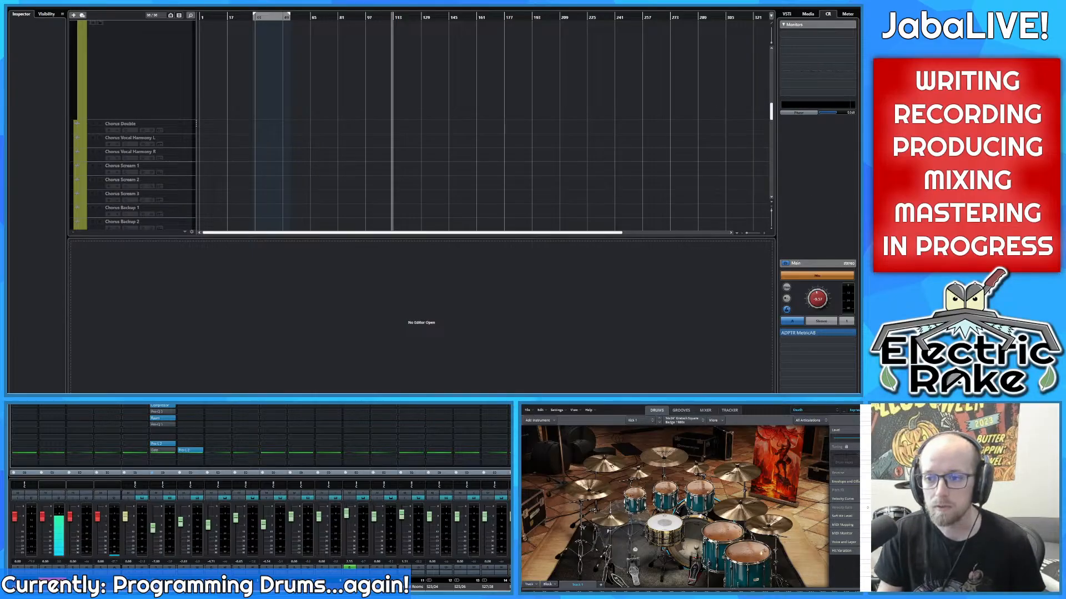
Step: Select all old TabIt parts on the tracks in the MIDI folder and delete them
scroll(324, 115, "up", 10)
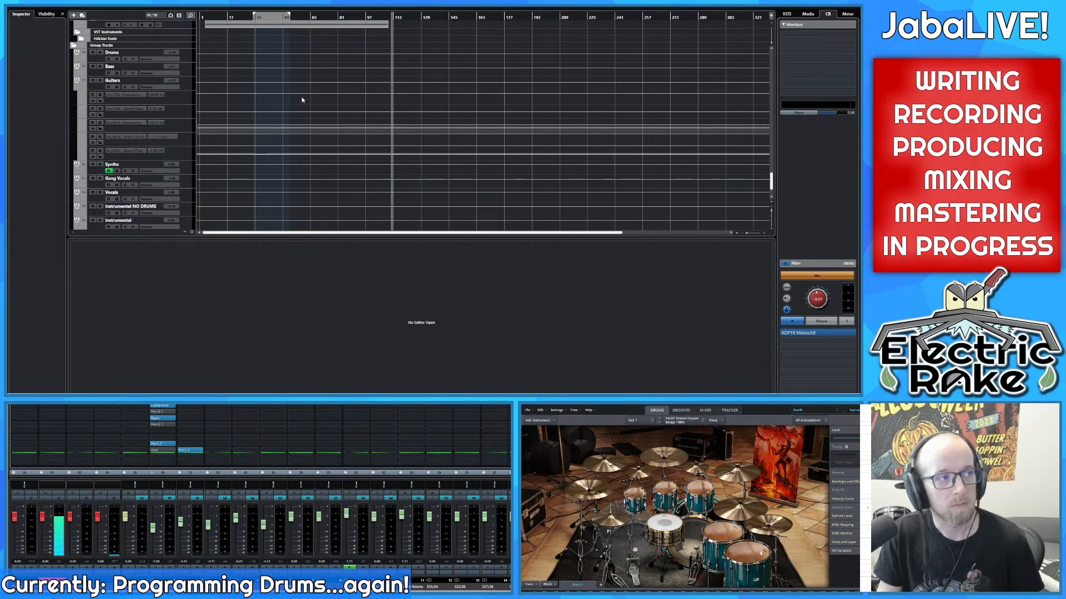
scroll(415, 104, "up", 5)
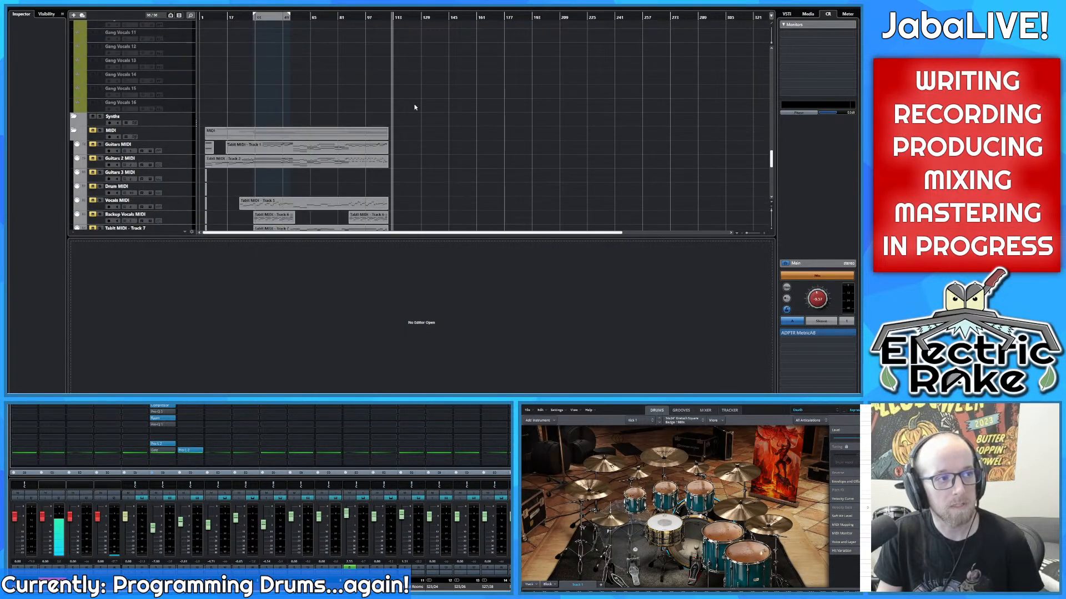
left_click_drag(422, 192, 206, 51)
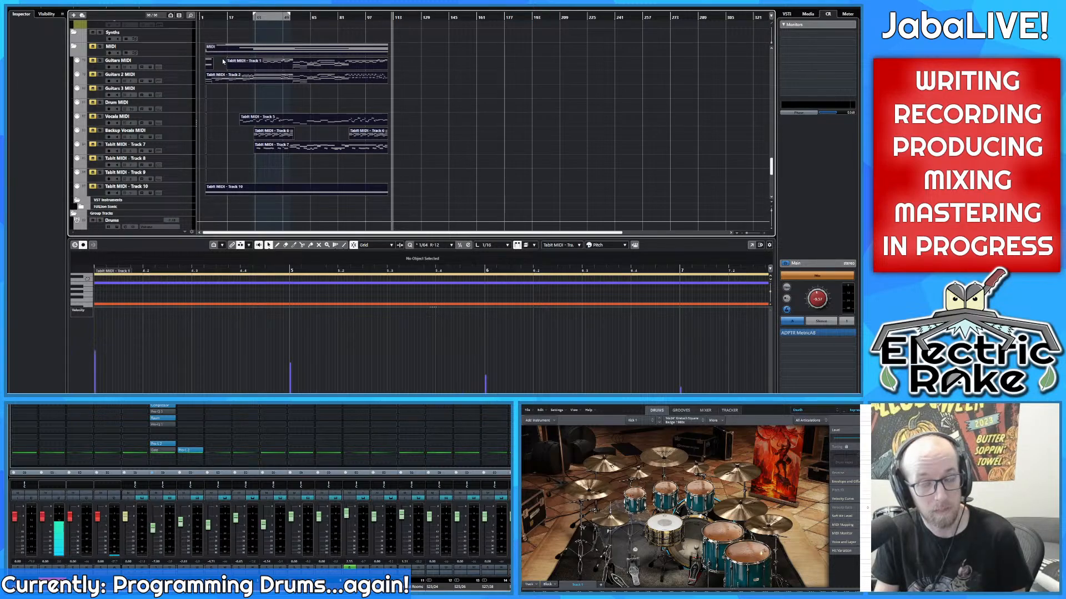
key("Delete")
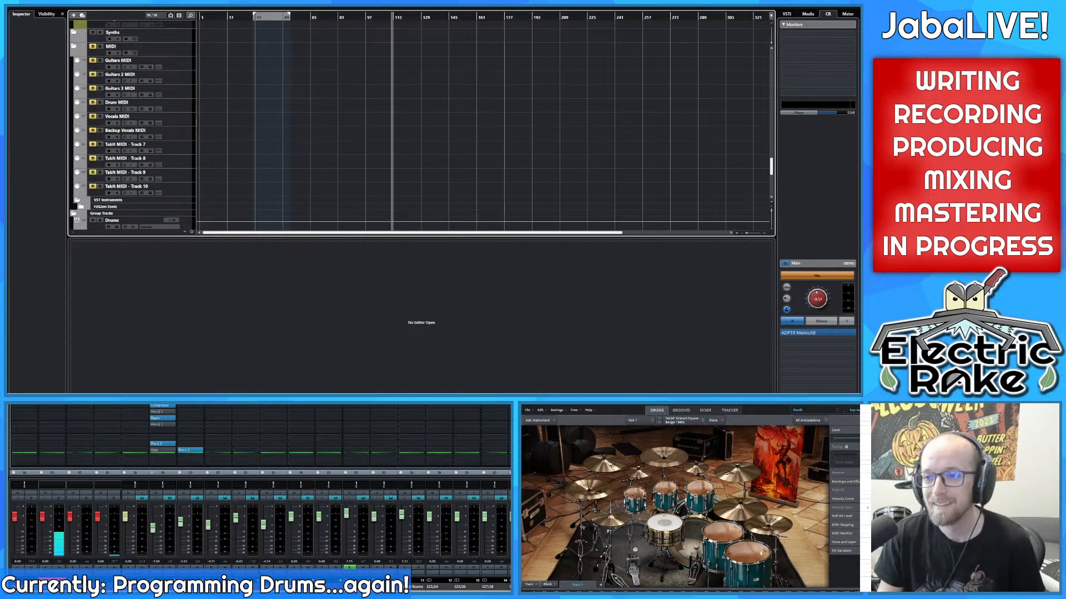
Step: Delete the old TabIt MIDI part from the Drums track
scroll(394, 76, "up", 5)
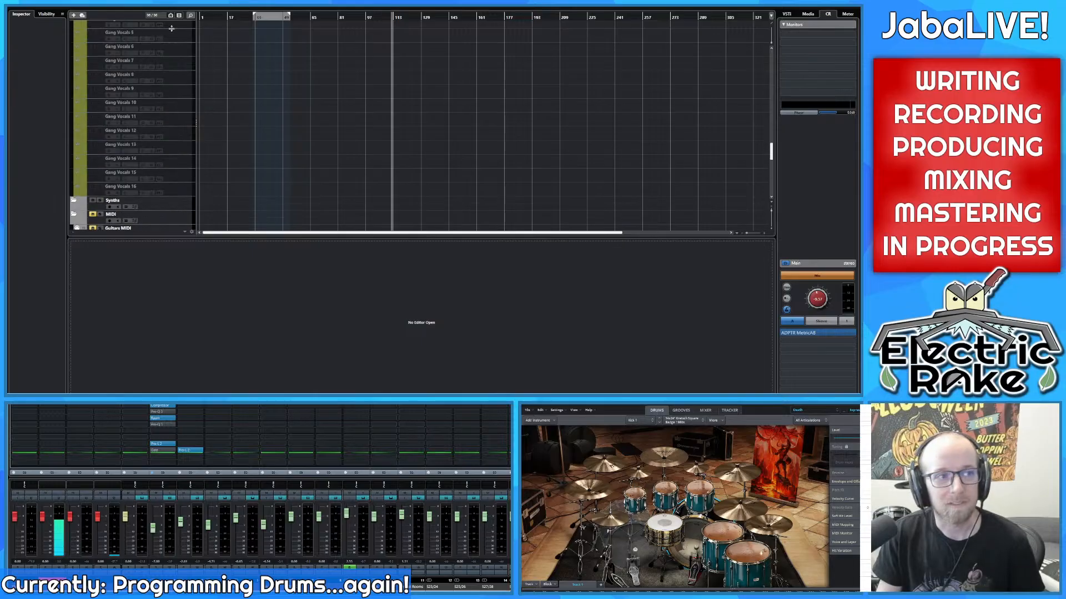
scroll(394, 76, "up", 5)
key("ctrl+z")
left_click(339, 59)
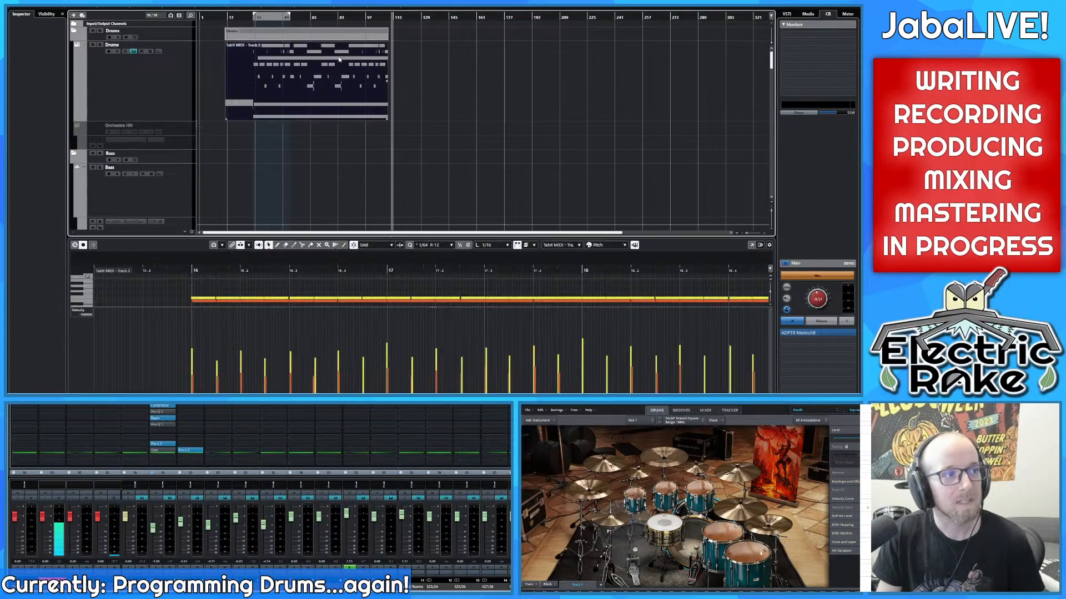
key("Delete")
Step: Add the new TabIt MIDI parts to the tracks in the MIDI folder, starting at bar 4
scroll(319, 79, "down", 10)
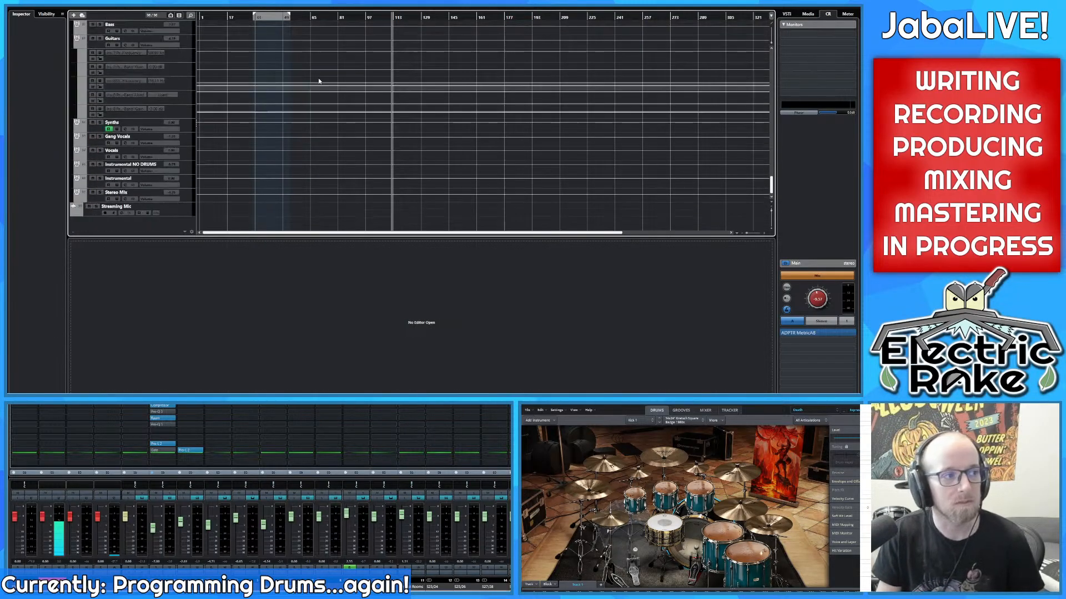
scroll(319, 81, "up", 10)
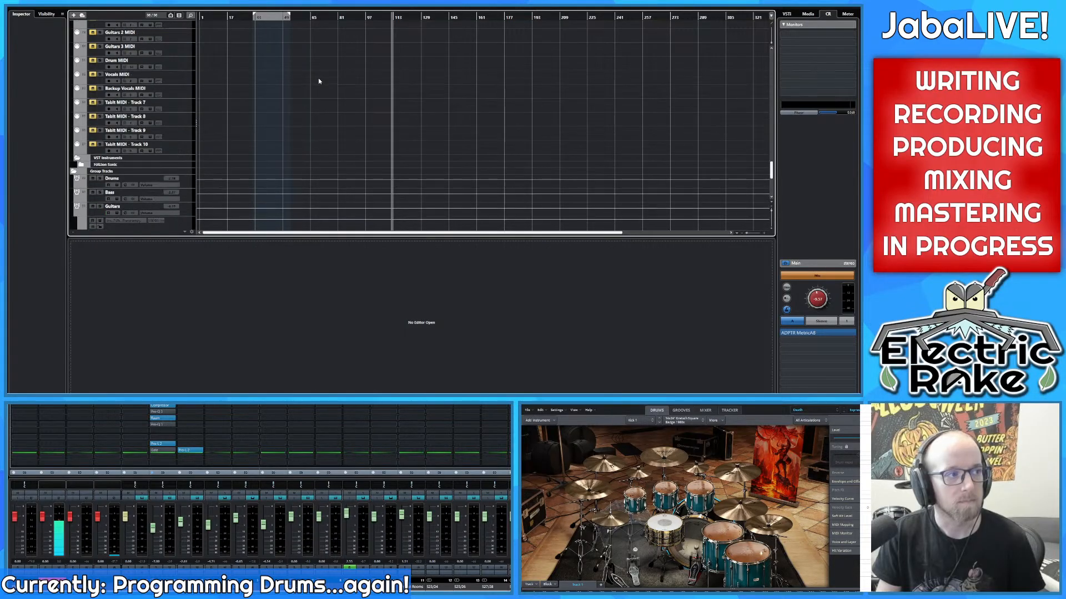
scroll(318, 81, "down", 3)
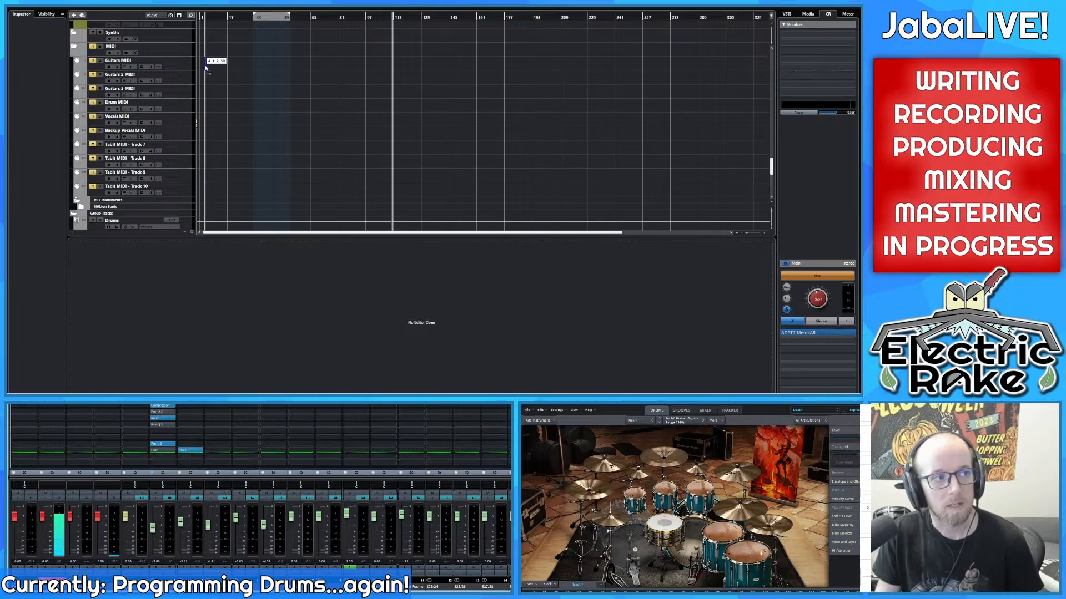
left_click_drag(205, 67, 206, 68)
scroll(206, 72, "up", 5)
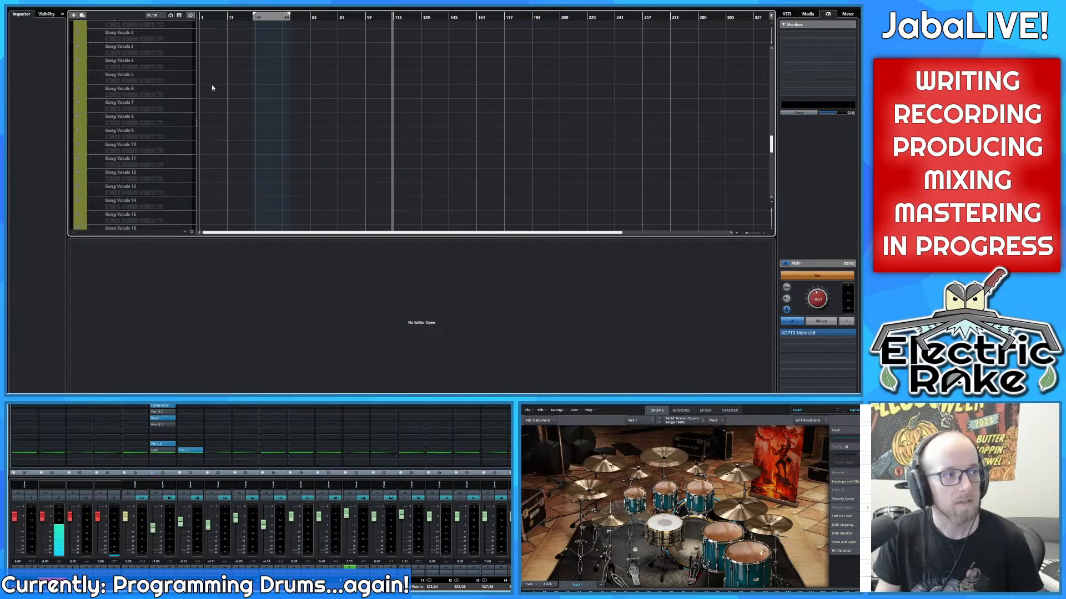
scroll(212, 85, "down", 5)
scroll(209, 67, "up", 1)
scroll(209, 64, "up", 6)
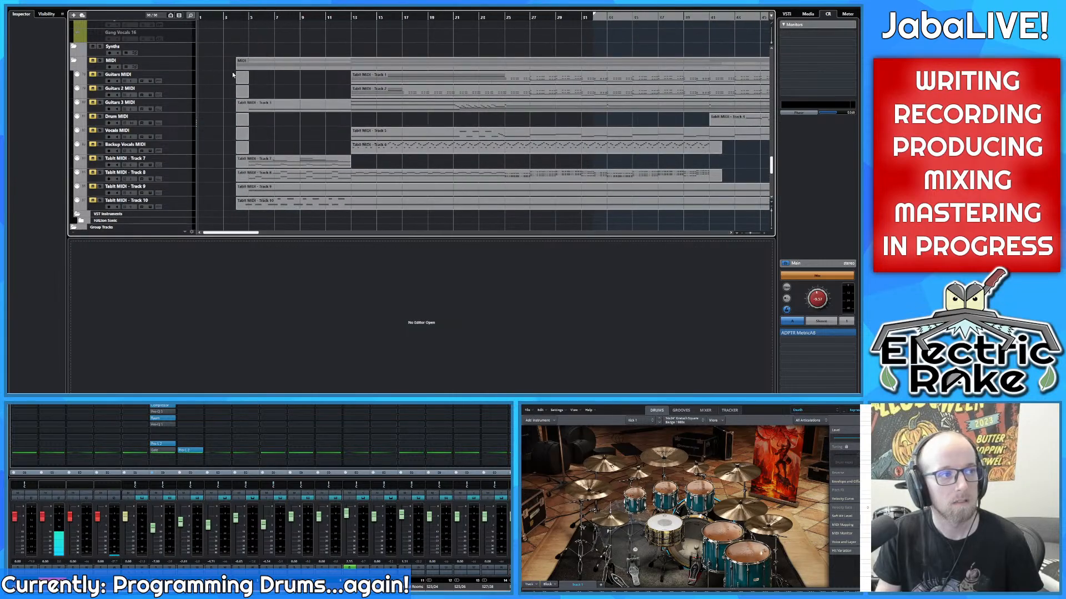
scroll(236, 75, "down", 8)
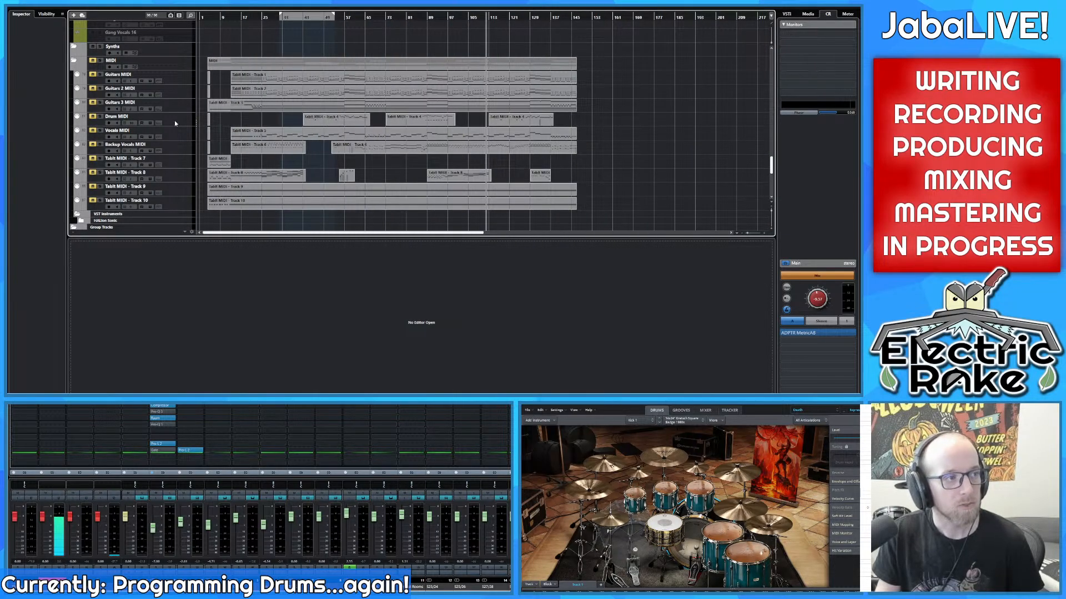
Step: Audition the Guitars 3 MIDI track from about bar 17 and inspect its Track 3 part in the editor
scroll(255, 115, "up", 4)
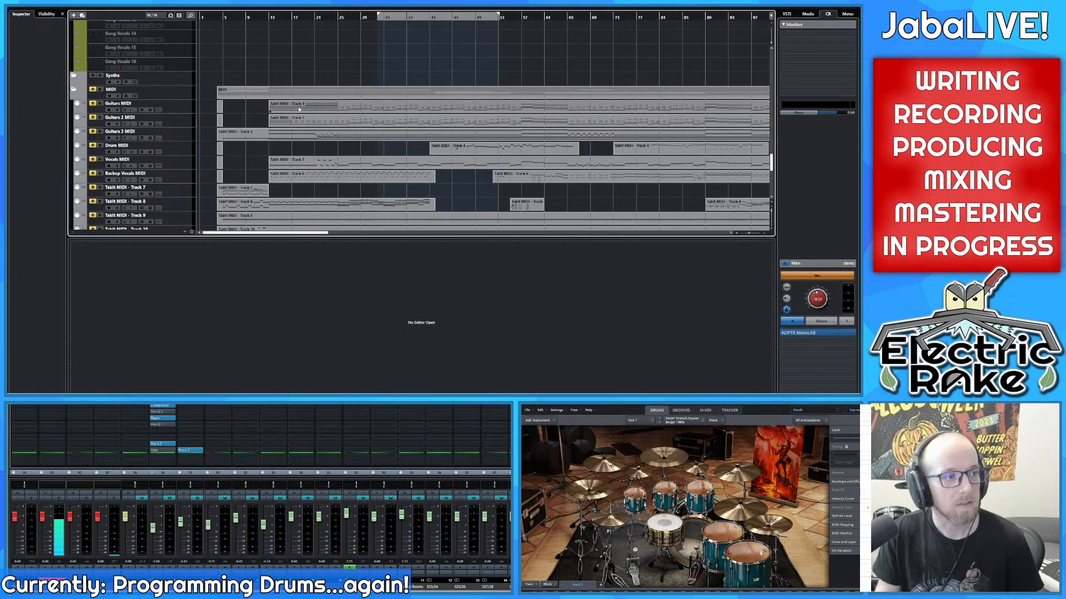
scroll(286, 125, "up", 3)
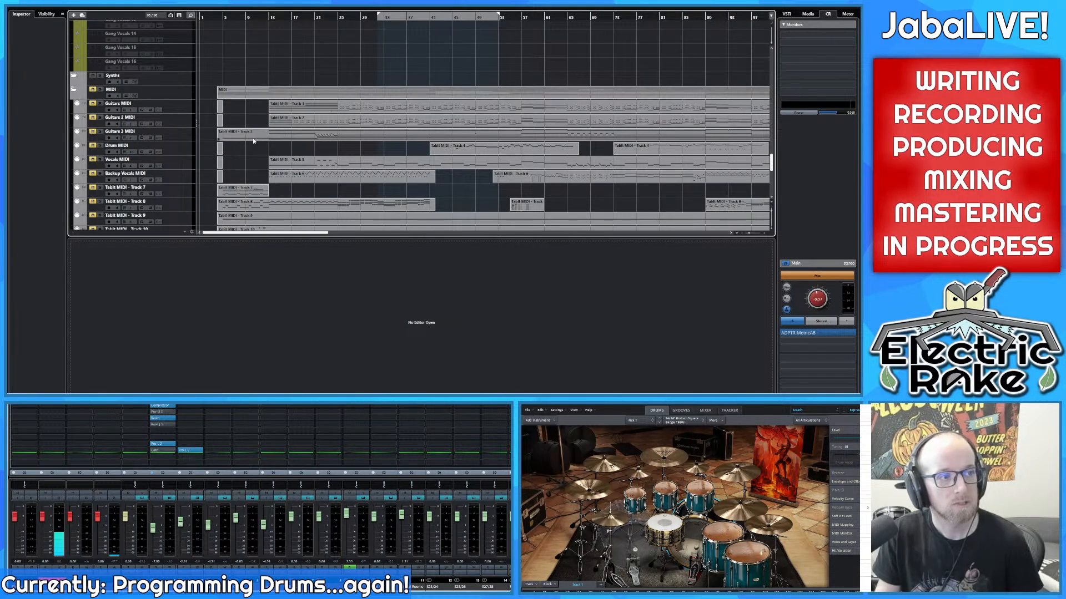
left_click(185, 134)
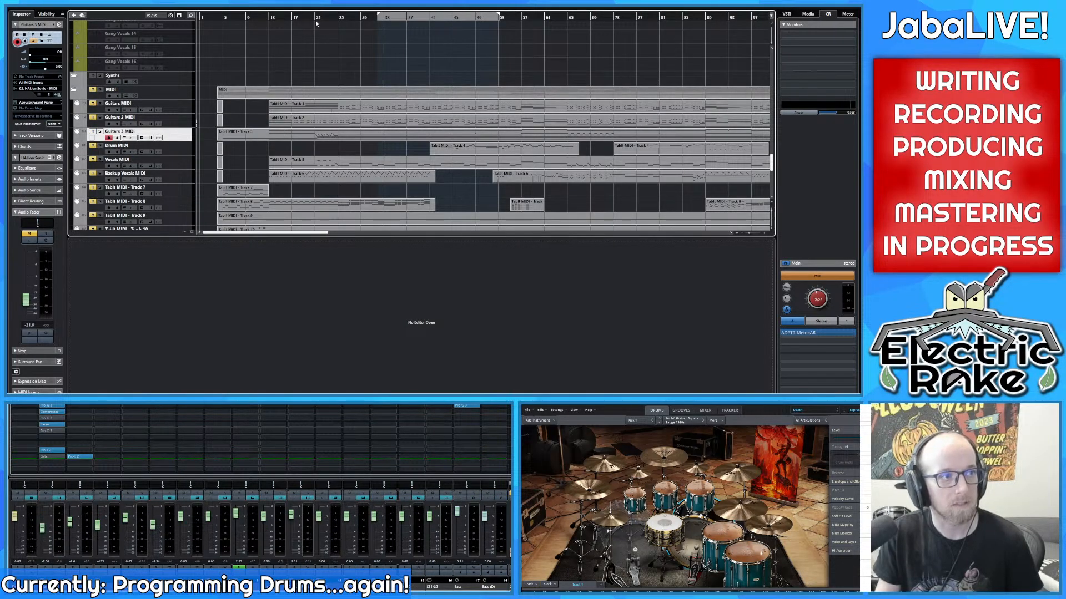
left_click(299, 22)
key("space")
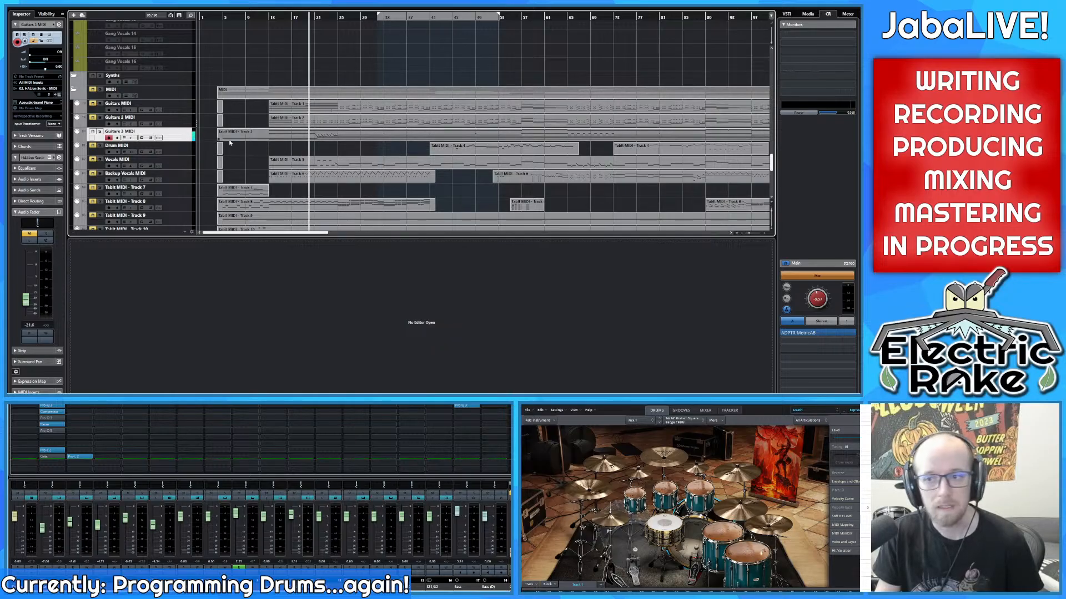
left_click(251, 138)
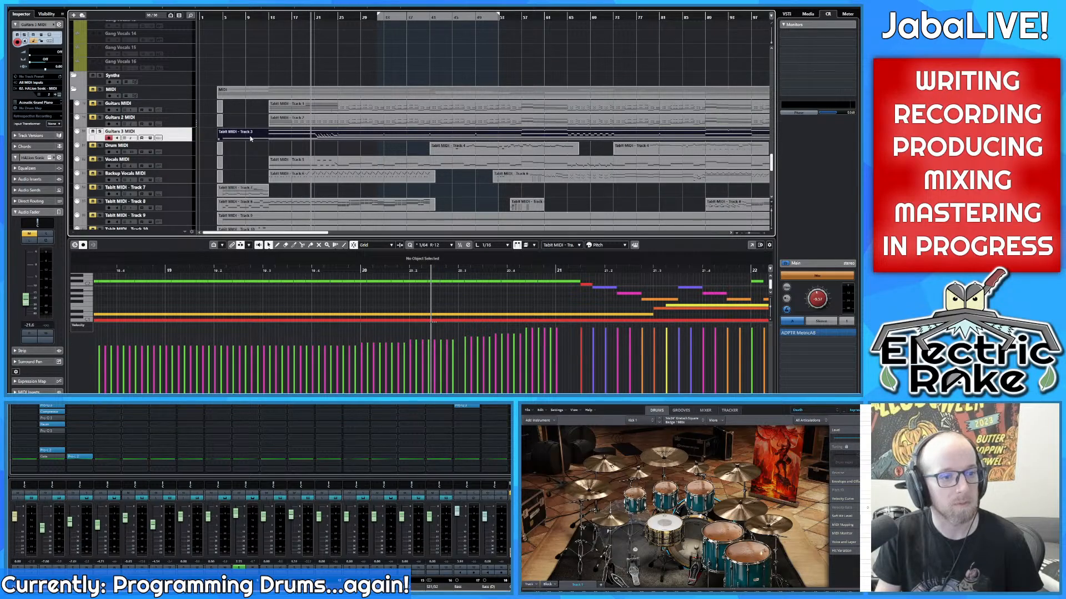
Step: Try to move the Track 3 part from Guitars 3 MIDI directly up to the Drums track
scroll(251, 141, "up", 3)
scroll(250, 148, "down", 3)
left_click_drag(251, 131, 242, 38)
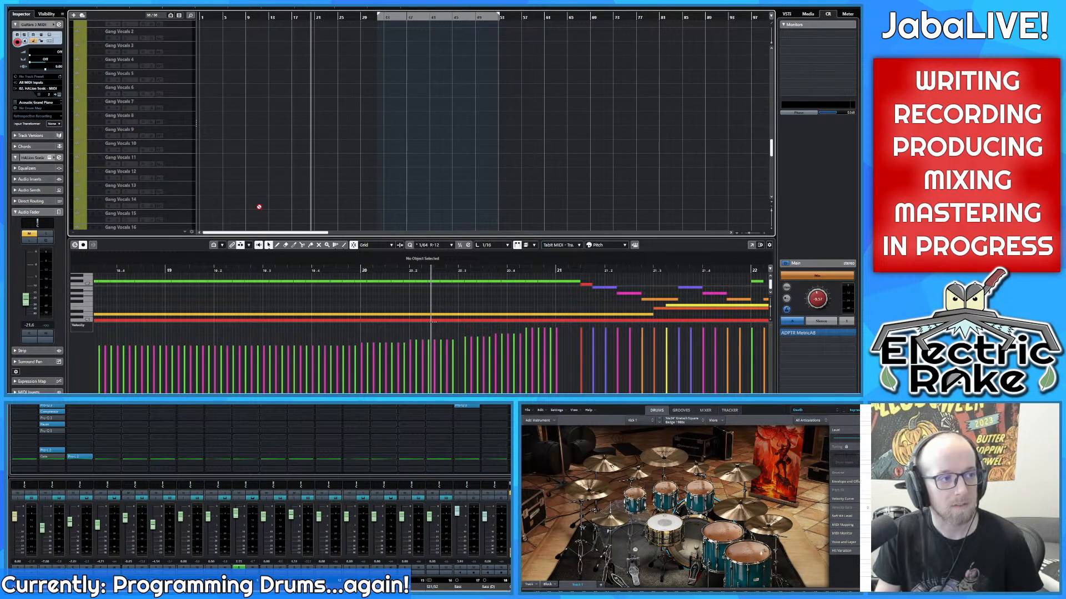
scroll(260, 206, "down", 6)
scroll(262, 201, "up", 2)
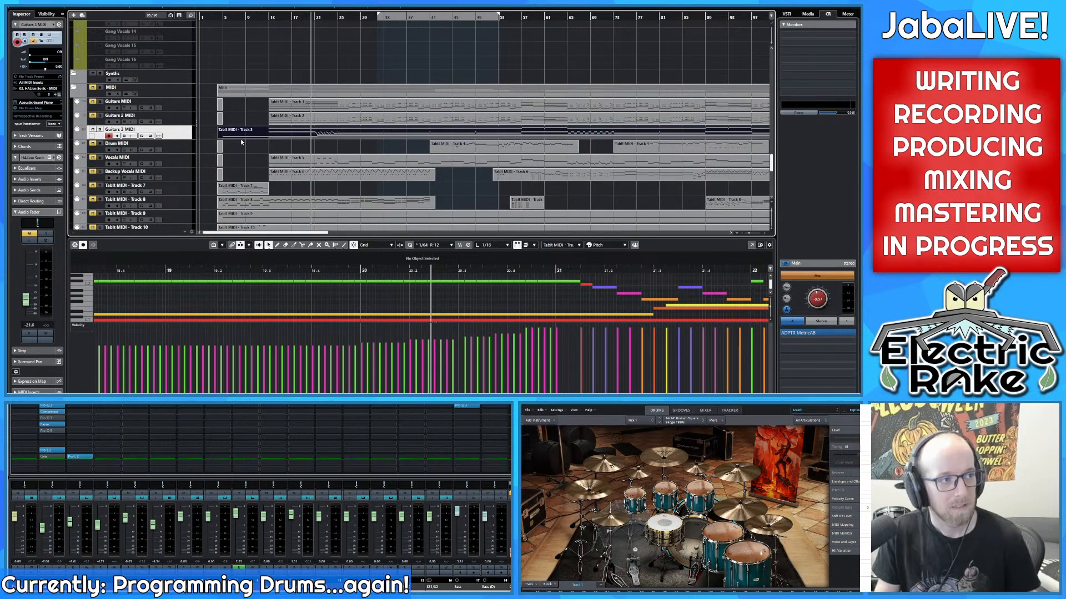
Step: Set the playhead to the start of the Track 3 part and cut that part from the Guitars 3 MIDI track
key("l")
scroll(207, 139, "up", 1)
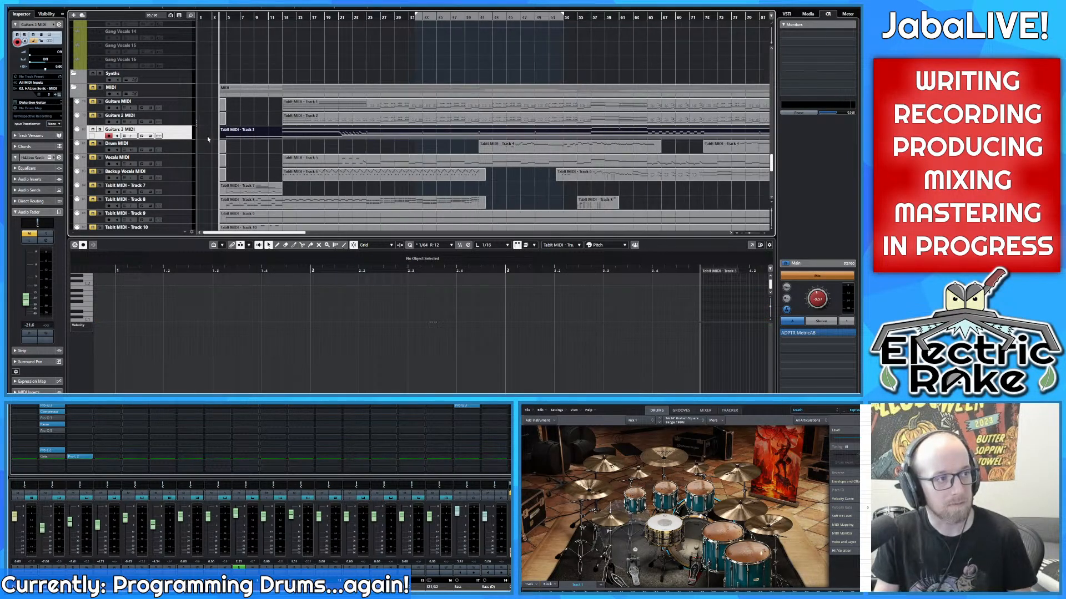
key("h")
key("h")
key("h")
key("h")
key("h")
key("h")
key("Delete")
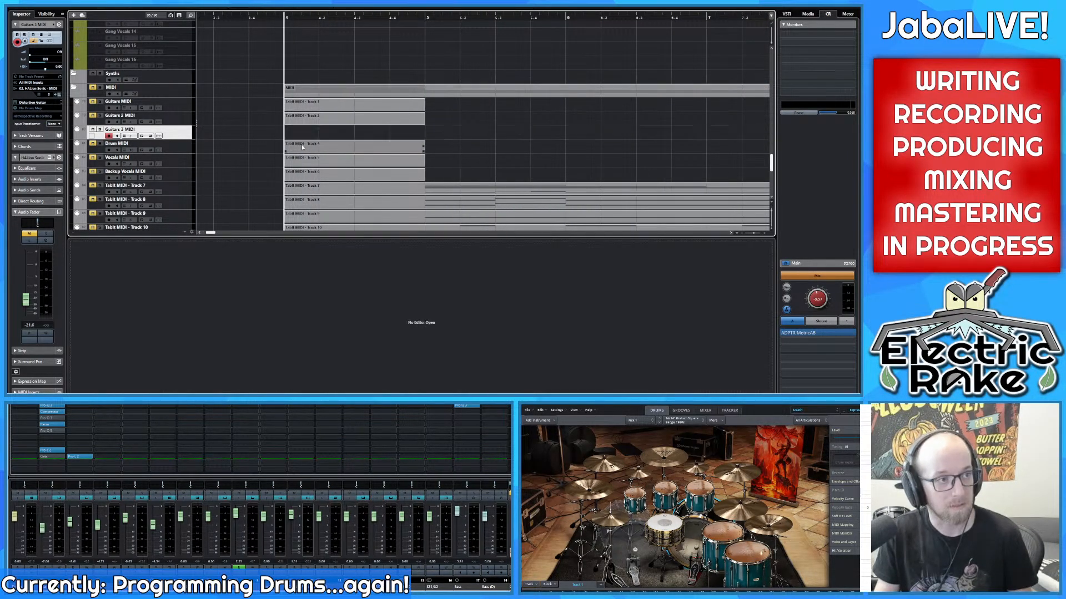
Step: Paste the cut Track 3 part onto the Drums track at the playhead
scroll(302, 145, "up", 3)
scroll(302, 146, "down", 12)
scroll(264, 129, "up", 15)
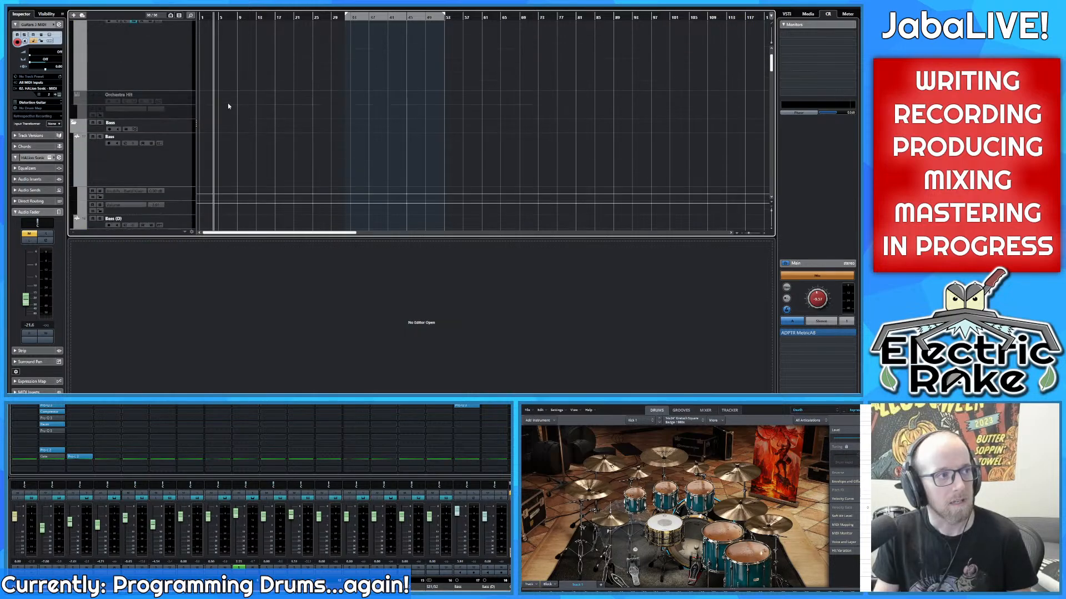
scroll(228, 106, "up", 2)
left_click(179, 74)
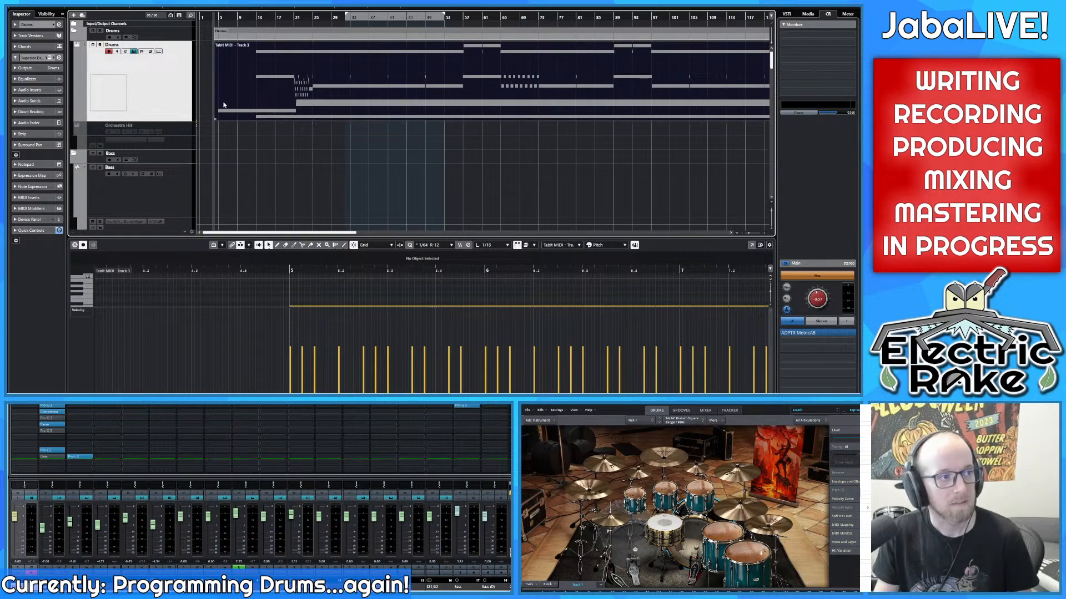
Step: Play the pasted drum part, including the section from bar 13
scroll(227, 109, "up", 3)
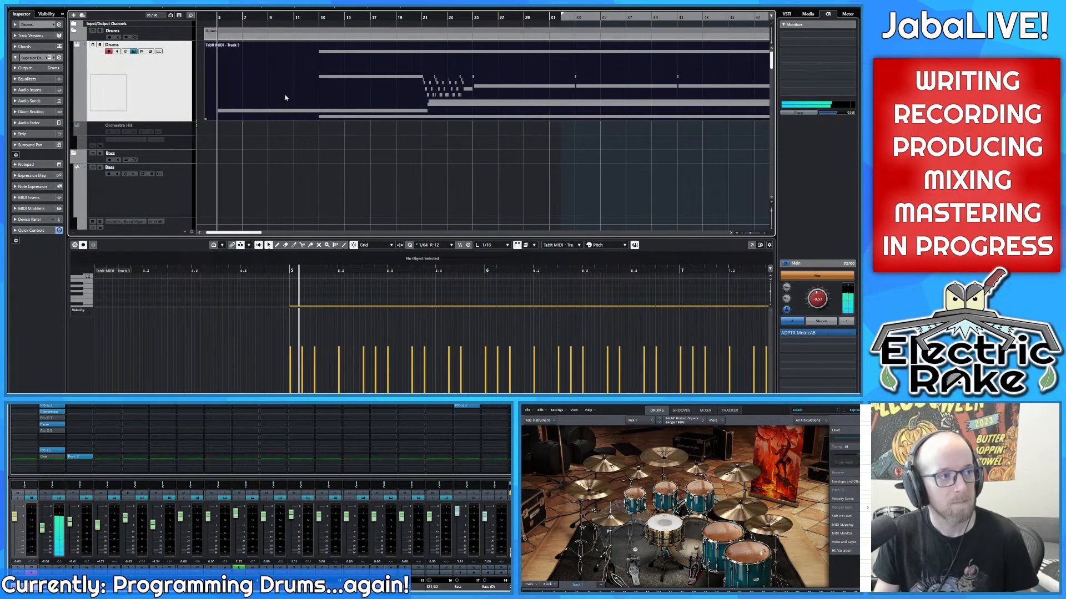
left_click(321, 17)
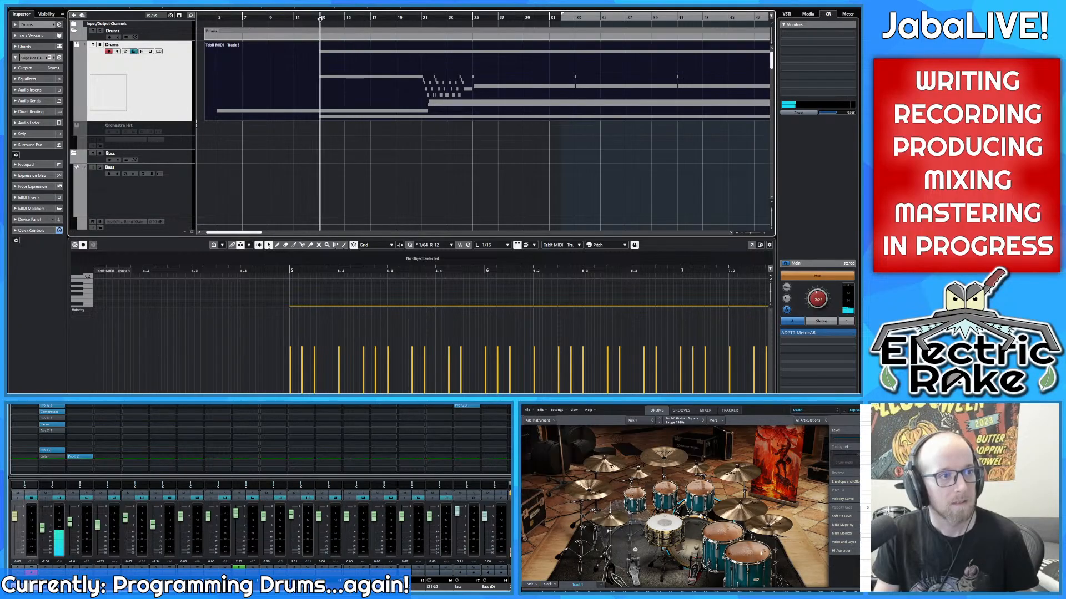
left_click(321, 17)
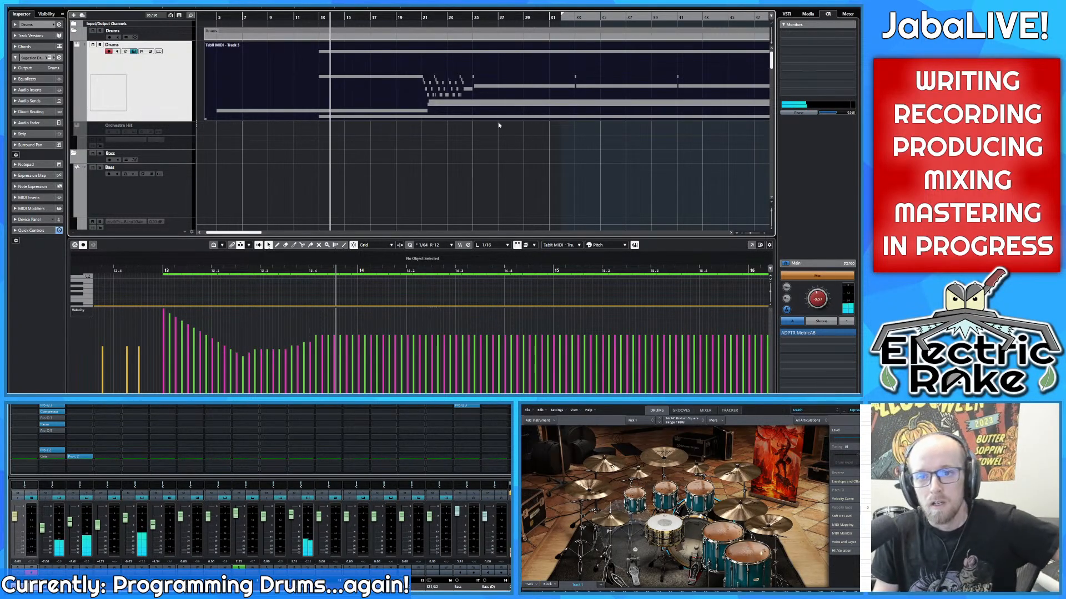
Step: Open the Drums part in the Drum Editor and enlarge the editor area
double_click(304, 104)
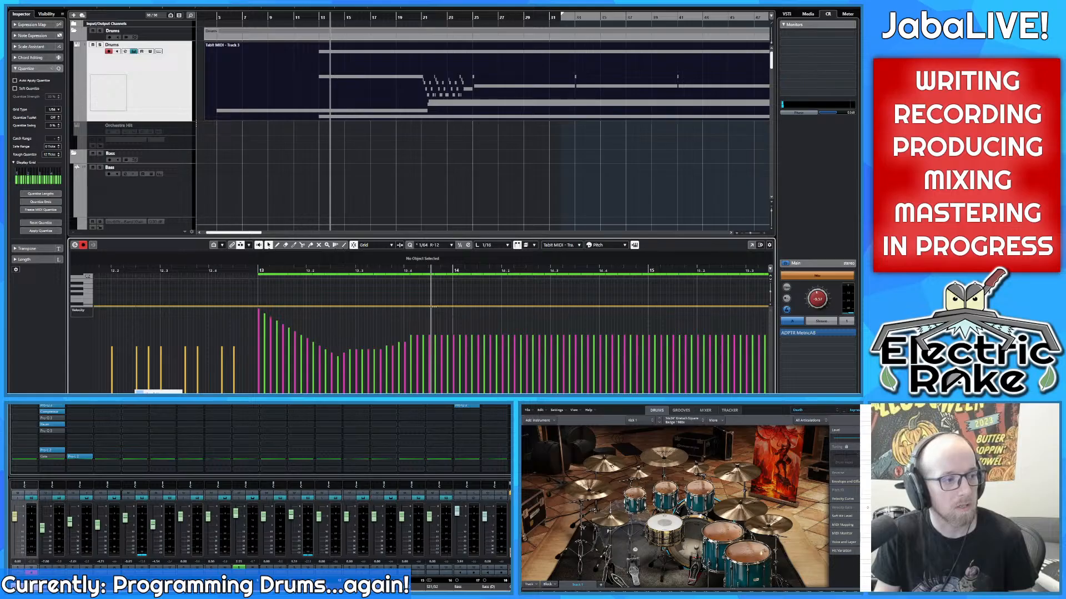
left_click(158, 401)
left_click_drag(255, 239, 250, 61)
scroll(153, 136, "up", 10)
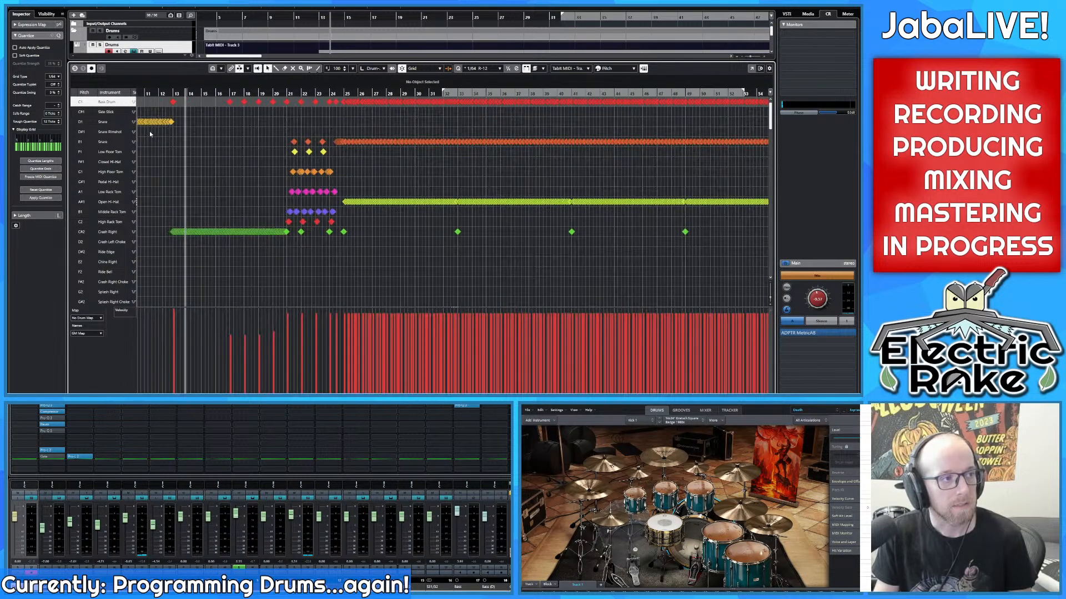
Step: Delete the D1 snare notes before bar 13 from the drum part
left_click_drag(149, 133, 318, 157)
scroll(231, 139, "up", 4)
left_click_drag(169, 151, 508, 118)
key("Delete")
scroll(499, 114, "up", 8)
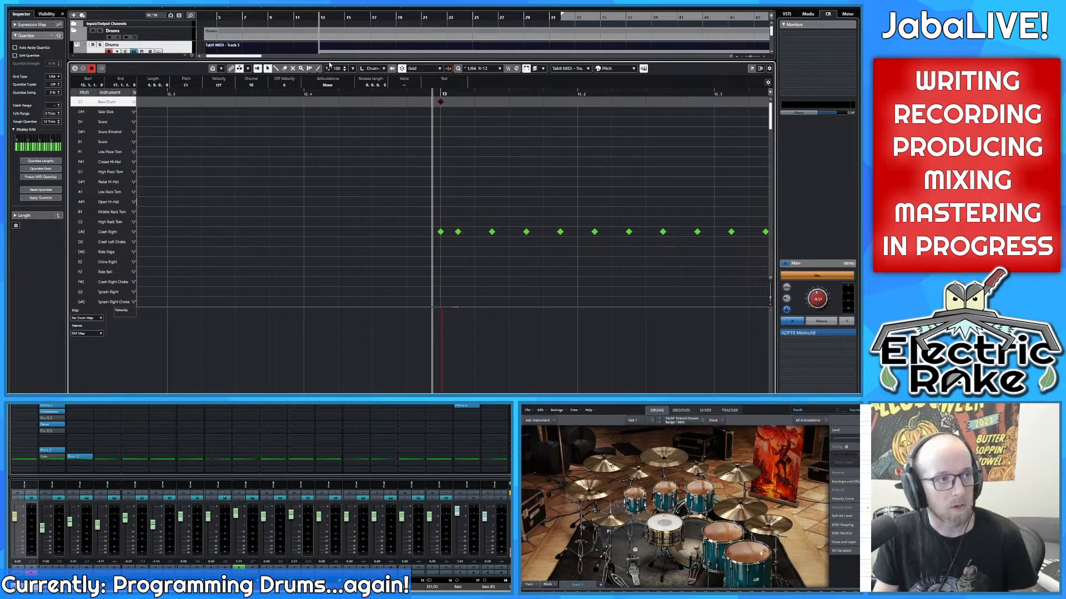
Step: Play the drums around bar 13 and shrink the editor area to show more of the arrangement
key("space")
left_click_drag(330, 62, 333, 337)
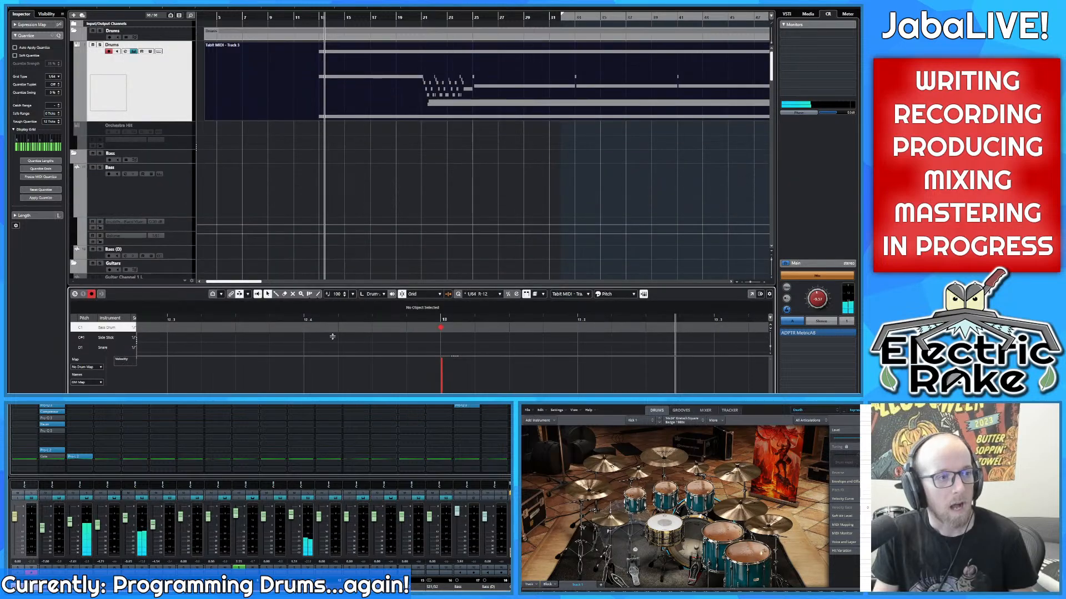
scroll(376, 196, "down", 10)
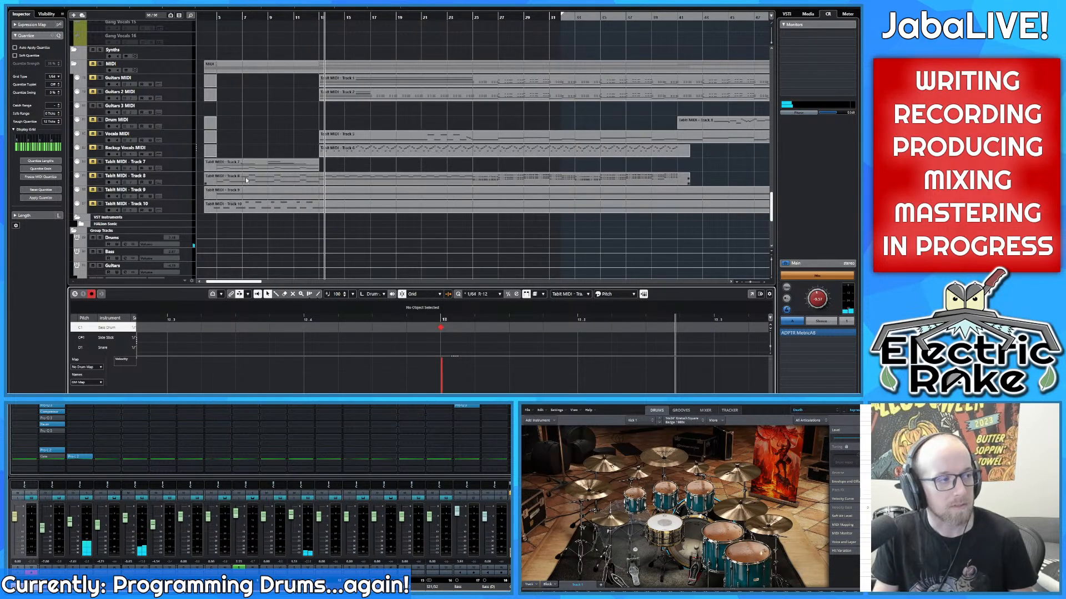
key("space")
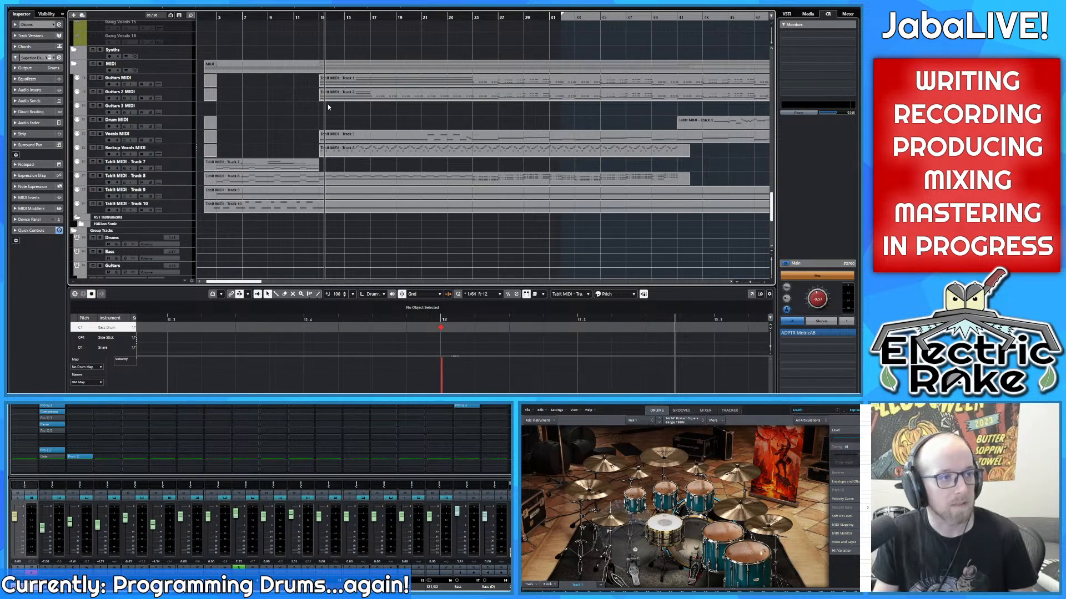
Step: Delete the Track 7 part and the short parts before bar 5 on the guitar, drum and vocal MIDI tracks
left_click(289, 166)
key("Delete")
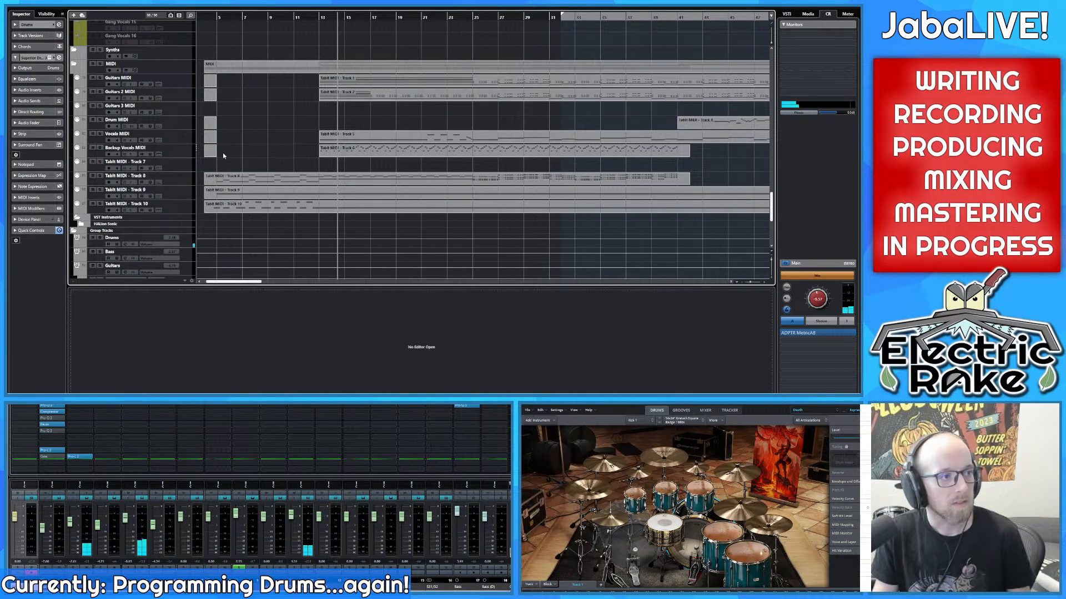
left_click(328, 151)
Step: Split the TabIt MIDI parts on Tracks 8, 9 and 10 at bar 13 and delete the sections before it
left_click(312, 175)
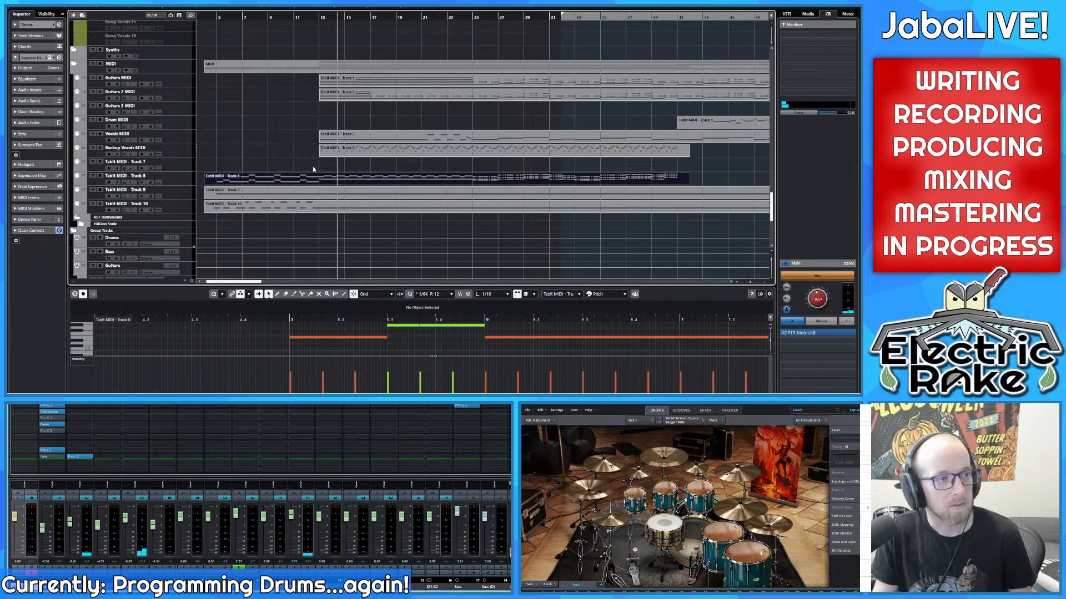
scroll(316, 172, "up", 8)
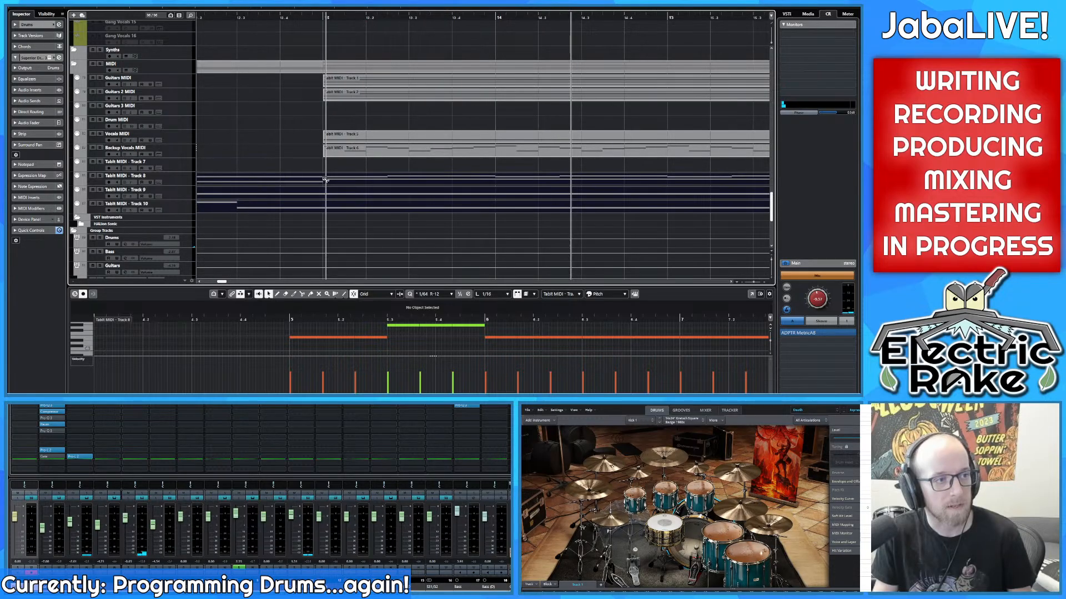
left_click(324, 179, "alt")
left_click_drag(295, 156, 281, 203)
key("Delete")
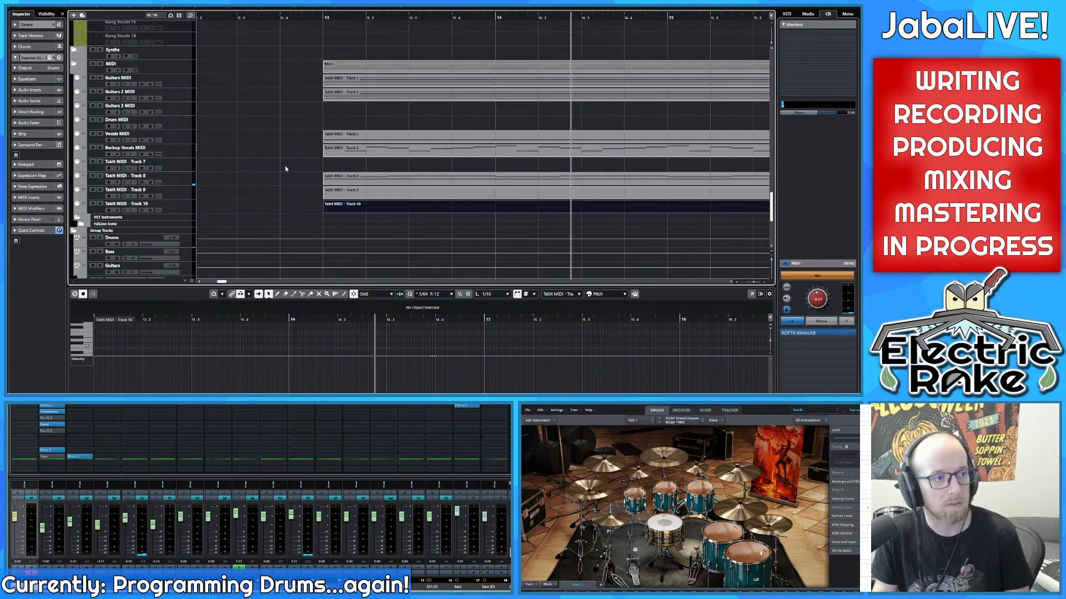
scroll(284, 165, "down", 8)
scroll(333, 161, "down", 2)
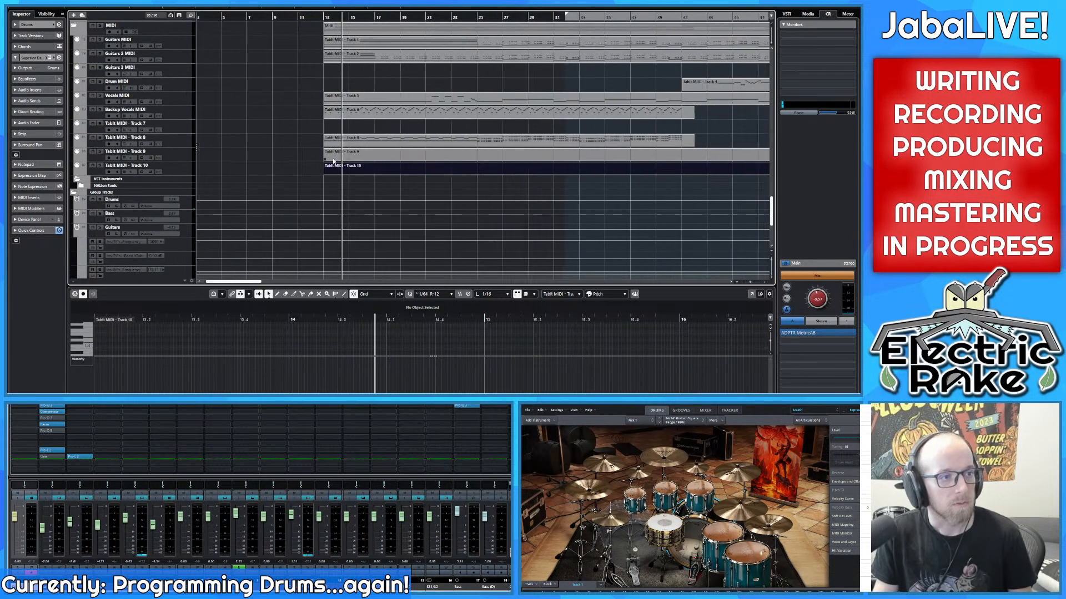
Step: Play the arrangement from bar 13 to check the trimmed MIDI parts
scroll(328, 144, "up", 9)
scroll(308, 67, "down", 1)
left_click_drag(314, 17, 311, 23)
key("space")
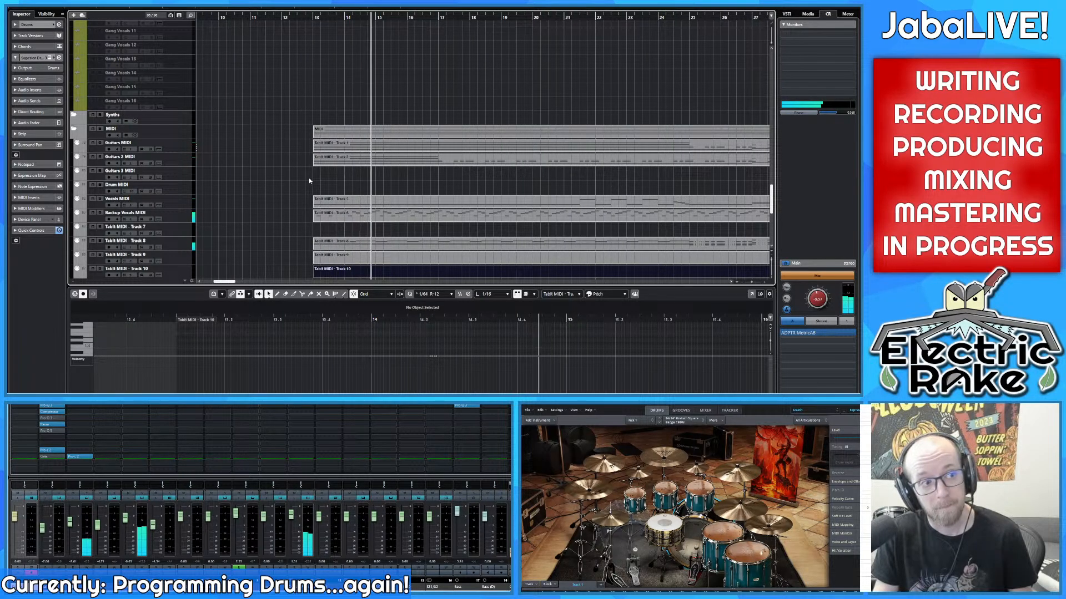
key("space")
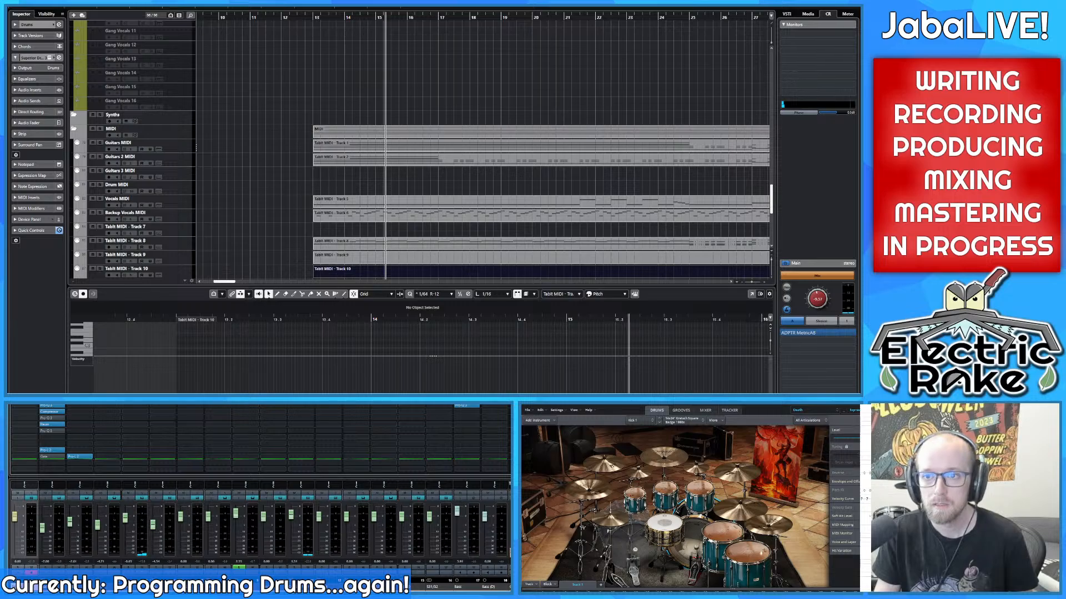
Step: Switch to TabIt, play the tab from the measure where the steady drum pattern begins, and return to Cubase
left_click_drag(858, 19, 311, 28)
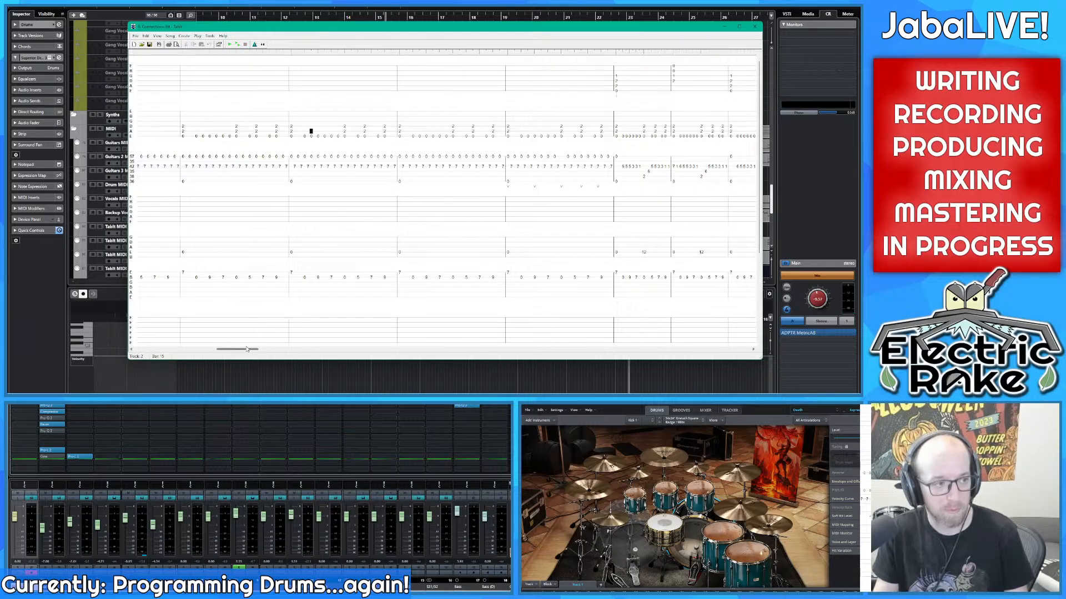
left_click_drag(251, 349, 214, 349)
left_click(302, 167)
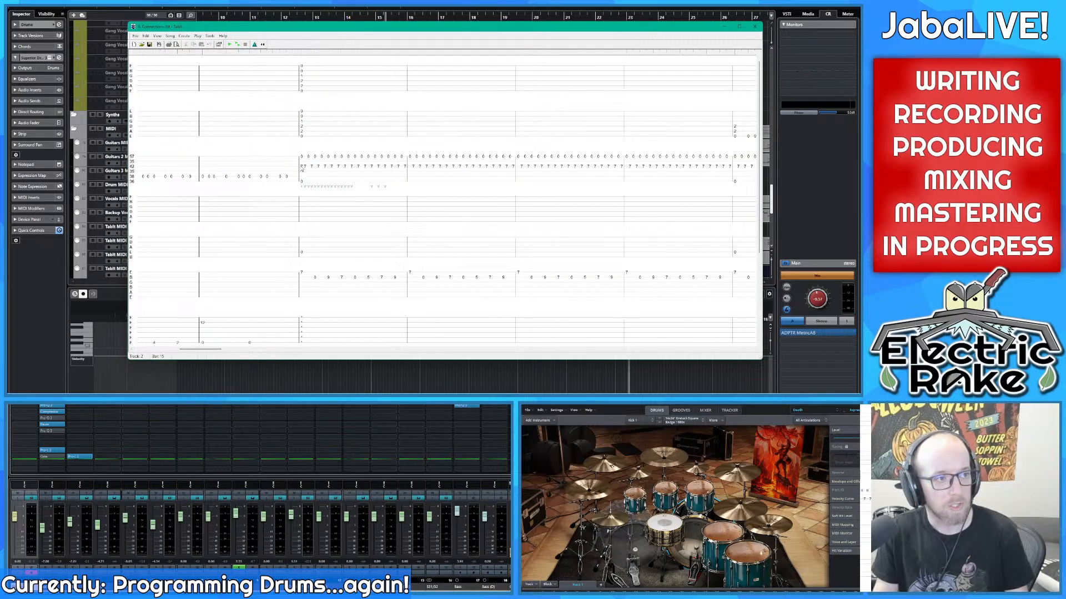
key("space")
mouse_move(302, 189)
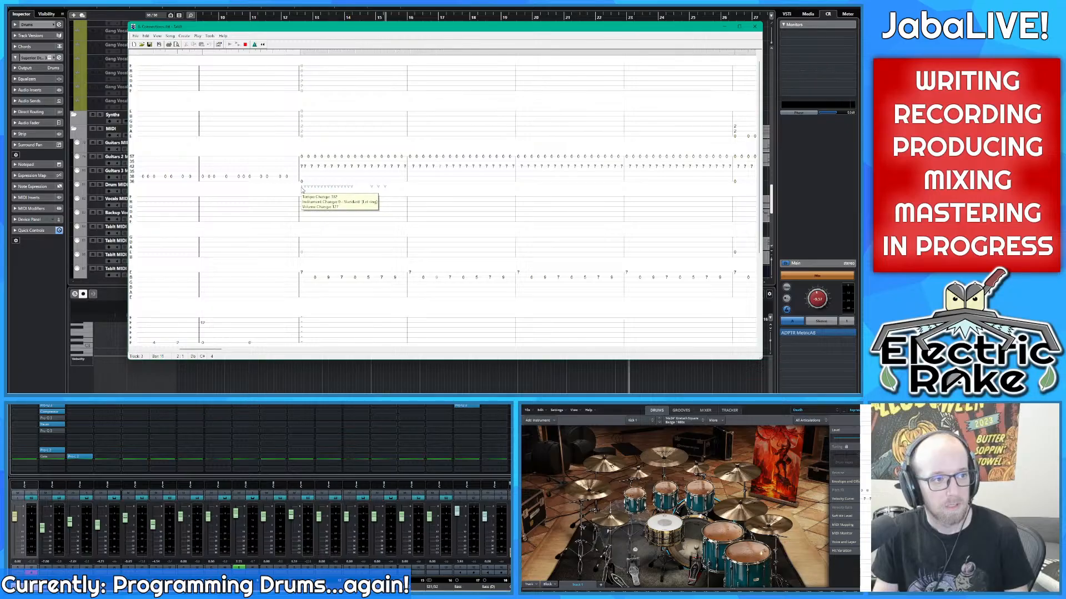
key("space")
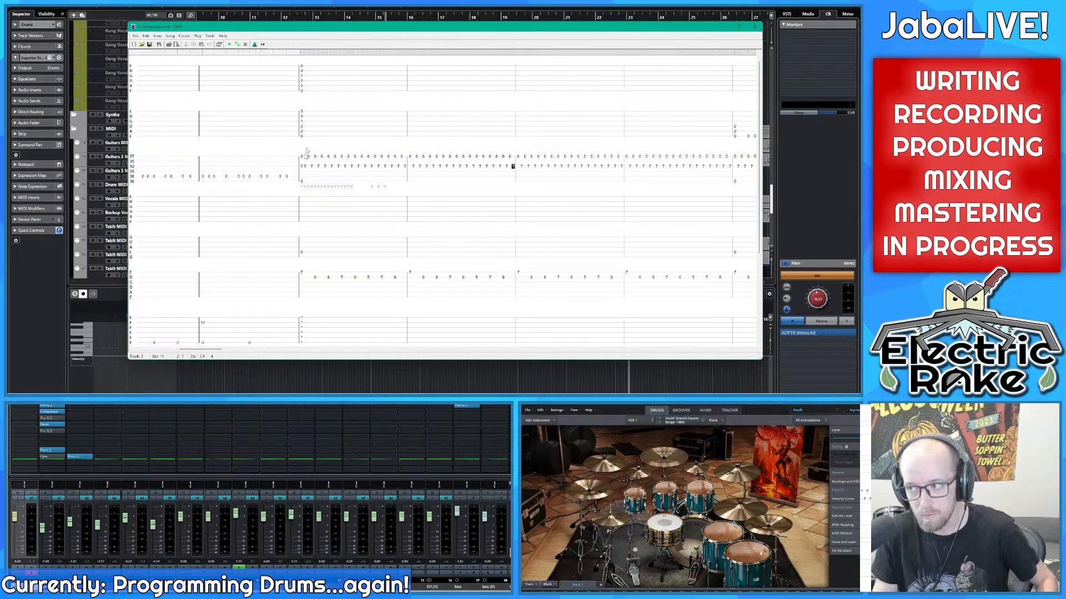
key("alt+Tab")
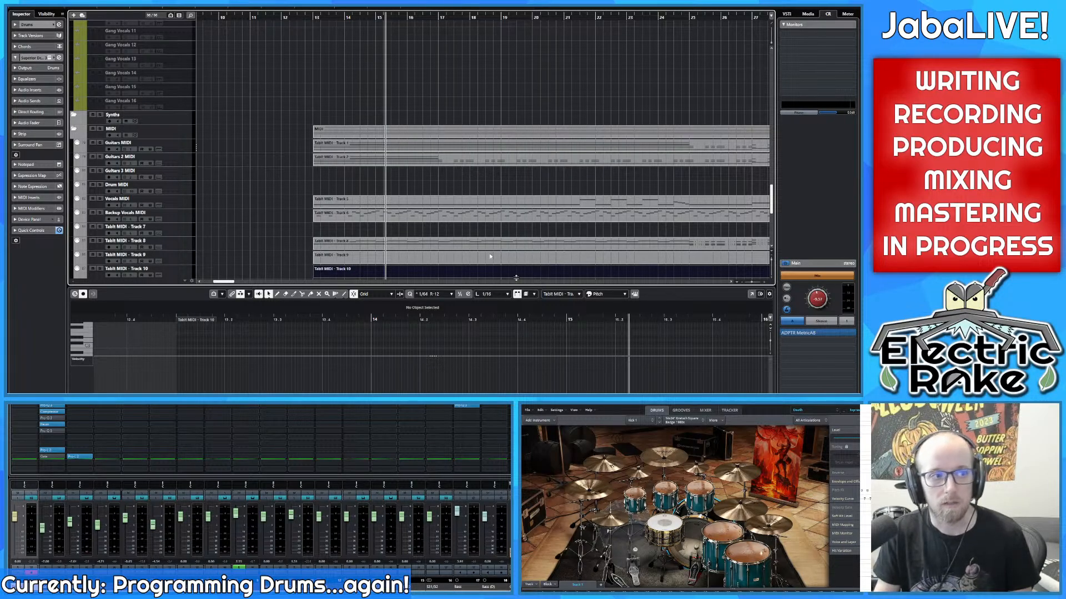
Step: Play the arrangement again from just before bar 13 in Cubase to compare it with the tab
scroll(490, 256, "down", 6)
scroll(264, 78, "up", 3)
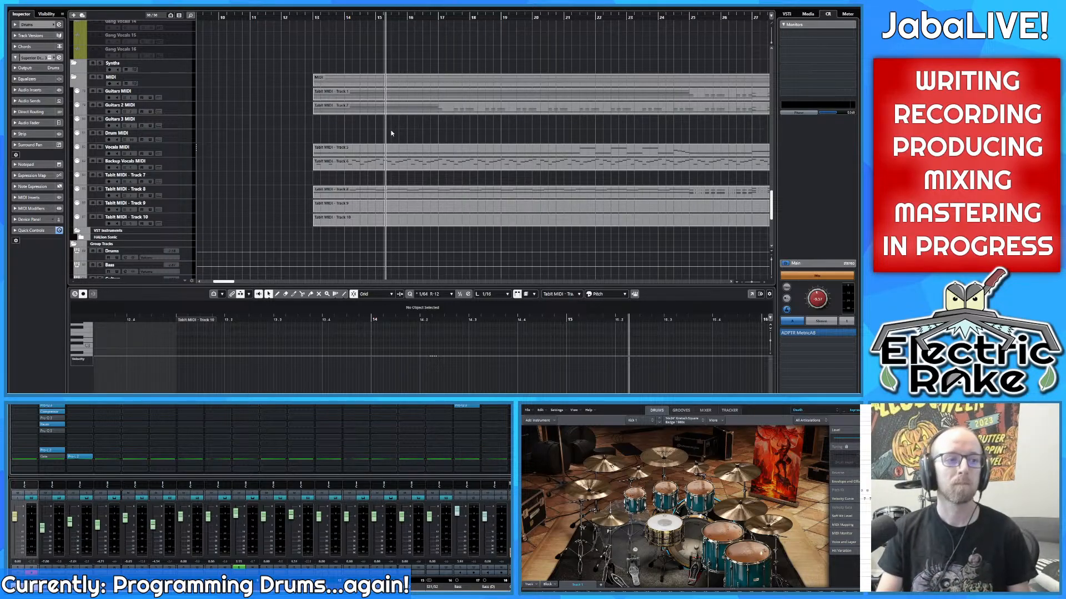
scroll(325, 26, "up", 1)
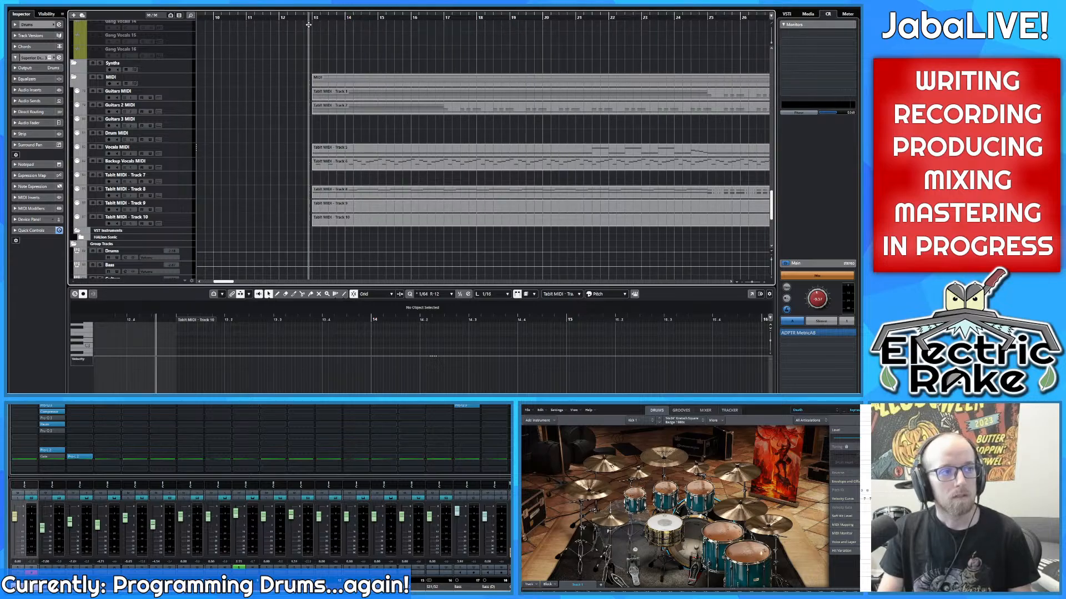
left_click(307, 28)
key("space")
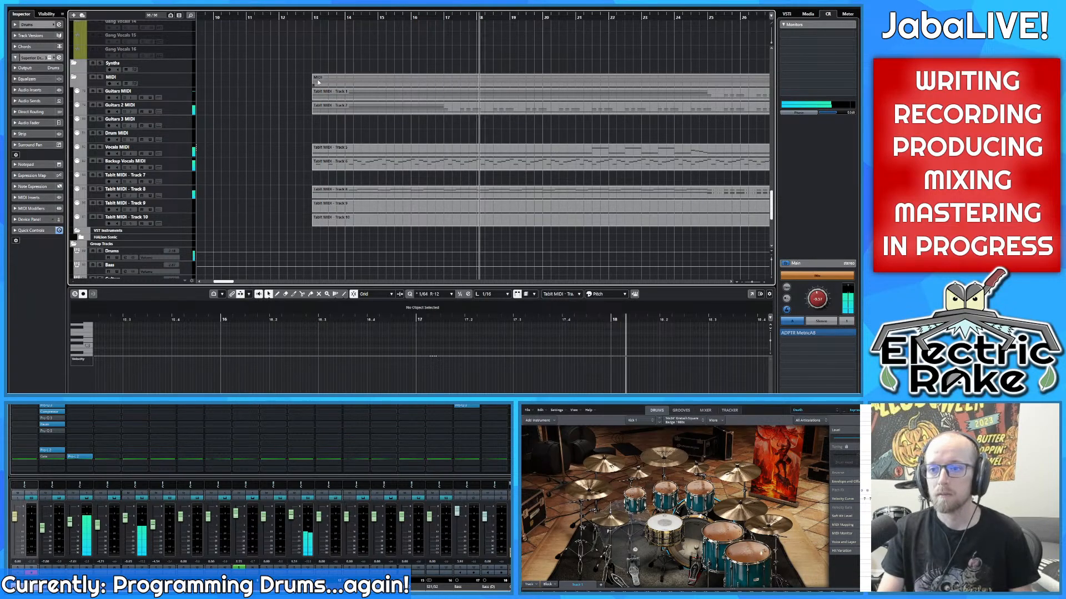
Step: Open the Drums part in the Key Editor and enlarge the editor area to show the whole part's notes
scroll(373, 99, "down", 4)
double_click(403, 110)
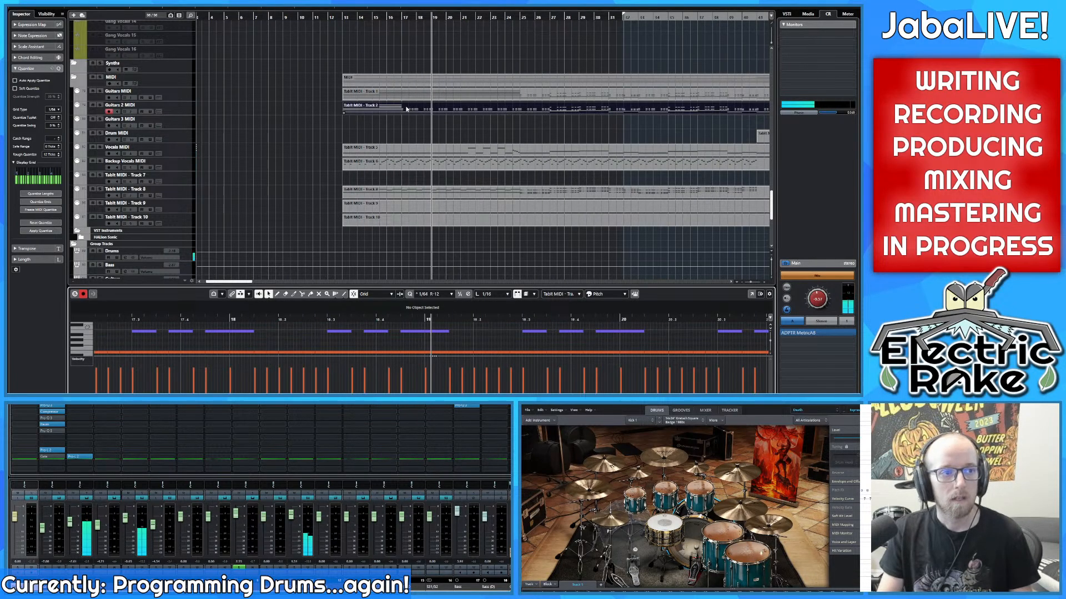
scroll(387, 114, "up", 5)
scroll(378, 122, "up", 10)
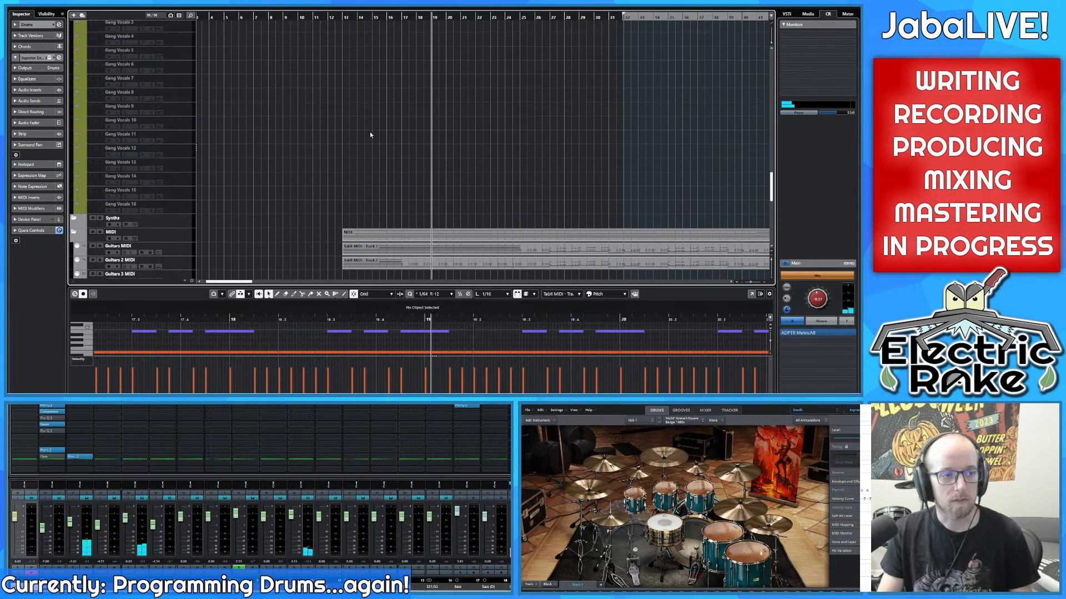
left_click(367, 79)
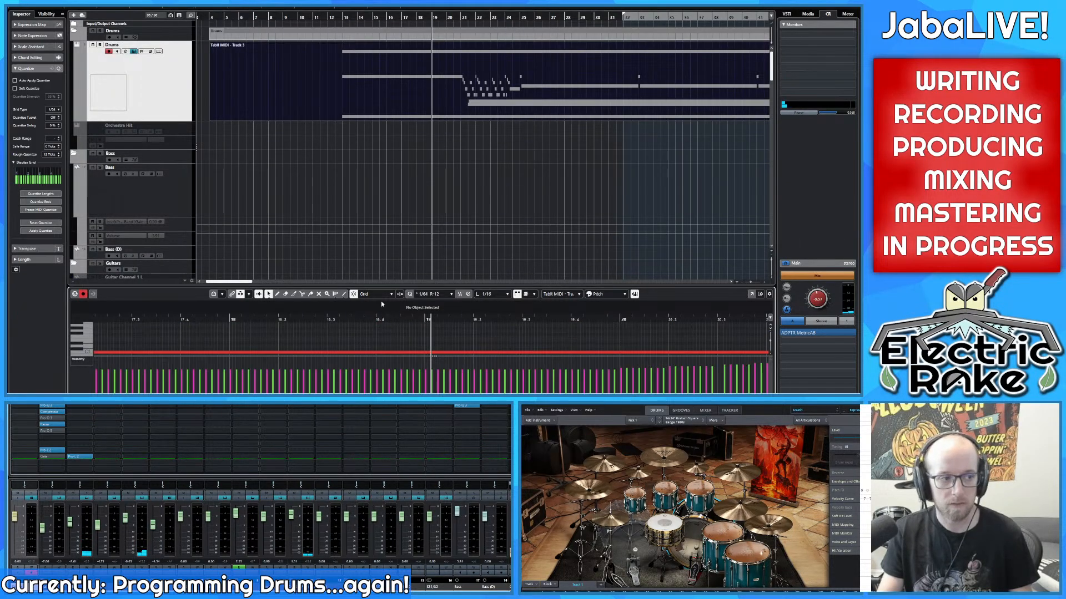
left_click_drag(389, 286, 413, 99)
scroll(470, 197, "down", 8)
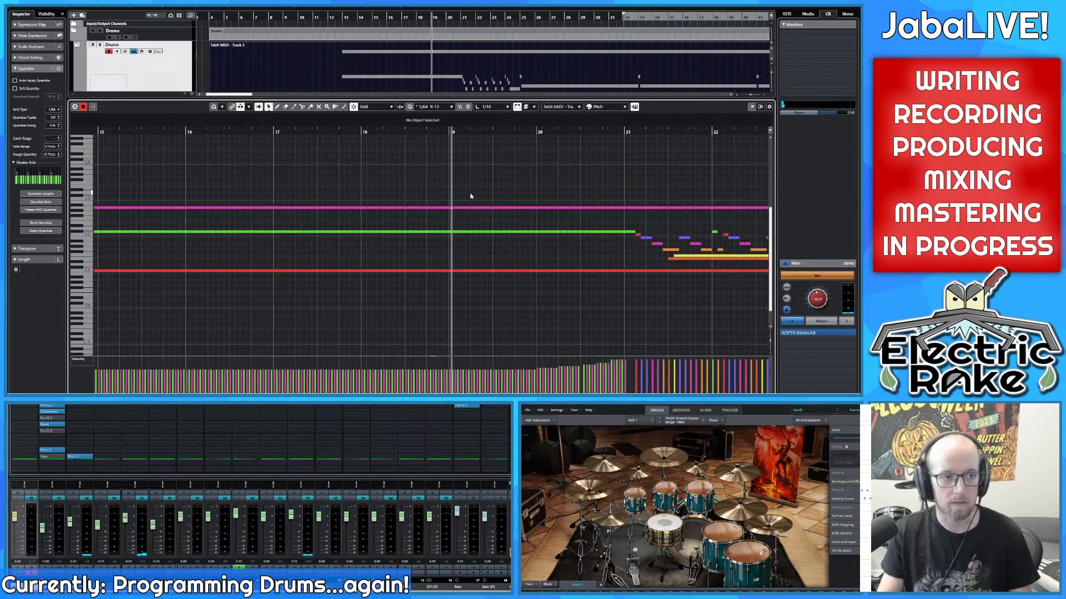
scroll(407, 291, "down", 10)
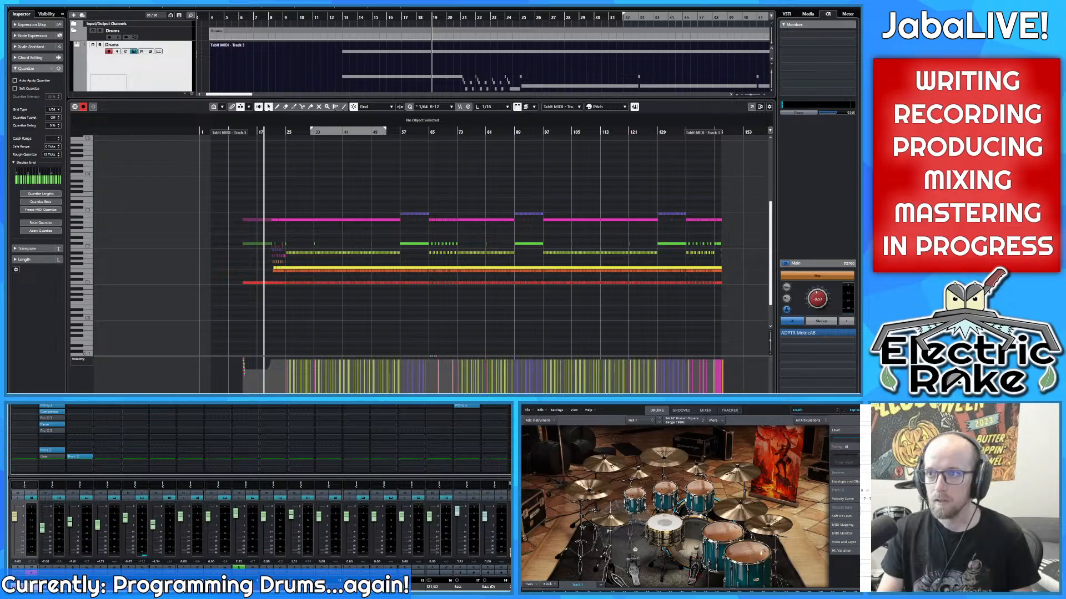
Step: Select all notes in the drum part, enlarge the velocity lane and raise every note's velocity to the maximum
left_click_drag(857, 106, 539, 108)
left_click(772, 105)
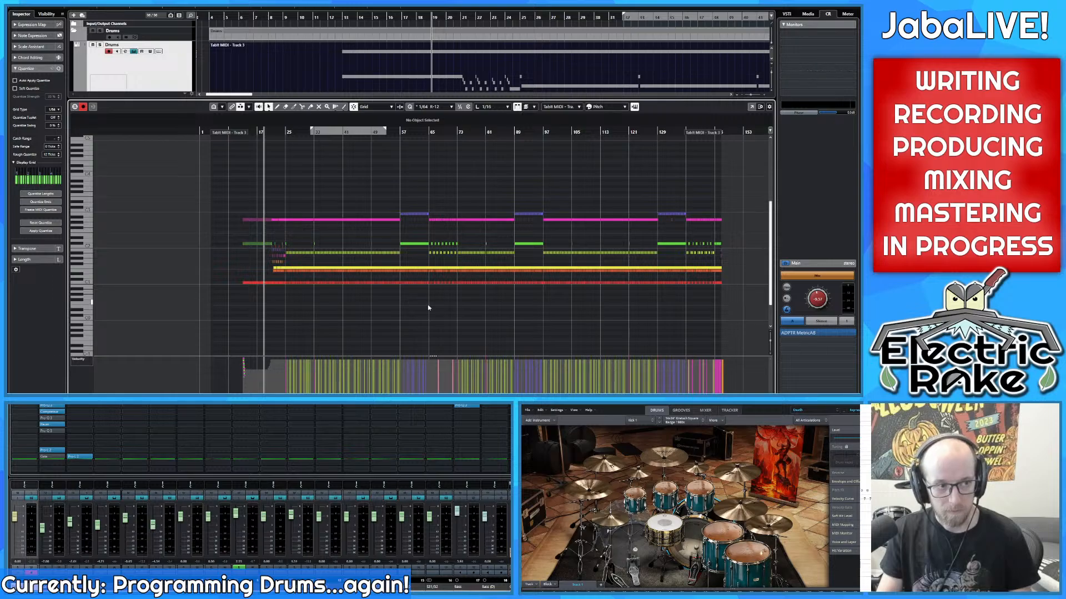
key("ctrl+a")
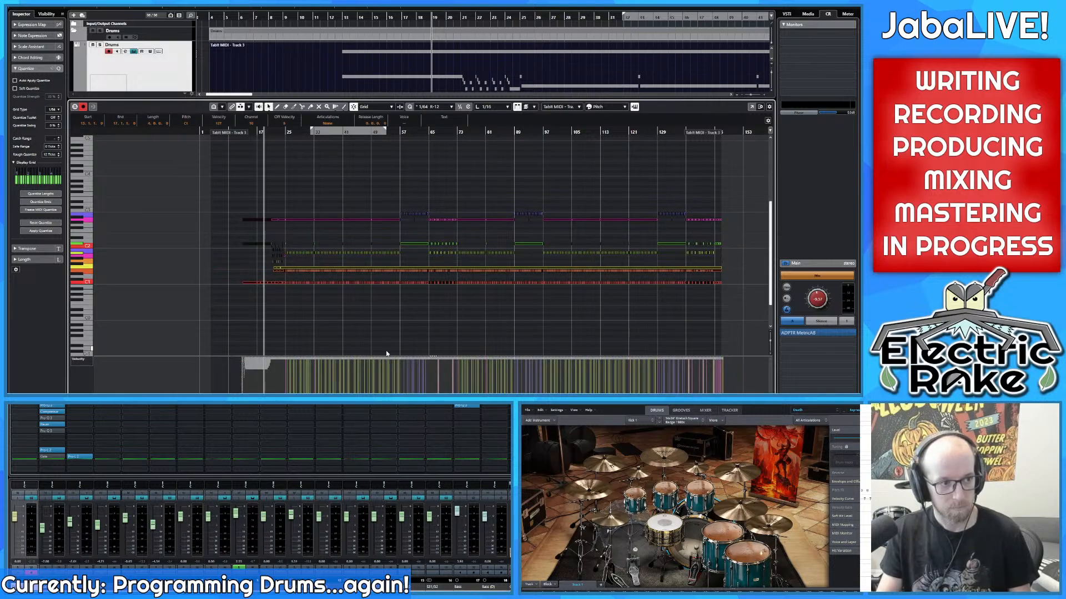
left_click_drag(437, 356, 439, 309)
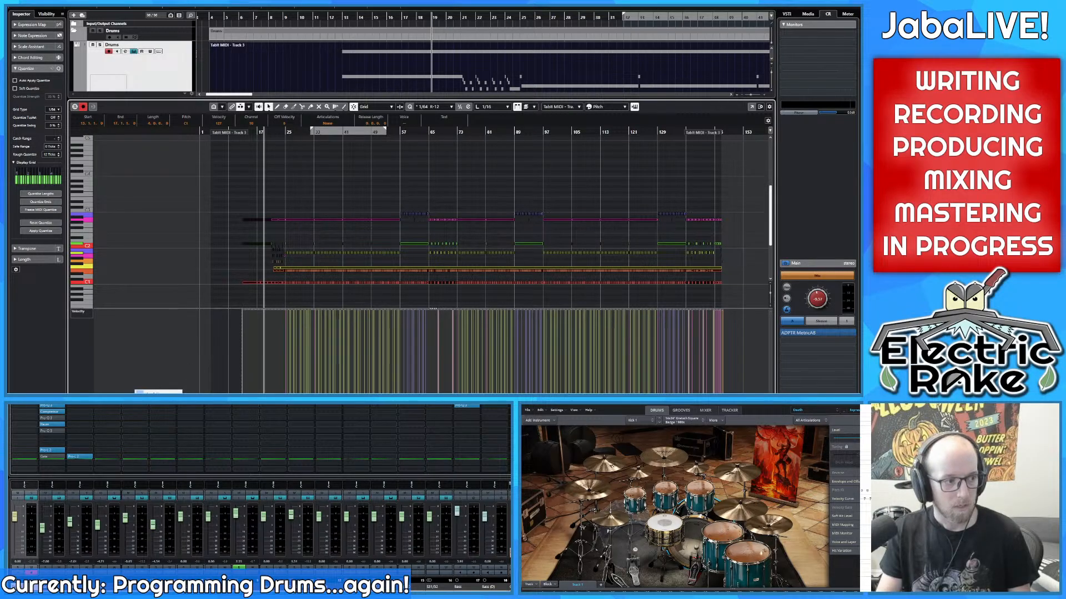
Step: Switch the drum part from the Key Editor to the Drum Editor
key("ctrl+e")
key("g")
key("g")
key("g")
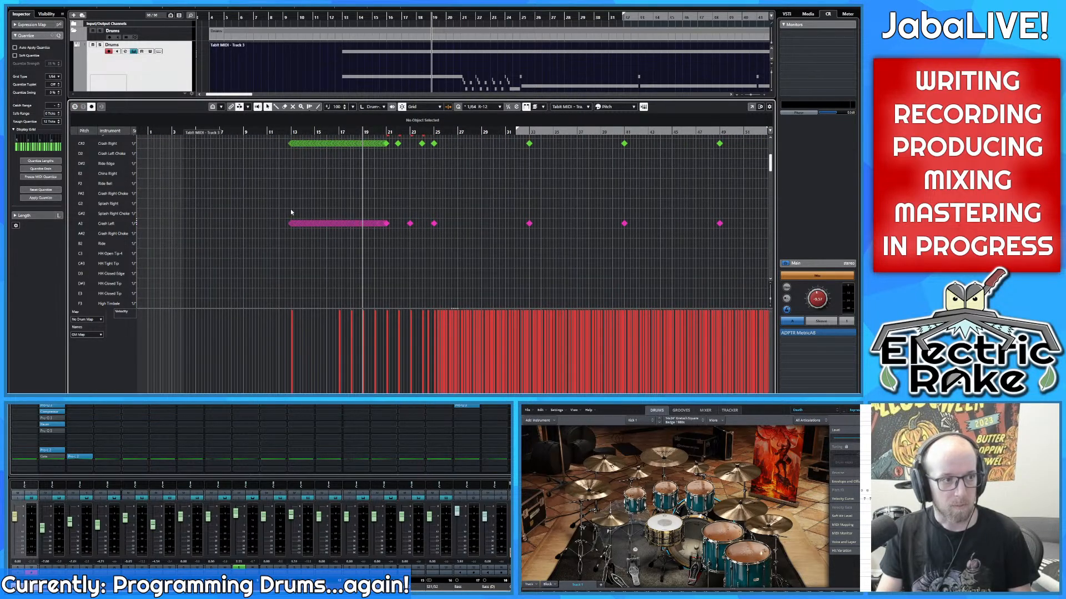
Step: Examine the spacing of the Crash Right and Crash Left notes from bar 13 in the Drum Editor
scroll(280, 267, "up", 2, "ctrl")
scroll(289, 268, "down", 2)
scroll(286, 268, "up", 1)
scroll(284, 269, "up", 5, "ctrl")
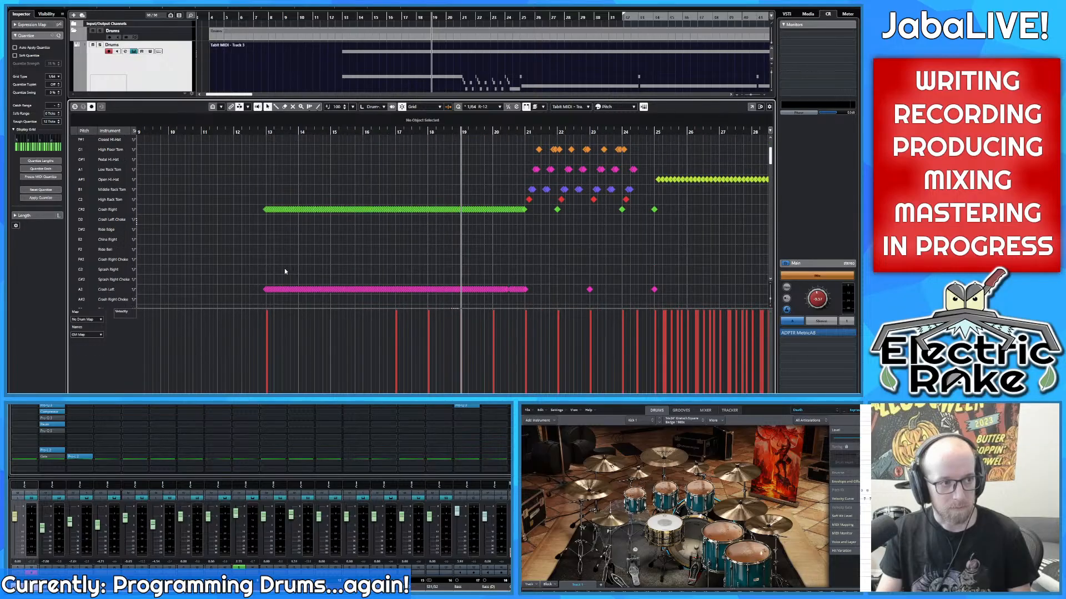
scroll(258, 289, "up", 3, "ctrl")
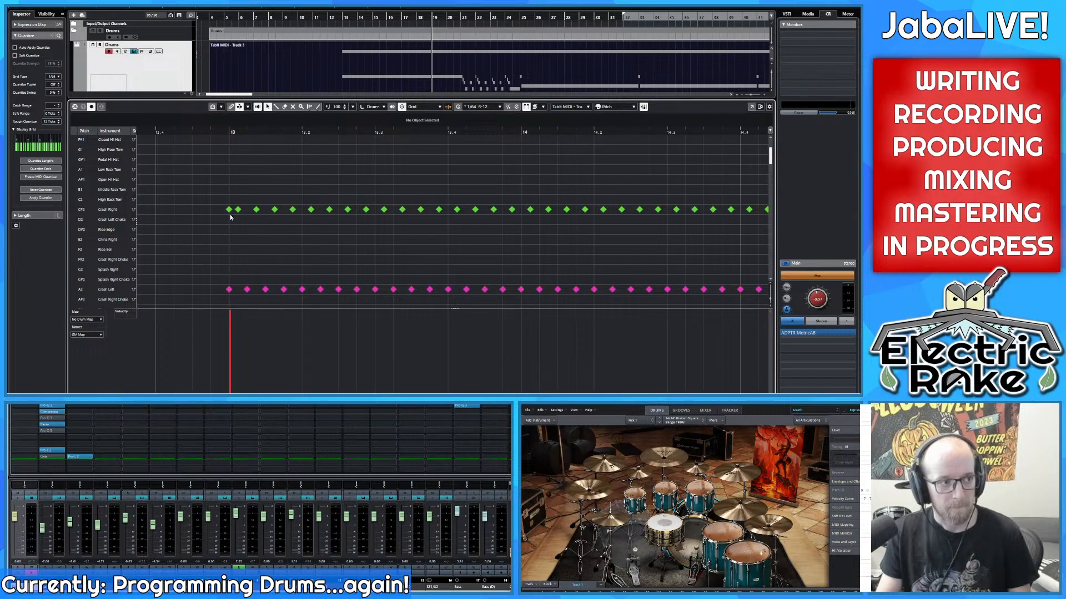
scroll(239, 266, "up", 4, "ctrl")
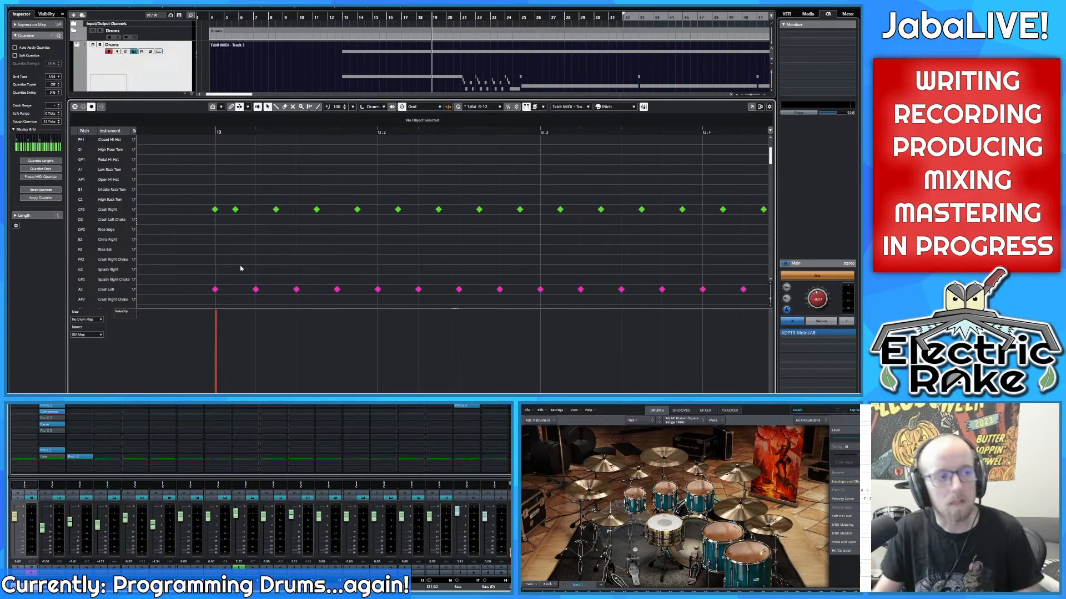
scroll(247, 256, "down", 8)
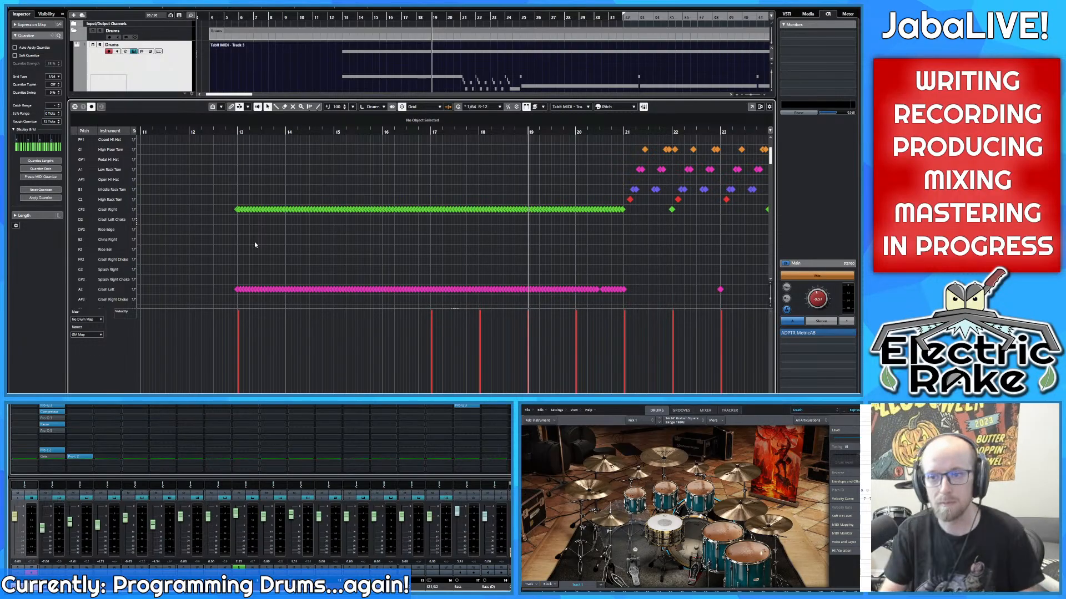
scroll(294, 206, "down", 2, "ctrl")
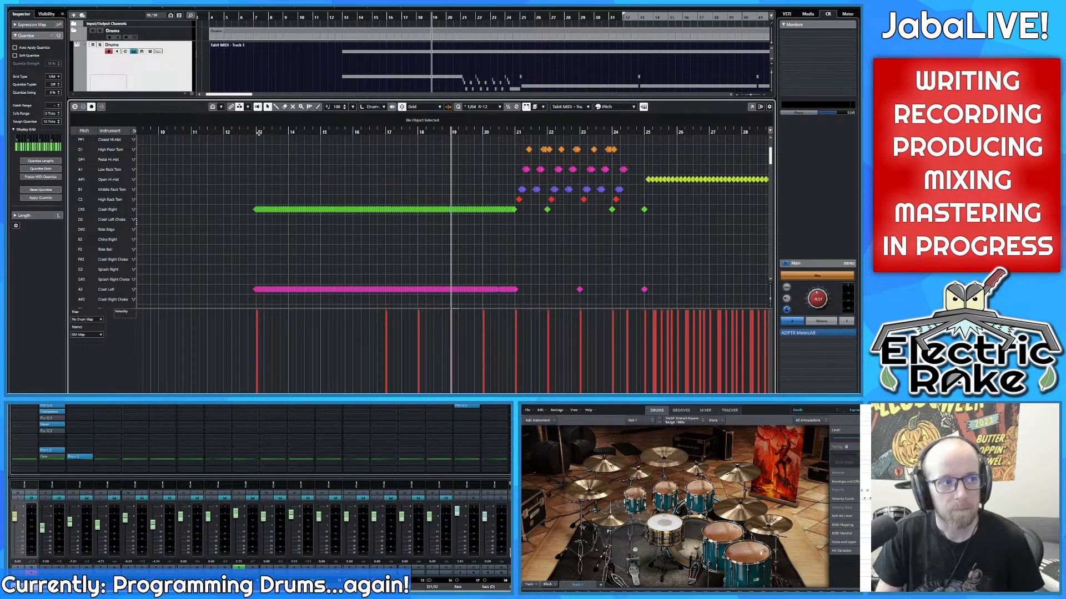
Step: Play the drum part from bar 13 and review the crash, tom and open hi-hat notes past bar 25
left_click_drag(259, 133, 252, 131)
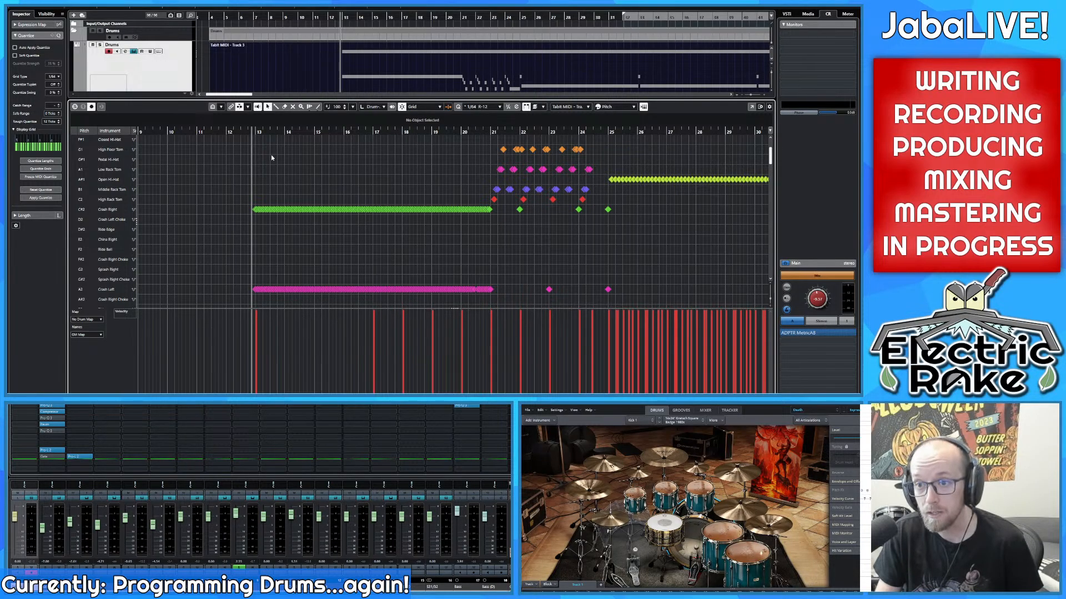
key("space")
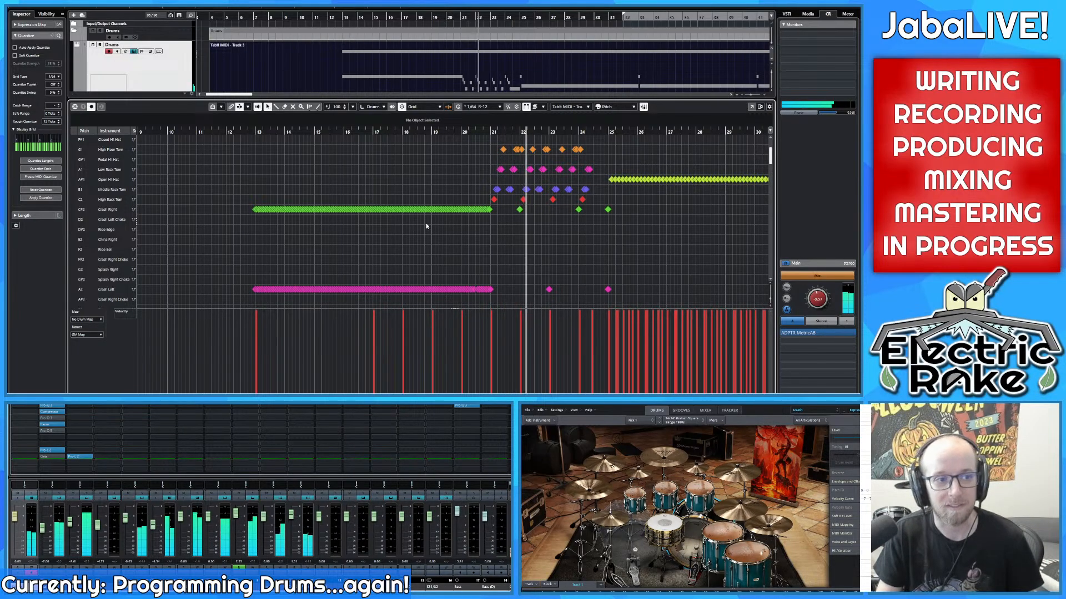
scroll(506, 208, "up", 6)
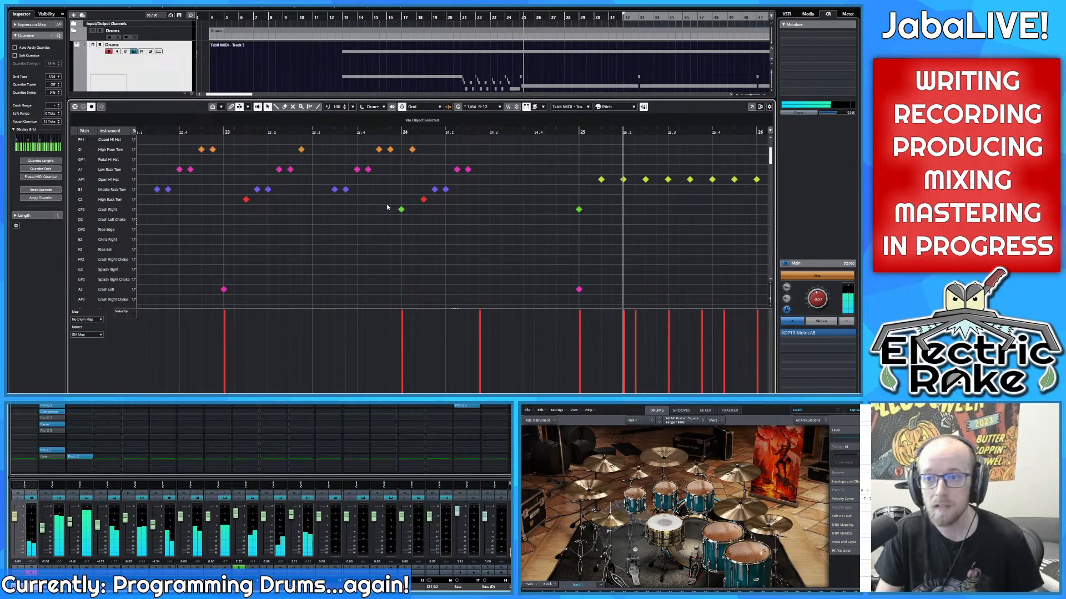
scroll(383, 204, "down", 6)
left_click_drag(380, 202, 321, 212)
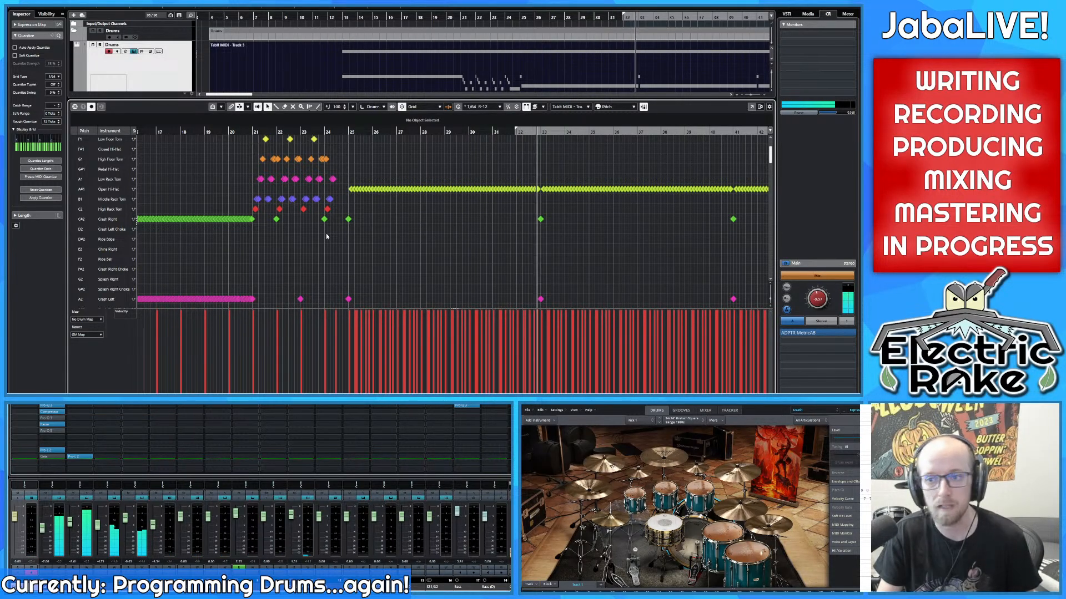
scroll(435, 208, "down", 5)
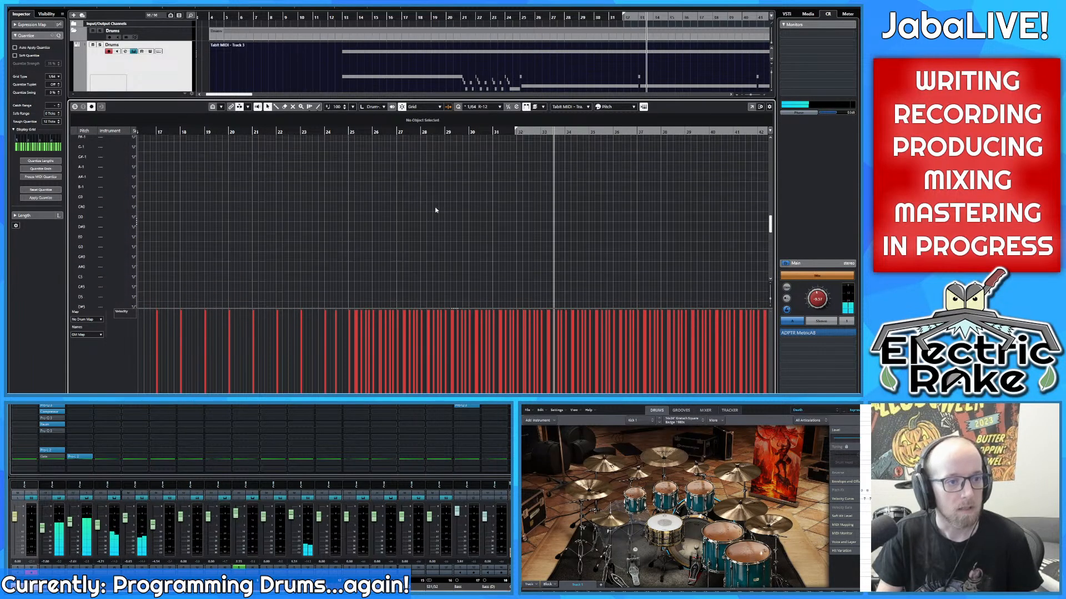
scroll(438, 214, "up", 5)
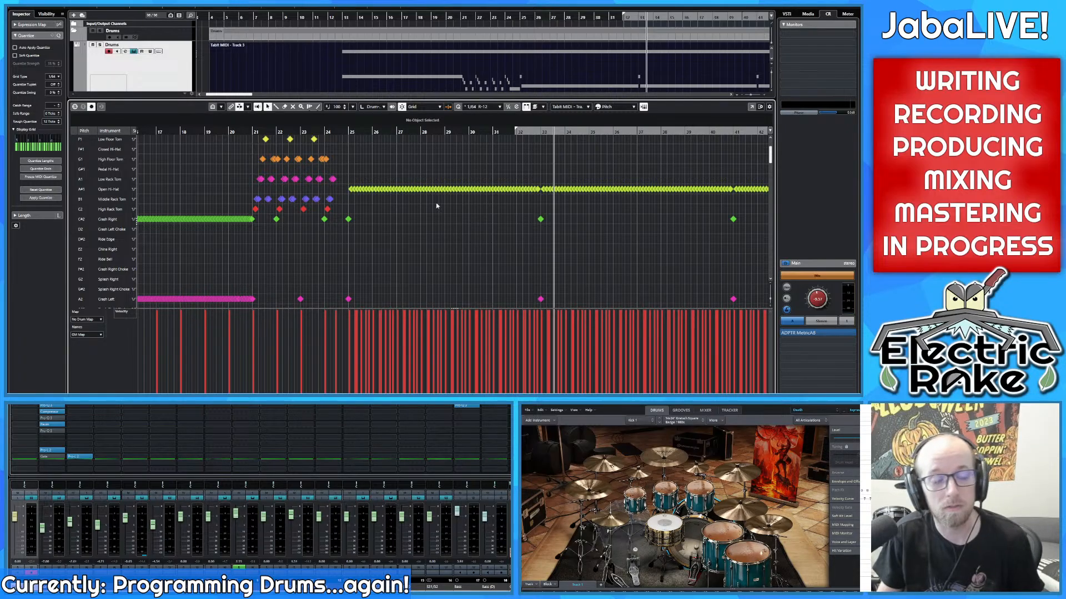
scroll(438, 208, "down", 3)
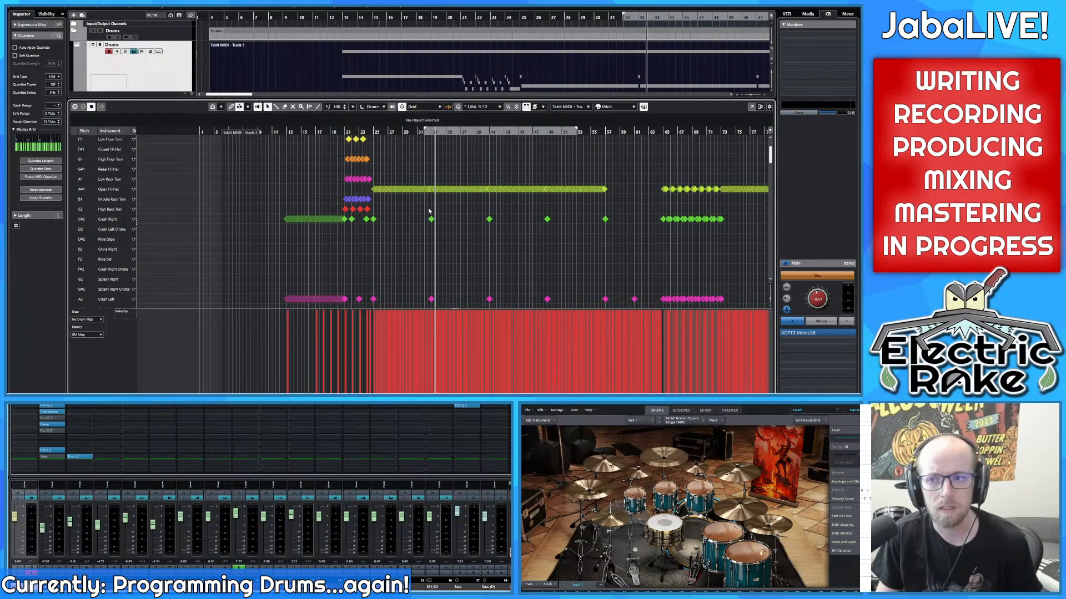
Step: Examine the Crash Right and Crash Left rolls note by note from bar 13 to bar 20
scroll(428, 210, "down", 2)
scroll(348, 229, "down", 1)
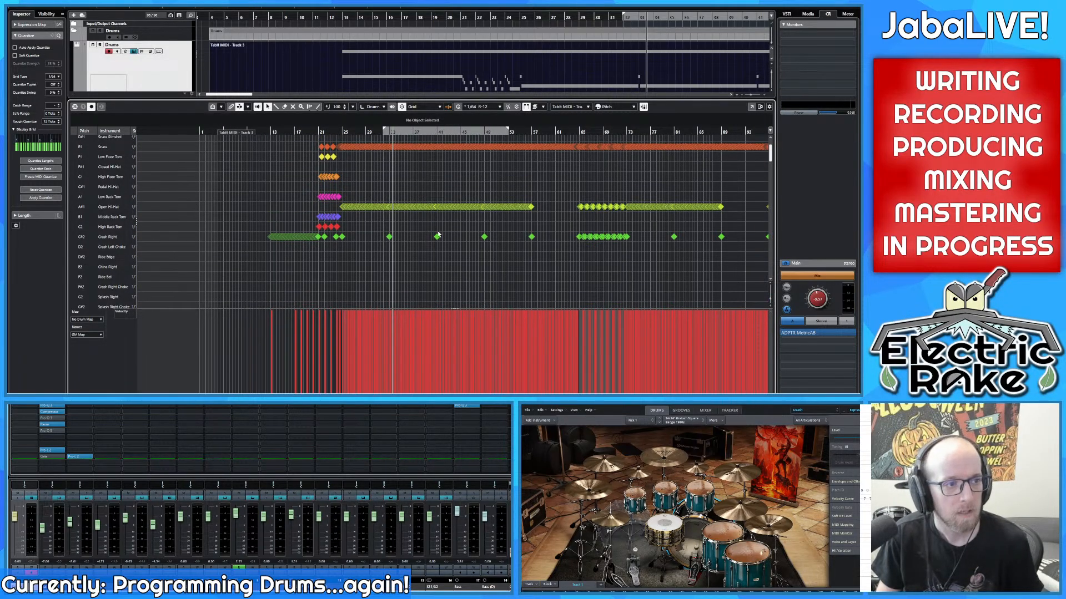
scroll(302, 227, "up", 4)
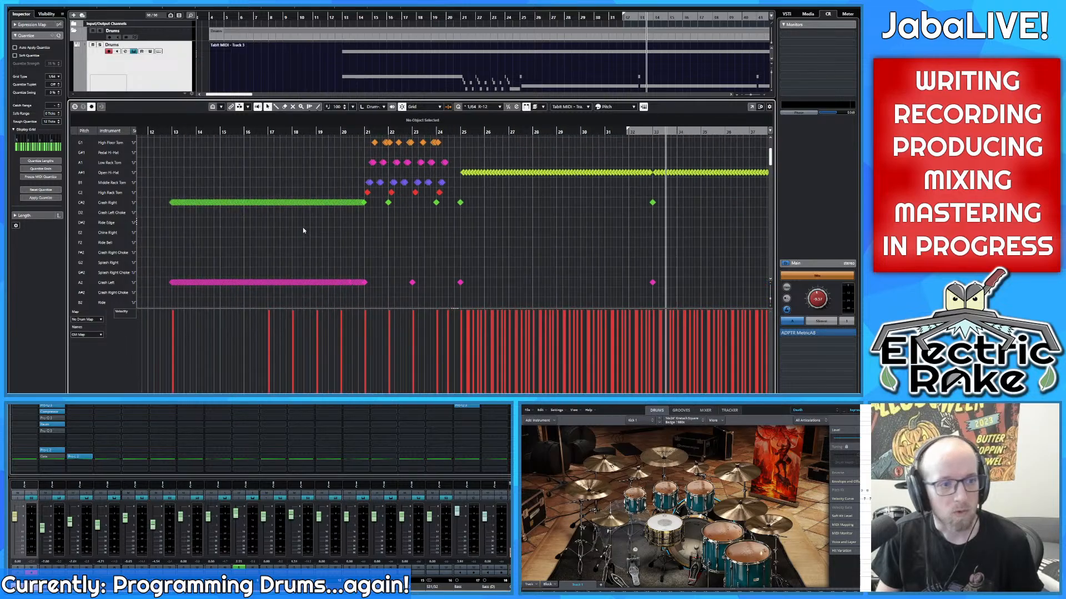
left_click_drag(333, 224, 339, 225)
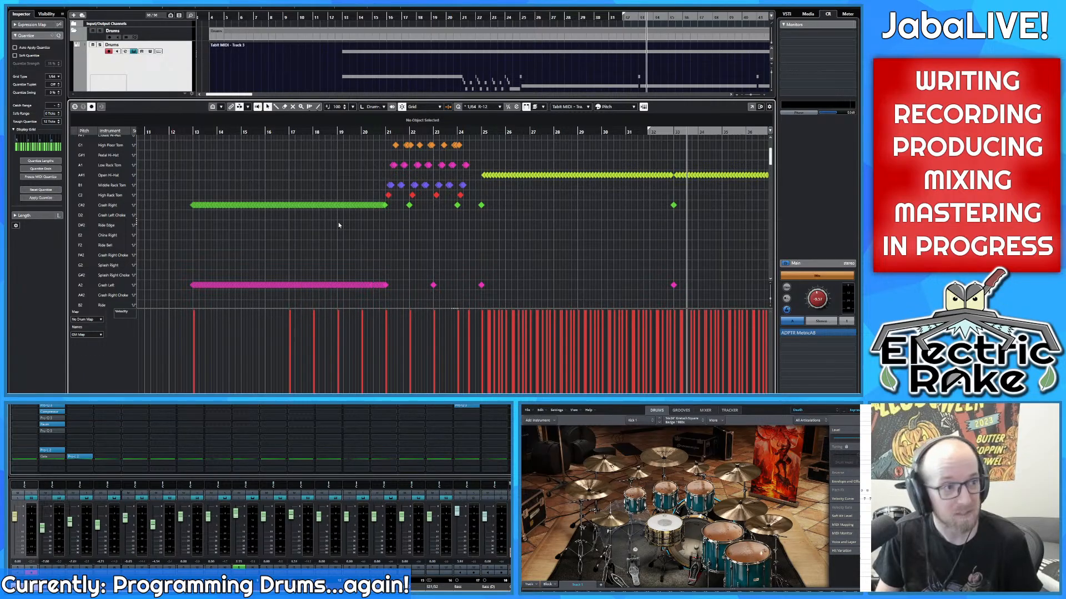
left_click_drag(338, 224, 378, 218)
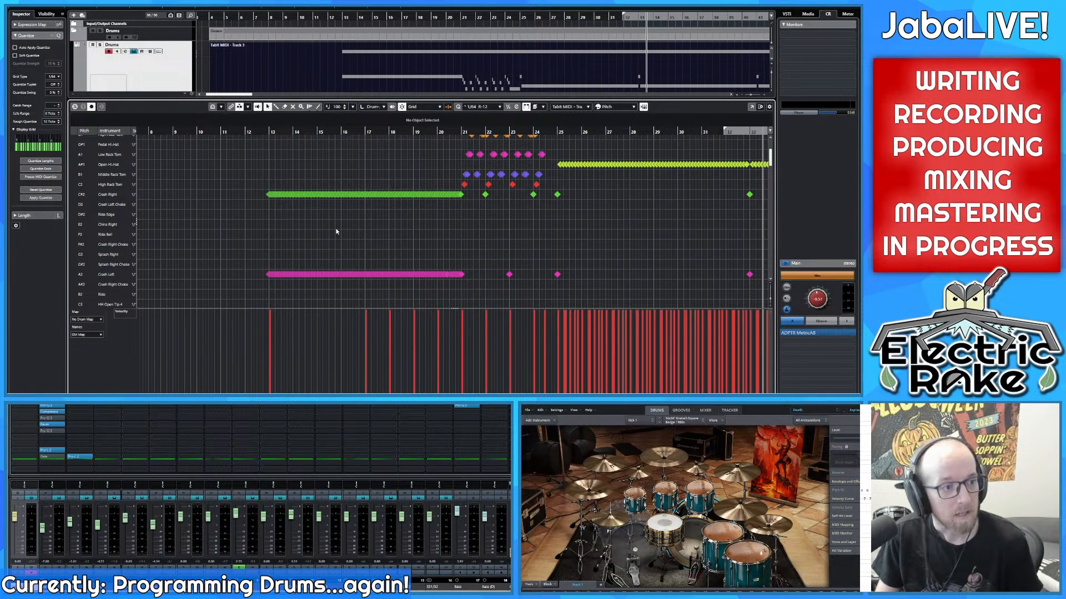
scroll(337, 232, "up", 2, "ctrl")
scroll(314, 226, "up", 2, "ctrl")
left_click_drag(269, 226, 366, 231)
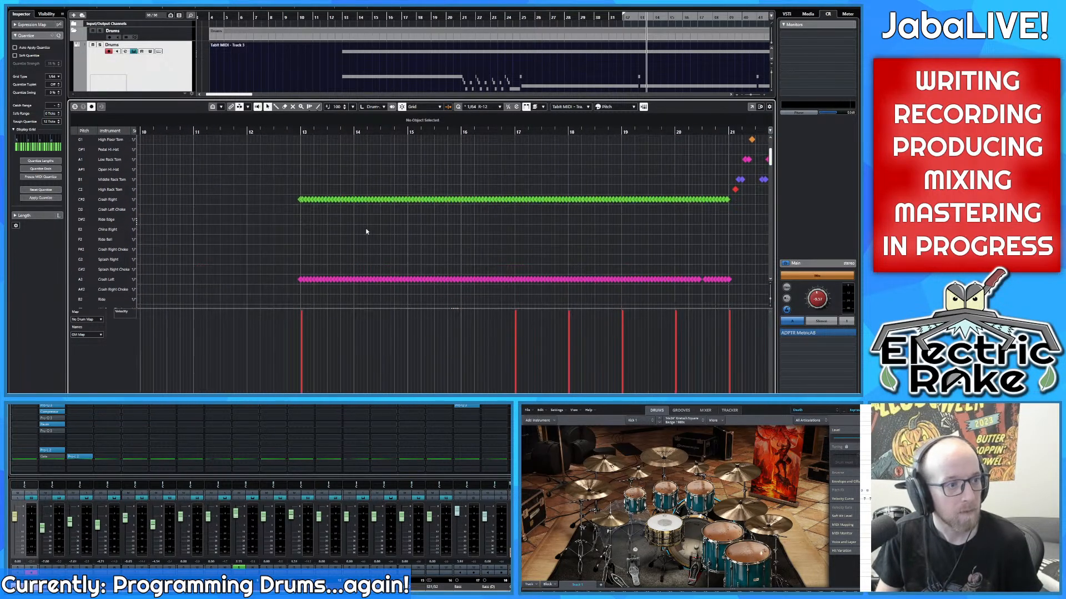
scroll(336, 226, "up", 4, "ctrl")
scroll(337, 226, "down", 3, "ctrl")
scroll(533, 226, "up", 4, "ctrl")
left_click_drag(650, 230, 274, 225)
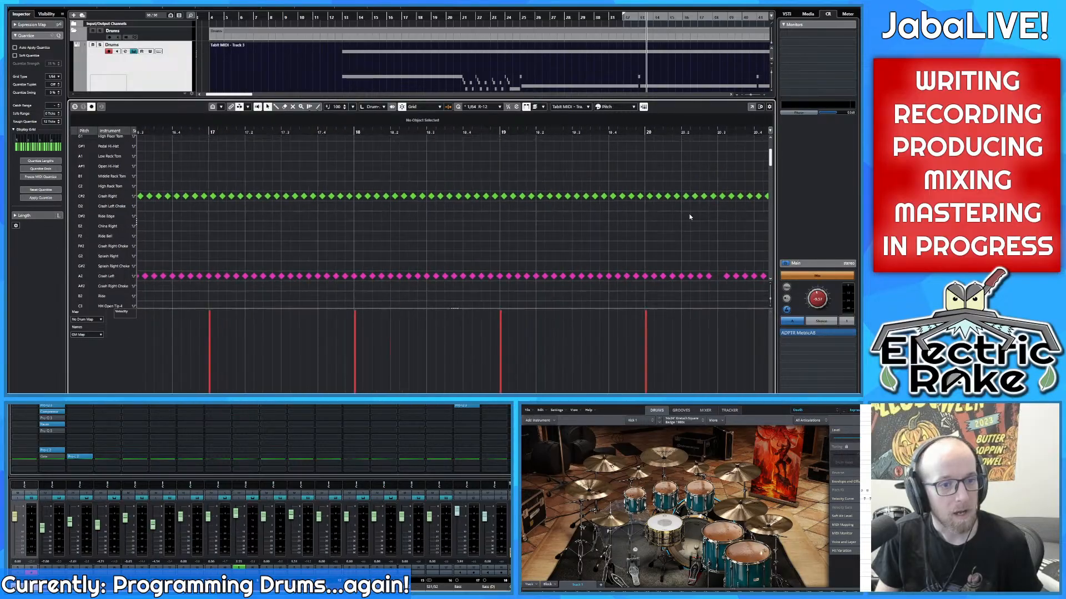
Step: Compare the end of the Crash Right and Crash Left rolls around bars 20 and 21 with their start at bar 13
left_click_drag(724, 220, 432, 222)
scroll(459, 220, "down", 2)
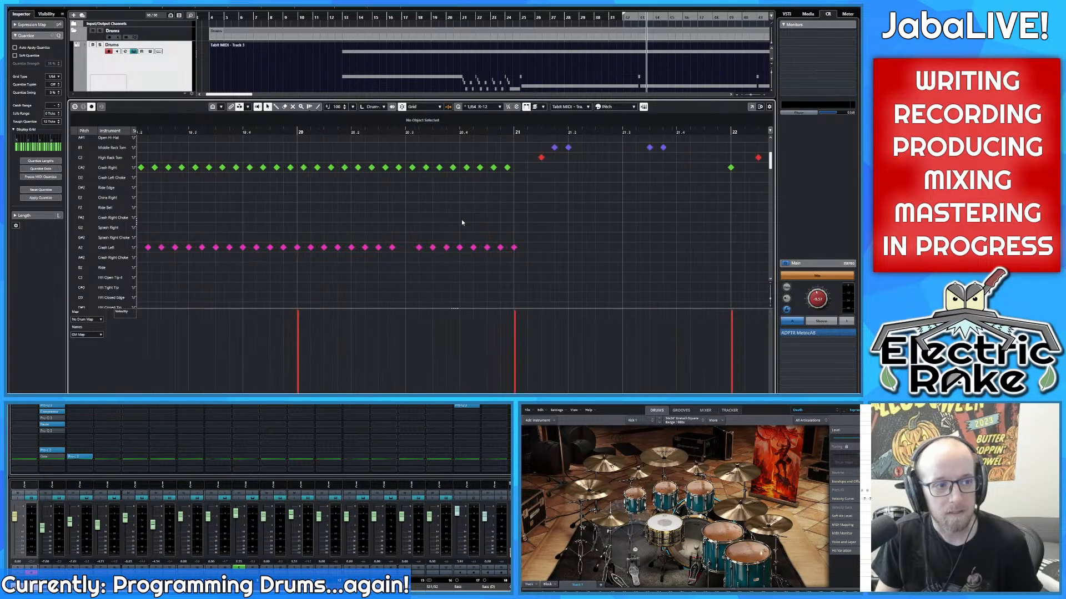
scroll(459, 221, "up", 2, "ctrl")
scroll(432, 251, "up", 3)
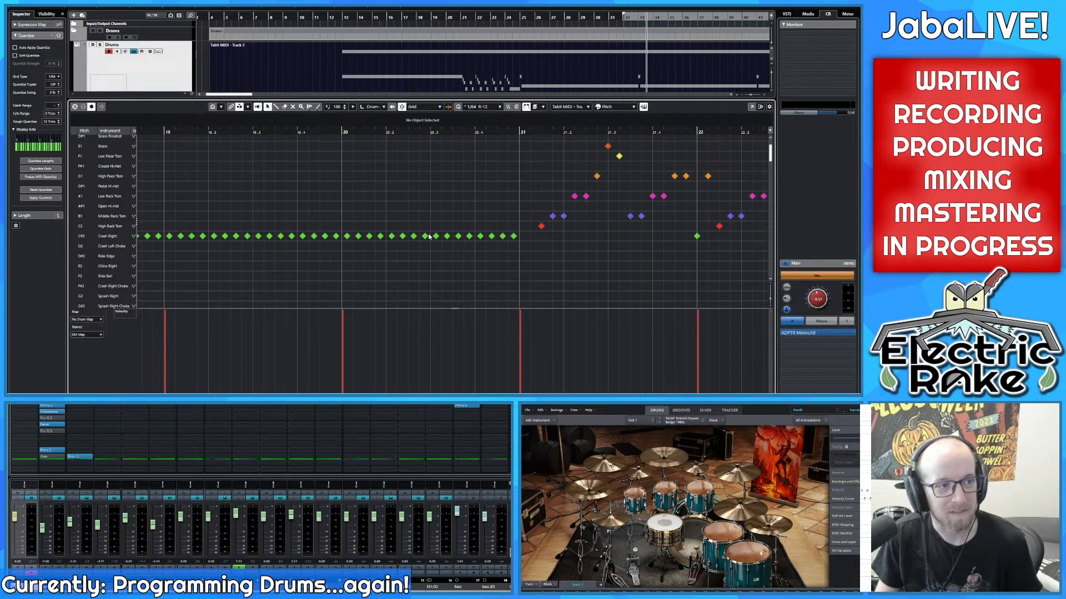
scroll(412, 229, "down", 2)
scroll(411, 228, "down", 5, "ctrl")
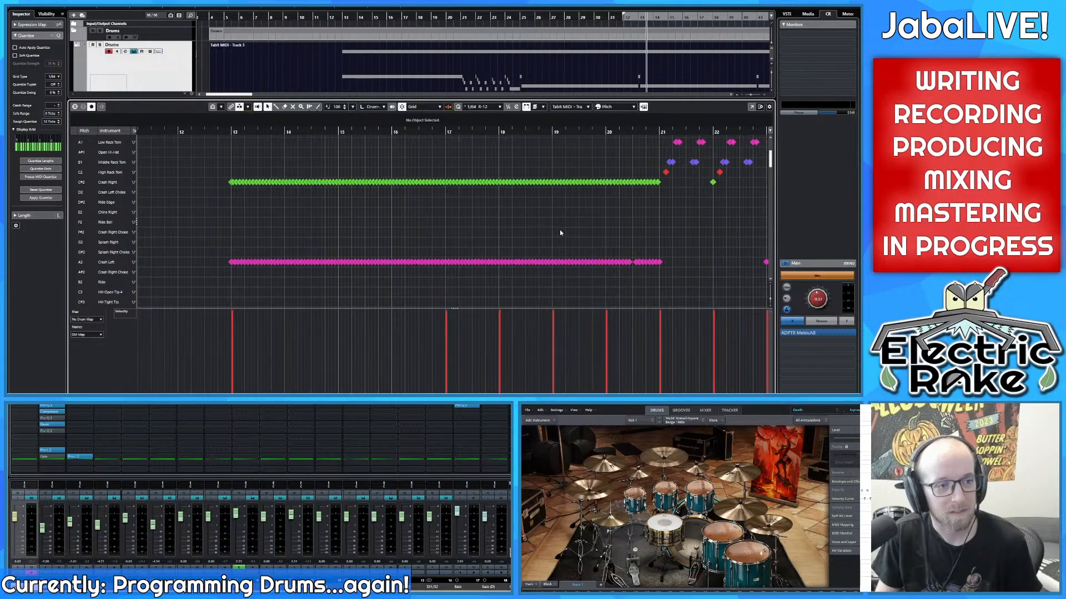
scroll(559, 233, "up", 1, "ctrl")
left_click_drag(555, 232, 622, 234)
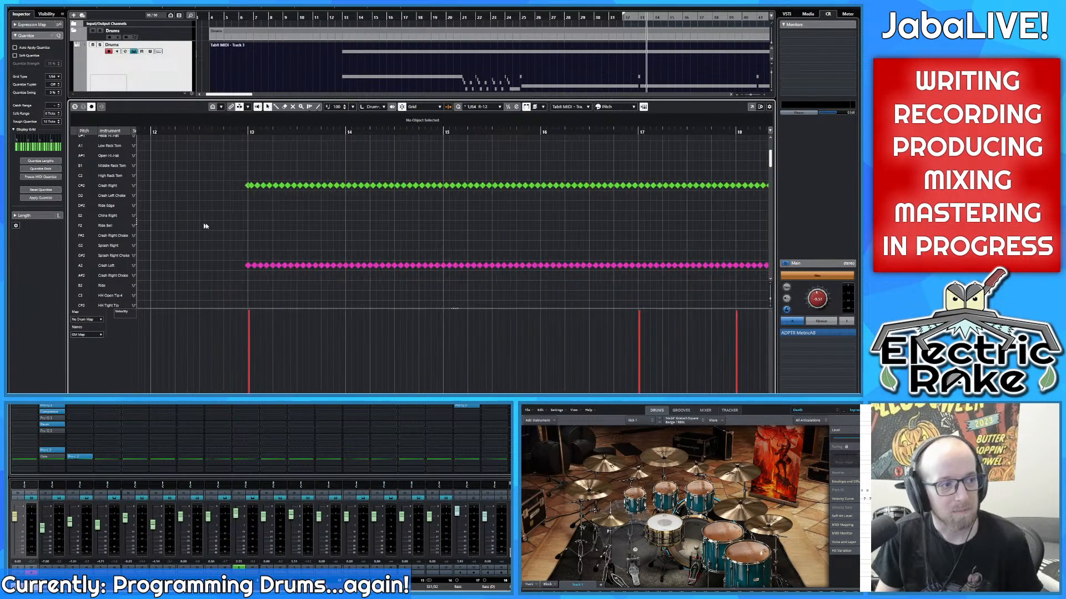
Step: Audition the first crash notes at bar 13 and delete the second Crash Right note of the roll
scroll(262, 226, "up", 5, "ctrl")
left_click(264, 186)
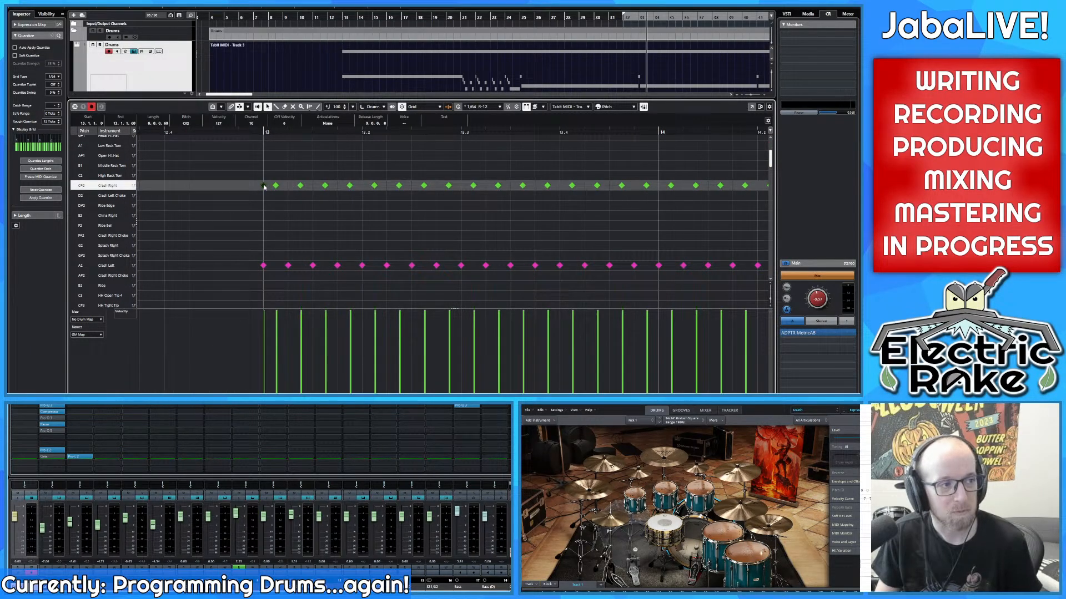
left_click(264, 265)
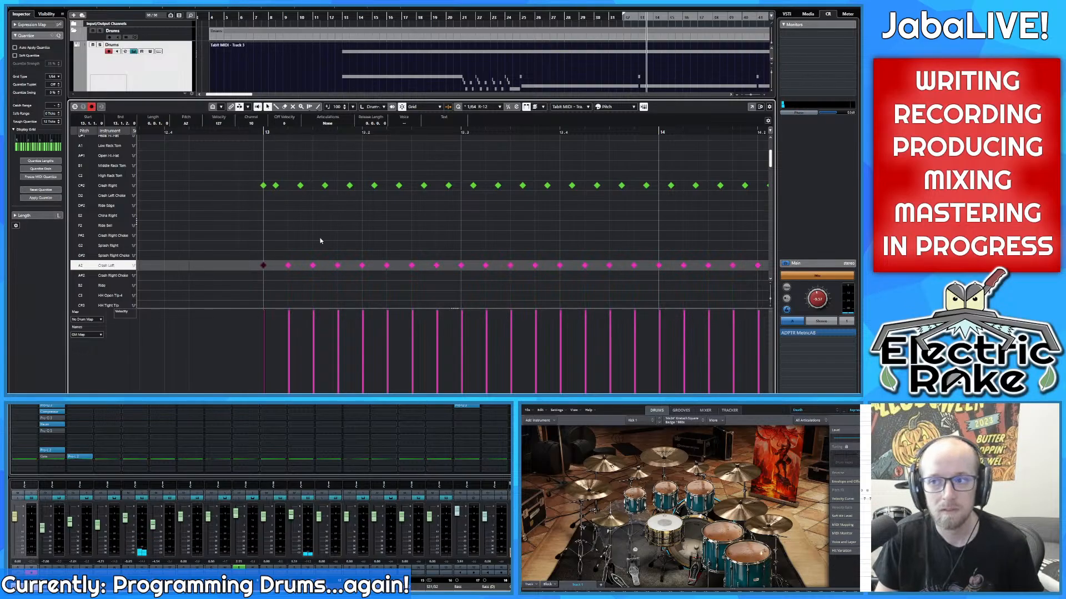
left_click(273, 176)
left_click(281, 192)
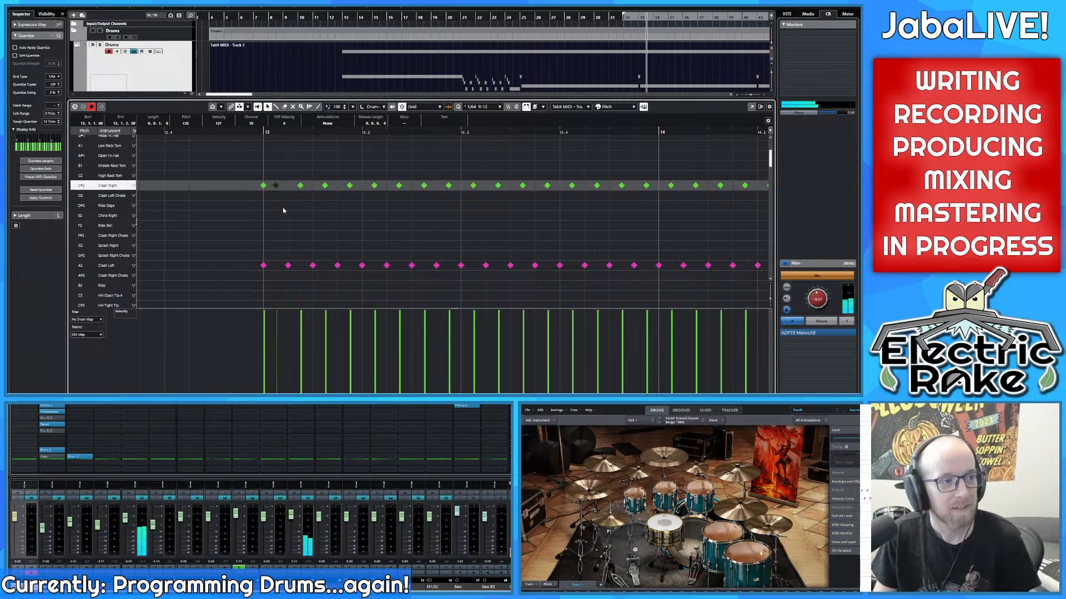
key("Delete")
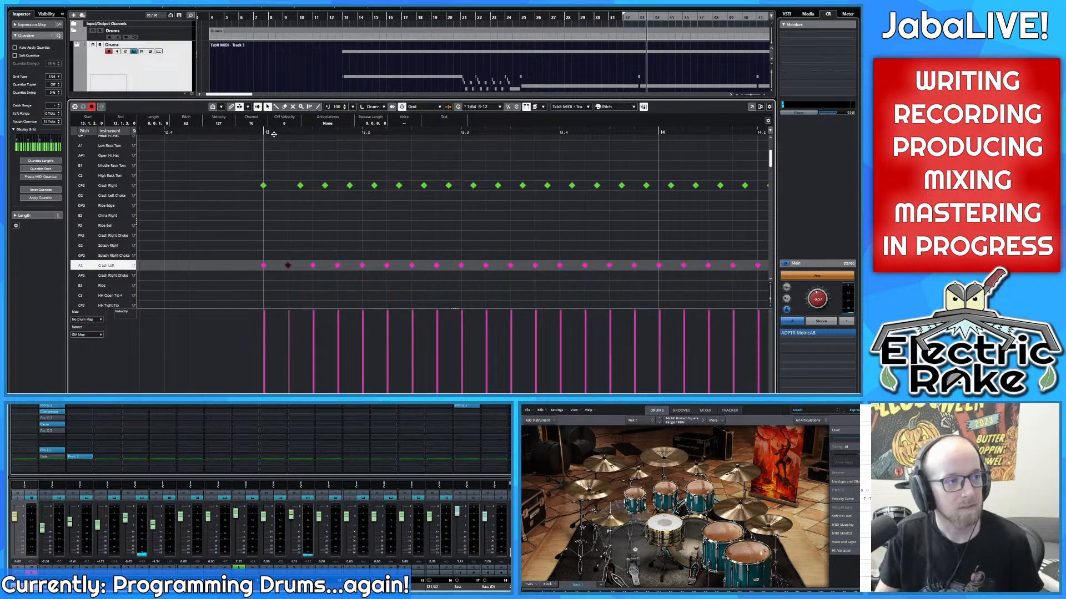
Step: Play the crash rolls from just before bar 13 to check the thinned start
left_click_drag(273, 134, 219, 145)
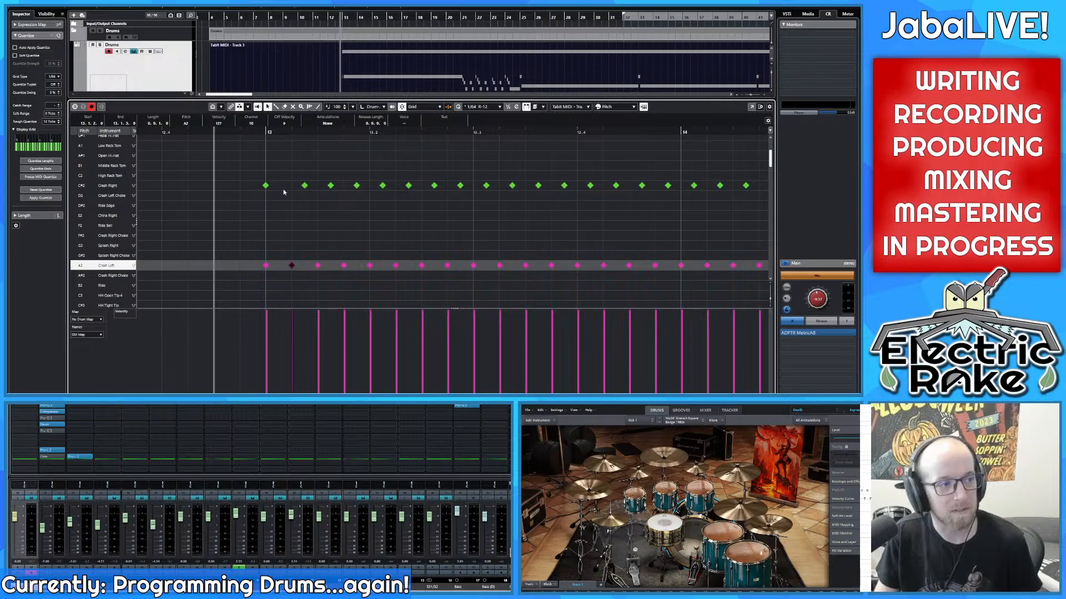
key("space")
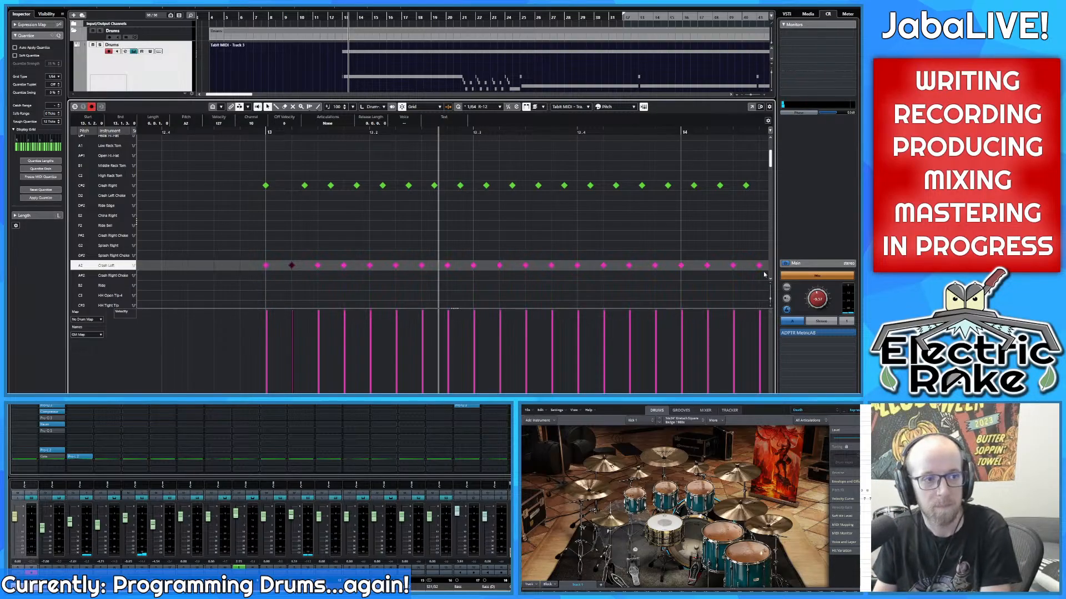
Step: Fill the gap in the Crash Left roll at 20.3 with a copy of the note just before it
key("g")
key("g")
key("g")
key("g")
key("g")
scroll(549, 224, "up", 4)
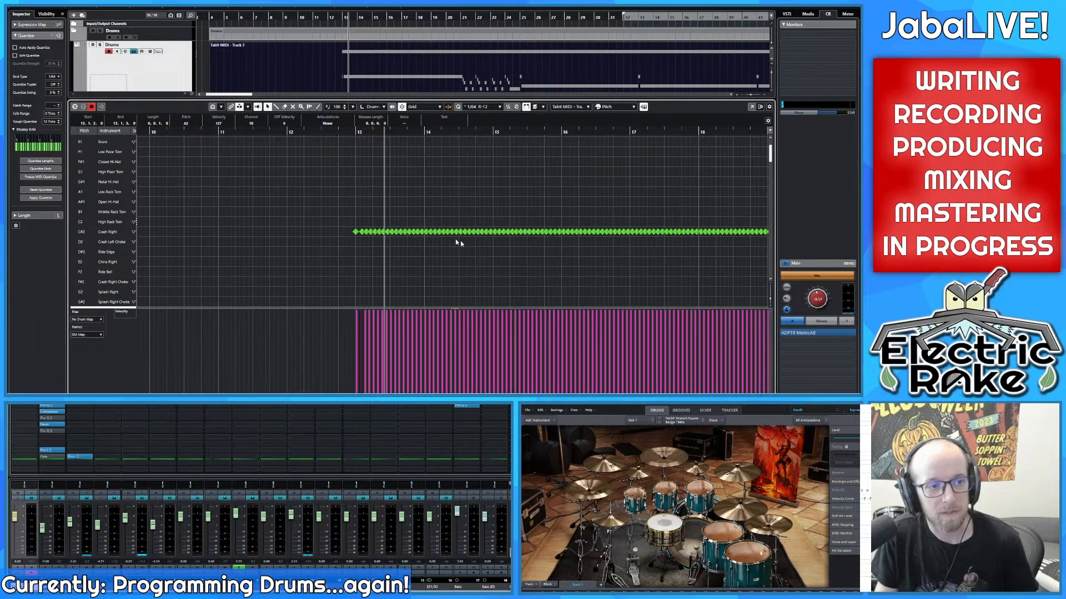
scroll(461, 241, "down", 4)
key("g")
key("g")
left_click(474, 217)
scroll(489, 227, "right", 3)
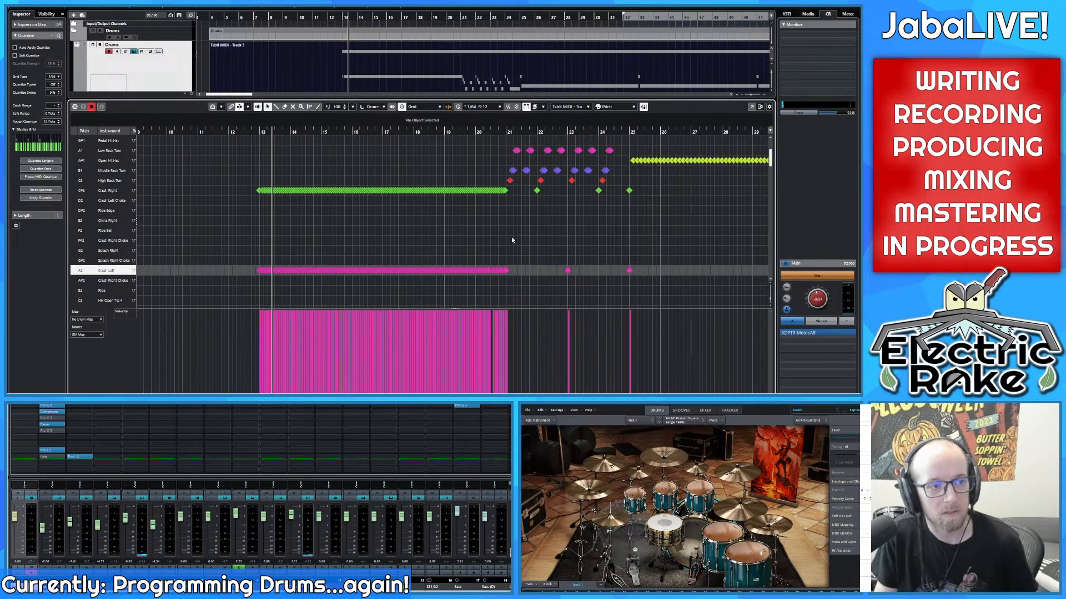
key("h")
key("h")
key("h")
key("h")
key("h")
key("h")
key("h")
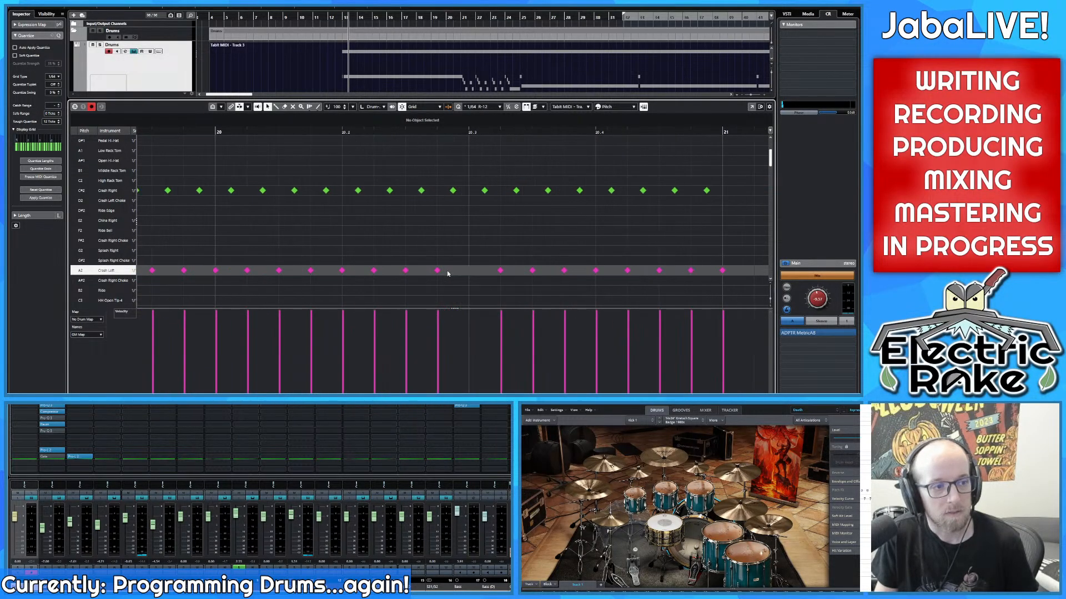
left_click(438, 271)
left_click(469, 132)
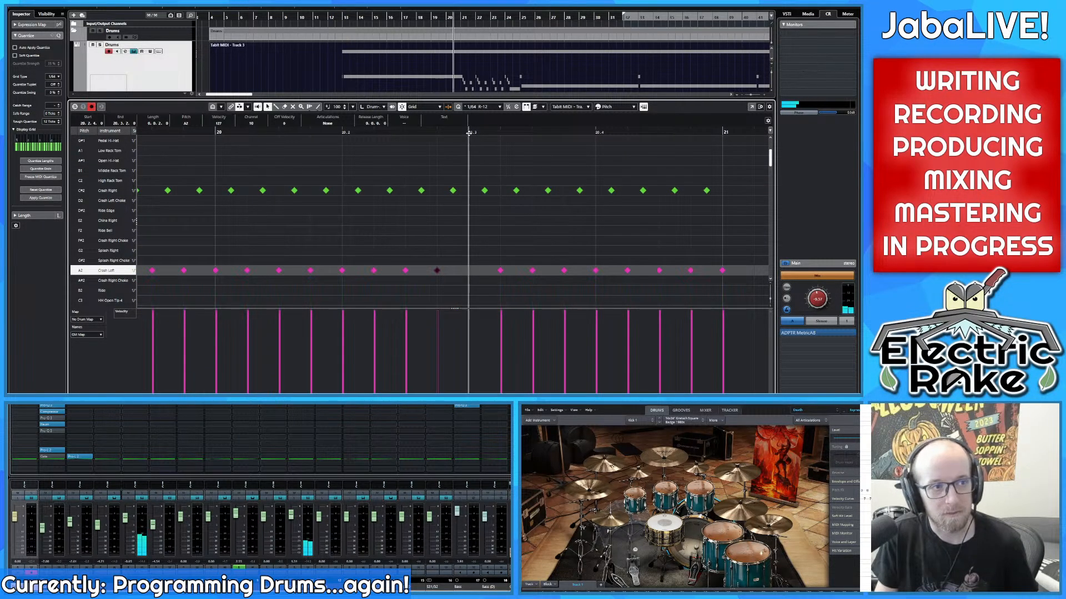
left_click(476, 220)
Step: Check the Crash Left roll for further gaps and examine its transition into the tom fill at bar 21
key("g")
key("g")
key("g")
key("g")
key("g")
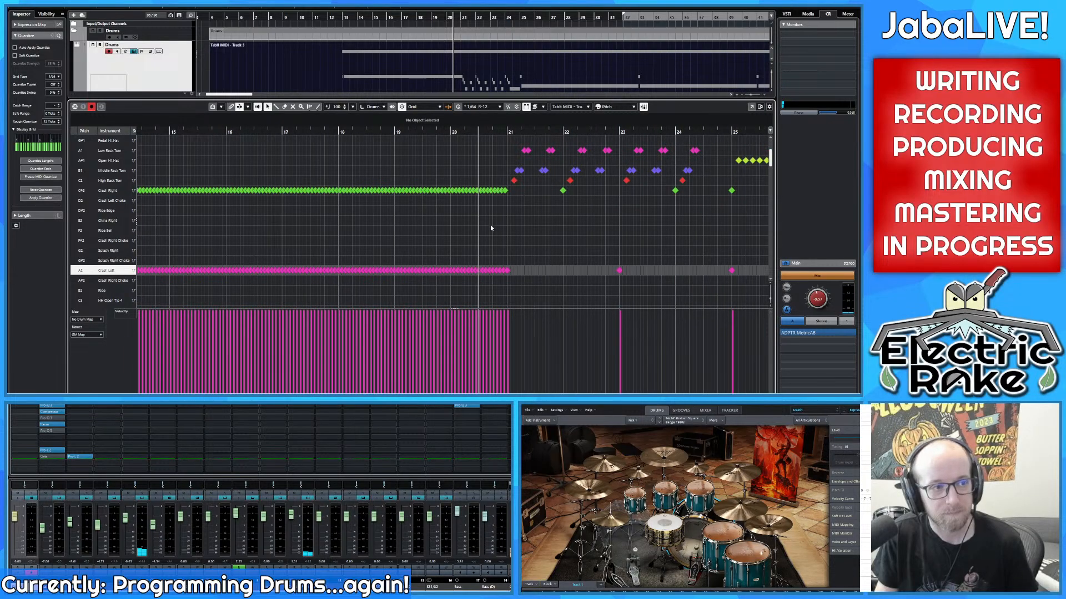
key("h")
key("h")
key("h")
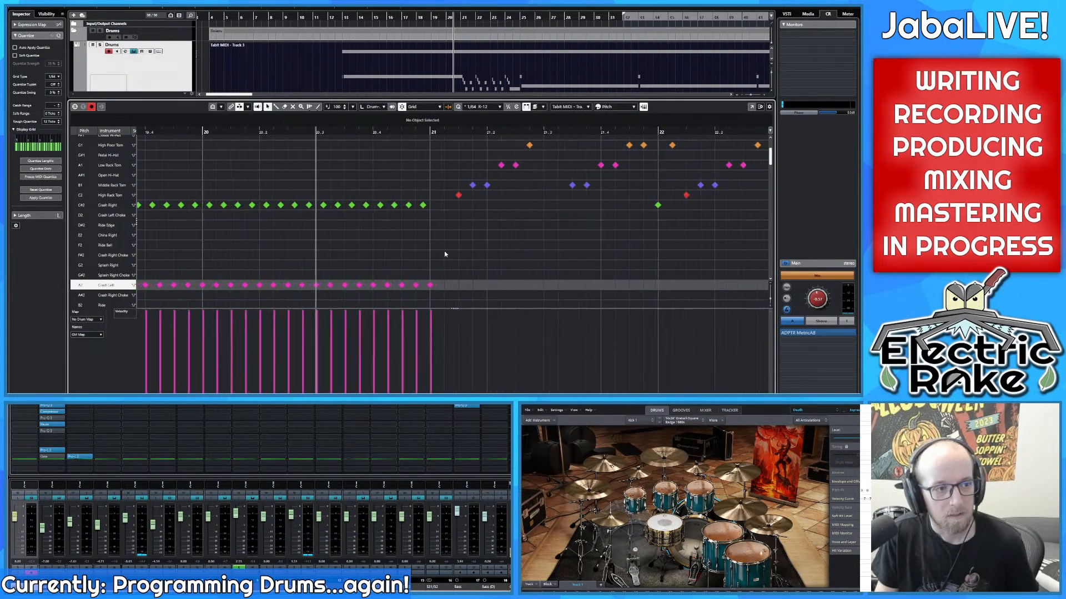
key("g")
key("g")
scroll(454, 260, "up", 1)
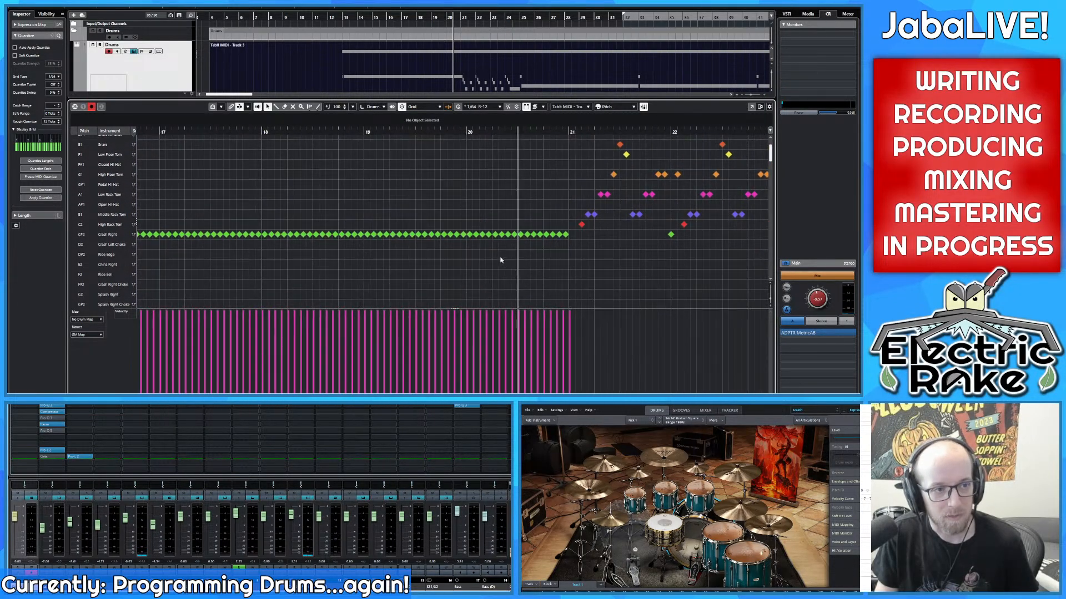
key("g")
key("g")
key("g")
scroll(415, 259, "left", 2)
scroll(437, 245, "down", 1)
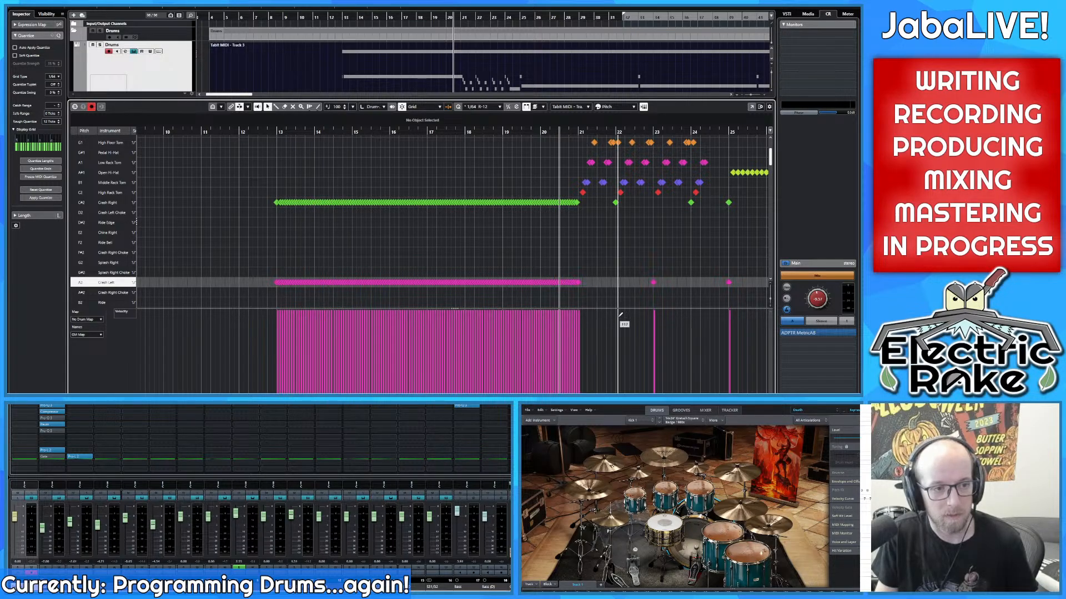
Step: Examine the tom, snare and crash pattern of the fill in bars 21 to 24
key("h")
key("h")
key("h")
scroll(394, 269, "up", 1)
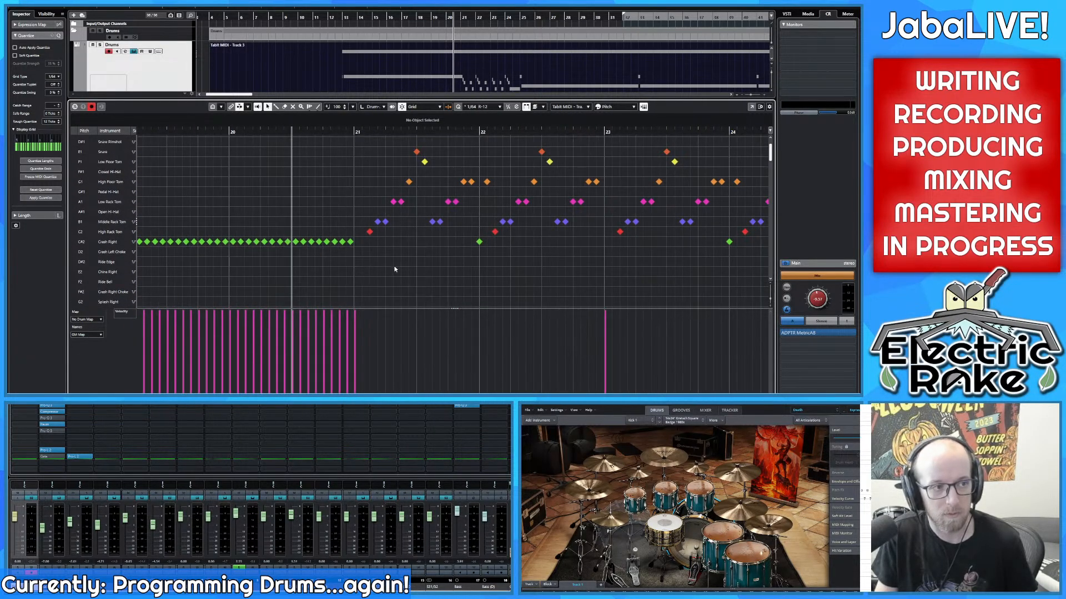
key("g")
key("g")
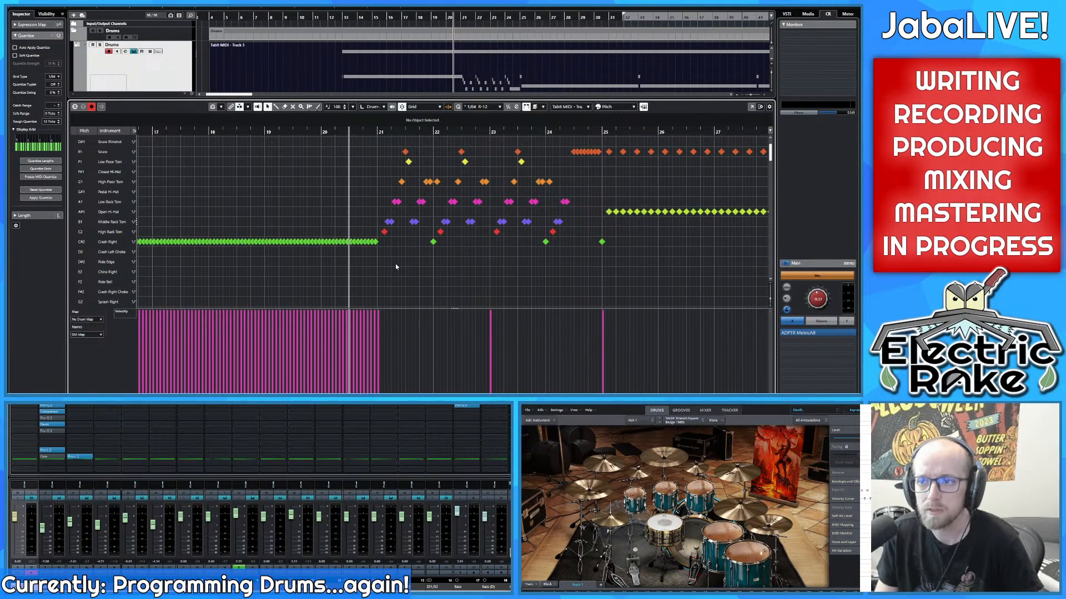
key("h")
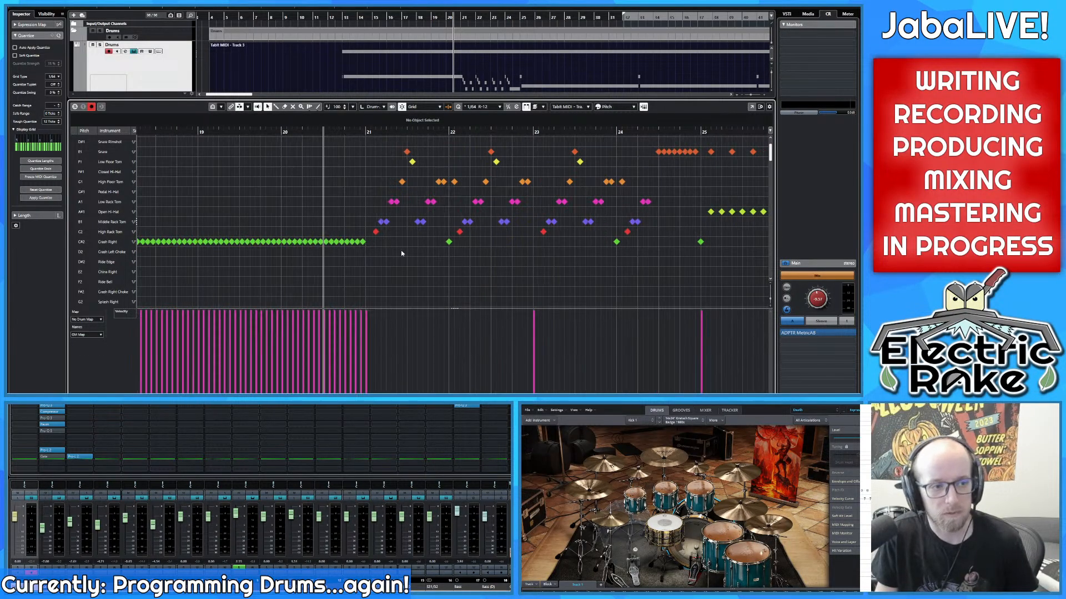
key("g")
key("g")
scroll(399, 255, "up", 1)
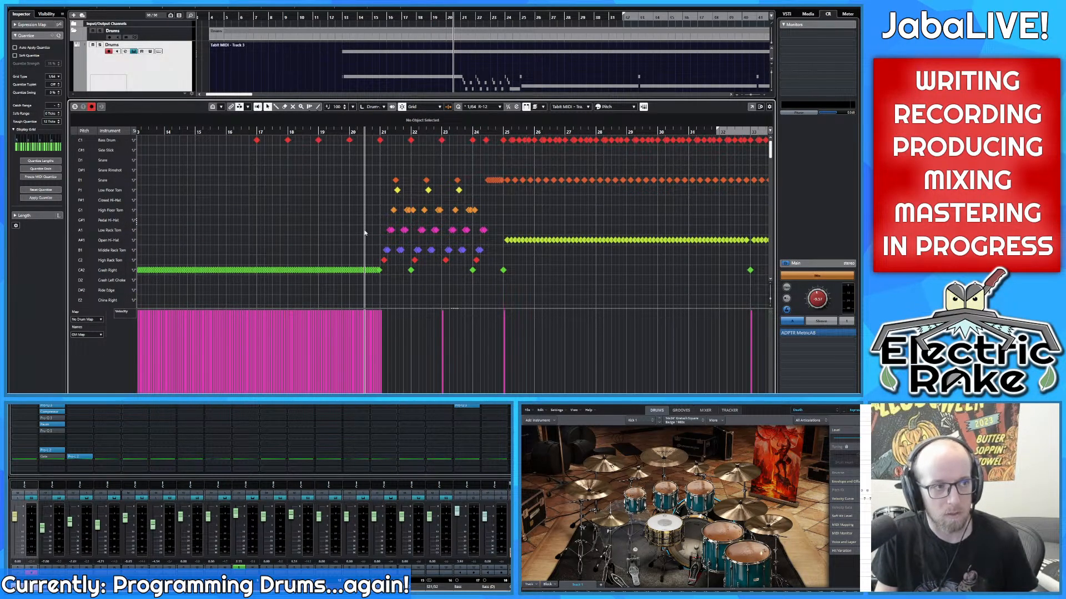
Step: Examine the Bass Drum hits beneath the crash roll and through the tom fill from bar 13 to bar 22
scroll(297, 208, "left", 2)
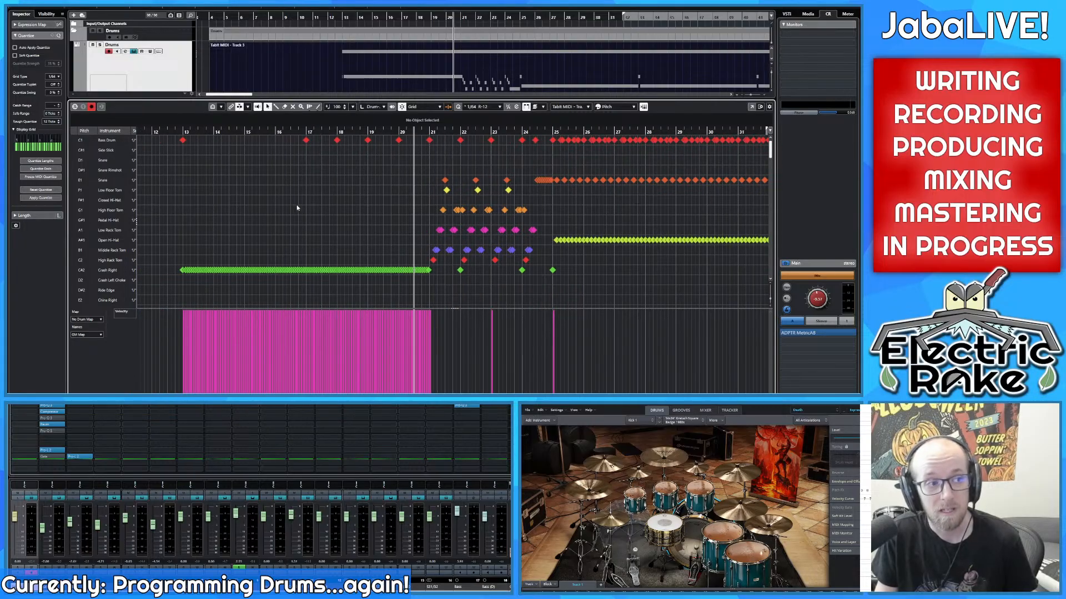
scroll(297, 208, "left", 5)
scroll(454, 155, "right", 4)
key("h")
key("h")
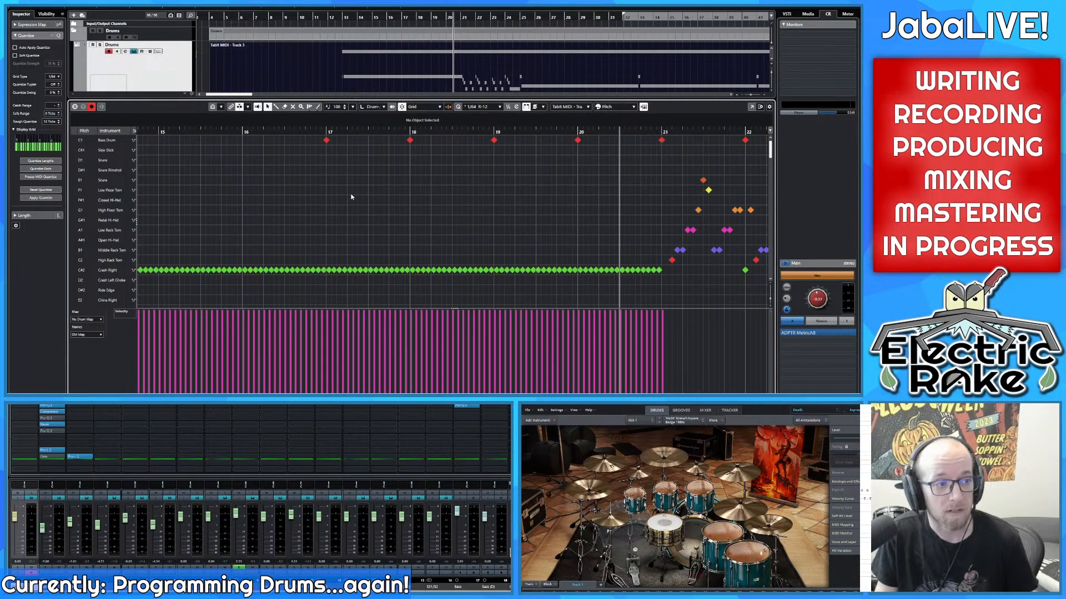
scroll(555, 222, "right", 3)
scroll(555, 235, "up", 6)
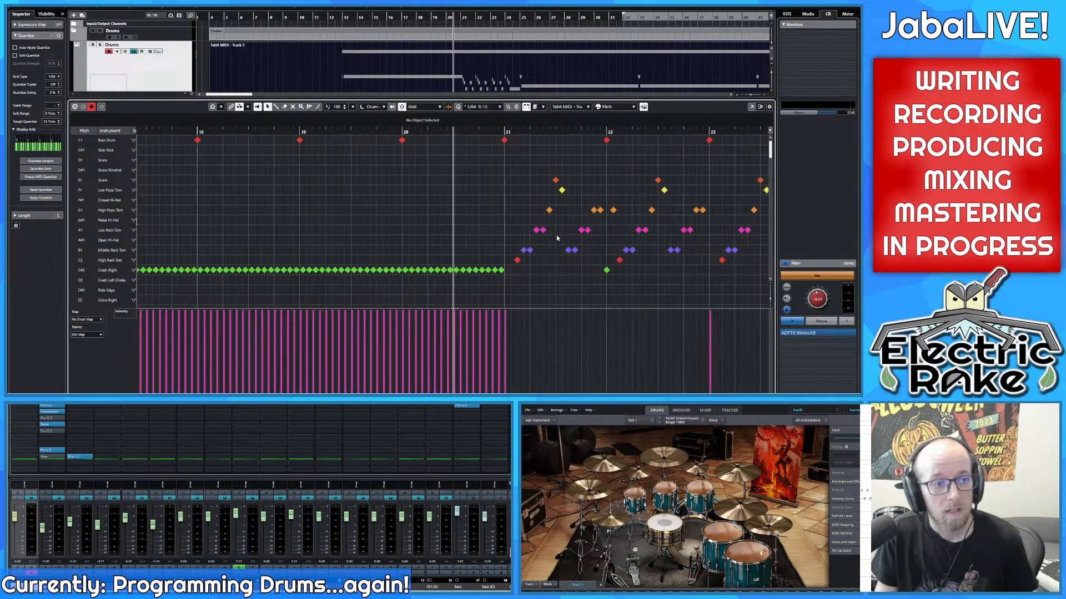
scroll(472, 215, "down", 3)
scroll(468, 210, "up", 4)
key("g")
key("g")
key("g")
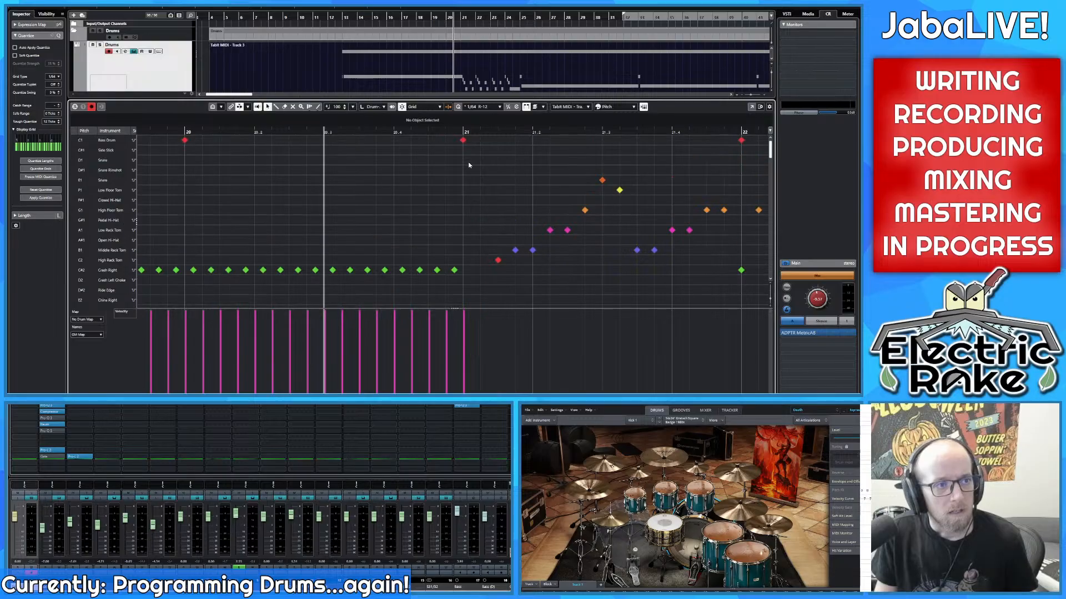
key("g")
key("g")
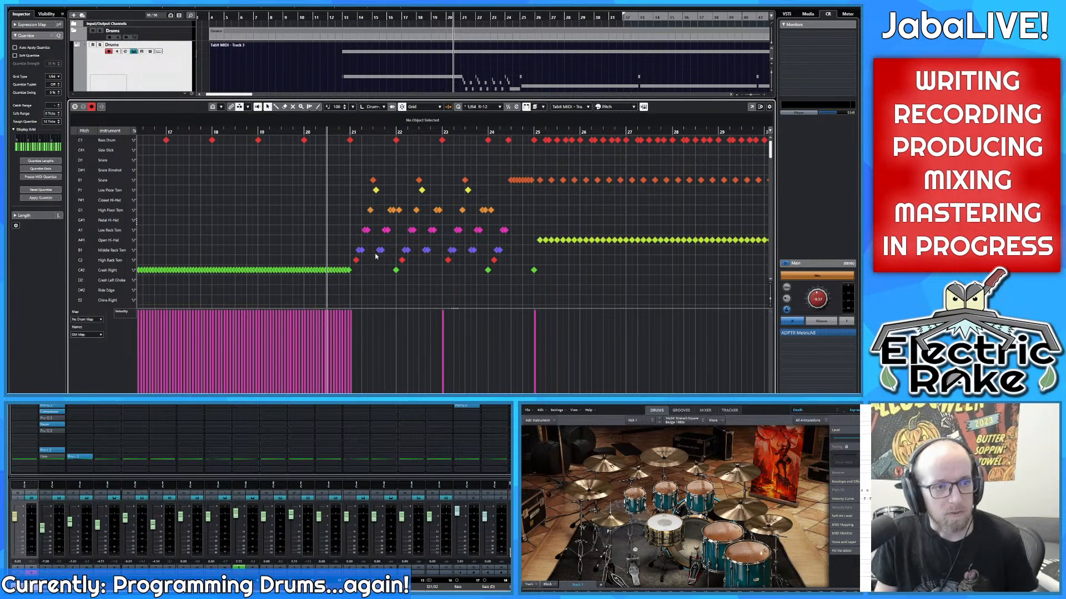
Step: Review the layout of the whole drum part from the bar 13 intro to its end
scroll(377, 250, "up", 2)
key("g")
key("g")
key("g")
key("g")
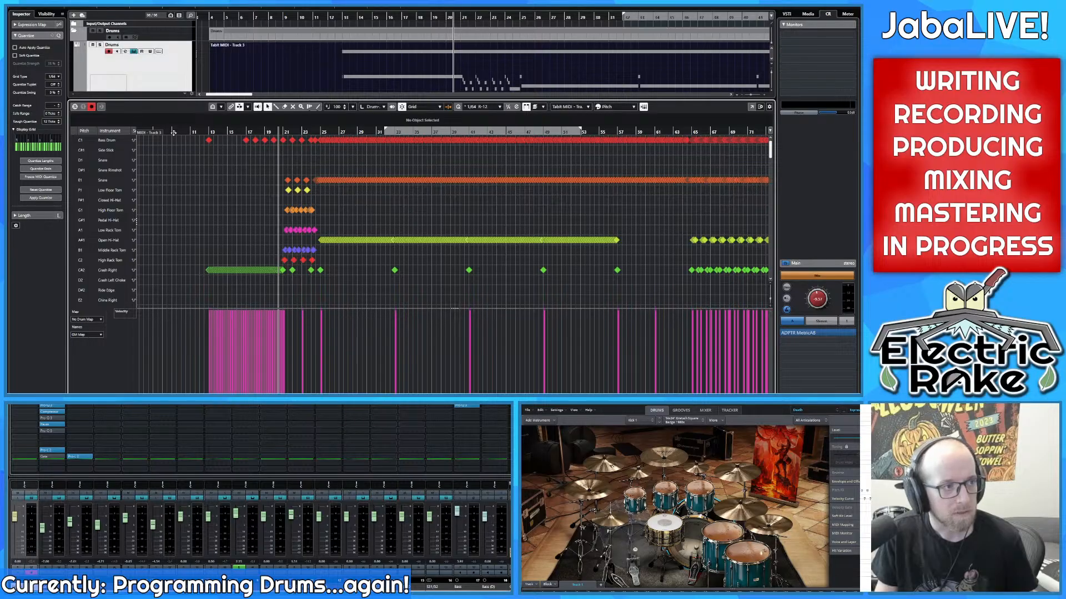
key("g")
key("g")
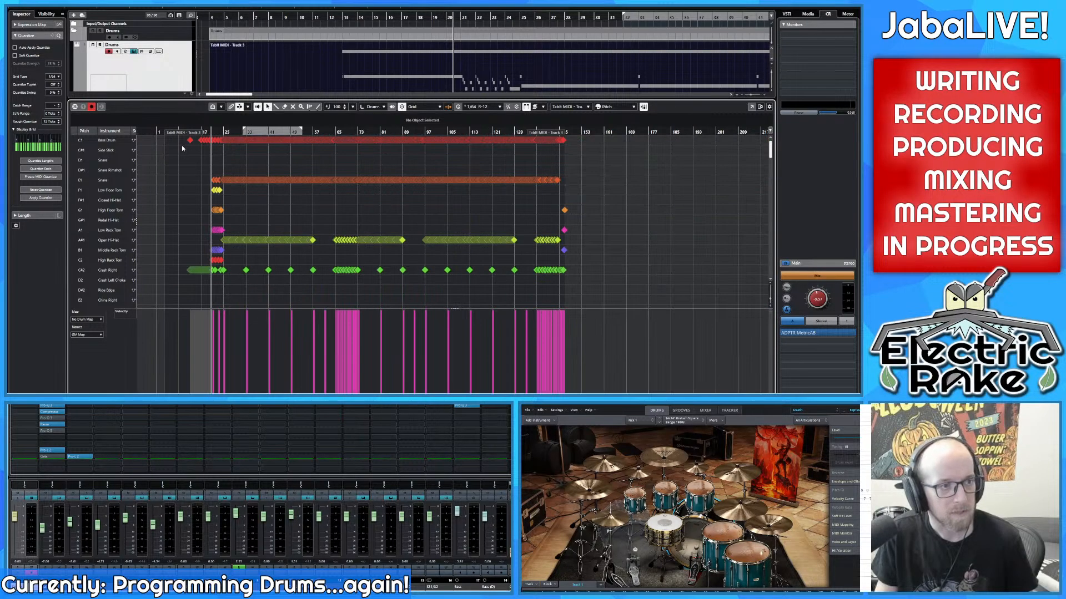
Step: Select all the Bass Drum notes in the part and open the Logical Editor for them
left_click_drag(185, 148, 574, 136)
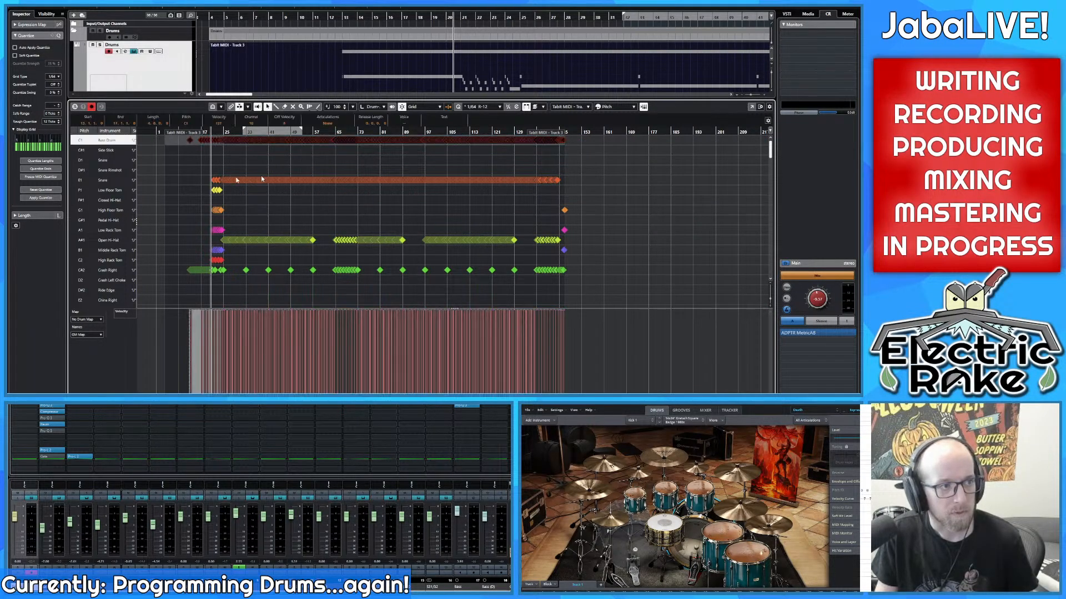
left_click(191, 141)
left_click_drag(185, 147, 571, 136)
left_click(107, 4)
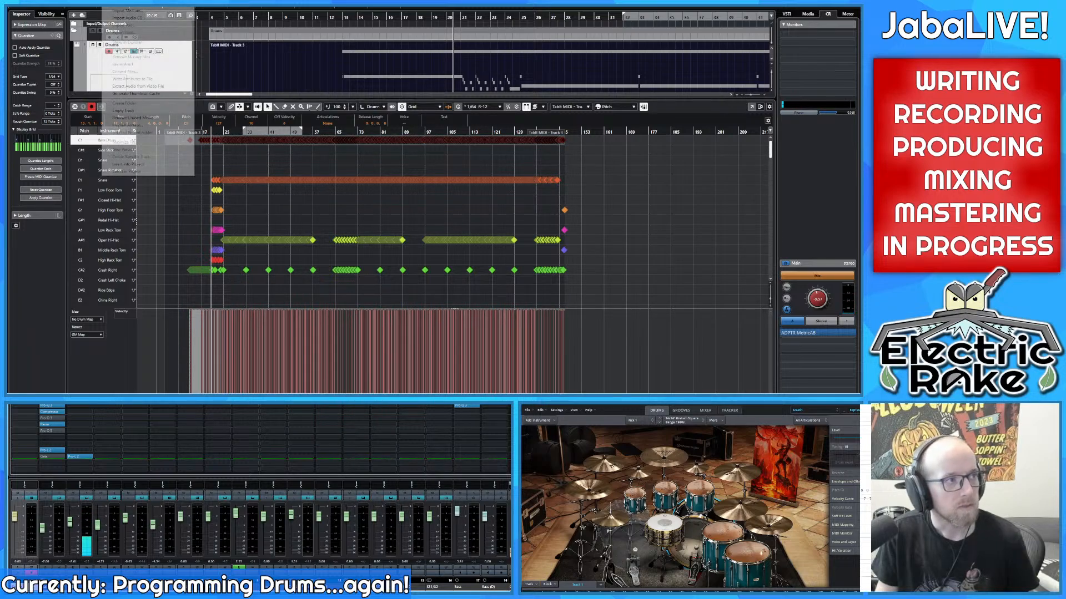
mouse_move(93, 4)
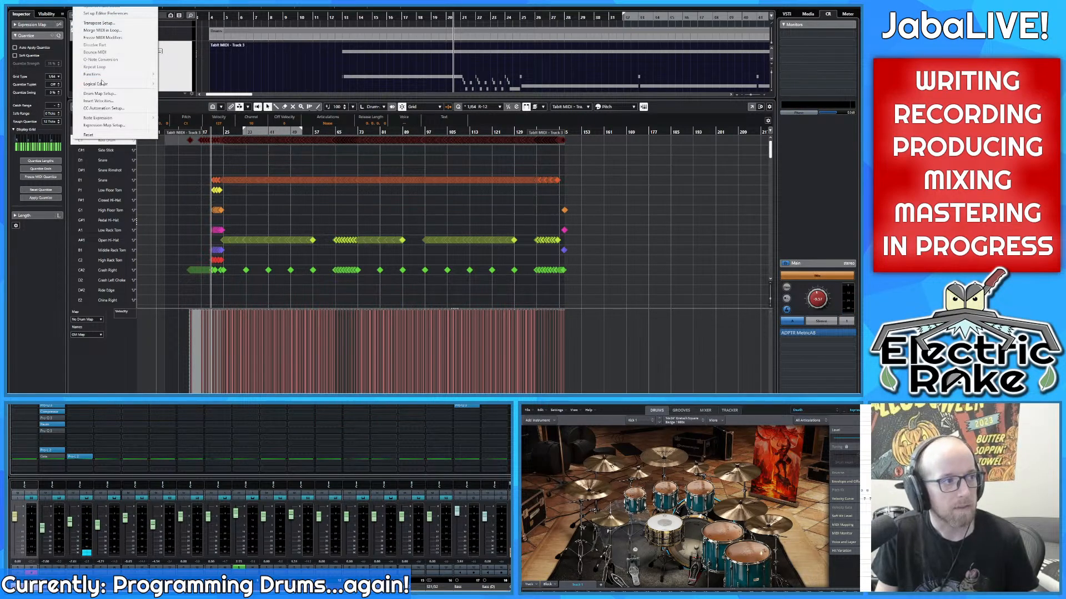
mouse_move(101, 85)
left_click(171, 84)
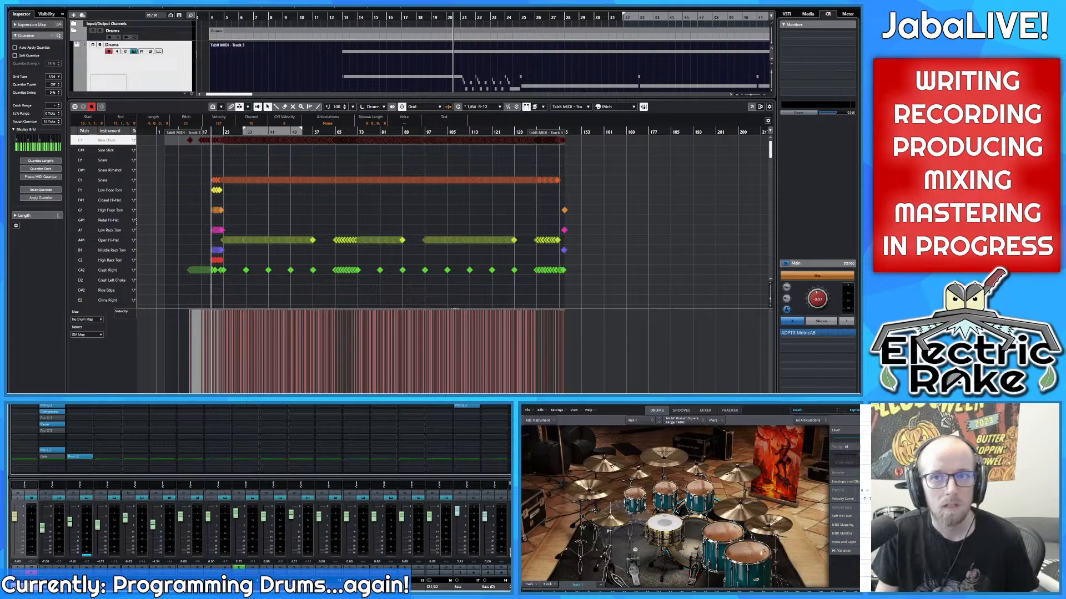
left_click_drag(602, 108, 708, 108)
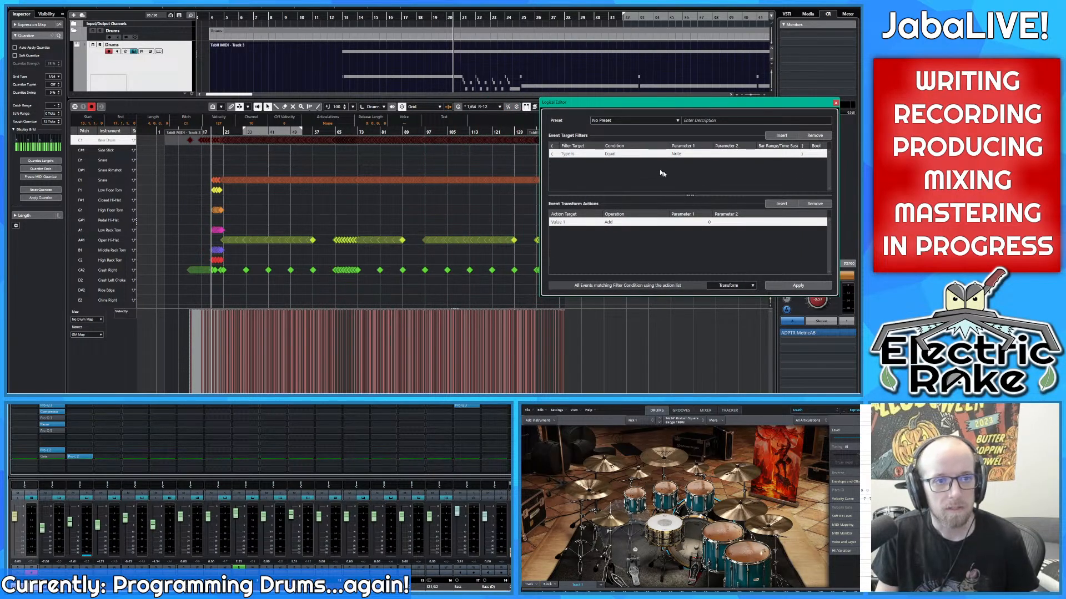
Step: Configure the Logical Editor to filter on Value 1 Equal and transform Value 2 with Set Random Values Between
left_click(618, 162)
left_click(568, 154)
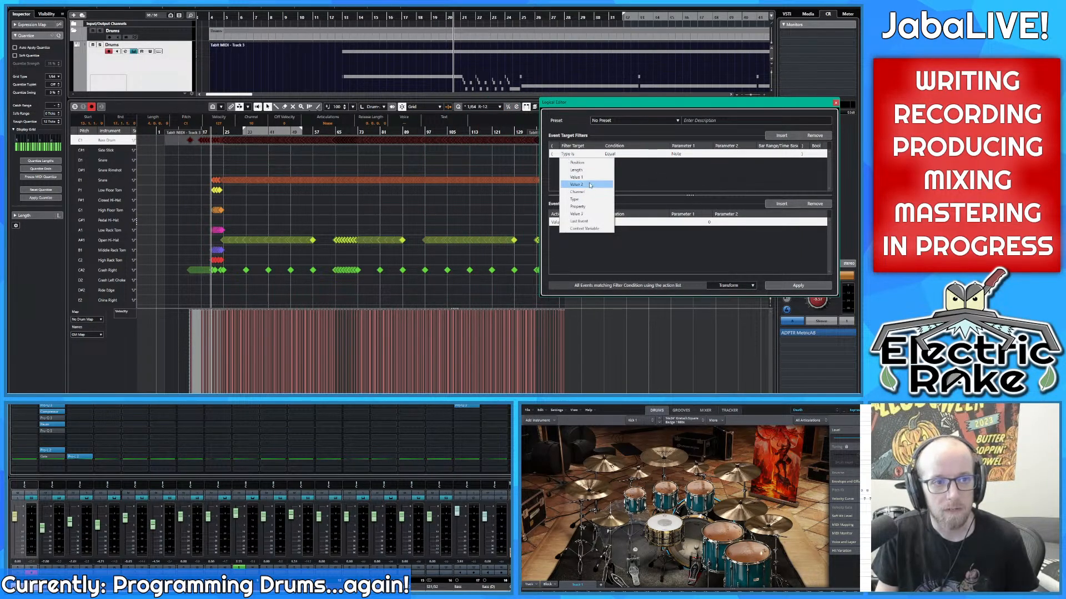
left_click(576, 177)
left_click(558, 222)
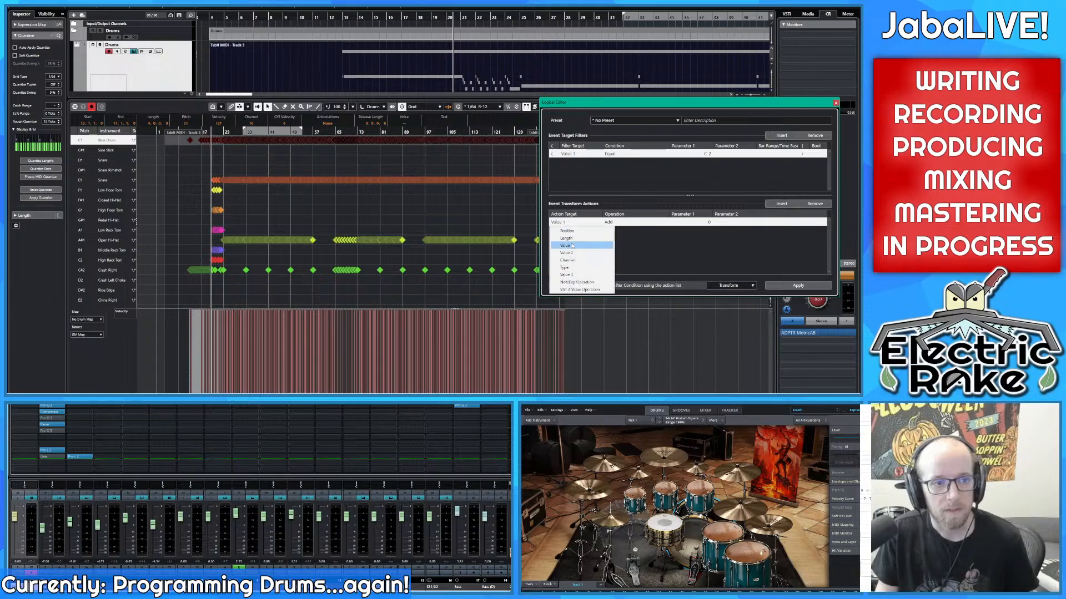
left_click(582, 253)
left_click(612, 222)
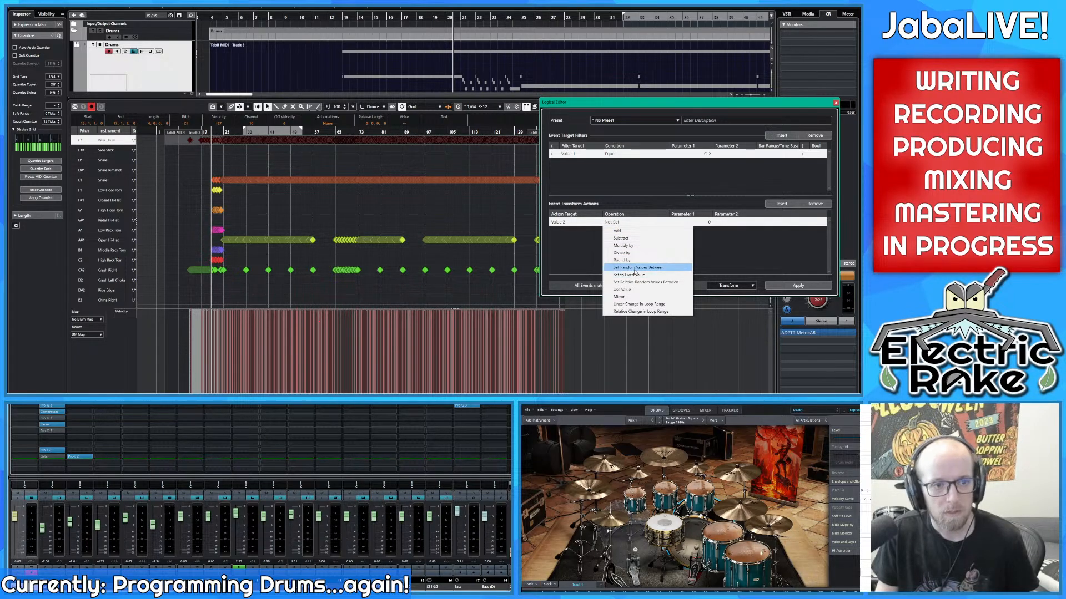
left_click(637, 269)
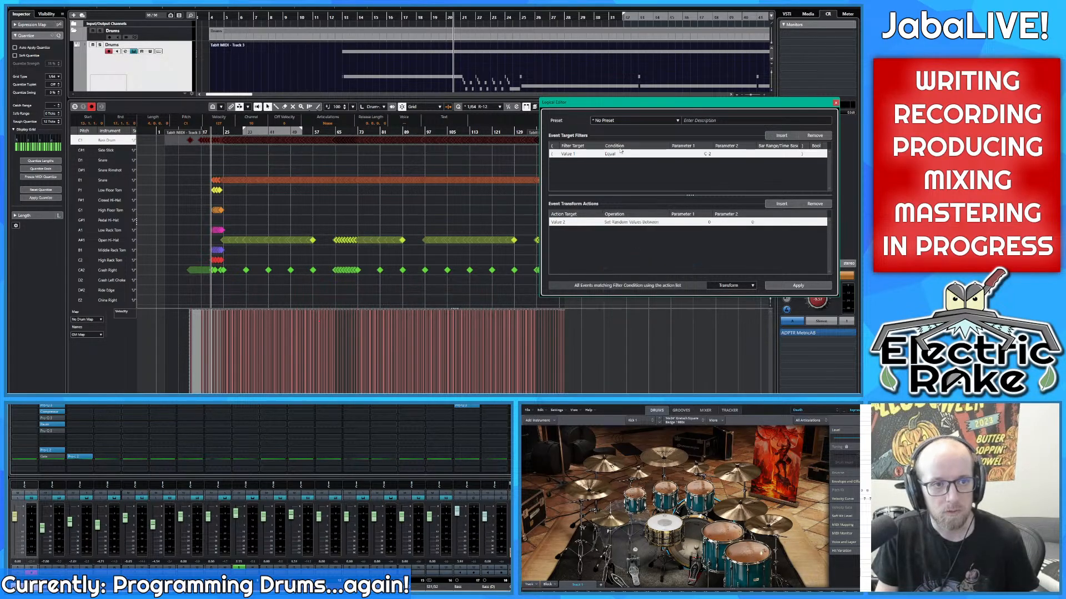
Step: Set the random velocity range to 122–126 and the filter's target pitch to C1
double_click(710, 222)
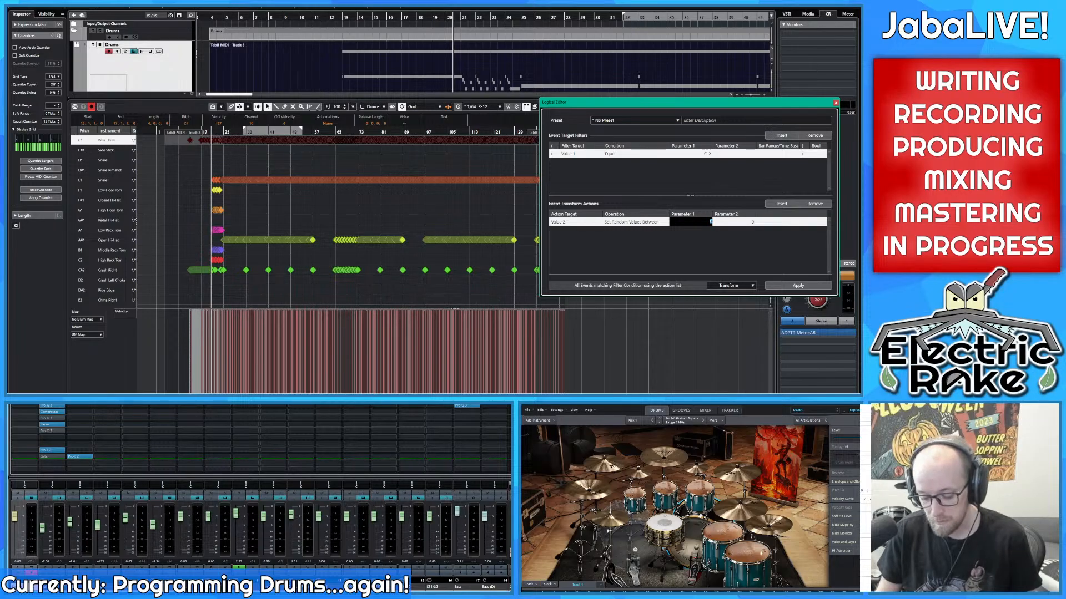
type("122")
double_click(753, 221)
type("12")
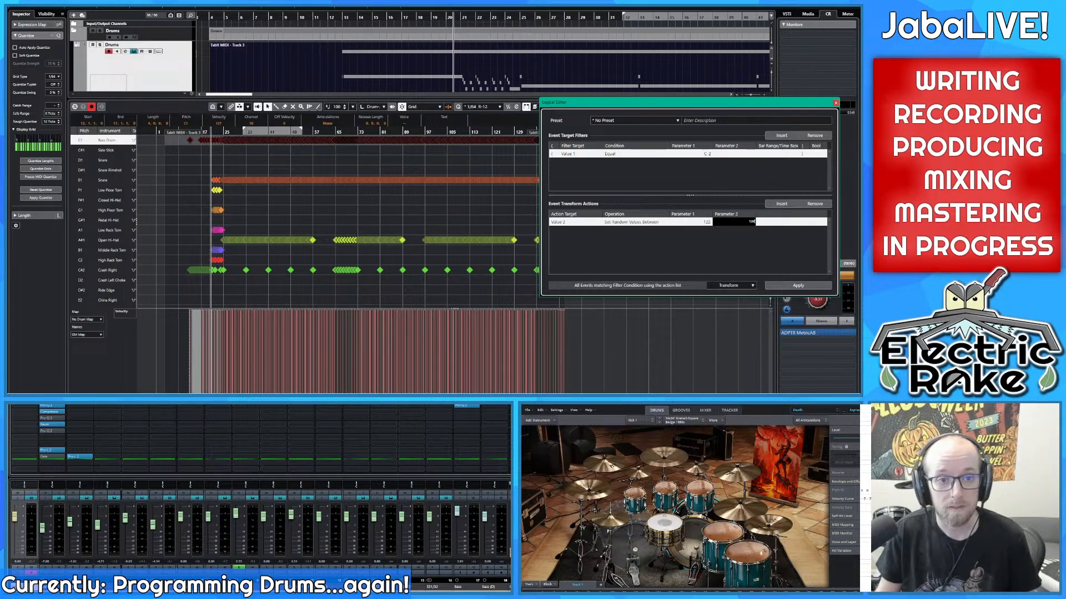
type("6")
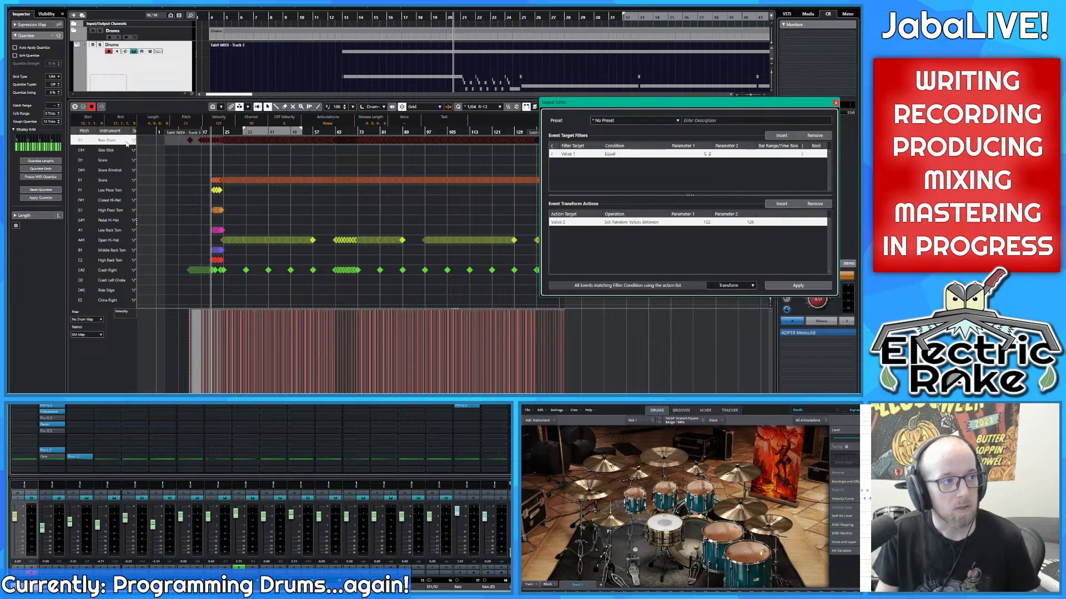
double_click(694, 153)
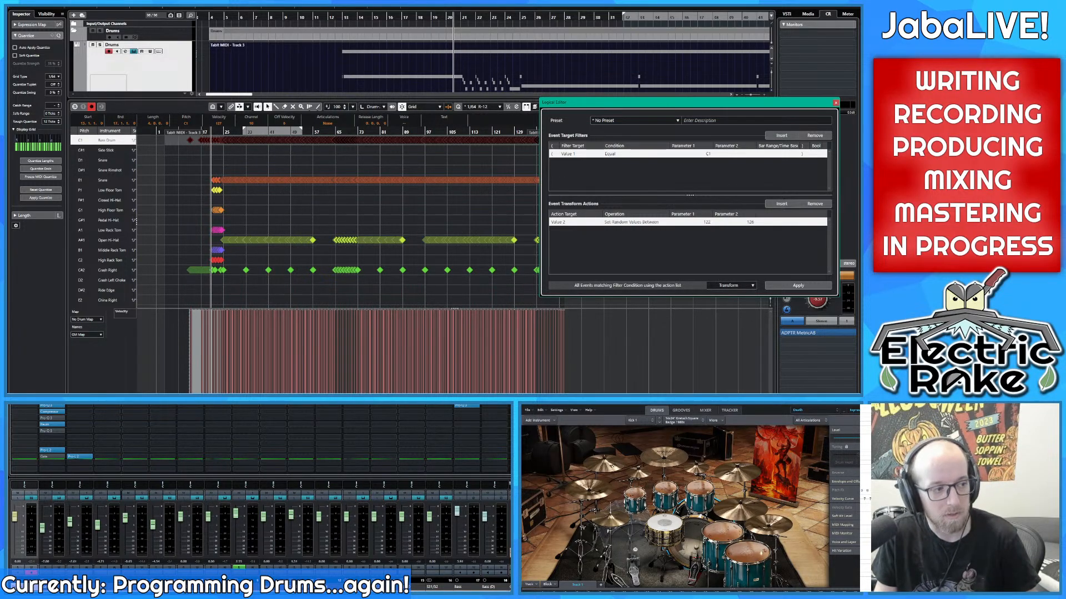
Step: Audition several pitches on the Key Editor's piano keyboard to check the drum mapping, and return to the Drum Editor
left_click(163, 393)
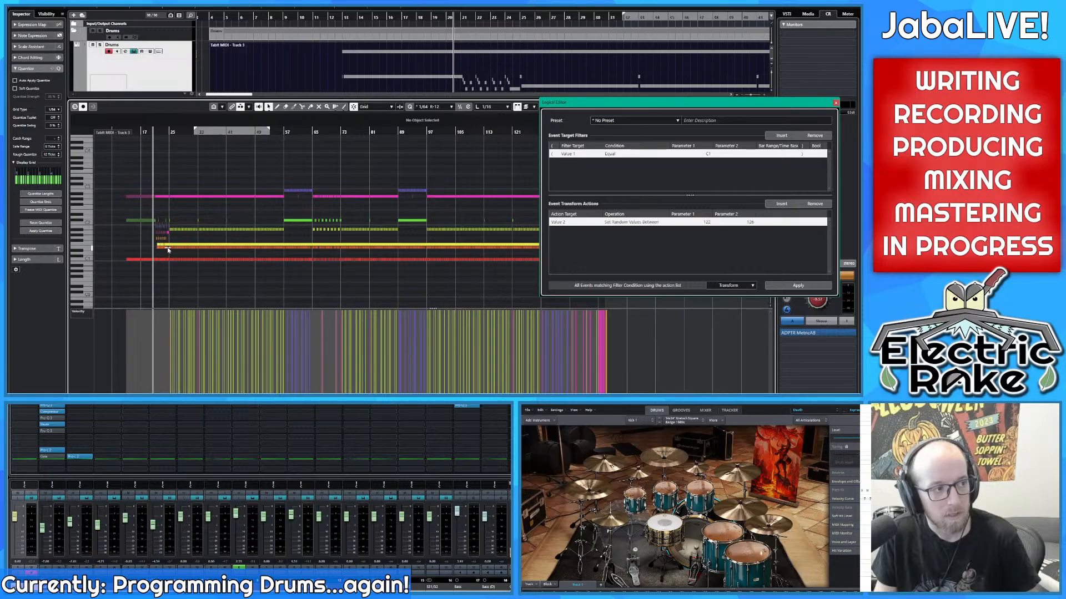
left_click(87, 256)
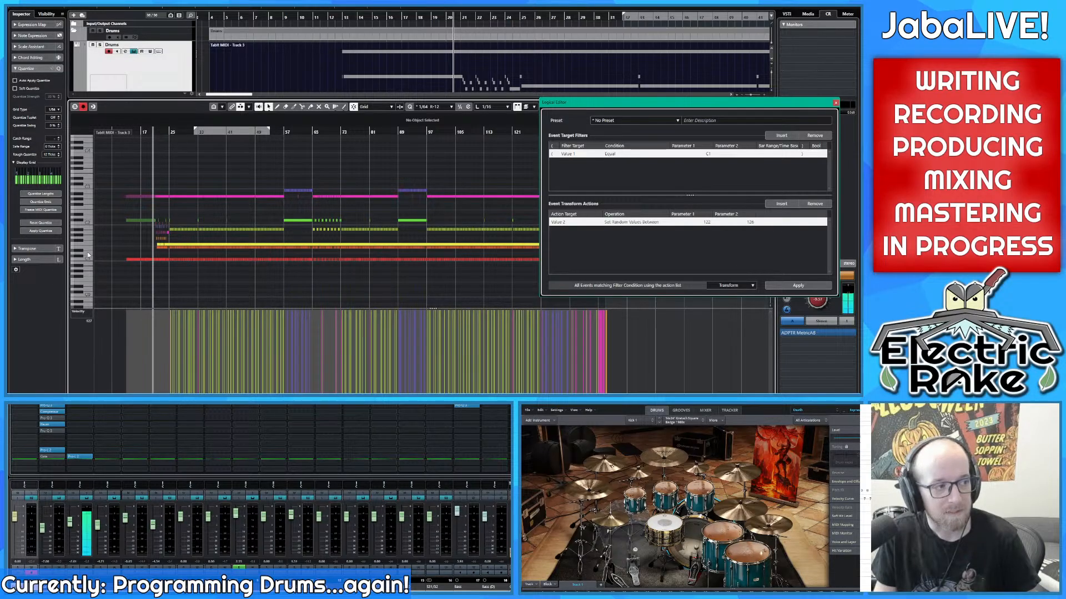
left_click(91, 227)
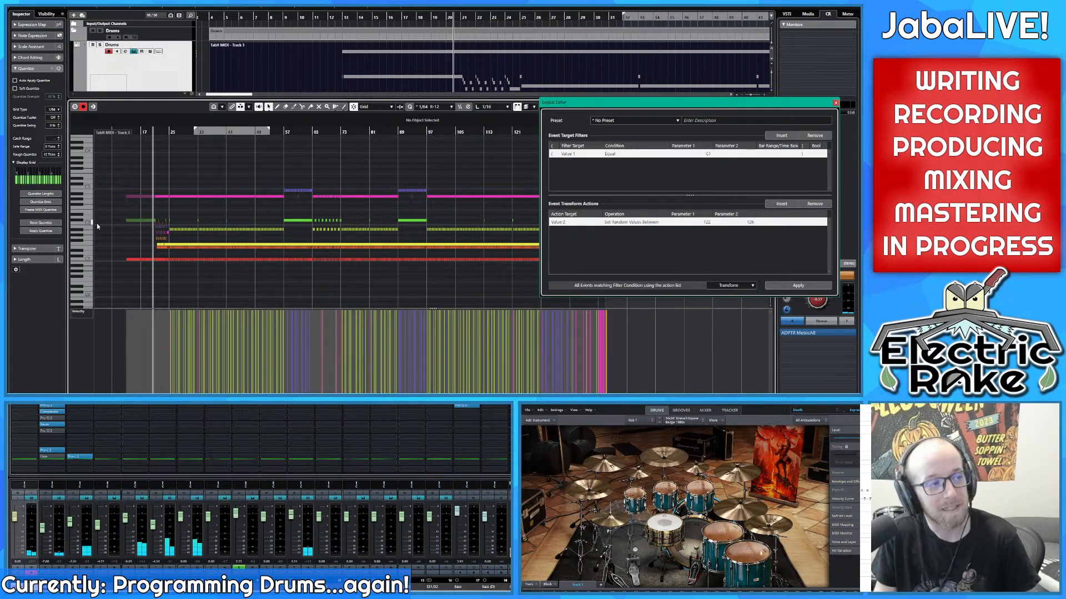
left_click(89, 208)
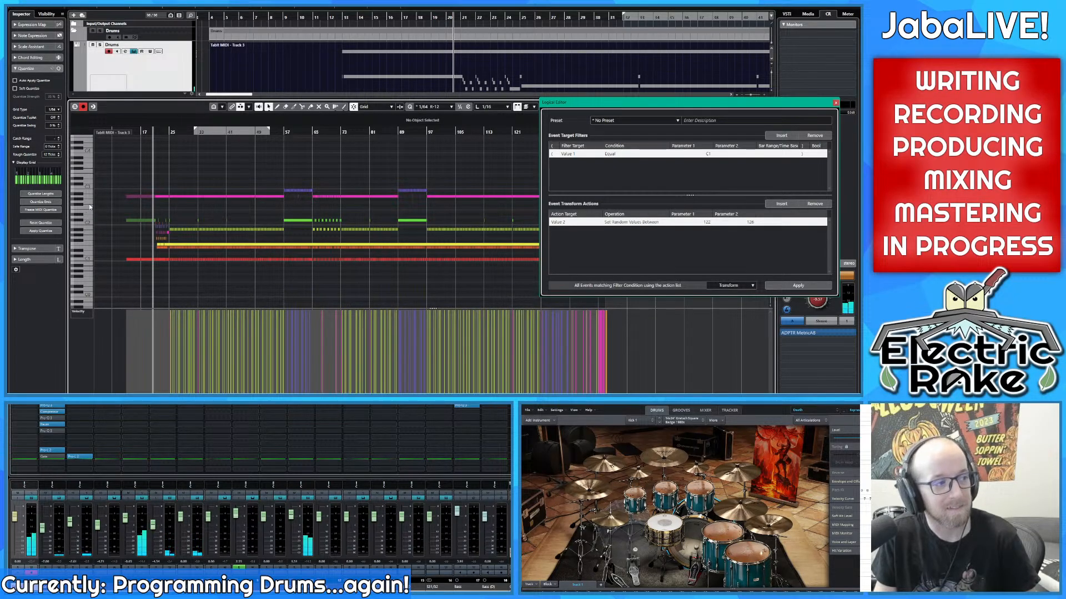
left_click(90, 210)
left_click(90, 214)
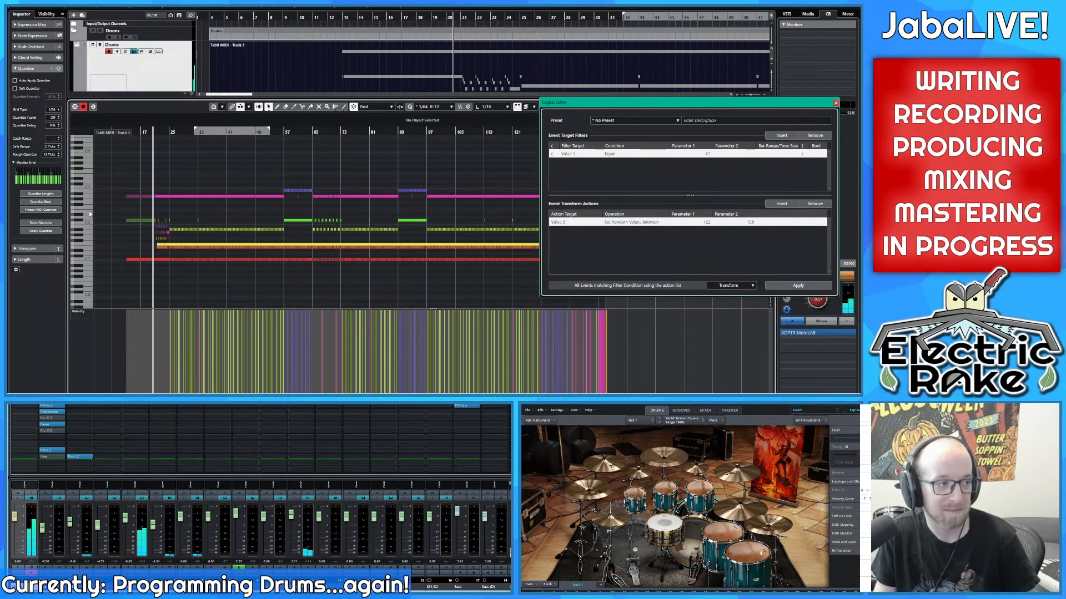
left_click(90, 210)
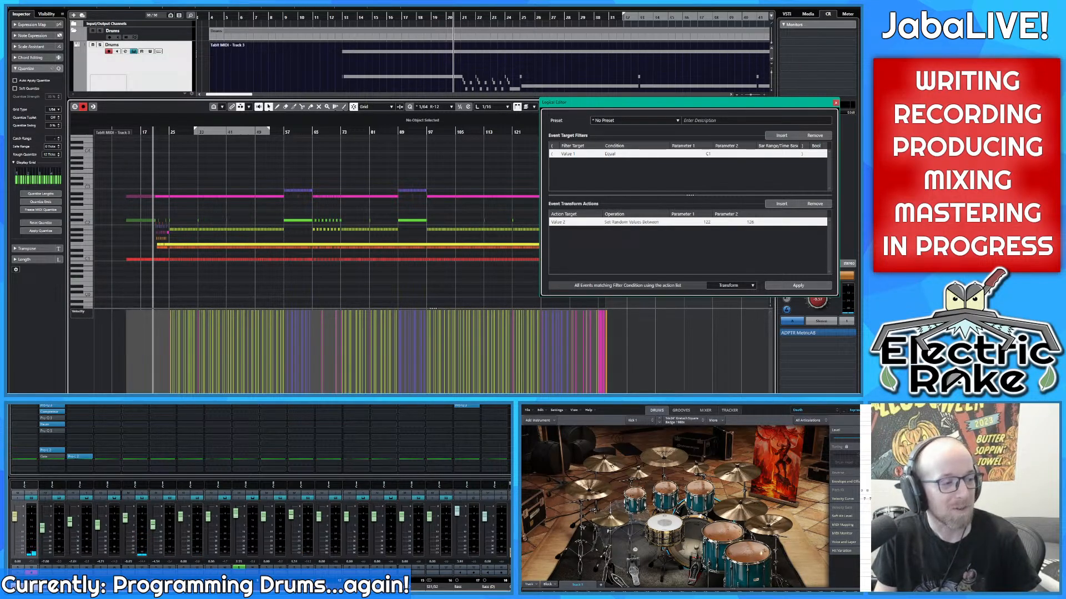
key("ctrl+e")
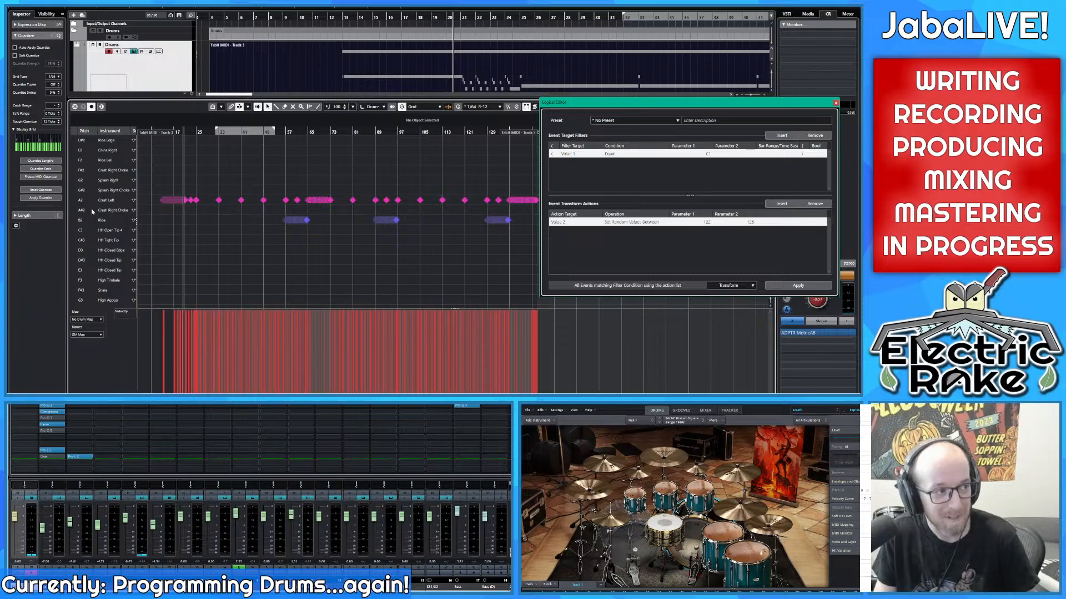
Step: Reselect all the Bass Drum notes and apply the random 122–126 velocity transform to them
left_click(724, 150)
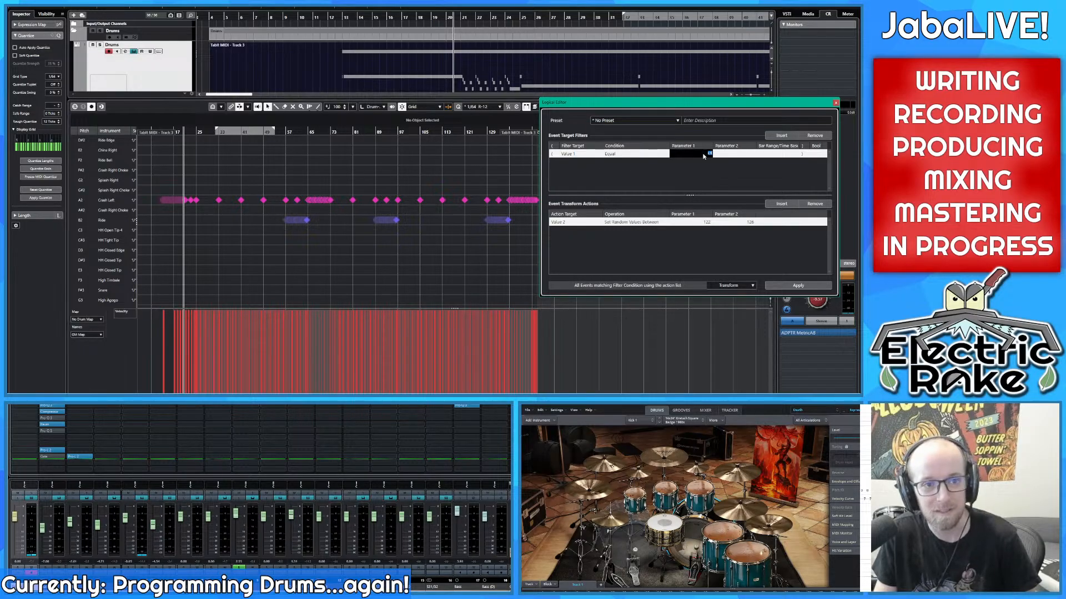
left_click(691, 176)
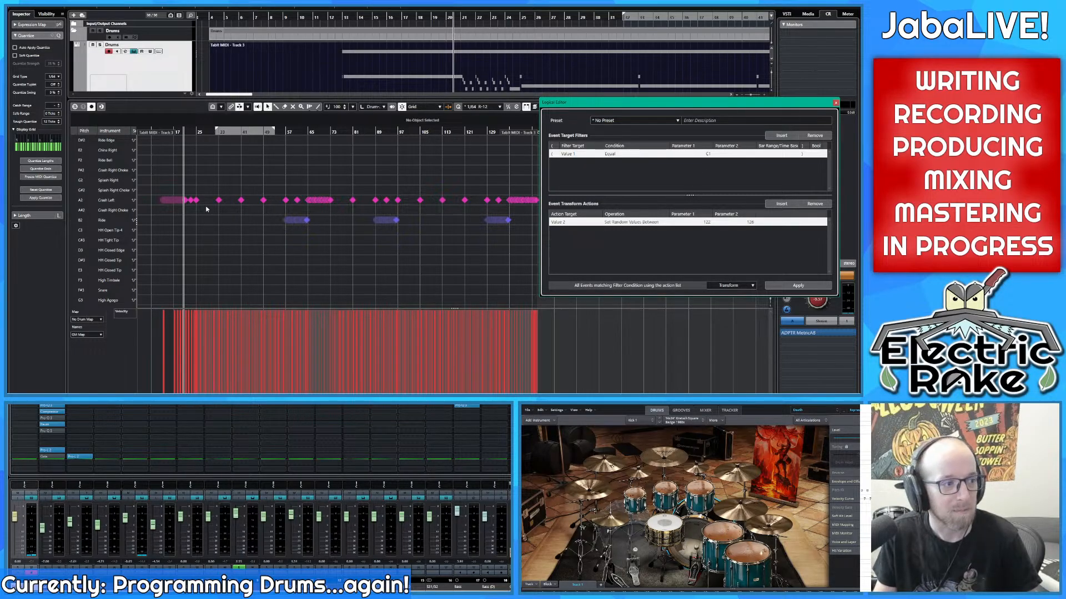
scroll(206, 209, "up", 5)
left_click_drag(154, 149, 537, 137)
scroll(444, 163, "right", 1)
scroll(467, 166, "left", 3)
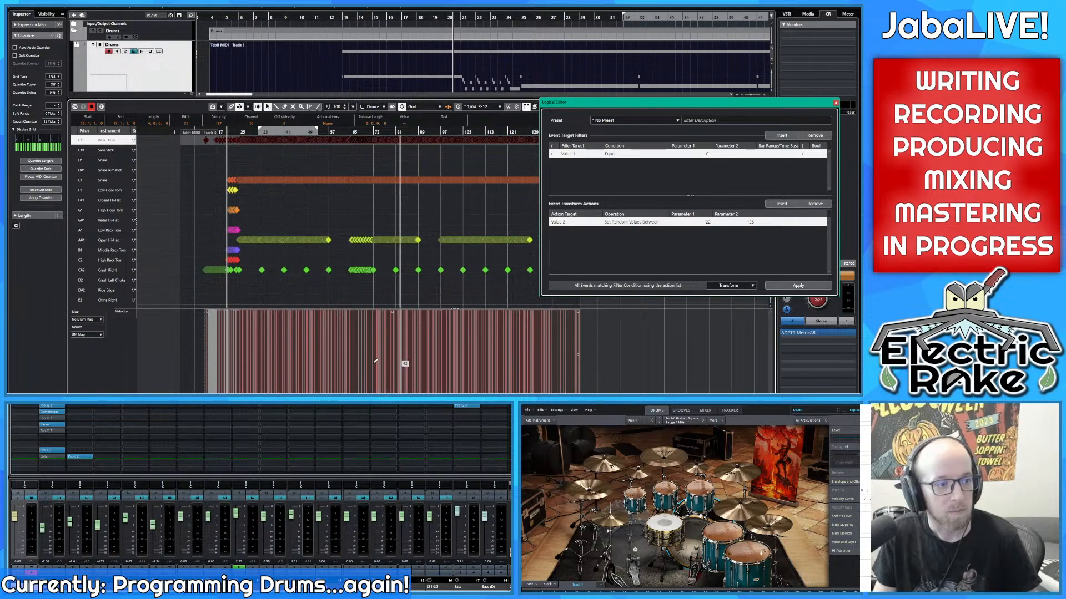
left_click(800, 286)
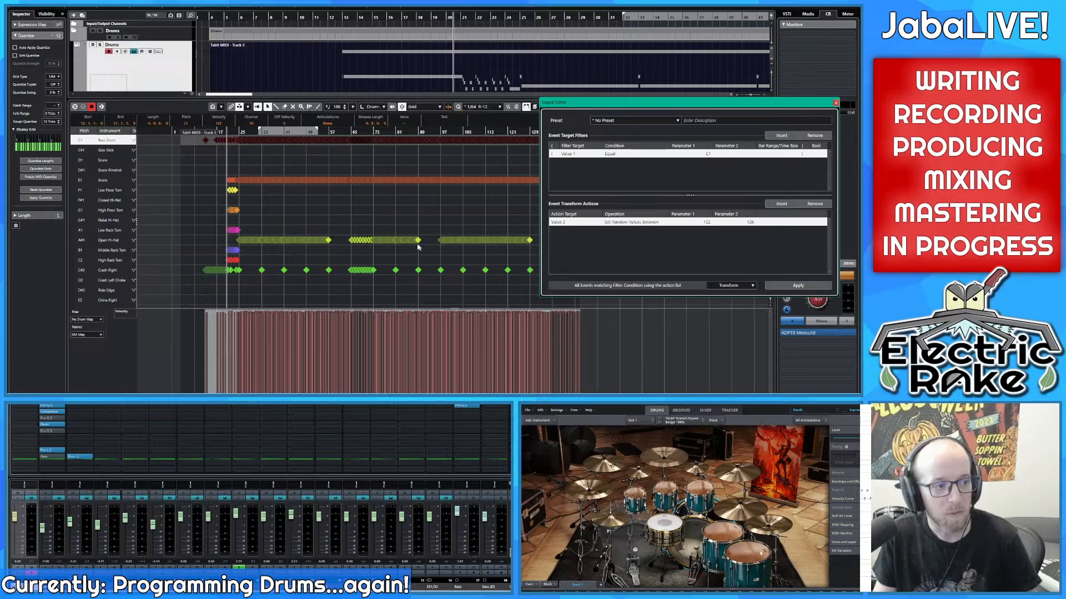
left_click(224, 171)
scroll(202, 172, "right", 6)
scroll(261, 186, "left", 5)
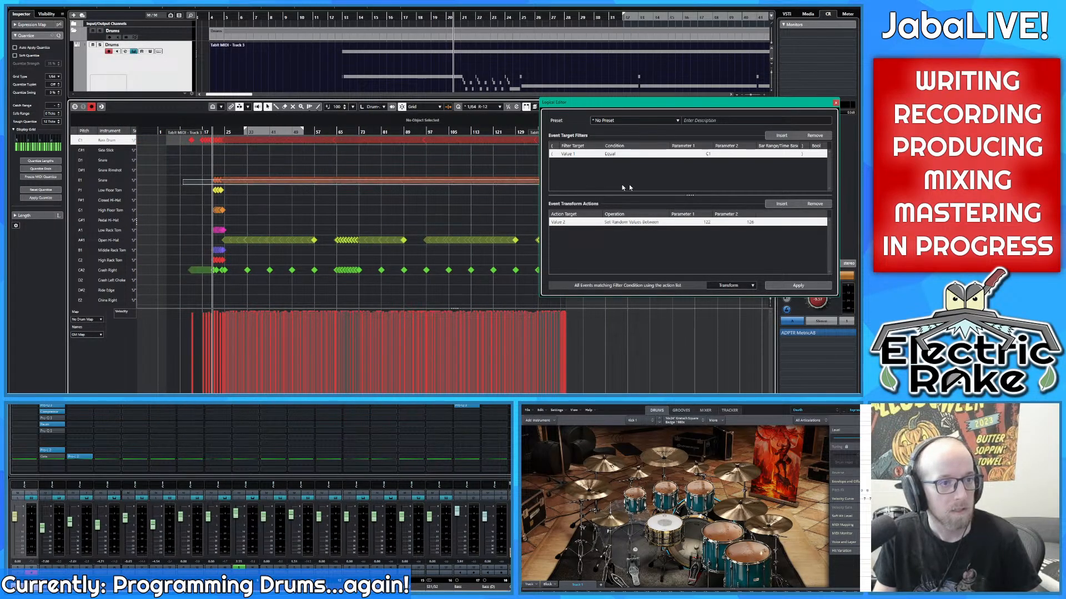
Step: Select all the E1 Snare notes and randomise their velocities between 121 and 126 using the pitch filter E1
scroll(195, 182, "right", 10)
left_click_drag(211, 183, 212, 184)
scroll(222, 184, "left", 8)
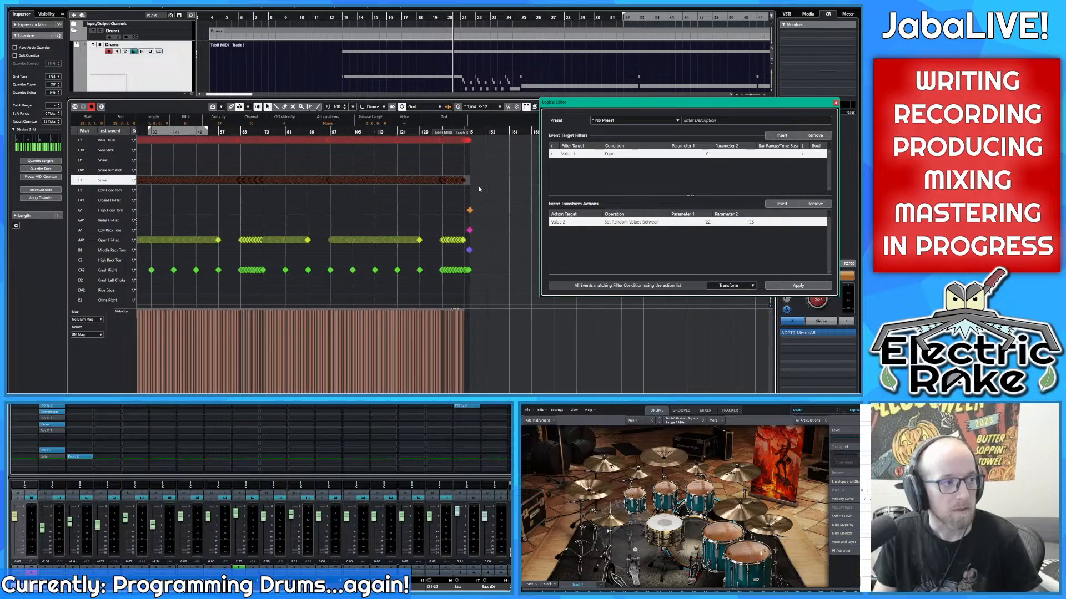
double_click(706, 154)
type("E1")
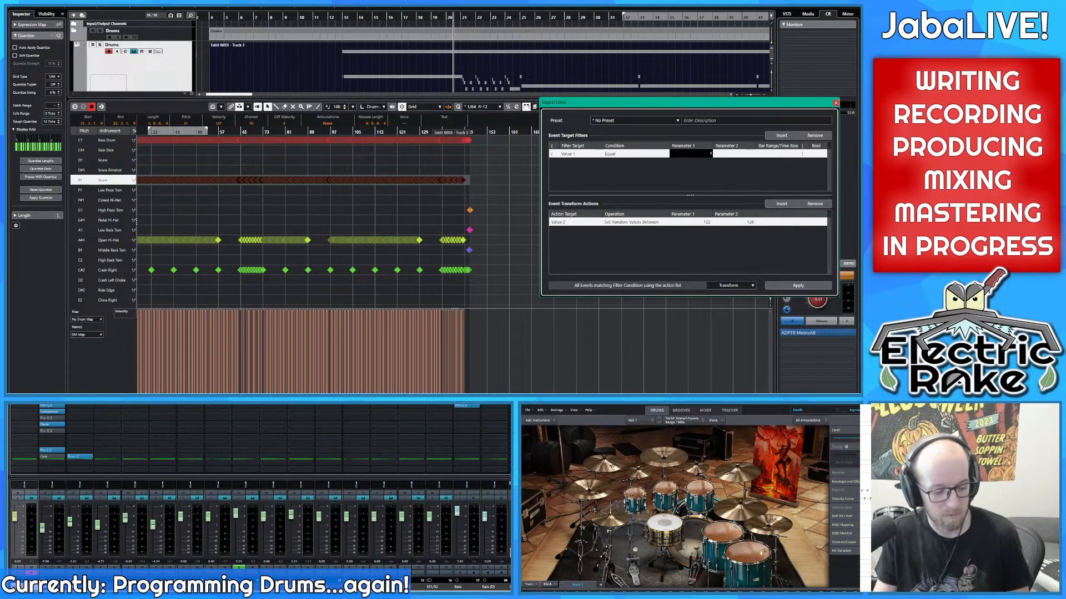
double_click(706, 222)
type("121")
key("Return")
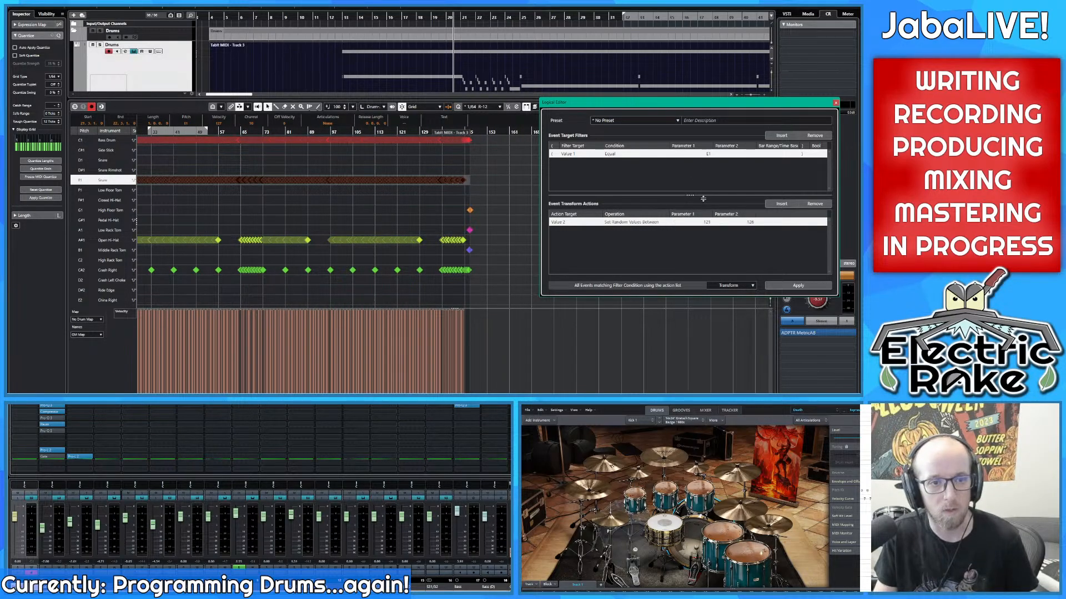
left_click(787, 286)
scroll(427, 267, "left", 4)
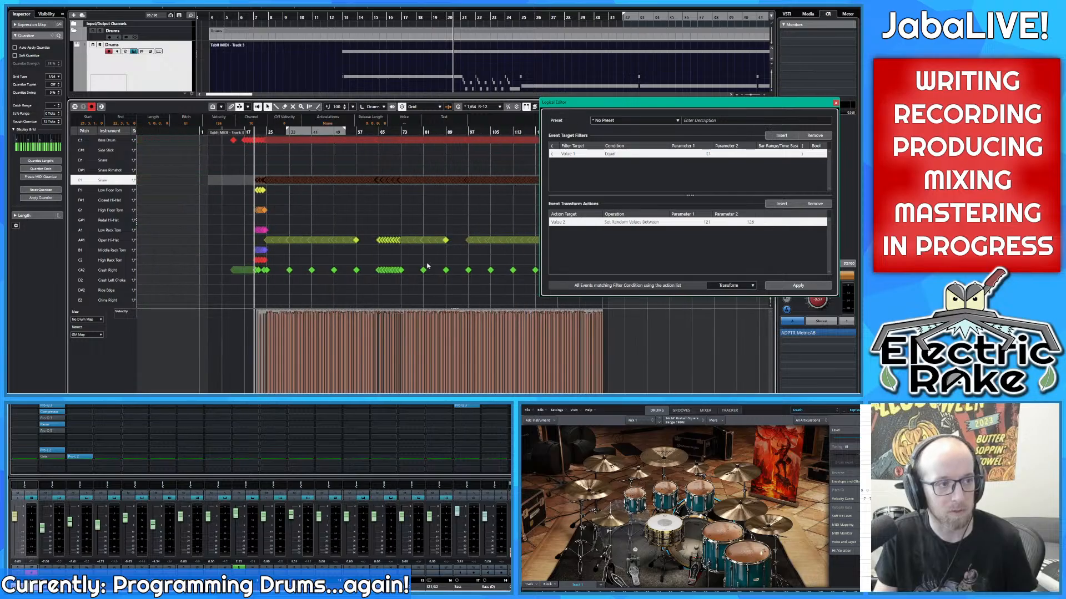
scroll(298, 207, "right", 2)
left_click(202, 199)
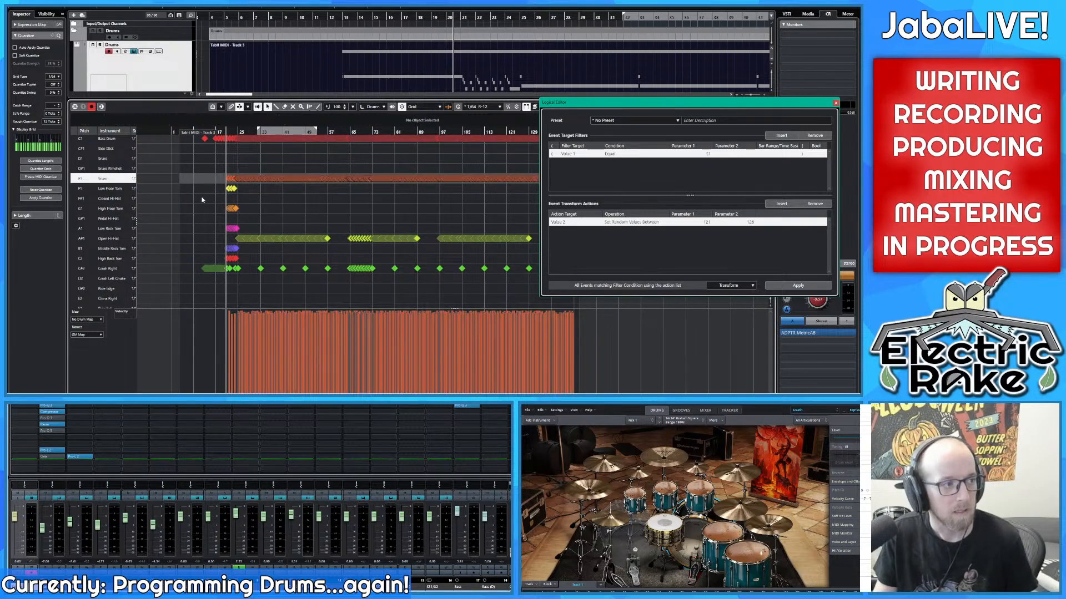
Step: Examine the snare and tom hits in the fill at bars 21 to 24 and at the part's end near bar 146
scroll(227, 195, "up", 4)
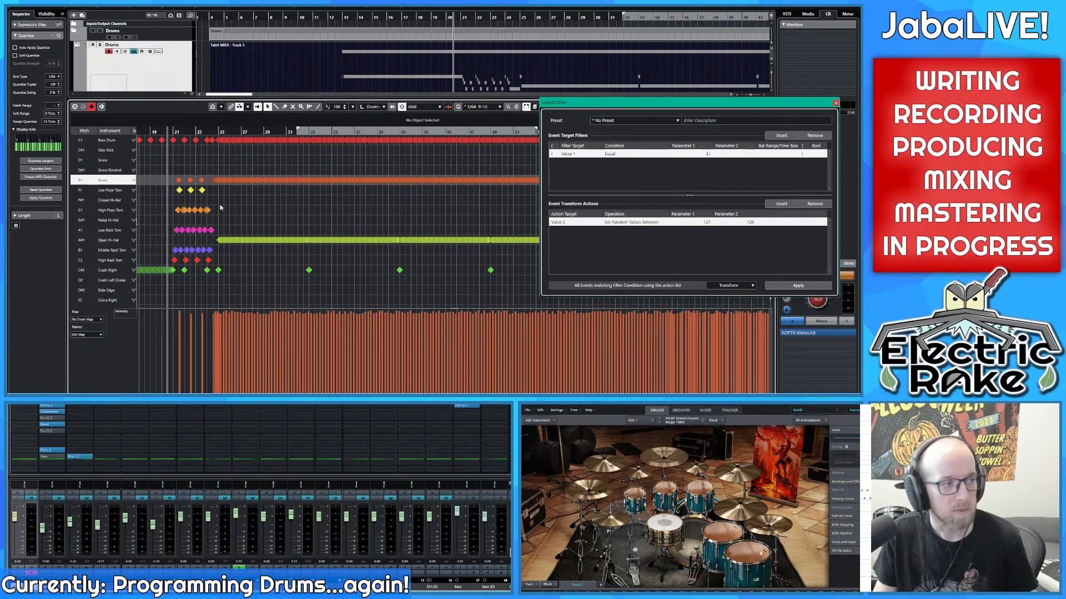
scroll(212, 198, "down", 5)
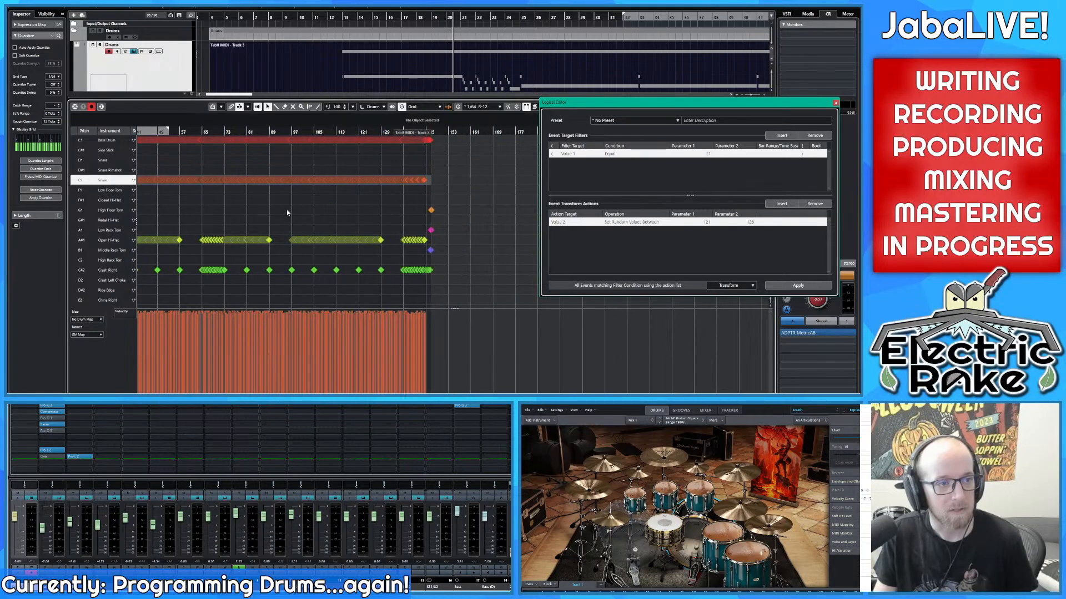
scroll(399, 183, "left", 8)
scroll(250, 200, "up", 10)
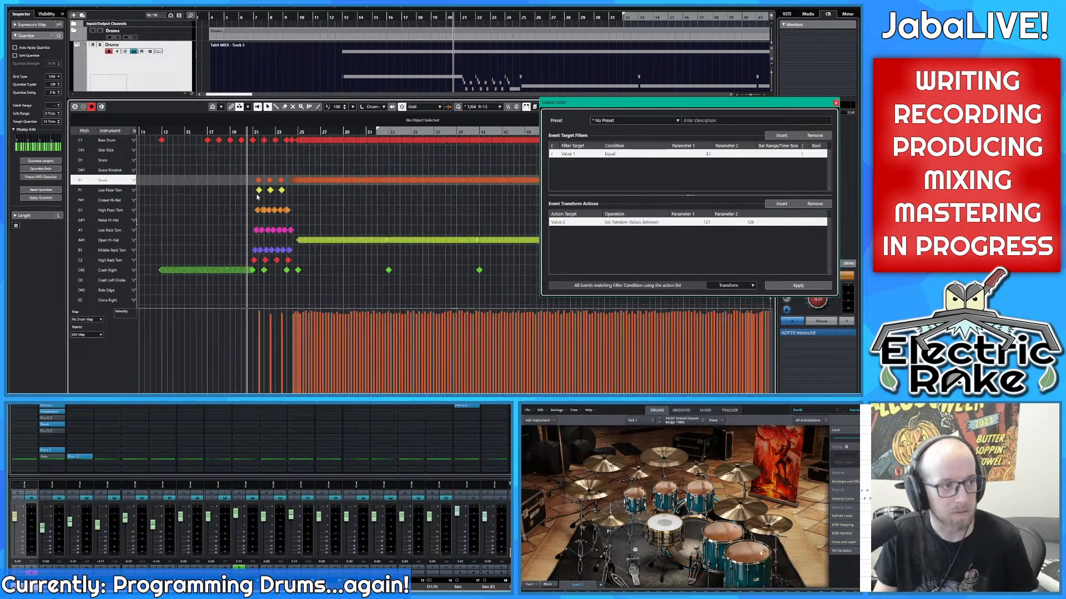
scroll(272, 210, "down", 12)
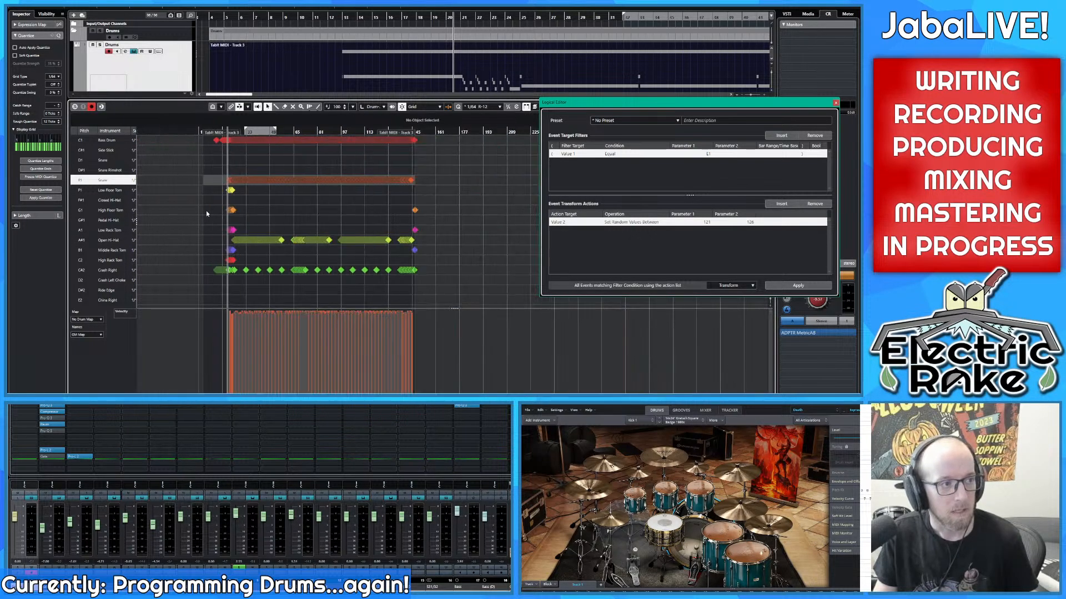
scroll(389, 218, "up", 14)
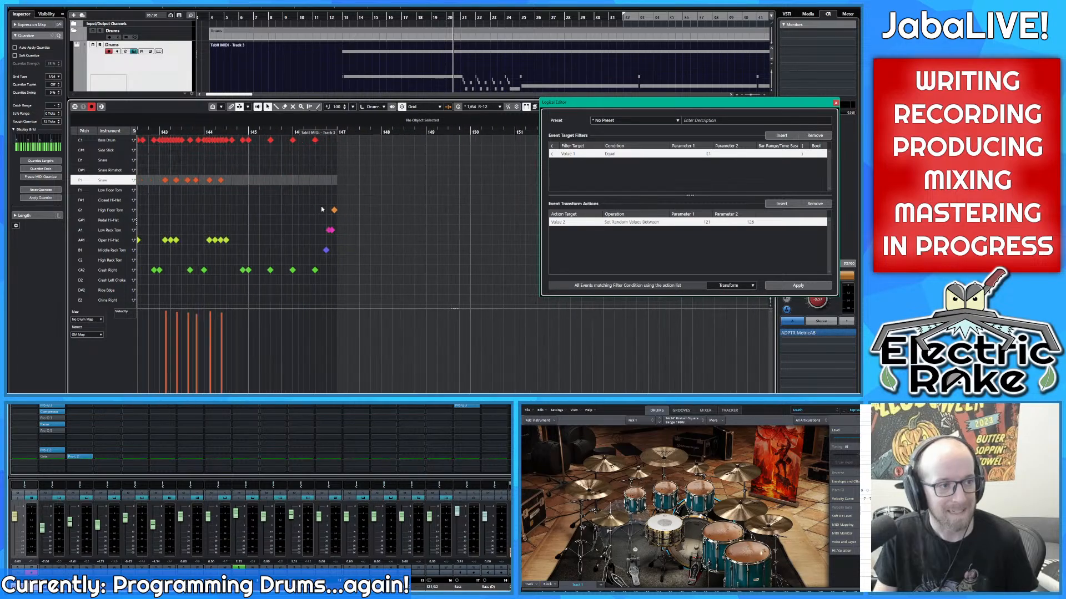
Step: Examine the tom, Open Hi-Hat, crash and Ride lanes across the whole drum part
scroll(289, 211, "down", 10)
scroll(266, 213, "up", 6)
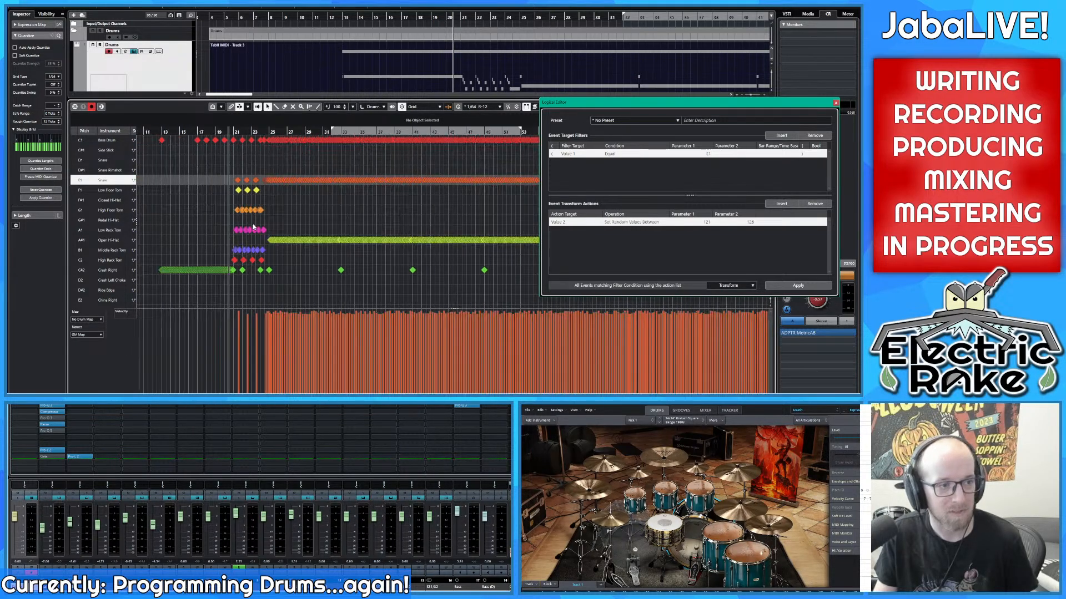
scroll(392, 217, "down", 3)
scroll(393, 217, "down", 6)
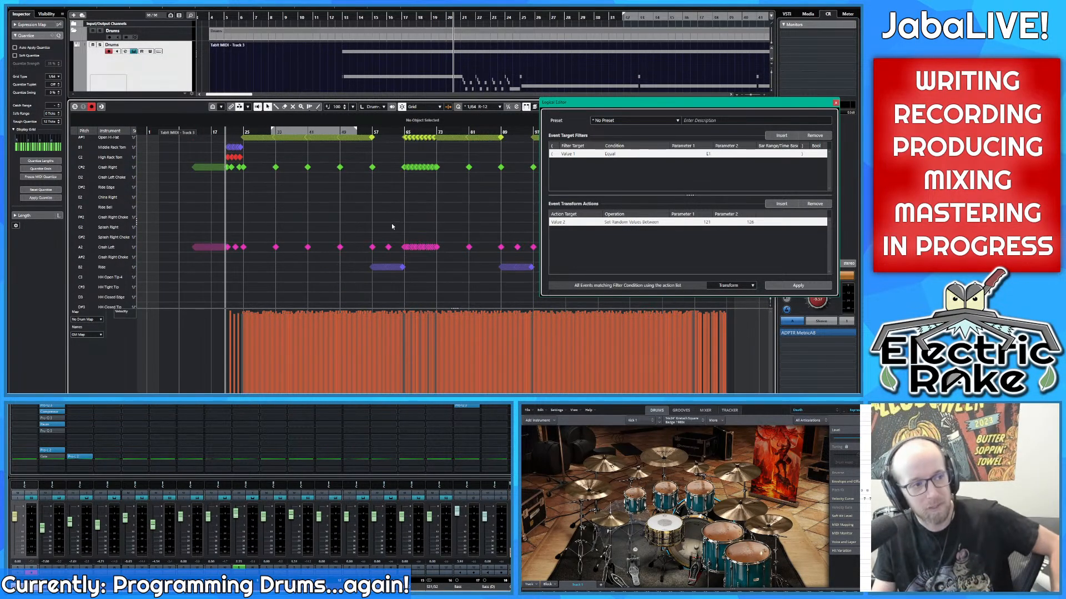
scroll(392, 226, "up", 4)
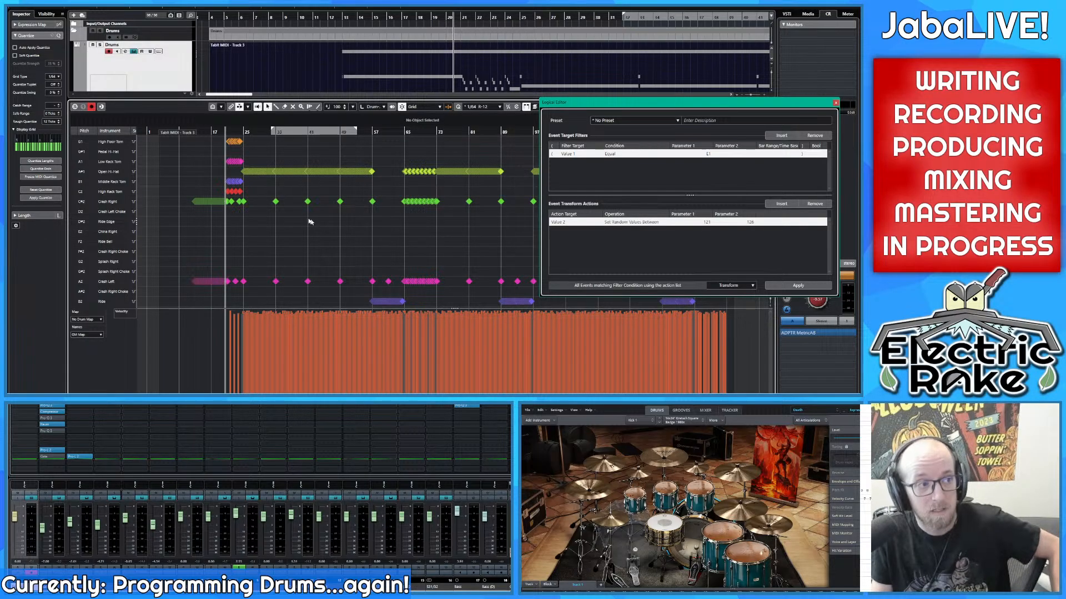
scroll(388, 255, "right", 3)
scroll(398, 263, "up", 2)
scroll(390, 244, "down", 4)
scroll(433, 211, "right", 5)
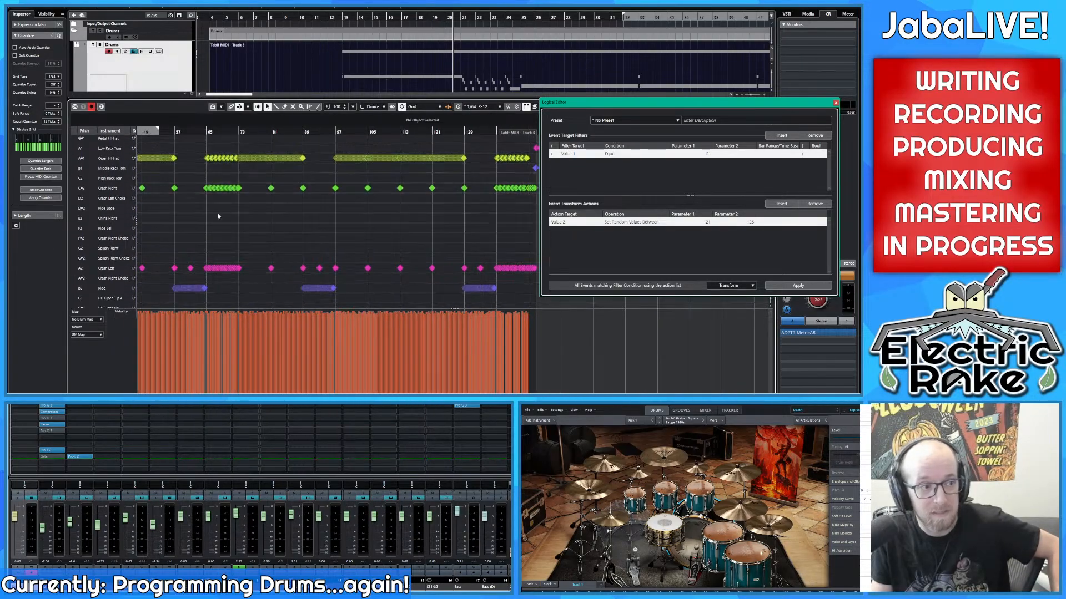
scroll(402, 204, "left", 5)
scroll(402, 203, "down", 1)
scroll(384, 281, "up", 3)
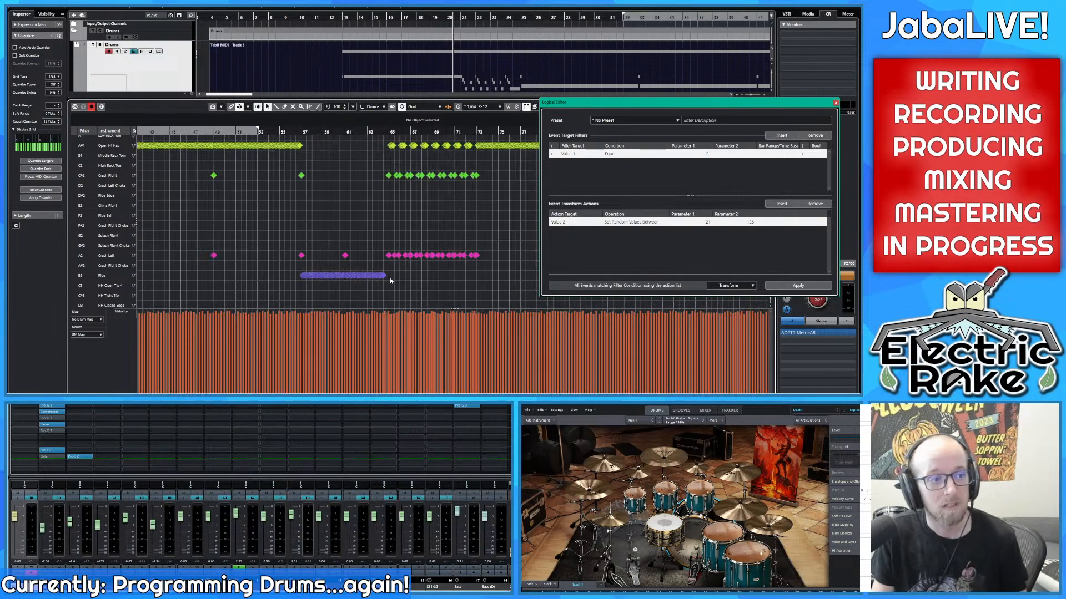
Step: Check the Ride lane's velocities via its last note before bar 65, and clear the selection
left_click(383, 274)
scroll(354, 203, "down", 3)
scroll(354, 203, "up", 3)
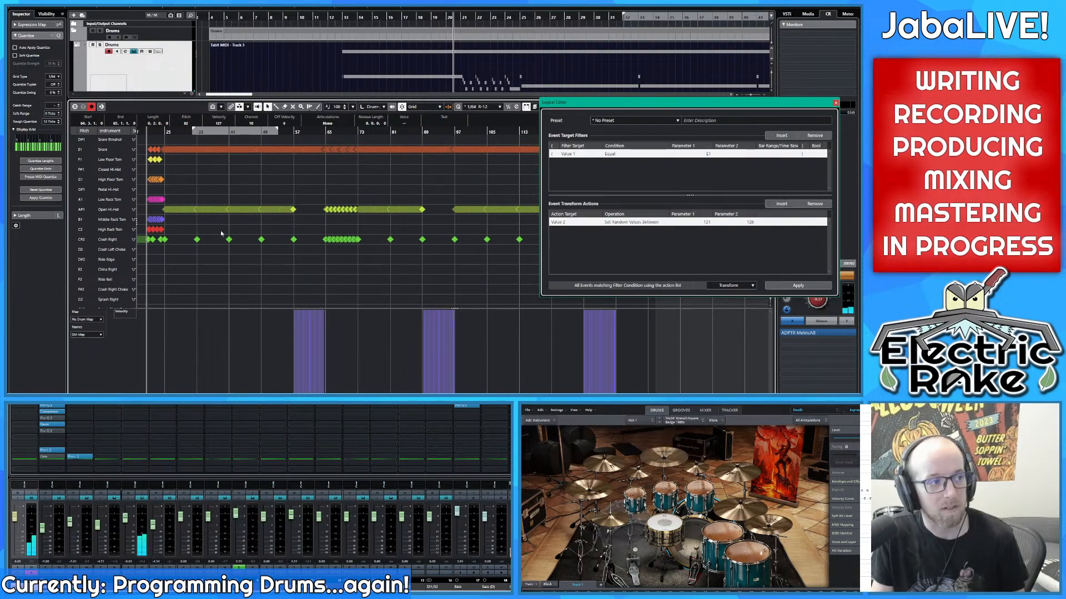
left_click(261, 189)
scroll(351, 199, "right", 2)
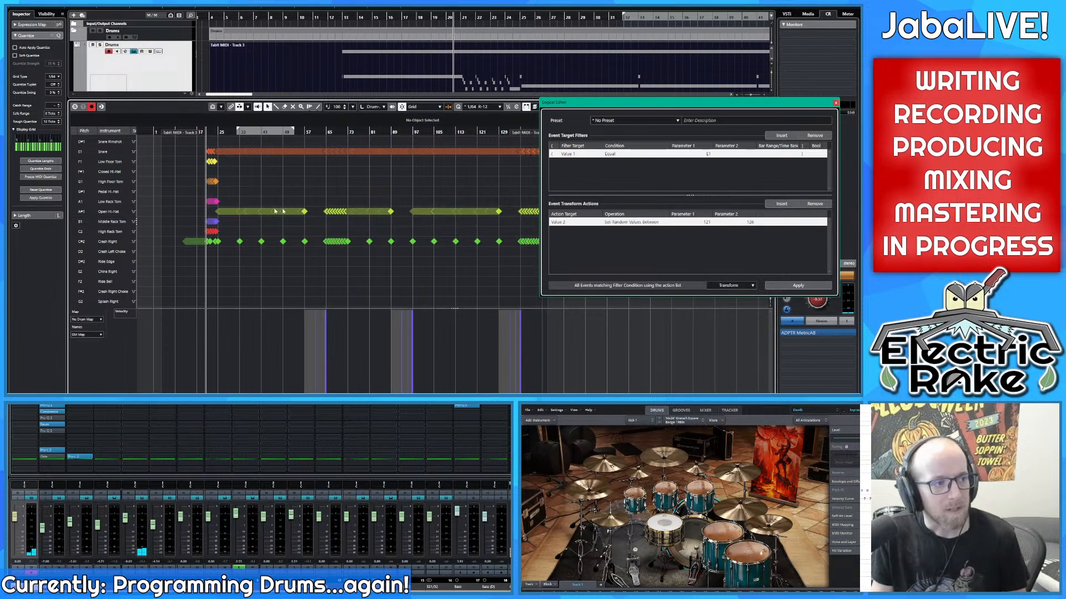
scroll(272, 209, "up", 2)
scroll(247, 208, "down", 1)
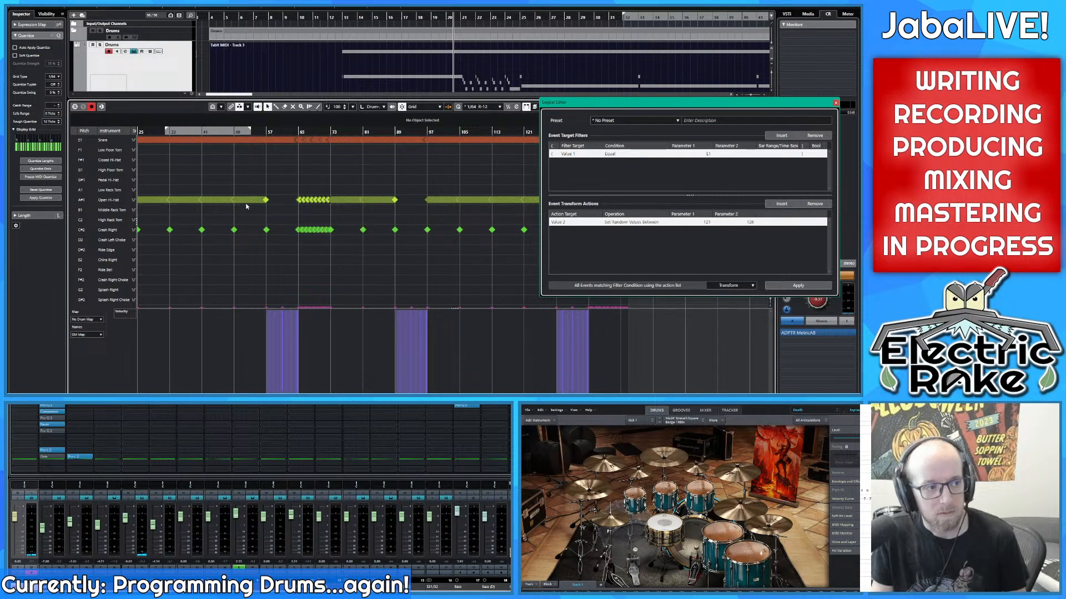
Step: Select all the A#1 Open Hi-Hat notes and randomise their velocities between 122 and 126 using the pitch filter A#1
scroll(246, 206, "down", 4)
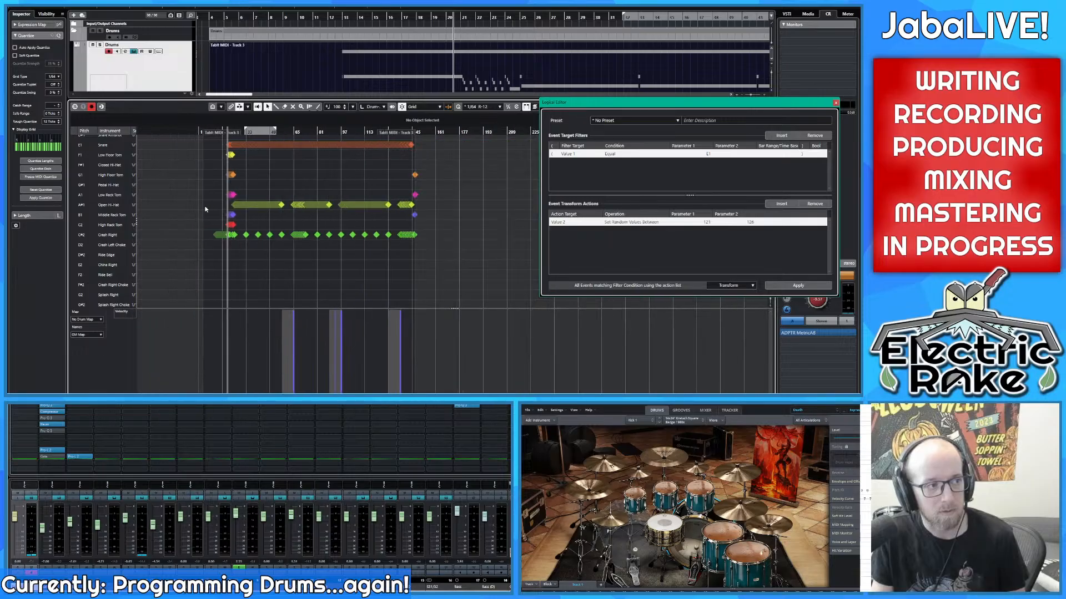
scroll(233, 209, "up", 3)
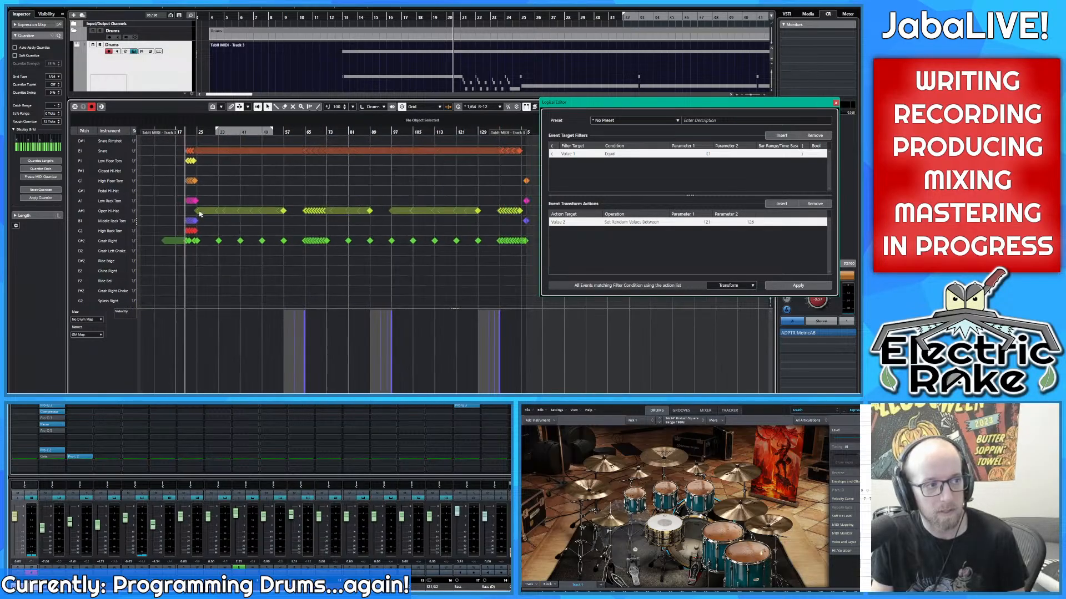
left_click(535, 216)
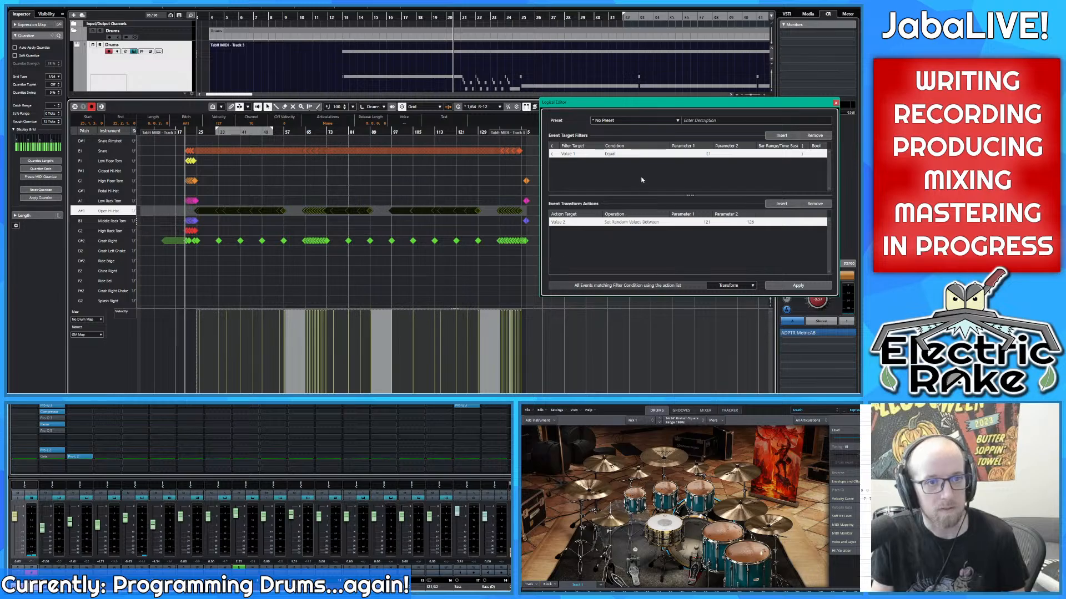
left_click(690, 154)
type("A#1")
key("Return")
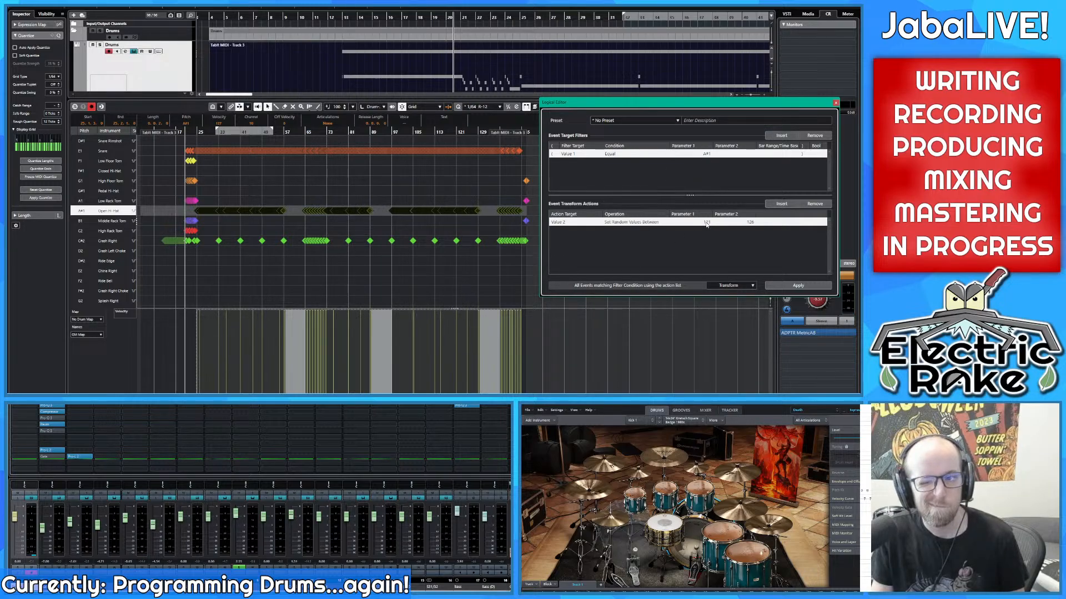
type("122")
key("Return")
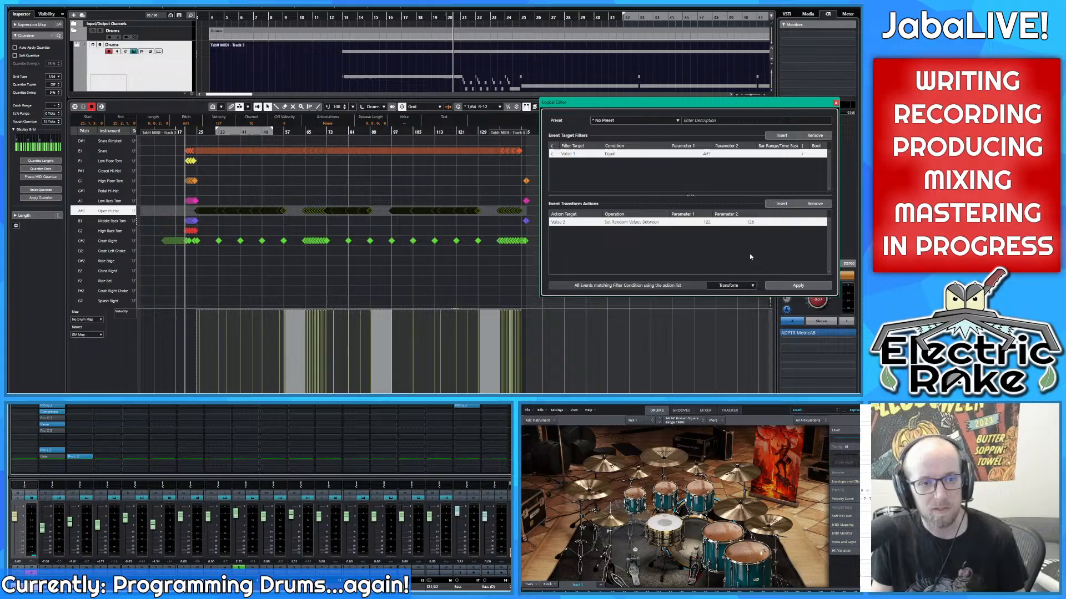
left_click(796, 285)
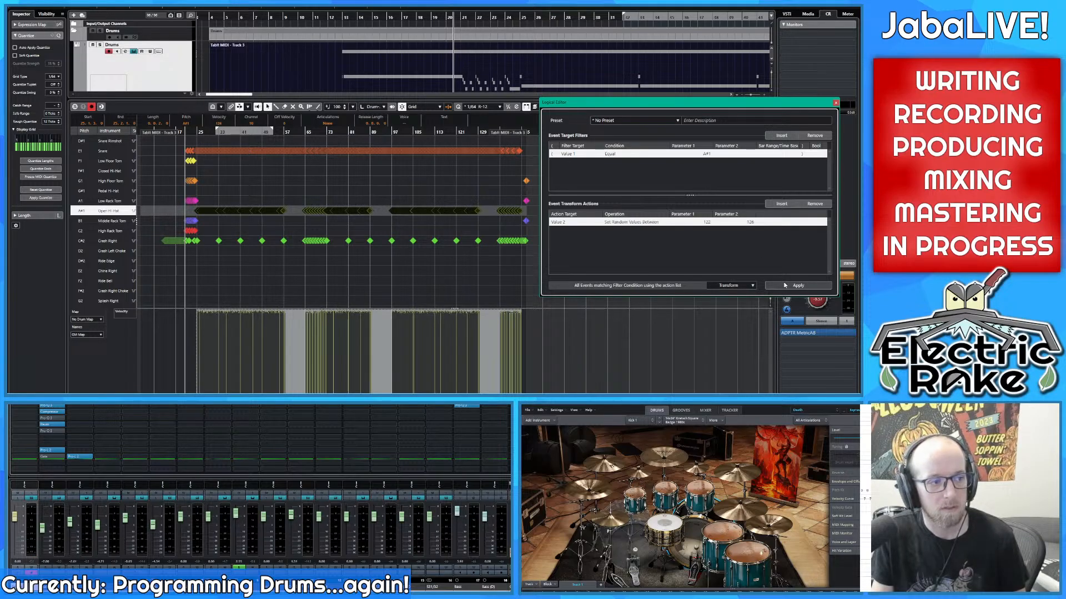
left_click(189, 222)
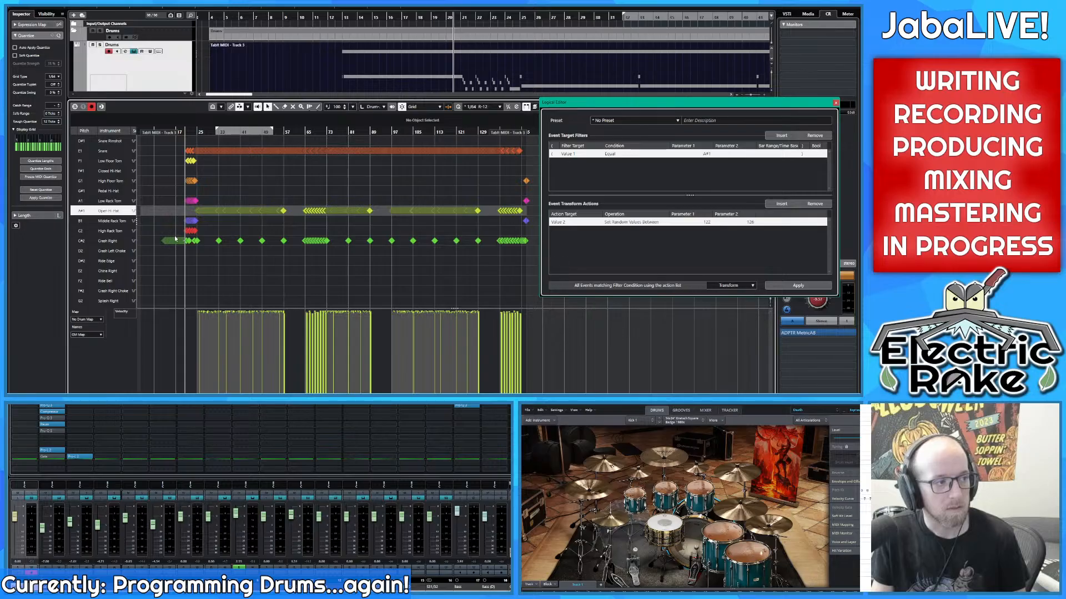
Step: Examine the tom fill before bar 25 and the Open Hi-Hat and crash pattern from bar 65
scroll(172, 241, "right", 2)
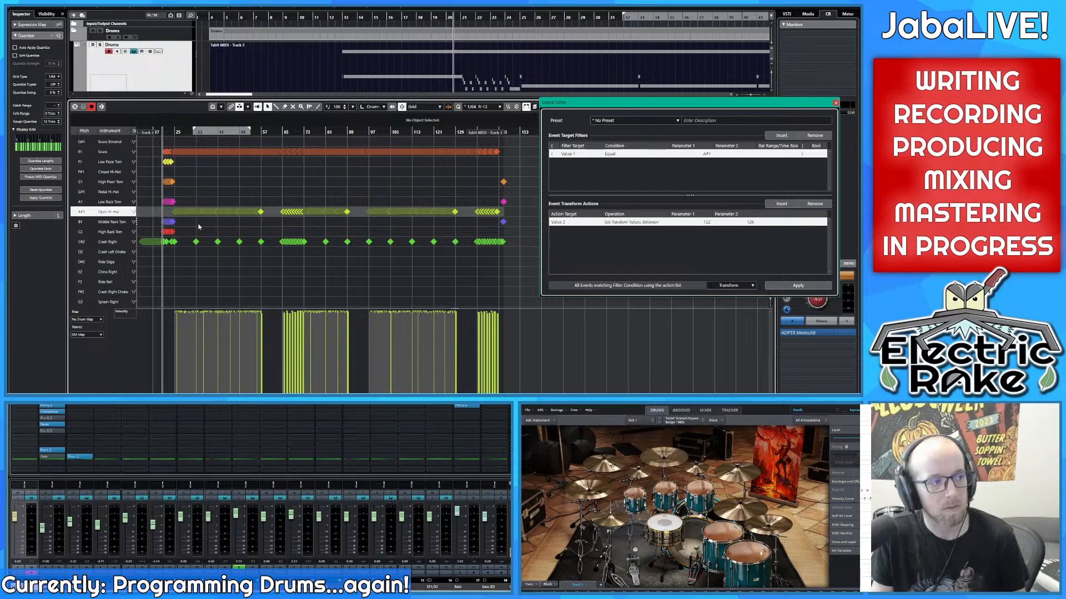
scroll(200, 188, "up", 1)
key("h")
key("h")
key("h")
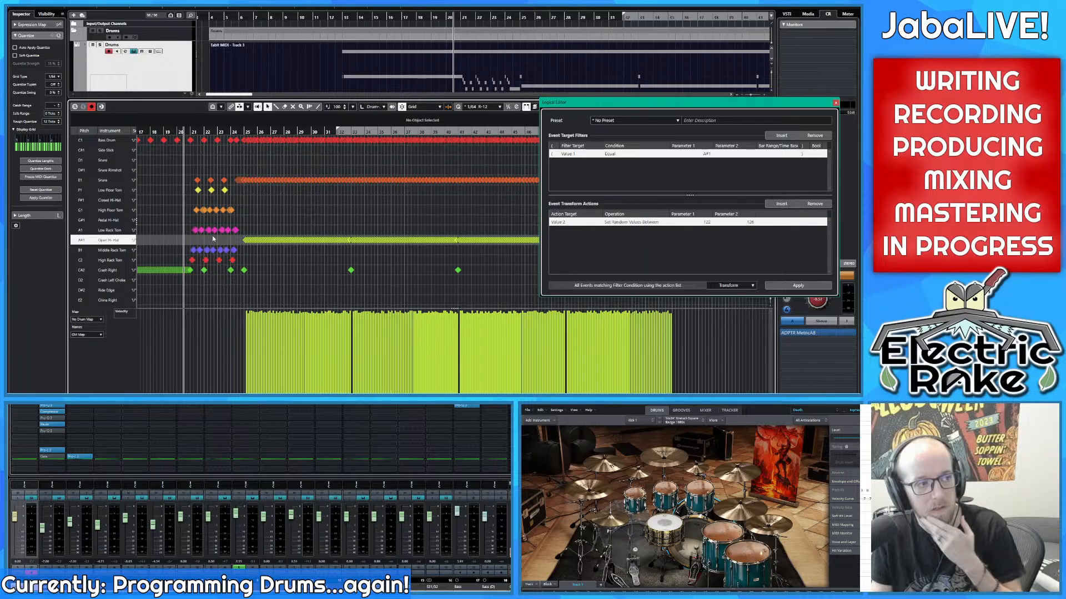
scroll(262, 223, "down", 1)
left_click_drag(263, 223, 225, 216)
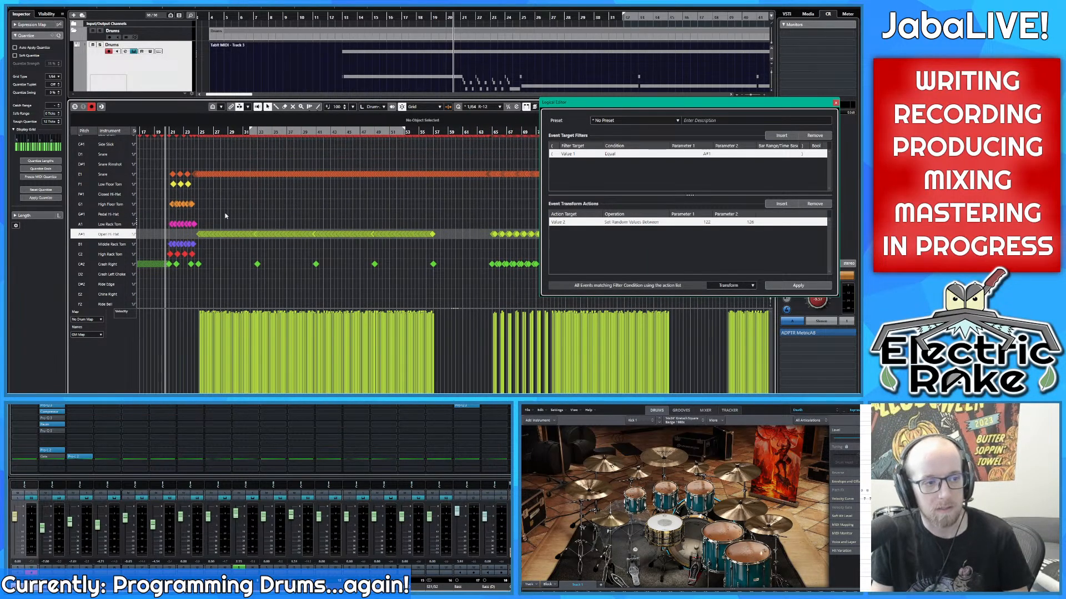
scroll(214, 208, "down", 2)
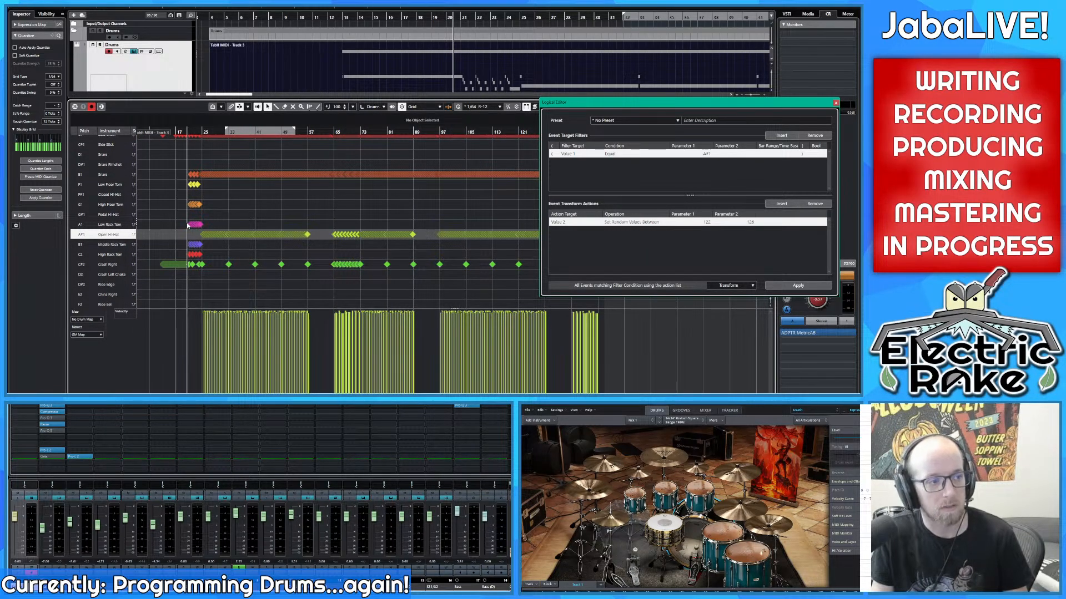
scroll(252, 237, "up", 2)
scroll(242, 238, "down", 3)
scroll(229, 258, "up", 3)
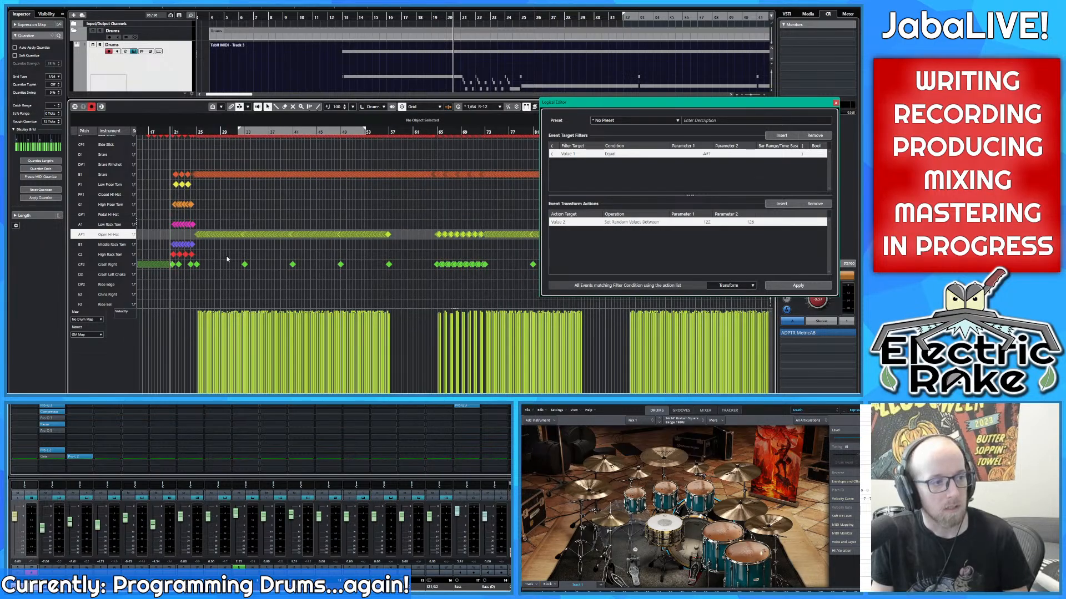
scroll(266, 264, "down", 2)
scroll(375, 272, "up", 5)
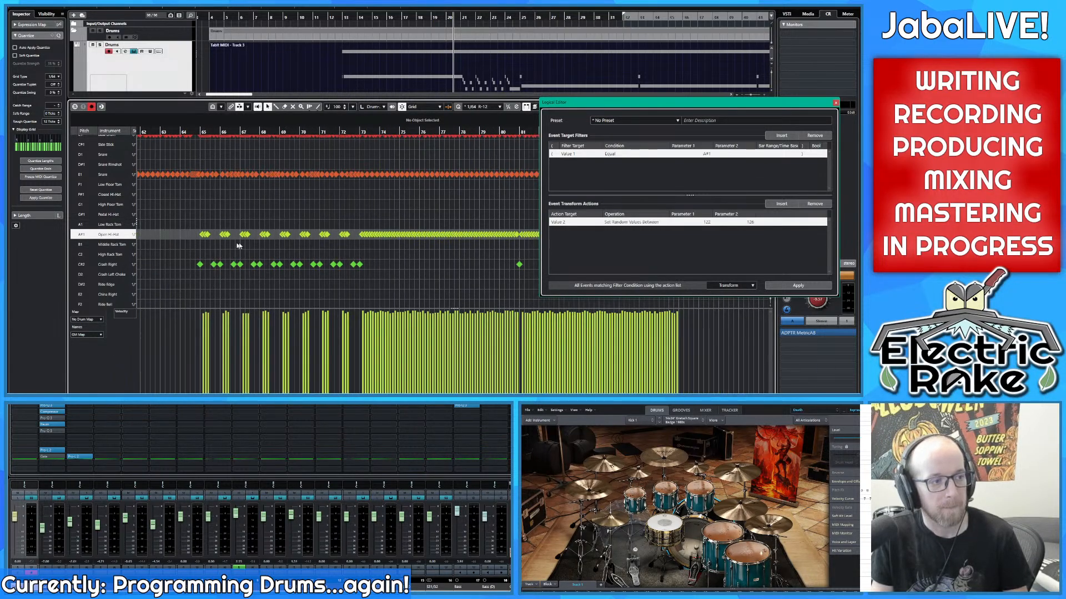
Step: Play back the drums from just before bar 65 to hear the randomised velocities
scroll(358, 219, "up", 1)
left_click_drag(322, 133, 298, 133)
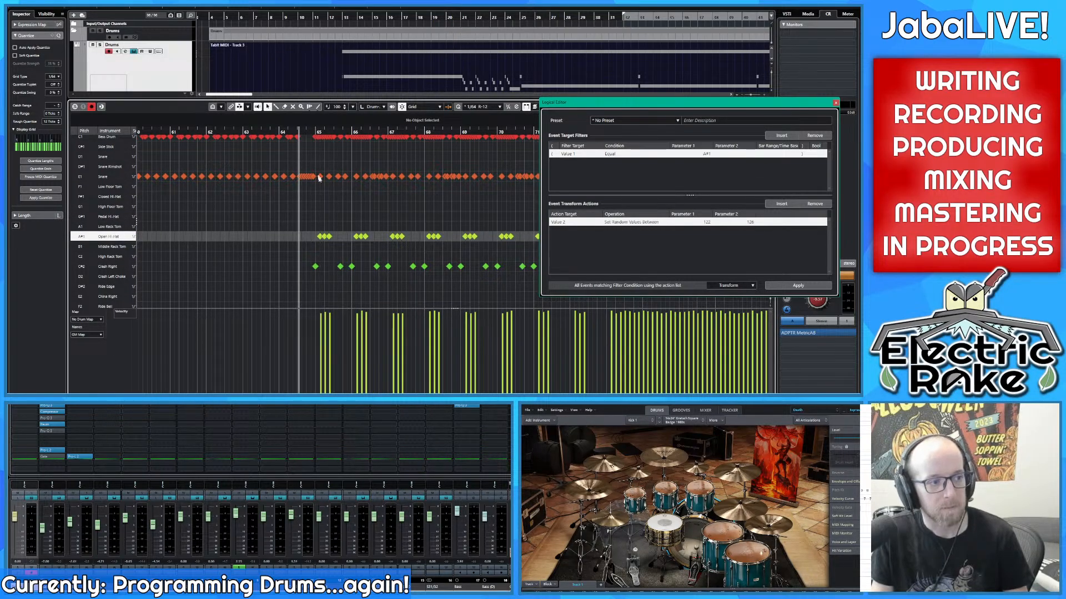
key("space")
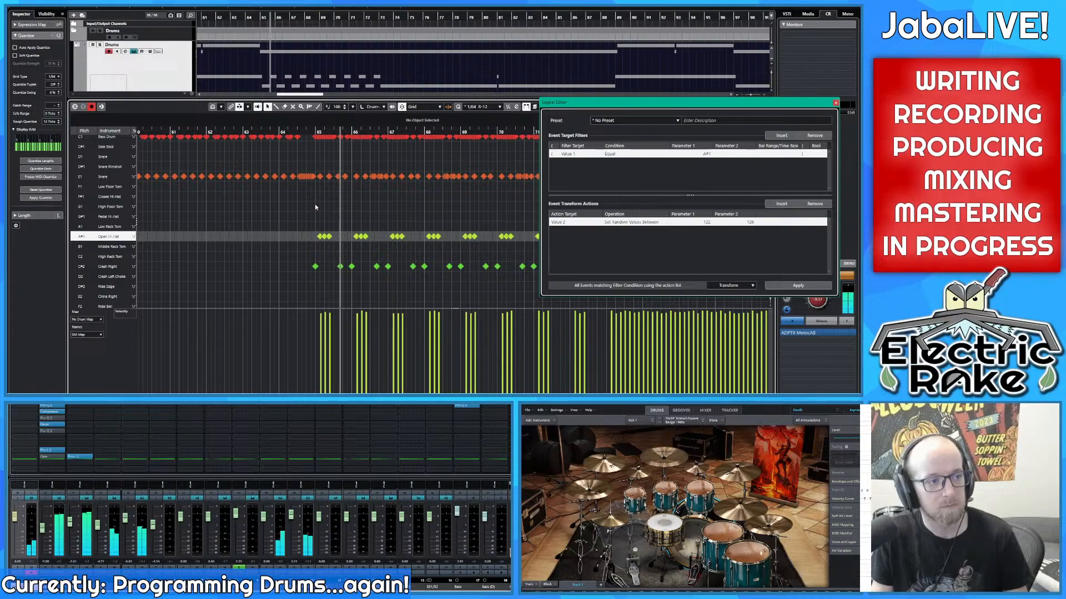
scroll(331, 200, "down", 3)
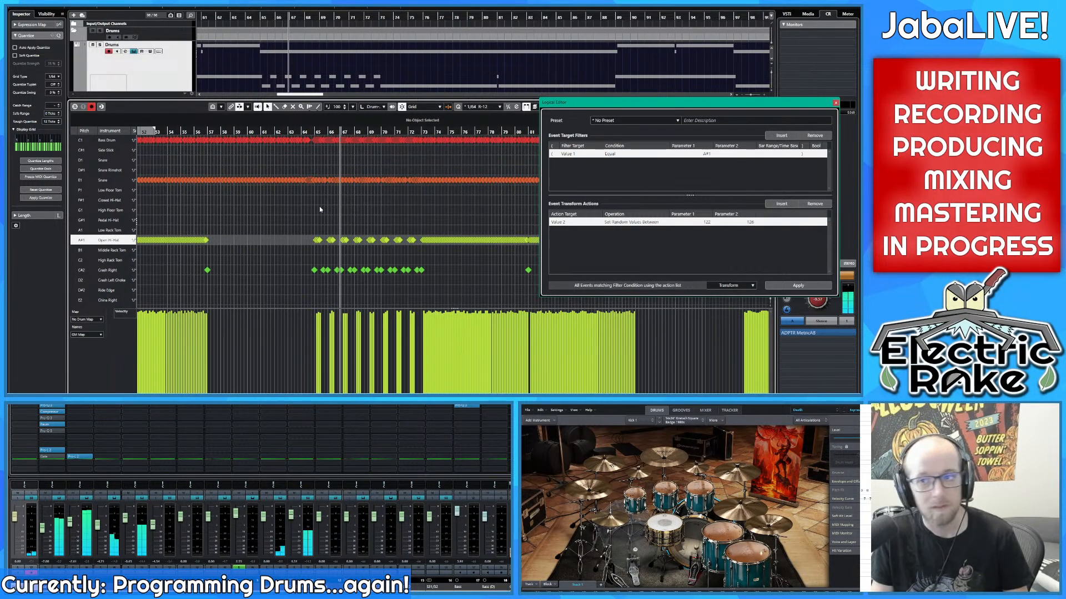
Step: Return to the fill around bars 21 to 25 and close the Logical Editor
scroll(318, 206, "up", 2)
scroll(308, 194, "left", 10)
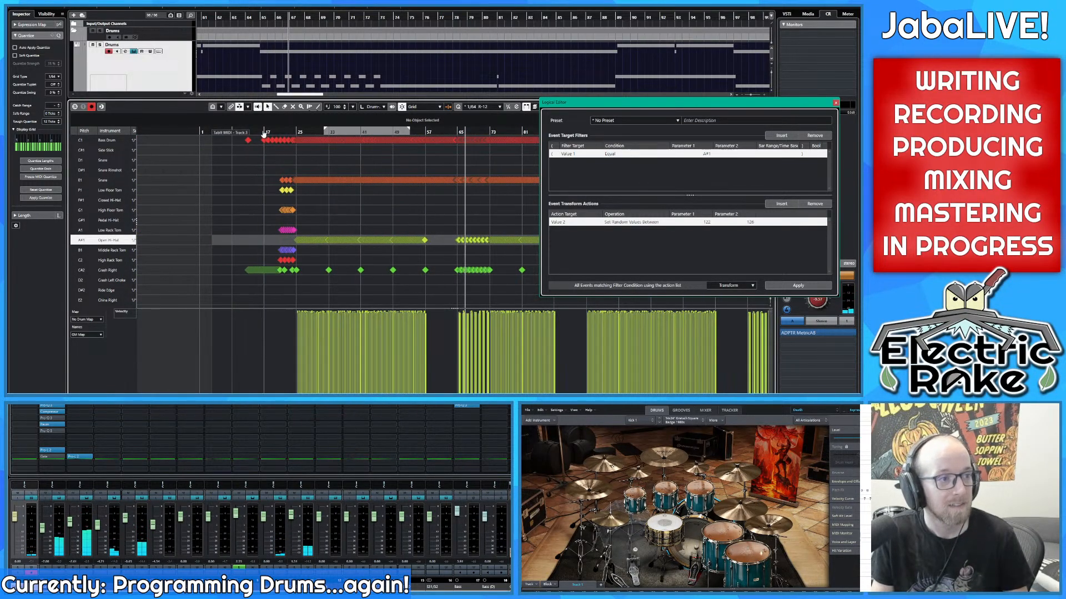
scroll(271, 139, "right", 6)
scroll(283, 150, "up", 2)
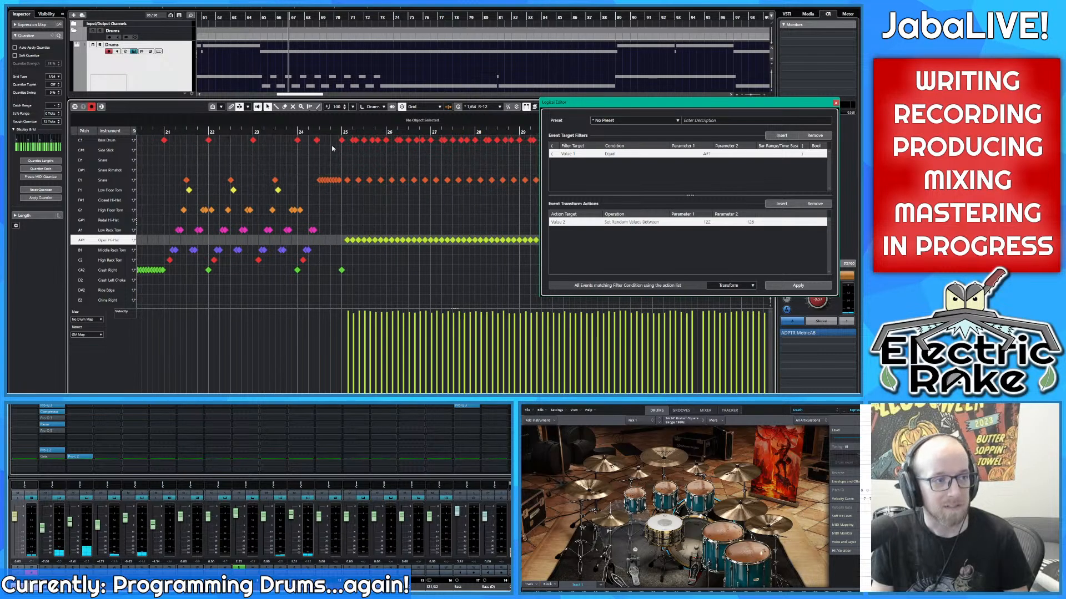
left_click(835, 103)
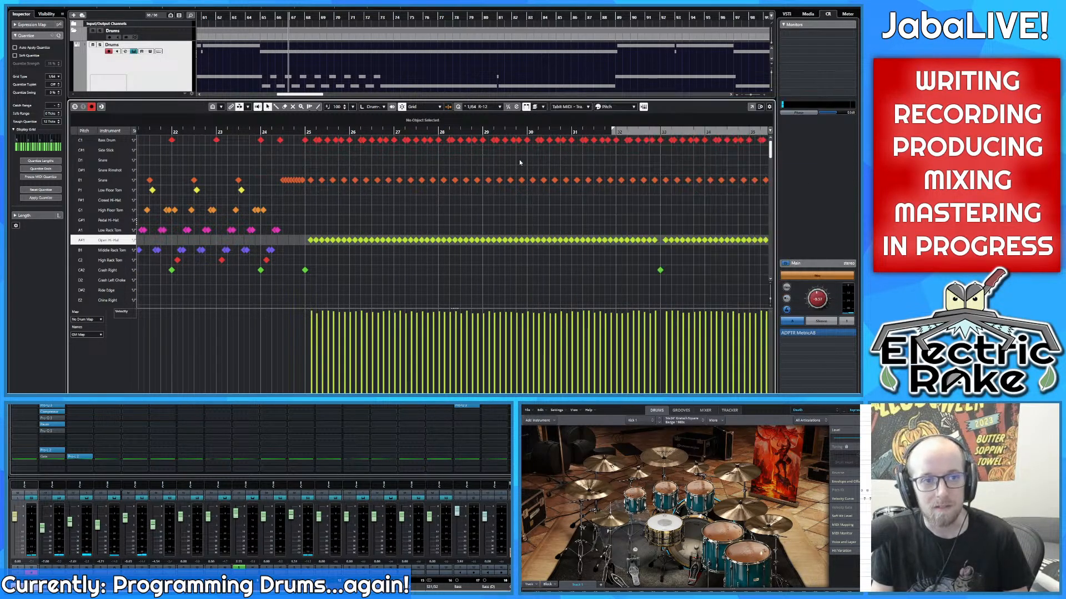
Step: Examine the kick, snare and Open Hi-Hat groove from bar 25 onwards
scroll(367, 147, "up", 2)
scroll(340, 147, "right", 2)
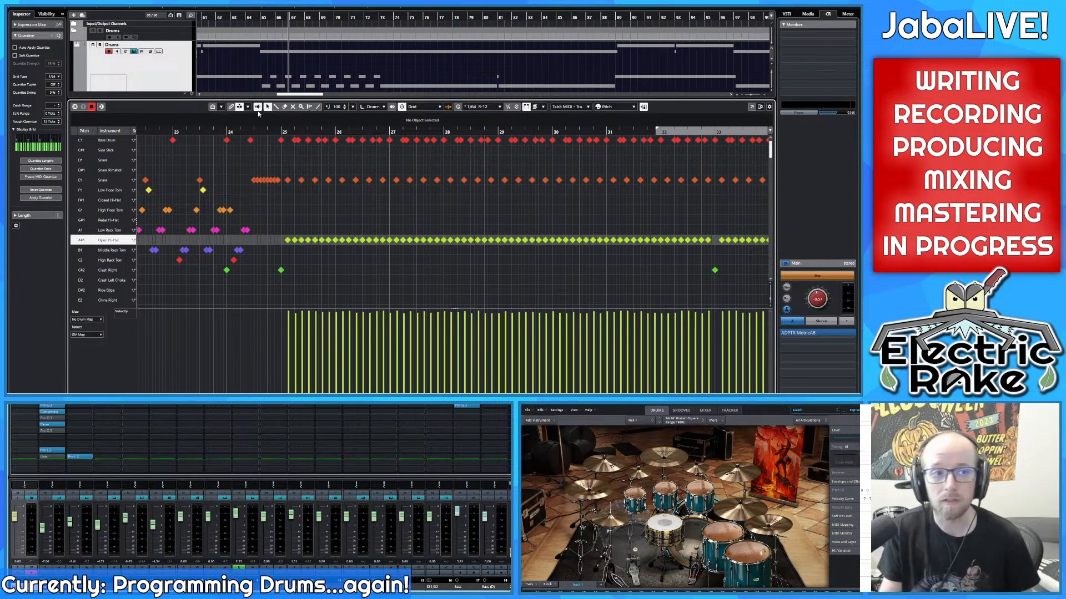
scroll(309, 159, "down", 3)
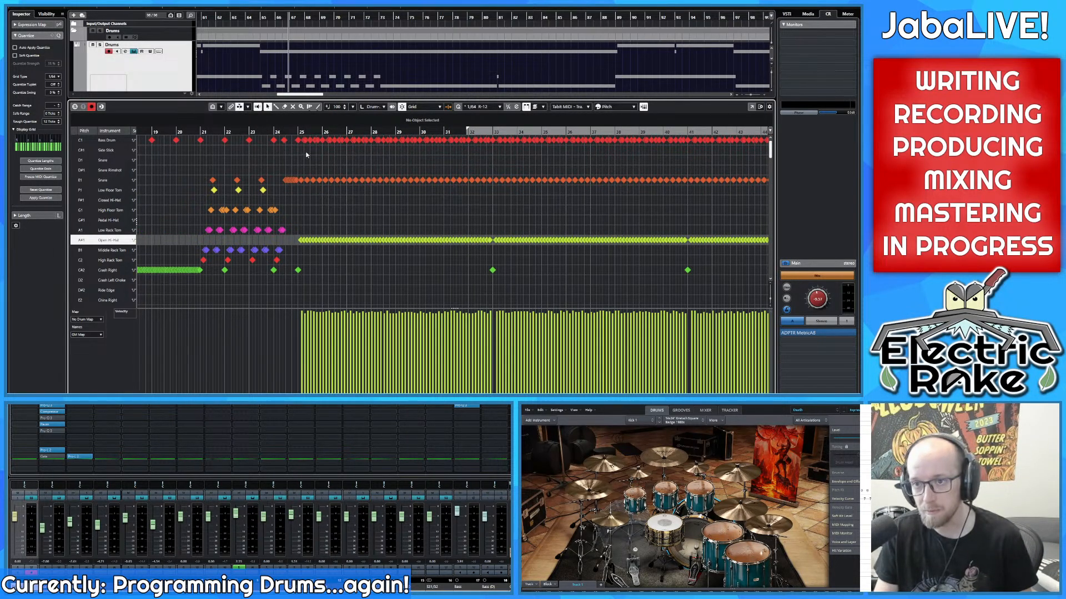
scroll(309, 151, "up", 3)
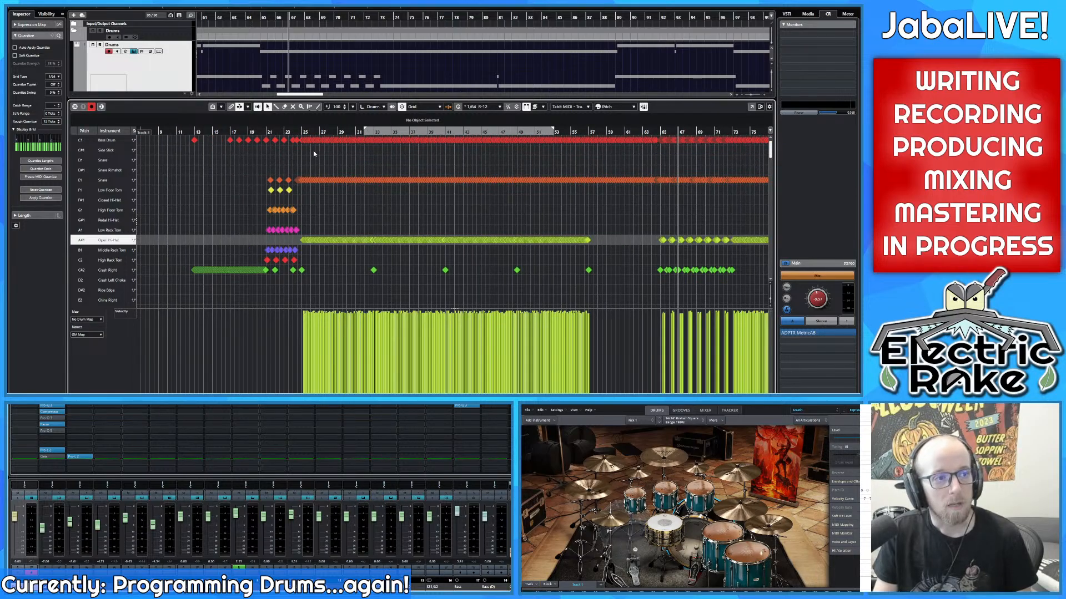
scroll(258, 142, "up", 3)
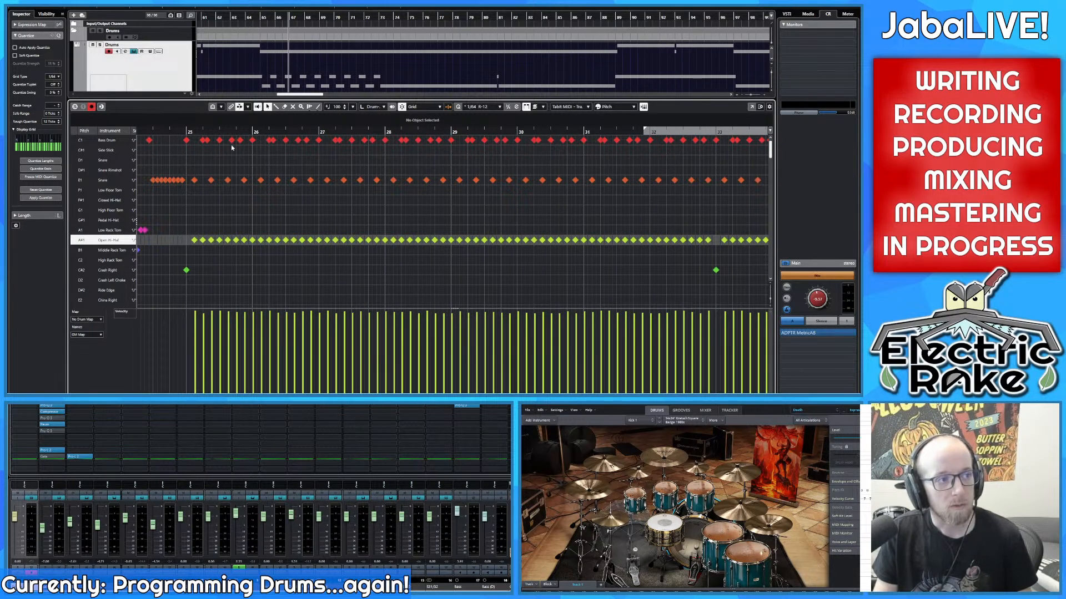
scroll(371, 160, "right", 10)
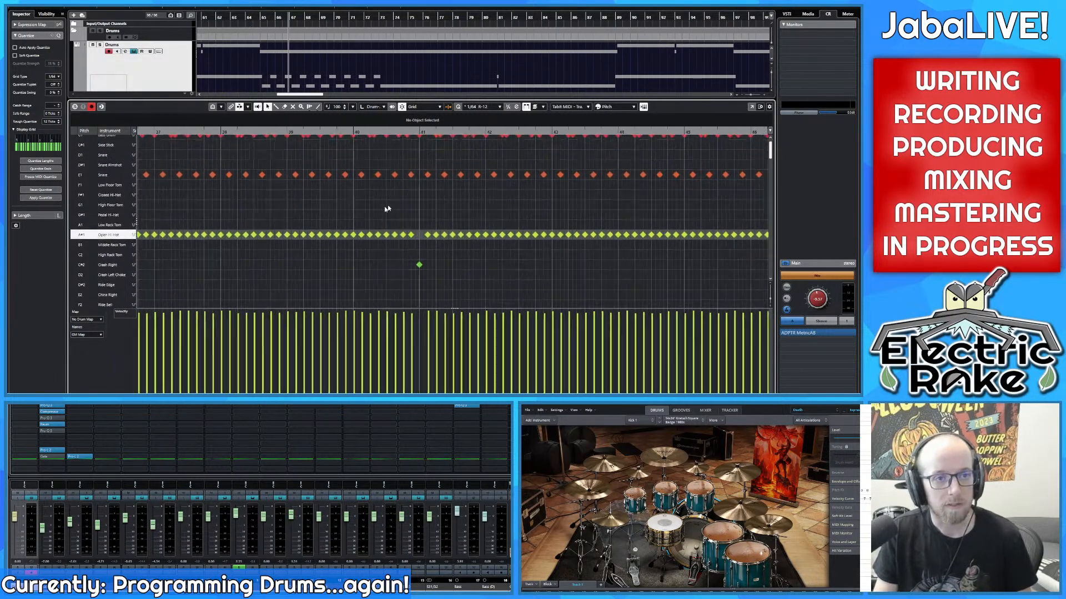
scroll(416, 227, "right", 4)
scroll(433, 222, "down", 5)
scroll(422, 192, "up", 1)
scroll(428, 179, "left", 8)
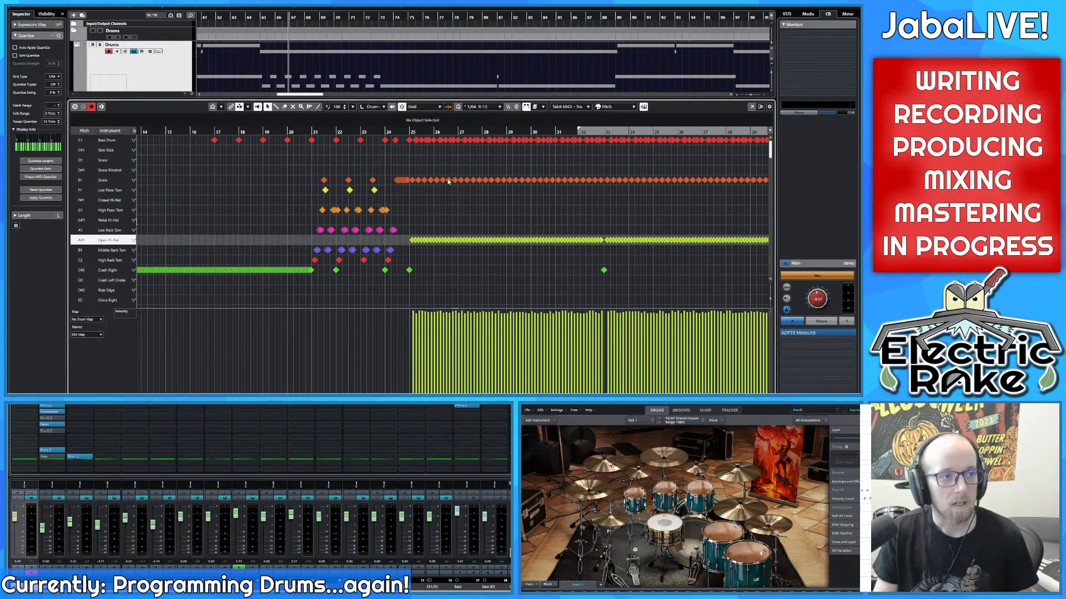
Step: Select the Bass Drum note at bar 13, where the Crash Right hits begin
scroll(343, 170, "up", 2)
scroll(298, 169, "left", 5)
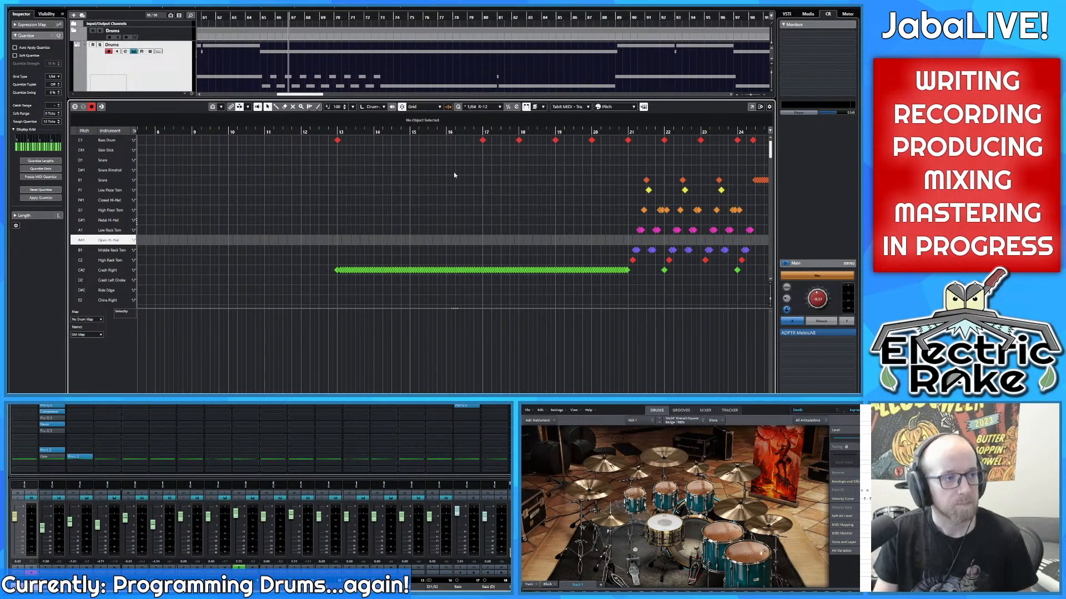
scroll(455, 173, "right", 4)
scroll(281, 180, "left", 5)
left_click(306, 140)
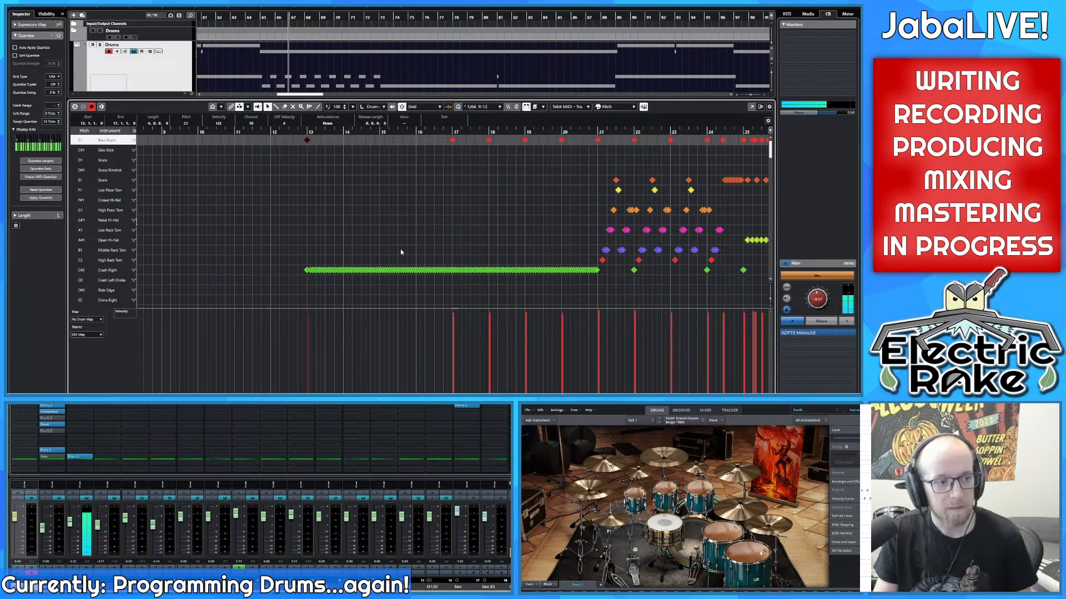
Step: Select every Bass Drum note across the song and apply the quantise settings to them
left_click(461, 174)
scroll(472, 167, "right", 5)
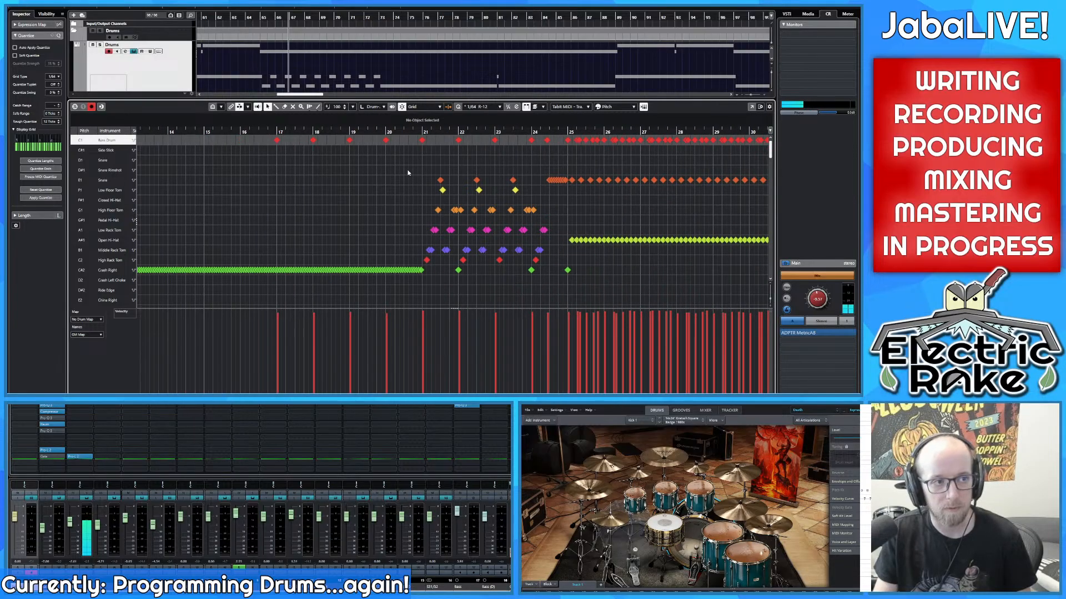
scroll(388, 152, "right", 2)
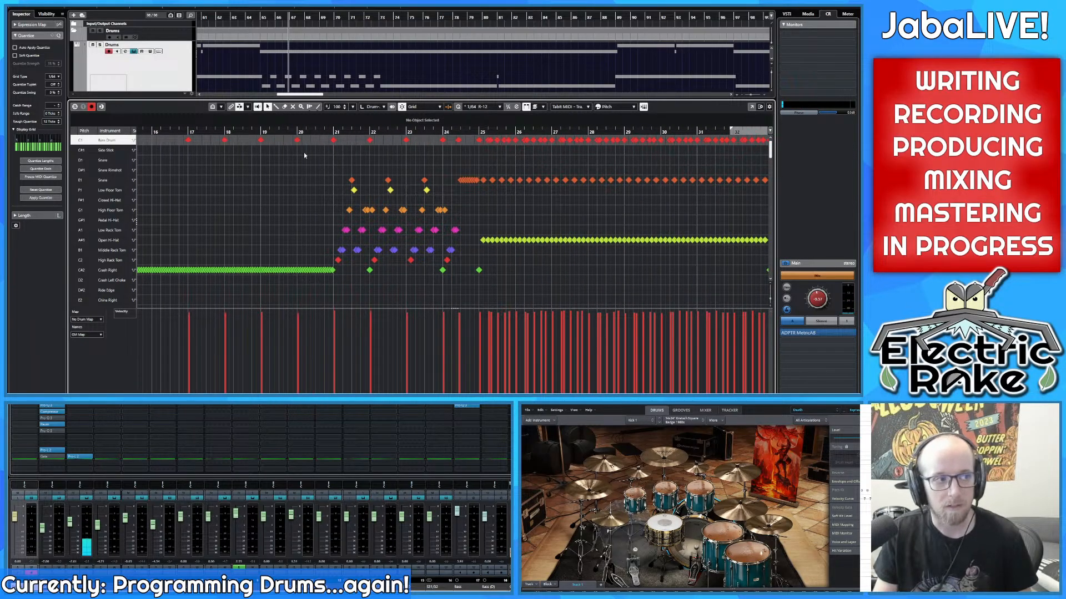
scroll(304, 156, "up", 1)
scroll(304, 156, "down", 6)
scroll(281, 172, "right", 4)
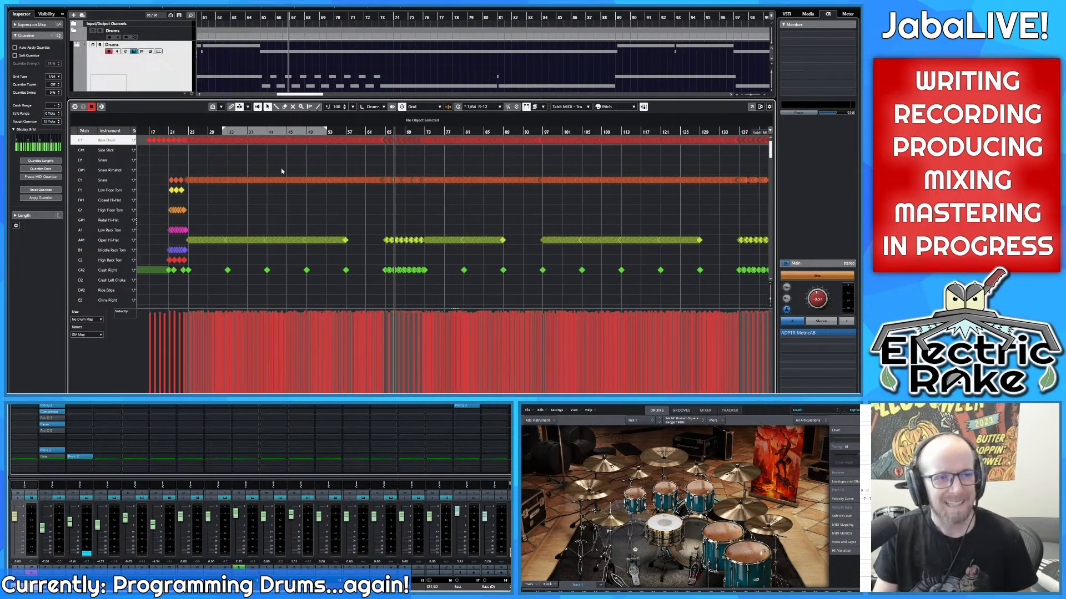
scroll(281, 172, "down", 2)
left_click_drag(183, 160, 590, 116)
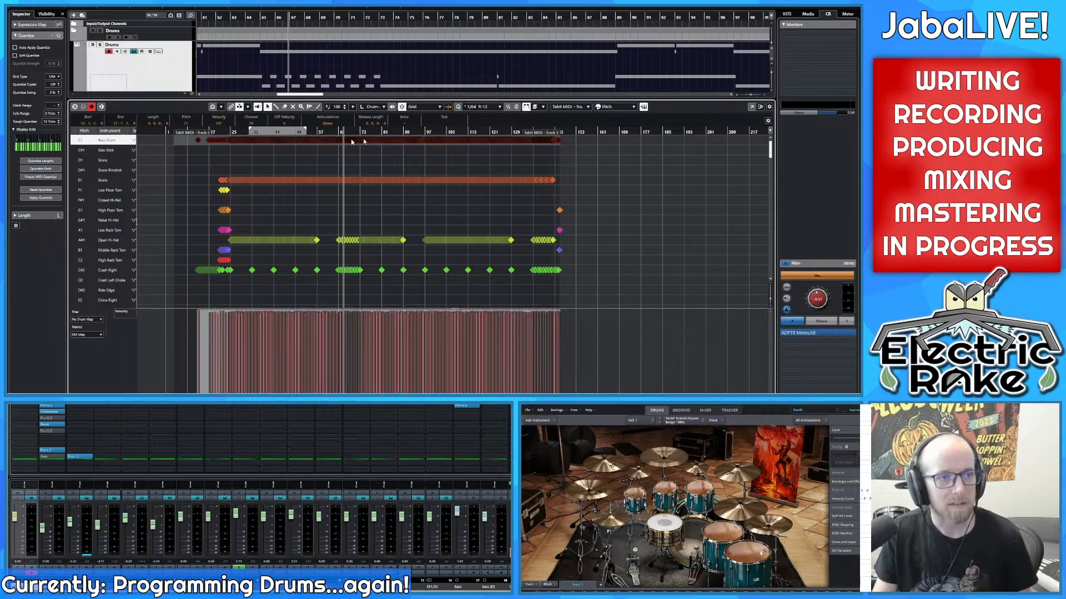
scroll(248, 142, "up", 7)
scroll(247, 142, "up", 7)
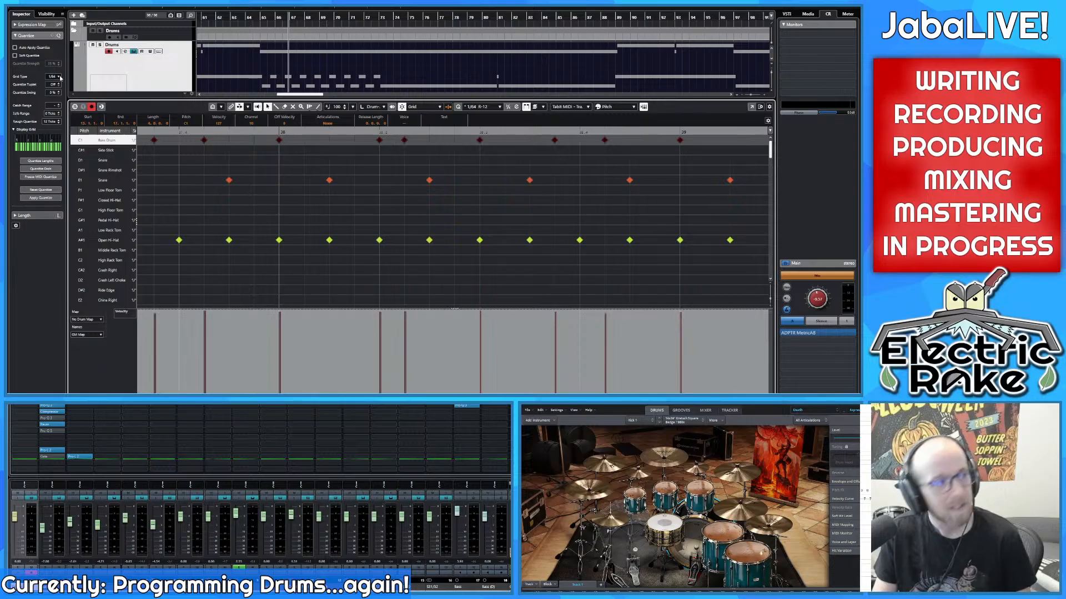
scroll(311, 180, "left", 2)
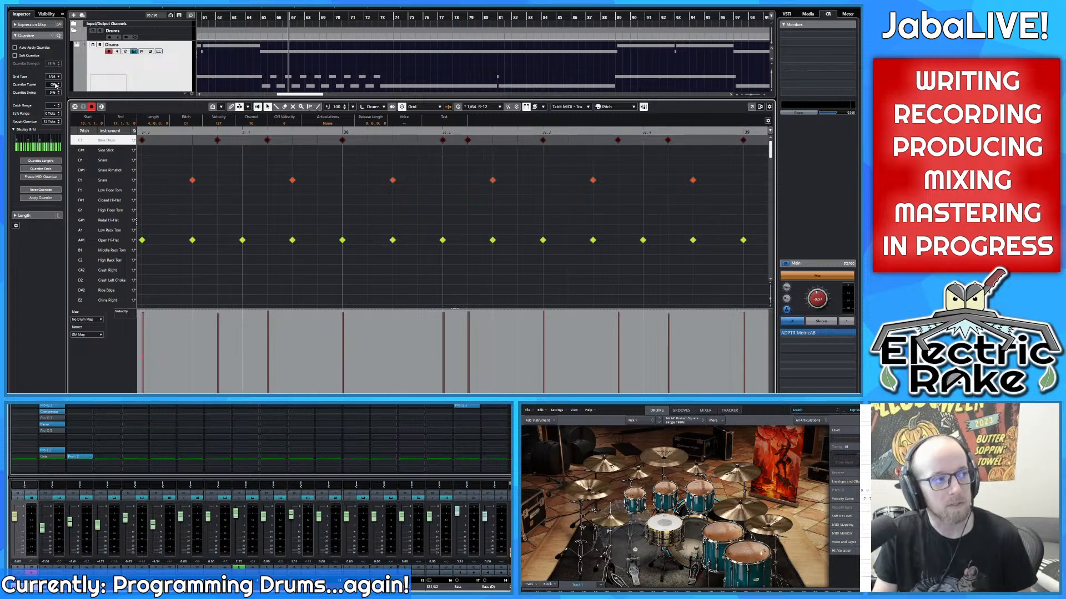
scroll(444, 172, "right", 7)
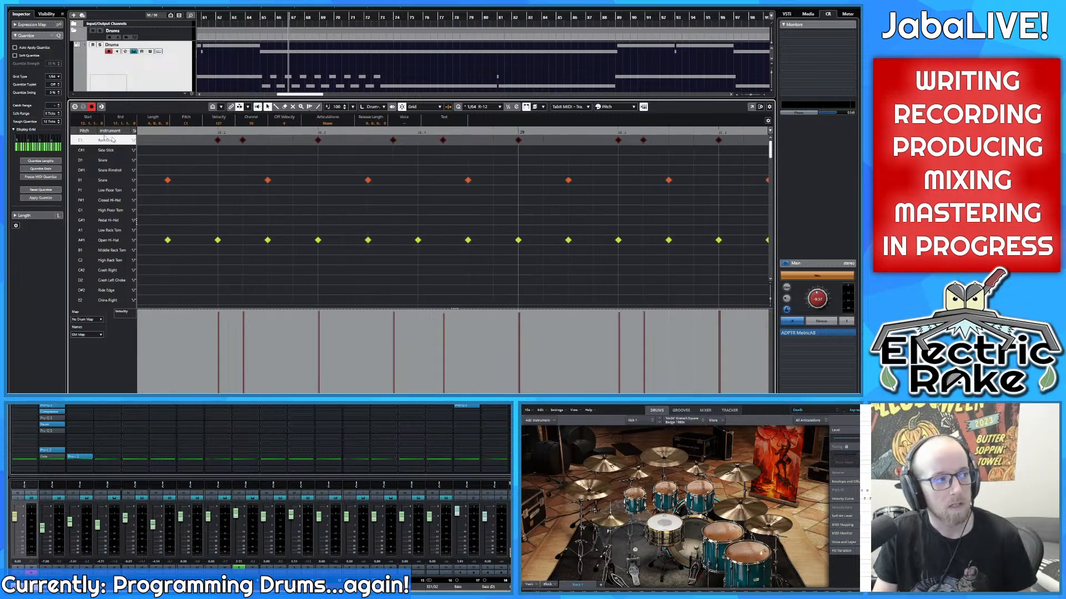
scroll(293, 178, "down", 10)
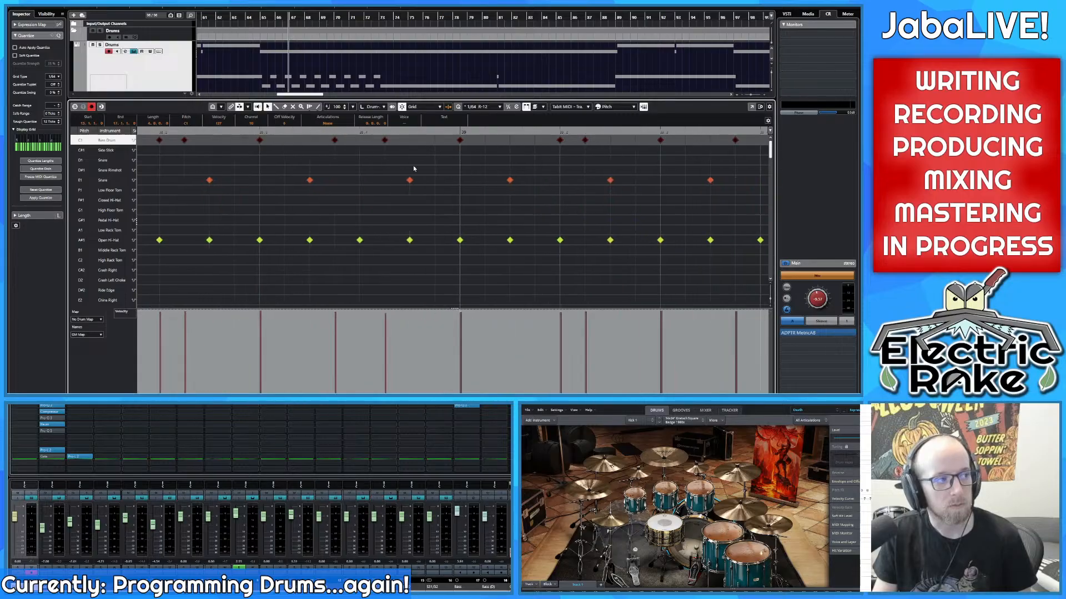
scroll(292, 191, "up", 10)
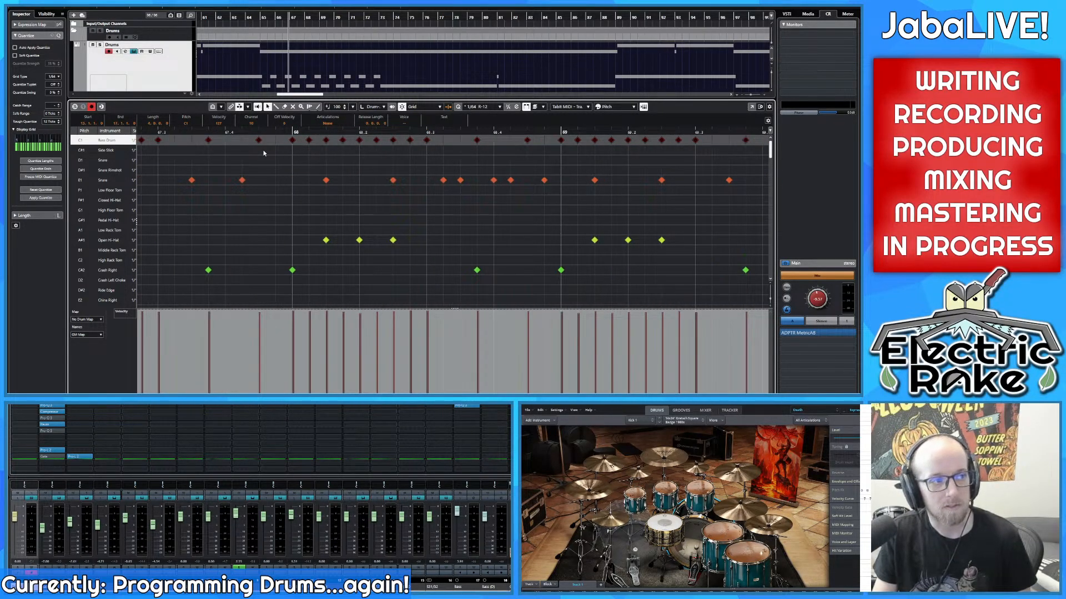
left_click(56, 198)
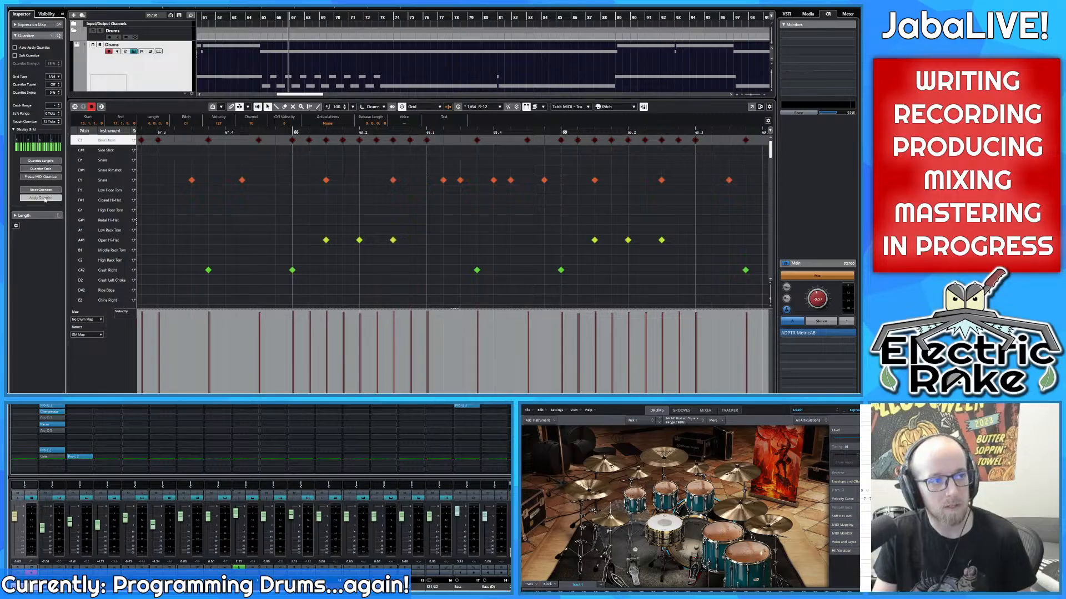
Step: Play back the quantised Bass Drum pattern from just before bar 68
left_click(282, 134)
key("space")
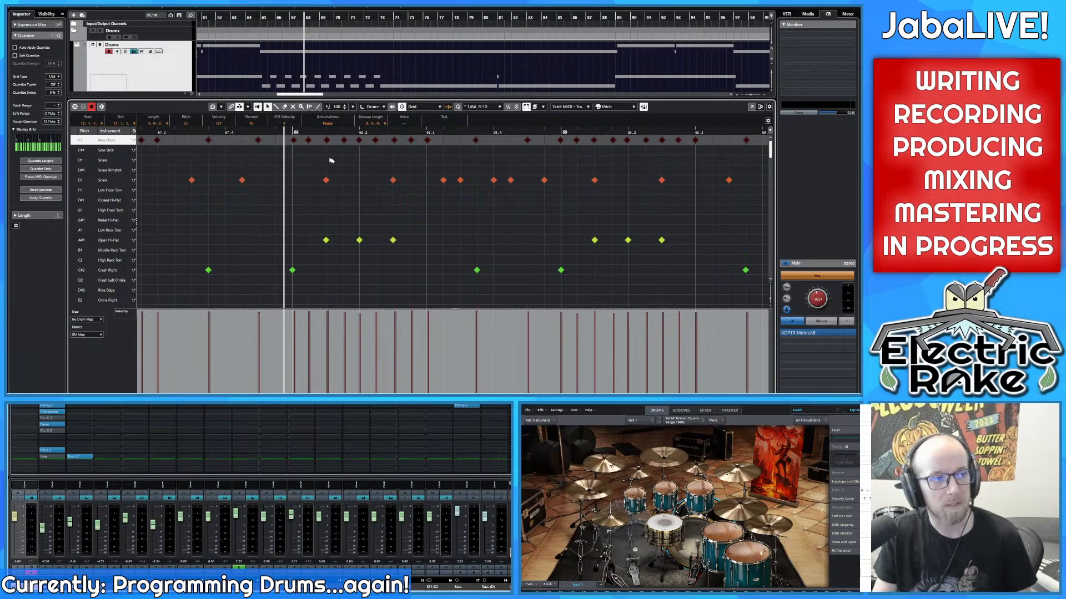
key("g")
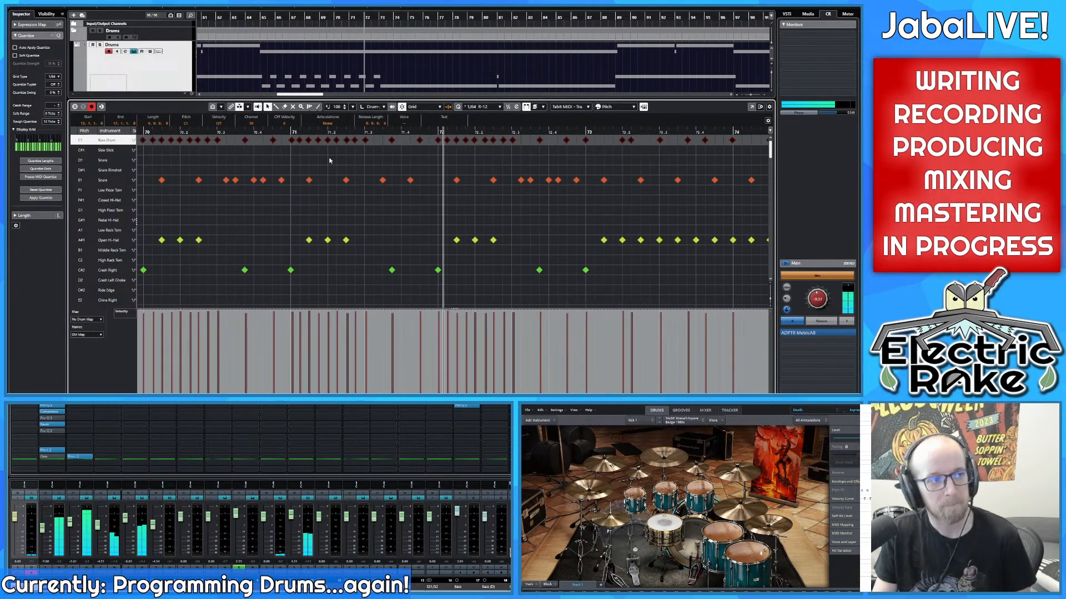
key("h")
left_click_drag(288, 150, 587, 176)
key("space")
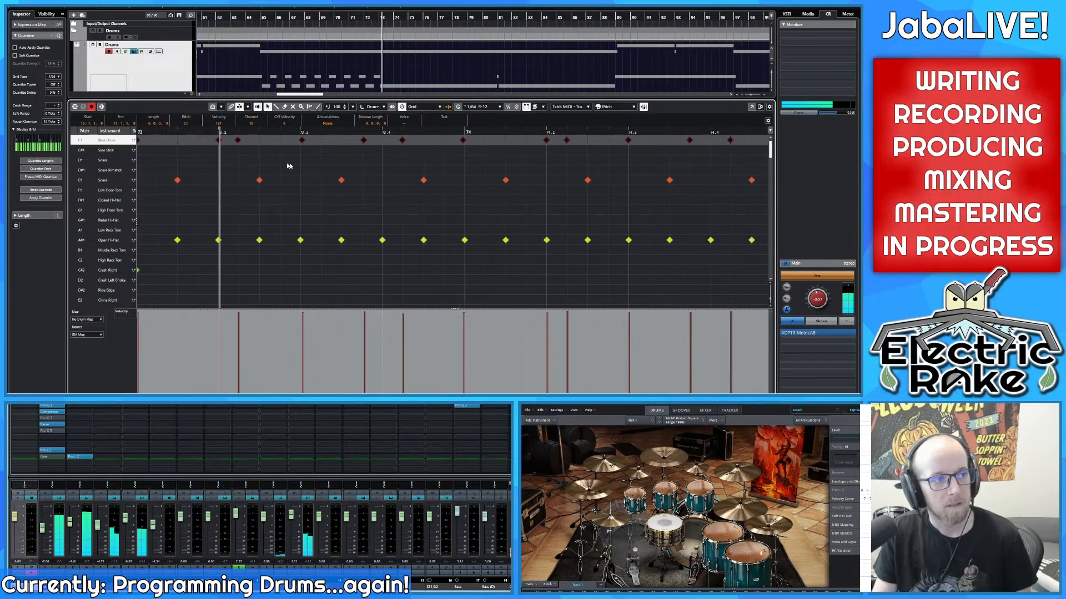
Step: Deselect the notes and replay the drums from just before bar 71
left_click_drag(239, 166, 558, 159)
scroll(308, 145, "up", 8)
scroll(308, 147, "down", 9)
scroll(286, 140, "up", 6)
left_click_drag(240, 132, 222, 134)
left_click_drag(304, 141, 304, 143)
left_click(301, 151)
scroll(307, 151, "down", 6)
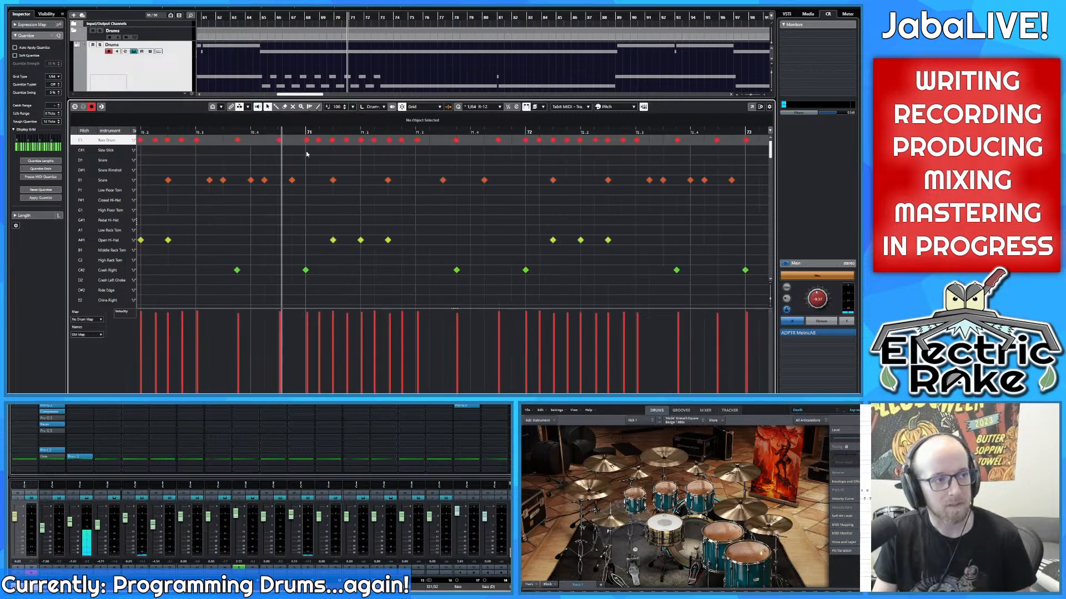
left_click(258, 132)
key("space")
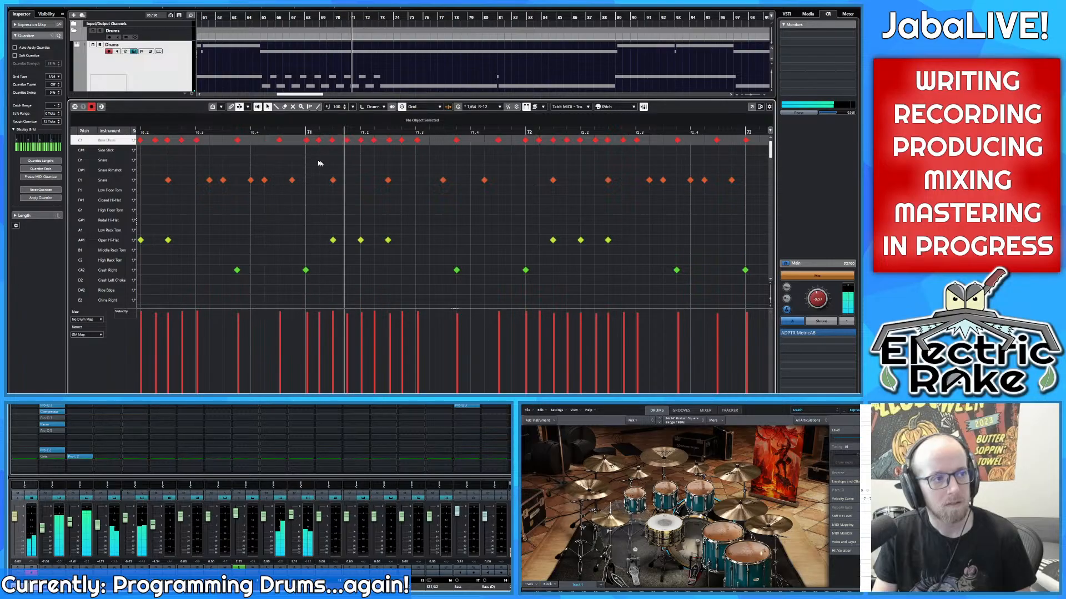
Step: Examine the Open Hi-Hat, crash and Ride lanes across the whole song against the Bass Drum and Snare
scroll(344, 161, "down", 4)
scroll(360, 165, "down", 8)
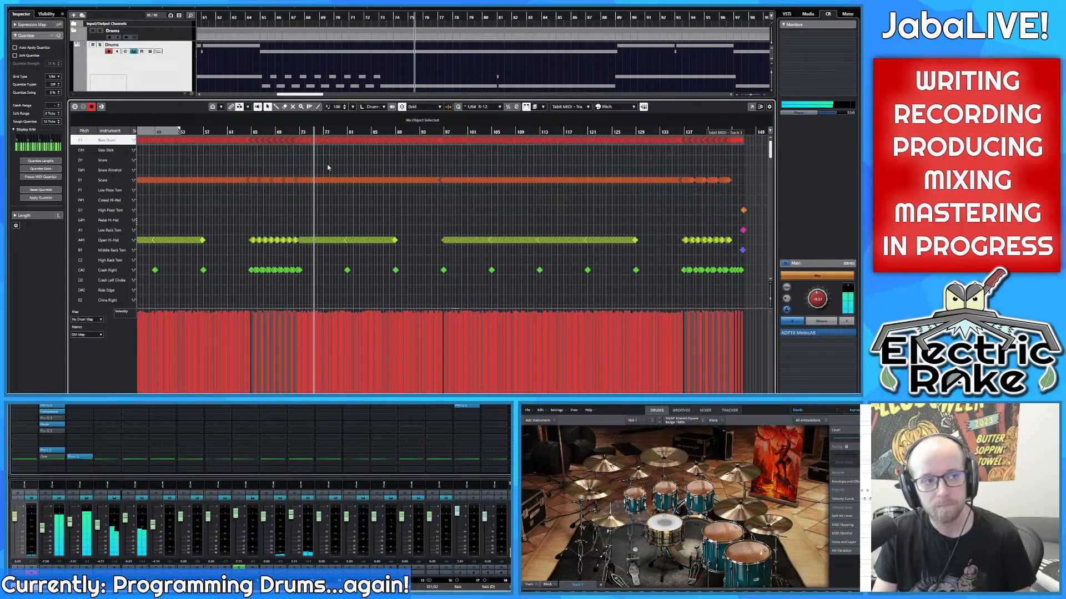
scroll(317, 204, "down", 3)
scroll(318, 204, "down", 3)
scroll(311, 178, "up", 4)
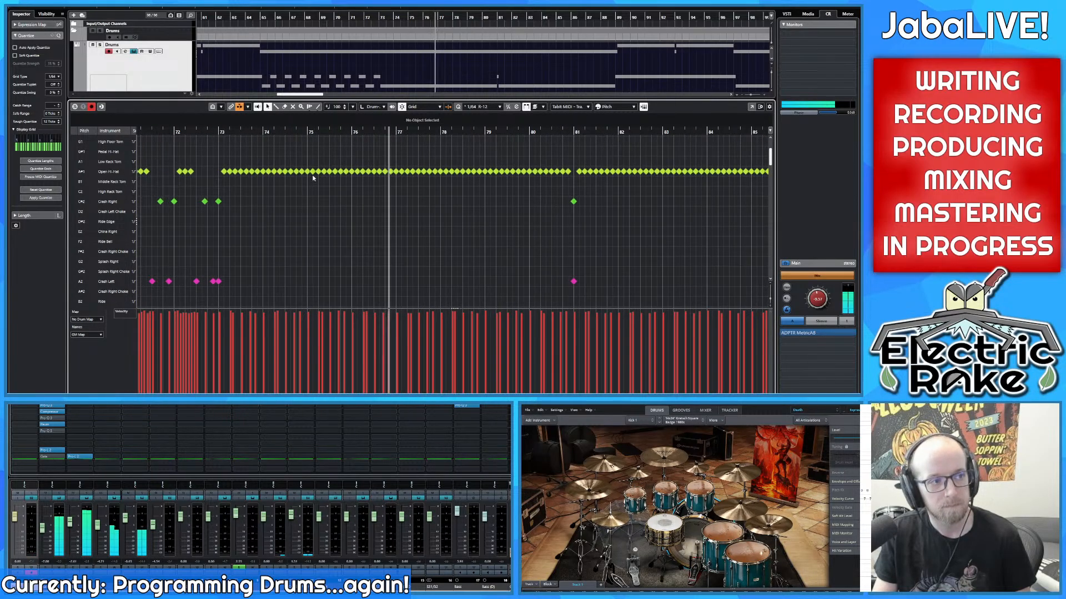
scroll(316, 187, "down", 10)
scroll(317, 187, "up", 10)
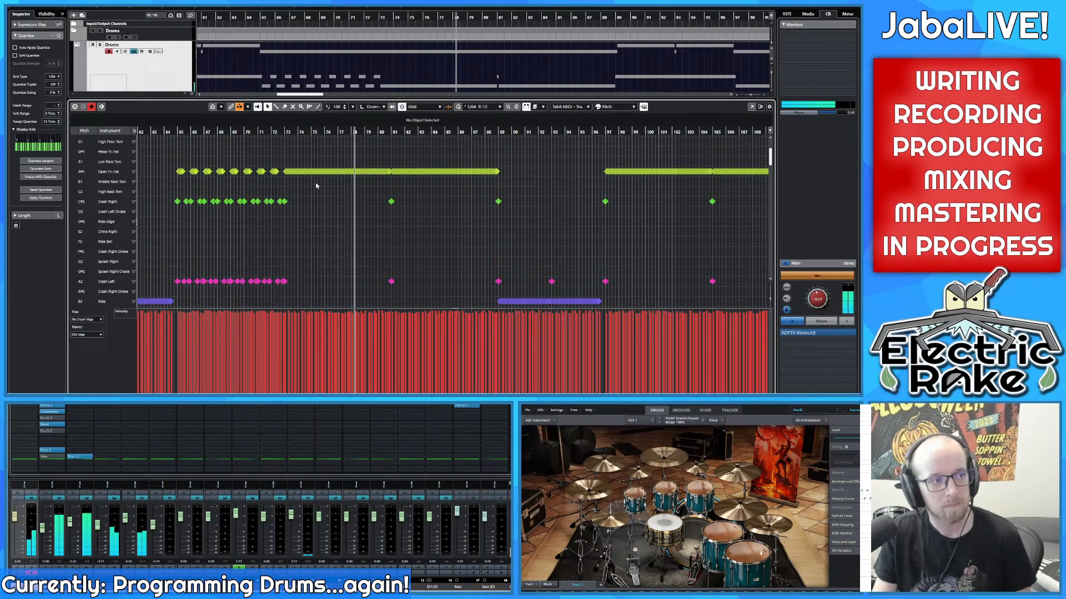
scroll(317, 186, "down", 5)
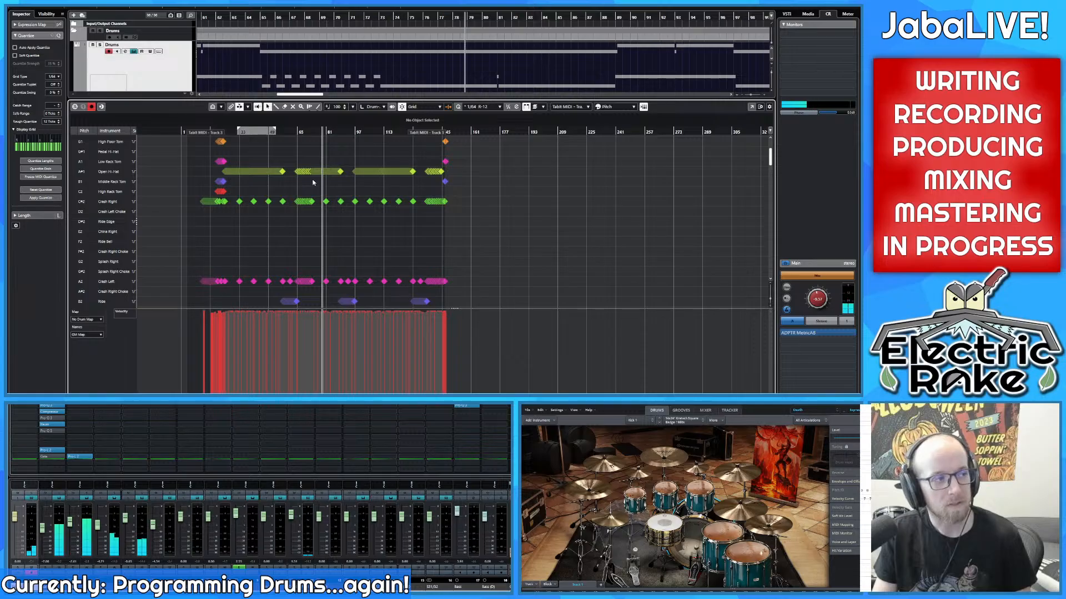
scroll(309, 183, "up", 3)
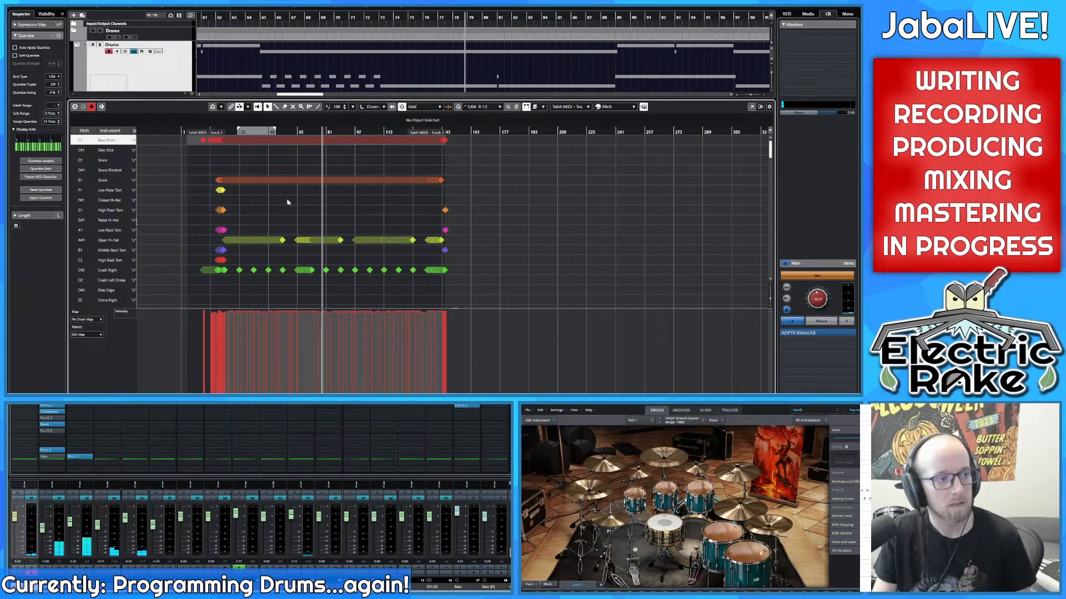
scroll(305, 242, "up", 6)
scroll(371, 250, "up", 2)
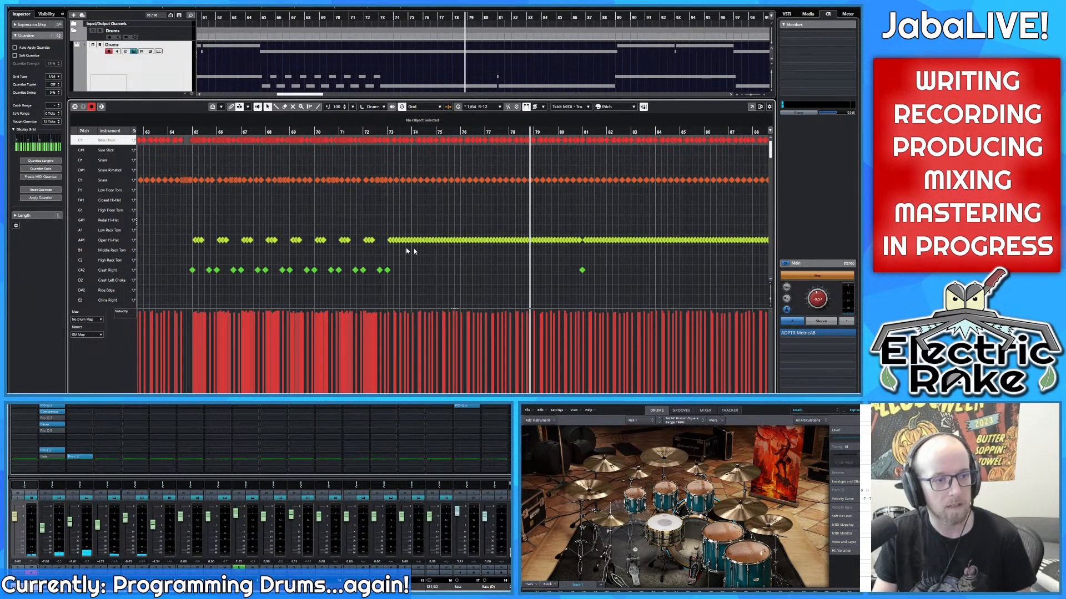
scroll(455, 246, "up", 2)
scroll(416, 233, "down", 4)
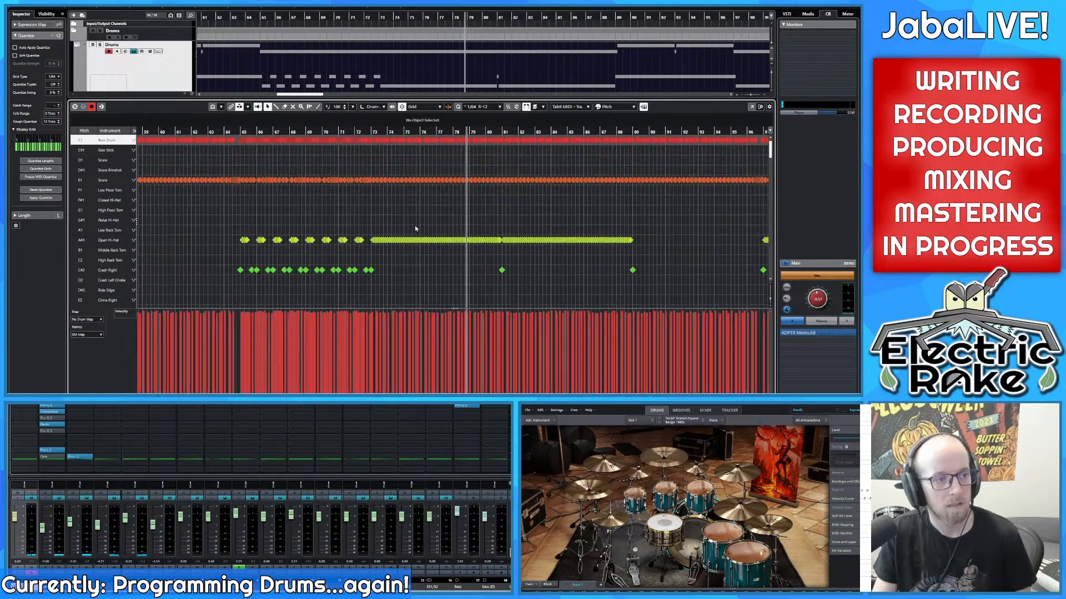
scroll(405, 222, "down", 5)
scroll(397, 217, "down", 10)
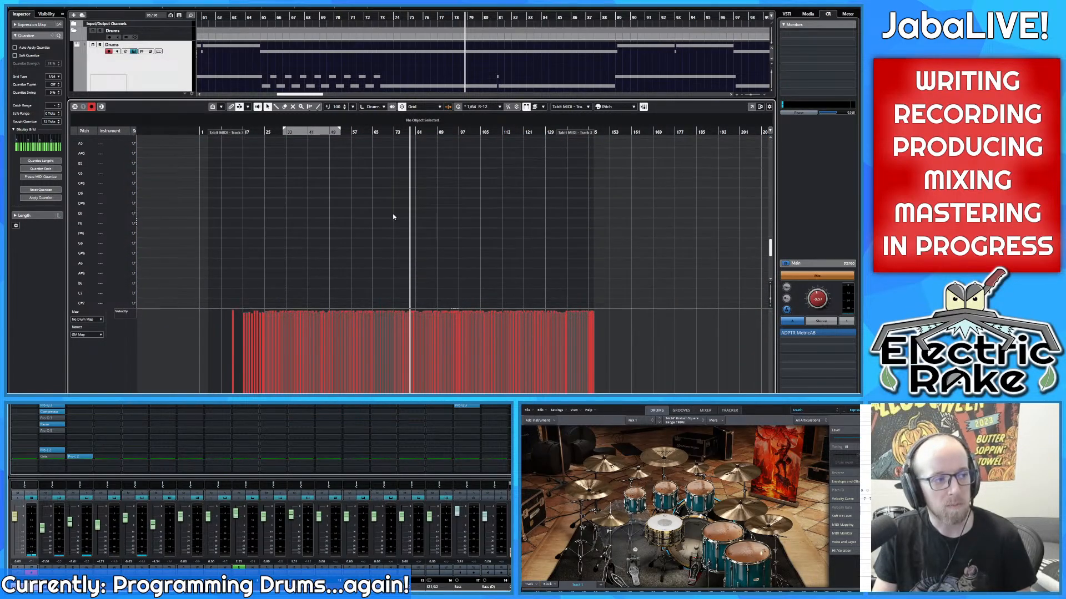
Step: Show the imported TabIt tracks in the MIDI folder of the project window and resume playback
left_click_drag(395, 100, 383, 263)
scroll(268, 149, "down", 15)
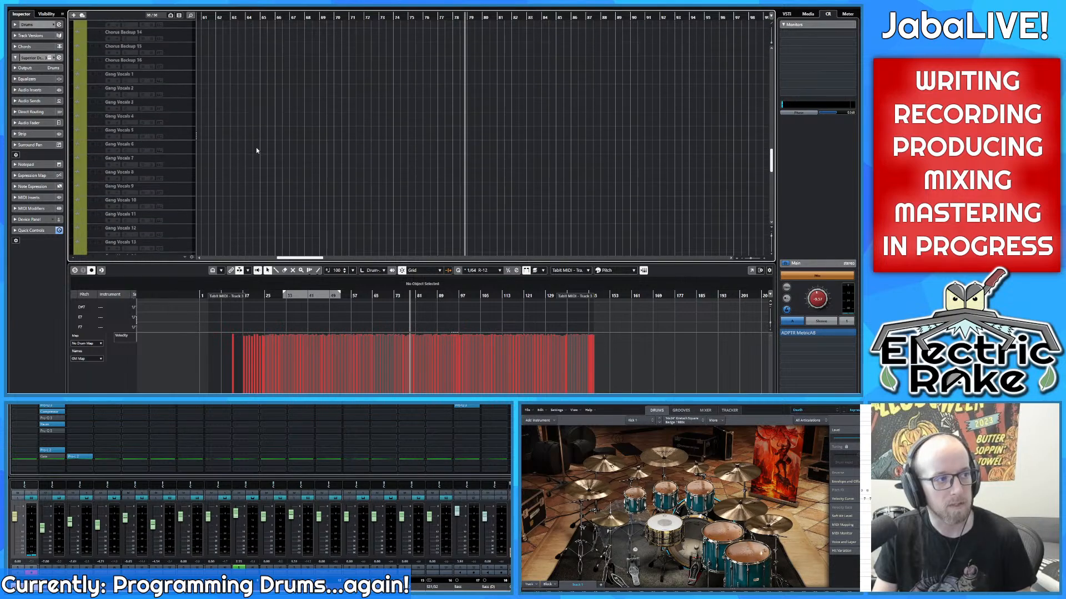
key("alt+space")
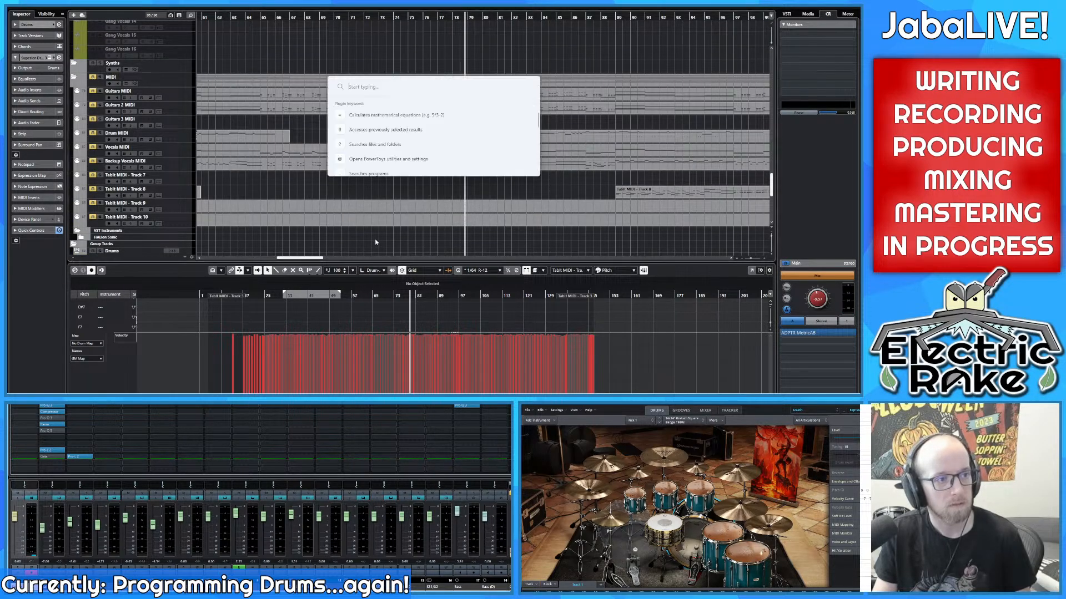
key("Escape")
key("space")
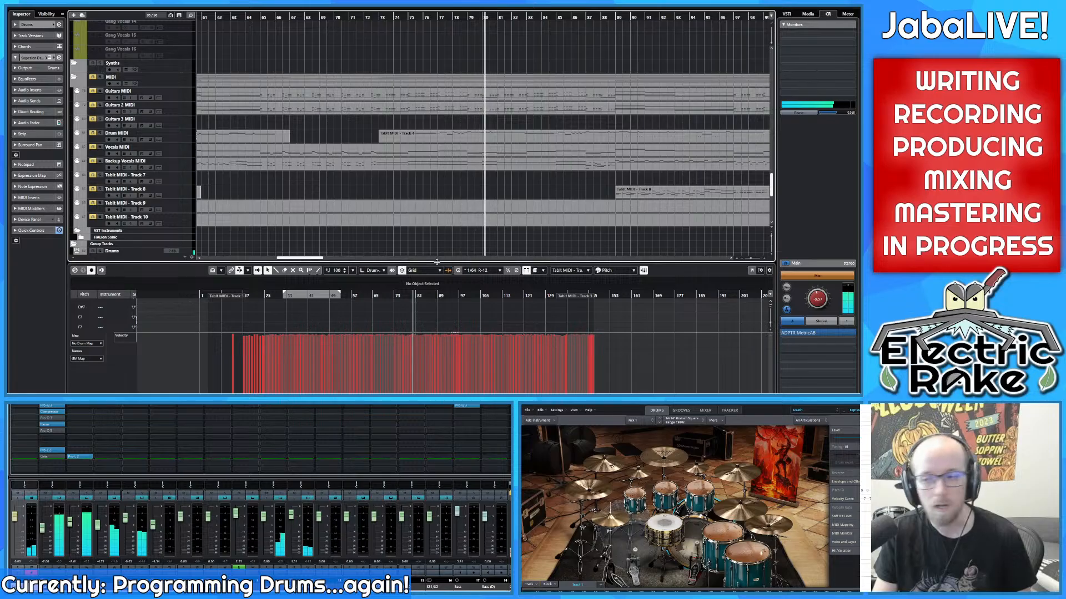
Step: Enlarge the drum editor again and return to its Bass Drum lane around the opening bars
left_click_drag(437, 261, 448, 100)
scroll(392, 230, "up", 15)
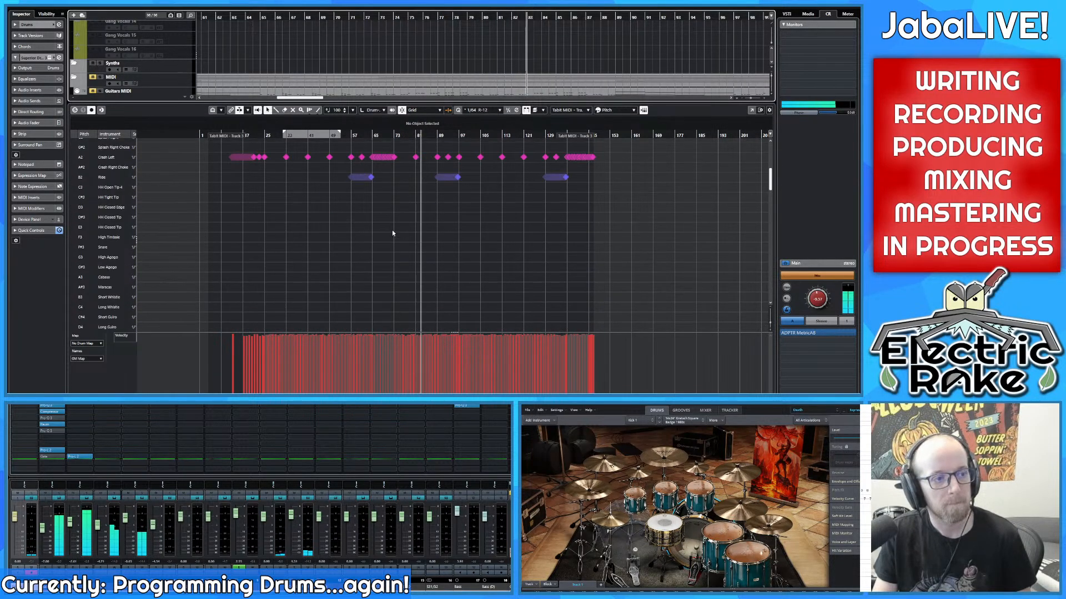
left_click(350, 211)
scroll(315, 211, "up", 2)
scroll(313, 211, "down", 2)
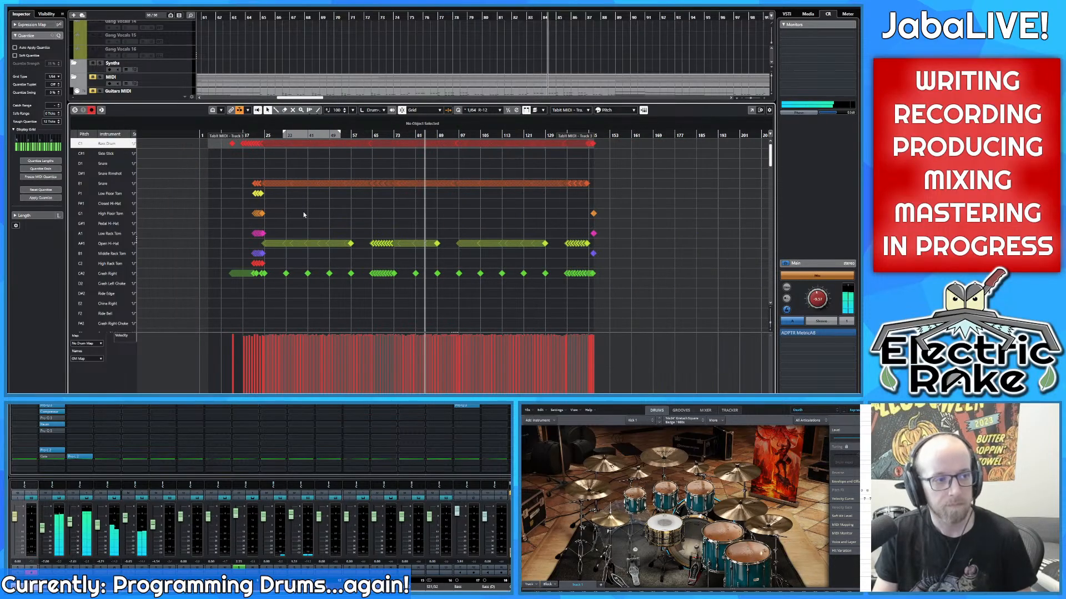
scroll(284, 198, "up", 6)
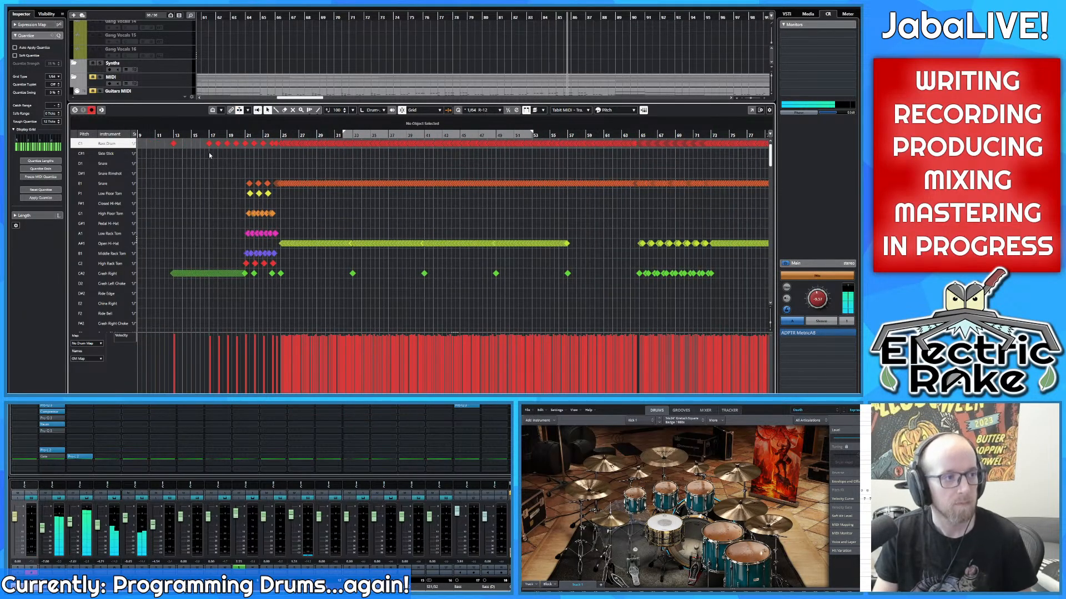
scroll(230, 149, "up", 2)
Step: Play back the tom fill from the middle of bar 23 towards the groove at bar 25
left_click_drag(233, 148, 314, 145)
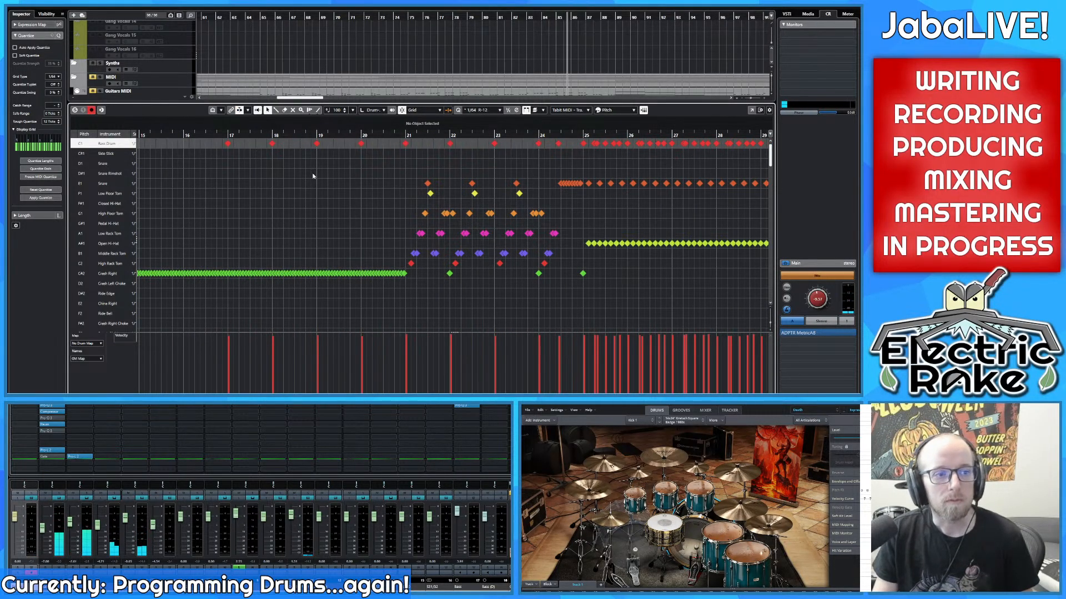
left_click_drag(274, 176, 471, 180)
scroll(519, 178, "down", 3)
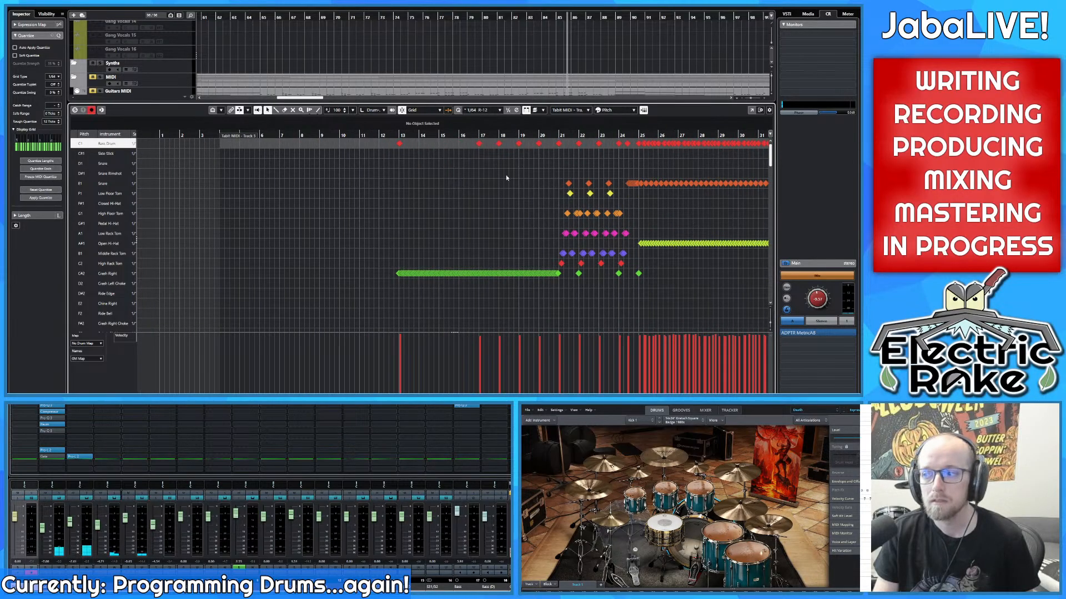
left_click_drag(576, 191, 426, 176)
scroll(411, 171, "up", 2)
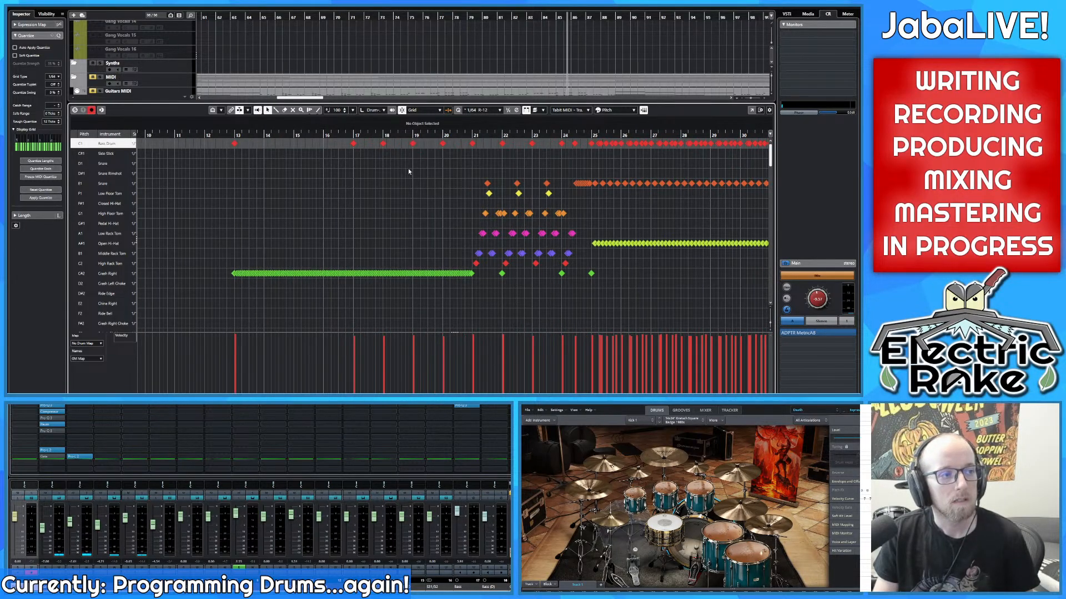
left_click_drag(244, 135, 323, 114)
left_click_drag(345, 155, 284, 154)
scroll(263, 154, "up", 1)
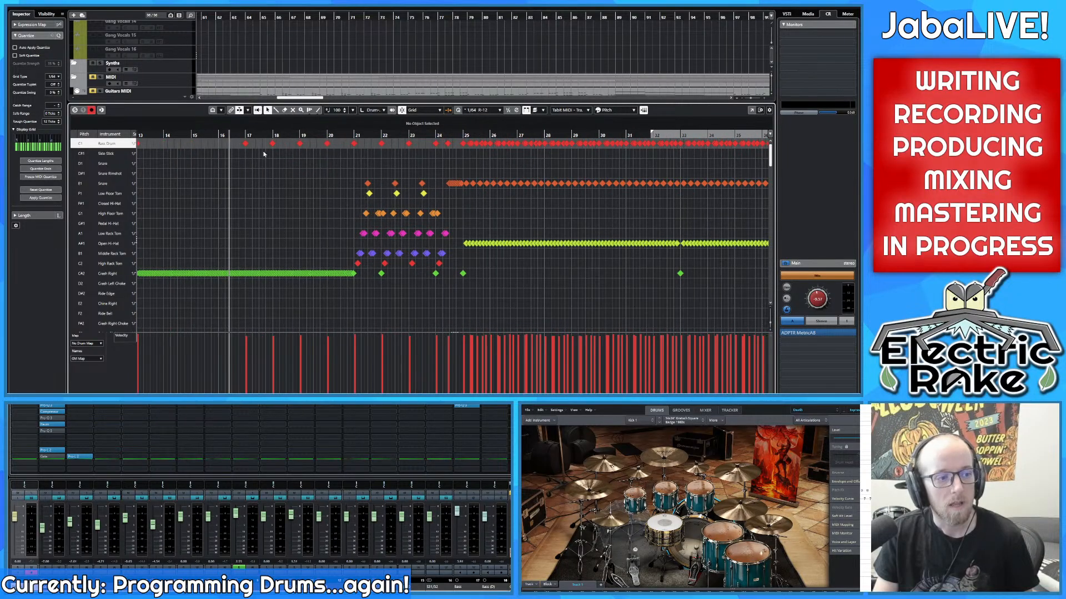
left_click_drag(450, 151, 381, 150)
scroll(378, 154, "up", 2)
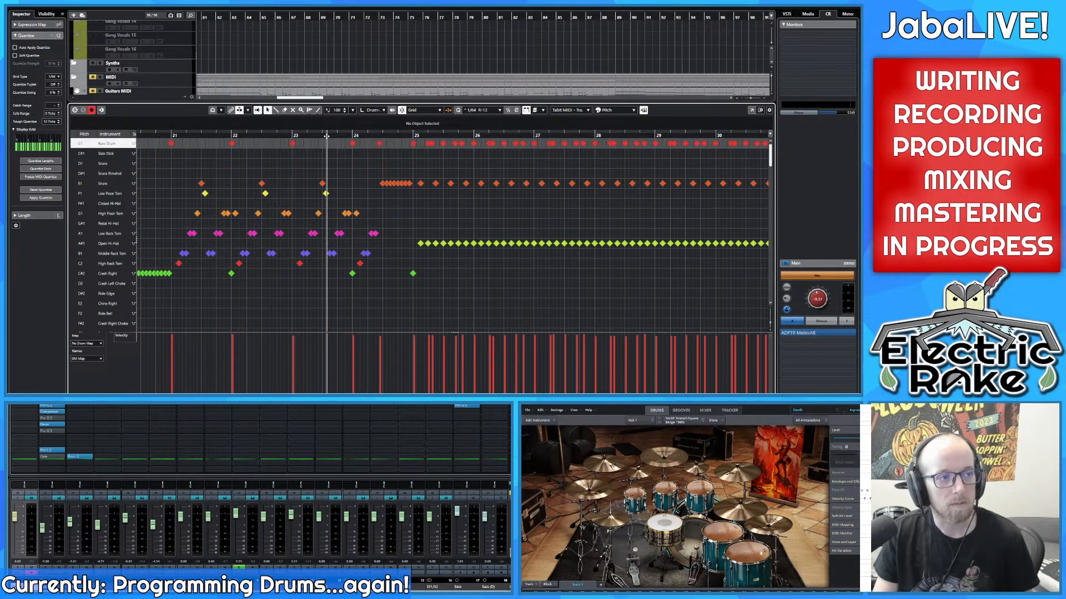
key("space")
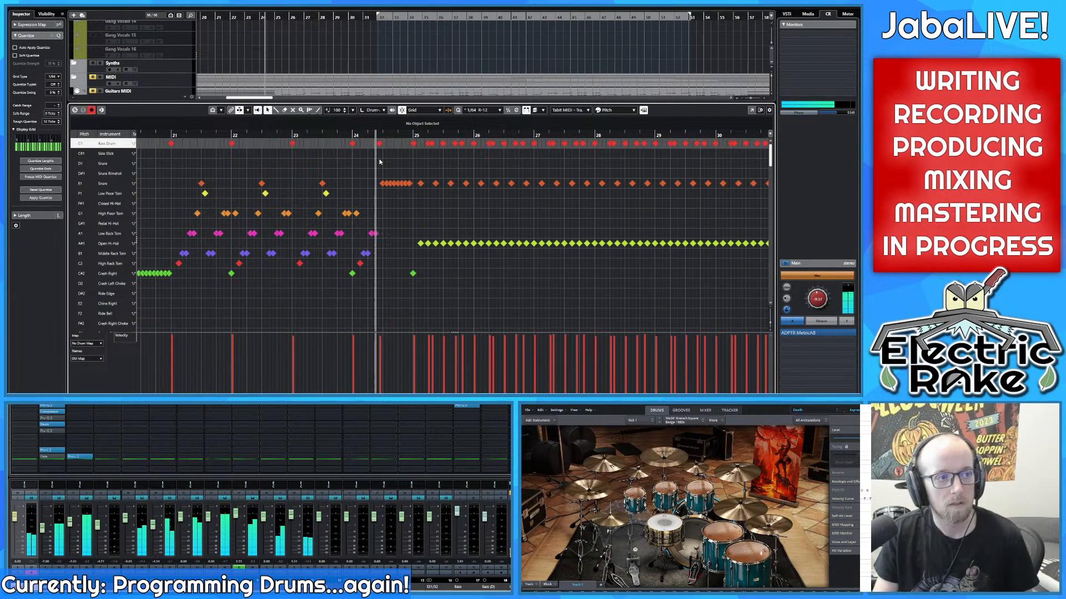
Step: Lower the velocities of the two closely spaced Bass Drum notes at 25.2, with the second note softer than the first
scroll(408, 162, "right", 2)
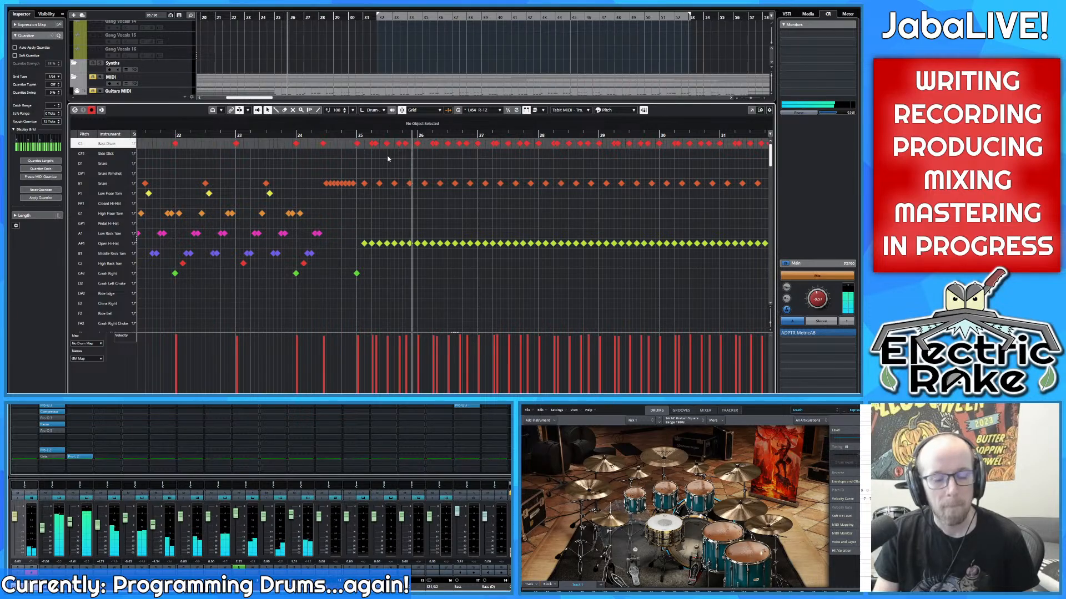
scroll(388, 156, "up", 3)
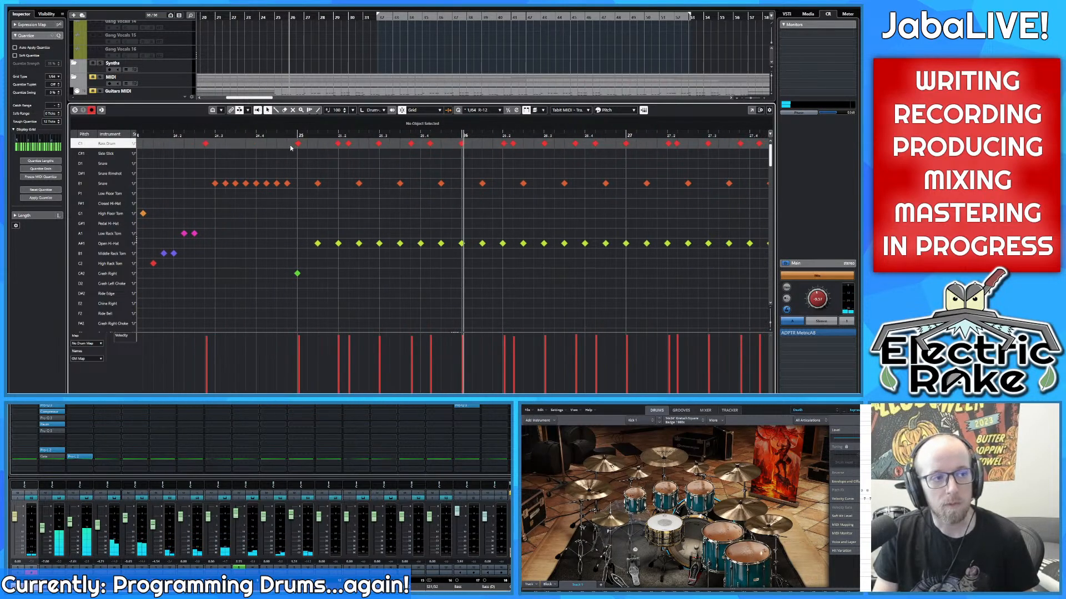
scroll(339, 152, "right", 1)
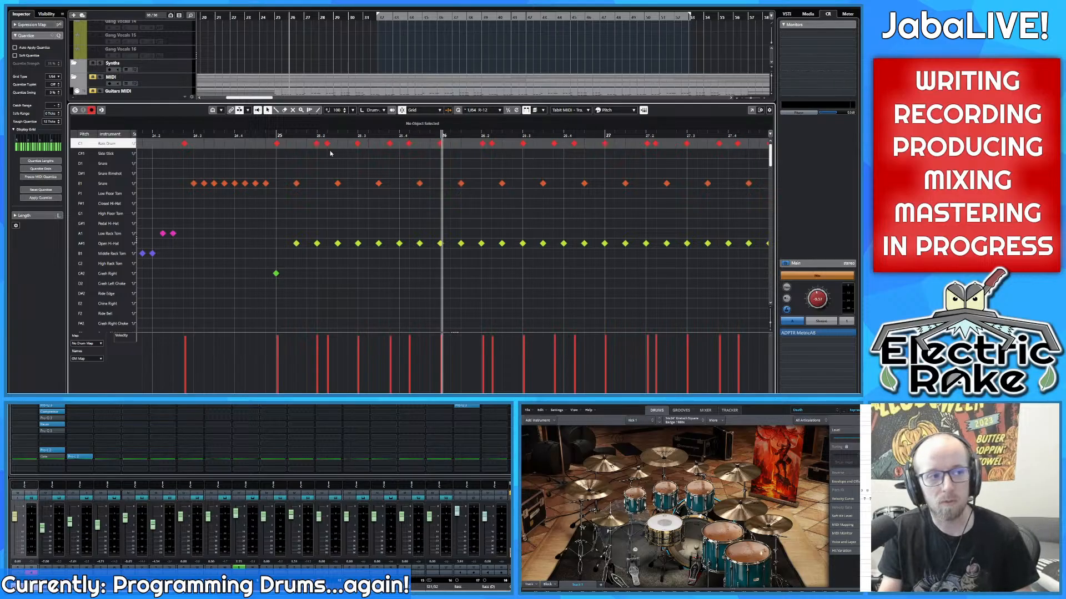
left_click_drag(313, 151, 331, 142)
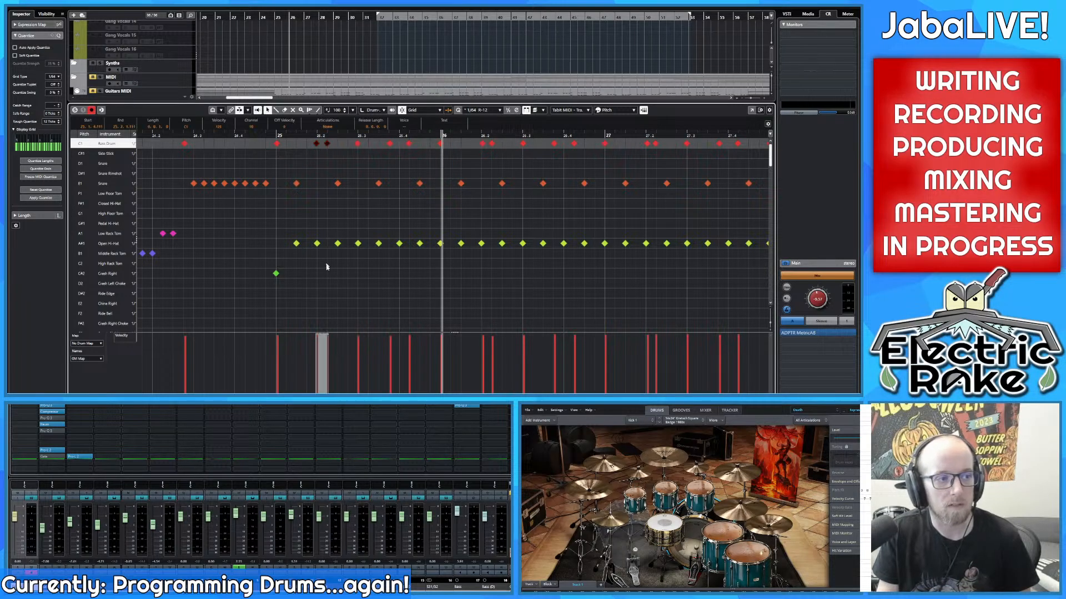
left_click_drag(321, 338, 333, 345)
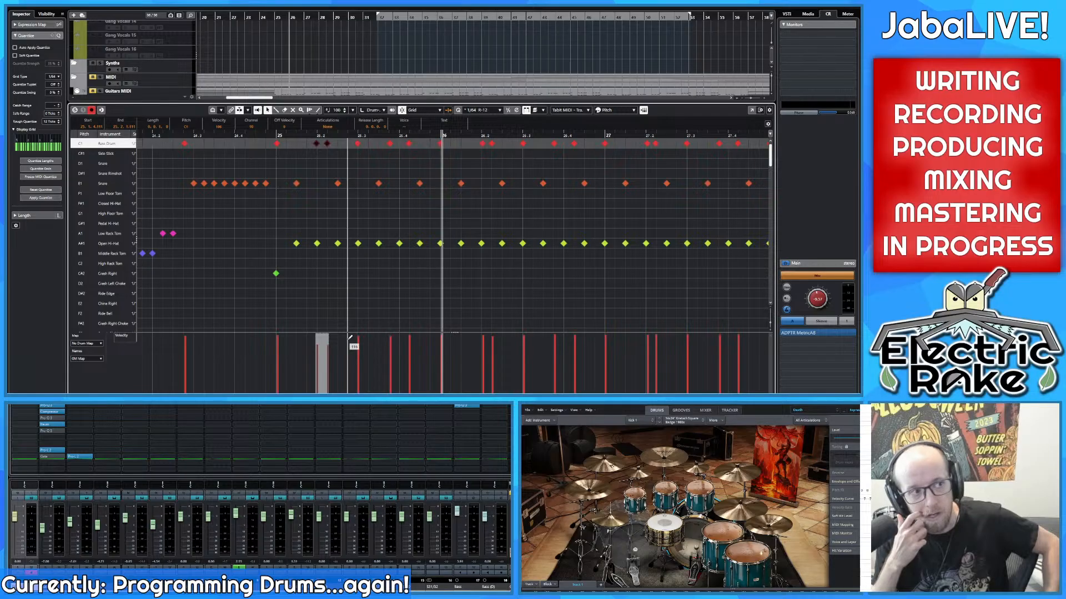
left_click(319, 161)
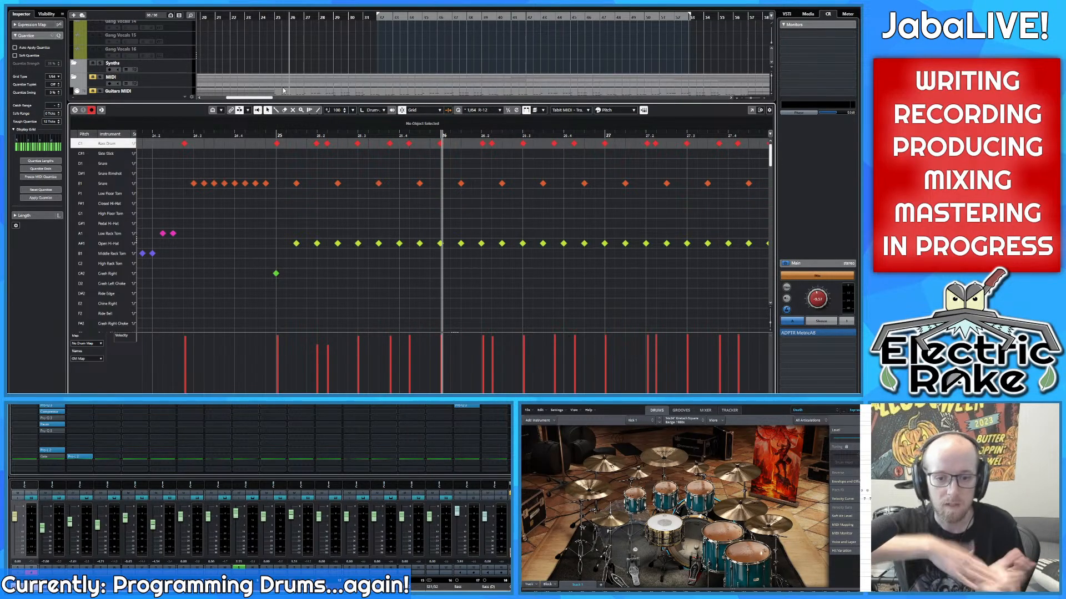
scroll(283, 91, "up", 1)
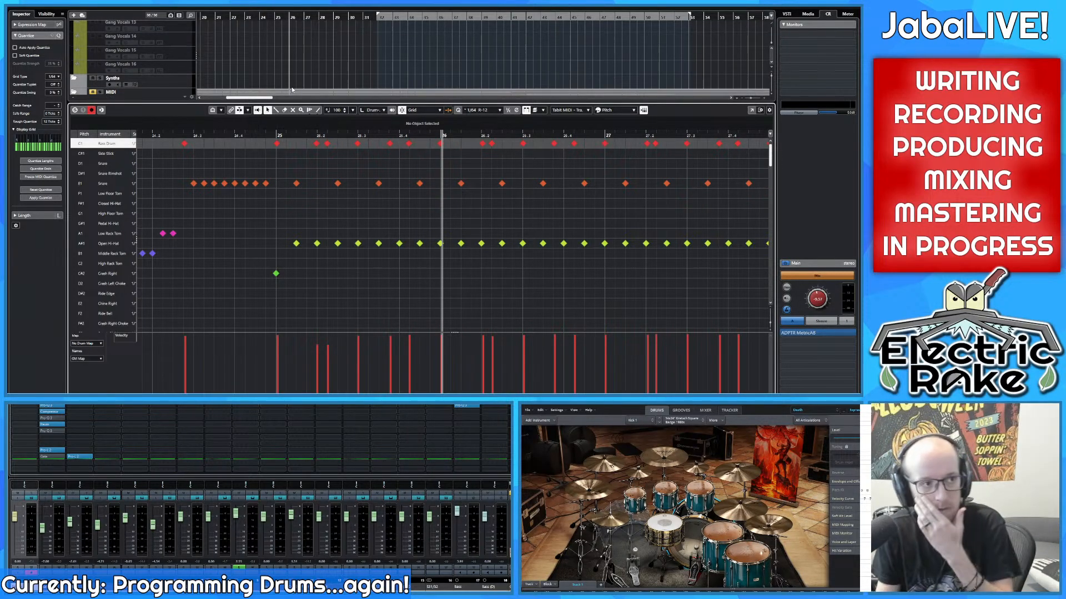
left_click_drag(320, 343, 331, 353)
Step: Lower the paired Bass Drum notes' velocities in bars 26, 27 and 28 in the same falling pattern as bar 25
scroll(337, 331, "down", 2)
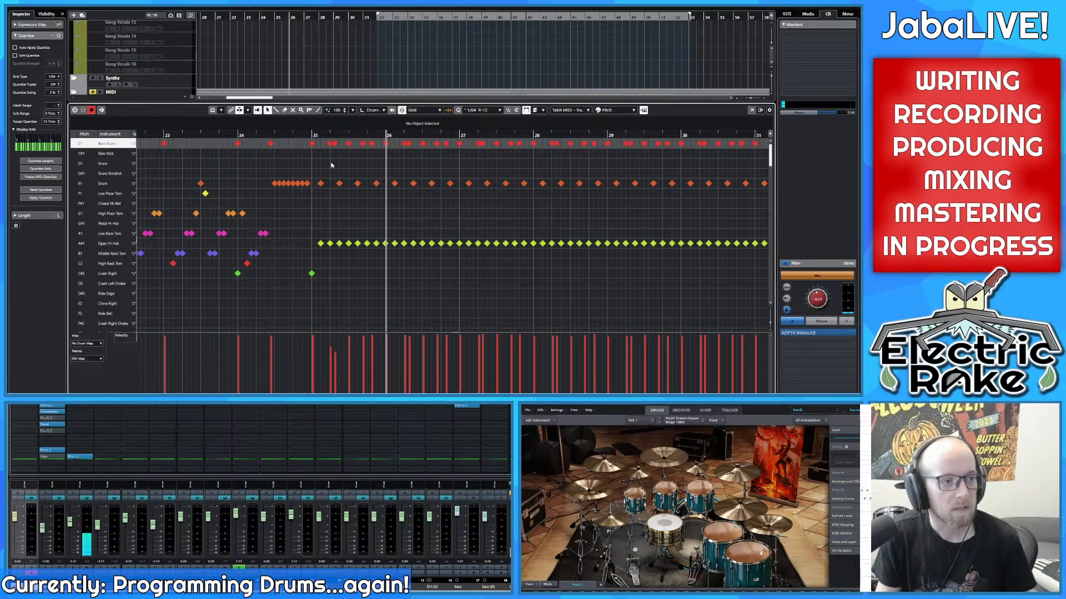
scroll(360, 228, "up", 1)
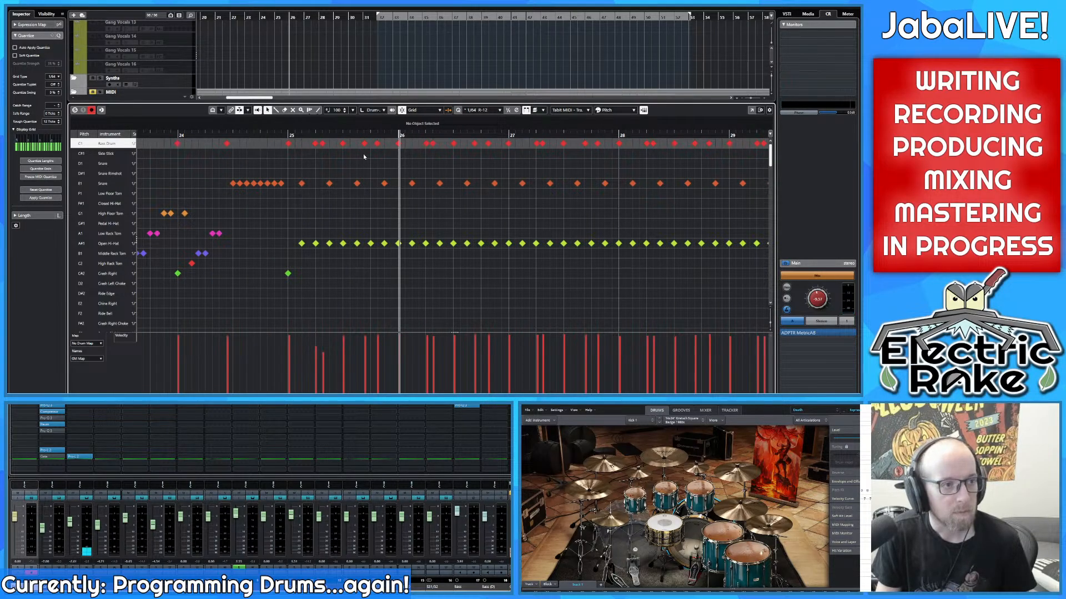
left_click_drag(426, 343, 433, 351)
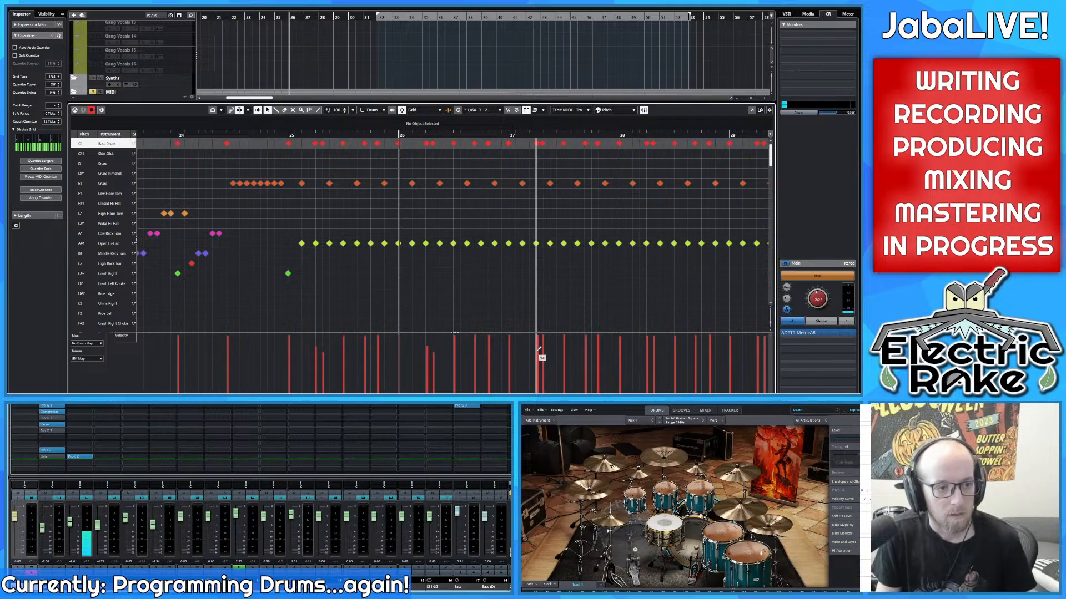
left_click_drag(536, 351, 544, 352)
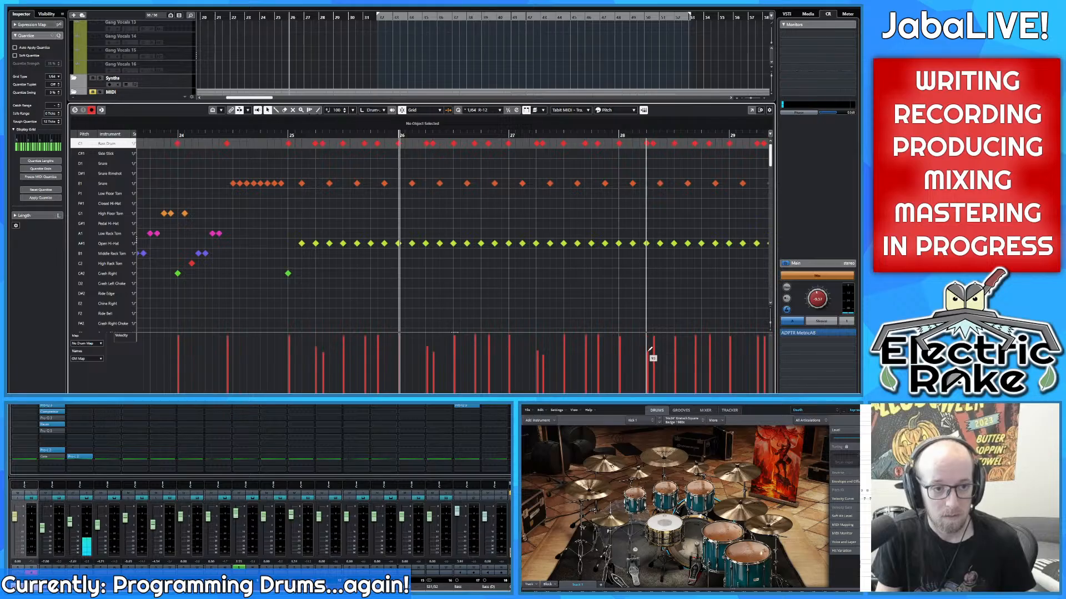
scroll(573, 346, "right", 3)
scroll(574, 347, "right", 1)
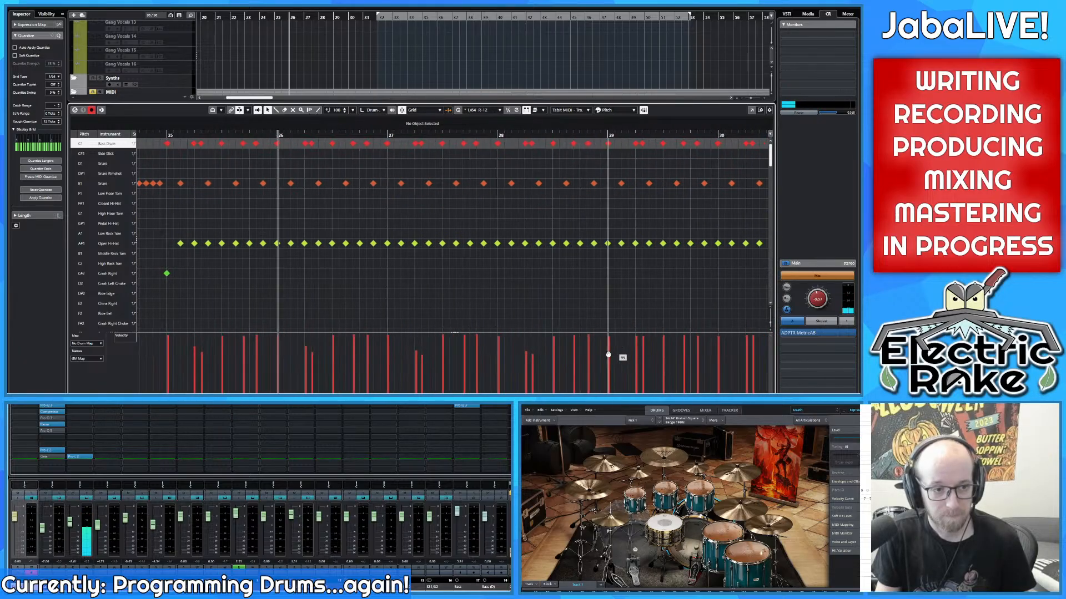
Step: Soften the double Bass Drum hits on beat 2 of bars 29, 30 and 31, with each second hit quieter
scroll(532, 339, "right", 3)
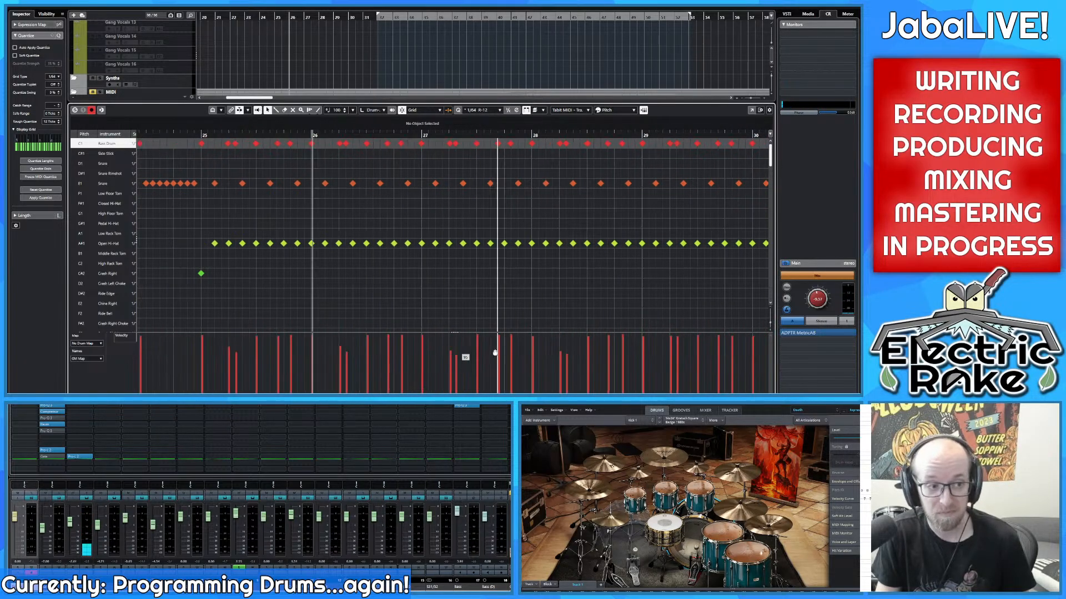
scroll(581, 351, "right", 5)
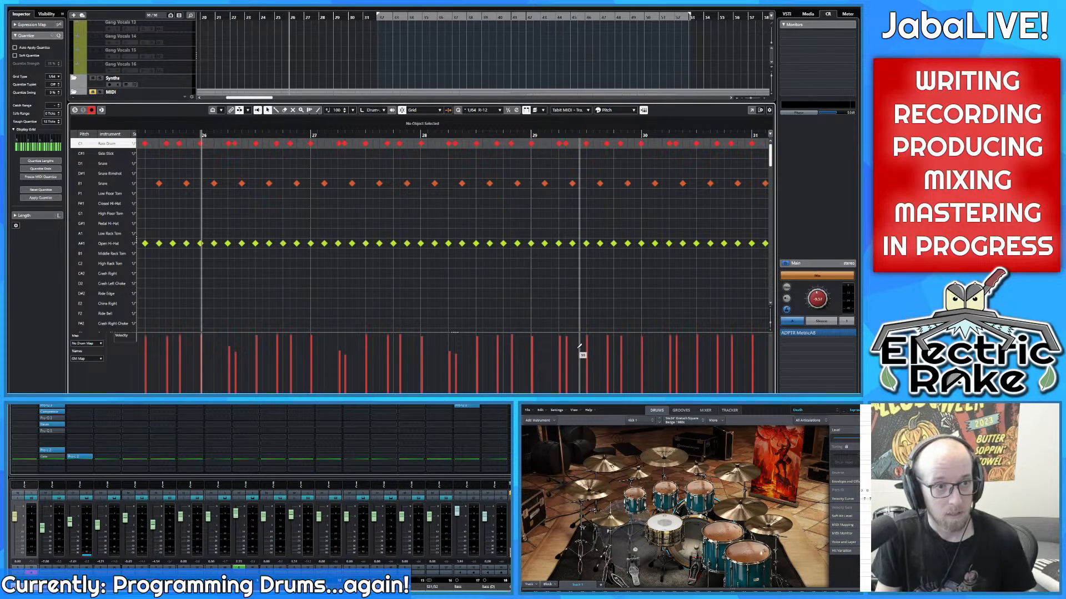
left_click_drag(563, 347, 567, 351)
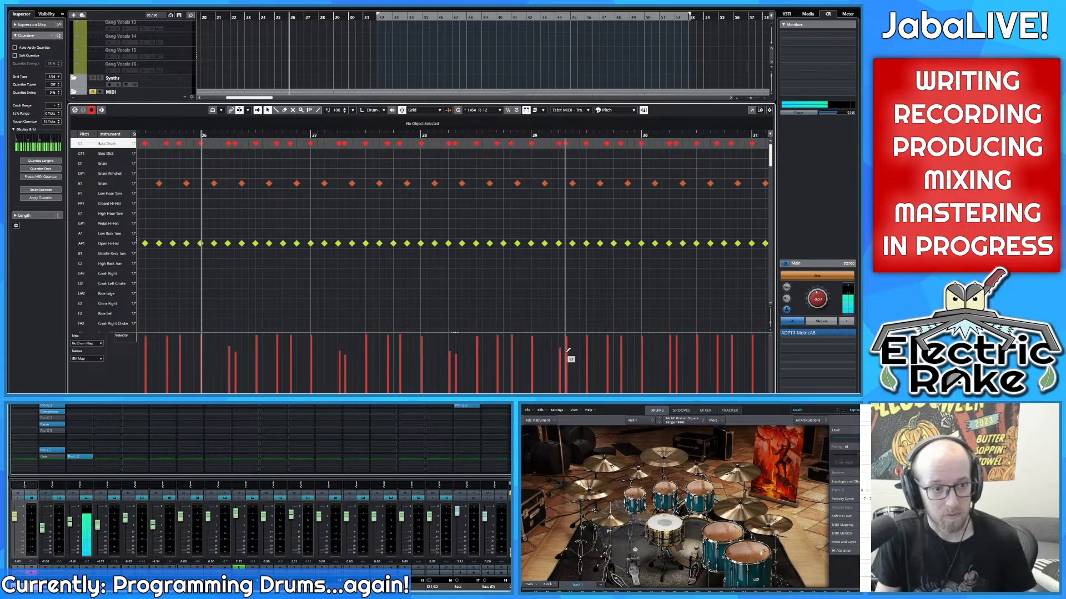
scroll(620, 350, "right", 2)
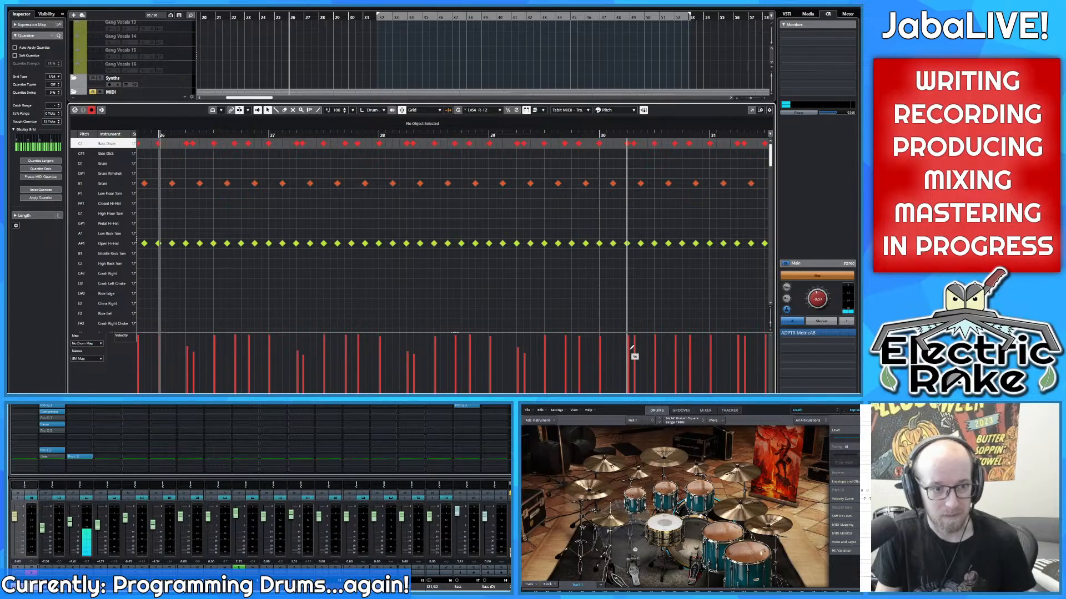
scroll(637, 353, "right", 3)
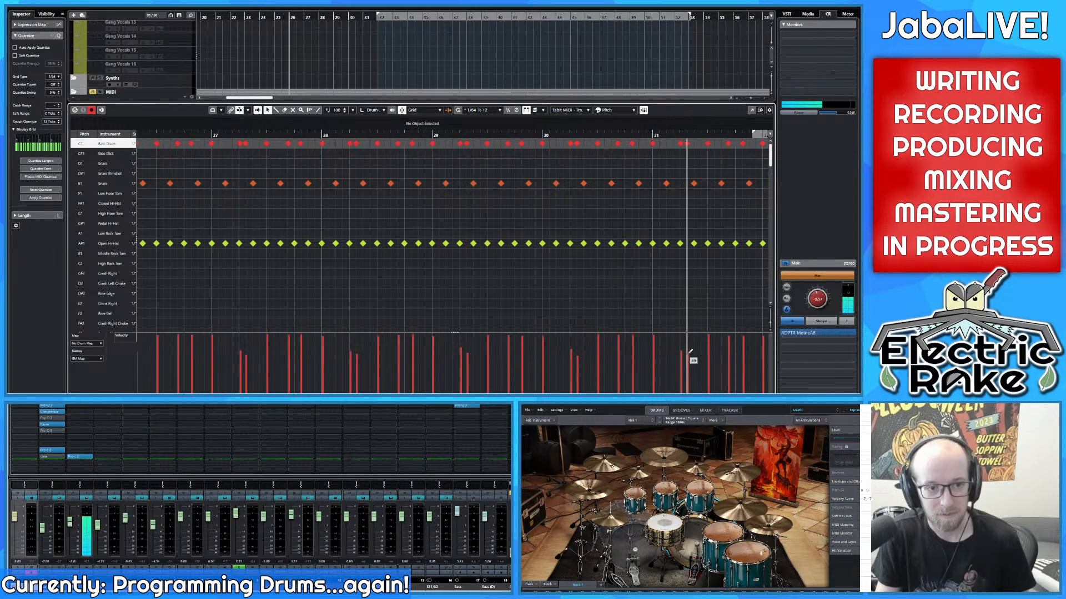
Step: Continue the falling velocities on the paired Bass Drum notes from bar 32 through bar 37
scroll(690, 350, "right", 8)
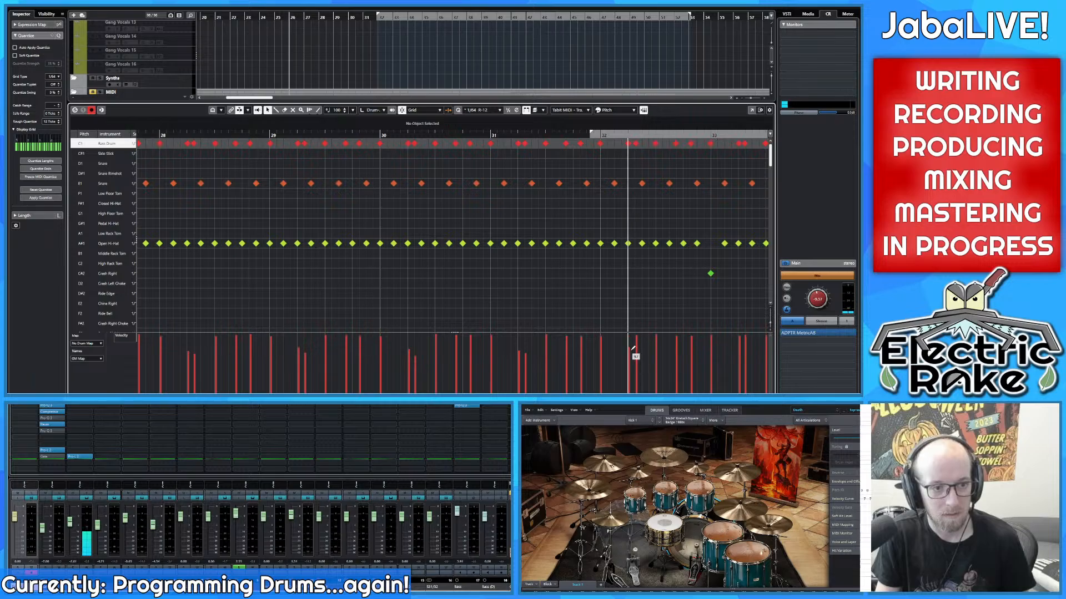
scroll(627, 357, "right", 5)
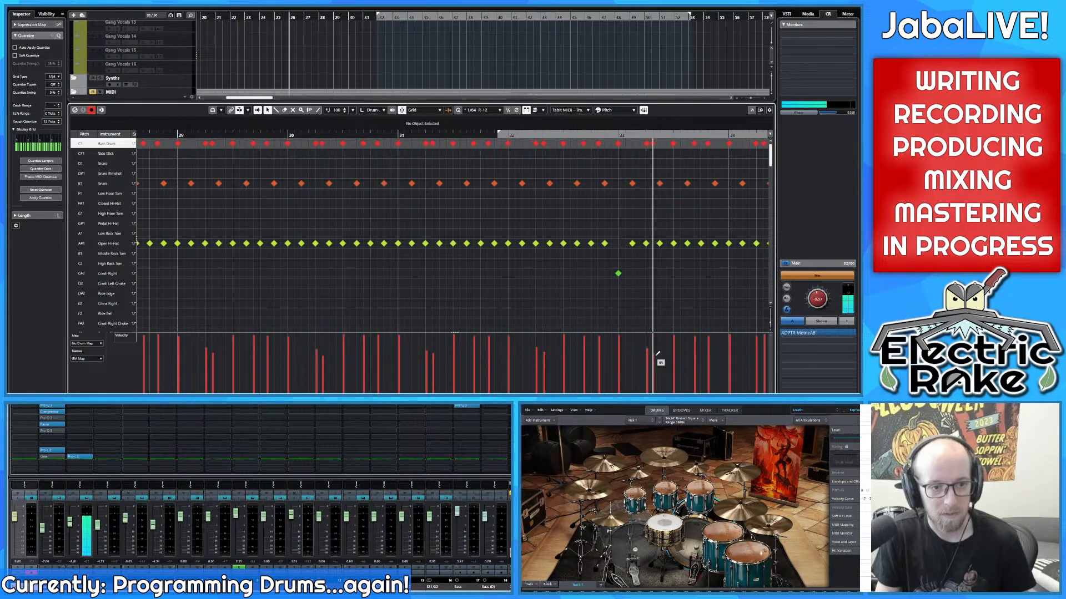
scroll(657, 353, "right", 6)
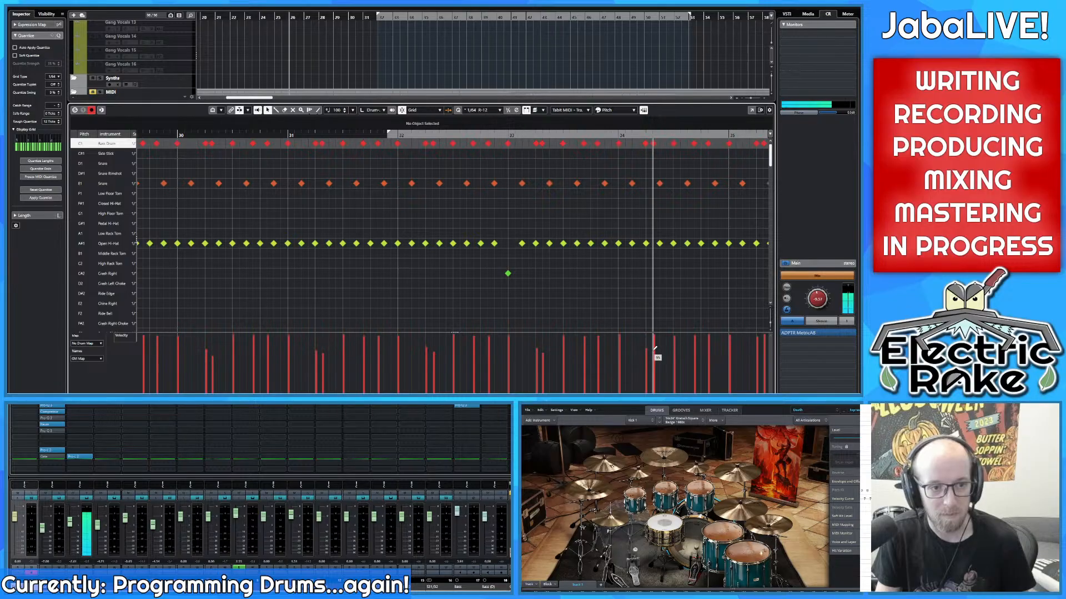
scroll(584, 350, "right", 6)
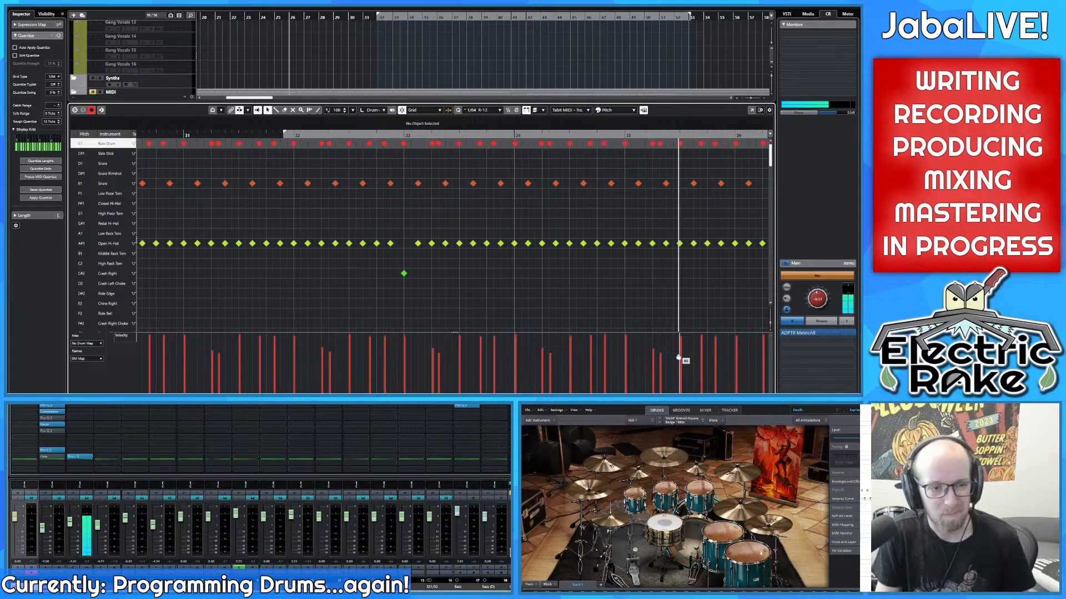
scroll(620, 347, "right", 6)
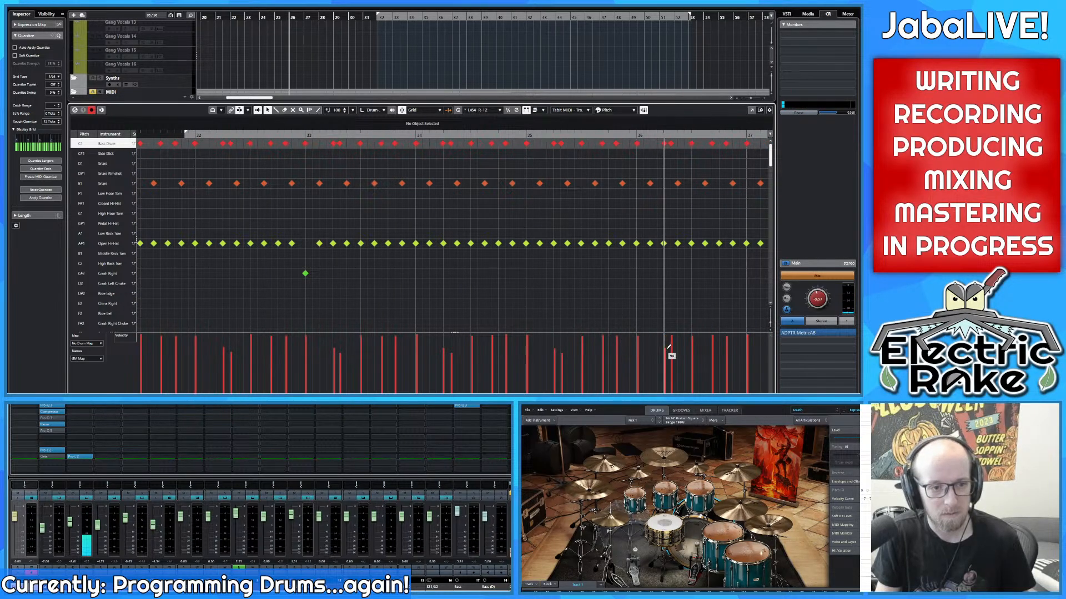
scroll(674, 351, "right", 6)
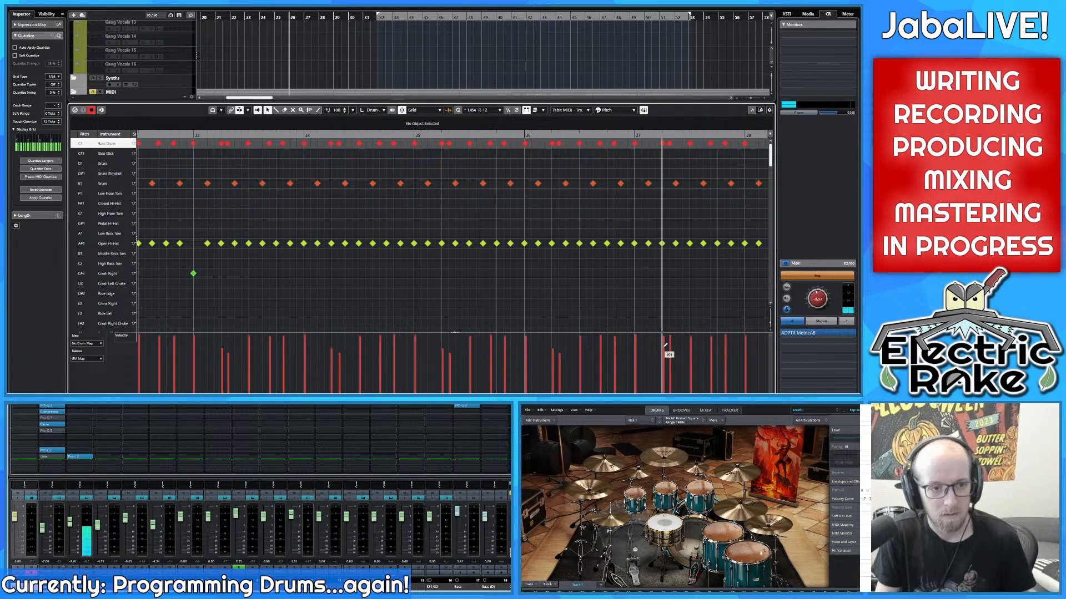
scroll(674, 350, "right", 8)
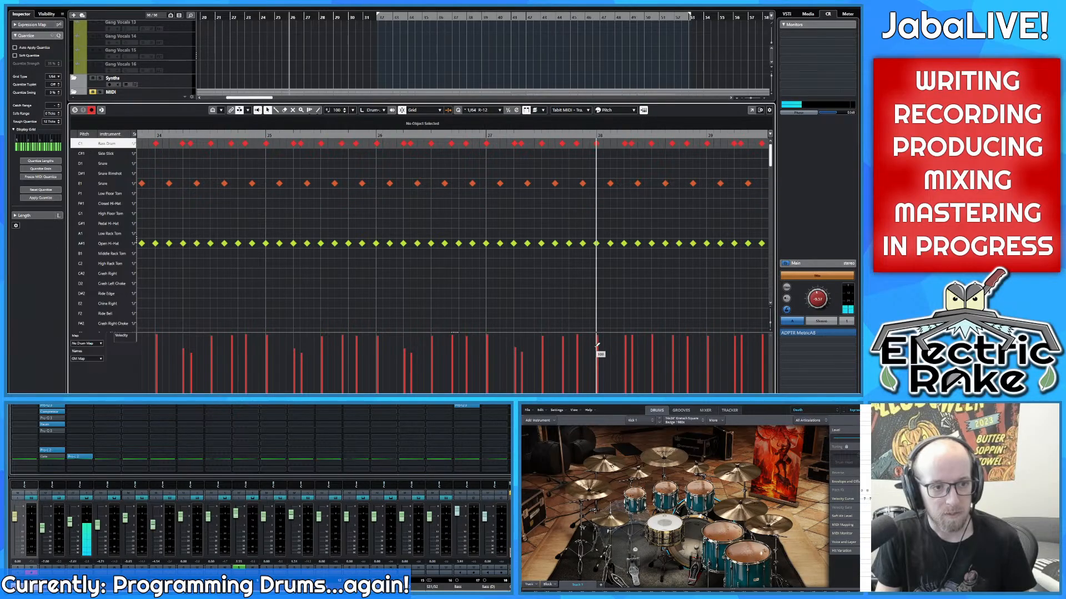
Step: Reduce the velocities of the double Bass Drum hits on beat 2 from bar 38 through bar 47
scroll(634, 350, "right", 7)
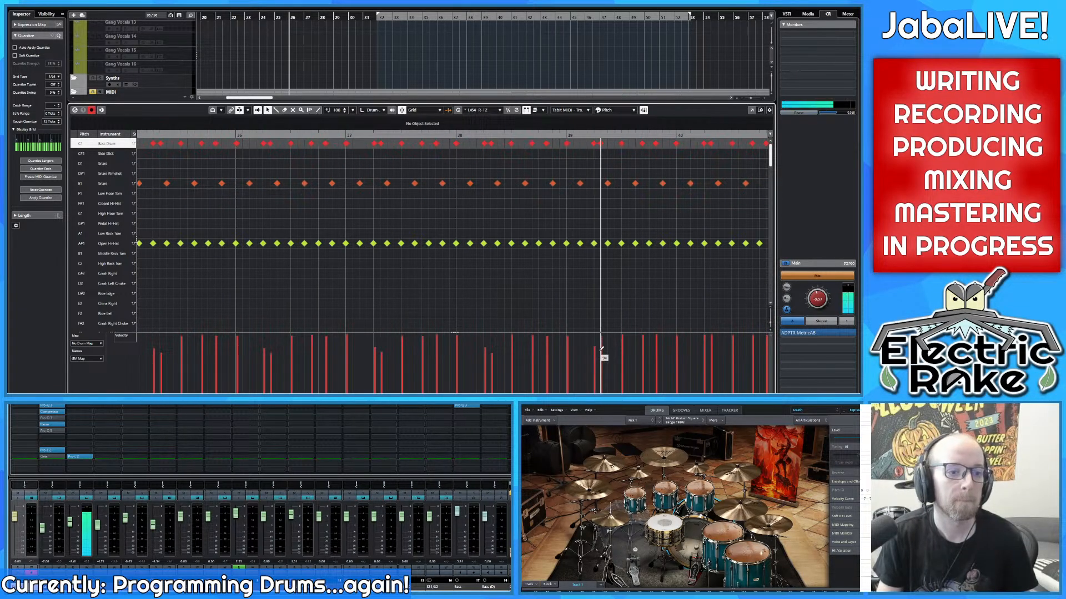
scroll(604, 358, "right", 7)
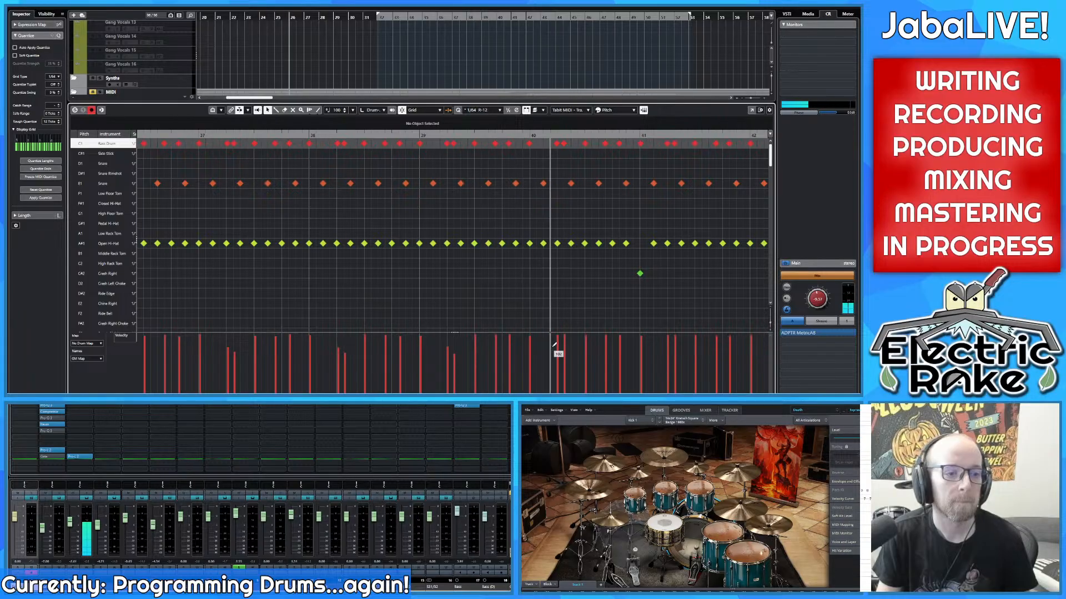
scroll(611, 357, "right", 9)
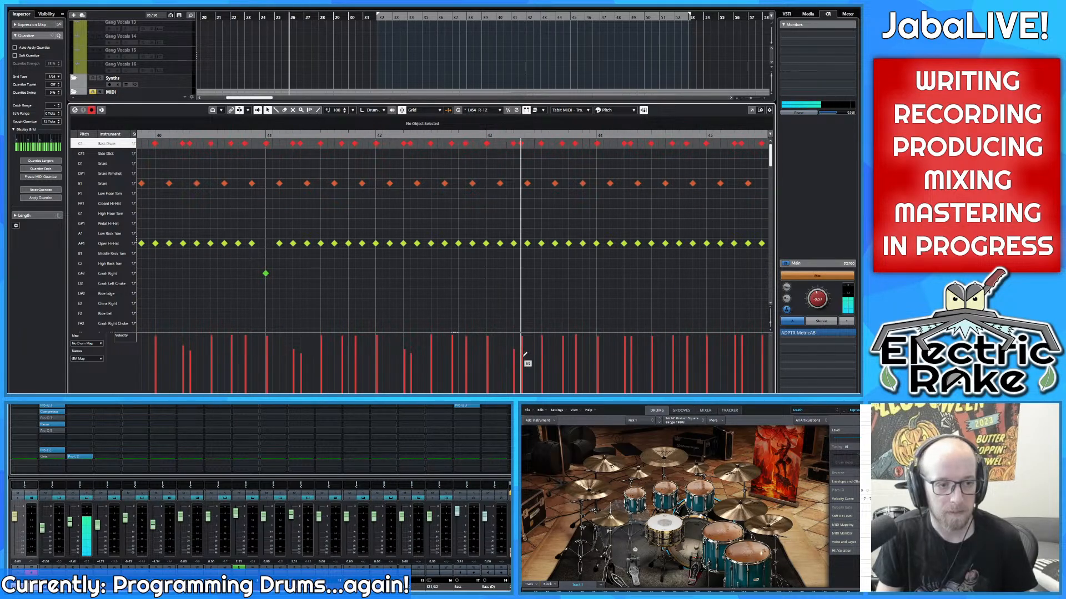
scroll(568, 355, "right", 5)
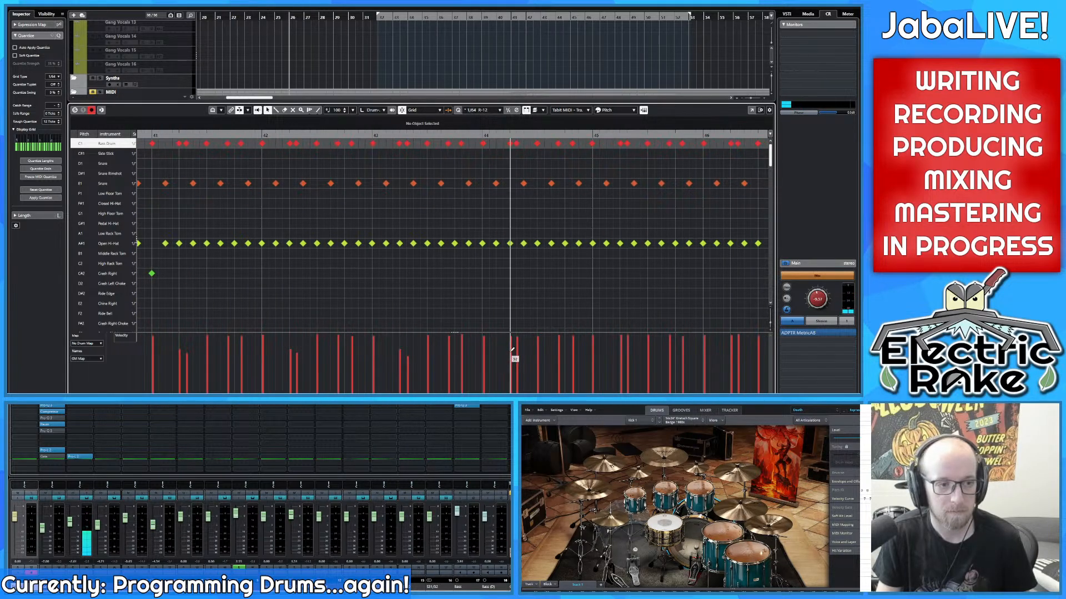
scroll(417, 354, "right", 6)
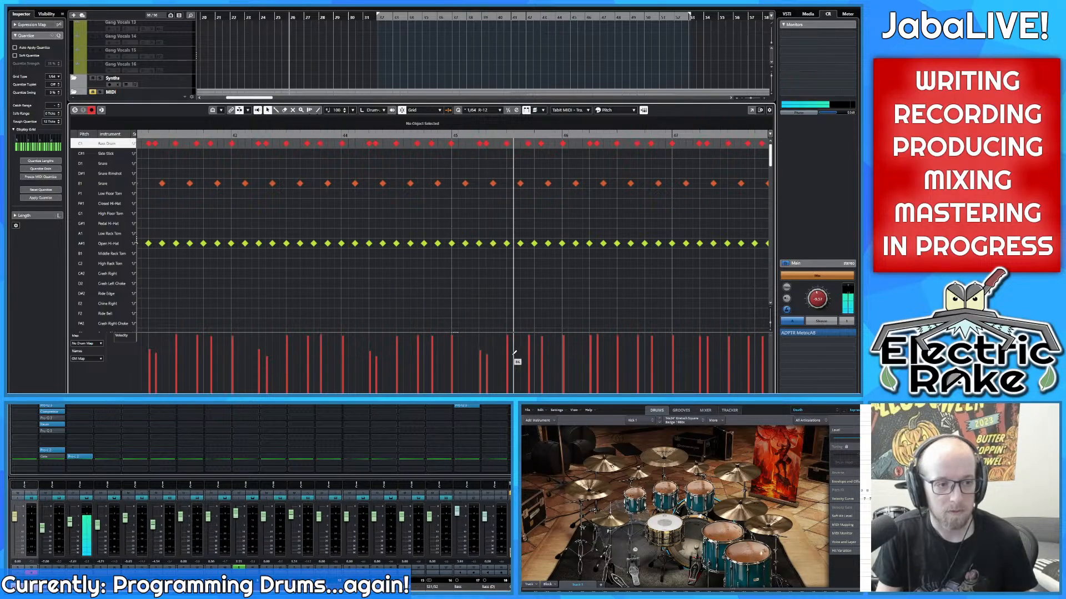
scroll(546, 356, "right", 3)
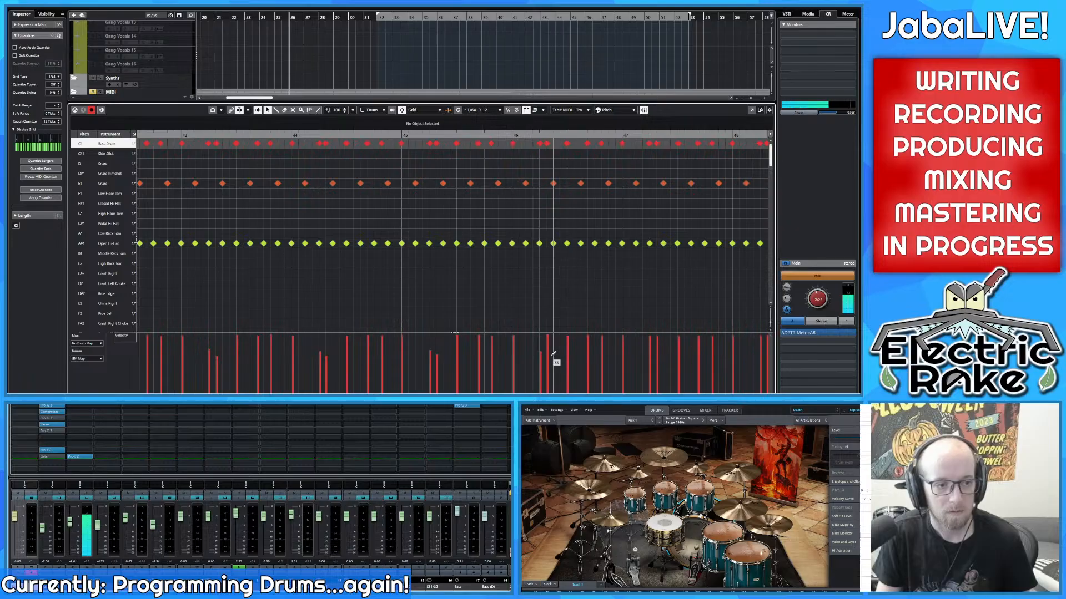
scroll(552, 354, "right", 6)
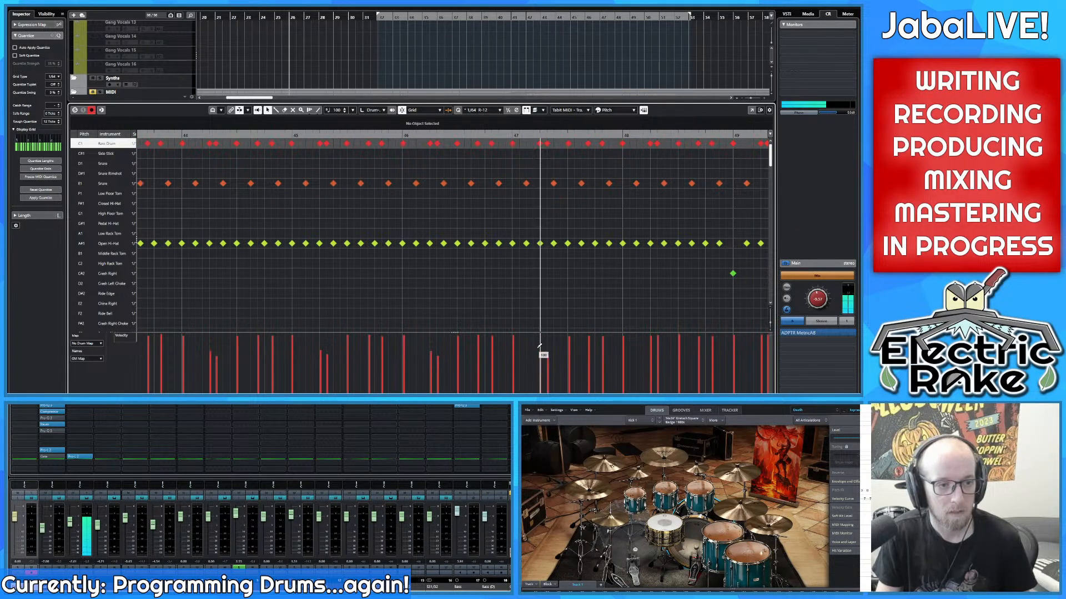
Step: Soften the double Bass Drum hits on beat 2 from bar 48 through bar 64, with each second hit quieter
scroll(539, 346, "down", 8)
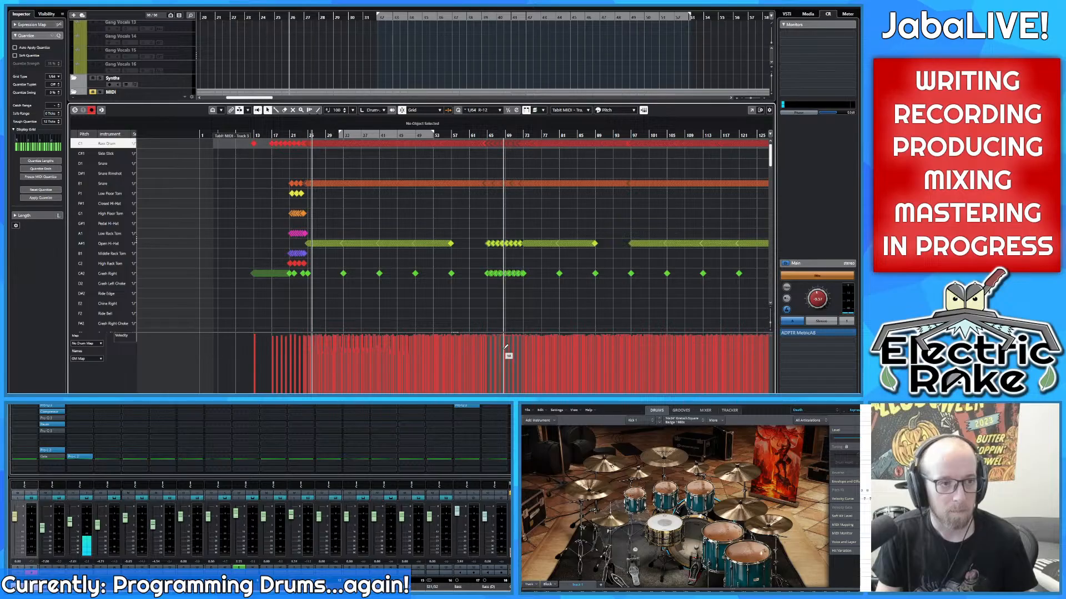
scroll(506, 345, "up", 2)
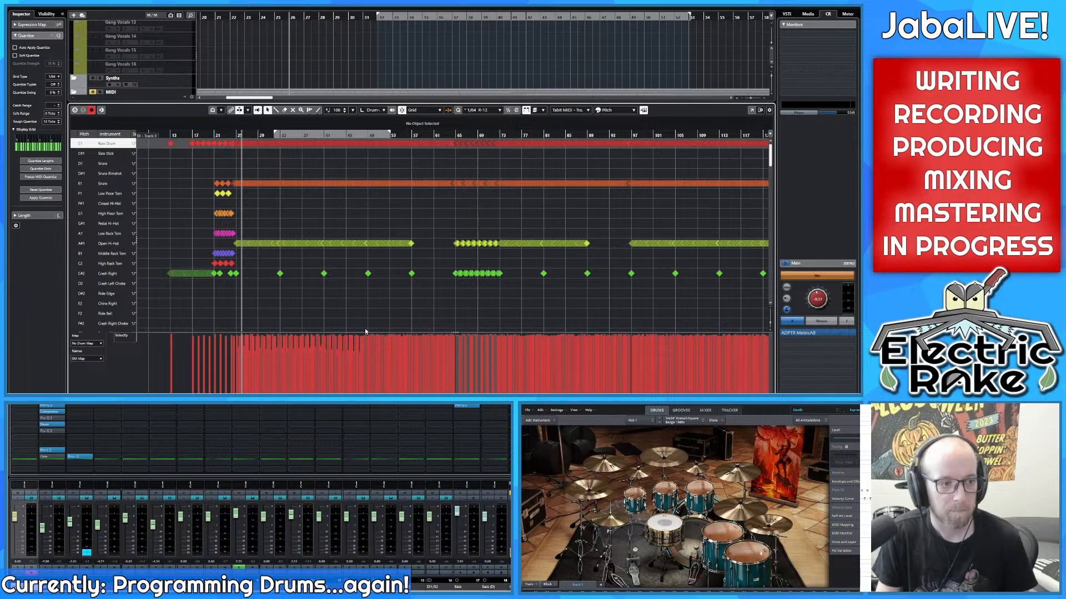
scroll(366, 332, "up", 5)
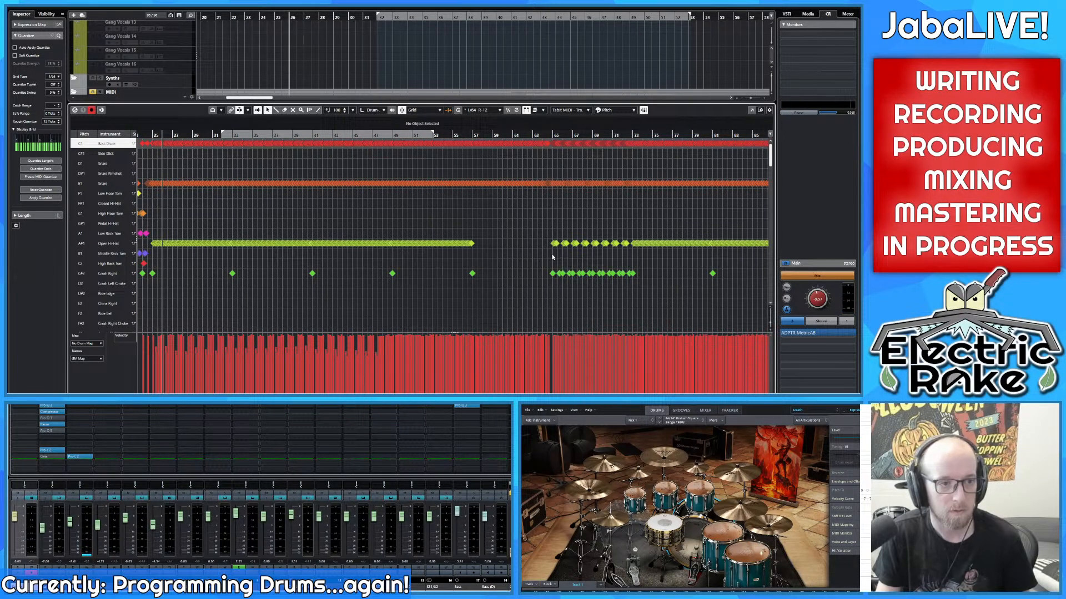
scroll(391, 353, "up", 10)
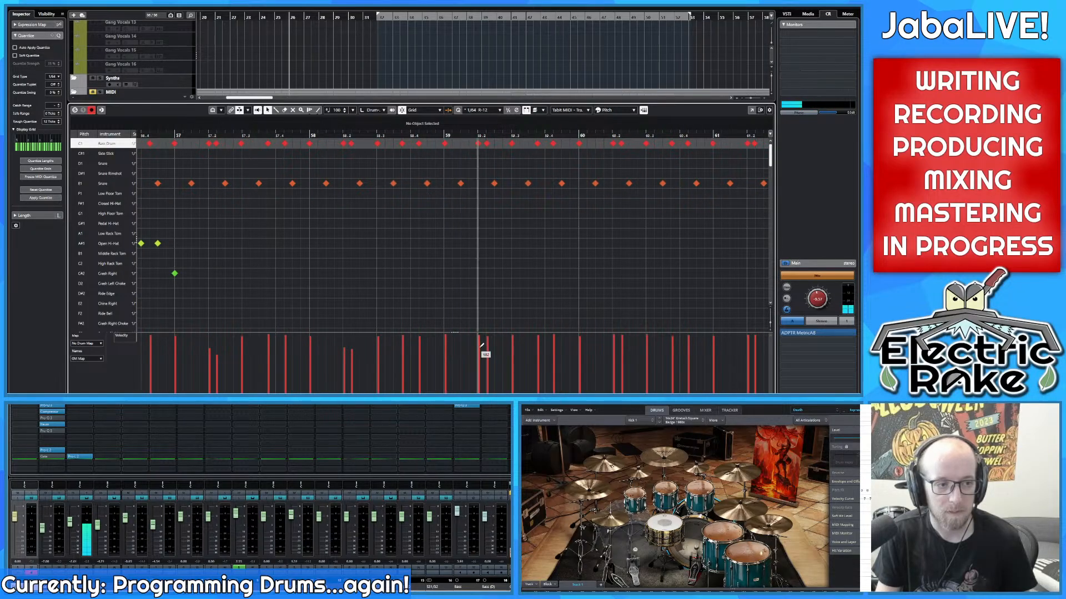
left_click_drag(481, 348, 490, 352)
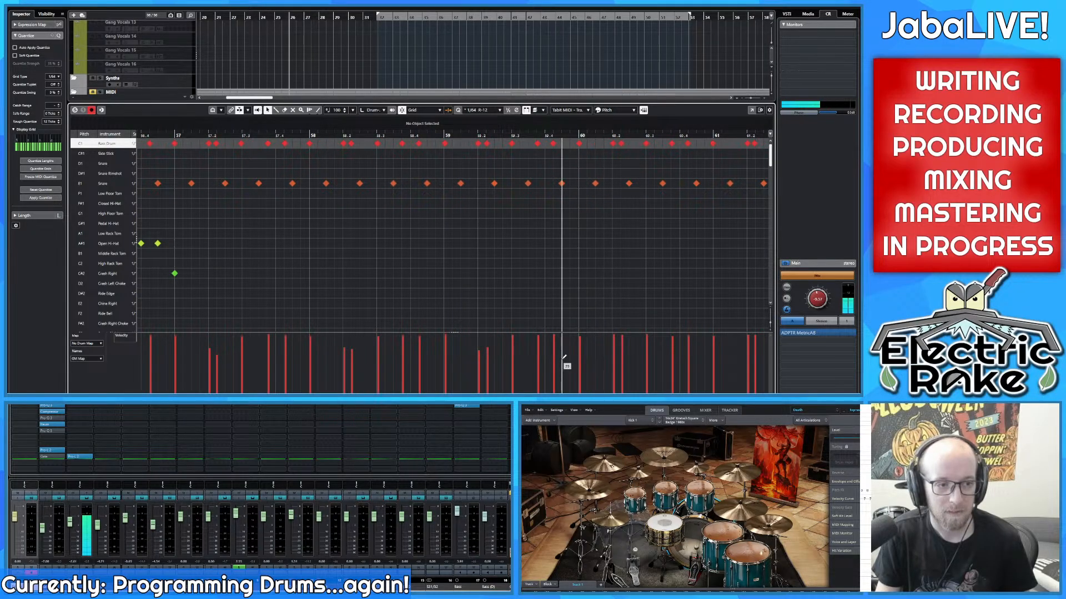
left_click_drag(544, 348, 555, 354)
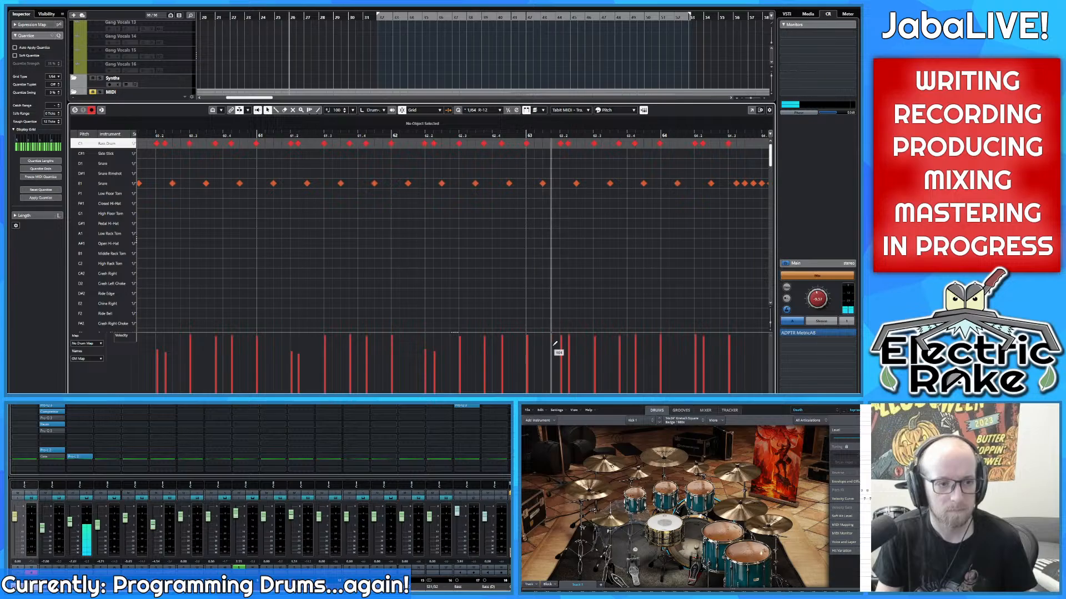
left_click_drag(555, 344, 566, 352)
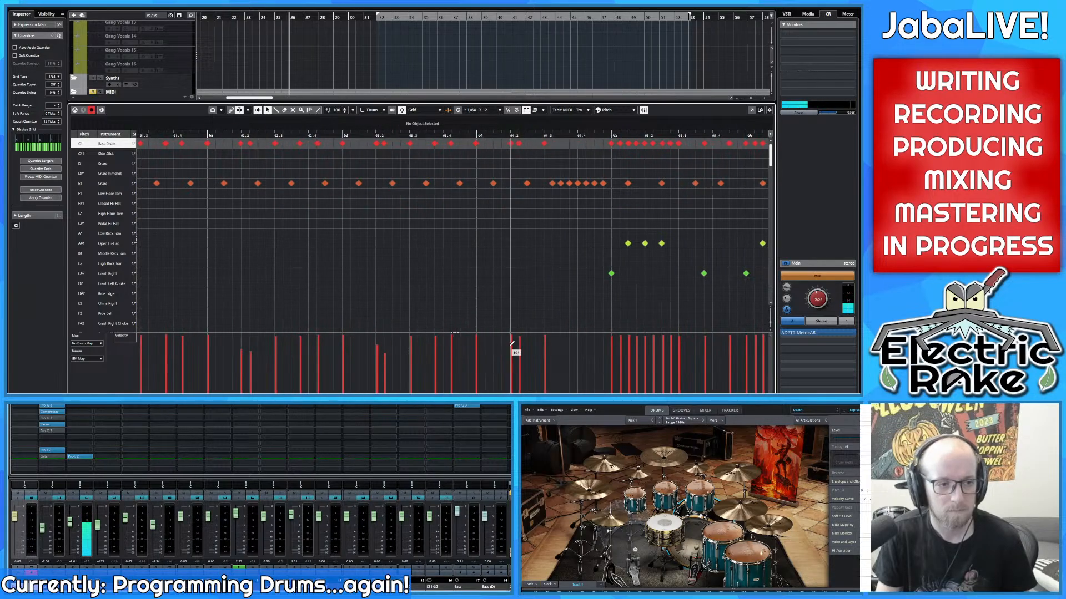
Step: Play the drum part back from bar 25 to check how the softened Bass Drum doubles sound
scroll(507, 345, "down", 8)
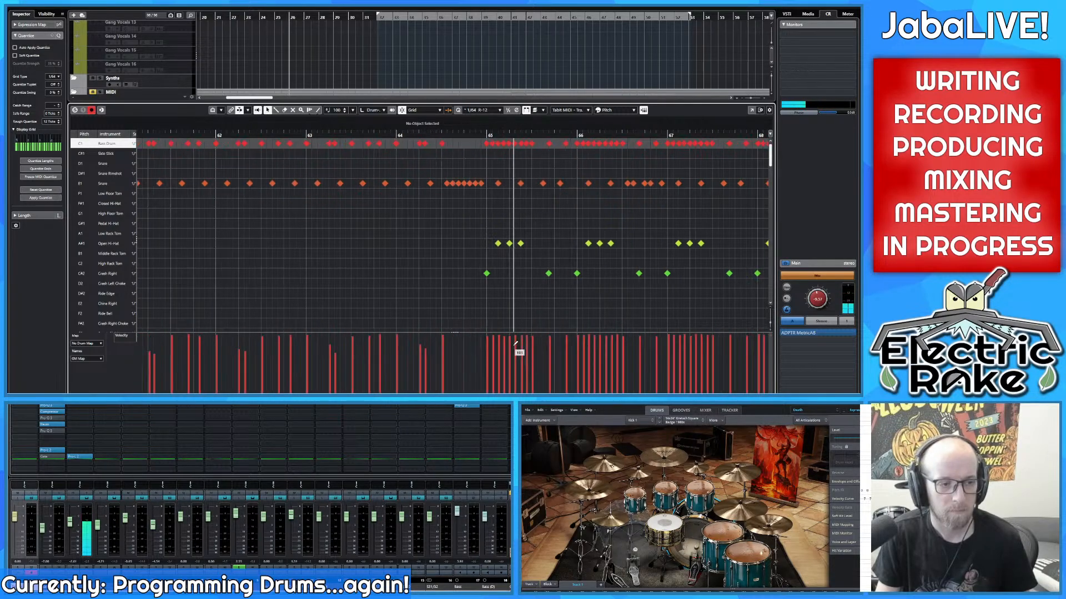
scroll(627, 345, "left", 4)
scroll(455, 338, "down", 6)
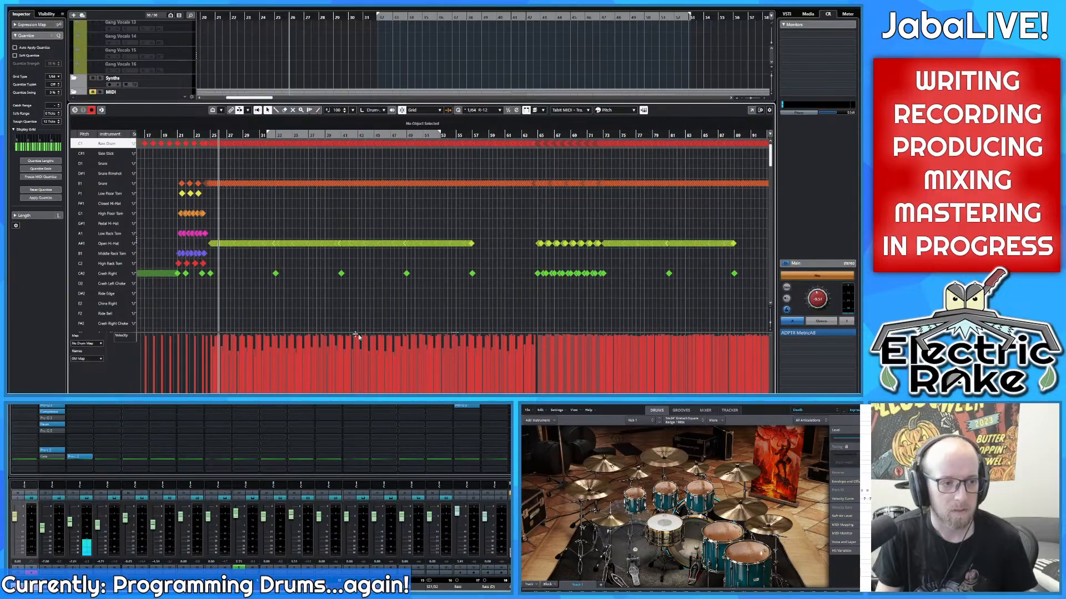
scroll(311, 337, "left", 2)
scroll(262, 339, "up", 5)
scroll(379, 181, "up", 3)
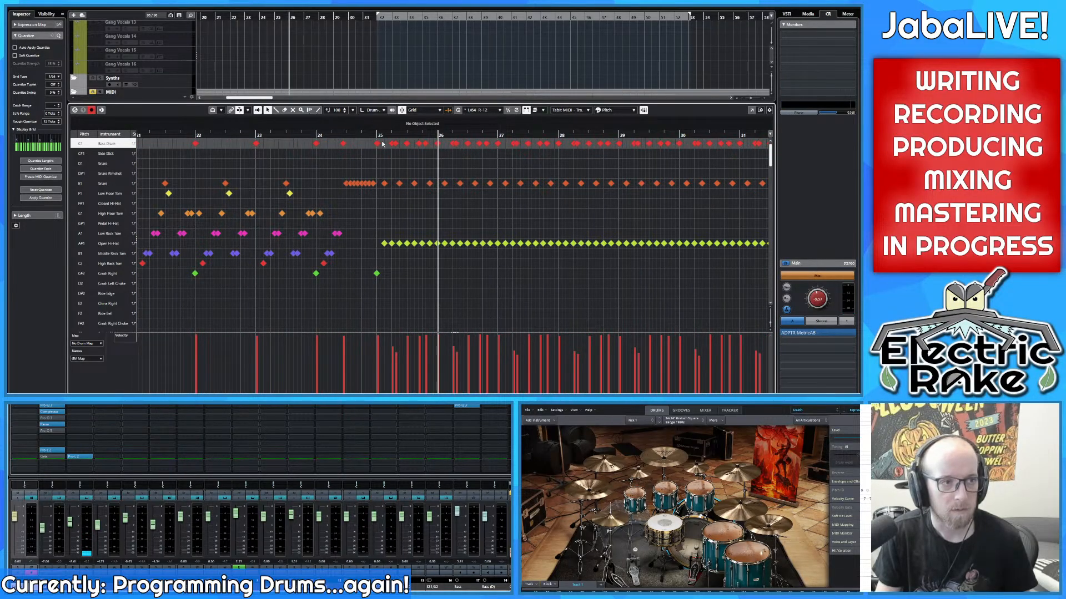
key("space")
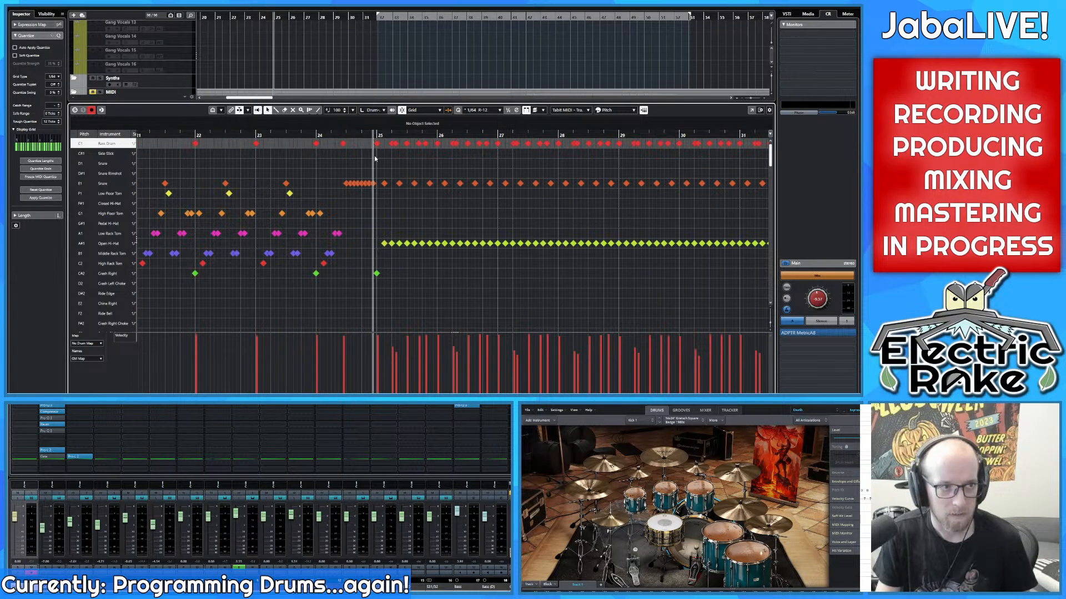
key("space")
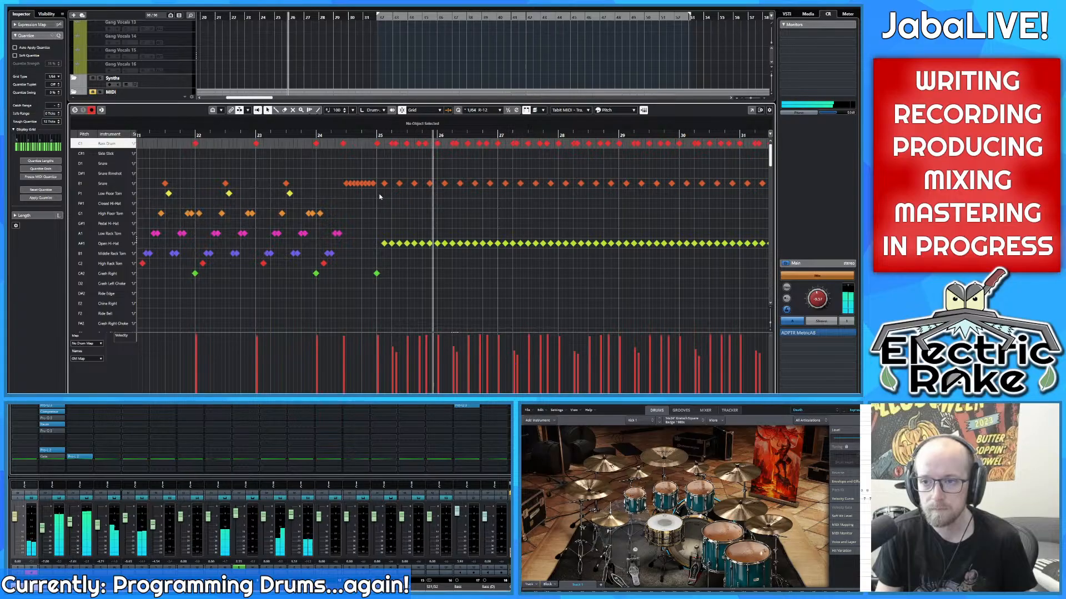
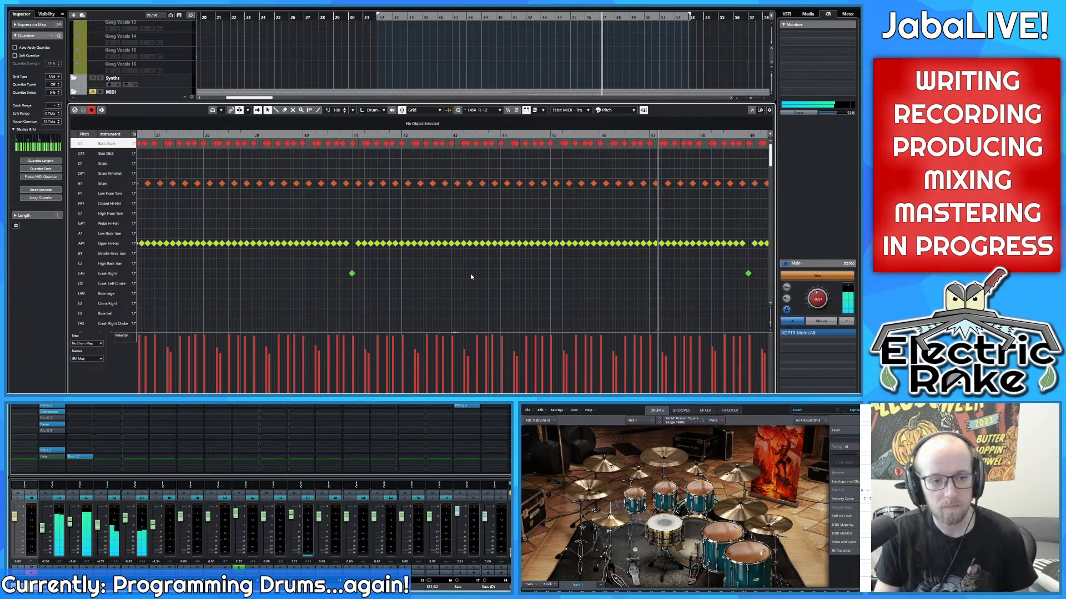
scroll(503, 254, "right", 1)
scroll(506, 254, "down", 4)
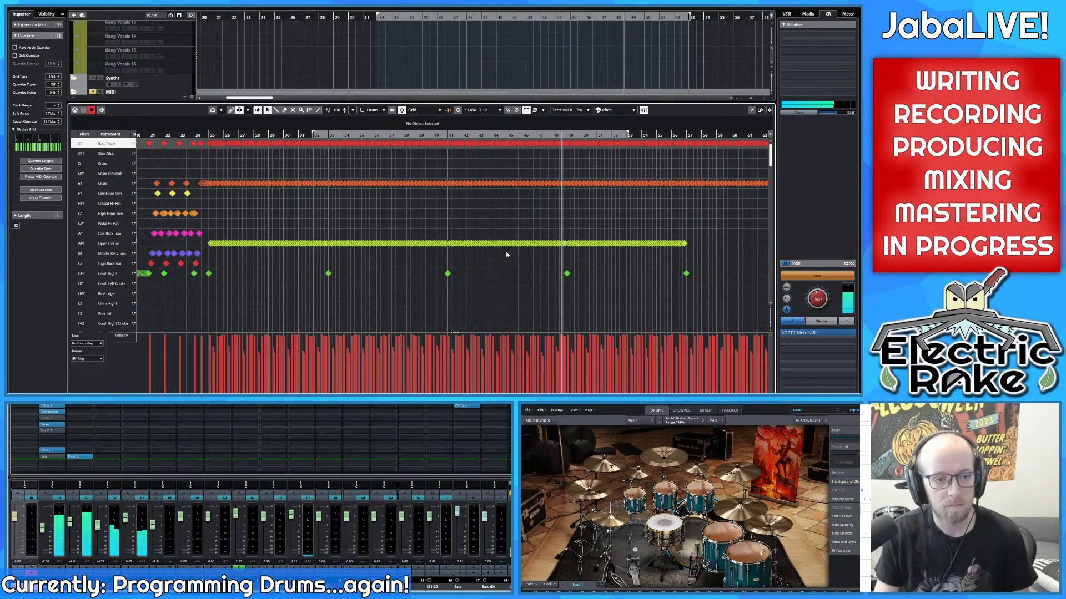
scroll(505, 254, "right", 1)
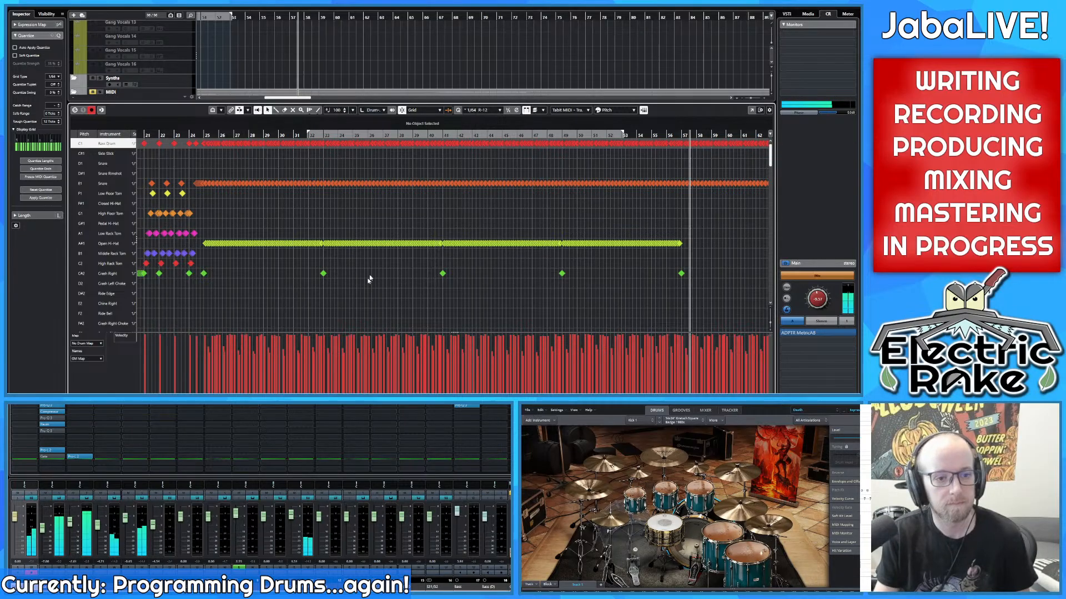
key("g")
key("g")
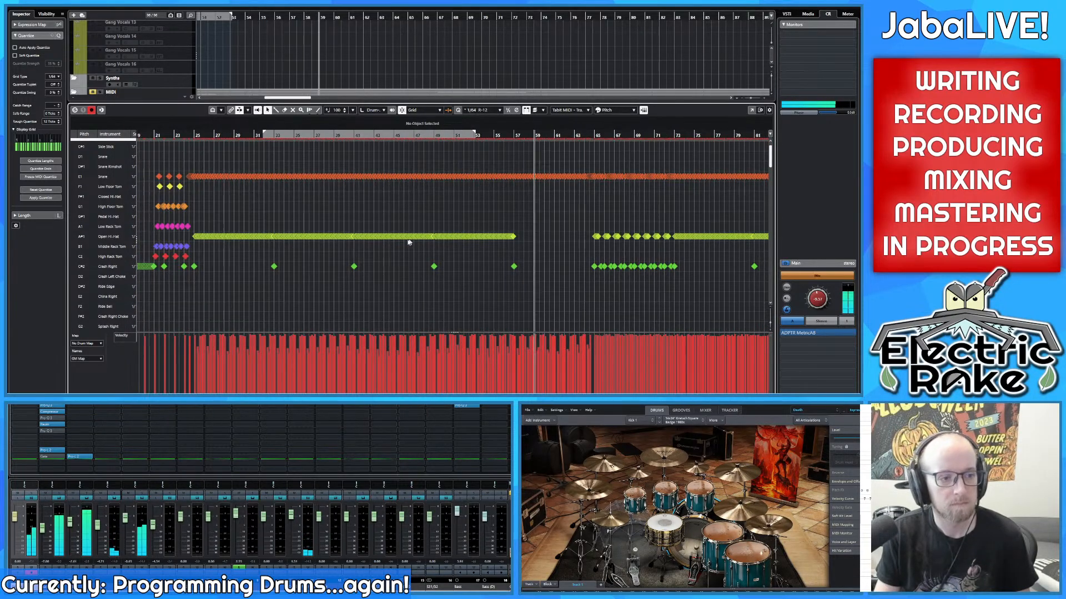
scroll(507, 218, "up", 1)
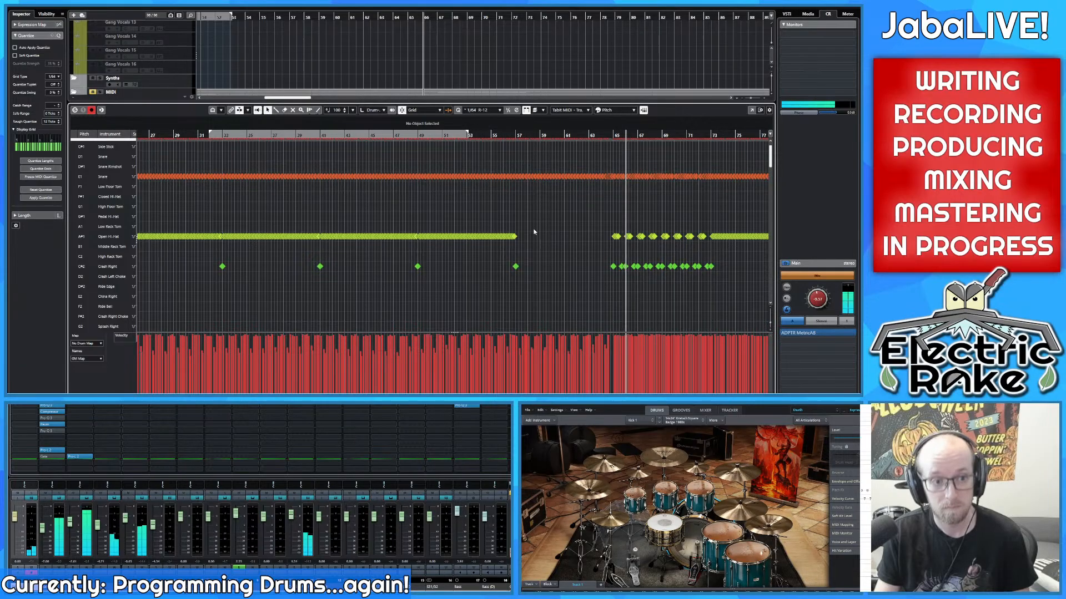
Step: Select the rapid Bass Drum run at the start of bars 65 and 66 in turn and lower its velocities
scroll(423, 310, "right", 4)
scroll(495, 191, "up", 8)
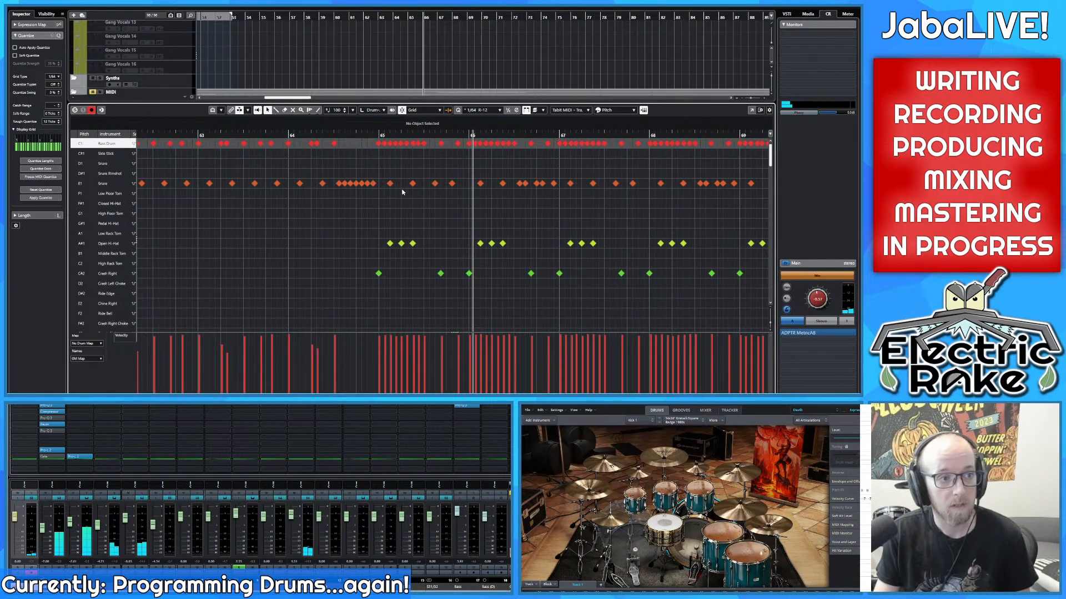
scroll(345, 157, "right", 1)
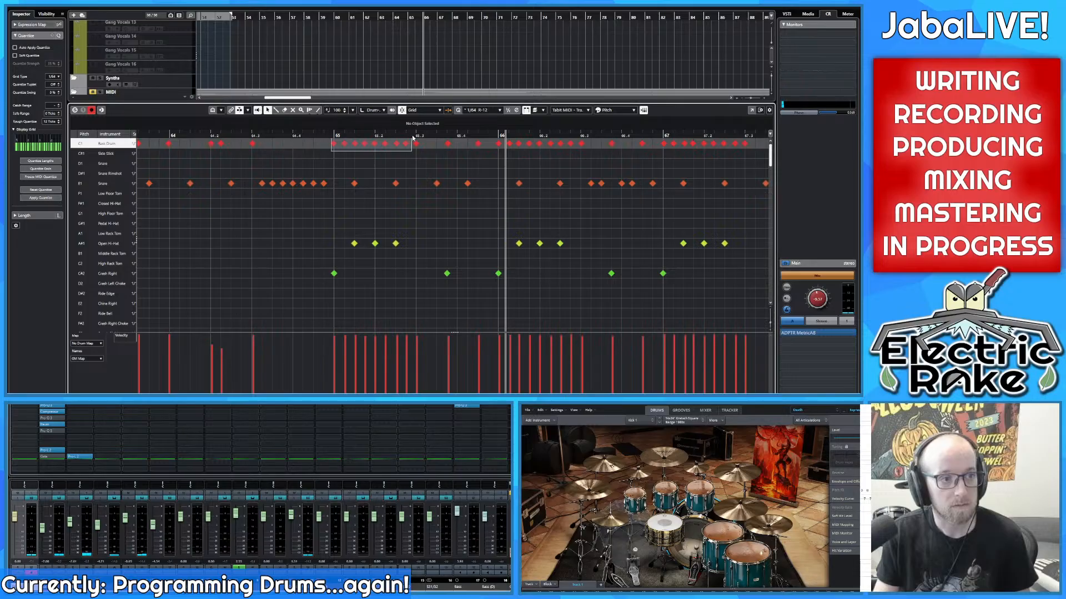
left_click_drag(416, 136, 417, 139)
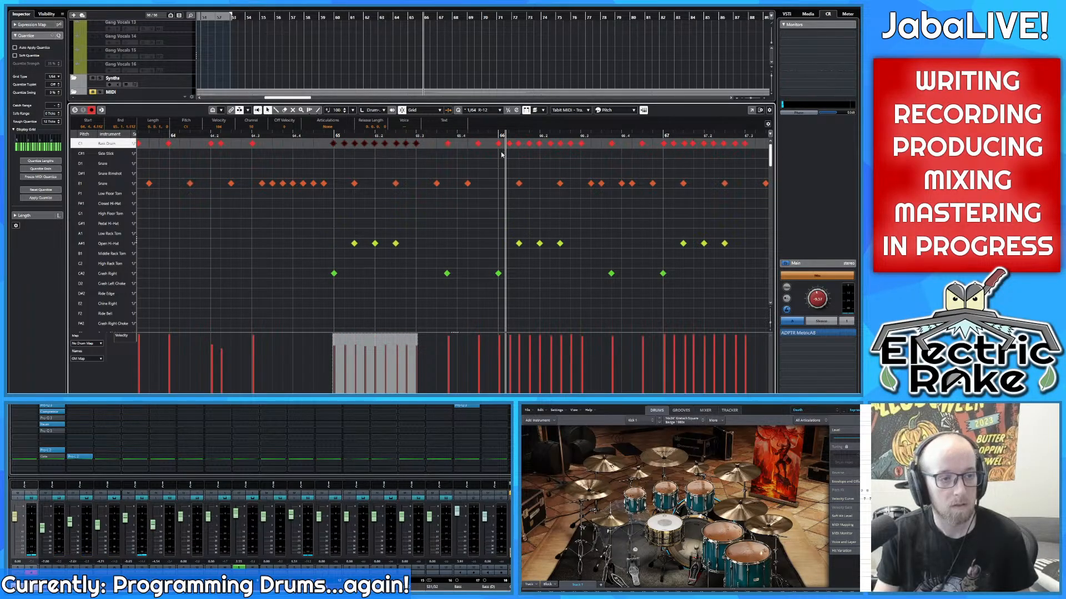
left_click_drag(494, 151, 523, 142)
left_click_drag(582, 126, 581, 127)
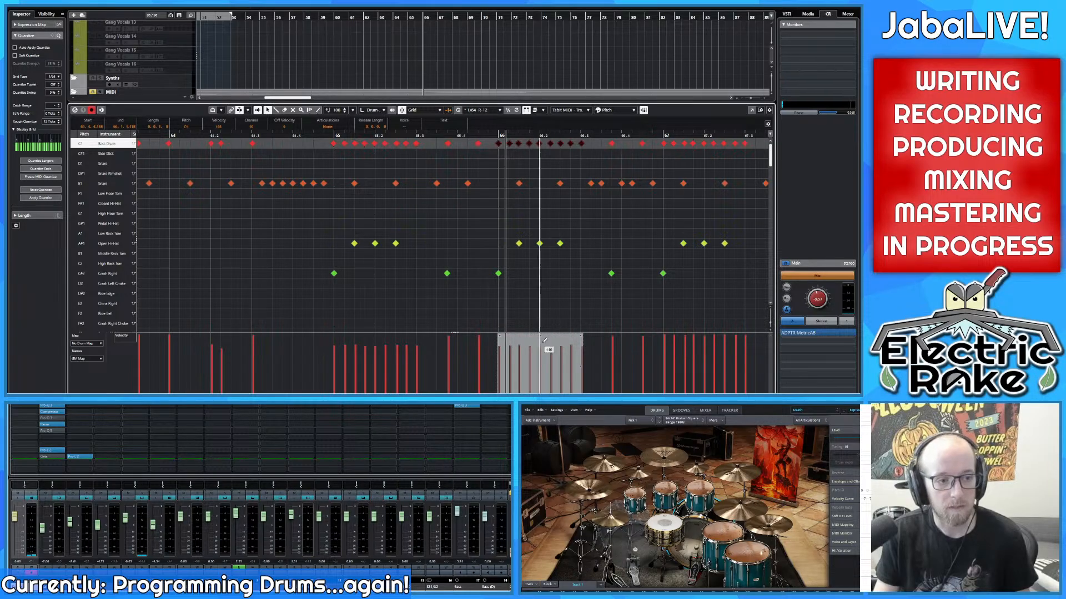
Step: Lower the velocities of the rapid Bass Drum runs that open bars 67 and 68
scroll(487, 176, "right", 4)
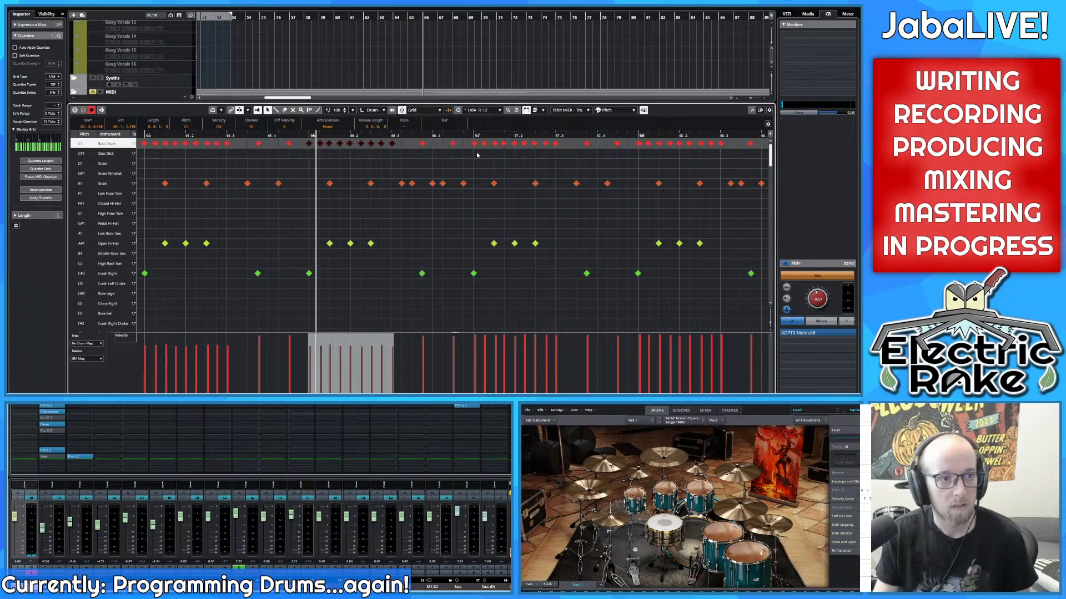
left_click_drag(476, 151, 558, 136)
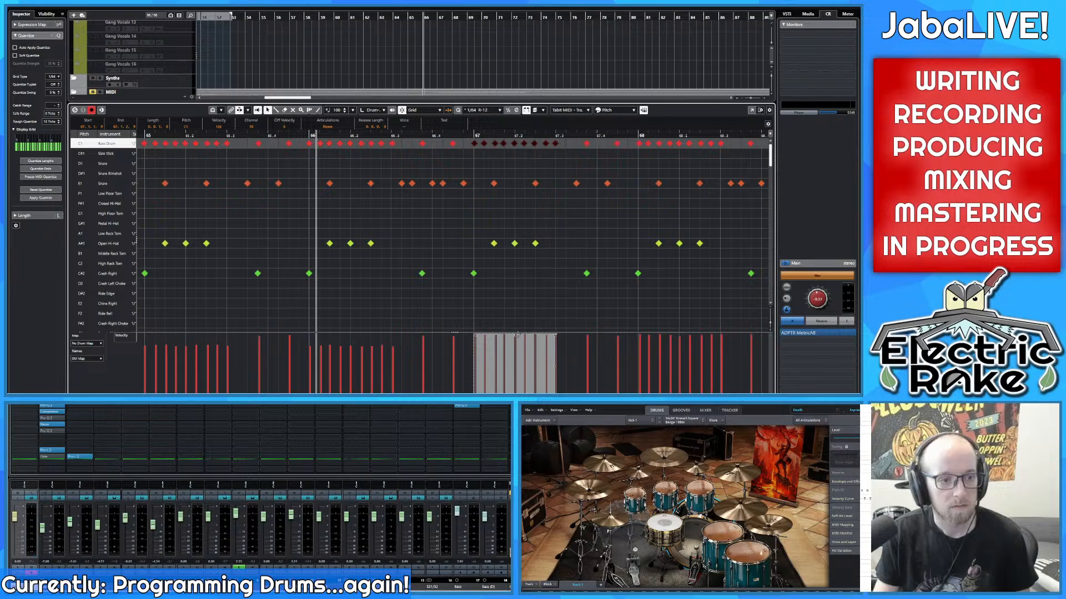
scroll(583, 307, "right", 6)
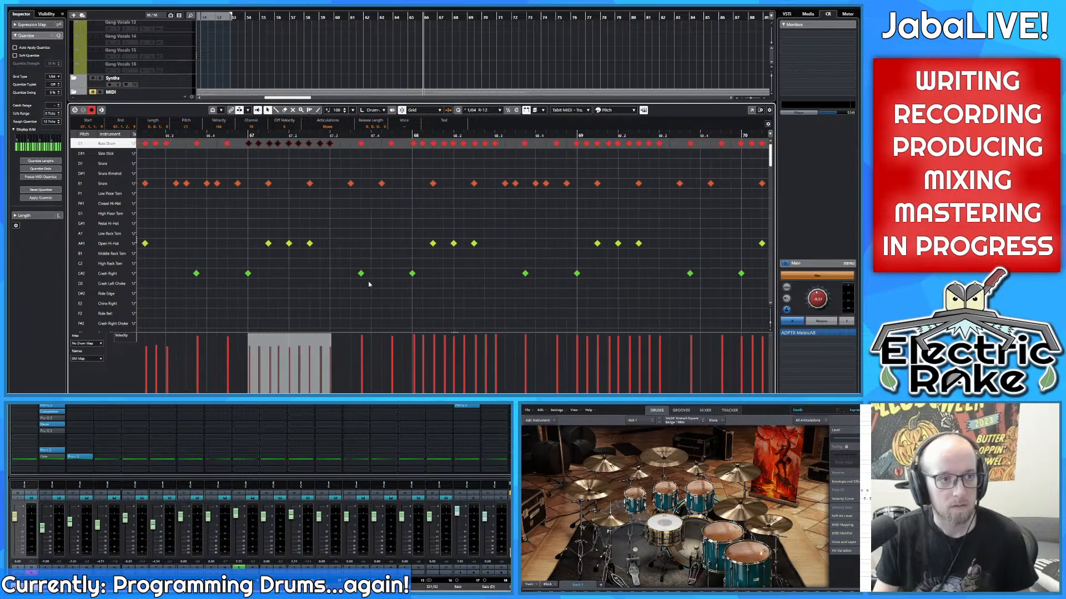
left_click_drag(417, 153, 426, 149)
left_click_drag(490, 144, 495, 144)
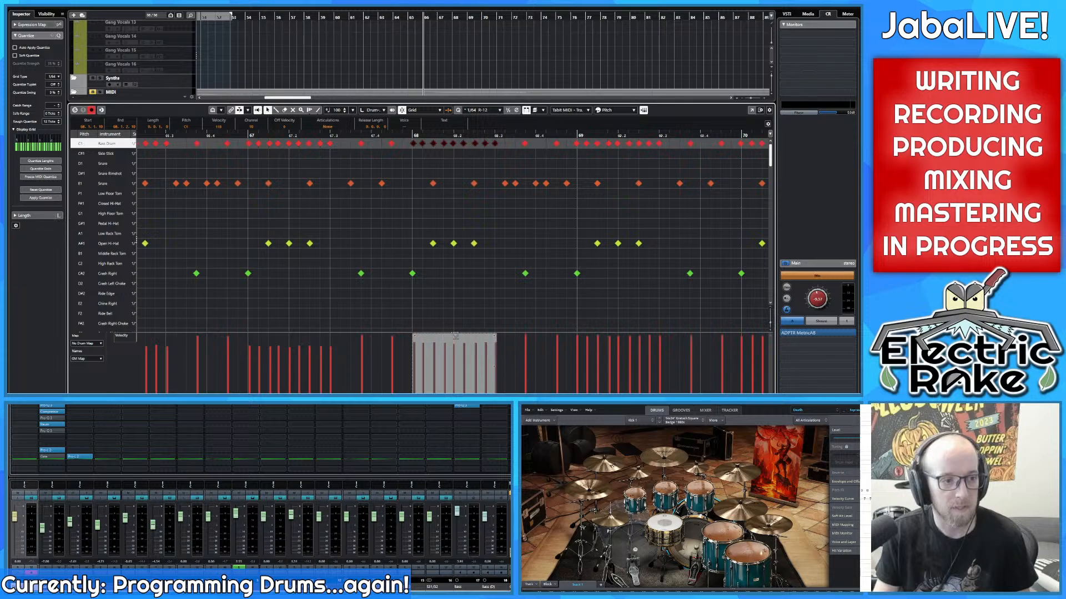
Step: Reduce the velocities of the nine-note Bass Drum runs at the start of bars 69 and 70
scroll(491, 249, "right", 2)
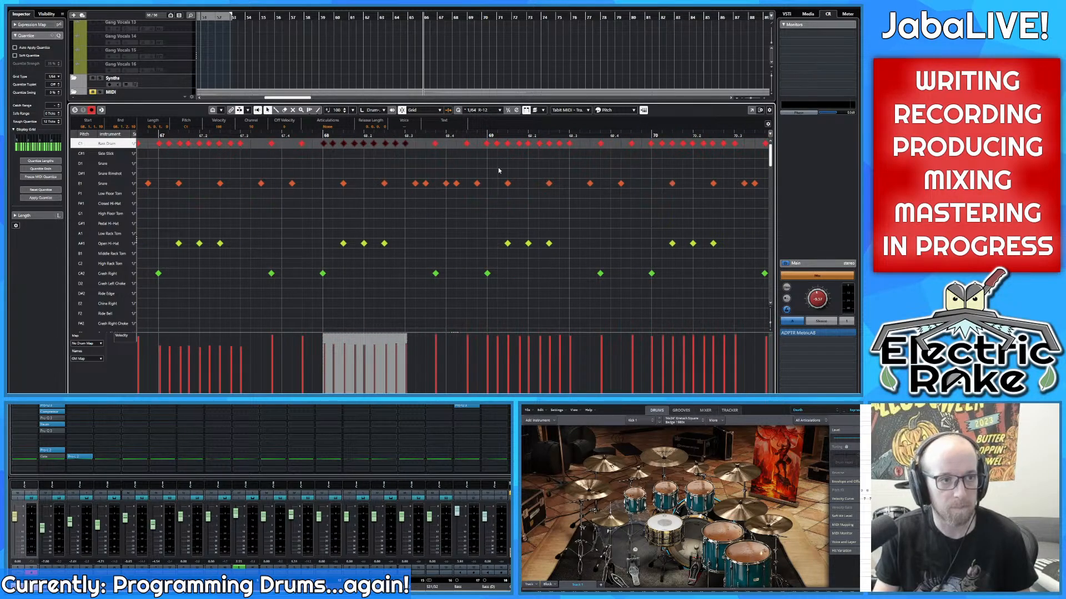
left_click(486, 150)
left_click_drag(558, 138, 564, 150)
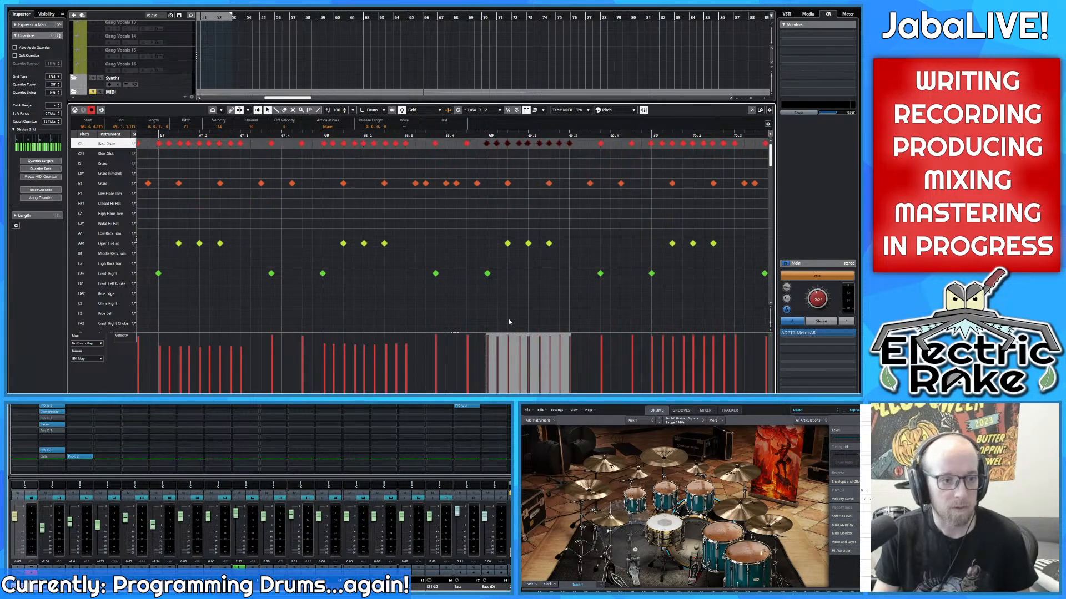
scroll(485, 249, "right", 3)
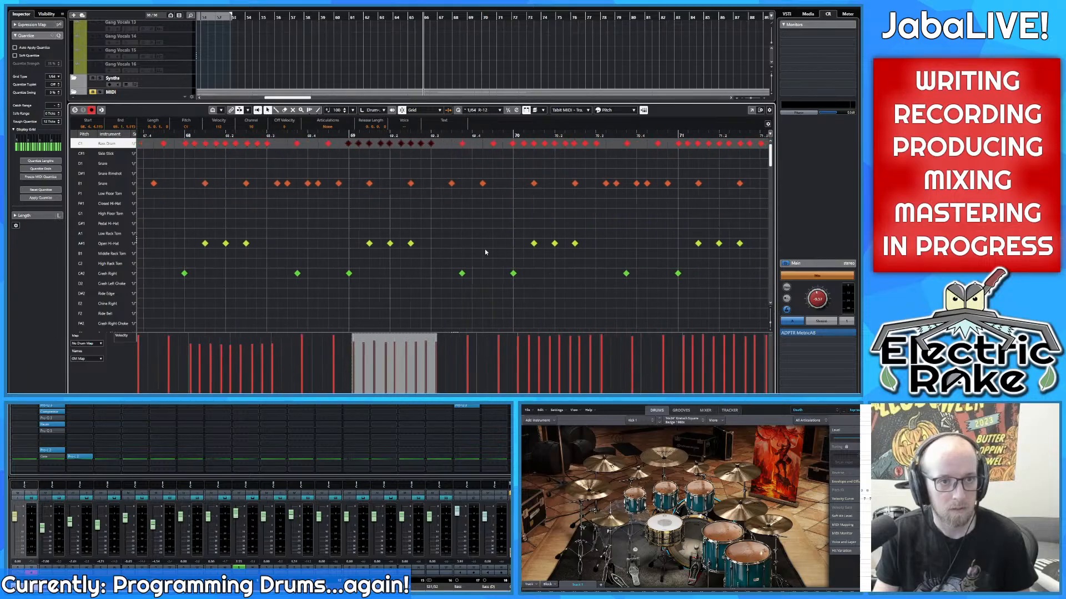
left_click_drag(502, 150, 589, 139)
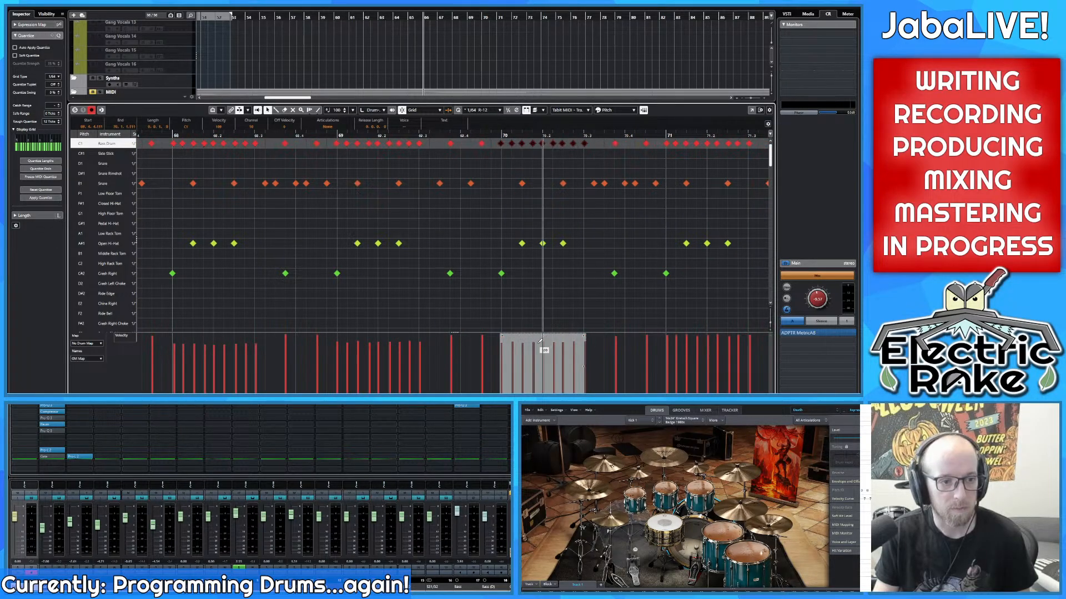
Step: Play back from just before bar 65 to check the softened Bass Drum runs against the following bars
scroll(534, 267, "down", 3)
scroll(389, 178, "left", 3)
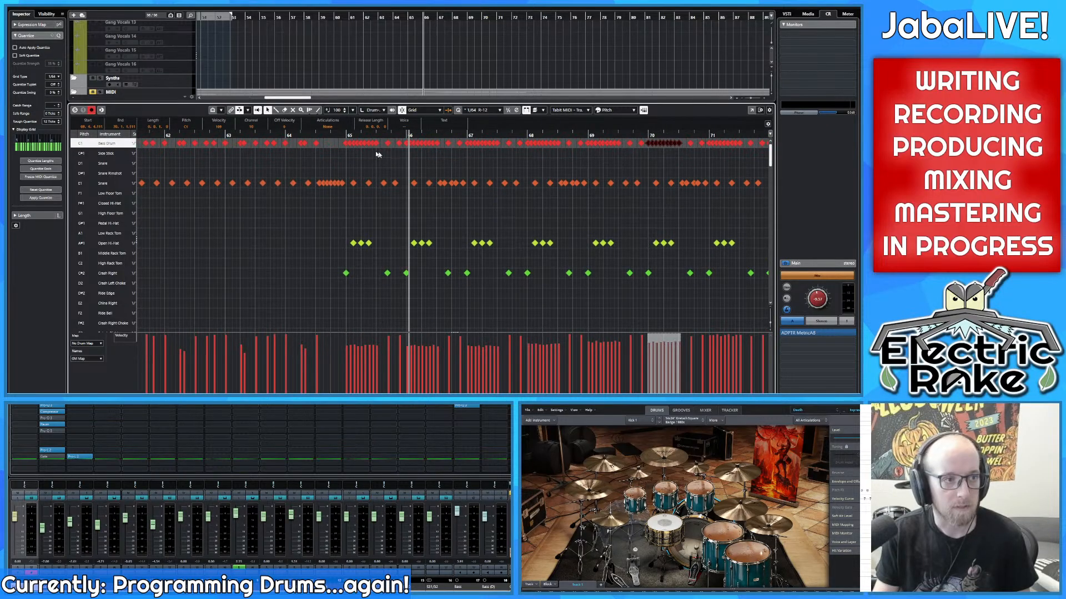
left_click(330, 136)
key("space")
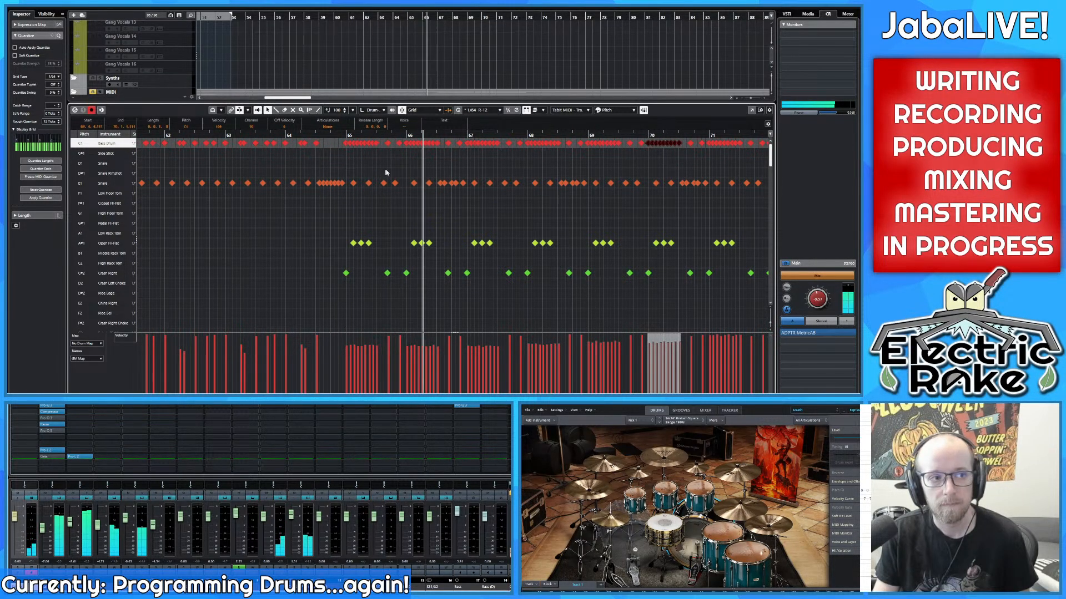
scroll(375, 174, "right", 2)
scroll(417, 164, "right", 1)
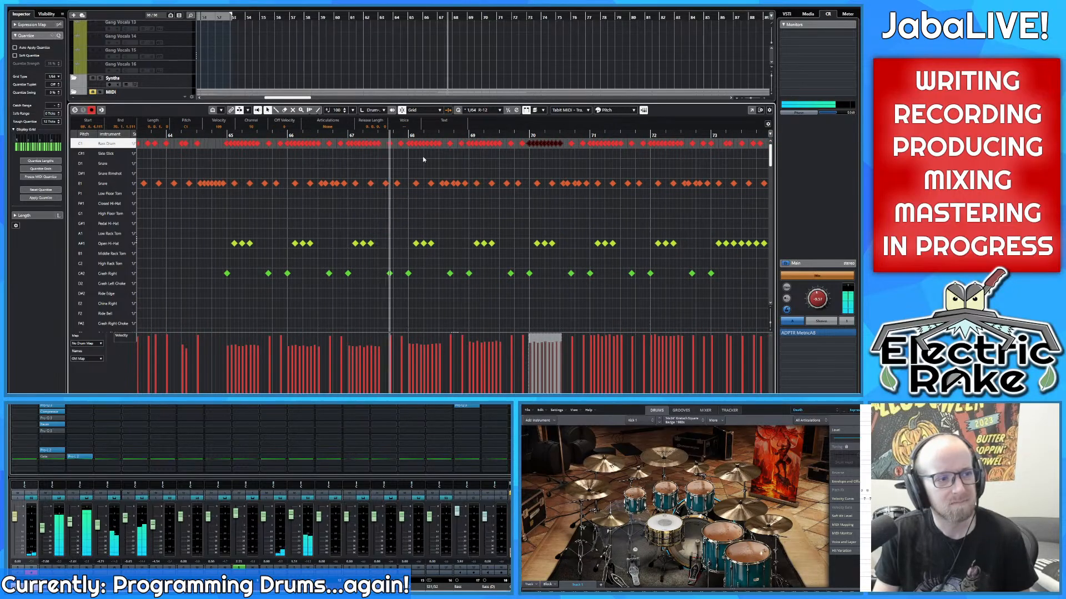
scroll(453, 166, "up", 2)
scroll(365, 164, "right", 2)
scroll(355, 161, "right", 1)
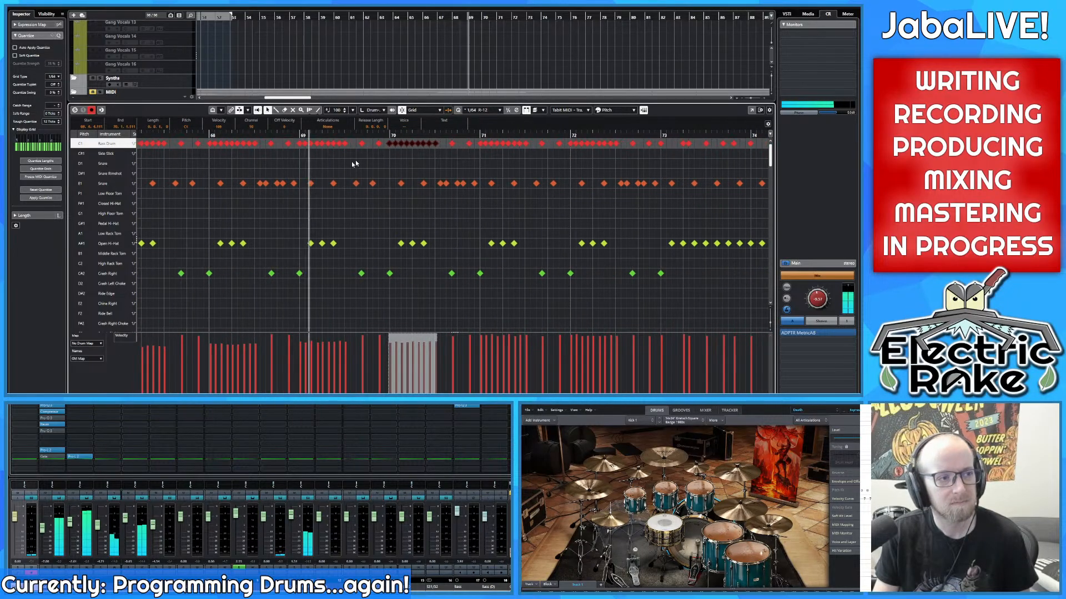
scroll(364, 169, "right", 1)
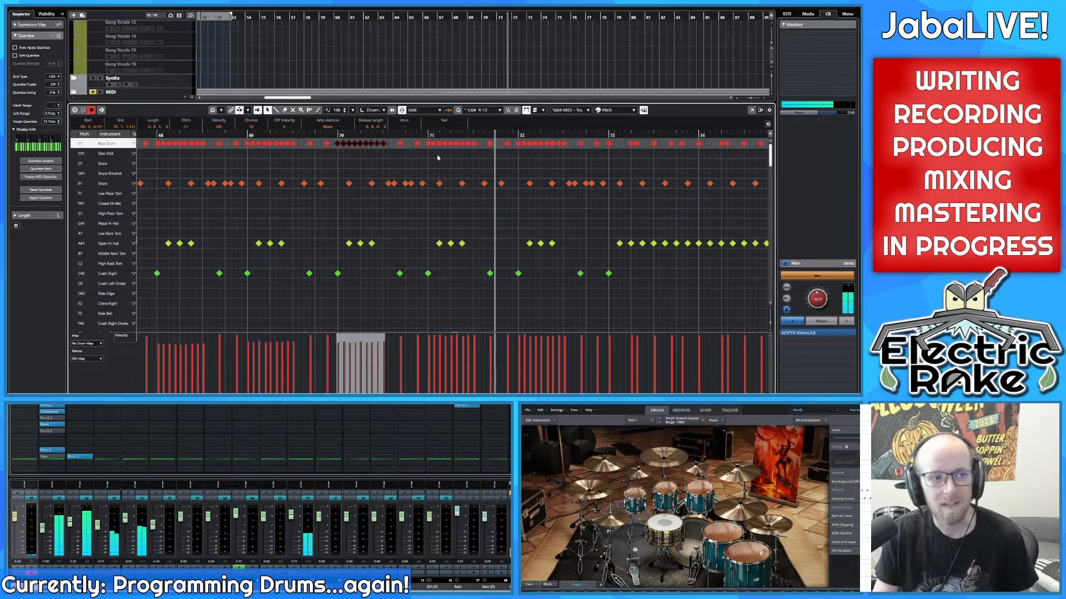
Step: Select the rapid Bass Drum runs that open bars 71 and 72 in turn and lower their velocities
left_click_drag(425, 151, 479, 146)
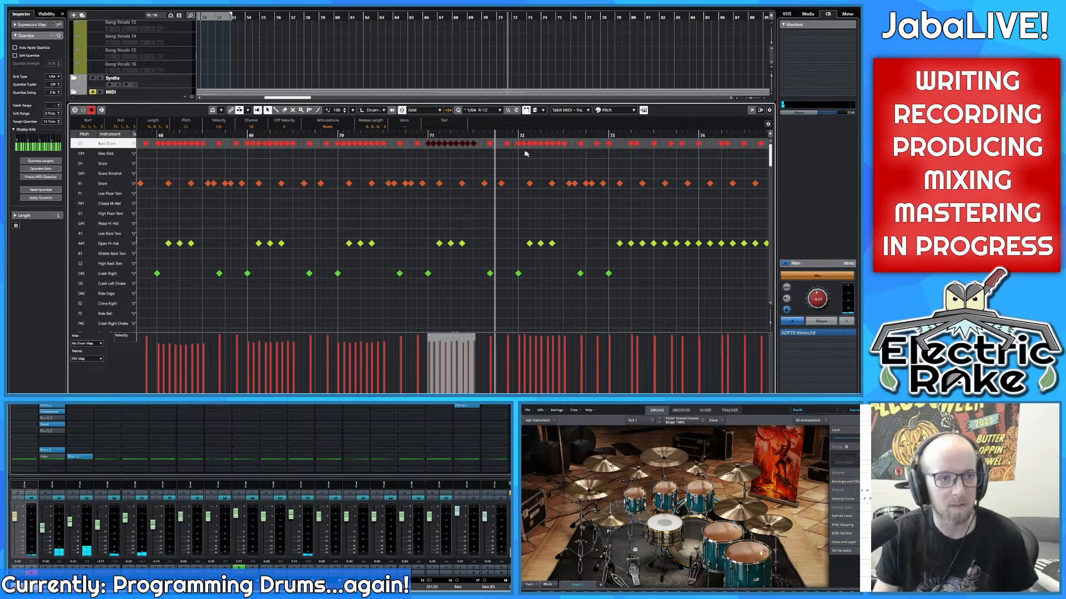
left_click_drag(514, 150, 567, 141)
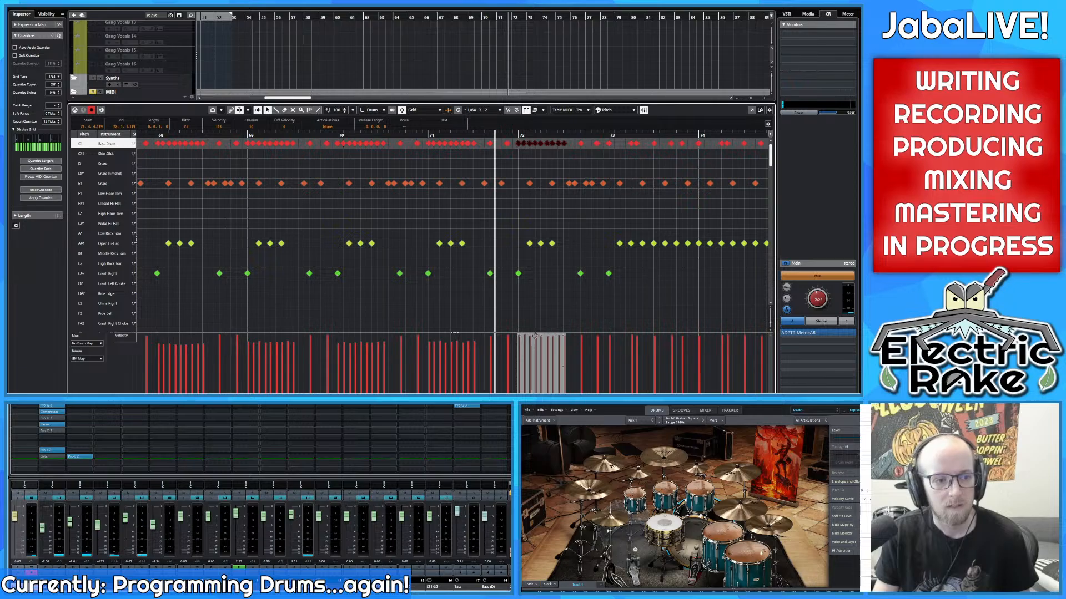
left_click_drag(568, 279, 498, 261)
scroll(499, 260, "up", 2)
scroll(408, 250, "right", 5)
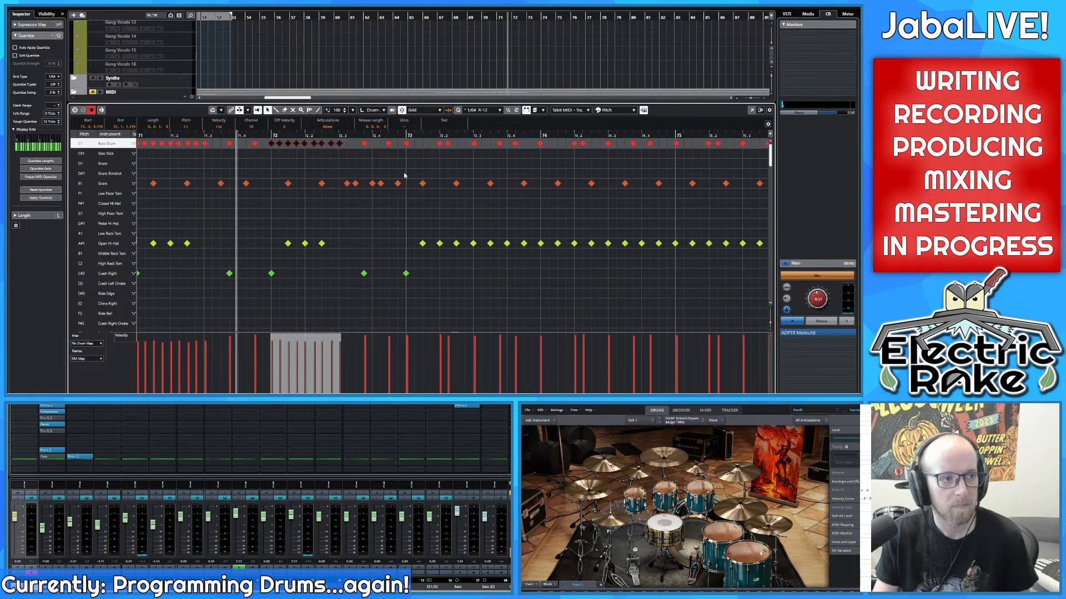
Step: Survey the drum part before and after bar 72 to find which Bass Drum doubles still need softening
scroll(376, 146, "down", 10)
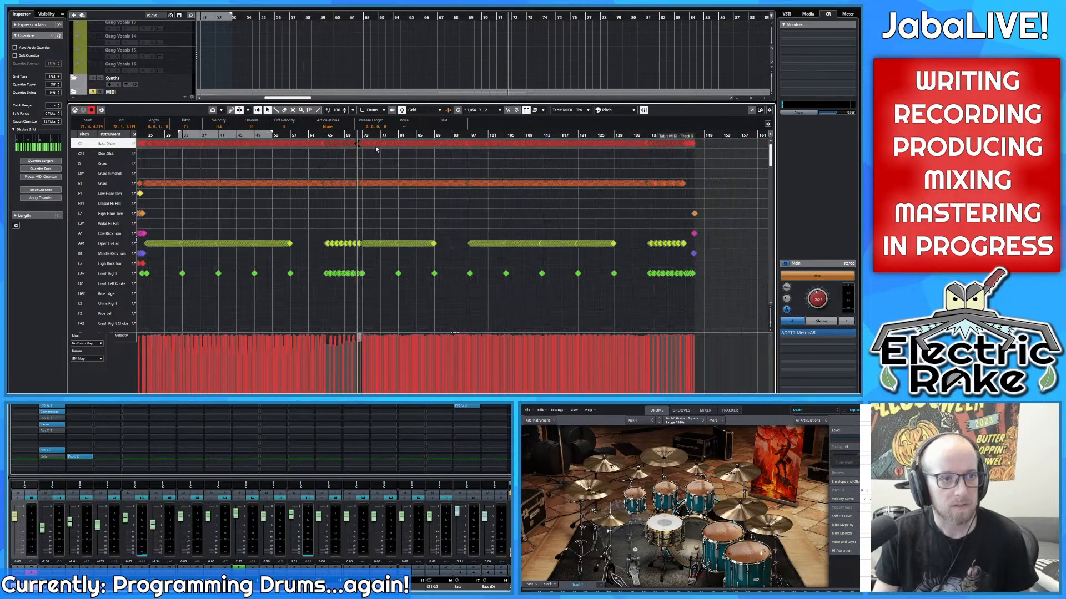
scroll(375, 145, "down", 3)
scroll(366, 146, "up", 8)
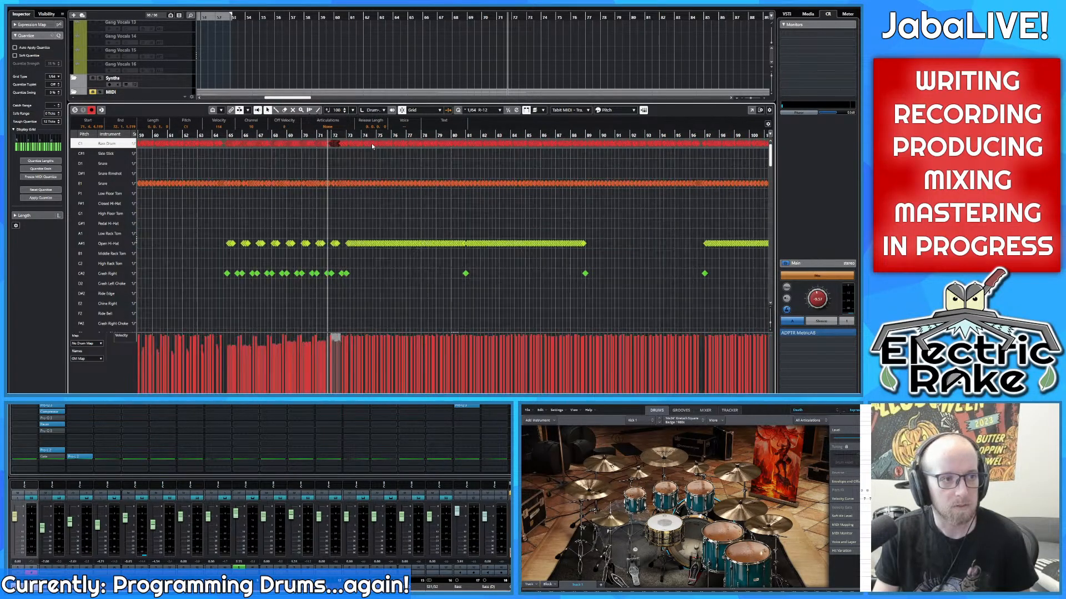
scroll(360, 150, "up", 1)
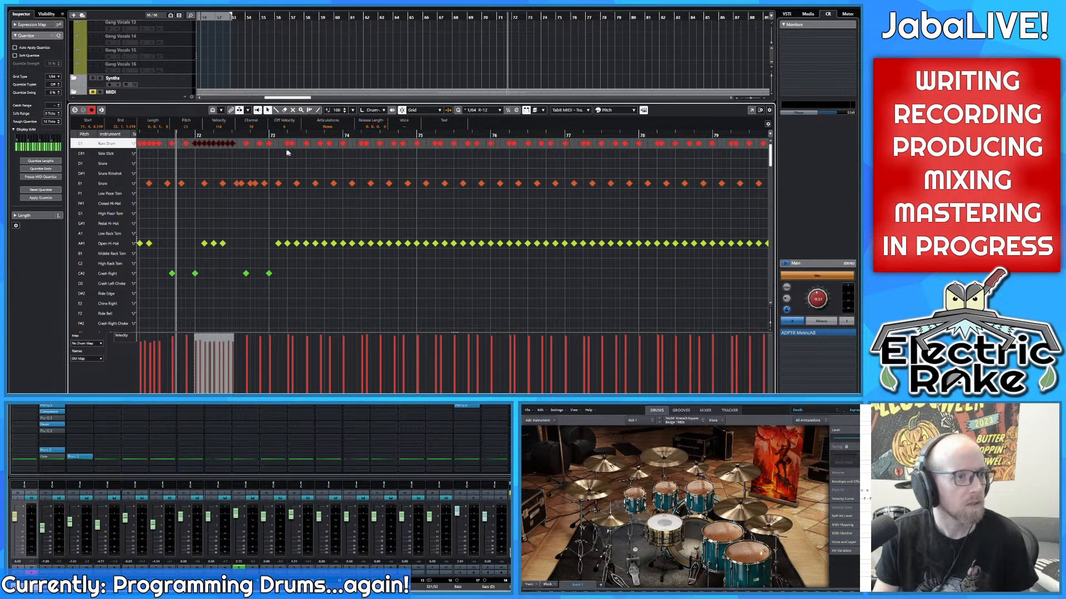
scroll(287, 152, "down", 4)
scroll(504, 154, "down", 2)
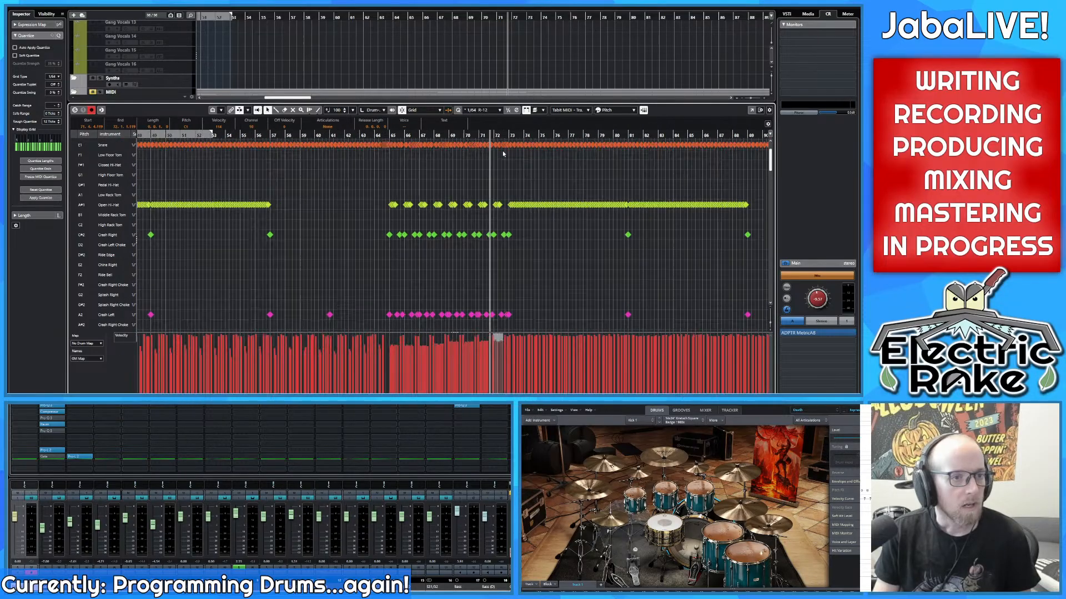
scroll(500, 160, "down", 3)
scroll(562, 191, "up", 2)
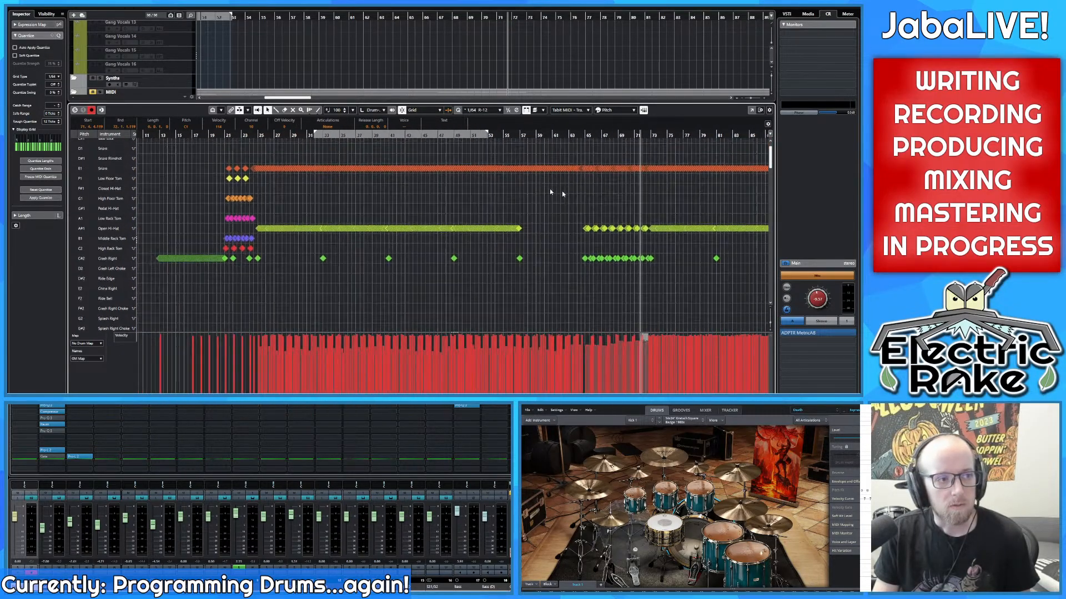
scroll(378, 200, "left", 2)
scroll(388, 163, "up", 5)
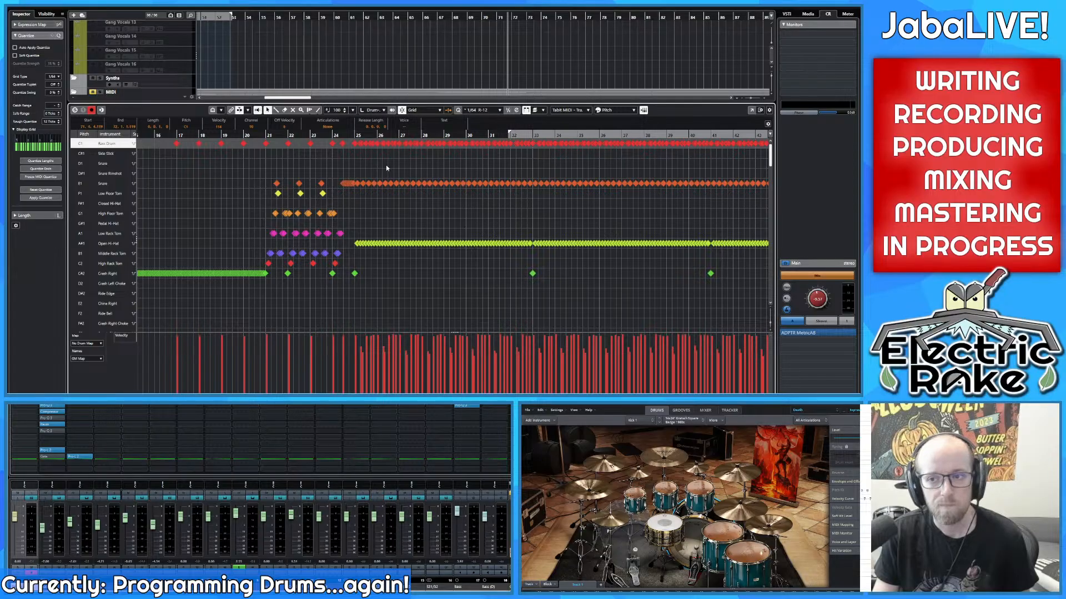
scroll(388, 167, "down", 4)
key("h")
key("h")
key("h")
key("h")
key("h")
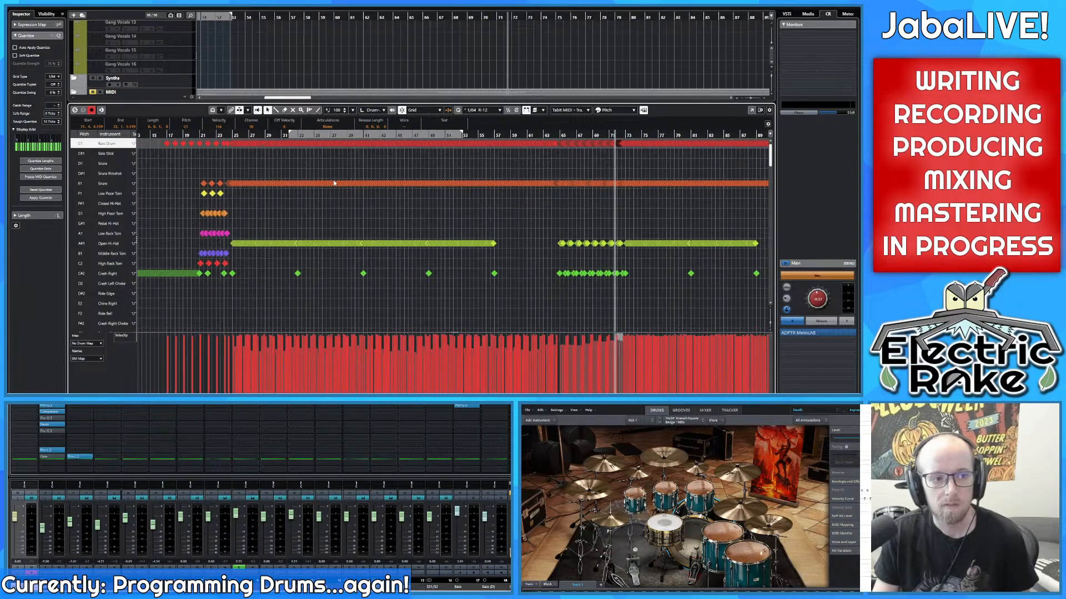
scroll(402, 155, "up", 3)
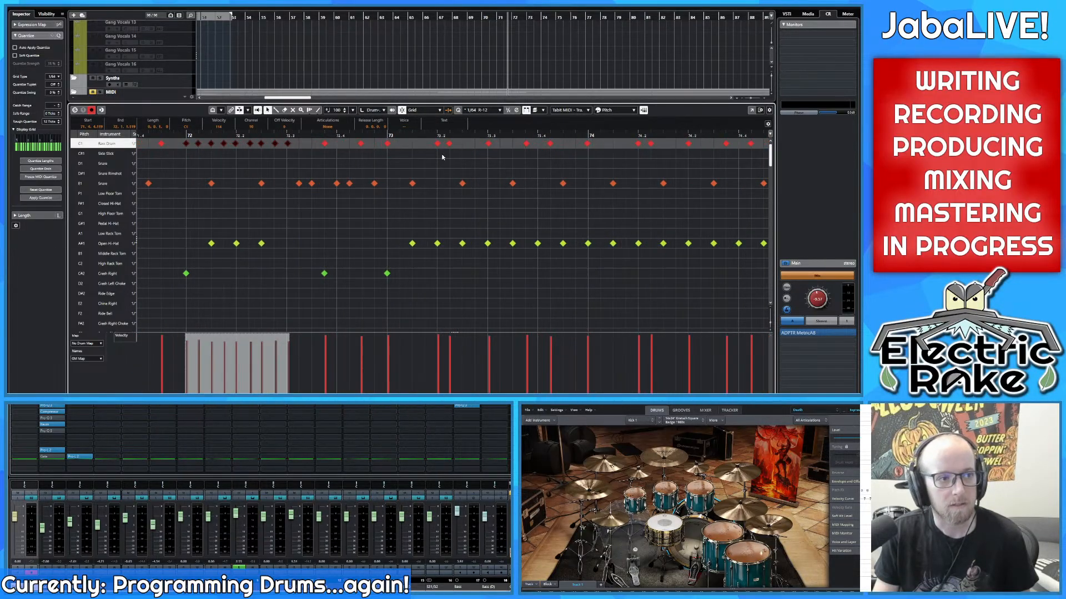
Step: Lower the velocities of the Bass Drum doubles on beat 2 of bars 73, 74 and 75, with the second hit softer
left_click(437, 144)
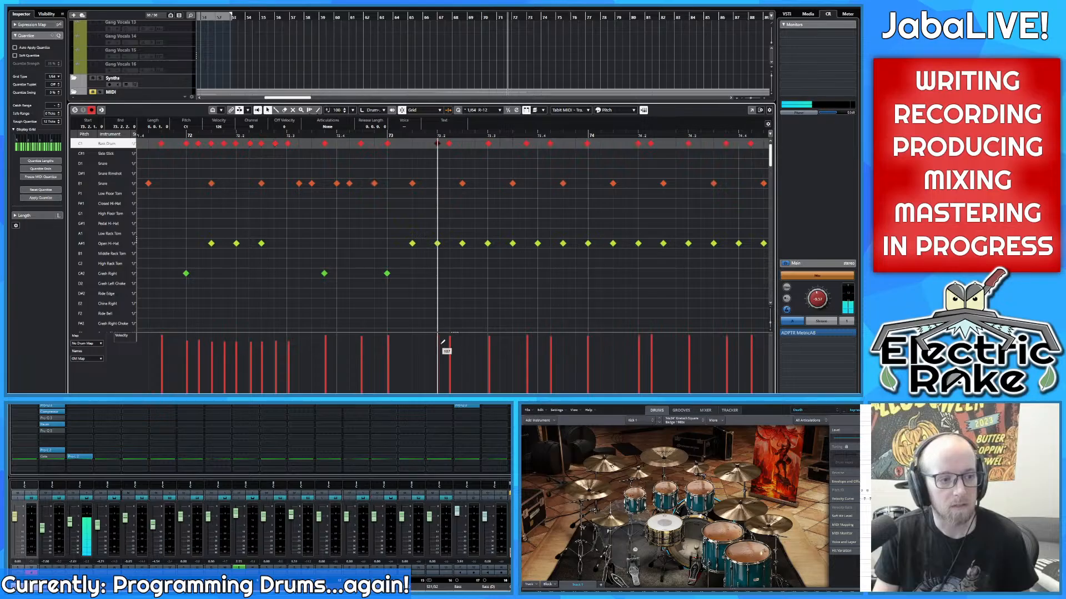
left_click_drag(445, 350, 454, 349)
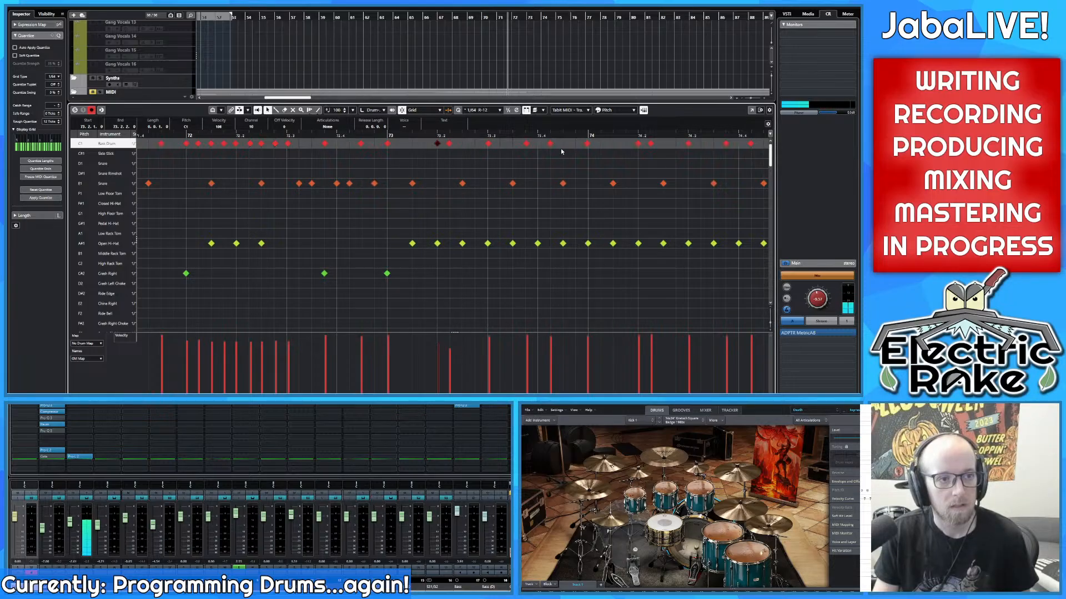
scroll(561, 151, "right", 5)
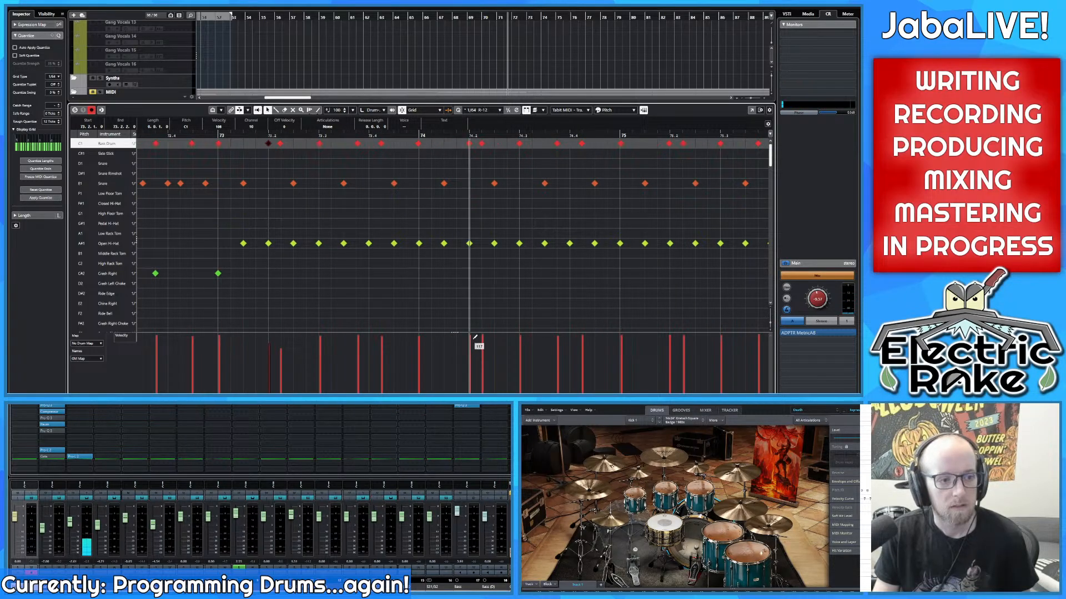
left_click_drag(476, 338, 547, 342)
scroll(510, 248, "right", 4)
Step: Soften the Bass Drum doubles on beat 2 of bars 76 and 77, keeping each second hit quieter than the first
scroll(607, 276, "right", 3)
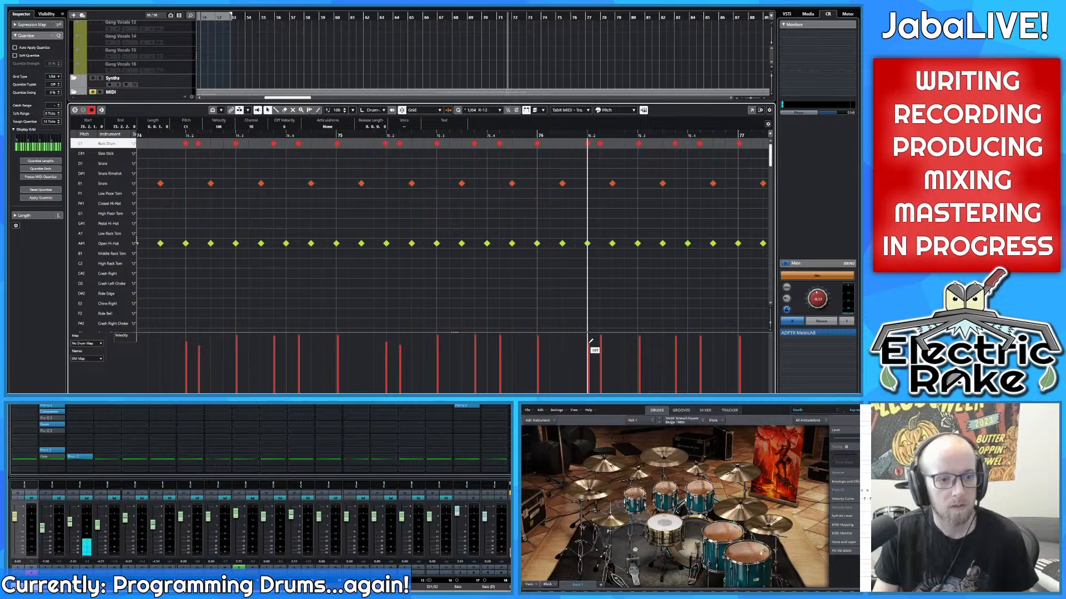
left_click_drag(590, 341, 602, 350)
scroll(631, 248, "right", 3)
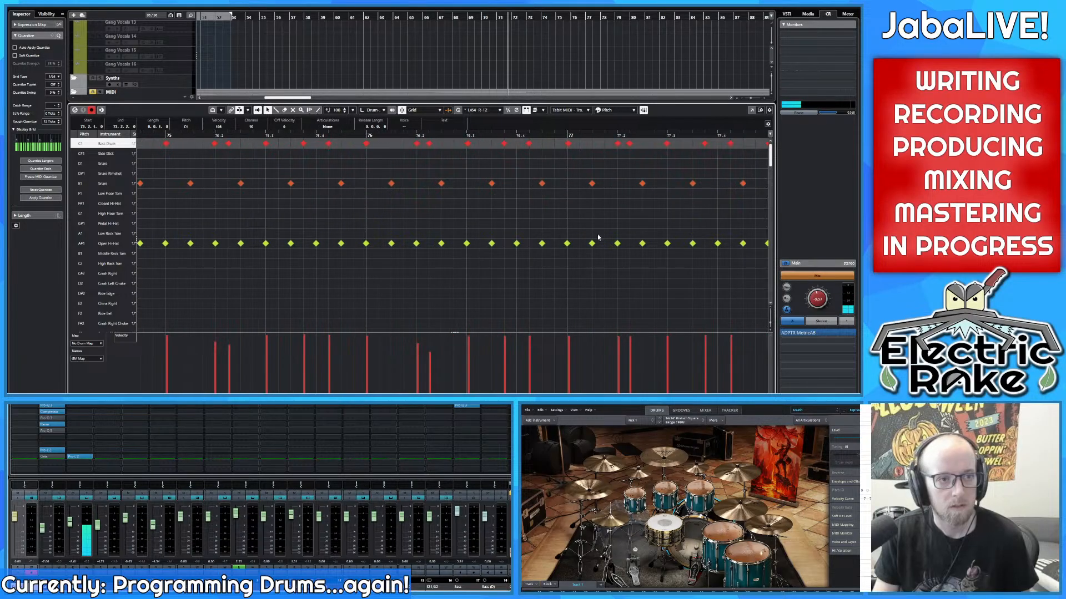
left_click_drag(622, 343, 631, 351)
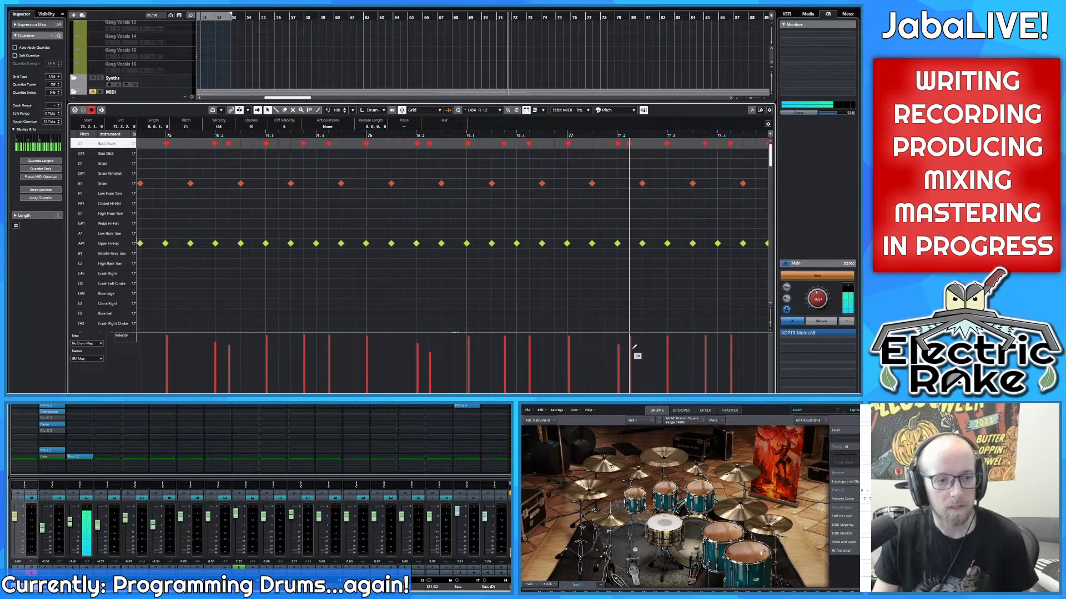
Step: Reduce the velocities of the Bass Drum doubles on beat 2 of bars 78 and 79
scroll(502, 243, "right", 3)
scroll(532, 233, "right", 3)
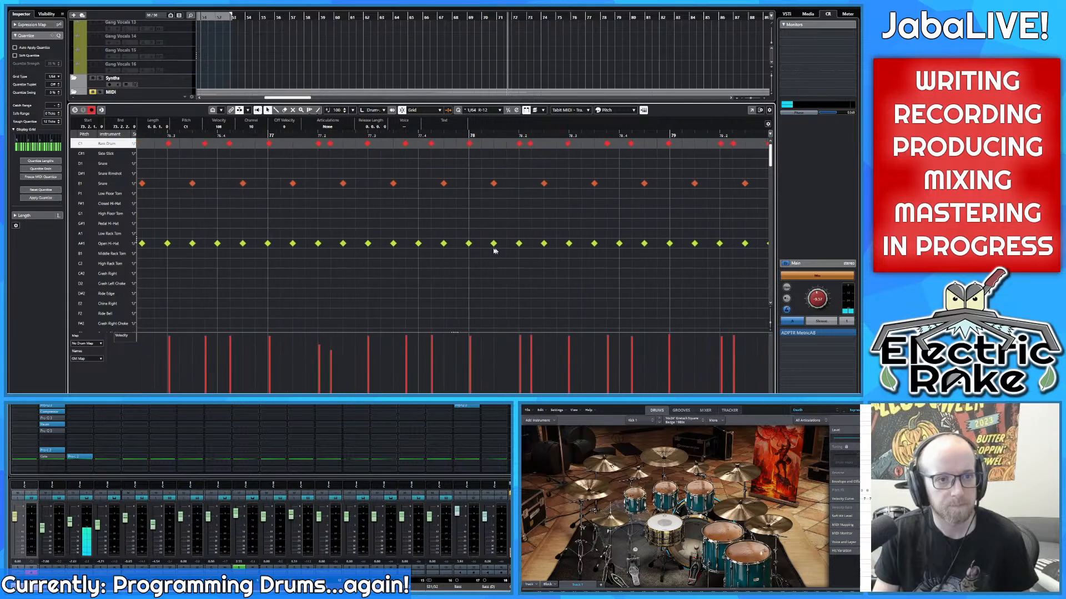
mouse_move(522, 339)
left_mouse_down()
mouse_move(533, 354)
mouse_move(593, 345)
left_mouse_up()
scroll(469, 221, "right", 3)
scroll(543, 224, "right", 2)
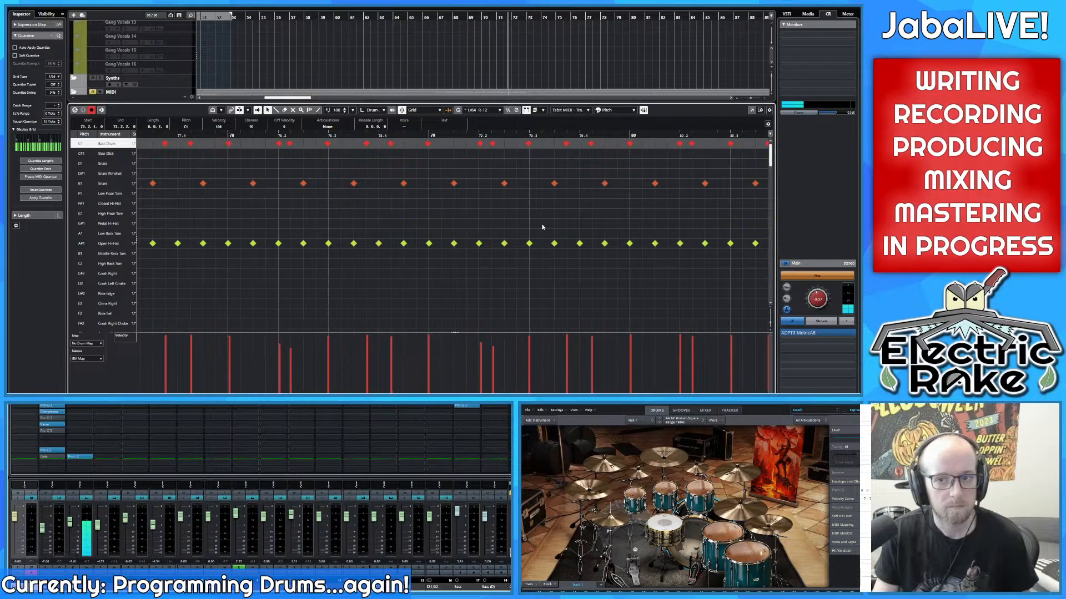
Step: Bring down the velocities of the Bass Drum doubles on beat 2 of bars 80 and 81
scroll(535, 222, "right", 2)
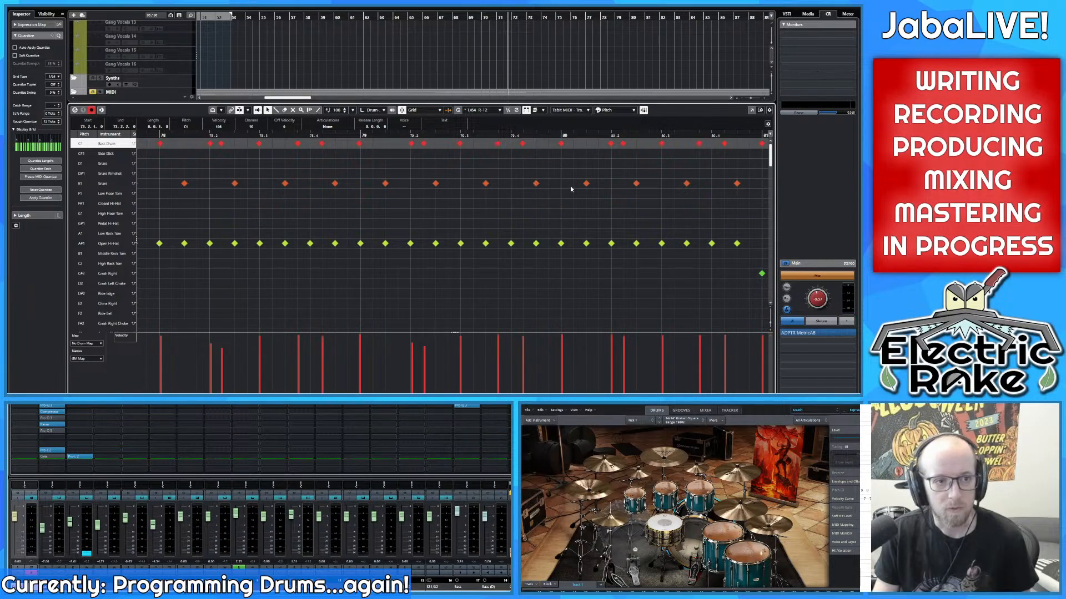
left_click(620, 343)
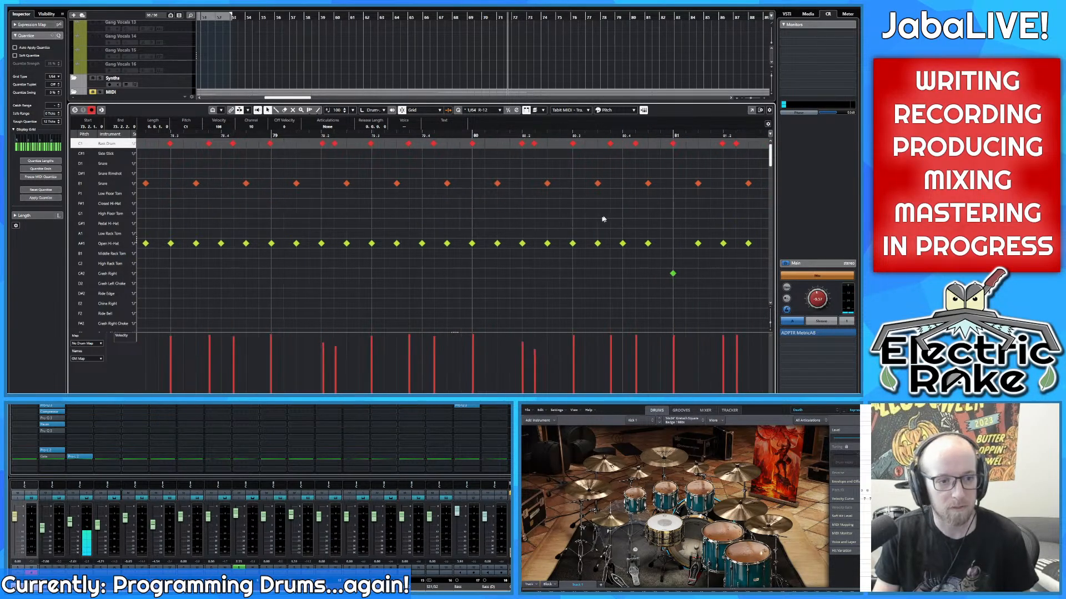
scroll(601, 228, "right", 3)
left_click(654, 349)
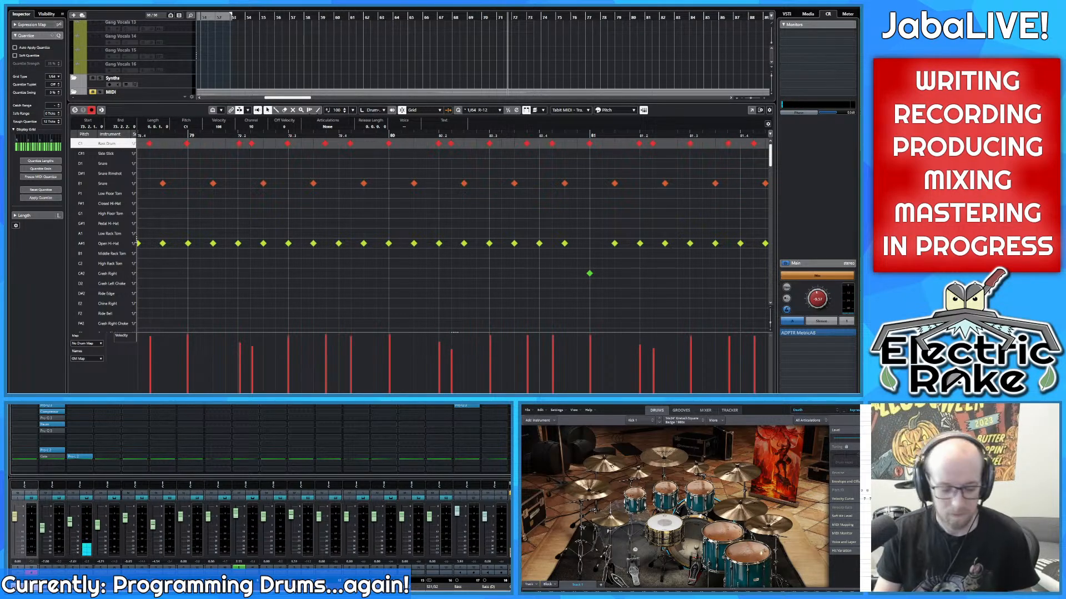
Step: Reword the stream's status caption to "Currently: Humanizing Drums...again!"
type("Humanzi")
key("BackSpace")
key("BackSpace")
type("izing")
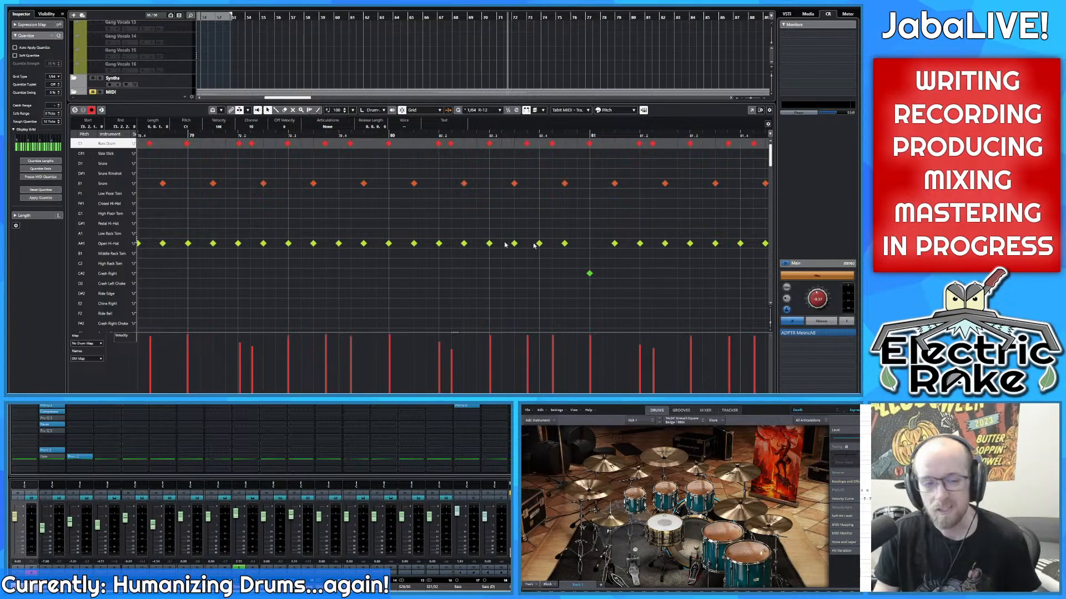
Step: Lower the velocities of the Bass Drum doubles on beat 2 of bars 82, 83 and 84
scroll(475, 244, "right", 3)
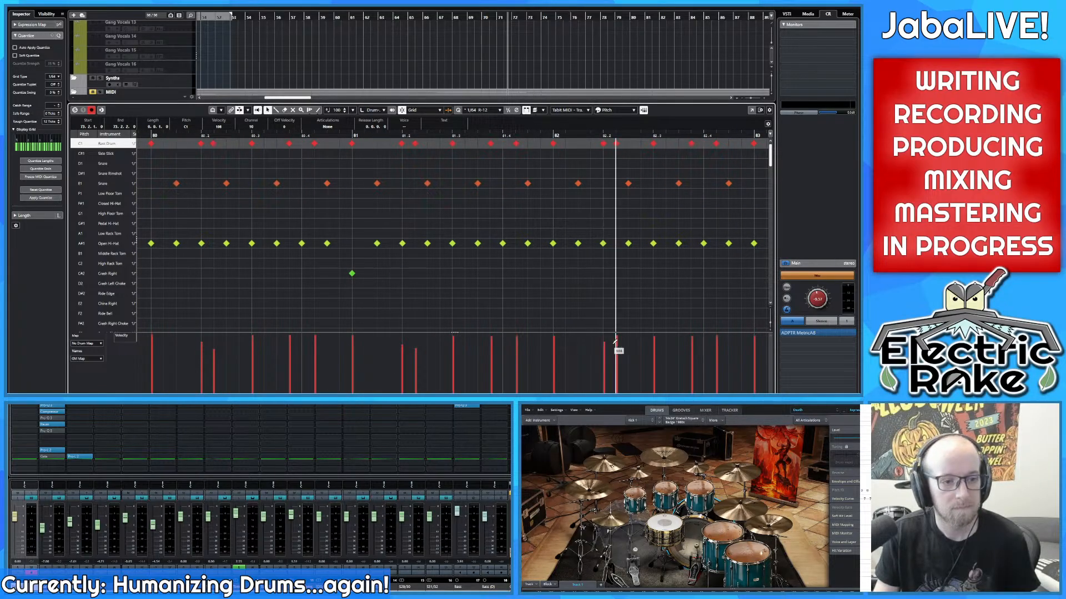
scroll(673, 350, "right", 3)
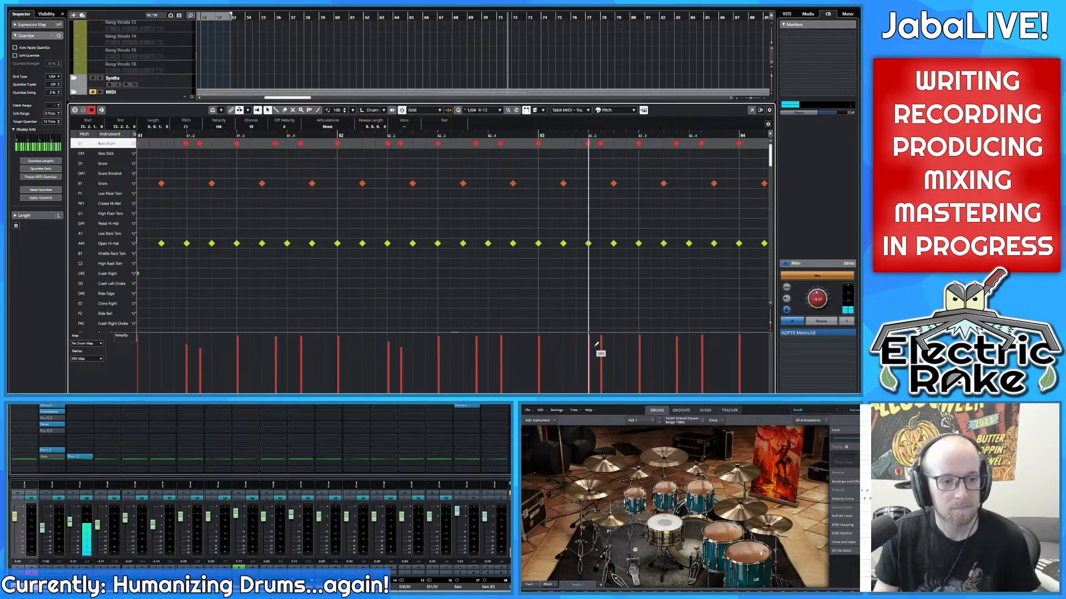
scroll(594, 342, "right", 3)
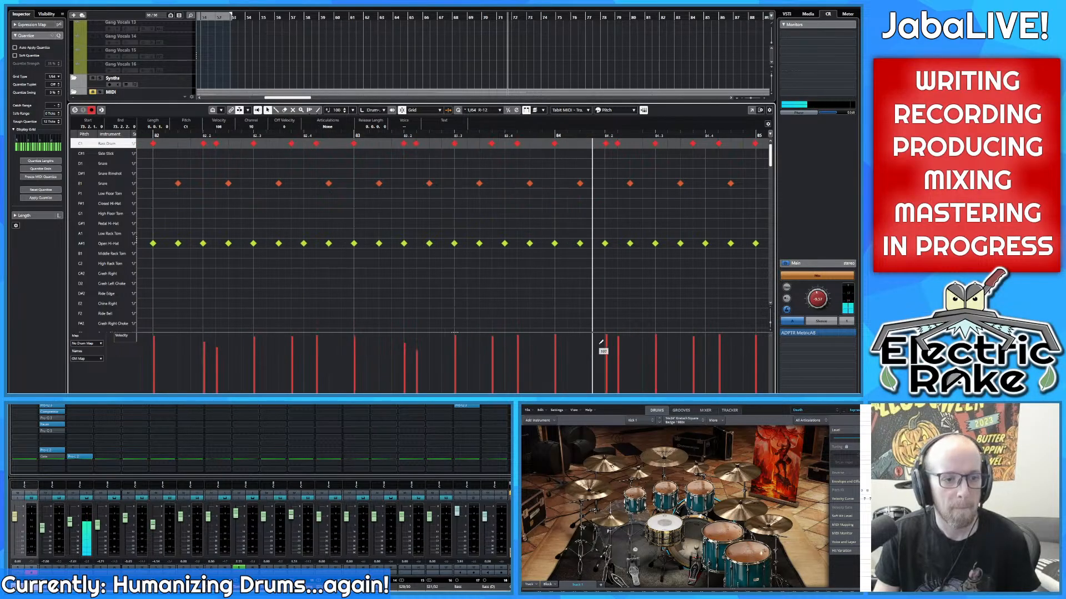
Step: Soften the Bass Drum doubles on beat 2 of bars 85, 86 and 87, making each second hit quieter
scroll(608, 343, "right", 3)
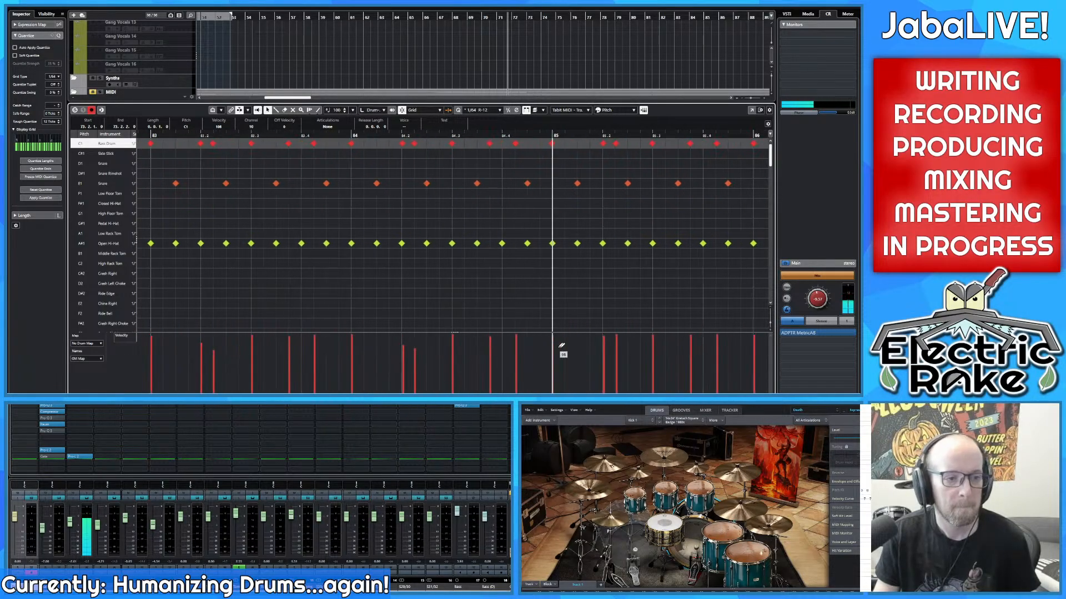
scroll(616, 350, "right", 3)
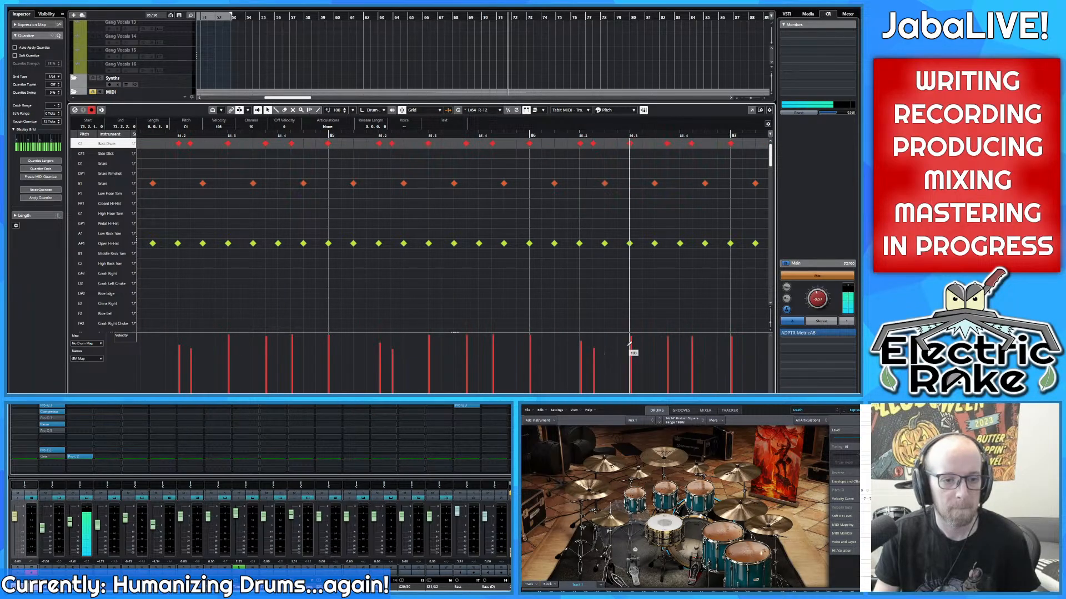
scroll(633, 352, "right", 3)
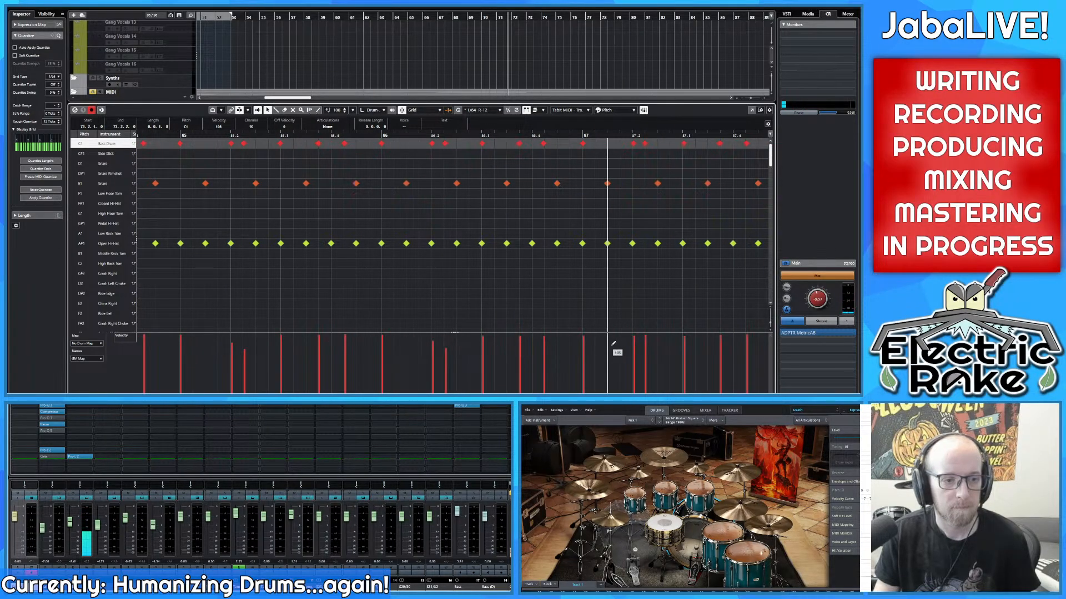
left_click_drag(633, 348, 647, 350)
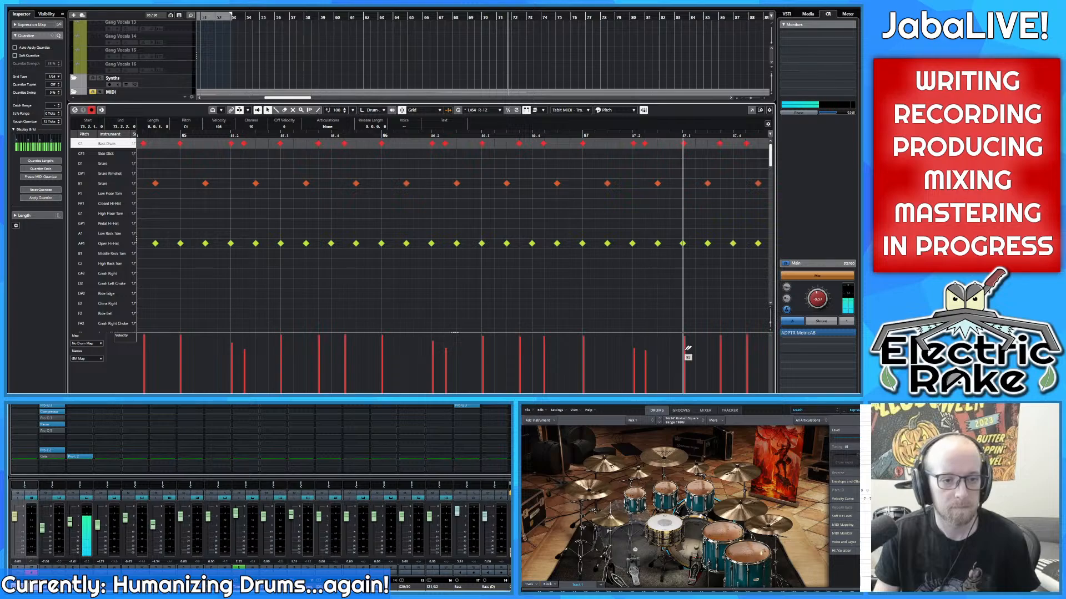
Step: Reduce the velocities of the Bass Drum doubles on beat 2 of bars 88, 89 and 90
scroll(572, 348, "right", 4)
mouse_move(580, 347)
left_mouse_down()
mouse_move(610, 345)
mouse_move(613, 355)
left_mouse_up()
scroll(660, 350, "right", 3)
scroll(612, 348, "right", 3)
Step: Lower the velocities of the Bass Drum doubles on beat 2 of bars 91 and 92
scroll(614, 356, "right", 4)
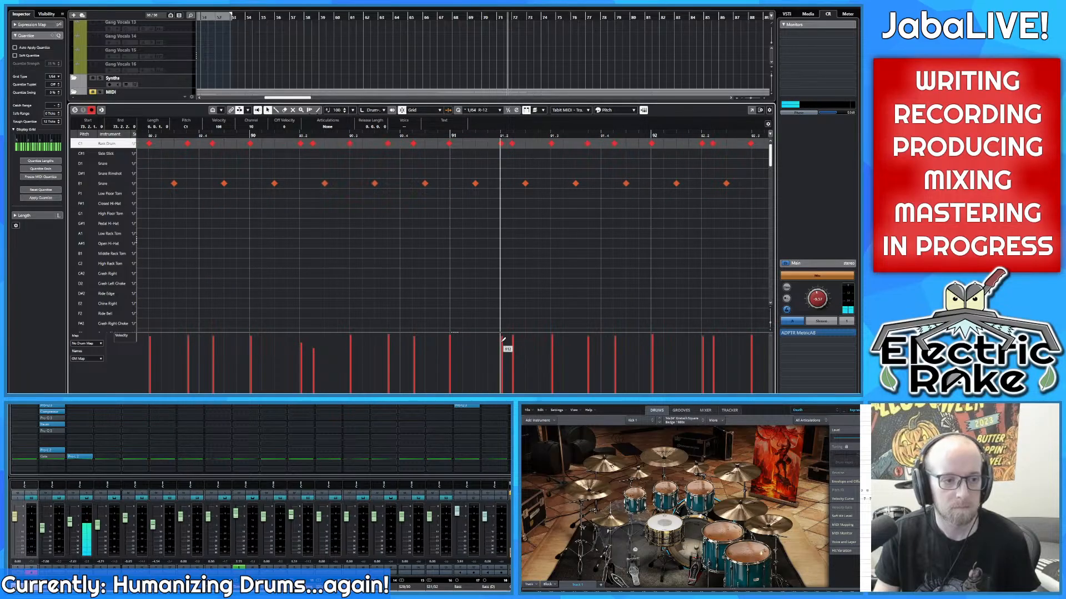
left_click_drag(503, 340, 521, 348)
scroll(472, 352, "right", 3)
Step: Soften the Bass Drum doubles on beat 2 of bars 93 and 94, with the second hit lower than the first
scroll(341, 352, "right", 4)
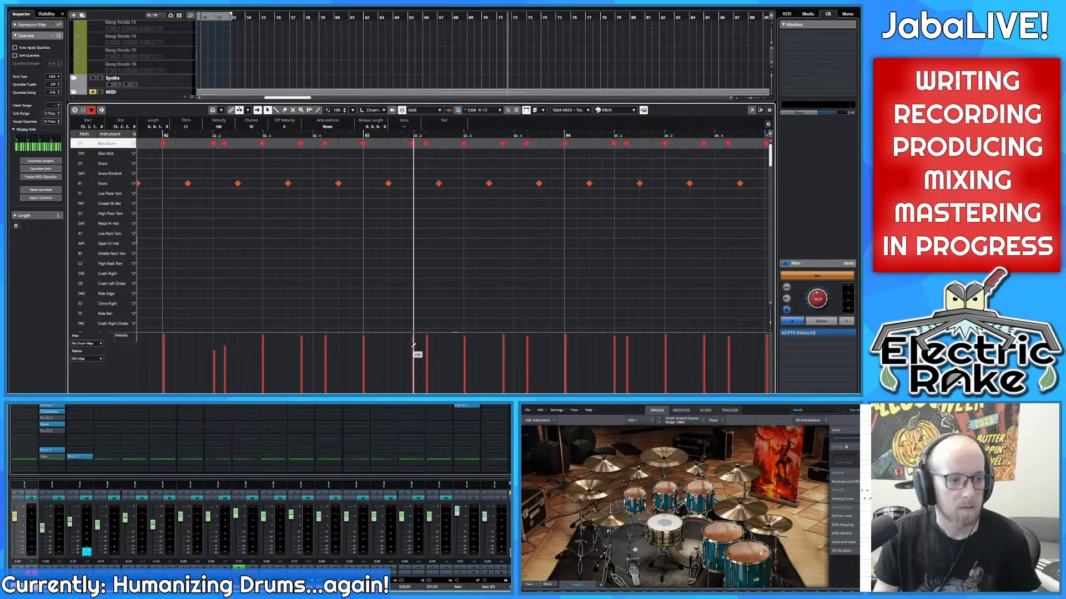
left_click_drag(413, 344, 428, 348)
scroll(373, 351, "right", 2)
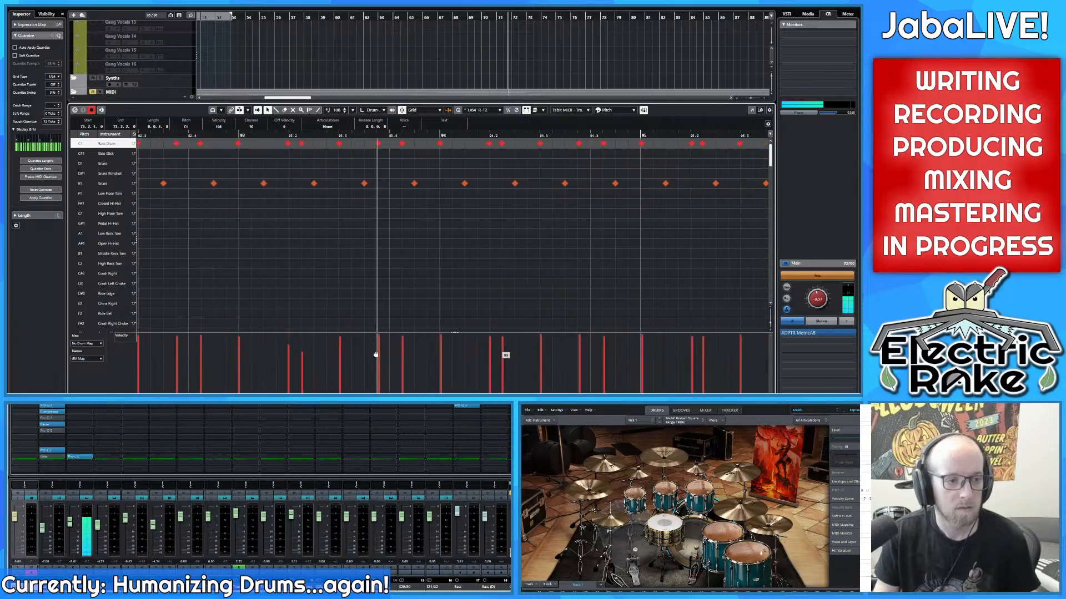
left_click_drag(490, 343, 507, 349)
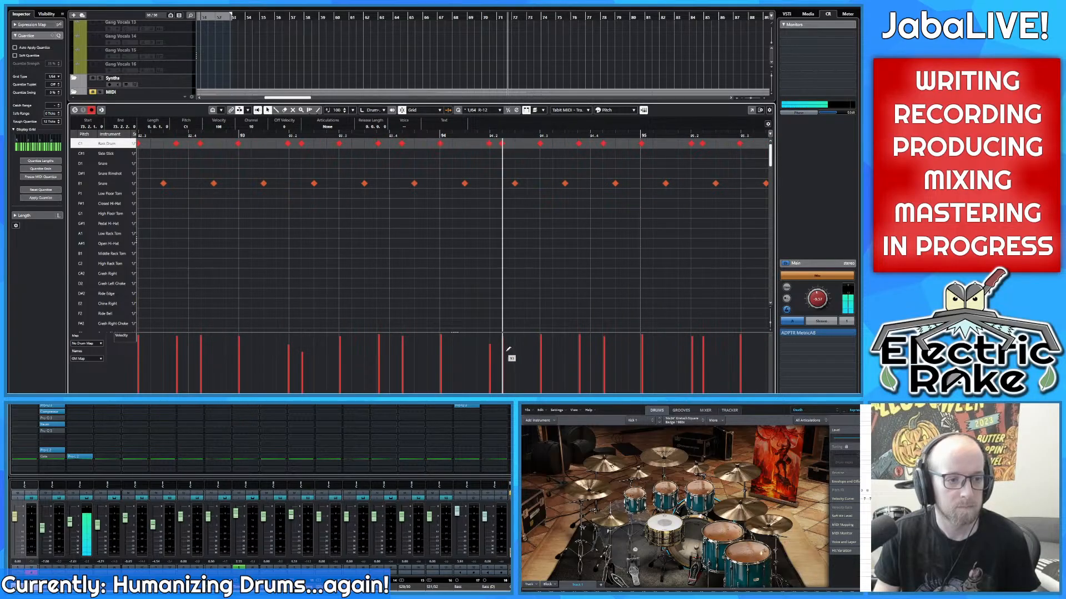
scroll(541, 346, "right", 2)
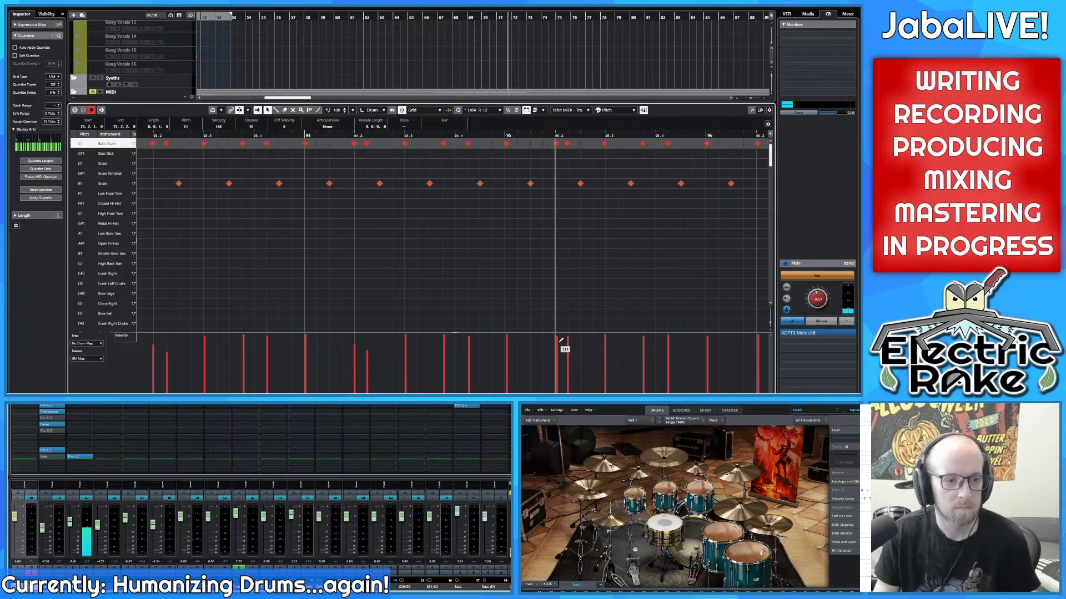
Step: Soften the Bass Drum doubles on beat 2 of bars 95 and 96, making each second hit quieter
left_click_drag(556, 340, 587, 352)
scroll(621, 357, "right", 2)
scroll(585, 348, "right", 2)
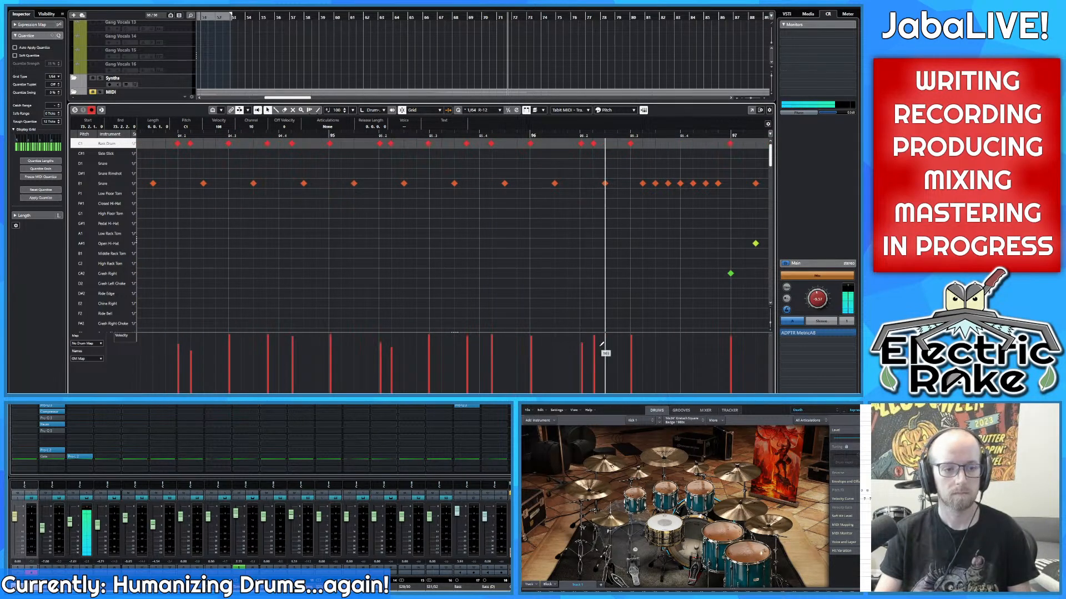
scroll(597, 347, "right", 5)
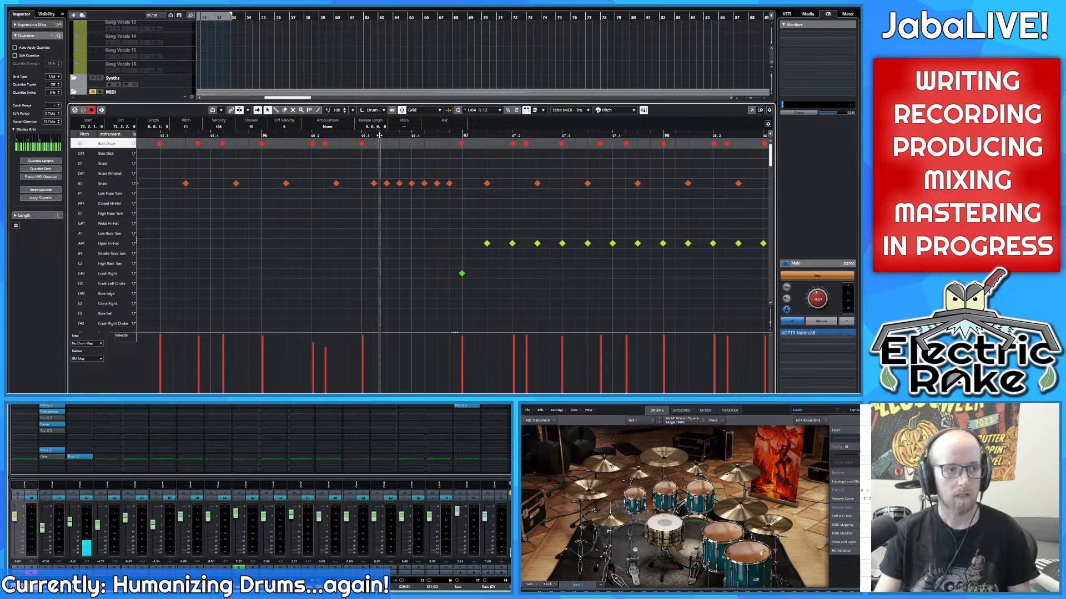
Step: Play back the drums from bar 96 through the transition into bar 97
scroll(266, 144, "down", 1, "ctrl")
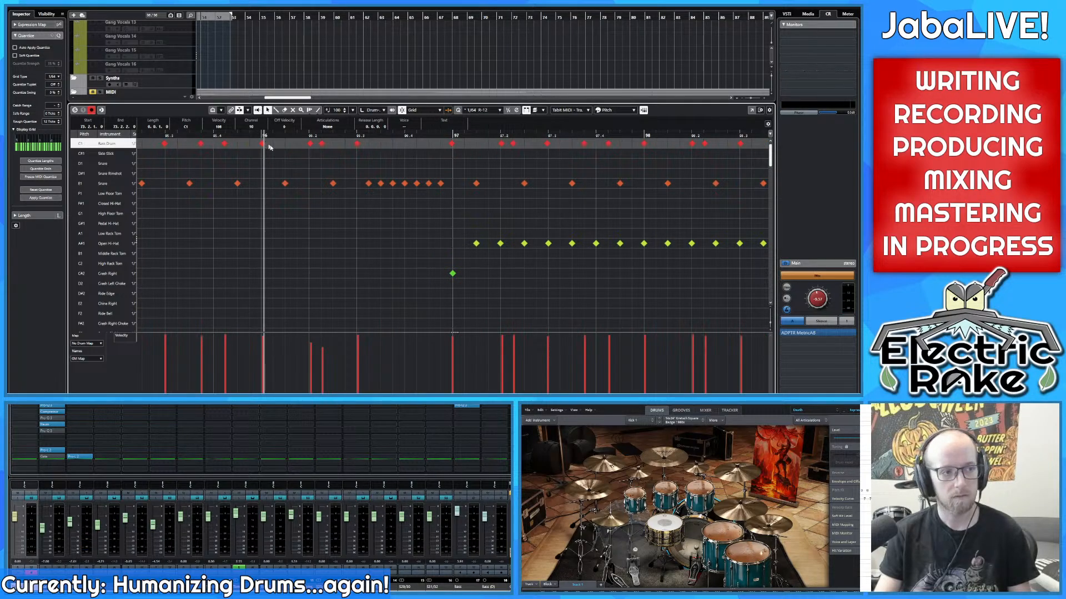
key("space")
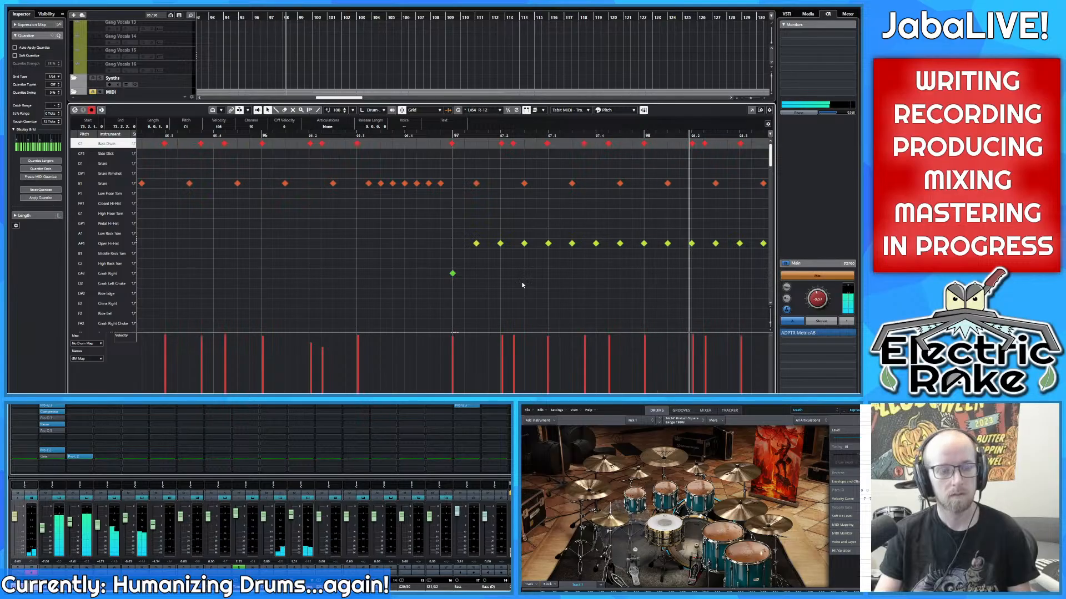
scroll(522, 285, "down", 6, "ctrl")
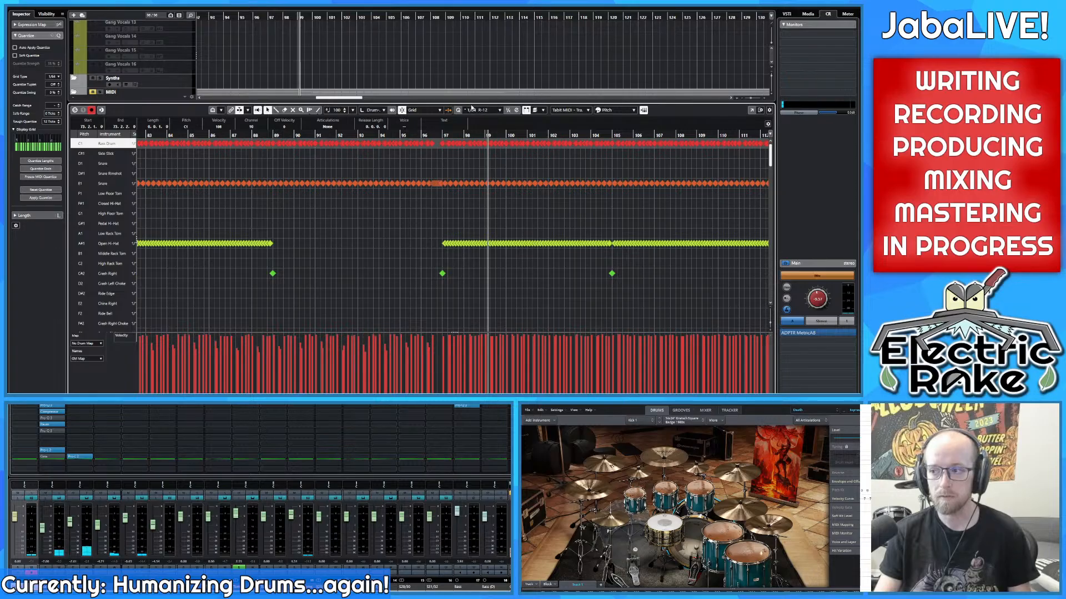
Step: Delete all tempo changes from the project's tempo track and close the tempo editor
scroll(441, 45, "down", 1)
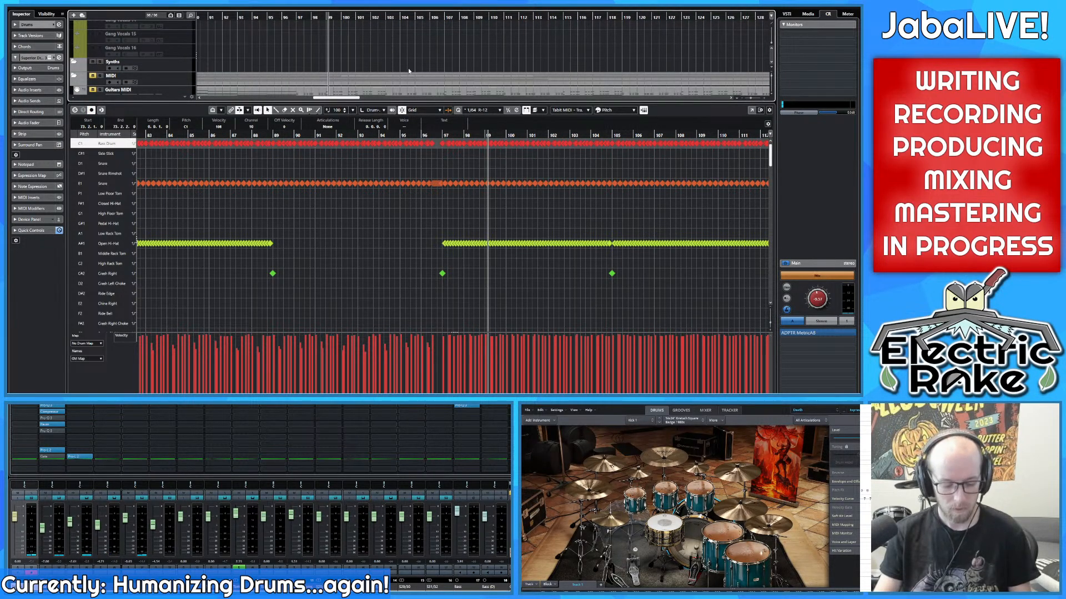
key("ctrl+t")
scroll(417, 187, "down", 8)
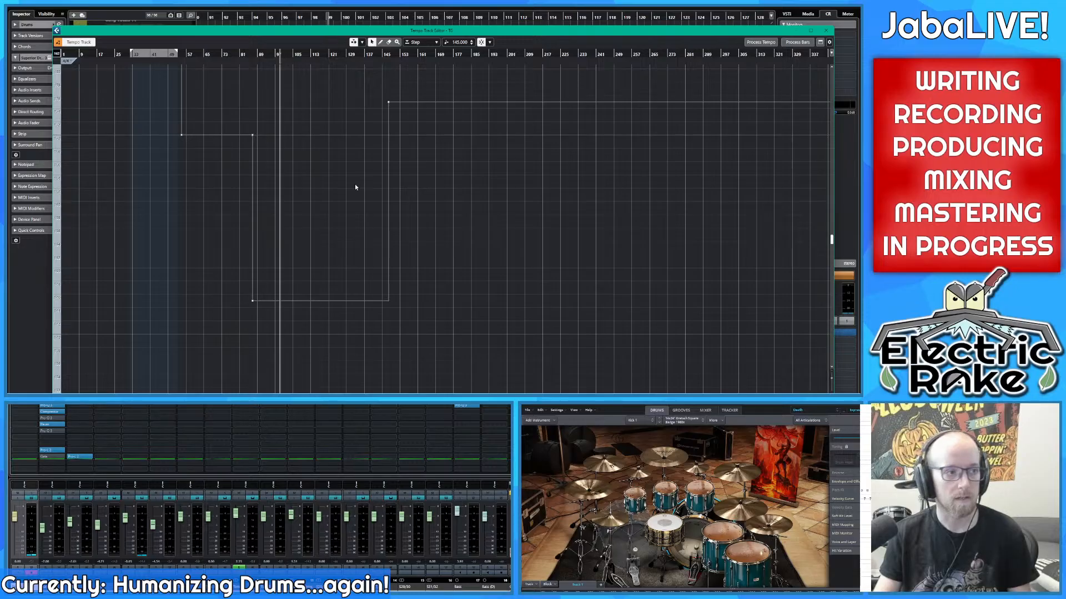
scroll(365, 276, "up", 3)
scroll(365, 277, "up", 1)
scroll(361, 272, "down", 1)
scroll(158, 247, "up", 3)
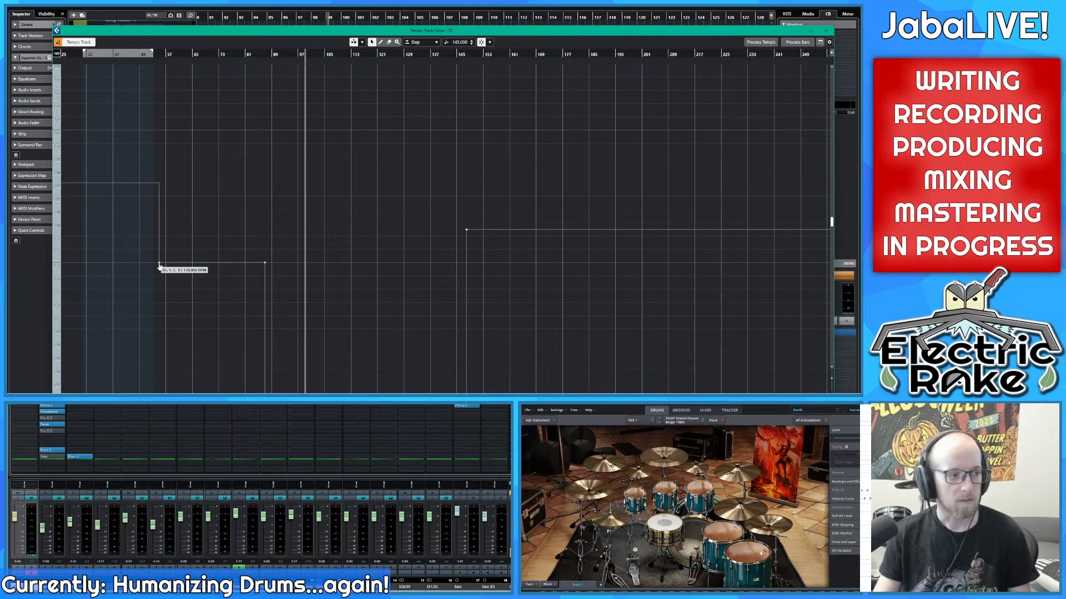
left_click_drag(304, 266, 216, 205)
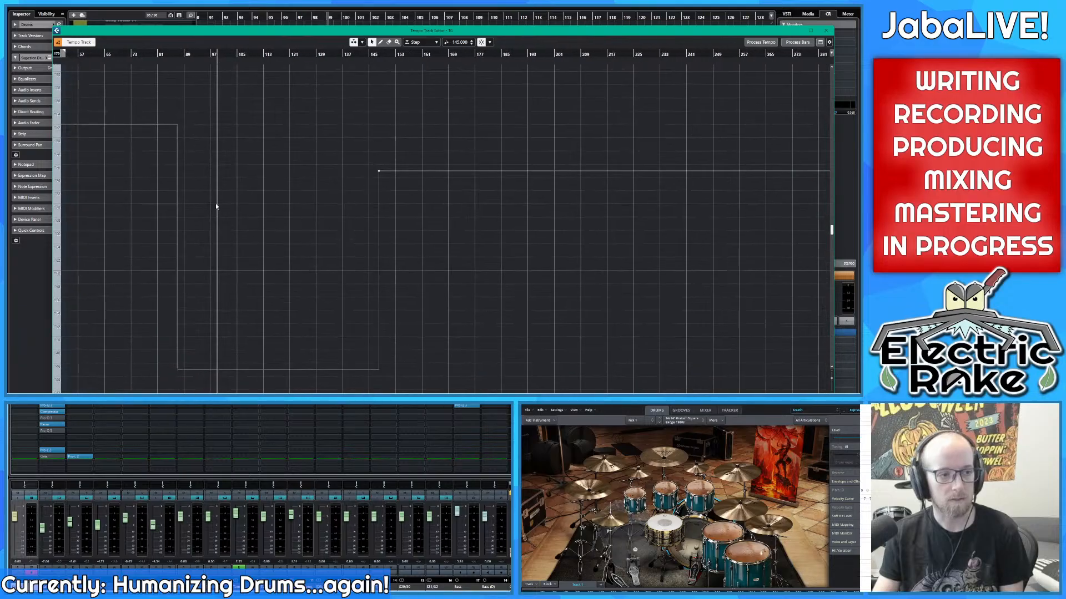
key("ctrl+a")
key("Delete")
left_click_drag(462, 198, 363, 222)
scroll(364, 221, "down", 3)
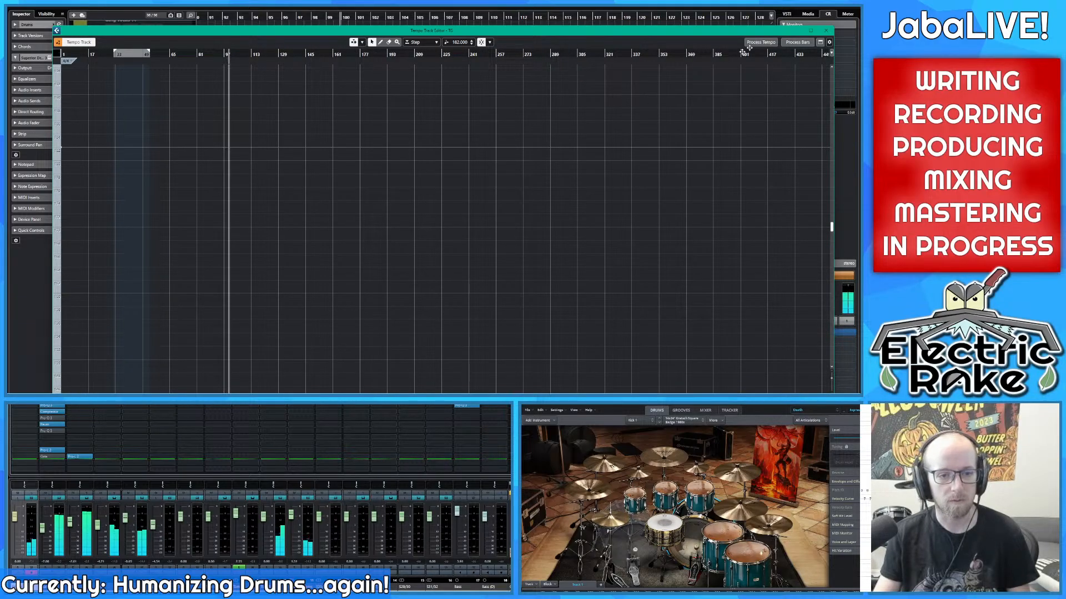
left_click(826, 30)
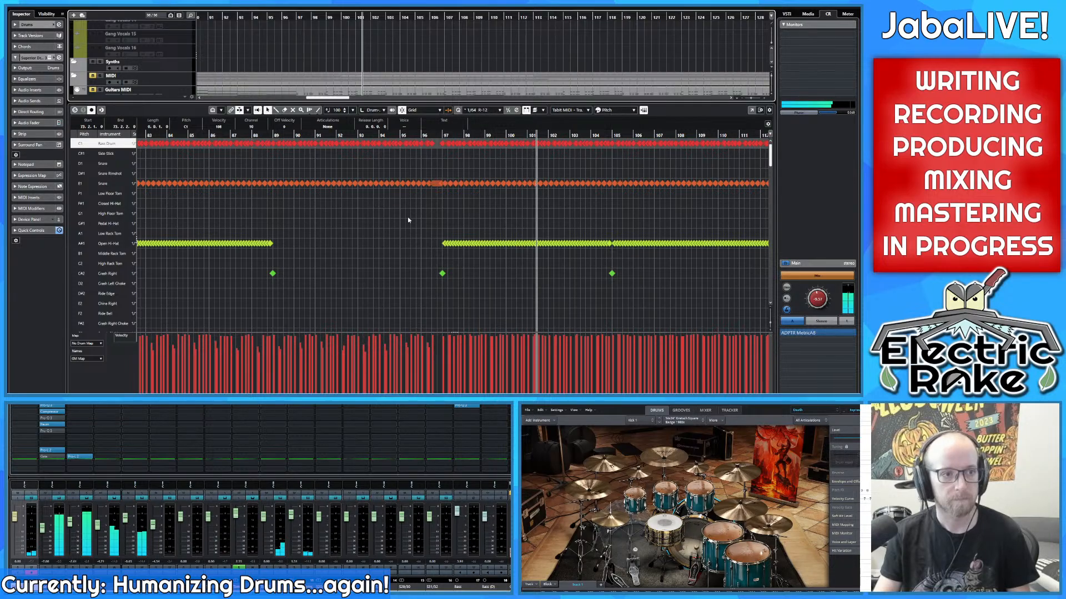
Step: Replay the drums from the start of bar 96 to check the section with the tempo changes removed
scroll(347, 198, "up", 6)
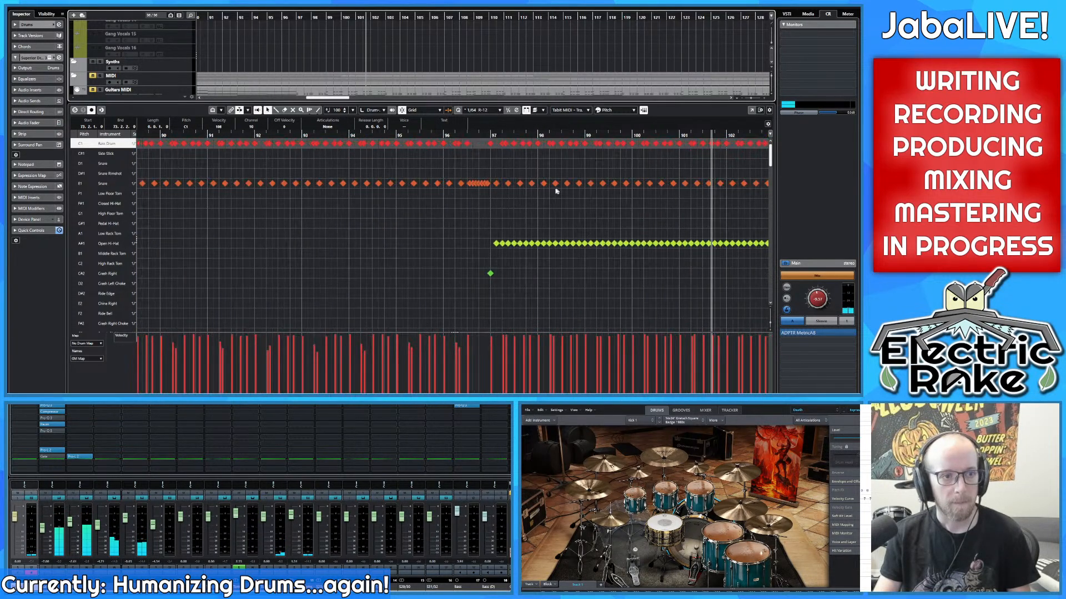
scroll(460, 210, "right", 1)
left_click(260, 135)
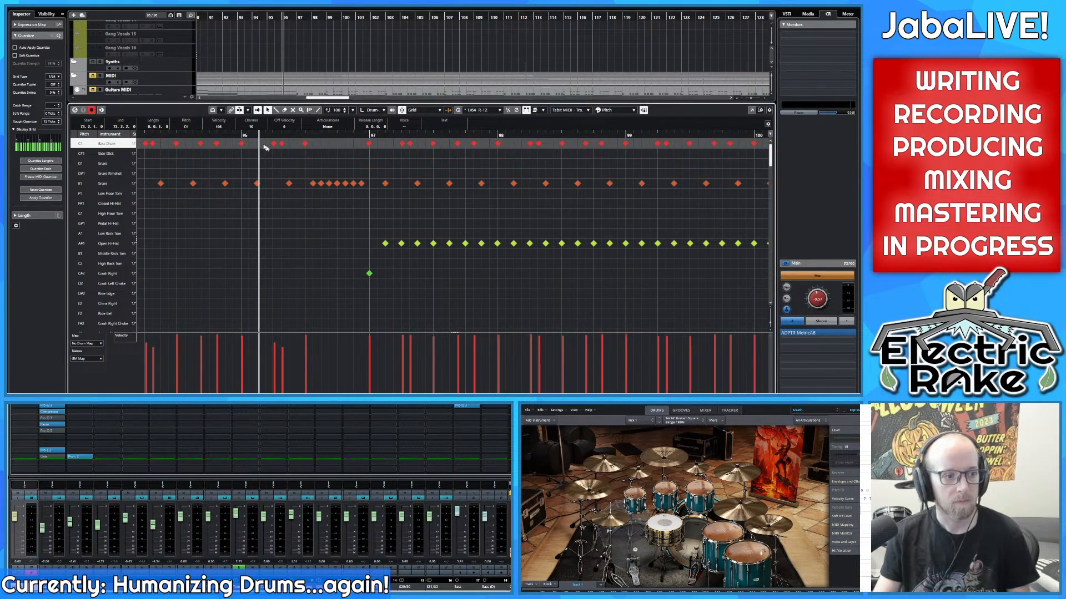
key("space")
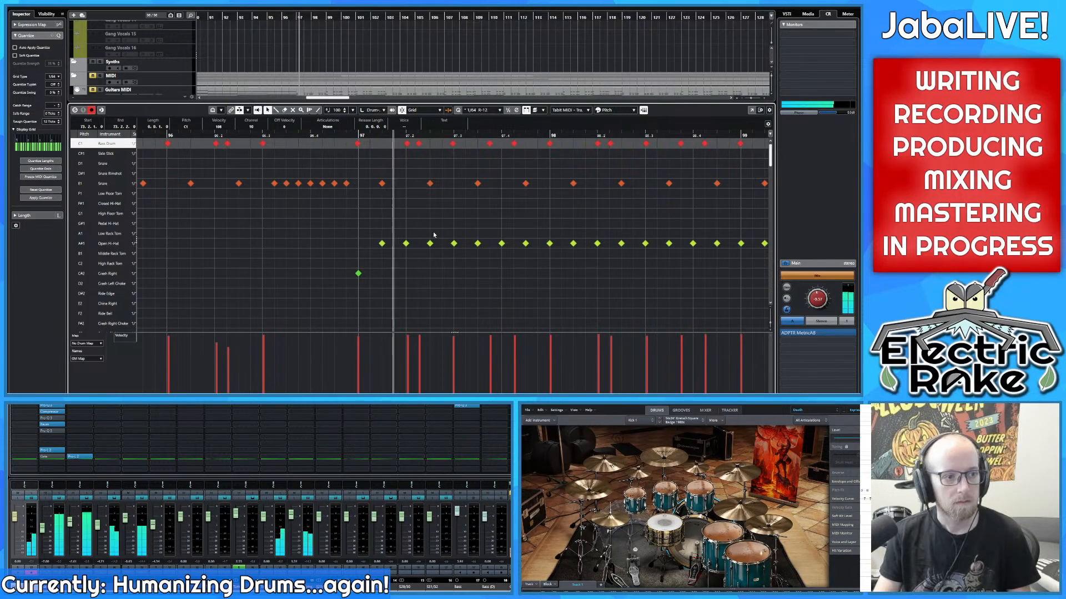
Step: Soften the Bass Drum doubles on beat 2 of bars 97 and 98, with the second hit lower than the first
scroll(388, 230, "up", 1)
left_click_drag(351, 339, 390, 342)
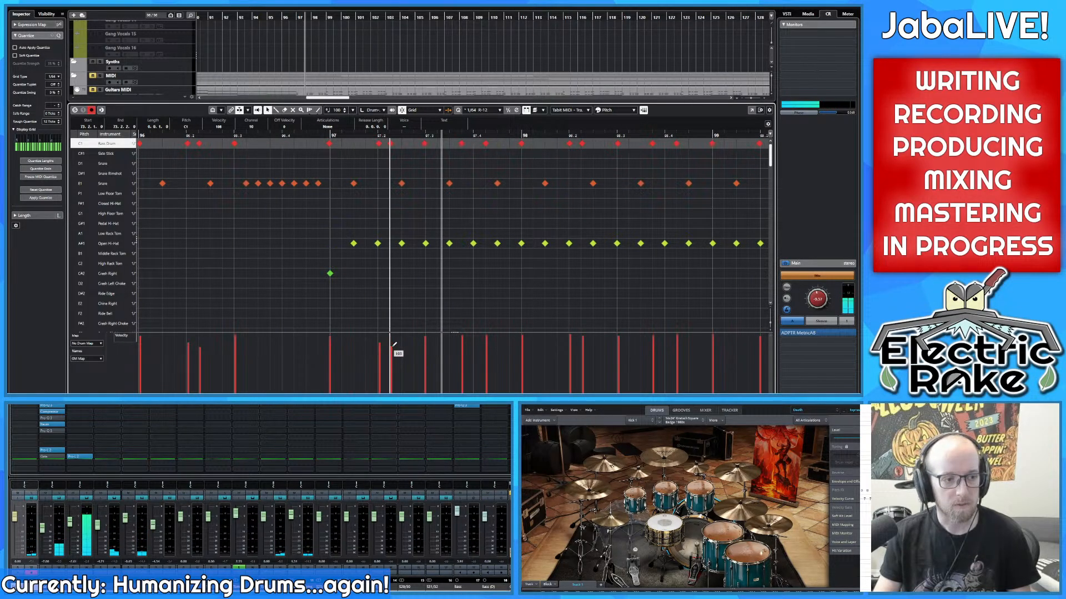
left_click_drag(483, 355, 454, 360)
left_click(542, 343)
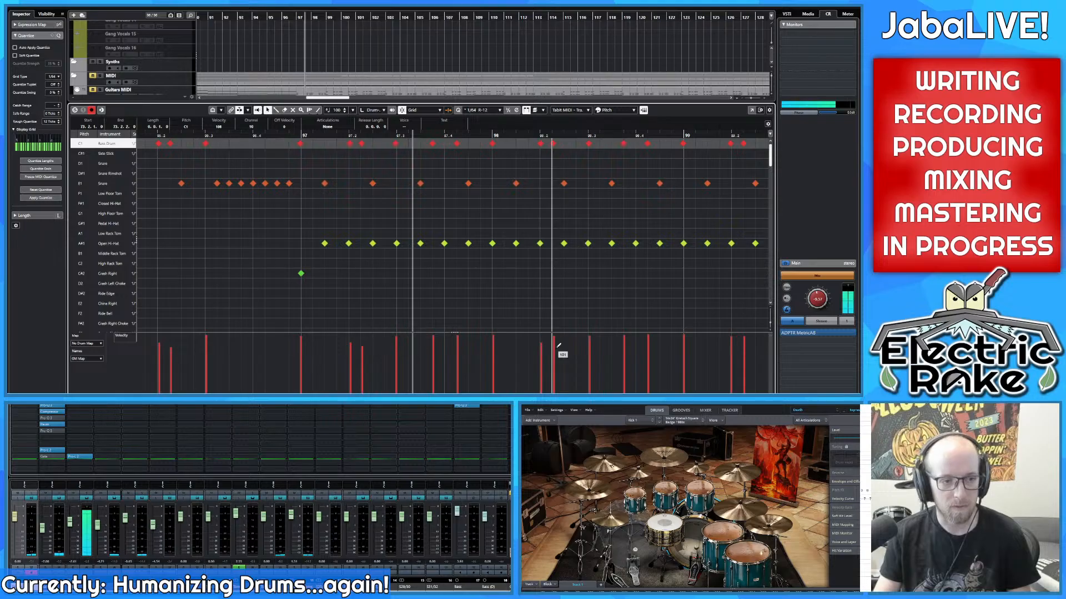
left_click_drag(634, 347, 551, 348)
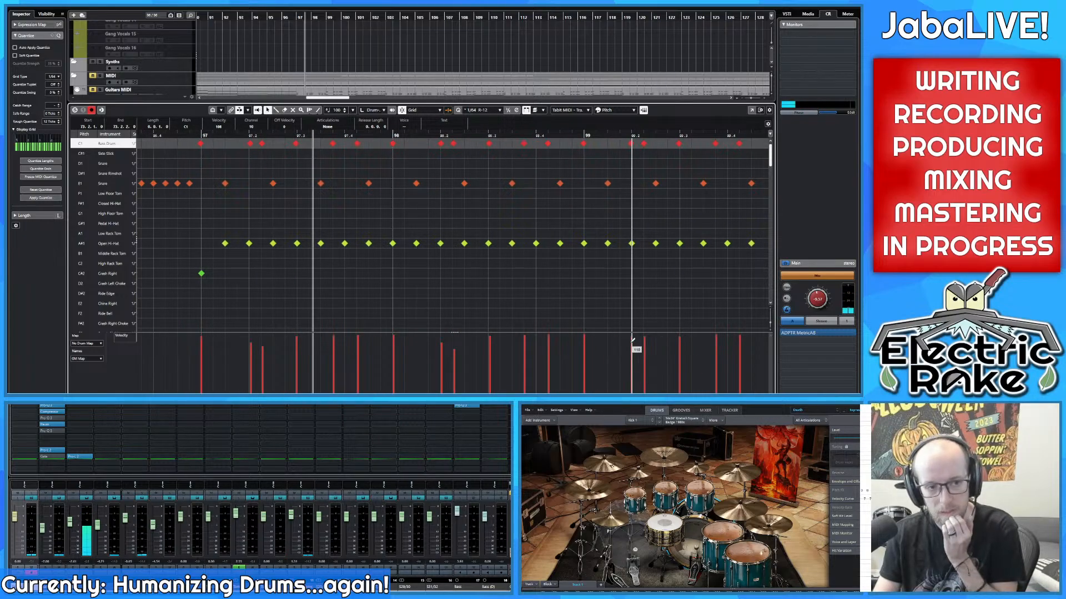
Step: Lower the velocities of the Bass Drum doubles on beat 2 of bars 99 and 100, keeping each second hit quieter
left_click_drag(632, 340, 642, 345)
left_click_drag(707, 346, 505, 353)
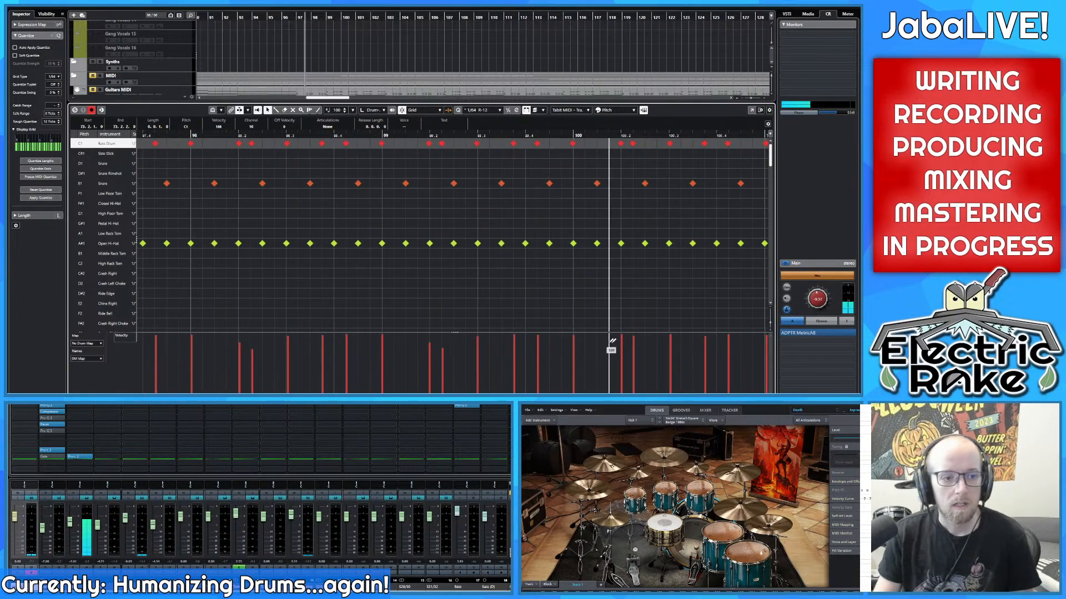
left_click(622, 343)
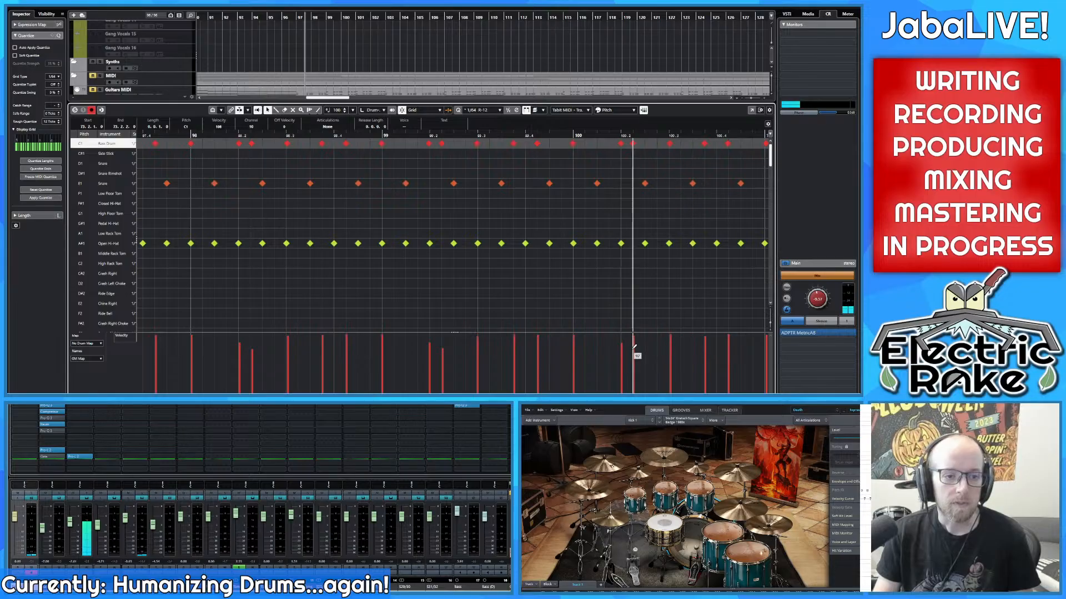
left_click(633, 350)
left_click_drag(724, 353, 437, 354)
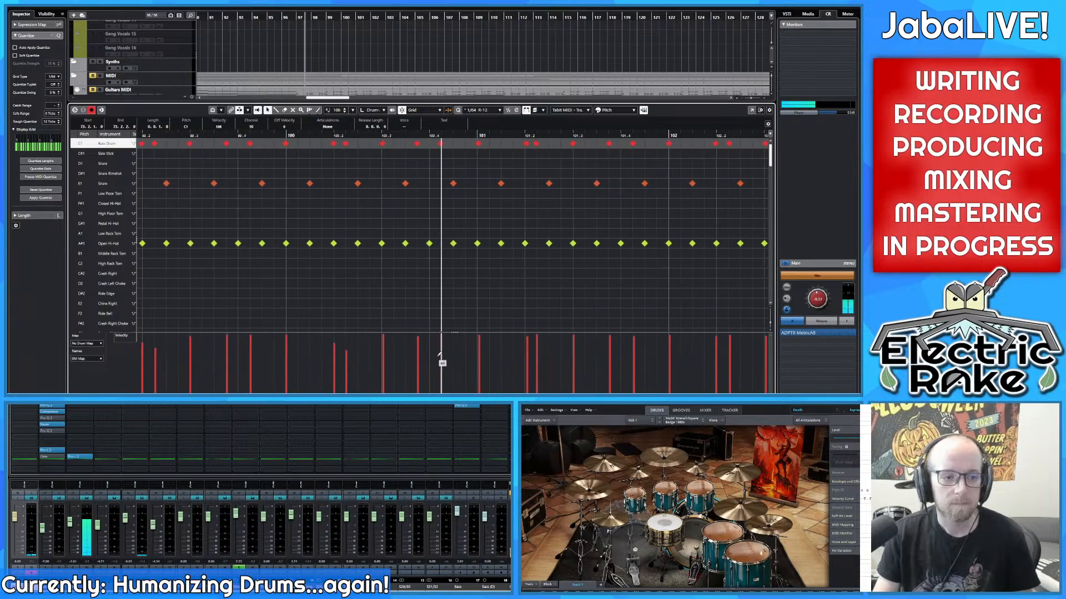
Step: Reduce the velocities of the Bass Drum doubles on beat 2 of bars 101 and 102
left_click(527, 346)
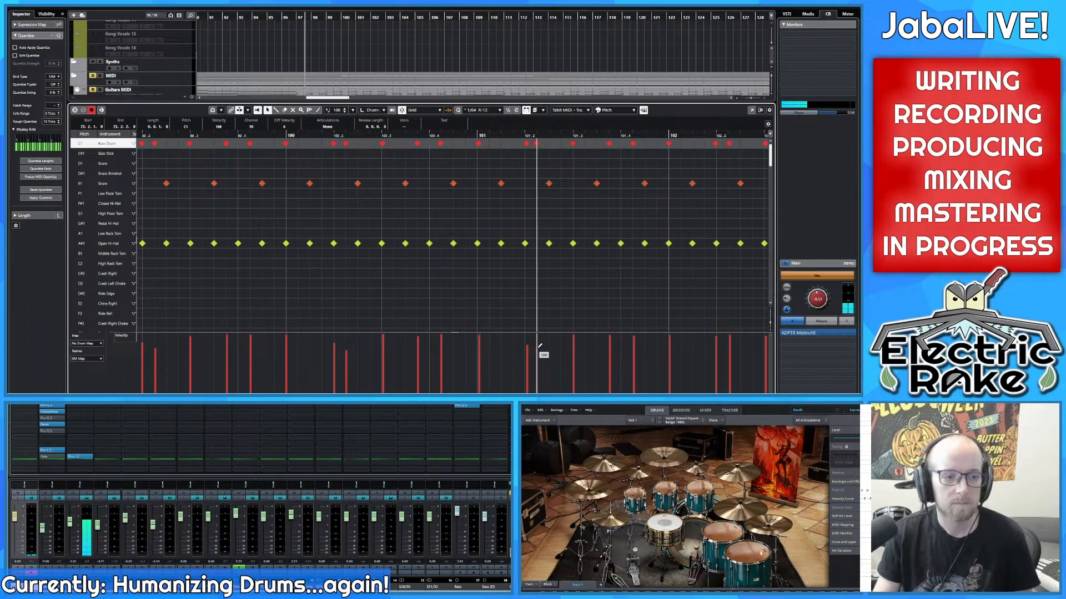
left_click(537, 348)
left_click_drag(587, 345, 374, 360)
left_click(516, 349)
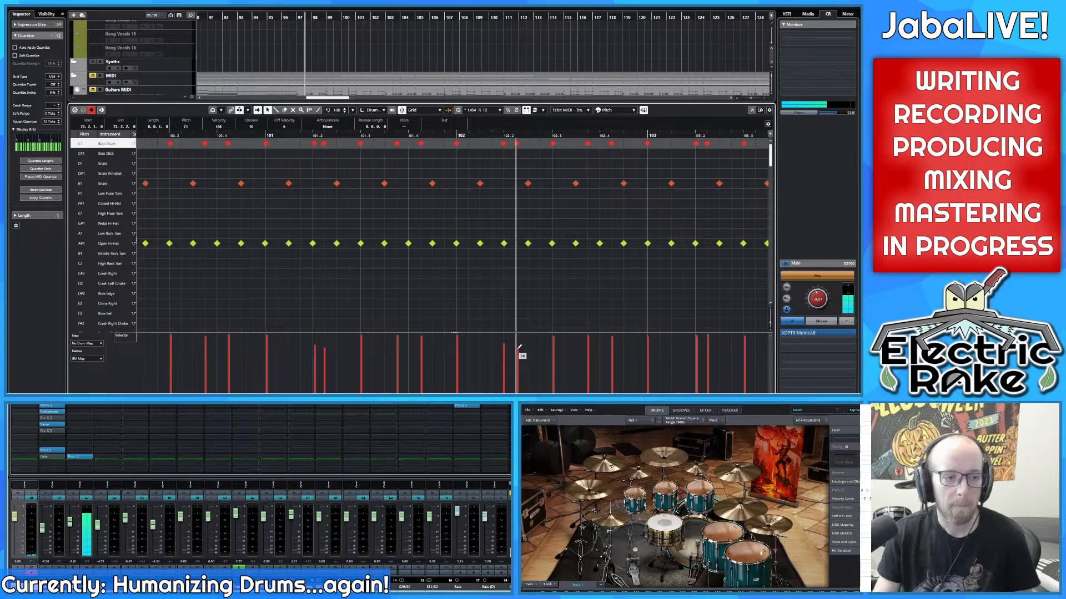
left_click_drag(699, 355, 429, 350)
Step: Soften the Bass Drum doubles on beat 2 of bars 103 and 104, making each second hit quieter
left_click(428, 343)
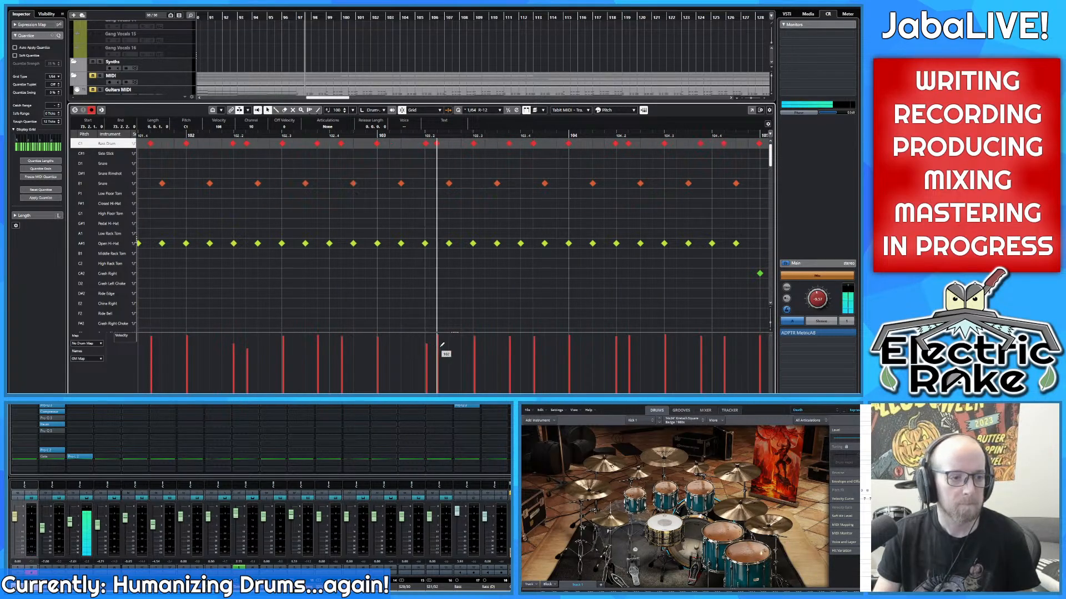
left_click(439, 347)
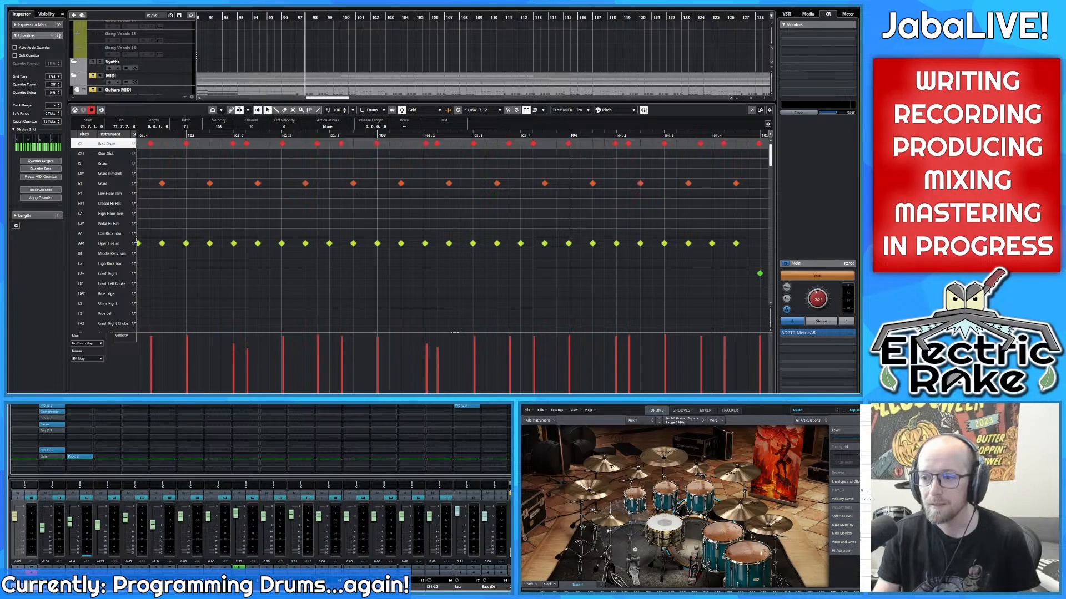
scroll(599, 355, "right", 2)
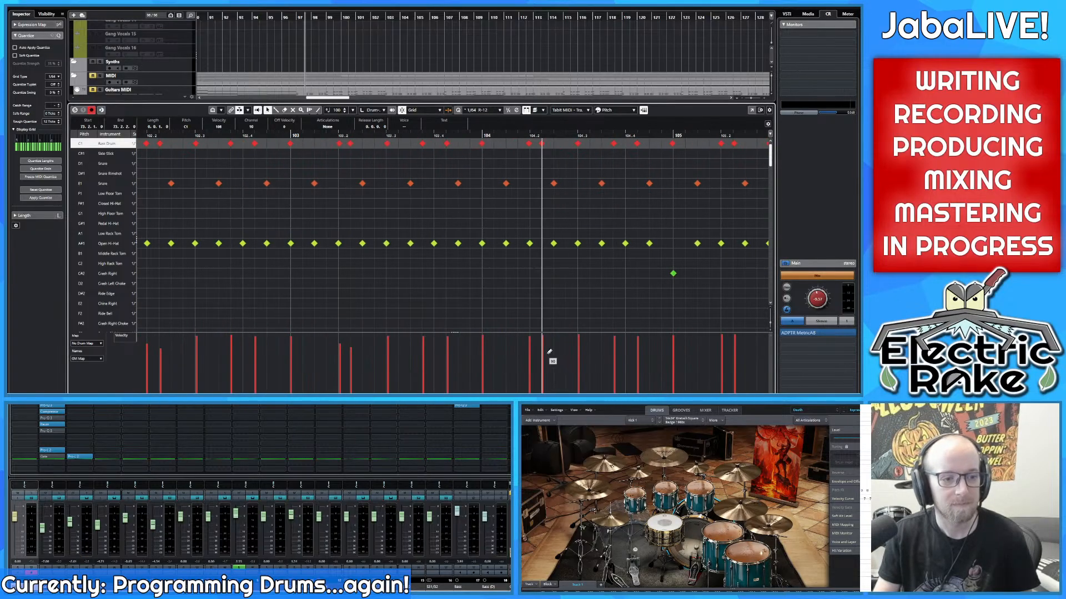
Step: Lower the velocities of the Bass Drum doubles on beat 2 of bars 105, 106 and 107
scroll(530, 342, "right", 5)
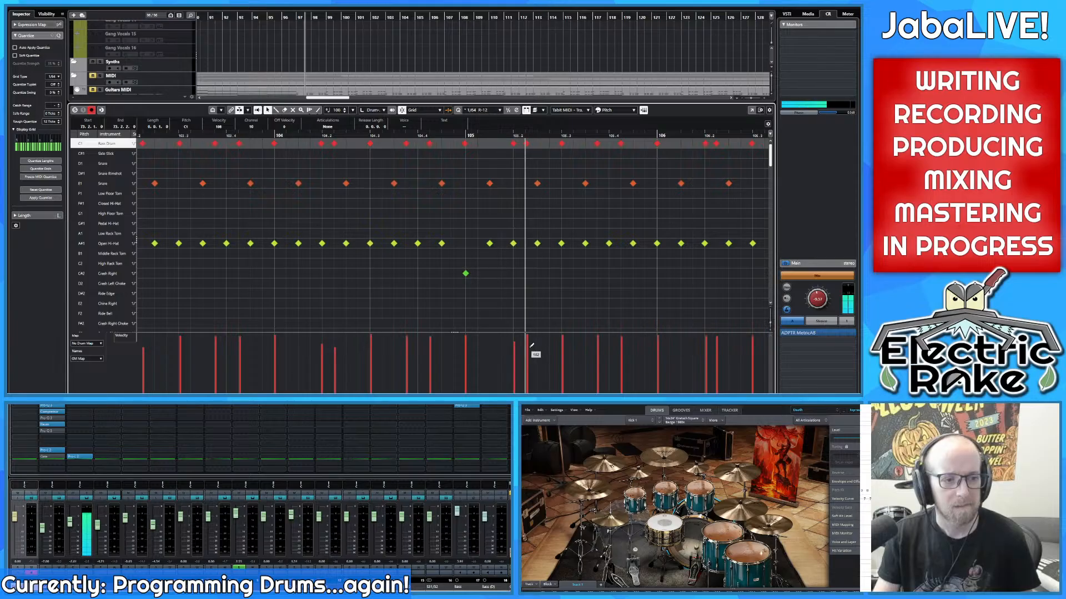
scroll(602, 352, "right", 4)
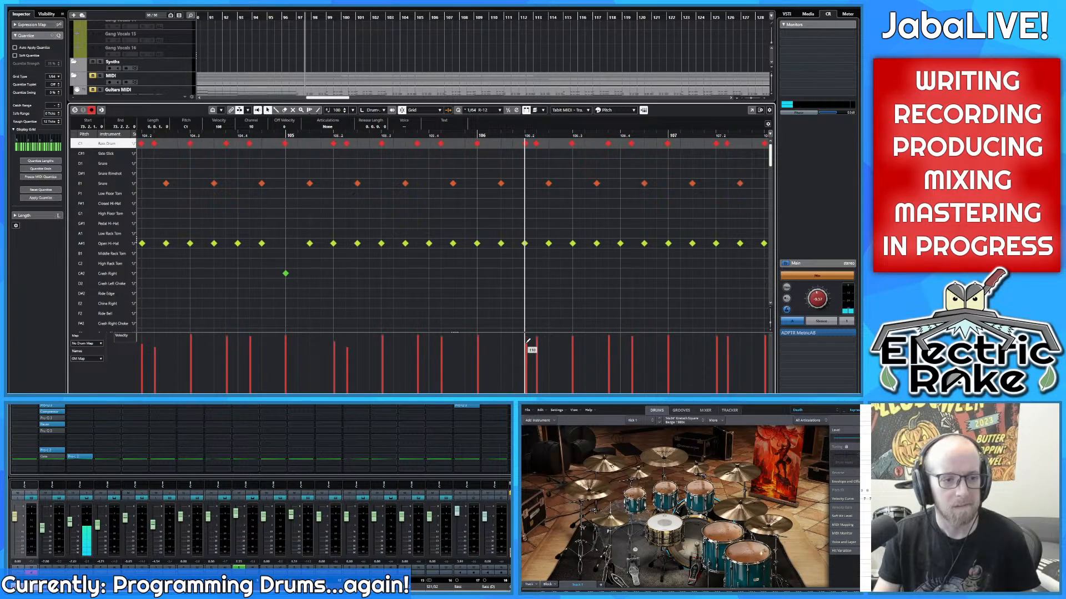
scroll(610, 353, "right", 4)
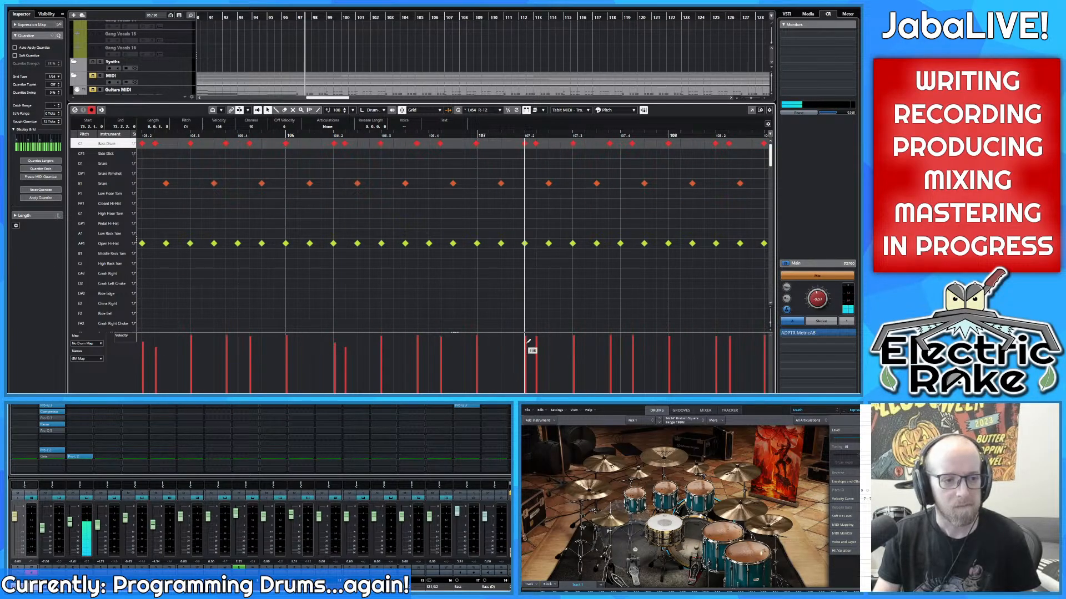
Step: Soften the Bass Drum doubles on beat 2 of bars 108, 109 and 110, with each second hit slightly lower
scroll(543, 350, "right", 5)
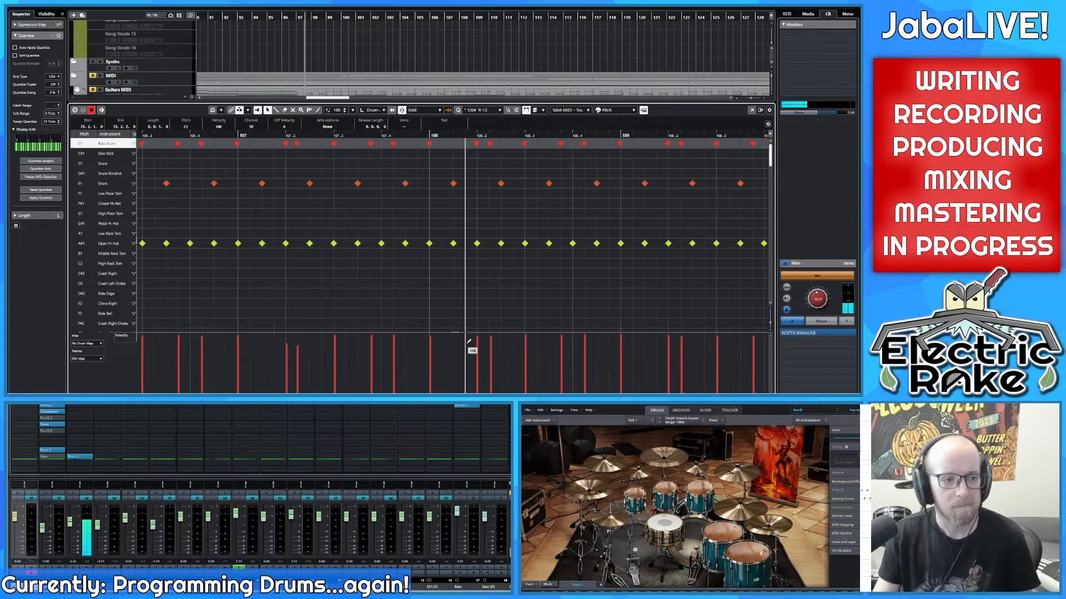
left_click_drag(469, 342, 494, 345)
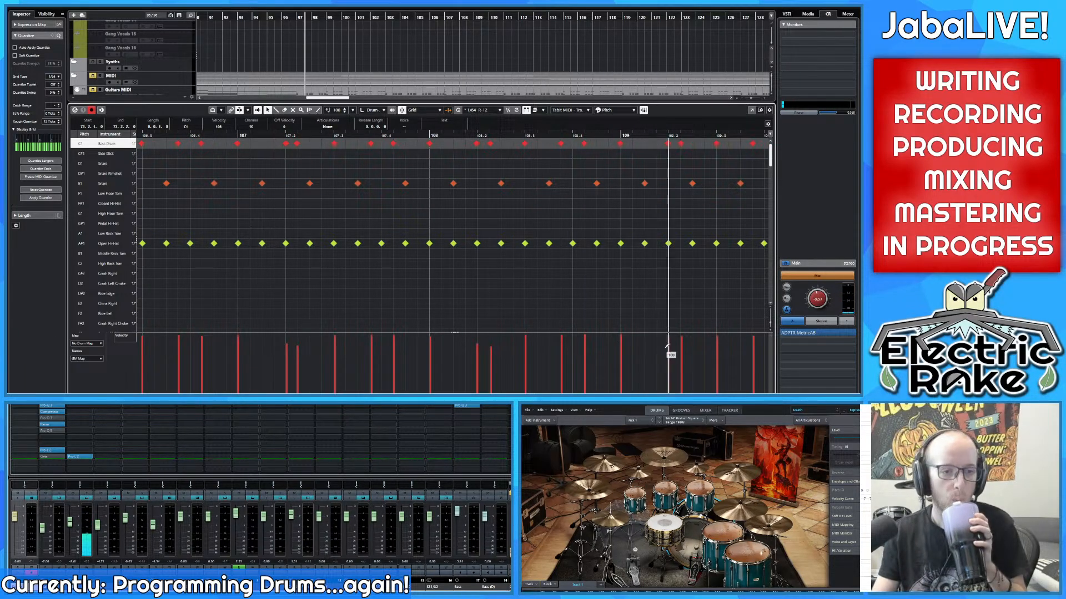
left_click_drag(672, 344, 683, 345)
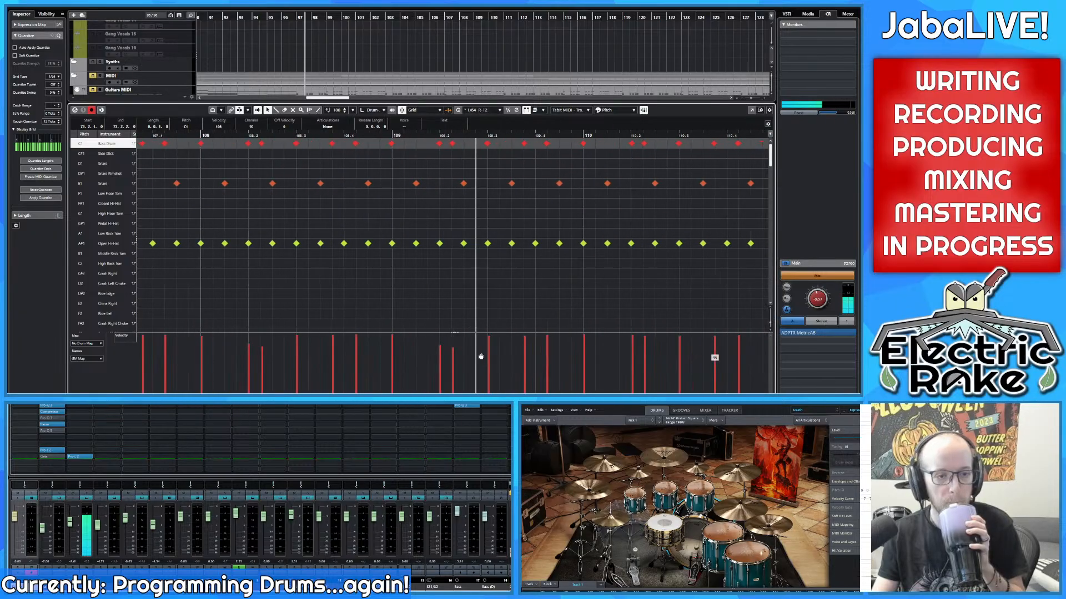
left_click_drag(635, 341, 644, 346)
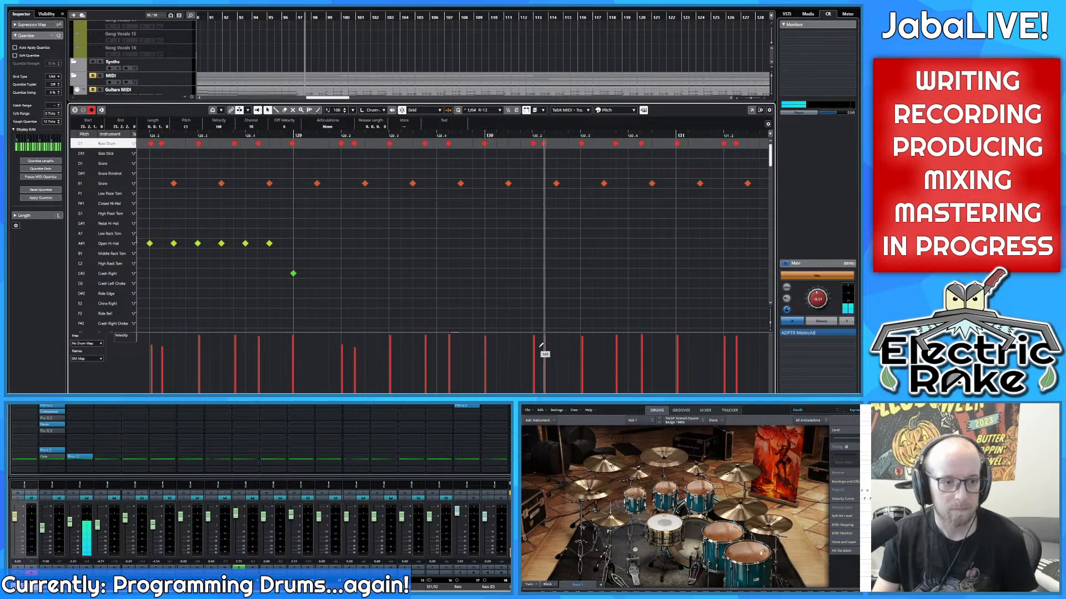
Step: Lower the velocities of the Bass Drum doubles on beat 2 of bars 130, 131 and 132
left_click_drag(541, 345, 536, 347)
scroll(559, 345, "right", 3)
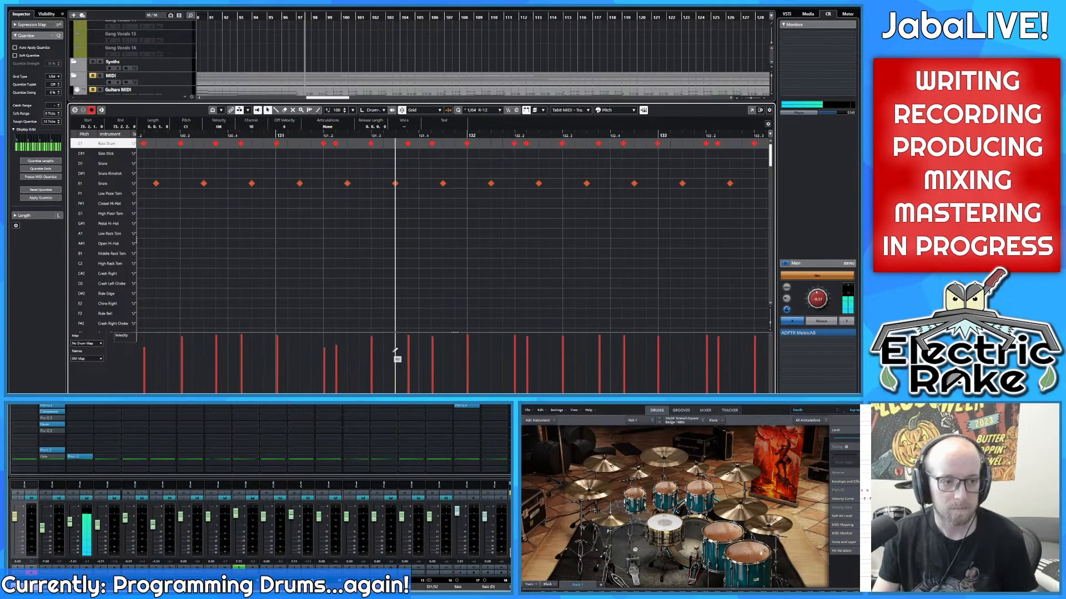
left_click(517, 344)
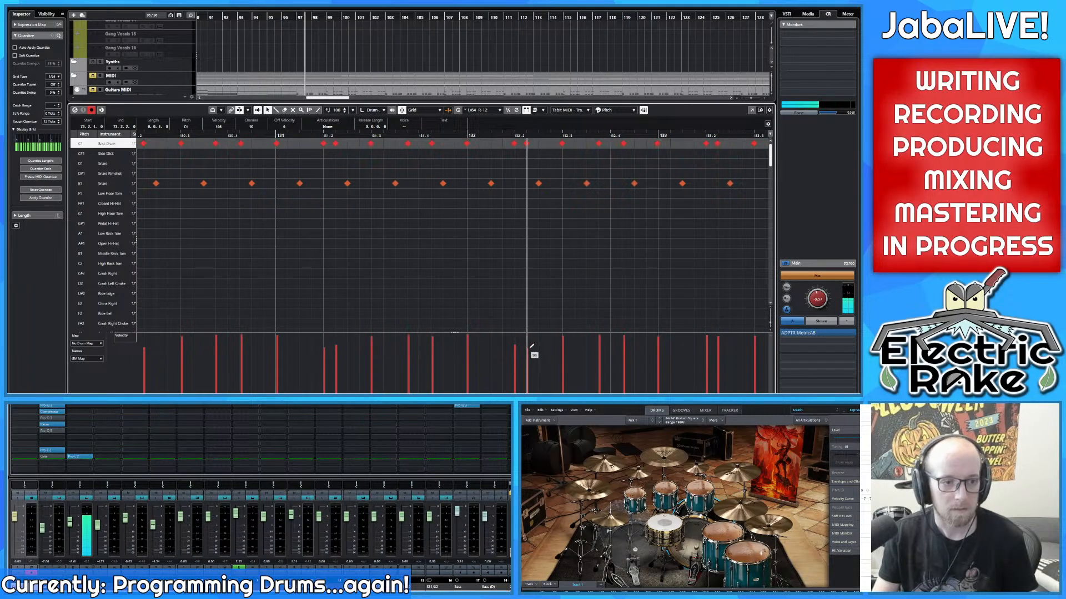
Step: Soften the Bass Drum doubles on beat 2 of bars 133 and 134, with each second hit slightly quieter
scroll(522, 348, "right", 2)
left_click(581, 343)
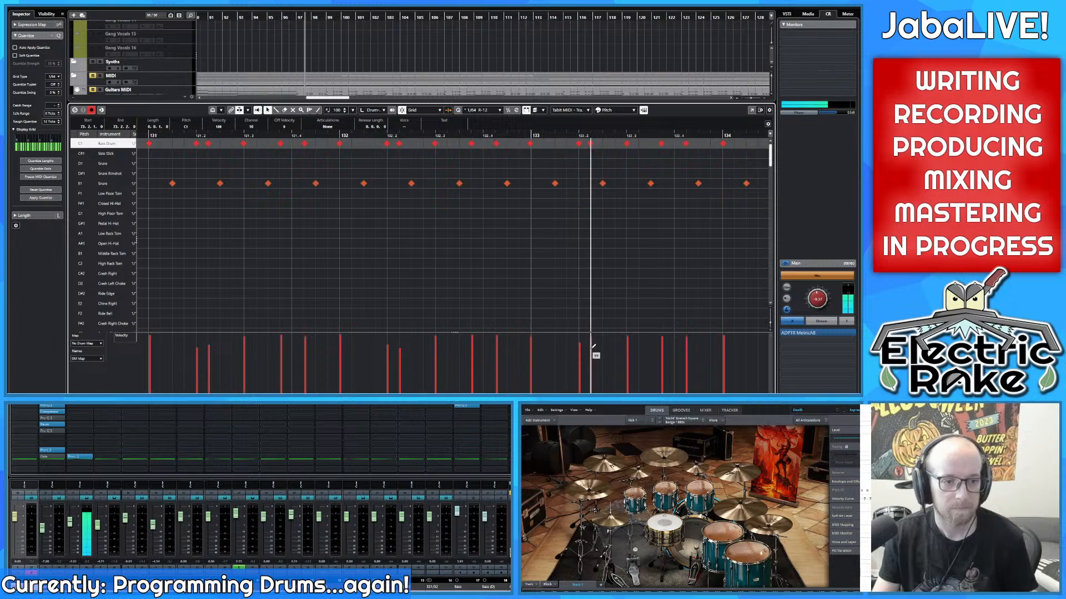
scroll(592, 346, "right", 3)
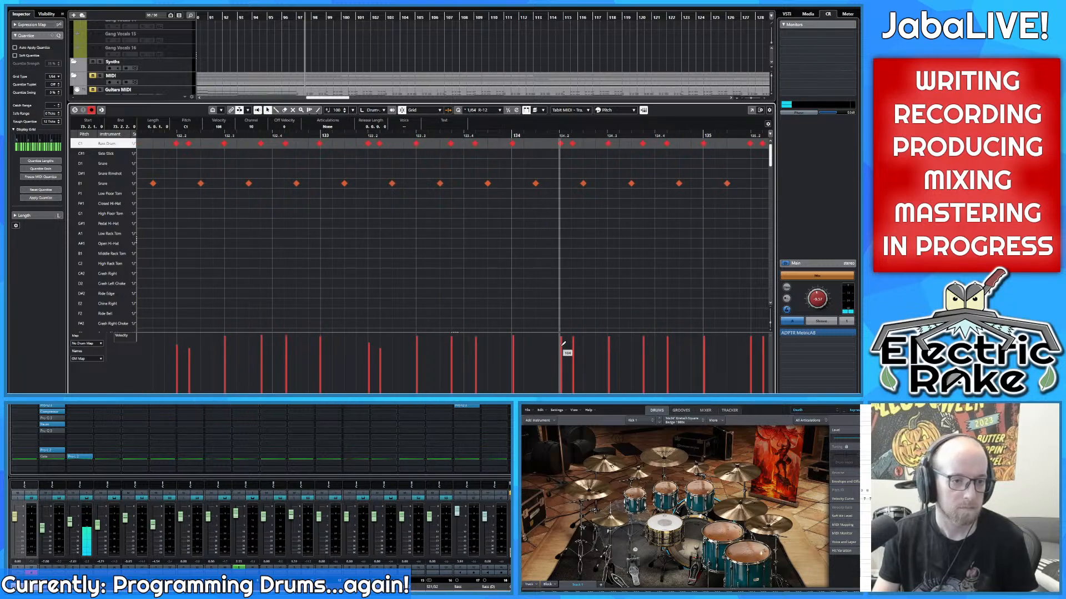
left_click(563, 344)
Step: Reduce the velocities of the Bass Drum doubles on beat 2 of bars 135 and 136
scroll(647, 362, "right", 3)
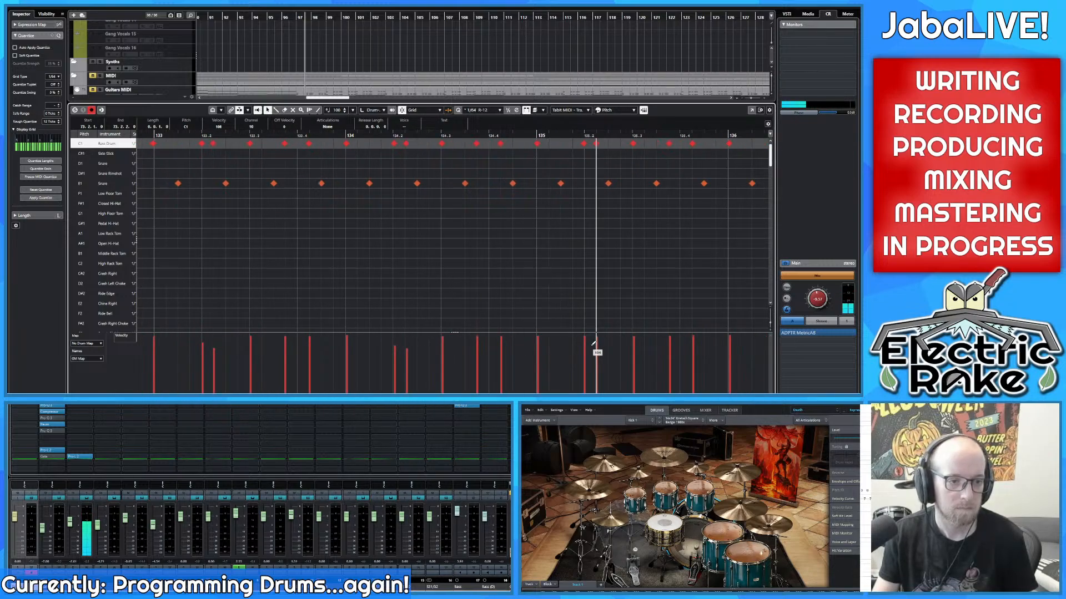
mouse_move(594, 343)
left_mouse_down()
mouse_move(557, 352)
mouse_move(566, 356)
left_mouse_up()
scroll(630, 357, "right", 4)
scroll(566, 357, "right", 4)
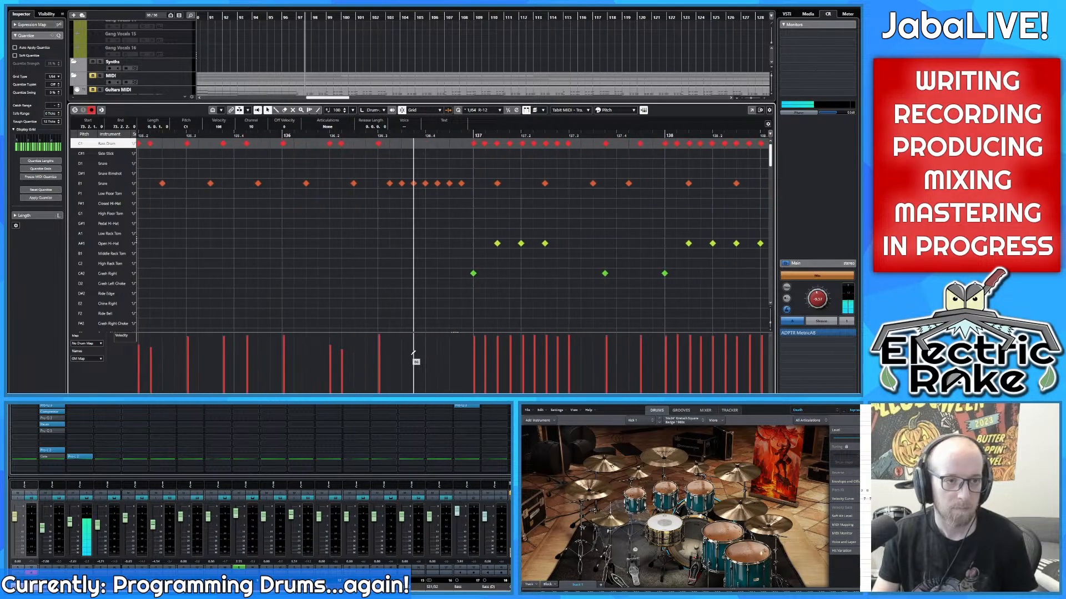
Step: Lower the velocities of the continuous nine-note Bass Drum runs that open bars 137 and 138
scroll(413, 353, "right", 1)
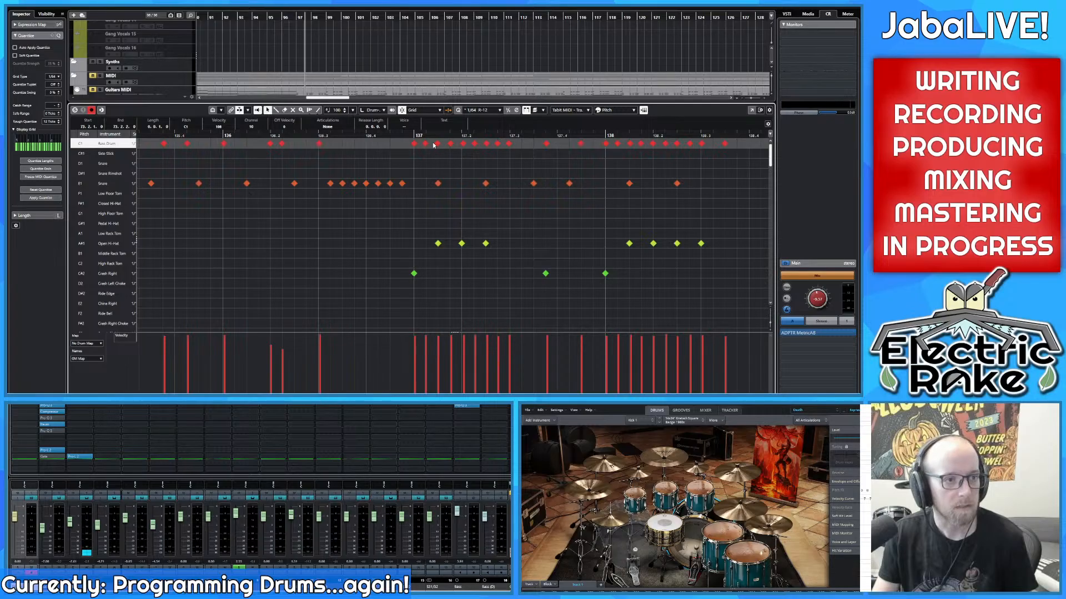
left_click_drag(416, 158, 509, 143)
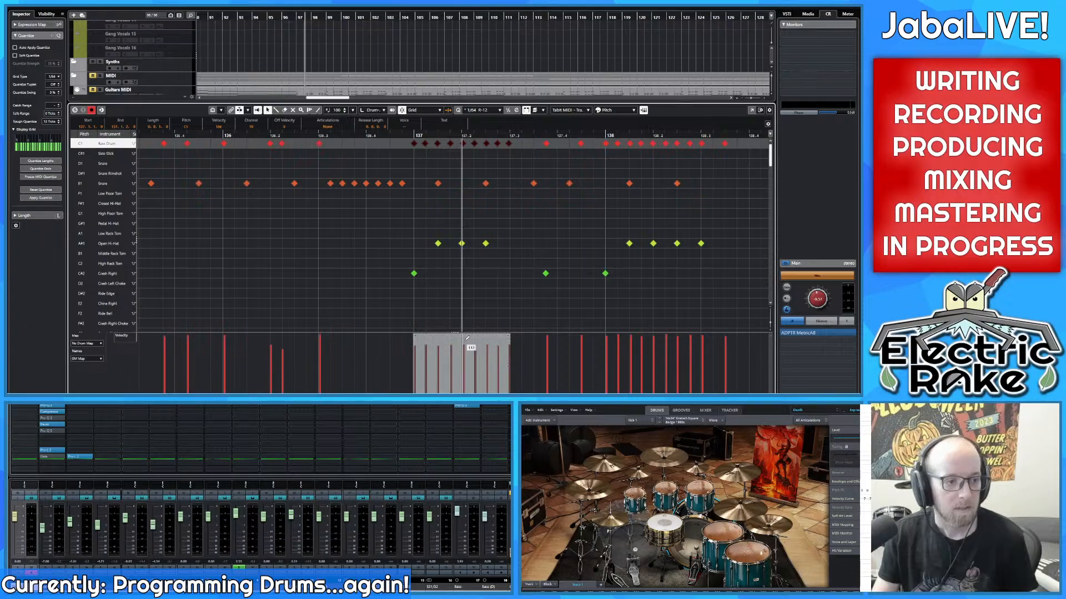
scroll(428, 220, "right", 3)
left_click_drag(447, 151, 549, 143)
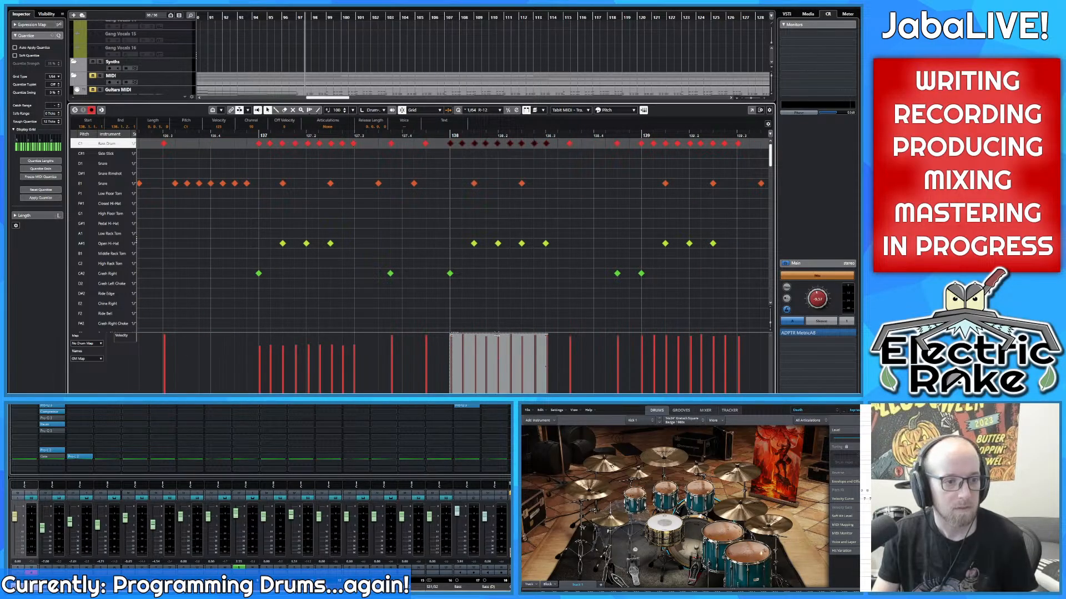
Step: Soften the Bass Drum runs at the start of bars 139 and 140 by reducing their velocities together
scroll(541, 284, "right", 2)
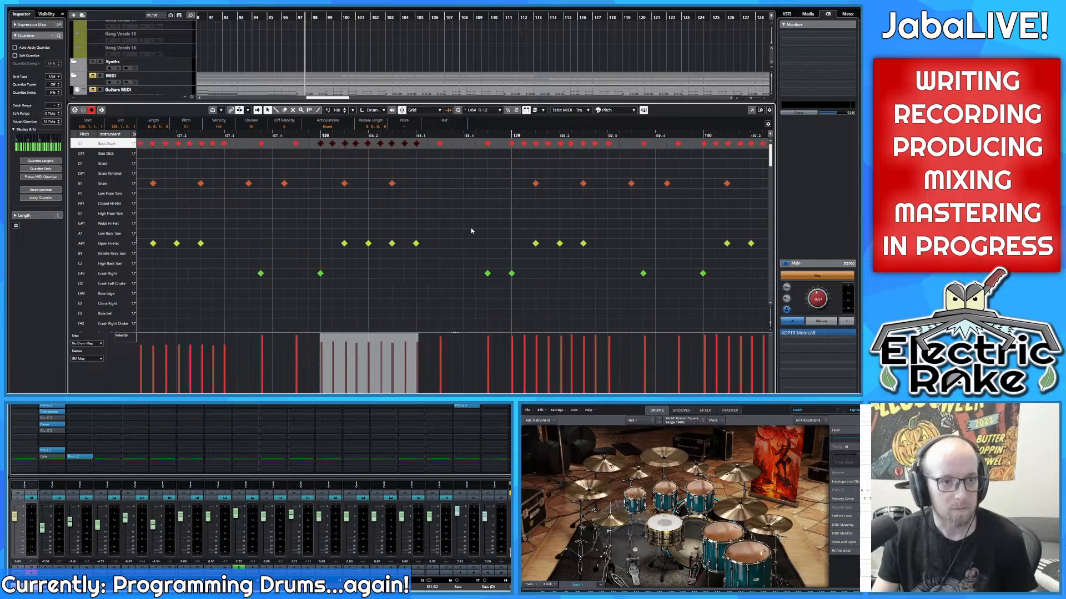
left_click_drag(510, 147, 527, 143)
left_click_drag(614, 135, 613, 136)
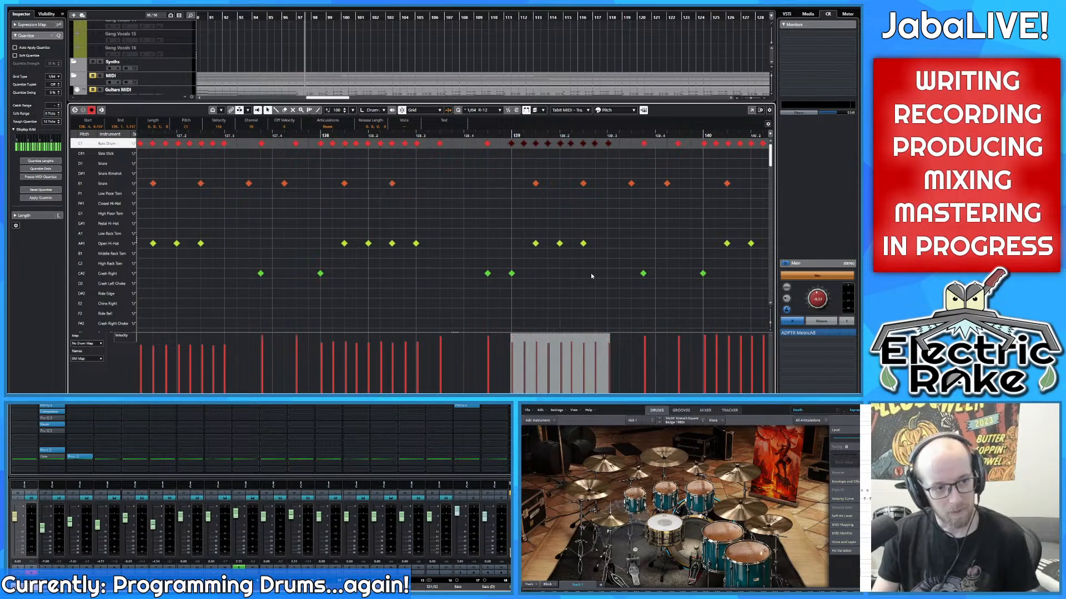
scroll(591, 273, "right", 4)
left_click(446, 150)
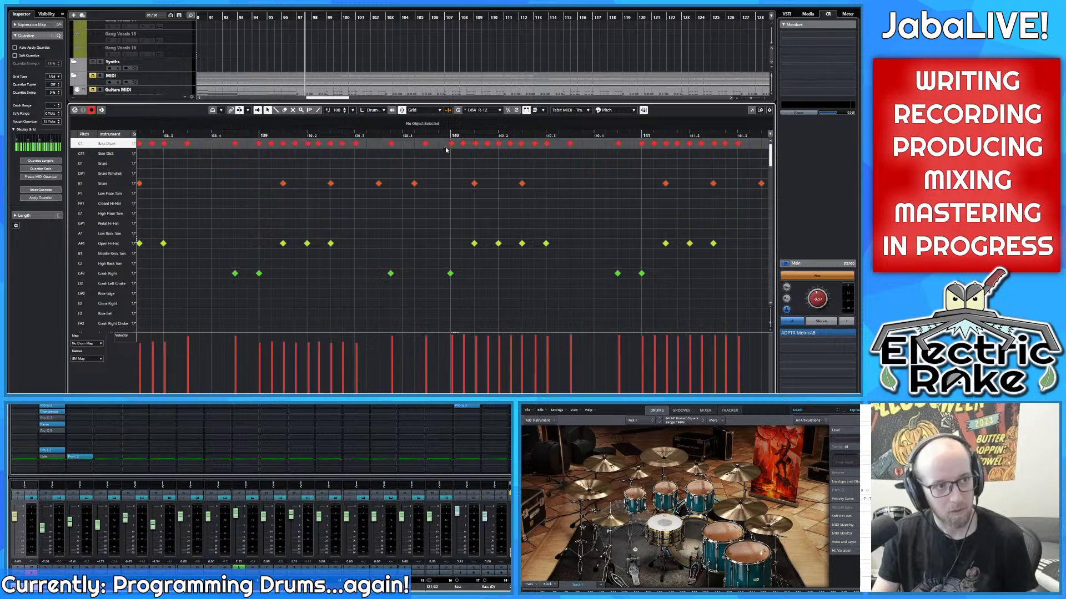
Step: Lower the velocities of the rapid bass drum notes at the start of bars 140 and 141
left_click_drag(535, 141, 556, 134)
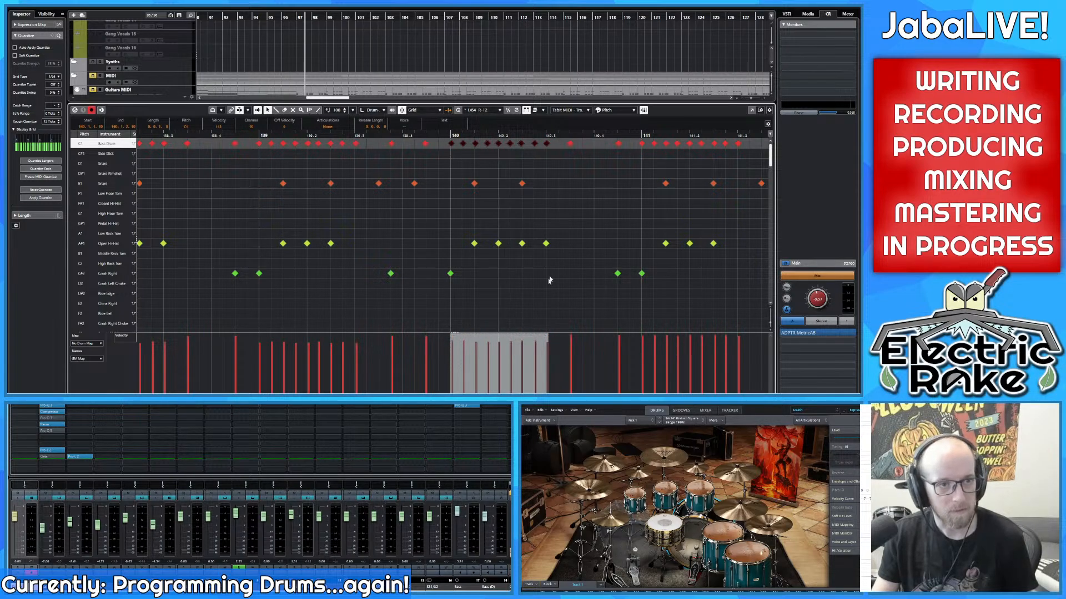
scroll(550, 281, "right", 2)
left_click_drag(536, 151, 559, 144)
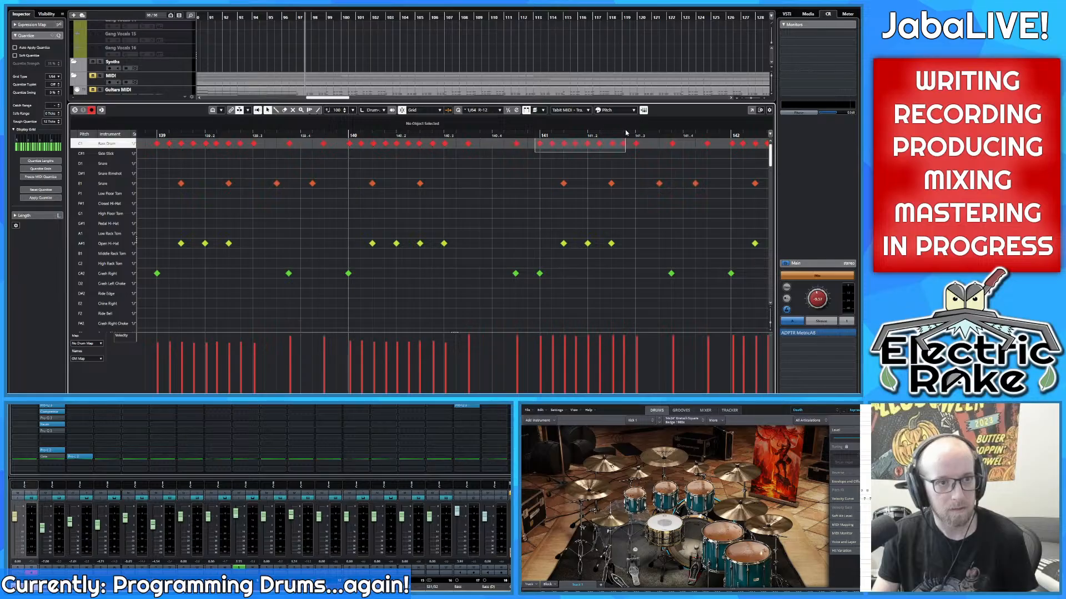
left_click_drag(636, 130, 636, 131)
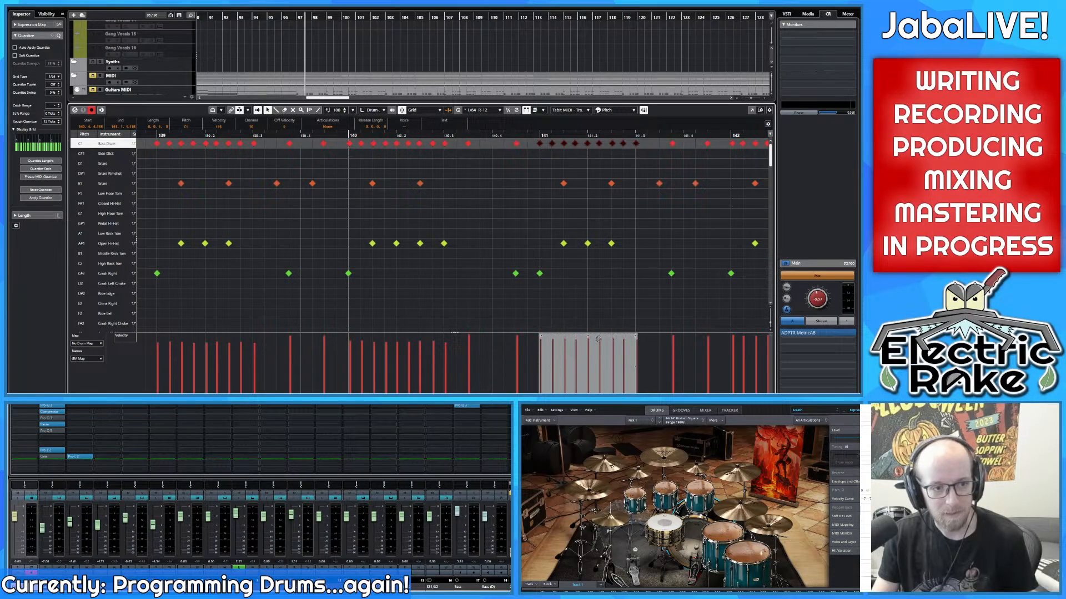
Step: Lower the velocities of the rapid bass drum runs at the start of bars 142, 143 and 144
scroll(465, 281, "right", 4)
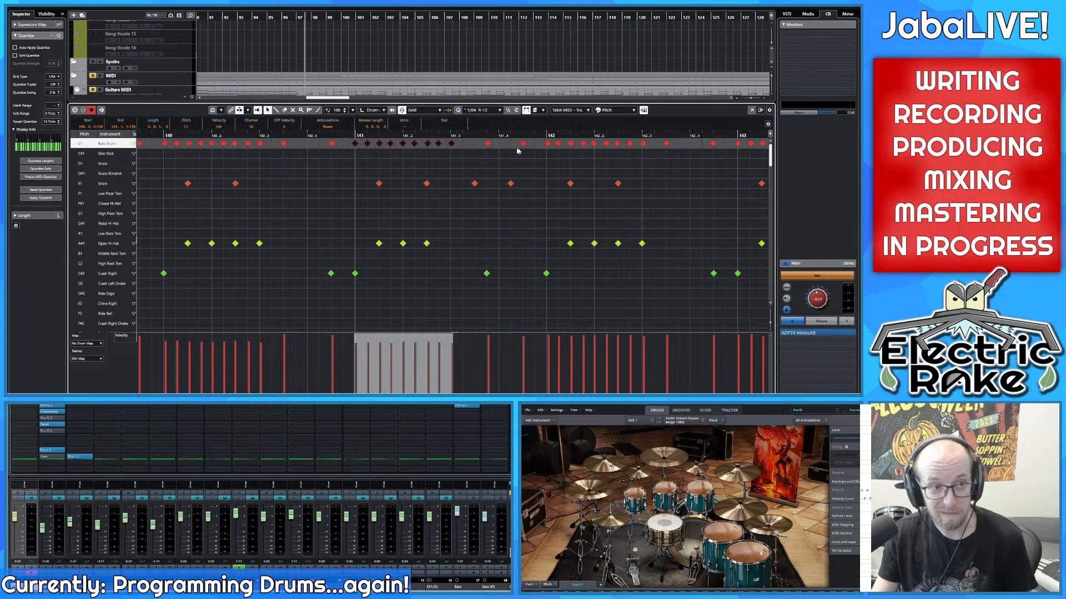
left_click_drag(541, 148, 552, 148)
left_click_drag(636, 132, 645, 135)
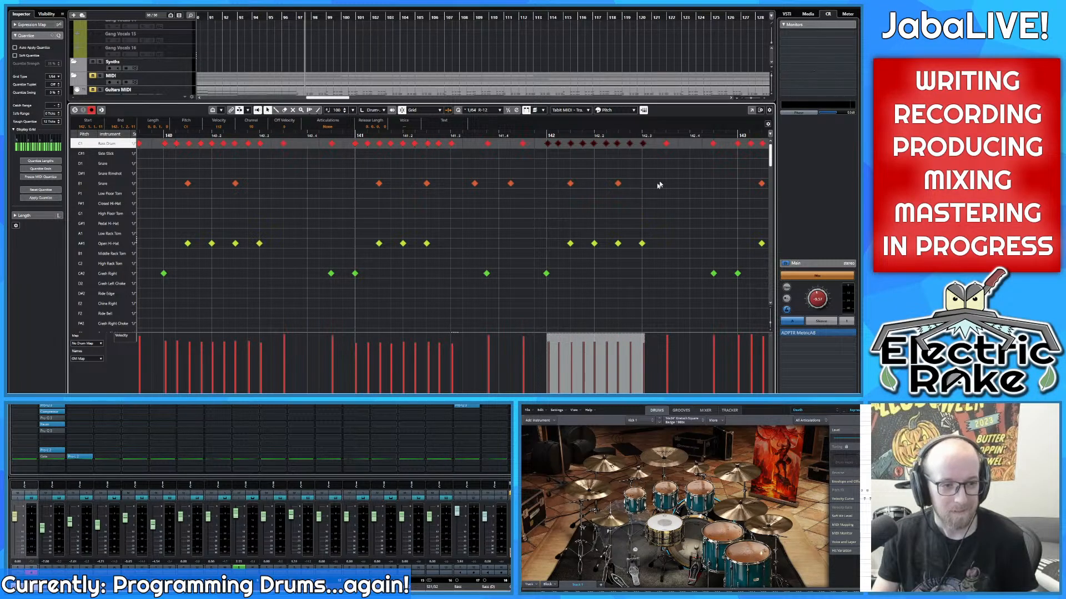
scroll(658, 185, "right", 6)
left_click_drag(462, 155, 574, 140)
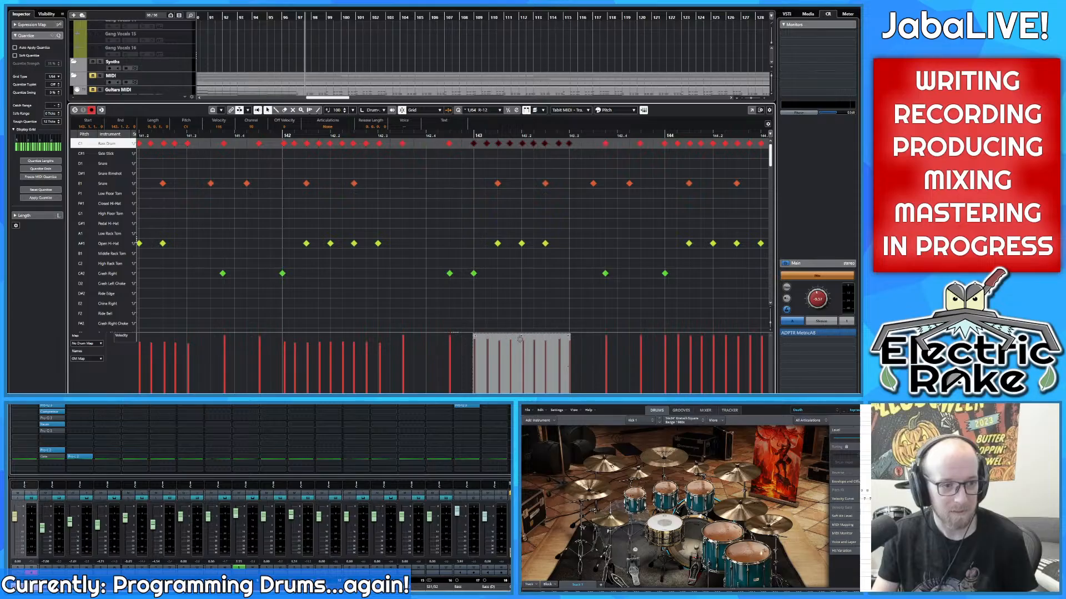
scroll(538, 324, "right", 4)
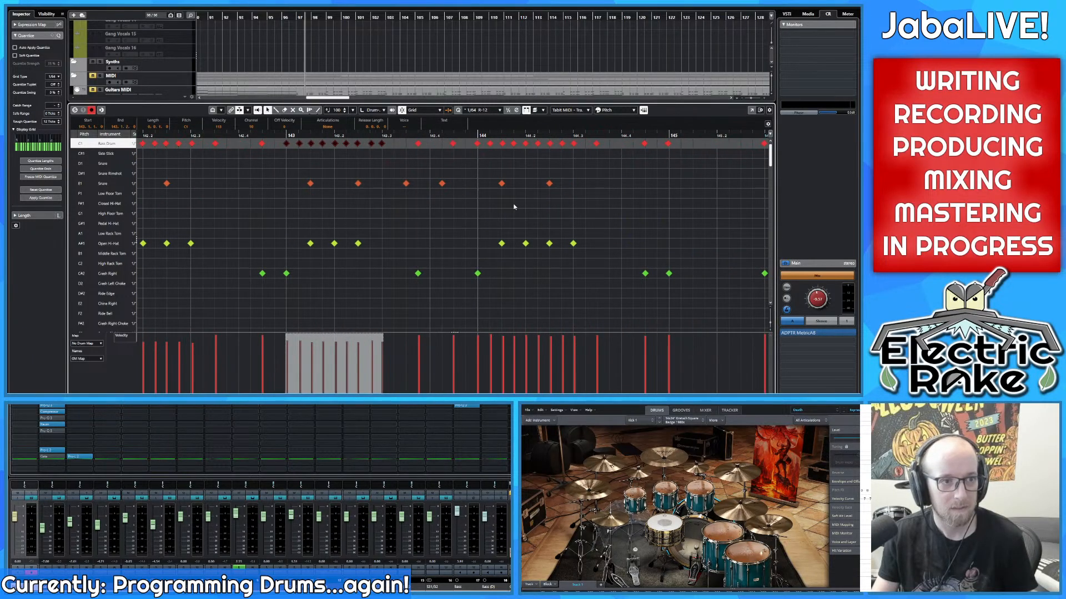
key("ctrl+d")
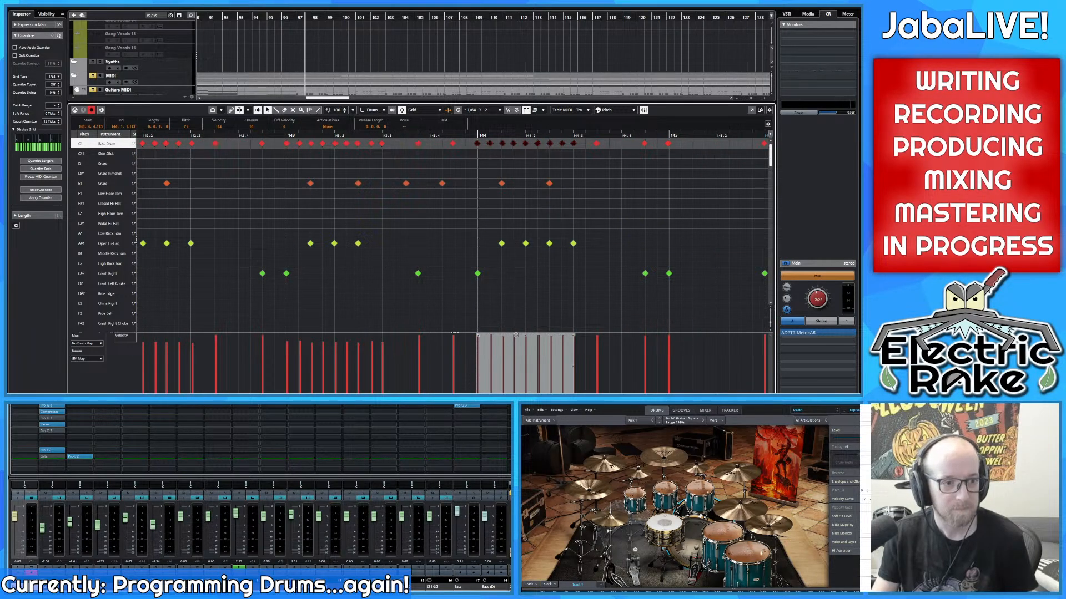
scroll(565, 272, "right", 4)
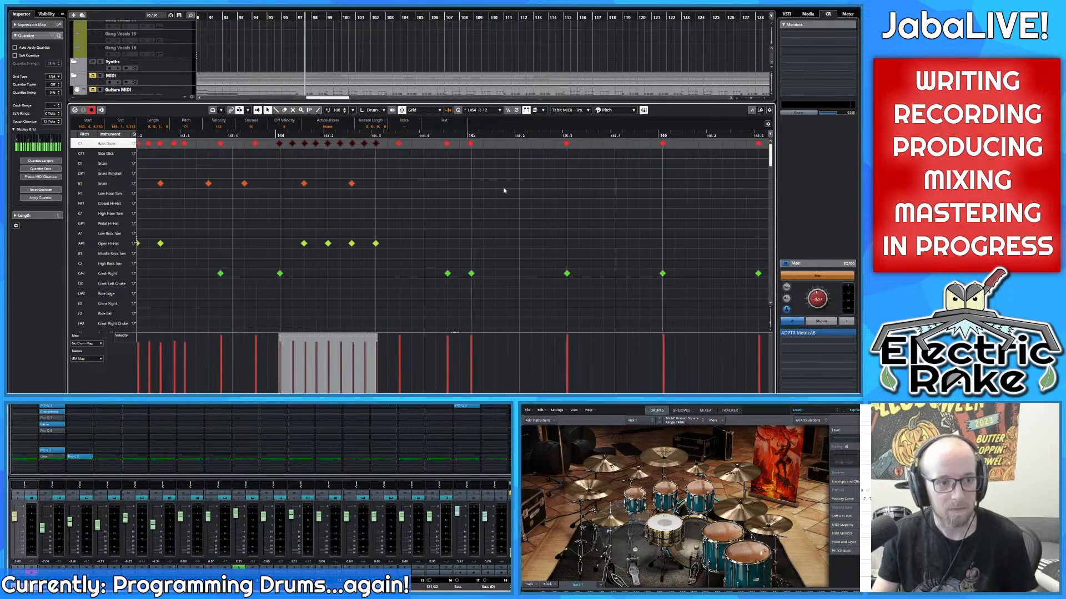
Step: Move the playhead back to the tom fill around bar 23 of the drum part
scroll(504, 190, "down", 3)
scroll(671, 179, "left", 5)
scroll(570, 183, "down", 5)
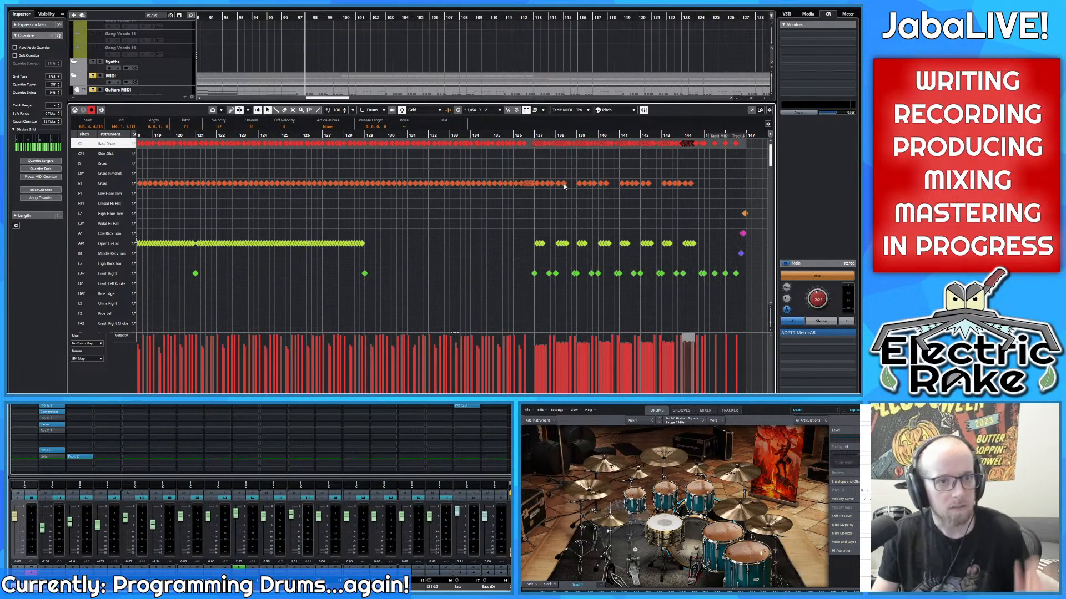
scroll(464, 168, "left", 10)
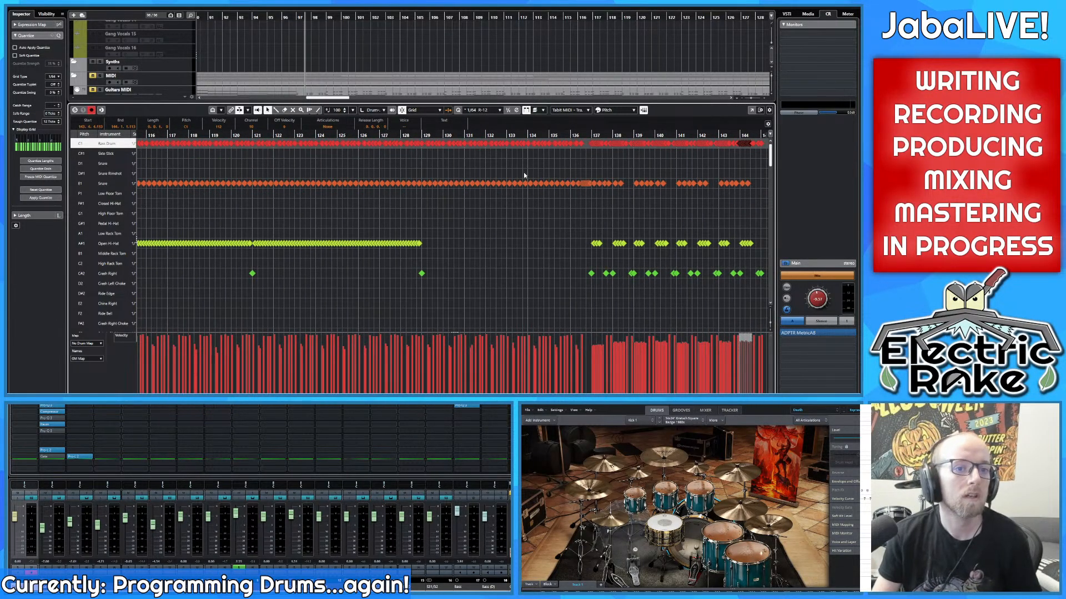
scroll(492, 170, "down", 3)
scroll(492, 173, "down", 3)
scroll(392, 172, "up", 3)
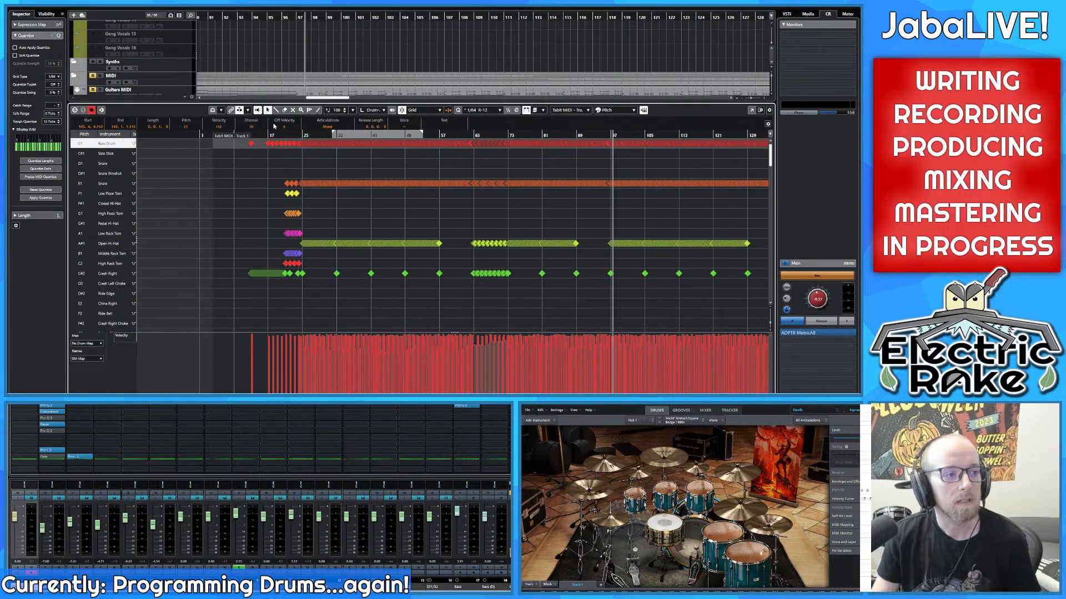
left_click_drag(286, 132, 293, 135)
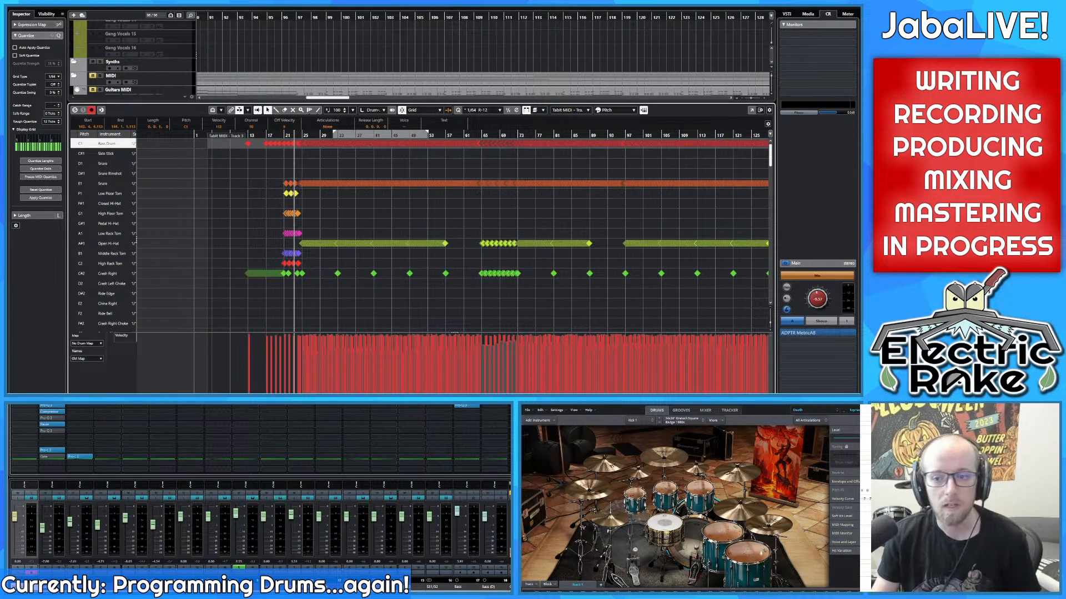
Step: Switch to TabIt, check the cursor time near the song's beginning and at the end of the tab, and return to the drum editor
key("alt+Tab")
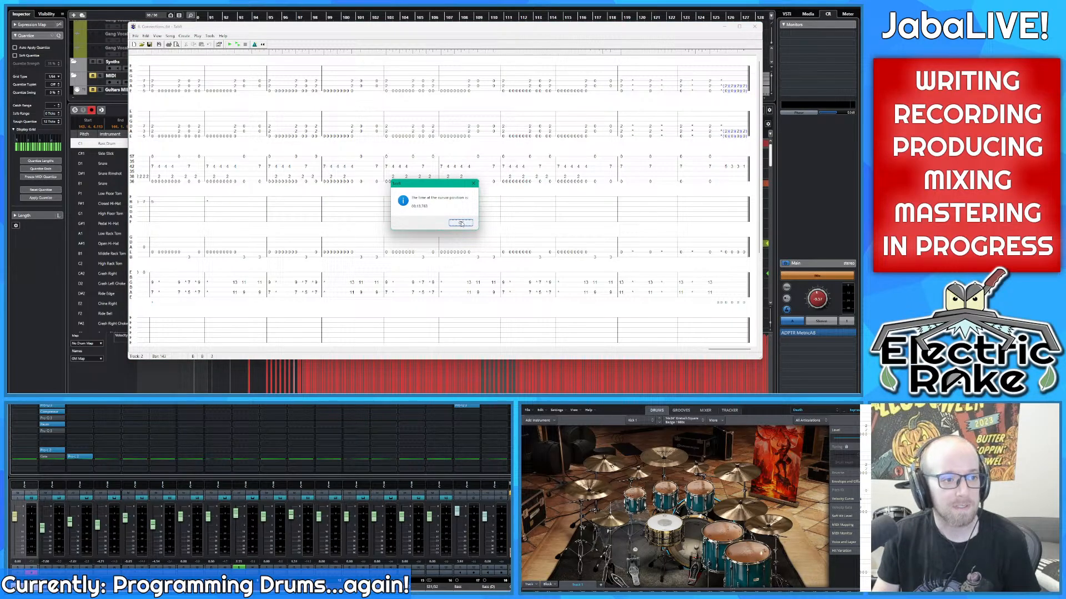
left_click(460, 223)
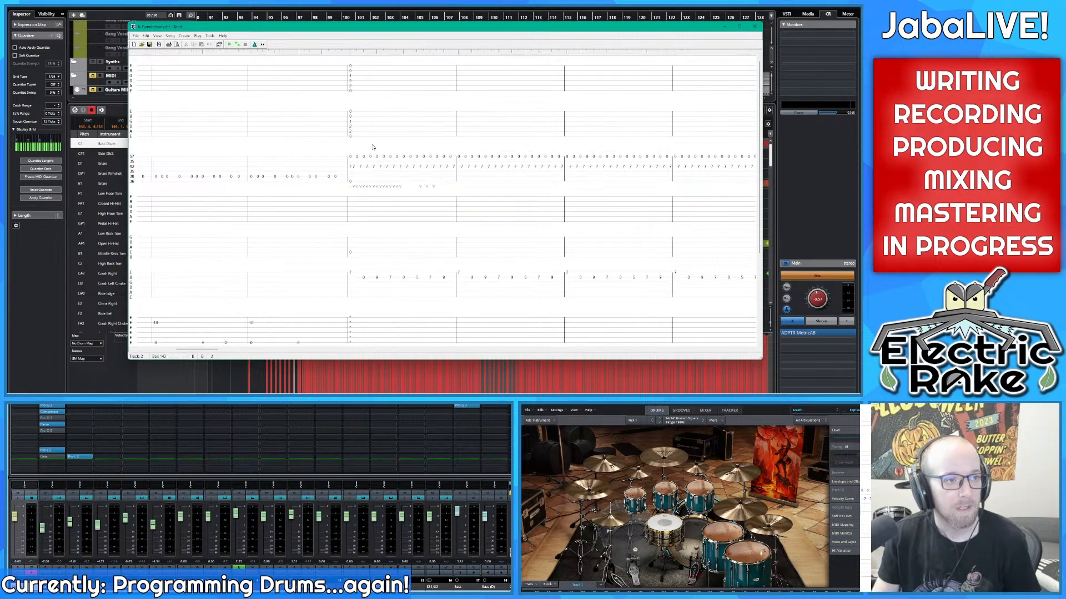
key("ctrl+t")
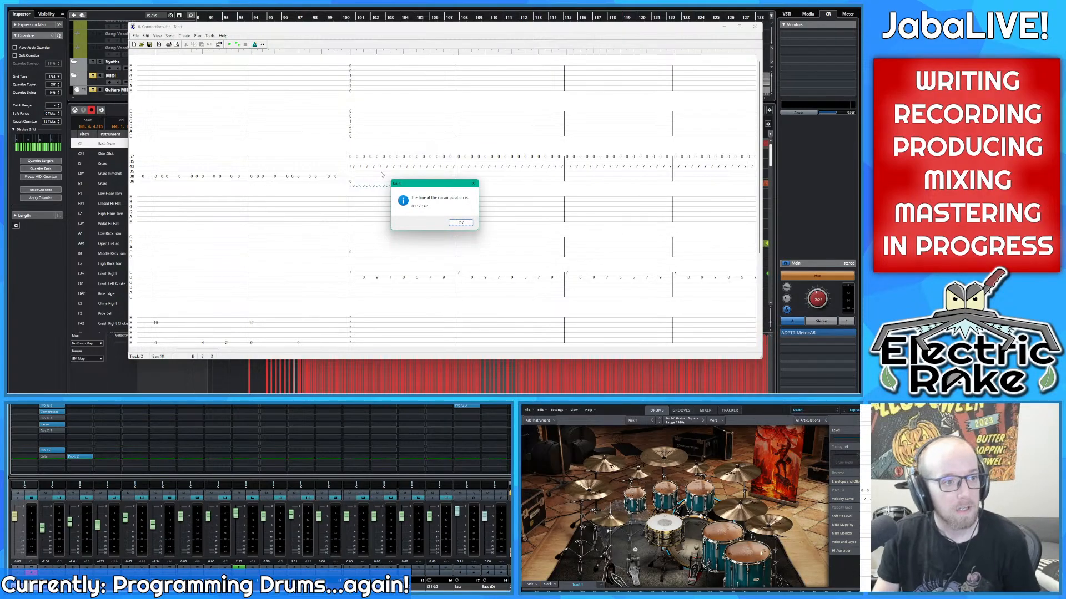
left_click(460, 223)
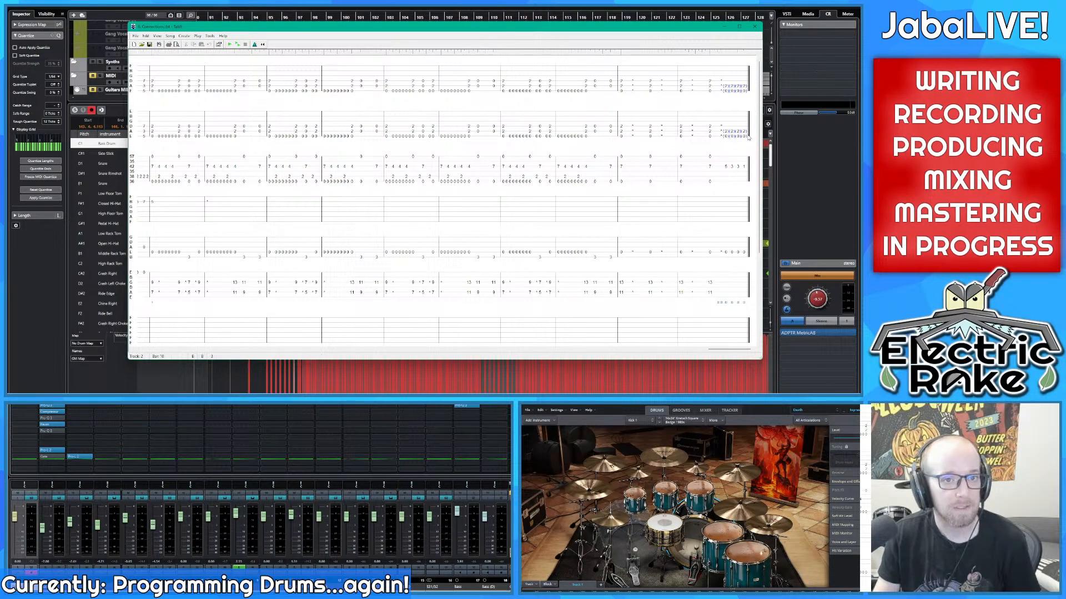
key("ctrl+t")
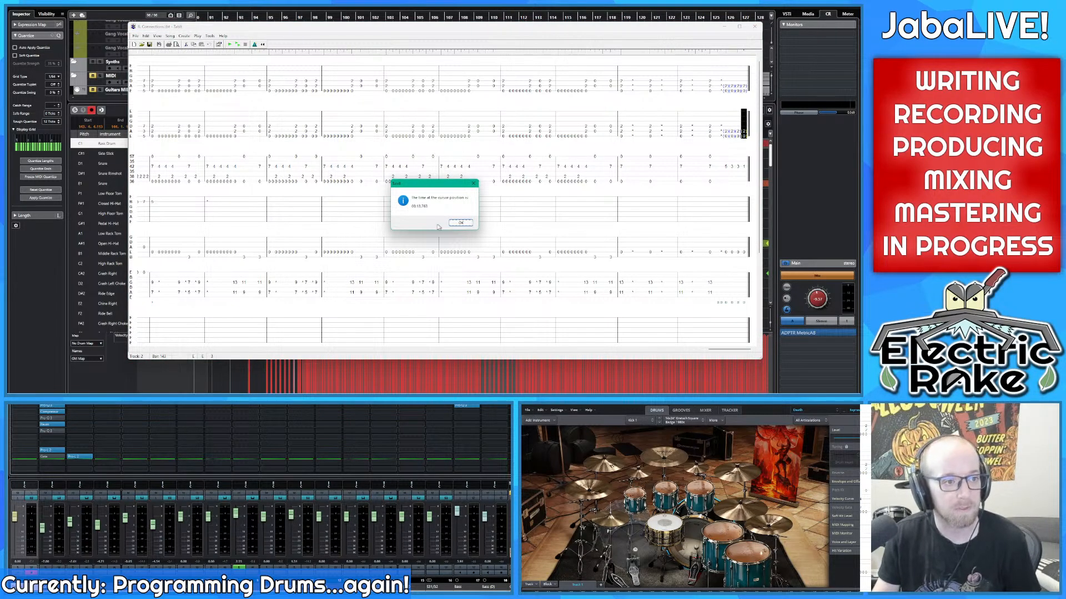
left_click(453, 225)
key("alt+Tab")
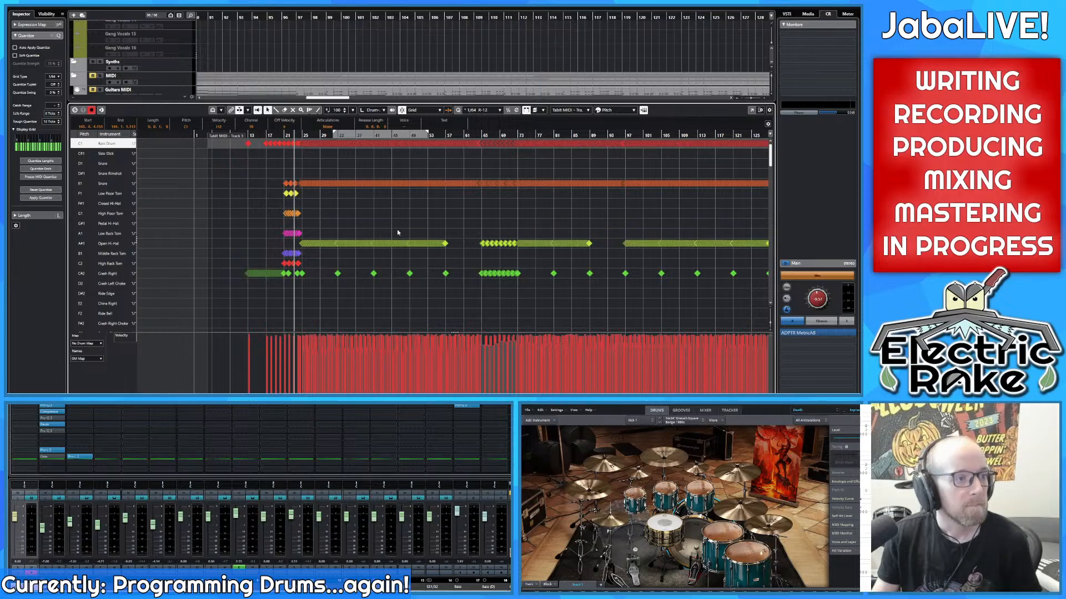
Step: Play the drums from the tom fill near bar 23 and examine the Crash Right and Crash Left notes of the following section
left_click_drag(287, 135, 300, 160)
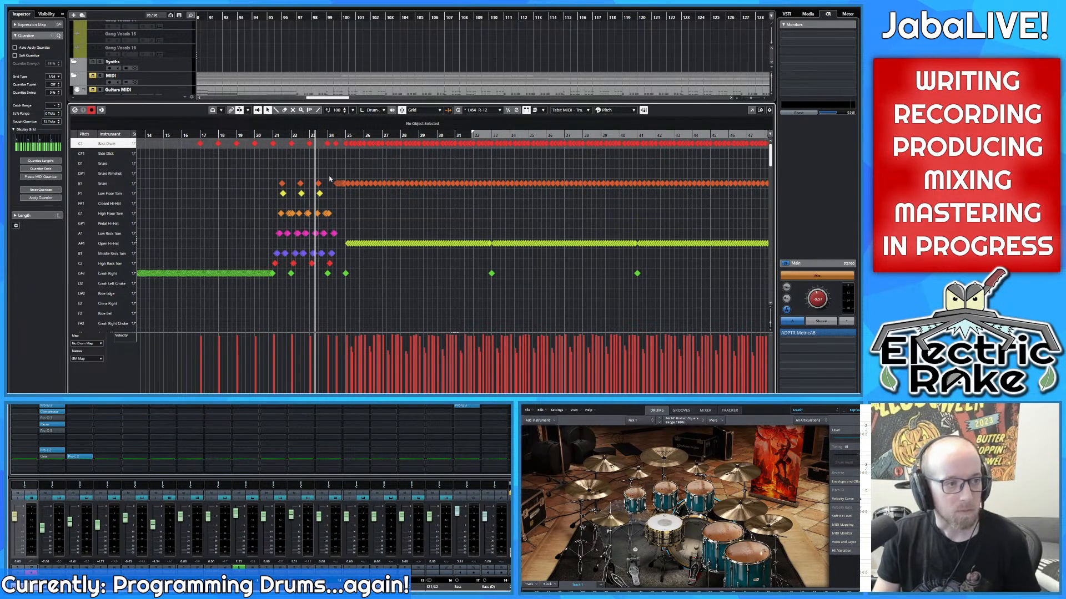
scroll(330, 179, "up", 2)
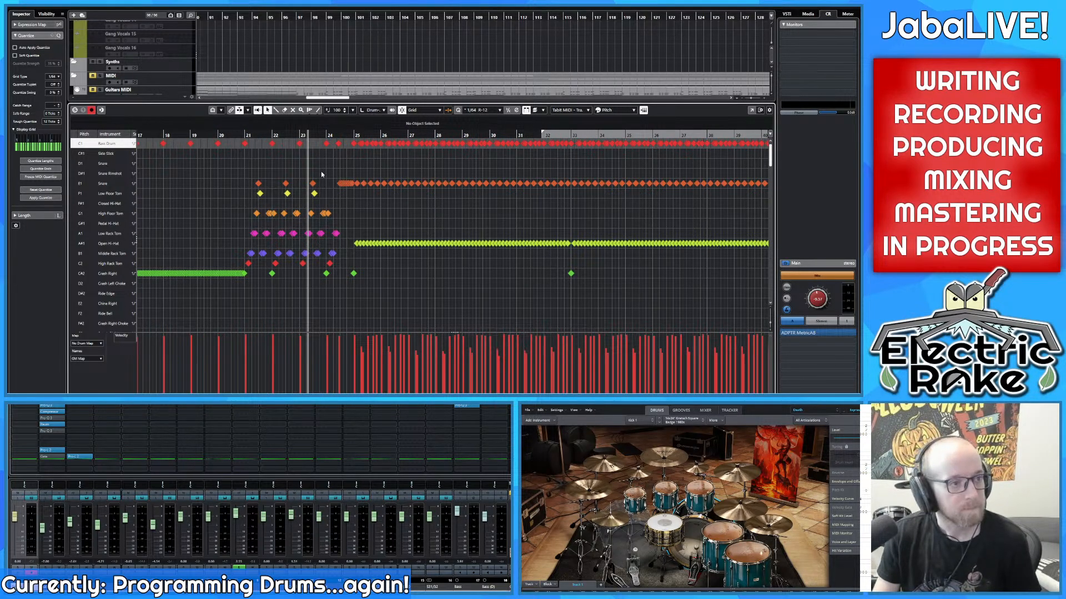
key("space")
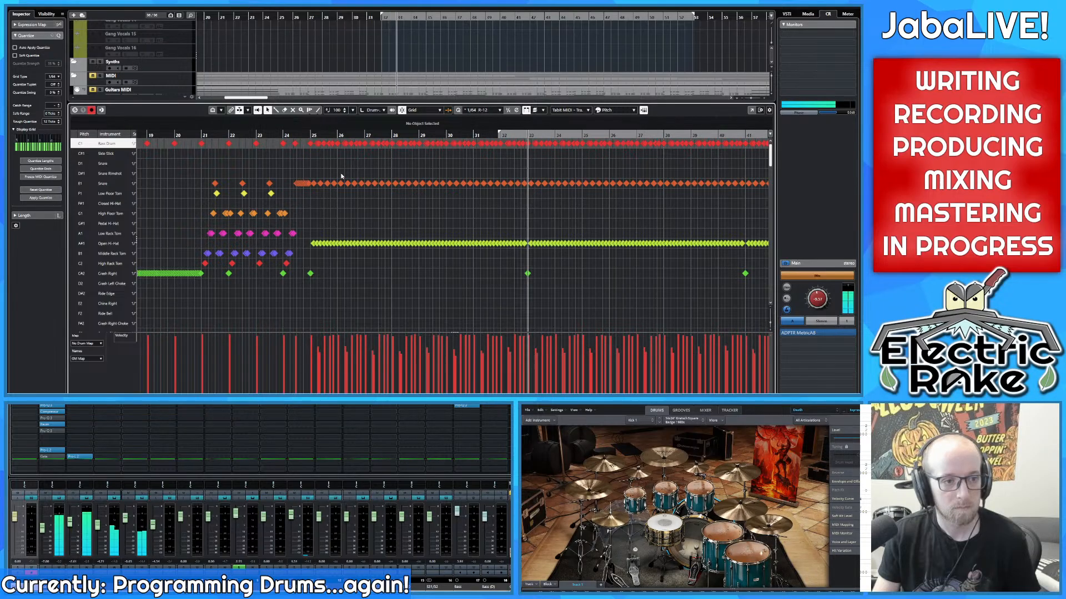
scroll(551, 231, "down", 3)
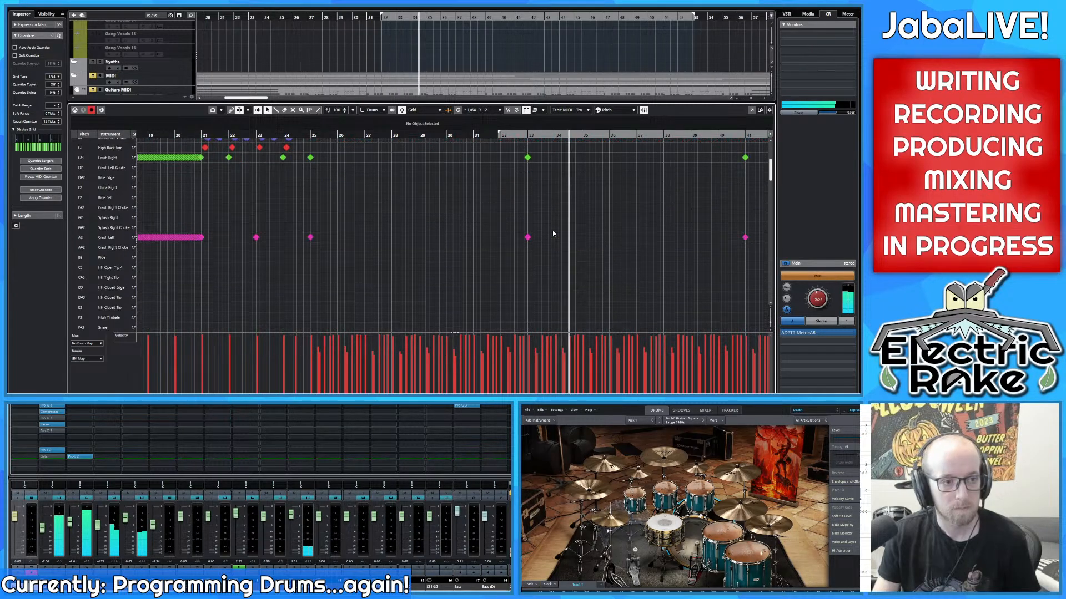
scroll(551, 231, "up", 1)
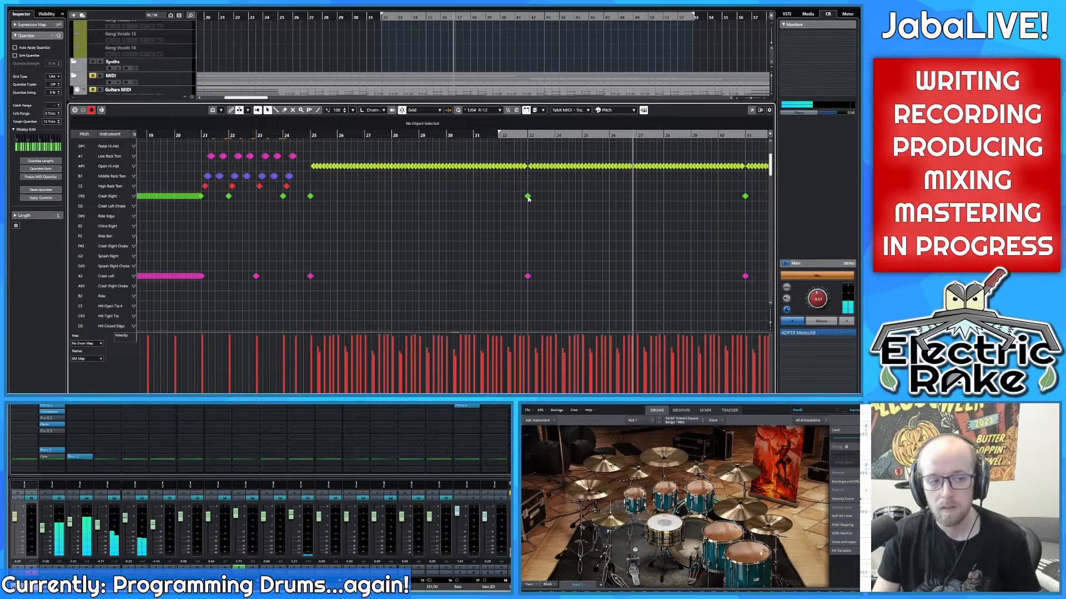
Step: Select the Crash Right note at bar 25 and play the section again from just before that bar
left_click_drag(309, 196, 375, 201)
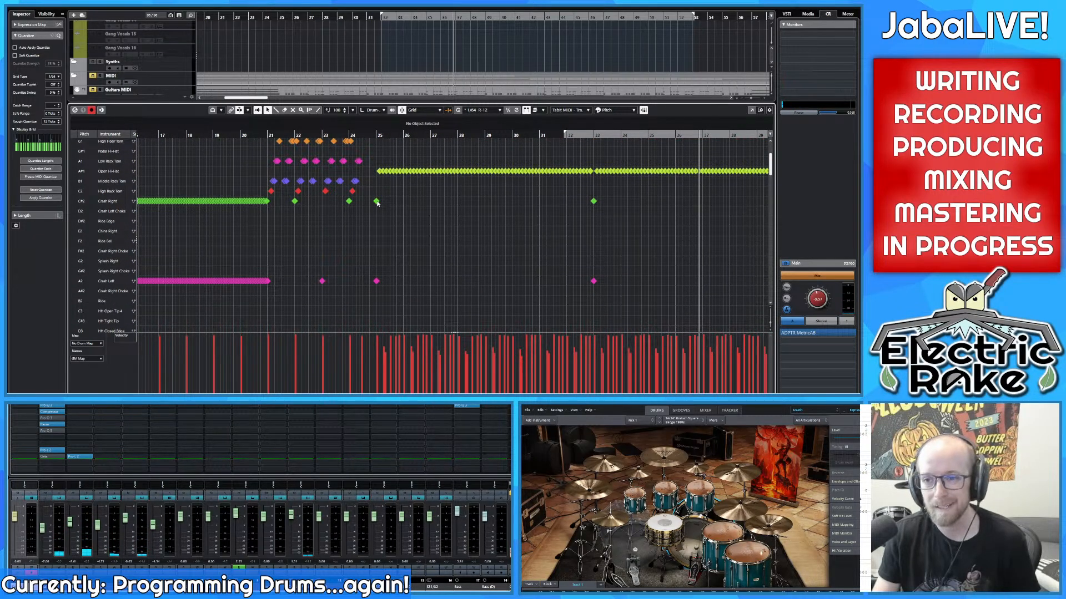
left_click(376, 202)
left_click_drag(378, 135, 371, 144)
key("space")
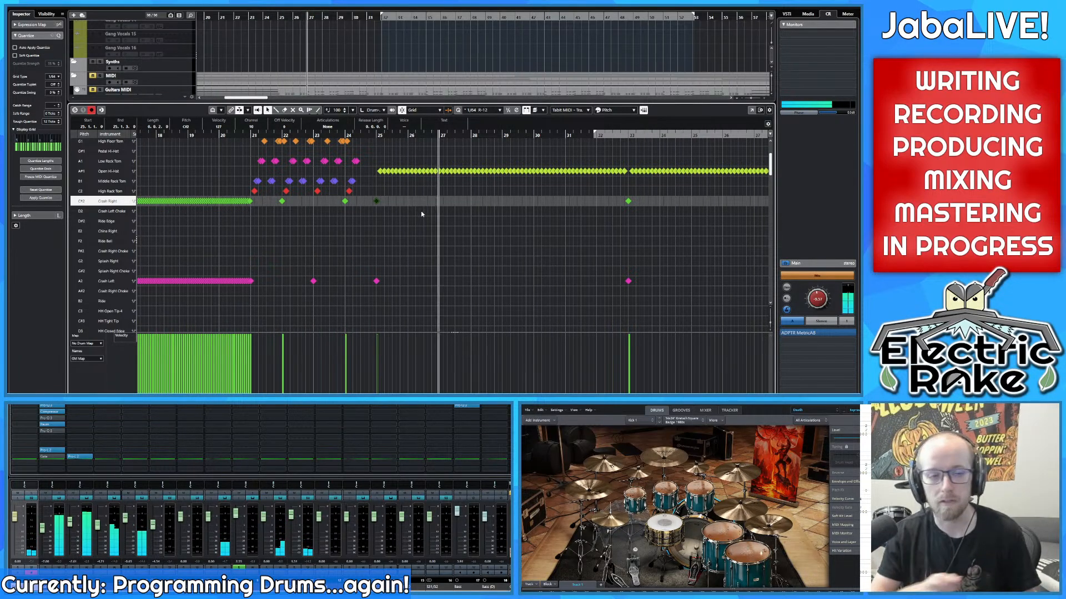
Step: Delete the Crash Right note at bar 33, keeping the Crash Left note there
left_click_drag(634, 196, 536, 207)
left_click(531, 212)
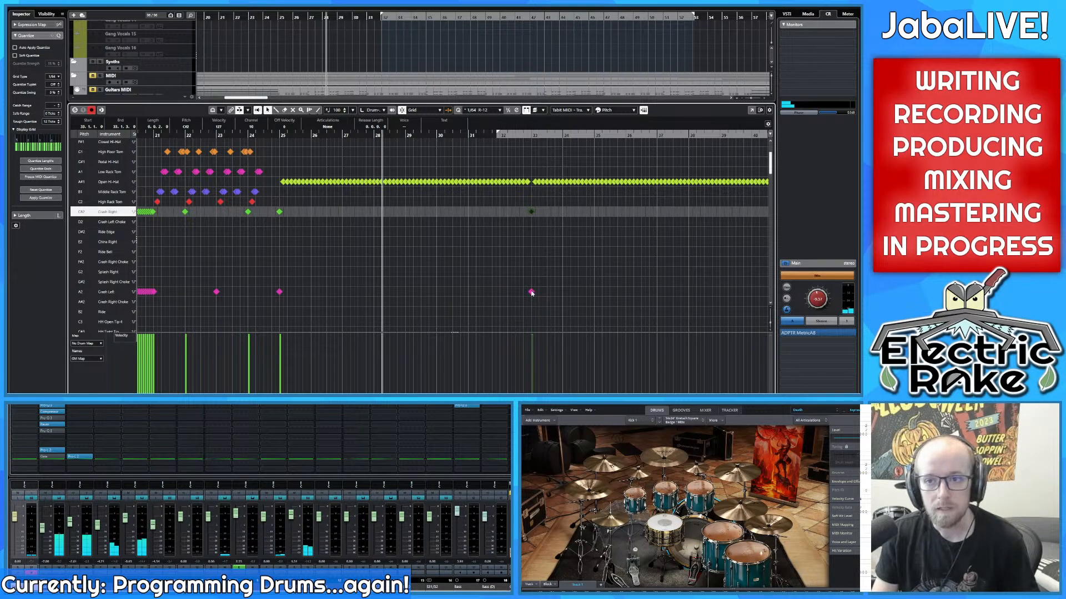
left_click(531, 292)
double_click(530, 211)
Step: Play the lead-in to bar 41 and remove the Crash Right note on its first beat
scroll(555, 216, "right", 5)
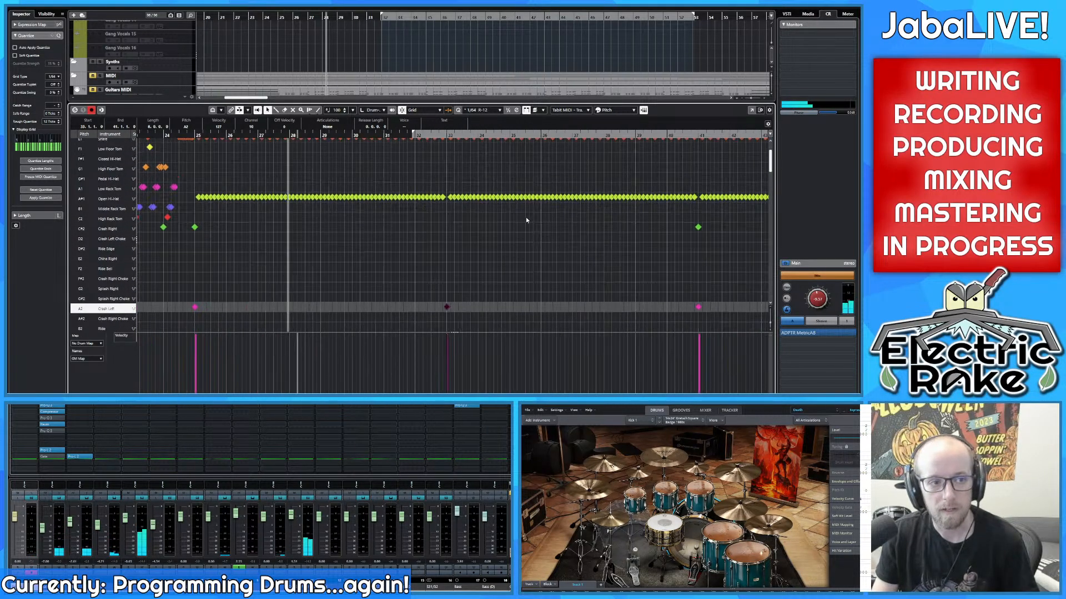
scroll(444, 180, "up", 3)
scroll(453, 183, "down", 5)
left_click(443, 136)
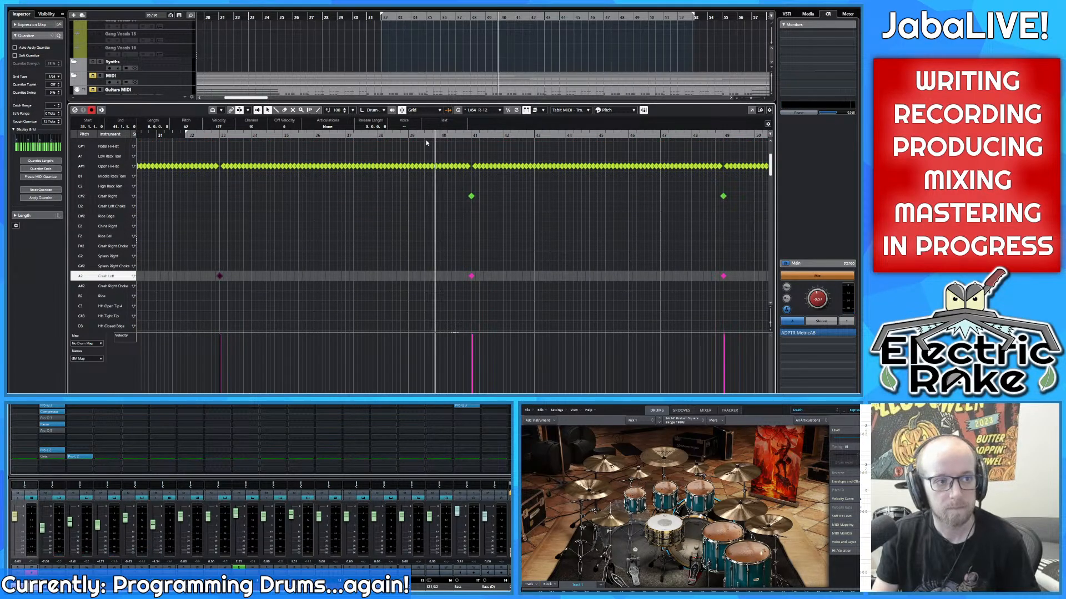
key("space")
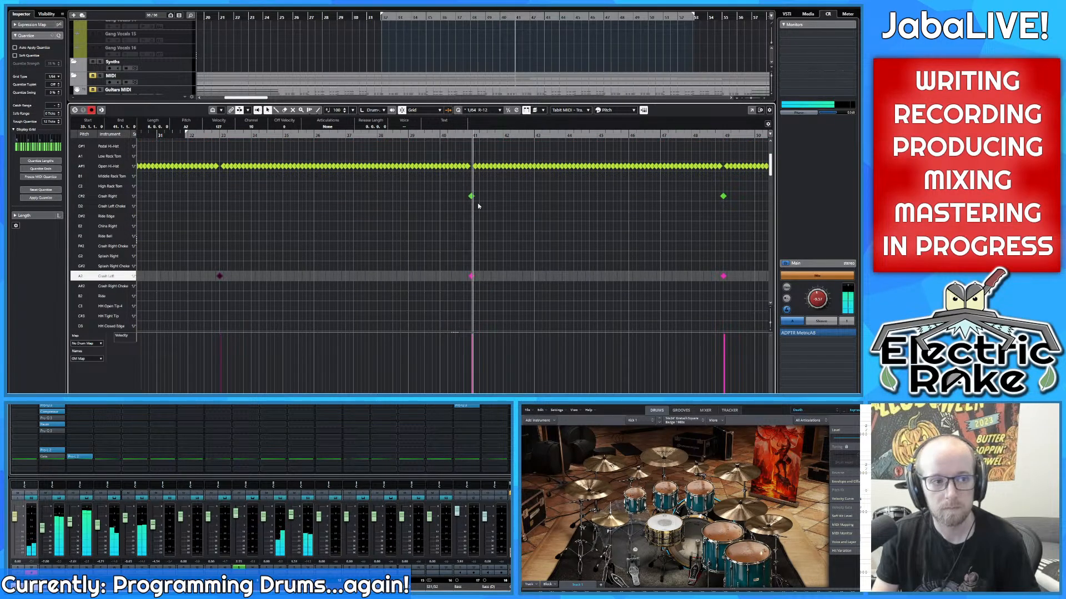
key("space")
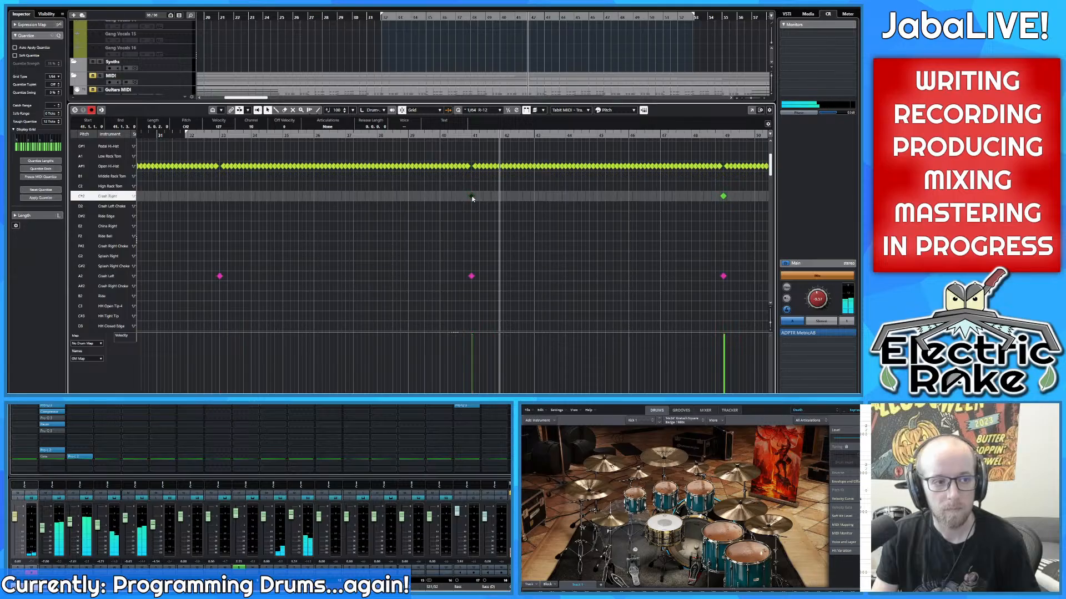
Step: Delete the Crash Right note at bar 49 so only the Crash Left hit stays
scroll(585, 209, "right", 5)
scroll(448, 210, "up", 2)
left_click(516, 220)
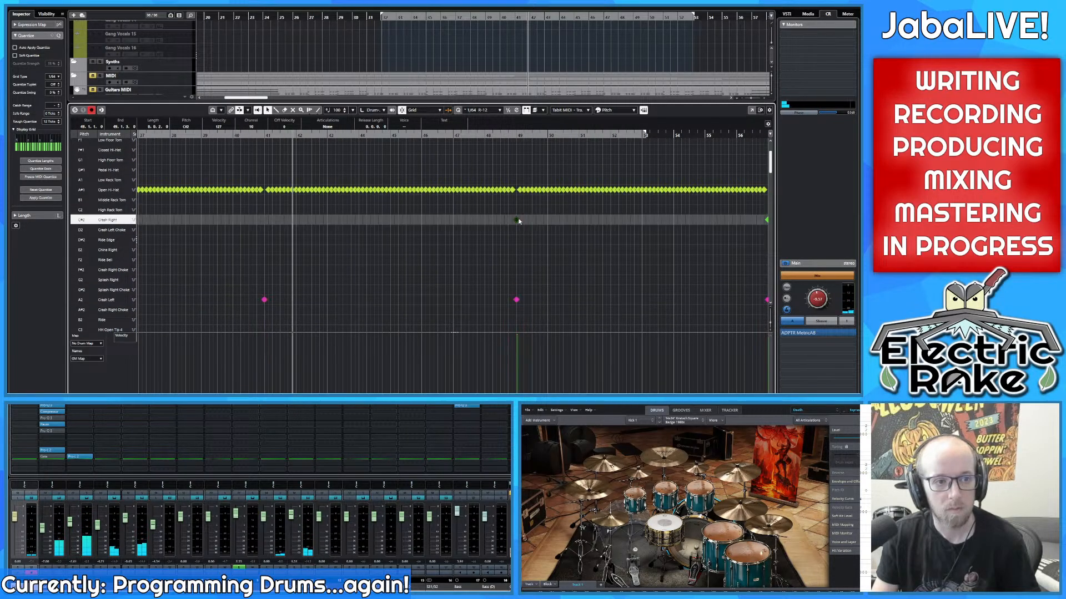
key("Delete")
Step: Remove the Crash Right note at bar 57 while playing the lead-in, and replay the passage from just before that bar
scroll(538, 219, "right", 5)
scroll(538, 218, "up", 1)
left_click_drag(461, 133, 475, 135)
key("space")
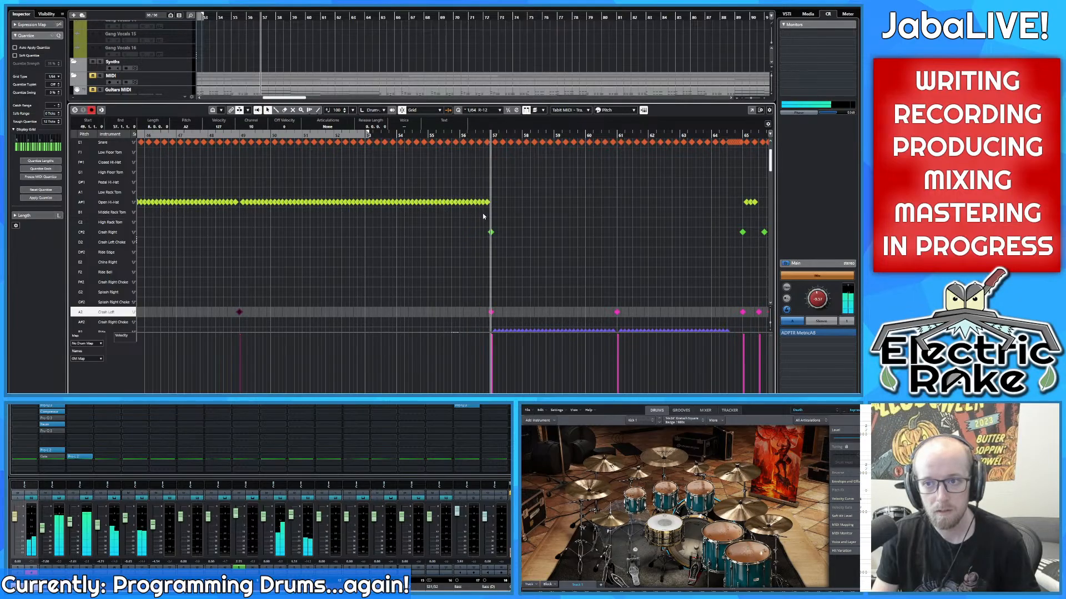
left_click(491, 233)
key("Up")
key("Up")
key("Up")
key("Up")
key("Up")
key("Up")
key("Up")
key("Up")
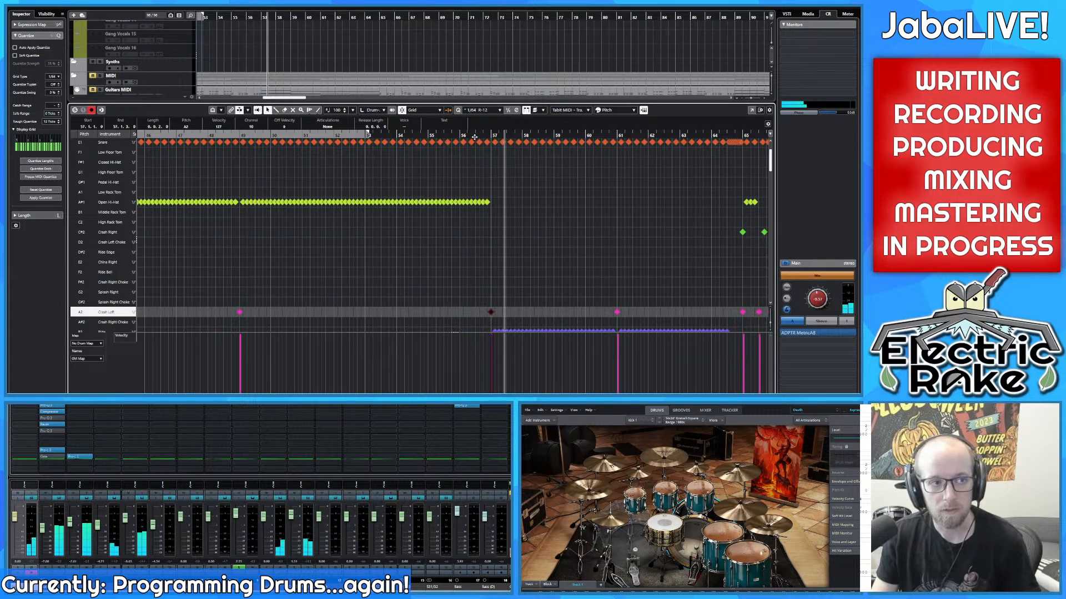
left_click_drag(474, 136, 452, 141)
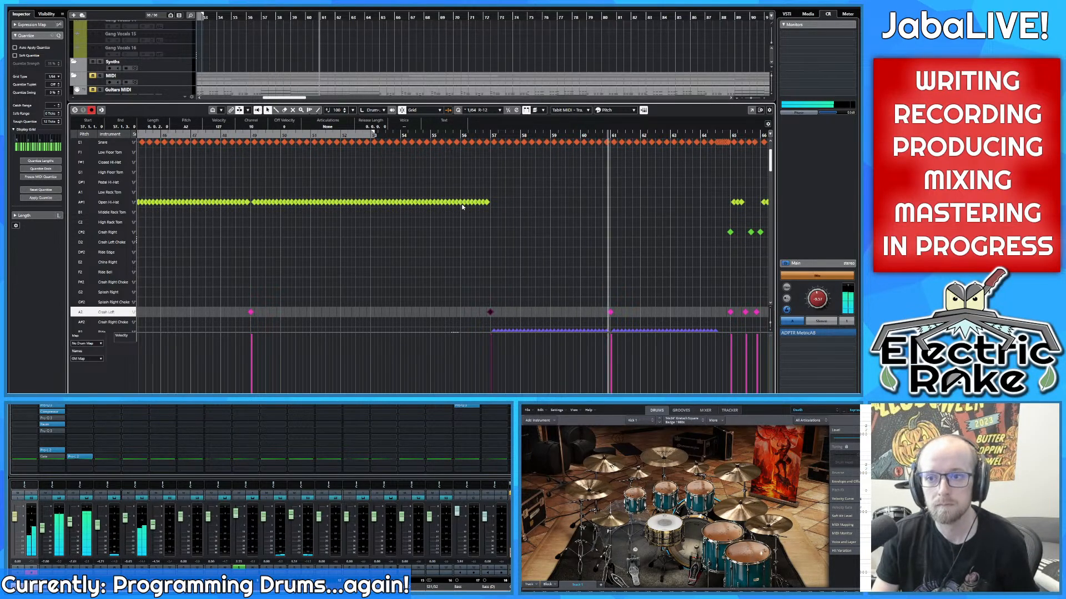
Step: Follow the playback past bar 57 and examine the crash and hi-hat notes from bar 65 onward for doubled hits
scroll(555, 261, "down", 3)
scroll(504, 251, "right", 4)
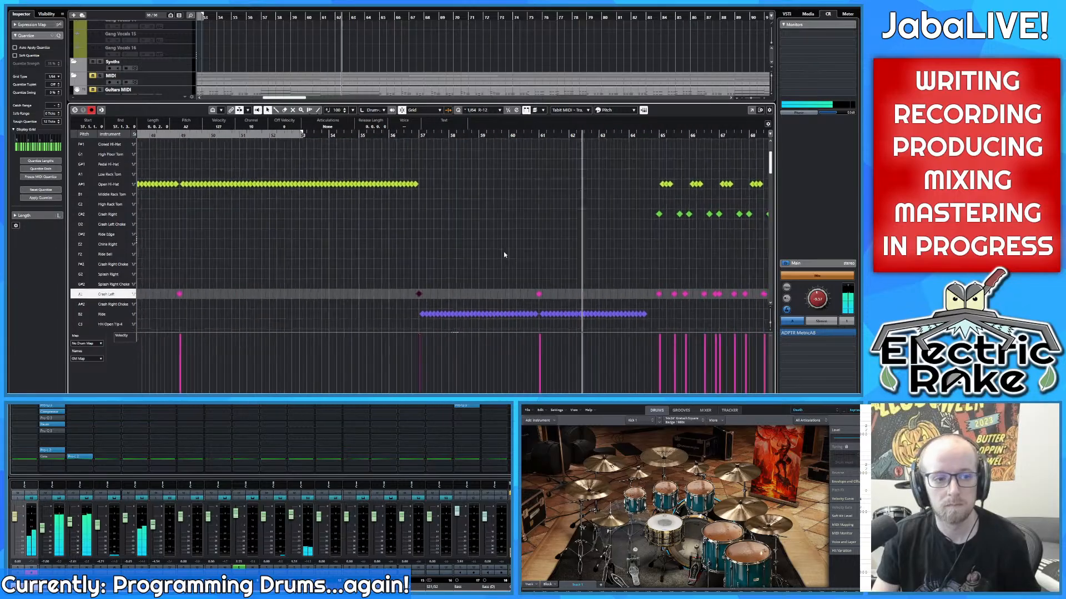
scroll(477, 228, "up", 4)
scroll(488, 224, "right", 3)
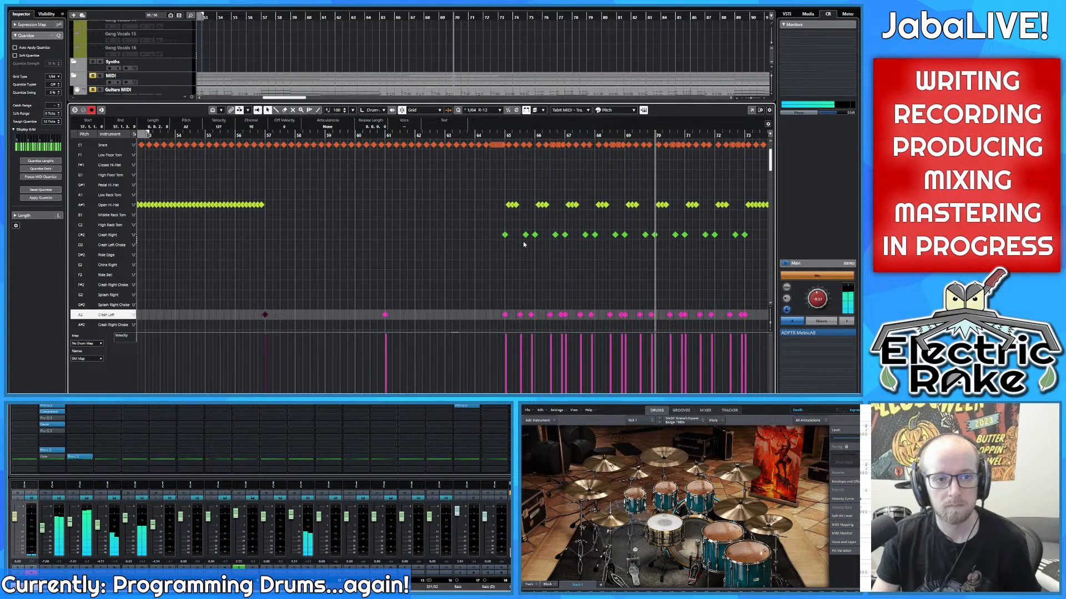
scroll(453, 222, "down", 1)
scroll(452, 222, "right", 3)
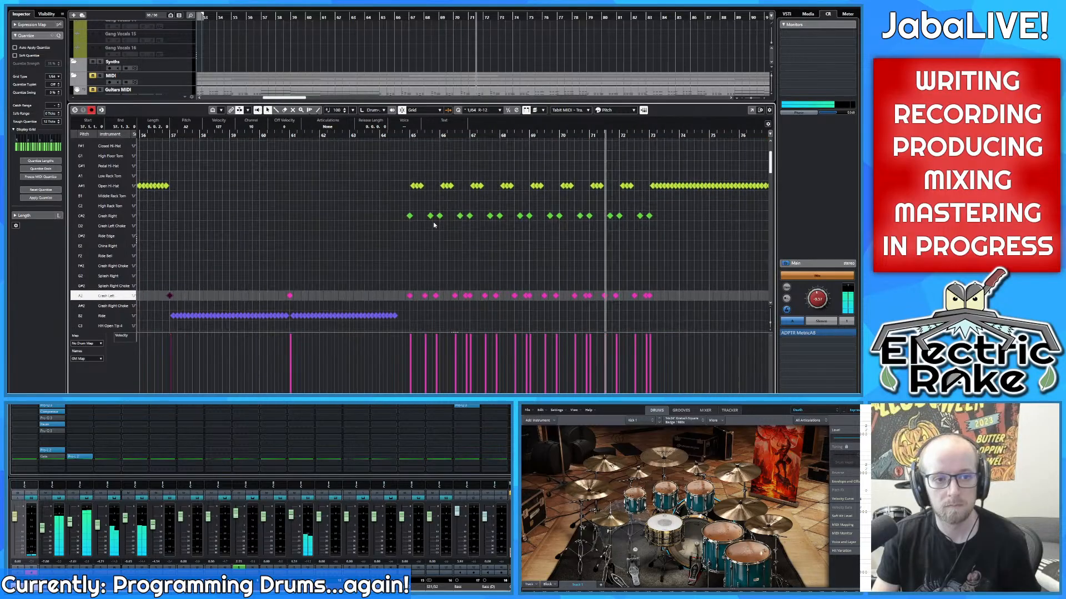
scroll(453, 222, "up", 6)
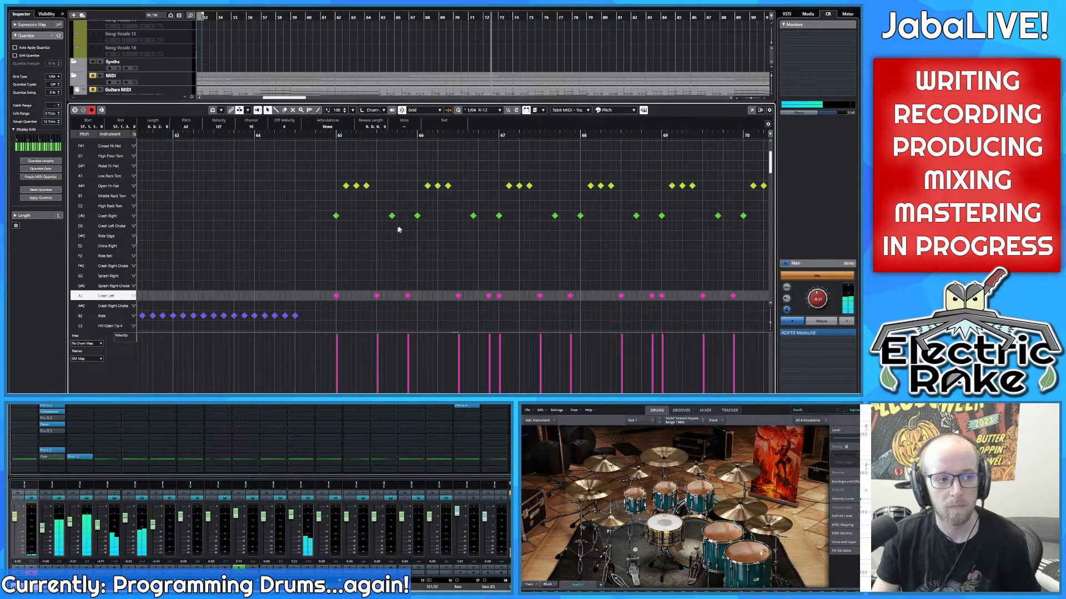
scroll(329, 228, "down", 2)
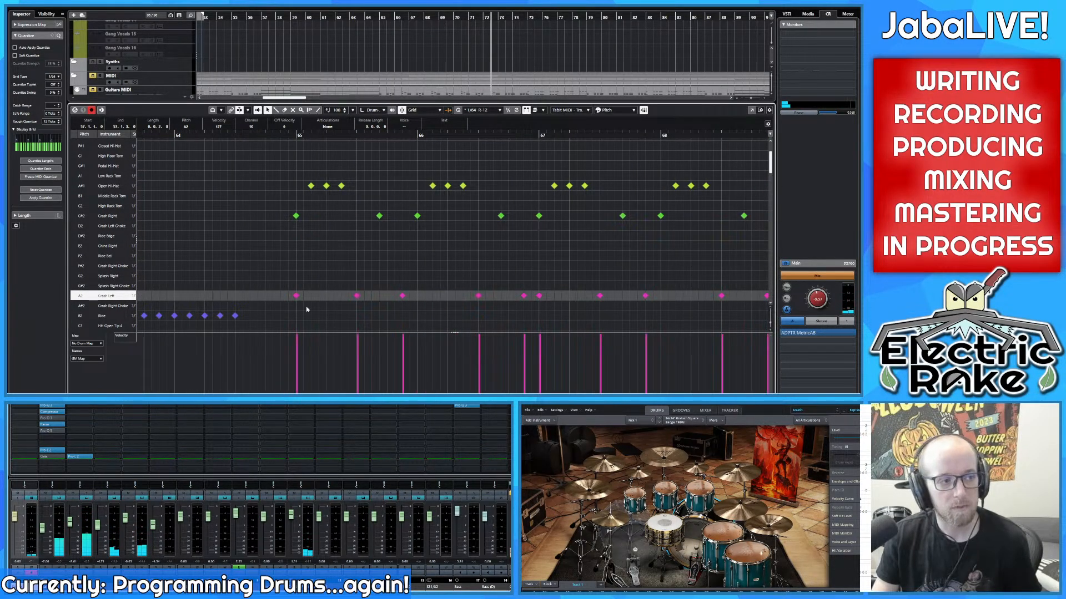
Step: Remove the Crash Left note on the first beat of bar 65, keeping the Crash Right hit there
left_click(330, 189)
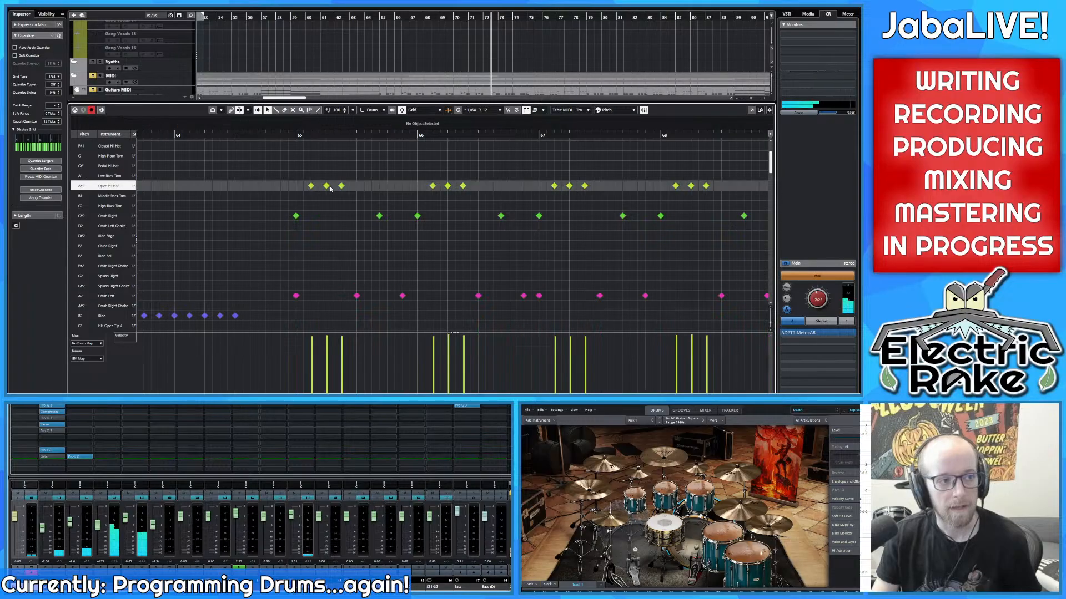
left_click(296, 217)
key("Down")
key("Down")
key("Down")
key("Down")
key("Down")
key("Down")
key("Down")
key("Down")
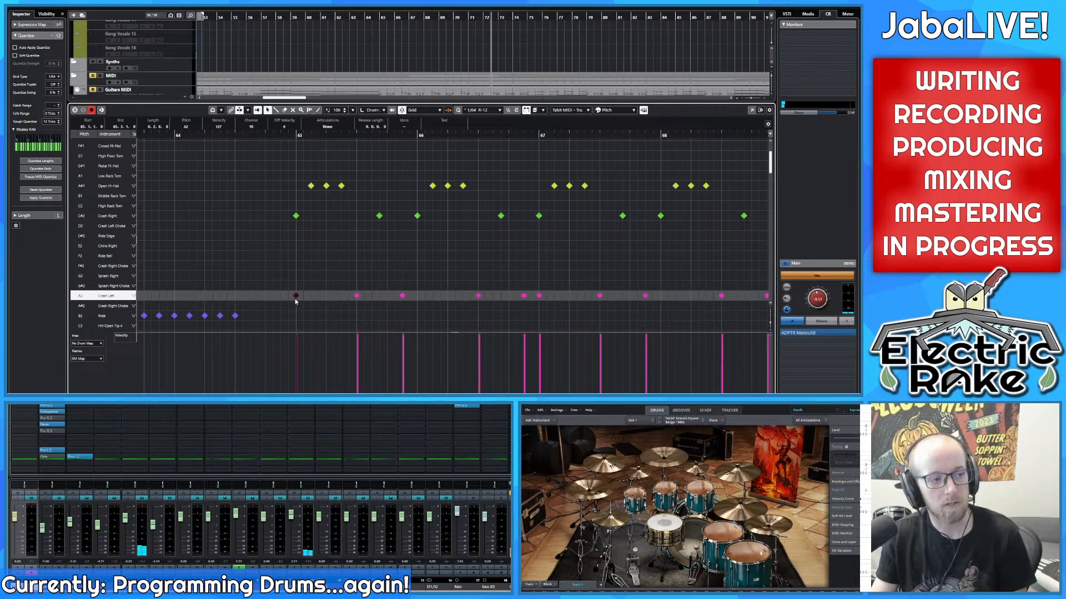
left_click_drag(295, 296, 296, 207)
Step: Audition the individual open hi-hat, Crash Left and Crash Right notes through bars 65 and 66 to check the cymbal pattern
scroll(398, 241, "left", 5)
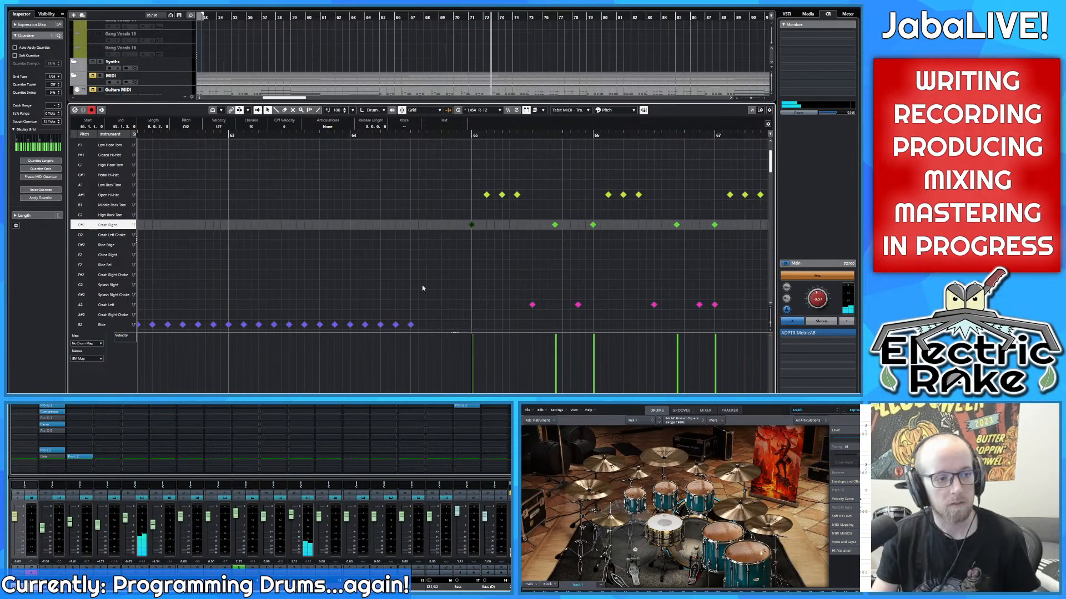
scroll(421, 284, "up", 3)
scroll(414, 281, "down", 3)
scroll(432, 222, "up", 4)
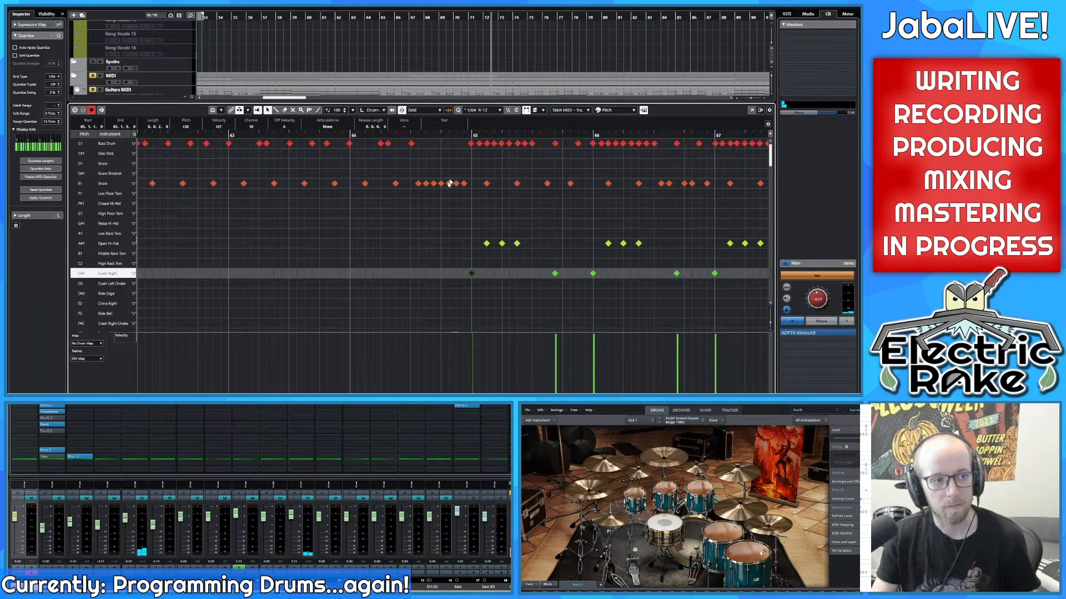
scroll(497, 285, "down", 4)
scroll(415, 245, "right", 3)
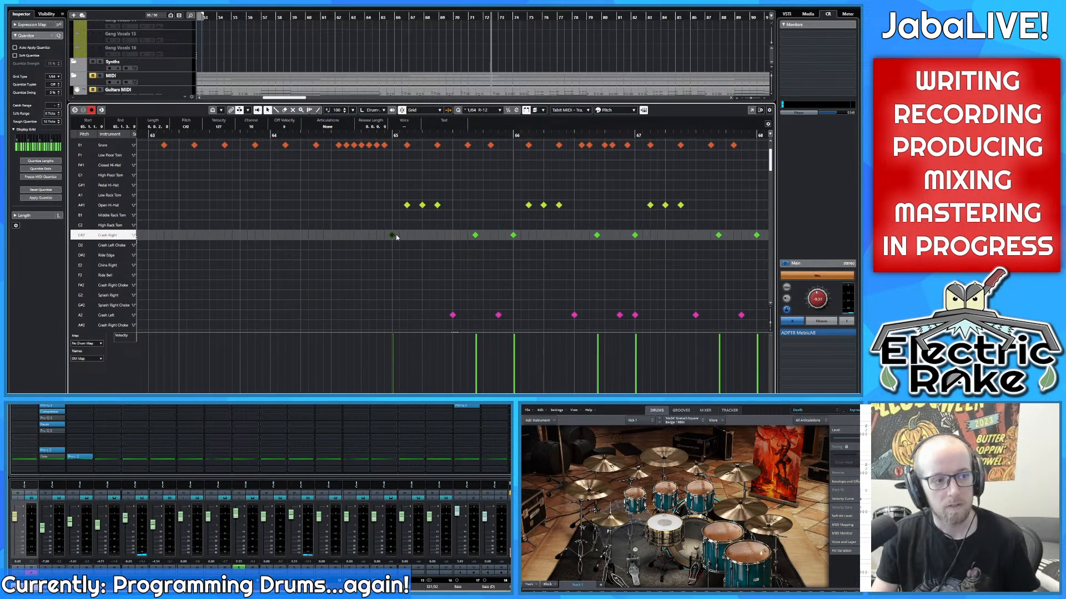
left_click(422, 206)
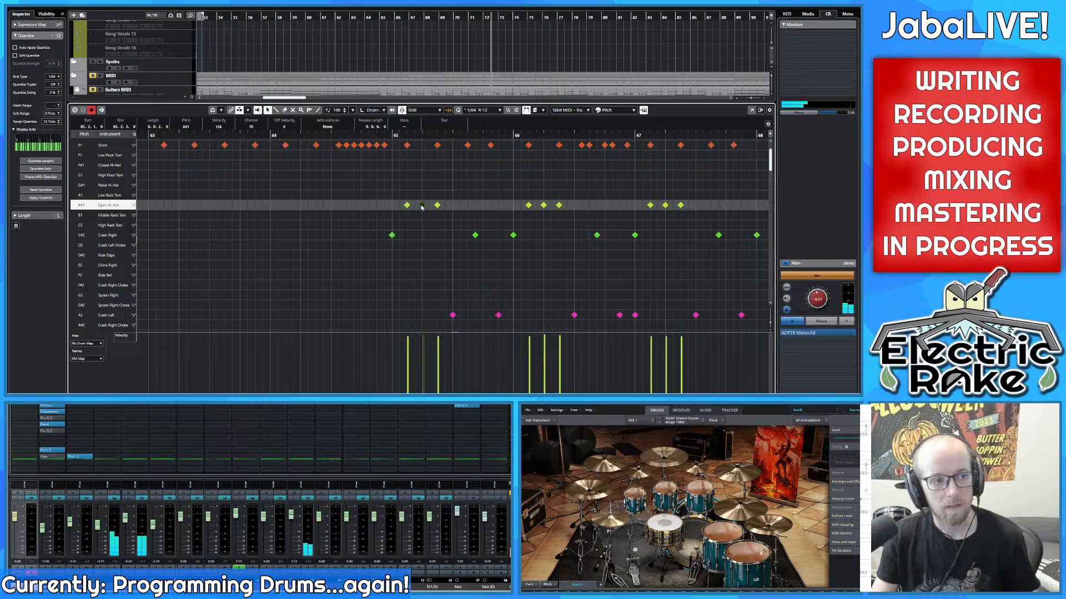
left_click(453, 315)
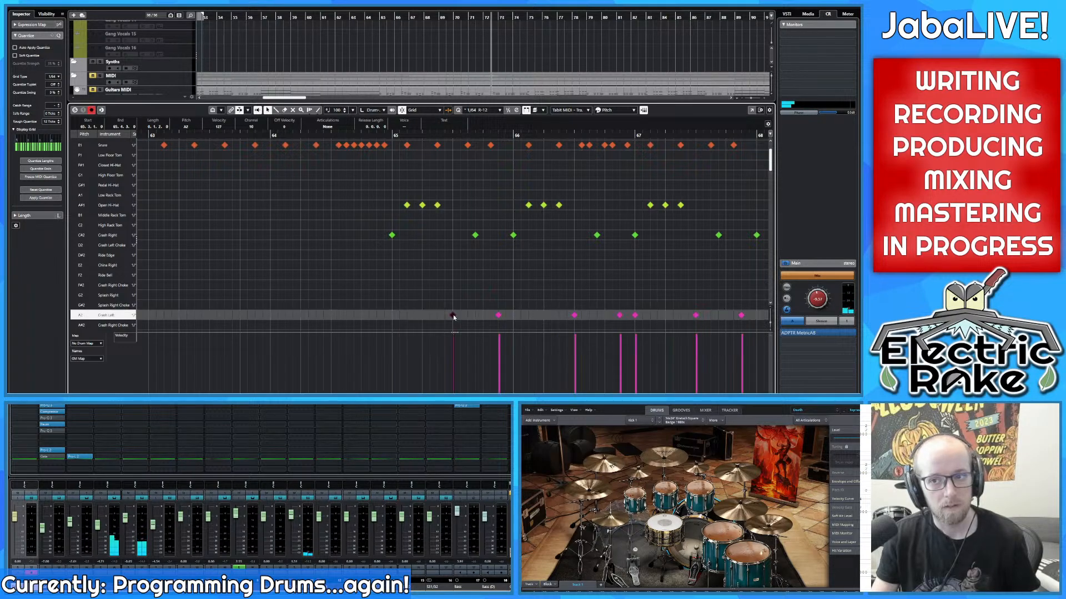
left_click(475, 235)
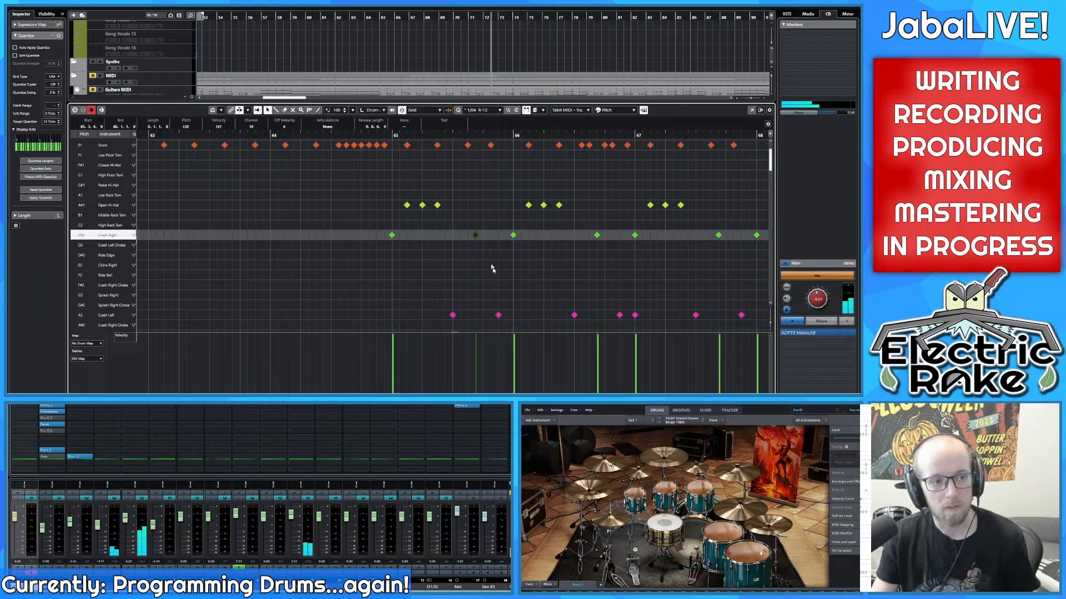
left_click(499, 315)
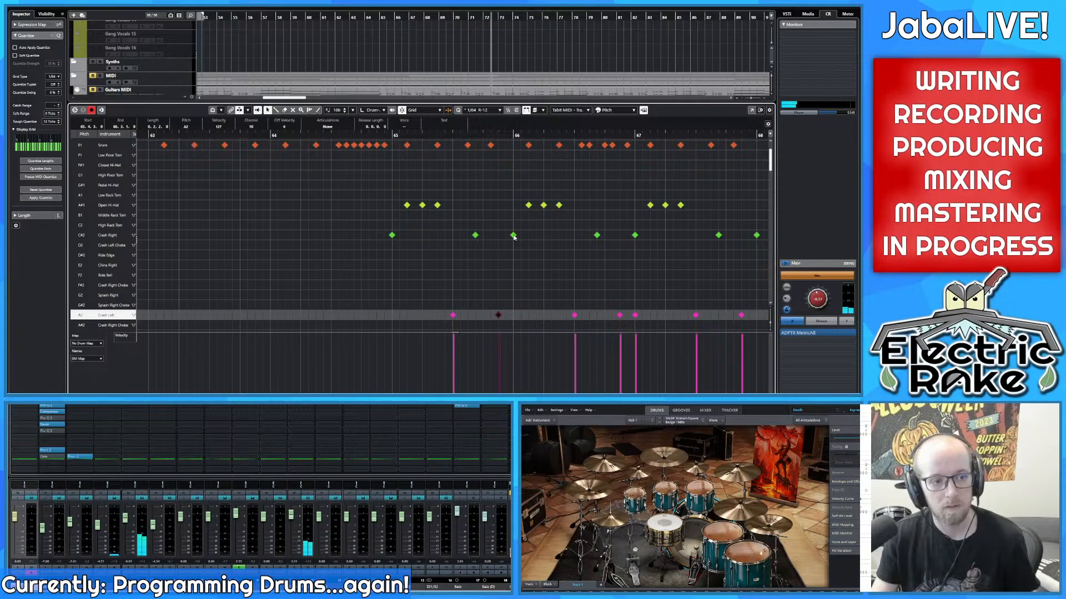
left_click(514, 235)
left_click(529, 205)
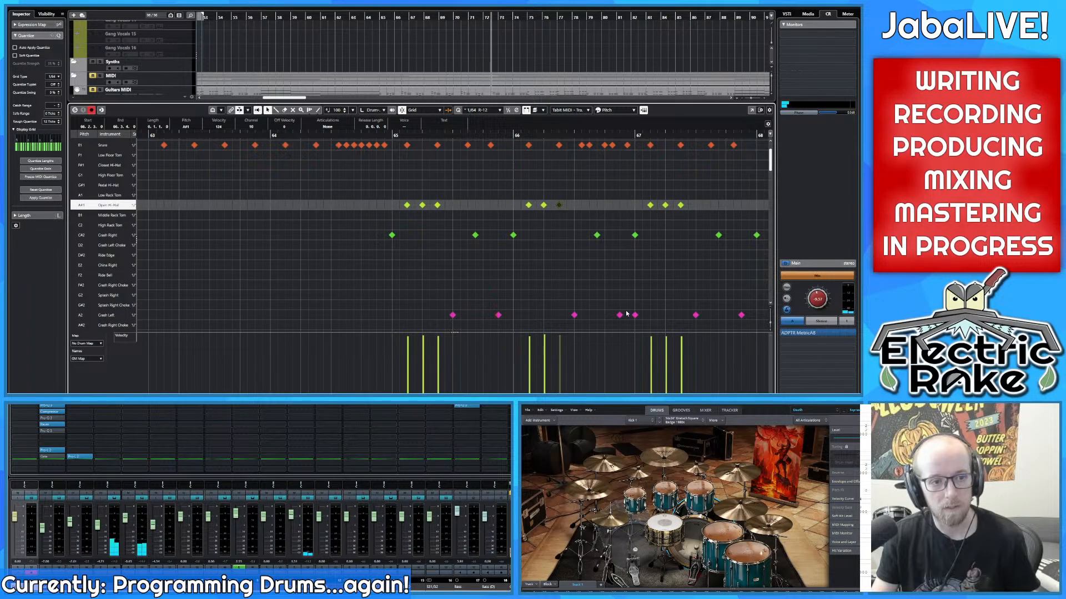
left_click(574, 315)
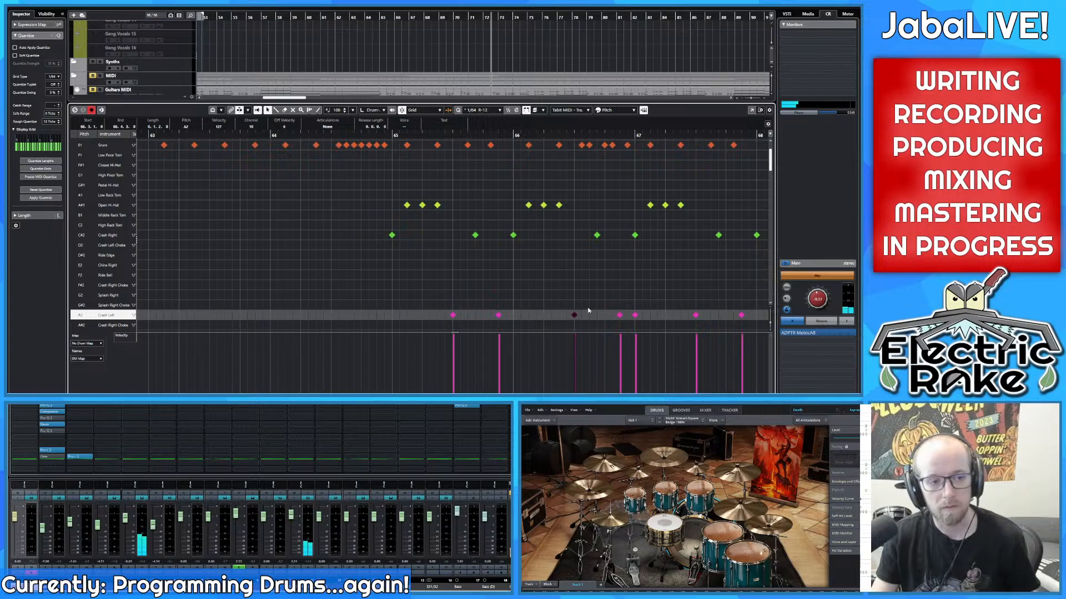
Step: Delete the doubled Crash Left notes on the first beats of bars 67 and 69, keeping the Crash Right notes
left_click(635, 316)
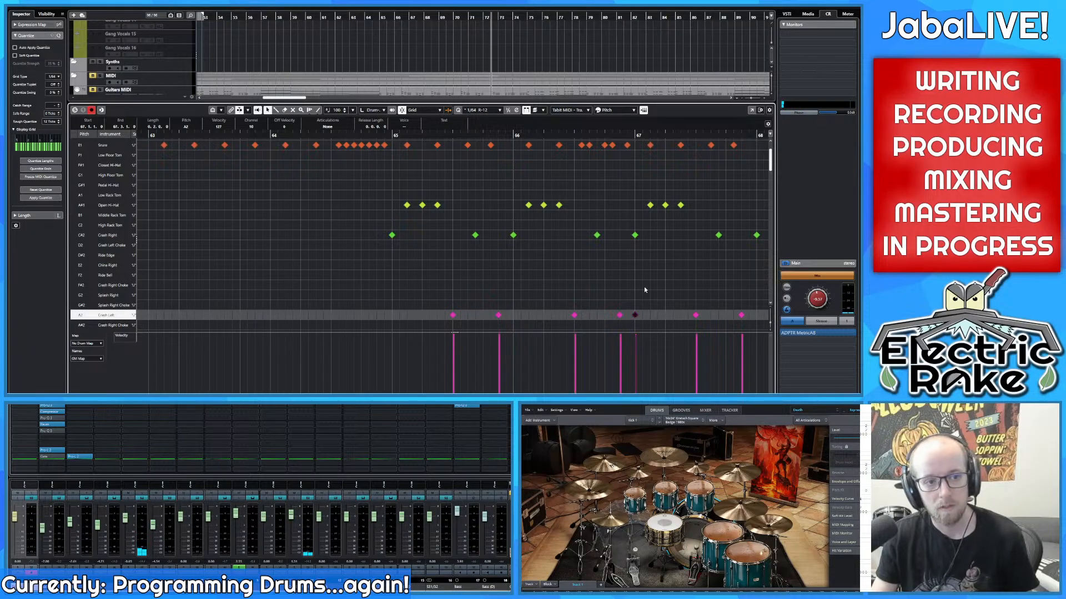
key("Delete")
left_click_drag(665, 270, 428, 269)
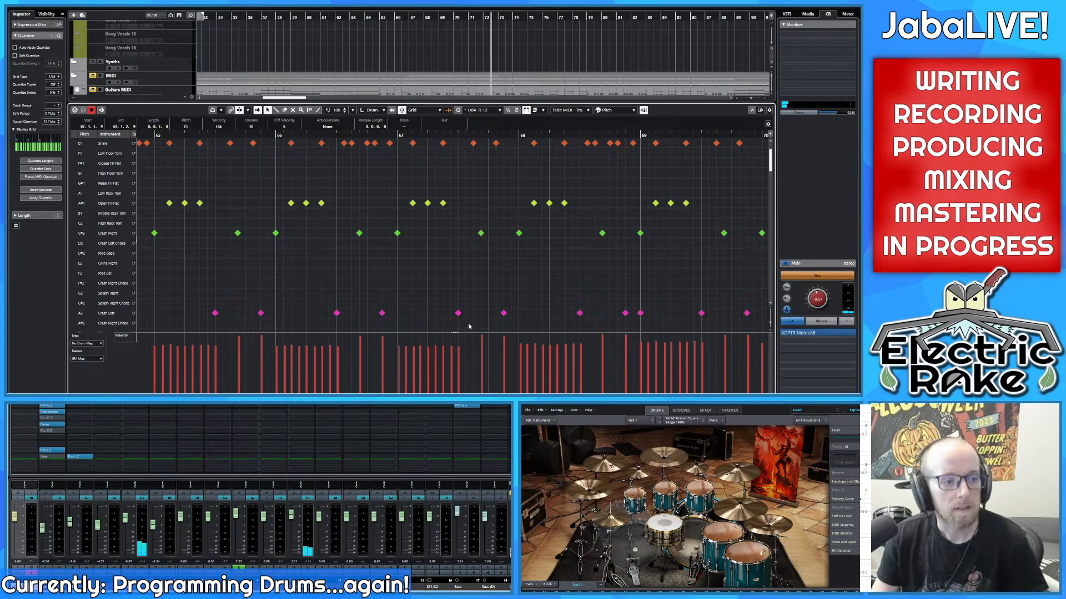
left_click_drag(594, 224, 389, 276)
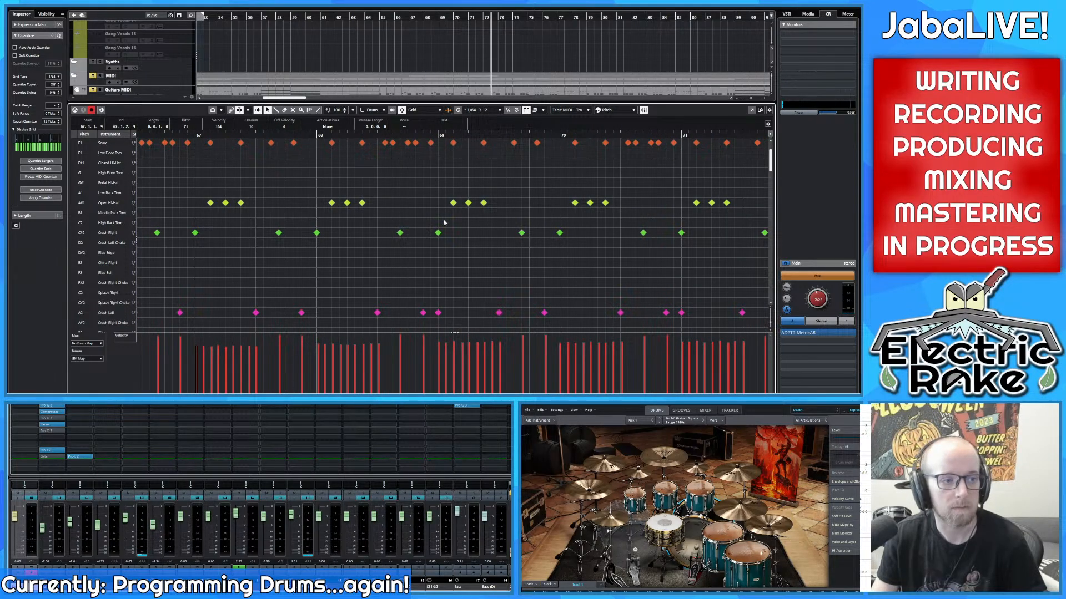
left_click(437, 313)
key("Delete")
Step: Delete the Crash Left note on the first beat of bar 71, where it doubles the Crash Right
left_click_drag(479, 261, 391, 258)
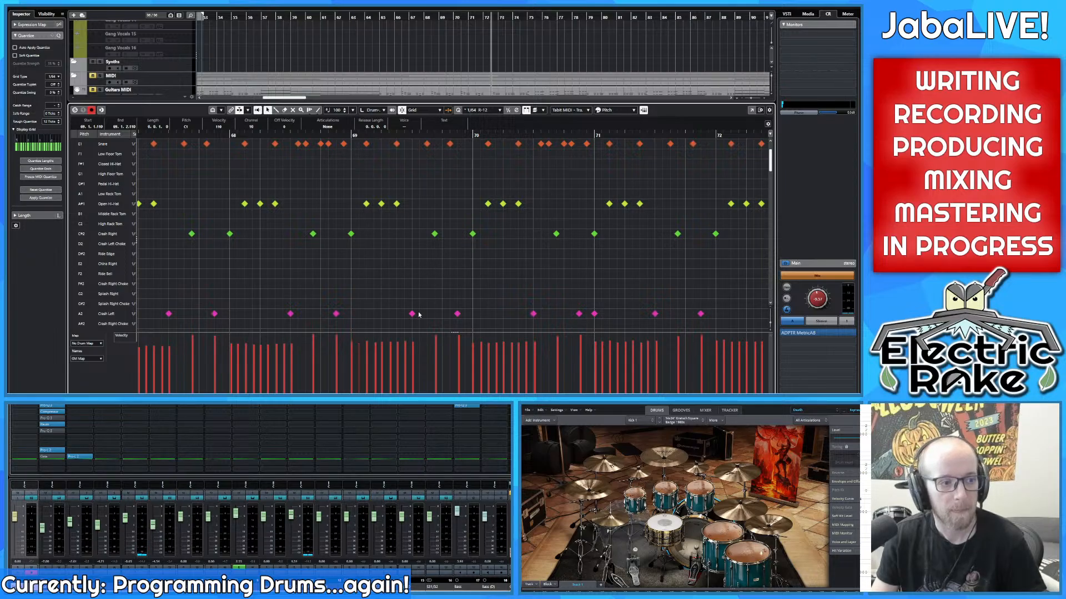
scroll(444, 250, "right", 3)
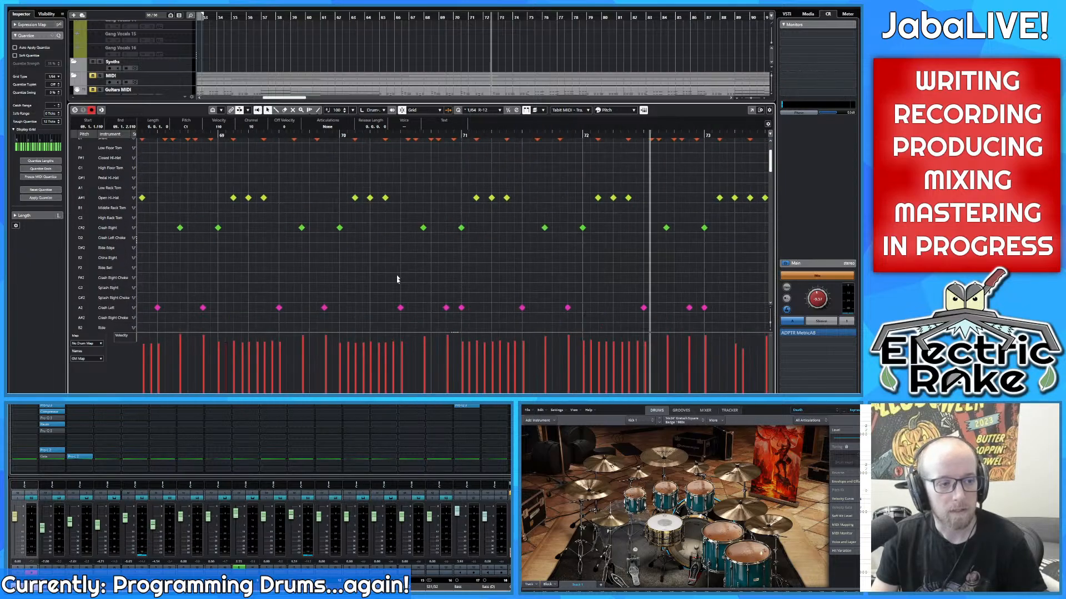
left_click(459, 310)
key("Delete")
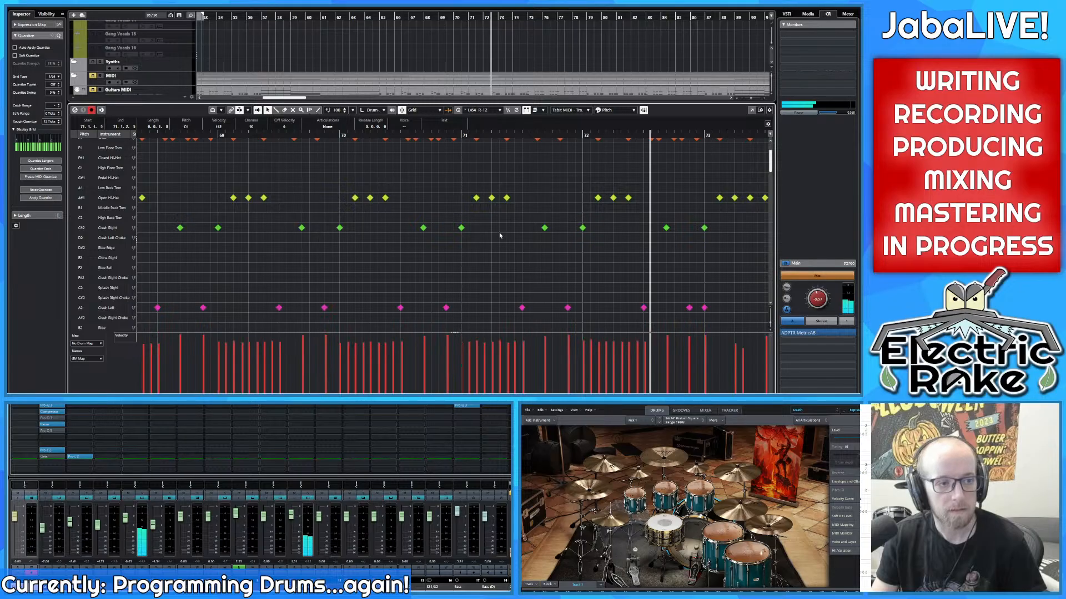
Step: Remove the Crash Left note at the start of bar 73 so only the Crash Right hit stays
left_click_drag(553, 248, 434, 250)
left_click_drag(489, 231, 423, 269)
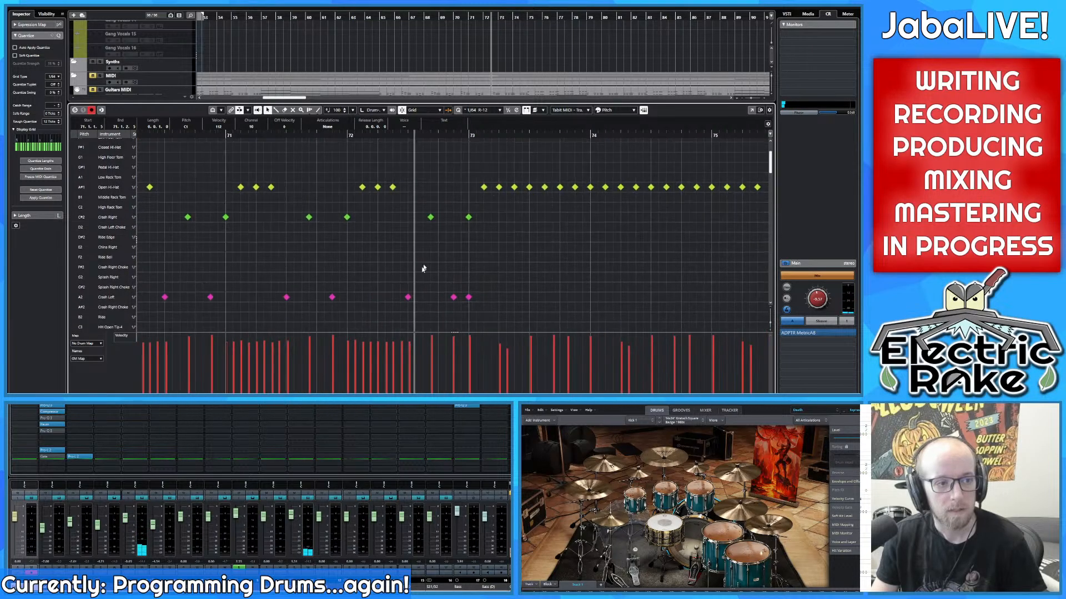
left_click_drag(482, 241, 482, 272)
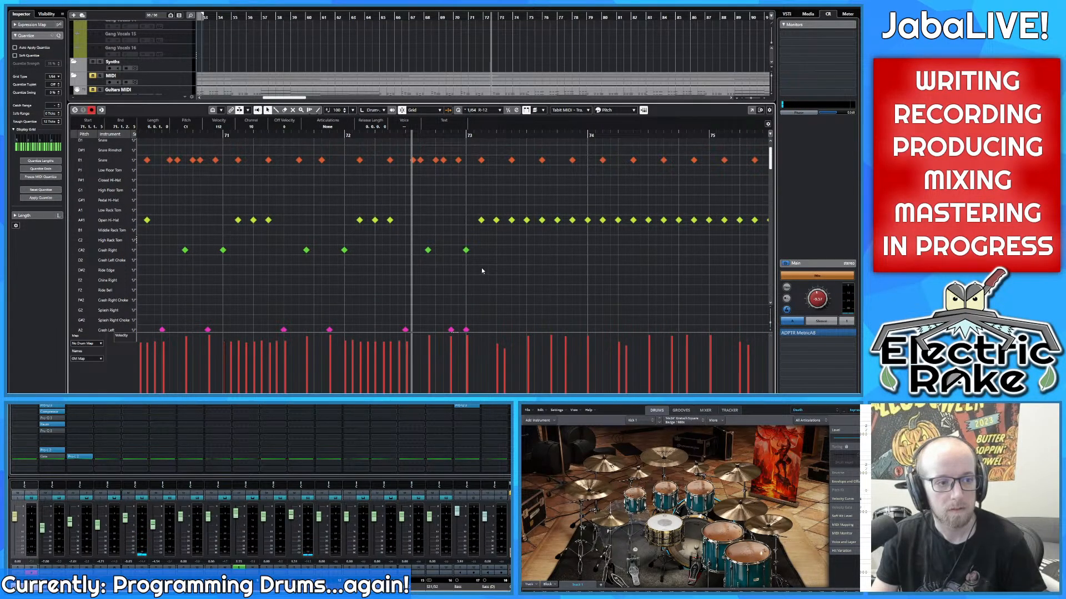
scroll(465, 305, "down", 2)
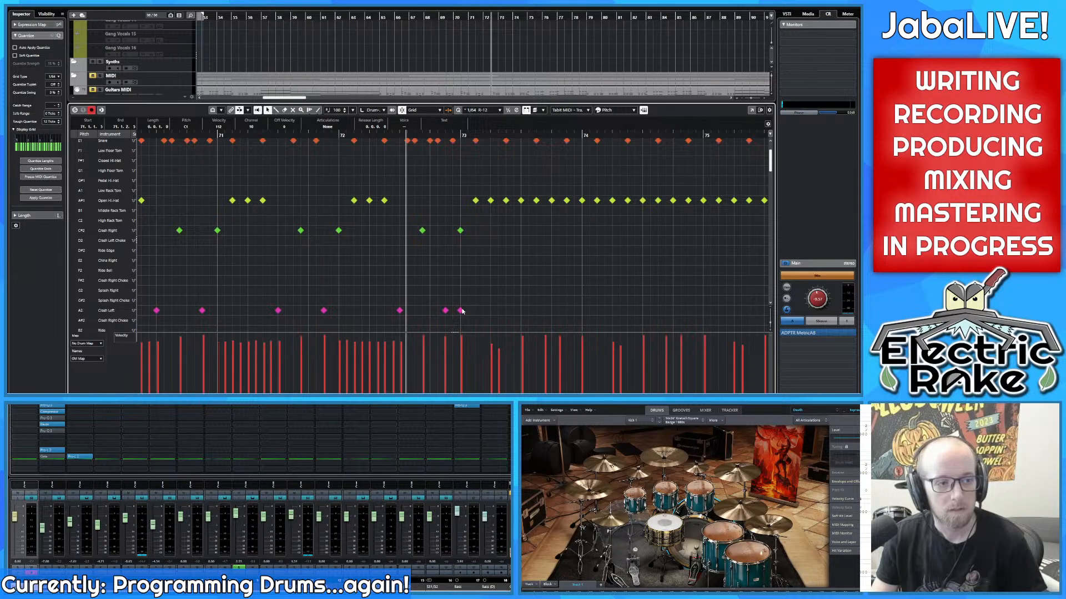
left_click_drag(461, 310, 460, 230)
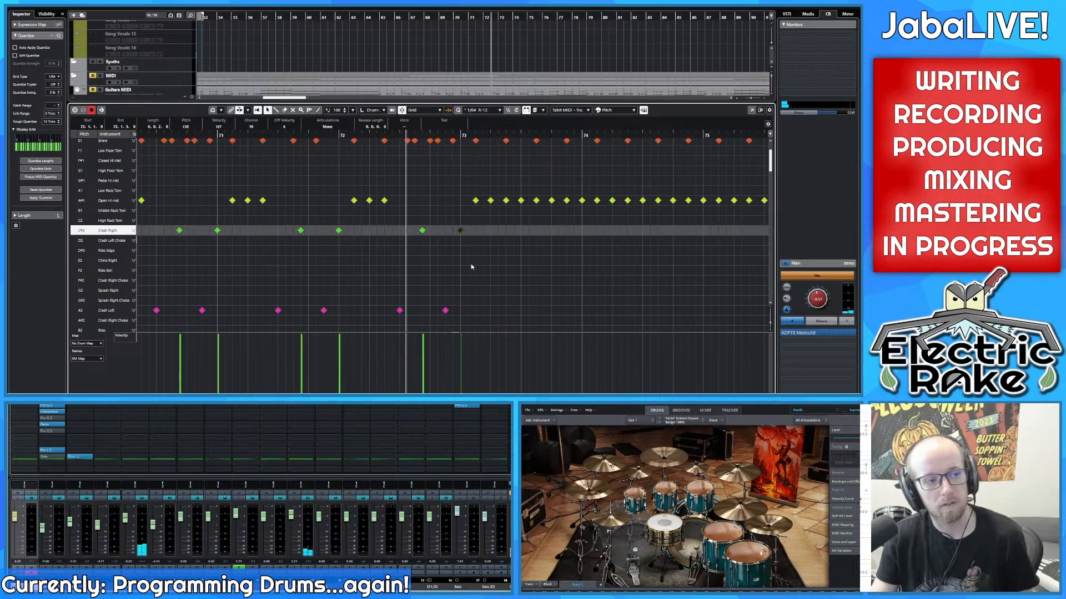
Step: Play the edited crash passage starting from the snare fill in bar 64
scroll(471, 264, "up", 4)
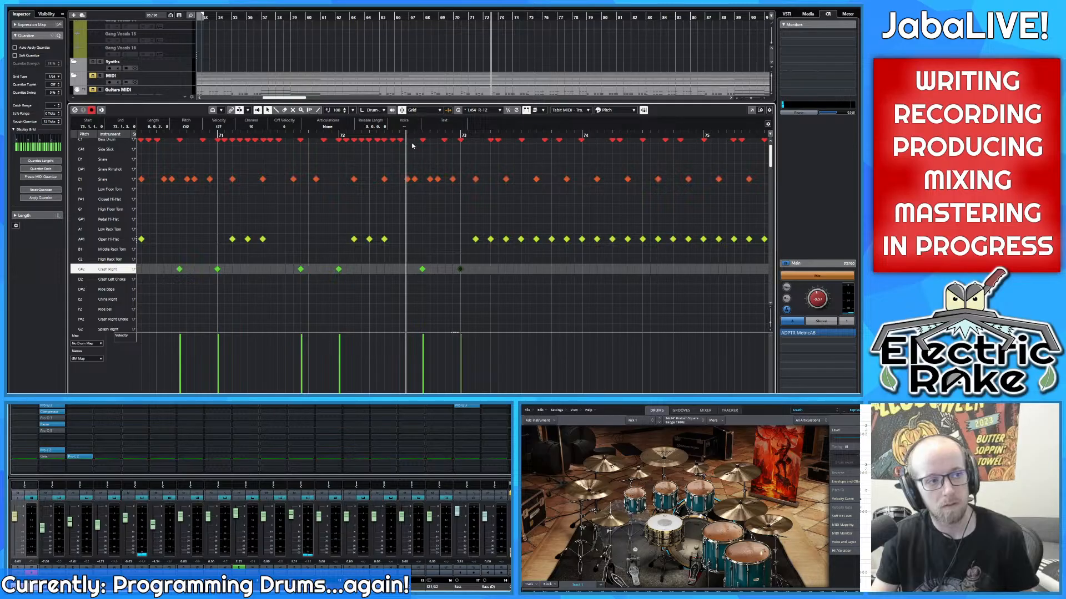
left_click_drag(344, 163, 576, 176)
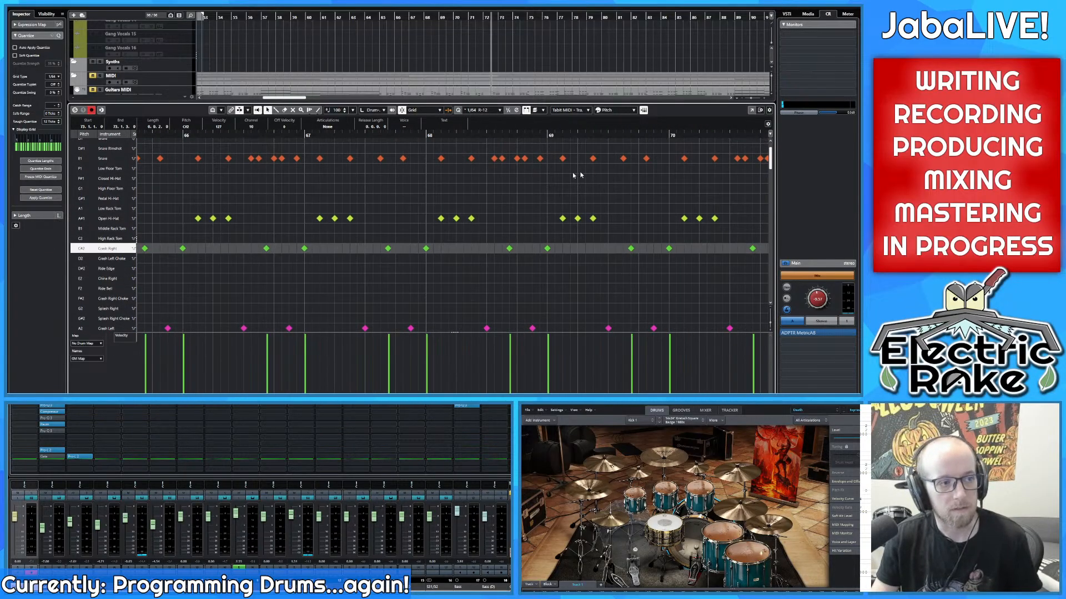
left_click_drag(333, 183, 742, 187)
left_click_drag(449, 210, 443, 194)
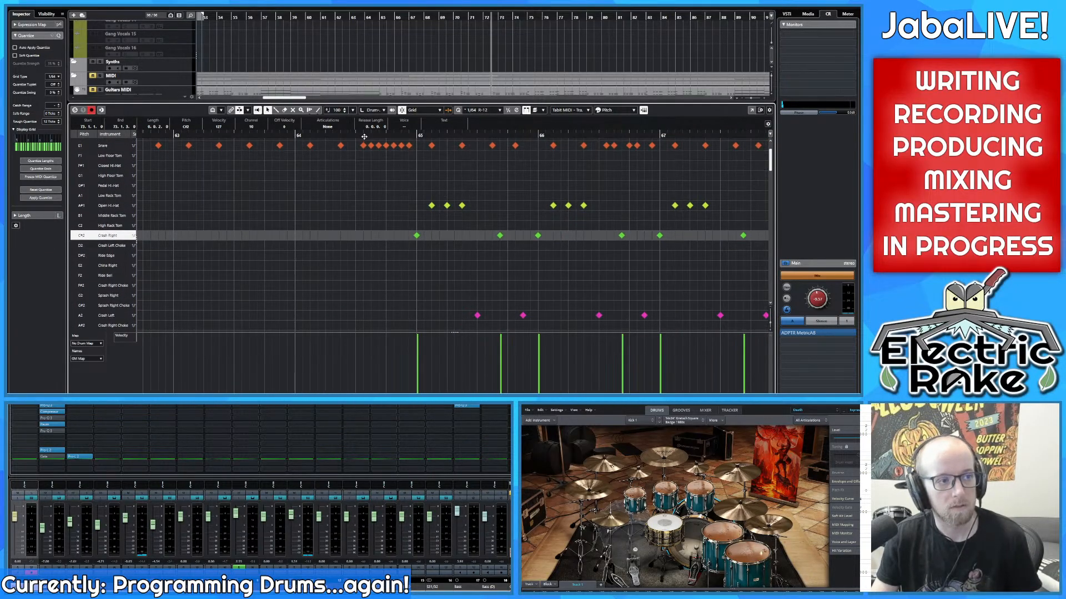
left_click(373, 135)
key("space")
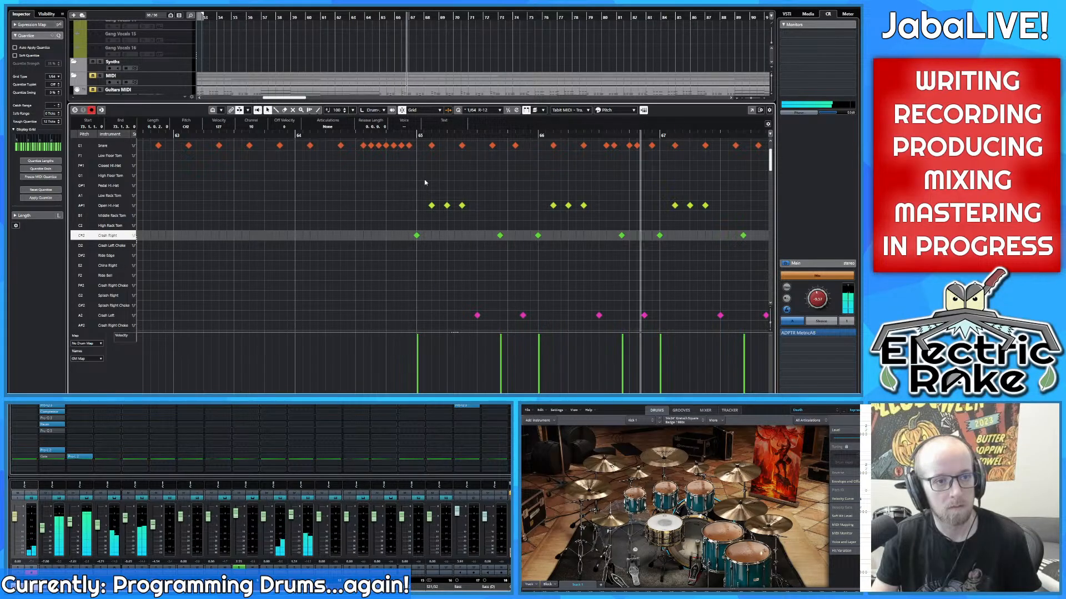
left_click_drag(618, 167, 503, 174)
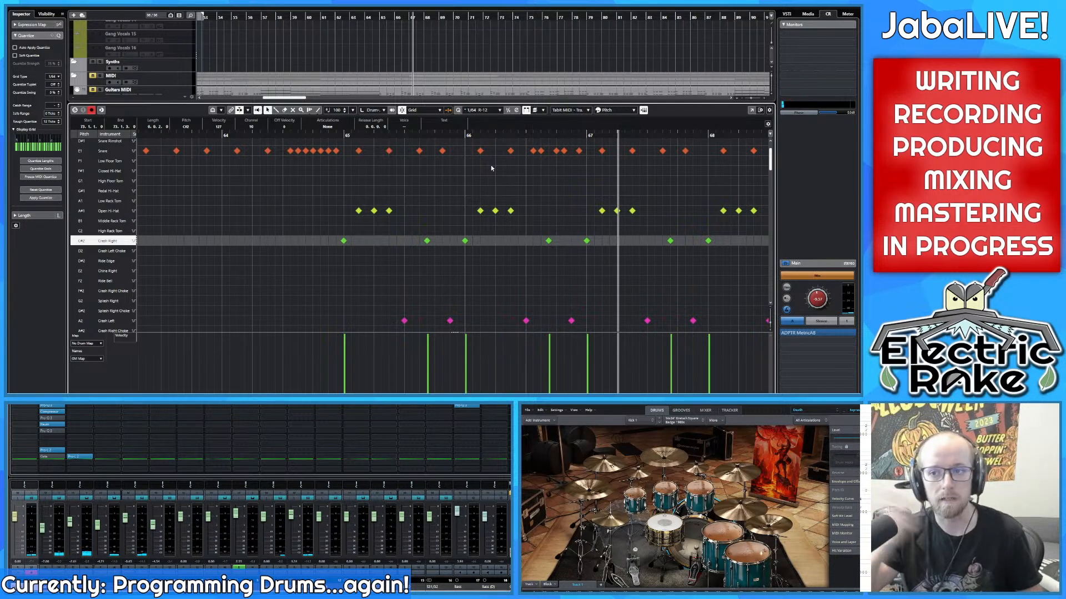
Step: Replay from the bar 64 snare fill into bar 73, checking the bass drum, snare and crash notes together
left_click(300, 136)
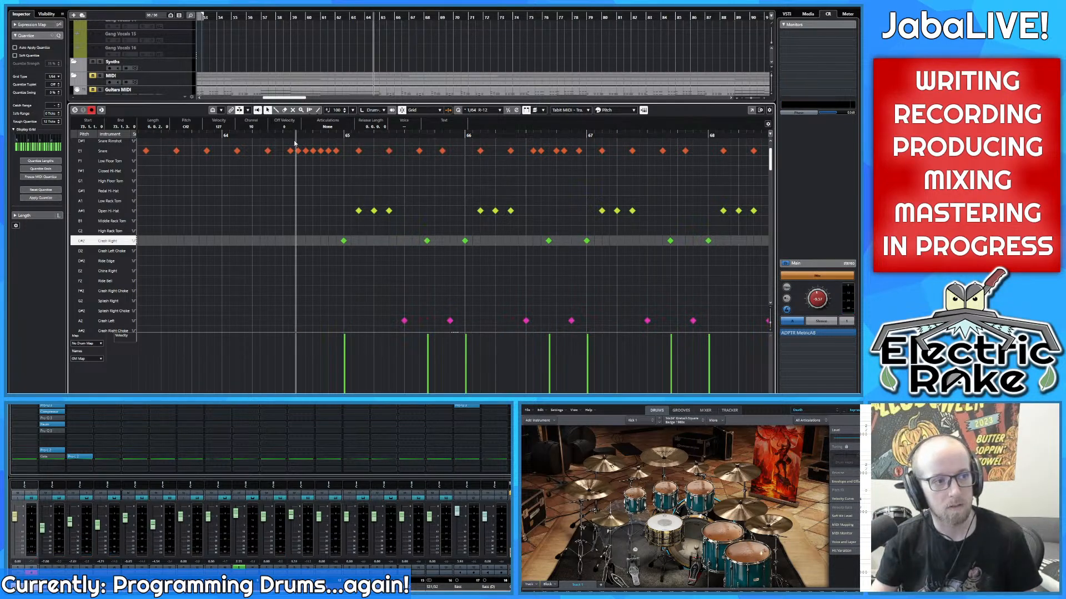
key("space")
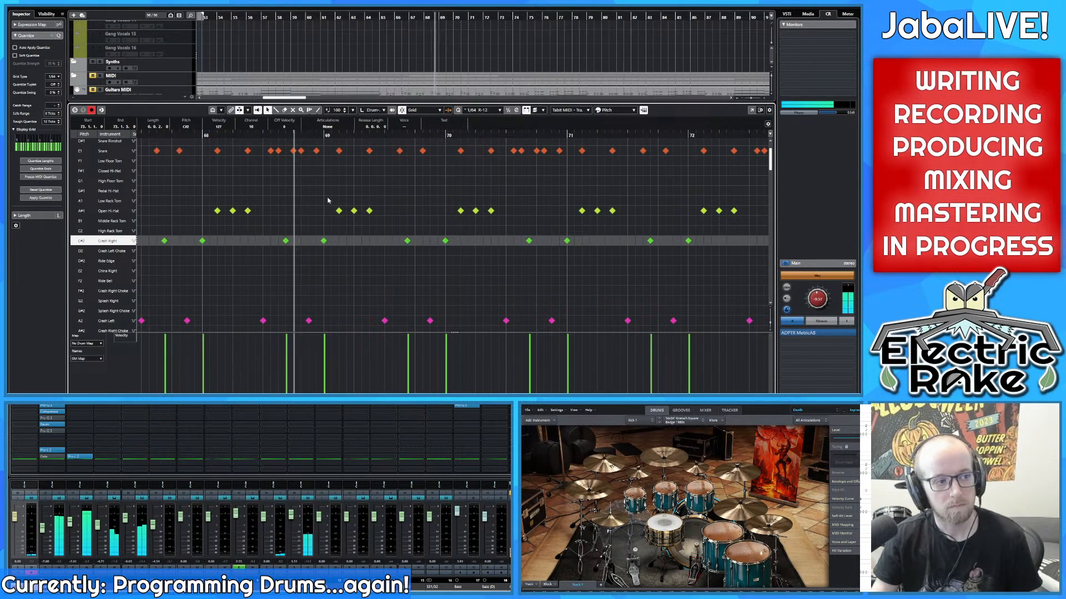
scroll(355, 233, "up", 3)
scroll(378, 259, "left", 2)
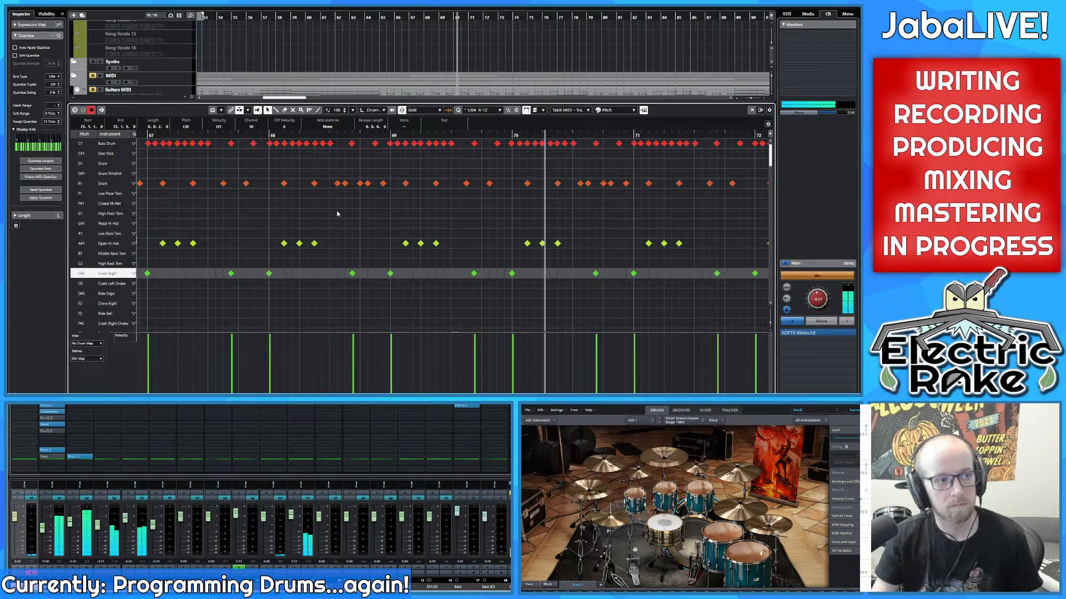
scroll(354, 206, "down", 3)
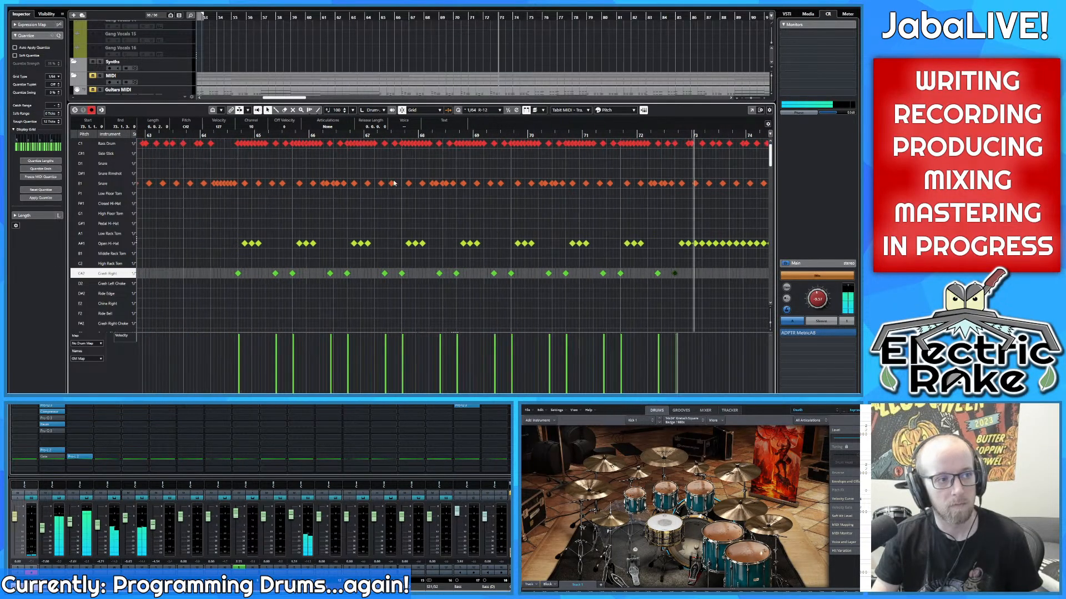
Step: Play from the bar 64 snare fill into bar 67 and delete the second bass drum note of bar 67's opening run
scroll(478, 203, "left", 3)
left_click(380, 135)
scroll(380, 135, "up", 4)
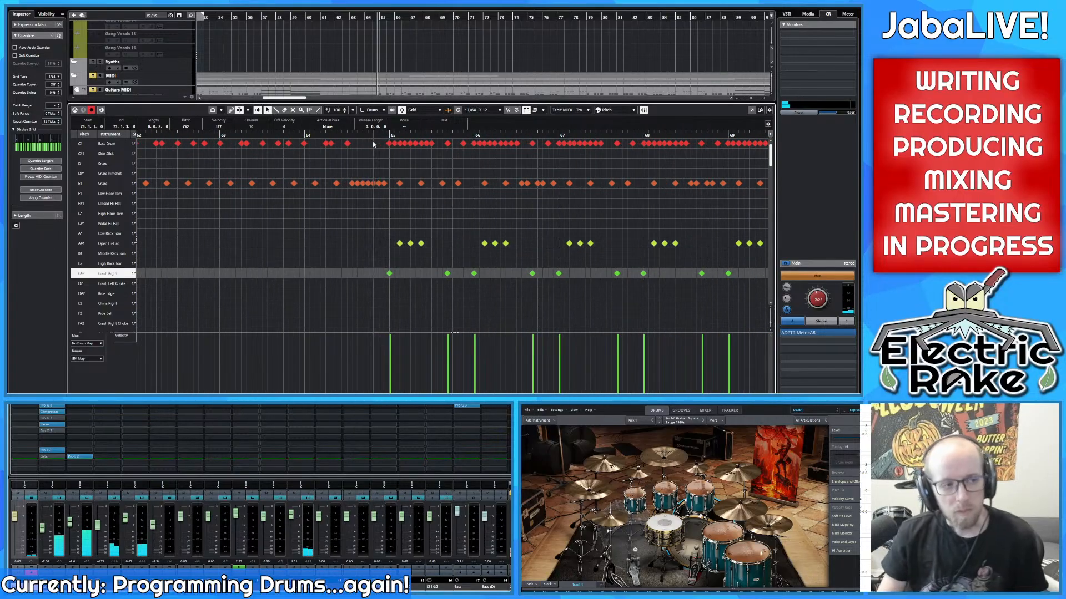
scroll(371, 145, "up", 2)
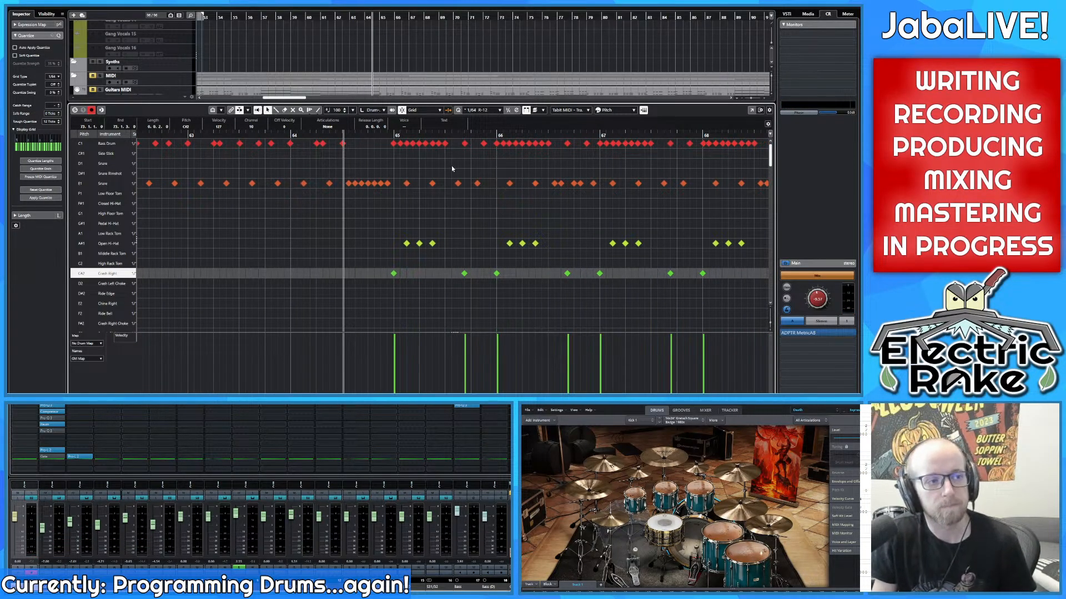
key("space")
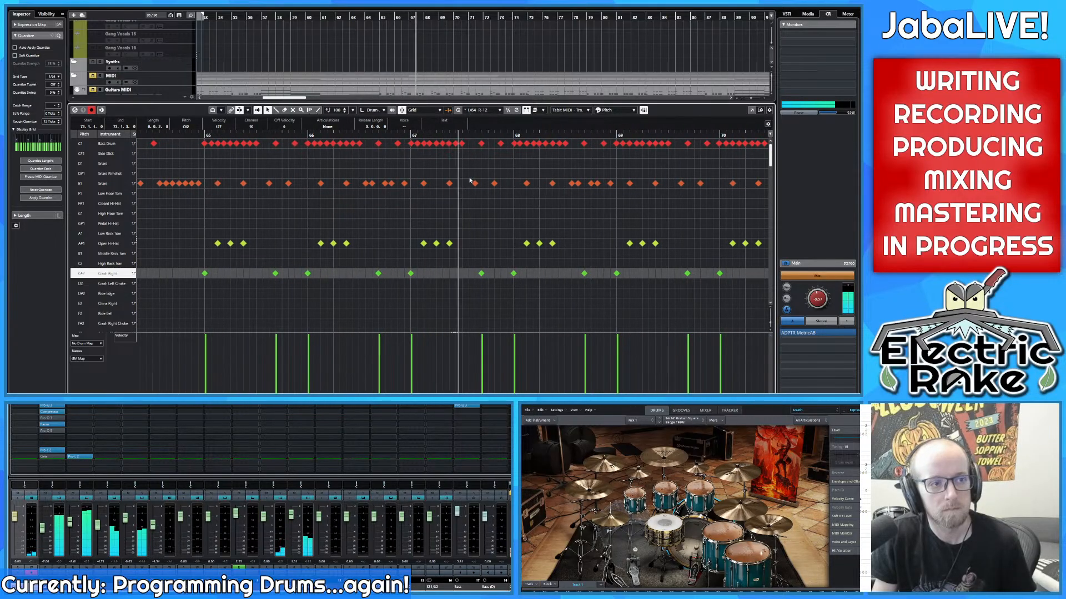
left_click(418, 144)
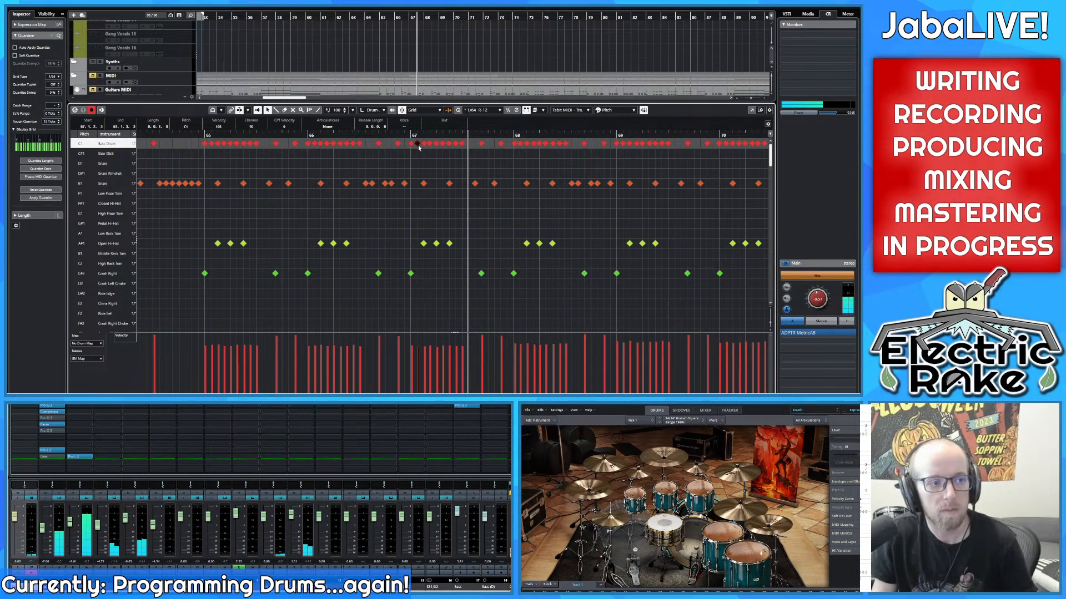
key("Delete")
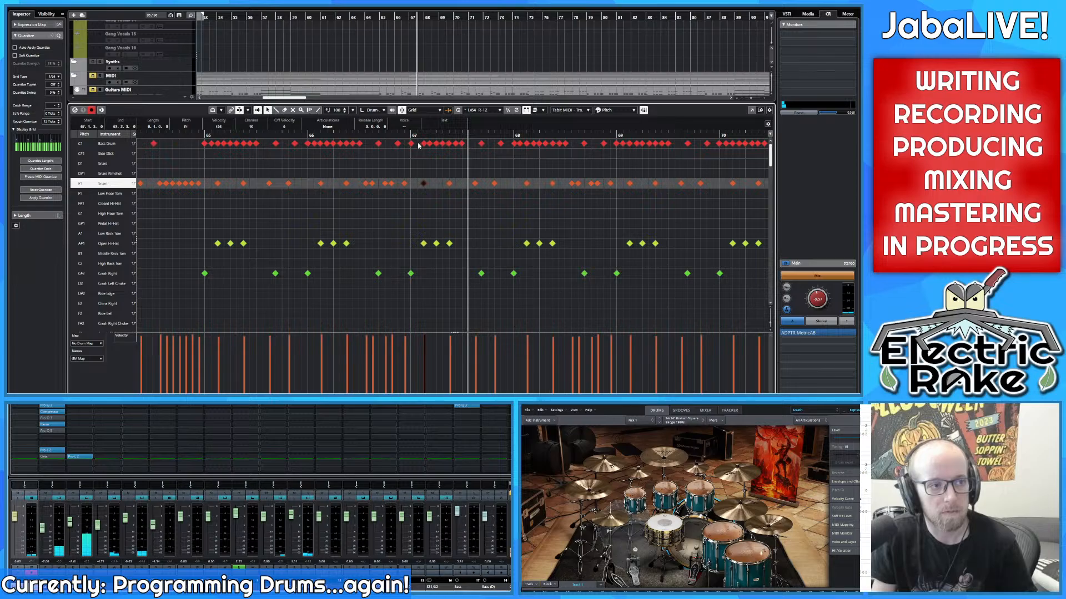
Step: Replay the passage from the bar 64 snare fill and from bar 66, checking the thinned bass drum run in bar 67
scroll(278, 148, "left", 2)
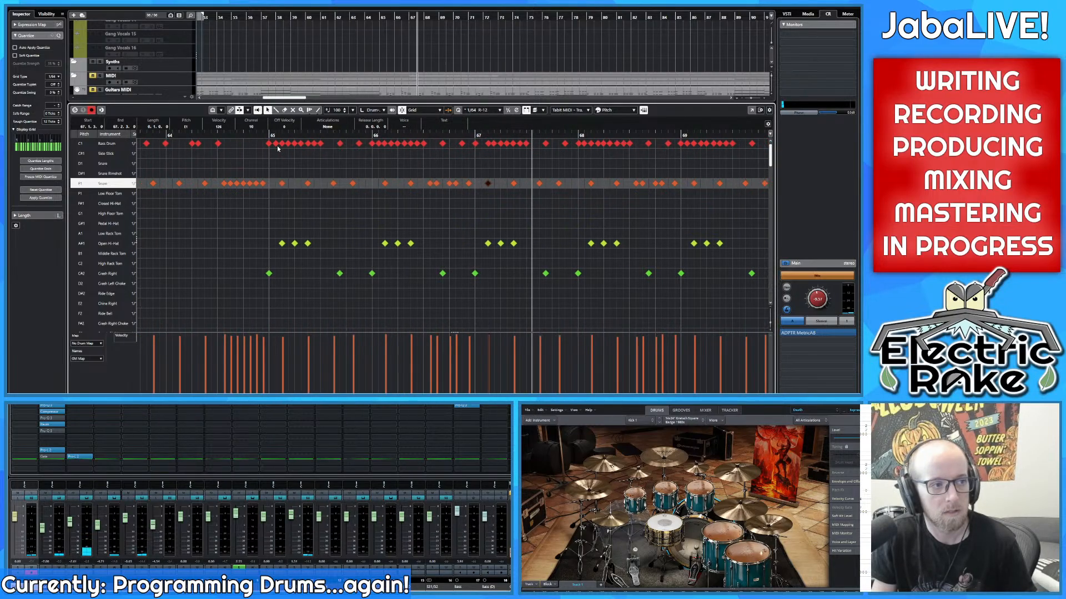
left_click_drag(250, 133, 247, 135)
key("Delete")
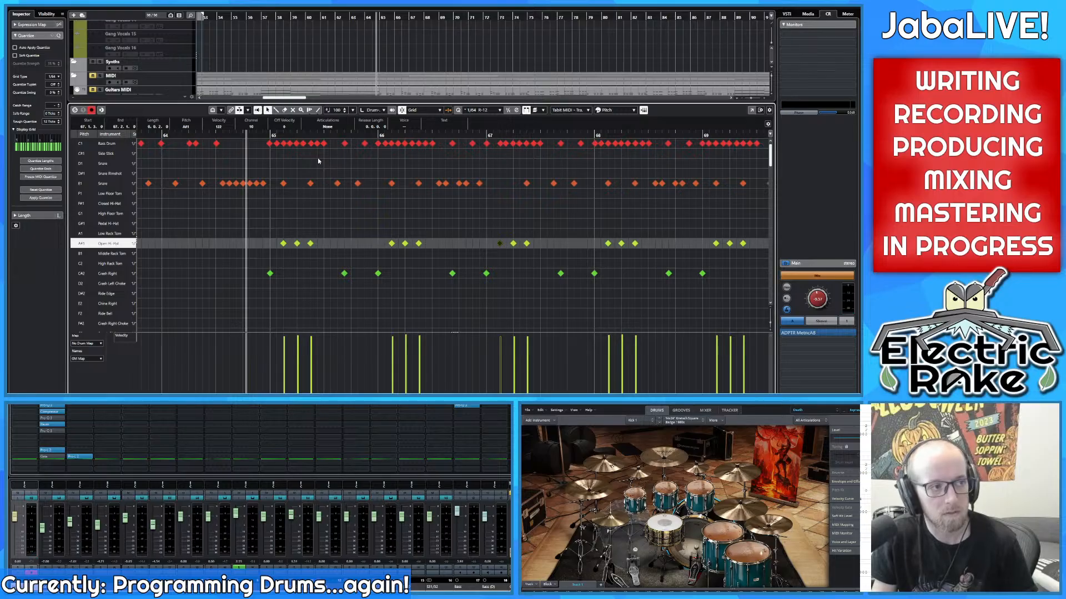
key("space")
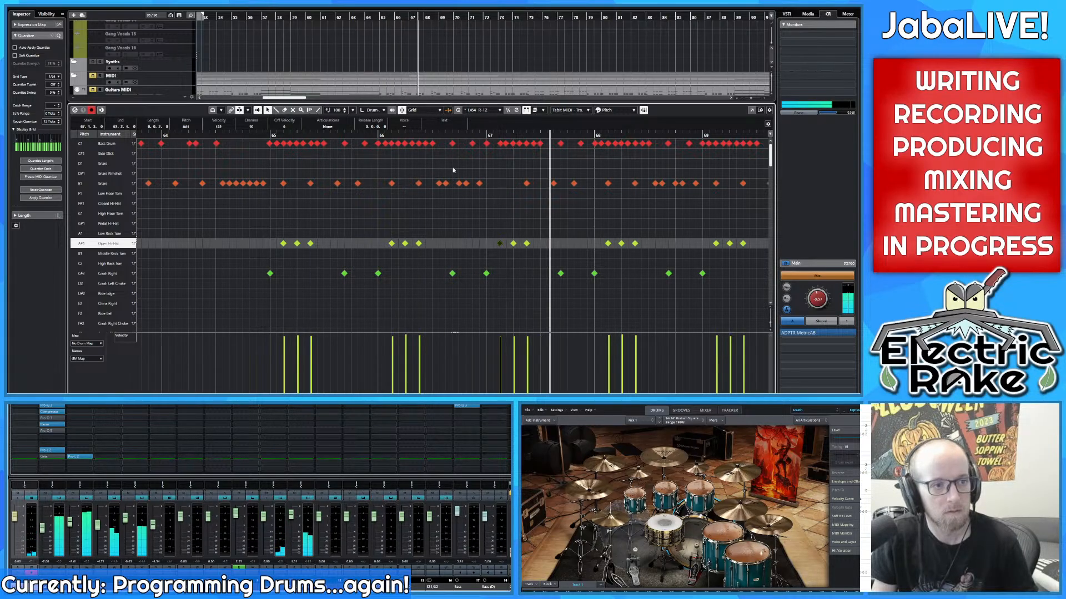
key("space")
left_click(409, 138)
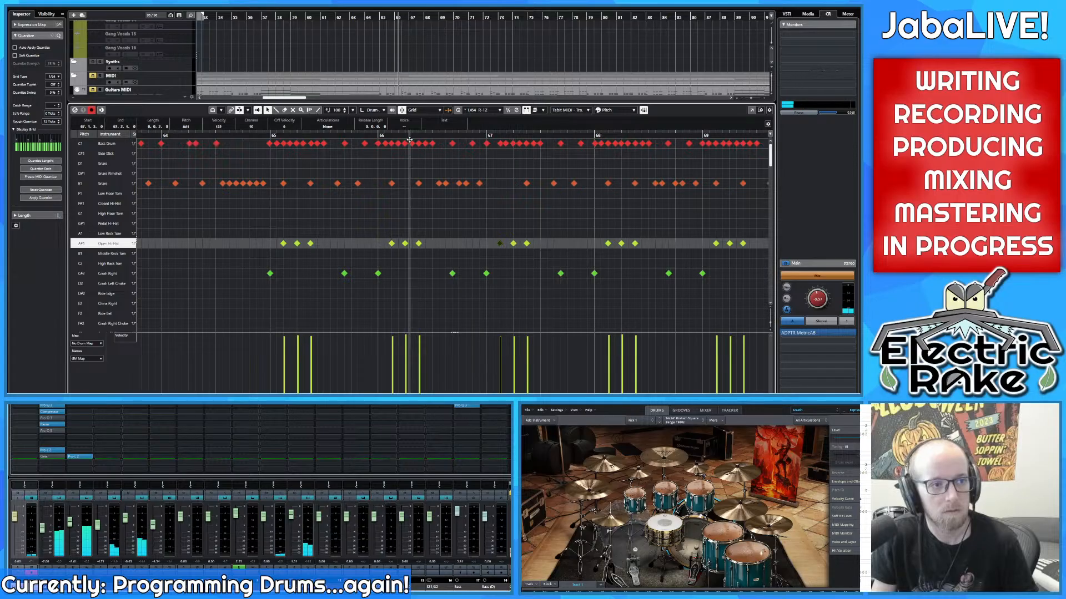
key("space")
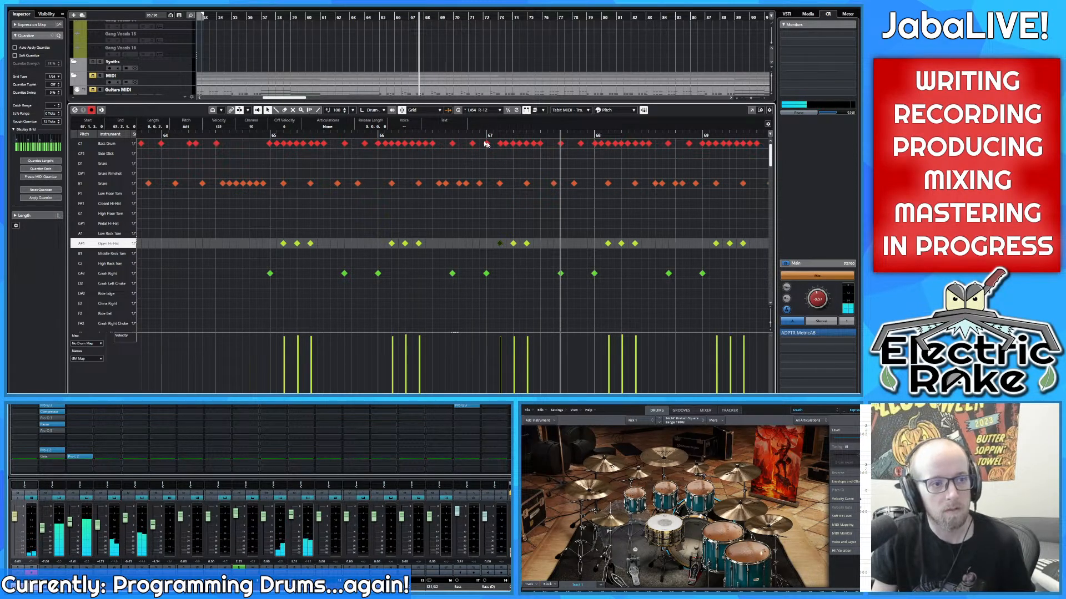
left_click(377, 138)
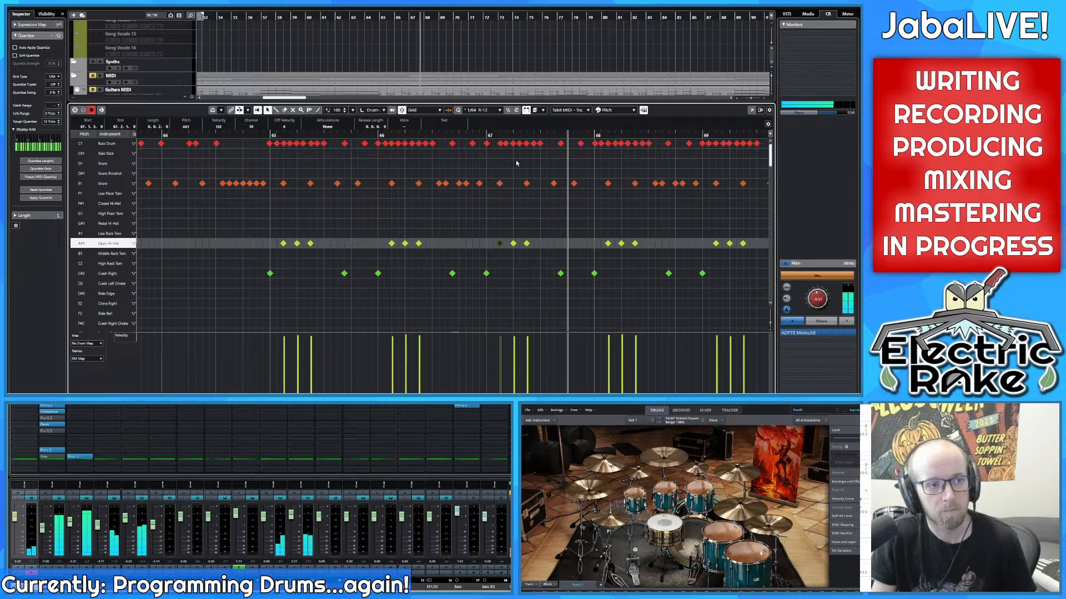
Step: Remove the next bass drum note in bar 67's opening run and replay the passage from bar 66
left_click(500, 144)
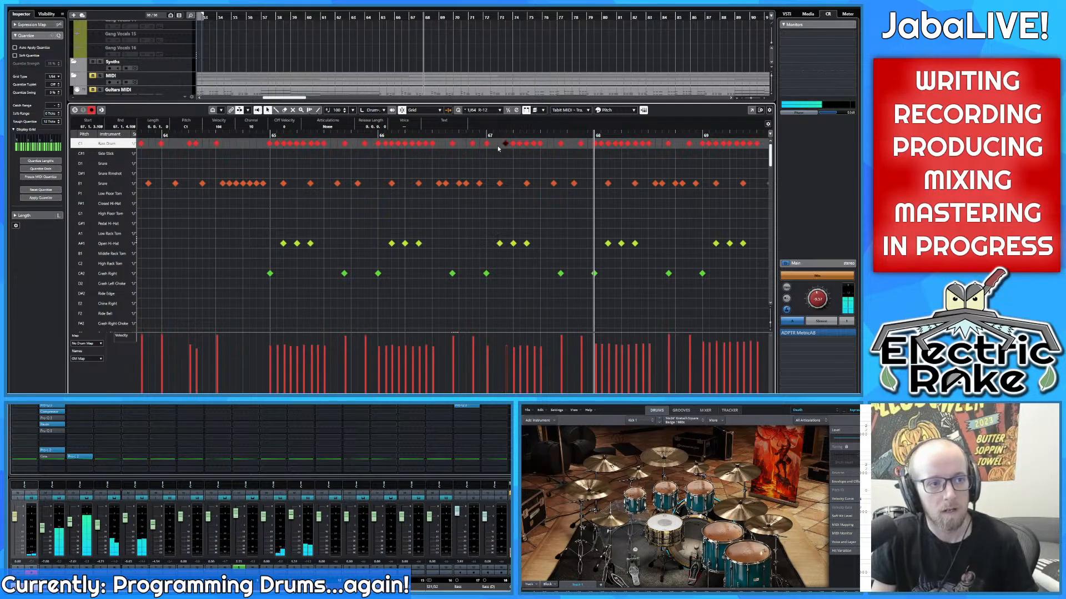
key("space")
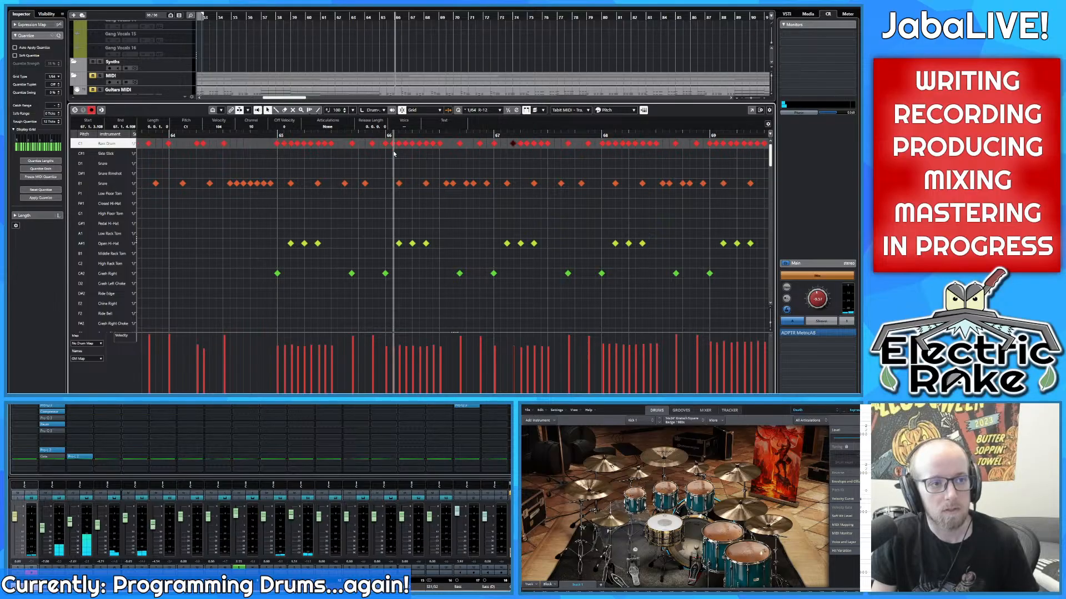
key("space")
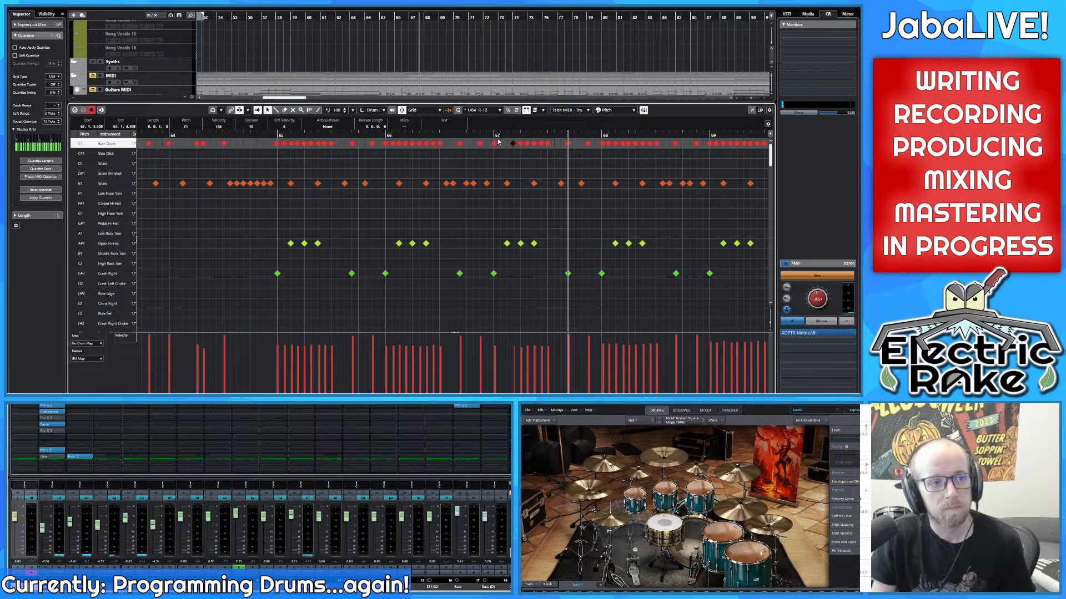
Step: Replay the bar 67 edit from around bar 66 and delete the second bass drum note of bar 69's run
left_click_drag(498, 135, 247, 152)
key("space")
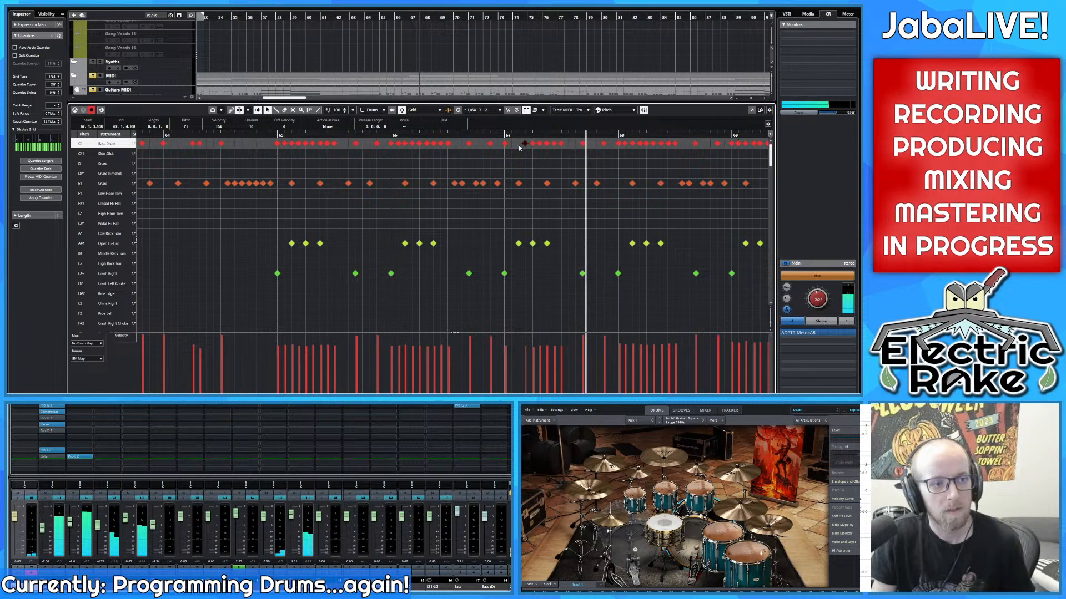
left_click_drag(466, 139, 454, 139)
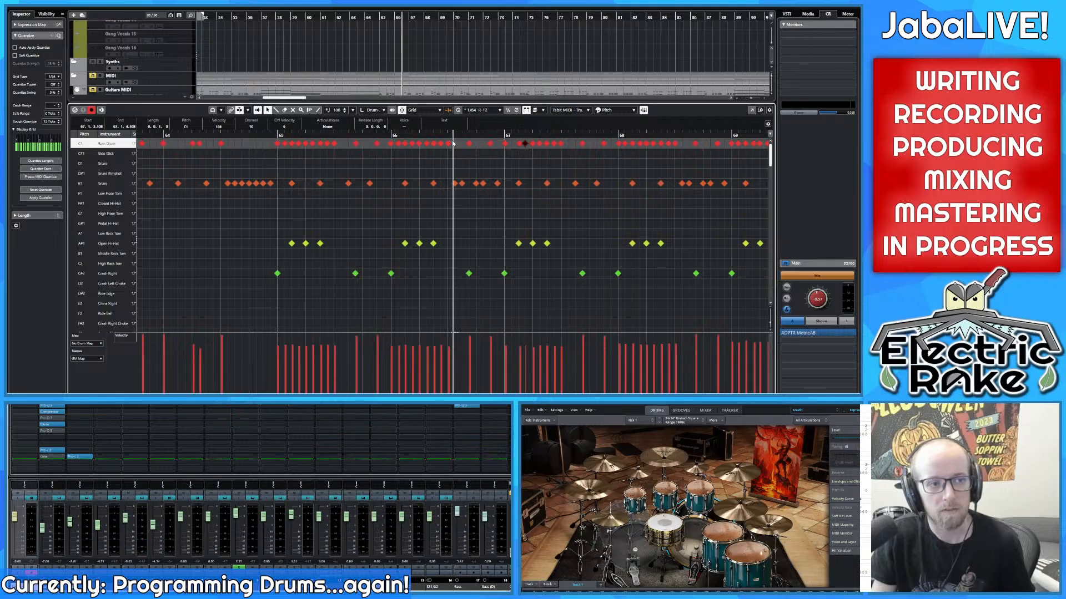
key("space")
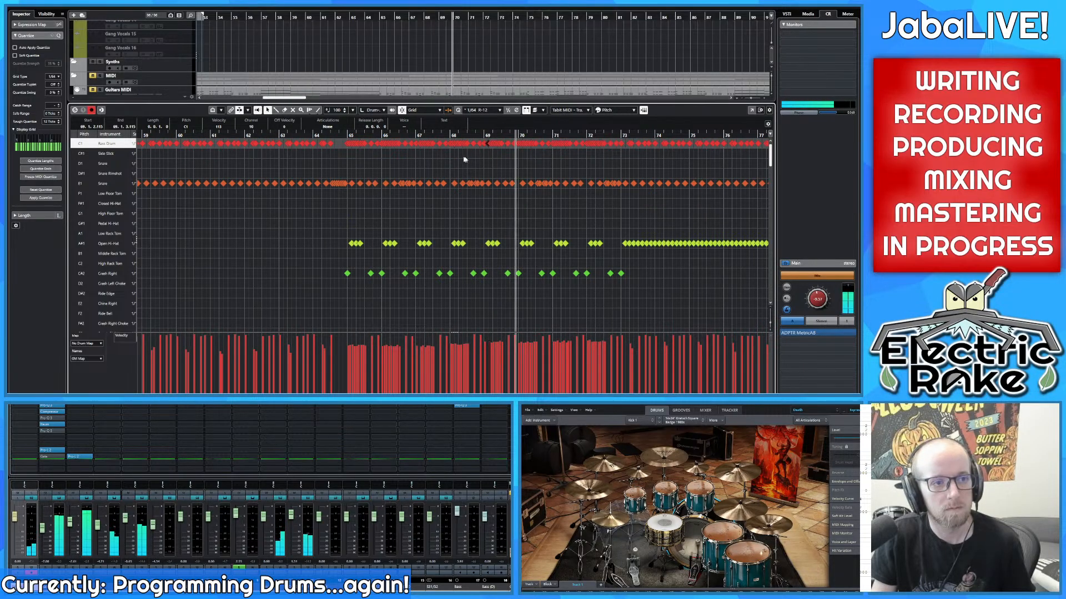
Step: Delete the second bass drum note of the run at the start of bar 71
key("g")
key("g")
key("g")
key("h")
key("h")
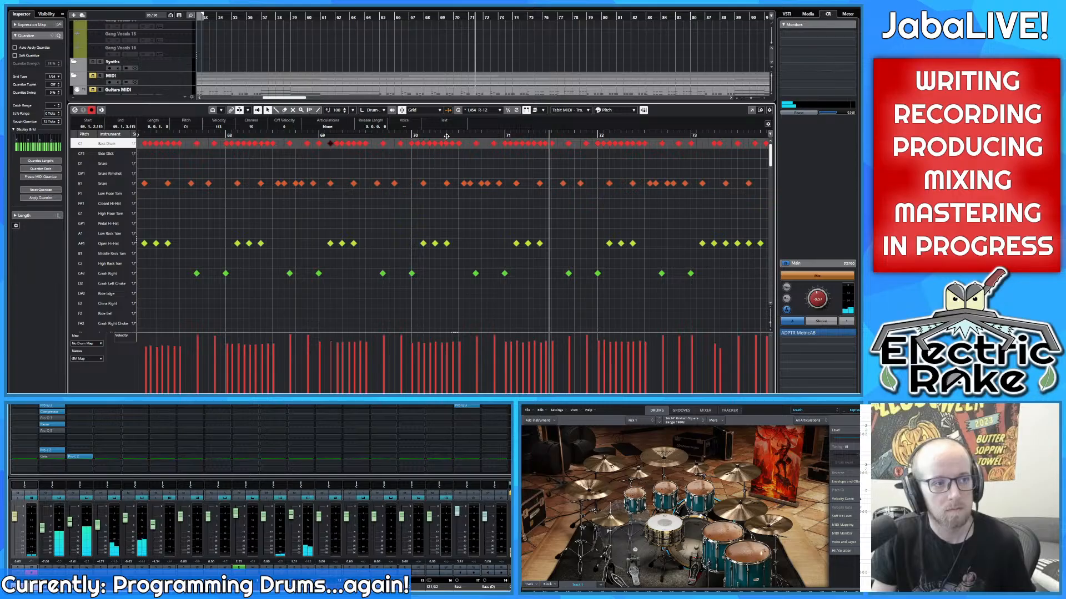
left_click(512, 145)
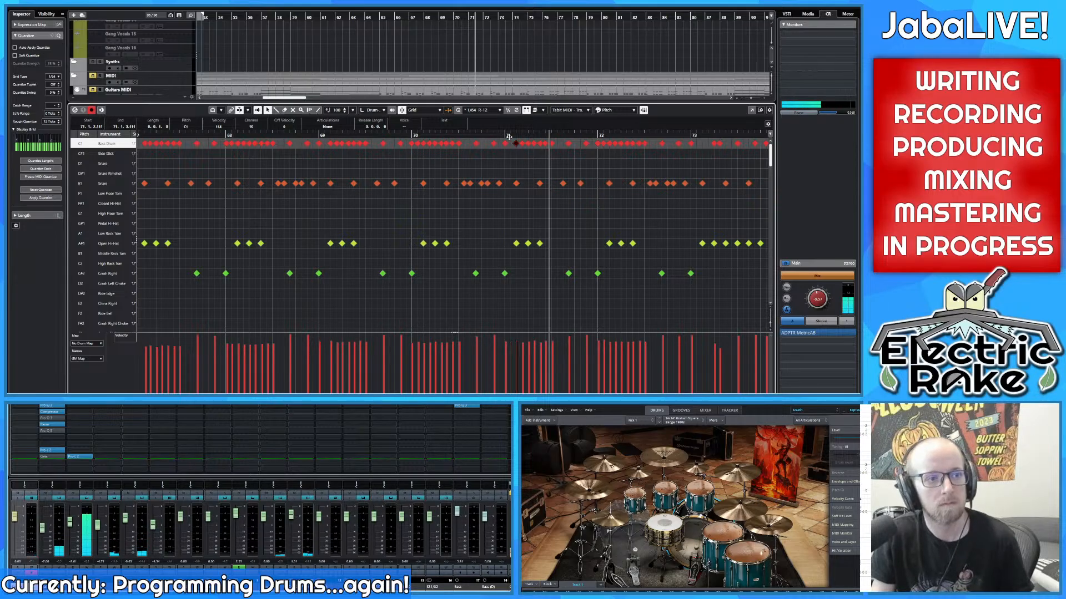
Step: Replay the bar 71 edit from the middle of bar 70, and the whole edited passage from bar 64
left_click(462, 136)
scroll(432, 158, "right", 3)
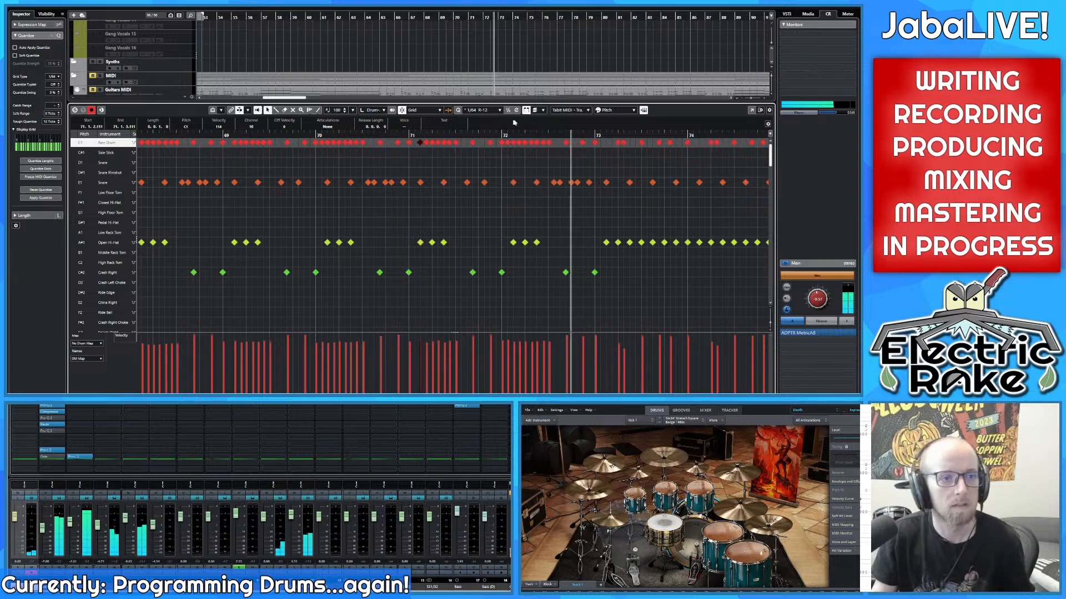
scroll(534, 170, "down", 4)
scroll(355, 169, "left", 5)
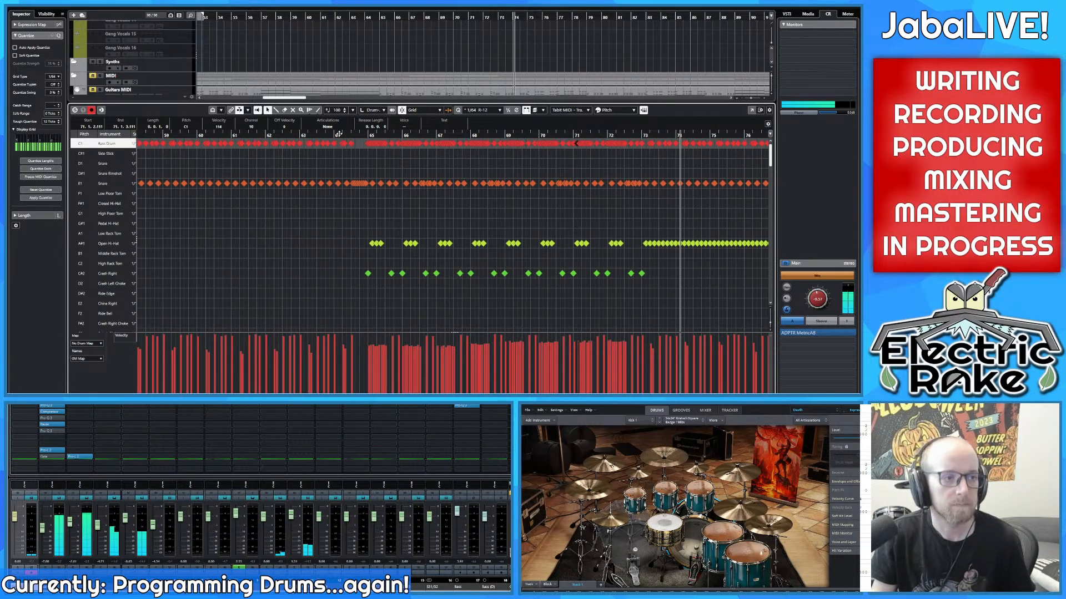
left_click(332, 136)
scroll(331, 143, "up", 2)
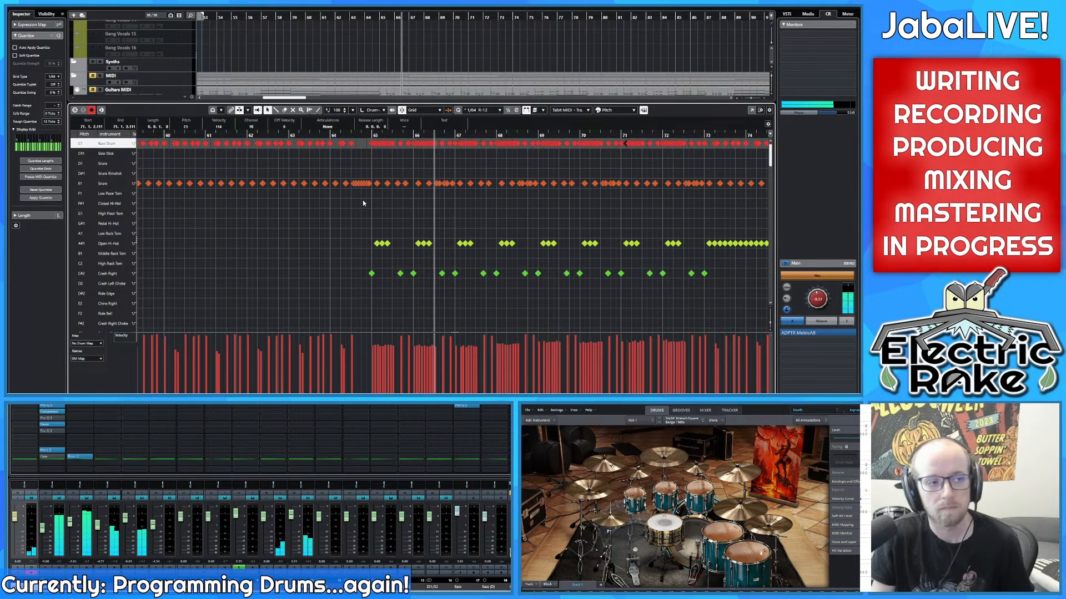
scroll(435, 189, "up", 3)
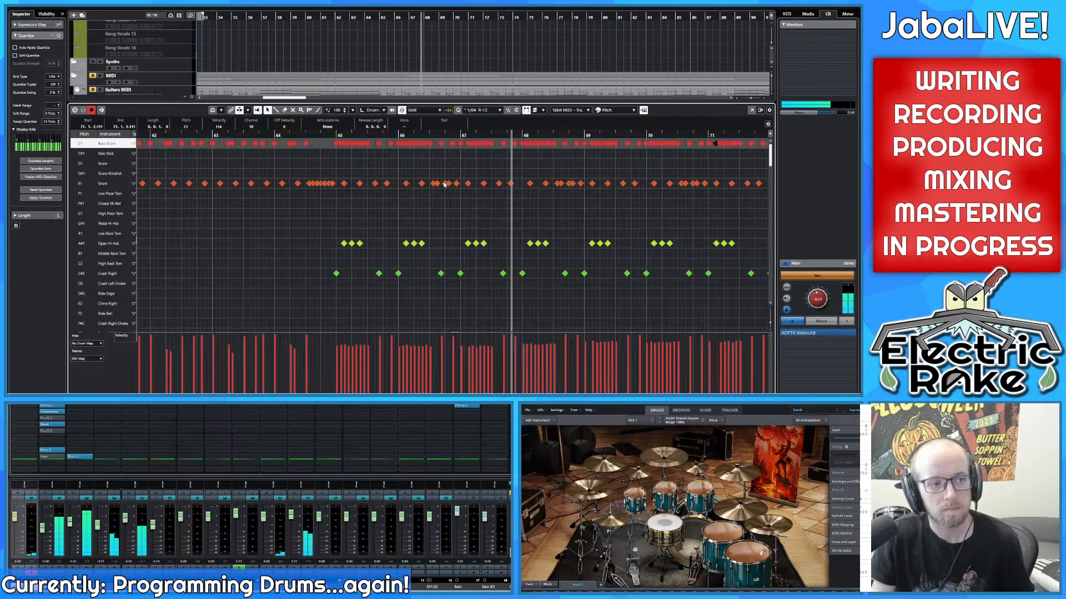
Step: Play from the middle of bar 71 through the change at bar 73 and on into the following section
left_click_drag(423, 136, 583, 136)
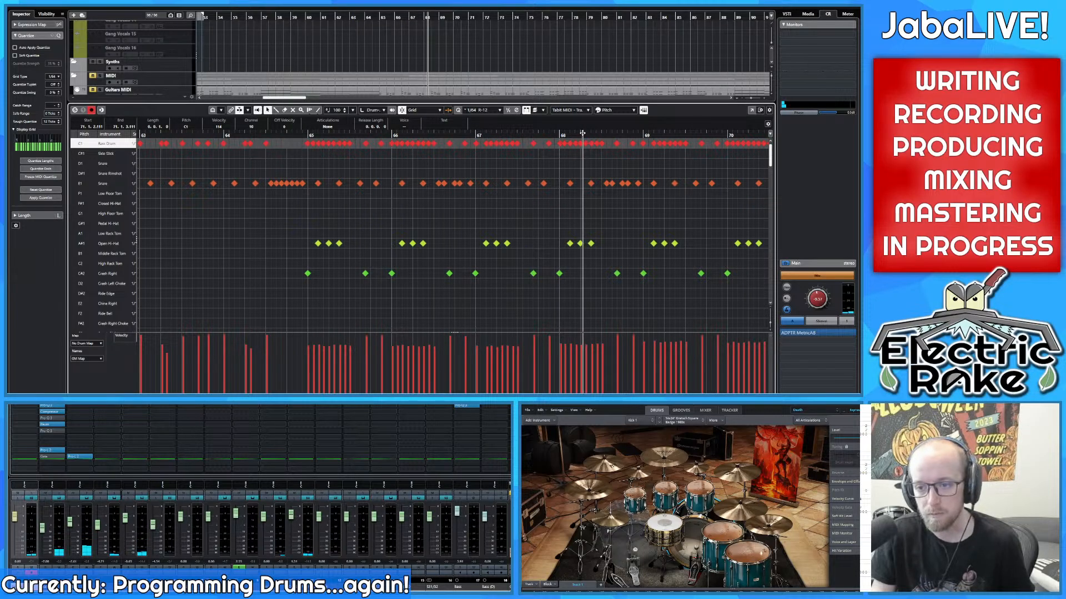
scroll(345, 207, "right", 8)
scroll(511, 195, "down", 3)
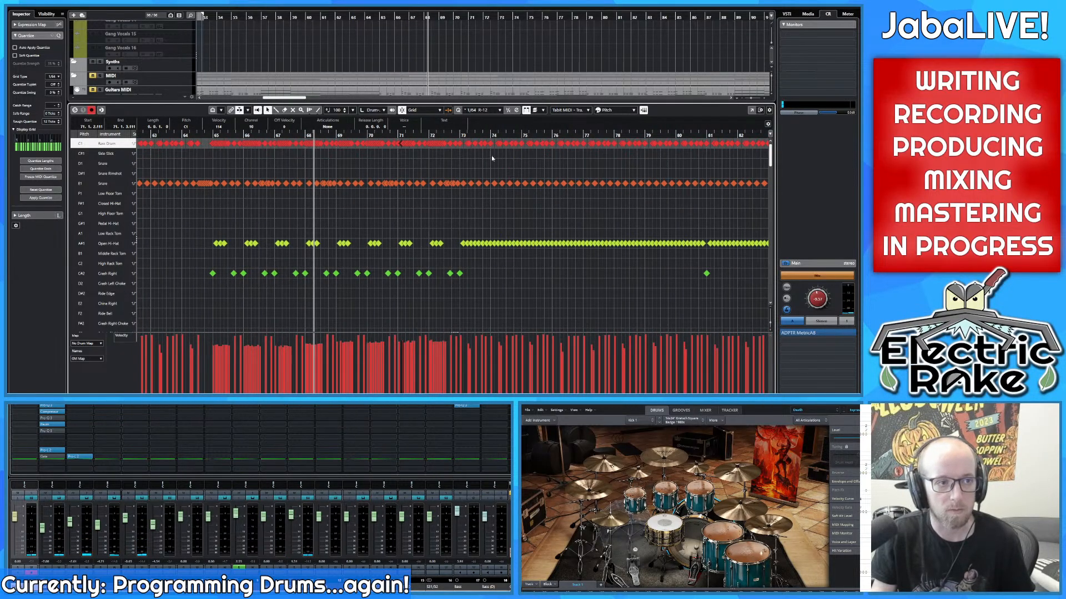
left_click(417, 142)
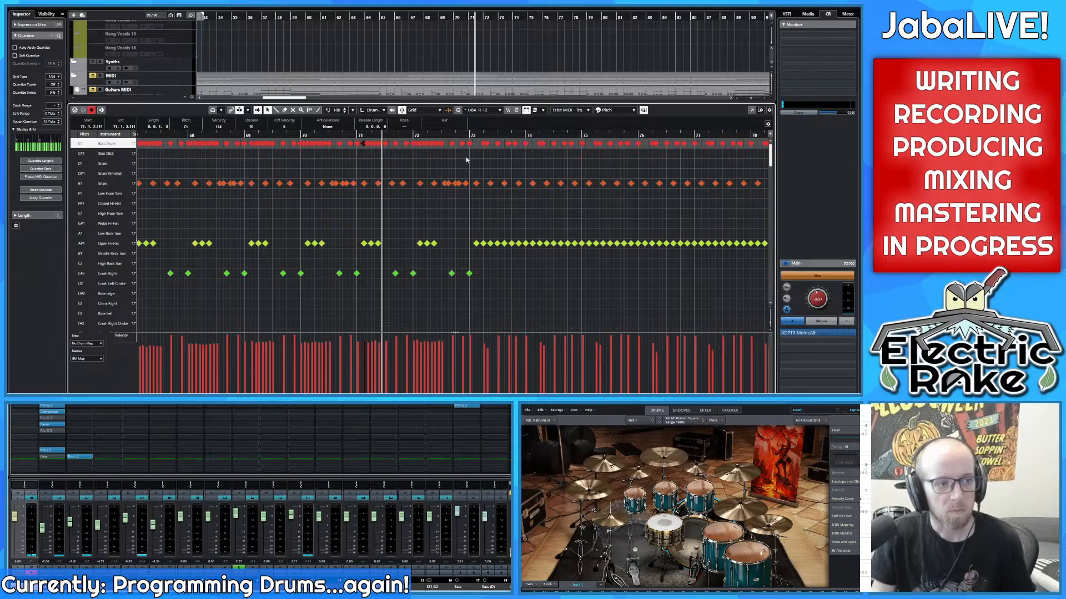
scroll(434, 162, "down", 5)
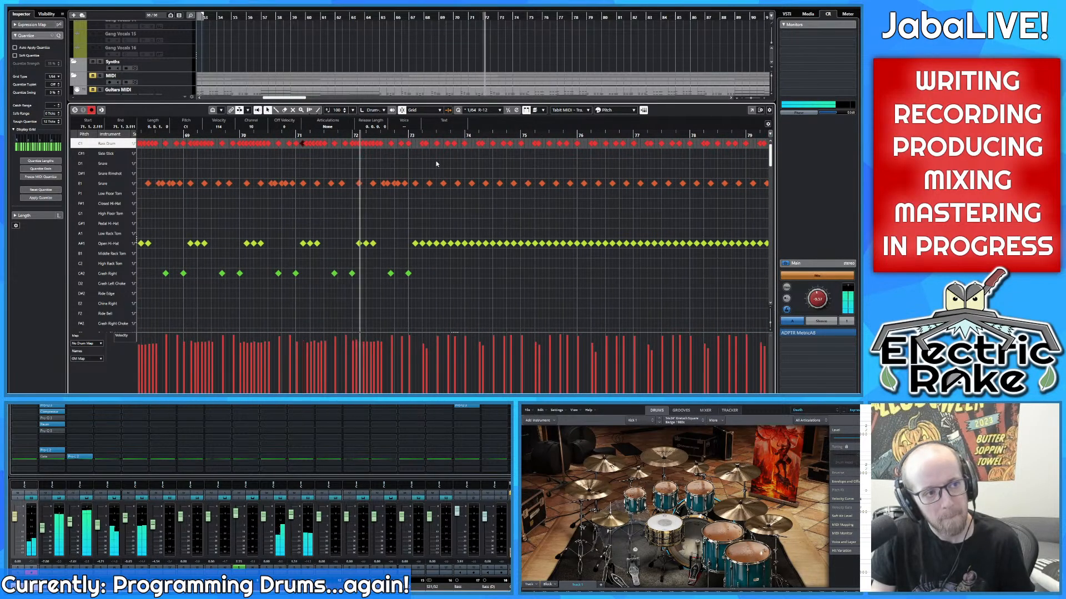
scroll(406, 167, "down", 6)
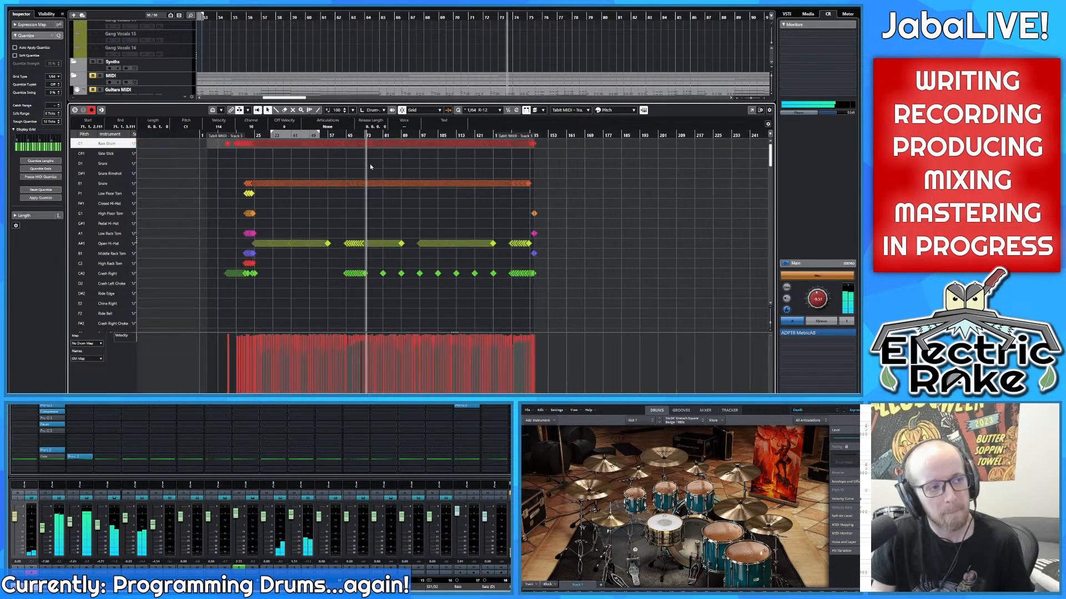
scroll(411, 158, "up", 2)
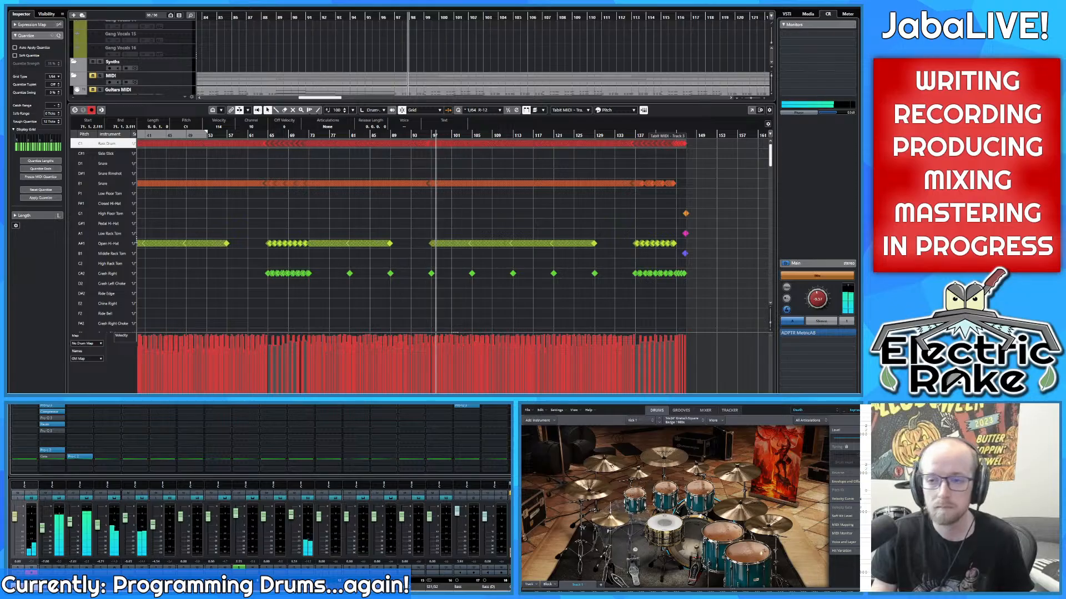
Step: Examine the remaining drum part up to its end during playback, comparing the Open Hi-Hat, Crash Right and snare patterns between sections
left_click(464, 208)
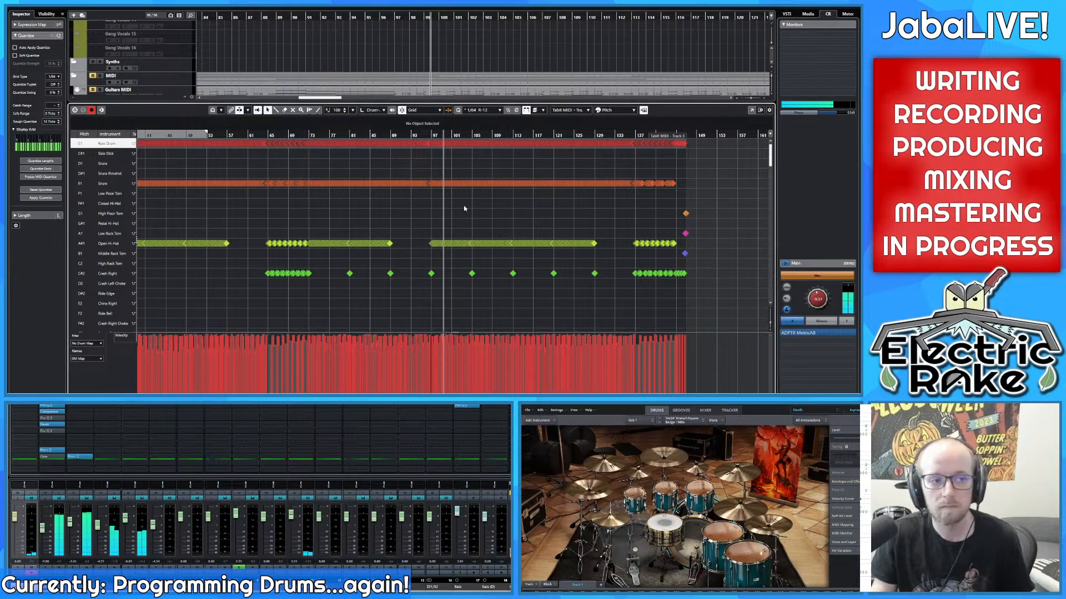
scroll(455, 216, "up", 2)
scroll(488, 211, "down", 3)
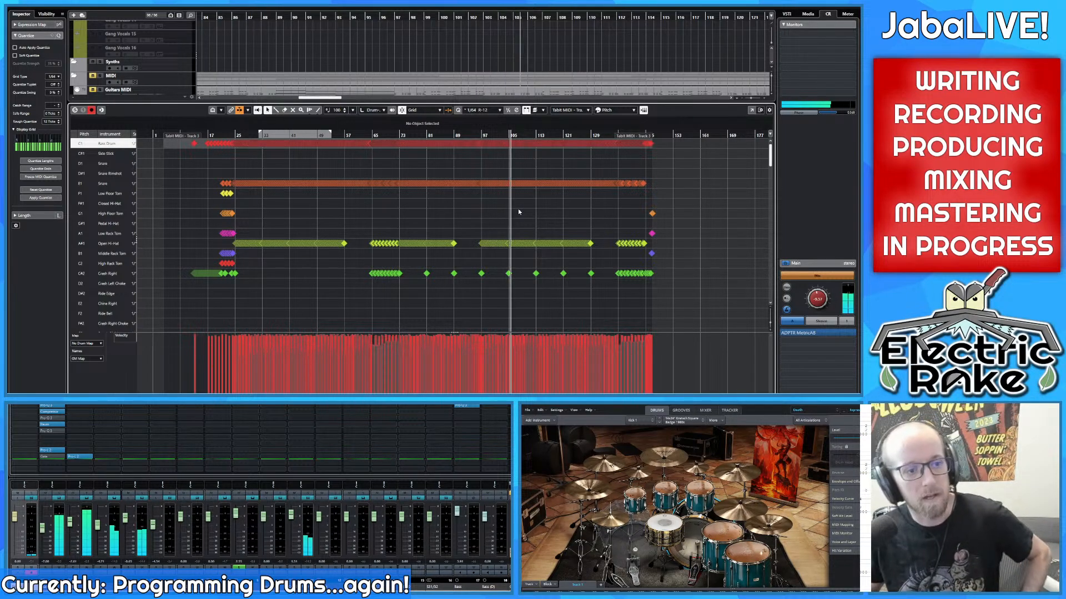
scroll(575, 196, "up", 5)
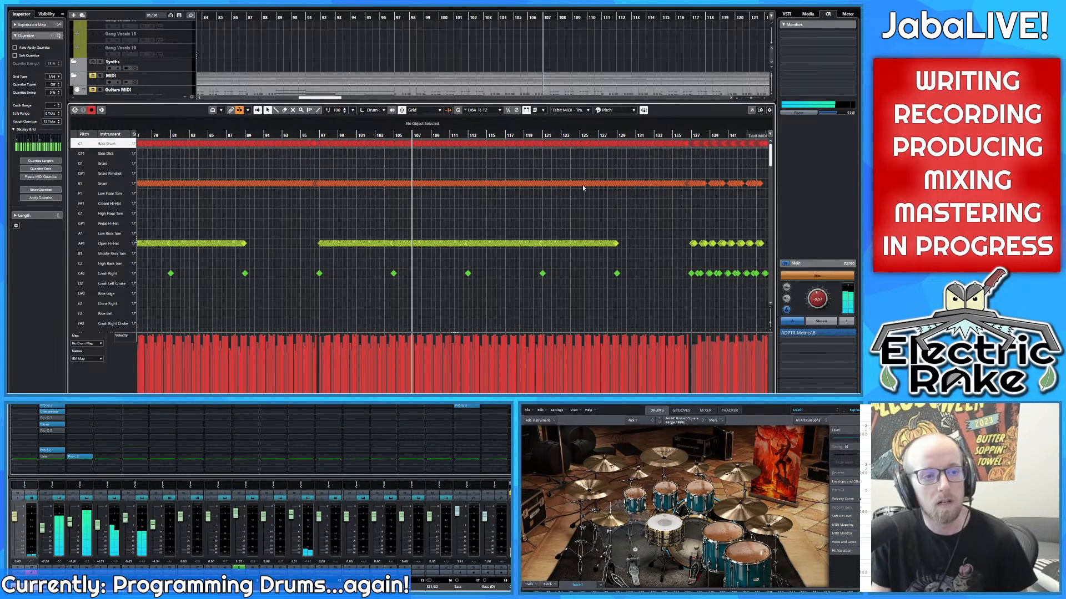
scroll(581, 187, "down", 2)
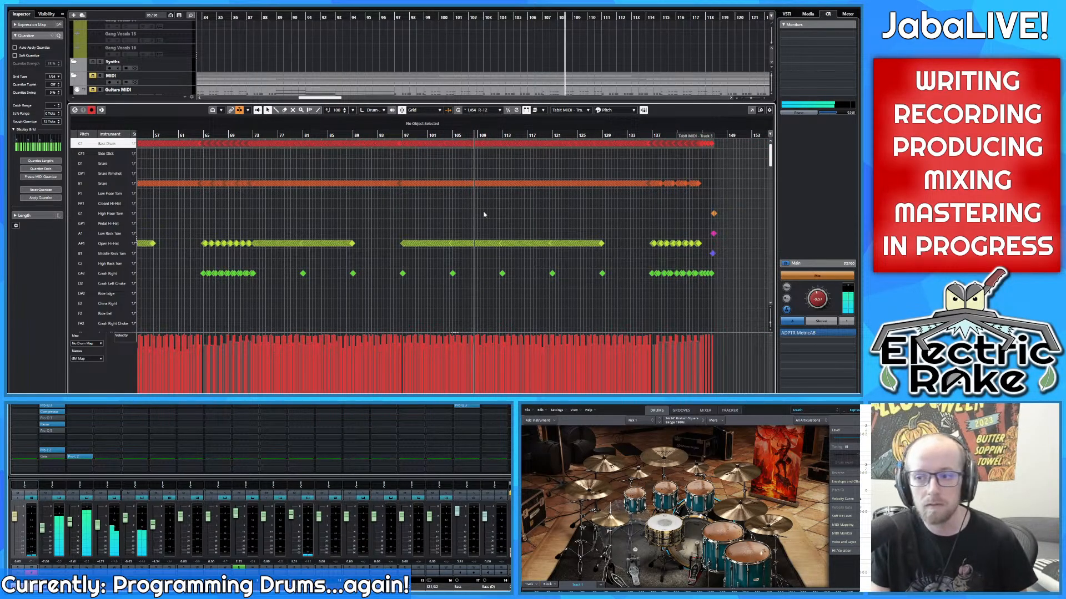
scroll(494, 219, "left", 2)
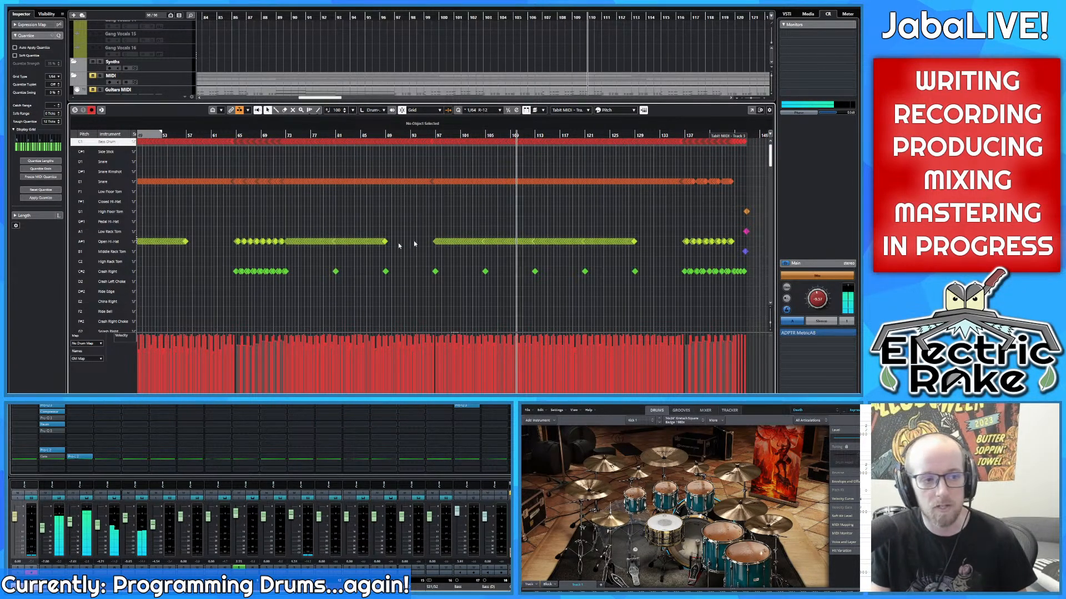
scroll(608, 197, "right", 3)
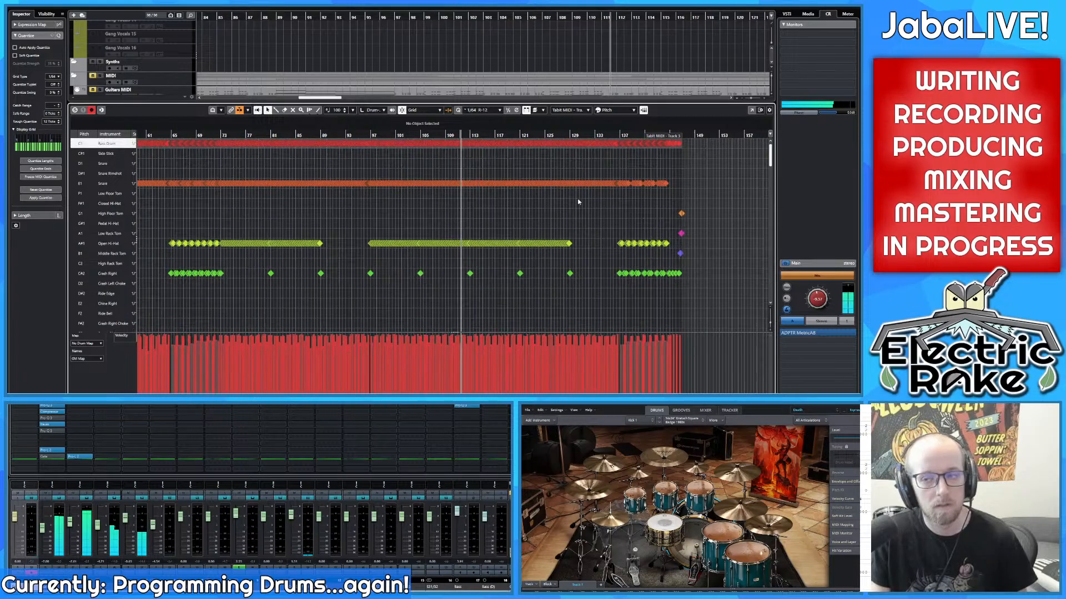
Step: Follow playback into the closing section and replay it from the middle of bar 136 through the change at bar 137
scroll(578, 200, "right", 1)
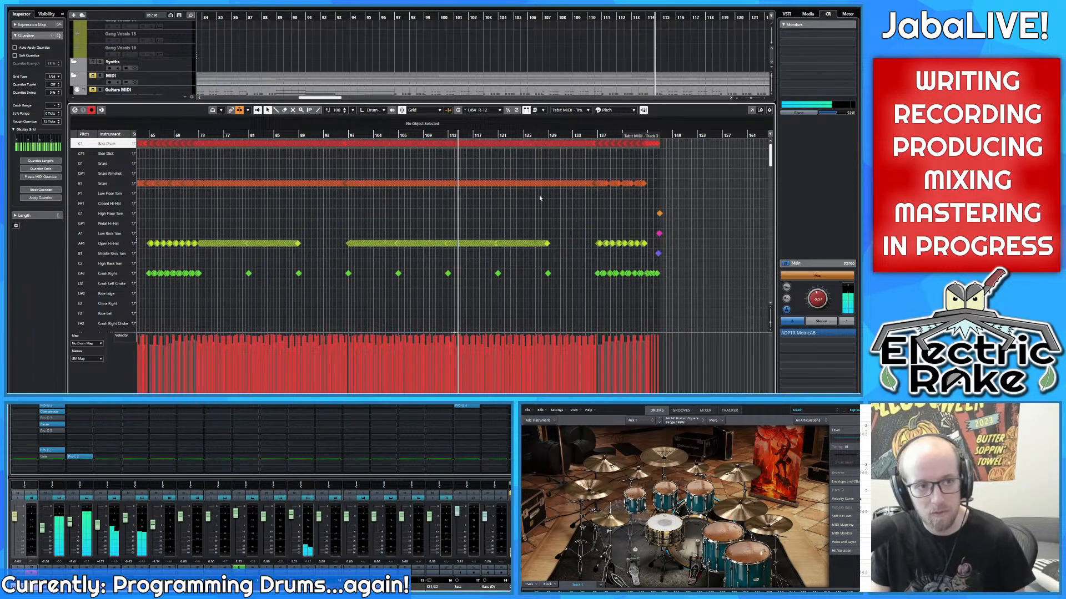
scroll(515, 214, "up", 2)
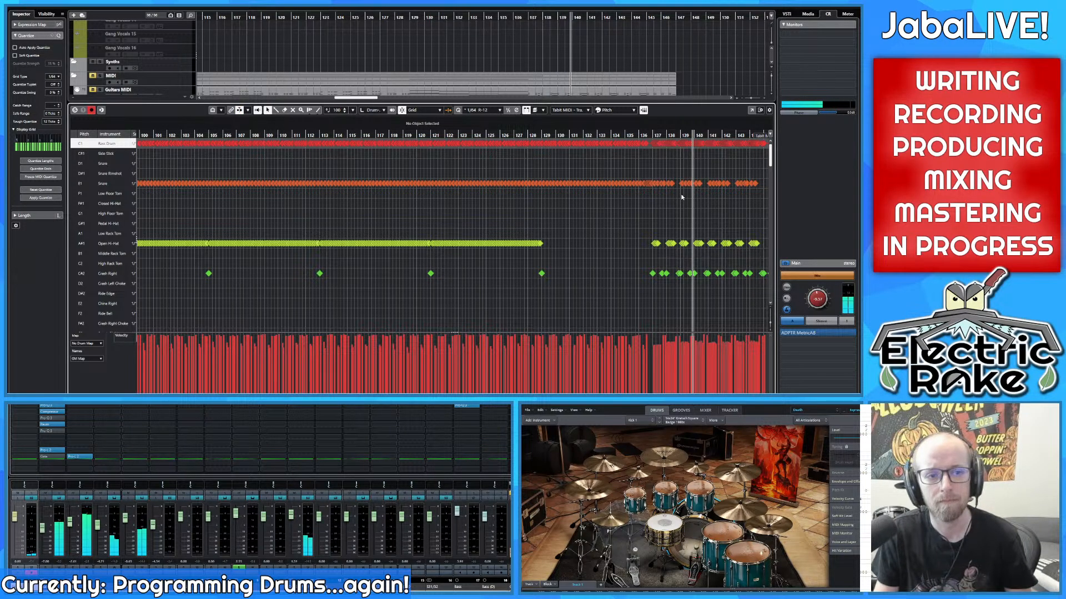
key("h")
key("h")
key("h")
key("g")
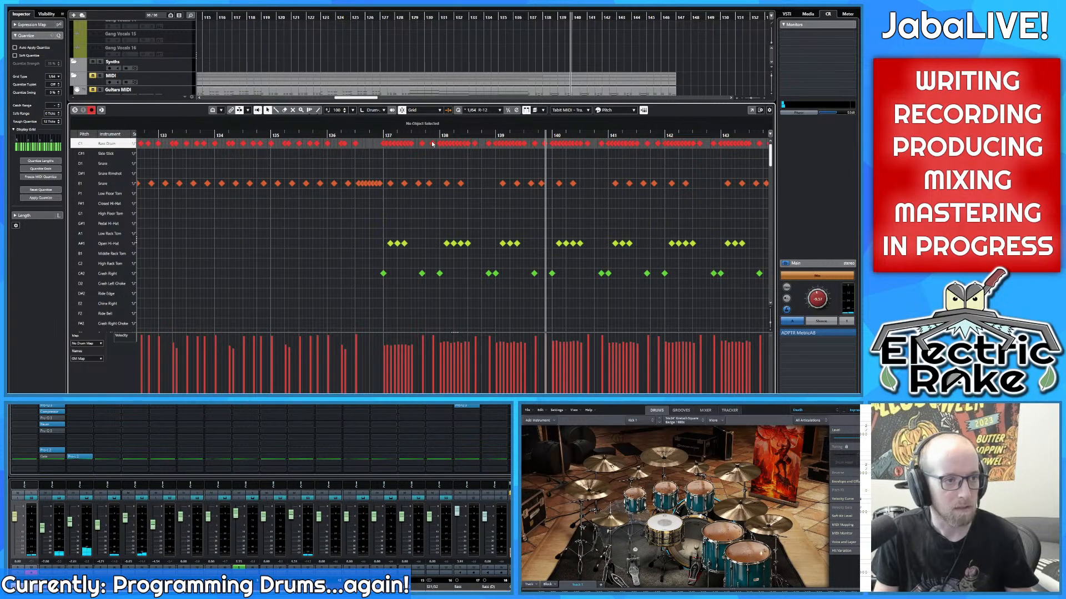
left_click(353, 135)
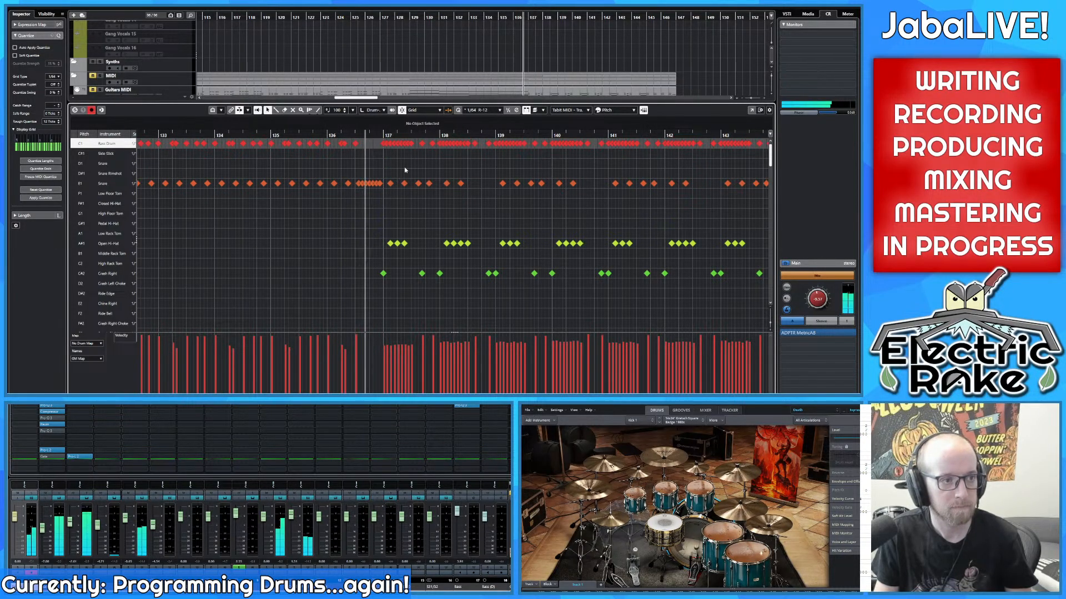
key("h")
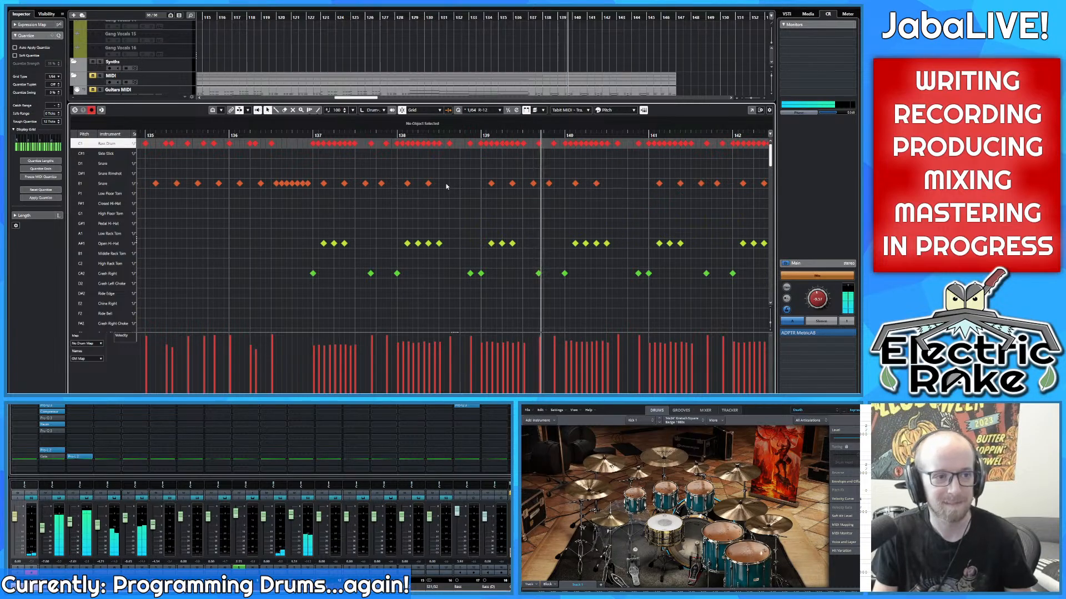
Step: Examine the closing section from bar 137 to the end during playback, including the Crash Right, Crash Left and tom notes
scroll(446, 184, "down", 5)
scroll(443, 177, "up", 3)
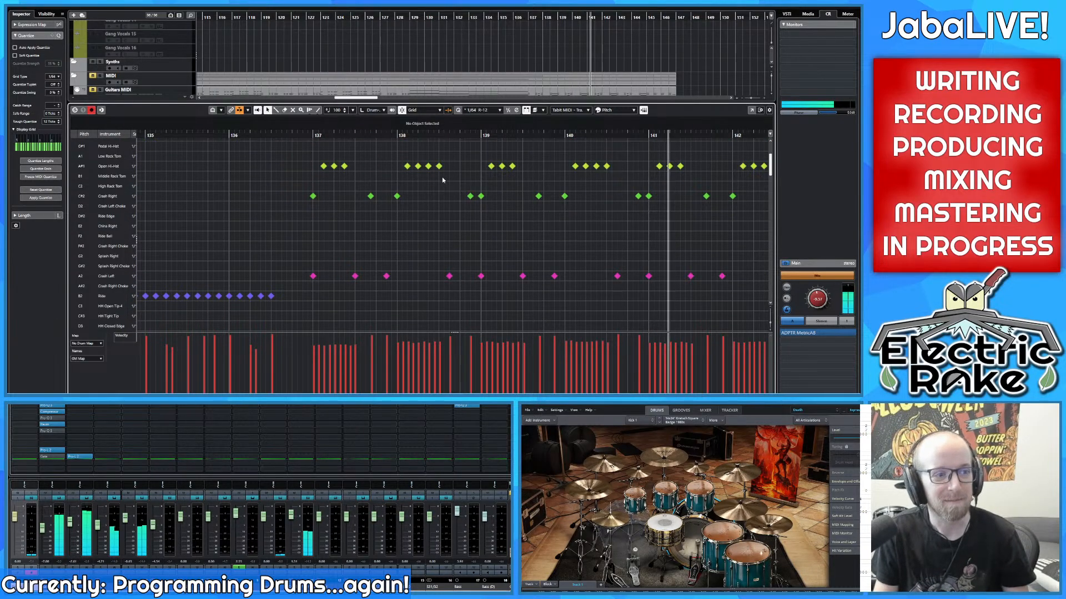
scroll(442, 177, "up", 3)
key("g")
key("g")
left_click_drag(417, 180, 381, 191)
scroll(381, 191, "down", 2)
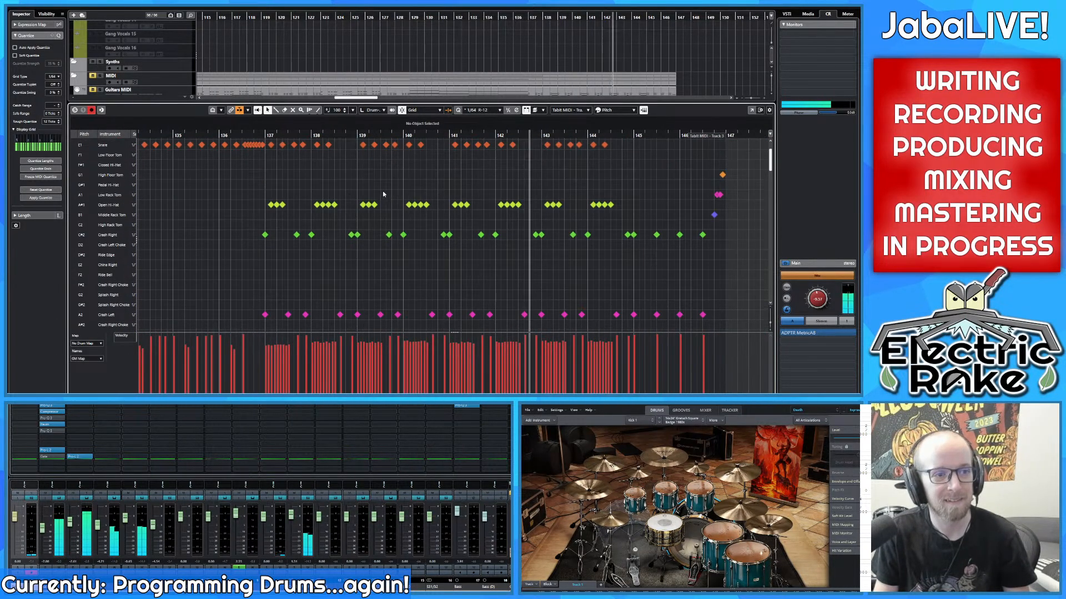
scroll(387, 190, "up", 2)
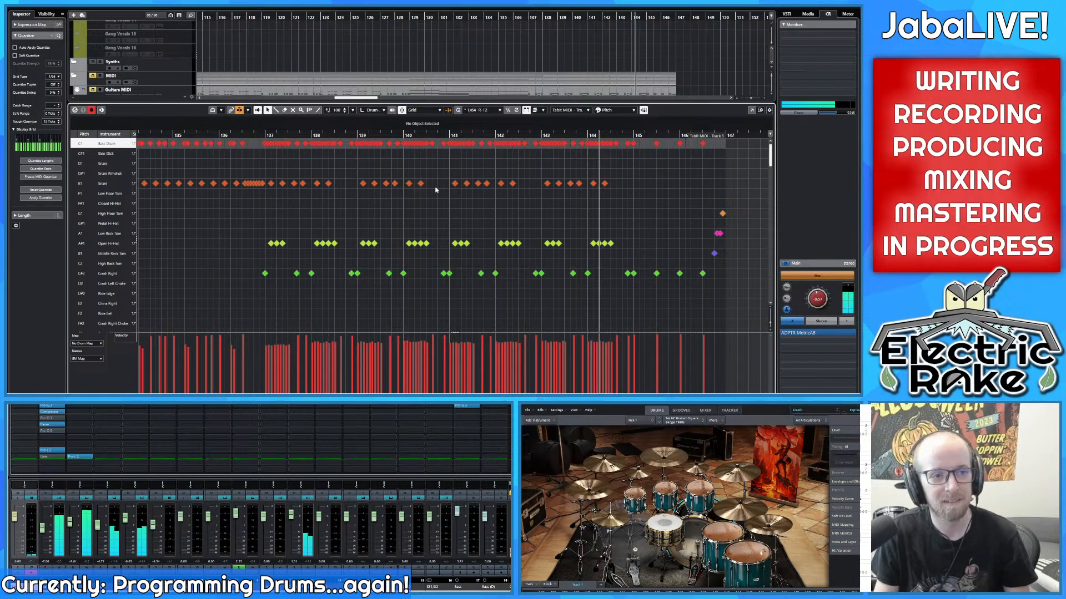
scroll(390, 195, "right", 2)
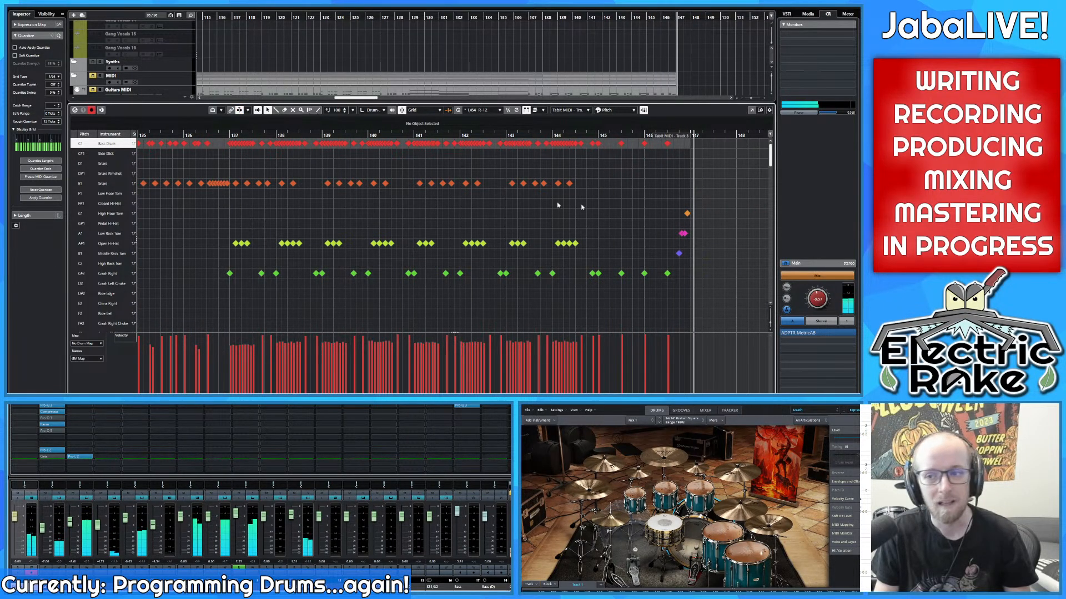
Step: Check the closing bars in the TabIt tablature, and extend the end of the drum MIDI part beyond bar 147
key("alt+Tab")
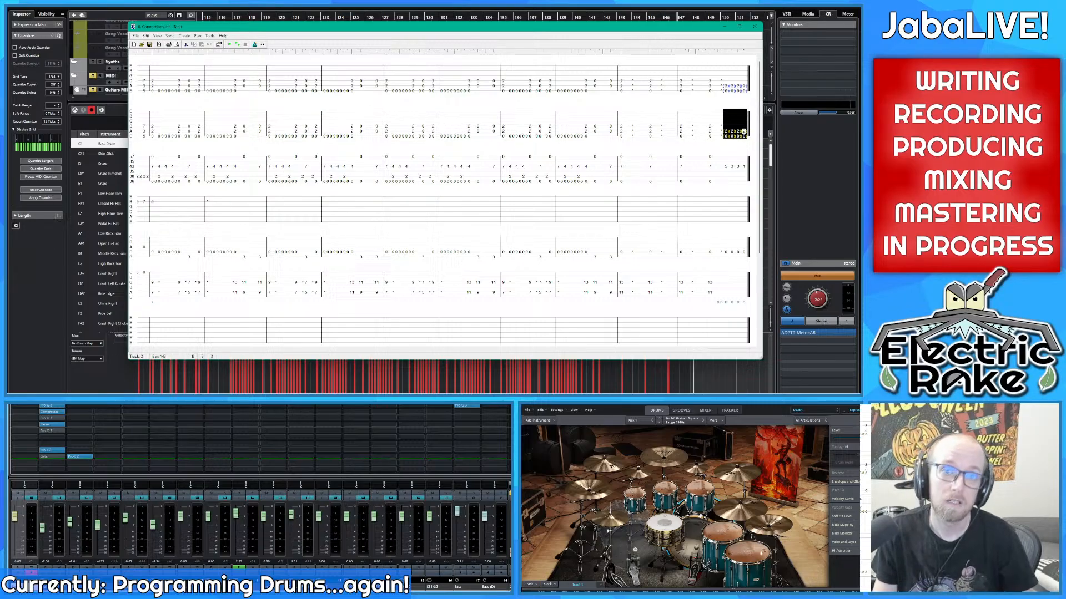
key("alt+Tab")
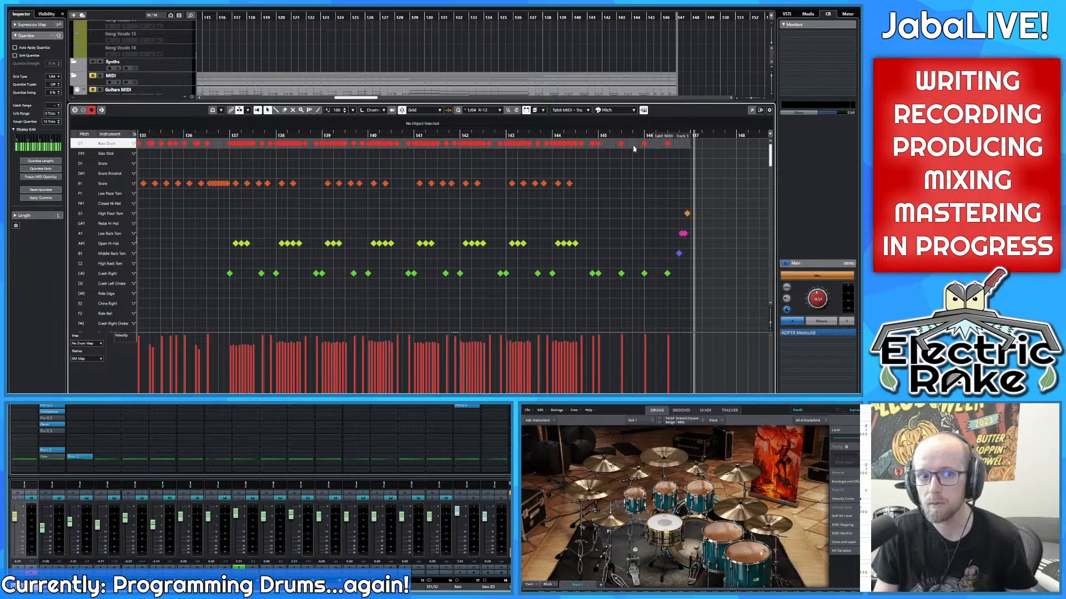
mouse_move(685, 140)
left_mouse_down()
mouse_move(764, 139)
mouse_move(749, 140)
left_mouse_up()
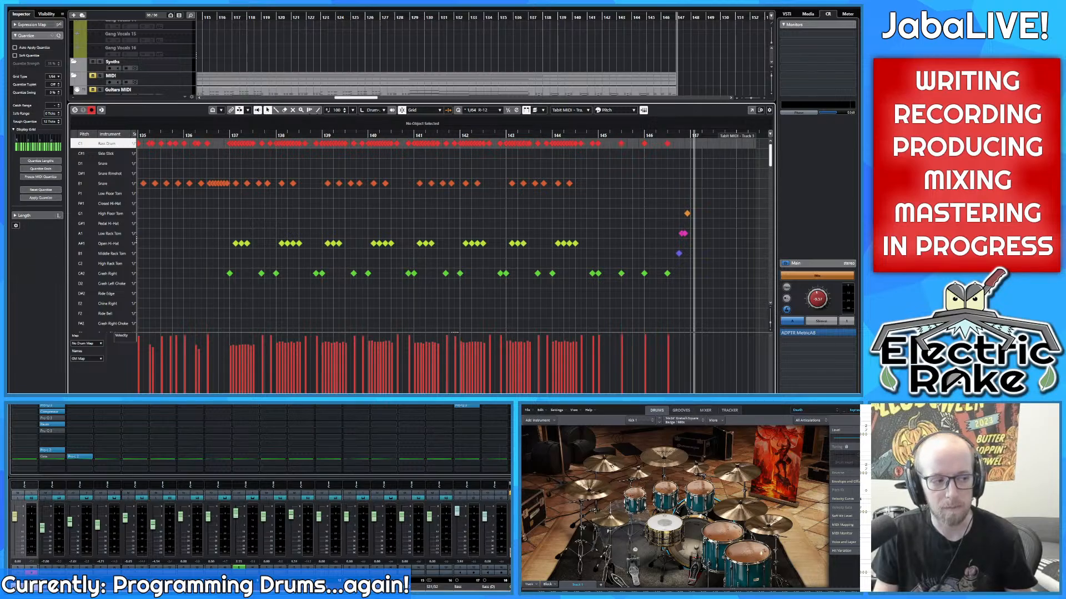
Step: Recheck the tablature's ending and audition the Middle Rack Tom, Low Rack Tom and High Floor Tom notes of the final fill
key("alt+Tab")
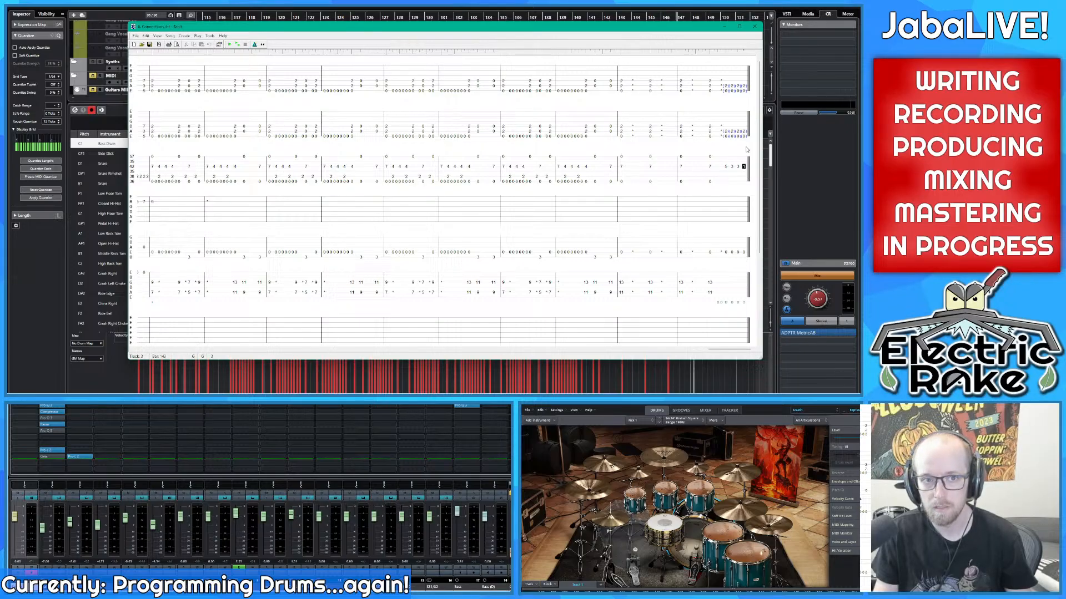
key("alt+Tab")
scroll(697, 244, "up", 4)
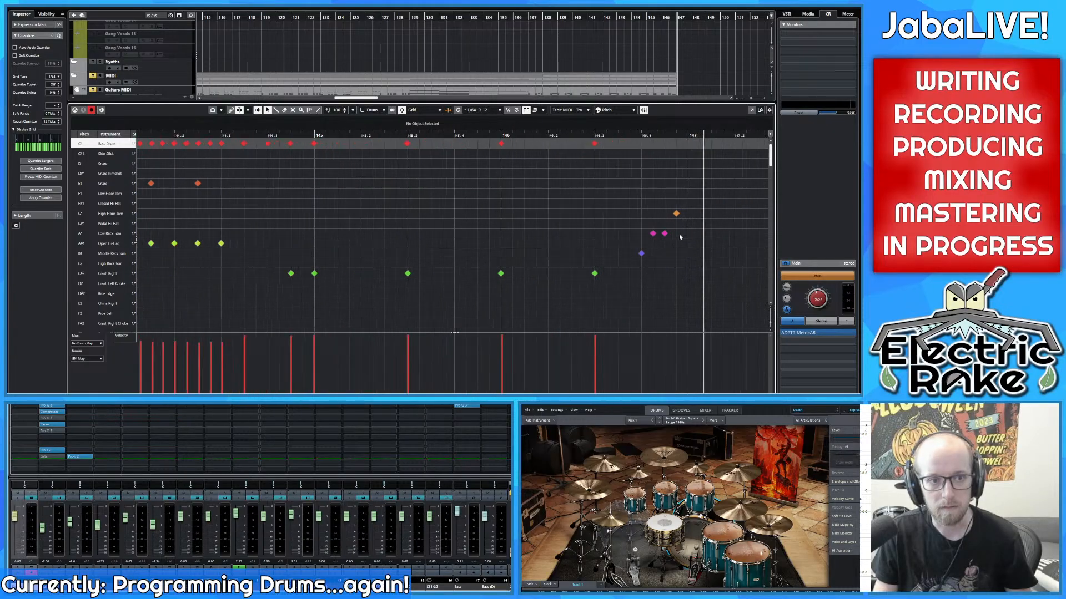
left_click(640, 255)
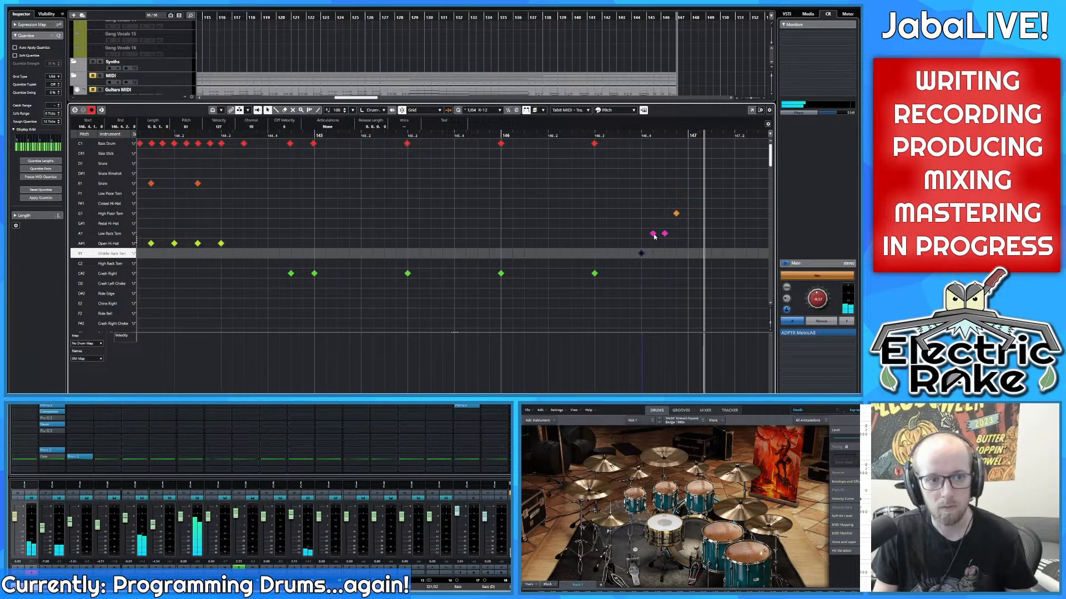
left_click(654, 235)
left_click(677, 214)
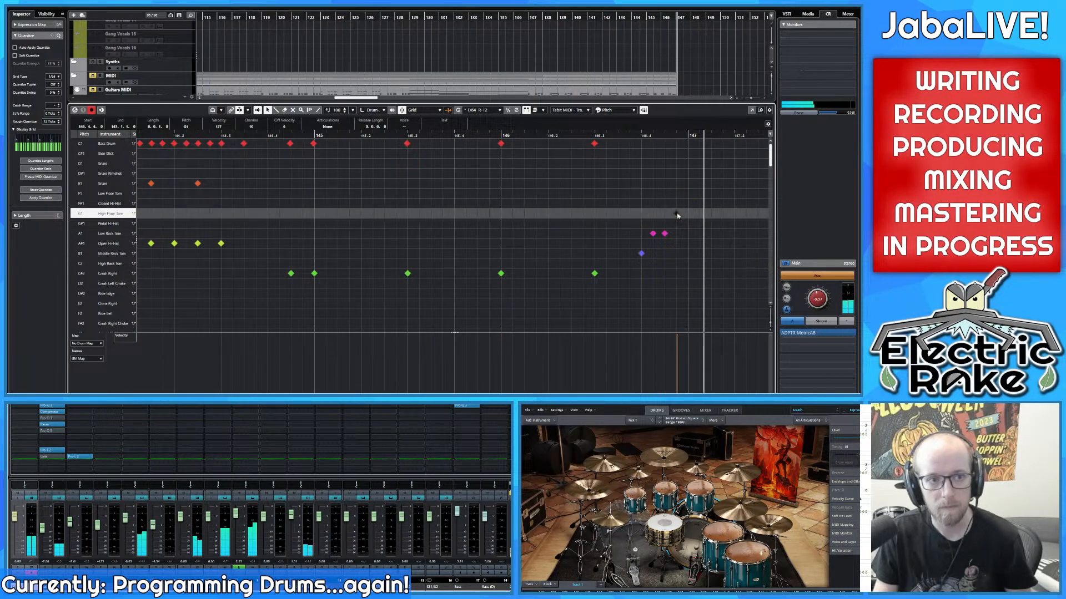
Step: Copy the fill's High Floor Tom note to Low Floor Tom at the start of bar 147, and add a copied bass drum note there
key("alt+d")
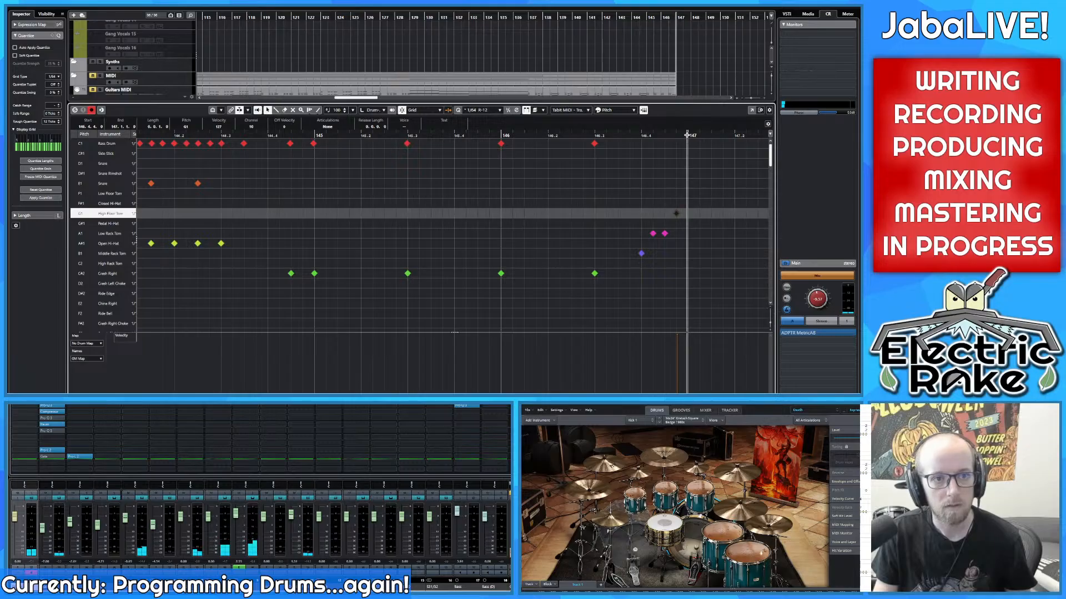
left_click_drag(692, 211, 692, 195)
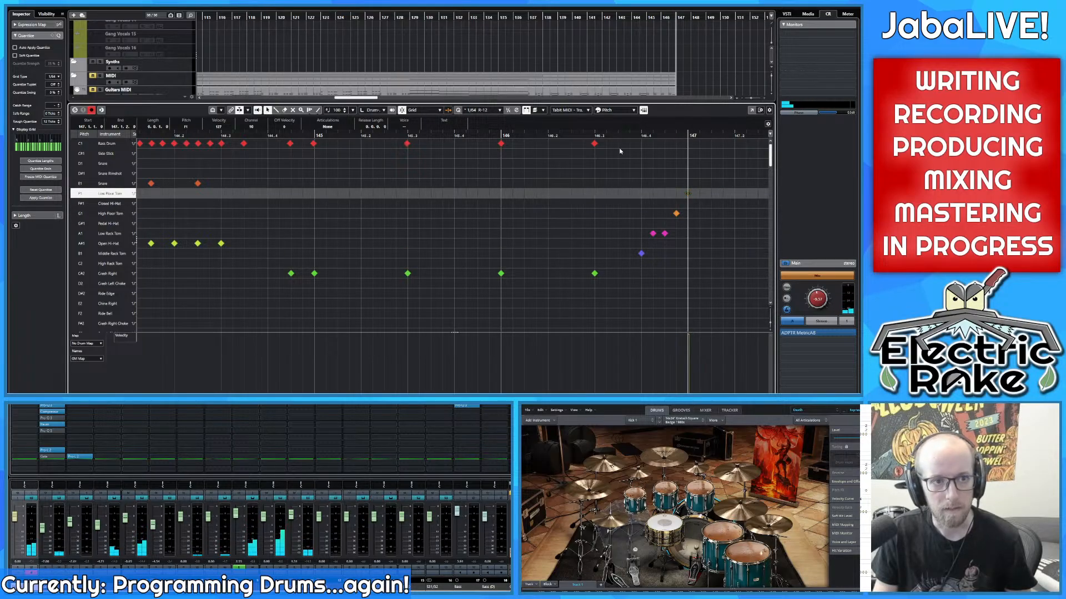
left_click(688, 143, "alt")
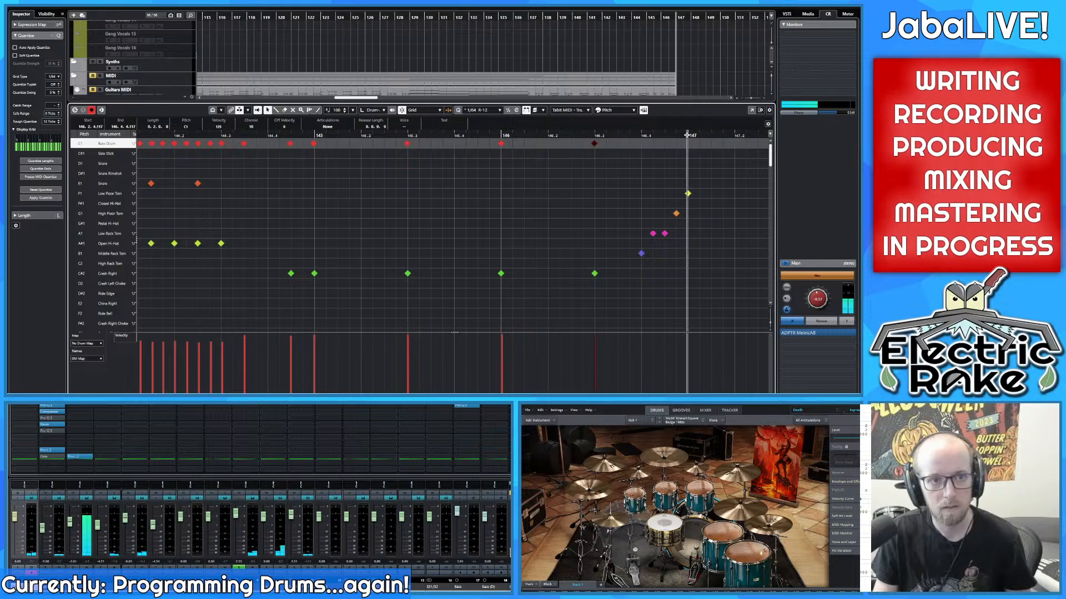
Step: Play the final bars through bar 147 and audition the added Low Floor Tom note
key("space")
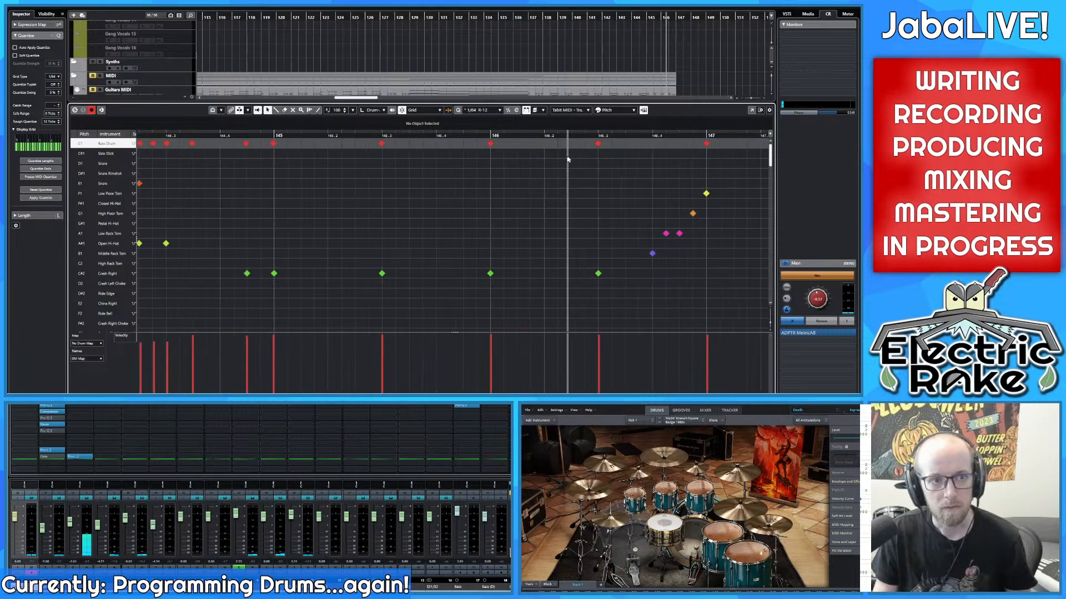
key("g")
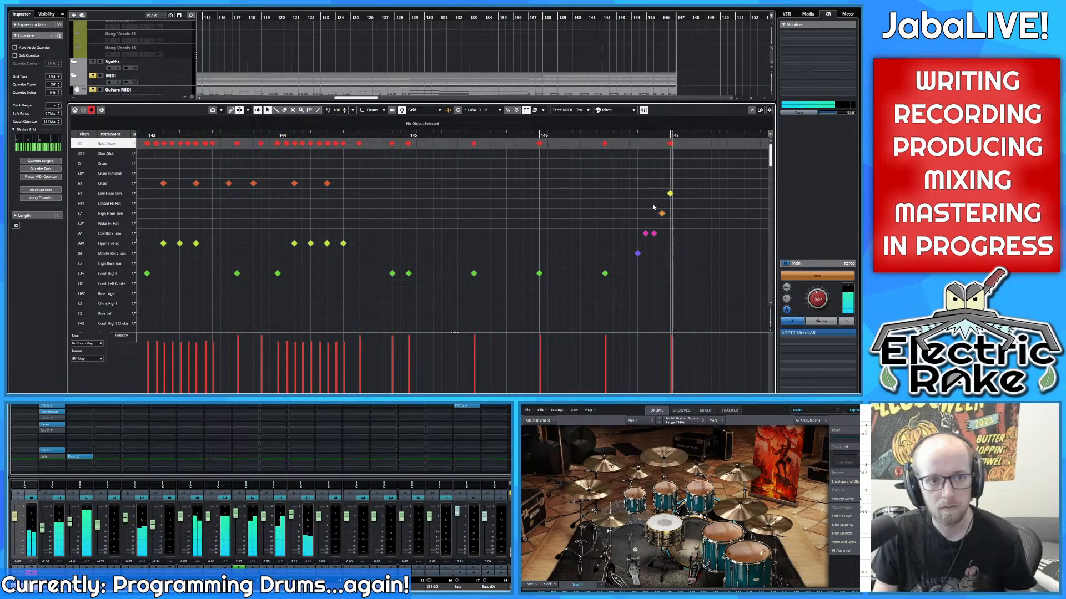
key("g")
scroll(621, 225, "left", 6)
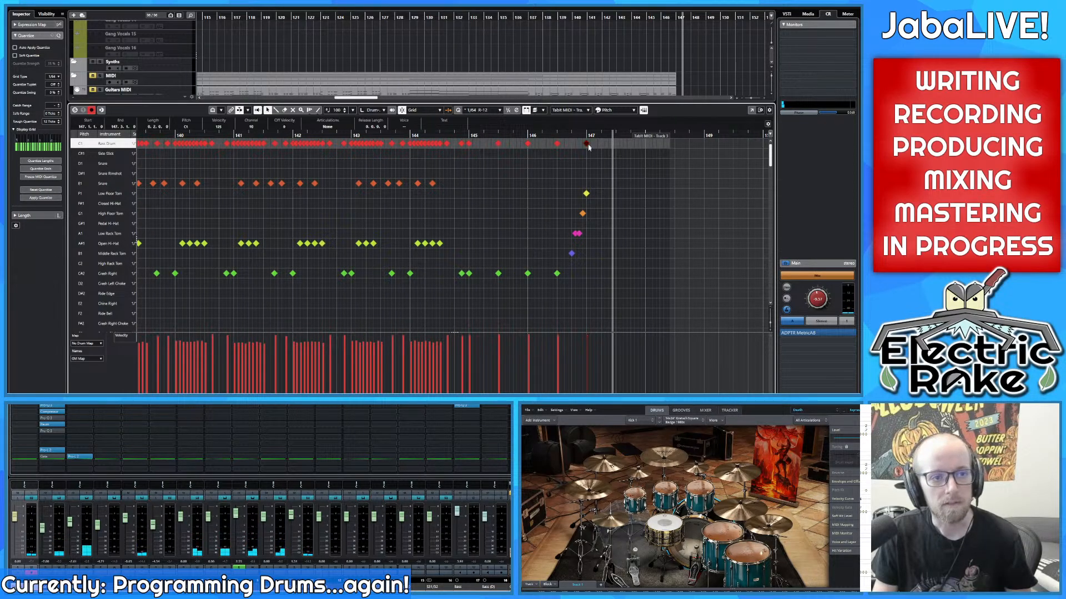
left_click(586, 193)
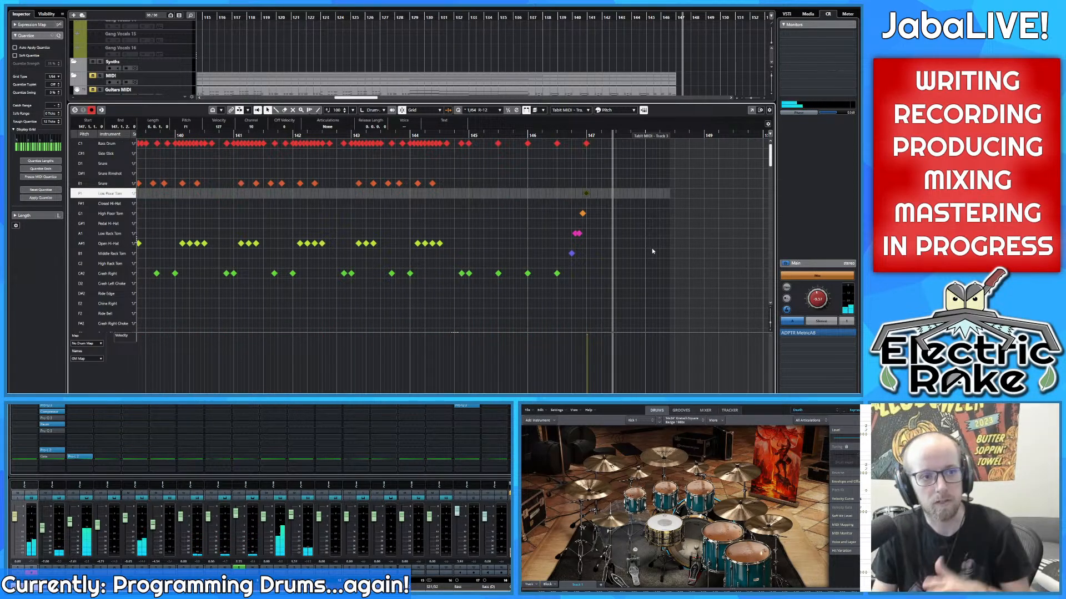
key("h")
key("h")
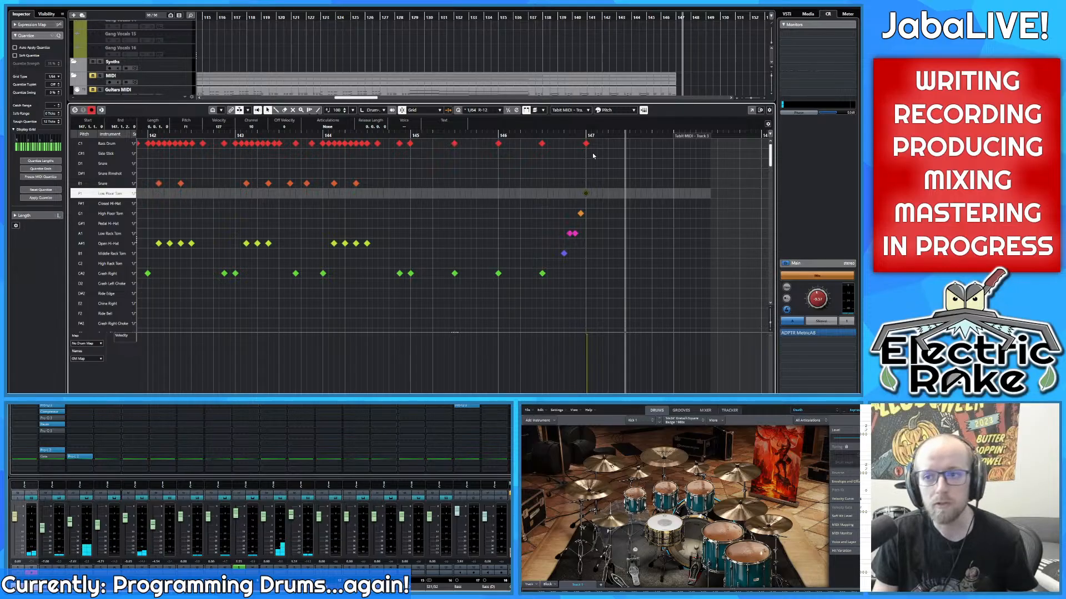
left_click(586, 192)
key("g")
key("g")
key("g")
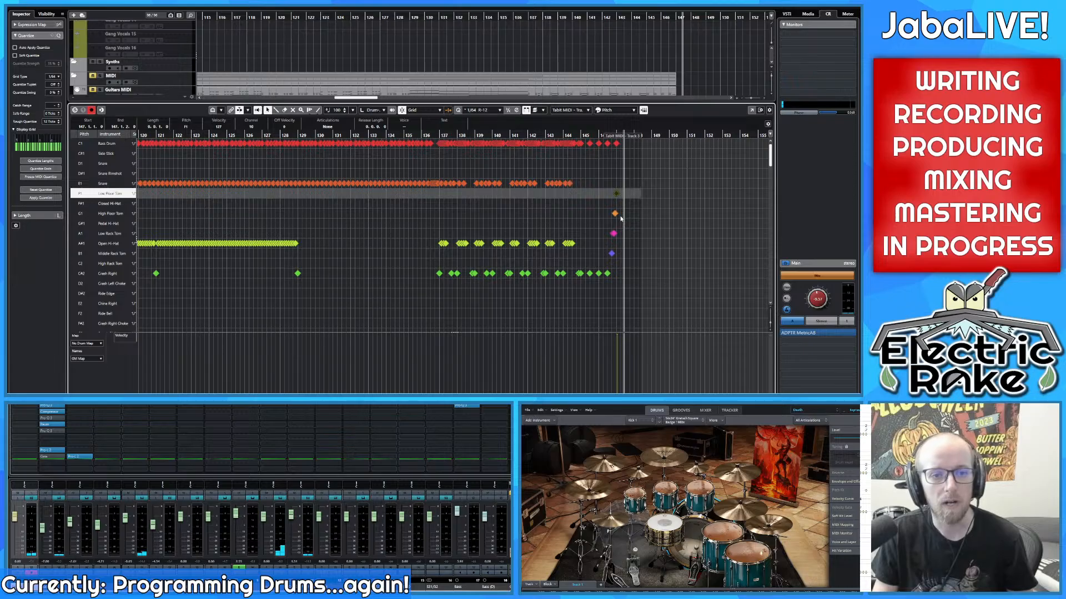
scroll(600, 209, "left", 4)
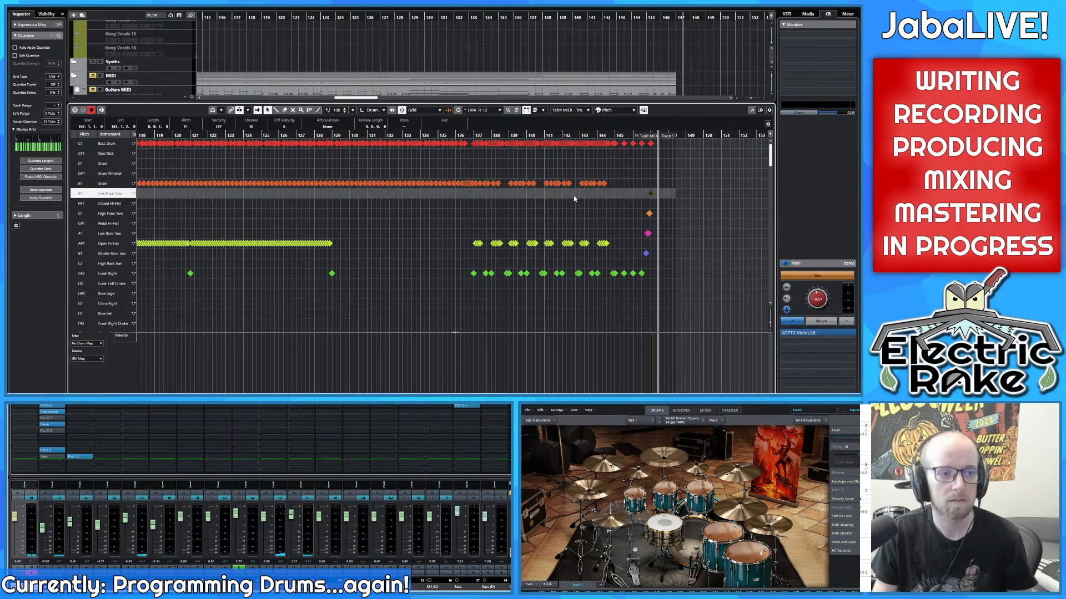
key("g")
key("h")
key("h")
key("h")
key("h")
key("h")
key("h")
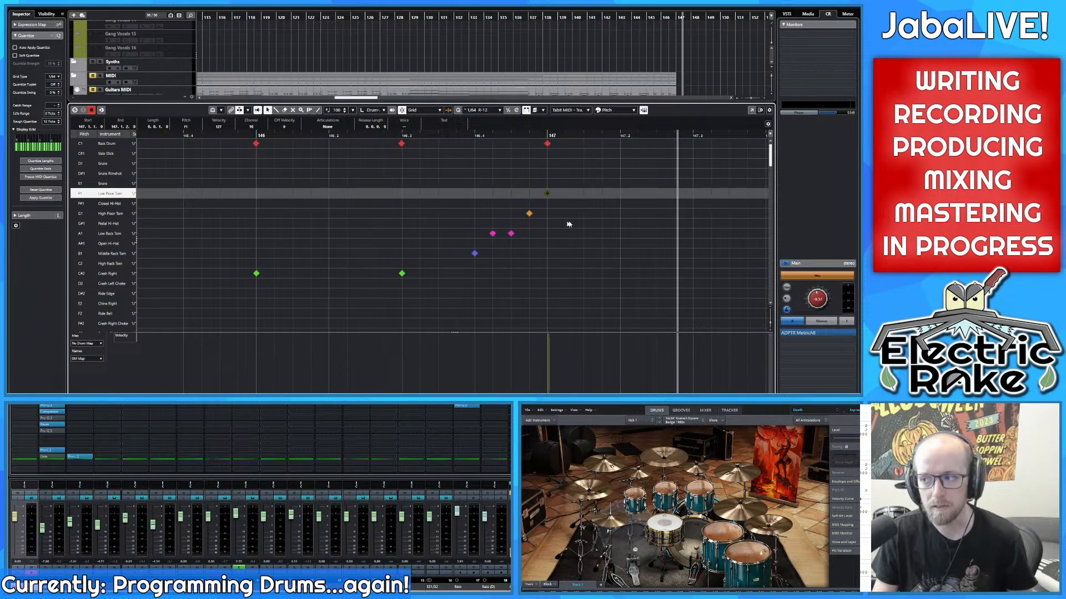
key("g")
key("g")
key("g")
key("g")
key("g")
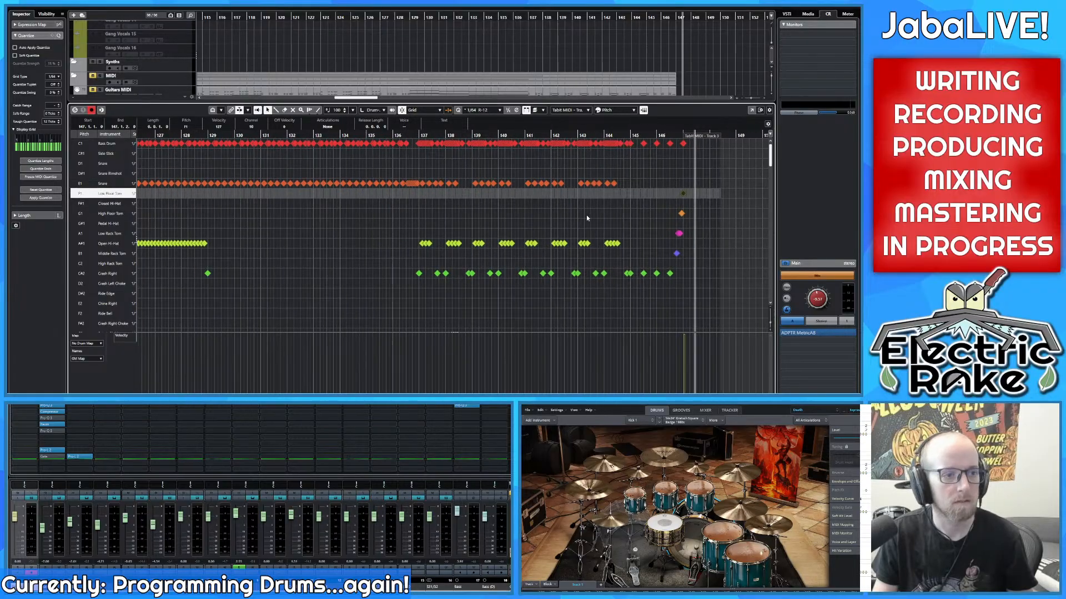
key("h")
key("h")
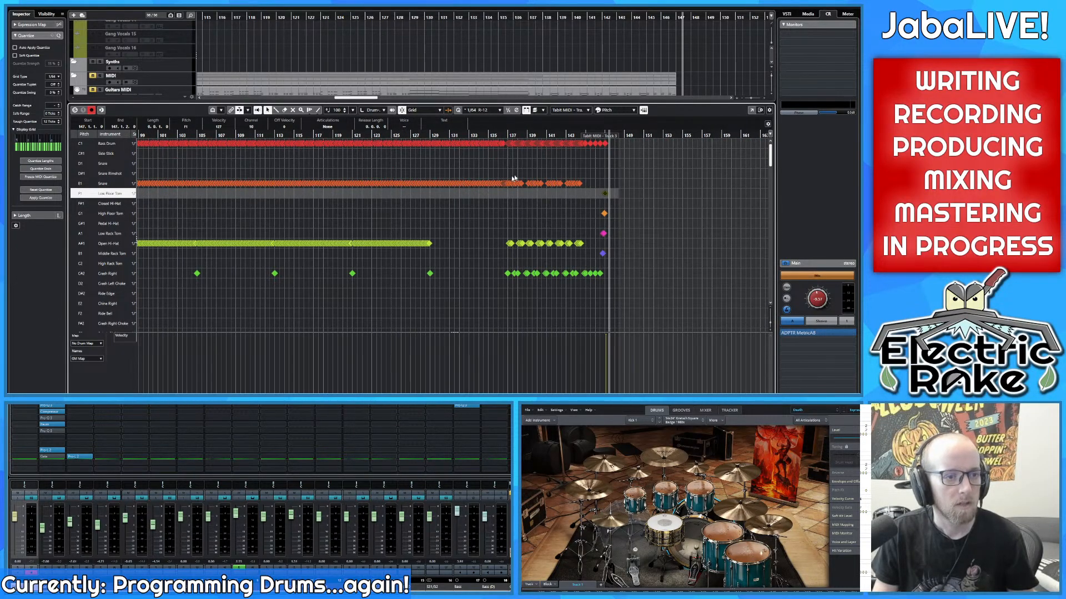
Step: Select all Open Hi-Hat notes in the drum part, from bar 25 through the closing section
mouse_move(460, 136)
left_mouse_down()
mouse_move(447, 136)
mouse_move(596, 136)
mouse_move(466, 136)
left_mouse_up()
scroll(533, 164, "down", 4)
scroll(555, 180, "left", 5)
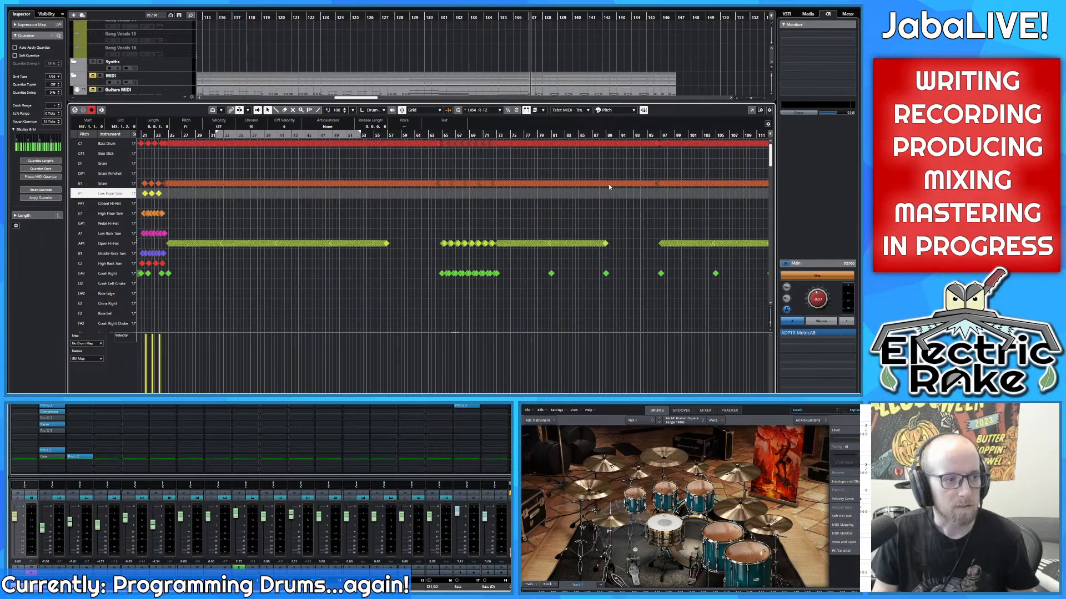
scroll(402, 208, "down", 2)
scroll(264, 254, "up", 4)
scroll(270, 256, "down", 2)
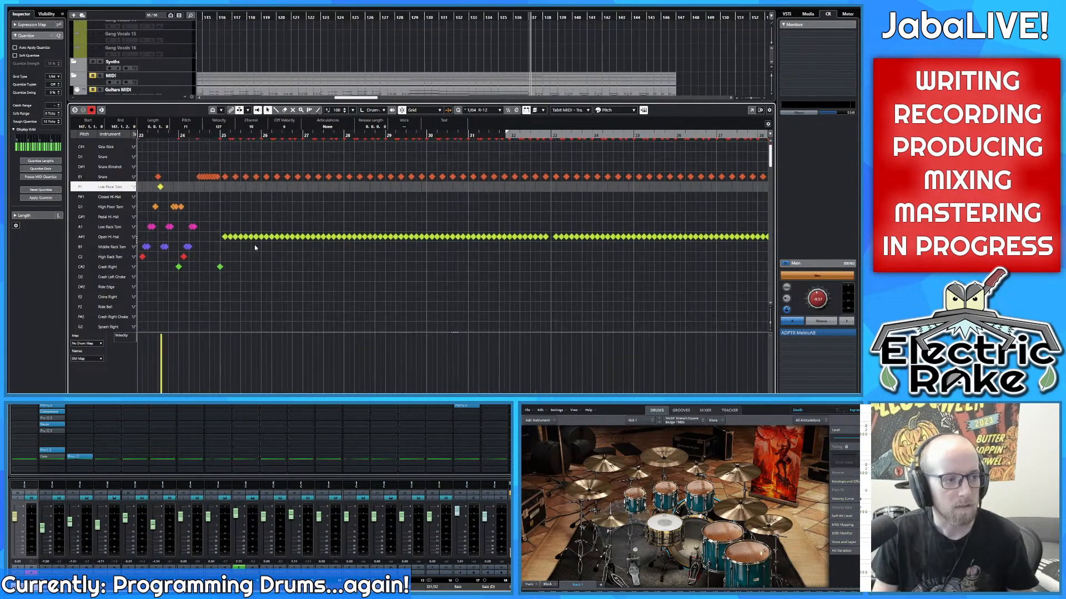
scroll(318, 235, "right", 3)
scroll(258, 243, "down", 2)
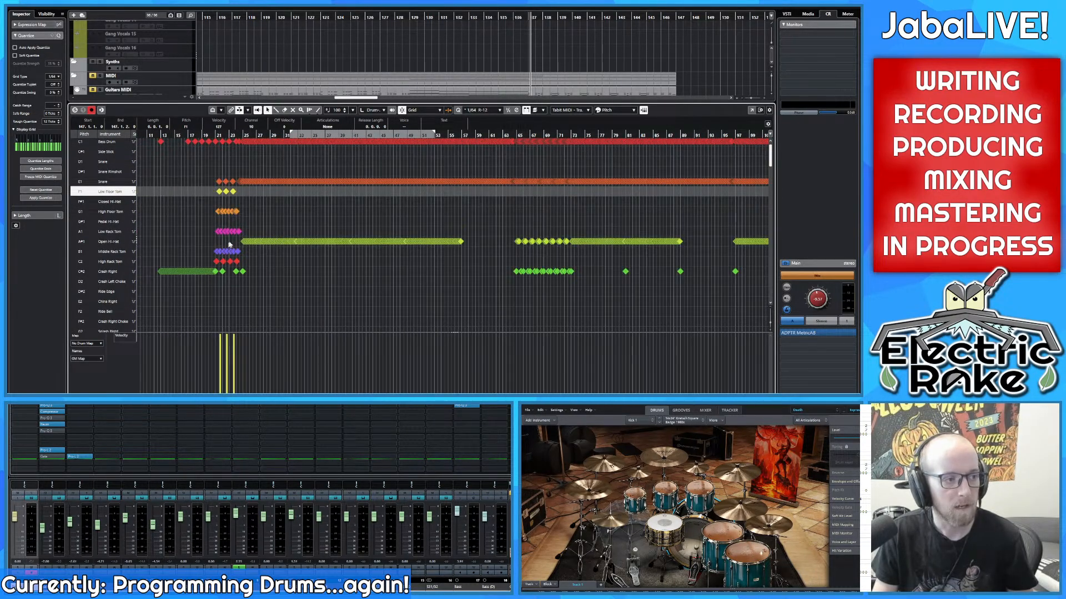
scroll(228, 244, "down", 3)
left_click_drag(217, 240, 700, 246)
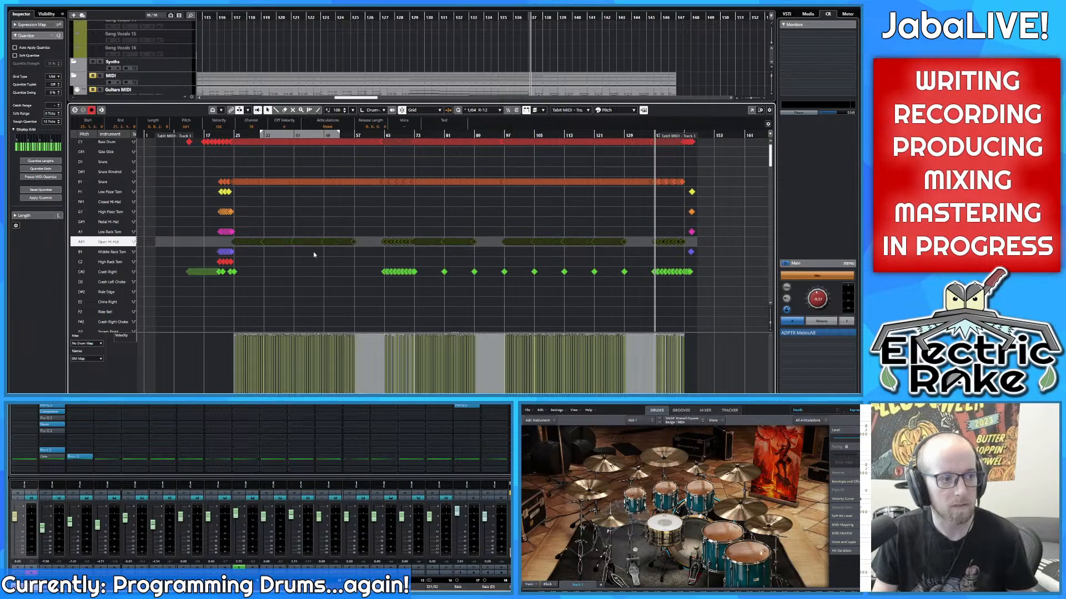
scroll(333, 247, "up", 5)
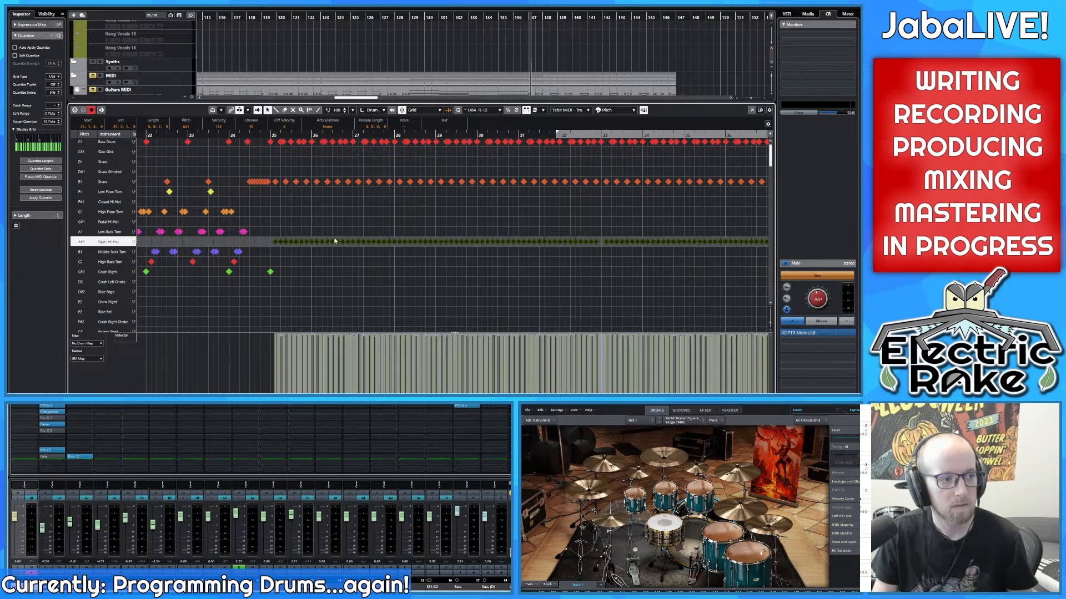
scroll(335, 241, "up", 2)
scroll(241, 228, "up", 4)
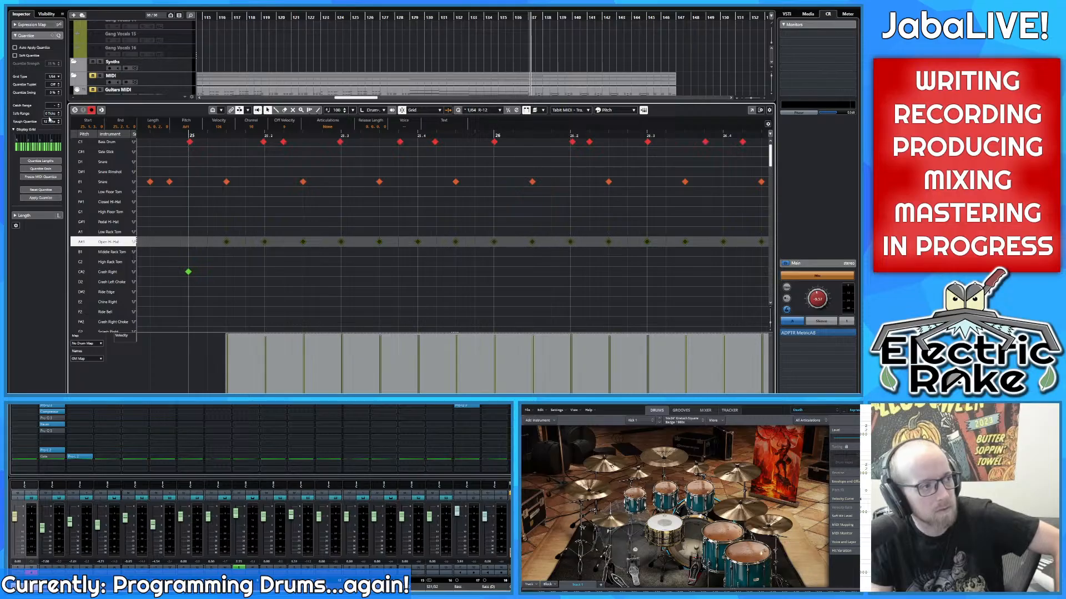
Step: Apply the current quantize settings to the selected Open Hi-Hat notes and inspect their placement from bar 25 onward
left_click(42, 200)
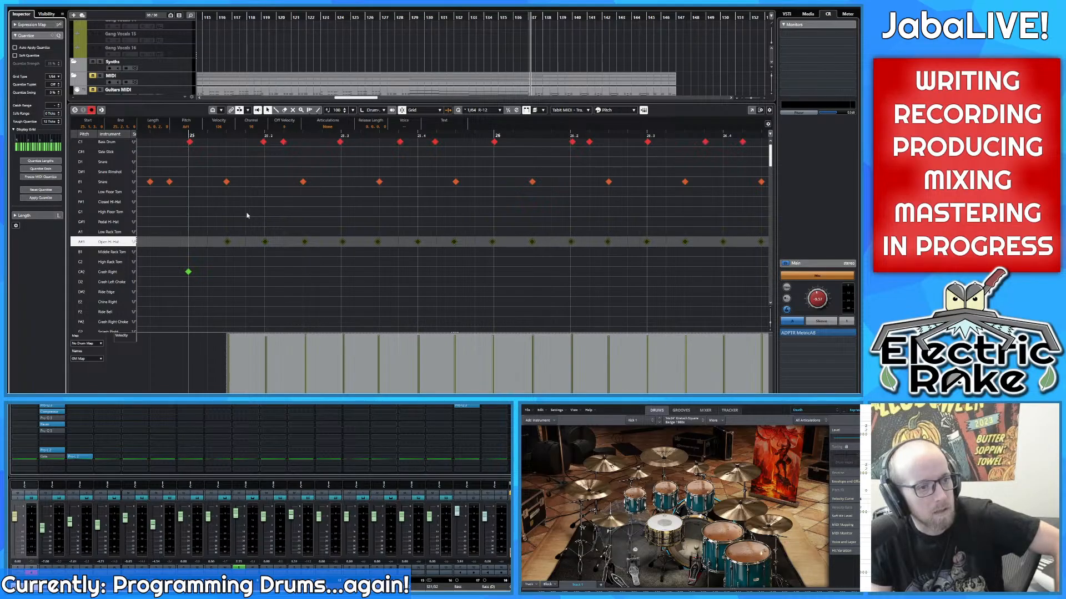
scroll(326, 218, "down", 4)
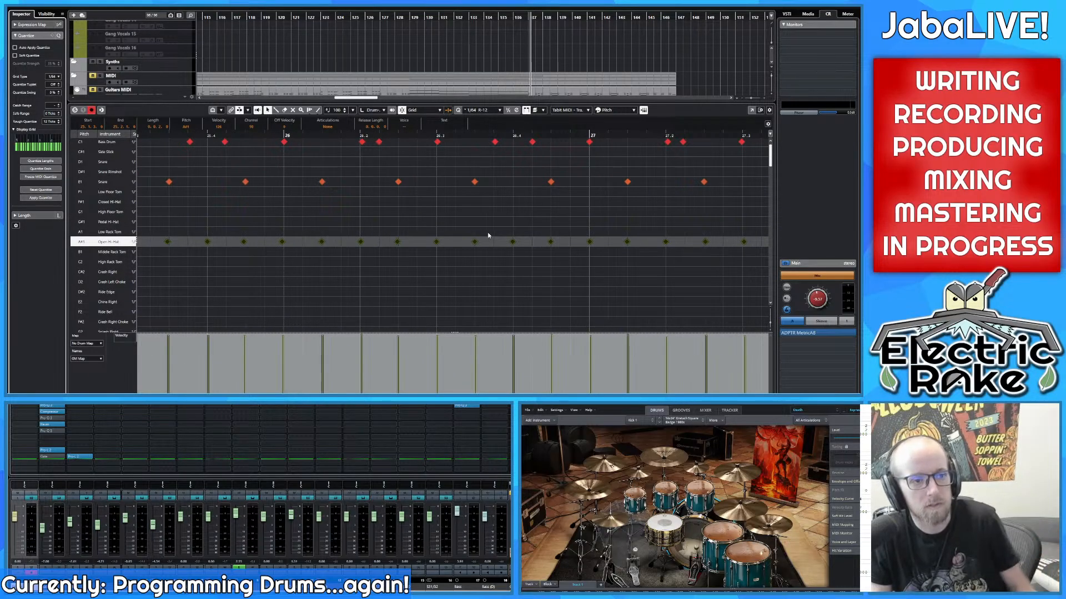
scroll(583, 234, "up", 5)
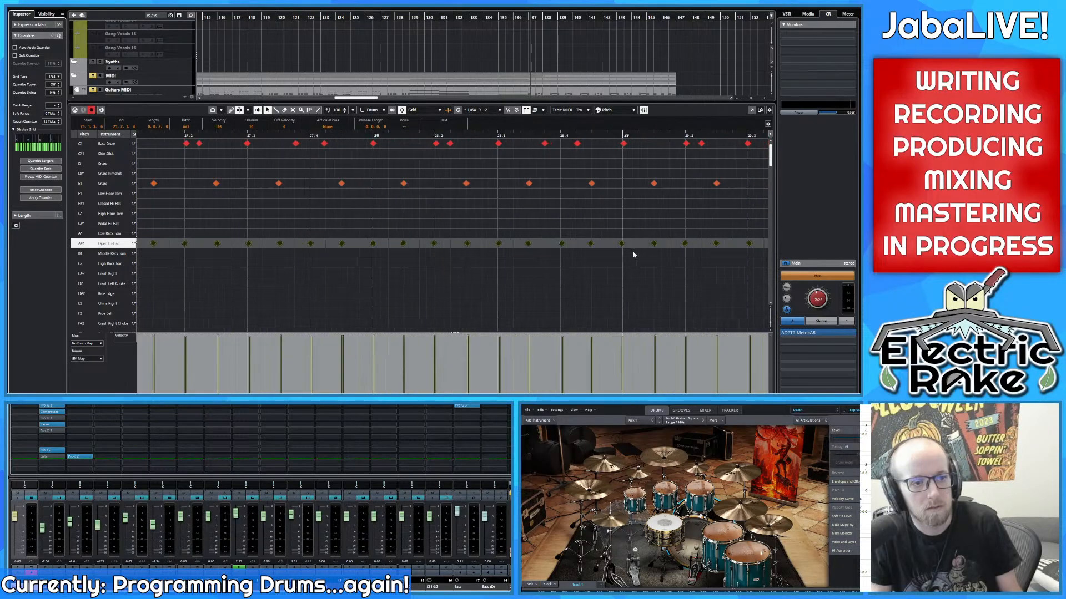
scroll(632, 254, "down", 6)
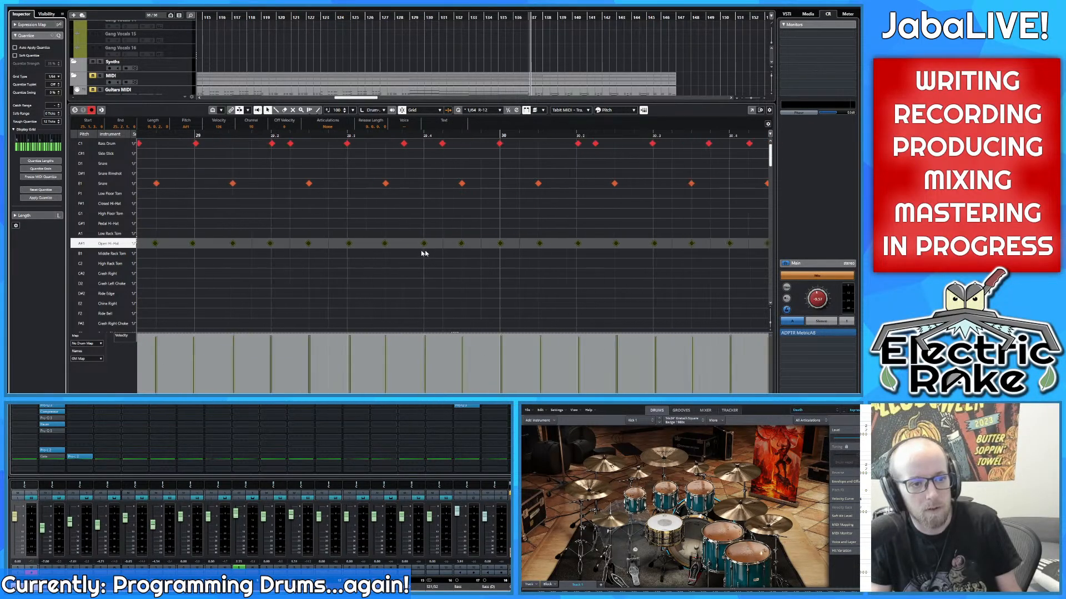
scroll(366, 239, "left", 3)
scroll(430, 213, "down", 1)
scroll(421, 194, "up", 2)
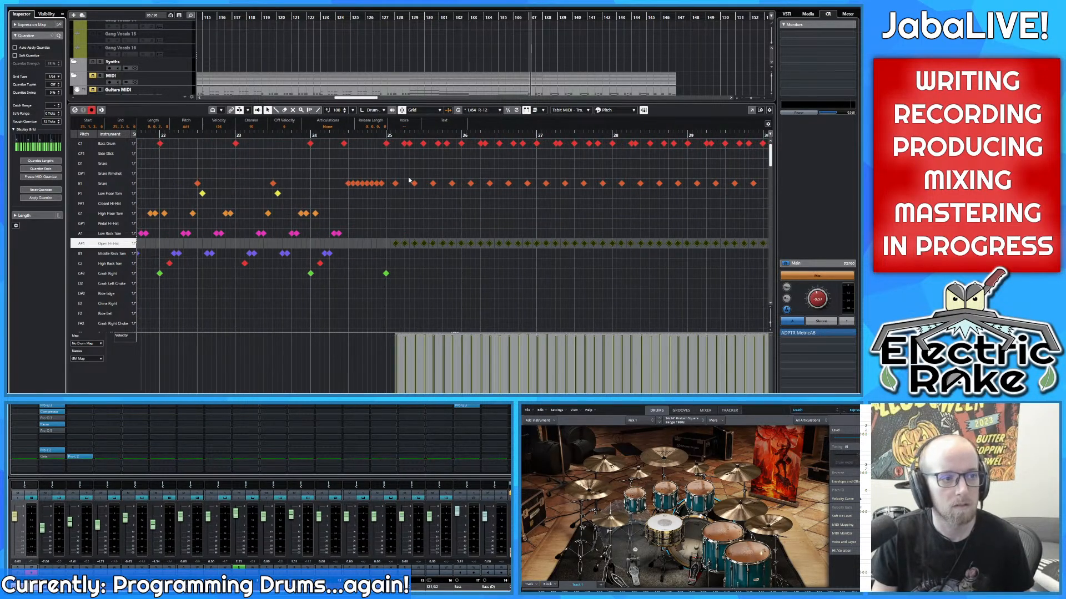
Step: Play the drum part from the snare roll in bar 24 to hear the quantized Open Hi-Hat notes
left_click(352, 135)
key("space")
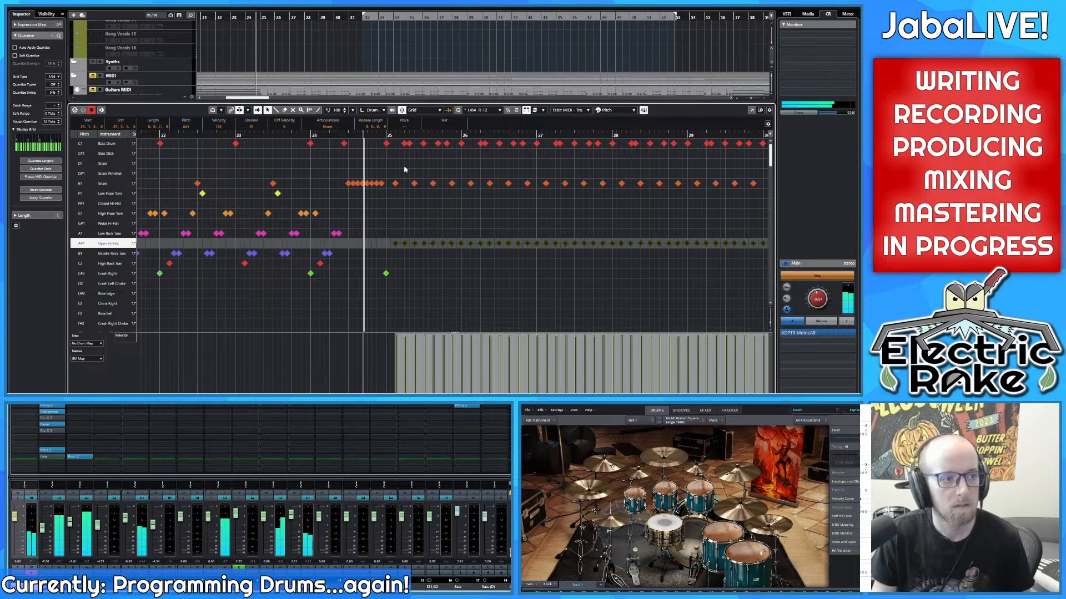
scroll(419, 194, "down", 4)
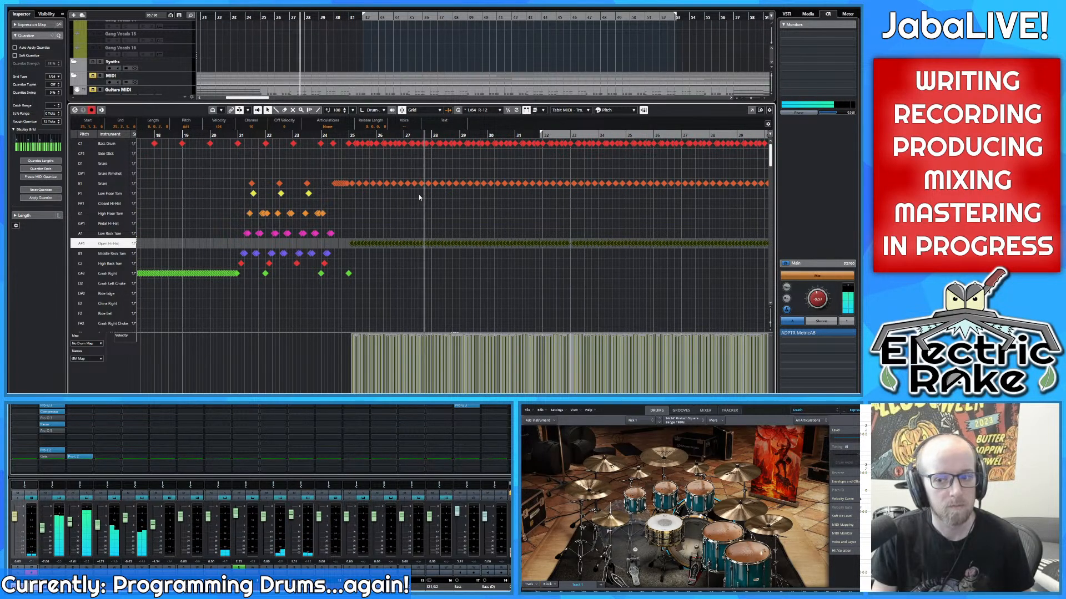
scroll(500, 209, "down", 6)
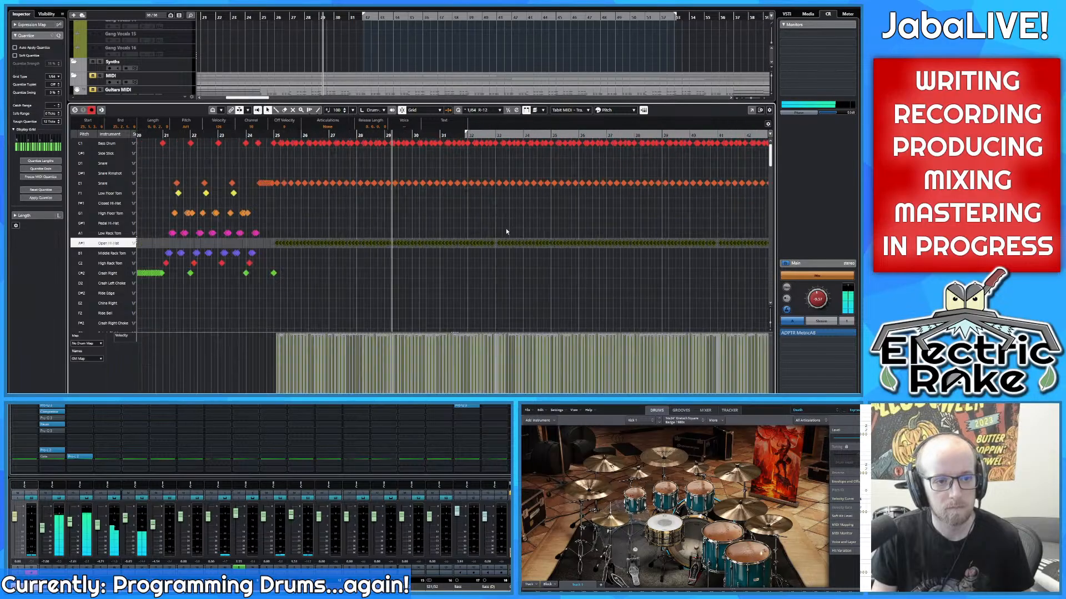
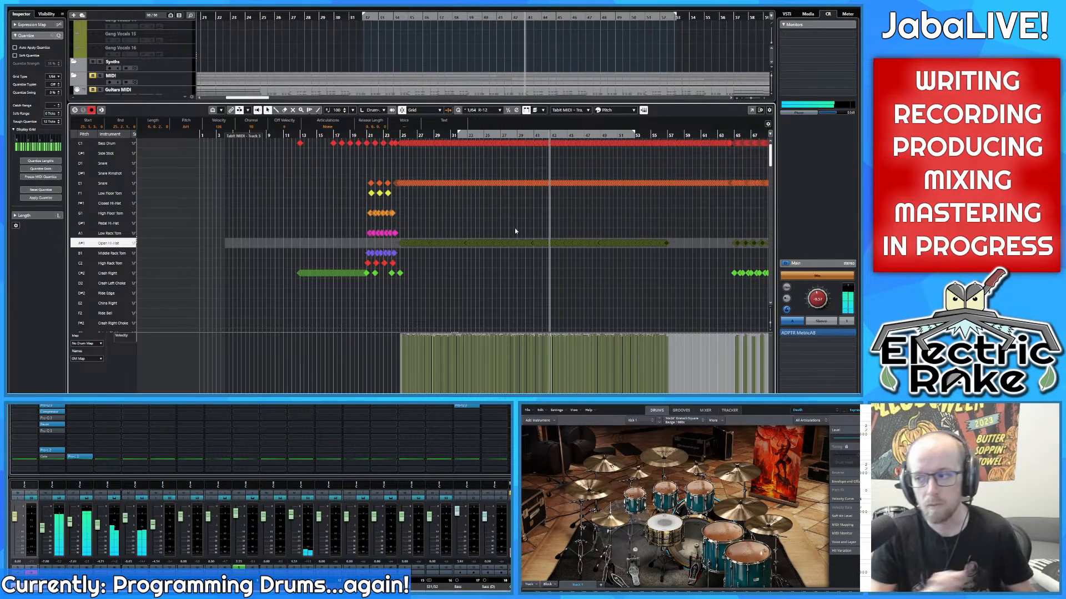
scroll(431, 238, "up", 8)
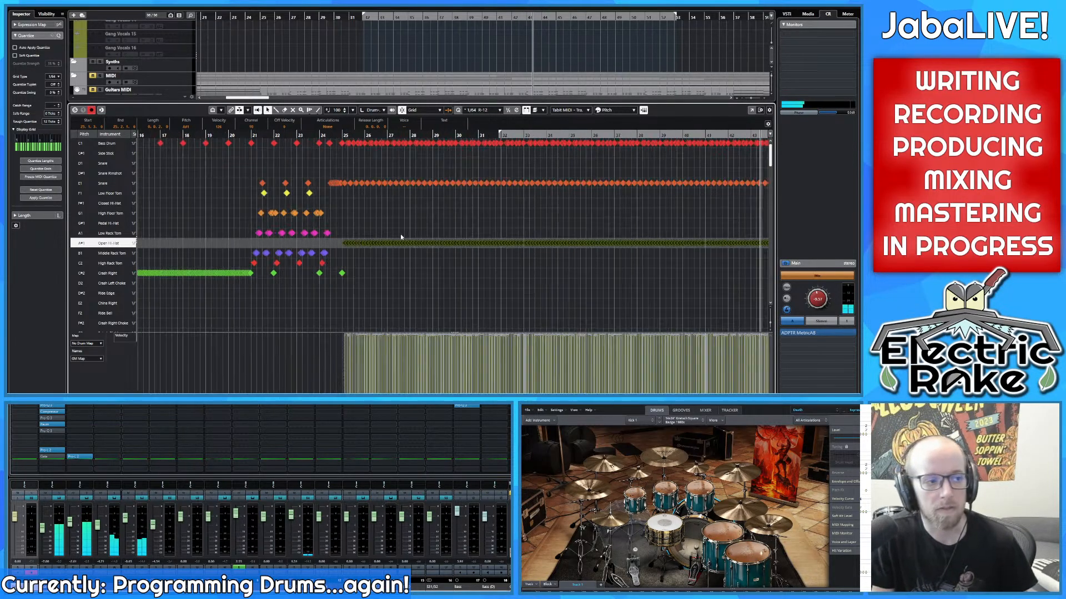
Step: Deselect the Open Hi-Hat notes and audition the first Open Hi-Hat and Snare hits of bar 25
scroll(357, 249, "left", 2)
scroll(349, 249, "up", 1)
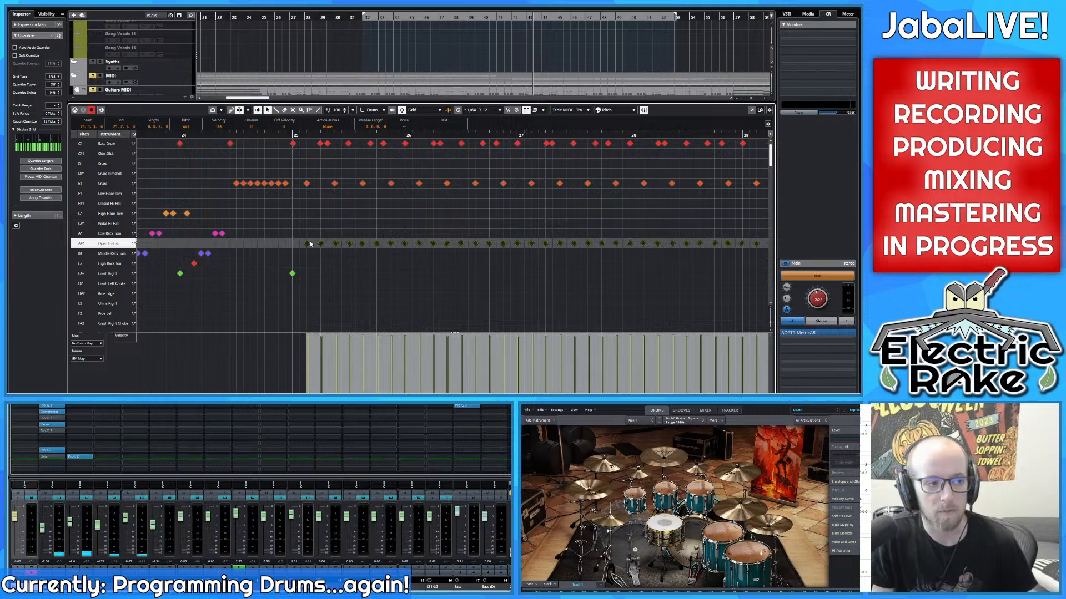
scroll(310, 245, "up", 1)
left_click(309, 198)
scroll(311, 236, "up", 1)
scroll(331, 245, "down", 1)
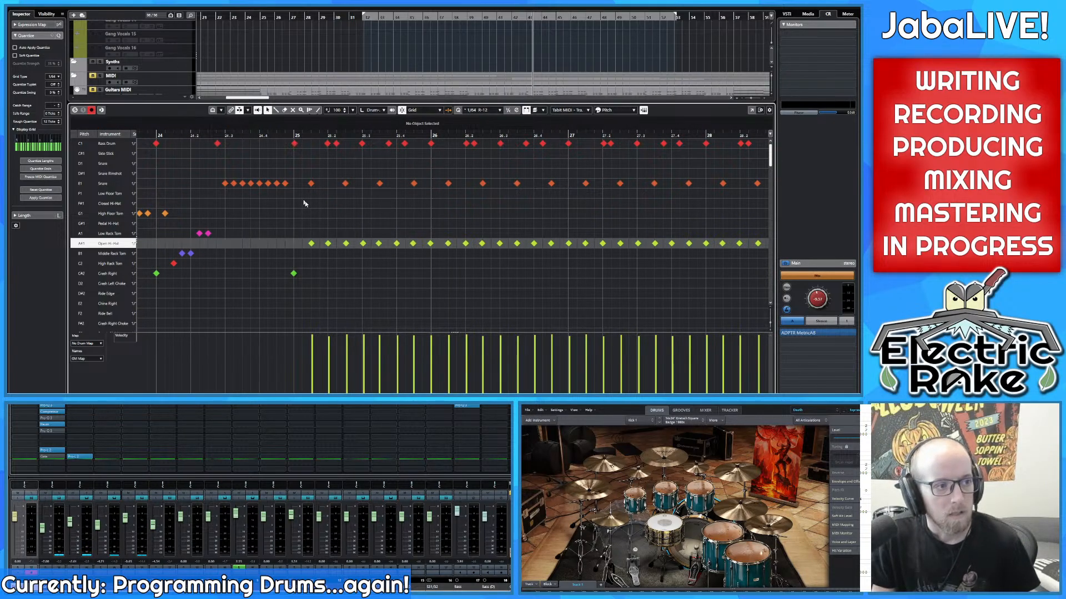
left_click(312, 244)
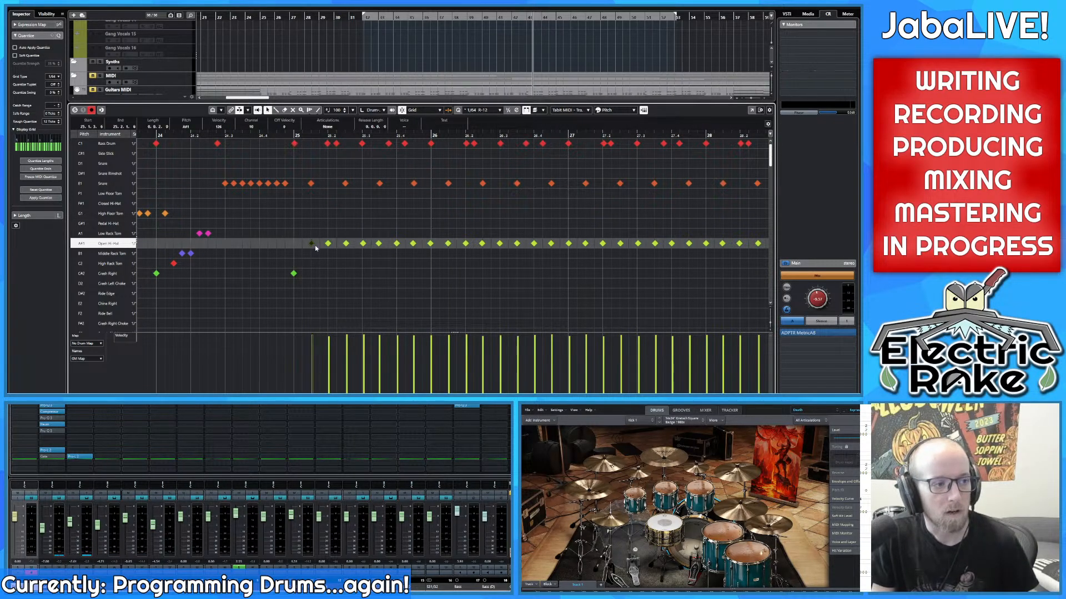
left_click(311, 185)
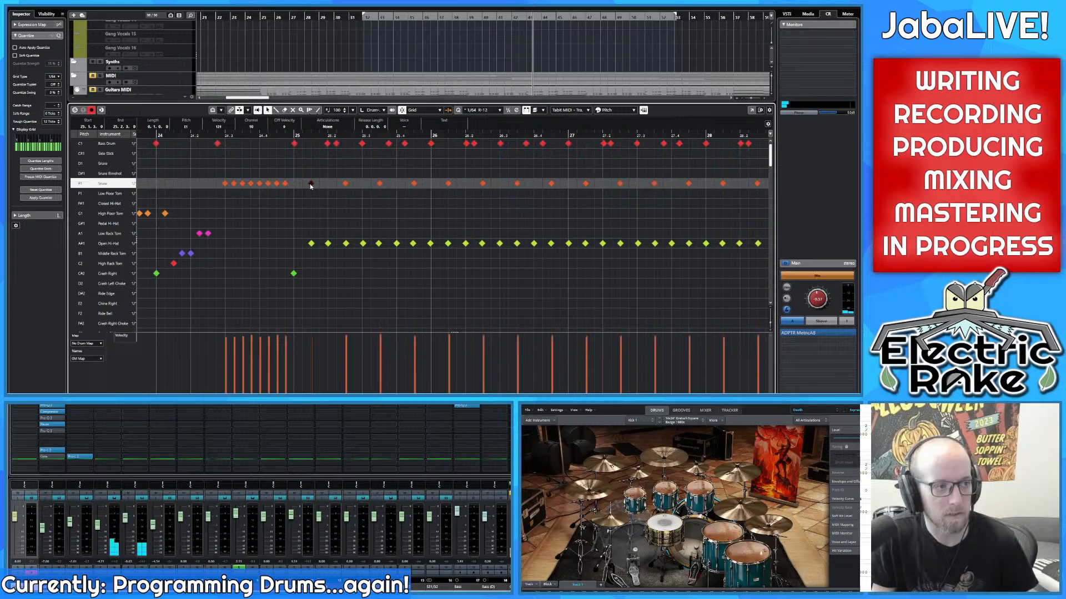
Step: Select every second Open Hi-Hat note, those falling between the Snare hits, from bar 25 into bar 27
left_click(328, 245)
left_click(364, 245, "shift")
left_click(396, 244, "shift")
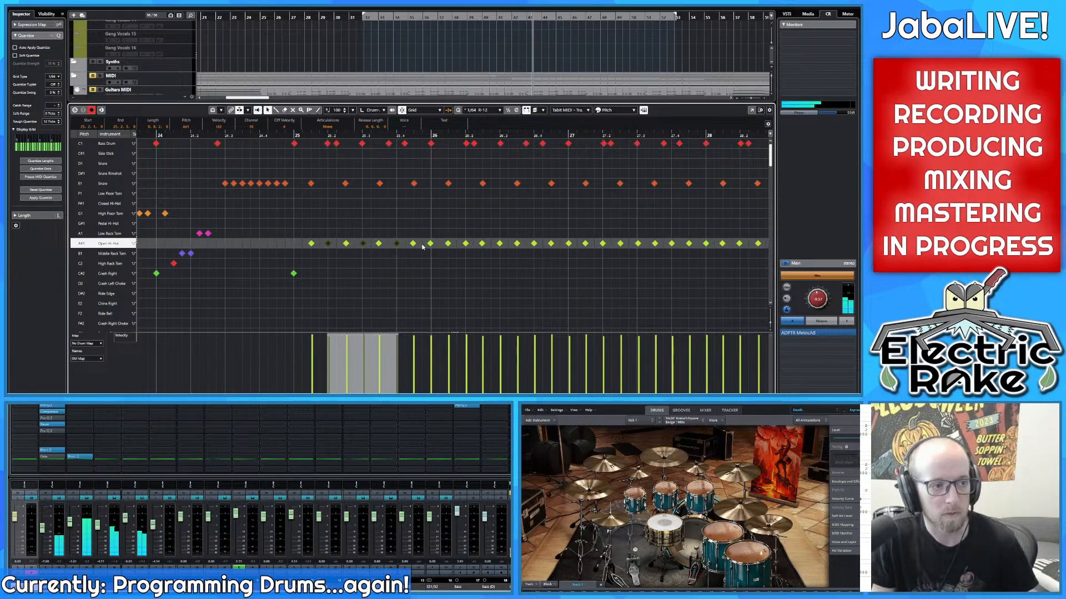
left_click(430, 244, "shift")
left_click(465, 245, "shift")
left_click(499, 244, "shift")
left_click(534, 245, "shift")
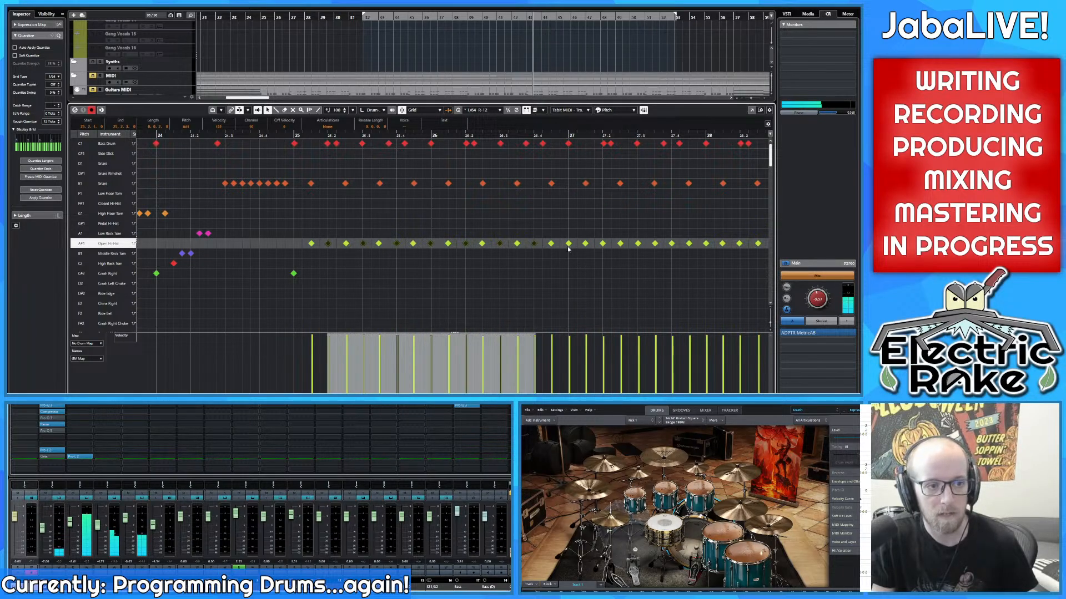
left_click(569, 245, "shift")
scroll(397, 269, "right", 3)
scroll(398, 259, "down", 1)
left_click(410, 243, "shift")
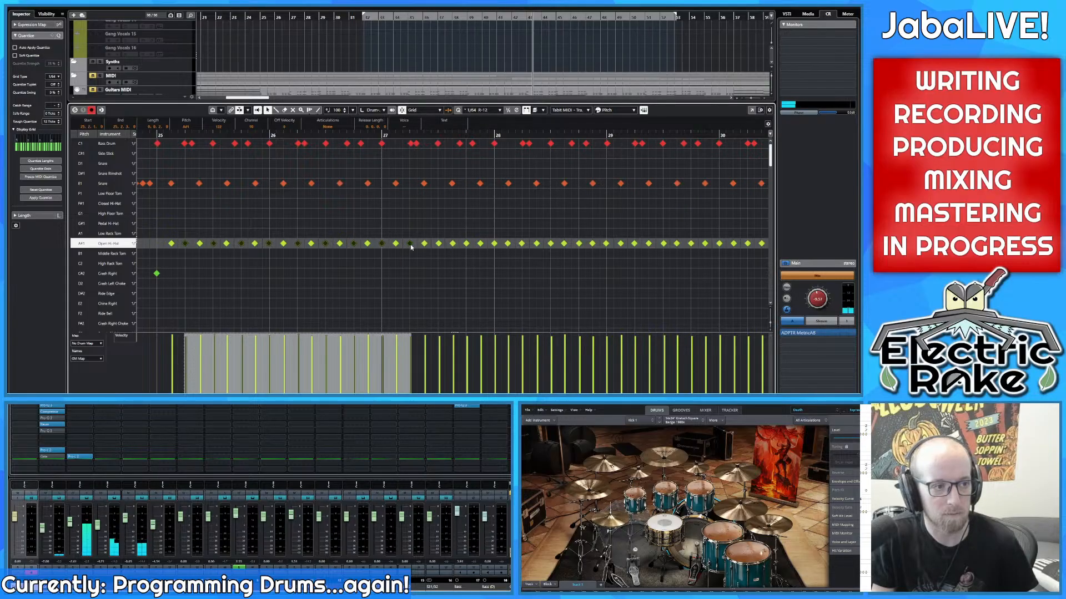
Step: Extend the selection of alternate Open Hi-Hat notes from bar 27 into bar 29, dropping wrongly picked on-snare notes
left_click(424, 243, "shift")
left_click(438, 244, "shift")
left_click(453, 244, "shift")
left_click(466, 244, "shift")
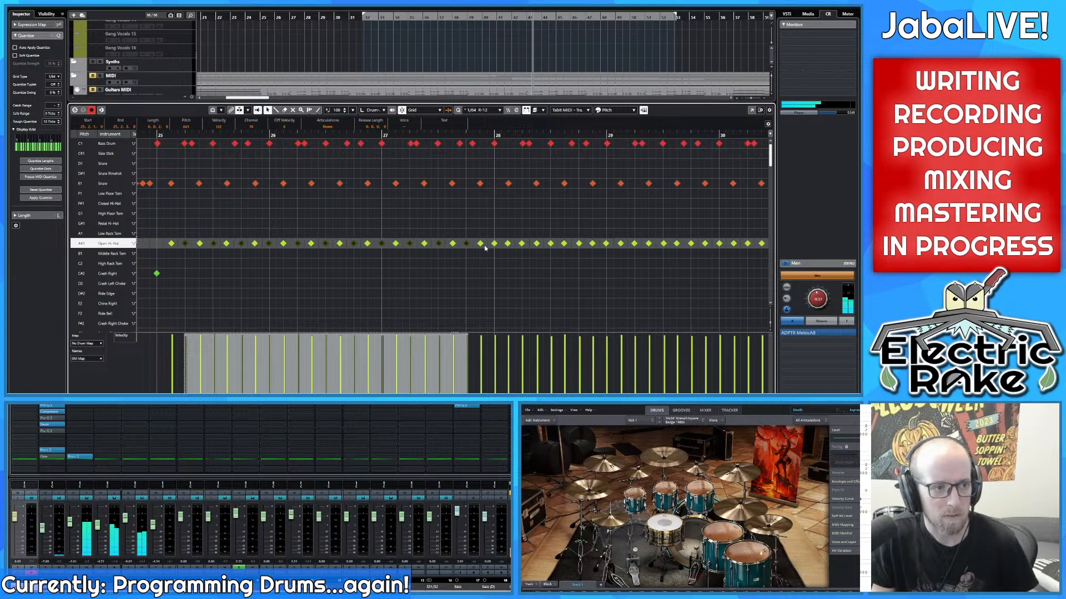
left_click(480, 243, "shift")
left_click(494, 244, "shift")
left_click(508, 244, "shift")
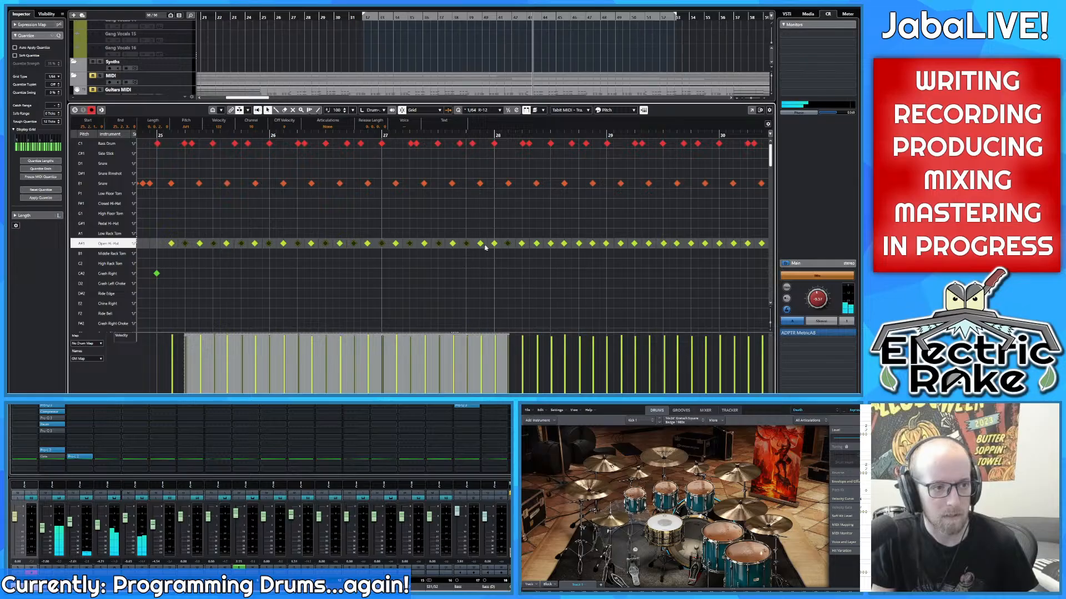
left_click(507, 244, "shift")
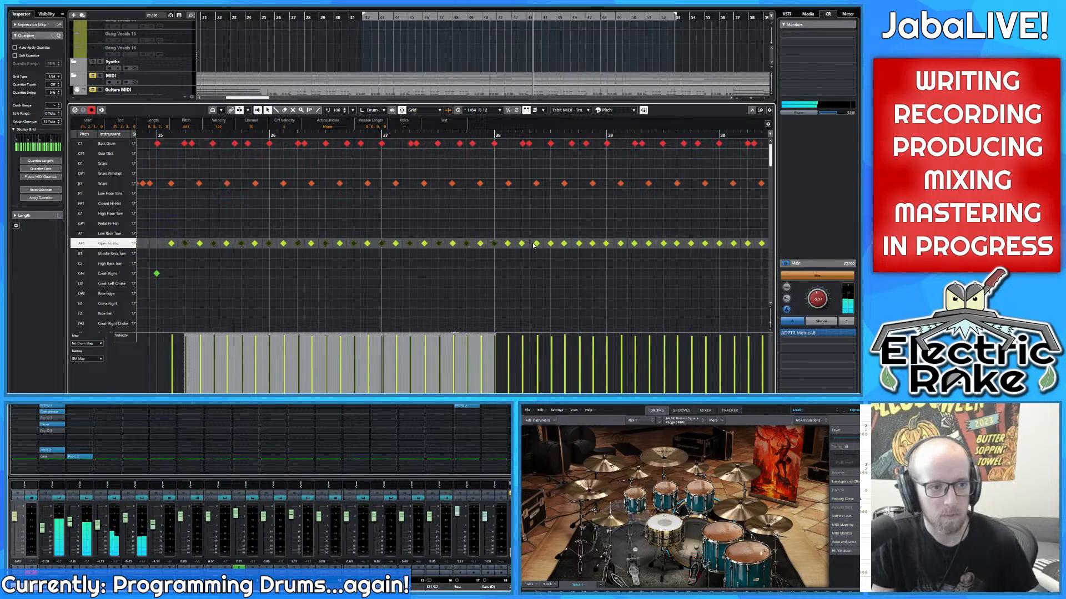
left_click(522, 244, "shift")
left_click(550, 243, "shift")
left_click(579, 244, "shift")
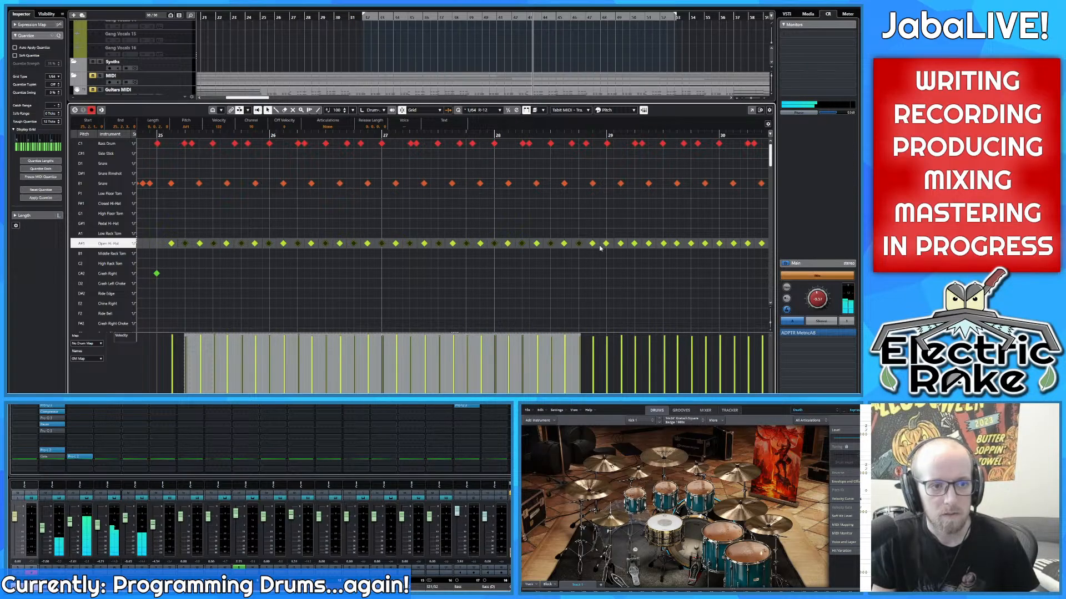
left_click(606, 243, "shift")
left_click(634, 243, "shift")
left_click(648, 244, "shift")
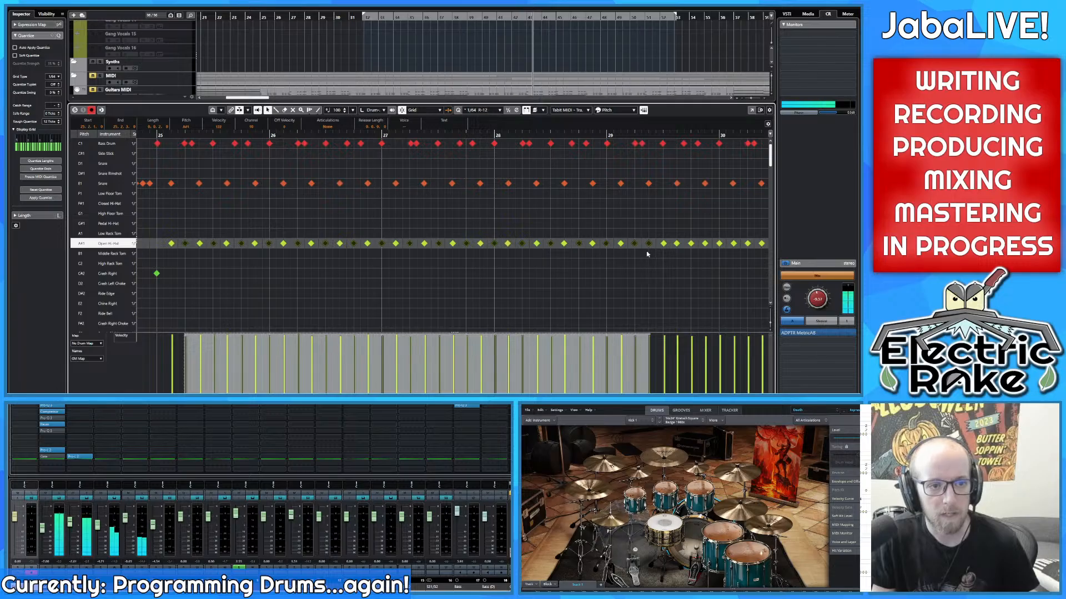
key("g")
key("g")
key("h")
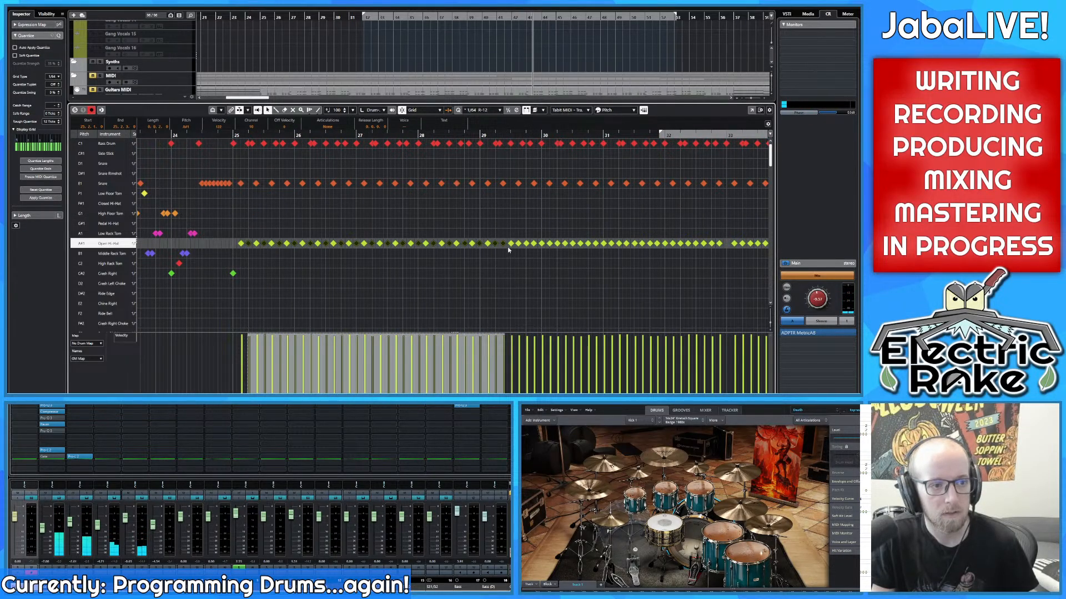
Step: Add the remaining Open Hi-Hat notes between the Snare hits to the selection, from bar 29 through bar 32
left_click(509, 245, "shift")
left_click(527, 244, "shift")
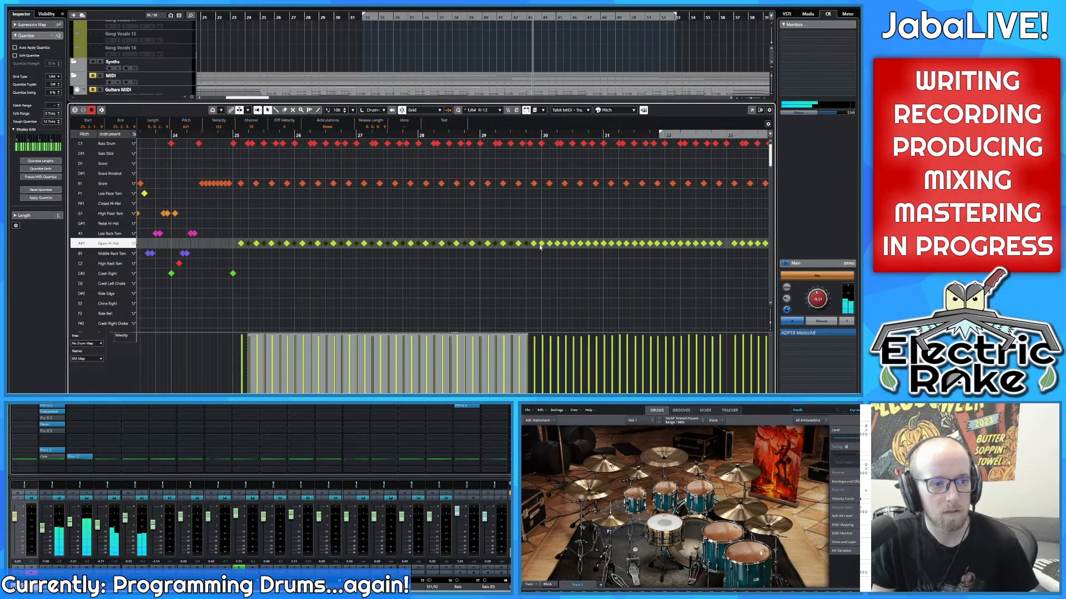
left_click(542, 244, "shift")
left_click(557, 244, "shift")
left_click(573, 244, "shift")
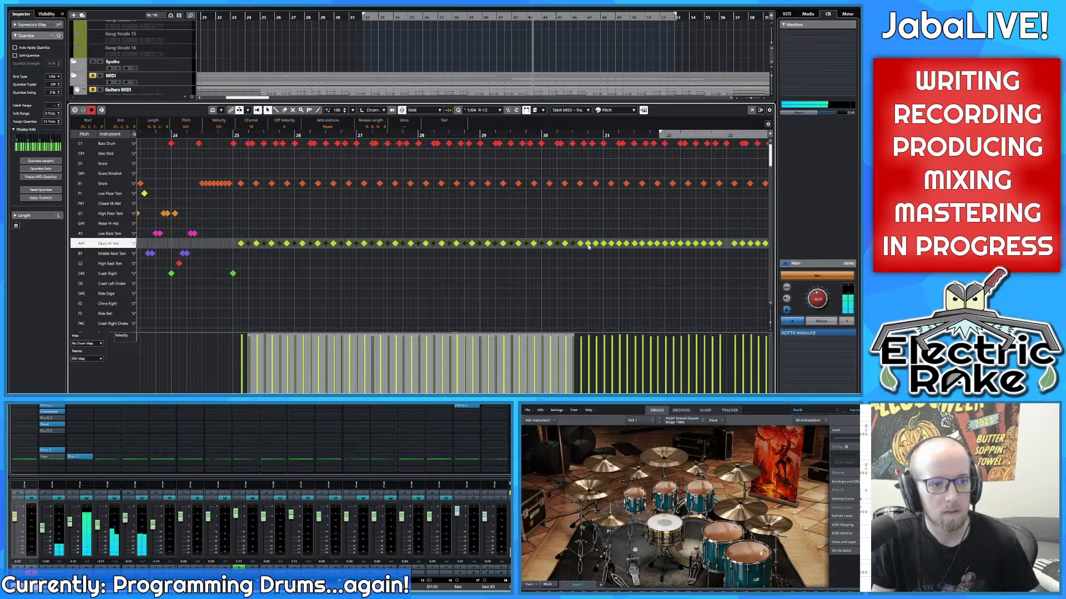
left_click(589, 244, "shift")
left_click(603, 244, "shift")
left_click(619, 244, "shift")
left_click(635, 245, "shift")
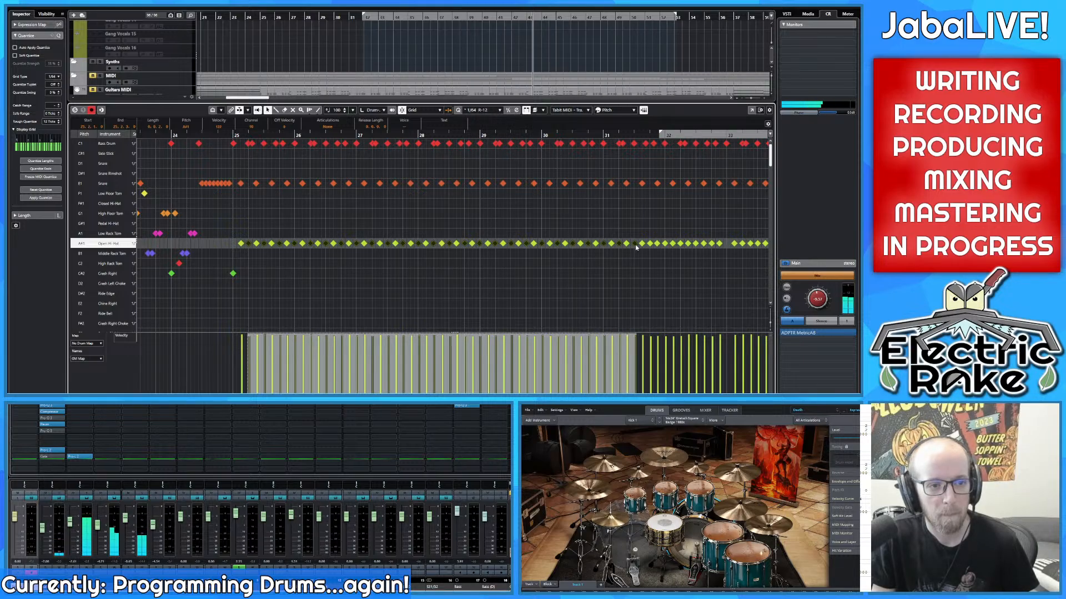
left_click(650, 244, "shift")
left_click(665, 244, "shift")
left_click(681, 245, "shift")
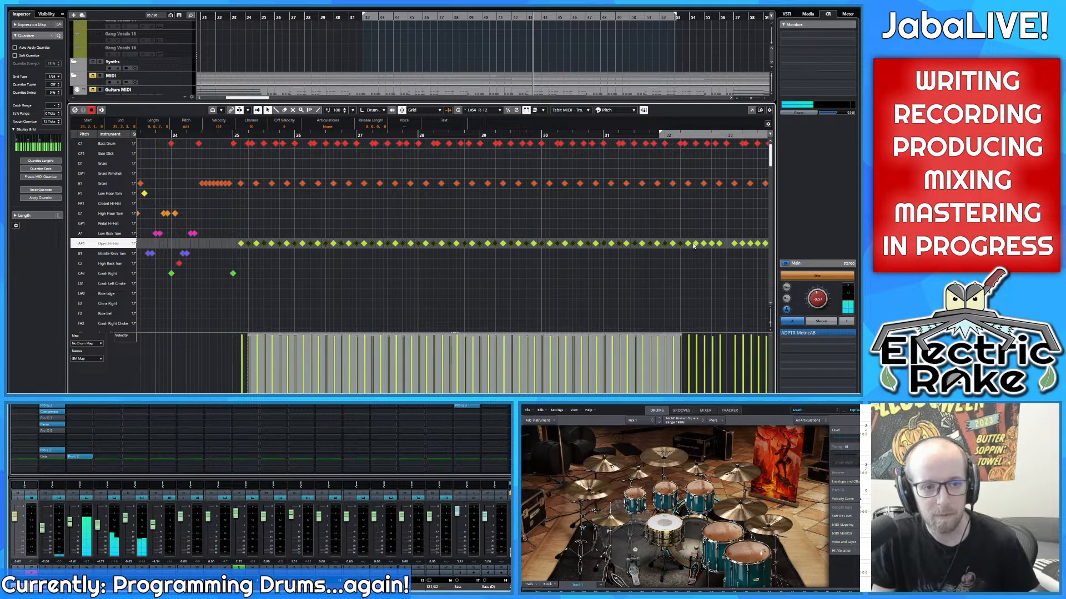
left_click(696, 244, "shift")
left_click(712, 244, "shift")
Step: Enlarge the velocity lane and lower the velocities of the selected alternate Open Hi-Hat notes in bars 25 to 32
scroll(544, 267, "right", 5)
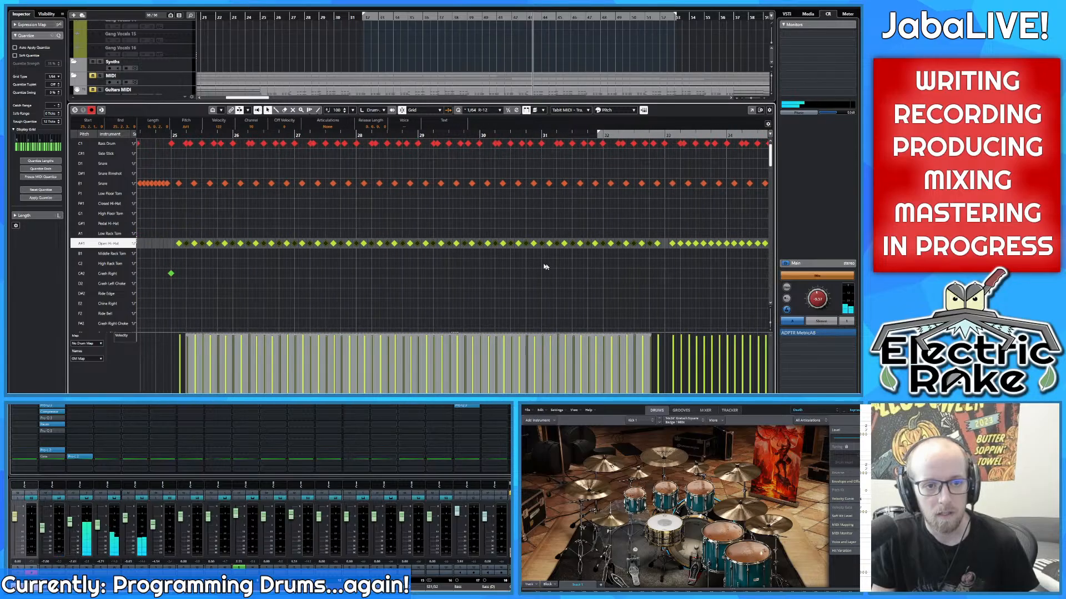
scroll(403, 272, "left", 8)
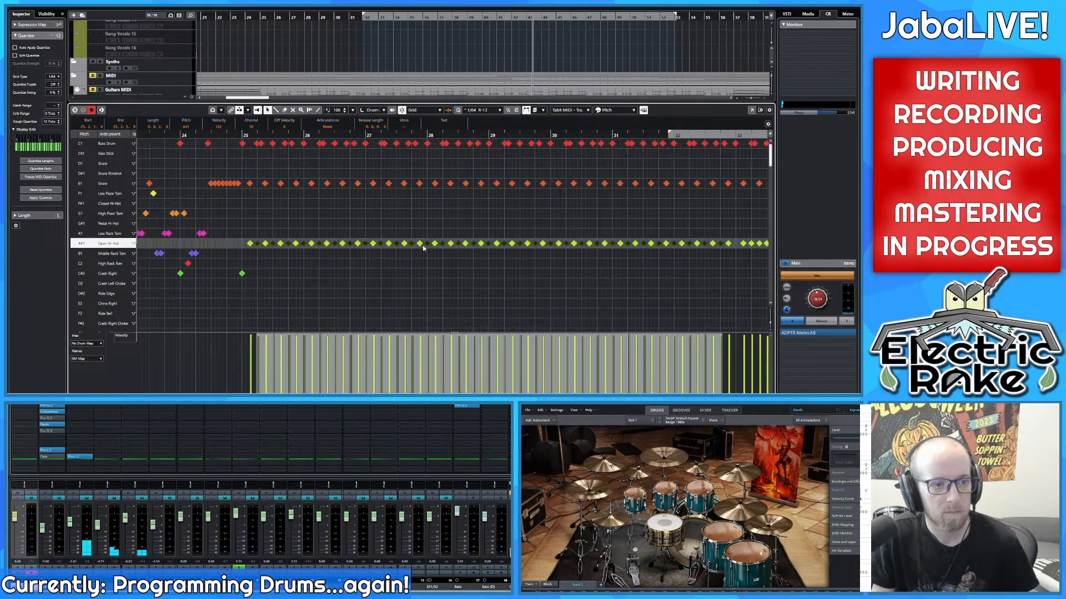
scroll(432, 260, "right", 8)
scroll(409, 250, "left", 3)
scroll(388, 250, "down", 5)
scroll(333, 250, "up", 5)
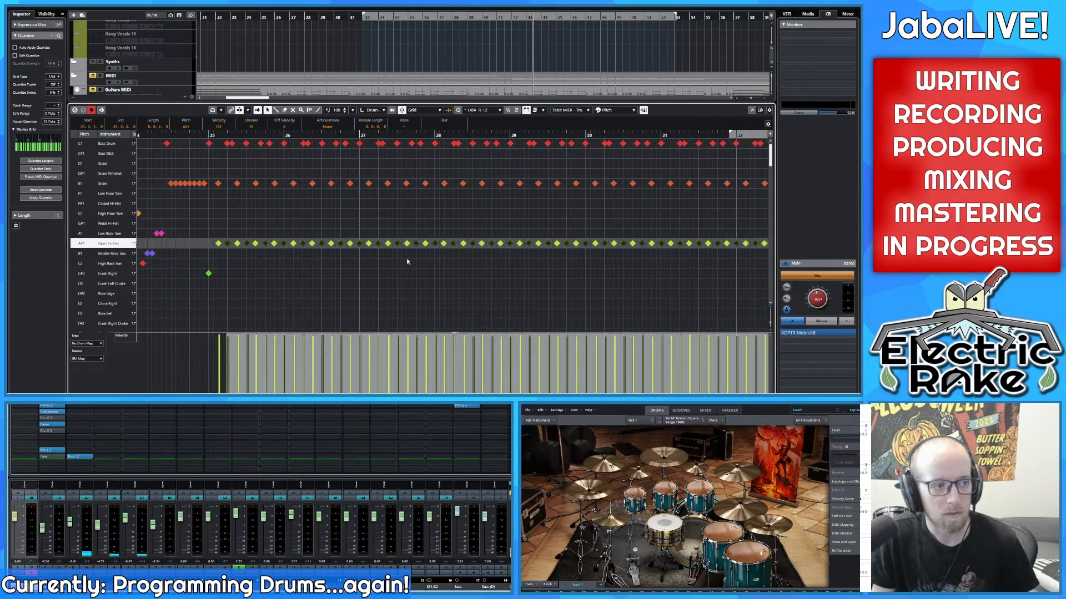
scroll(407, 260, "right", 2)
scroll(380, 268, "down", 2)
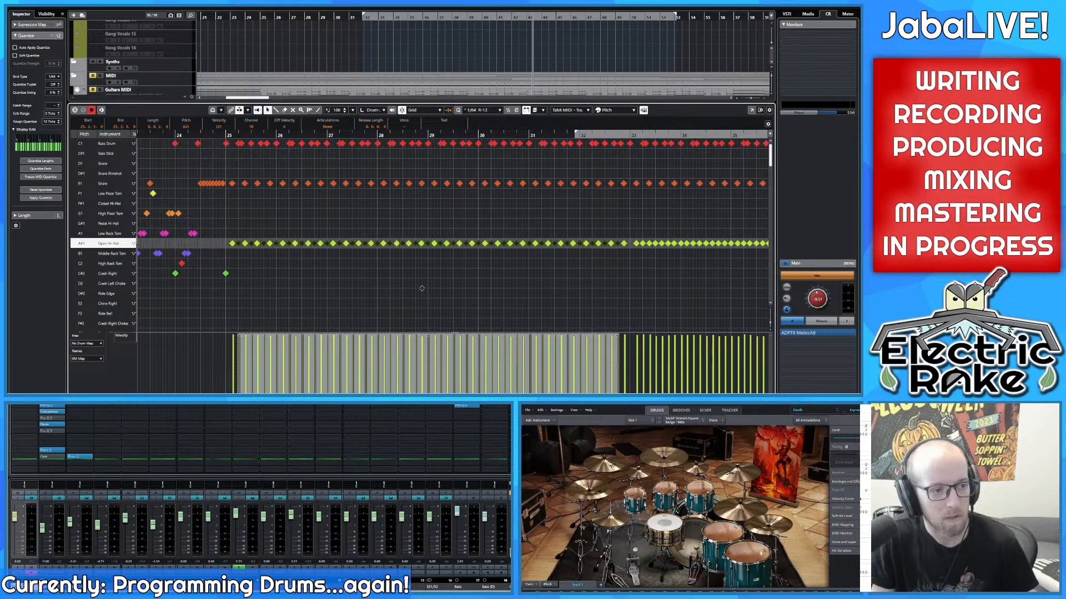
left_click_drag(448, 332, 444, 272)
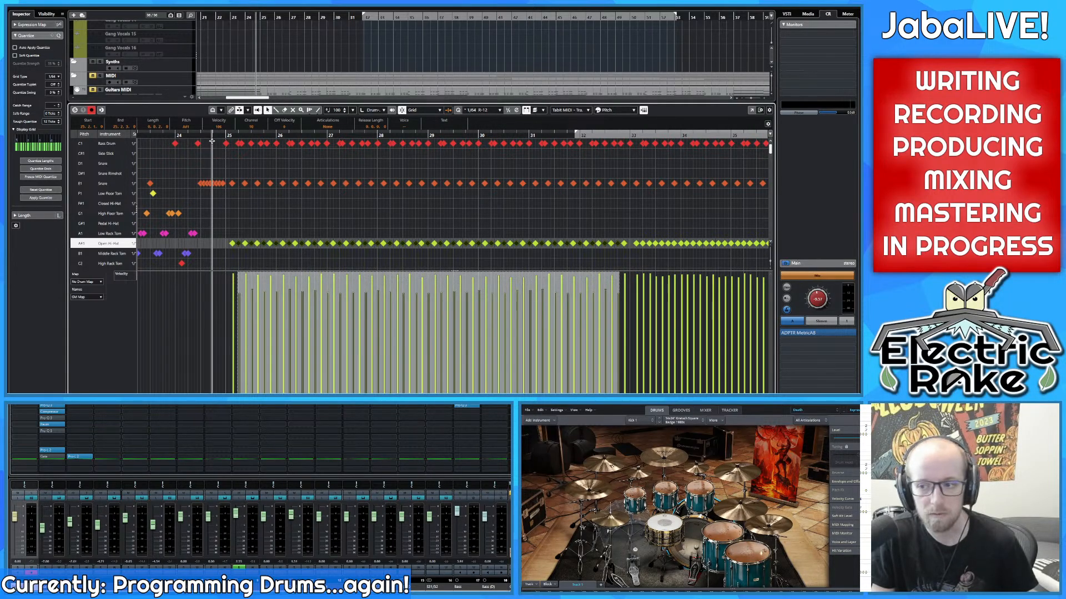
Step: Play from the end of bar 24 past bar 32 to compare the accented Open Hi-Hat pattern with the unedited notes
key("space")
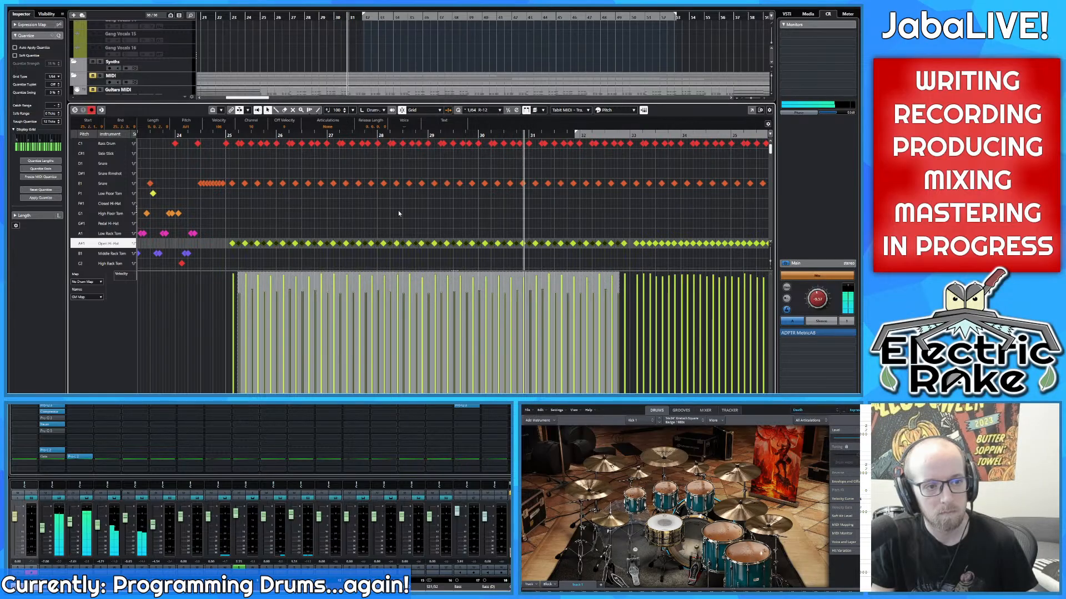
mouse_move(441, 211)
left_mouse_down()
mouse_move(327, 208)
mouse_move(369, 207)
left_mouse_up()
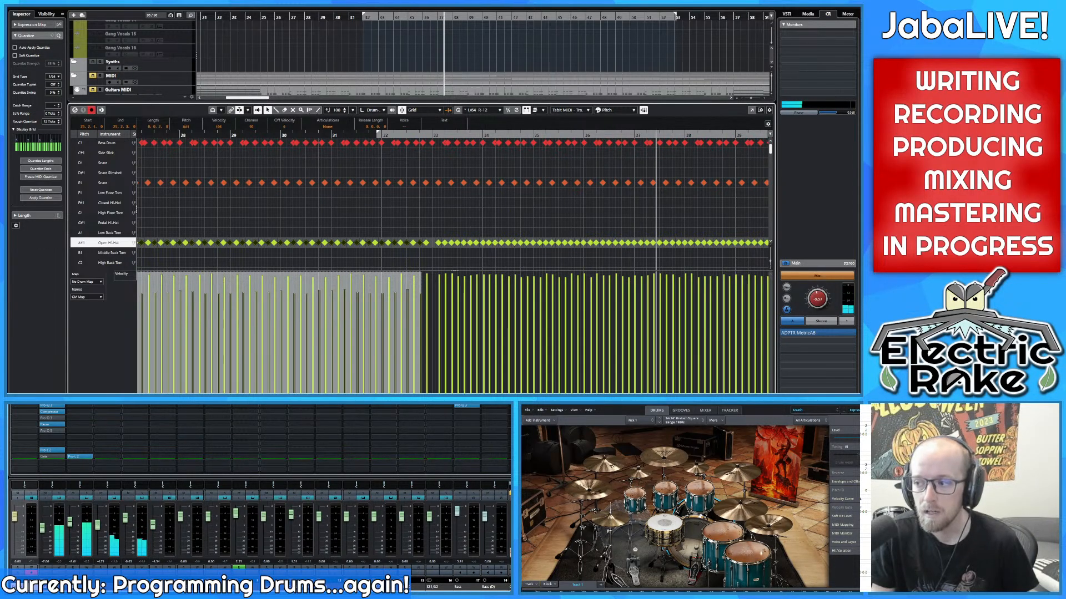
left_click_drag(611, 251, 552, 251)
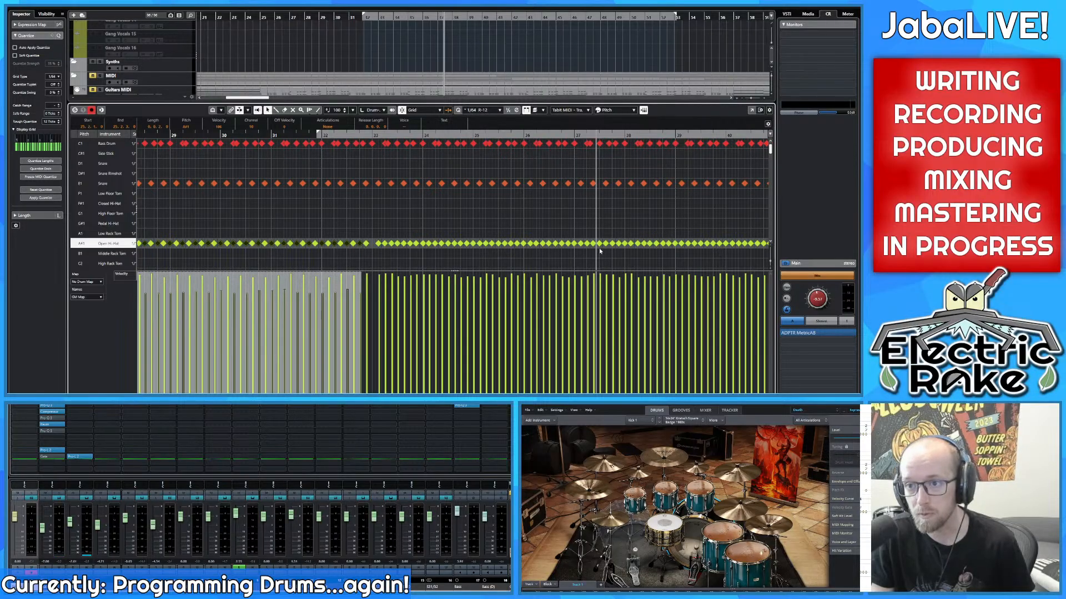
Step: Select every second Open Hi-Hat note, the ones between the Snare hits, from bar 33 to early bar 34
scroll(555, 241, "down", 5, "ctrl")
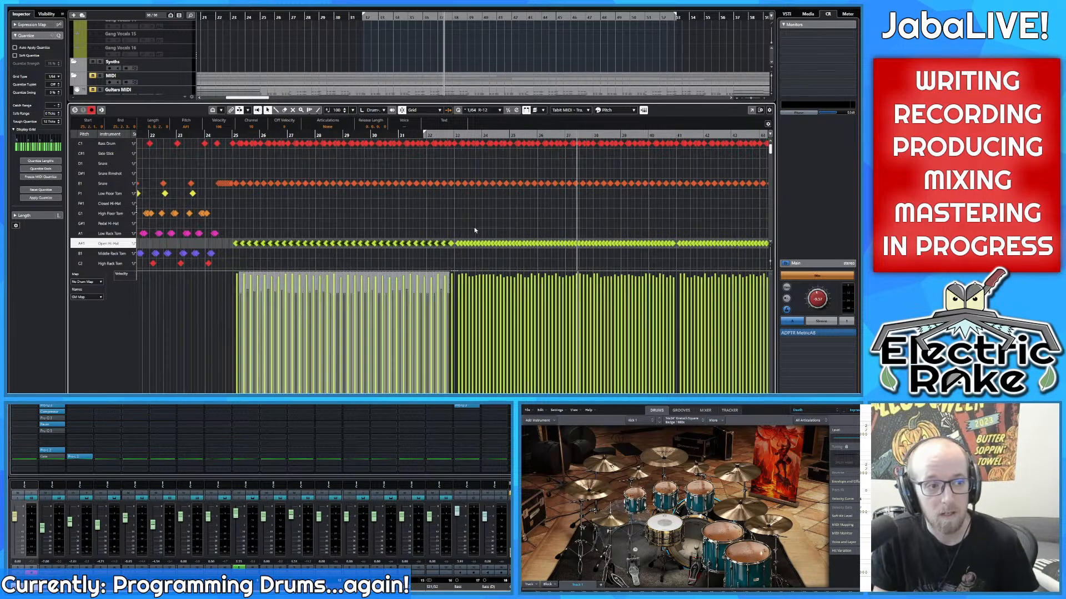
scroll(474, 229, "right", 3)
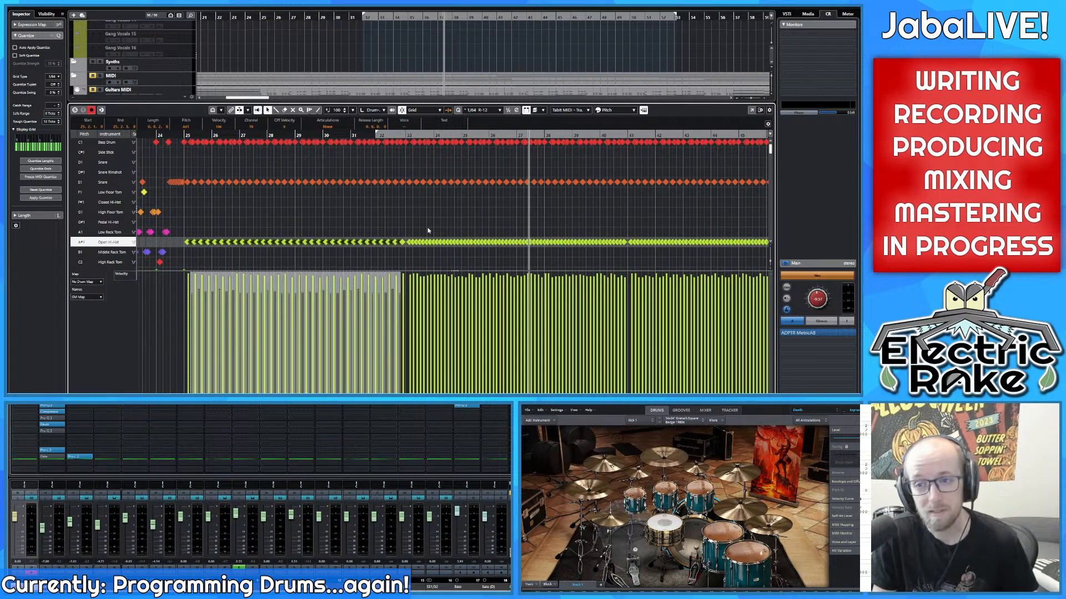
scroll(428, 230, "right", 3)
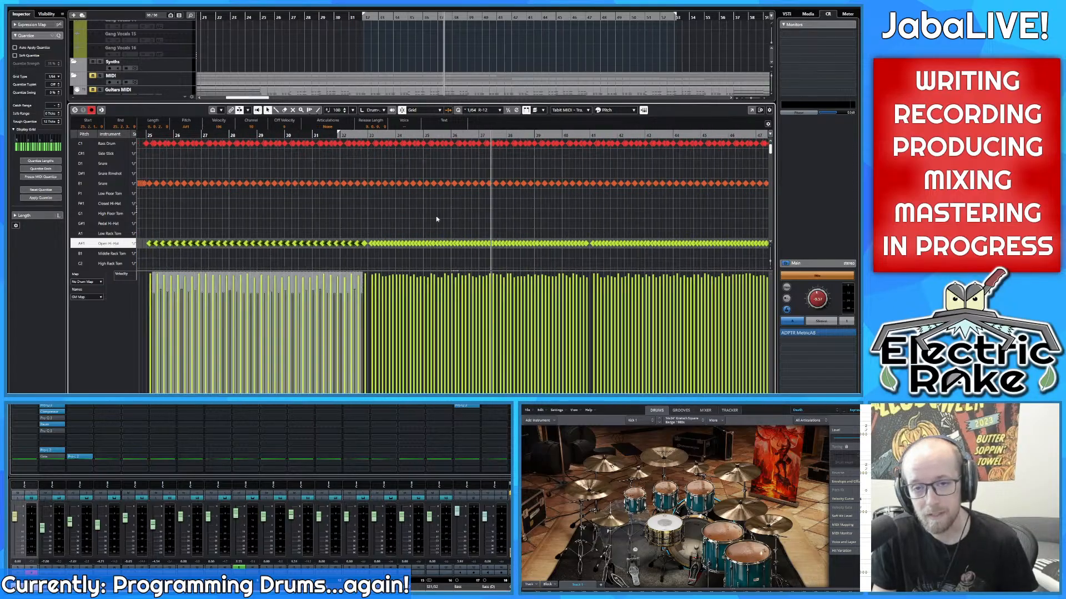
scroll(418, 227, "up", 2)
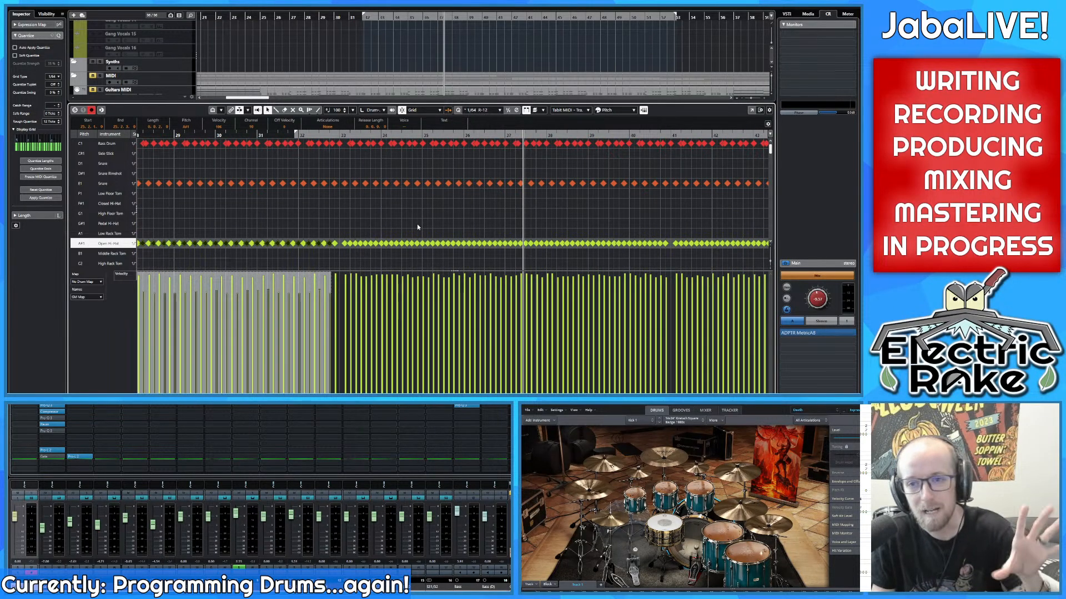
scroll(417, 224, "up", 3)
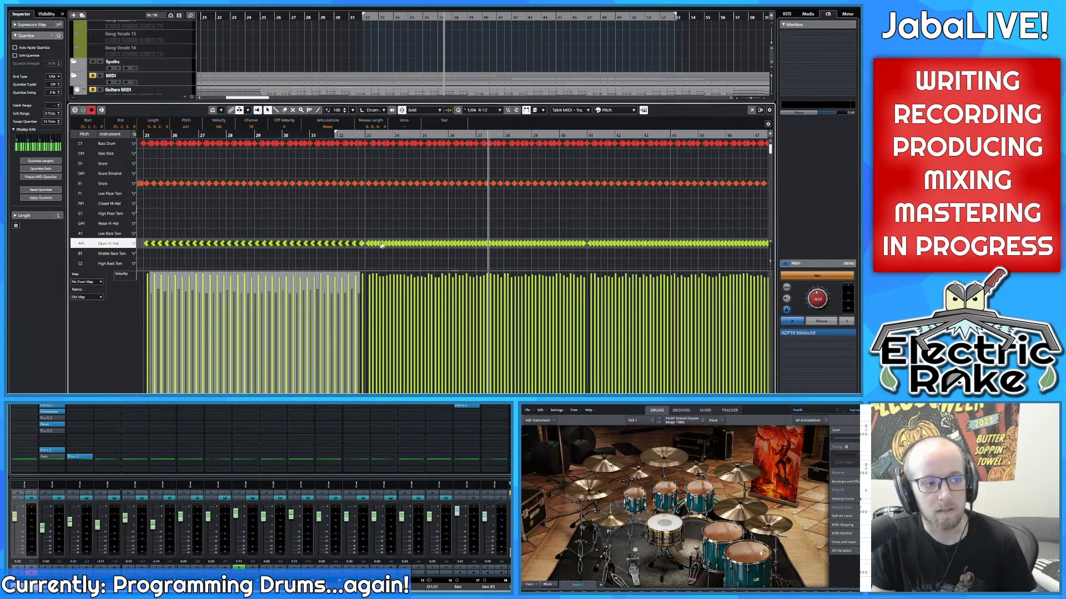
left_click(363, 252)
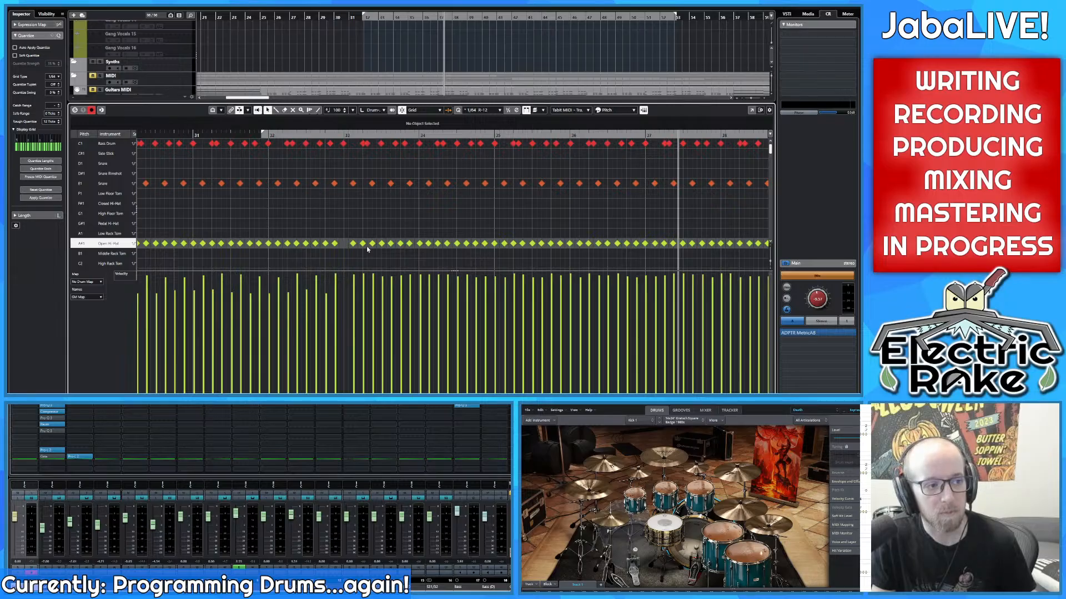
left_click(364, 244)
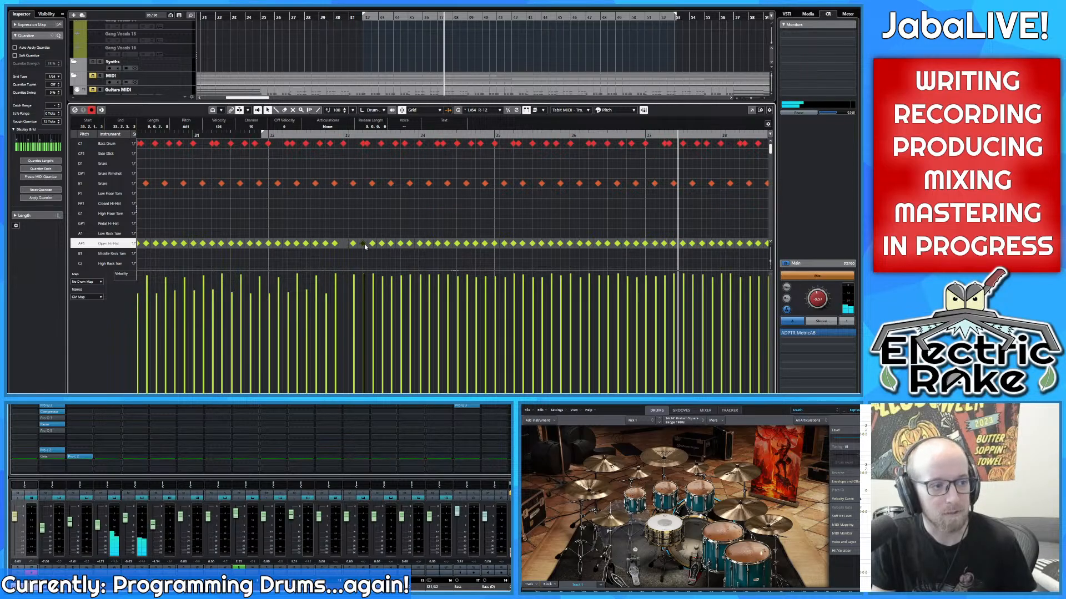
left_click(381, 244, "shift")
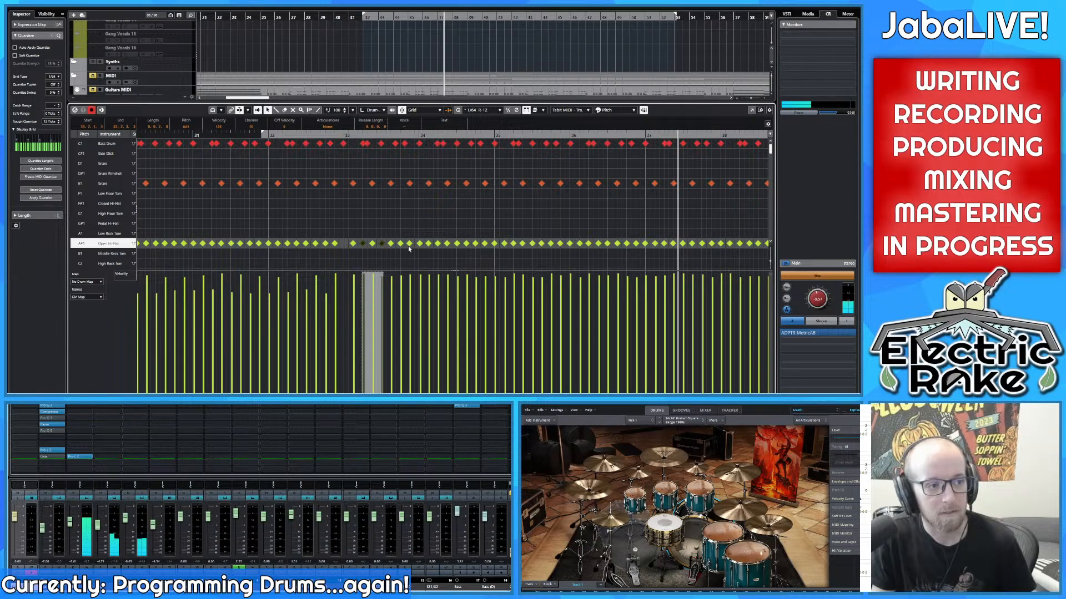
left_click(402, 244, "shift")
left_click(419, 244, "shift")
left_click(438, 244, "shift")
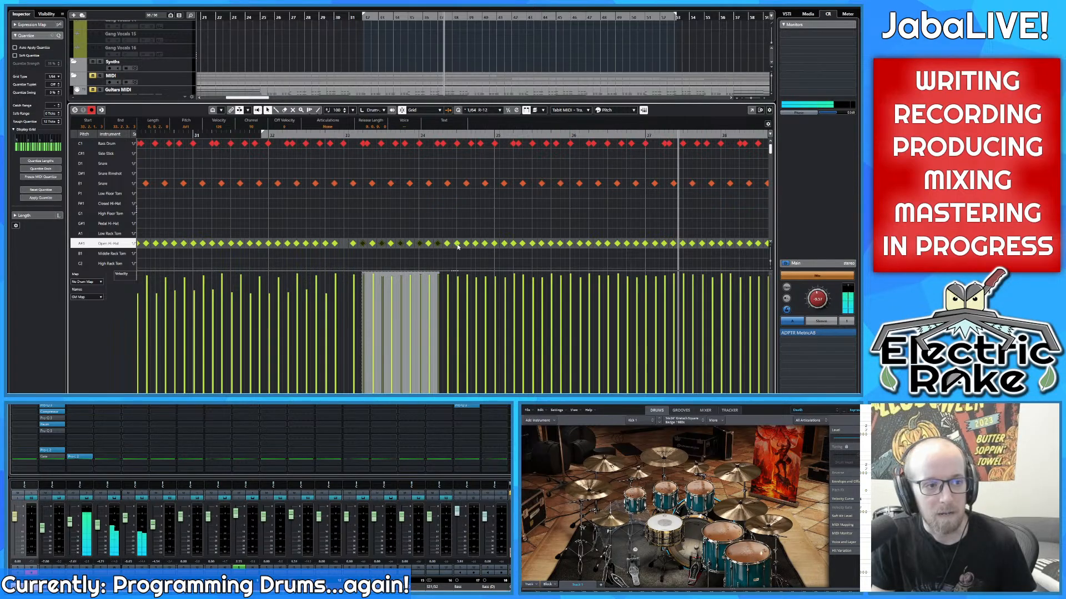
Step: Extend the selection of alternate Open Hi-Hat notes from bar 34 to the middle of bar 36
left_click(457, 243, "shift")
left_click(475, 243, "shift")
left_click(494, 244, "shift")
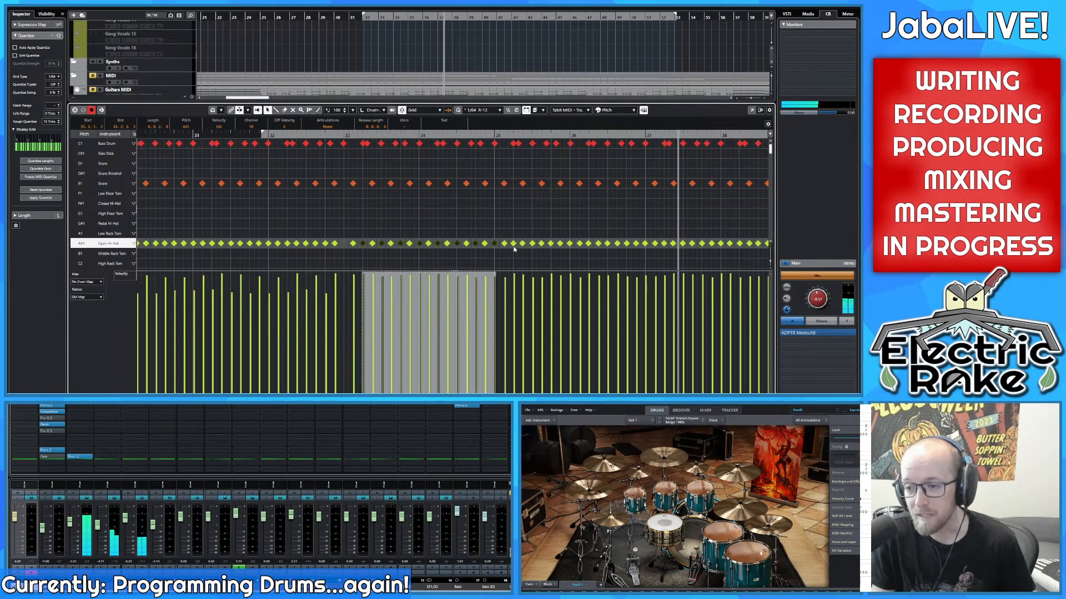
left_click(513, 244, "shift")
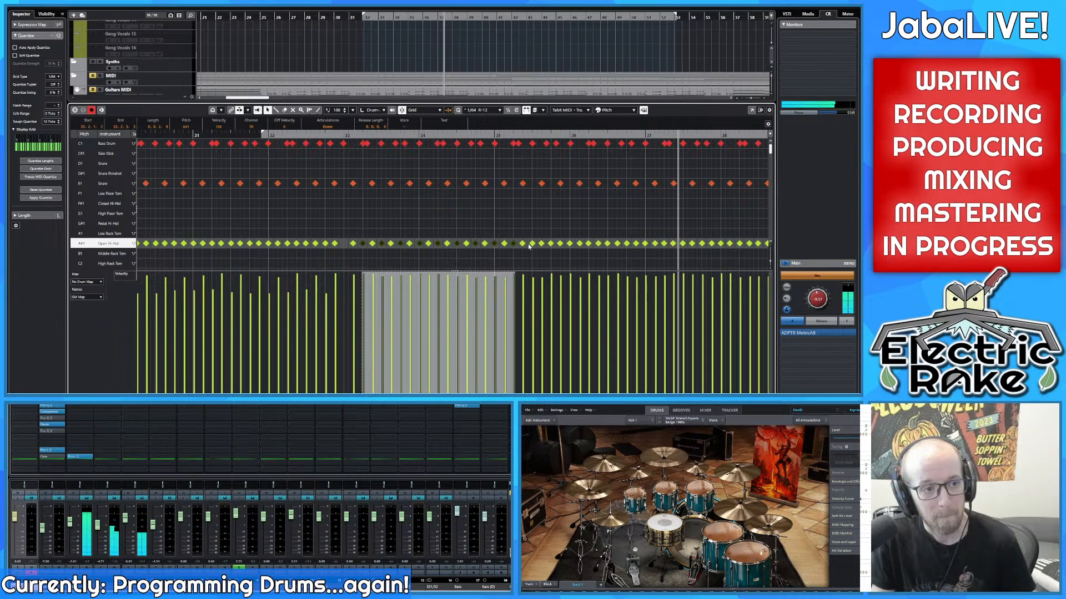
left_click(533, 244, "shift")
left_click(551, 243, "shift")
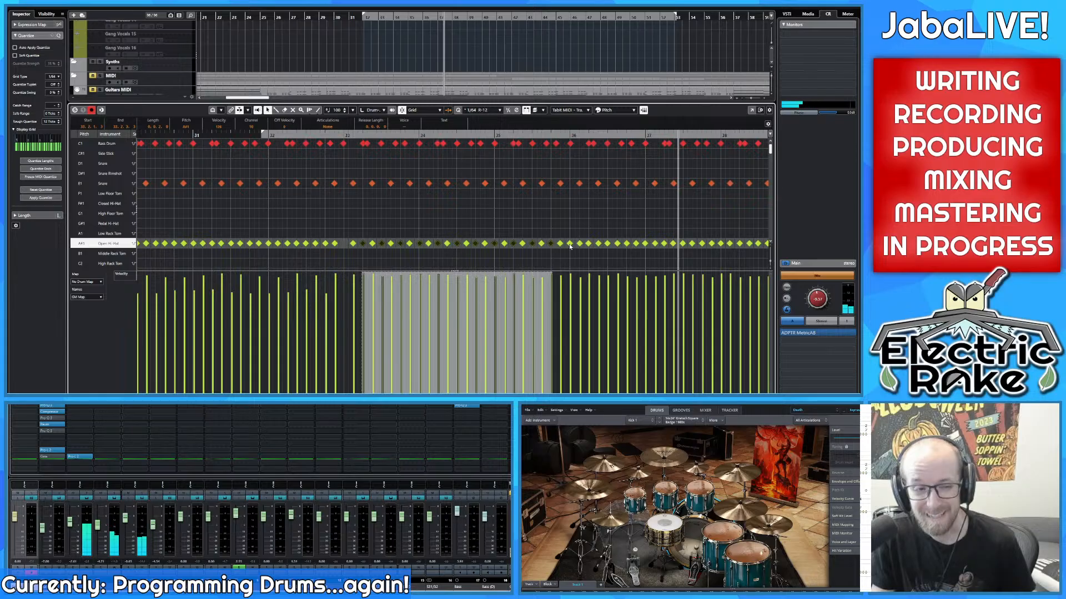
left_click(570, 243, "shift")
left_click(589, 244, "shift")
left_click(608, 244, "shift")
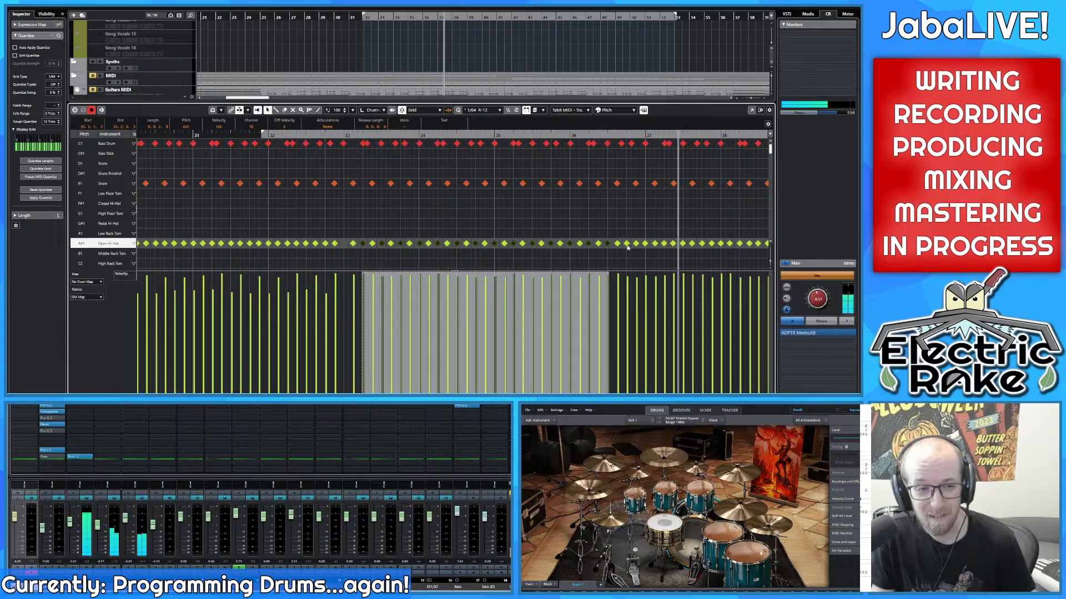
Step: Add the alternate Open Hi-Hat notes from the middle of bar 36 to early bar 38 to the selection
left_click(627, 244, "shift")
left_click(646, 243, "shift")
left_click(665, 244, "shift")
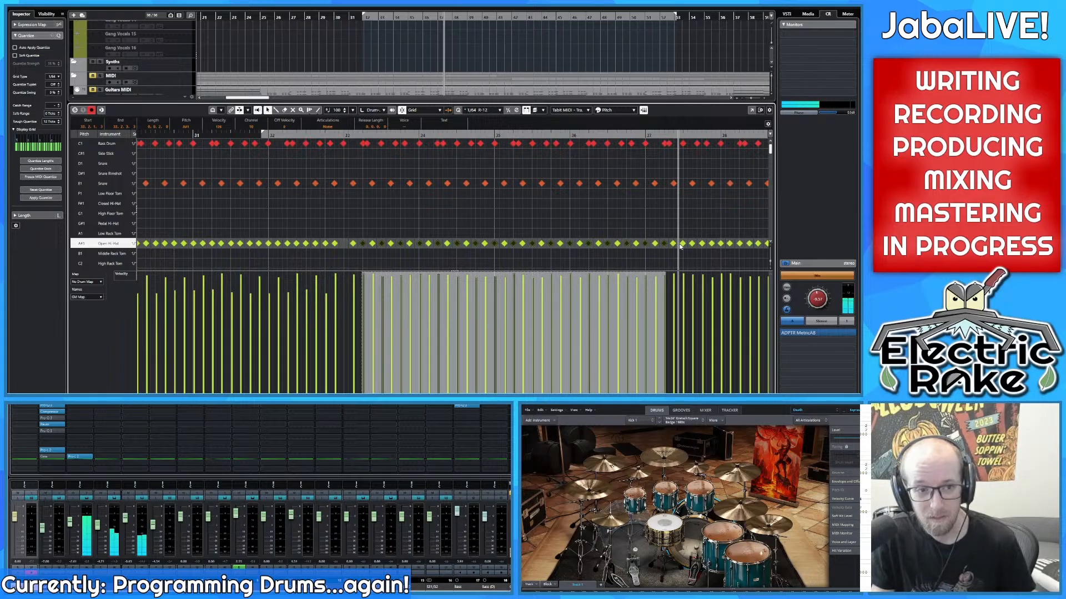
left_click(682, 245, "shift")
left_click(700, 244, "shift")
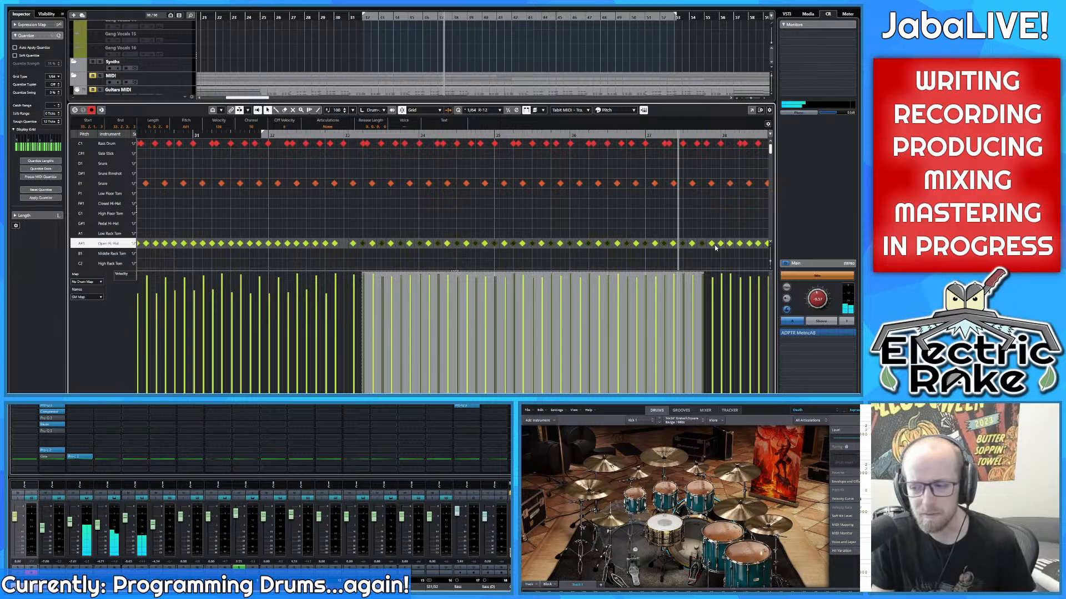
left_click(719, 244, "shift")
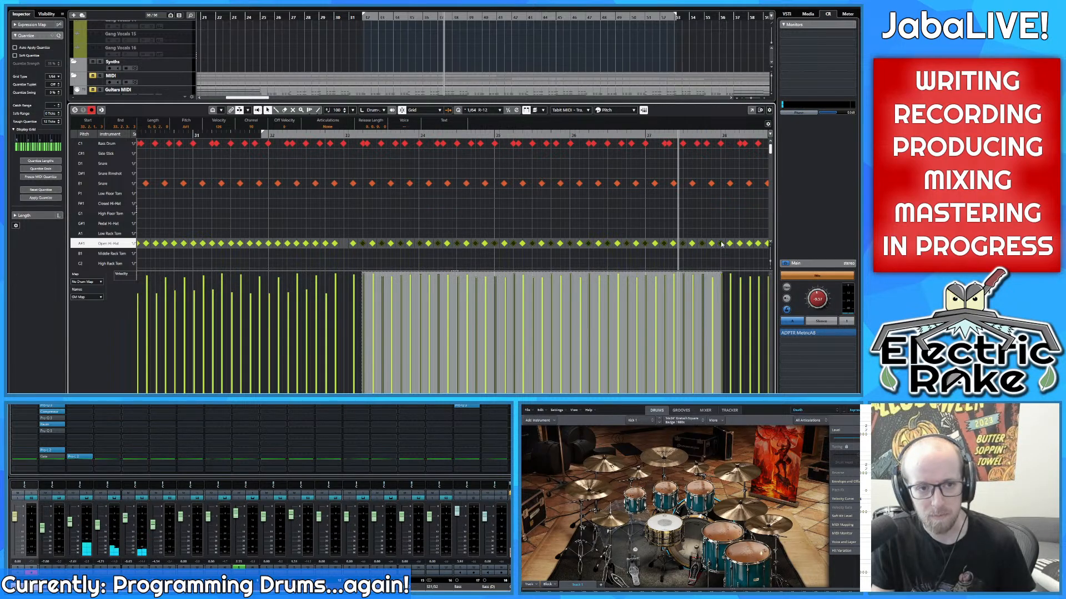
scroll(666, 246, "right", 5)
left_click(611, 244, "shift")
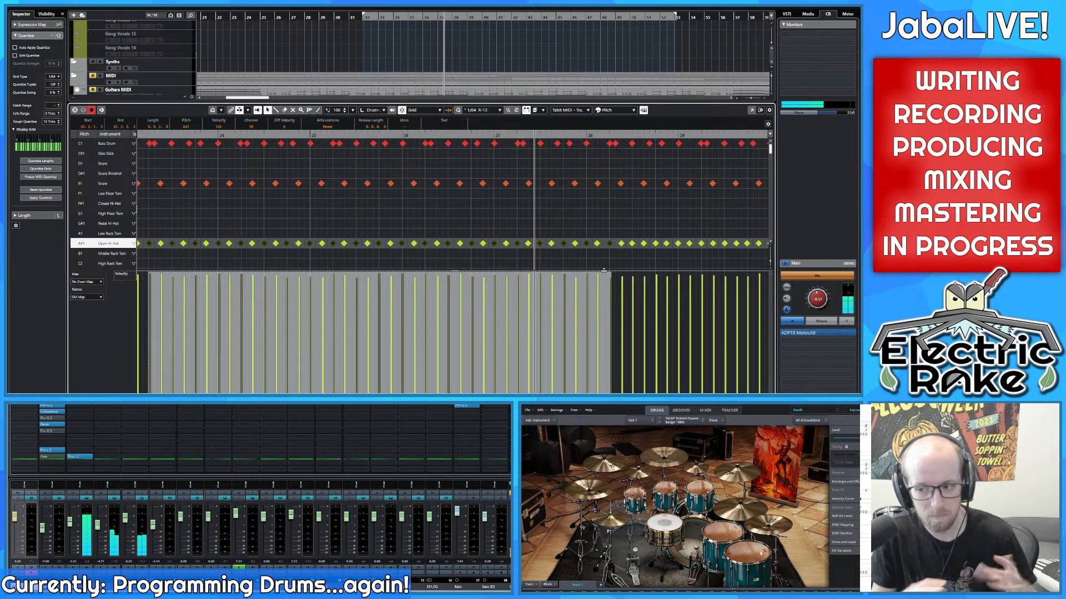
Step: Continue adding the alternate Open Hi-Hat notes between the Snare hits, from bar 38 to early bar 39
scroll(587, 233, "down", 3)
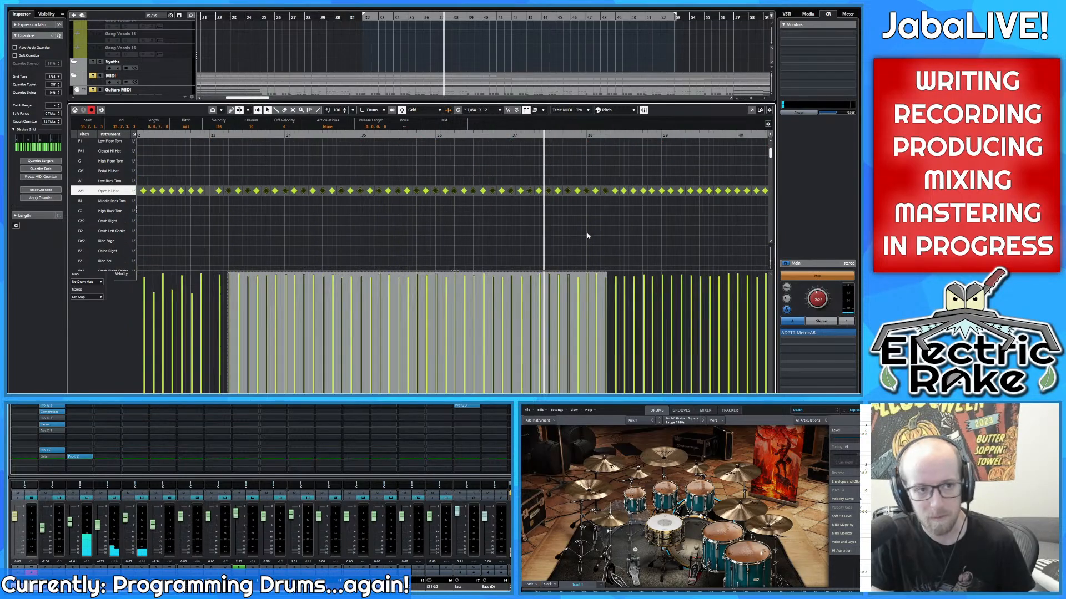
scroll(571, 209, "down", 3)
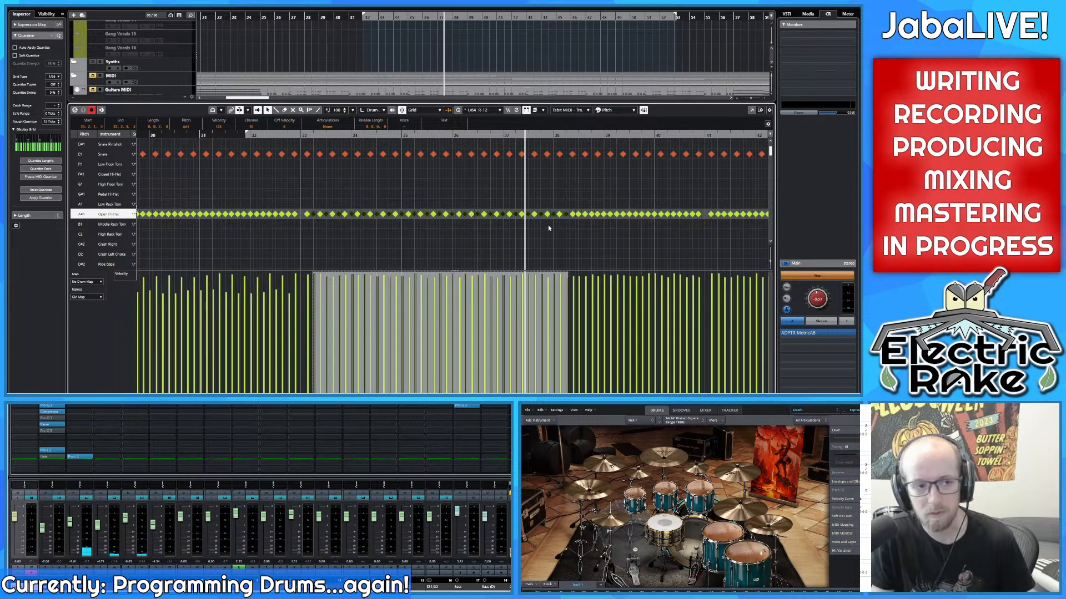
scroll(541, 230, "up", 1)
scroll(541, 230, "right", 1)
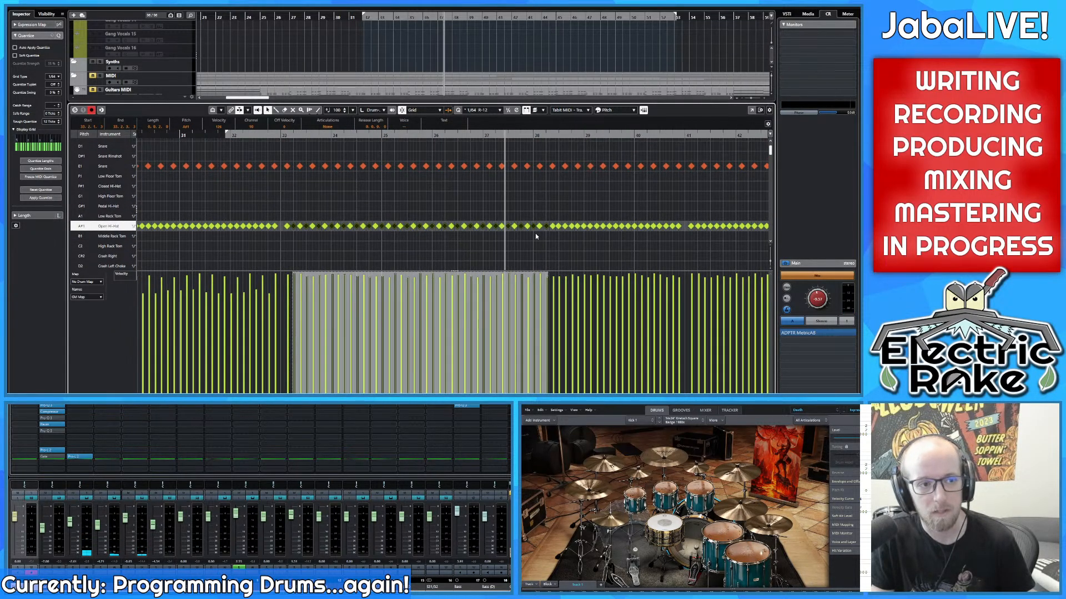
left_click(565, 226, "shift")
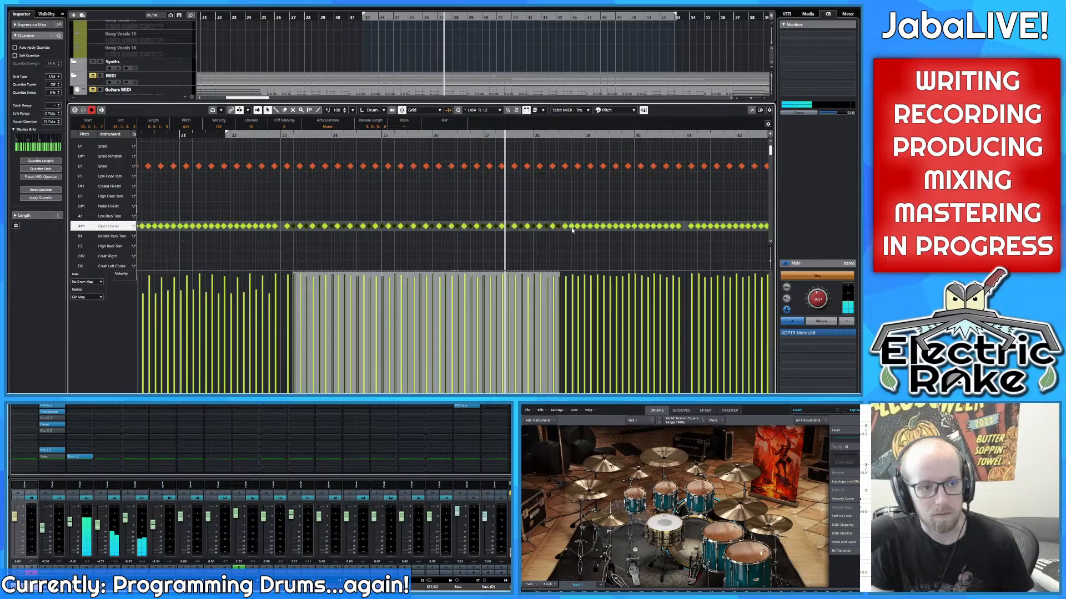
left_click(571, 227, "shift")
left_click(584, 226, "shift")
left_click(597, 227, "shift")
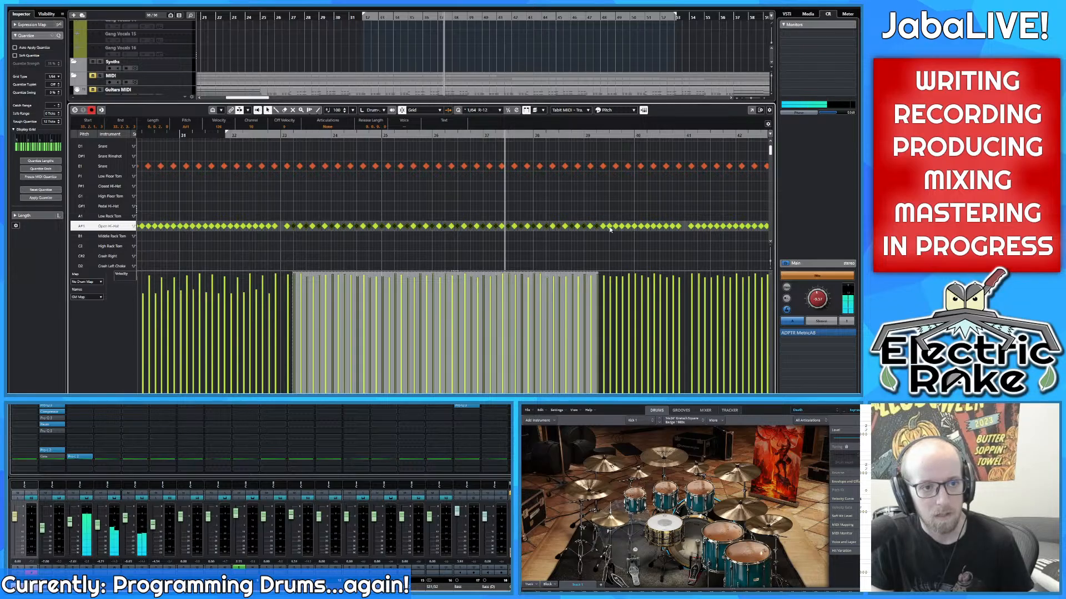
Step: Add the remaining alternate Open Hi-Hat notes through bar 40 and lower the velocities of all selected notes from bar 33
left_click(610, 226, "shift")
left_click(621, 226, "shift")
left_click(634, 226, "shift")
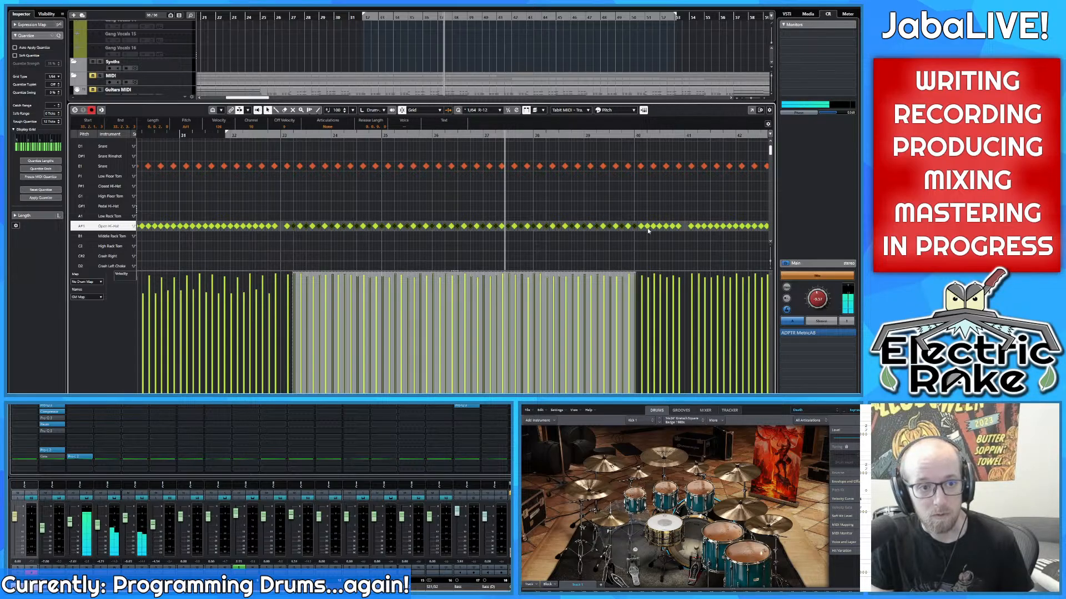
left_click(647, 227, "shift")
left_click(659, 227, "shift")
left_click(671, 227, "shift")
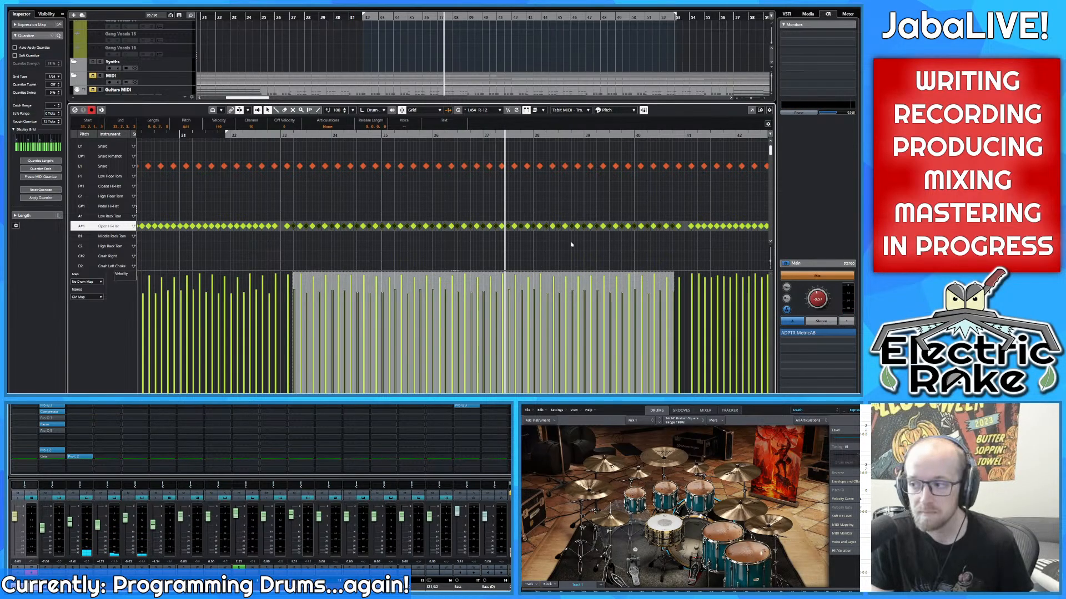
Step: Select every second Open Hi-Hat note in bars 41 to 48 and lower the velocities of those notes
scroll(622, 232, "right", 5)
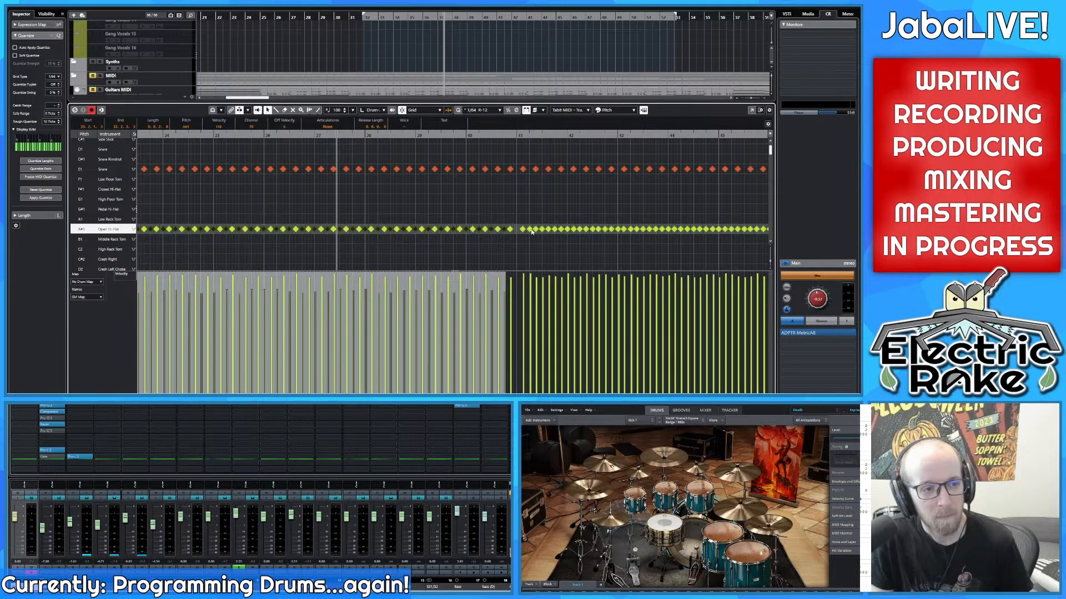
left_click_drag(531, 232, 506, 230)
left_click(523, 227, "shift")
left_click_drag(383, 226, 513, 241)
scroll(488, 245, "down", 2)
scroll(488, 250, "up", 1)
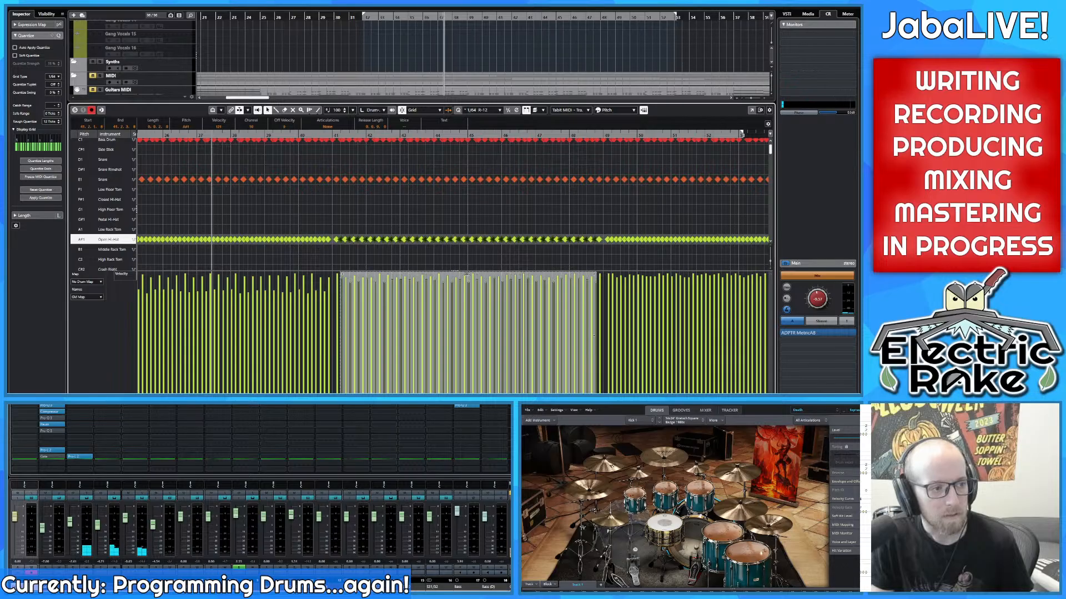
Step: Start a new selection of alternate Open Hi-Hat notes, from bar 49 to the start of bar 50
scroll(456, 239, "down", 4)
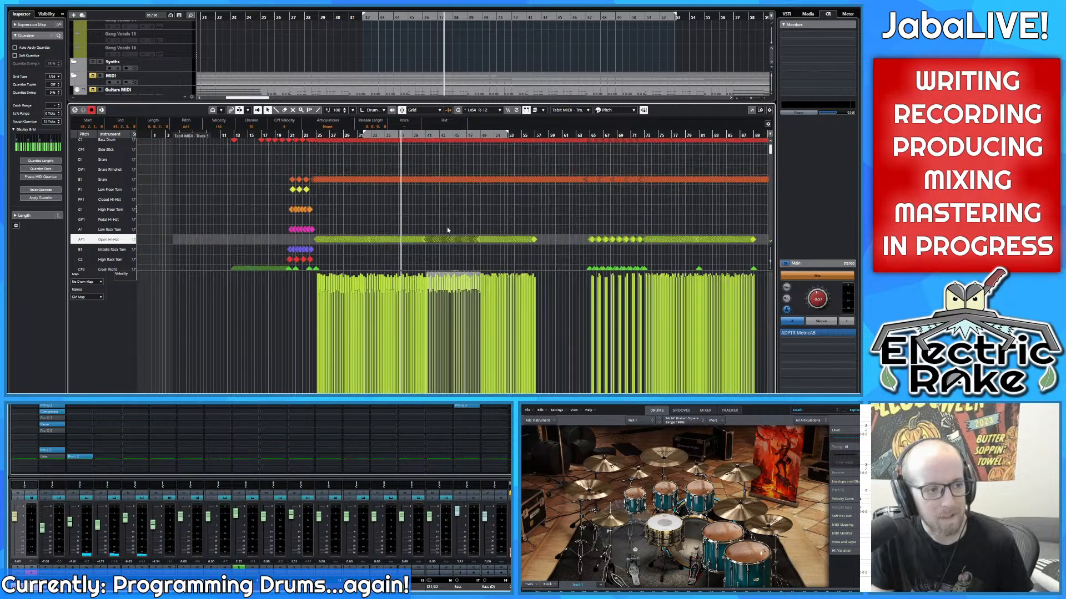
scroll(492, 250, "up", 6)
left_click_drag(473, 245, 415, 246)
scroll(408, 246, "down", 3)
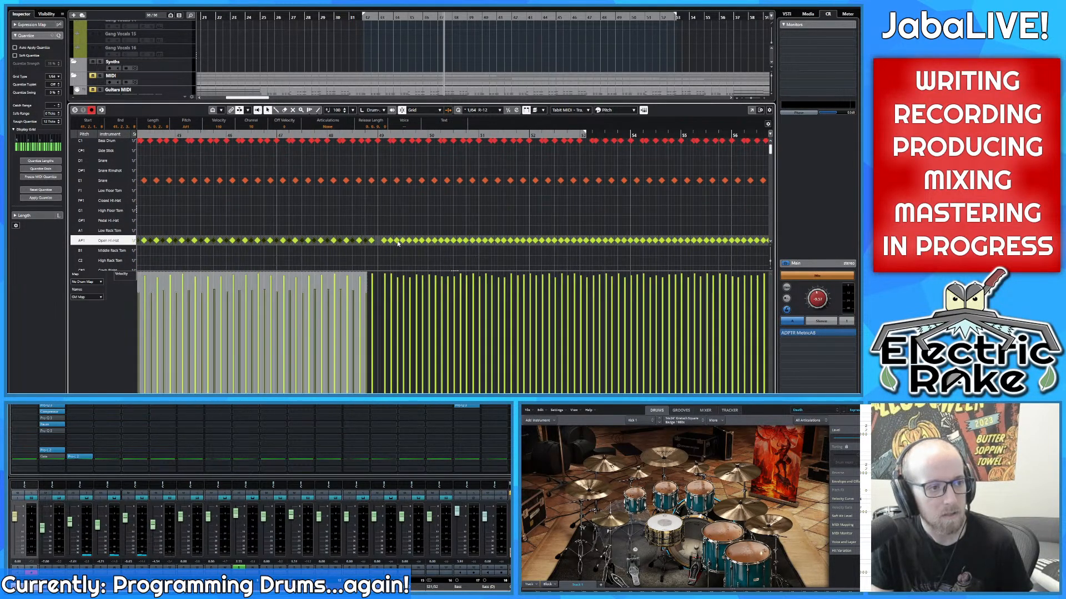
left_click(393, 241)
scroll(405, 247, "up", 2)
left_click(399, 240, "shift")
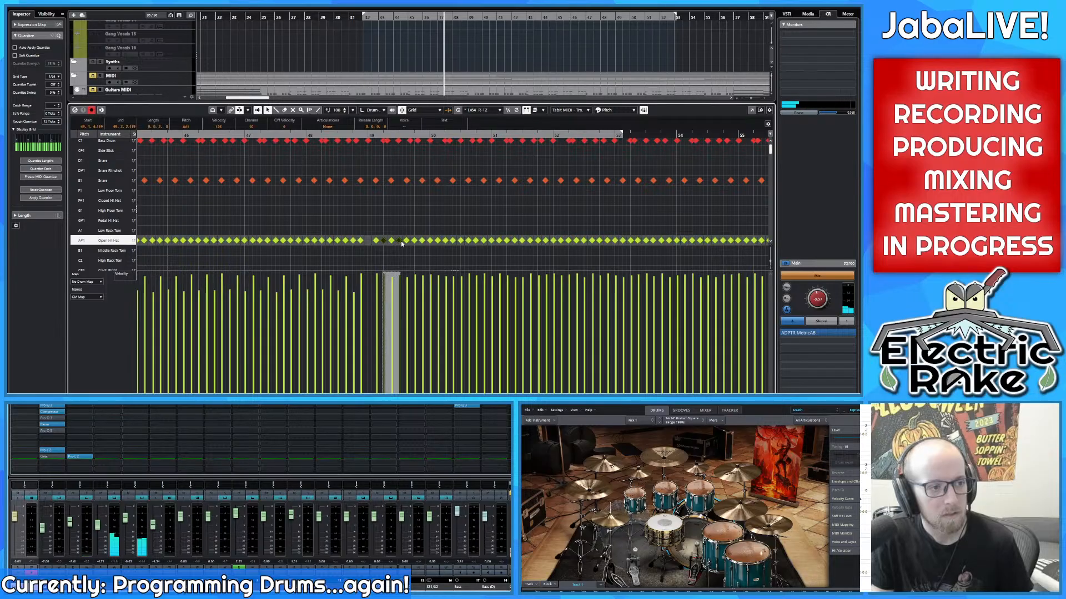
left_click(415, 242, "shift")
left_click(431, 241, "shift")
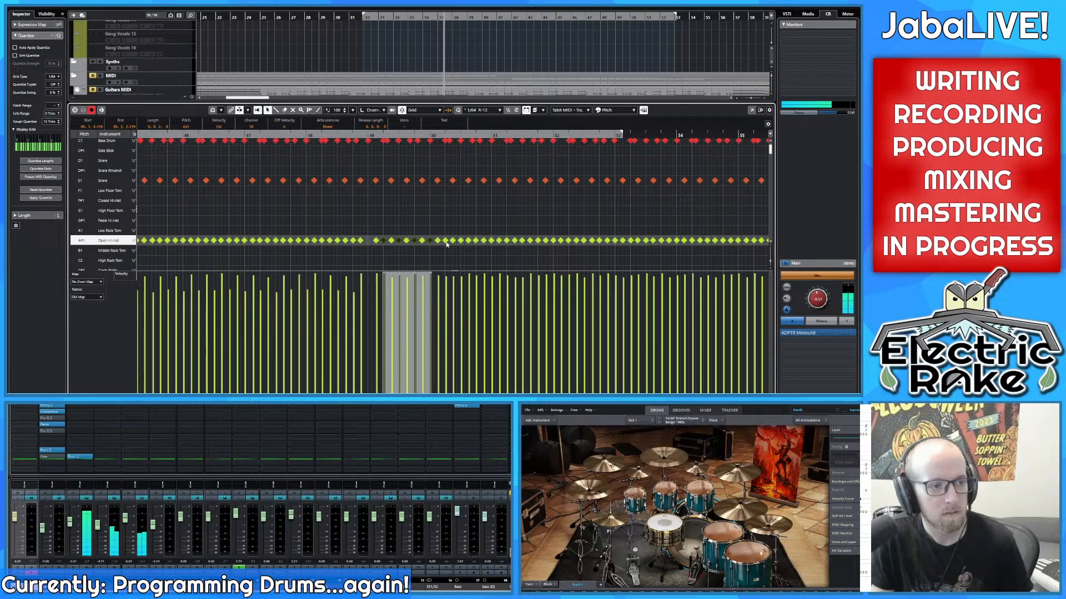
Step: Extend the selection of alternate Open Hi-Hat notes from bar 50 to the start of bar 52
left_click(445, 241, "shift")
left_click(461, 241, "shift")
left_click(477, 241, "shift")
left_click(492, 241, "shift")
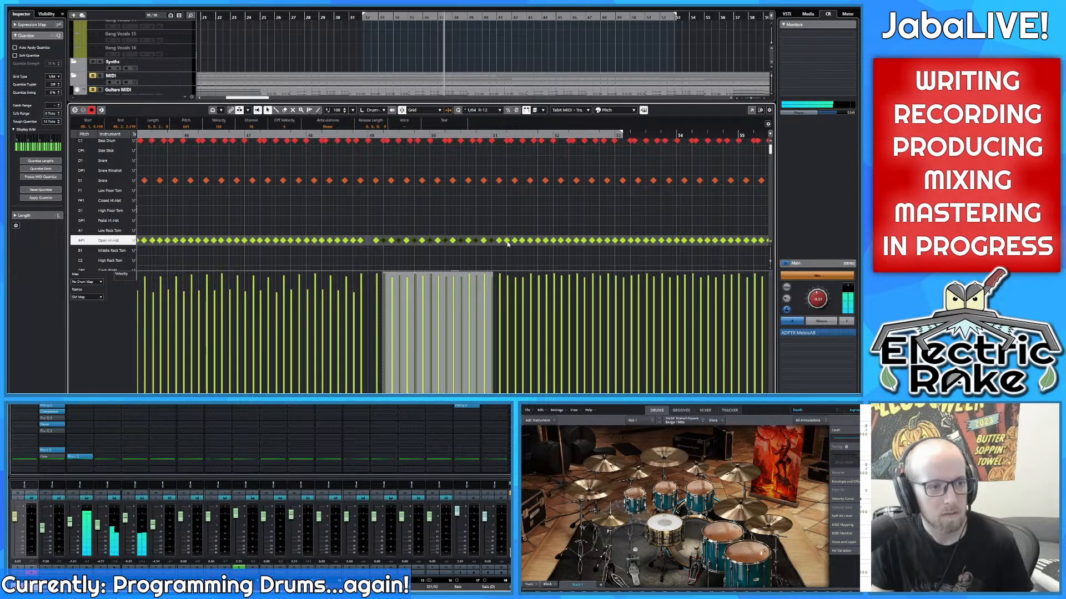
left_click(508, 240, "shift")
left_click(523, 241, "shift")
left_click(539, 241, "shift")
left_click(555, 241, "shift")
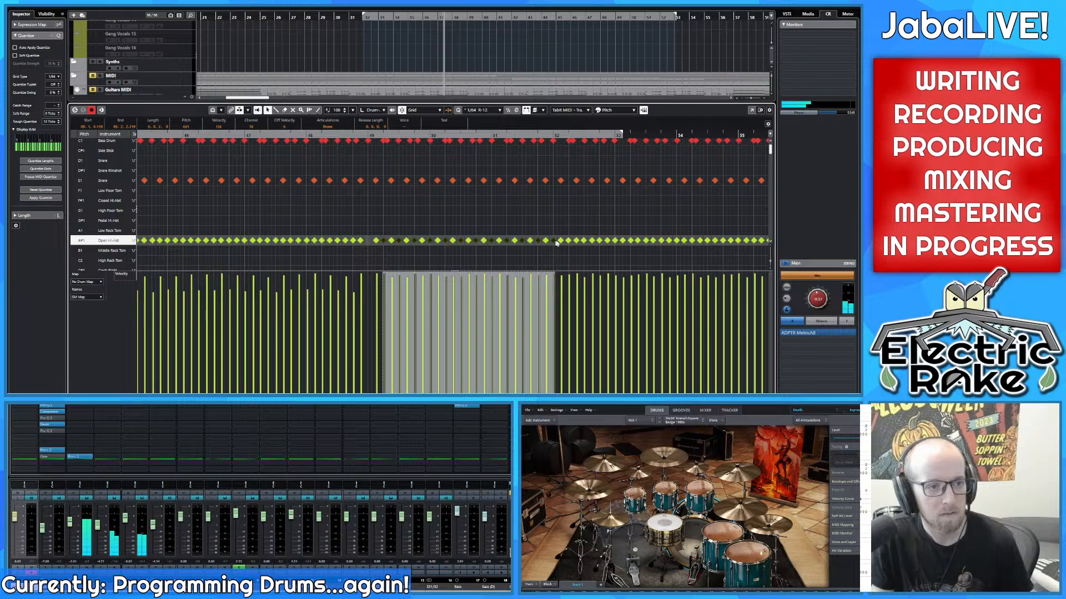
Step: Extend the selection of alternate Open Hi-Hat notes from bar 52 to the start of bar 54
left_click(570, 241, "shift")
left_click(586, 241, "shift")
left_click(601, 241, "shift")
left_click(616, 241, "shift")
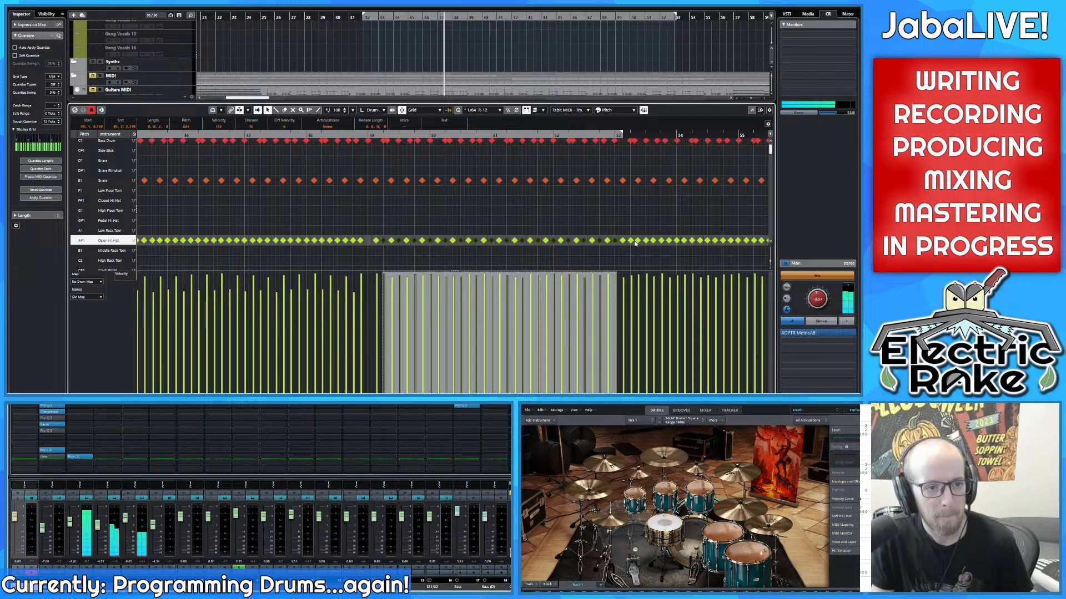
left_click(632, 241, "shift")
left_click(646, 241, "shift")
left_click(662, 241, "shift")
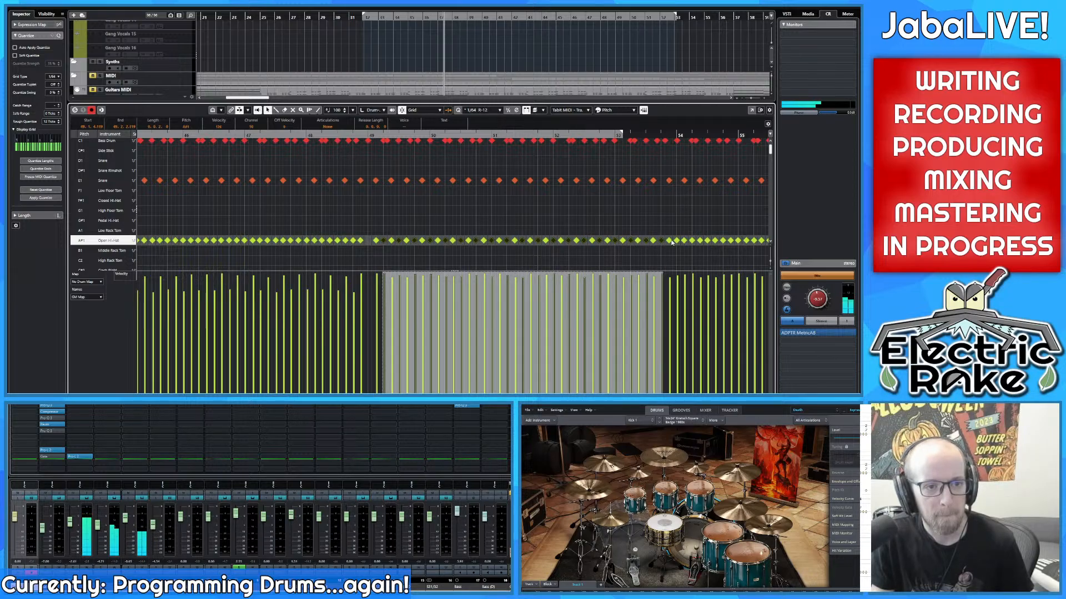
left_click(678, 241, "shift")
Step: Add the remaining alternate Open Hi-Hat notes from bar 54 through the end of bar 56 to the selection
left_click(694, 241, "shift")
left_click(708, 240, "shift")
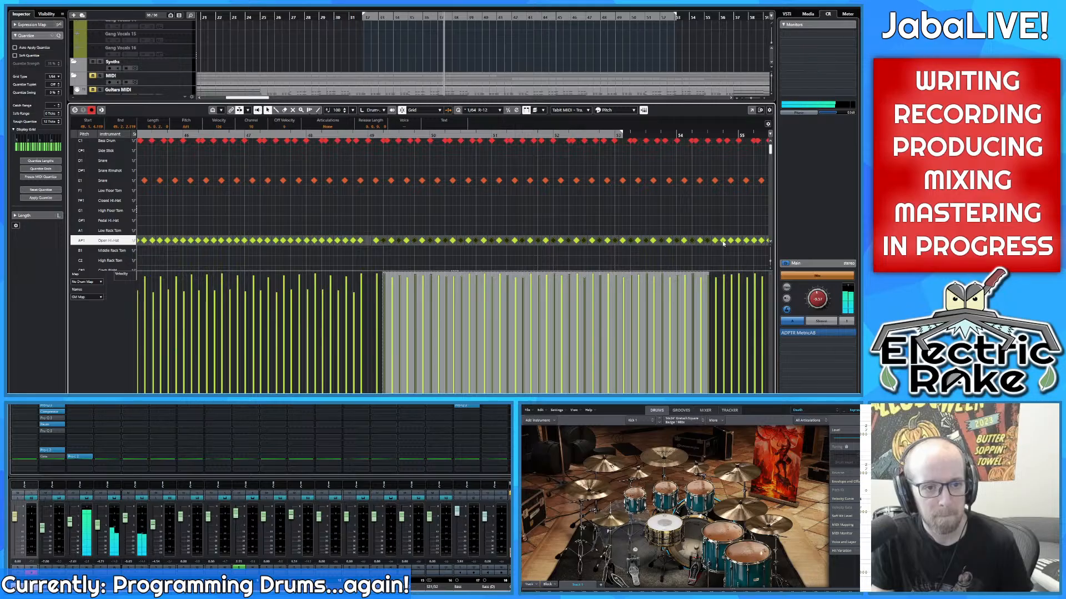
left_click(723, 241, "shift")
left_click(739, 241, "shift")
left_click(753, 241, "shift")
scroll(479, 248, "right", 4)
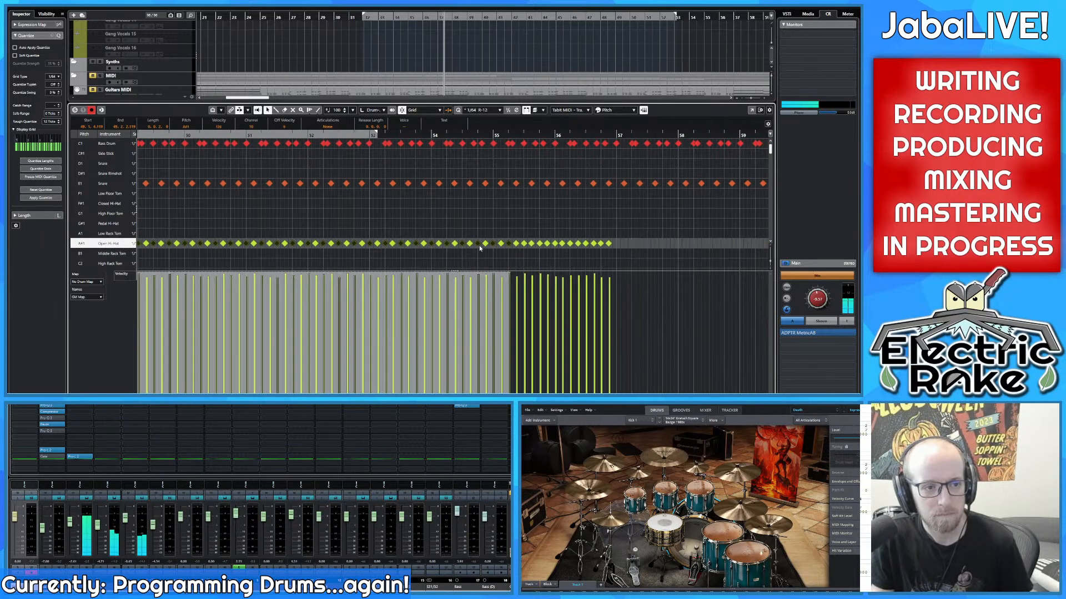
left_click(522, 245, "shift")
left_click(537, 244, "shift")
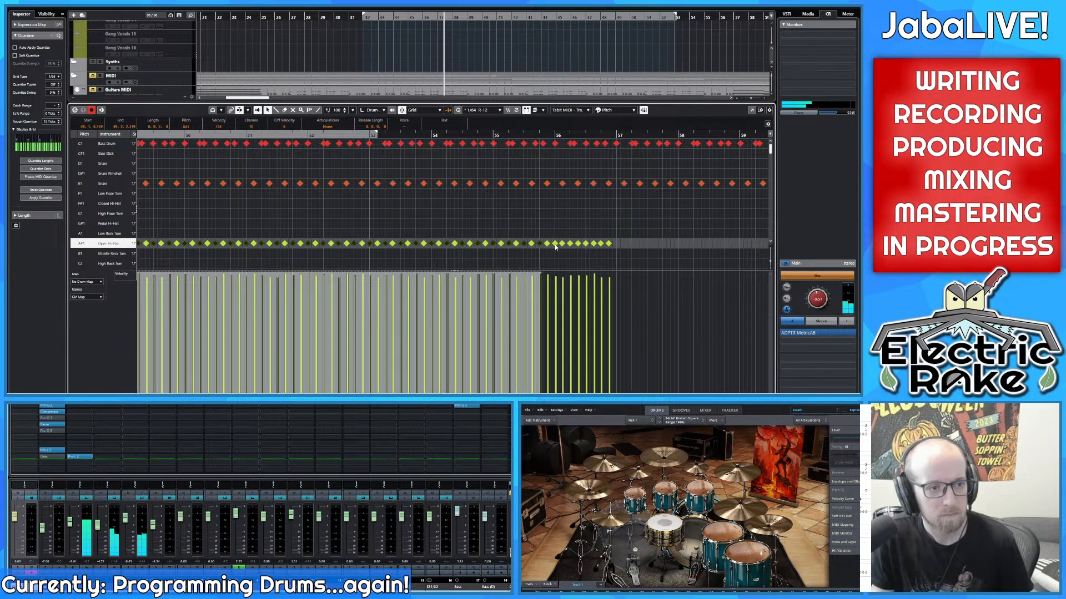
left_click(554, 245, "shift")
left_click(570, 244, "shift")
left_click(585, 244, "shift")
left_click(601, 244, "shift")
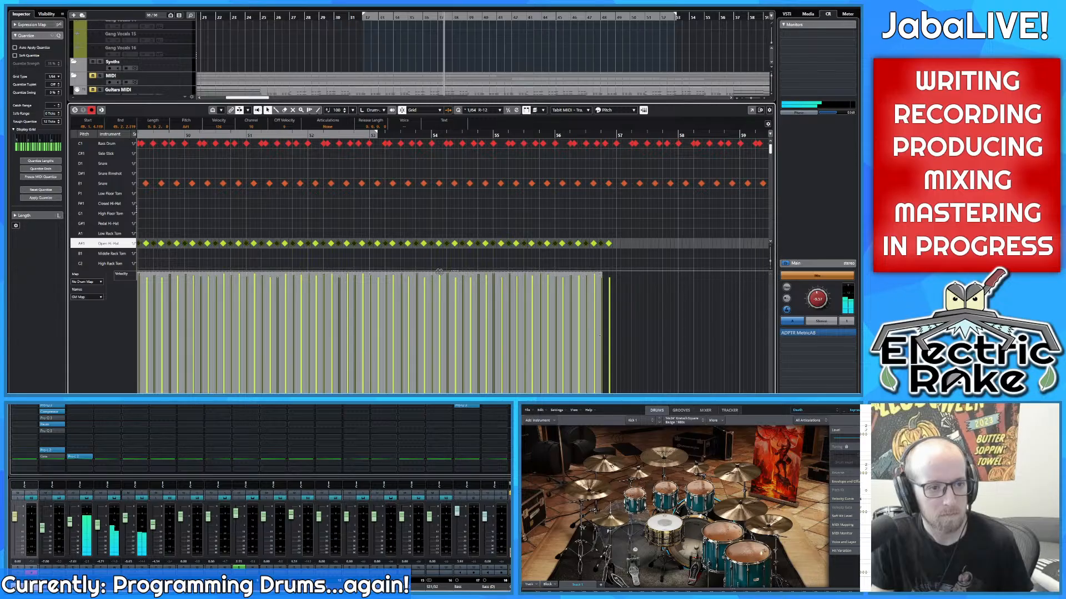
Step: Lower the velocities of the selected alternate Open Hi-Hat notes in bars 49 to 56, and clear the selection
scroll(439, 266, "left", 4)
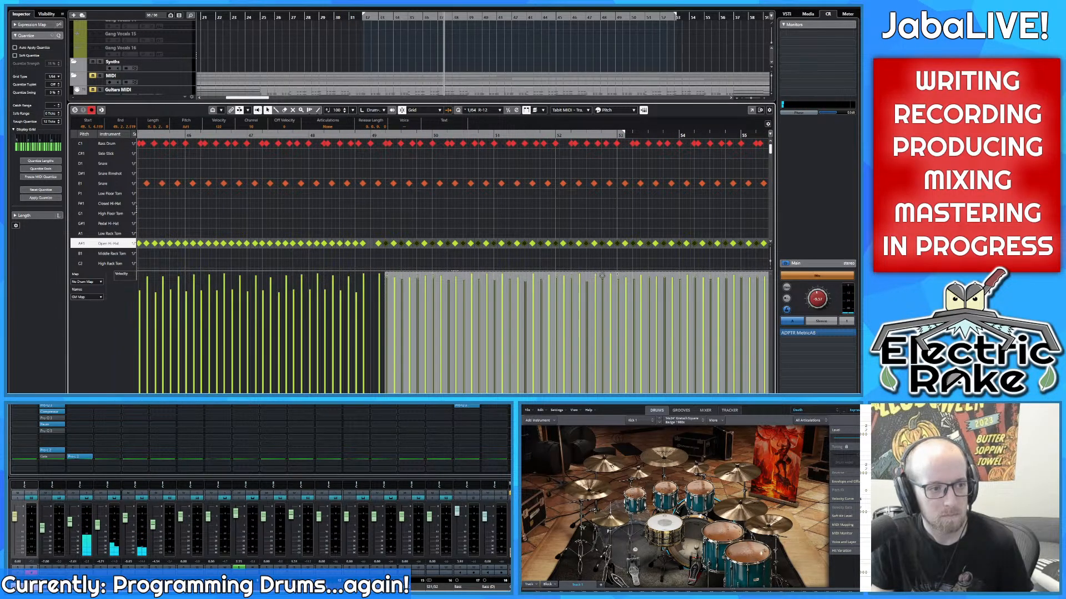
key("g")
key("g")
key("g")
key("g")
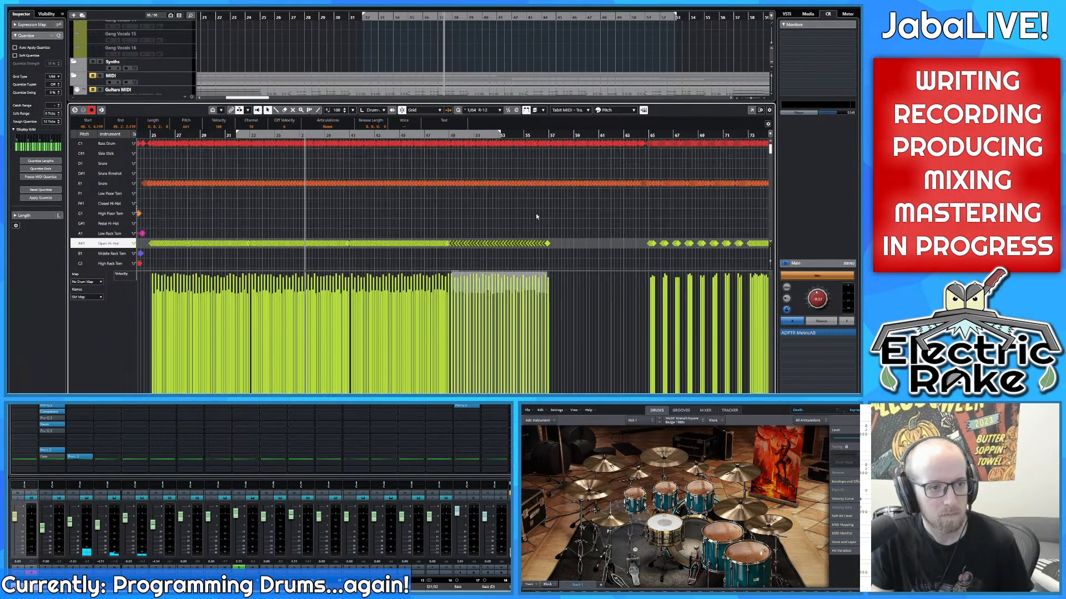
left_click(407, 239)
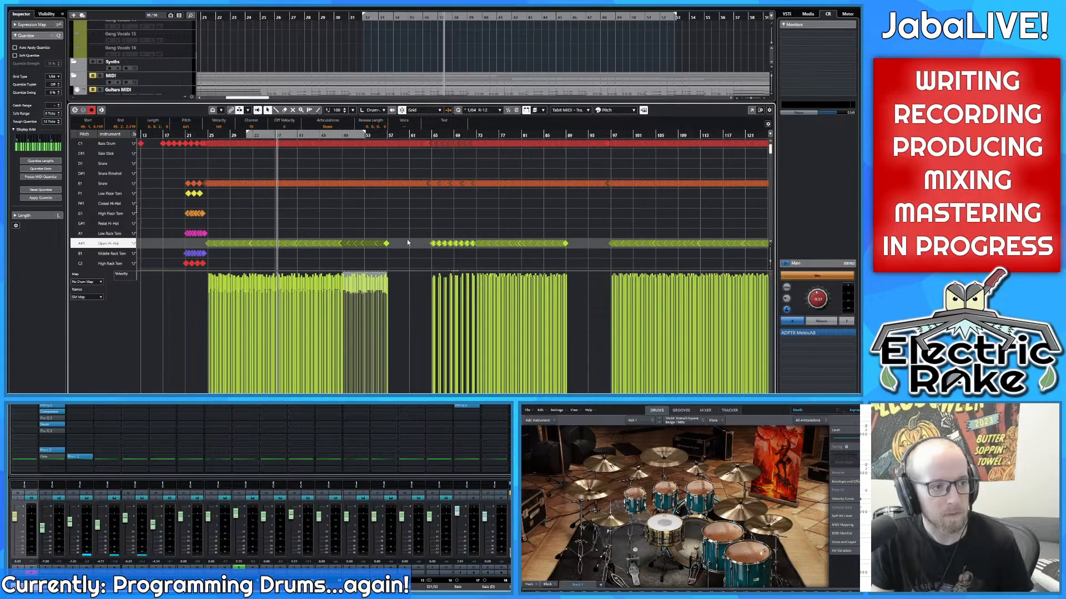
Step: Play back the drum part from bar 64 into bar 66 to hear the three-note Open Hi-Hat groups
scroll(422, 244, "up", 5)
scroll(428, 244, "up", 2)
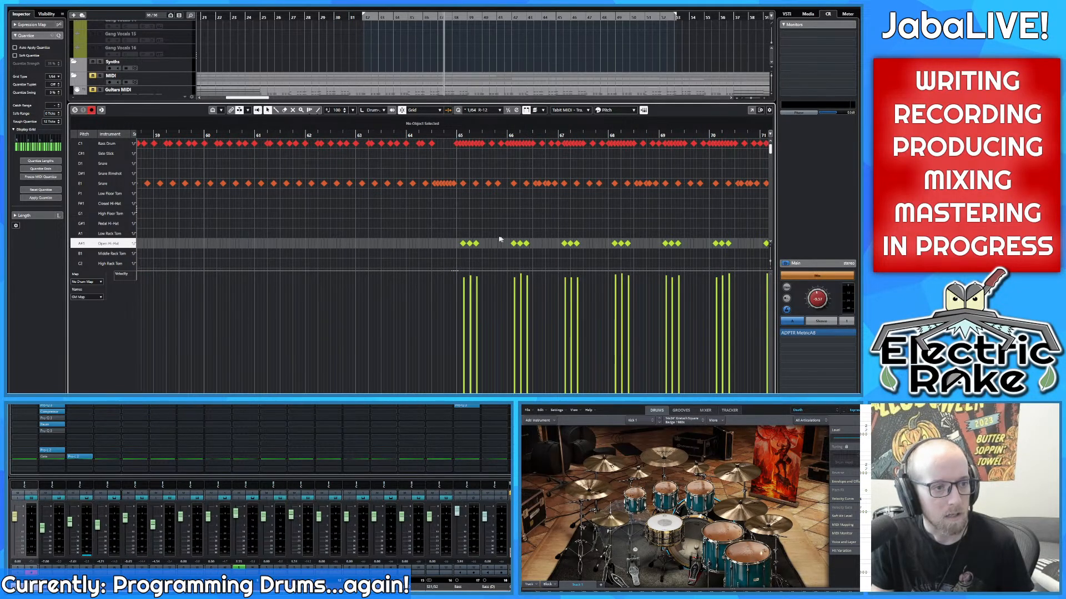
scroll(444, 242, "down", 3)
scroll(464, 243, "up", 3)
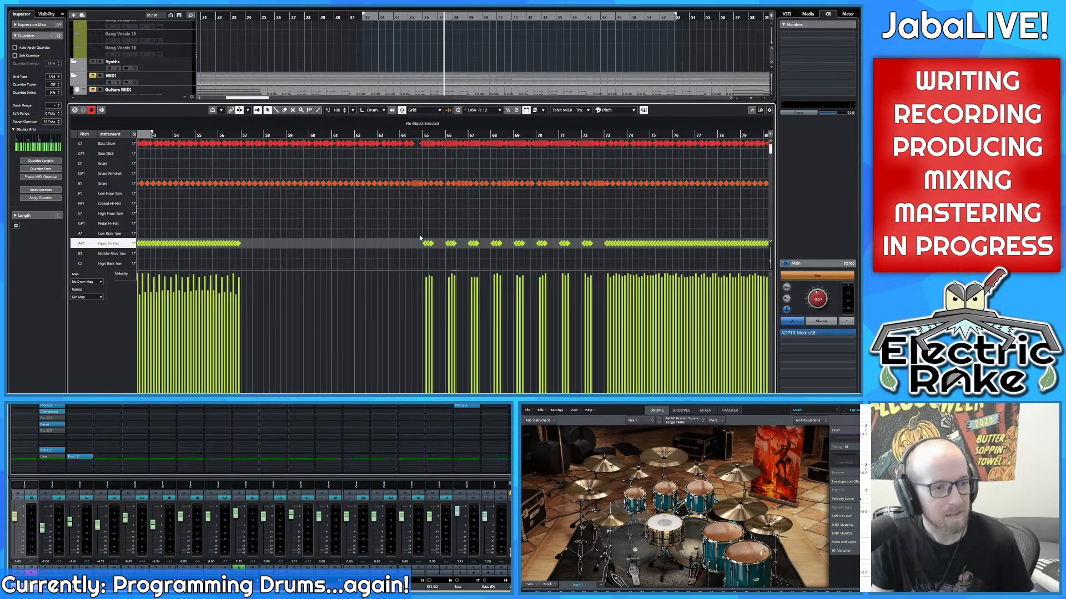
scroll(410, 138, "up", 2)
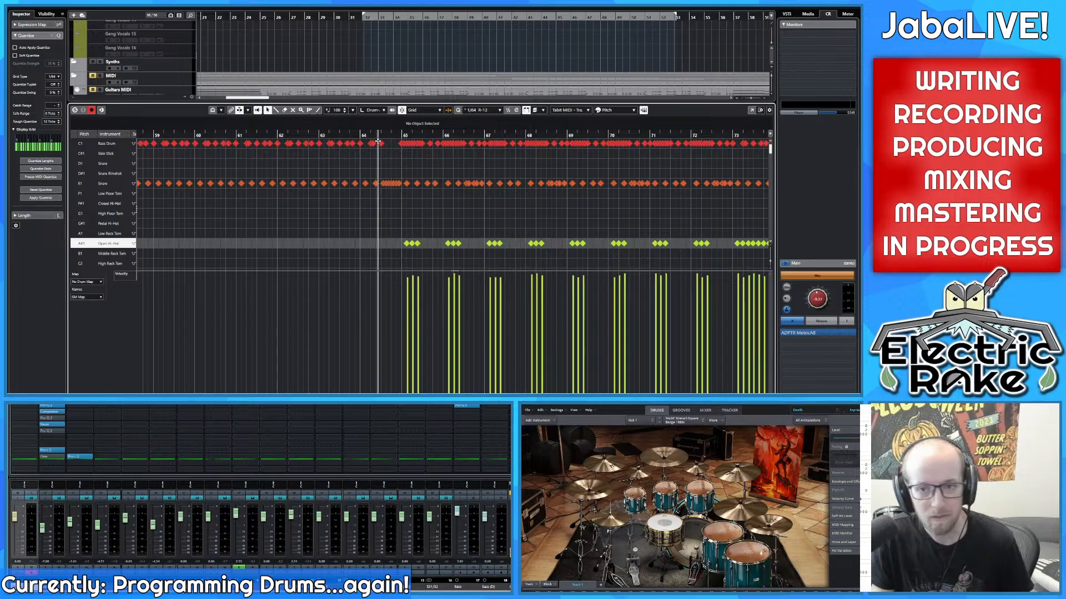
key("space")
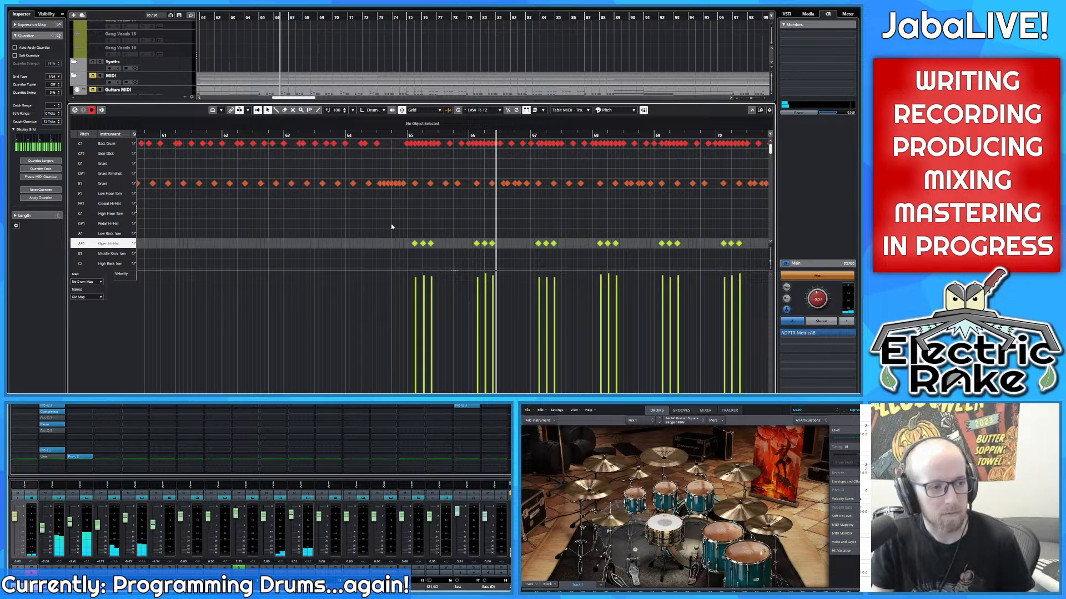
Step: Lower the velocity of the middle note in each three-note Open Hi-Hat group from bar 65 to bar 72
left_click(423, 244)
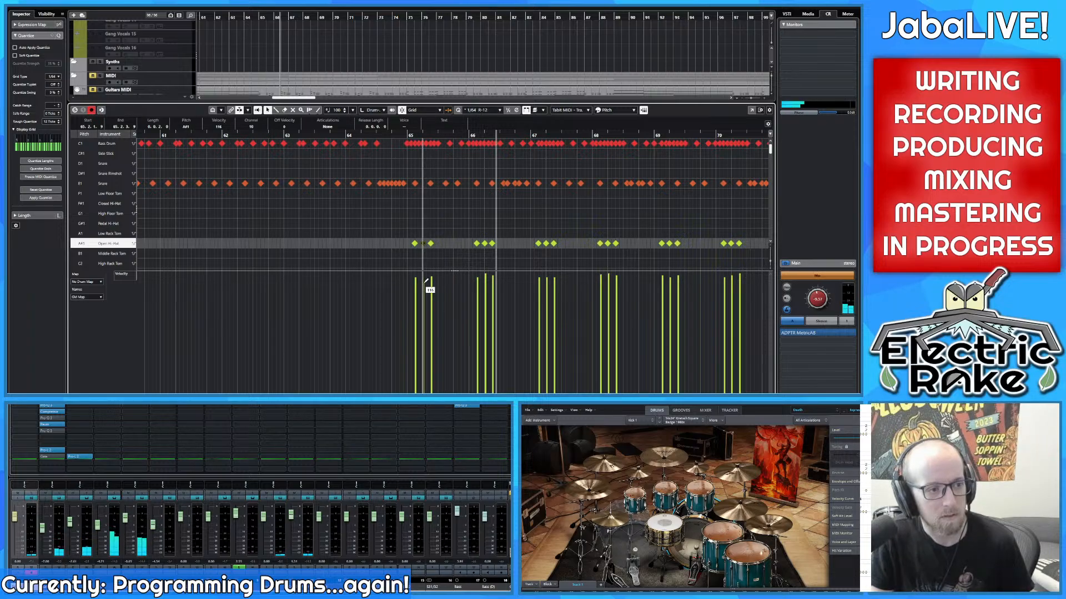
left_click(484, 244)
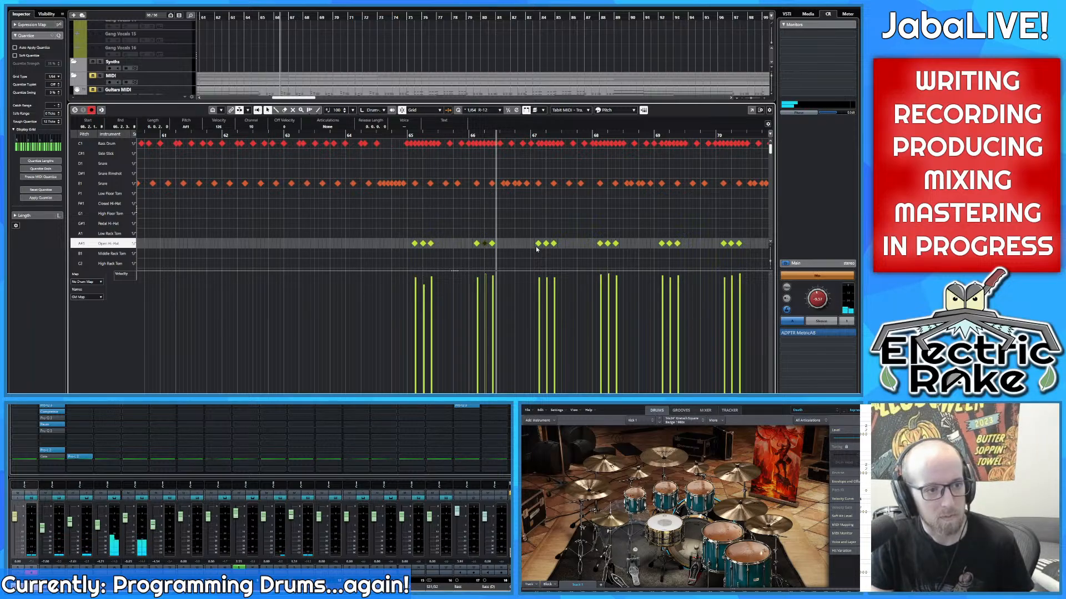
left_click(546, 244, "shift")
left_click(608, 244, "shift")
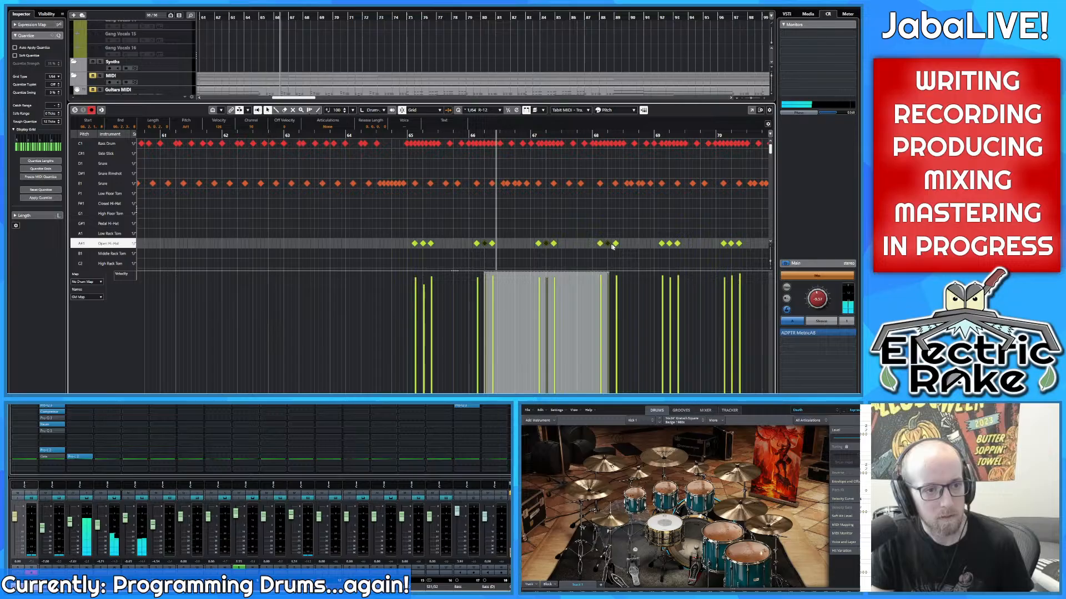
left_click(669, 244, "shift")
left_click(729, 245, "shift")
scroll(728, 245, "right", 4)
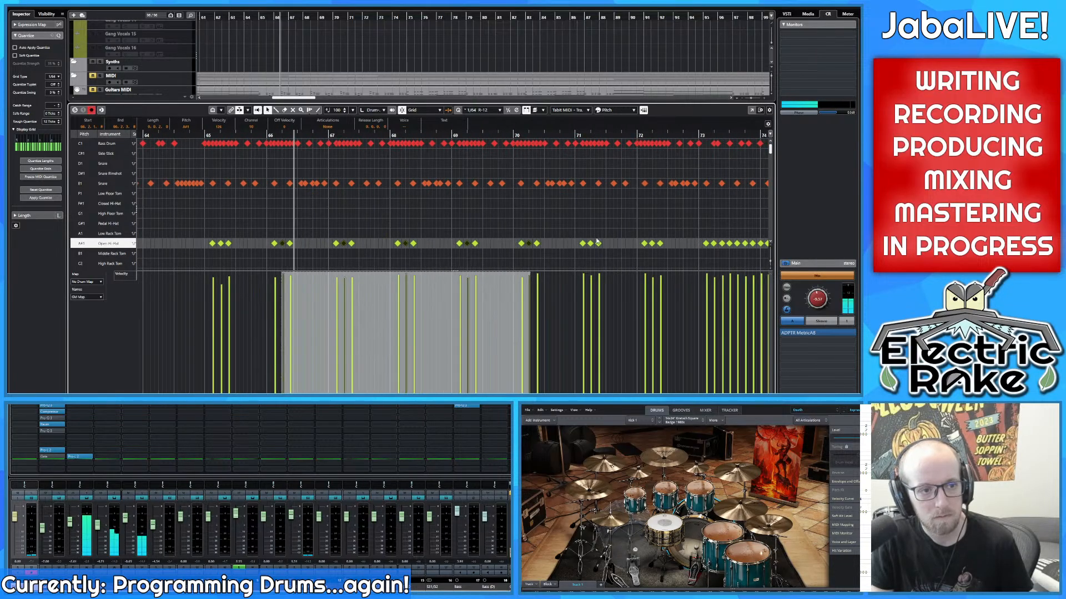
left_click(593, 244, "shift")
left_click(644, 244, "shift")
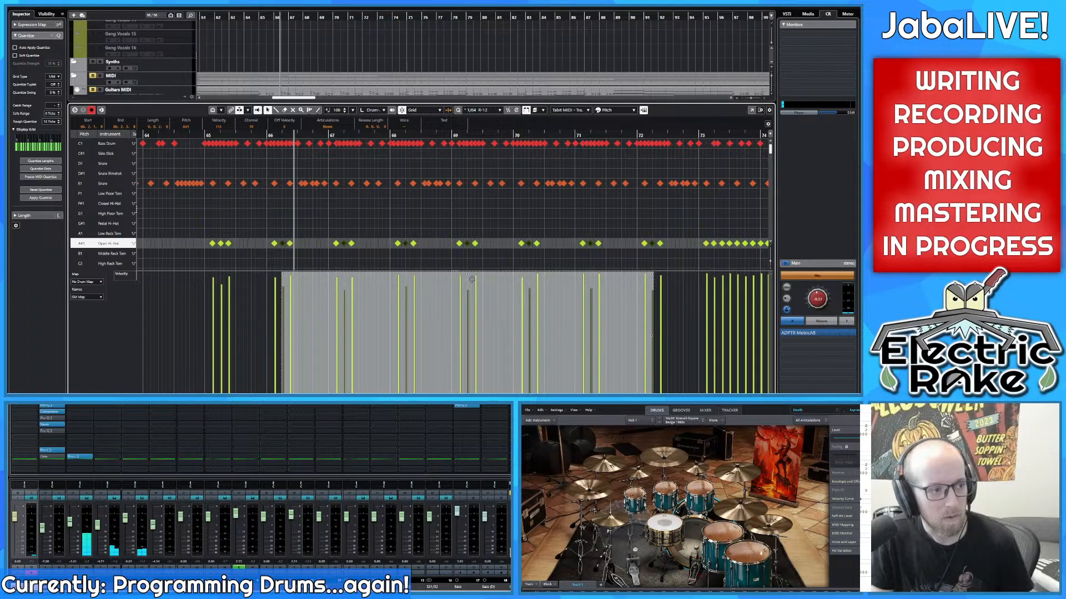
Step: Play back the drum part from bar 64 to the start of bar 73 to check the softened hi-hat groups
scroll(397, 216, "down", 4)
scroll(331, 186, "up", 2)
left_click(292, 136)
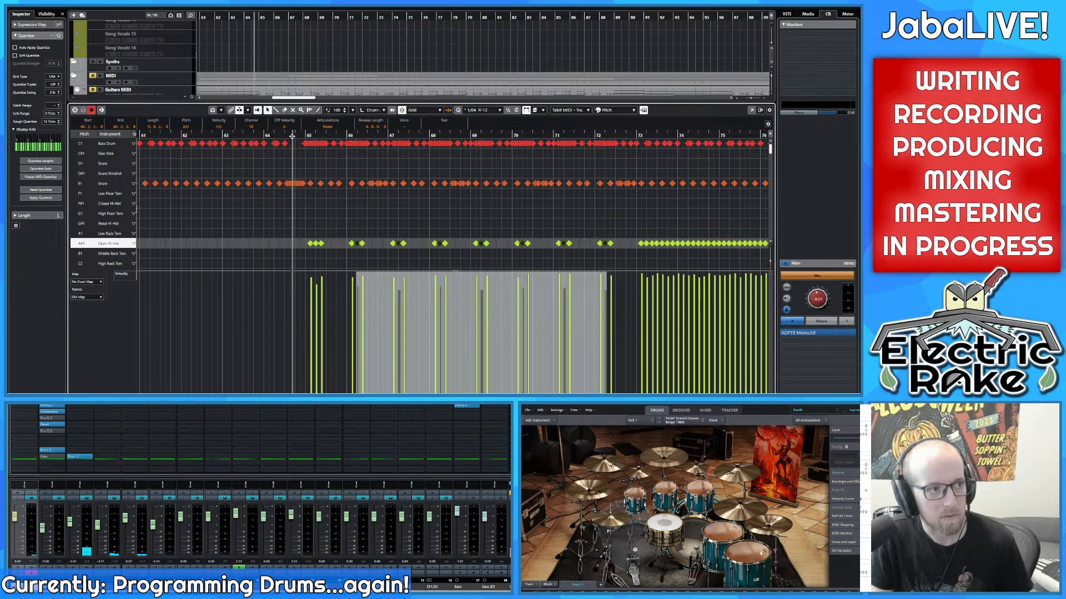
left_click_drag(292, 136, 283, 140)
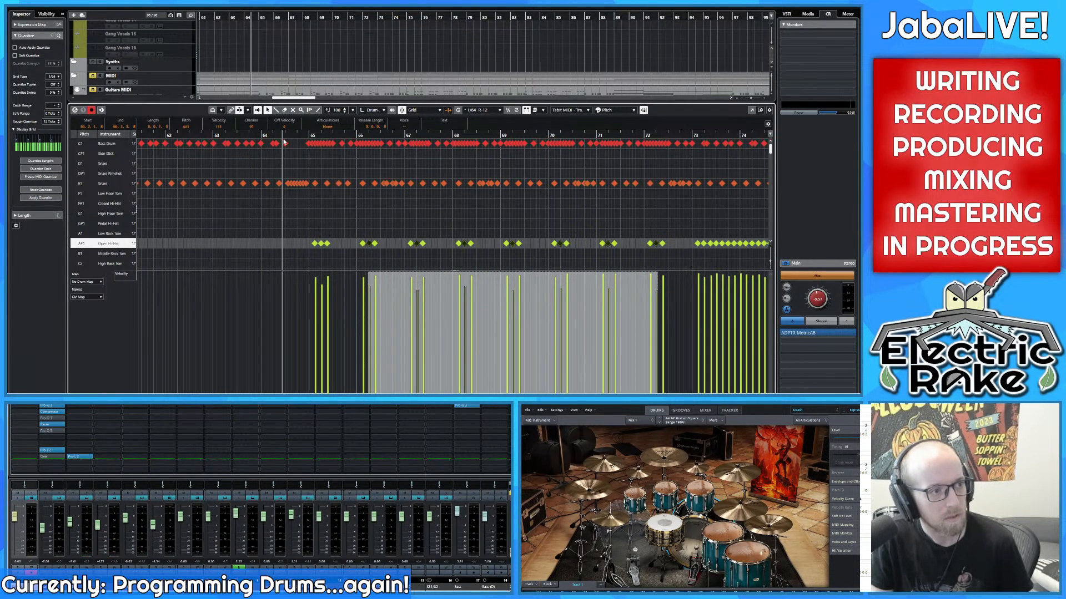
key("space")
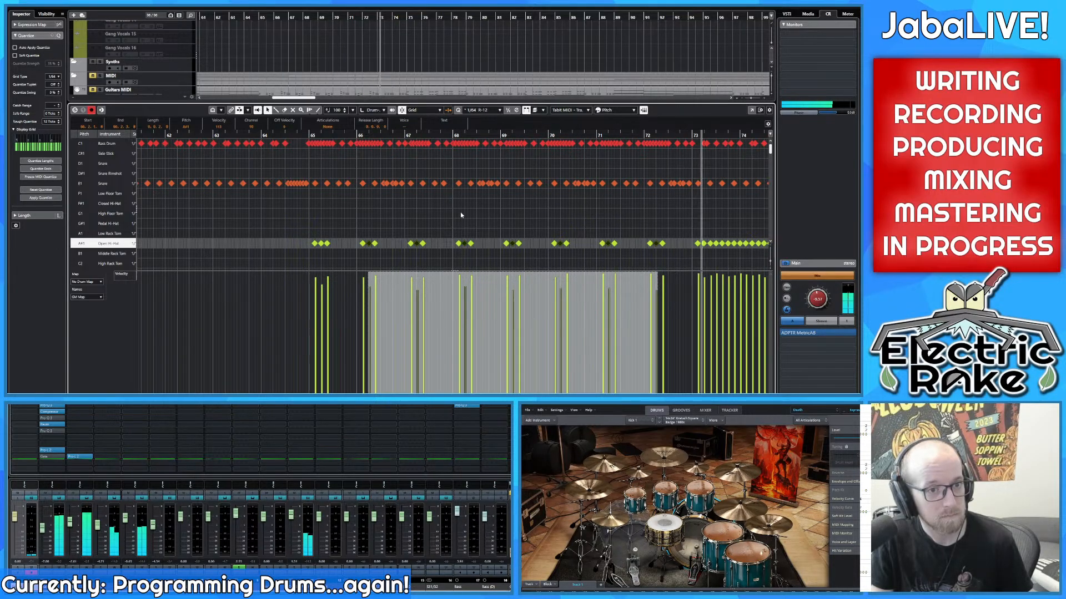
Step: Clear the selection and compare the Open Hi-Hat and crash parts from bar 65 to bar 88 with the earlier softened hi-hat section
scroll(433, 216, "left", 5)
scroll(401, 210, "down", 3)
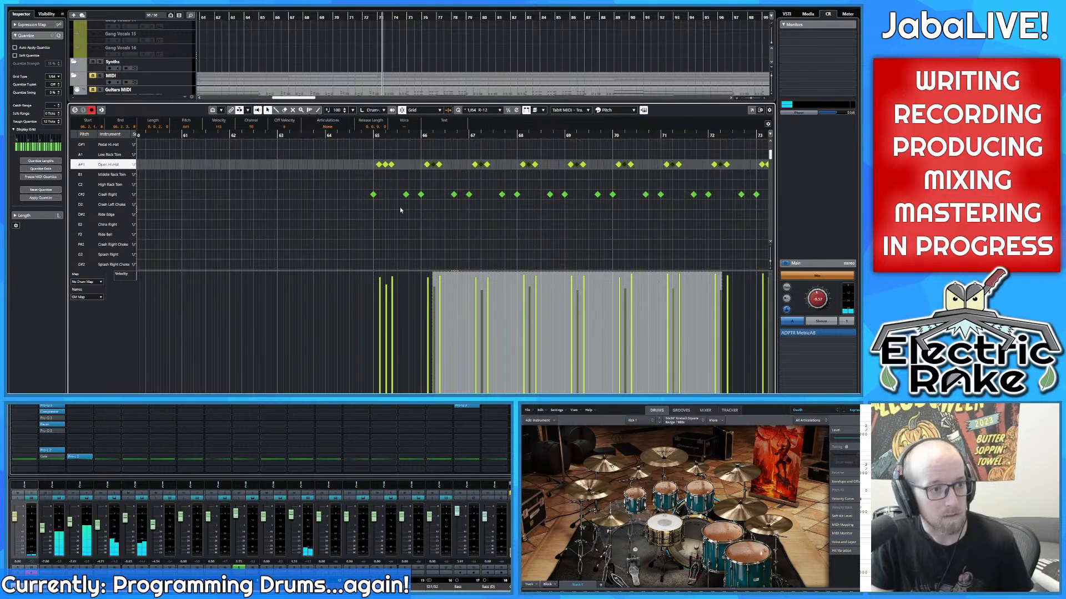
left_click(396, 204)
scroll(361, 216, "up", 2)
scroll(333, 222, "down", 6)
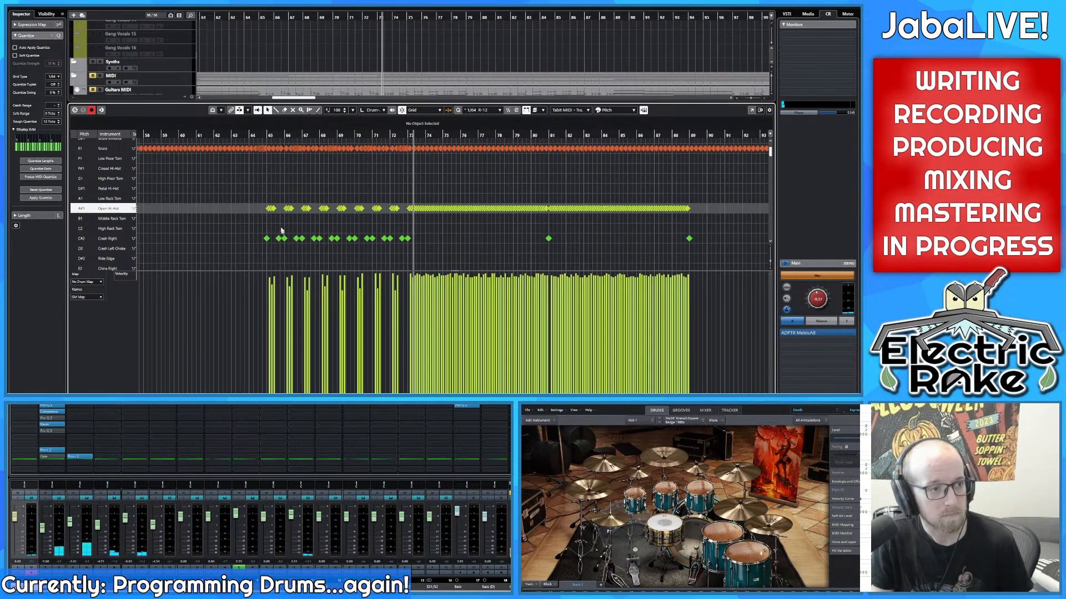
left_click_drag(282, 231, 404, 171)
scroll(292, 205, "up", 5)
scroll(371, 194, "down", 3)
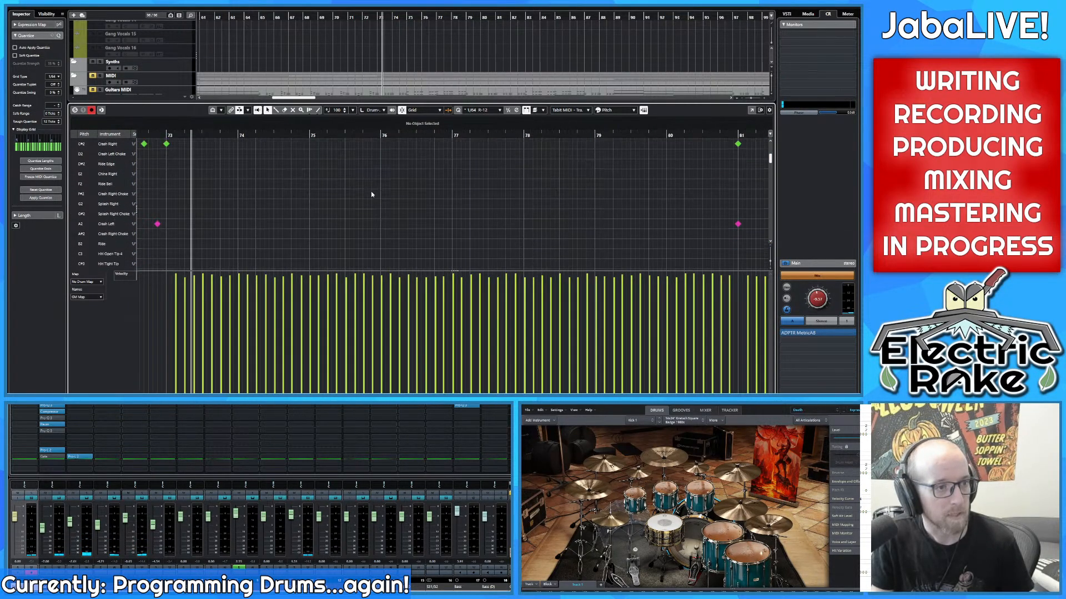
scroll(371, 192, "down", 4)
scroll(371, 180, "up", 4)
scroll(438, 220, "up", 2)
scroll(491, 227, "down", 2)
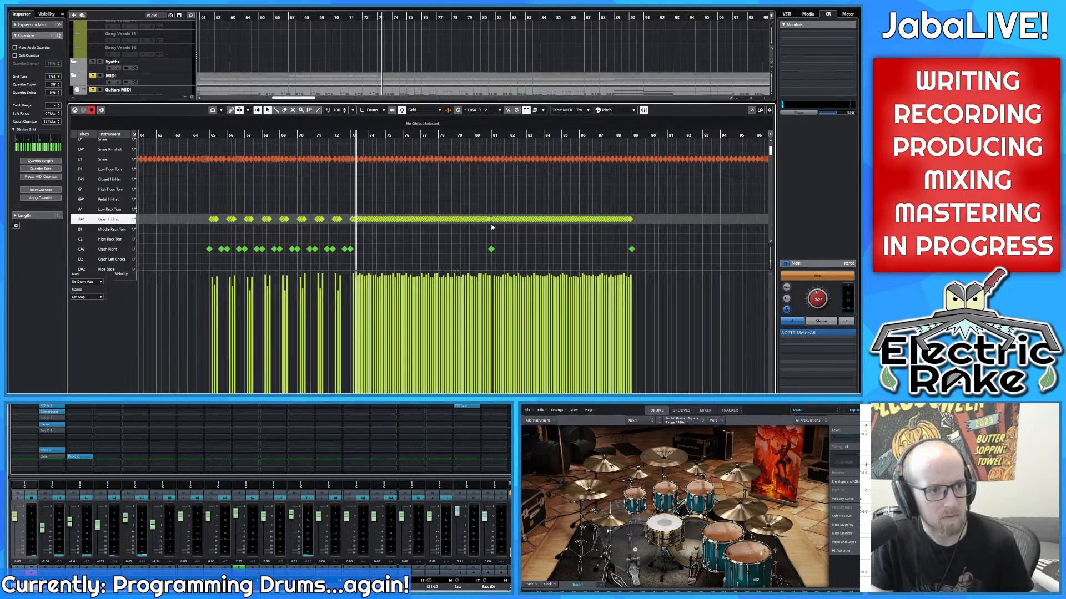
scroll(490, 224, "down", 3)
left_click_drag(166, 207, 209, 231)
scroll(519, 202, "up", 2)
scroll(522, 201, "down", 2)
scroll(436, 221, "down", 2)
left_click_drag(437, 221, 485, 218)
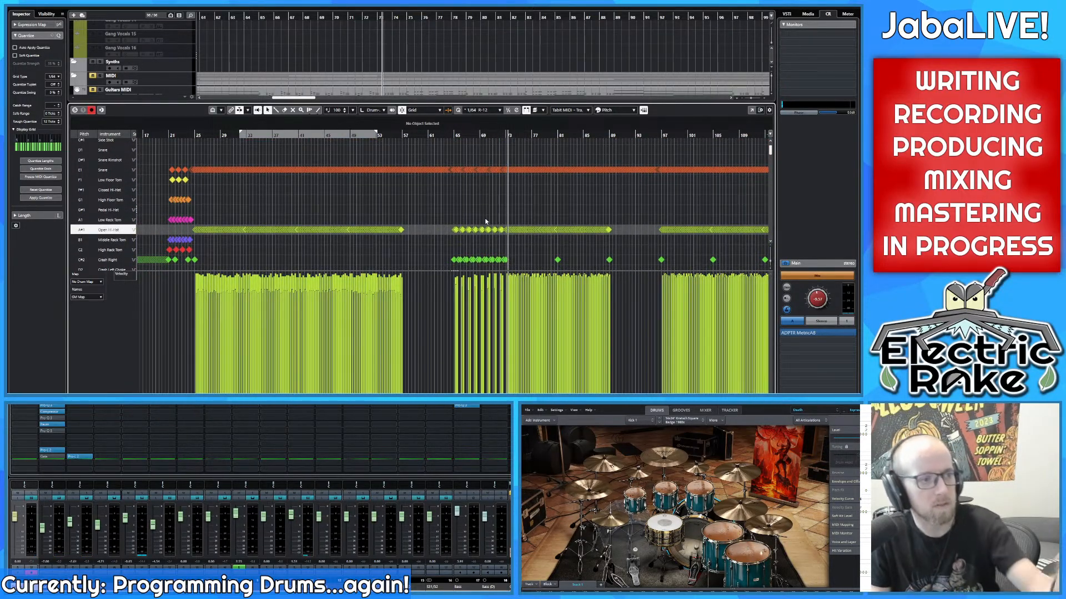
scroll(265, 215, "up", 2)
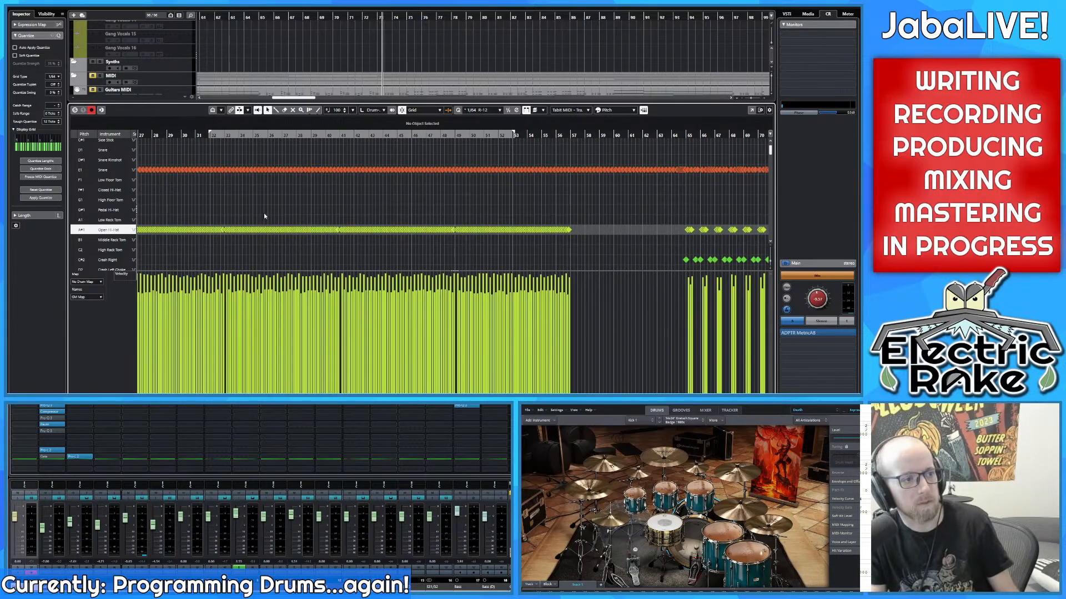
scroll(264, 216, "right", 5)
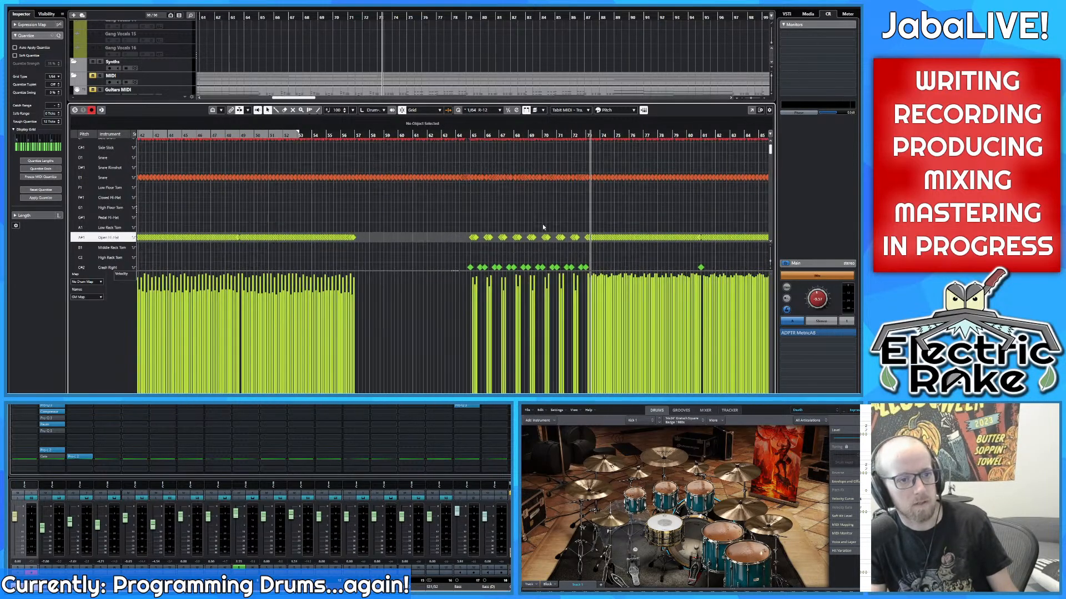
Step: Select and copy the softened Open Hi-Hat notes leading up to the end of bar 56
left_click_drag(638, 237, 459, 205)
scroll(516, 207, "left", 6)
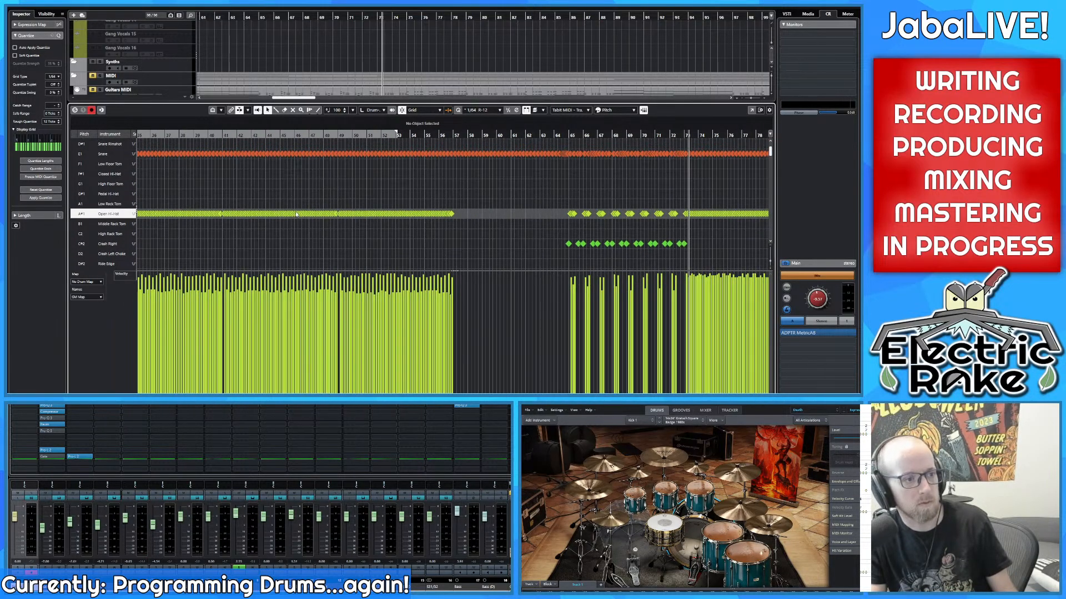
scroll(229, 211, "up", 5)
left_click_drag(220, 209, 656, 223)
left_click_drag(744, 200, 337, 209)
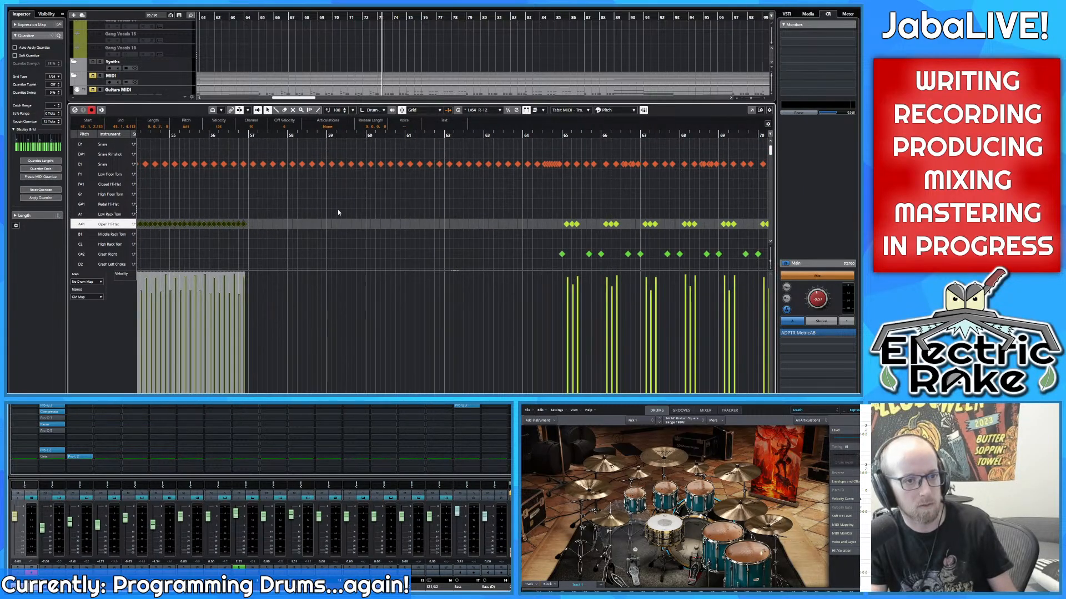
Step: Delete the Open Hi-Hat notes in bars 73 to 88 and paste the copied softened notes in their place at bar 73
scroll(337, 209, "down", 3)
left_click_drag(612, 221, 745, 223)
scroll(435, 217, "up", 3)
scroll(276, 213, "down", 2)
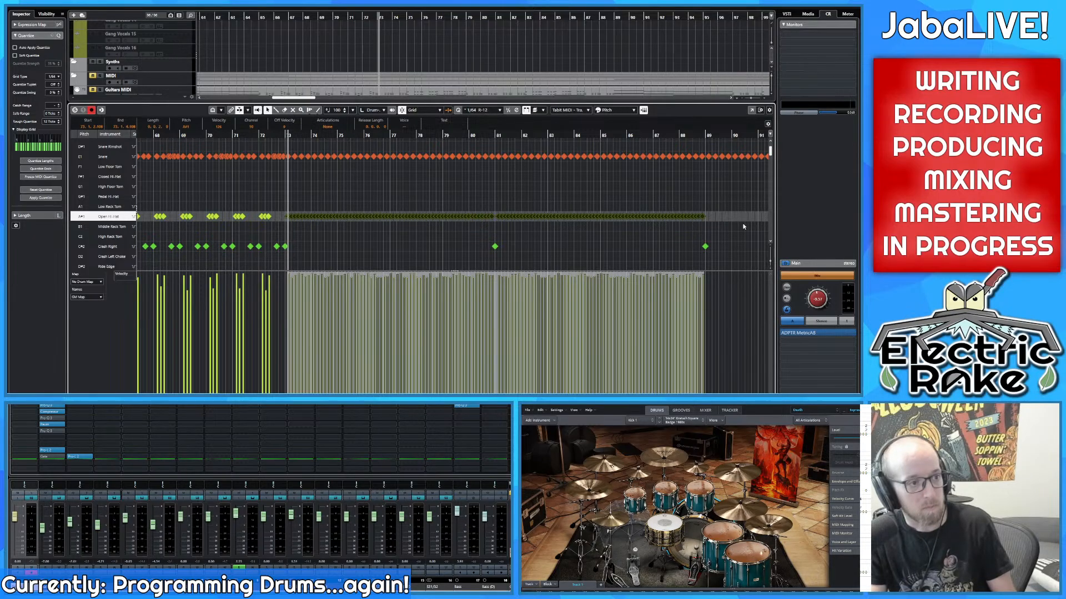
key("Delete")
key("ctrl+z")
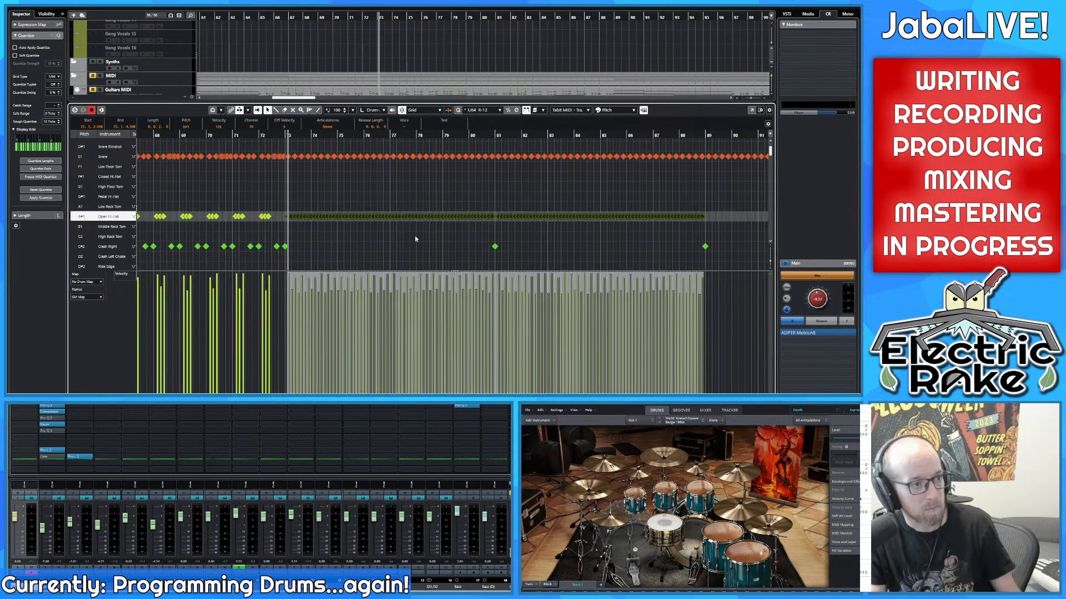
Step: Examine the Open Hi-Hat section from bar 97 onward and compare it with the softened section in bars 25 to 56
left_click_drag(435, 220, 237, 222)
scroll(308, 222, "down", 2)
left_click_drag(599, 236, 496, 218)
left_click_drag(697, 199, 482, 215)
scroll(580, 206, "down", 2)
scroll(488, 216, "up", 1)
scroll(383, 218, "up", 1)
left_click_drag(396, 220, 368, 220)
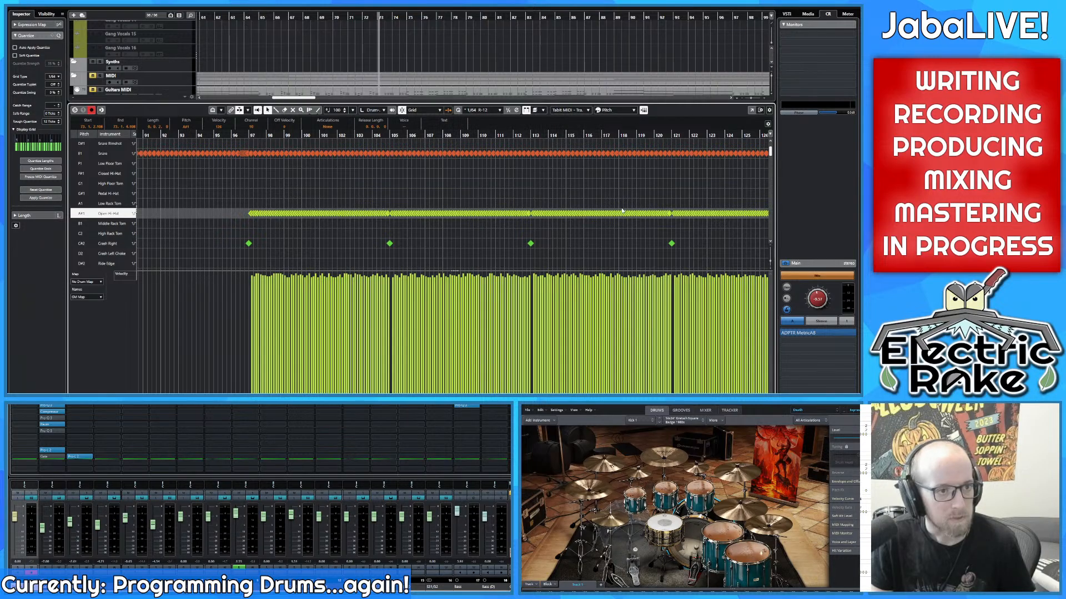
left_click_drag(622, 211, 761, 238)
scroll(477, 214, "down", 3)
left_click_drag(426, 232, 480, 213)
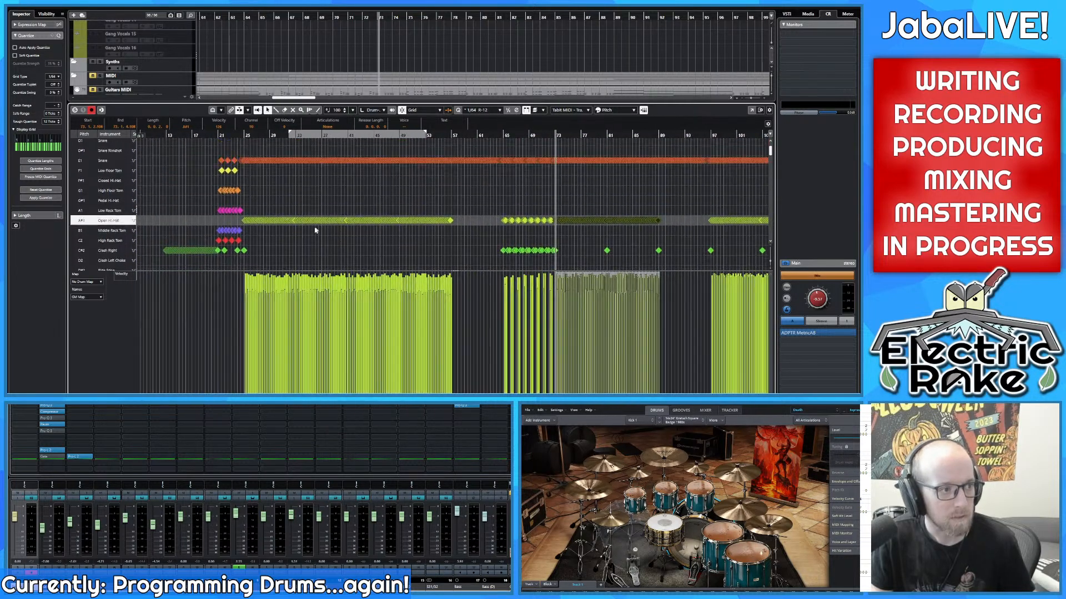
scroll(311, 232, "down", 1)
scroll(301, 227, "up", 2)
scroll(270, 201, "up", 1)
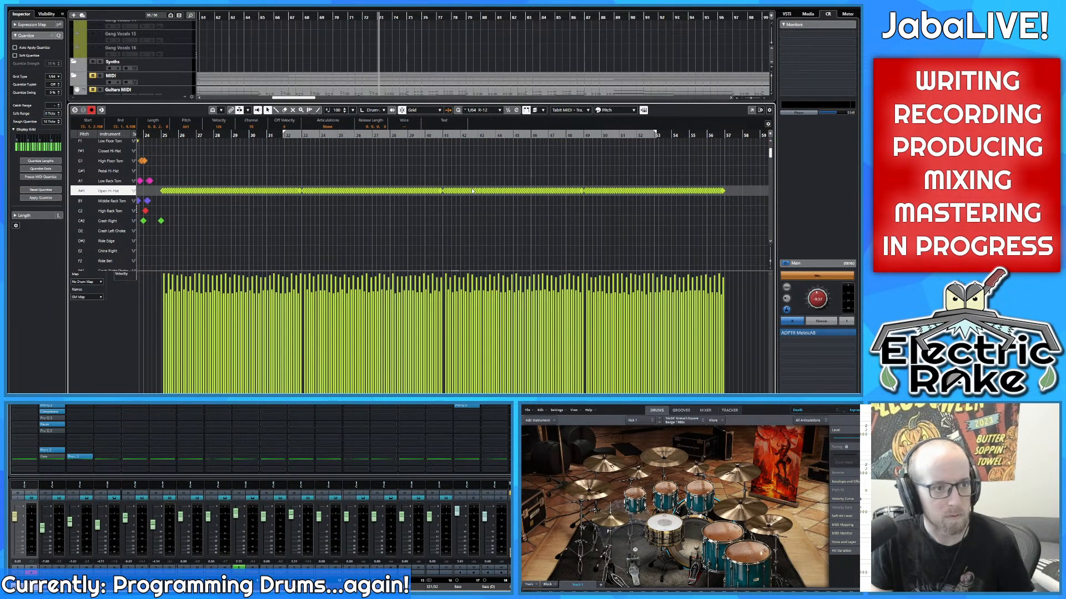
Step: Copy the softened Open Hi-Hat notes of bars 25 to 56 and replace the Open Hi-Hat notes in bars 97 to 128 with them
left_click_drag(156, 194, 128, 216)
scroll(744, 213, "down", 1)
left_click_drag(744, 213, 217, 218)
left_click(252, 223)
left_click_drag(704, 221, 772, 221)
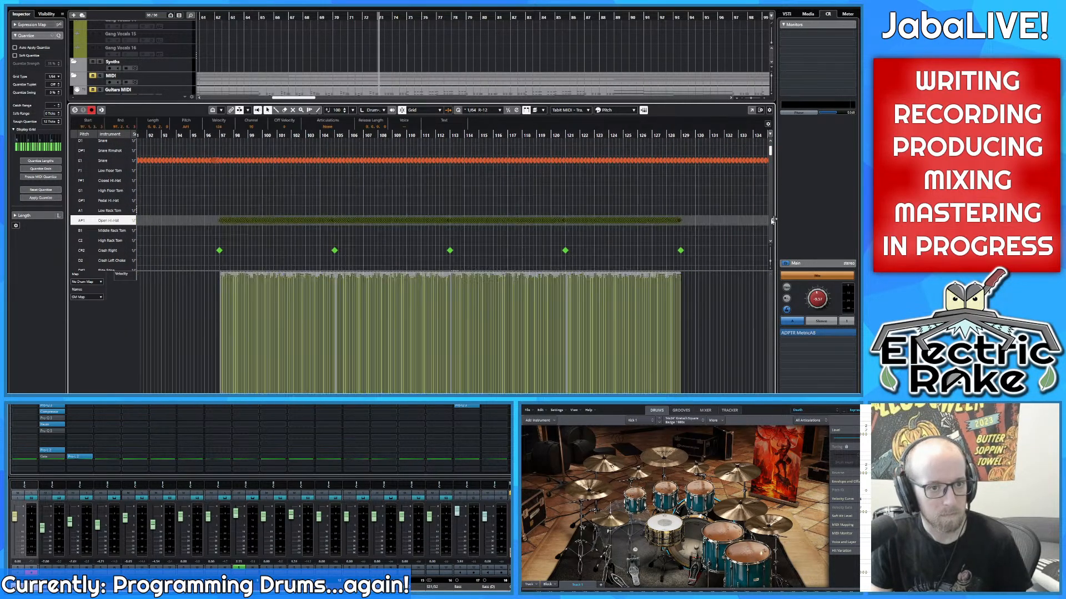
key("l")
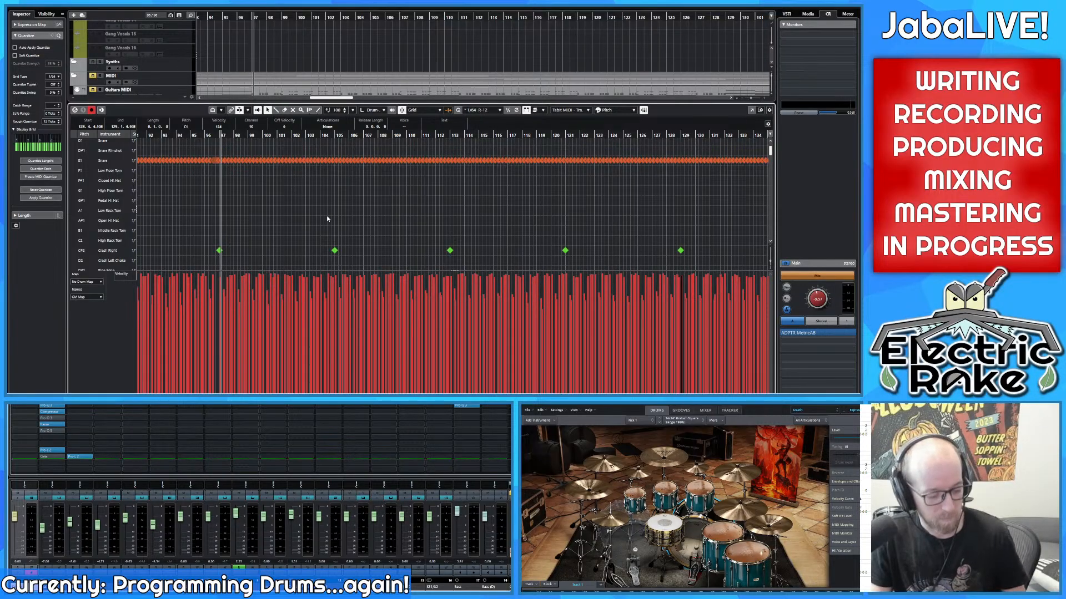
key("ctrl+v")
scroll(429, 187, "right", 5)
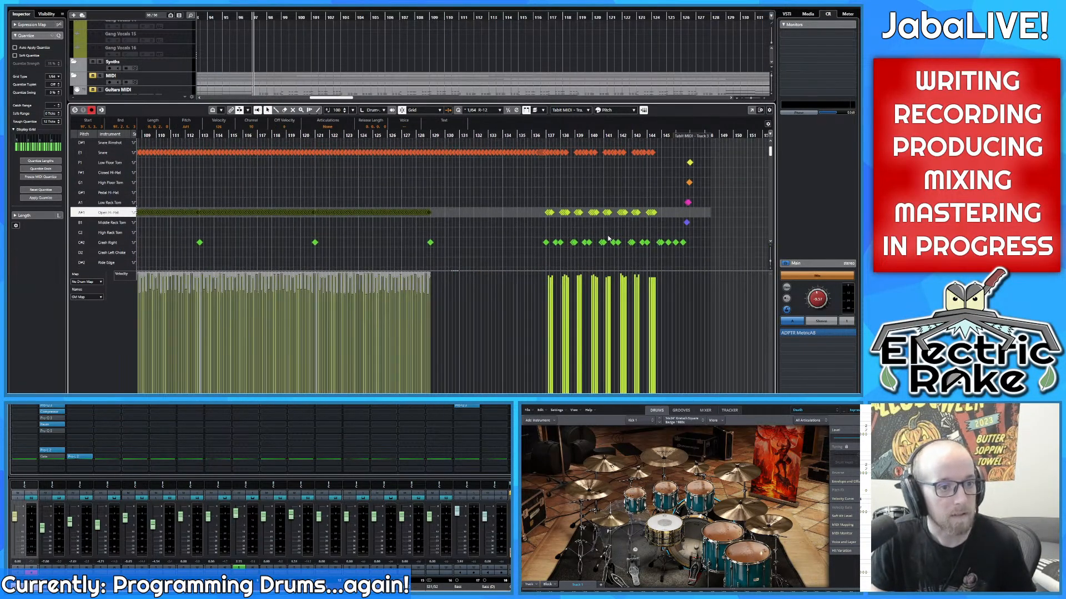
Step: Select and copy the softened Open Hi-Hat hits in bars 65 to 72
scroll(608, 238, "left", 15)
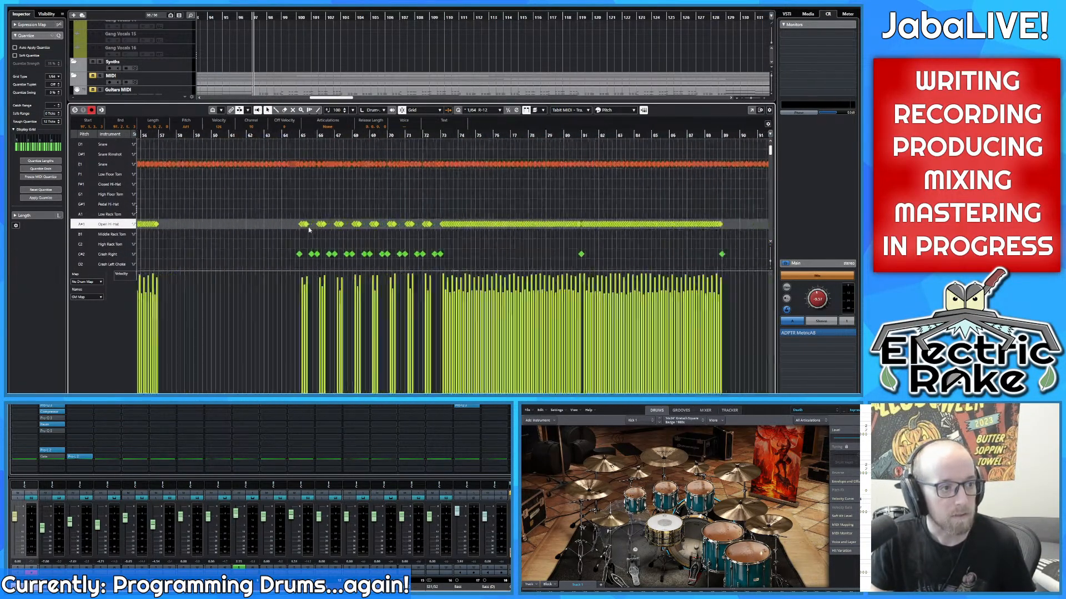
scroll(310, 229, "up", 3)
left_click_drag(275, 214, 585, 237)
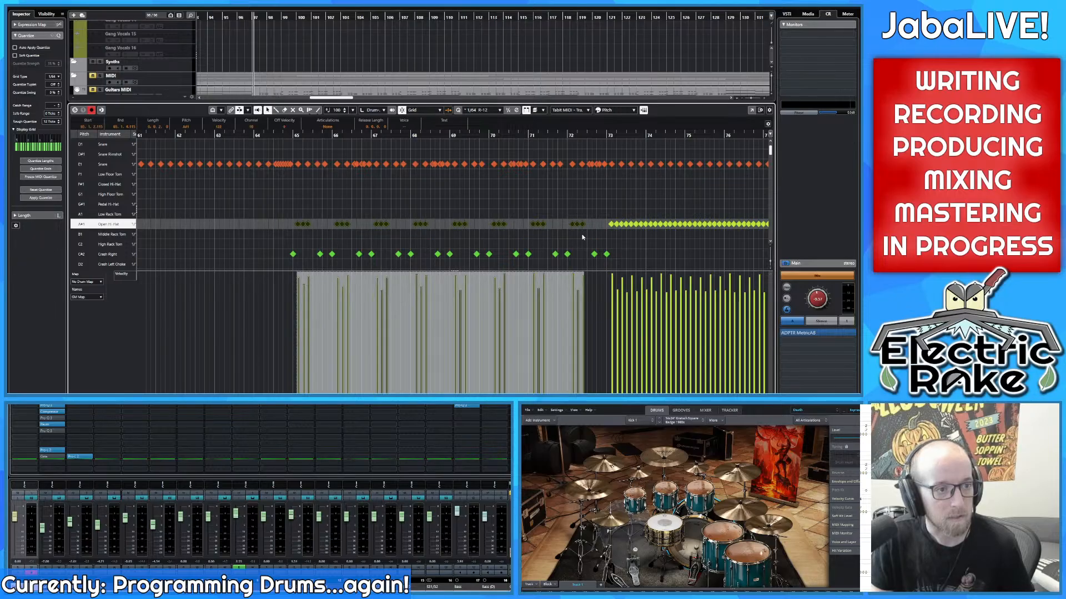
scroll(506, 216, "right", 20)
scroll(533, 228, "down", 2)
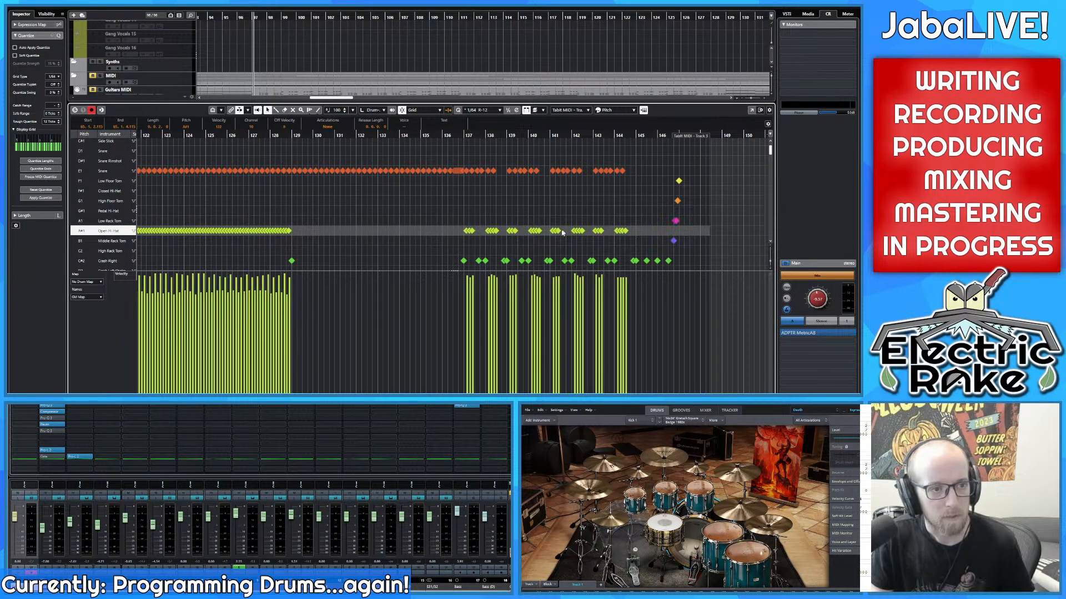
scroll(511, 226, "down", 5)
scroll(441, 222, "left", 6)
scroll(279, 243, "up", 1)
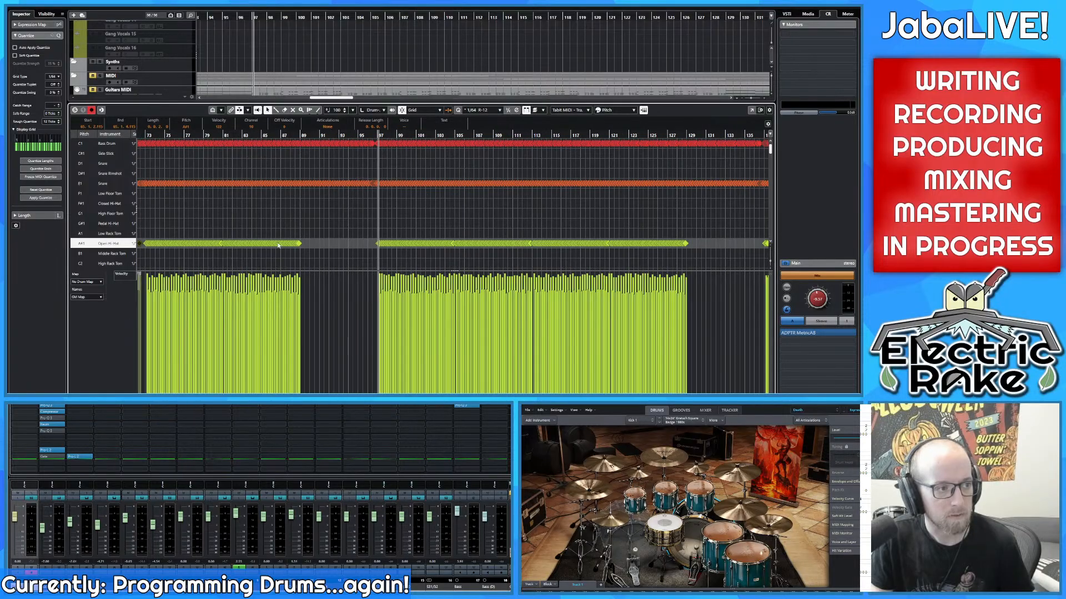
scroll(325, 258, "left", 10)
scroll(388, 239, "up", 4)
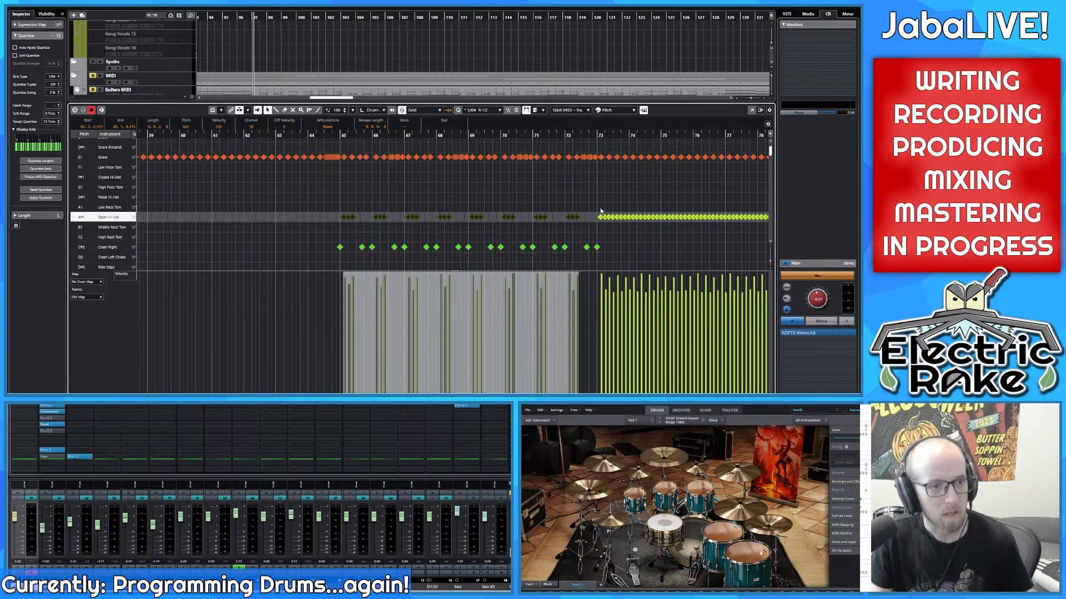
Step: Delete the Open Hi-Hat hits in bars 137 to 144, except the final one, and paste the copied softened hits at bar 137
scroll(533, 225, "right", 20)
scroll(322, 222, "up", 1)
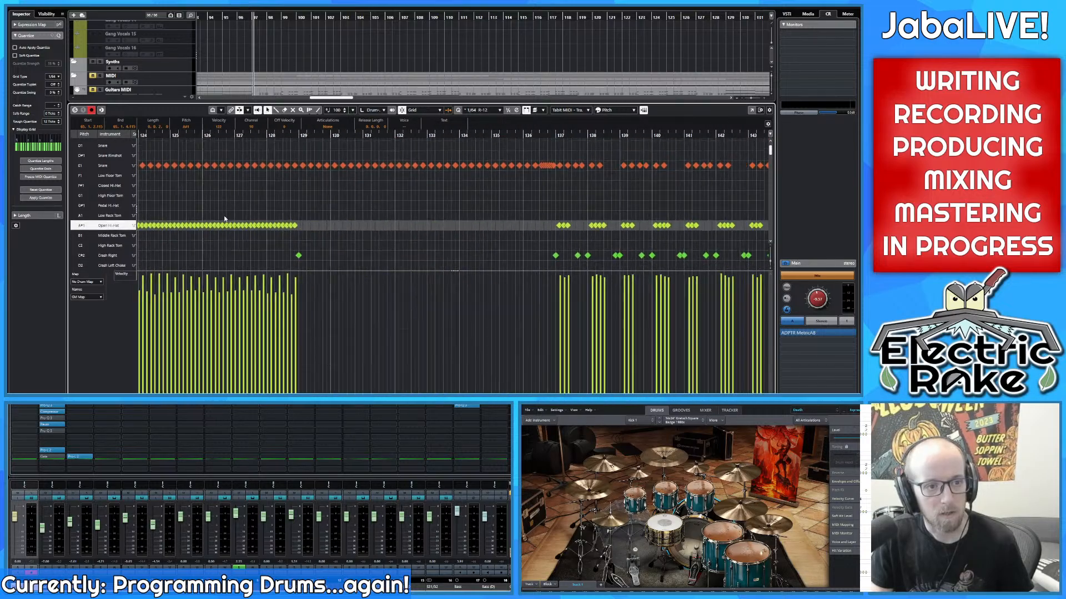
scroll(277, 224, "right", 3)
scroll(327, 230, "up", 1)
left_click_drag(303, 213, 551, 244)
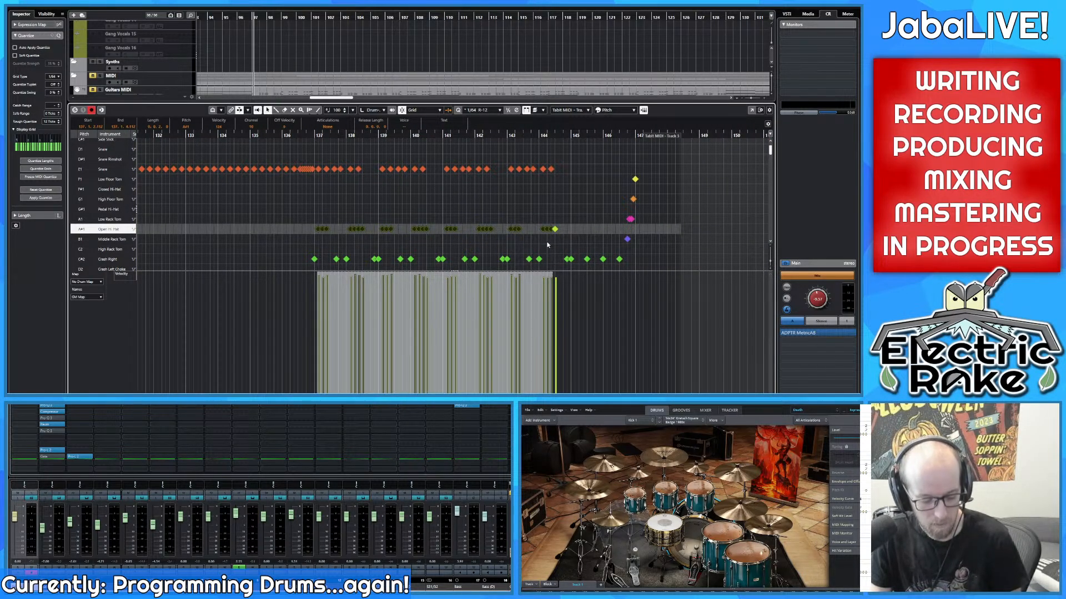
key("Delete")
key("ctrl+z")
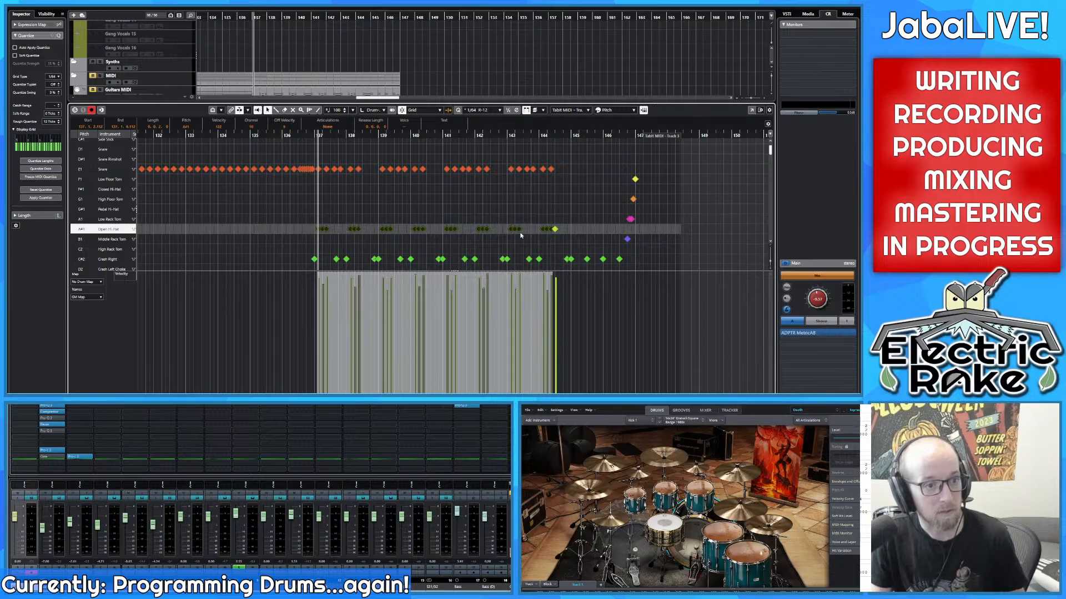
Step: Clear the selection and play back the drum part from bar 142 through the song's ending
key("h")
key("h")
left_click(527, 221)
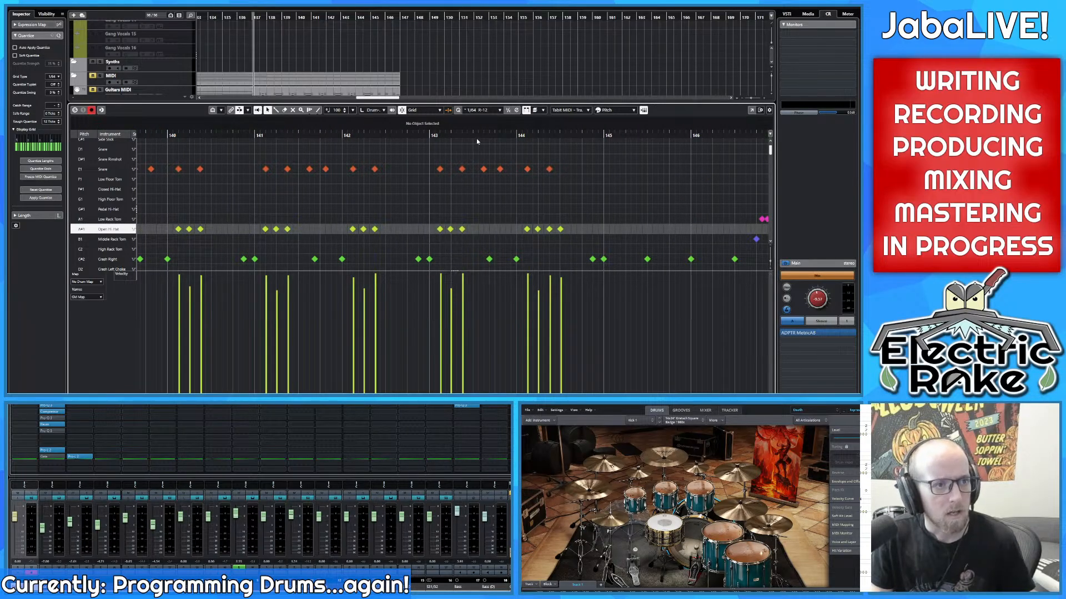
key("space")
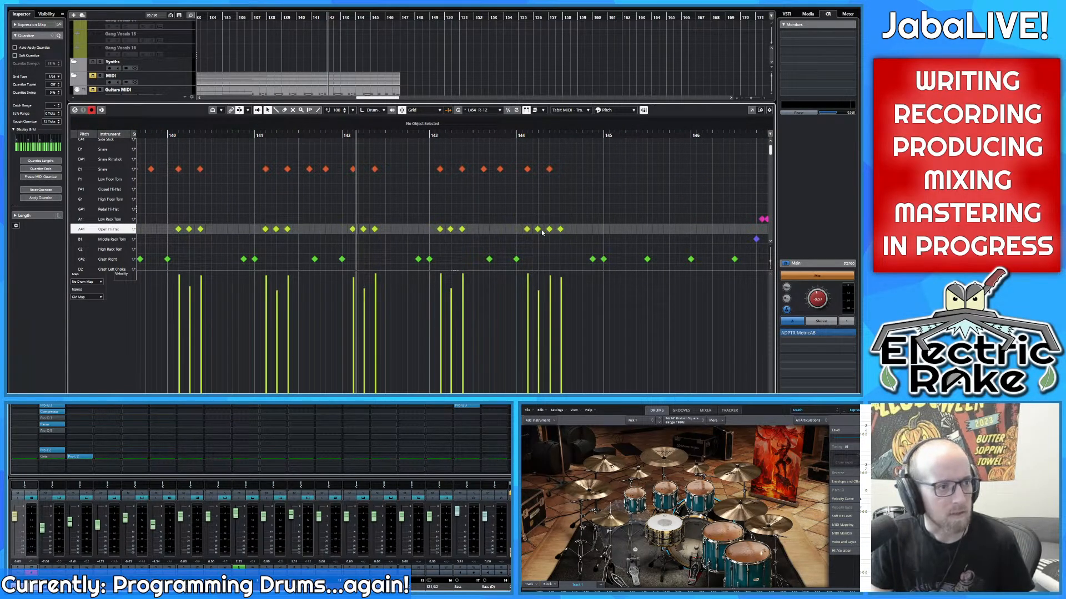
key("space")
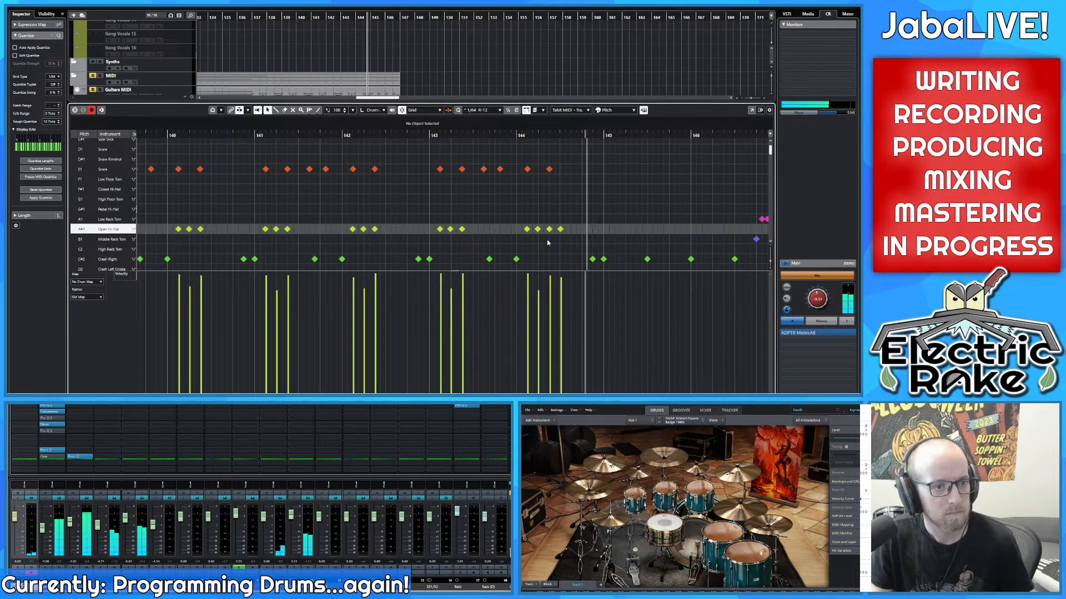
key("g")
key("g")
key("g")
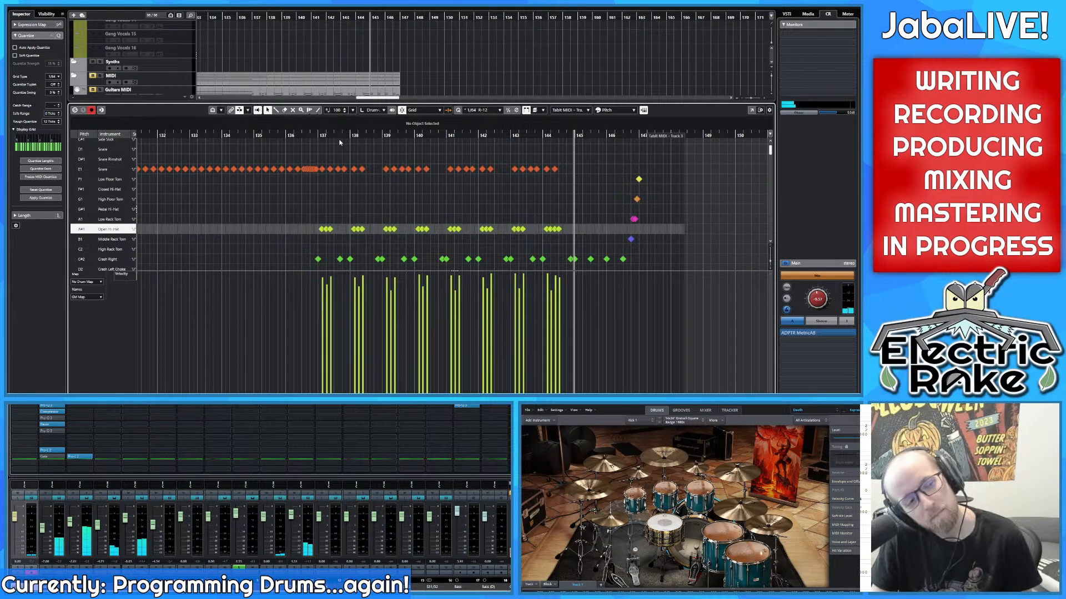
key("h")
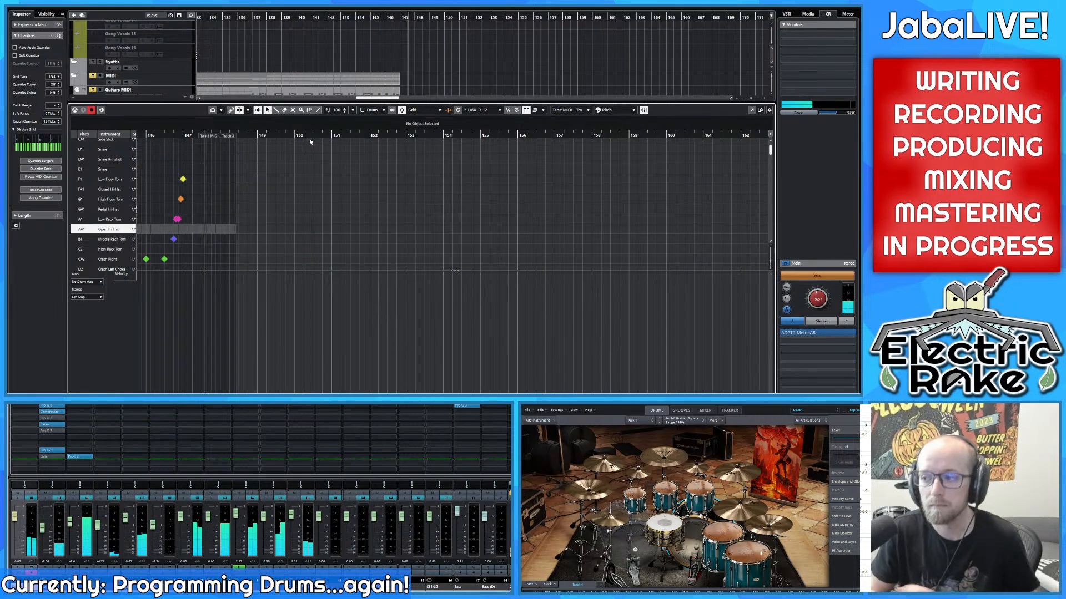
Step: Examine the Open Hi-Hat velocities across all sections of the song, from bar 25 to the ending
scroll(310, 198, "down", 4)
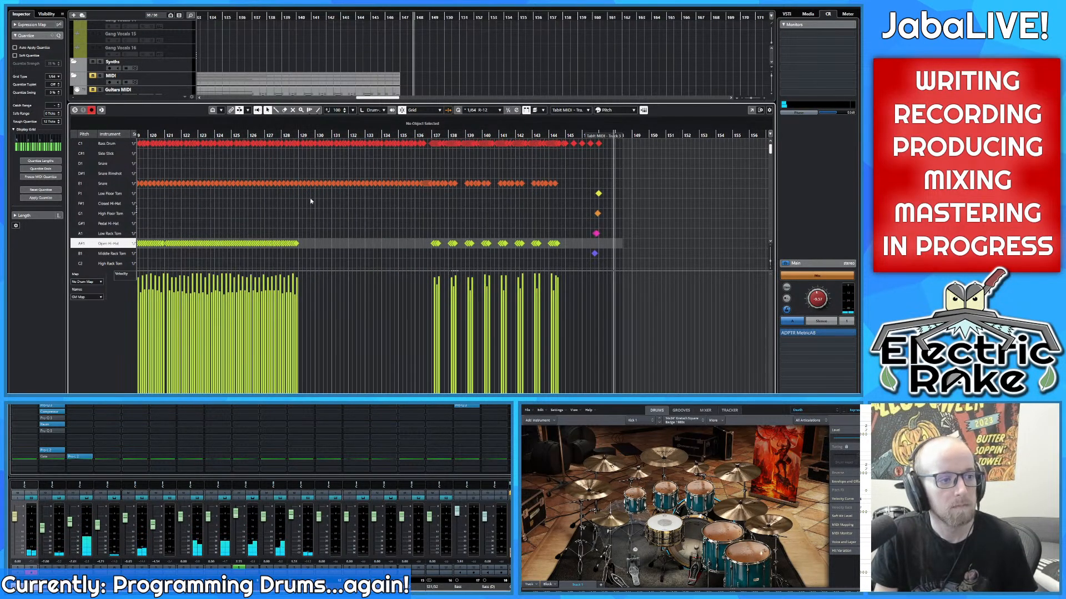
scroll(322, 195, "down", 4)
scroll(526, 192, "down", 3)
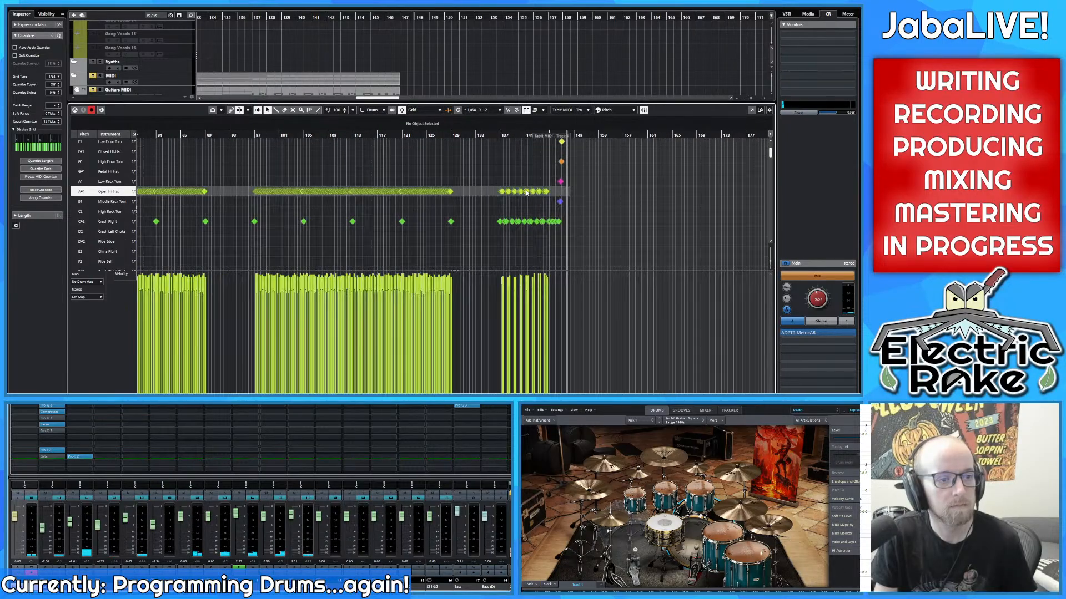
scroll(526, 193, "up", 7)
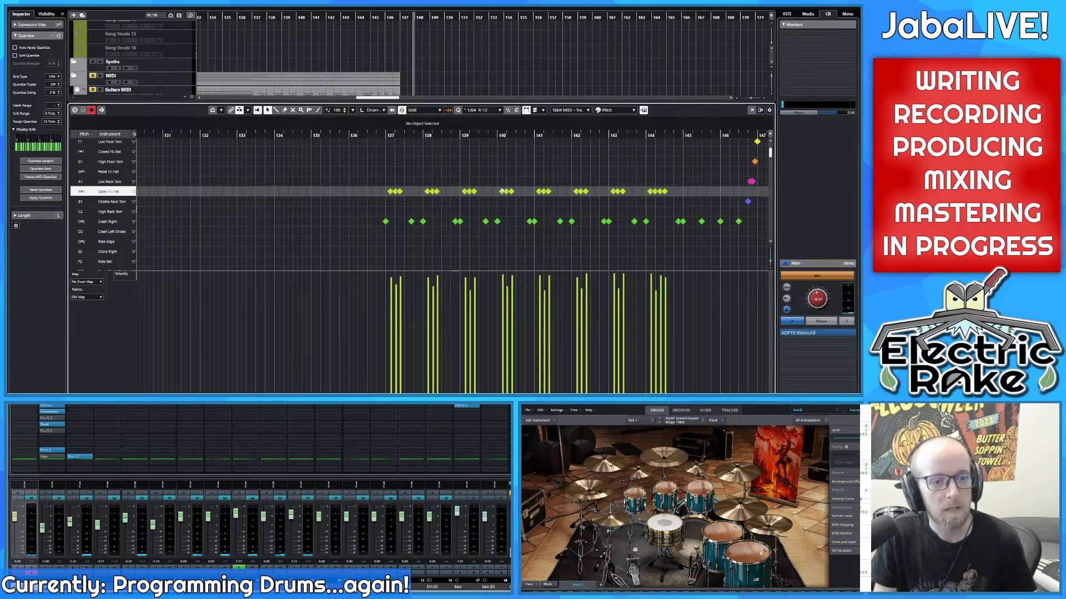
scroll(501, 191, "down", 8)
scroll(391, 222, "up", 1)
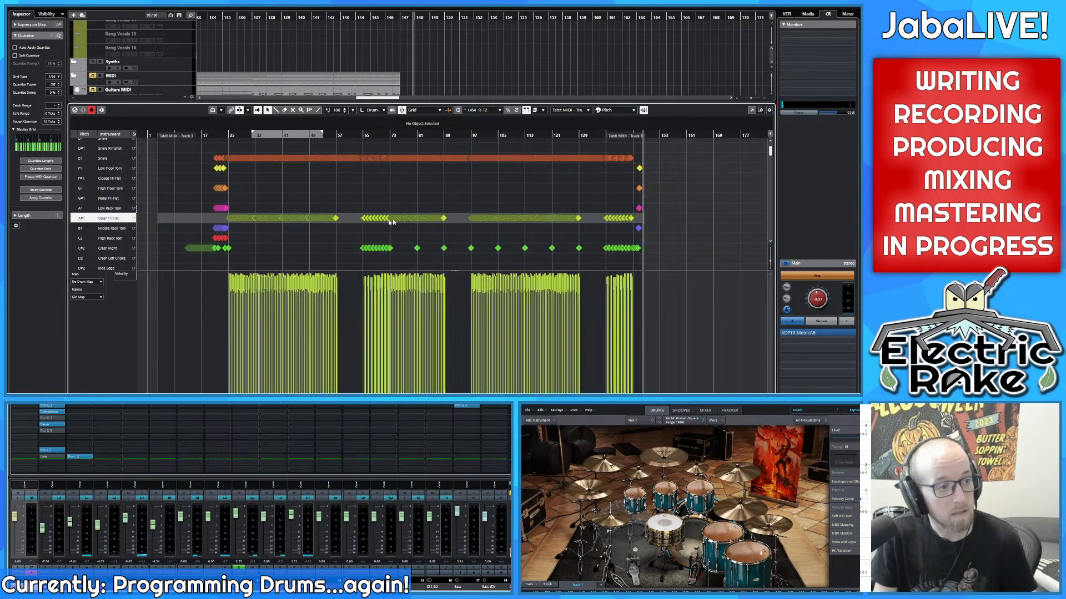
scroll(413, 222, "left", 2)
scroll(435, 223, "down", 1)
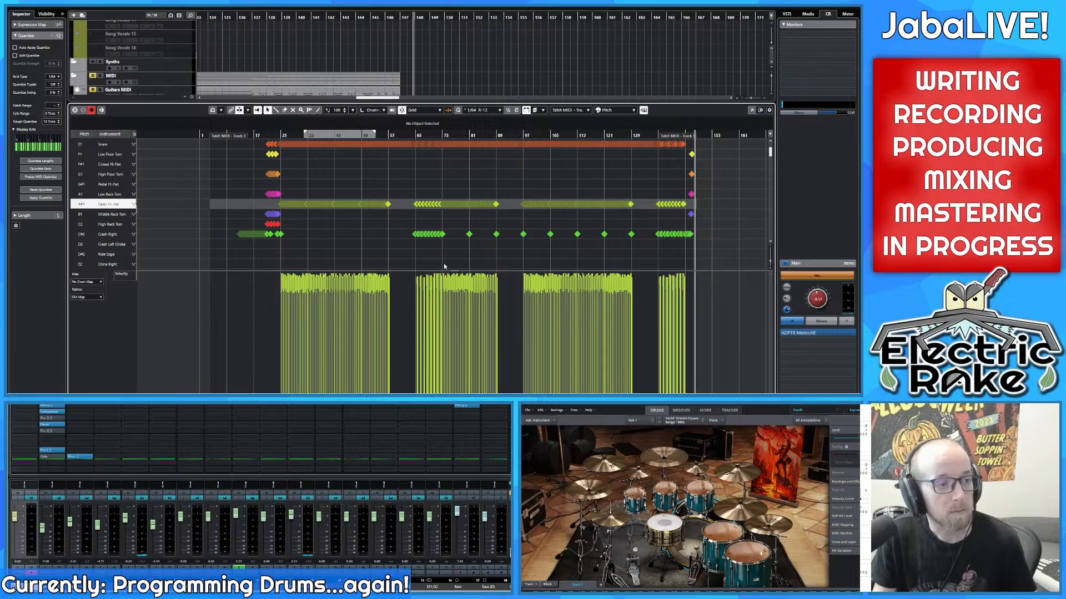
Step: Play back the tom and snare fill from bar 21 leading into bar 25
scroll(319, 181, "up", 2)
scroll(295, 191, "up", 8)
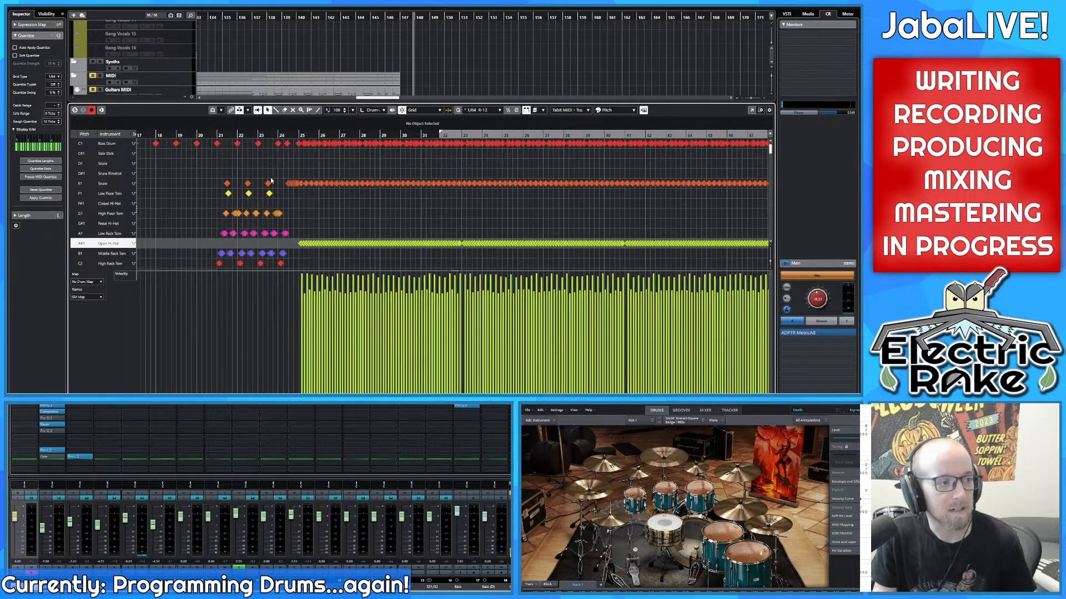
scroll(360, 203, "left", 2)
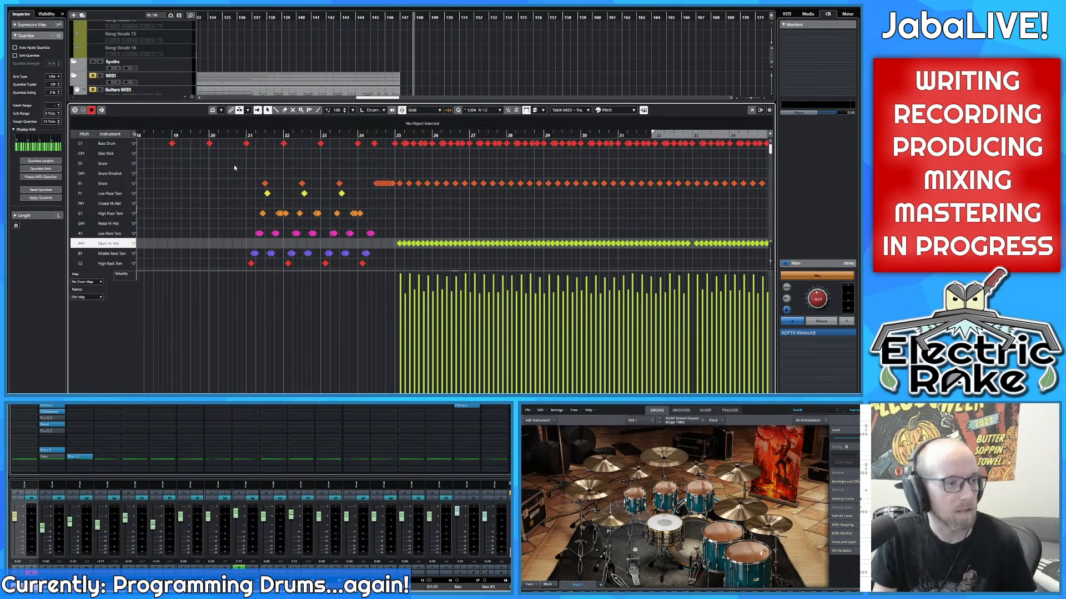
scroll(351, 169, "up", 2)
key("space")
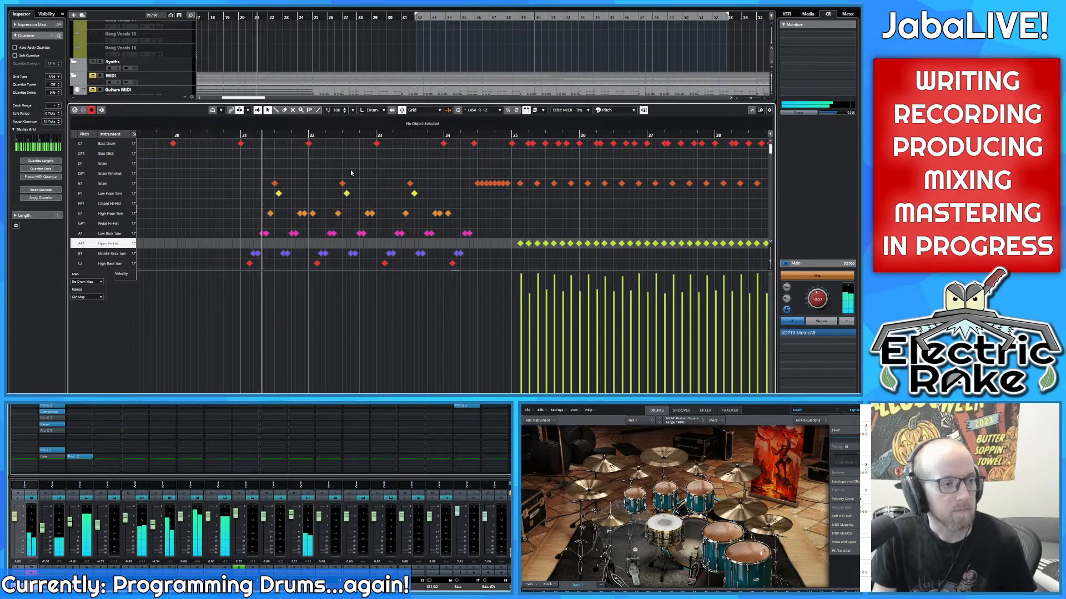
scroll(456, 202, "right", 2)
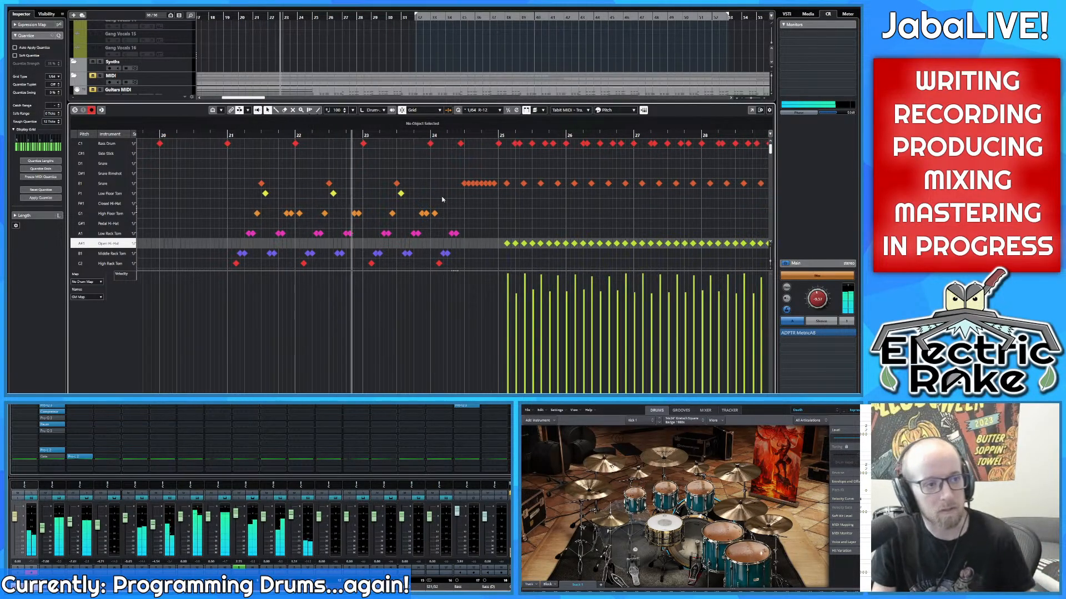
scroll(441, 187, "up", 2)
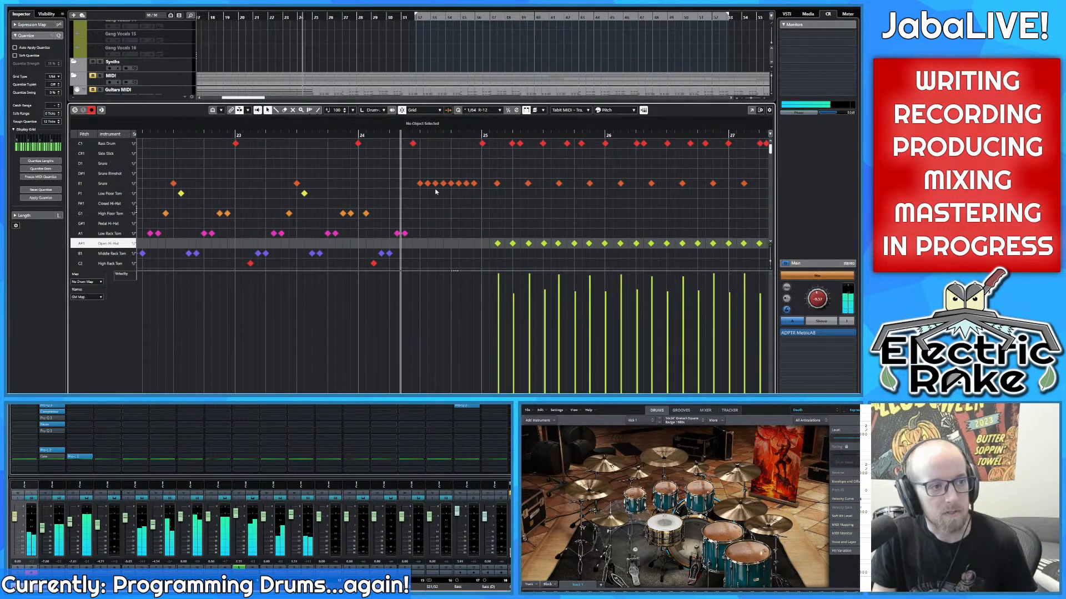
scroll(383, 198, "up", 1)
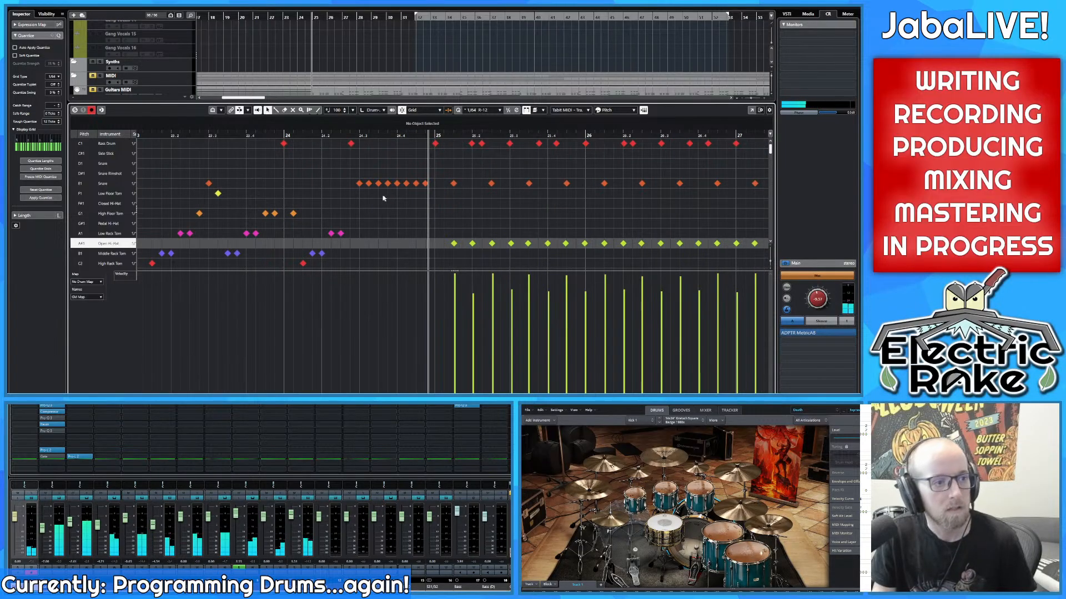
Step: Lower and vary the velocities of the fast snare roll at the end of bar 24, and play it back from bar 23
left_click(359, 184)
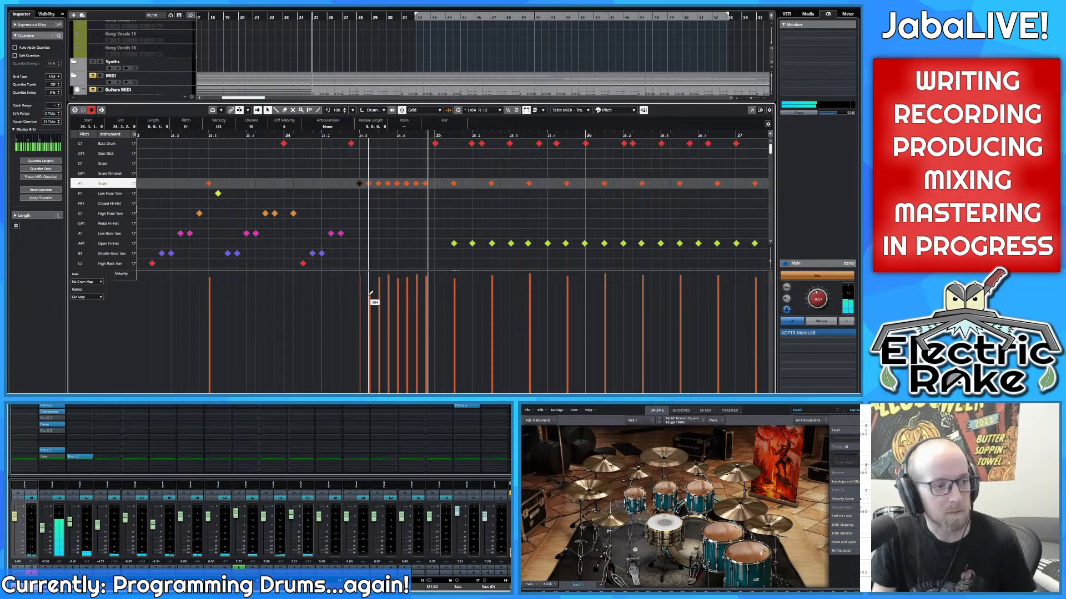
left_click_drag(385, 286, 395, 297)
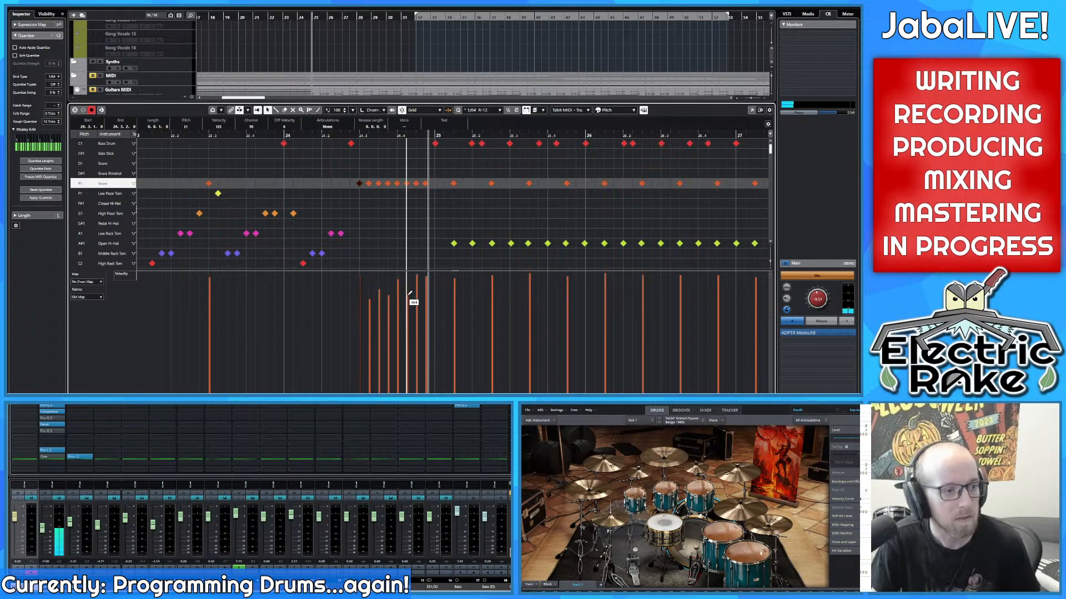
left_click_drag(420, 286, 430, 295)
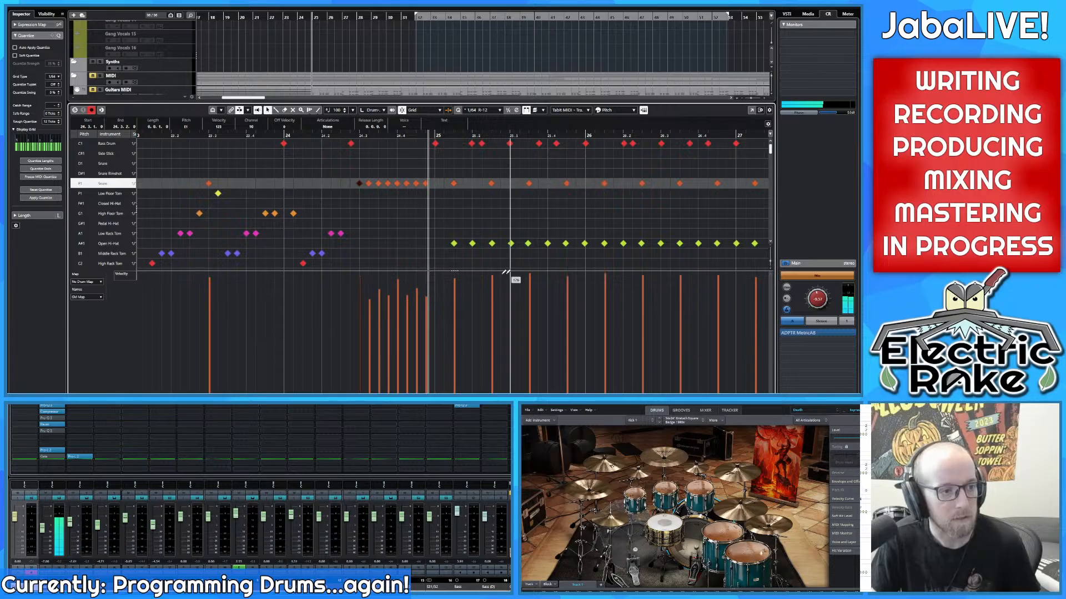
key("g")
left_click_drag(361, 136, 194, 147)
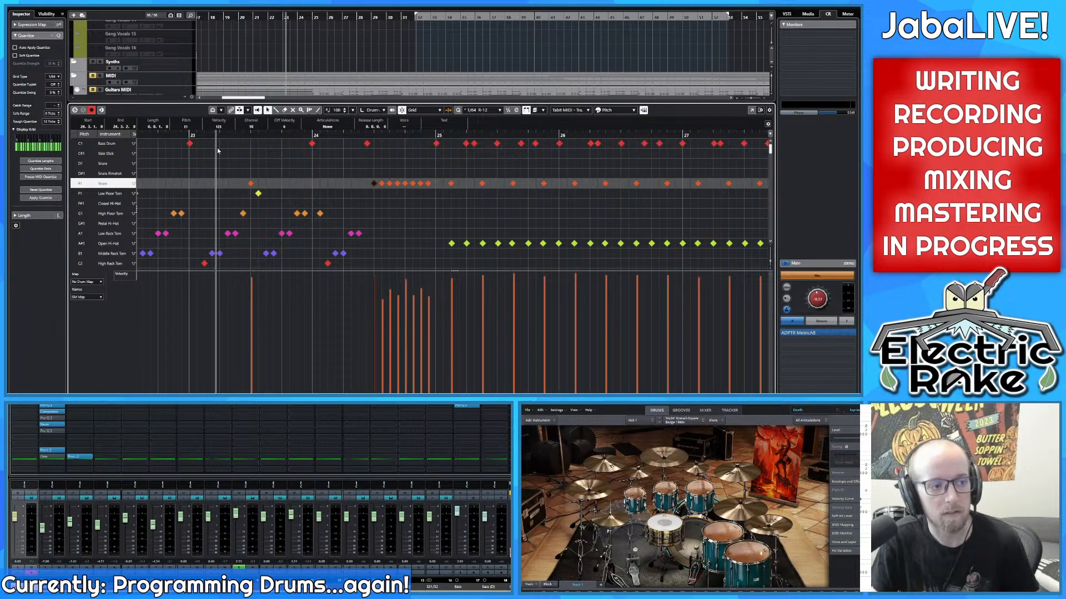
key("space")
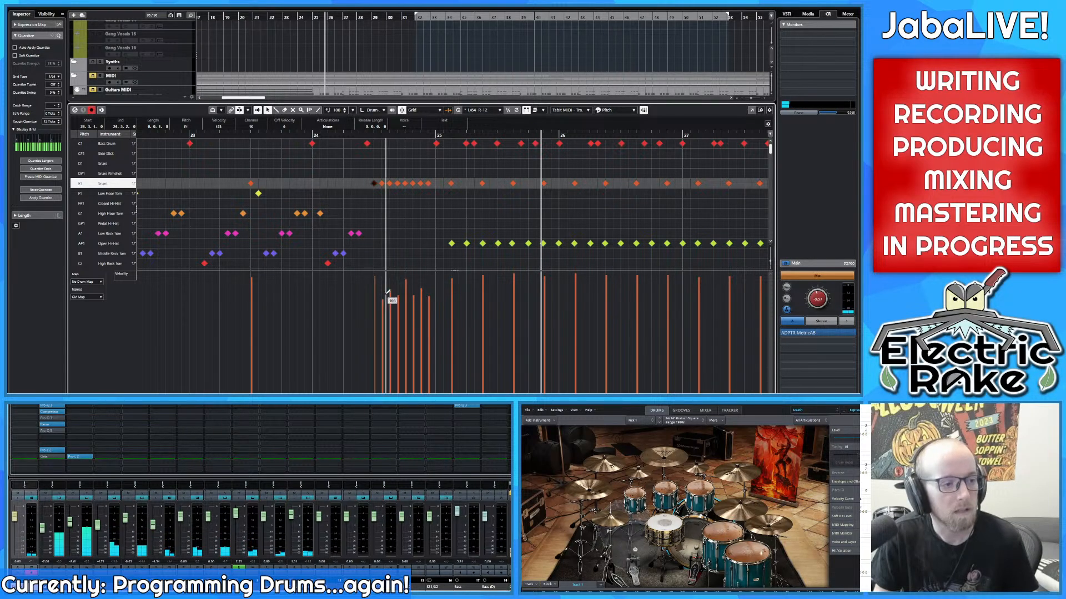
Step: Soften the early hits of the snare roll before bar 25 further, shape its last hits into a rise, and play it back from bar 24
left_click_drag(388, 293, 390, 301)
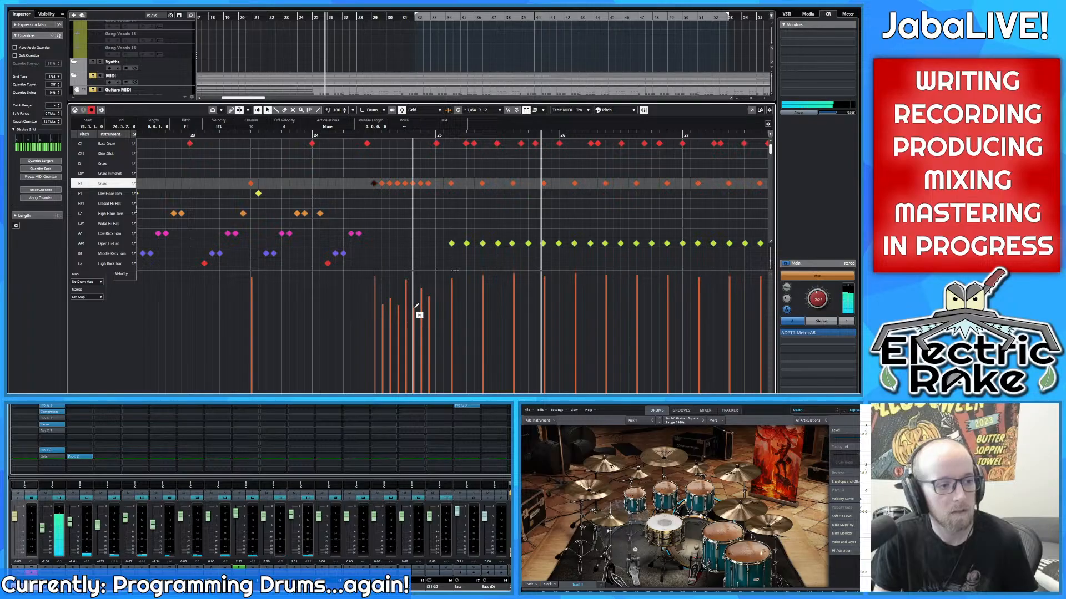
left_click_drag(425, 294, 434, 286)
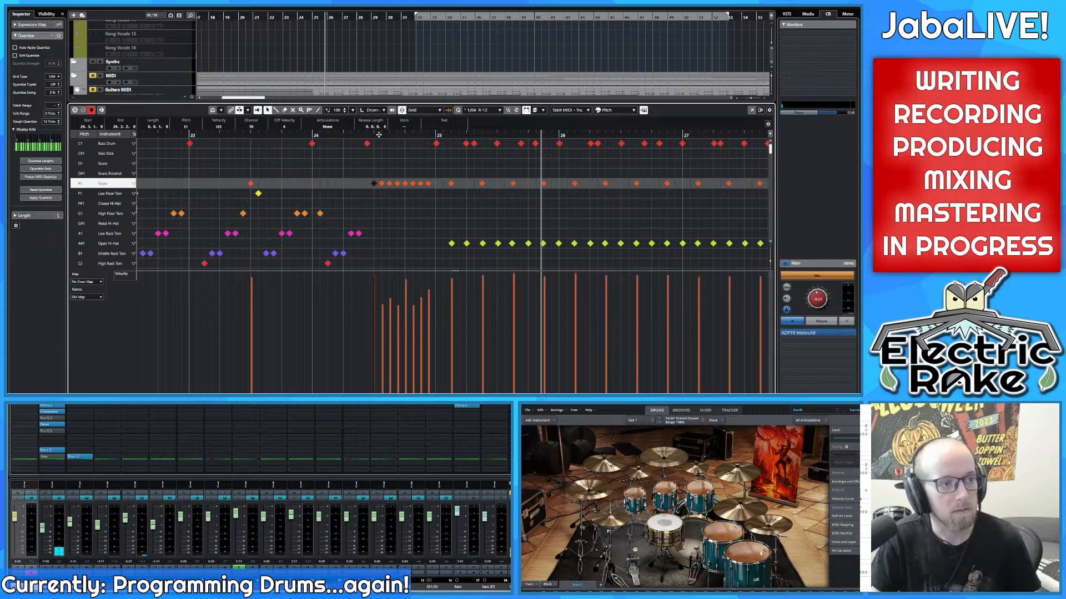
left_click(311, 136)
key("space")
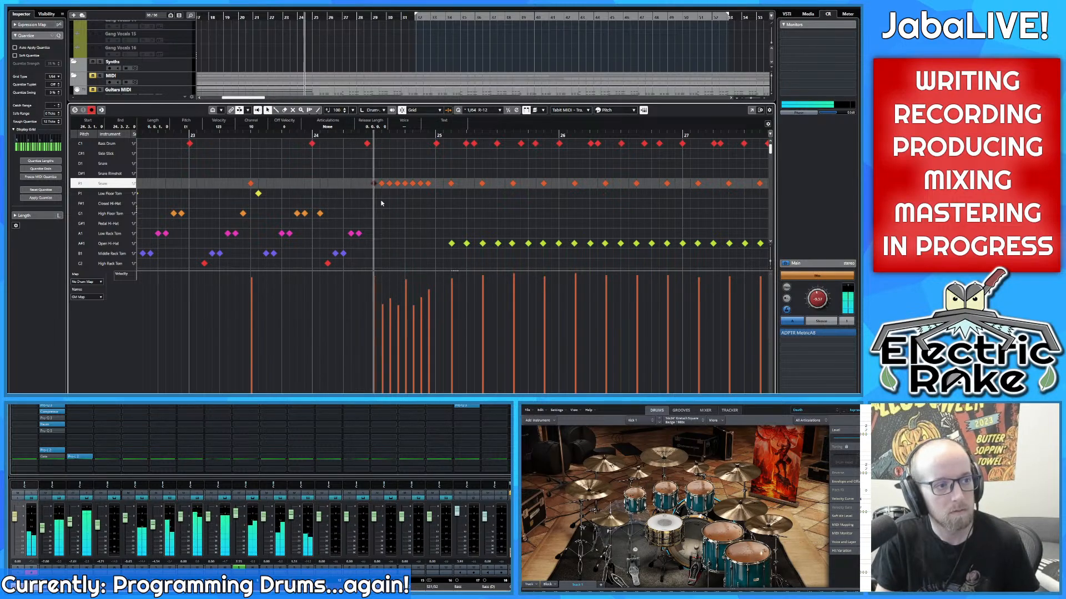
Step: Play back the softened snare roll from the middle of bar 24 into the groove after bar 25
left_click(353, 137)
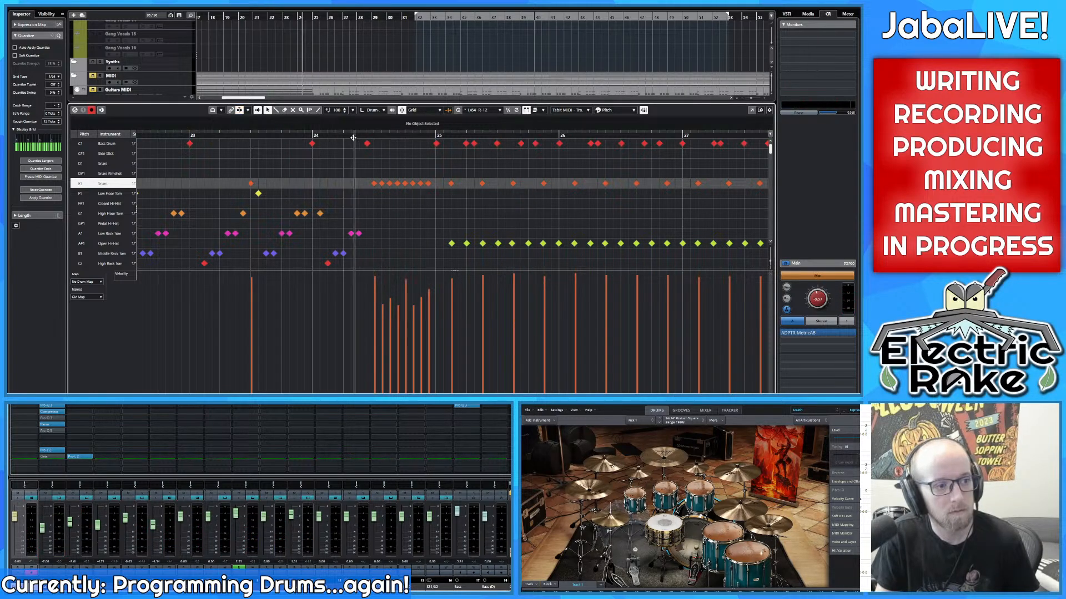
key("space")
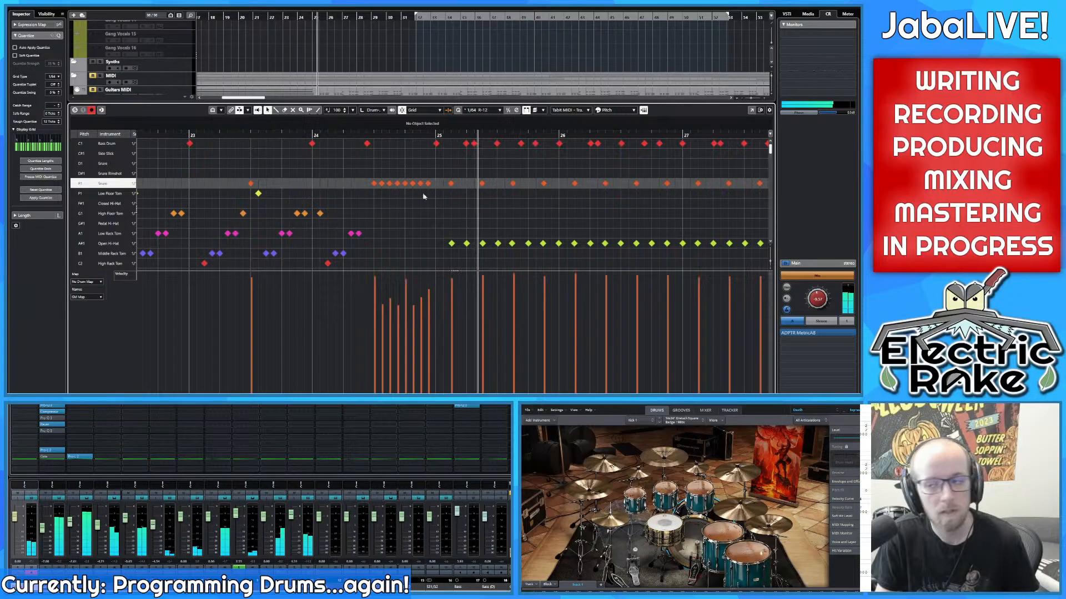
key("g")
key("g")
key("g")
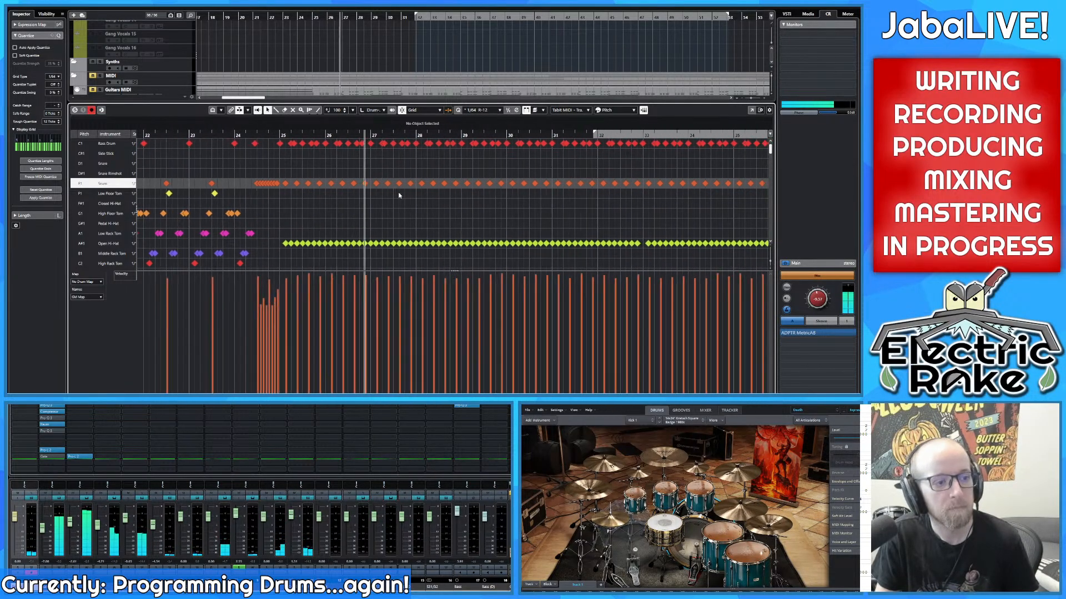
key("h")
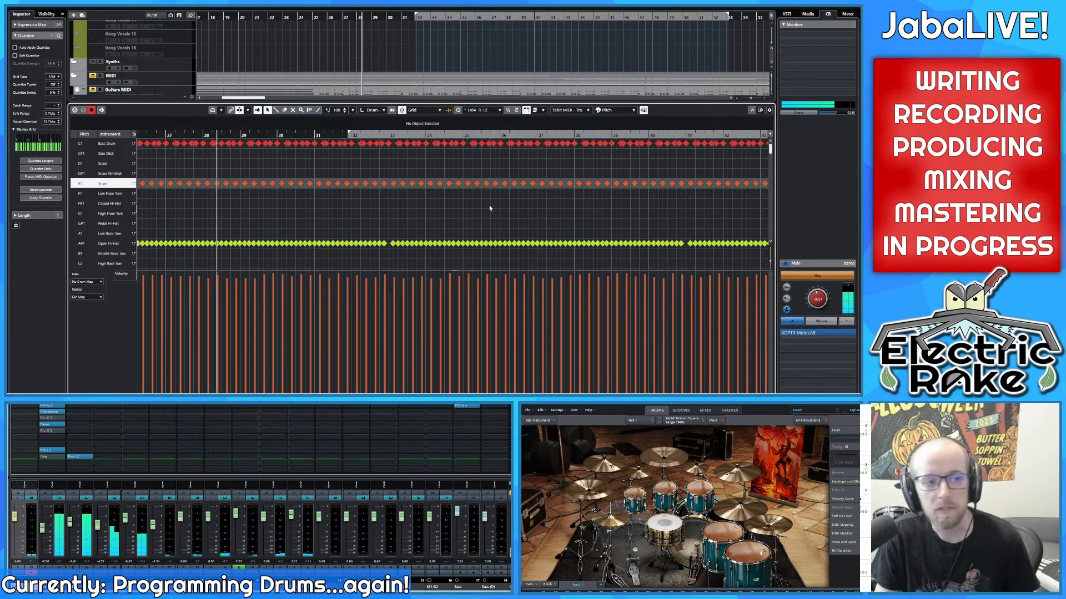
Step: Find the fast snare roll at the end of bar 64 and play it back from the end of bar 63
left_click_drag(621, 225, 381, 213)
scroll(513, 201, "down", 1)
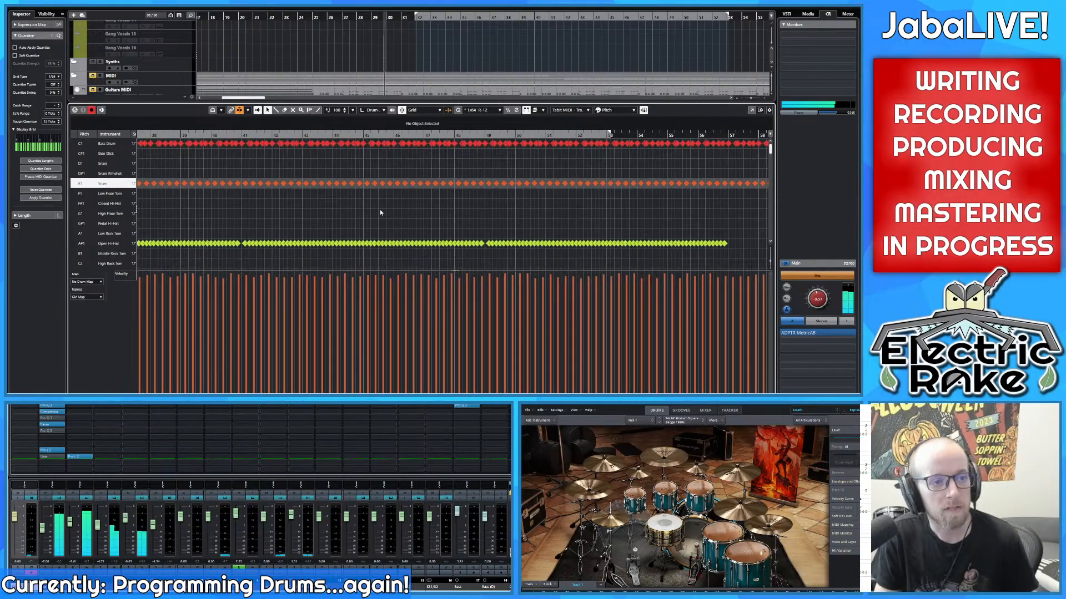
left_click_drag(526, 207, 412, 204)
left_click_drag(533, 179, 432, 181)
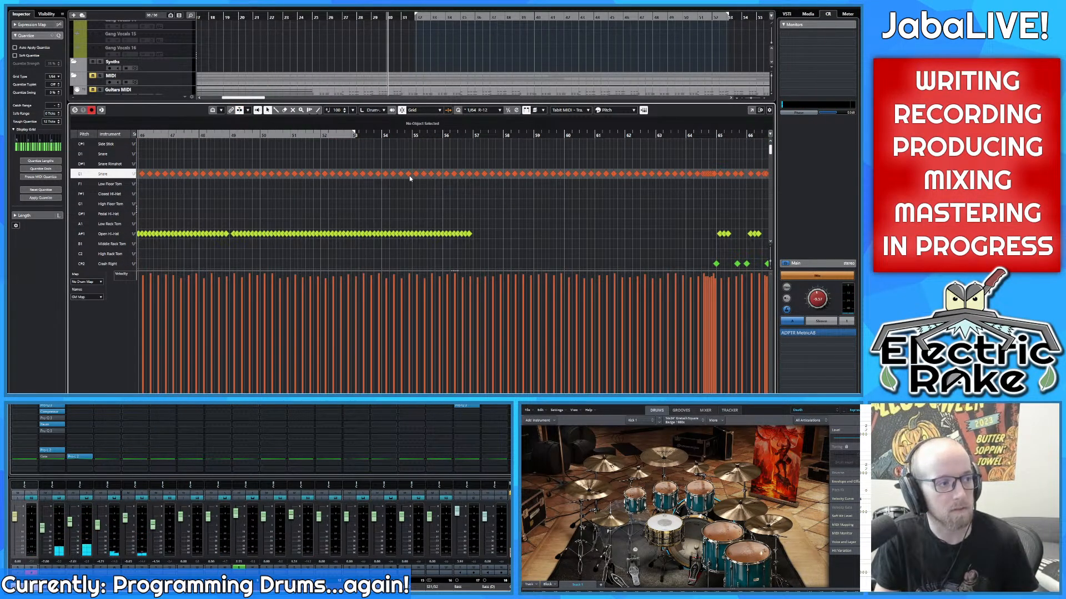
left_click_drag(528, 181, 336, 158)
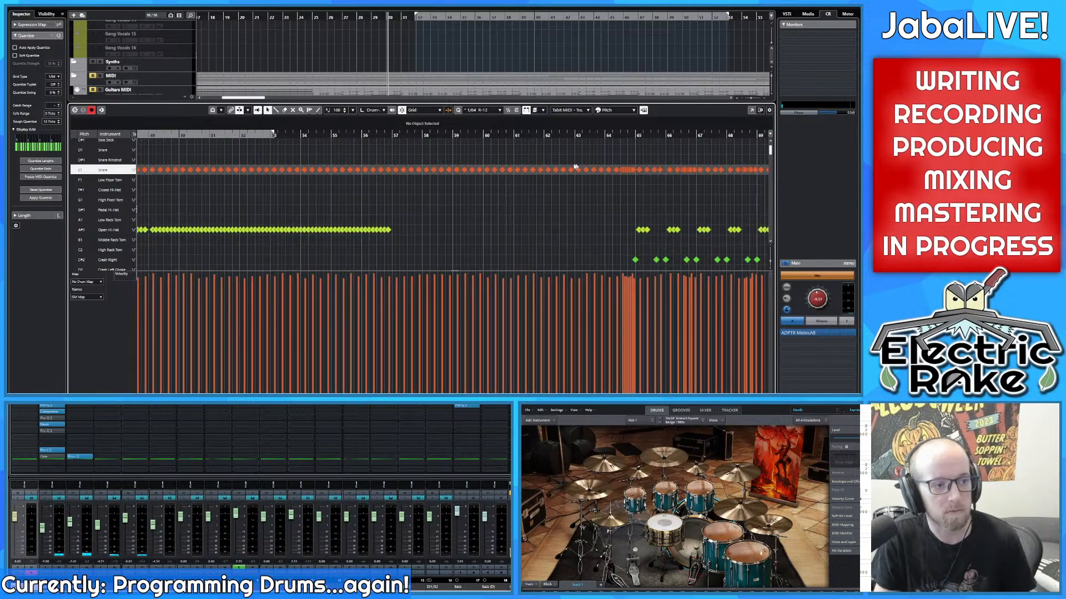
left_click_drag(571, 167, 470, 169)
left_click_drag(568, 169, 474, 167)
scroll(472, 167, "up", 6)
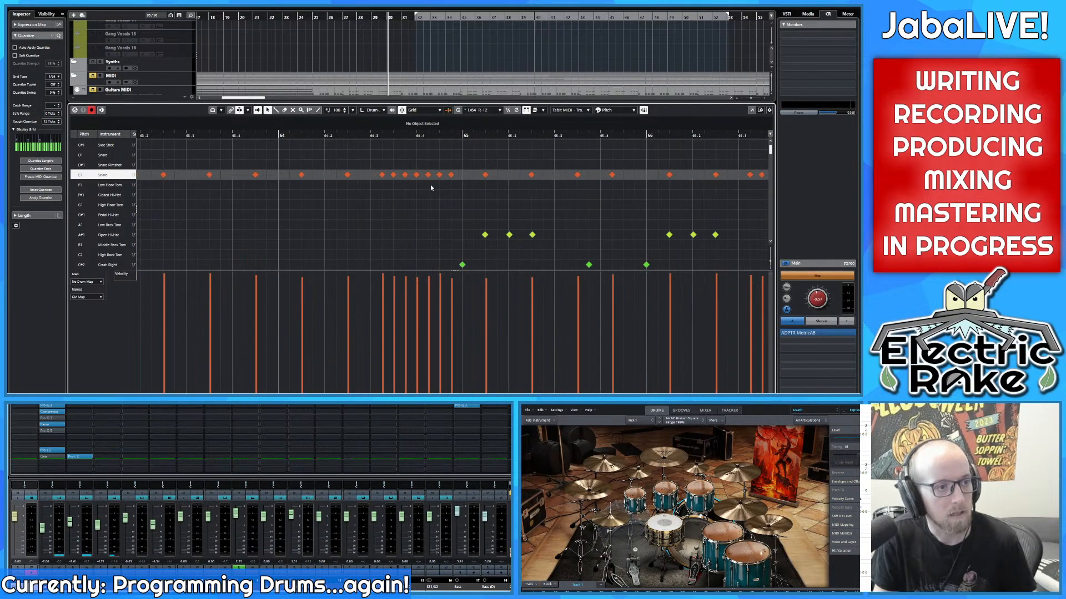
left_click_drag(373, 137, 238, 144)
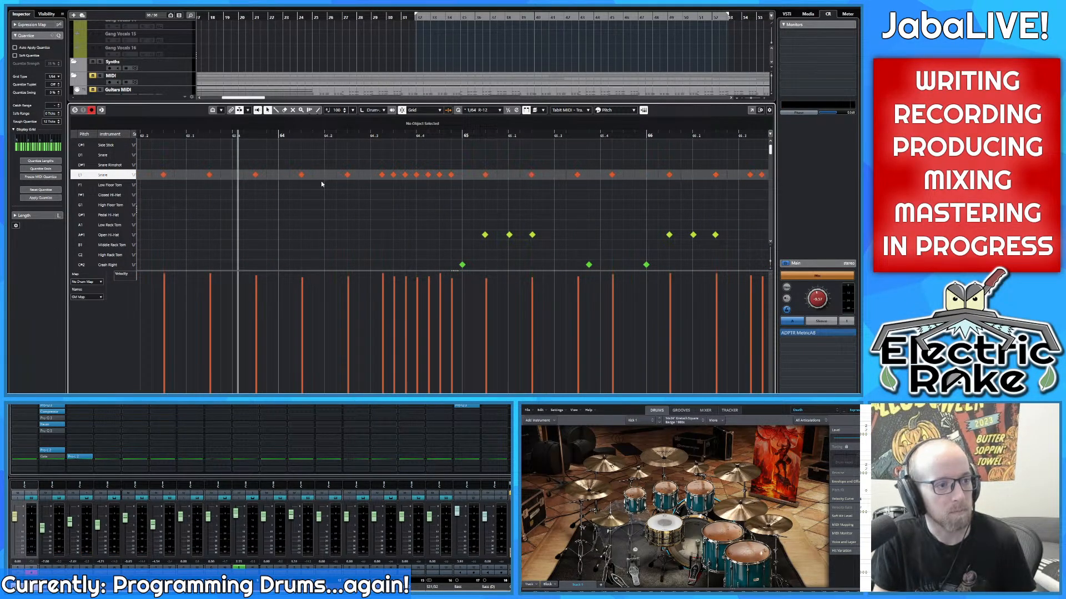
scroll(339, 181, "down", 8)
key("space")
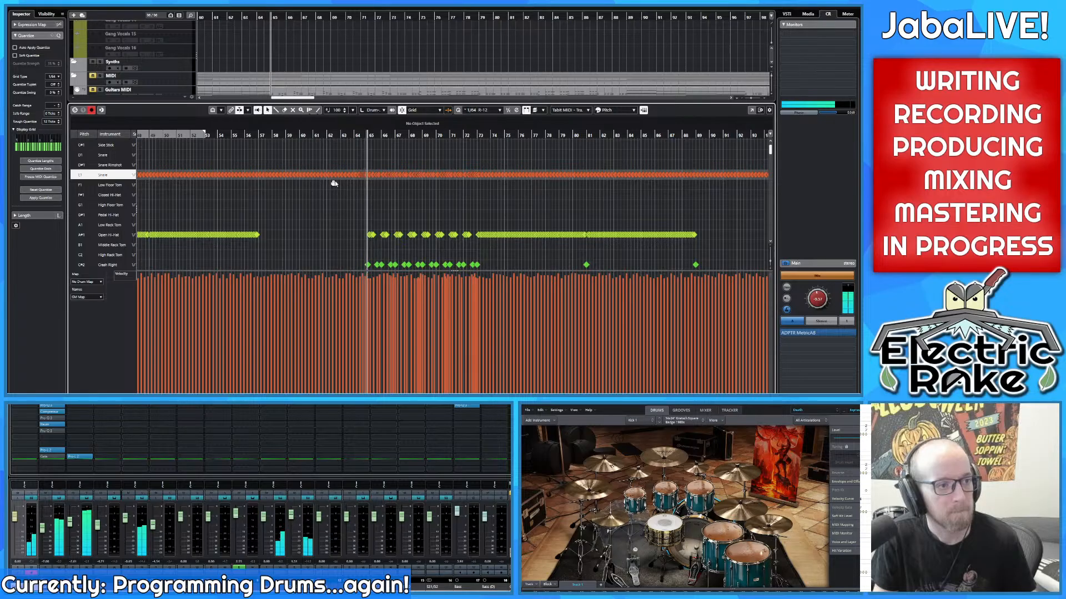
Step: Select every snare hit across the song, set Rough Quantize to 8 ticks, and apply the quantize
scroll(333, 185, "down", 4)
scroll(245, 183, "up", 4)
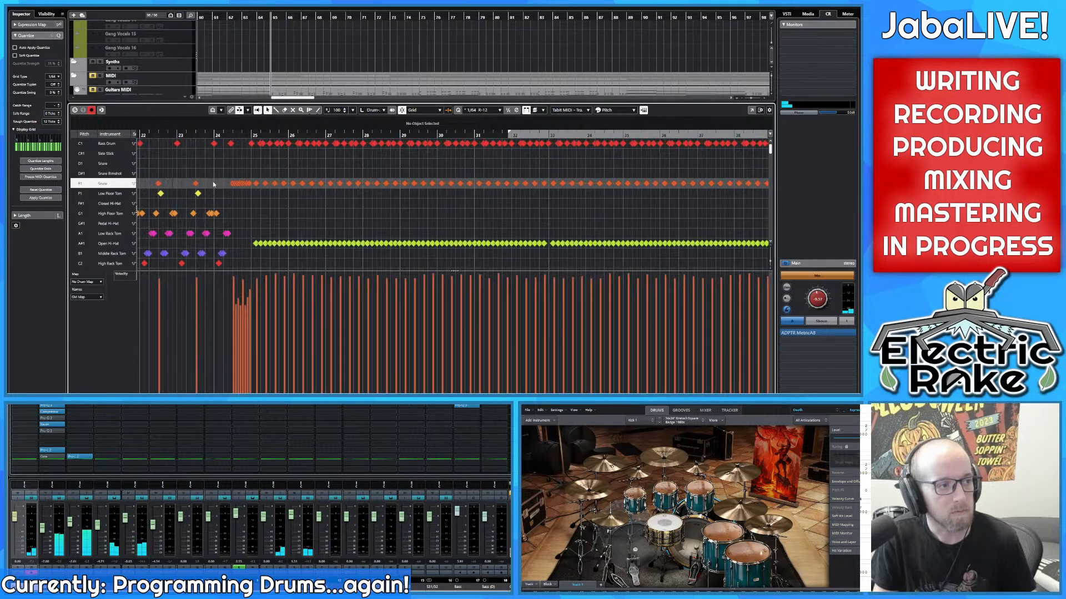
scroll(233, 185, "right", 2)
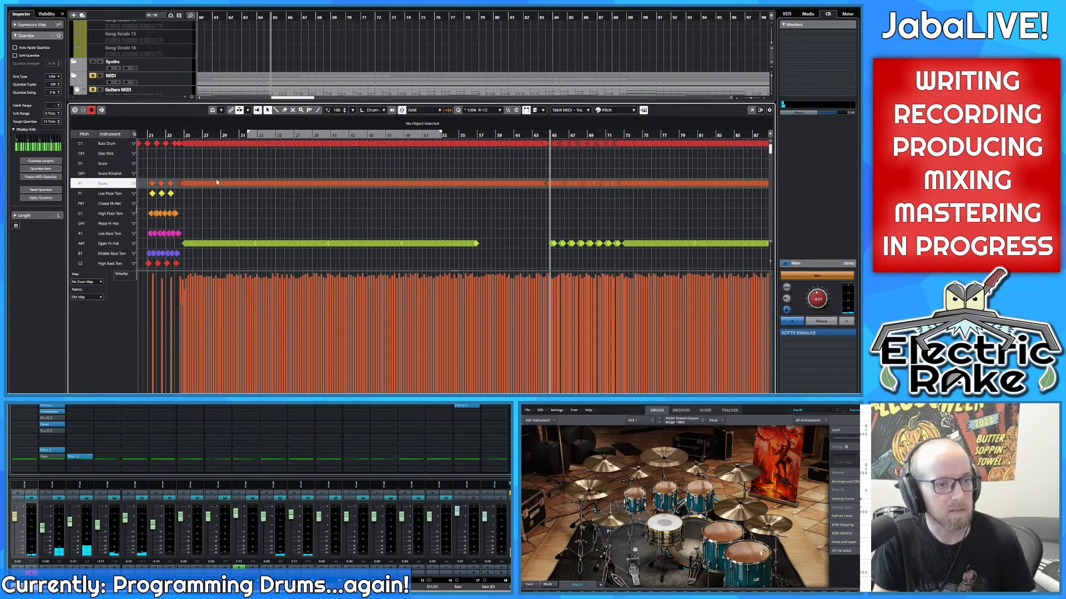
scroll(159, 186, "down", 4)
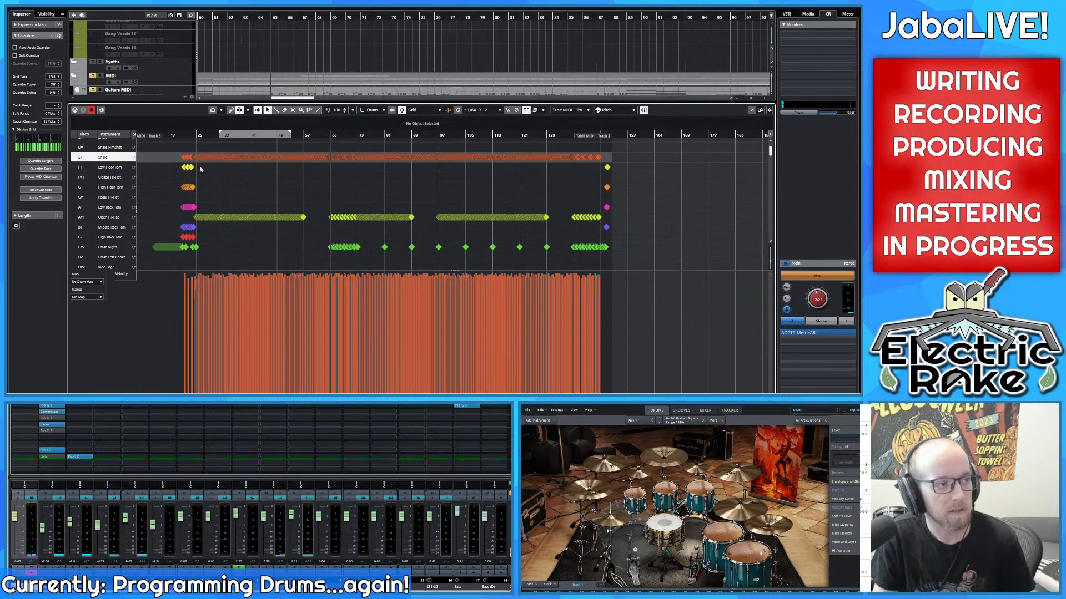
left_click_drag(329, 185, 597, 183)
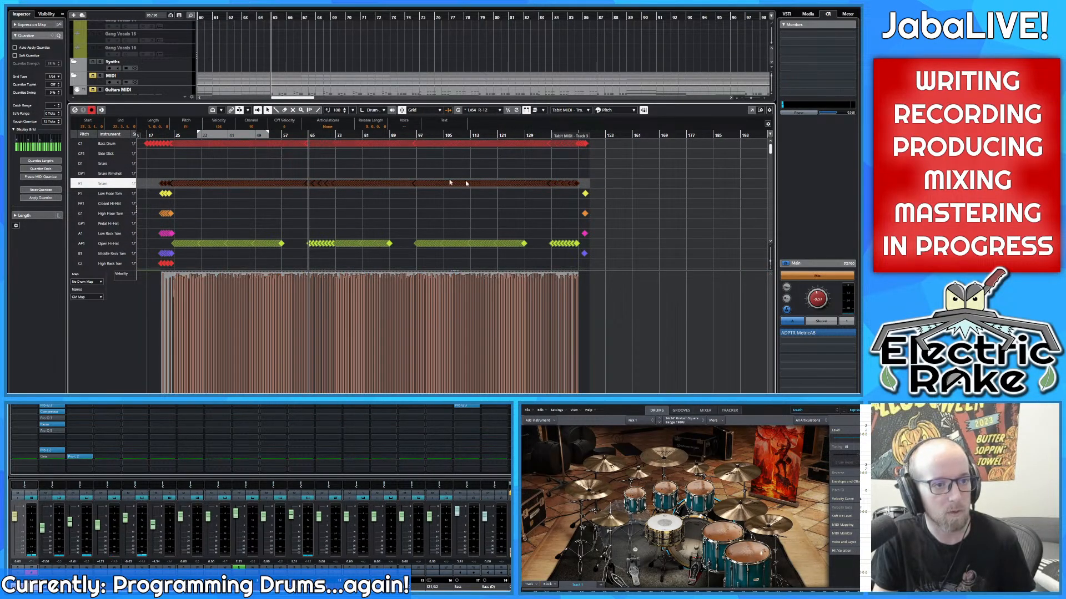
scroll(303, 176, "up", 4)
scroll(517, 182, "up", 5)
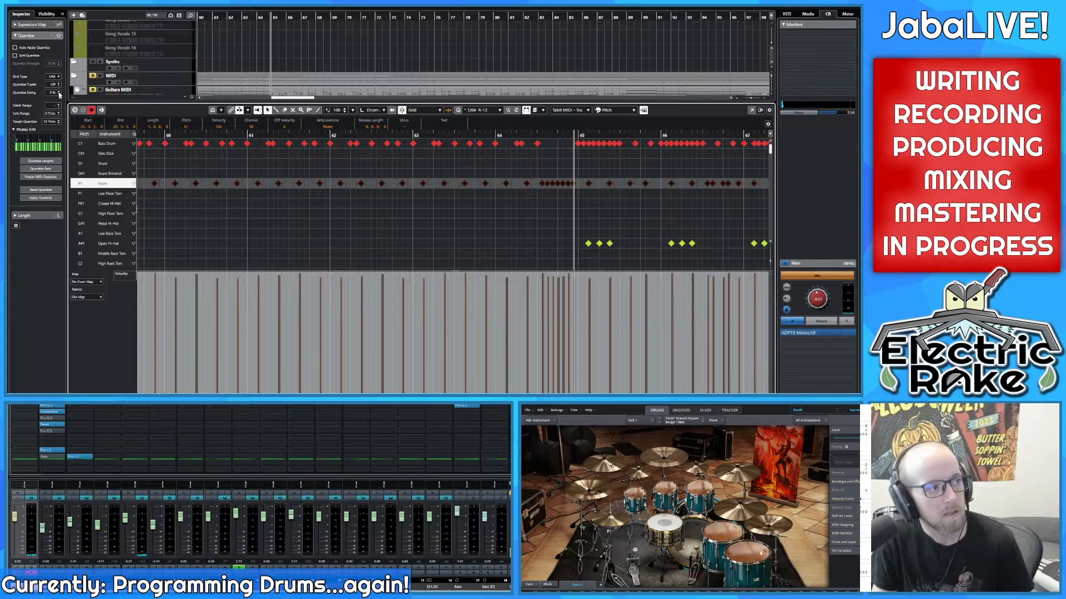
left_click(59, 123)
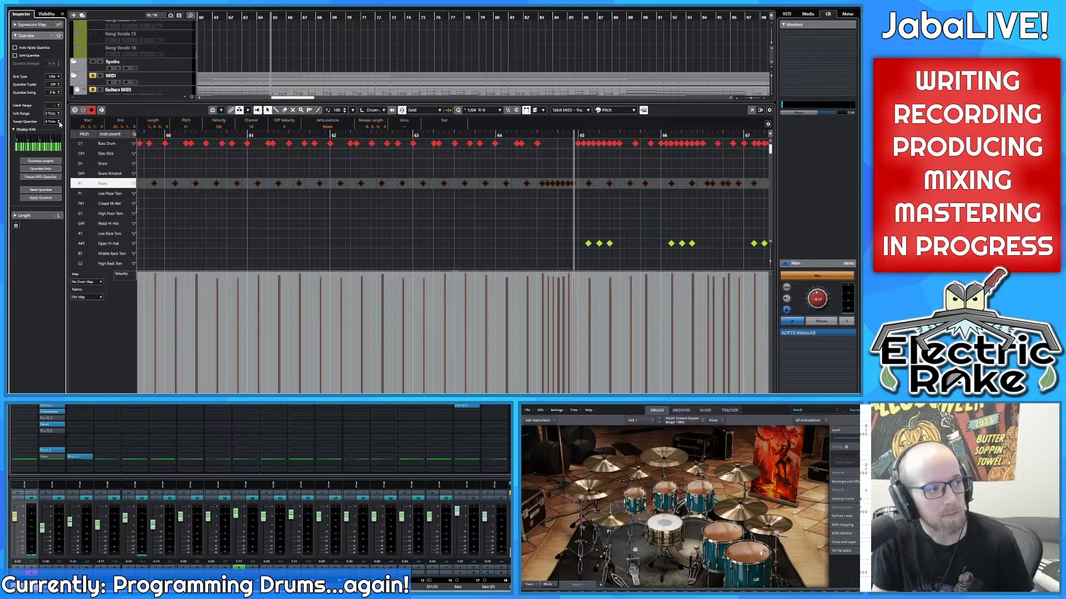
scroll(392, 148, "up", 2)
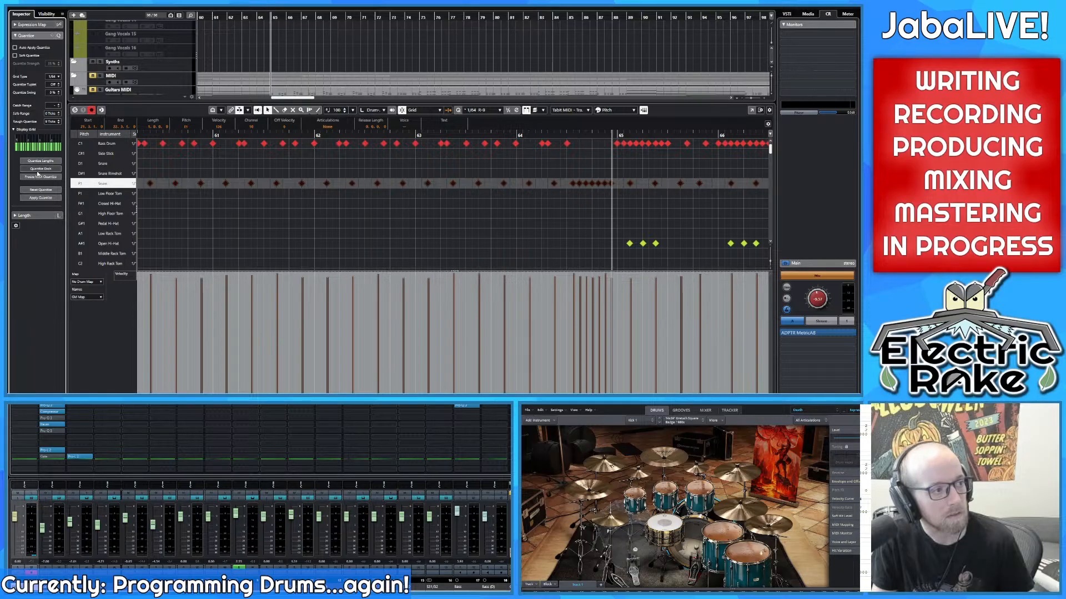
left_click(44, 198)
scroll(568, 168, "up", 4)
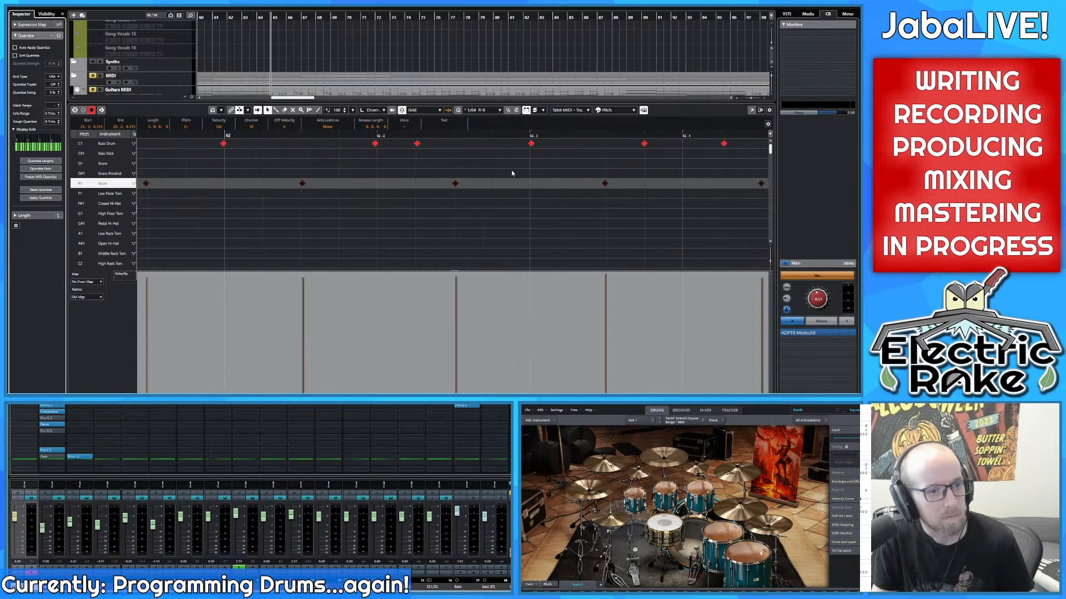
Step: Play back the quantized snare roll from bar 24 into the section at bar 25
scroll(511, 170, "down", 10)
scroll(295, 155, "up", 8)
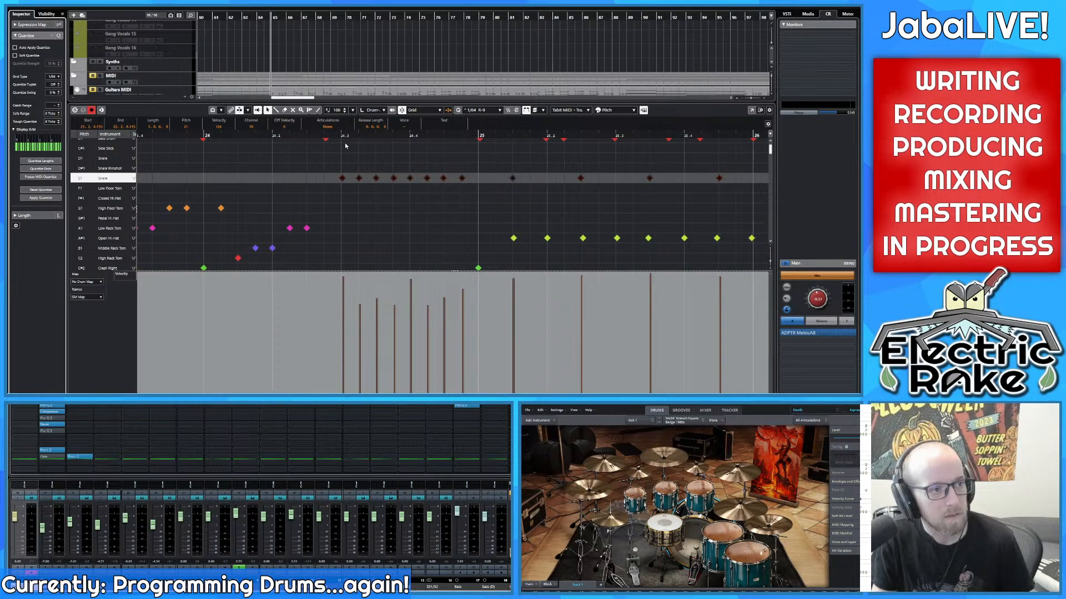
left_click(204, 135)
key("space")
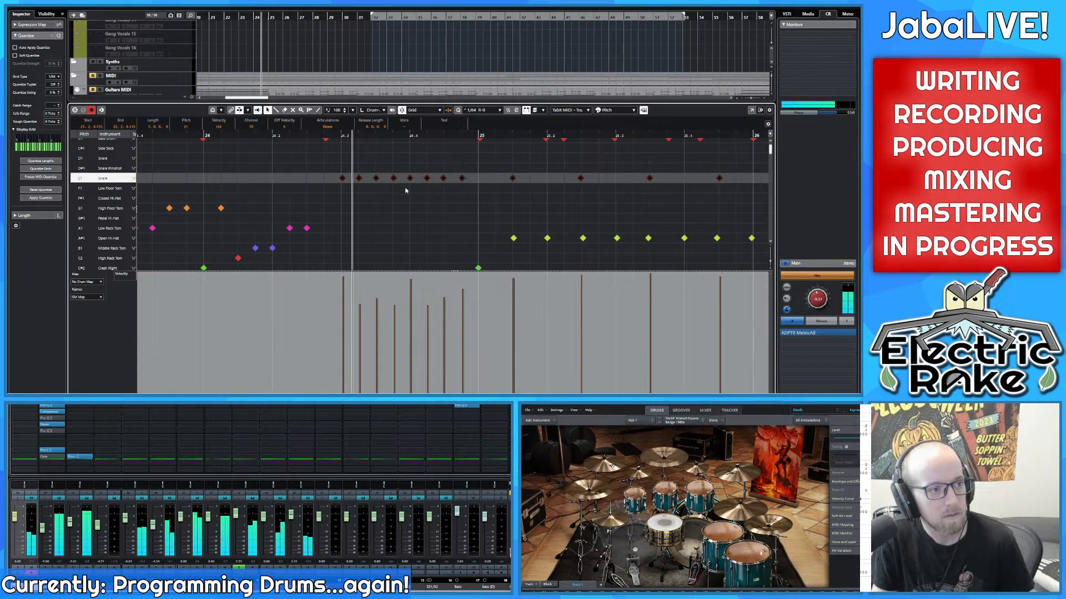
scroll(376, 196, "down", 5)
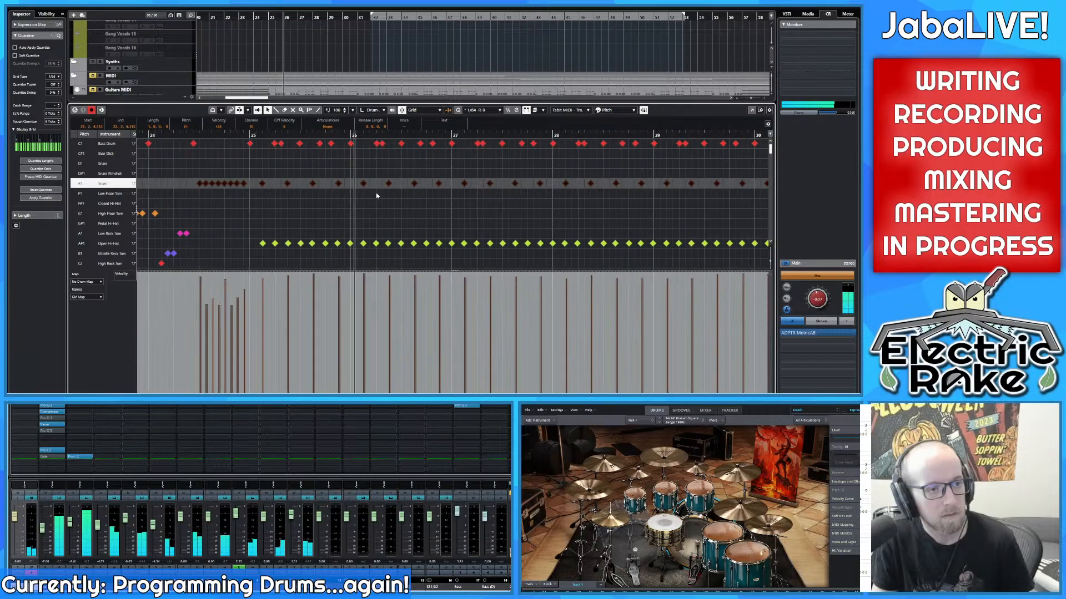
Step: Set Rough Quantize to 12 ticks, reapply it to the selected snare hits, and play back from bar 23
left_click(58, 120)
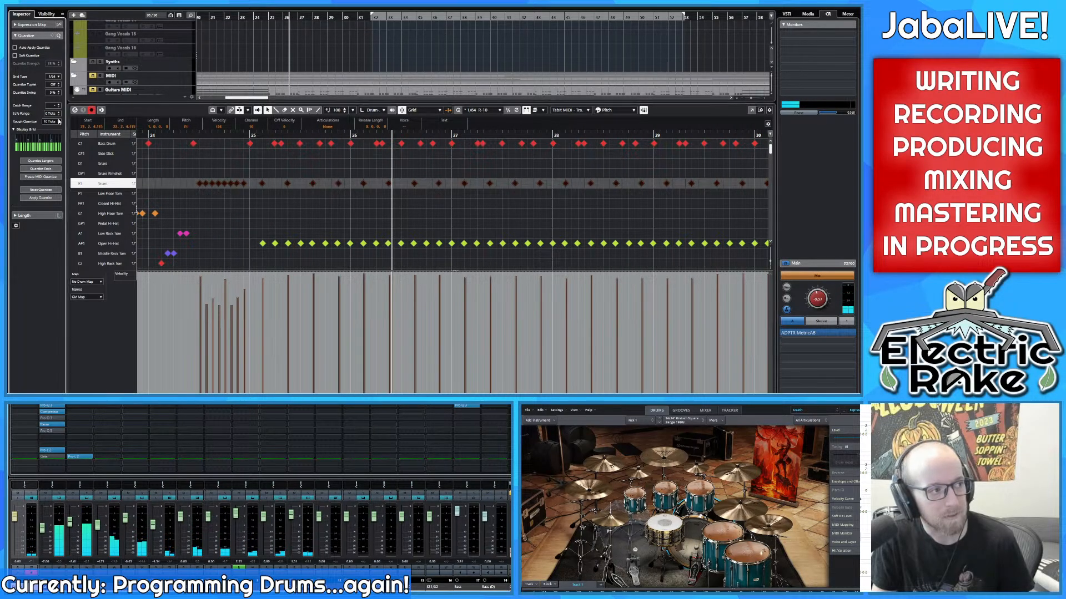
left_click(39, 197)
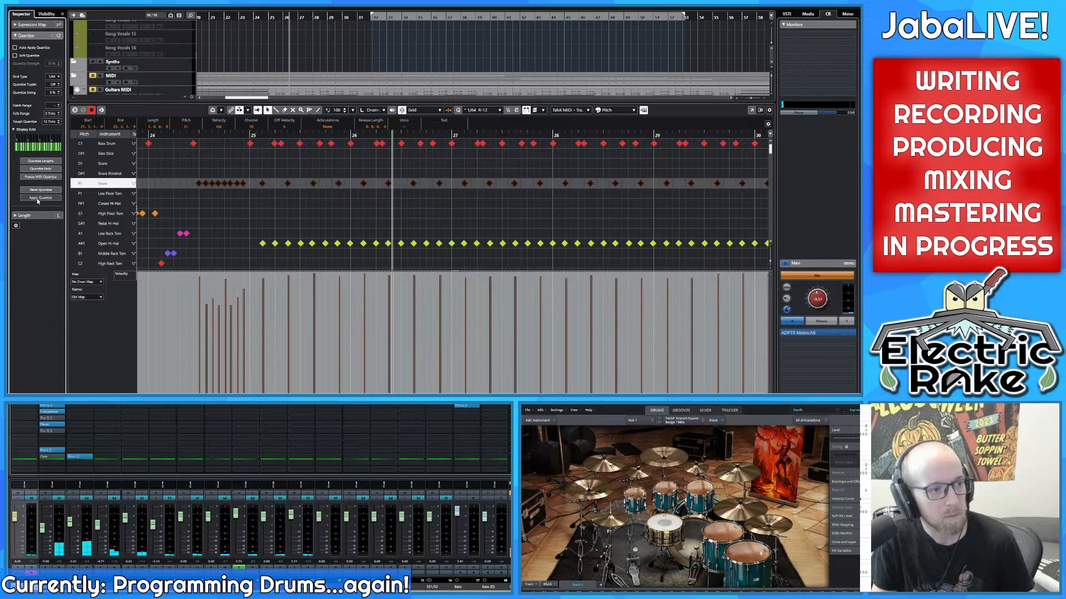
left_click_drag(198, 135, 93, 157)
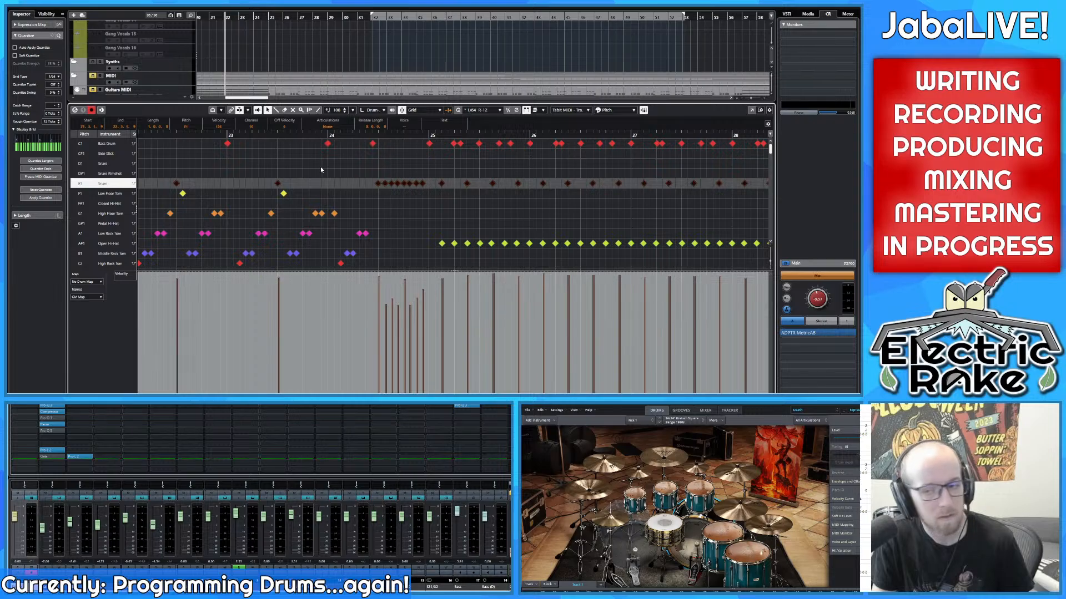
key("space")
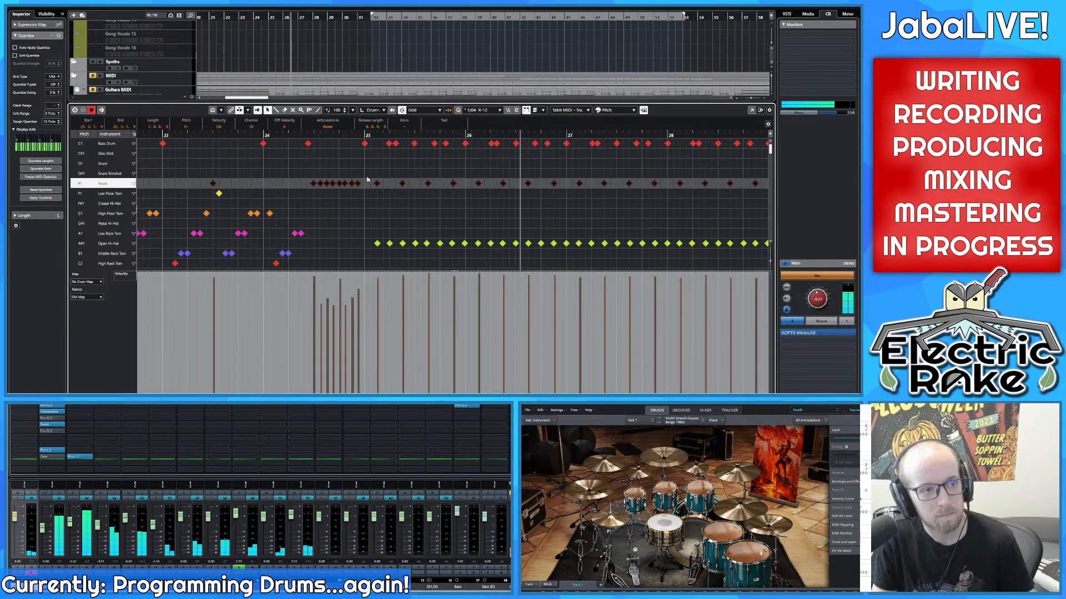
Step: Set Rough Quantize to 10 ticks, apply it to the selected snare hits, and play back the roll from bar 24
scroll(60, 125, "down", 2)
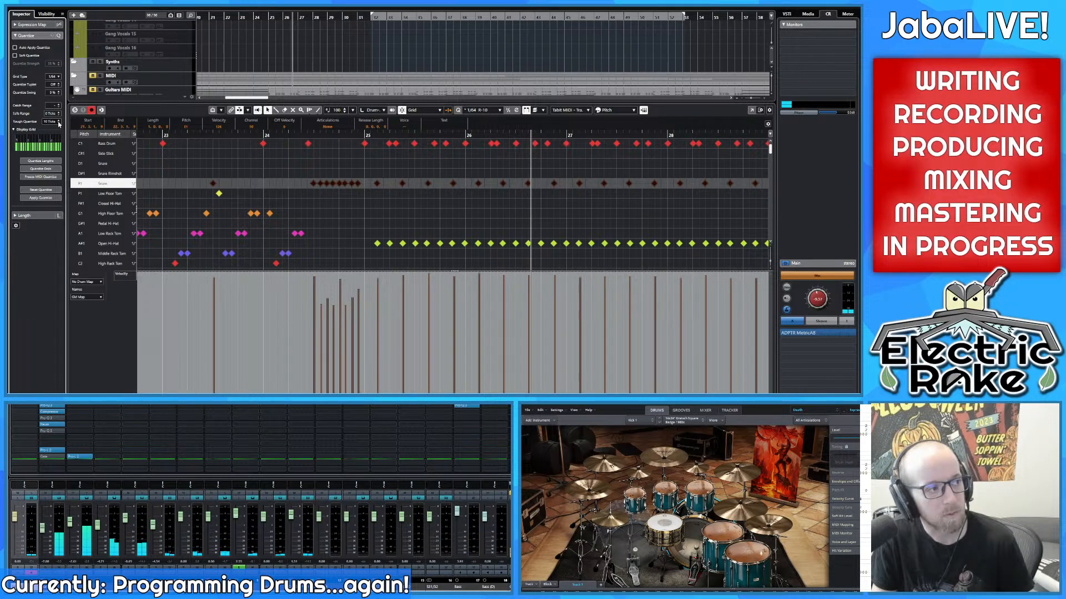
left_click(48, 199)
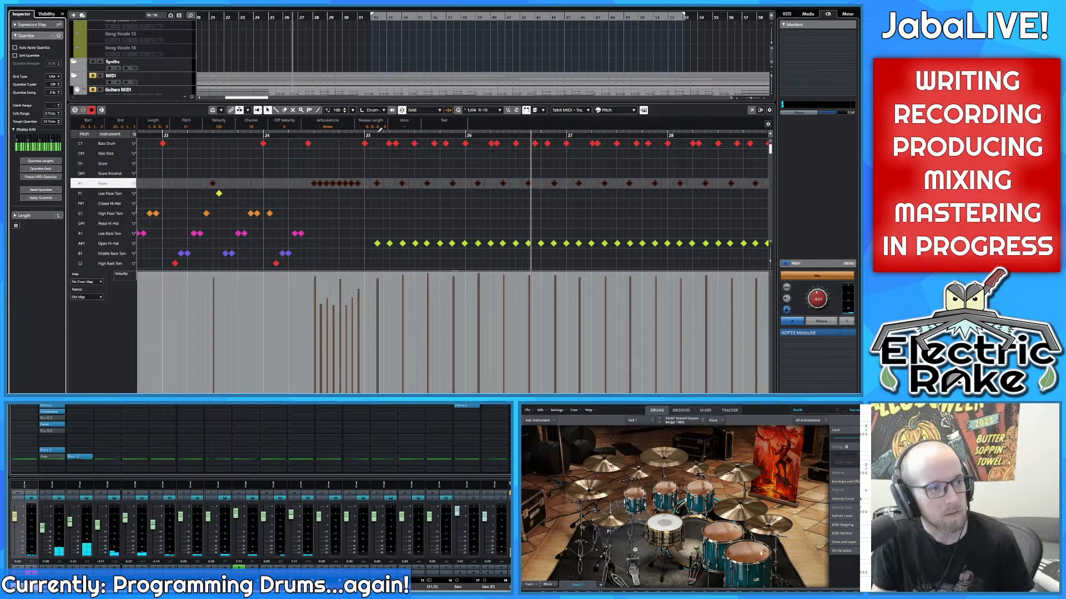
left_click_drag(378, 133, 302, 136)
left_click(294, 136)
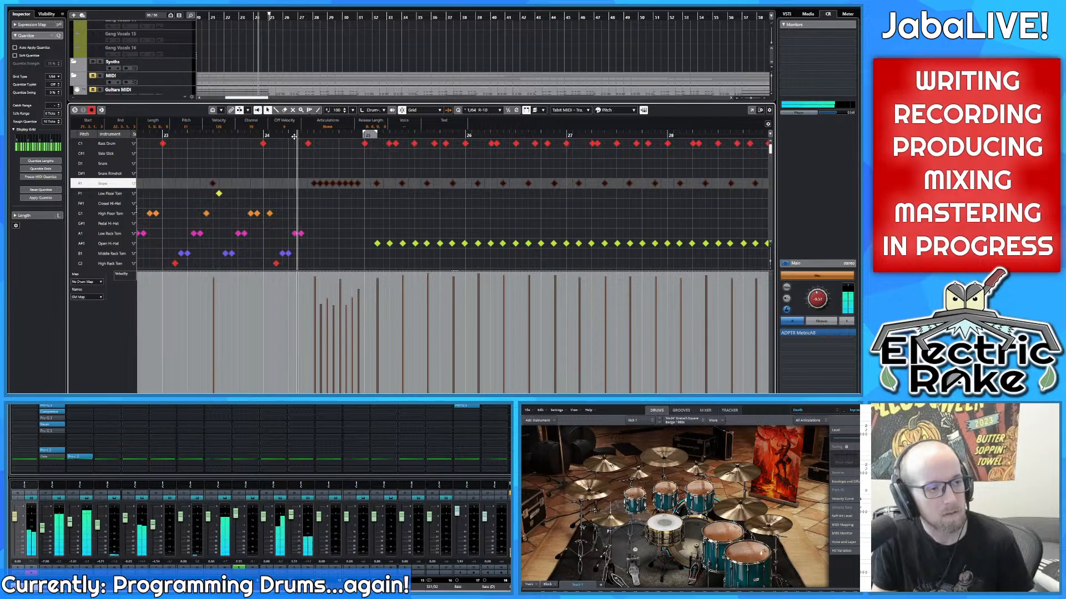
key("space")
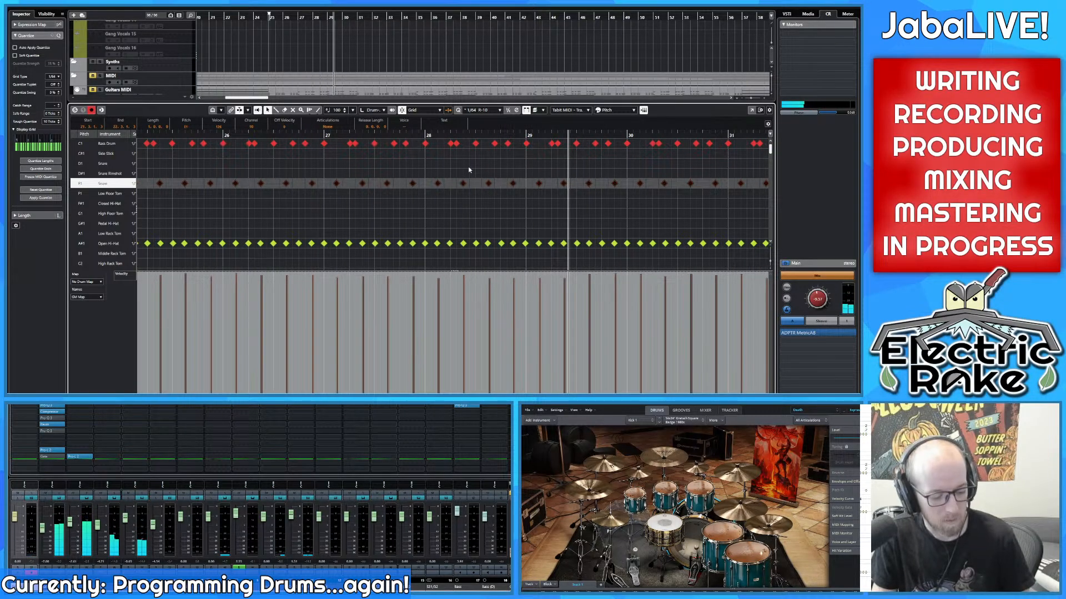
Step: View the input and drum channels in the full-size MixConsole and close it
key("F3")
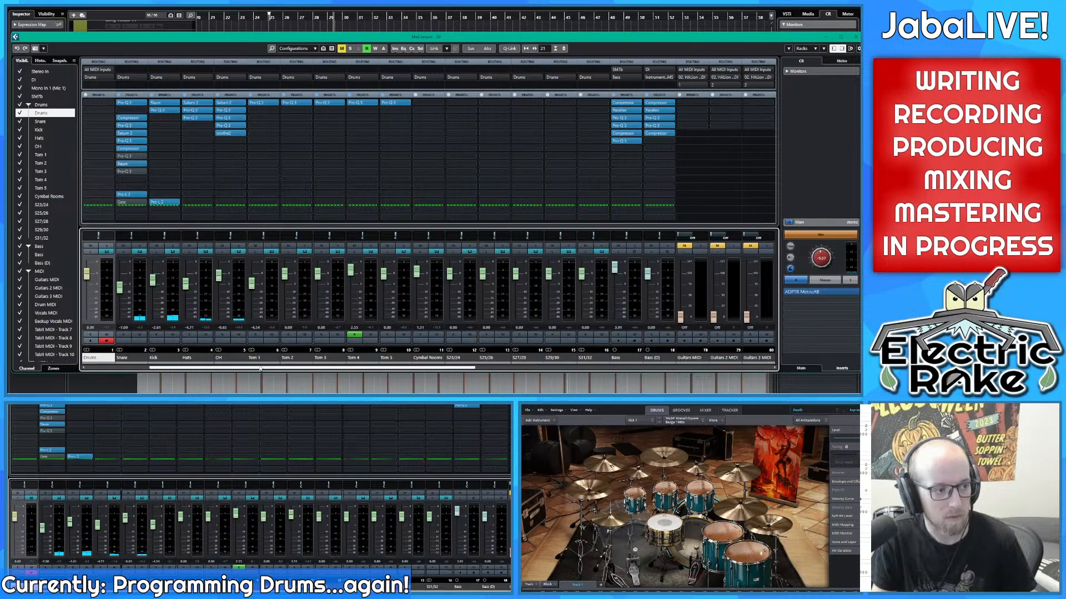
left_click_drag(260, 369, 167, 373)
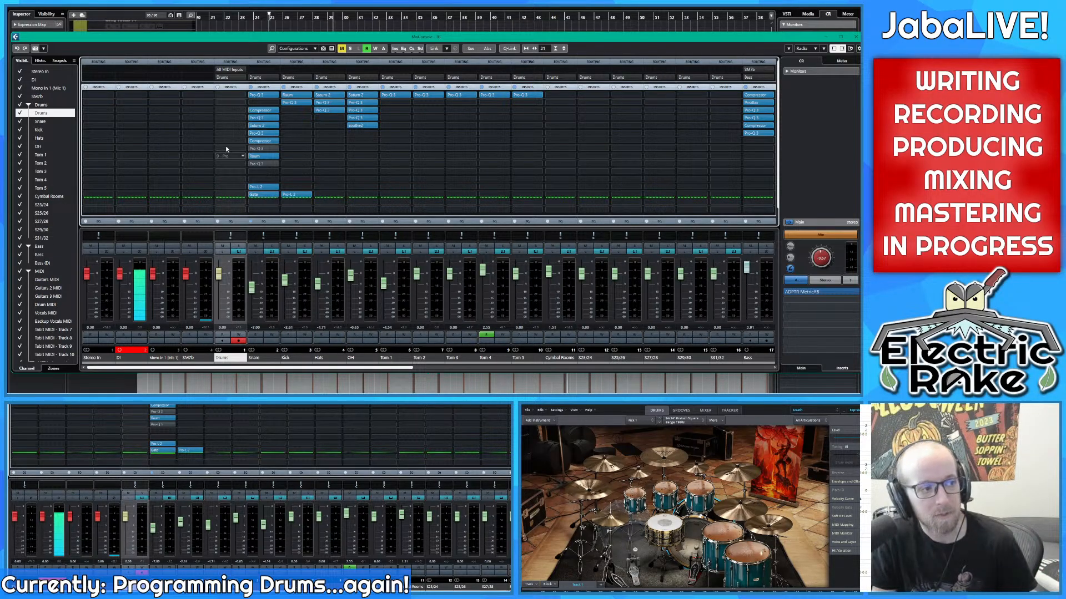
key("F3")
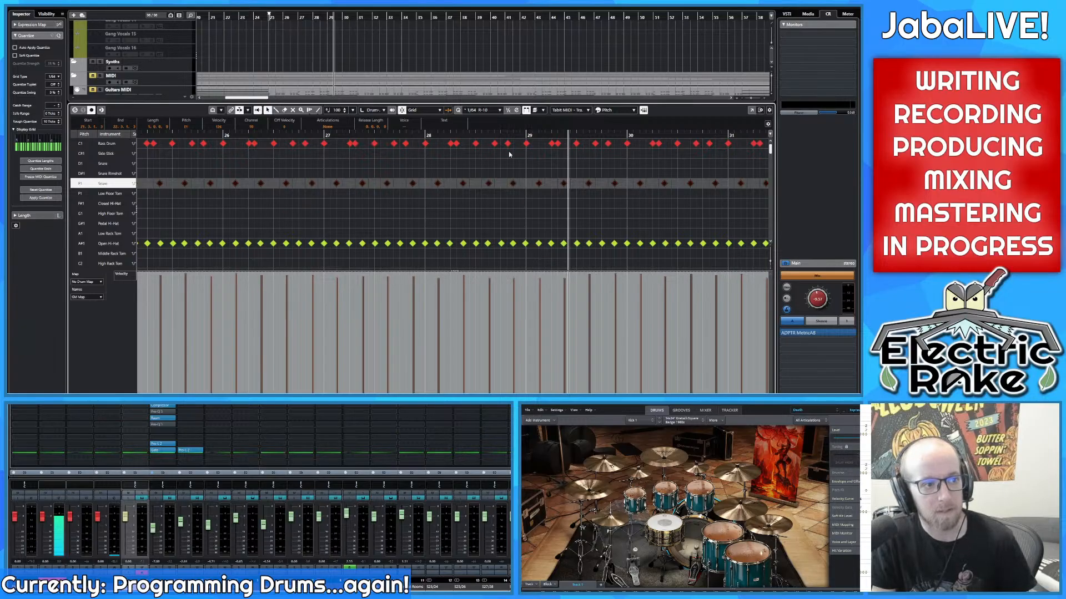
Step: Replay the snare roll from the first half of bar 24 through the groove up to bar 29
key("g")
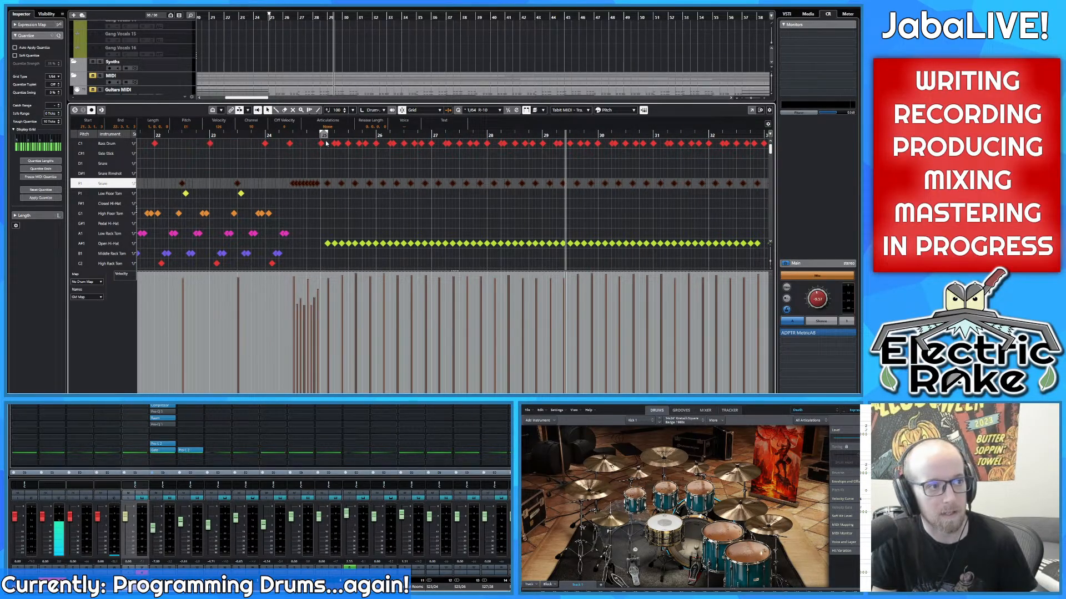
left_click(290, 135)
left_click_drag(290, 135, 280, 137)
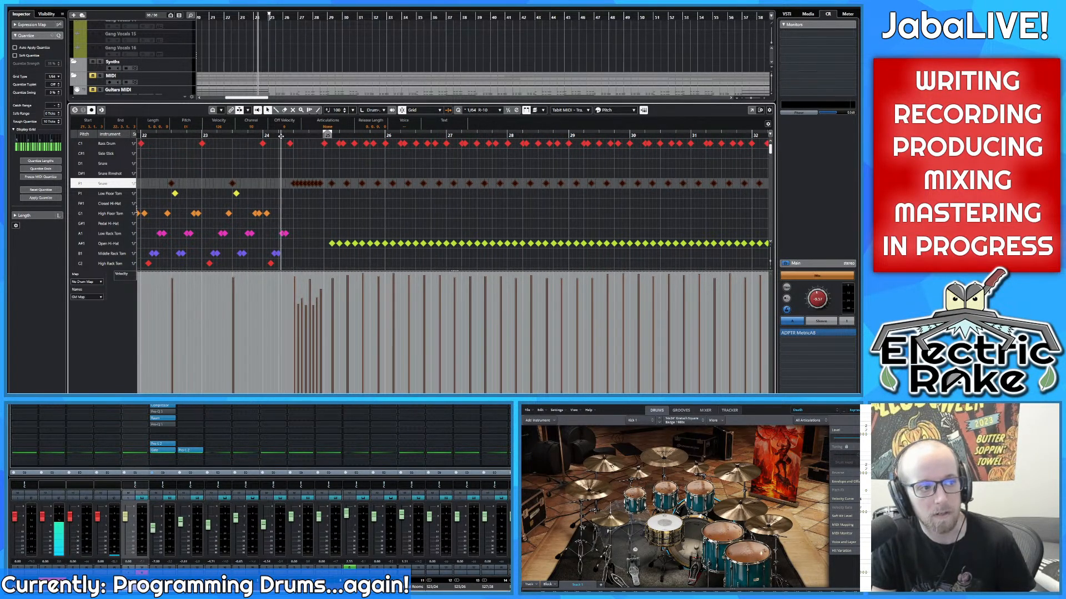
key("space")
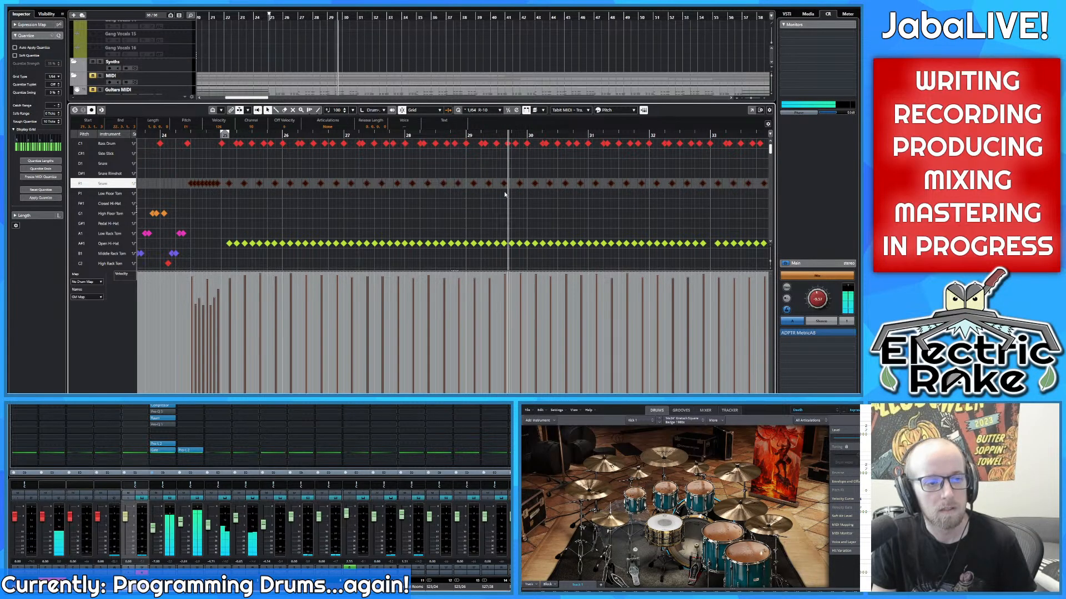
Step: Follow the groove's playback from bar 29 into bar 55, checking the drum lanes and snare velocities
key("g")
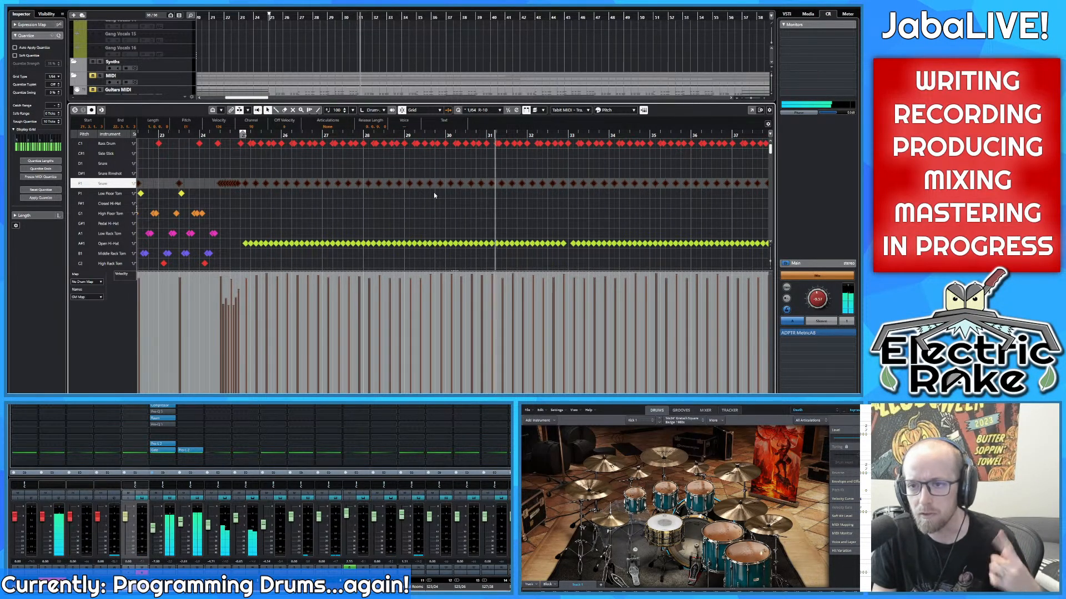
key("g")
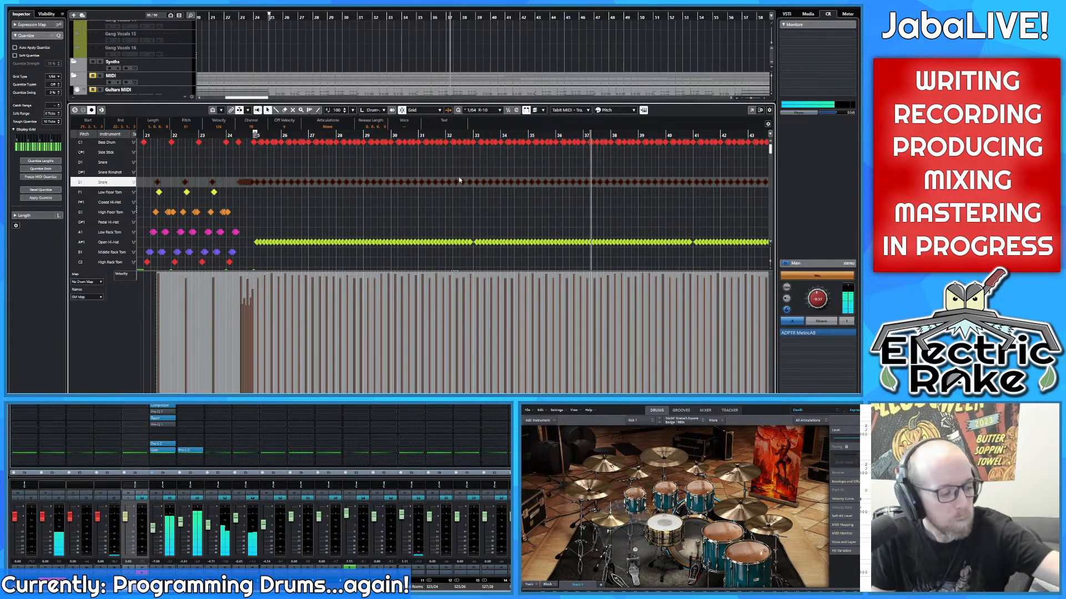
scroll(575, 186, "right", 6)
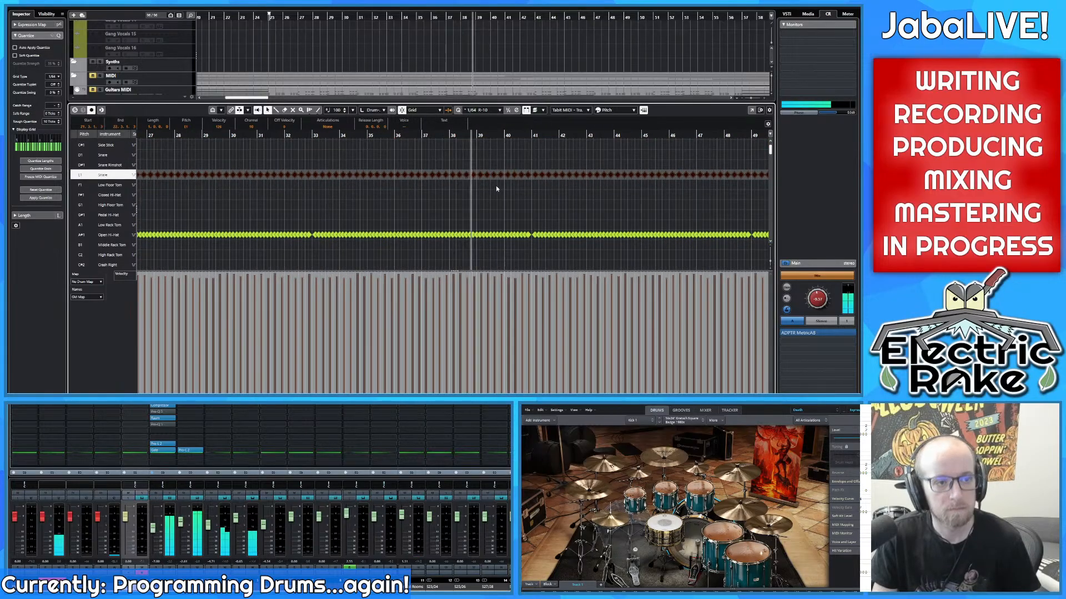
scroll(497, 188, "right", 1)
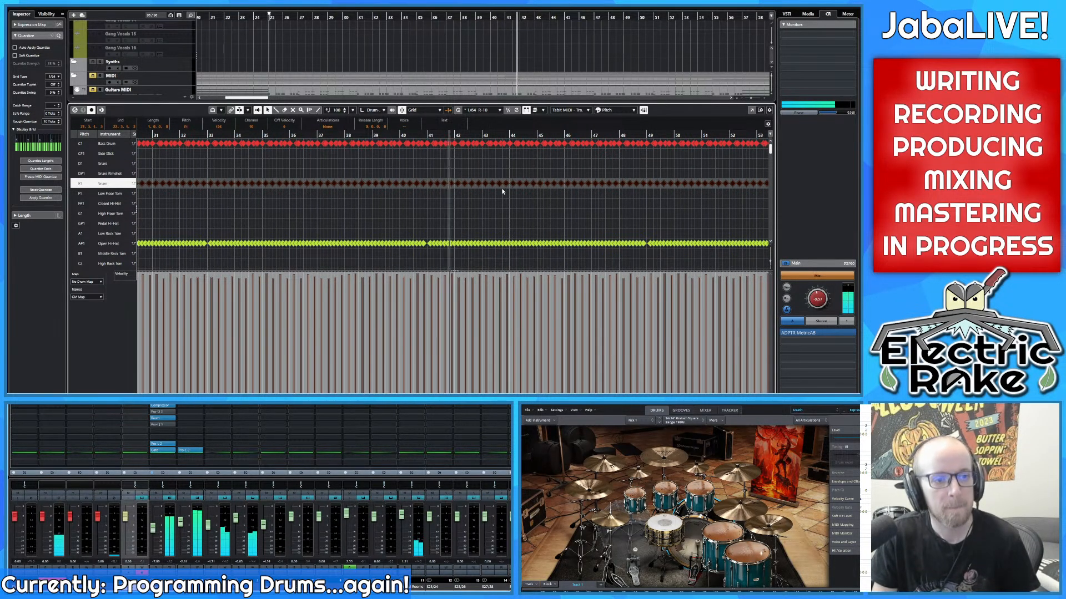
scroll(505, 190, "down", 5)
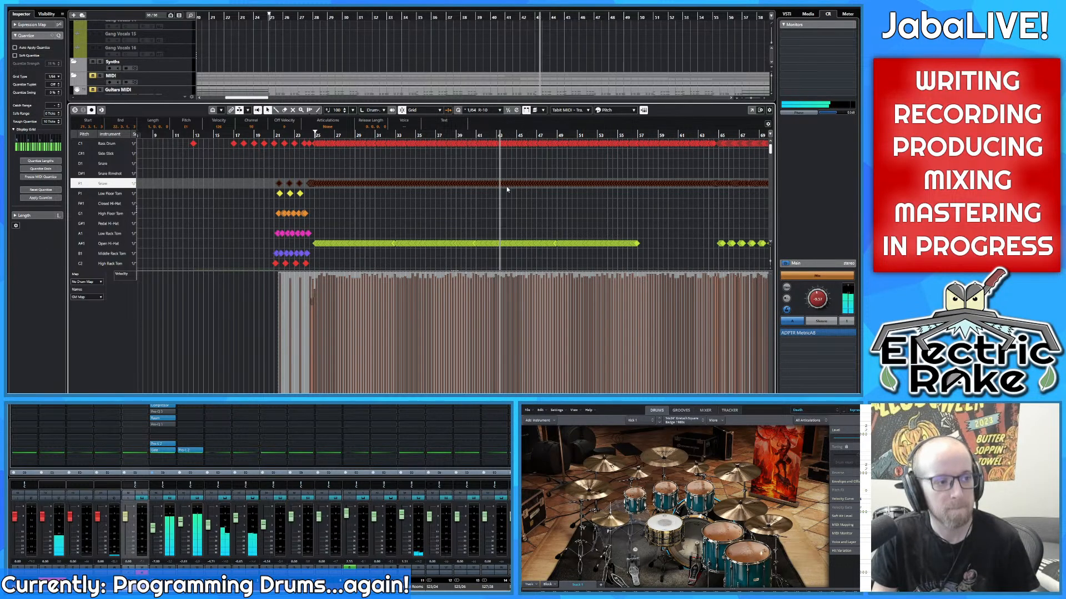
scroll(506, 189, "right", 3)
scroll(438, 191, "right", 1)
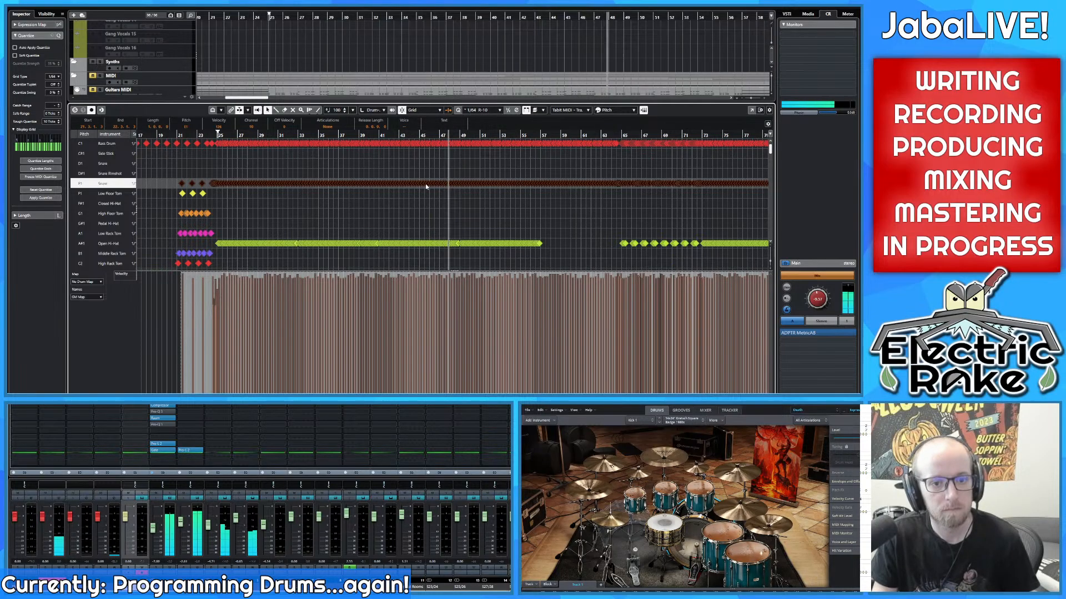
scroll(506, 181, "up", 3)
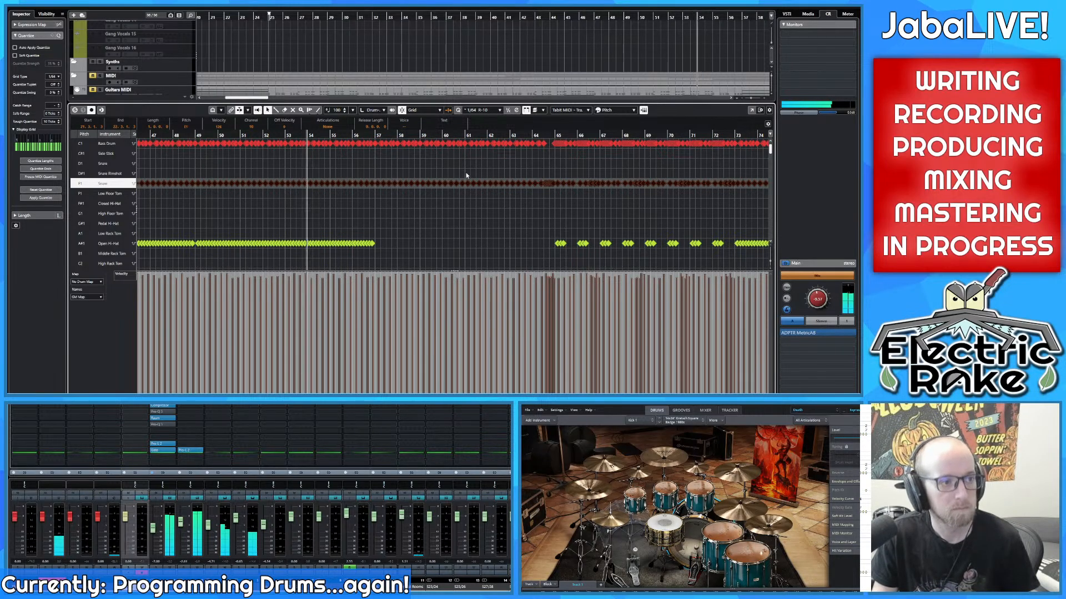
scroll(466, 176, "up", 2)
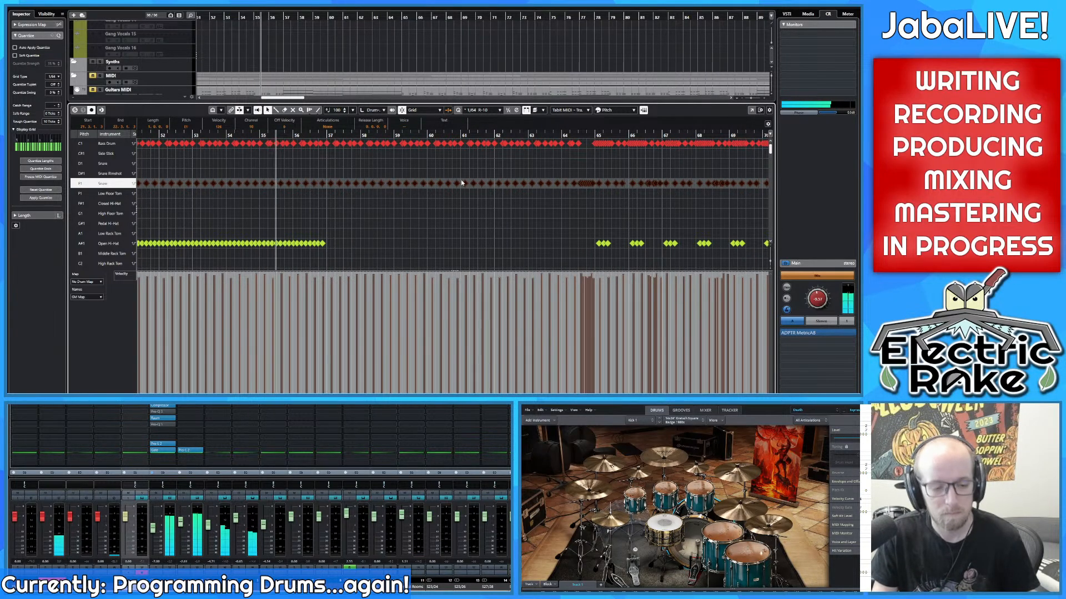
scroll(427, 150, "up", 4)
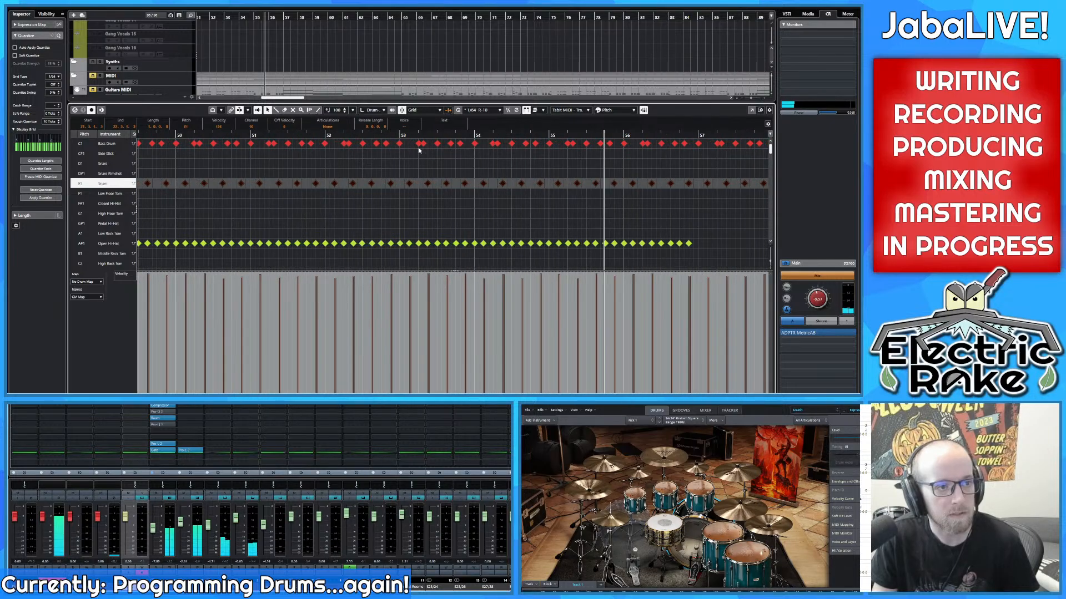
Step: Replay the groove from bar 51 and select the two close bass drum hits early in bar 54 to examine their velocities
key("space")
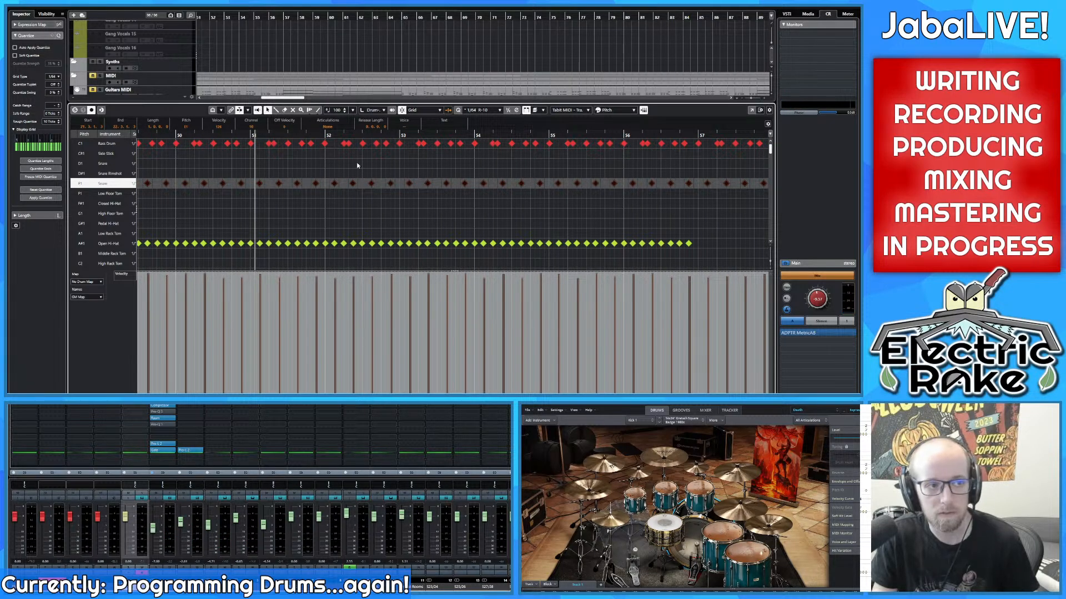
key("space")
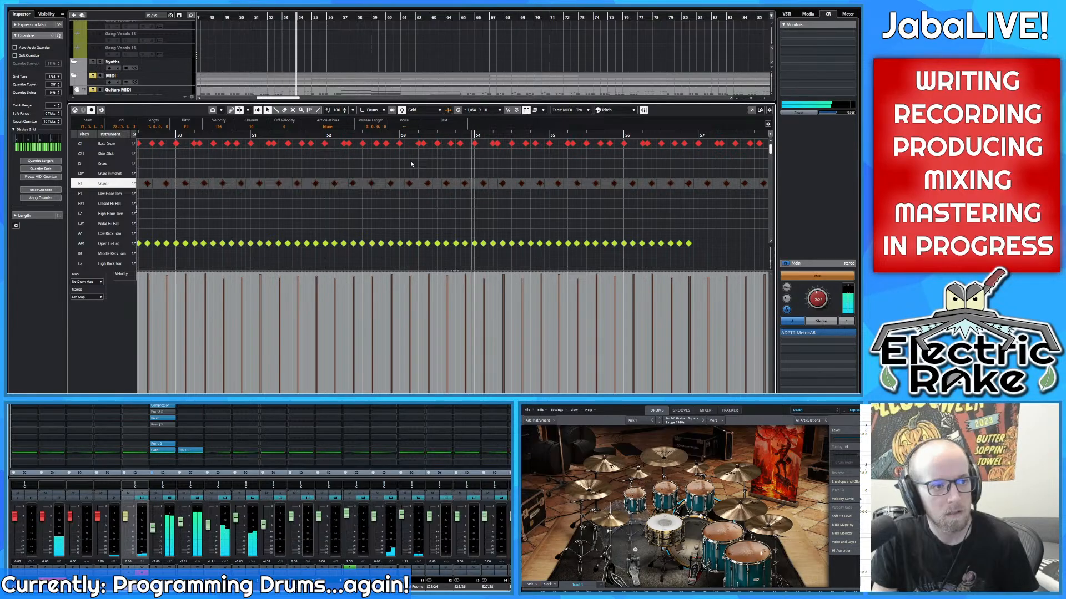
left_click(494, 150)
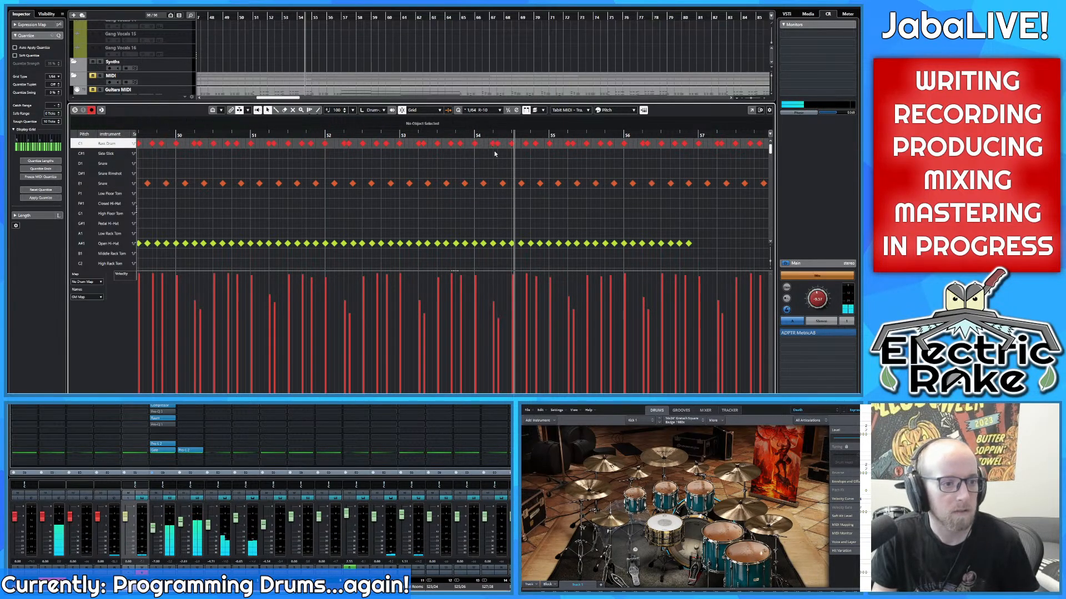
left_click(495, 143)
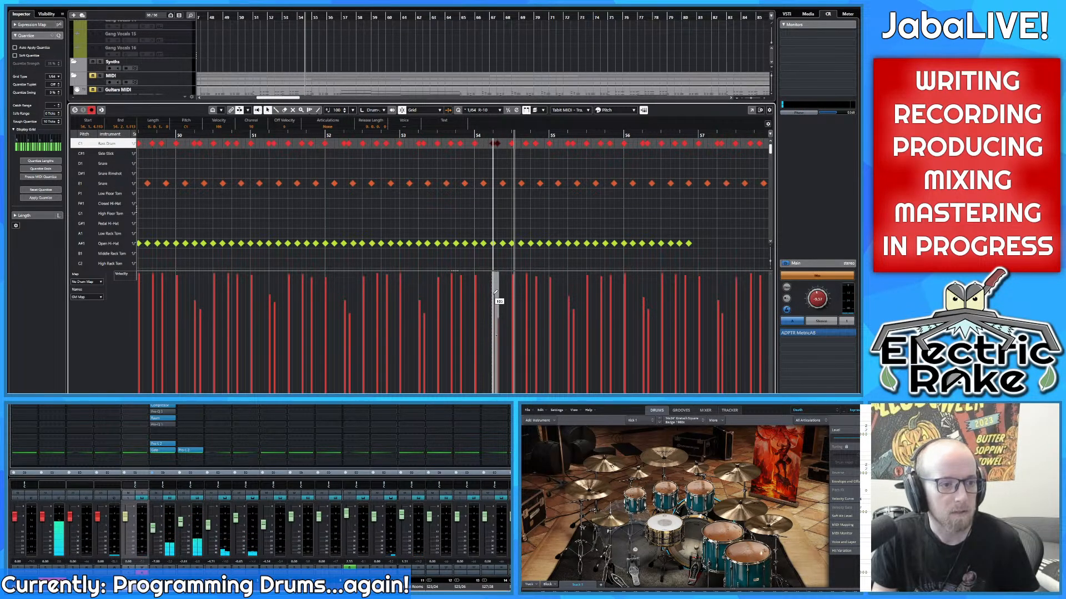
scroll(492, 197, "down", 8)
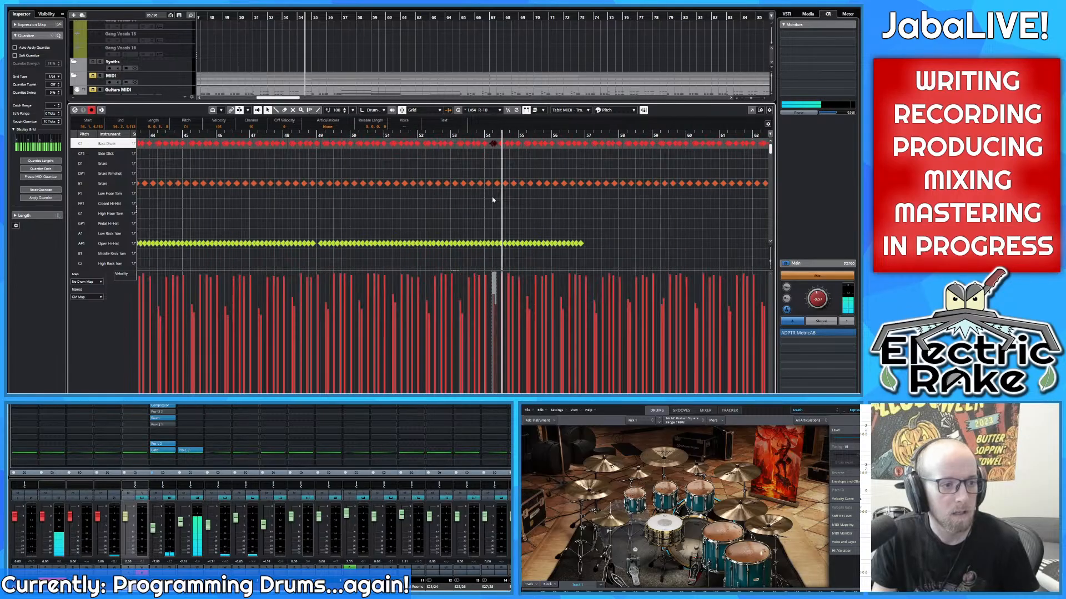
scroll(511, 159, "left", 2)
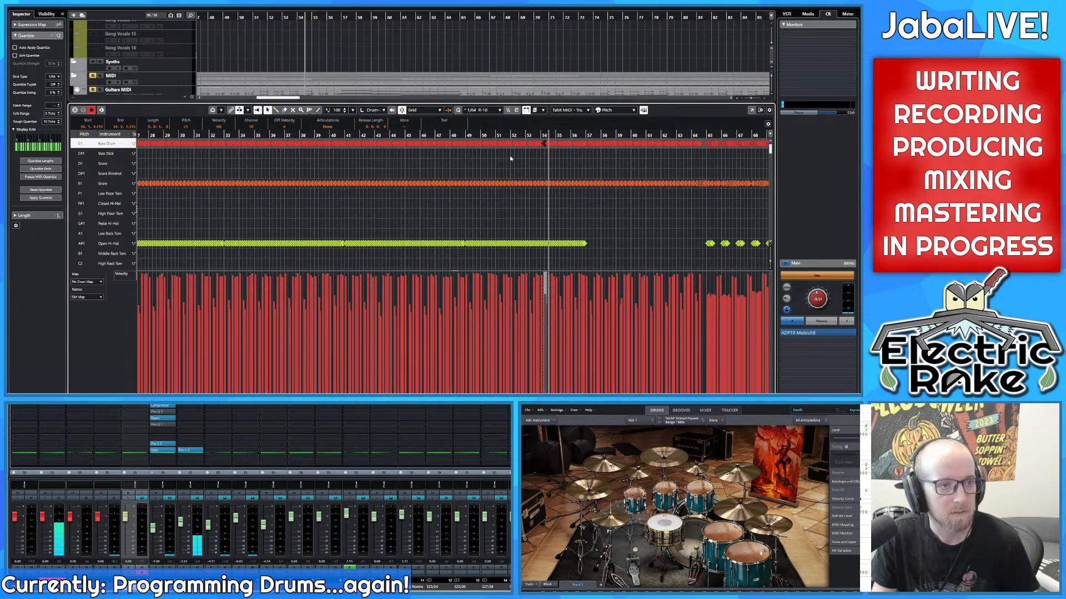
Step: Play the groove from about bar 52 through the transition into bar 65
left_click(509, 136)
key("space")
left_click_drag(562, 182, 527, 180)
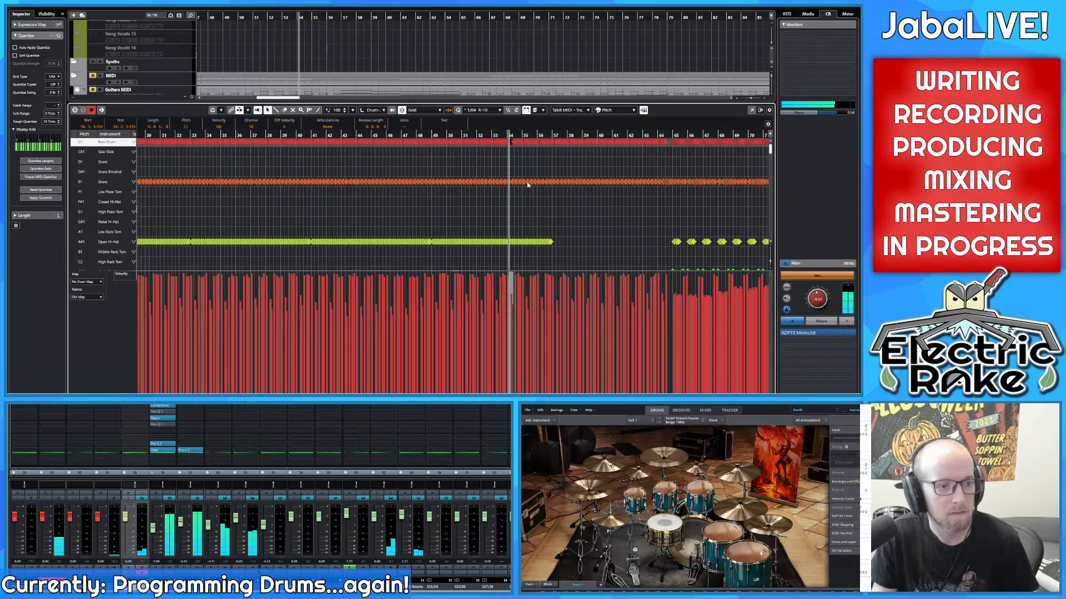
scroll(516, 183, "right", 3)
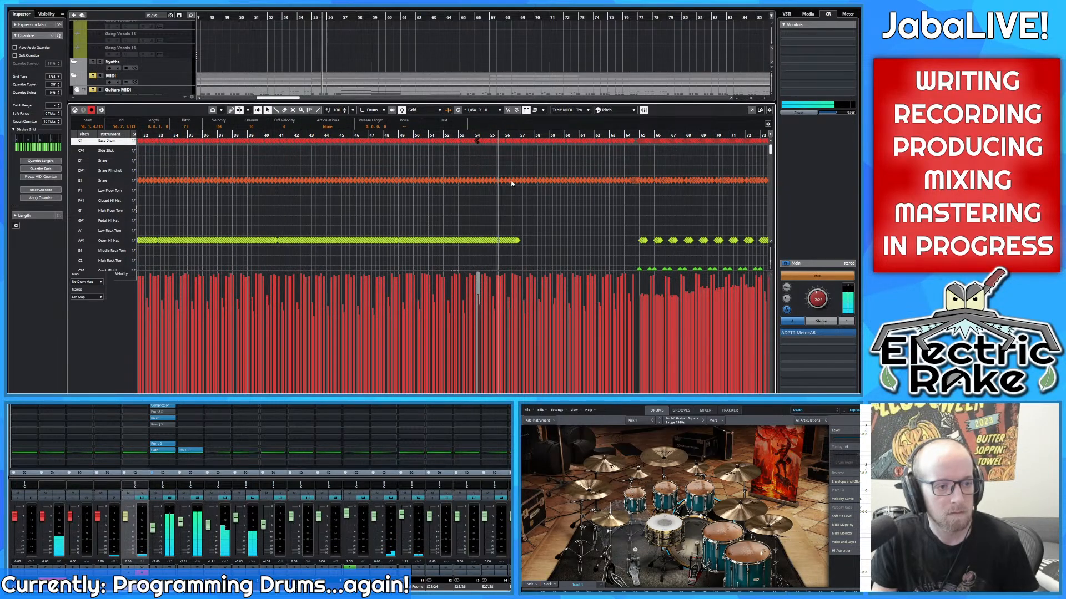
key("g")
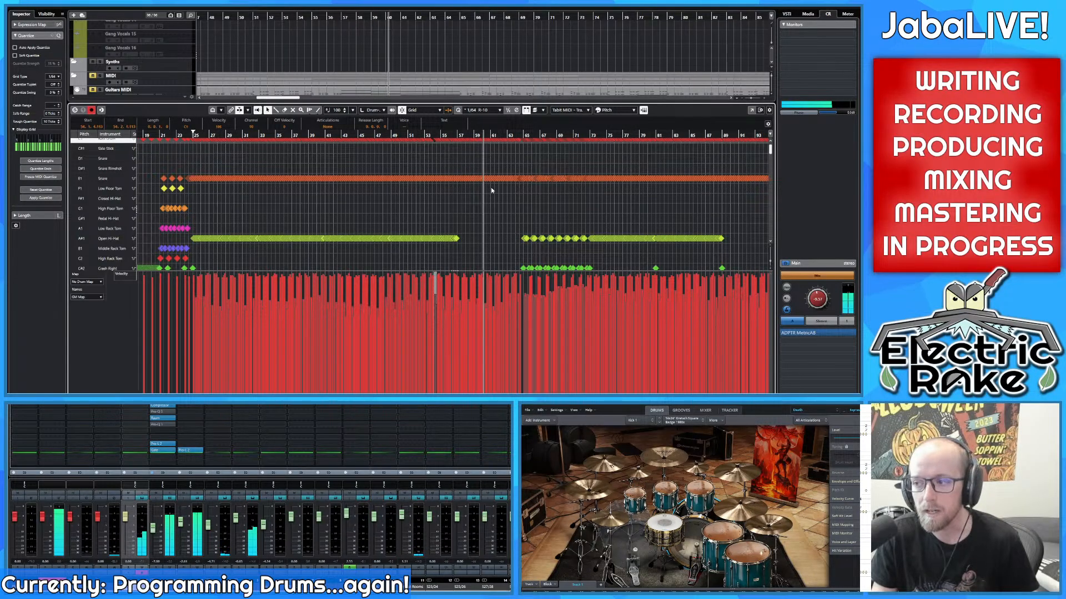
key("h")
key("h")
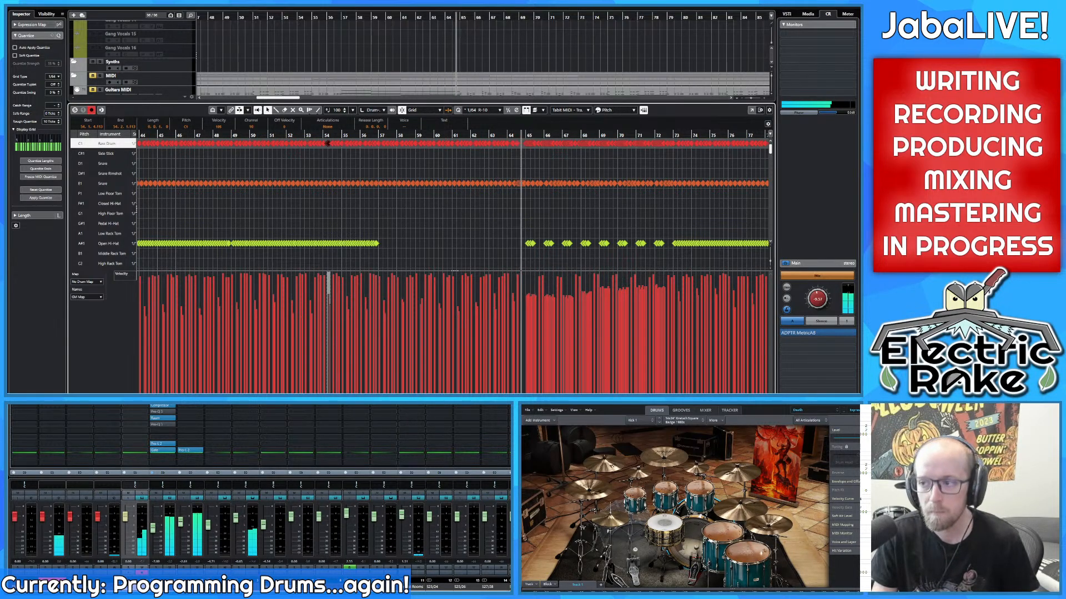
Step: Clear the note selection and audition the snare roll leading into bar 65, starting just before bar 64
key("space")
scroll(477, 179, "up", 5)
left_click(592, 169)
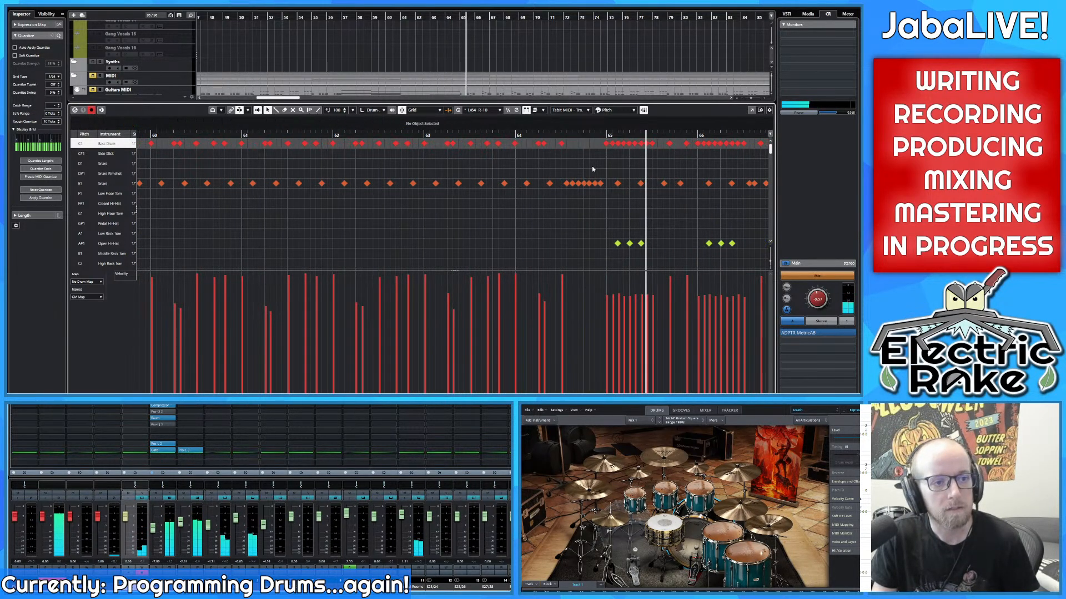
scroll(513, 177, "right", 2)
scroll(514, 178, "up", 3)
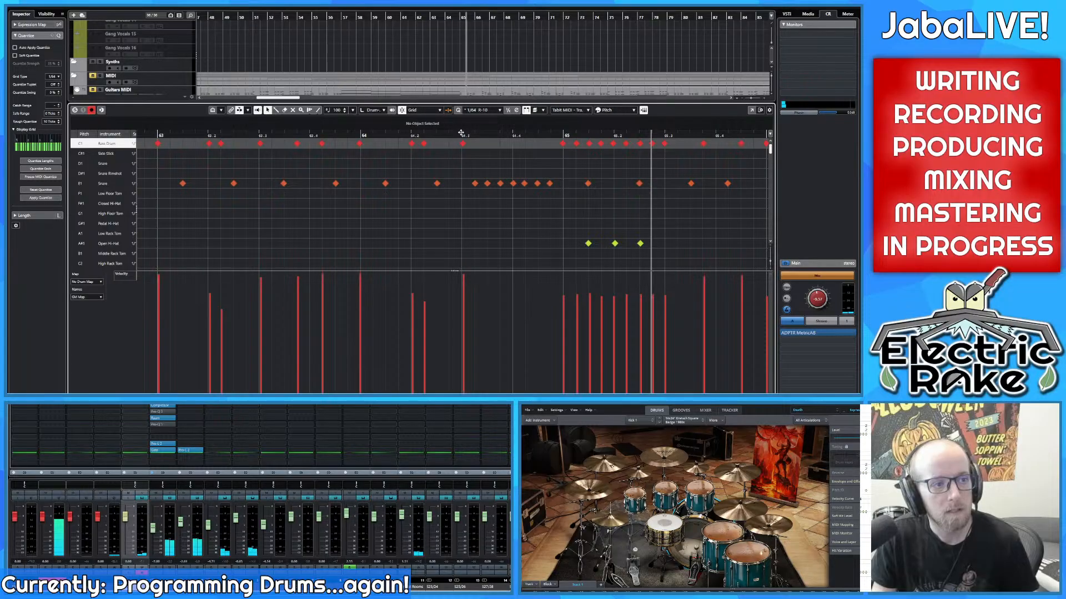
left_click_drag(461, 133, 347, 136)
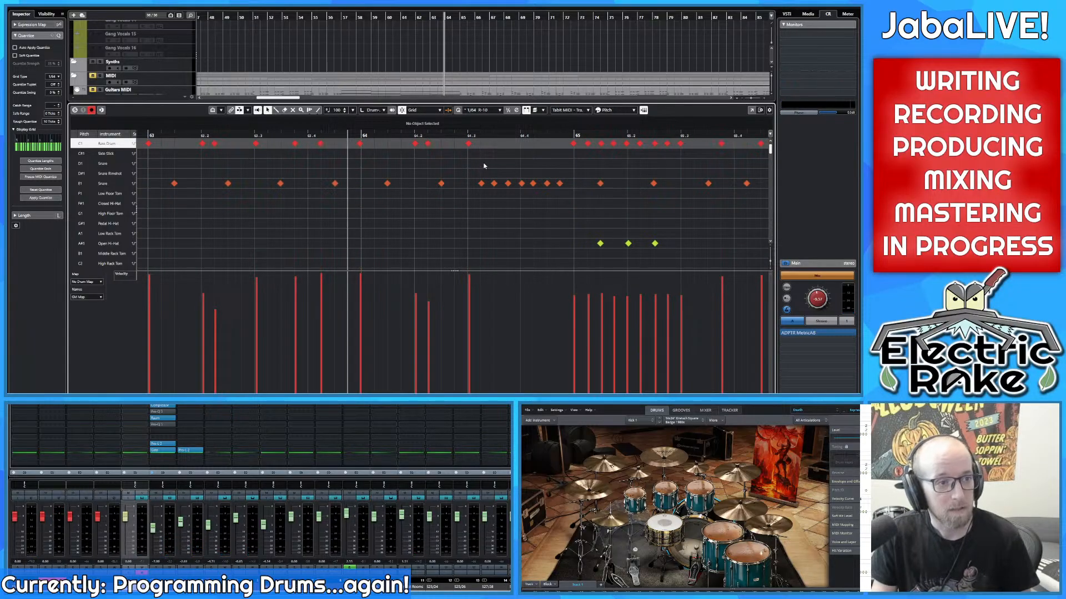
key("space")
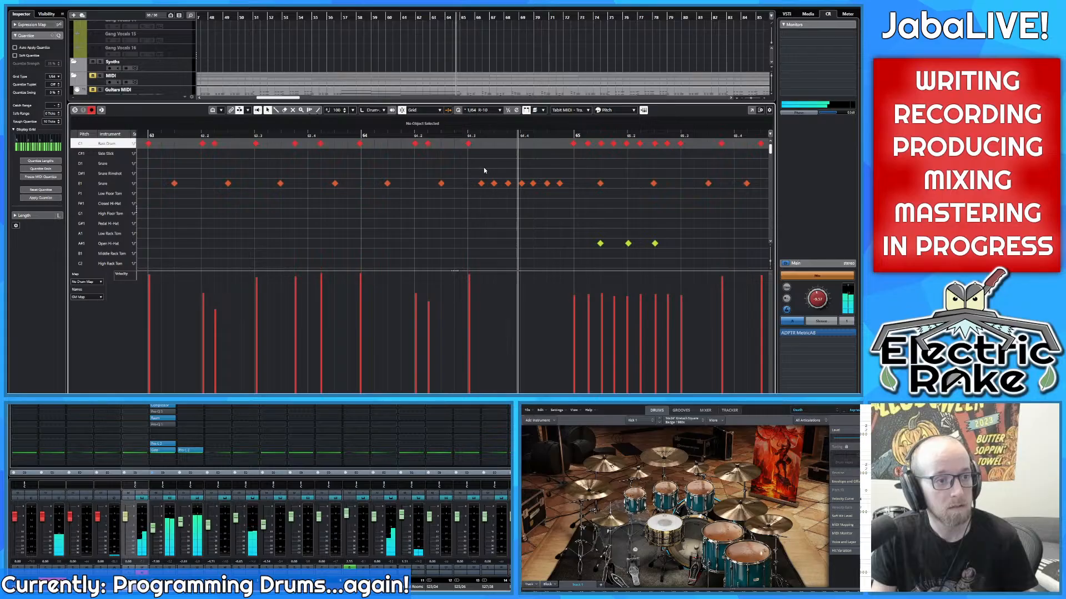
scroll(484, 170, "right", 1)
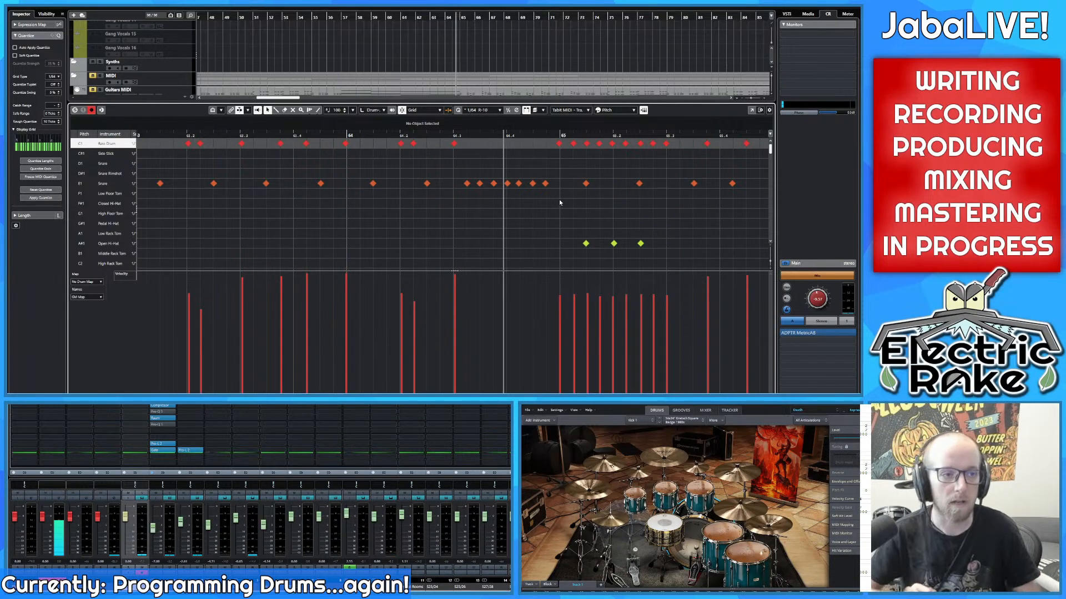
Step: Lower the velocities of the snare roll hits at the end of bar 64 to uneven levels, leaving the fourth hit loud
left_click(466, 184)
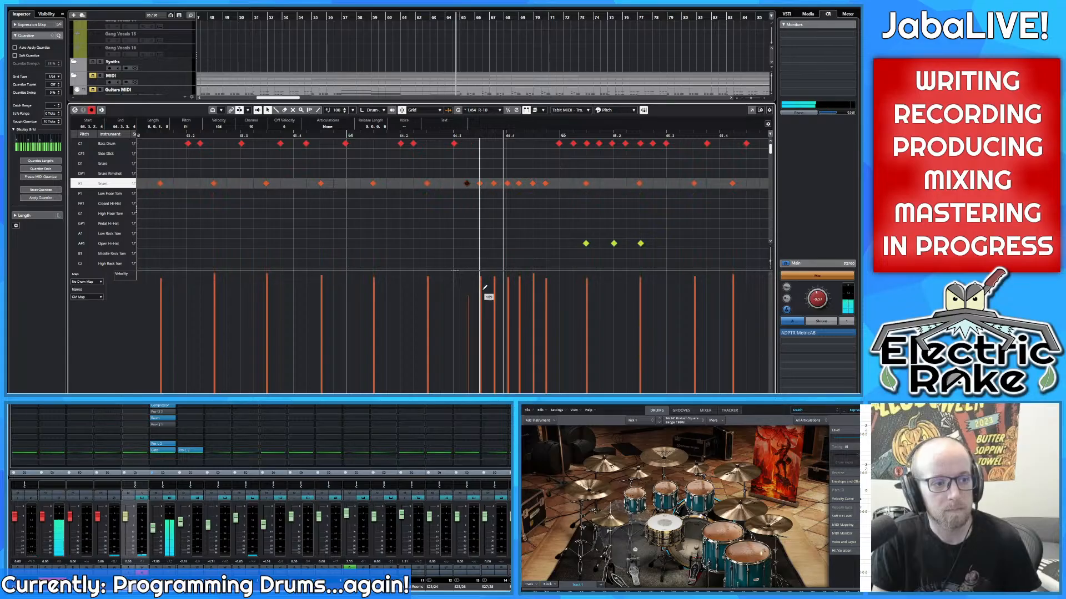
left_click_drag(487, 292, 506, 295)
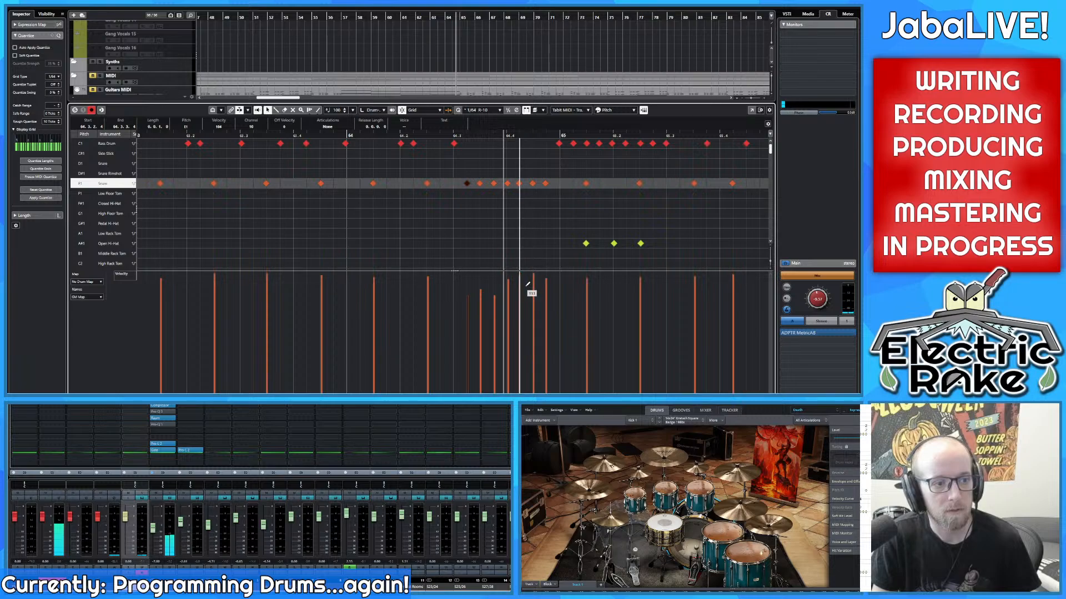
left_click_drag(525, 300, 545, 297)
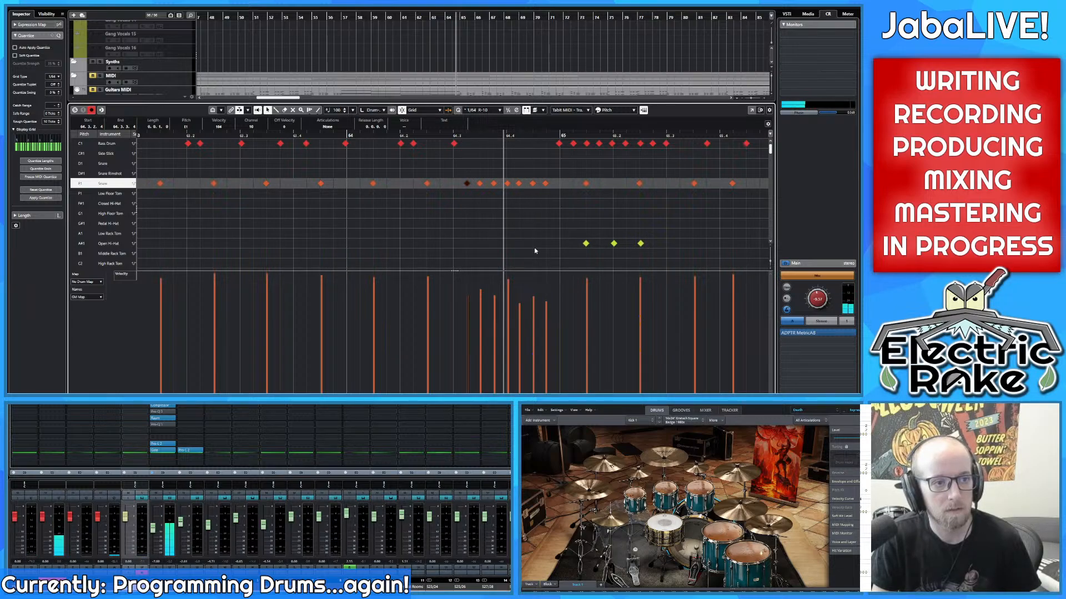
Step: Replay the transition from just before bar 63 to hear the snare roll into bar 65
key("space")
scroll(388, 154, "down", 2)
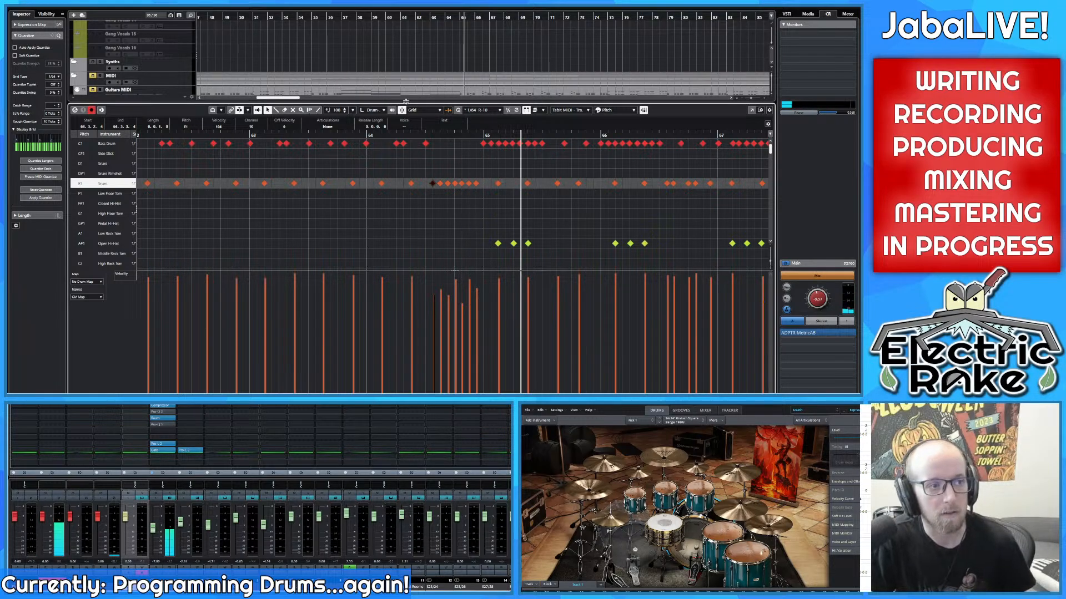
left_click_drag(230, 135, 230, 159)
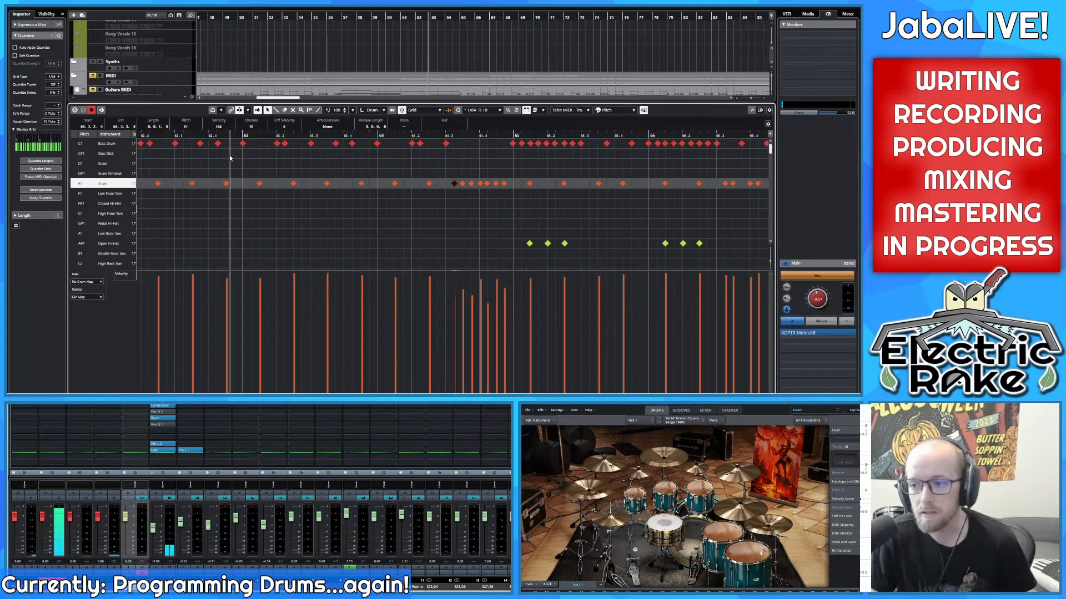
key("space")
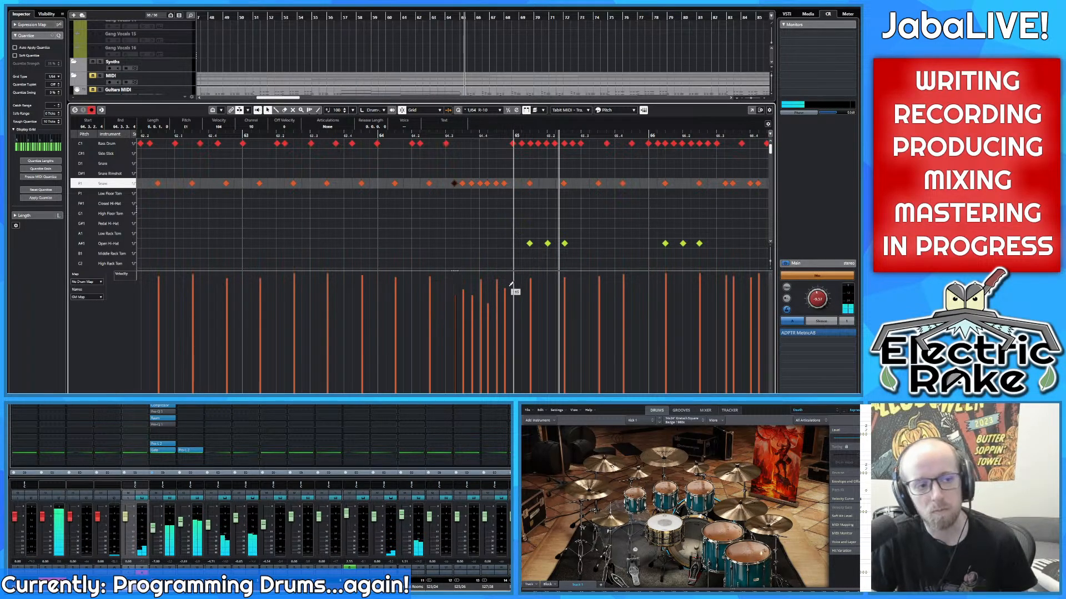
Step: Nudge the last snare hit of the bar 64 roll slightly later and replay from the second half of bar 63
scroll(503, 197, "up", 3)
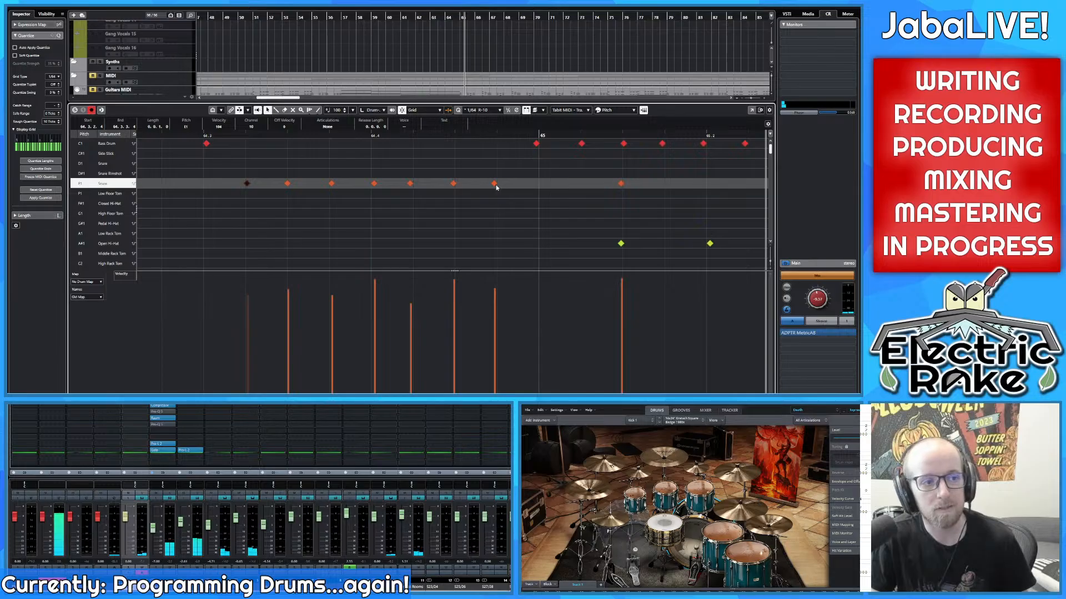
left_click_drag(496, 187, 455, 188)
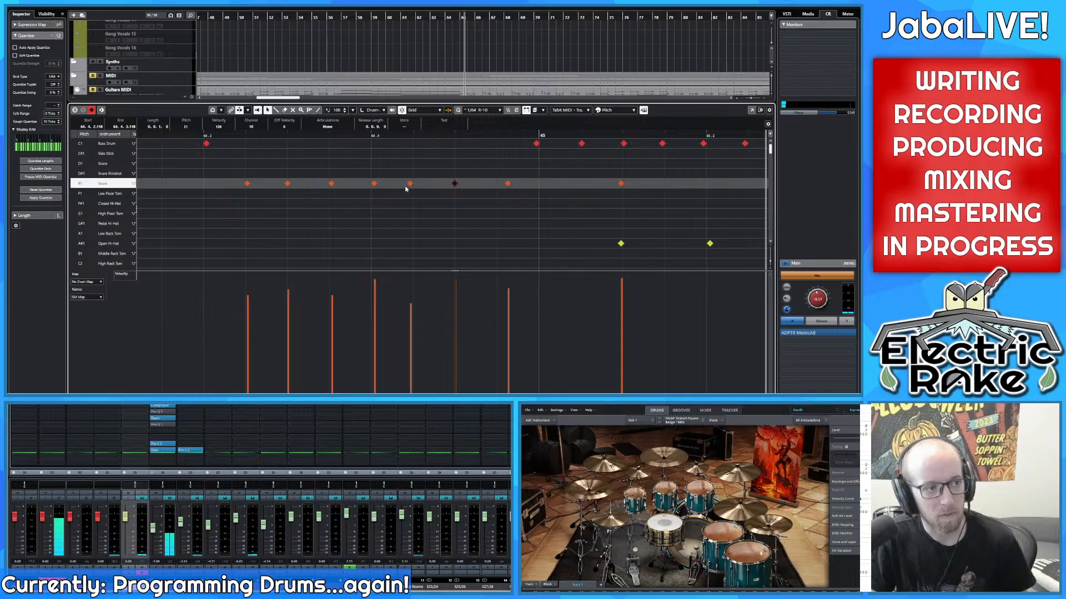
scroll(405, 188, "down", 5)
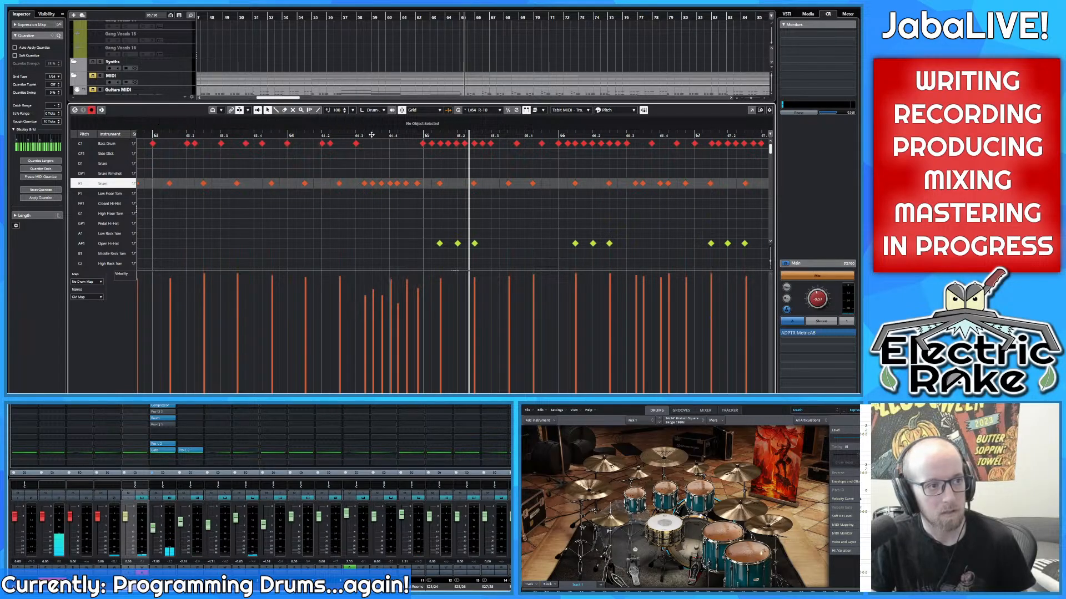
left_click_drag(291, 135, 239, 142)
key("space")
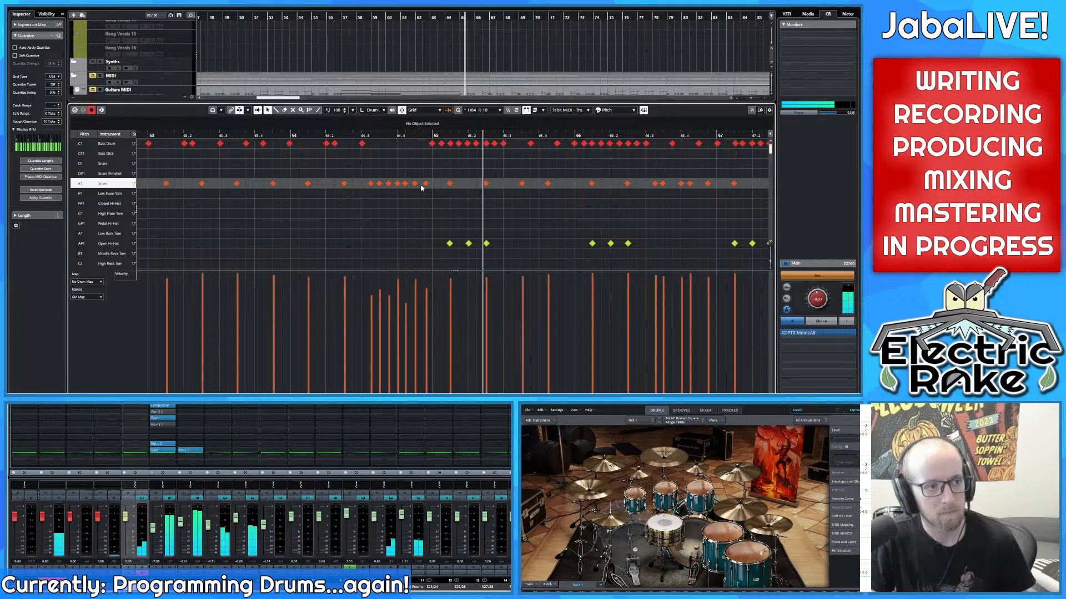
Step: Move the final snare hit of the bar 64 roll slightly earlier, closer to the preceding hits
scroll(427, 185, "up", 5)
left_click_drag(423, 185, 416, 188)
left_click_drag(351, 200, 463, 203)
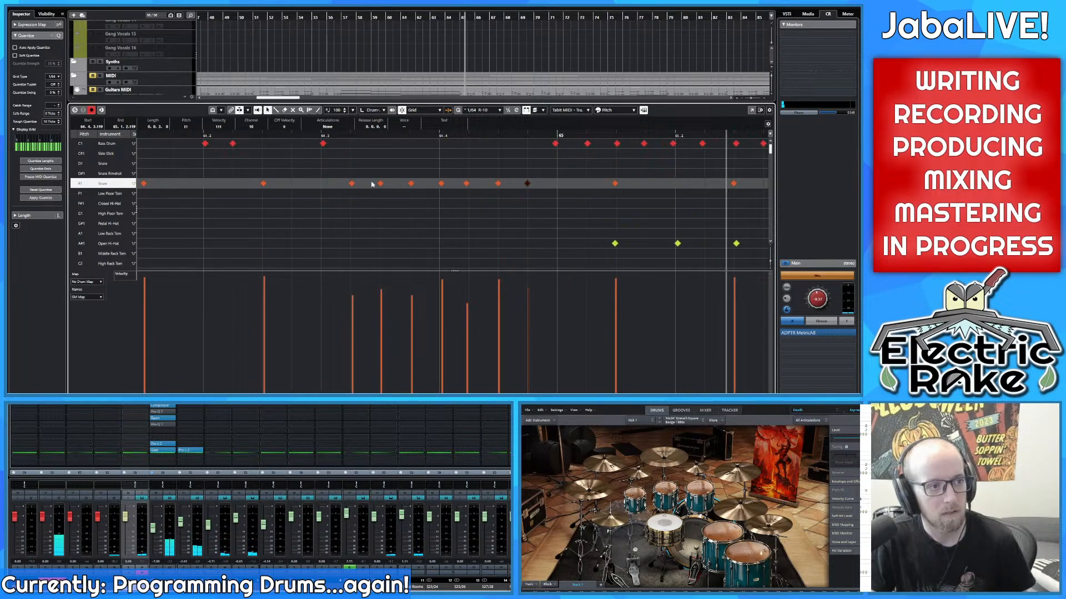
Step: Nudge the first four snare hits of the bar 64 roll slightly earlier, shifting the first two a little further ahead
left_click_drag(352, 187, 441, 189)
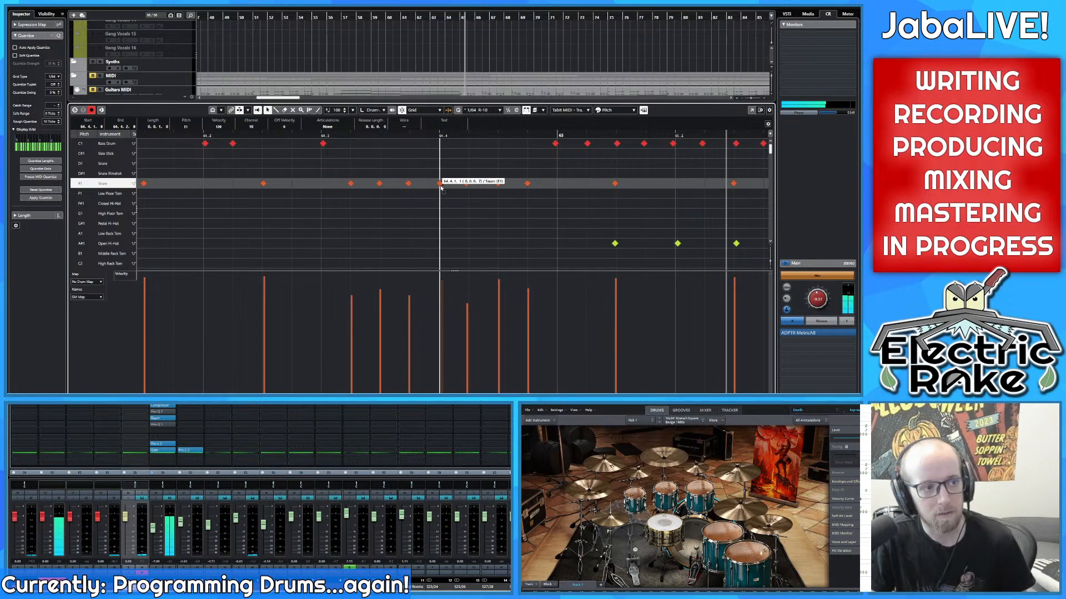
scroll(465, 189, "up", 2)
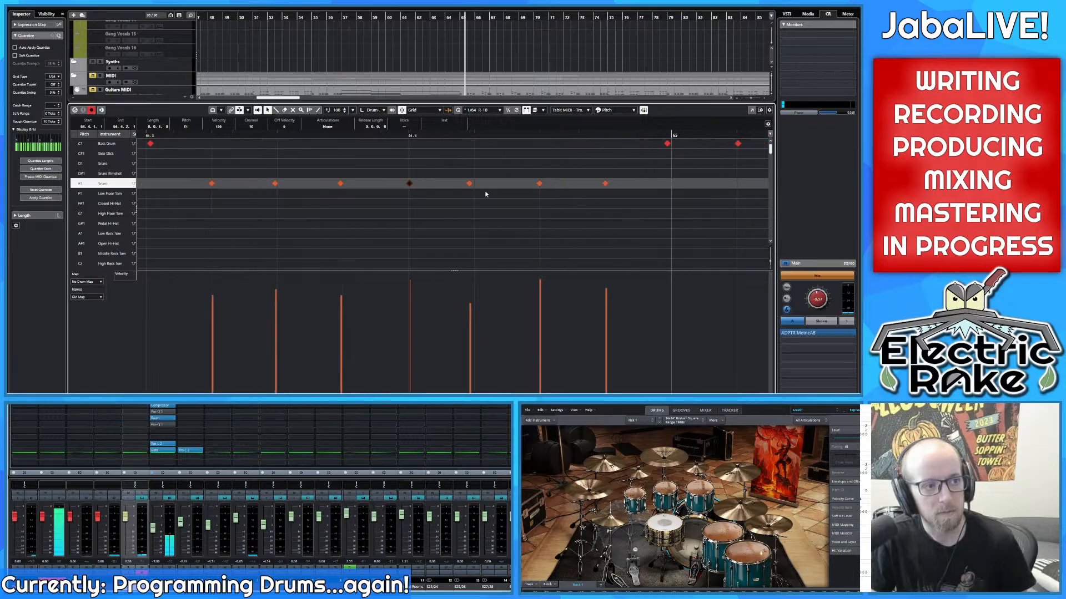
scroll(475, 212, "down", 2)
scroll(473, 189, "up", 2)
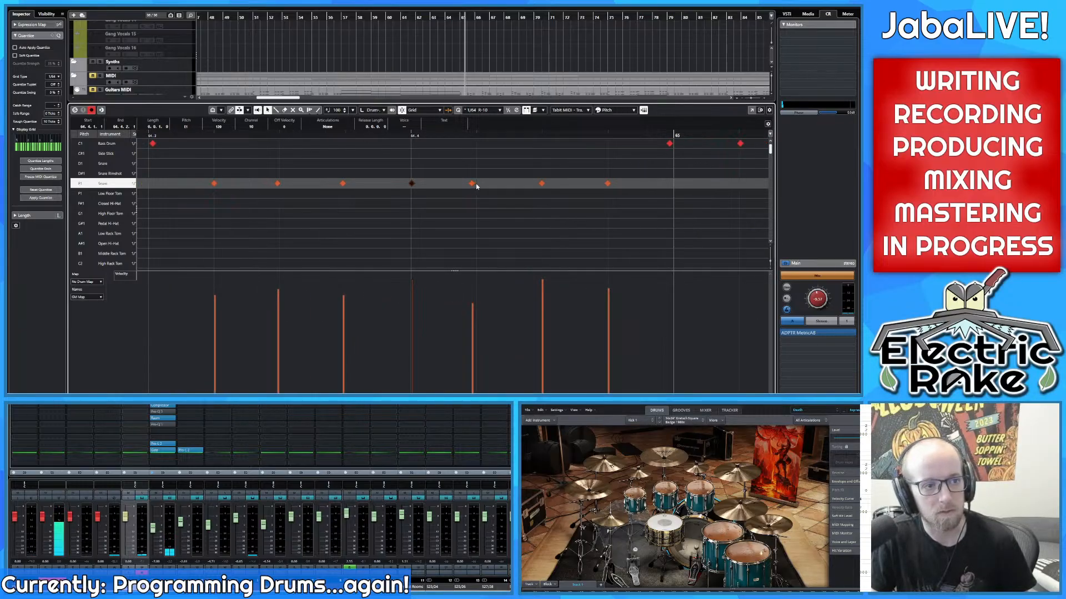
scroll(476, 186, "down", 4)
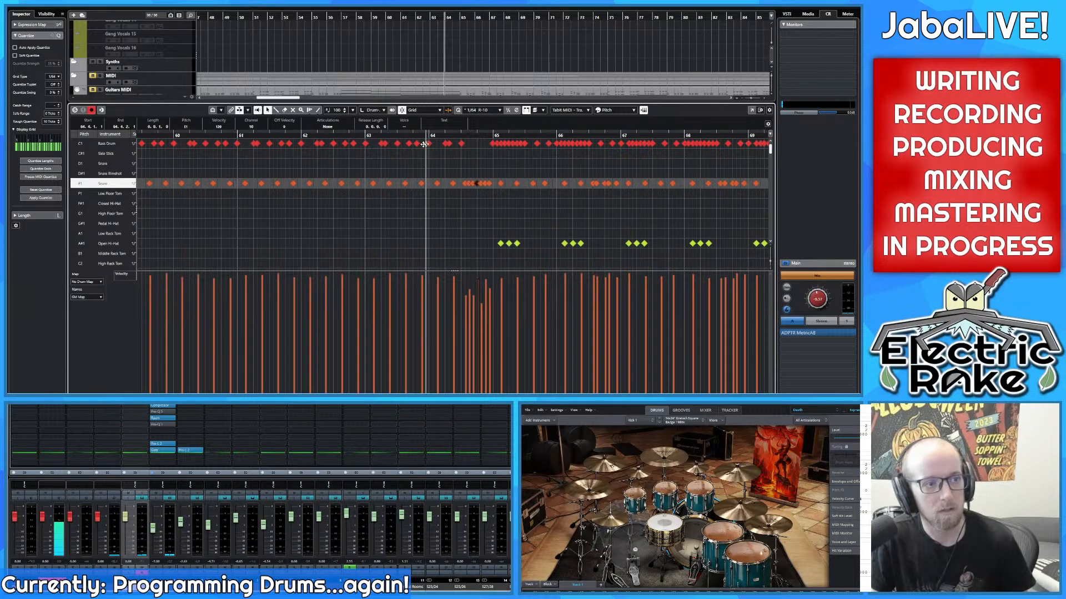
scroll(458, 165, "up", 4)
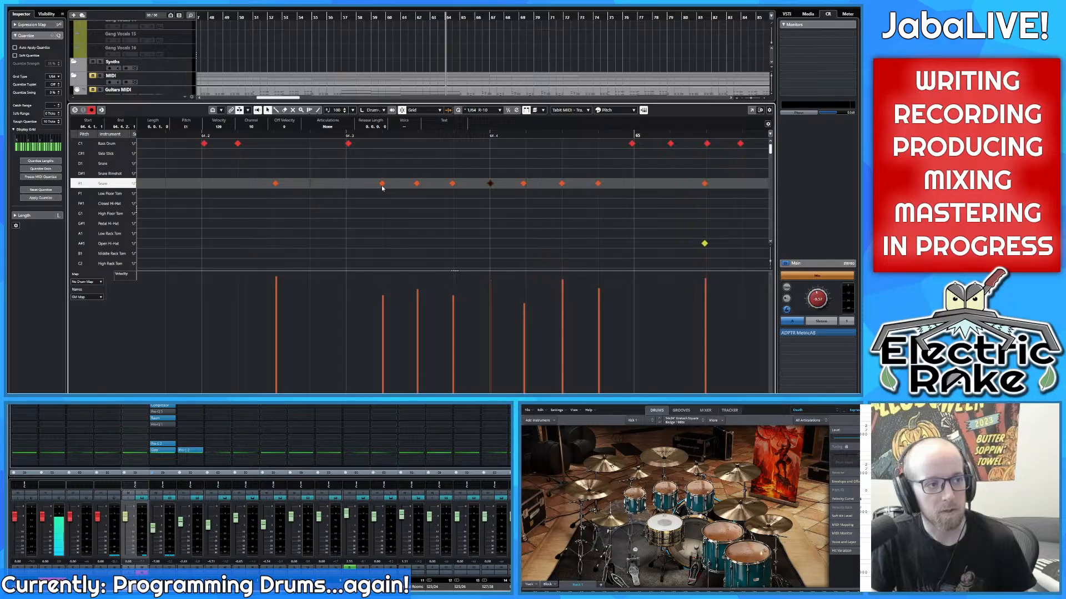
left_click_drag(382, 188, 453, 187)
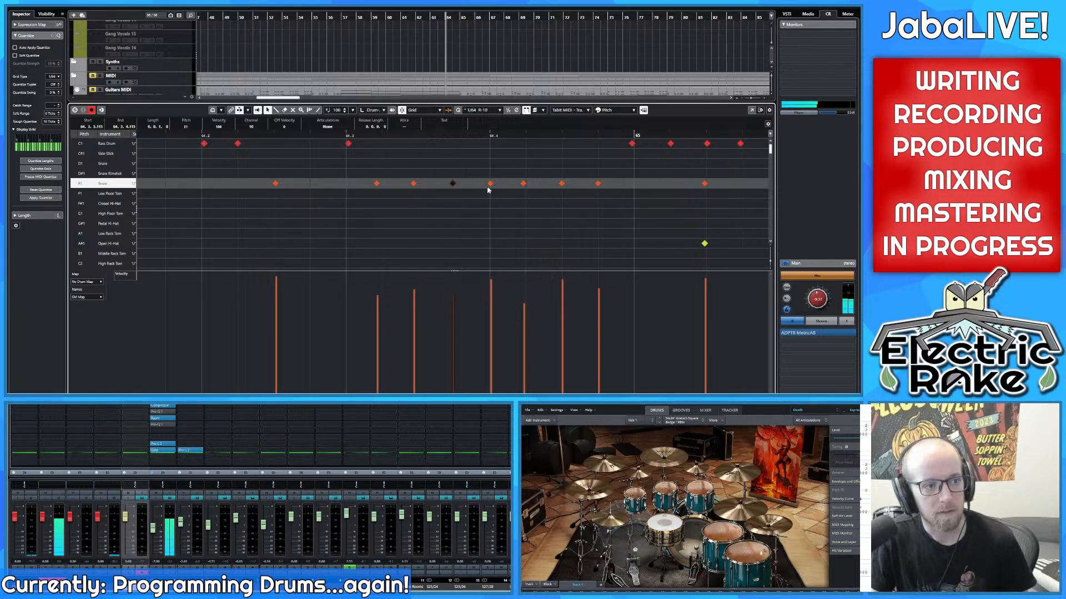
Step: Reshape the velocities of the rapid snare fill at the end of bar 64, softening its opening hits and accenting the middle one
left_click(524, 185)
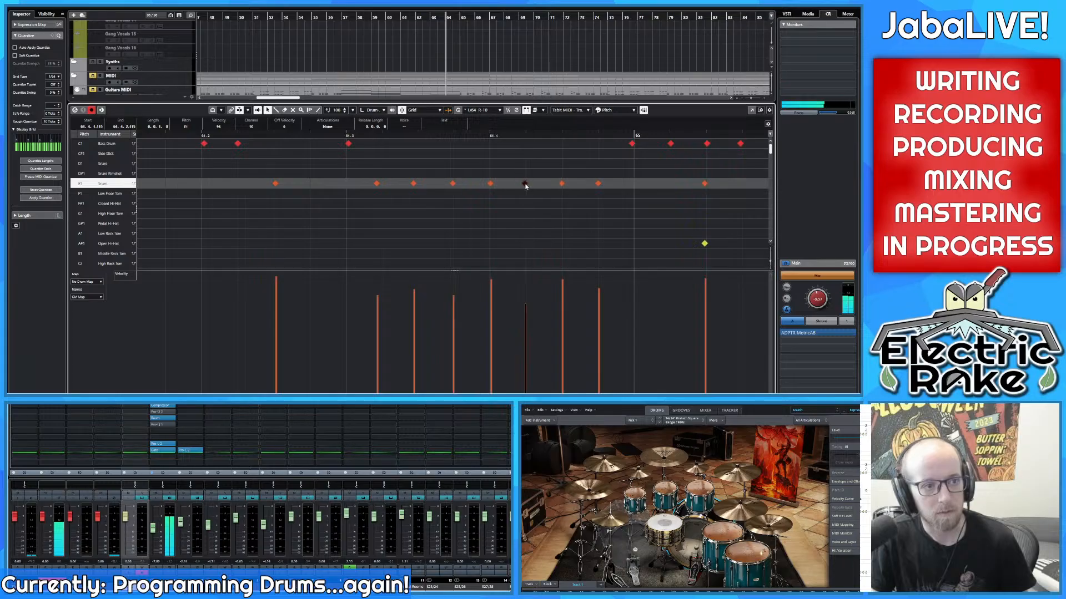
scroll(648, 188, "down", 9)
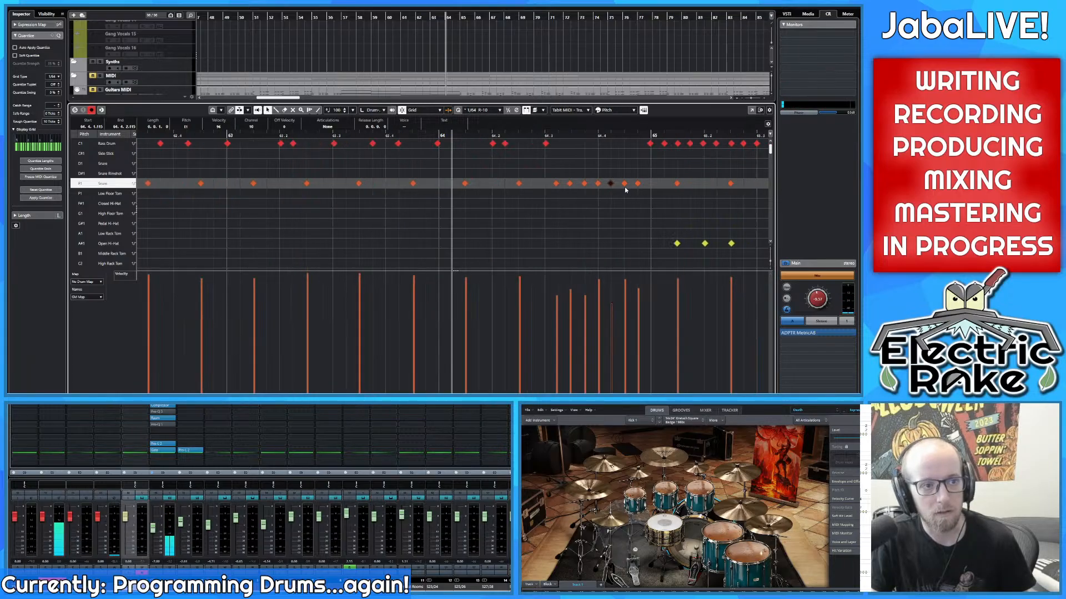
key("space")
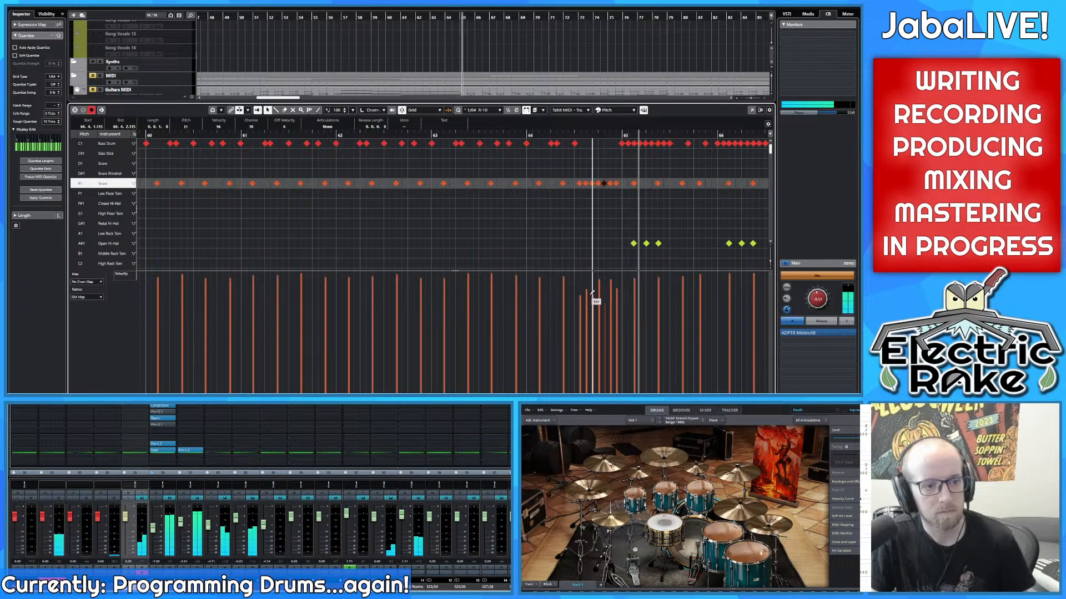
scroll(595, 303, "up", 2)
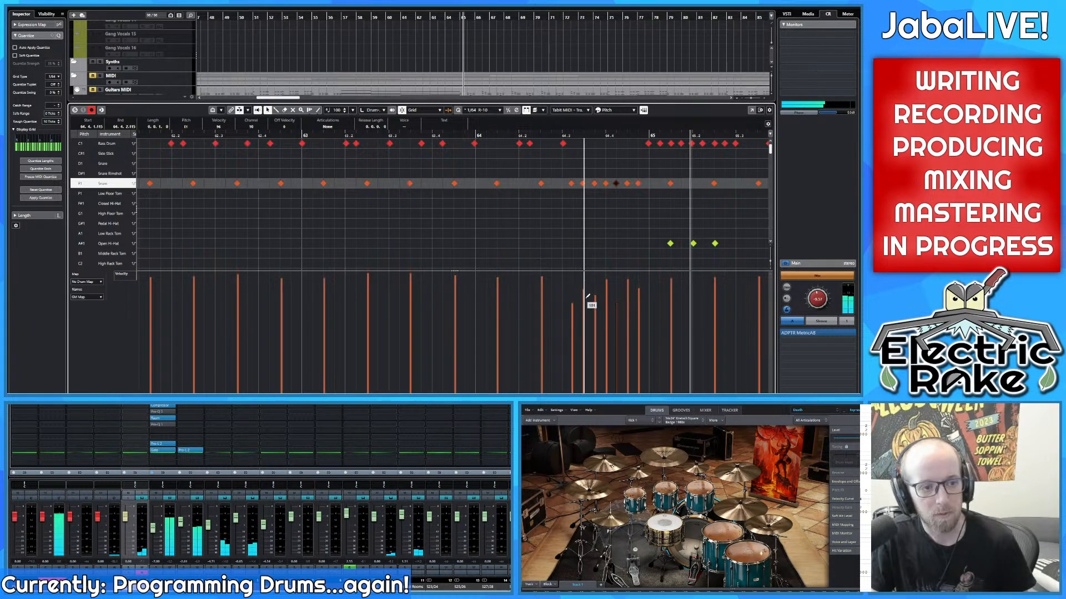
left_click_drag(589, 294, 611, 304)
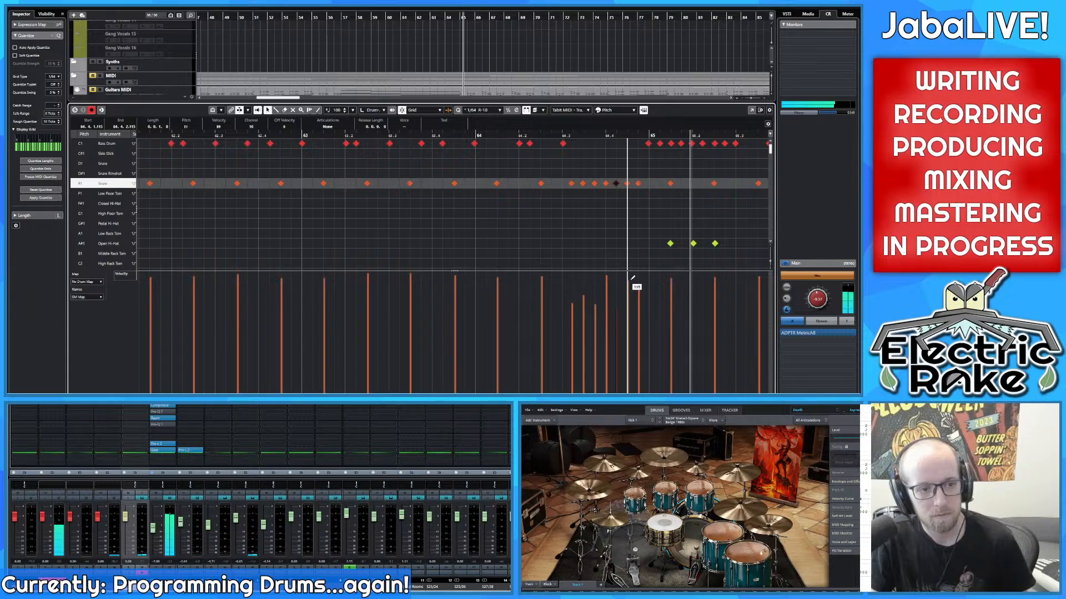
scroll(642, 289, "down", 4)
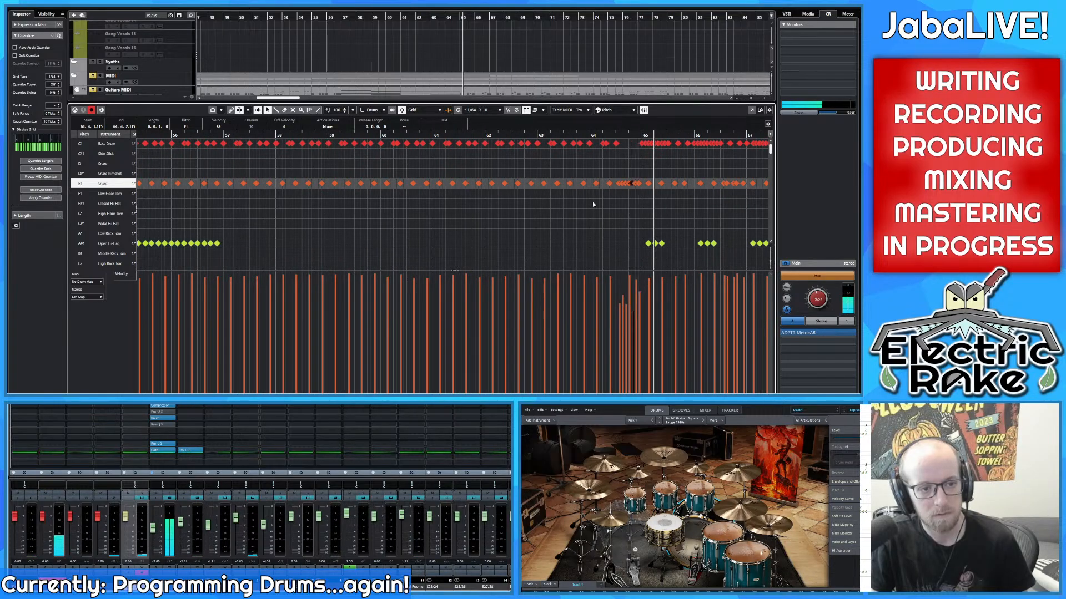
scroll(653, 307, "up", 4)
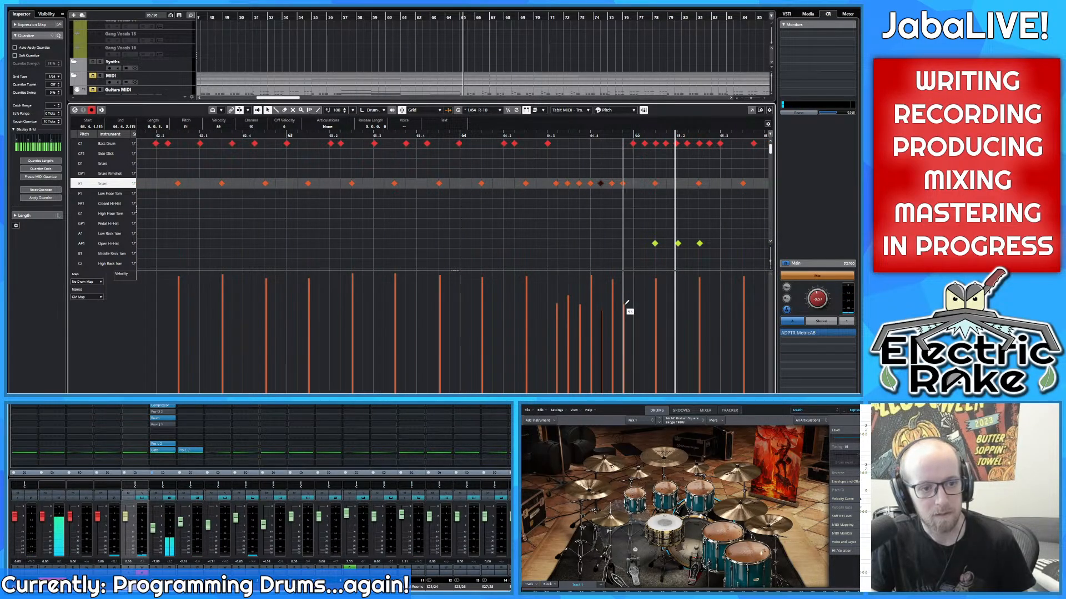
Step: Play the song from just before bar 64 to audition the snare fill
scroll(642, 288, "down", 5)
key("space")
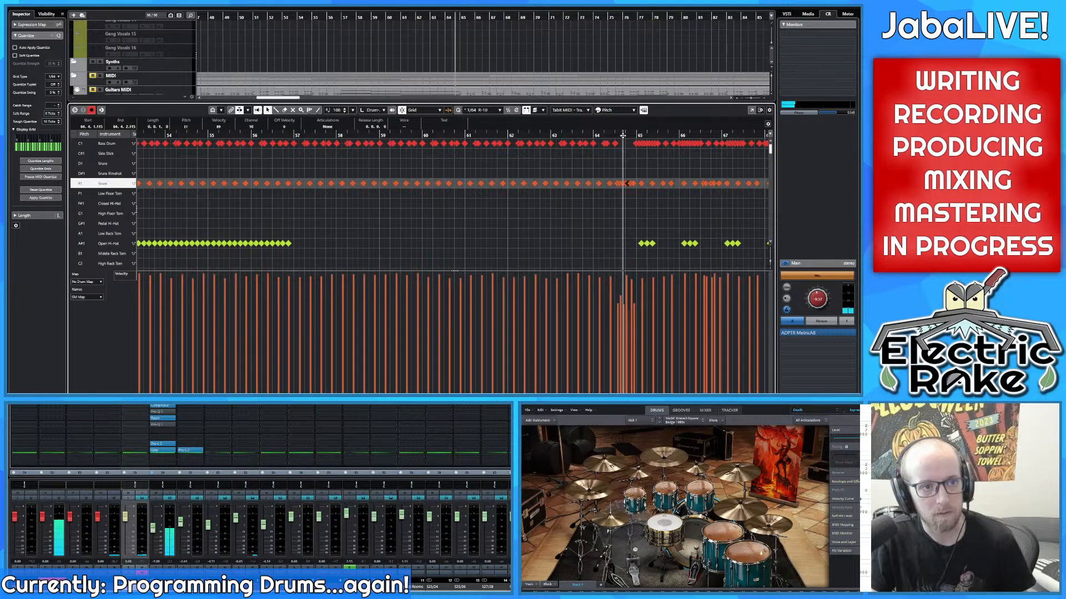
left_click(592, 136)
key("space")
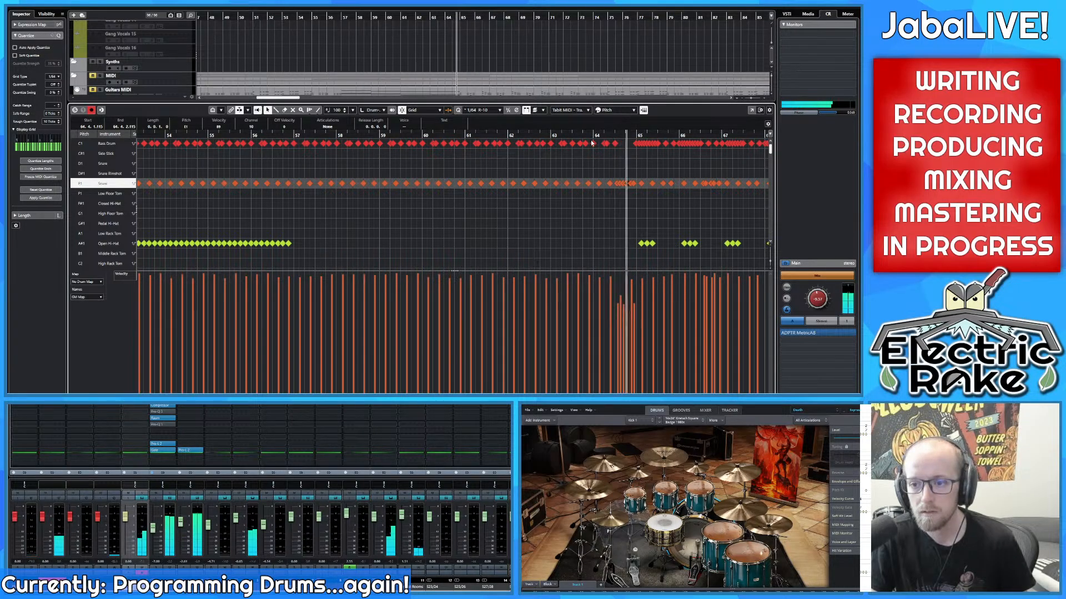
Step: Fine-tune the velocities of the last three snare hits of the fill at the end of bar 64
scroll(608, 186, "up", 2)
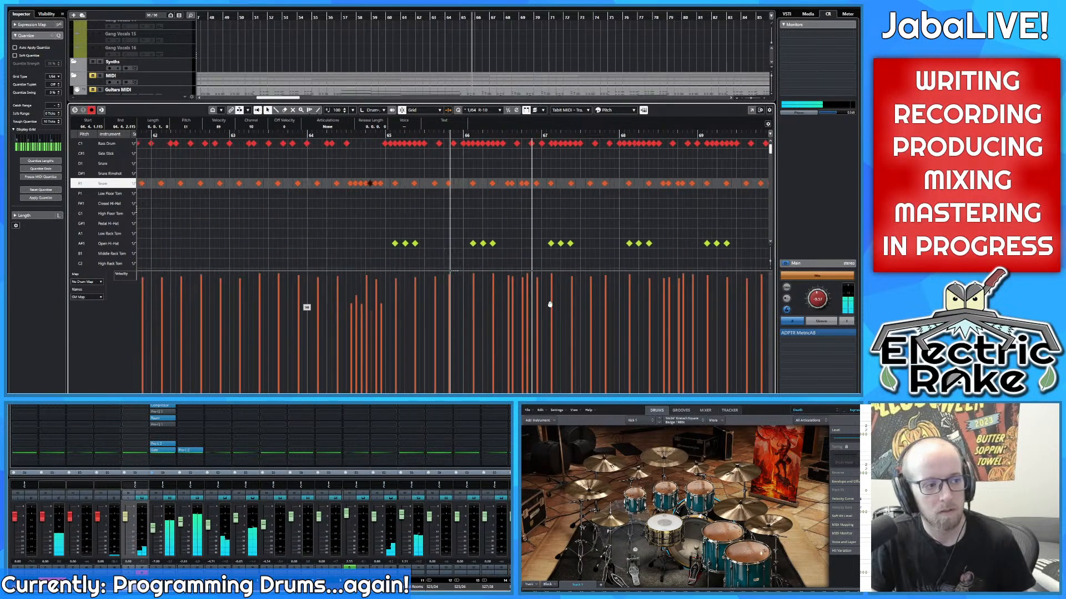
scroll(452, 300, "up", 3)
scroll(469, 284, "down", 2)
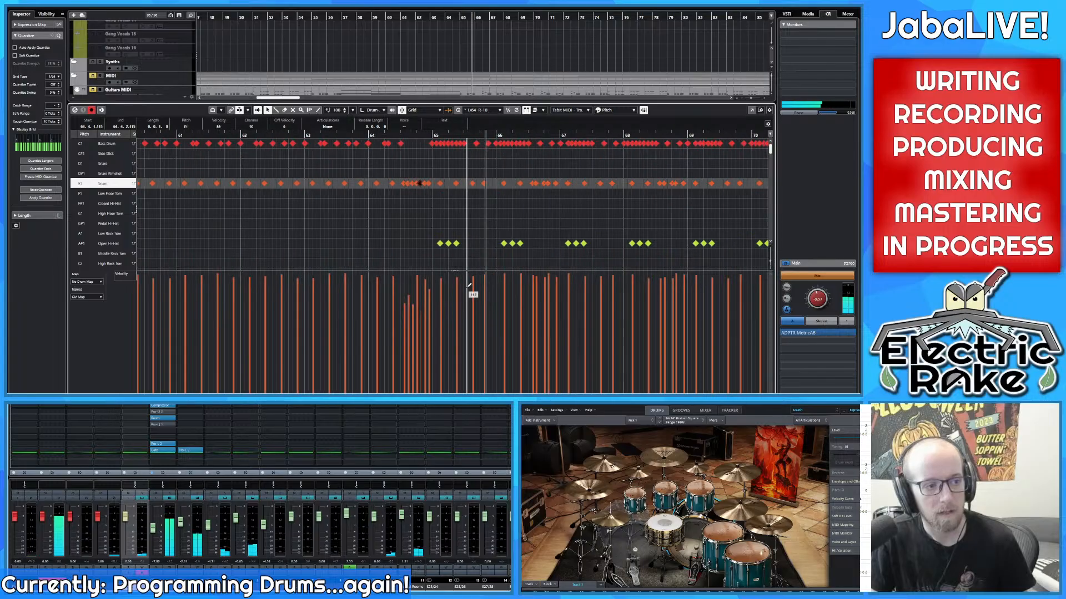
scroll(423, 164, "up", 1)
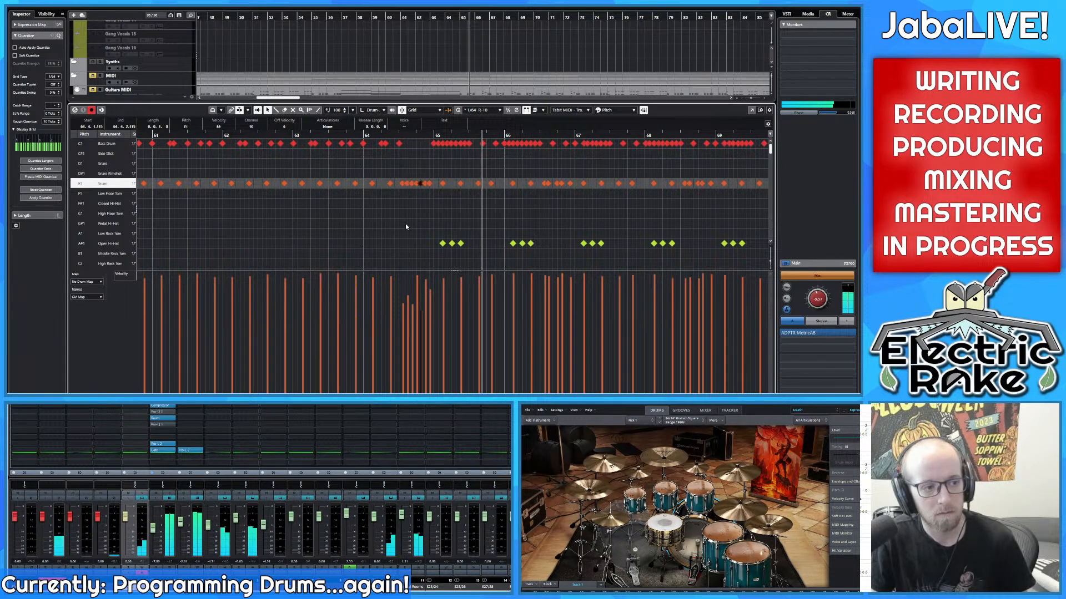
scroll(421, 305, "up", 1)
left_click(423, 316)
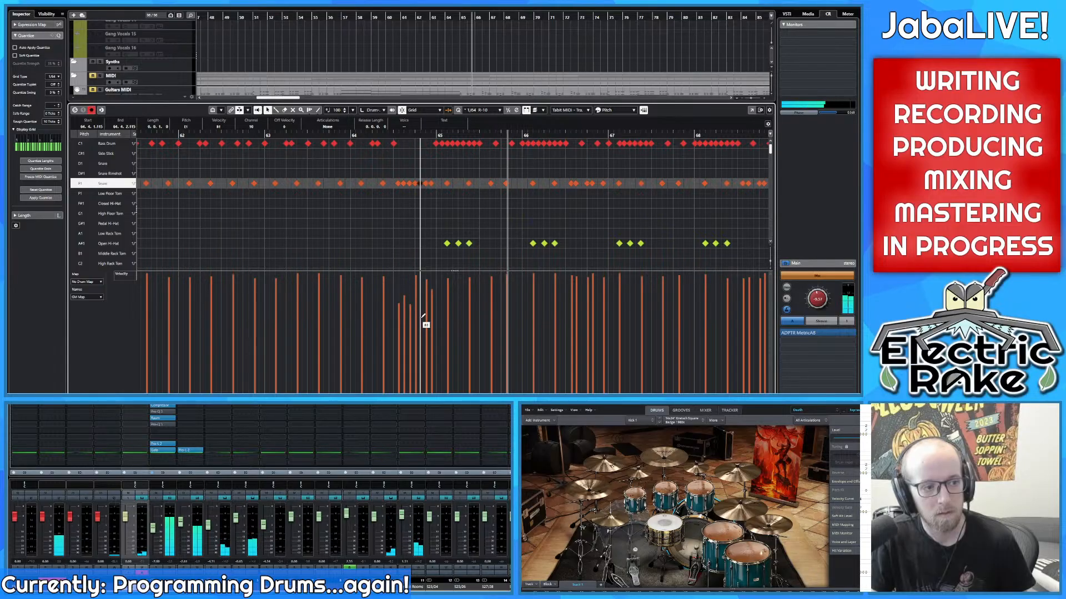
left_click_drag(402, 138, 352, 144)
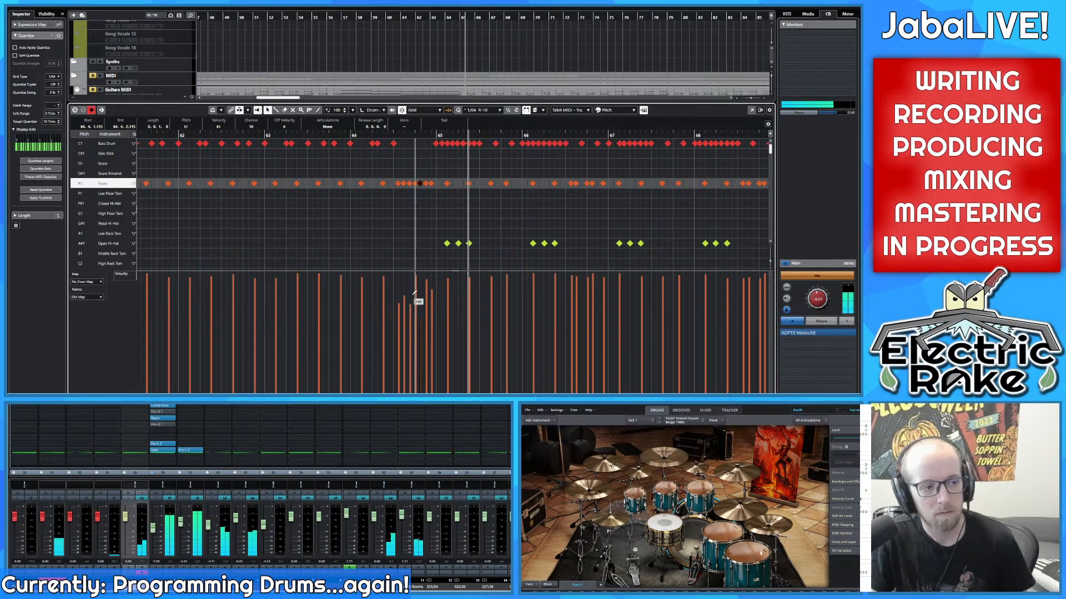
left_click(422, 310)
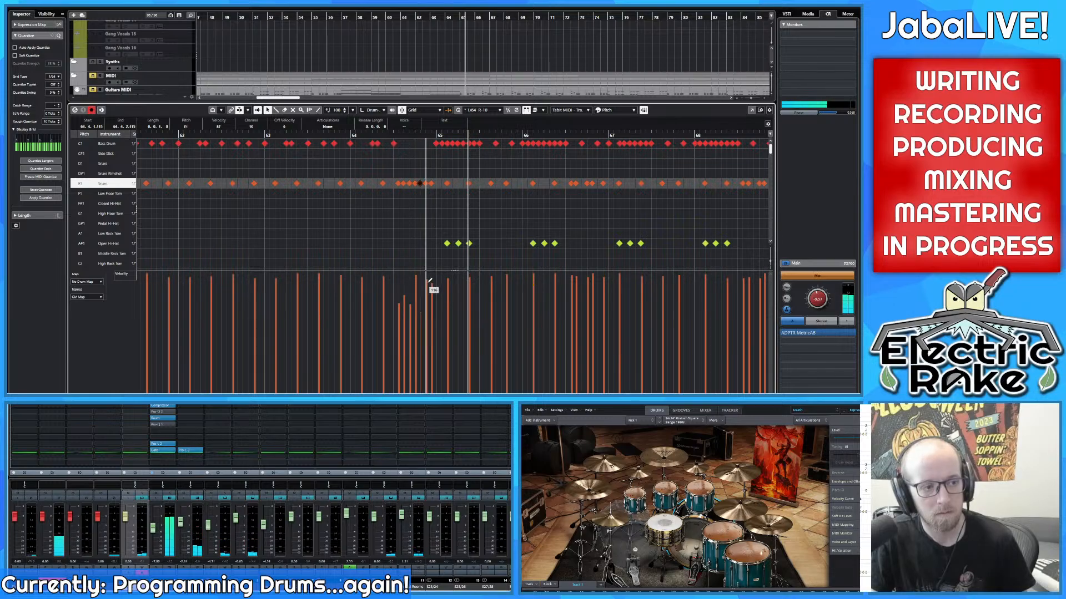
Step: Replay the passage from around bar 63 into bar 65 to check how the snare fill leads into the following section
left_click_drag(417, 136, 318, 142)
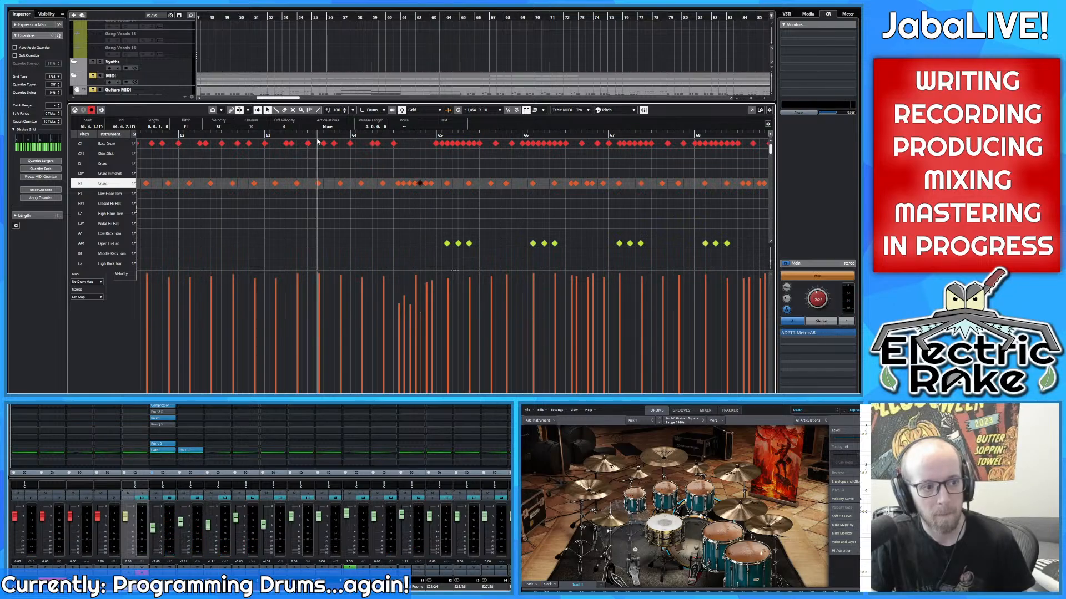
key("space")
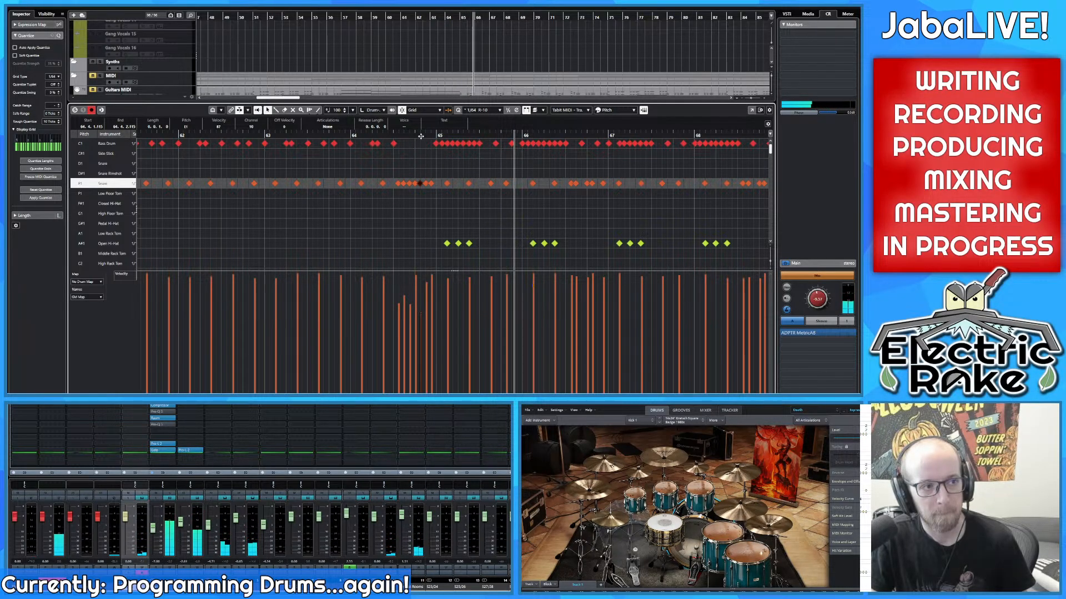
left_click_drag(421, 136, 282, 135)
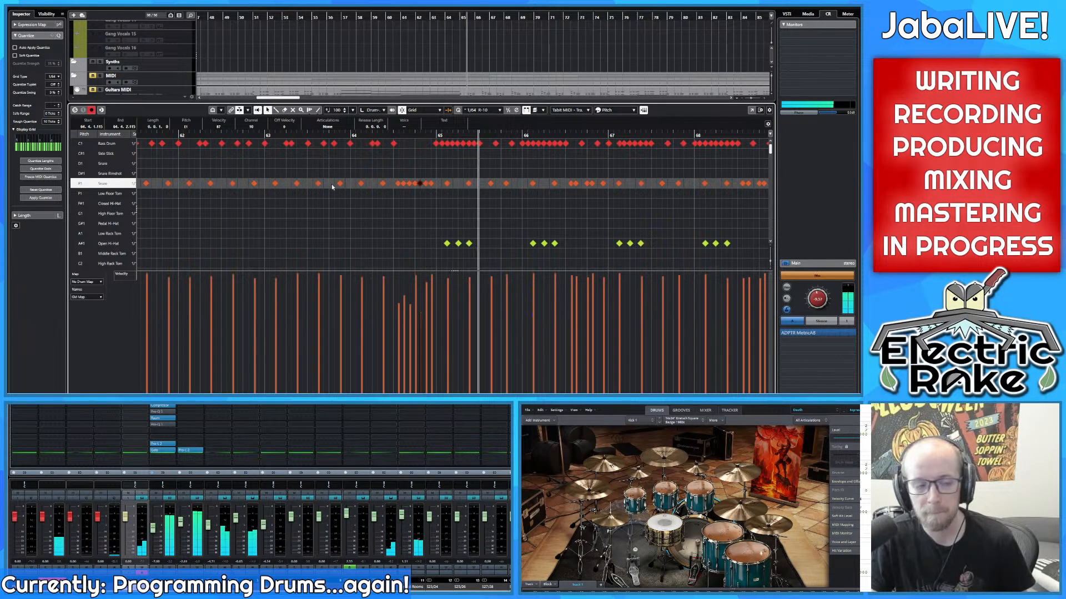
key("g")
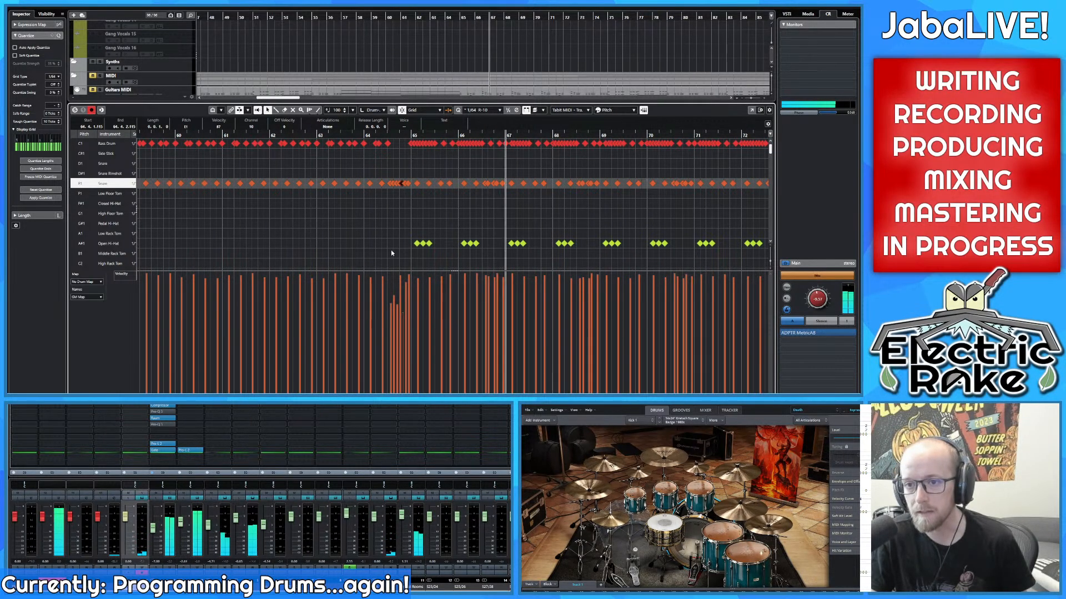
key("h")
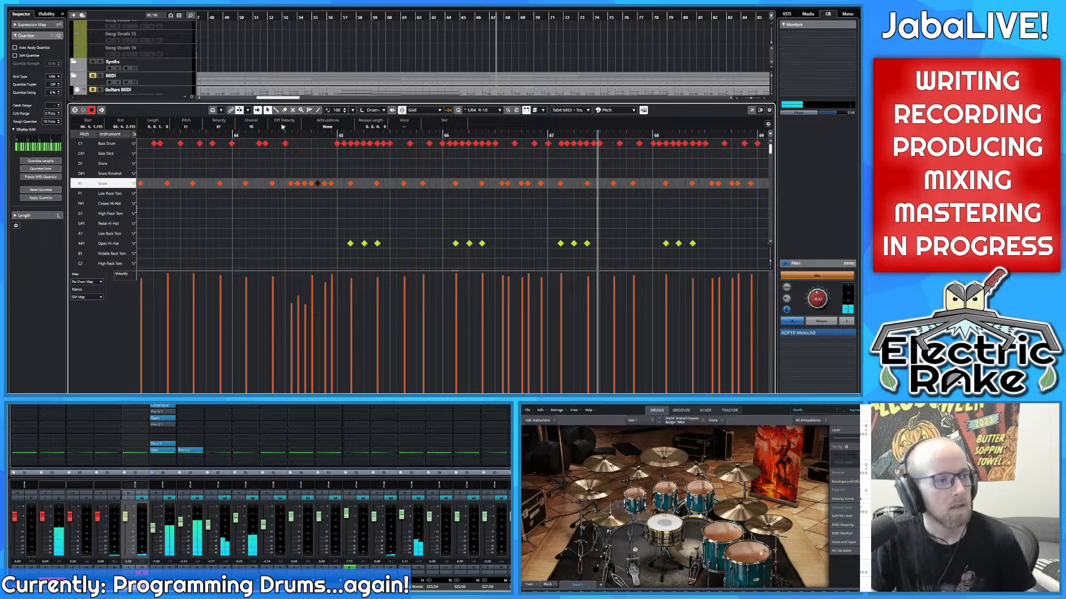
left_click(357, 136)
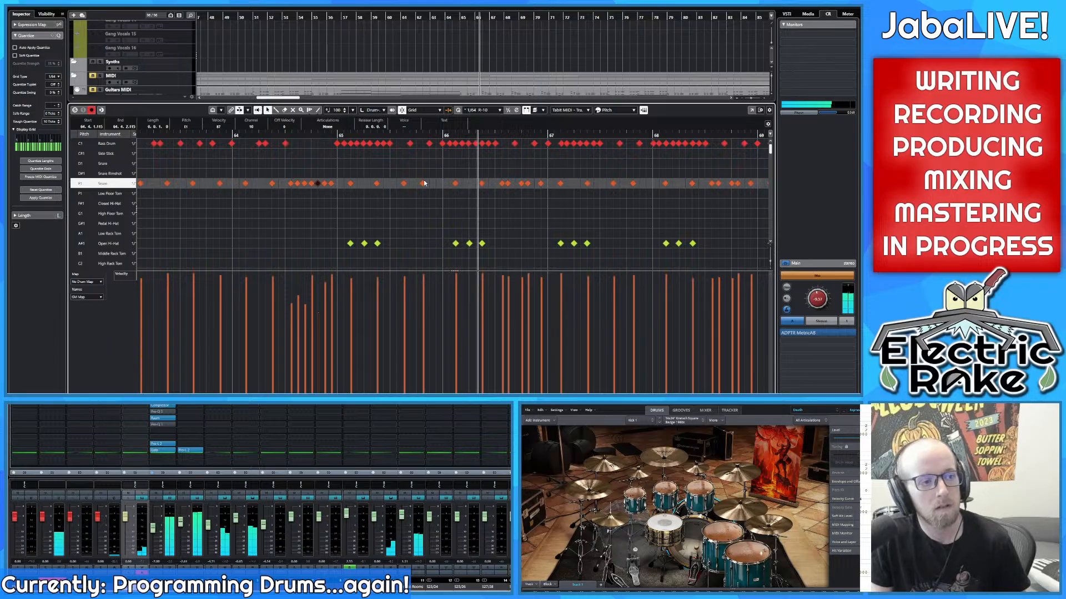
Step: Lower the velocity of the last snare hit in bar 65, replaying from the preceding fill to check it
scroll(424, 184, "up", 2)
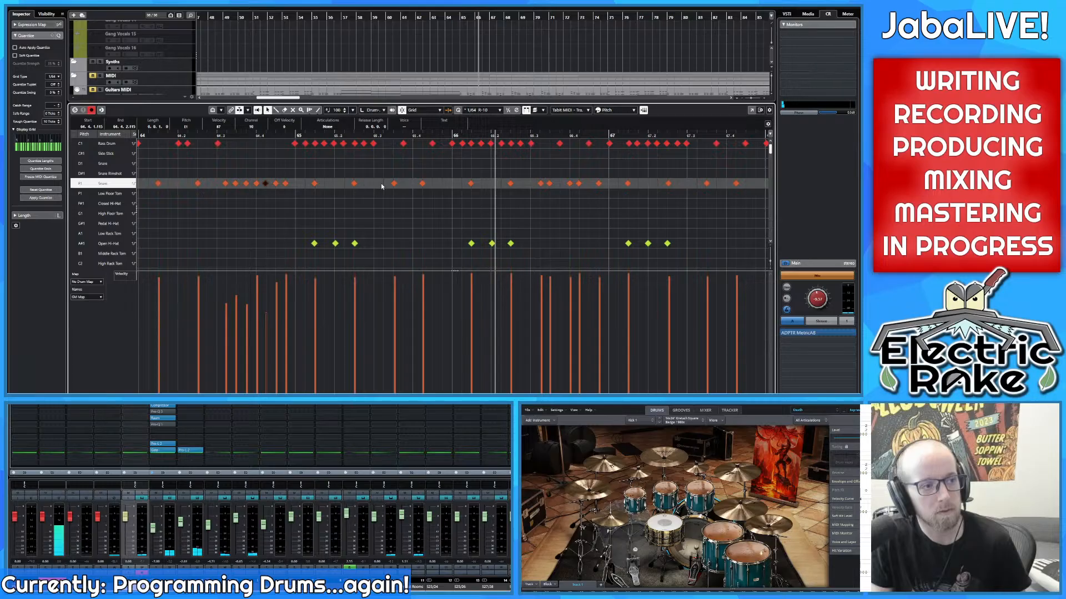
left_click(422, 184)
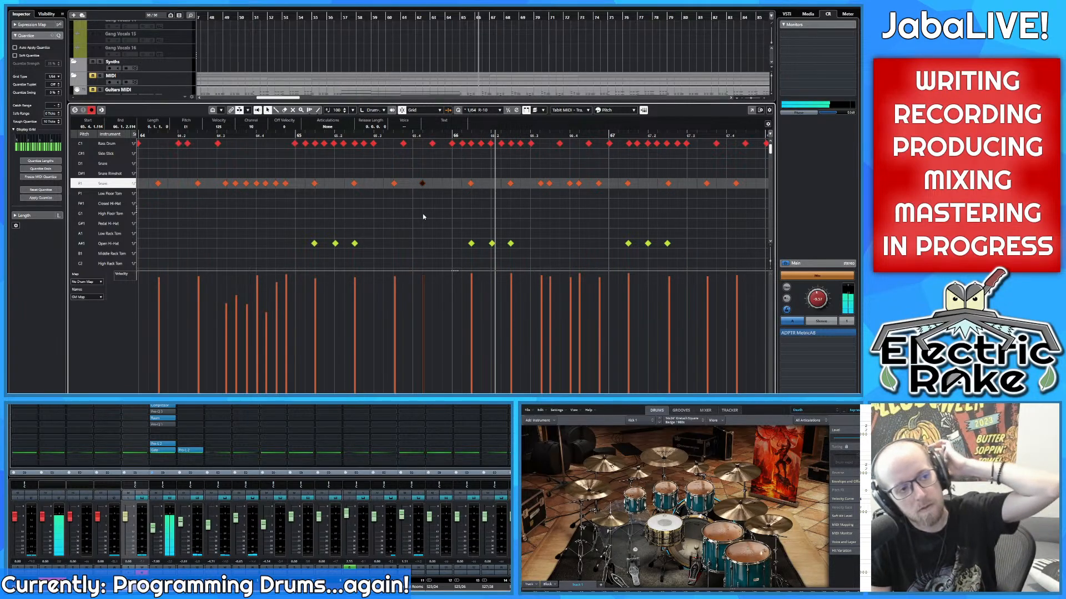
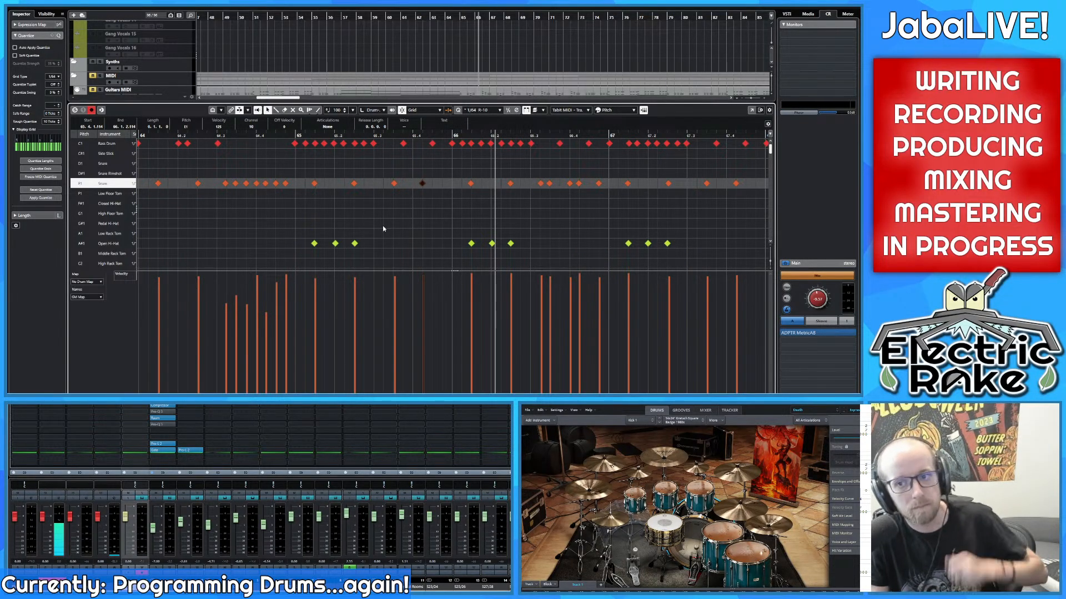
left_click_drag(430, 282, 427, 293)
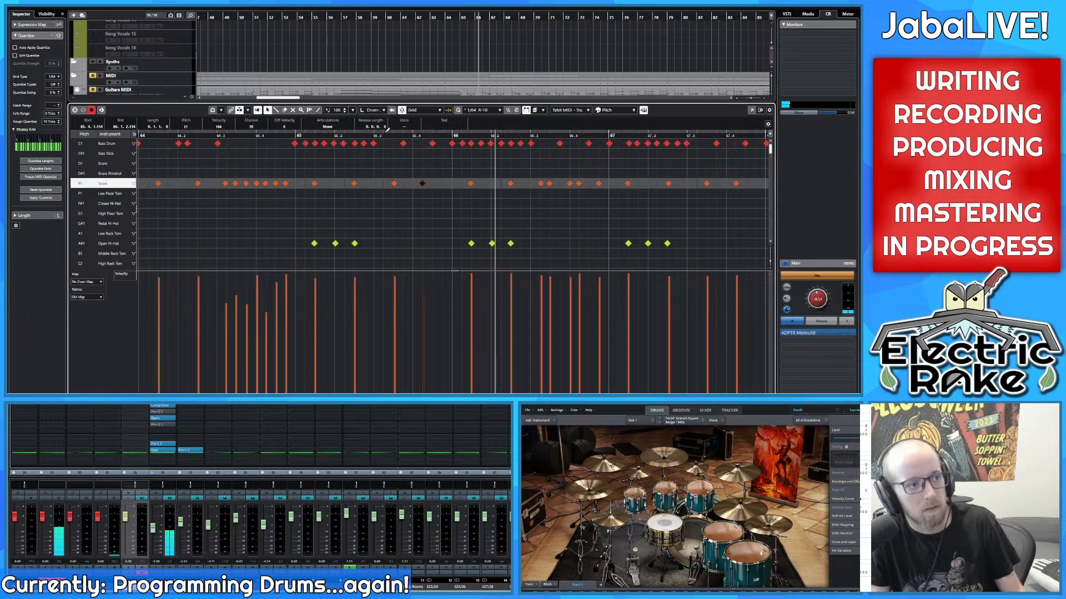
left_click(377, 134)
left_click_drag(377, 135, 279, 143)
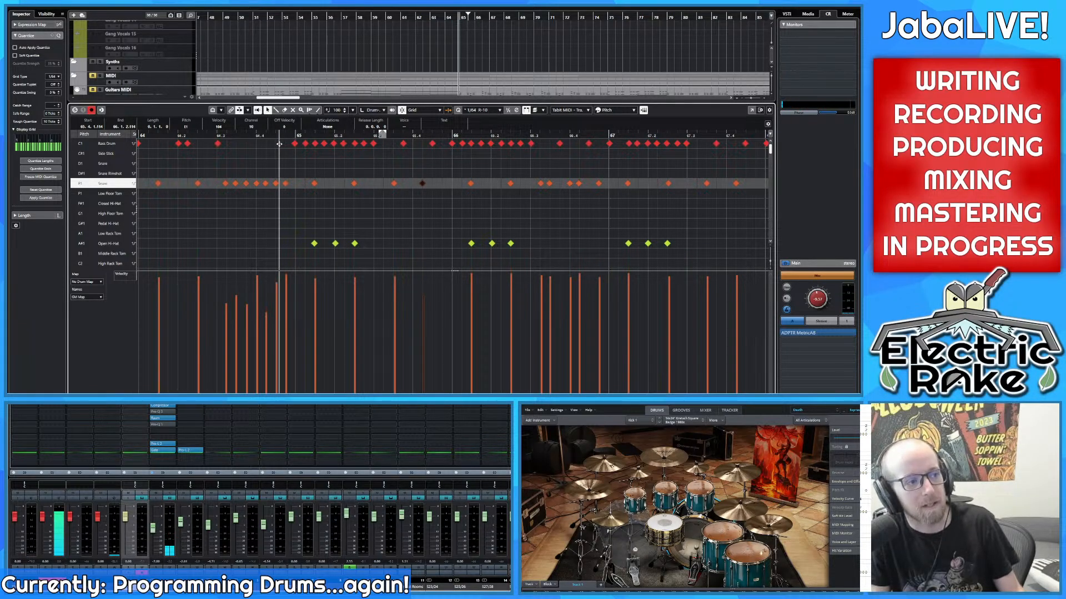
key("space")
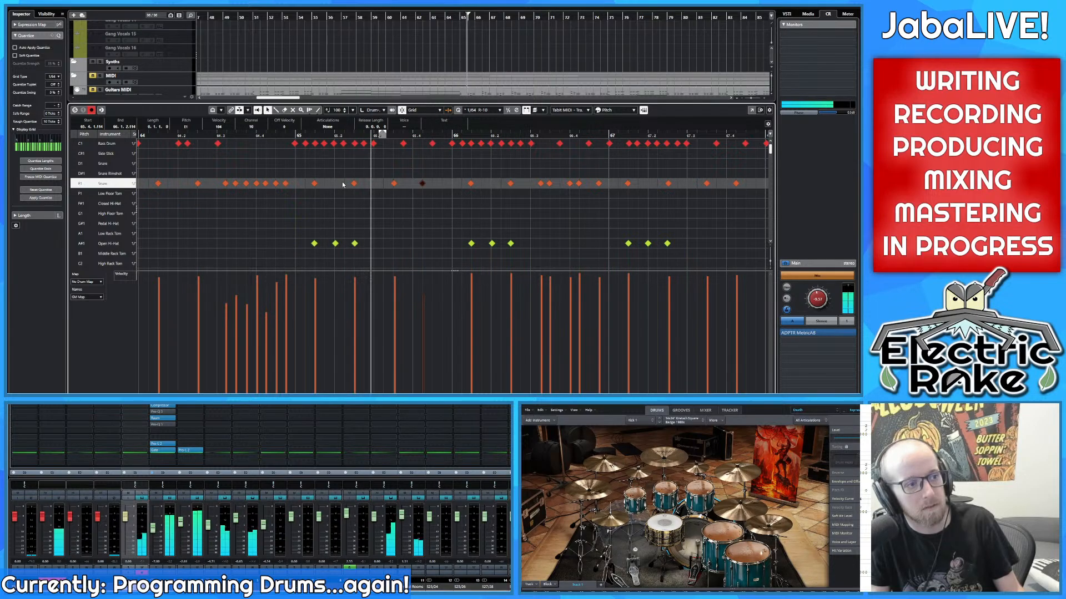
key("space")
left_click(424, 288)
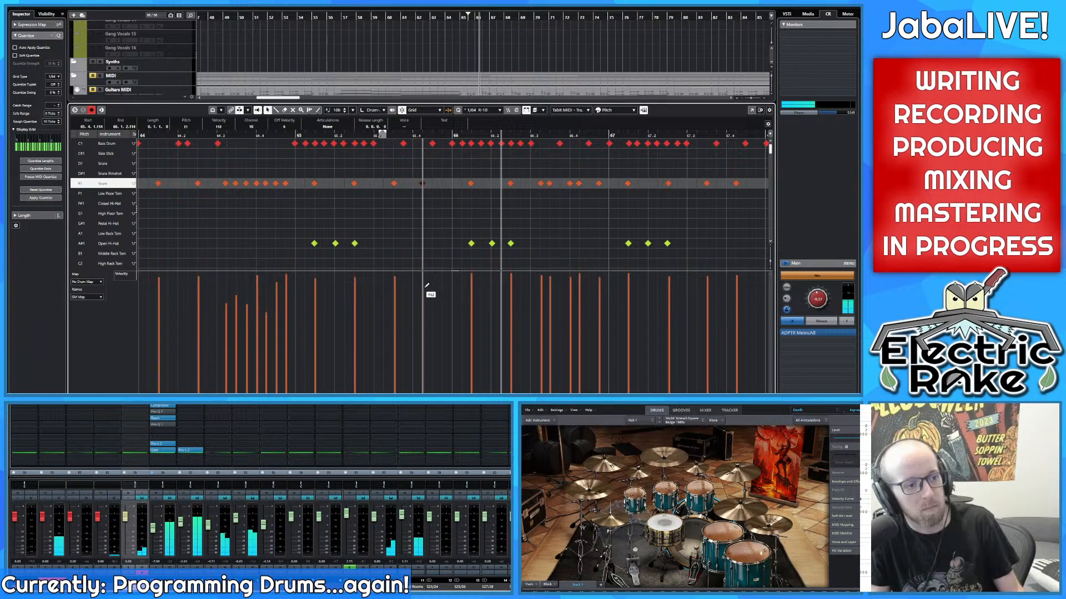
left_click_drag(399, 135, 216, 145)
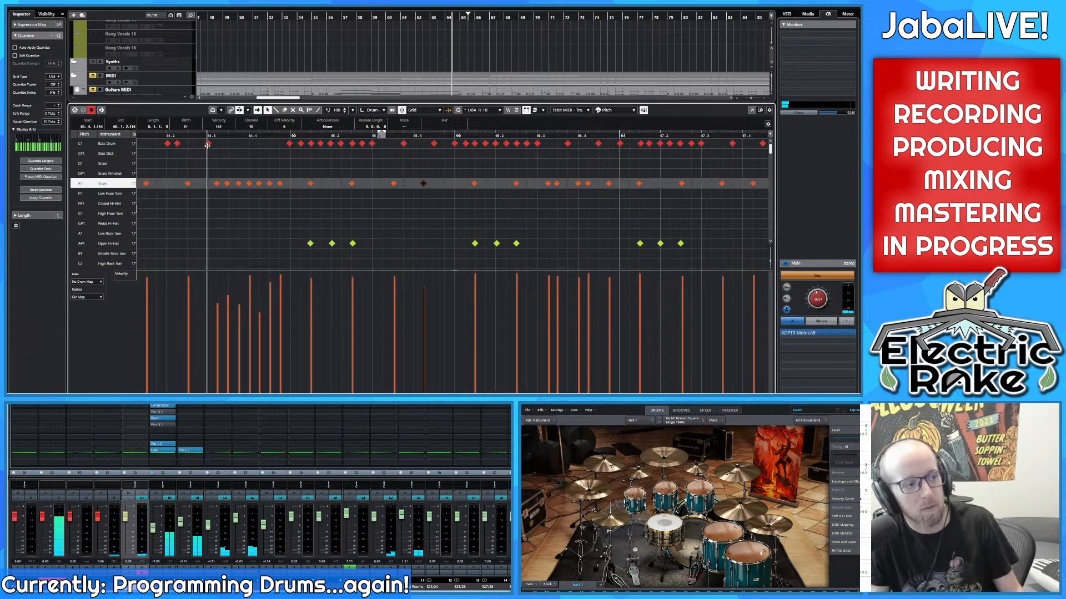
key("space")
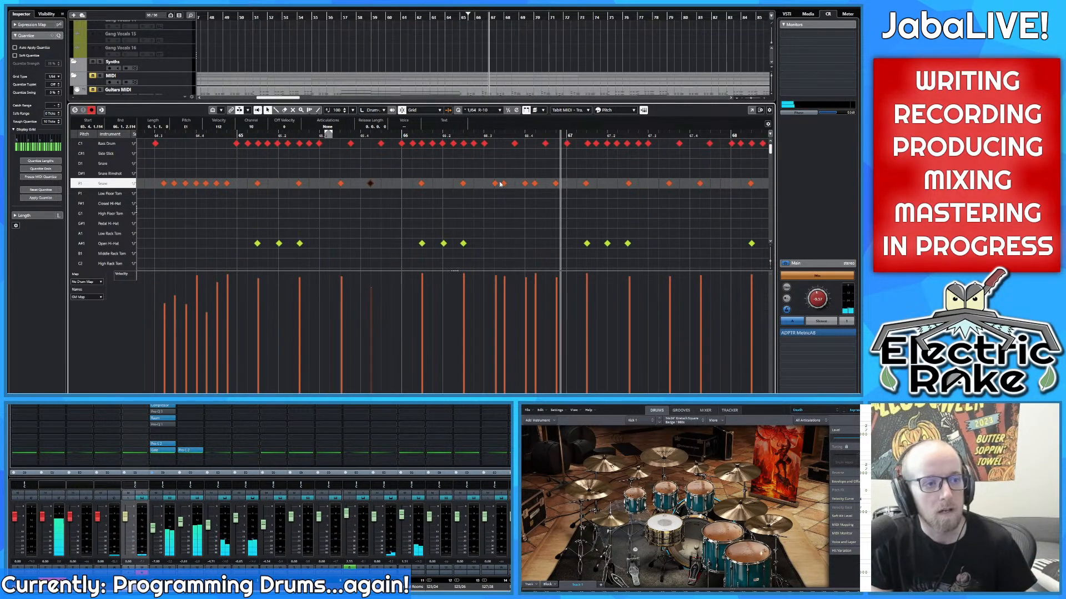
Step: Lower the velocities of the four quick snare hits between beats 3 and 4 of bar 66, softening the second hit of each pair
left_click_drag(466, 177, 531, 183)
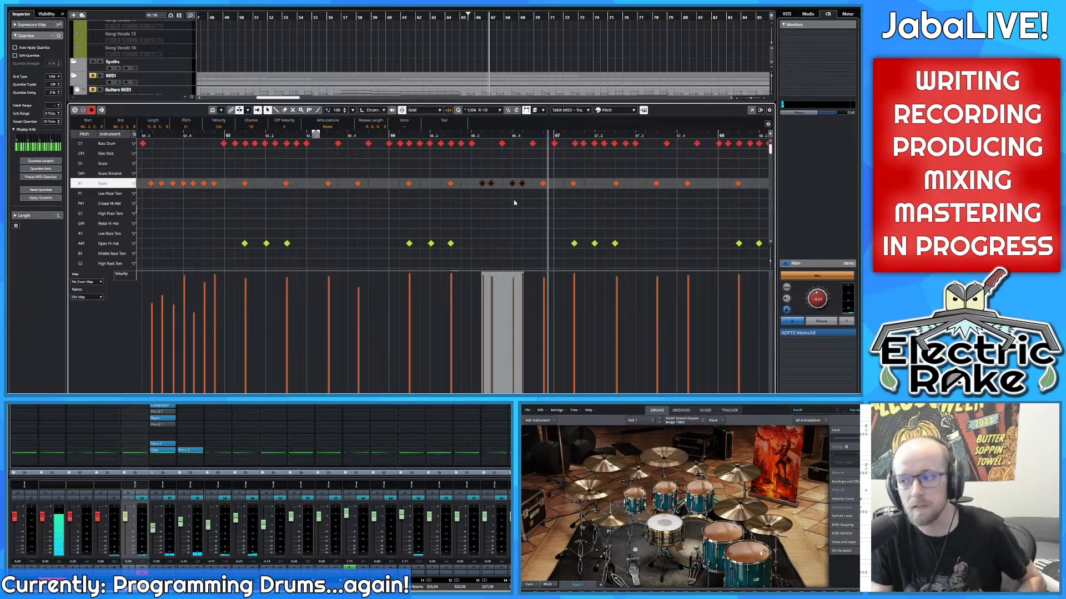
left_click(505, 201)
left_click(482, 183)
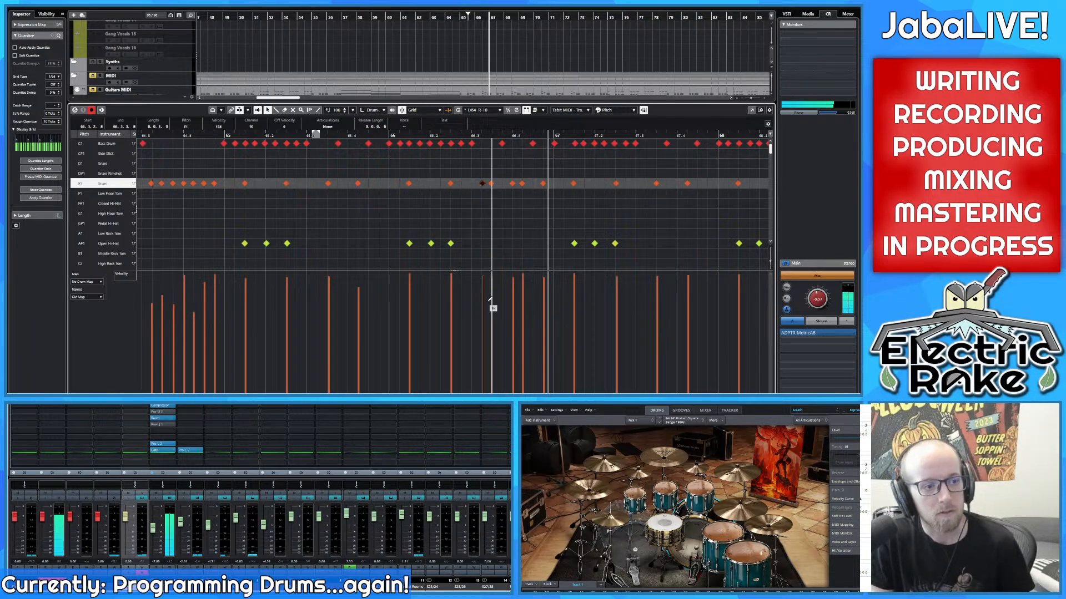
left_click_drag(489, 300, 485, 299)
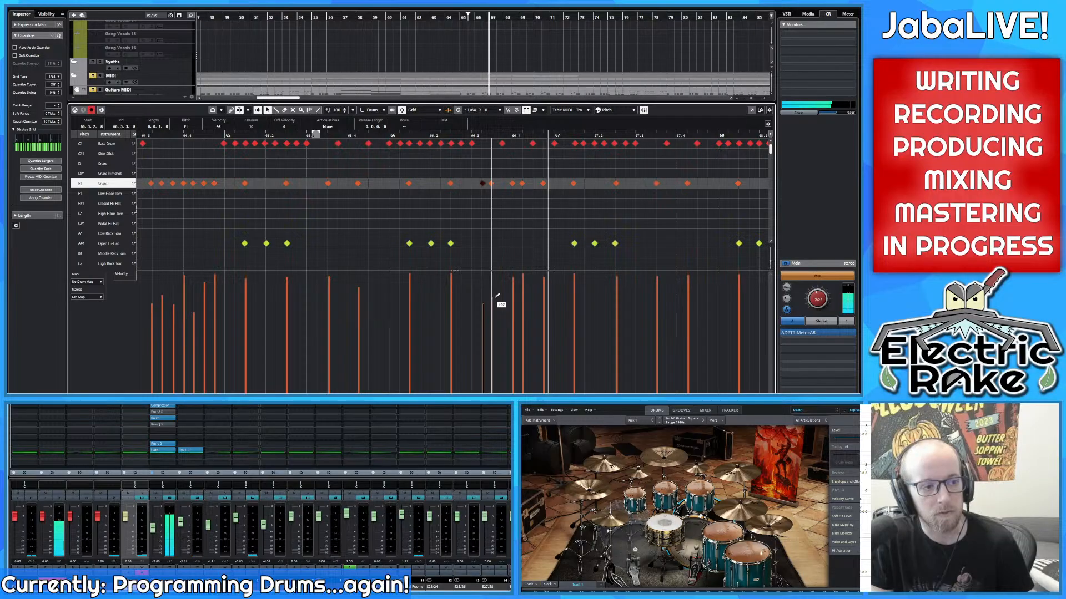
left_click_drag(516, 303, 522, 306)
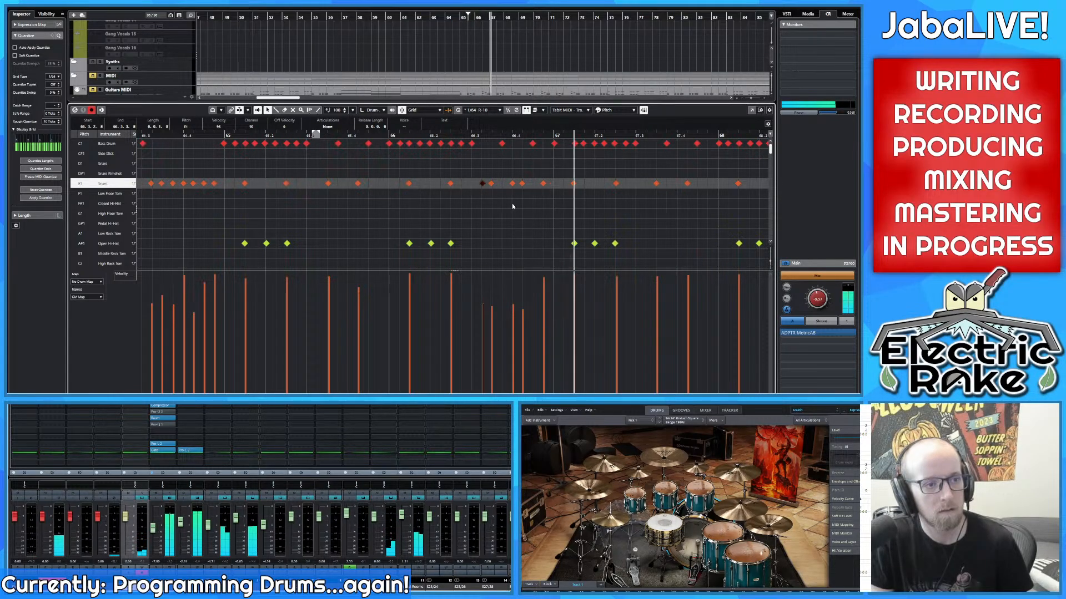
key("space")
left_click(484, 314)
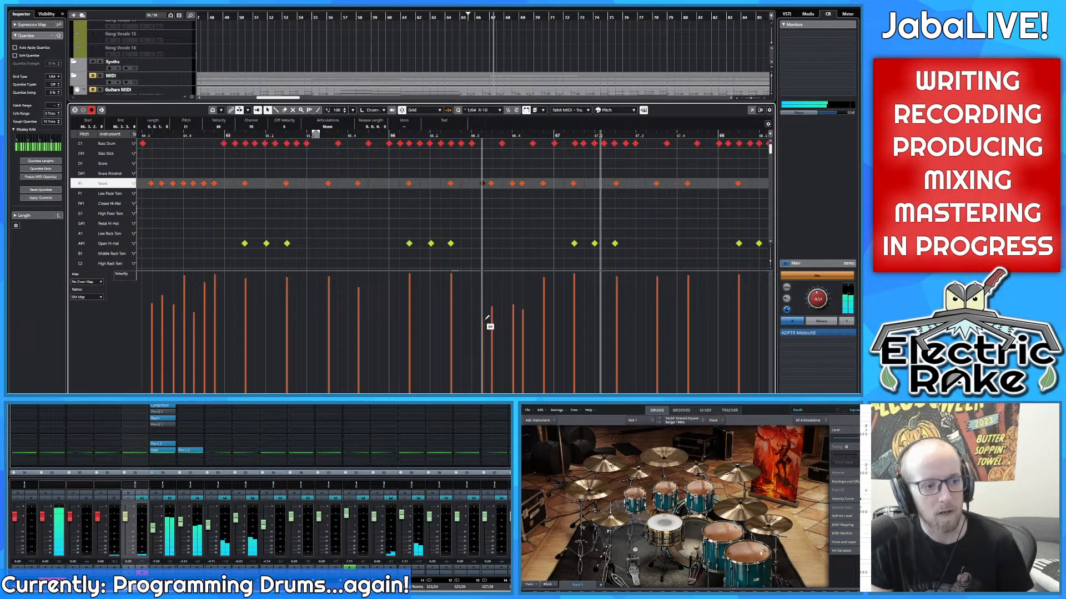
Step: Lower the velocities of the four quick snare hits and the last snare hit of bar 66, replaying the passage
mouse_move(489, 318)
left_mouse_down()
mouse_move(494, 328)
mouse_move(525, 326)
left_mouse_up()
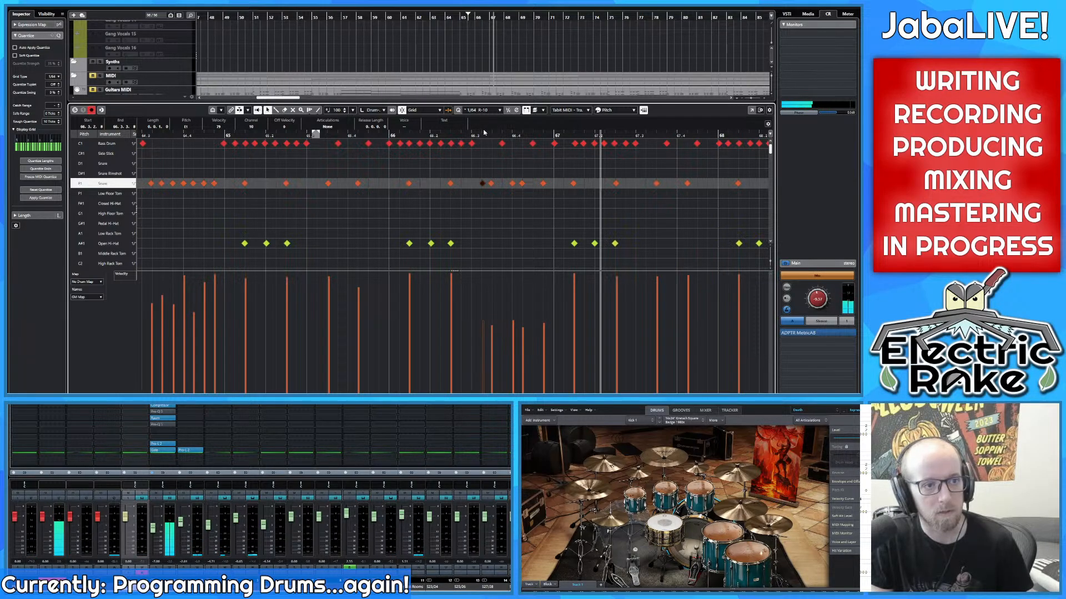
left_click(140, 135)
key("space")
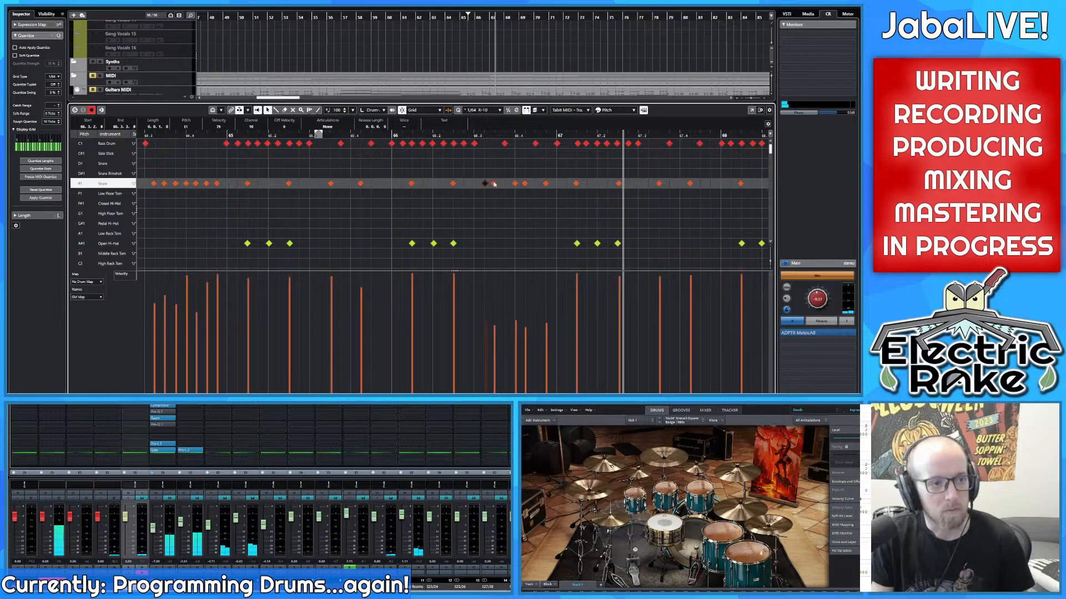
Step: Delete the last snare hit of bar 66, just before the downbeat of bar 67, after replaying the passage
left_click(546, 184)
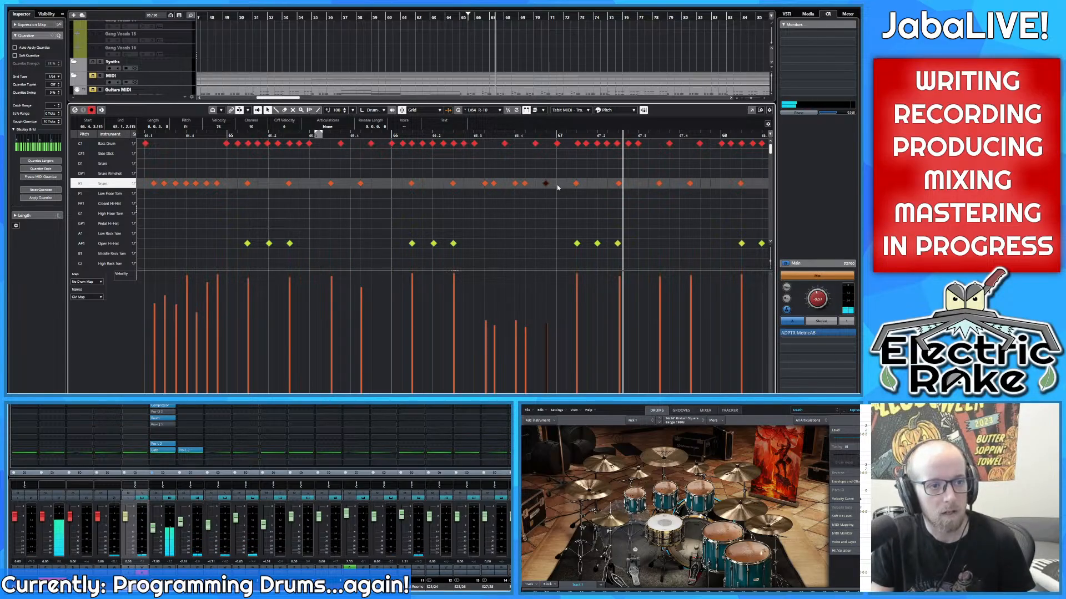
scroll(557, 185, "up", 2)
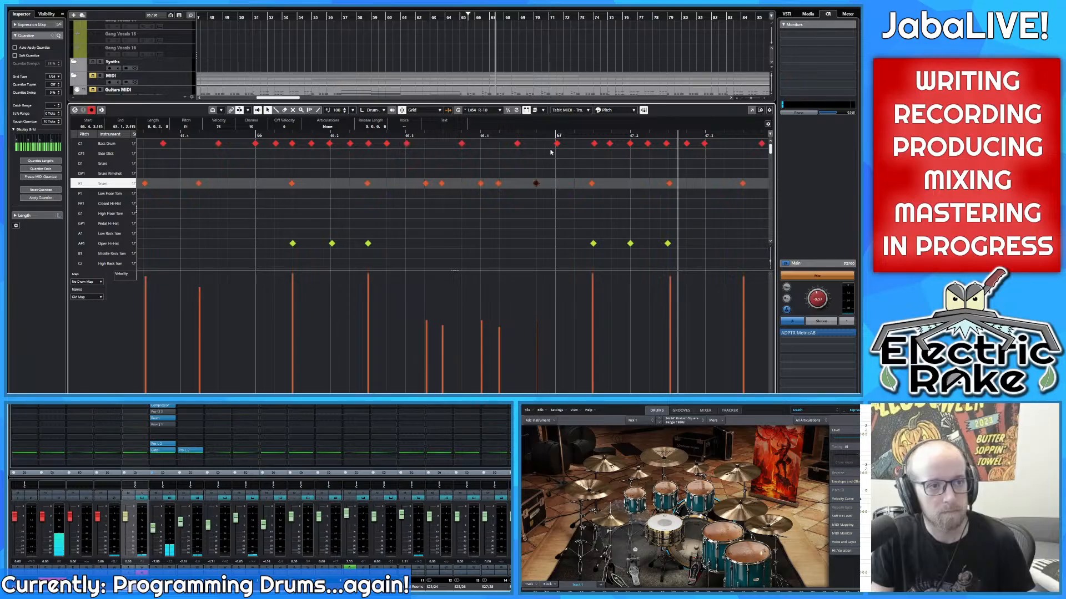
scroll(551, 152, "up", 1)
key("space")
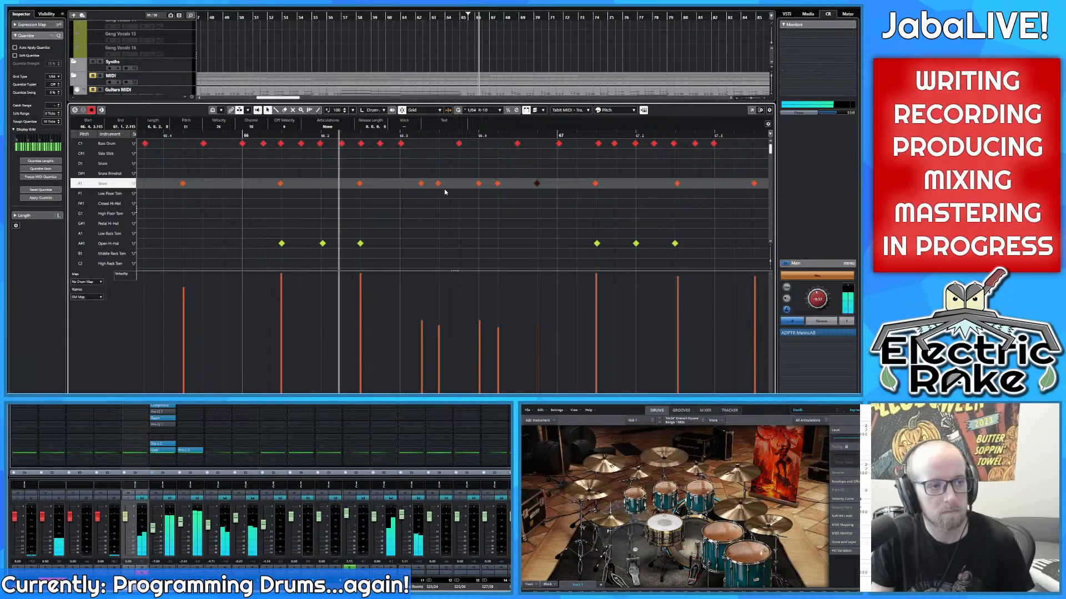
left_click(537, 189)
left_click(536, 184)
key("Delete")
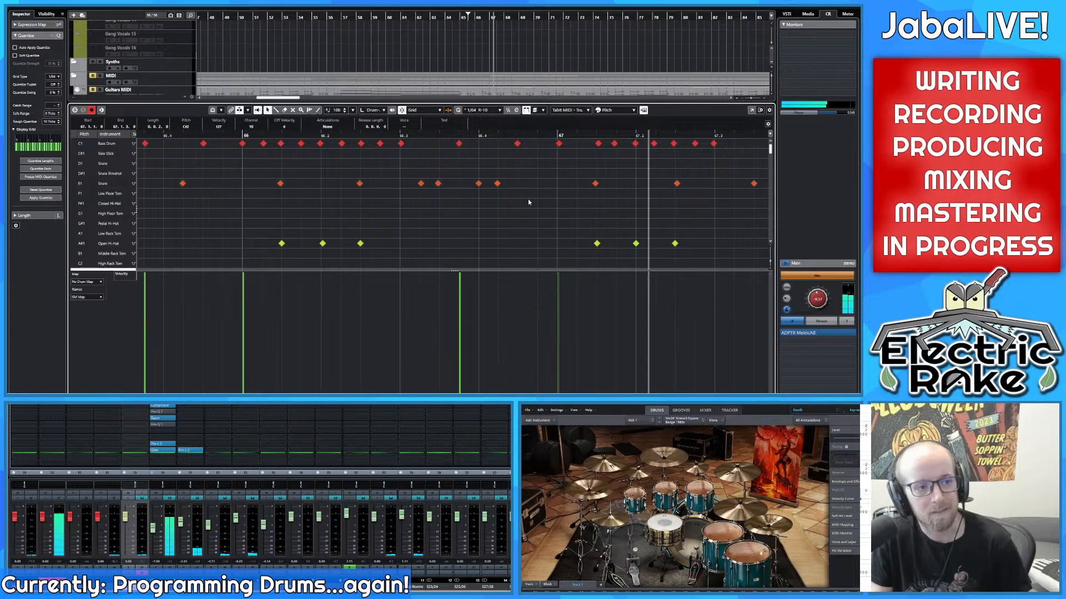
Step: Replay the section from bar 65 and again from bar 64 to check the snare pattern in bar 66
scroll(508, 185, "down", 3)
left_click_drag(504, 135, 389, 137)
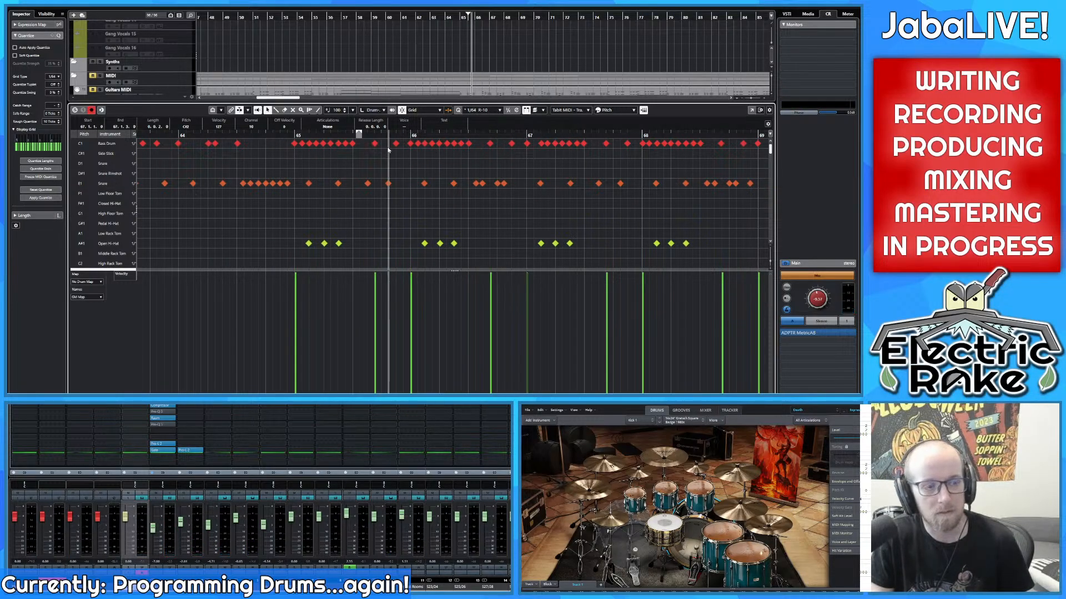
key("space")
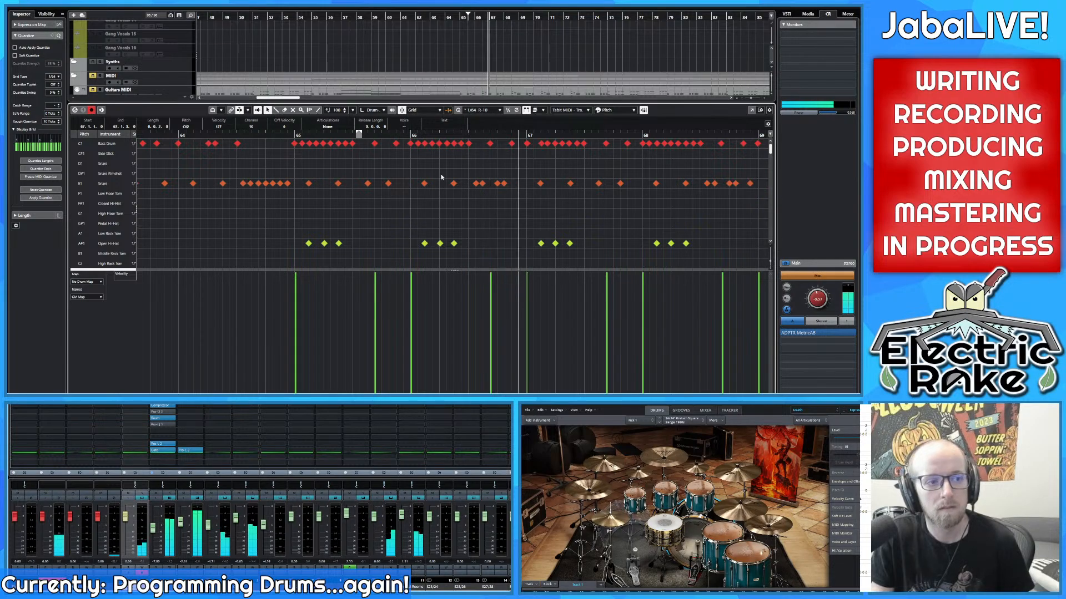
key("space")
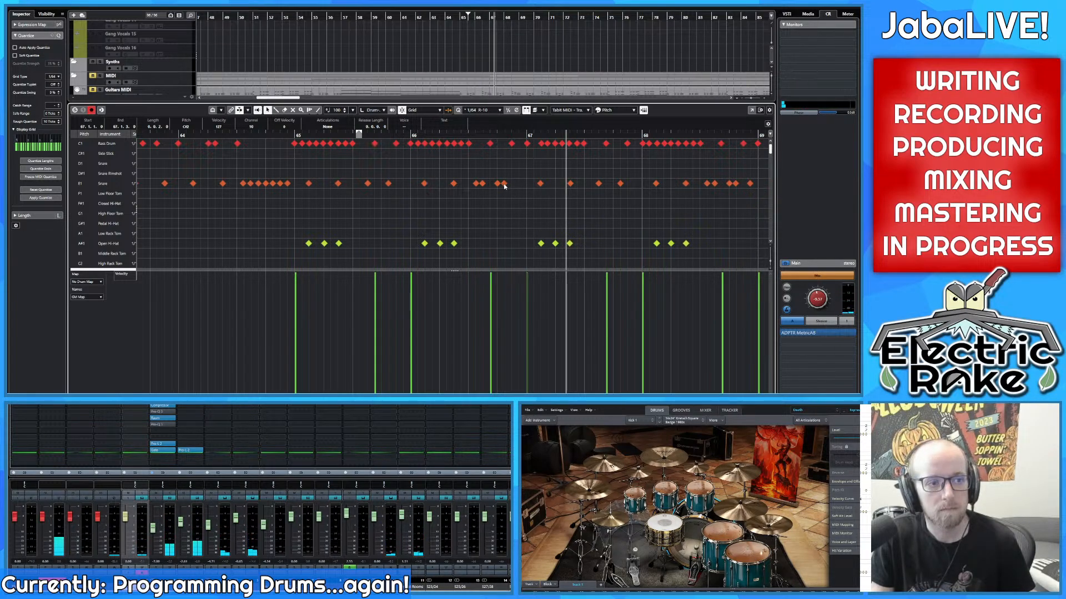
left_click_drag(465, 141, 187, 146)
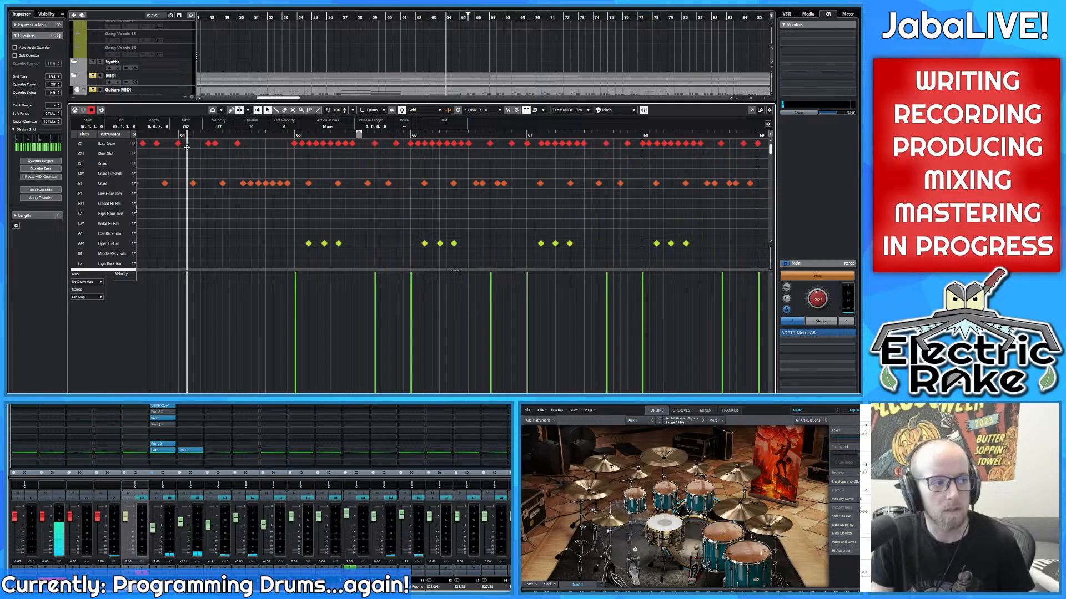
key("space")
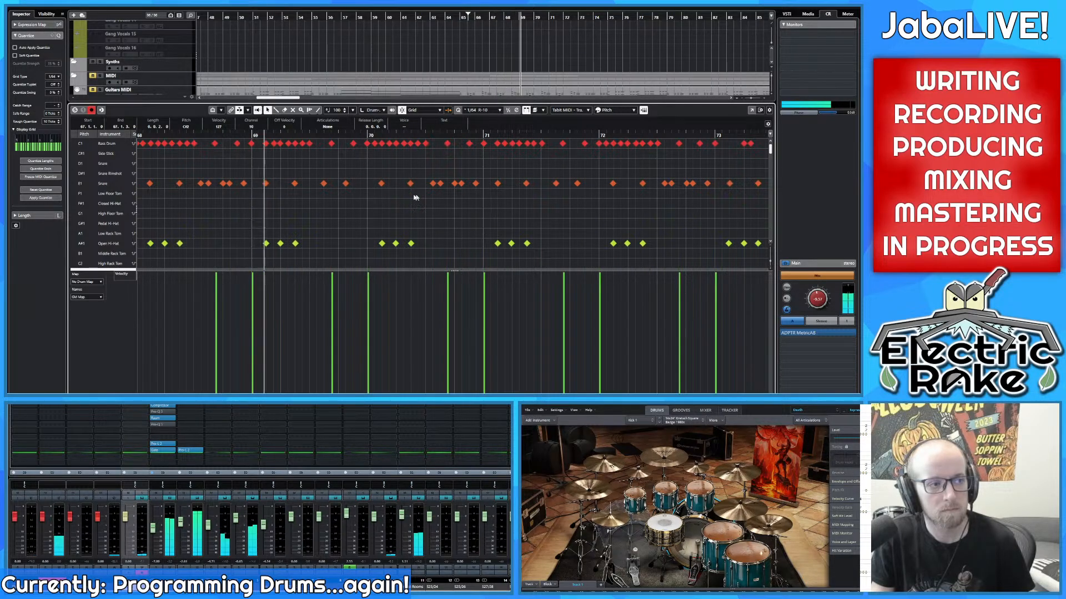
Step: Lower the velocities of the last snare hit in bar 67 and the four quick snare hits in bar 68
left_click_drag(244, 195, 571, 190)
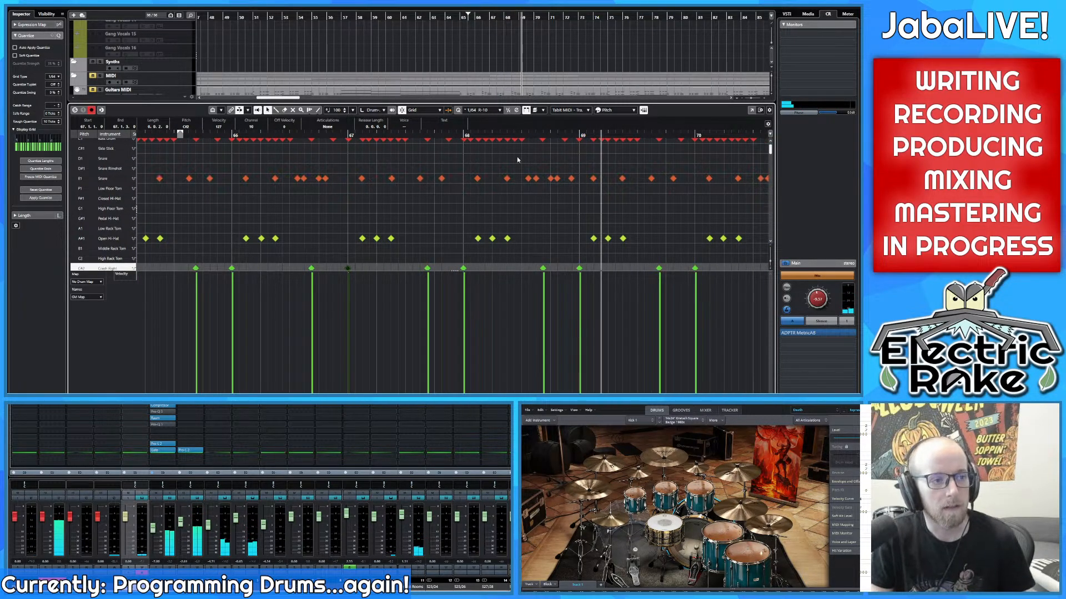
left_click(441, 180)
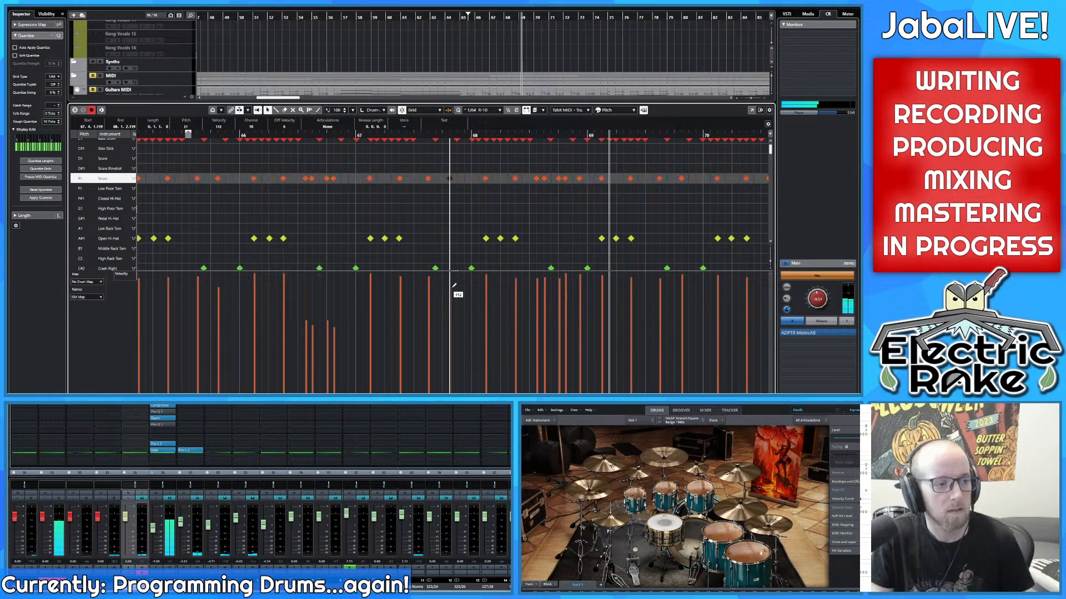
left_click_drag(454, 285, 458, 292)
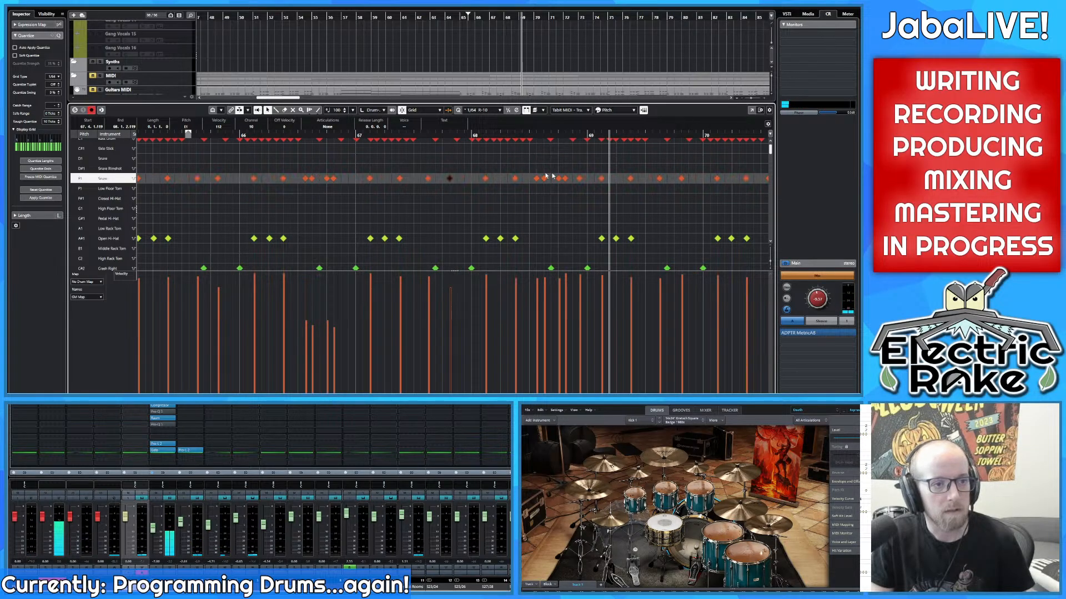
left_click_drag(528, 173, 571, 196)
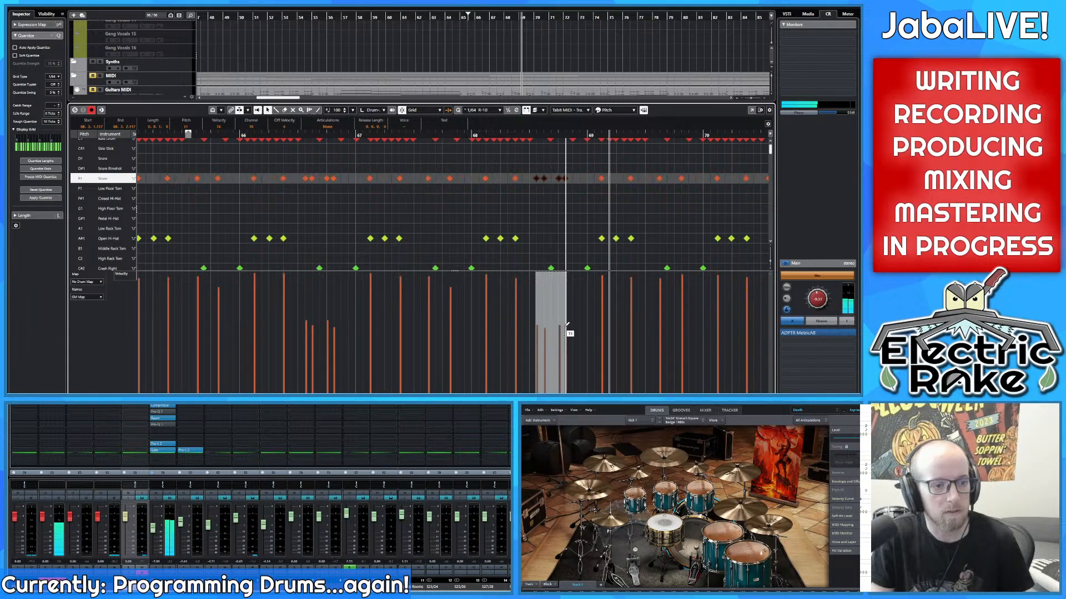
Step: Lower the velocities of the last snare hit in bar 69 and the four quick snare hits in bar 70
left_click_drag(639, 181, 482, 184)
left_click(524, 182)
left_click_drag(529, 303, 527, 285)
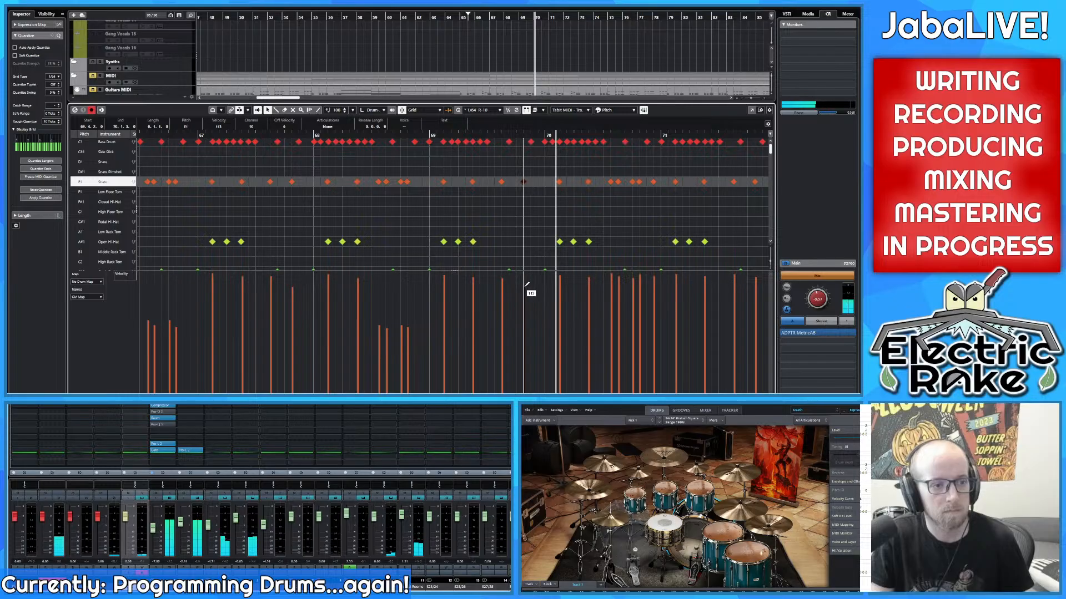
mouse_move(600, 204)
left_mouse_down()
mouse_move(493, 193)
mouse_move(525, 191)
left_mouse_up()
left_click_drag(516, 283, 515, 277)
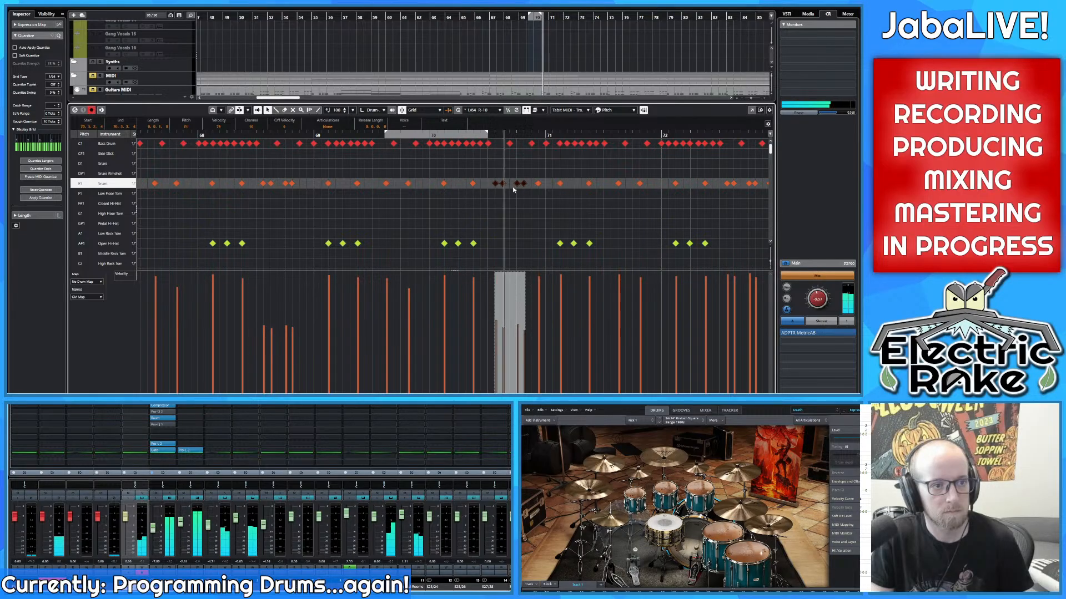
Step: Delete the last snare hit of bar 70, just before the downbeat of bar 71
key("space")
left_click(387, 184)
key("Delete")
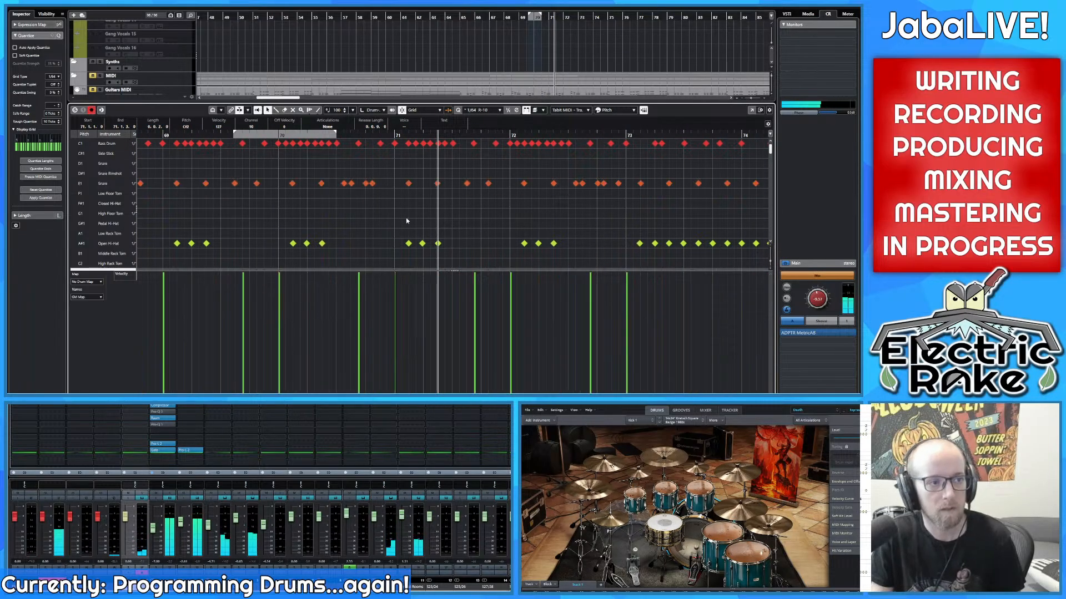
Step: Lower the velocity of the last snare hit in bar 71 slightly and replay the surrounding bars
key("space")
left_click(487, 183)
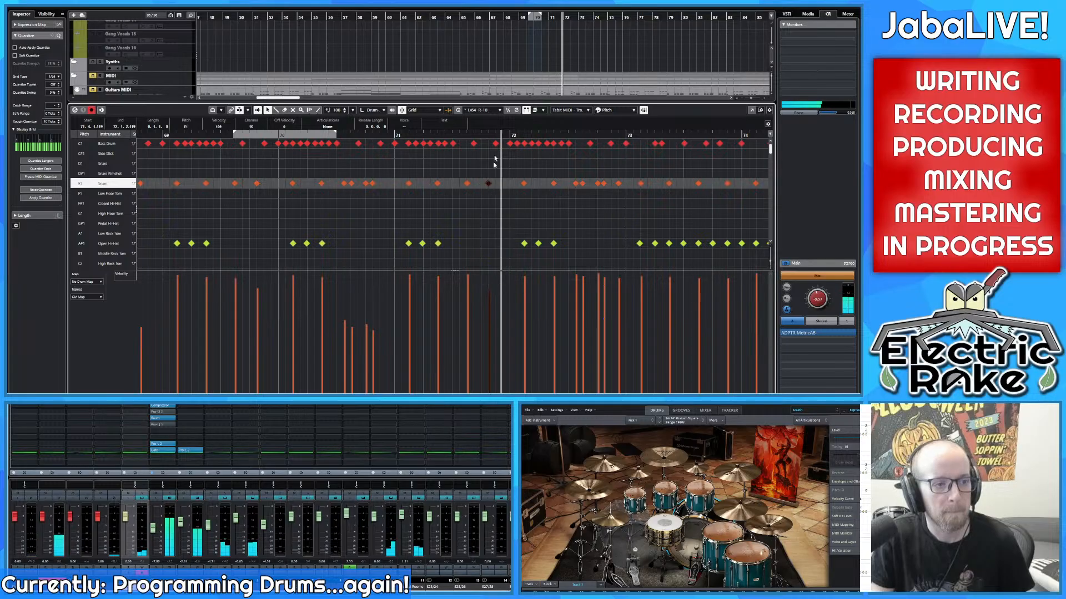
left_click(316, 134)
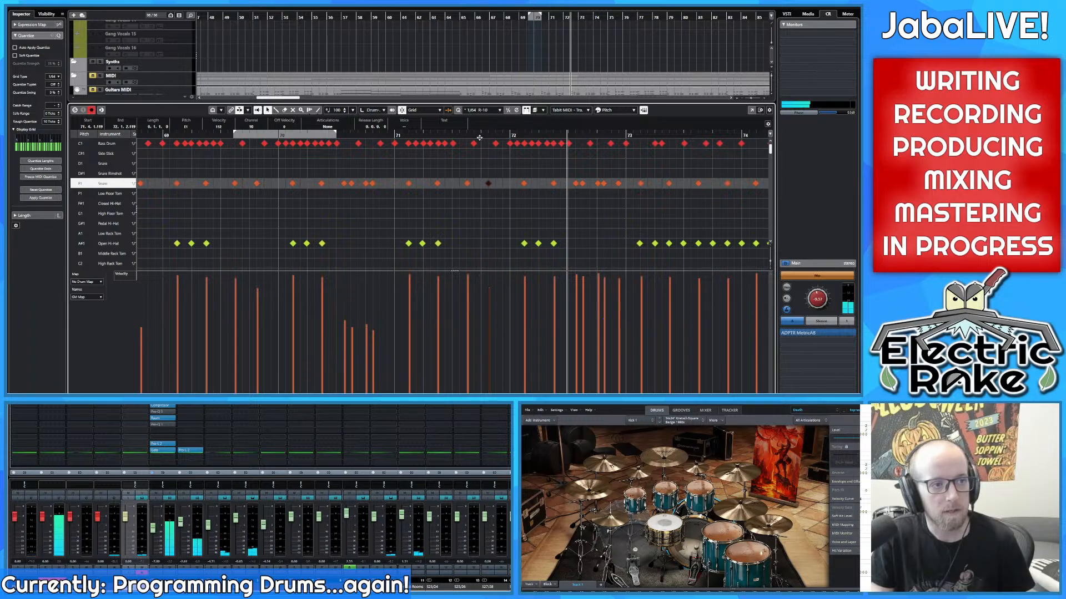
left_click_drag(471, 136, 381, 135)
key("space")
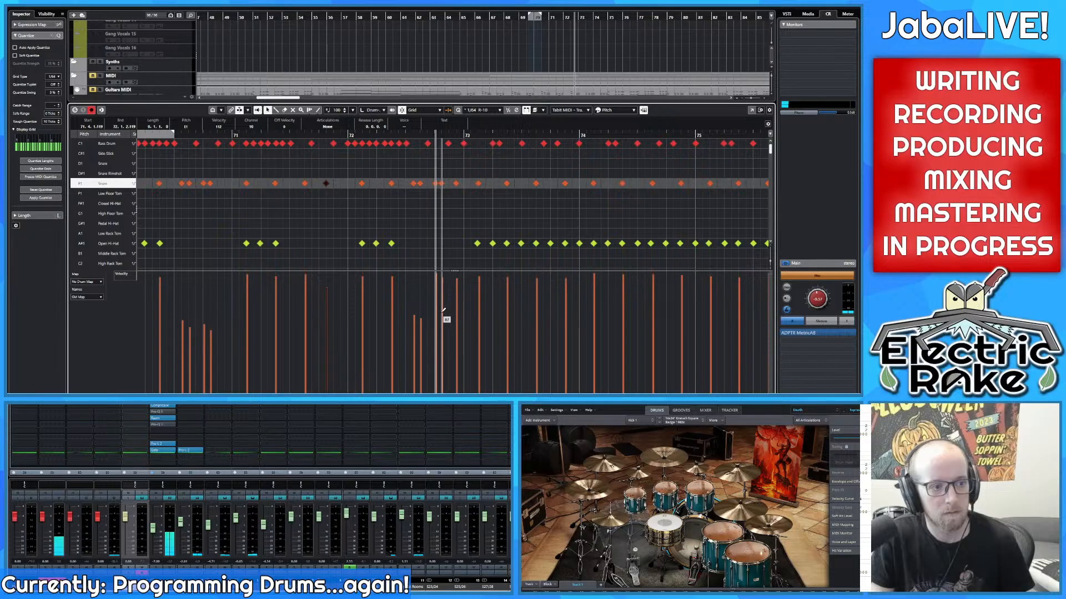
Step: Lower the velocities of the four quick snare hits in bar 72 and delete the bar's last snare hit
scroll(443, 309, "up", 2, "ctrl")
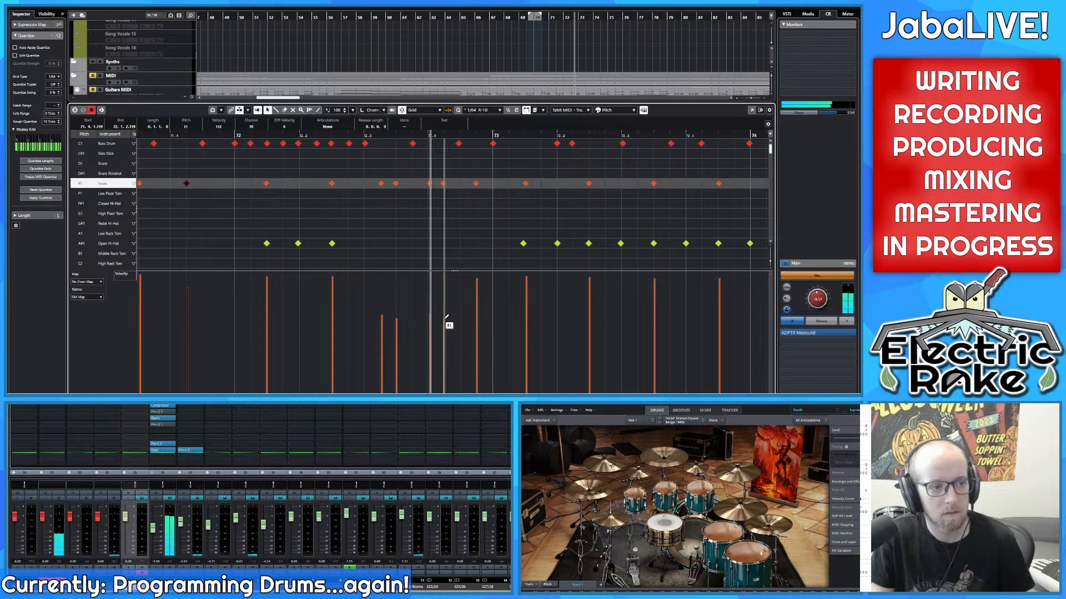
scroll(446, 318, "down", 2, "ctrl")
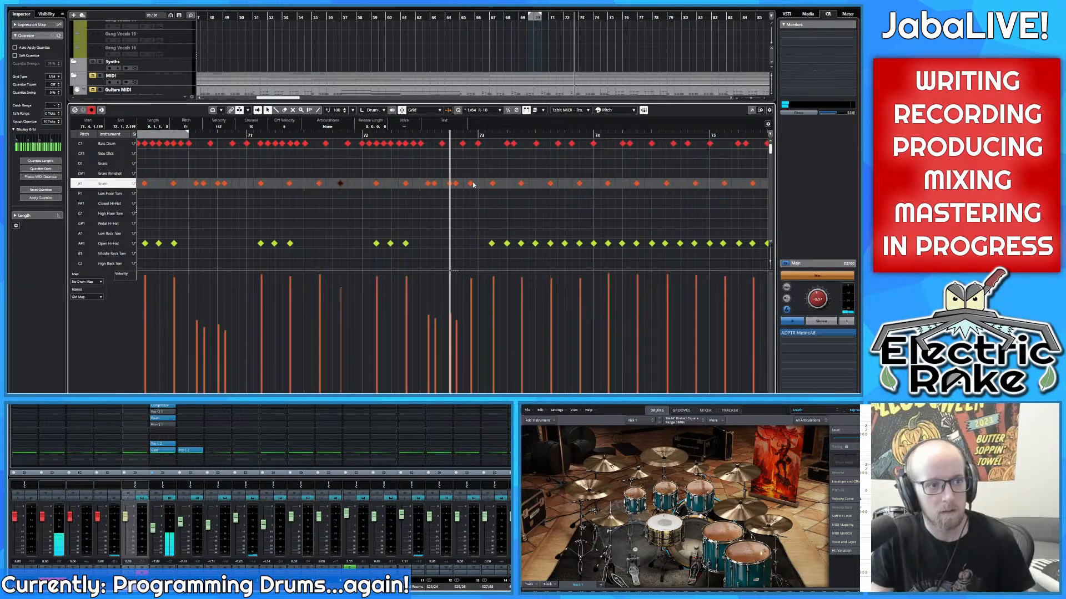
key("Delete")
Step: Replay from bar 72 to check the transition into the steady open hi-hat section at bar 73
left_click_drag(454, 135, 415, 135)
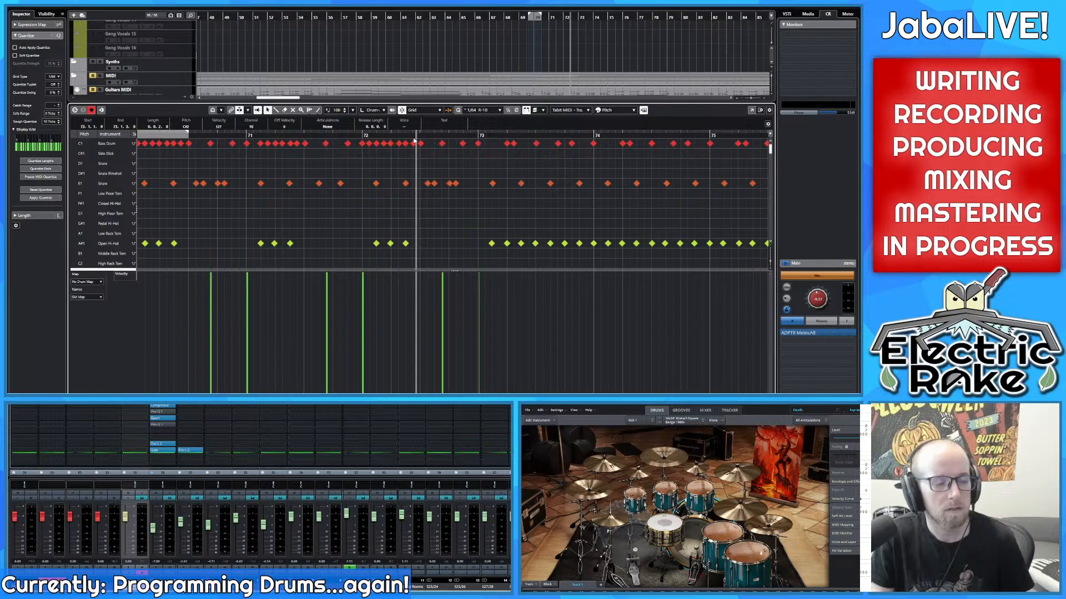
key("space")
scroll(477, 186, "down", 3, "ctrl")
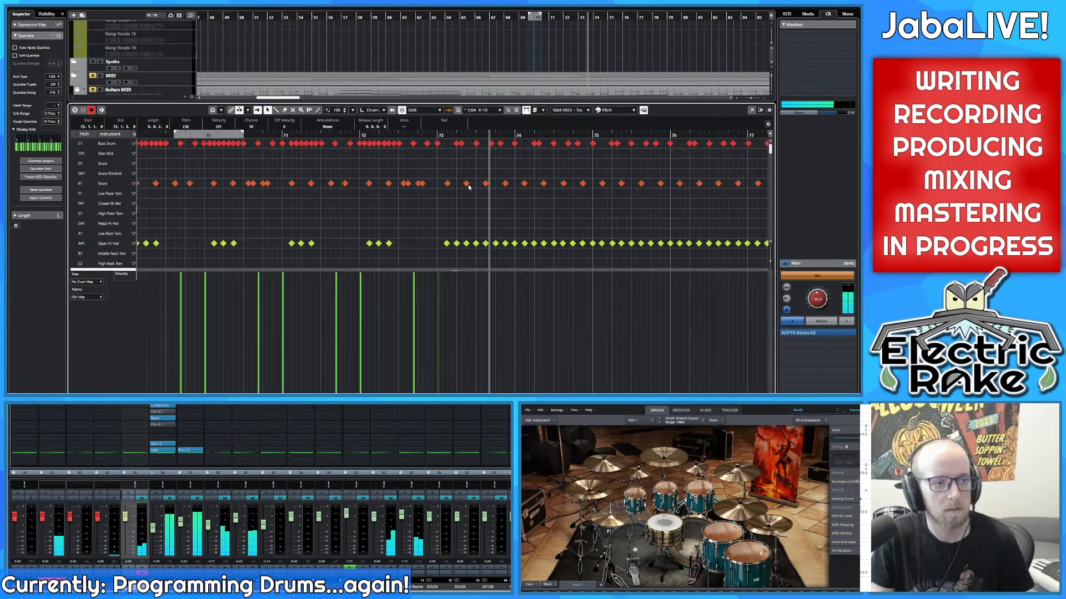
scroll(469, 186, "down", 3, "ctrl")
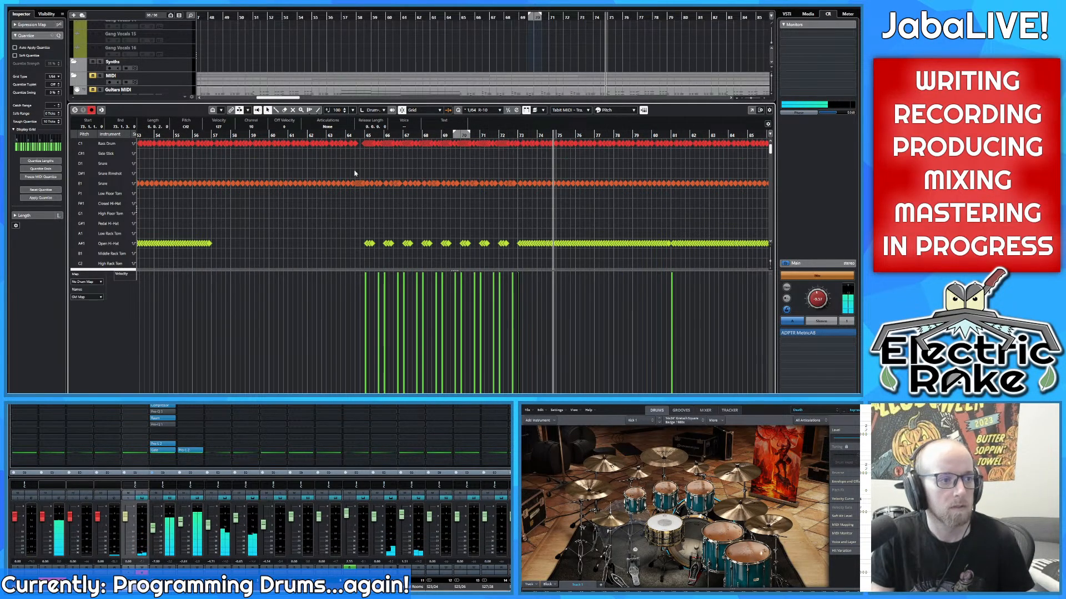
scroll(355, 173, "up", 3, "ctrl")
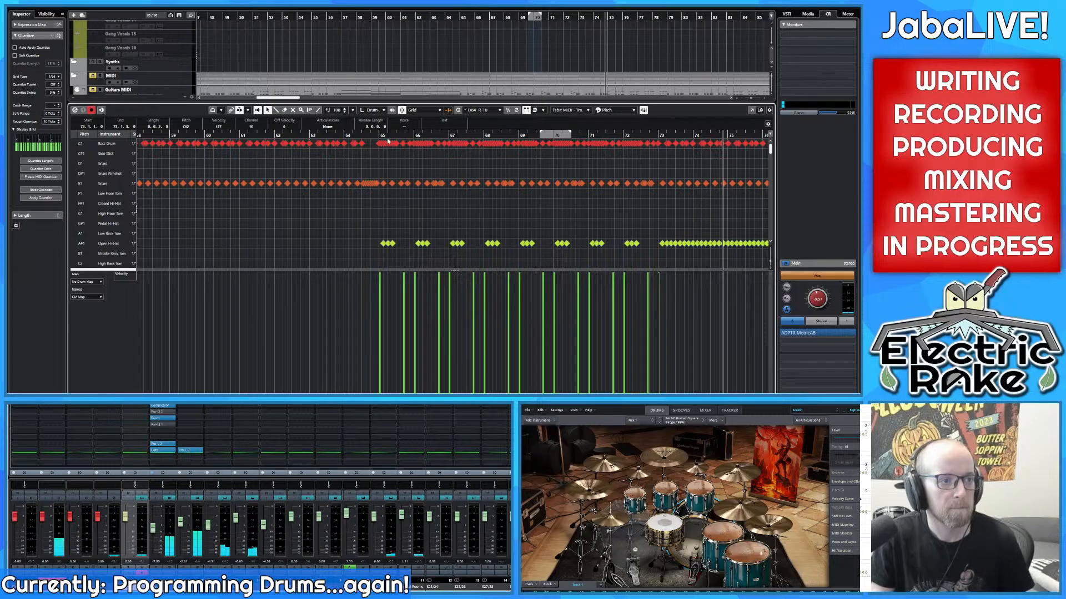
Step: Replay the drums from around bar 64 and again from bar 61 through bar 70 to review the whole section
left_click(389, 136)
scroll(358, 144, "down", 1, "ctrl")
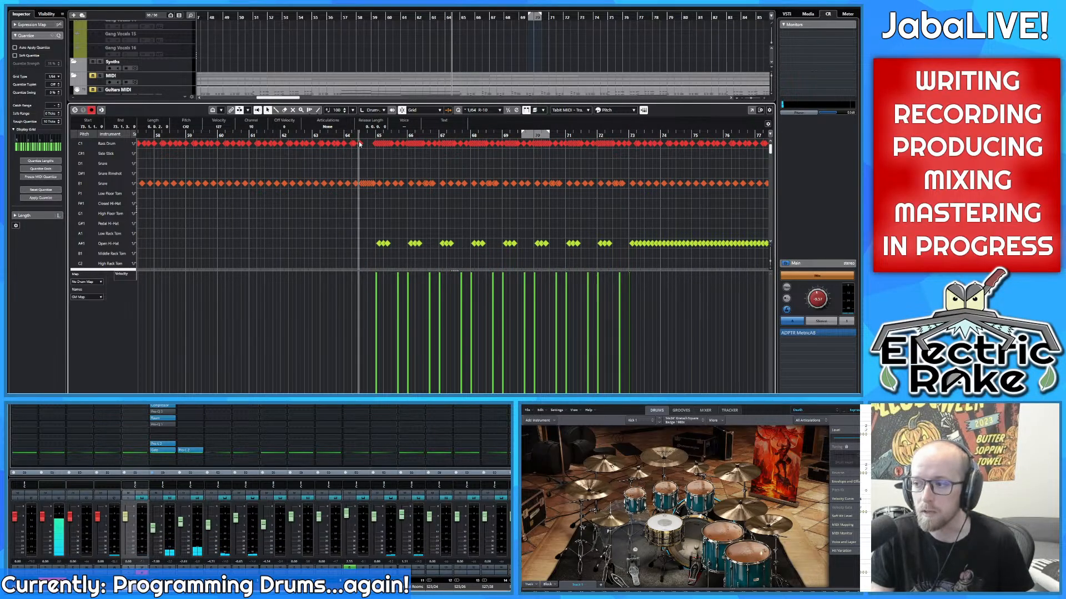
key("space")
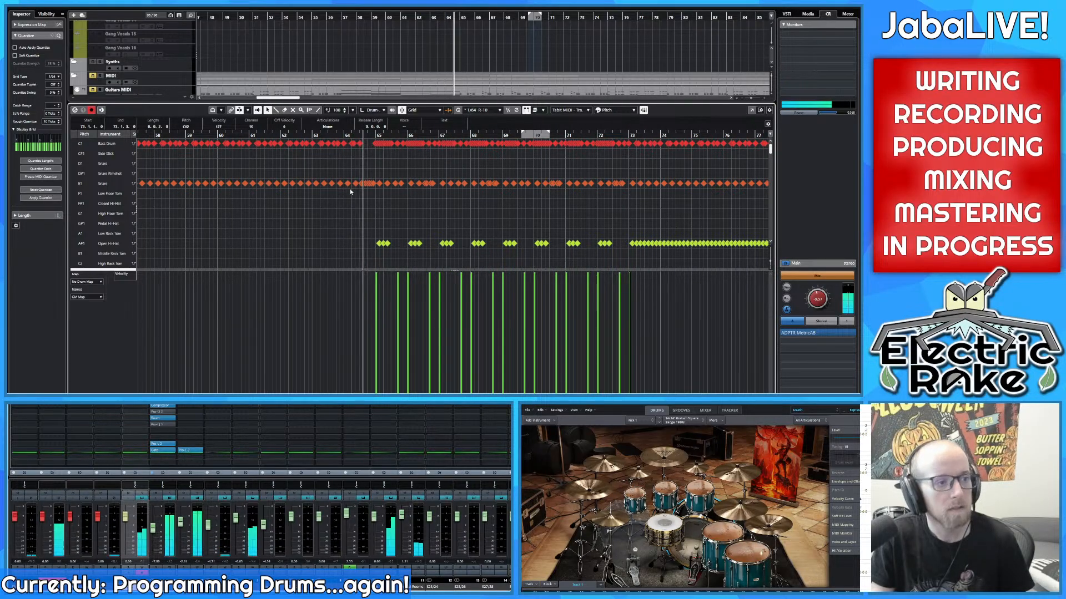
scroll(359, 142, "up", 2, "ctrl")
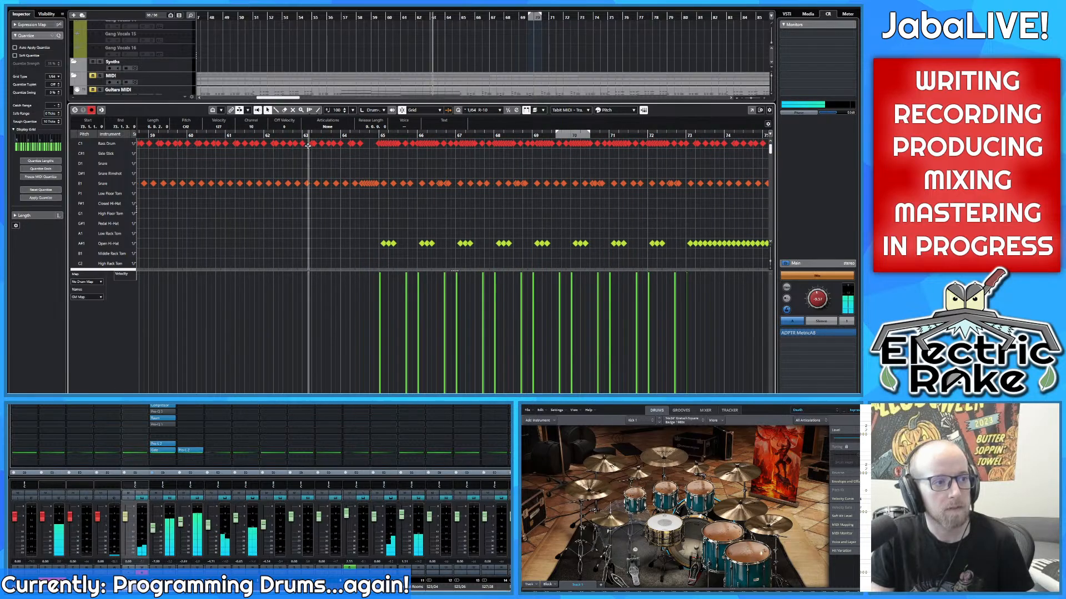
left_click(254, 153)
scroll(255, 153, "down", 1, "ctrl")
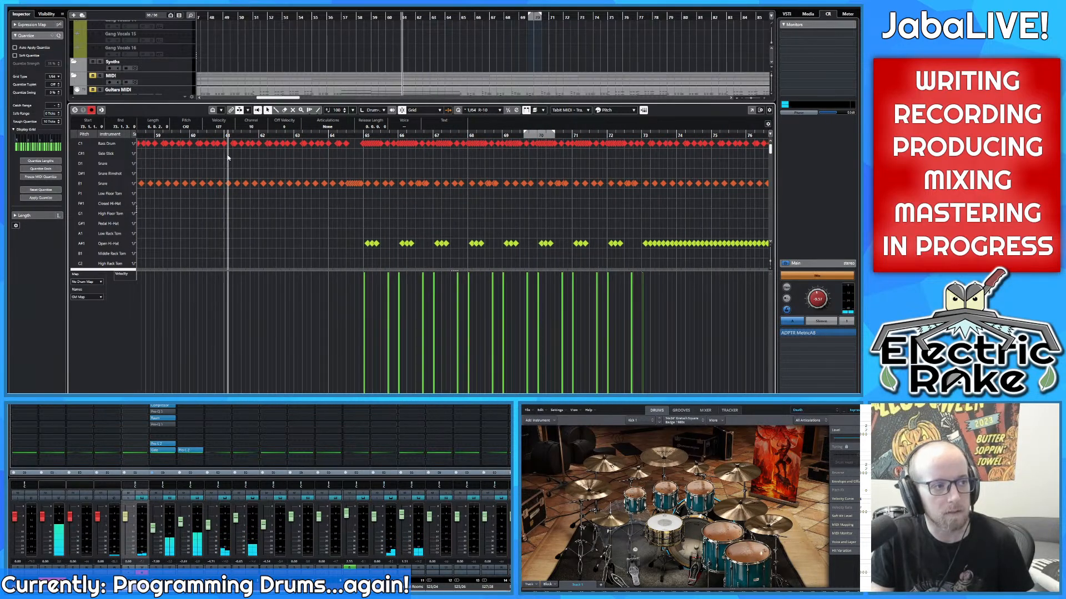
left_click(232, 167)
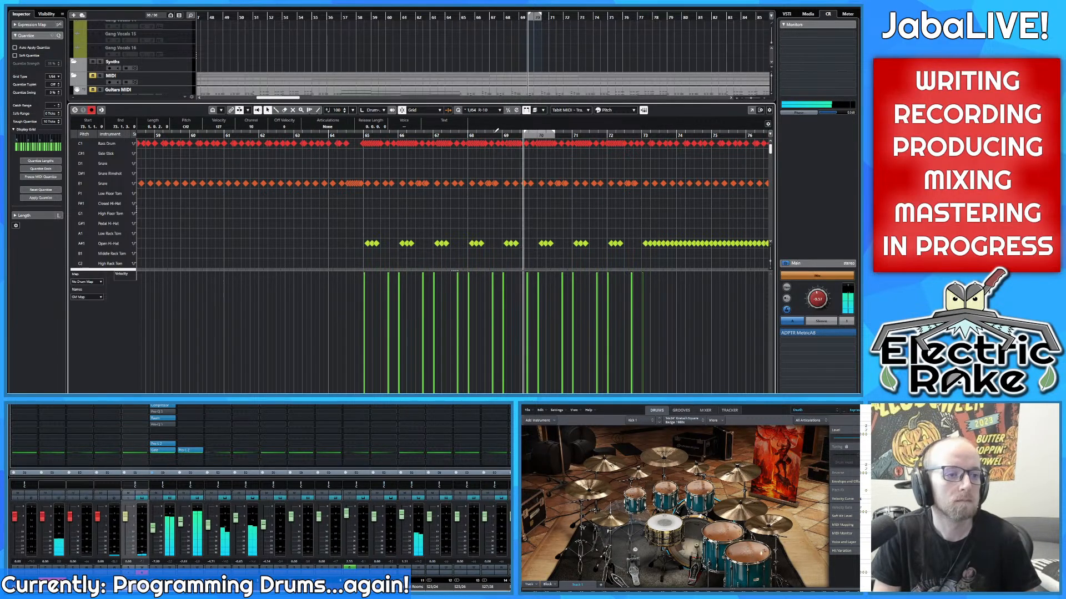
key("space")
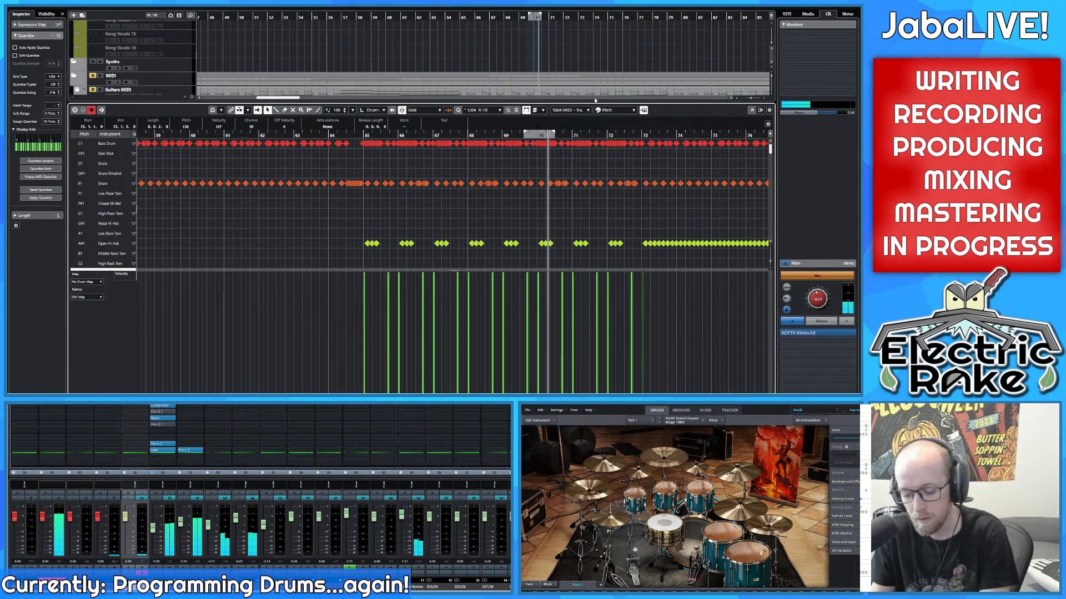
Step: Nudge the quick snare hits in bar 66 in time, the first slightly earlier and the second and last slightly later
scroll(421, 192, "up", 8)
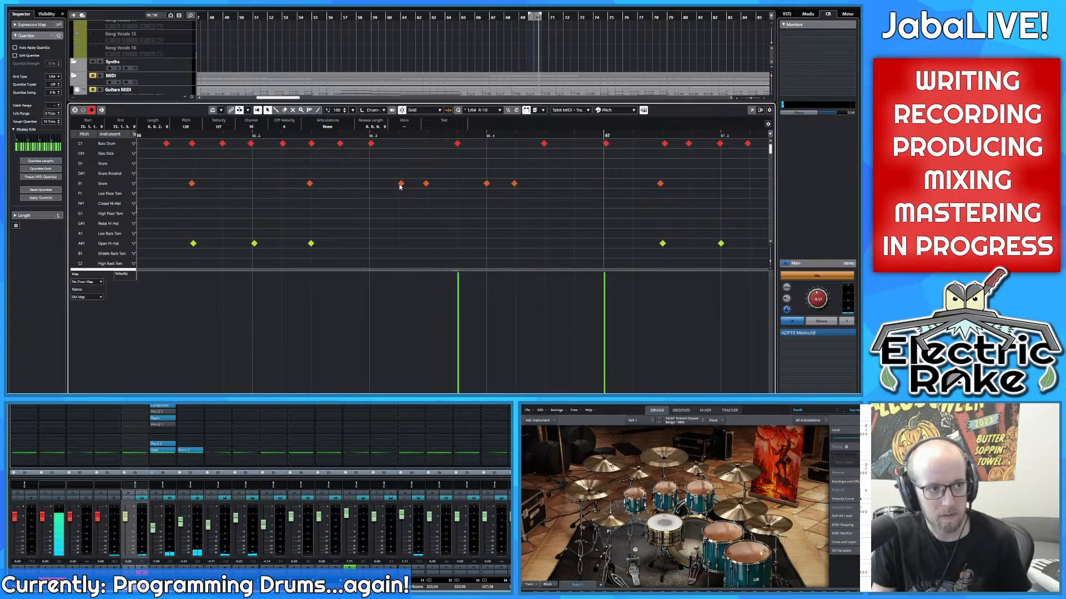
left_click(400, 184)
left_click_drag(423, 185, 430, 188)
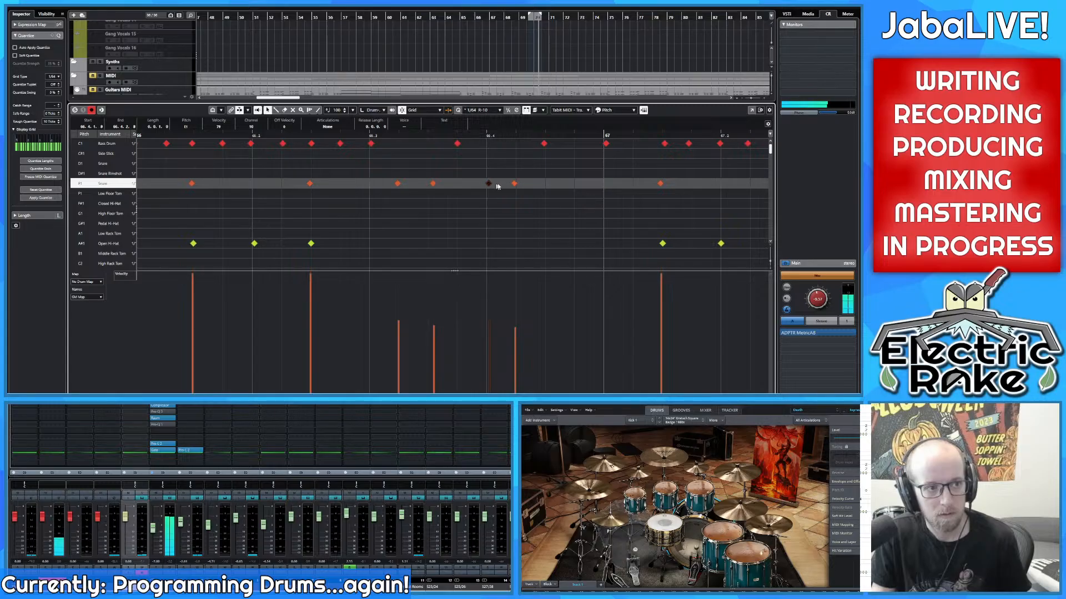
scroll(367, 186, "right", 5)
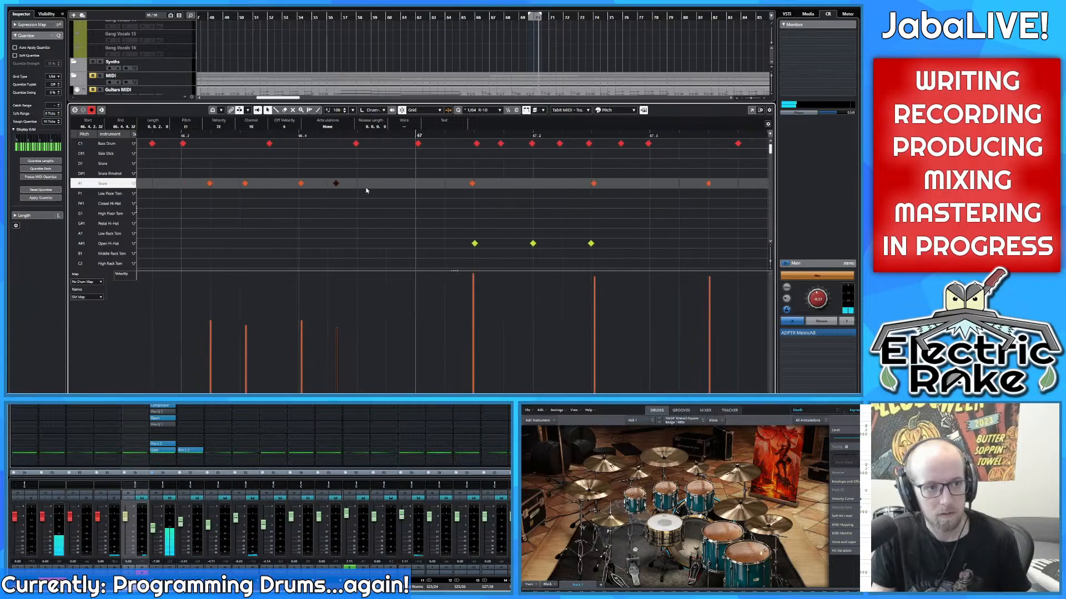
Step: Nudge the timing of the quick snare hits in bars 68 and 70 by small, uneven amounts
scroll(561, 208, "right", 3)
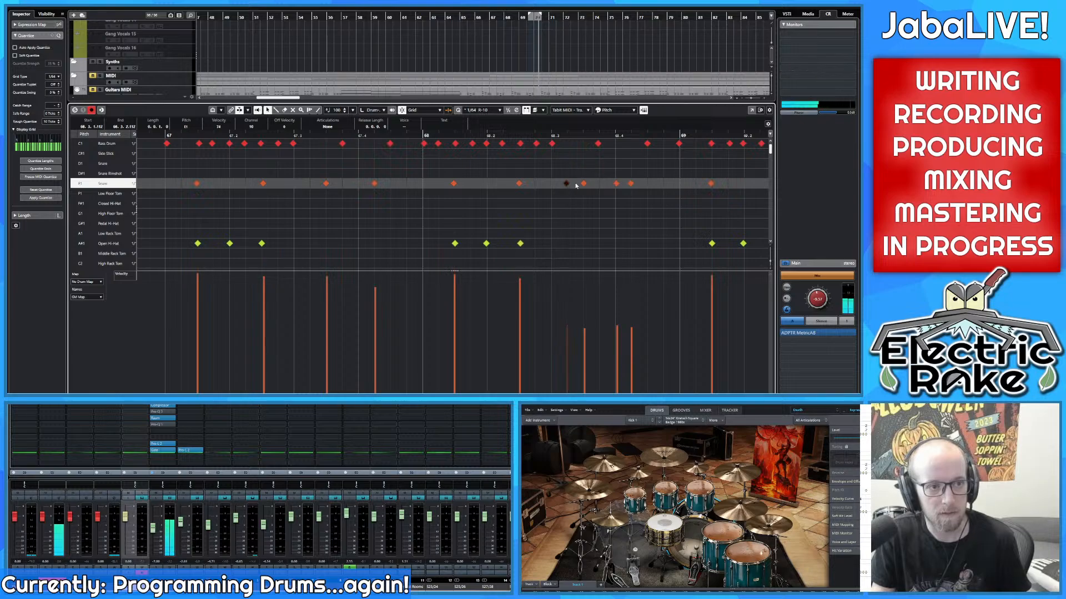
scroll(586, 186, "right", 2)
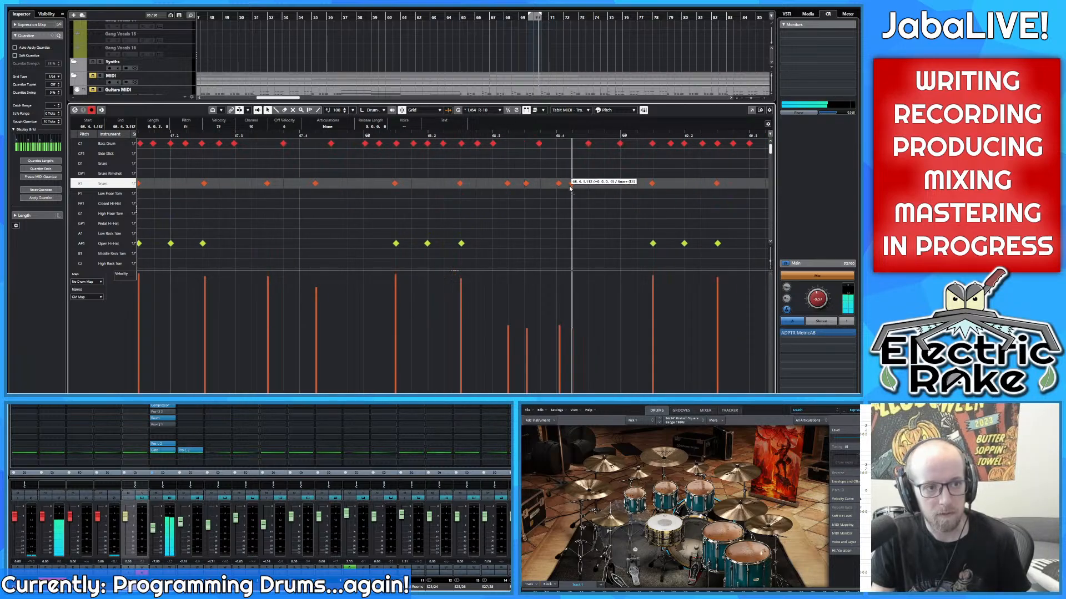
scroll(595, 191, "right", 5)
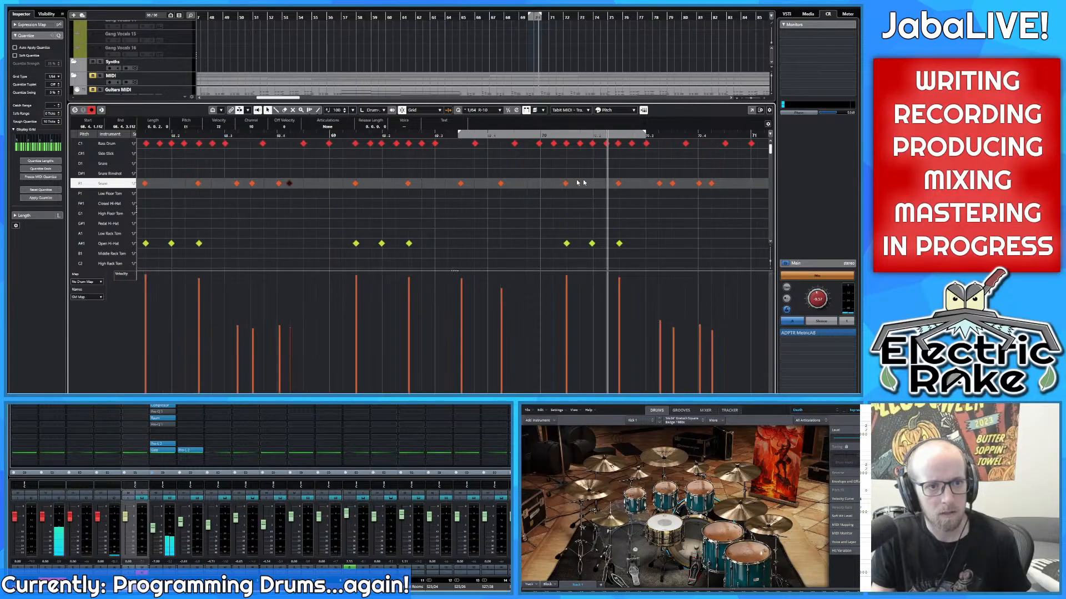
scroll(630, 192, "up", 3)
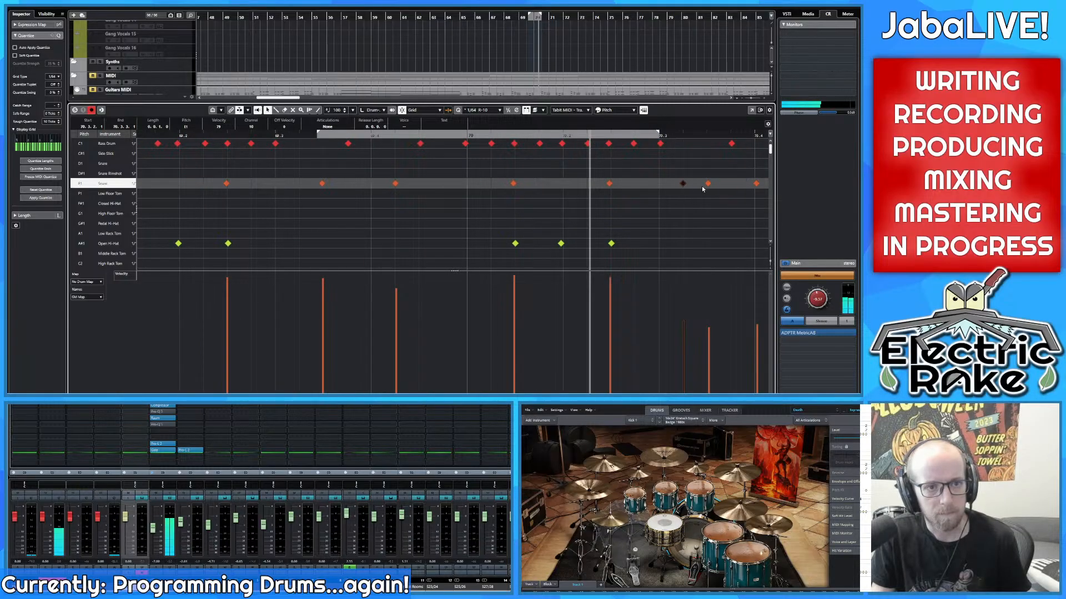
left_click_drag(711, 186, 713, 187)
scroll(611, 192, "right", 4)
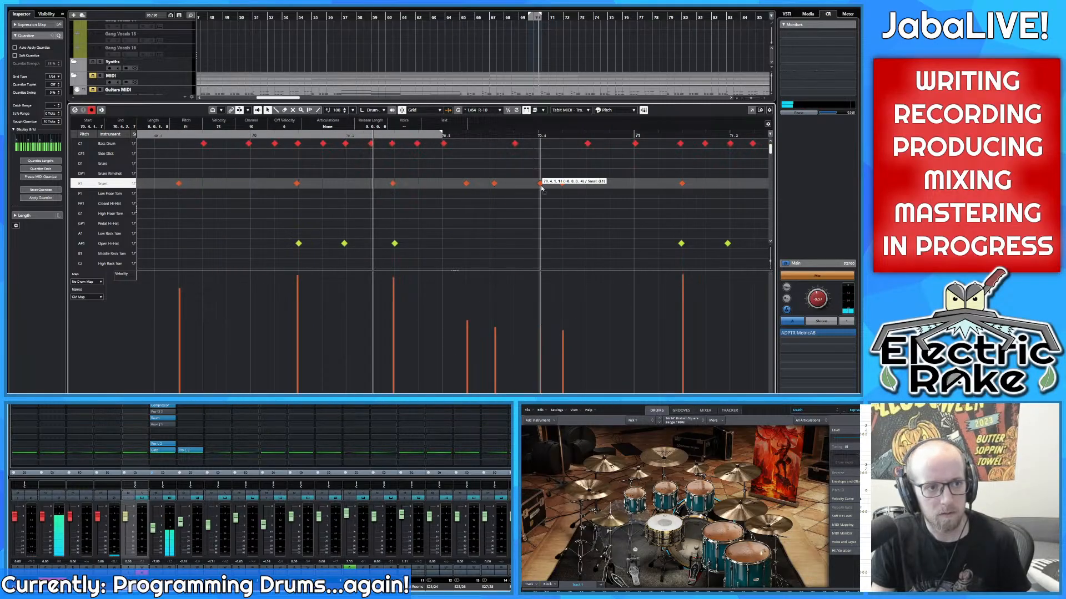
Step: Replay the drums from the end of bar 64 to check the new snare timing
scroll(567, 185, "down", 10)
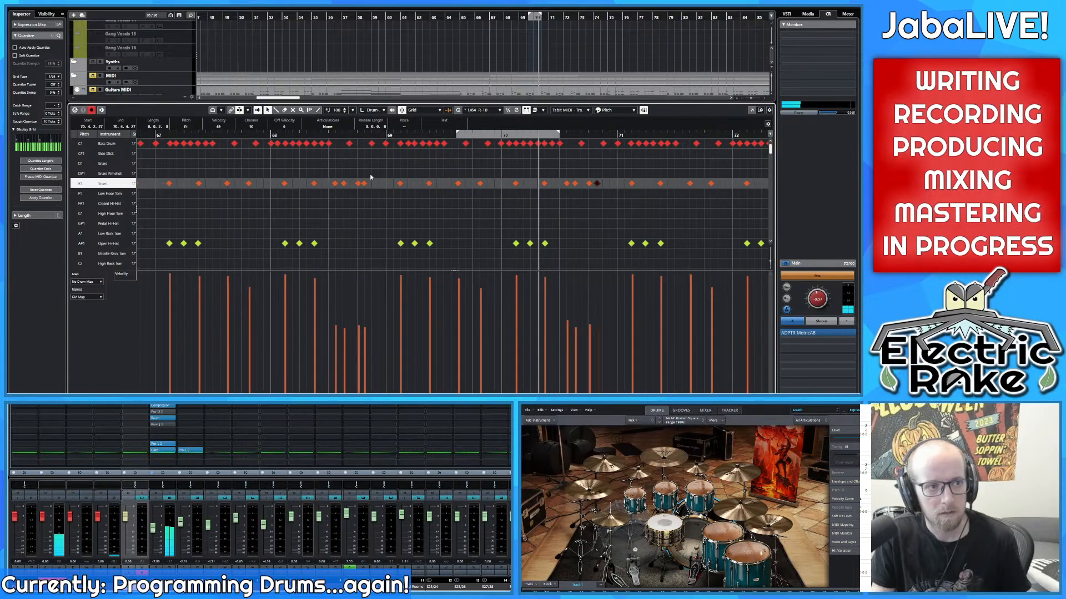
left_click(259, 136)
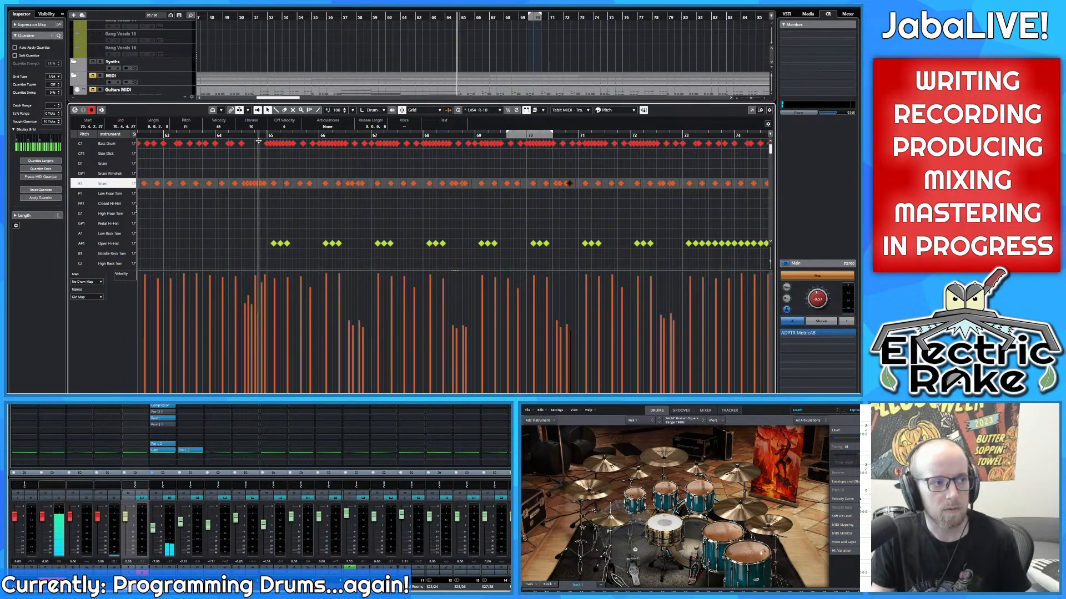
scroll(259, 142, "down", 1)
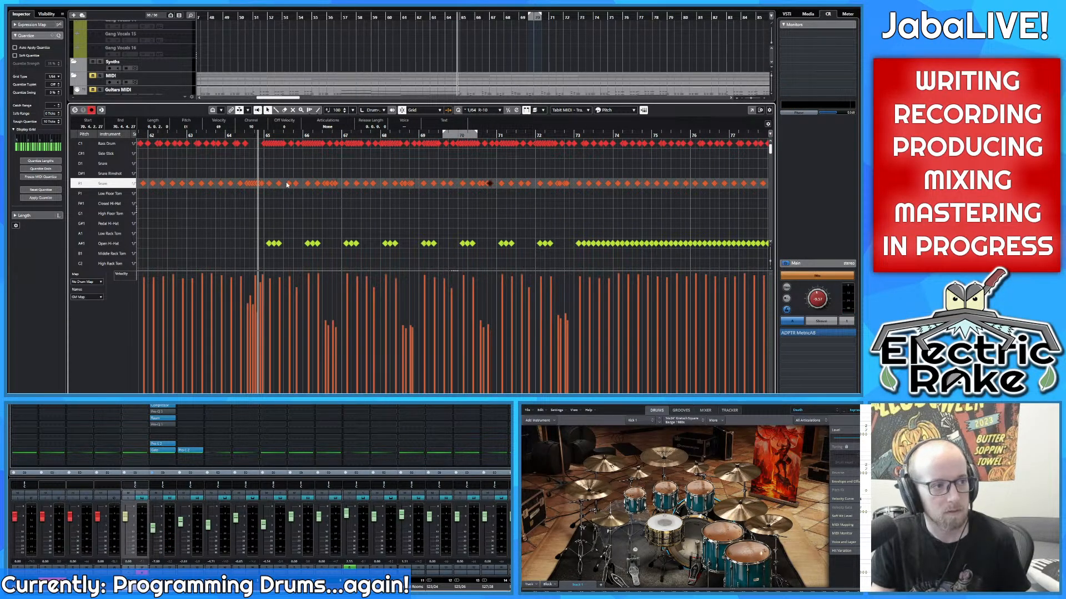
key("space")
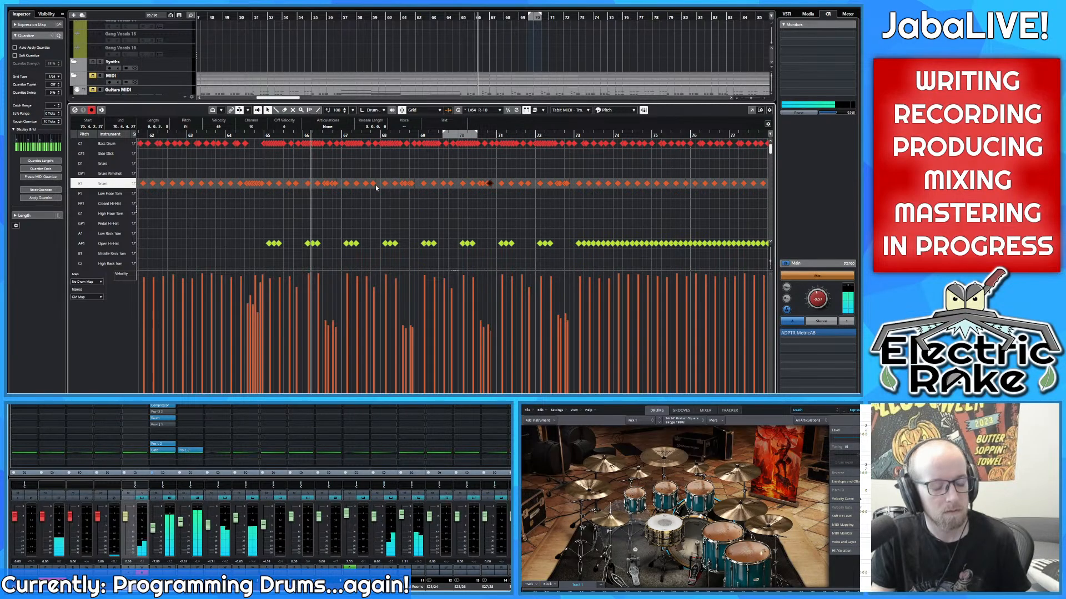
Step: Fine-tune the timing of bar 66's last quick snare hit and replay from the end of bar 64
scroll(334, 185, "up", 1)
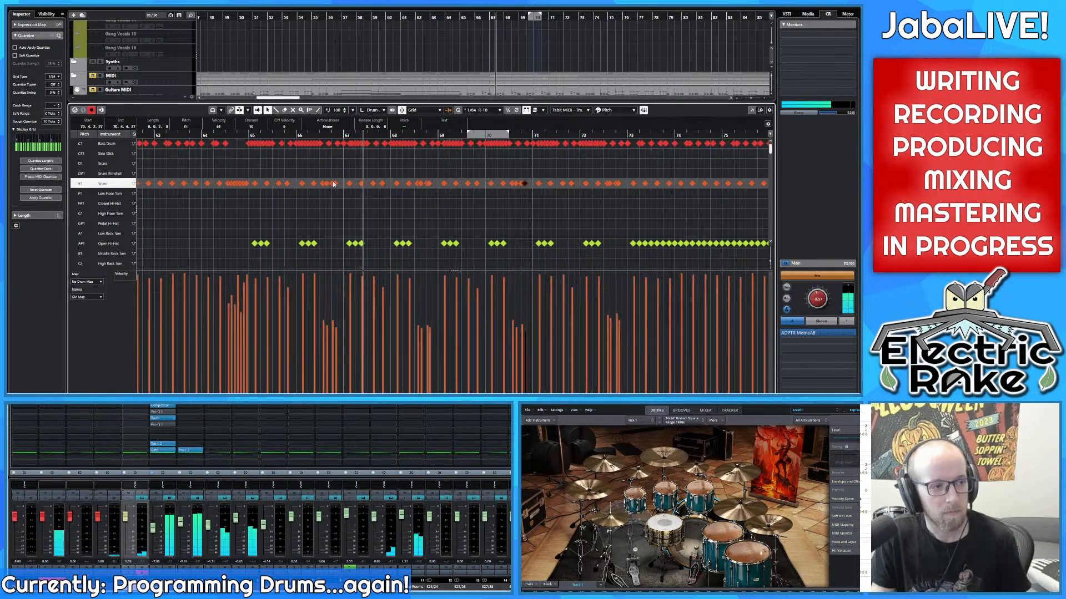
scroll(334, 185, "up", 8)
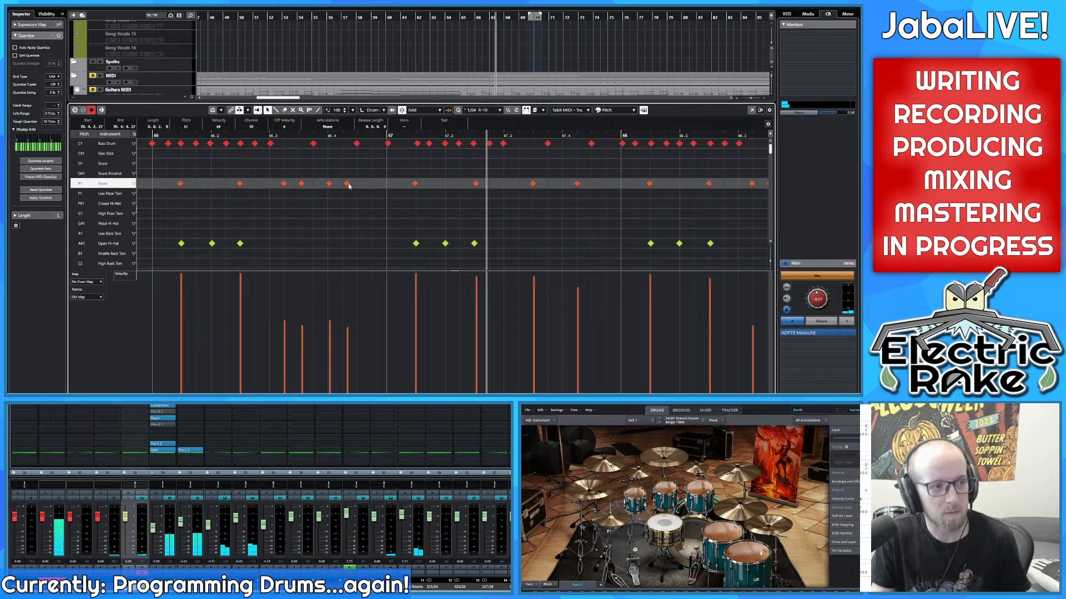
scroll(346, 187, "down", 5)
key("space")
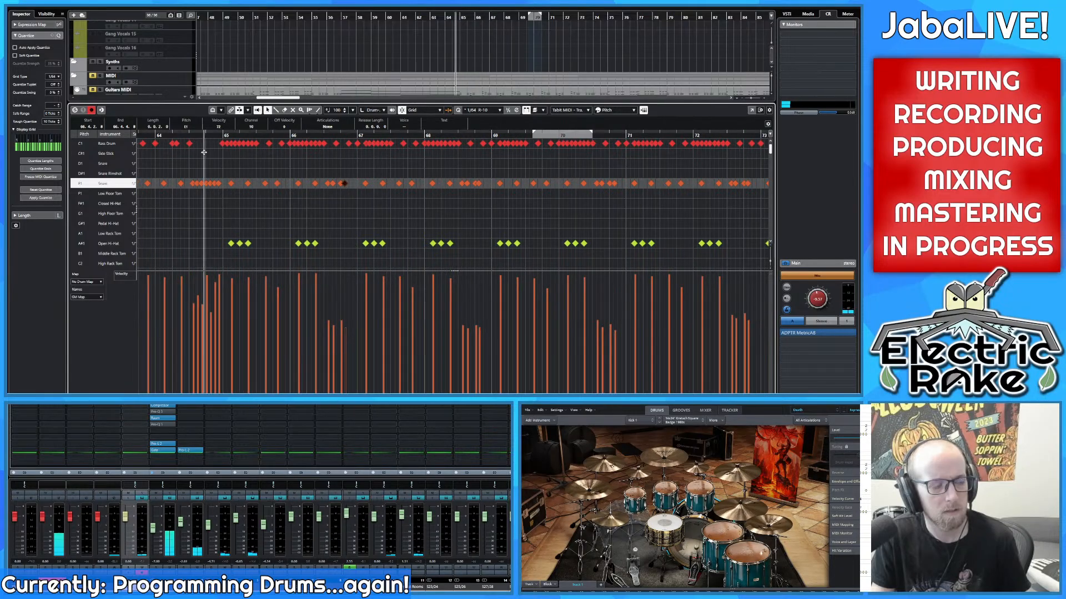
key("space")
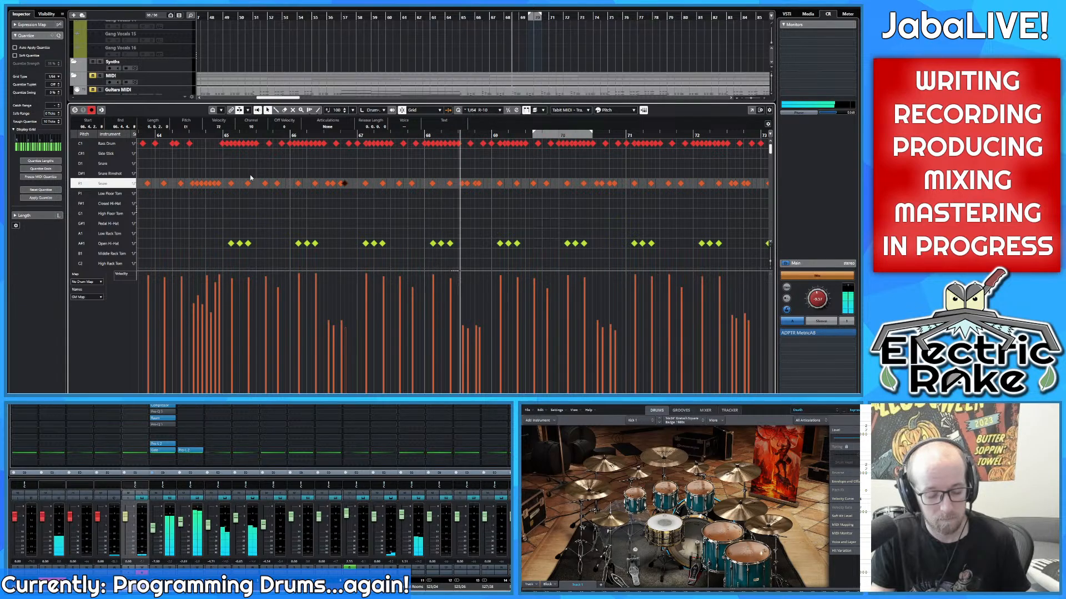
Step: Follow playback into bar 73, and nudge the timing of the quick snare hits in bar 72
scroll(318, 192, "right", 1)
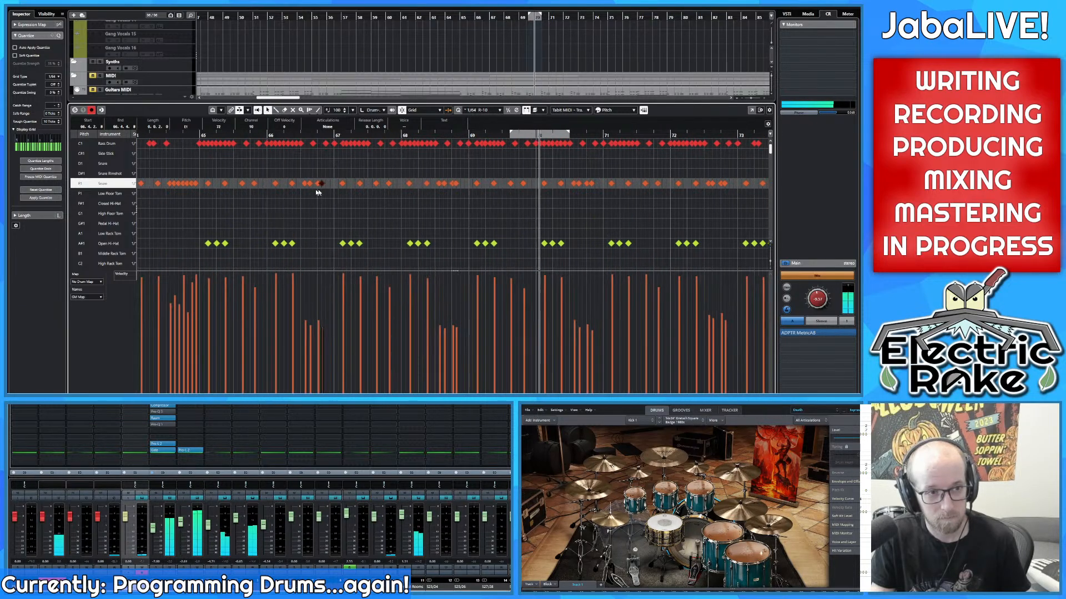
scroll(318, 192, "right", 2)
scroll(508, 185, "right", 8)
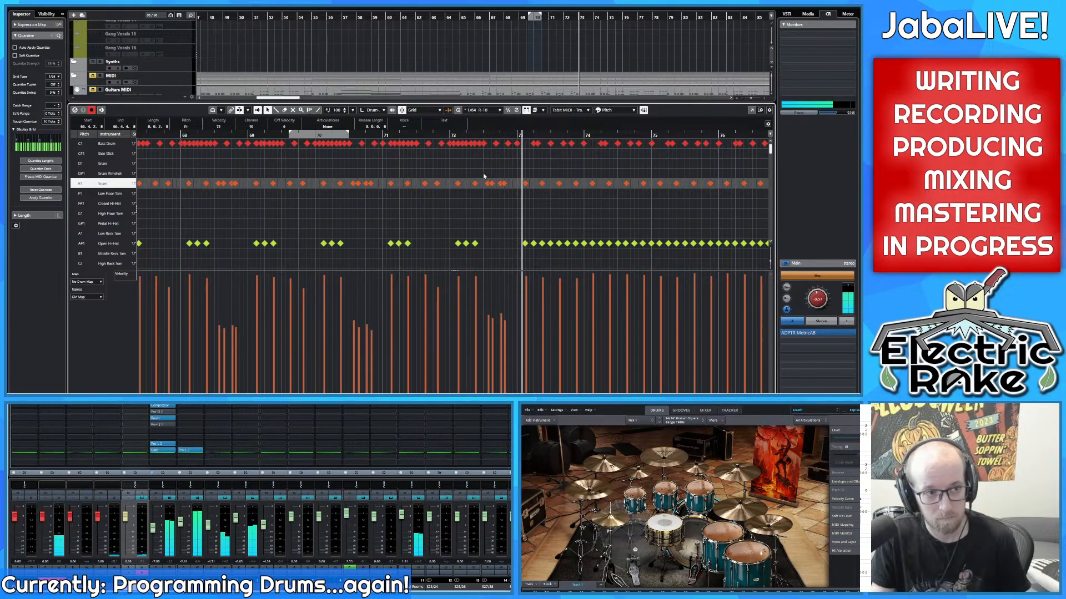
scroll(507, 176, "up", 3, "ctrl")
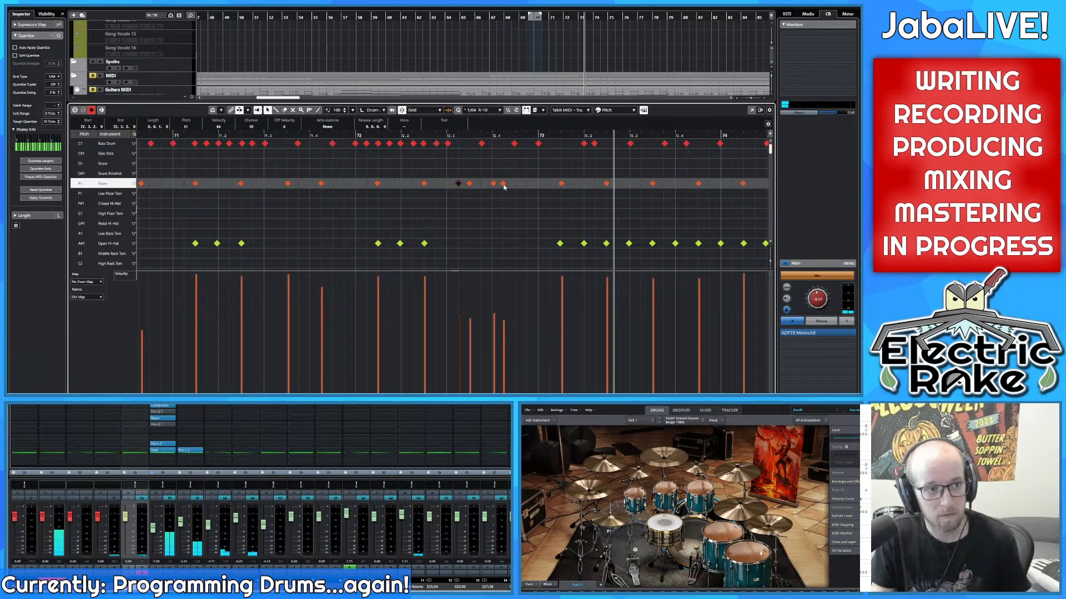
scroll(506, 189, "down", 2, "ctrl")
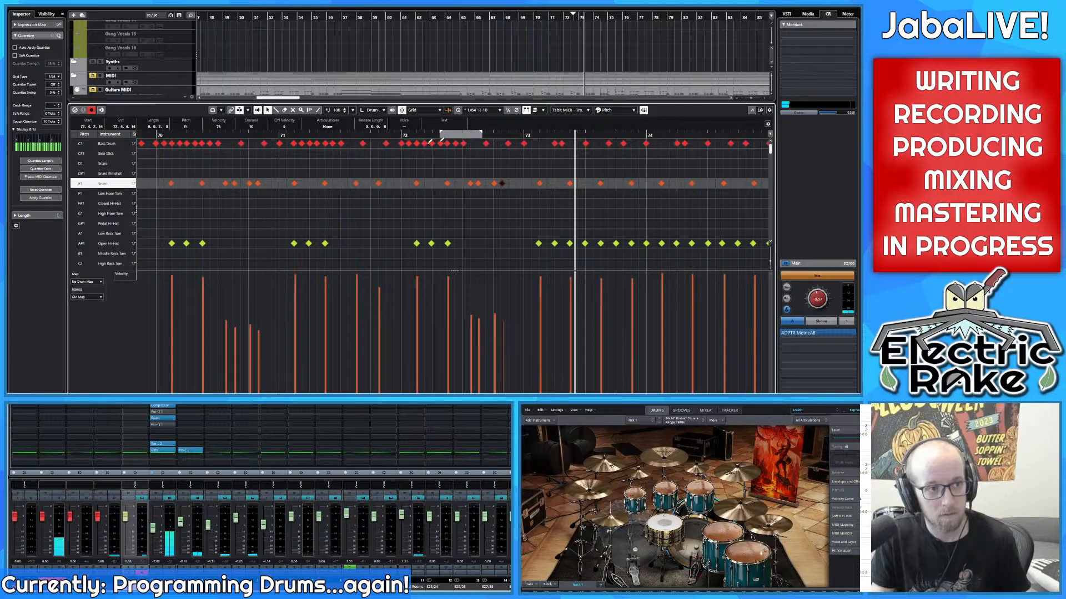
Step: Replay from around bar 71 and listen through the transition into the steady open hi-hat section after bar 73
left_click_drag(341, 138, 304, 138)
key("space")
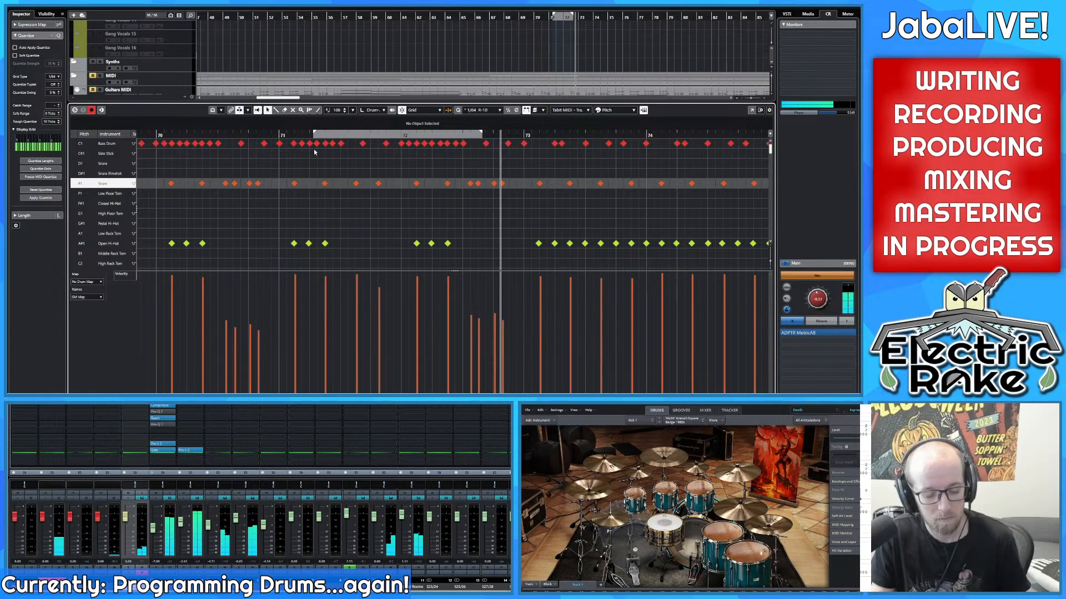
scroll(487, 189, "down", 3, "ctrl")
scroll(452, 191, "down", 3, "ctrl")
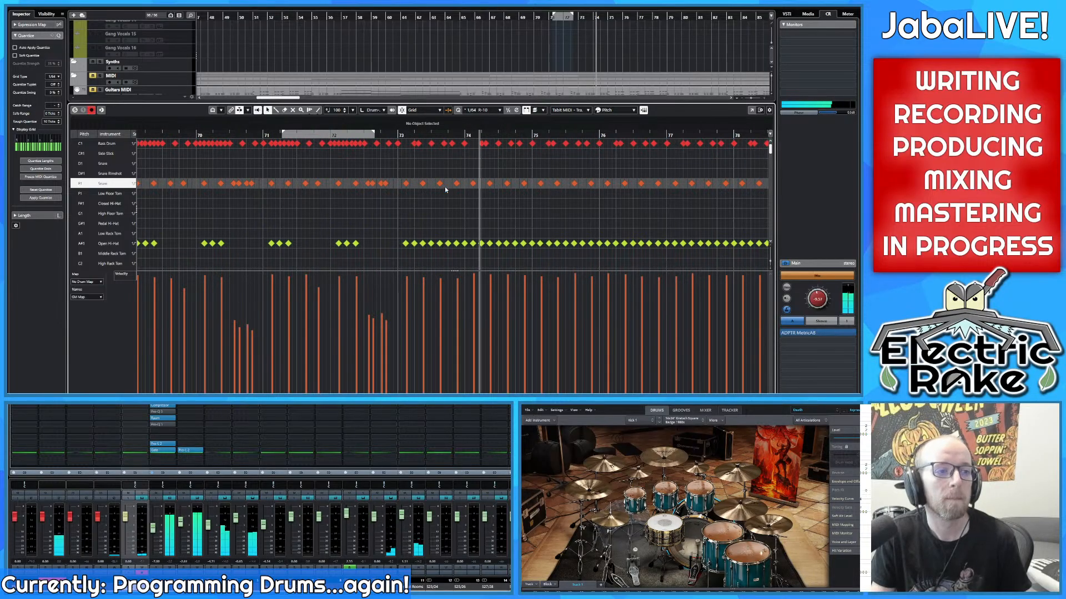
scroll(444, 186, "down", 1, "ctrl")
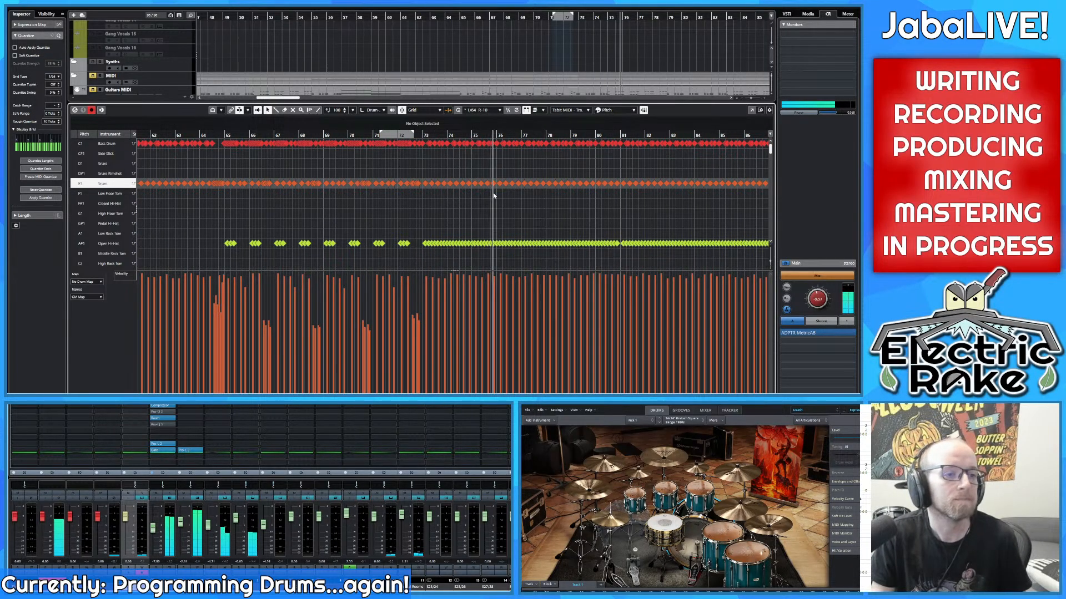
scroll(402, 207, "down", 2, "ctrl")
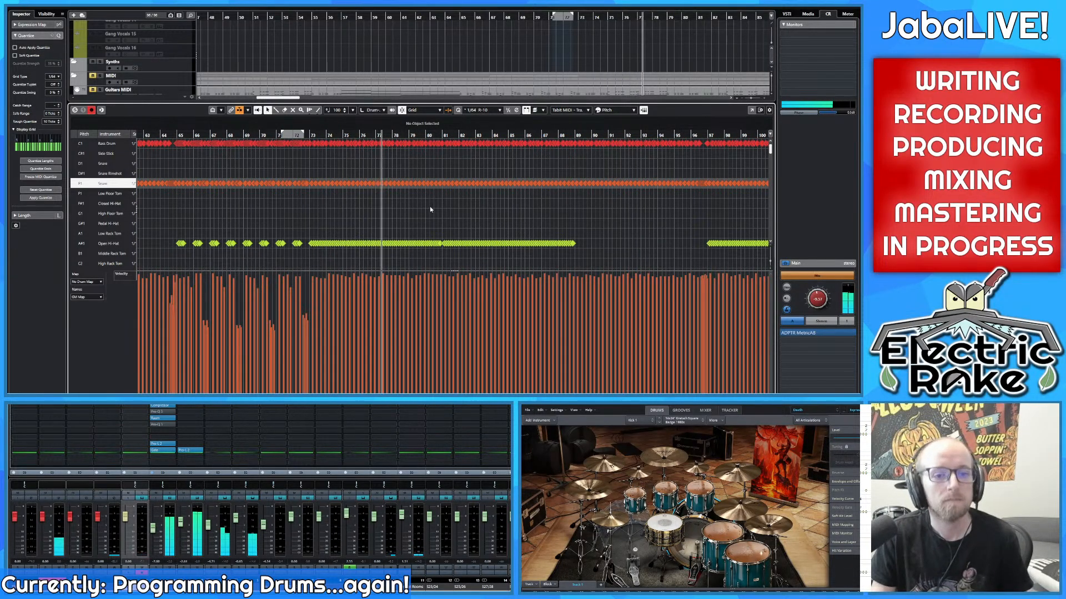
scroll(430, 211, "down", 2, "ctrl")
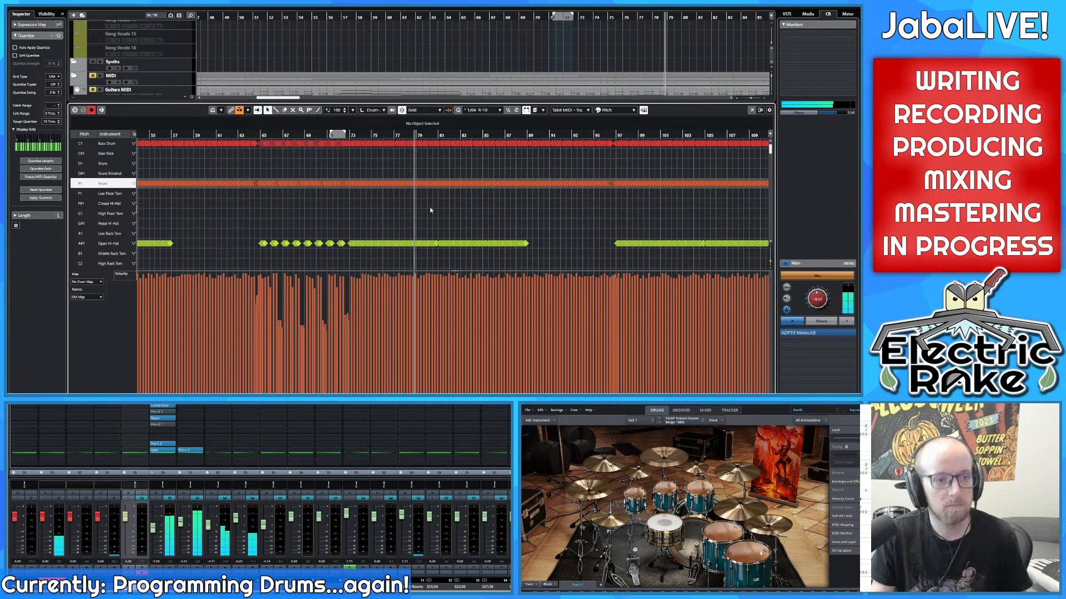
Step: Lower the velocities of the snare fill at the end of bar 96 unevenly, keeping the opening hits softer than the last ones
scroll(444, 205, "right", 1)
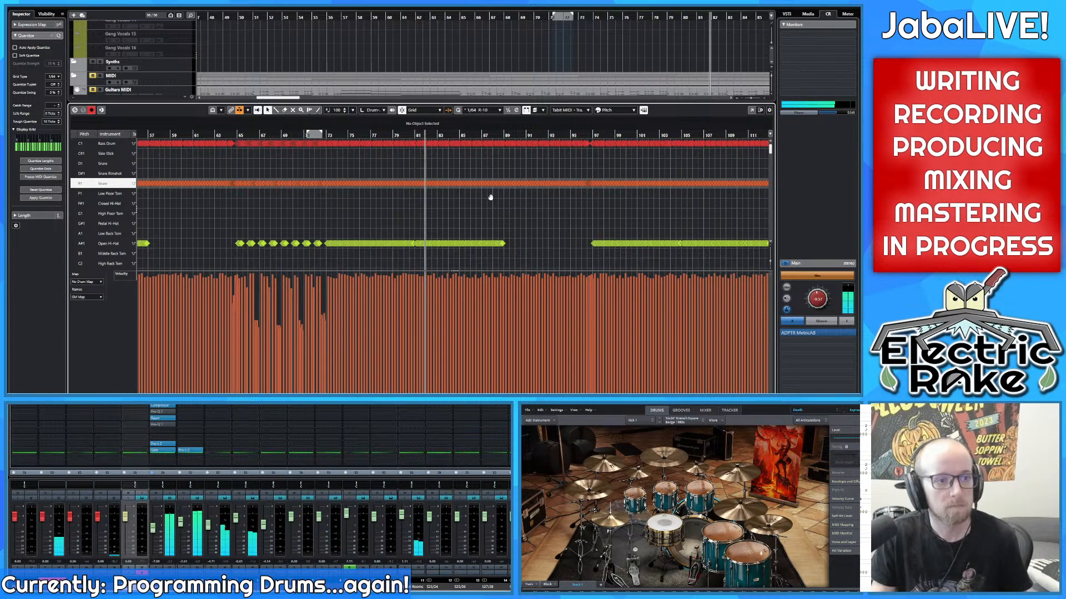
scroll(489, 199, "right", 2)
scroll(490, 199, "right", 1)
scroll(490, 198, "up", 3)
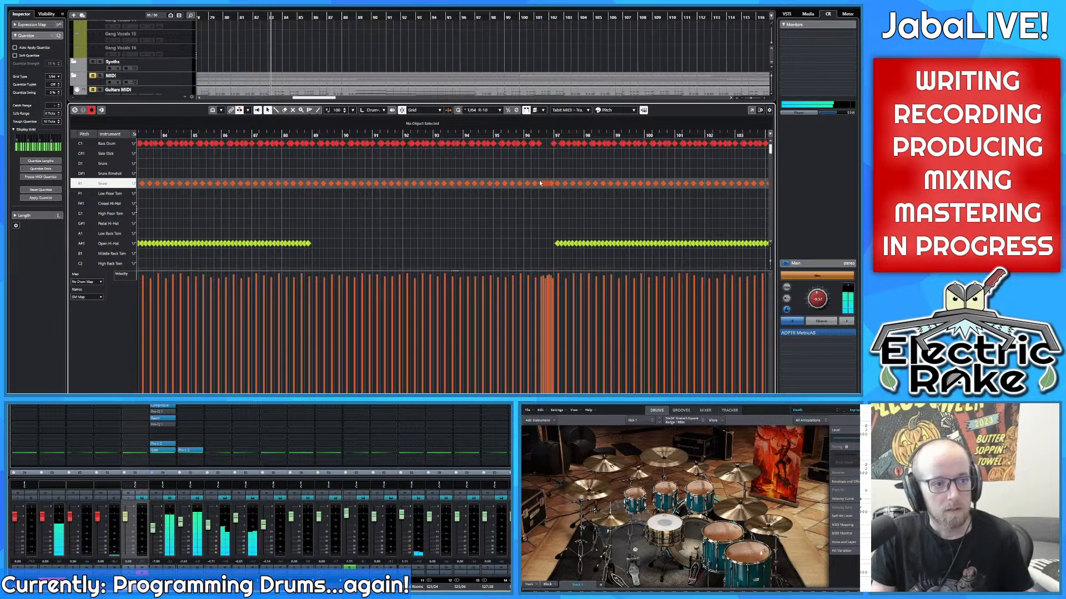
scroll(539, 183, "up", 3)
scroll(472, 189, "up", 2)
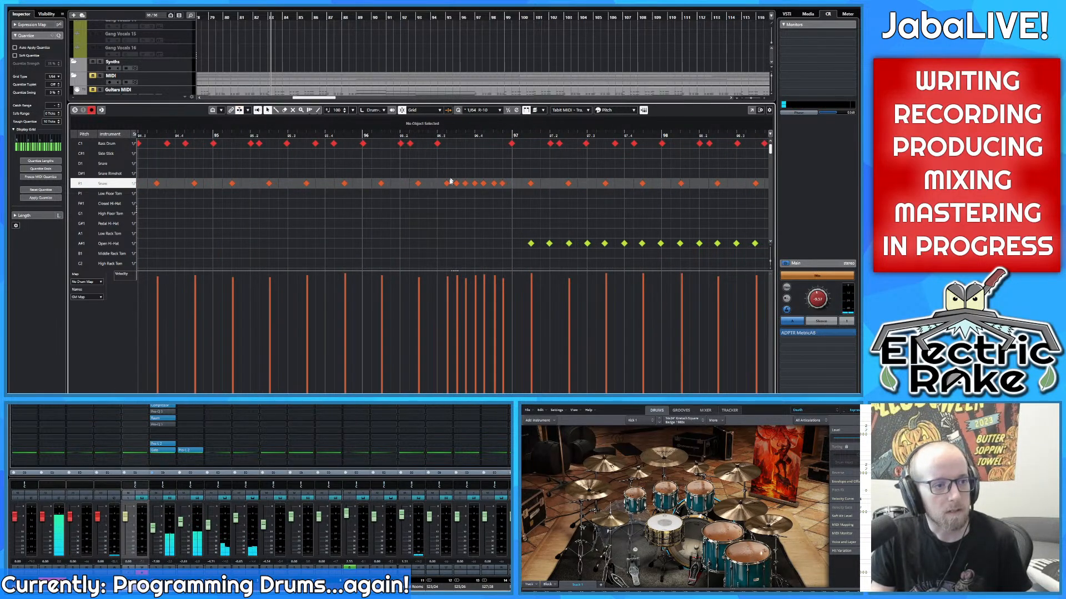
left_click(451, 136)
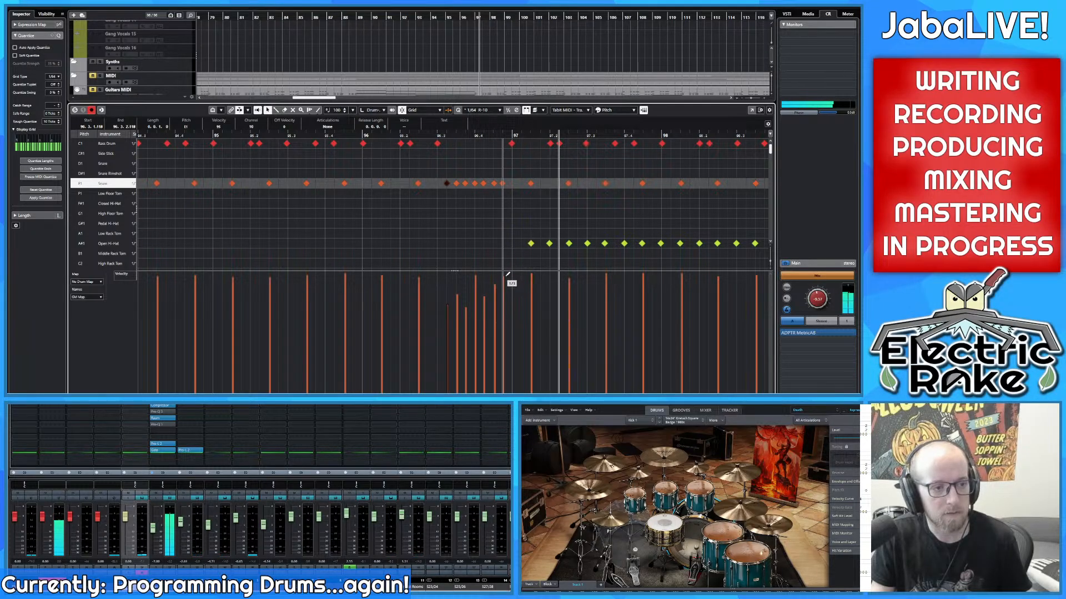
Step: Replay from around bar 95 and shift the last snare hit of bar 96's fill slightly in time
left_click(233, 133)
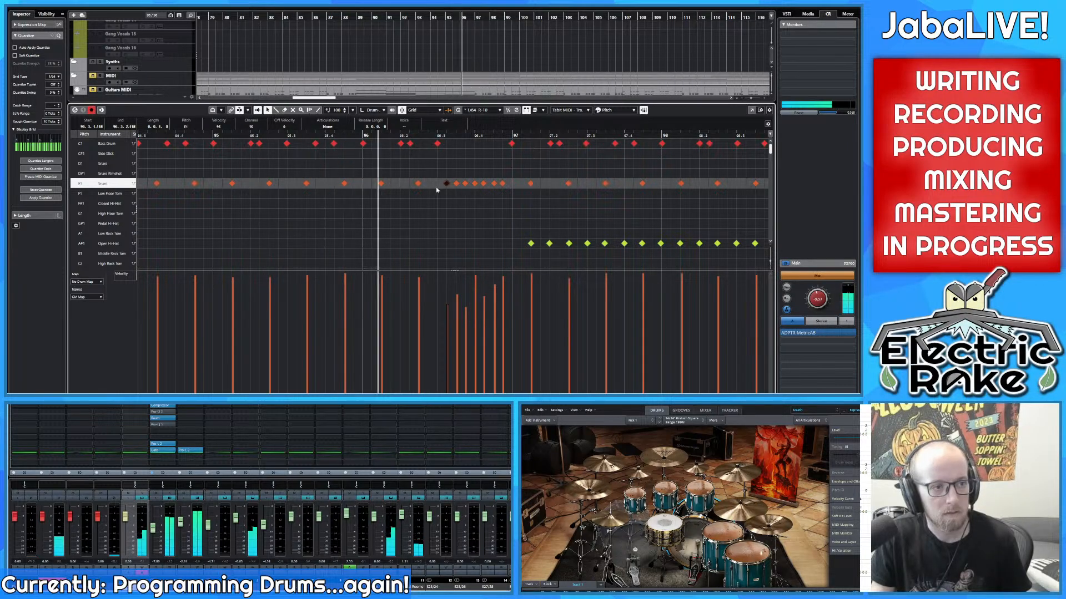
scroll(462, 193, "right", 1)
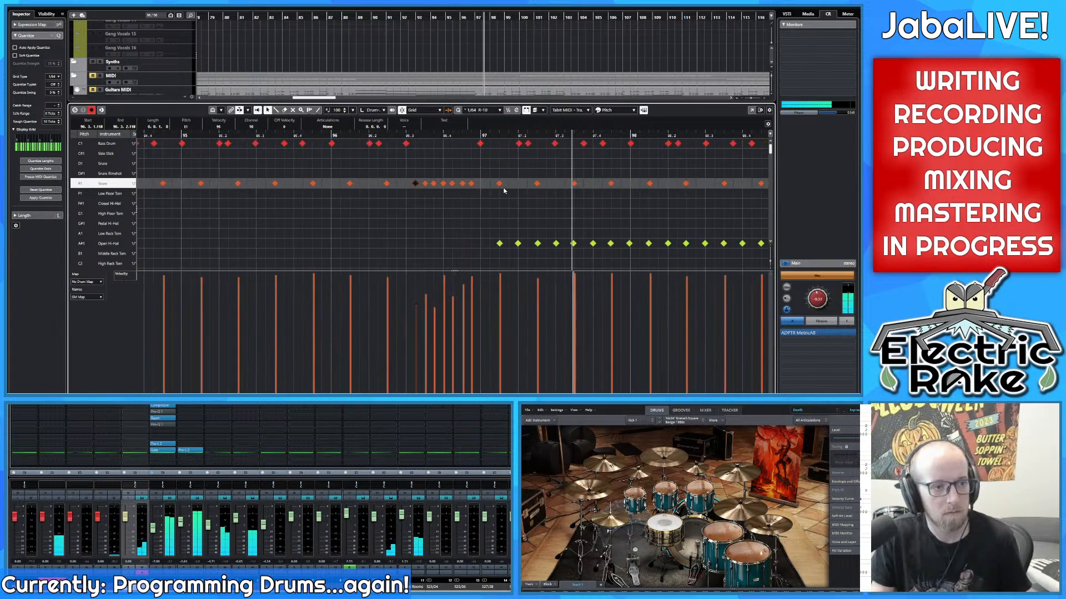
scroll(472, 188, "up", 2)
left_click_drag(470, 184, 474, 186)
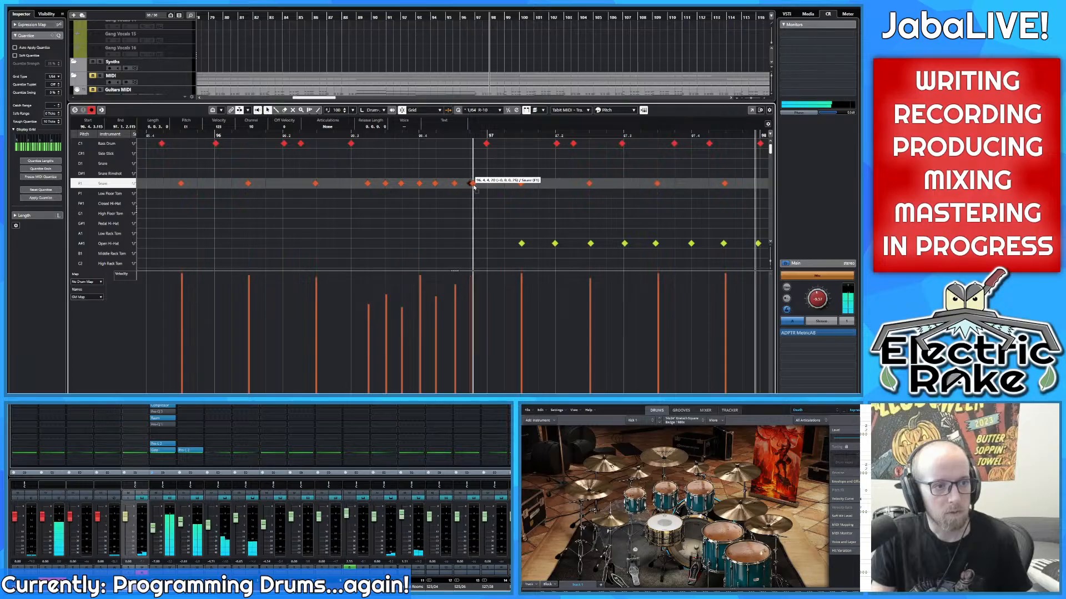
scroll(475, 188, "down", 2)
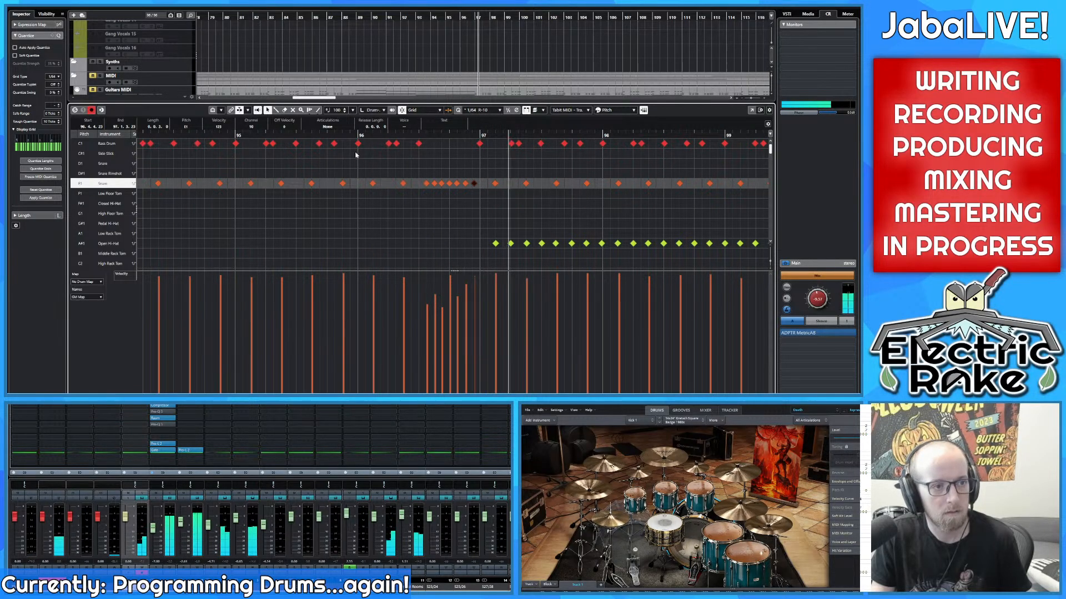
Step: Add a bass drum hit on the downbeat of bar 97 and nudge the right crash there slightly in time
left_click(480, 143)
scroll(485, 156, "up", 5)
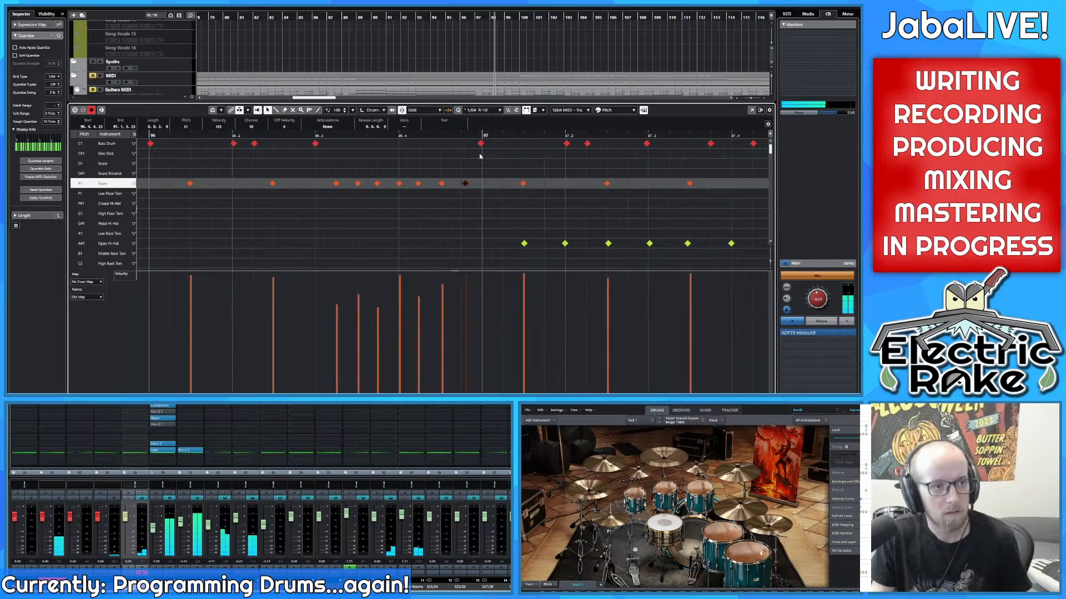
scroll(489, 166, "down", 3)
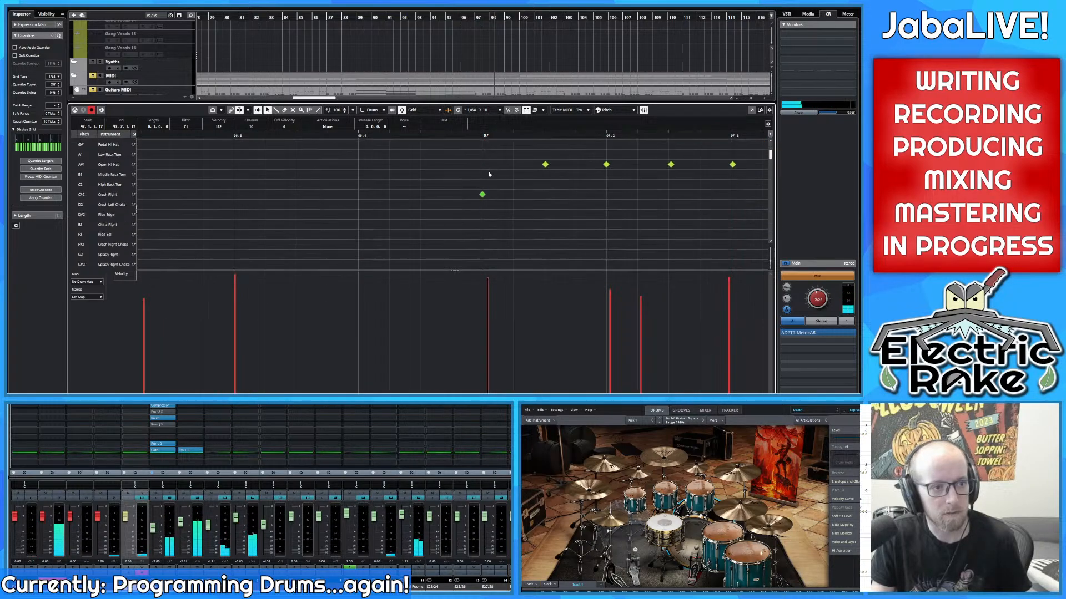
left_click_drag(482, 194, 484, 199)
scroll(483, 185, "down", 3)
scroll(483, 184, "up", 3)
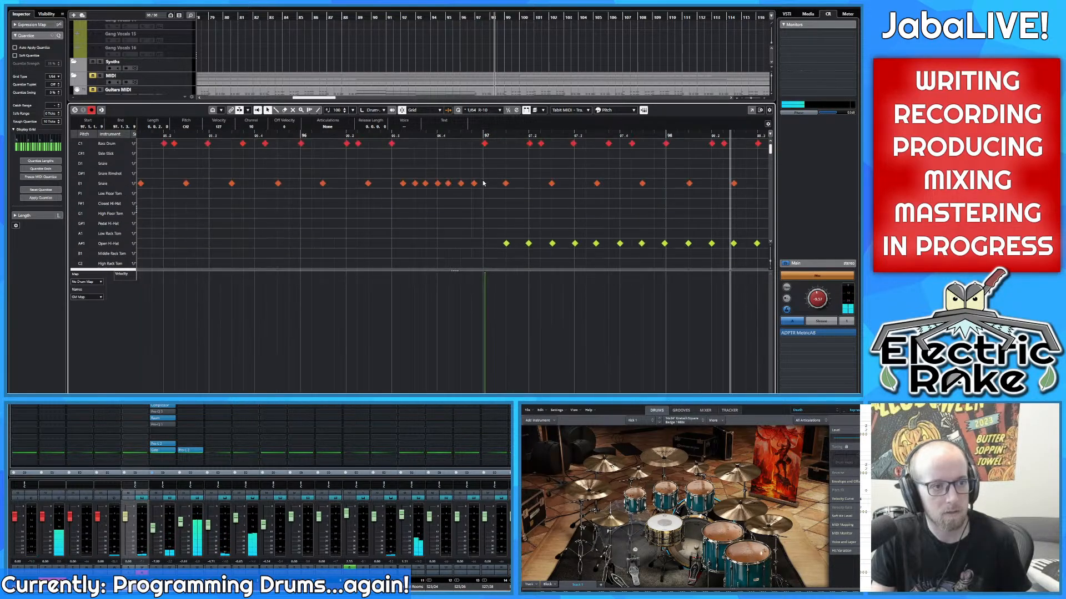
Step: Compare the two crashes on the downbeat of bar 97 and delete the right crash, keeping the left one
scroll(476, 175, "down", 2)
left_click(455, 136)
scroll(480, 221, "down", 5)
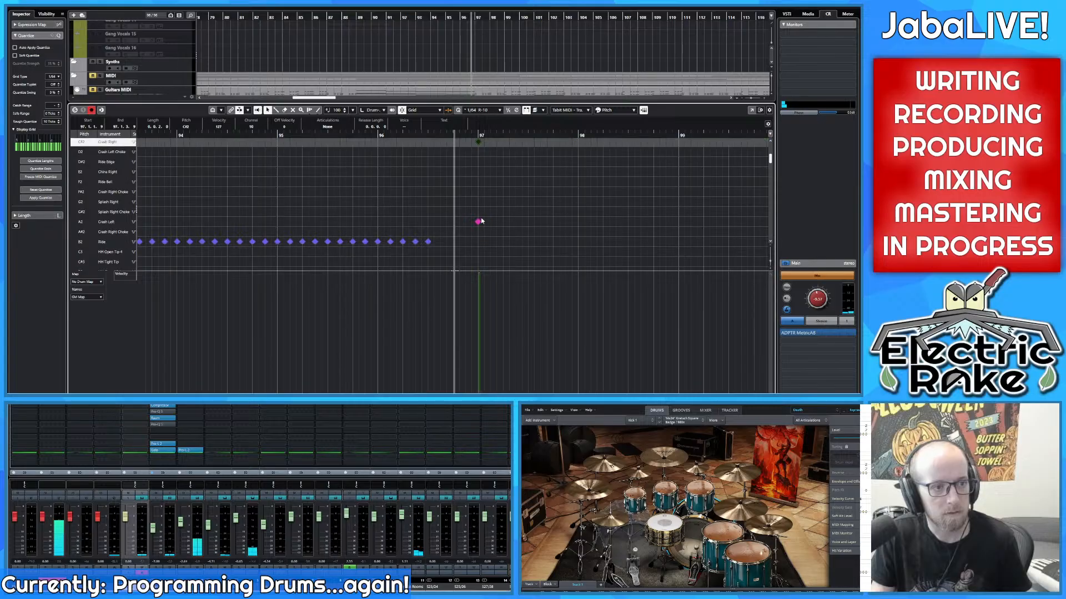
scroll(479, 222, "down", 2)
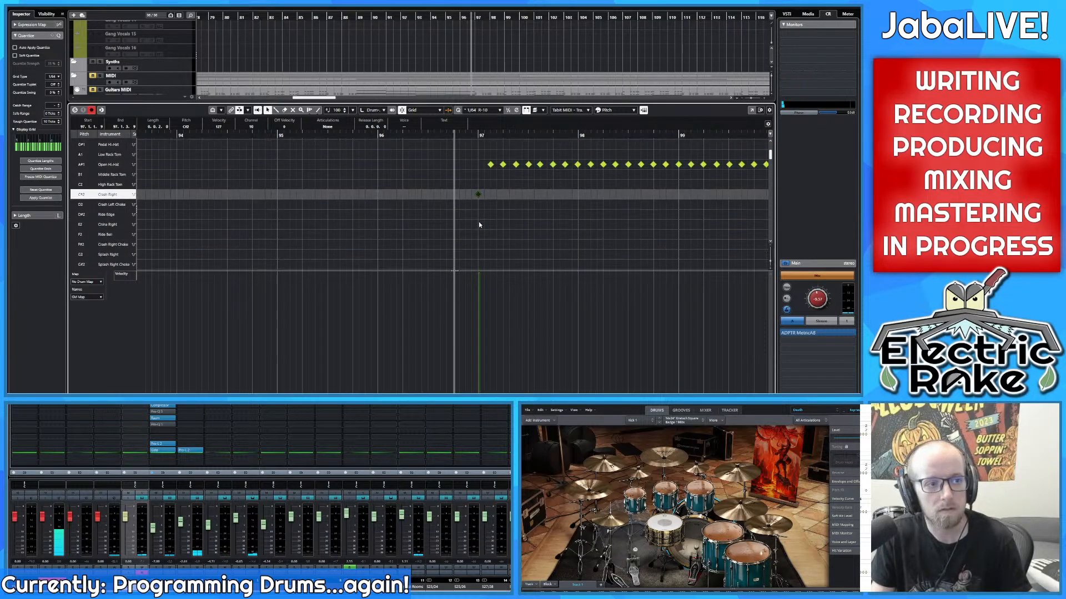
scroll(477, 229, "up", 3)
left_click(477, 247)
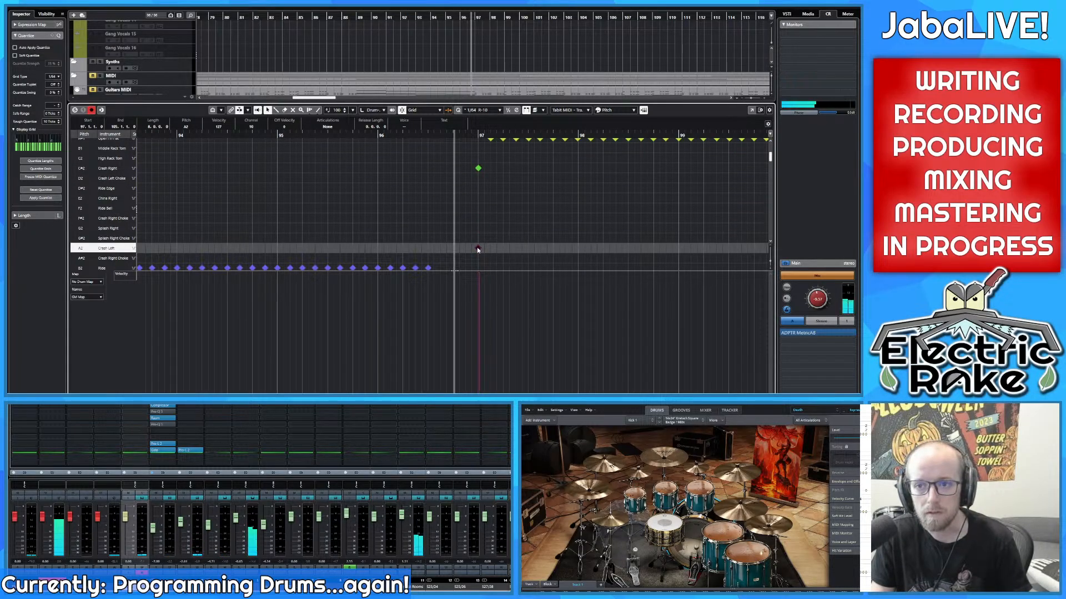
left_click(477, 168)
key("Delete")
Step: Replay from around bar 94 and listen through the transition into the open hi-hat section at bar 97
scroll(476, 249, "up", 3)
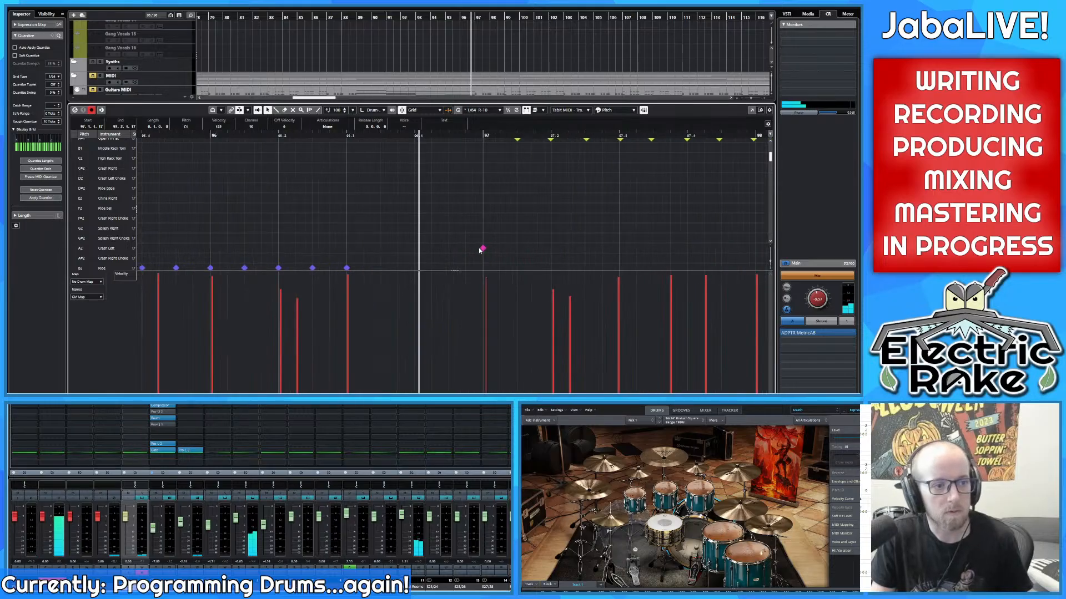
scroll(484, 253, "down", 5)
scroll(458, 156, "up", 3)
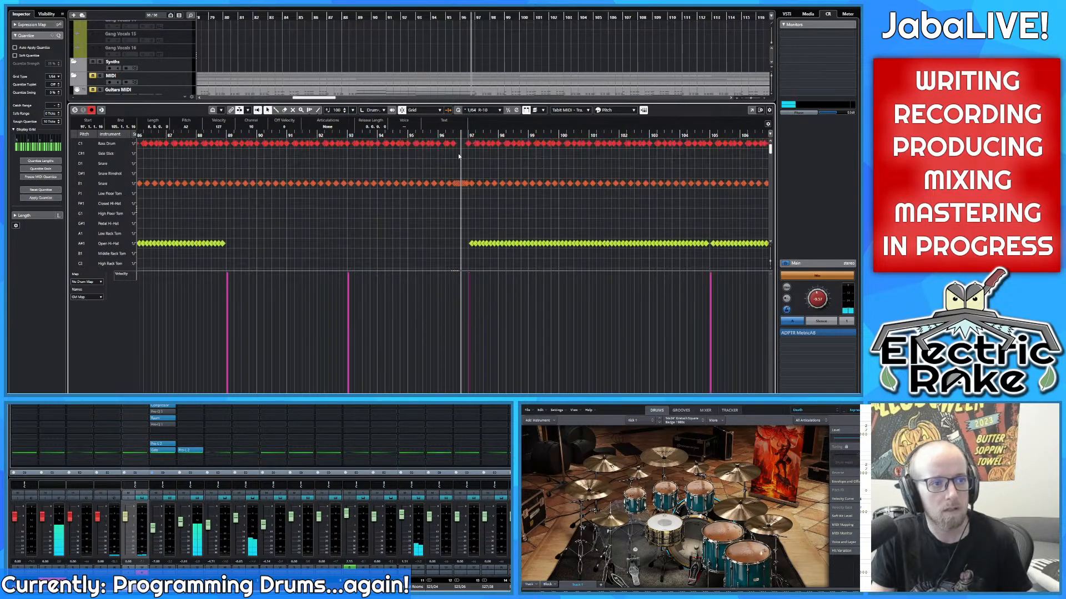
left_click(396, 136)
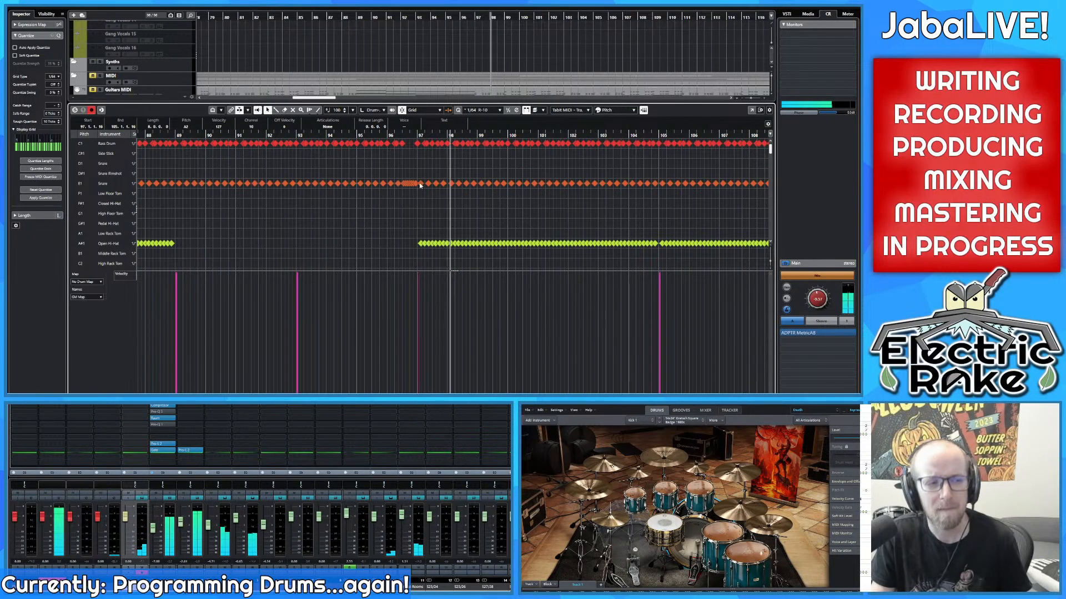
left_click_drag(479, 169, 376, 180)
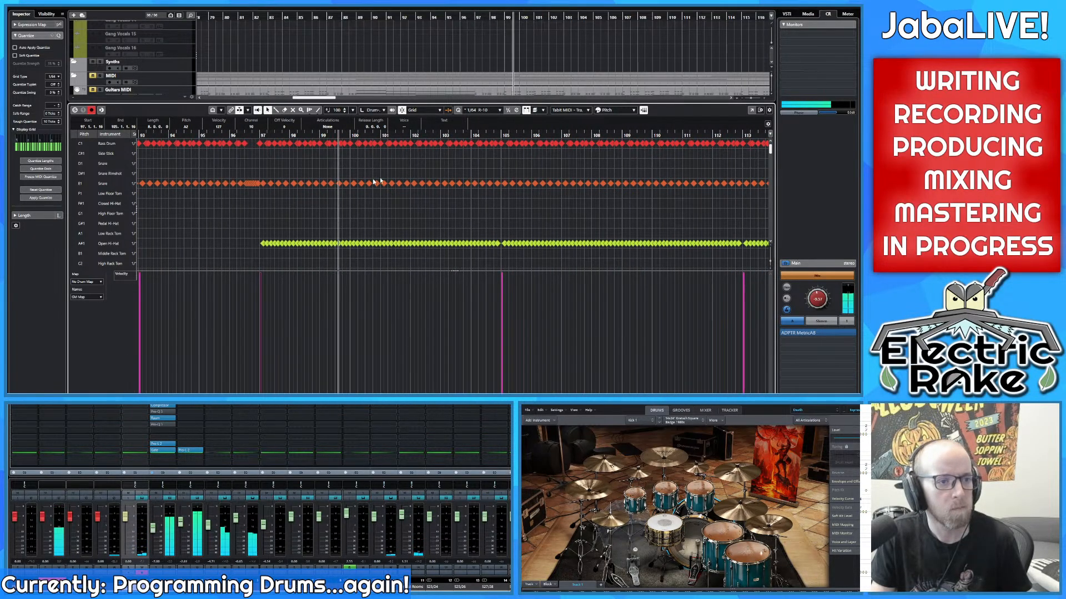
Step: Go to the section around bar 135 and listen to the snare fill at the end of bar 136
scroll(441, 168, "down", 3)
left_click_drag(441, 165, 364, 176)
left_click_drag(478, 162, 382, 173)
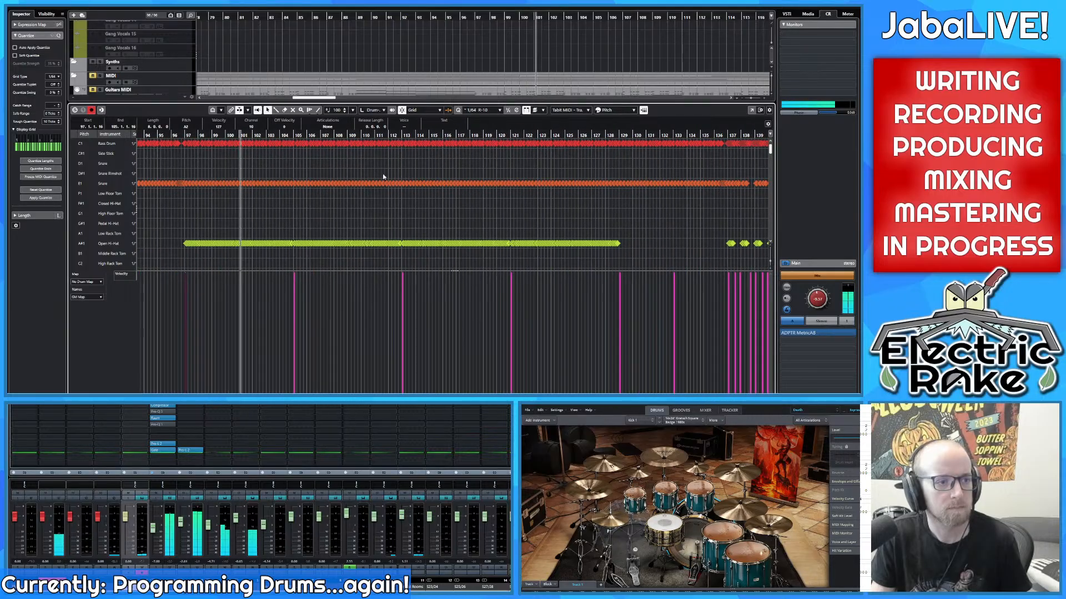
left_click_drag(481, 167, 355, 180)
scroll(614, 170, "up", 6)
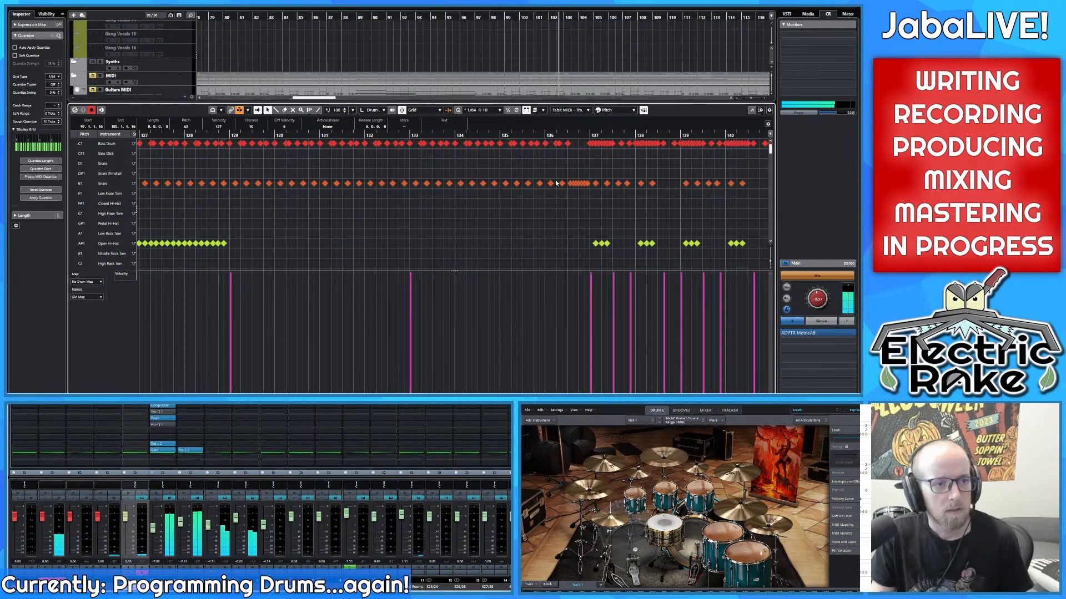
scroll(589, 184, "up", 2)
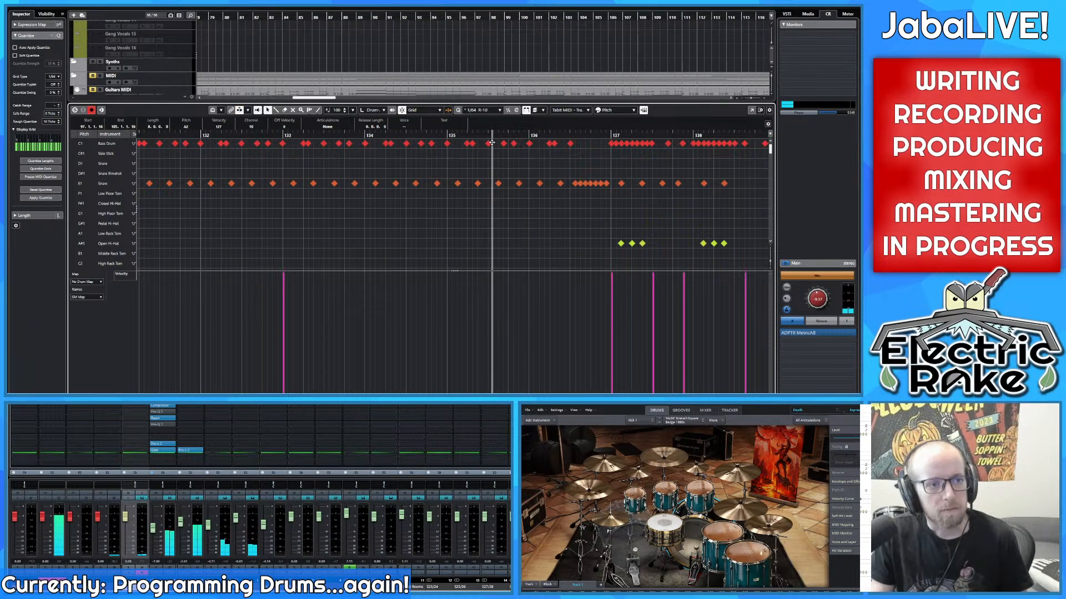
scroll(485, 182, "up", 4)
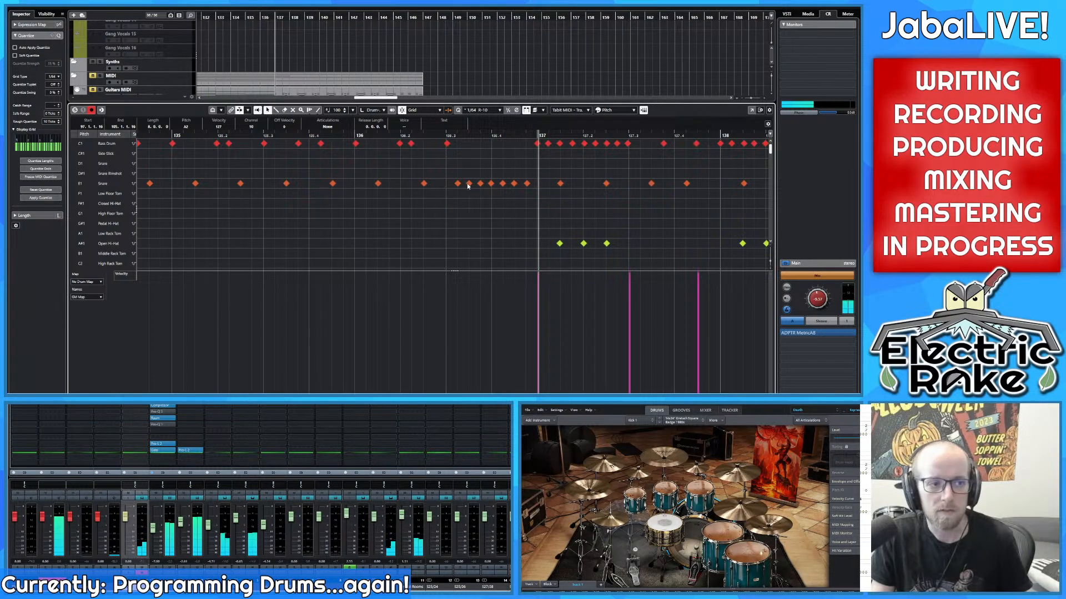
left_click(468, 185)
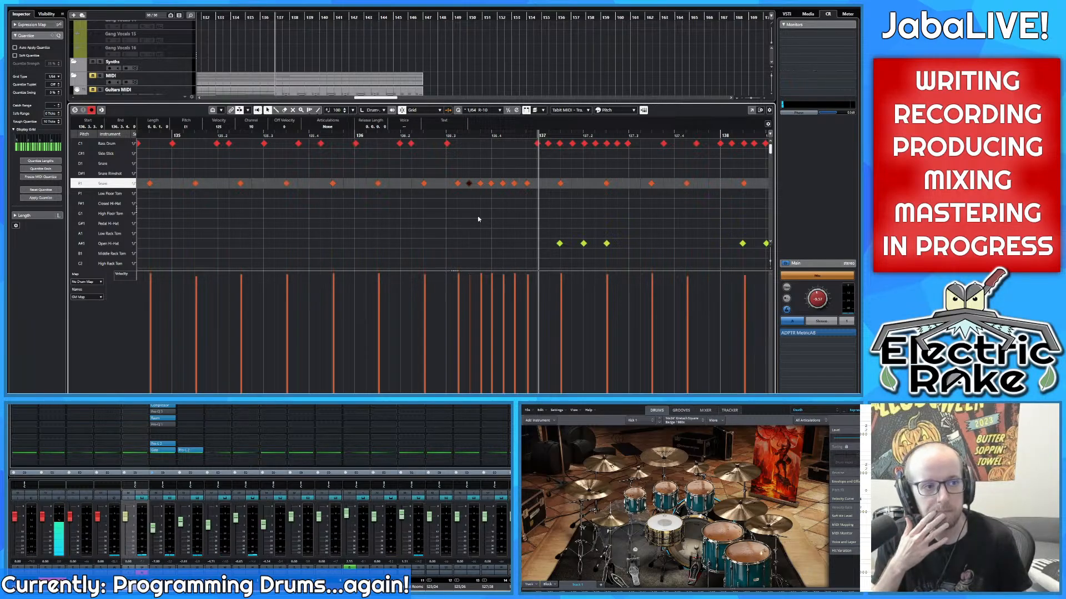
scroll(478, 208, "down", 8)
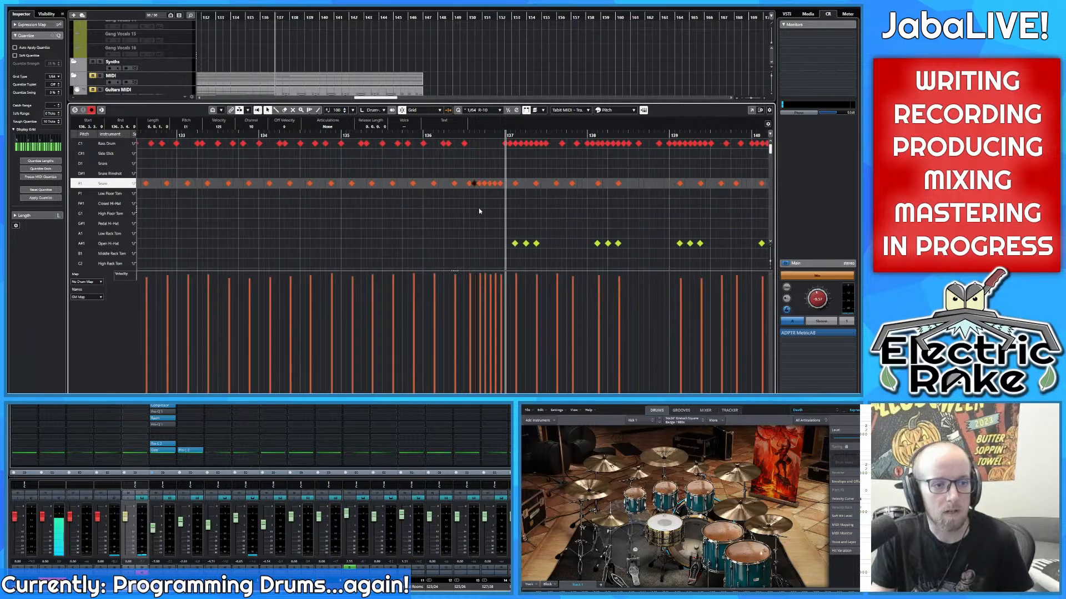
scroll(461, 213, "left", 1)
scroll(555, 204, "up", 8)
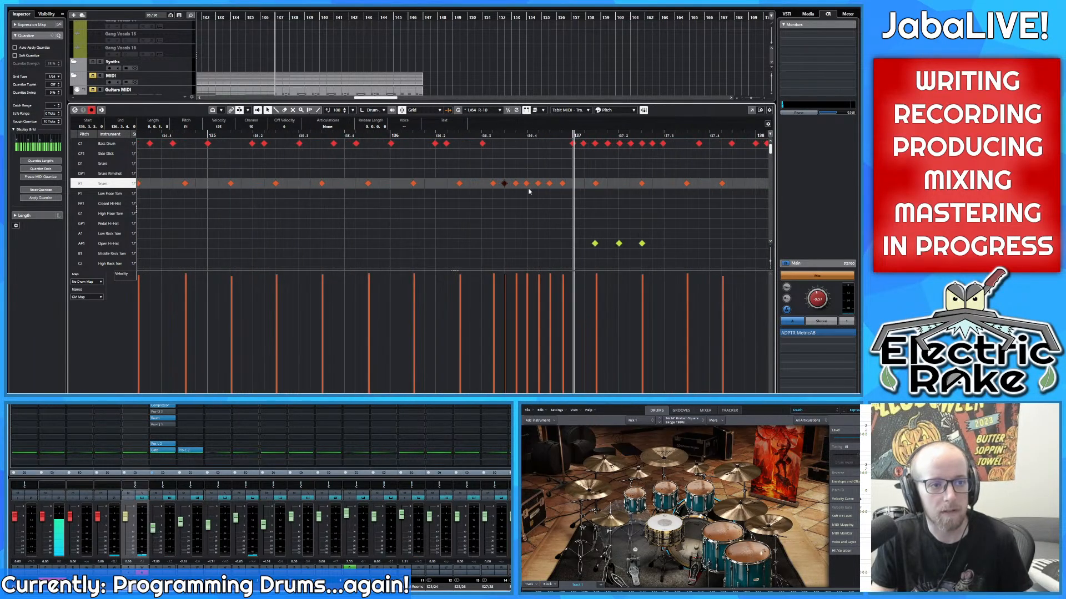
Step: Move the first hit of bar 136's snare fill to the high rack tom and the second and third to the middle rack tom
left_click(435, 184)
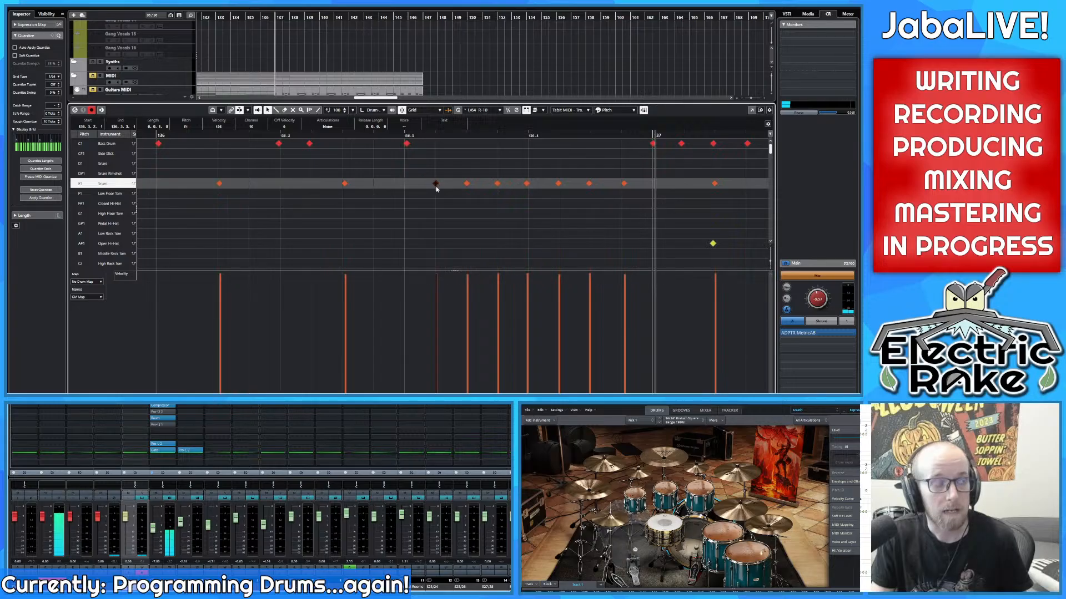
left_click_drag(436, 189, 437, 265)
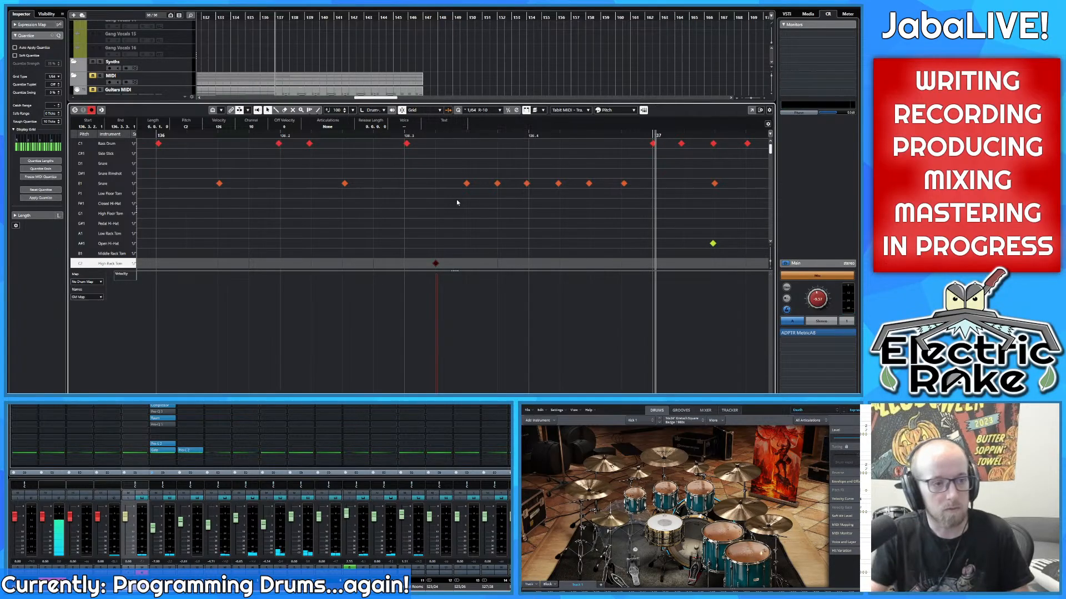
left_click_drag(466, 189, 466, 254)
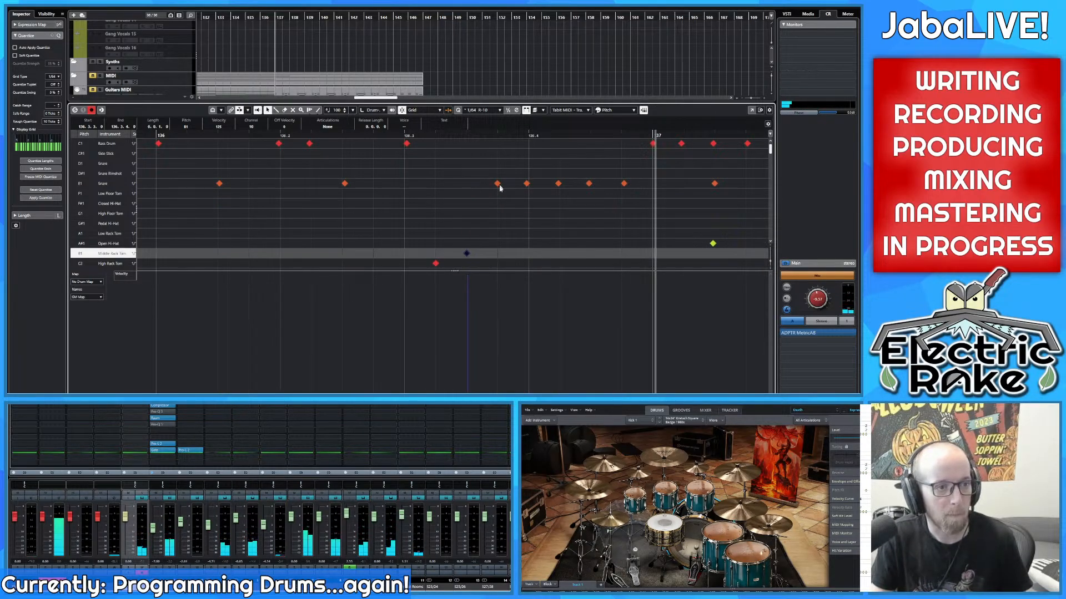
left_click_drag(498, 188, 499, 255)
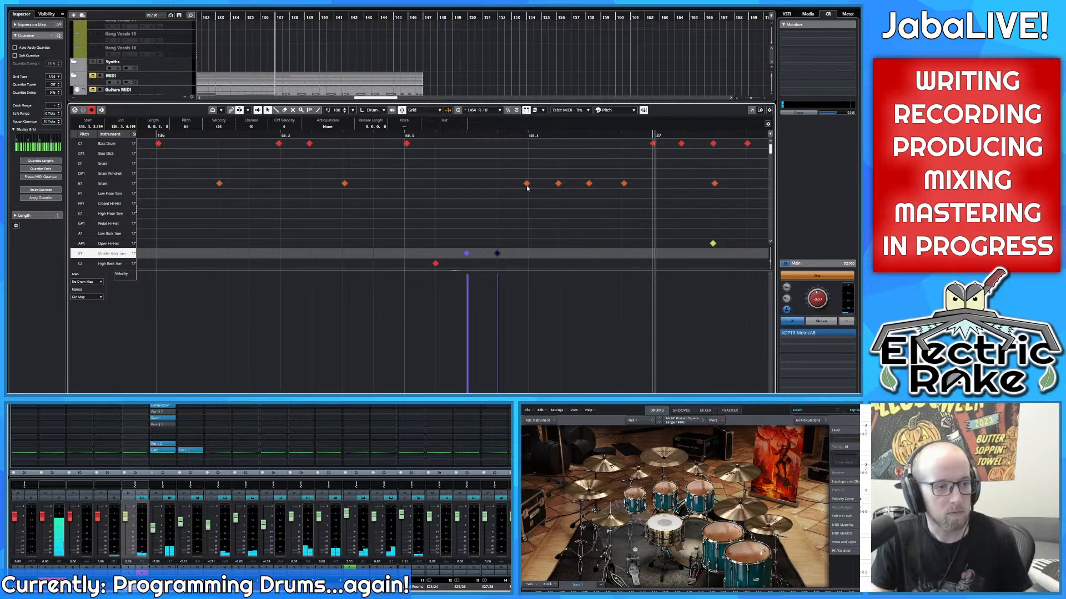
Step: Move the fifth hit of bar 136's fill to the low rack tom and the last two to the high floor tom
left_click(528, 184)
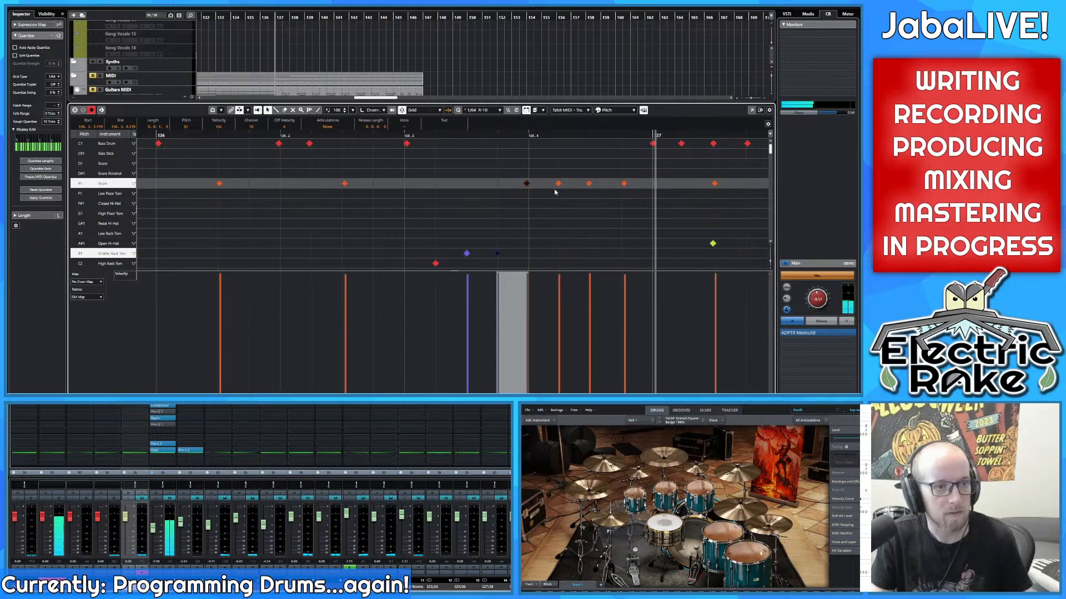
left_click_drag(560, 188, 559, 234)
left_click_drag(559, 184, 560, 235)
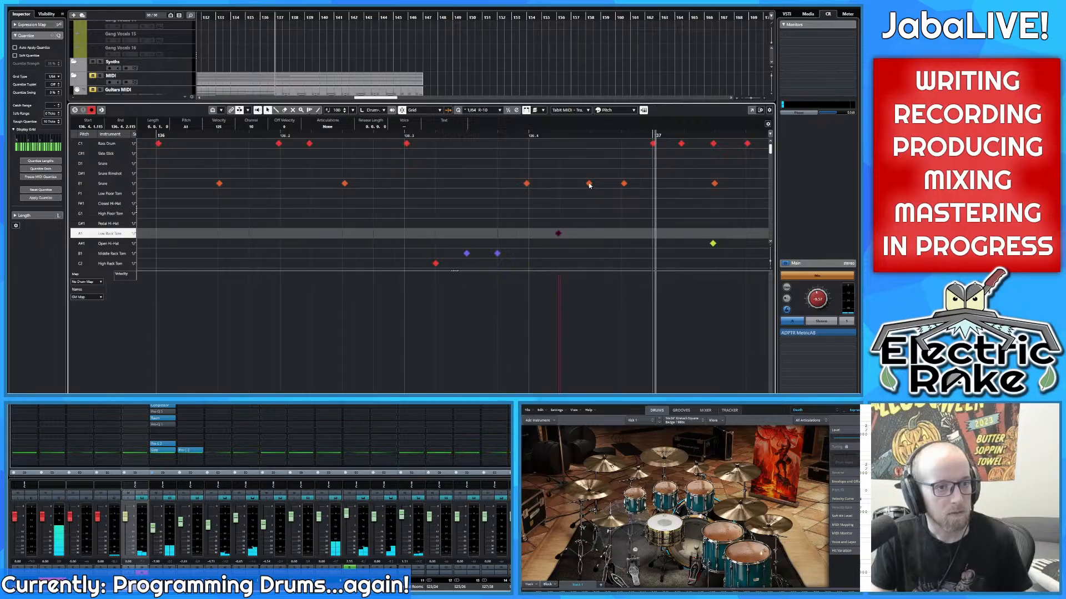
left_click_drag(589, 184, 590, 217)
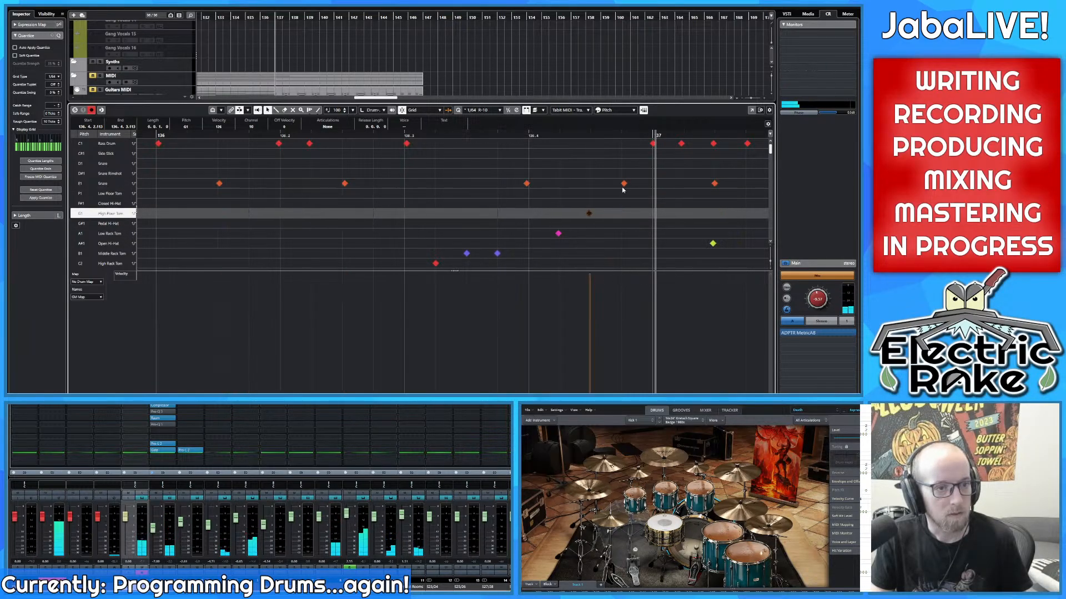
left_click(625, 212)
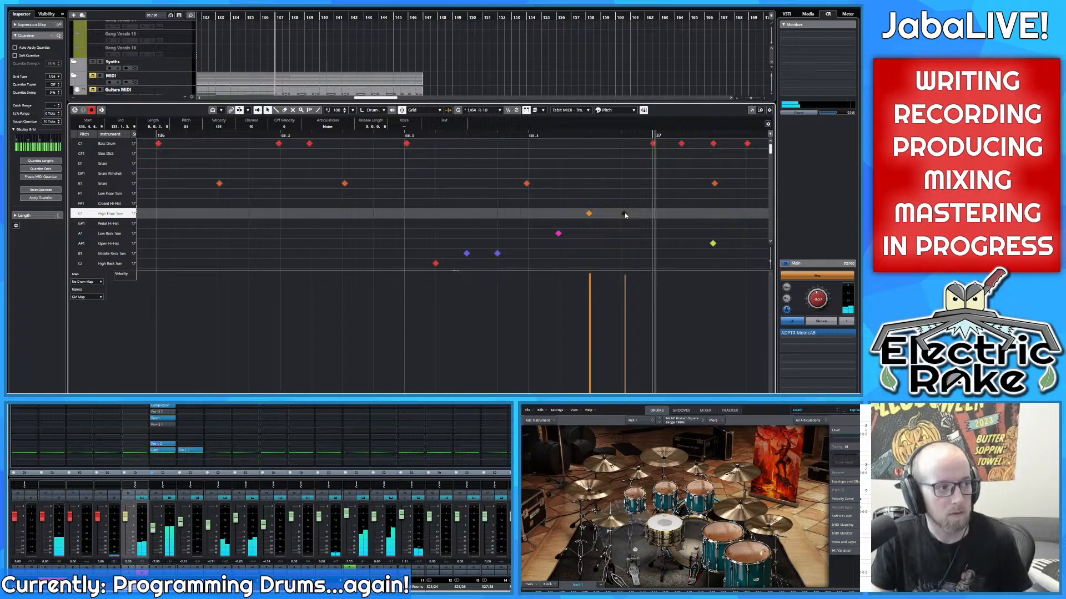
Step: Replay the tom fill from around beat 3 of bar 136 into bar 137
scroll(625, 212, "right", 1)
key("g")
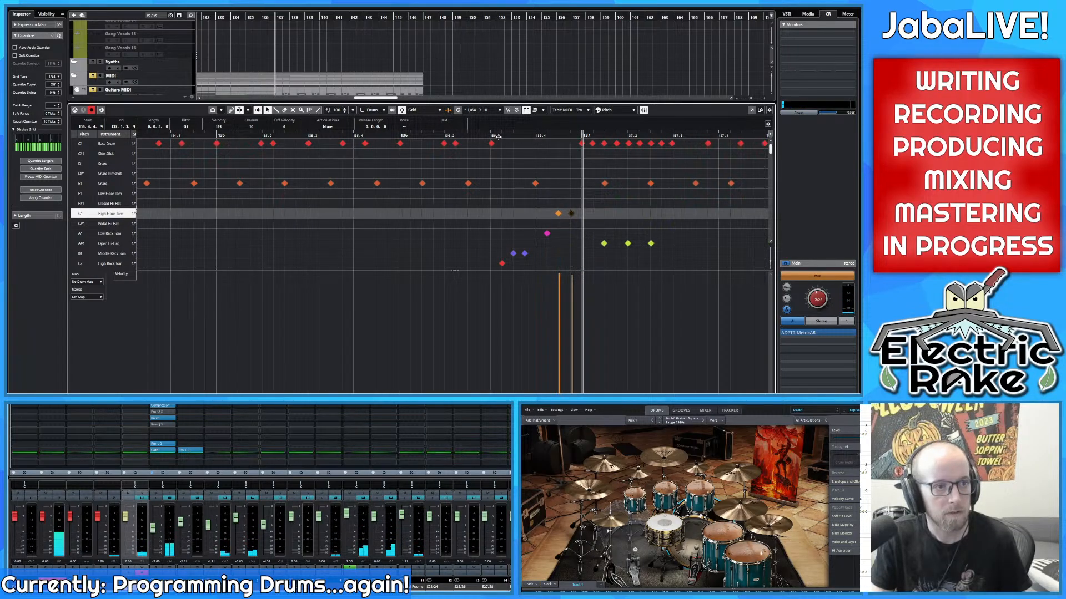
left_click(498, 137)
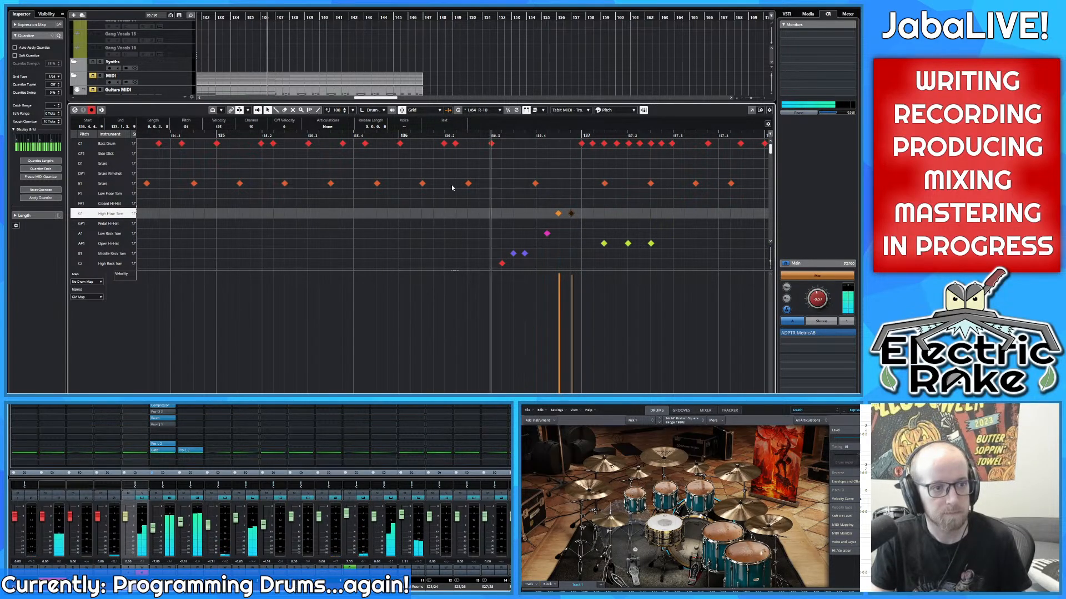
key("space")
scroll(514, 187, "right", 1)
scroll(514, 188, "down", 1)
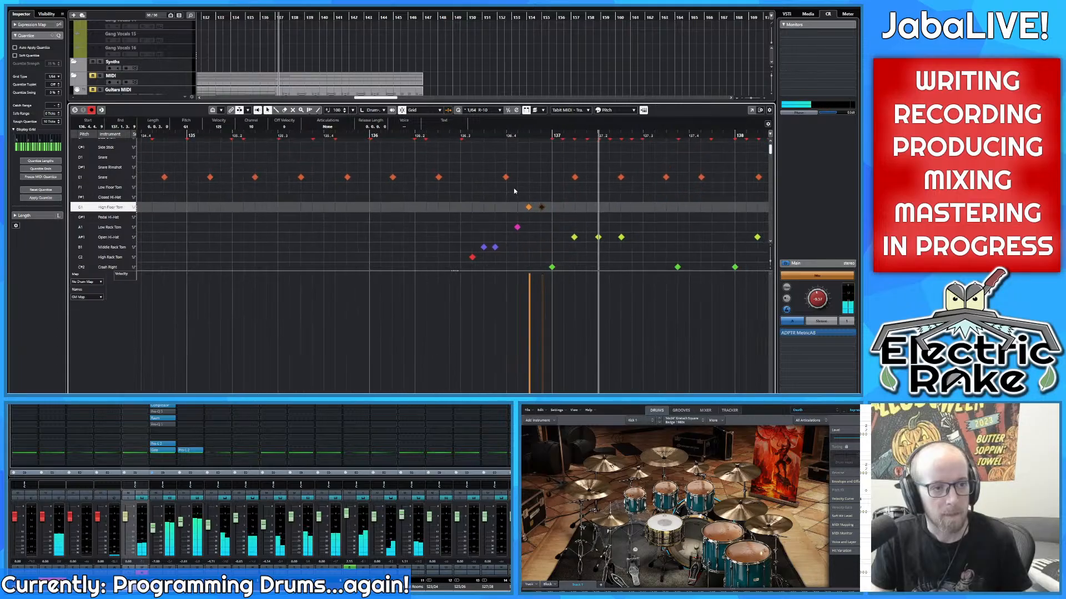
Step: Move the remaining snare hit in the middle of bar 136's fill to the low rack tom
scroll(509, 184, "up", 1)
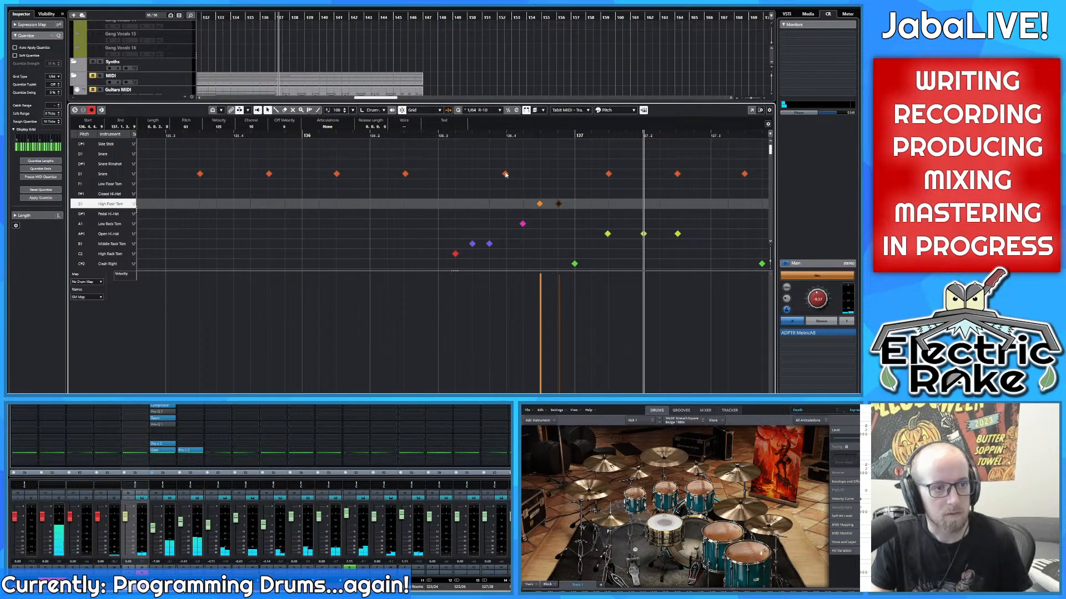
left_click_drag(506, 174, 506, 244)
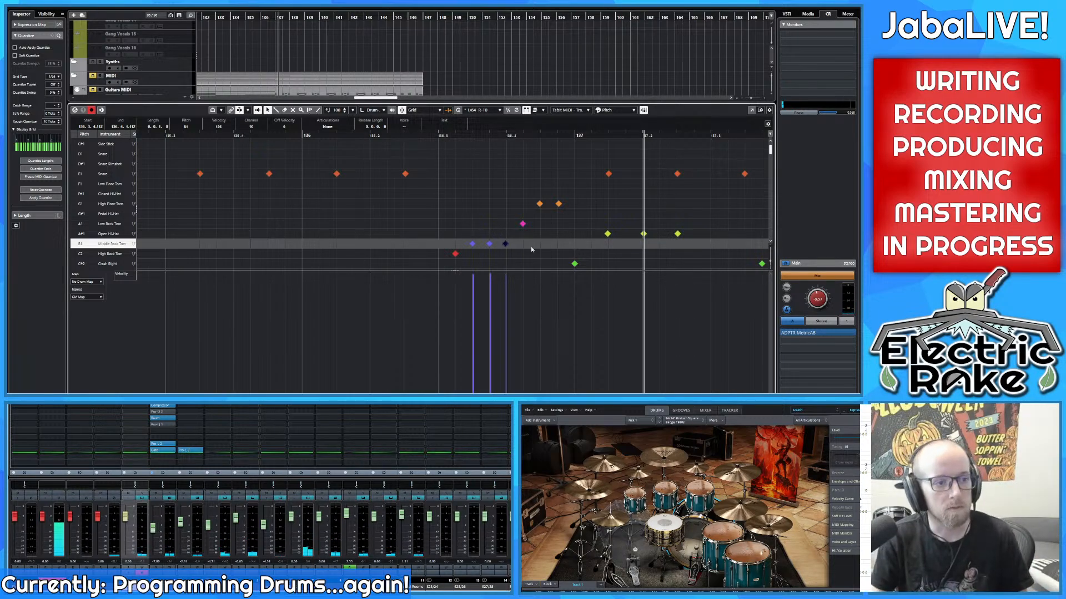
left_click_drag(507, 247, 505, 224)
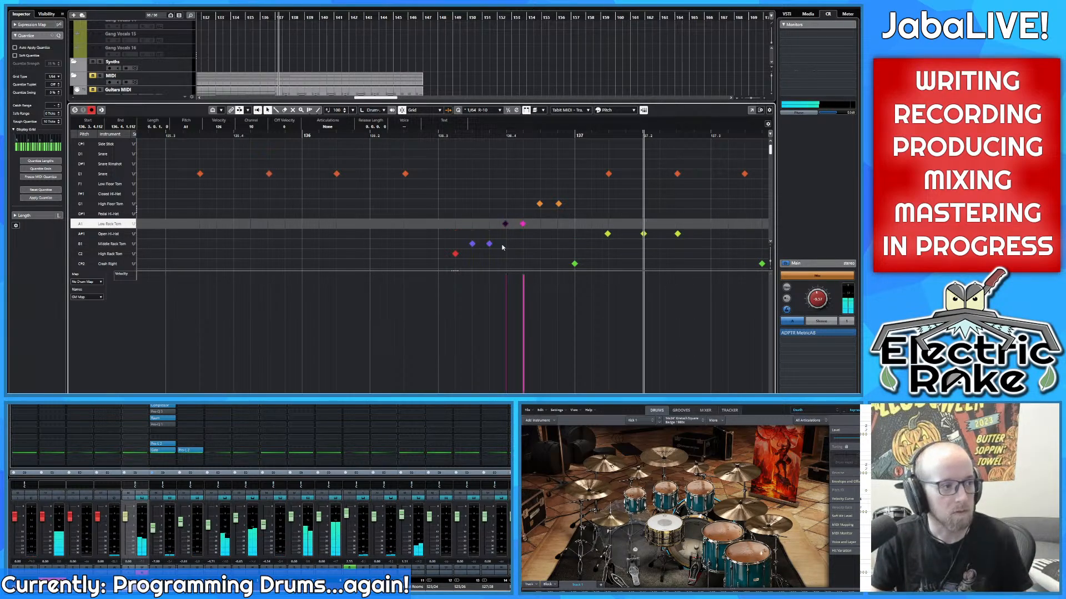
Step: Replay from around beat 2 of bar 136 to check the complete tom fill, and clear the note selection
left_click_drag(501, 136, 376, 137)
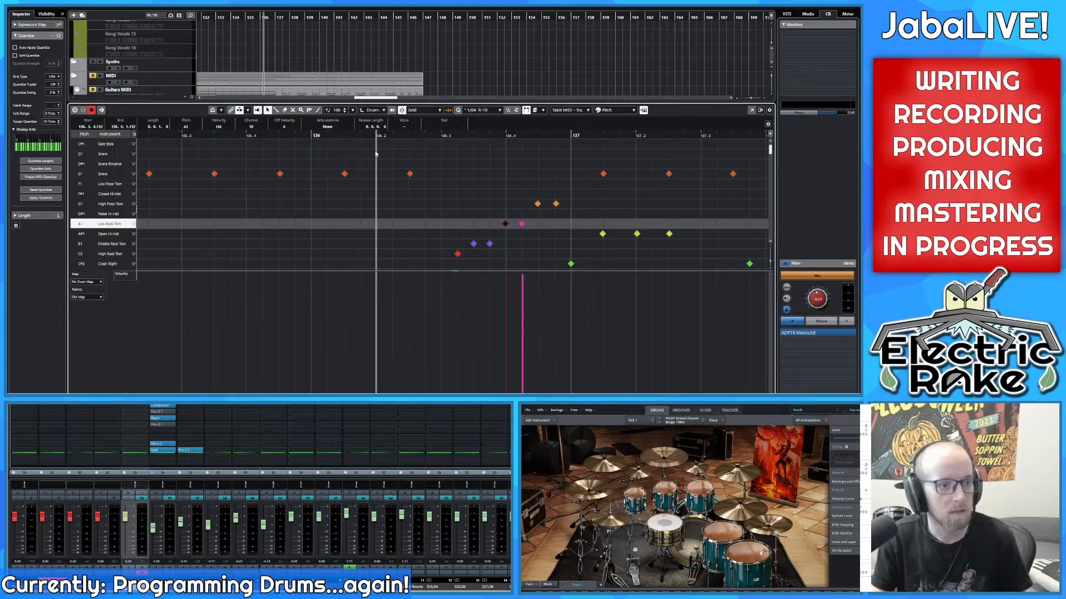
key("space")
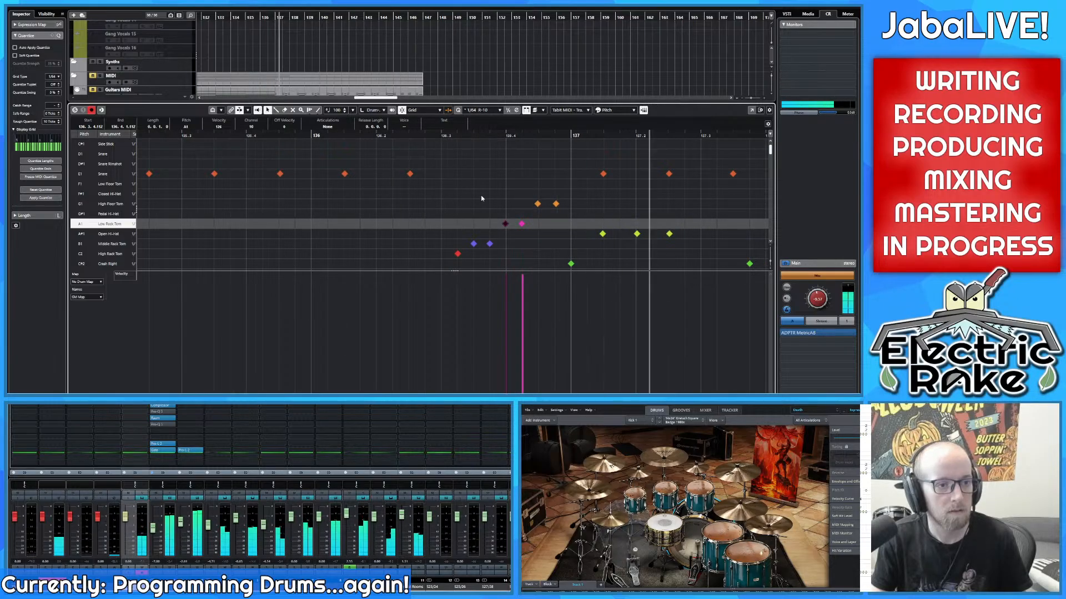
scroll(486, 200, "down", 3)
scroll(520, 198, "up", 1)
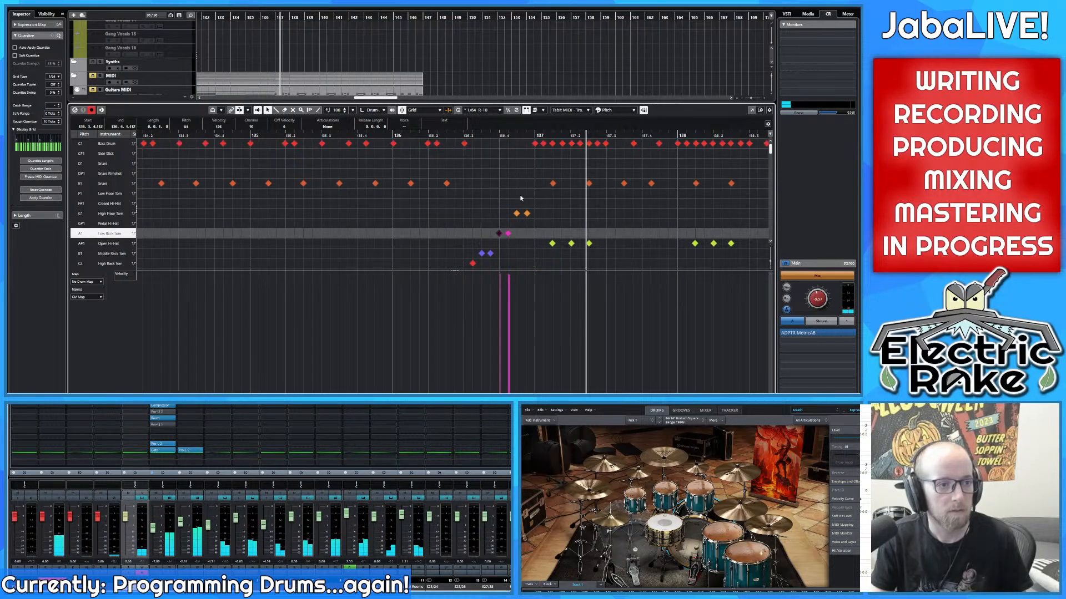
left_click(520, 198)
scroll(501, 203, "up", 1)
scroll(499, 203, "right", 3)
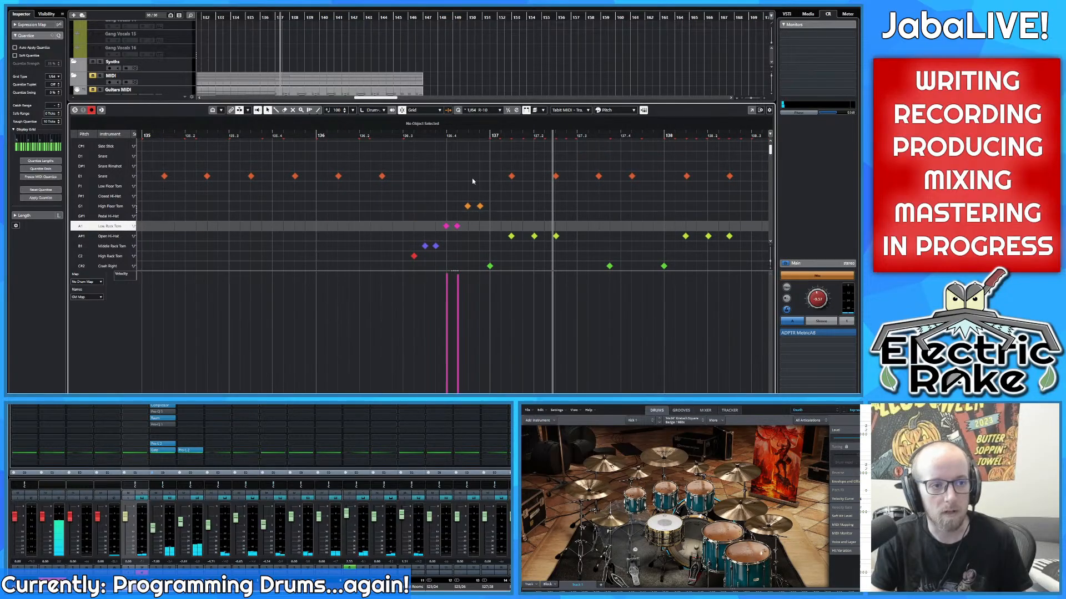
Step: Vary the velocities of individual tom hits in bar 136's fill, from the high rack tom down to the high floor tom
scroll(461, 203, "down", 1)
scroll(452, 216, "left", 1)
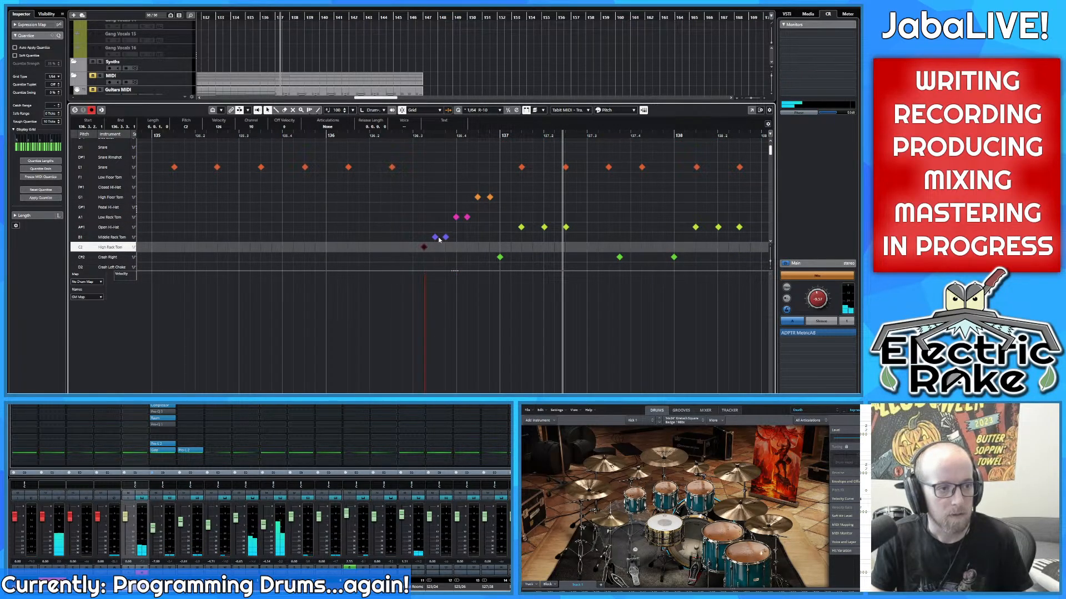
left_click(436, 237)
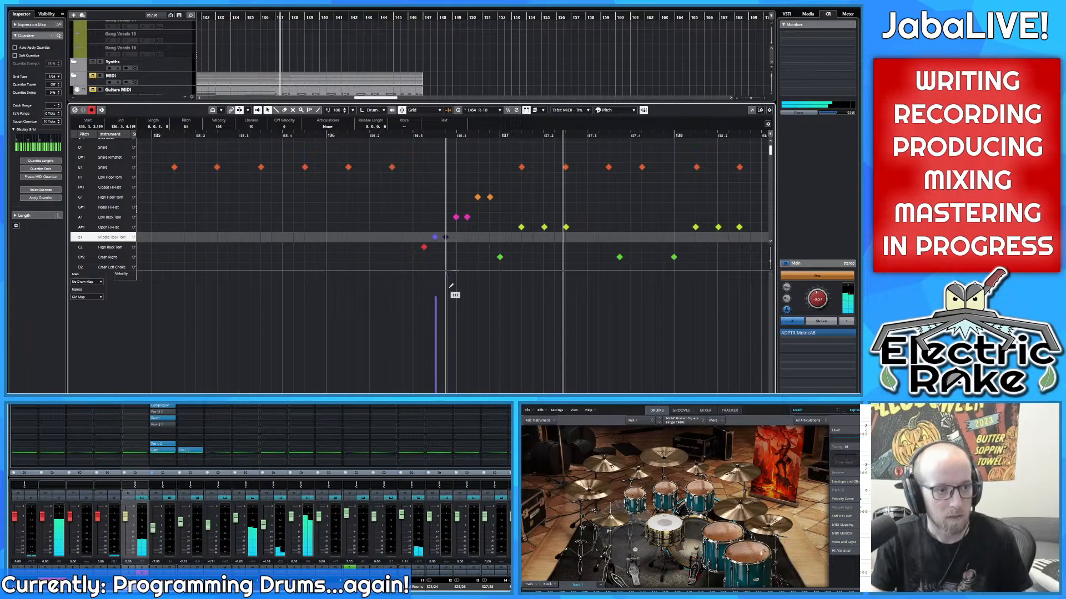
left_click(456, 217)
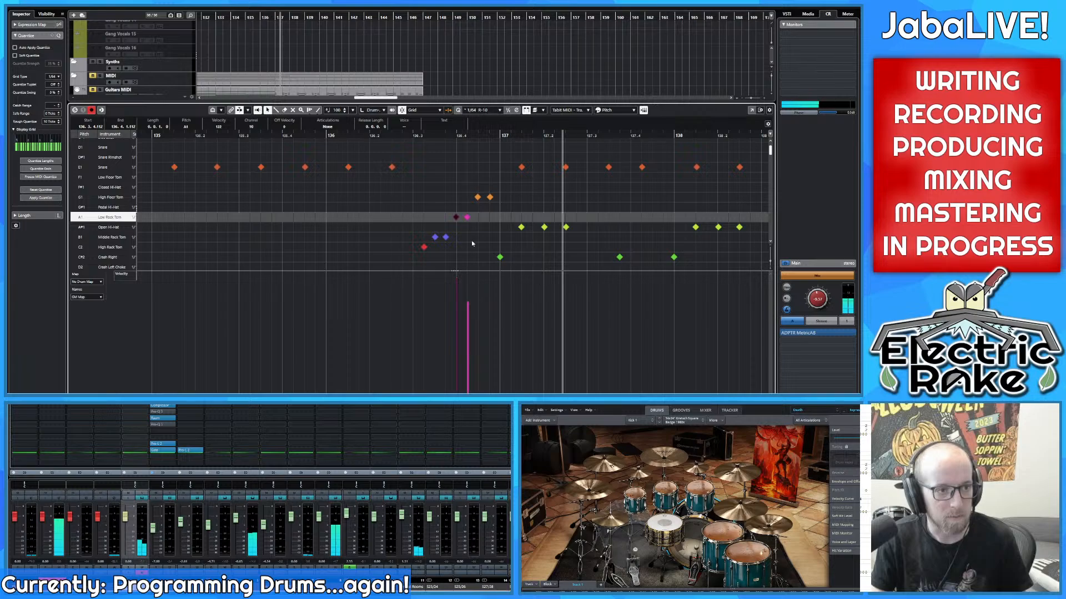
left_click(477, 197)
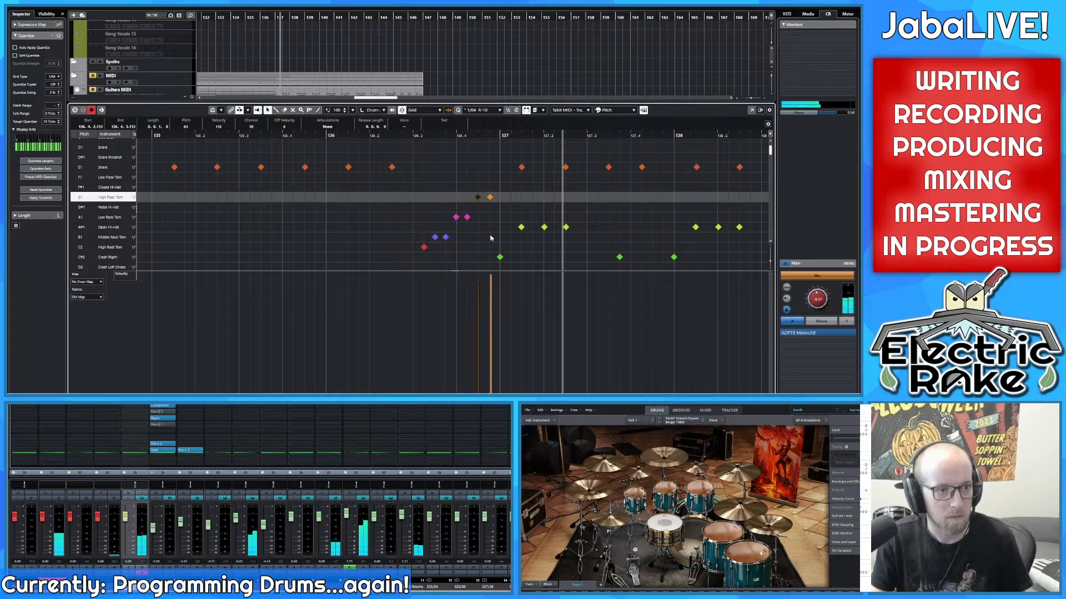
Step: Lower the velocity of the last snare hit in bars 137, 139, 141 and 143 together
scroll(495, 296, "down", 2, "ctrl")
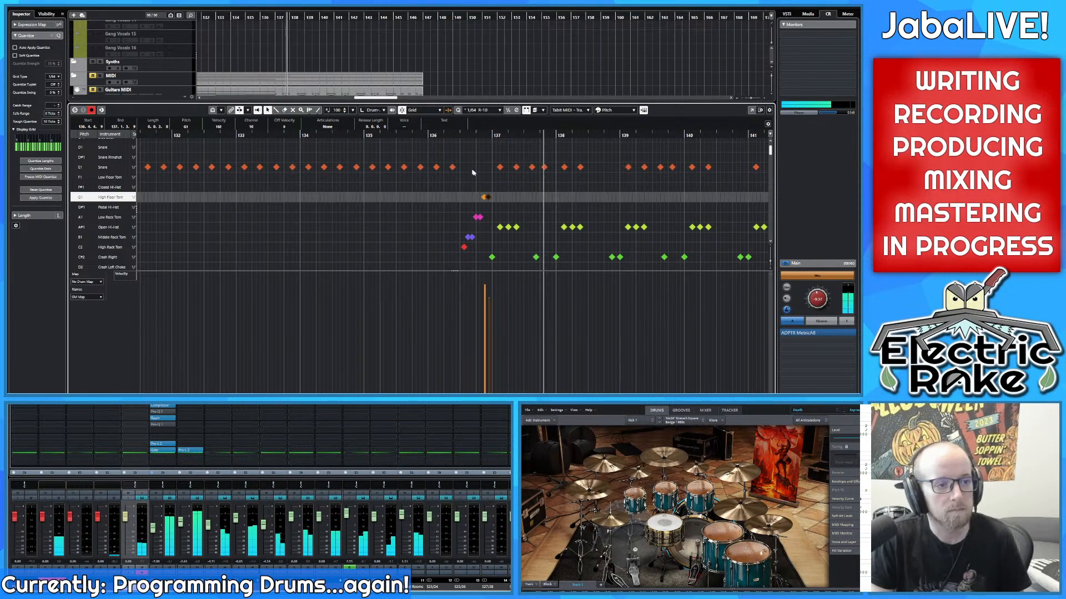
scroll(475, 170, "down", 2, "ctrl")
scroll(494, 180, "up", 2)
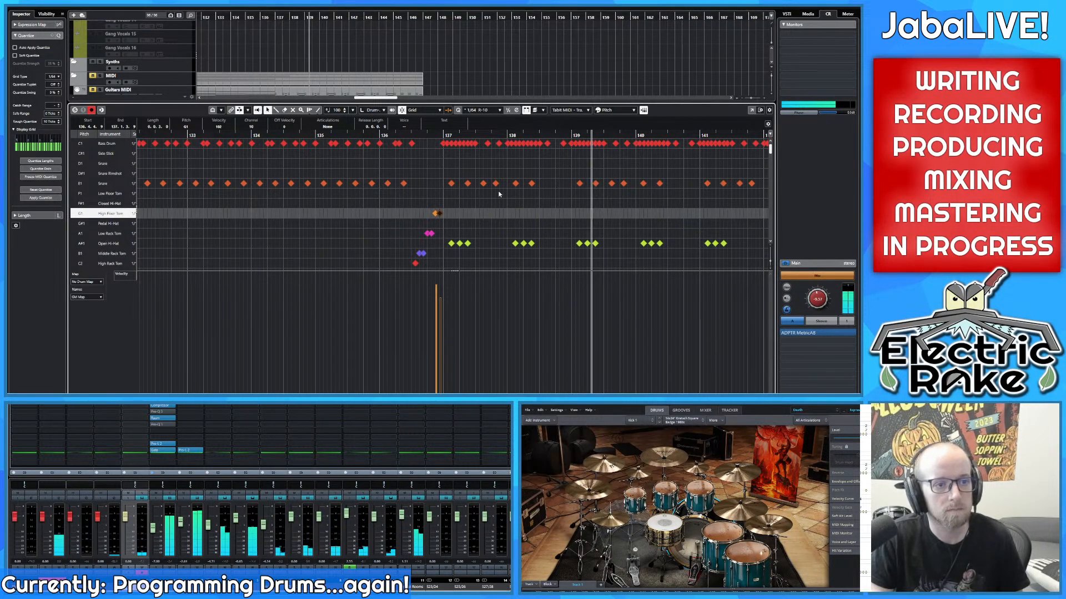
scroll(532, 183, "right", 1)
left_click(467, 184)
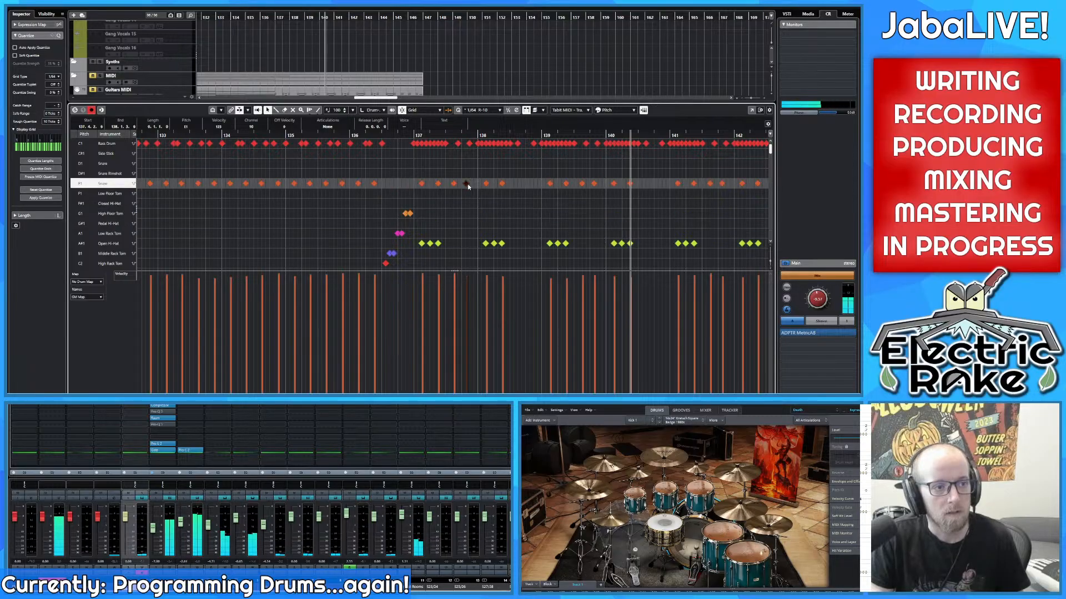
left_click(595, 184, "shift")
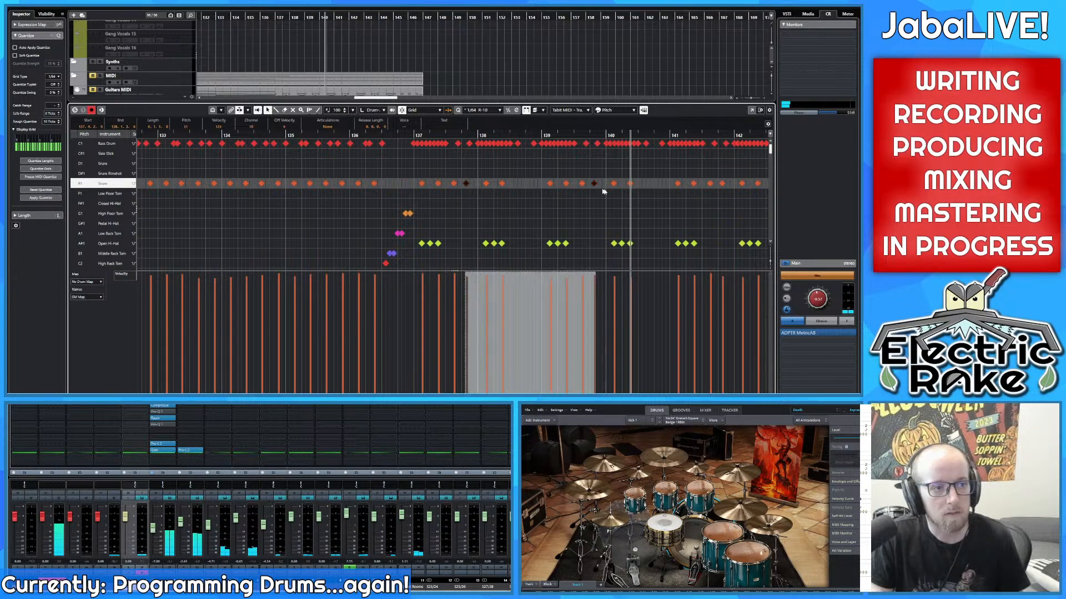
scroll(555, 192, "right", 2)
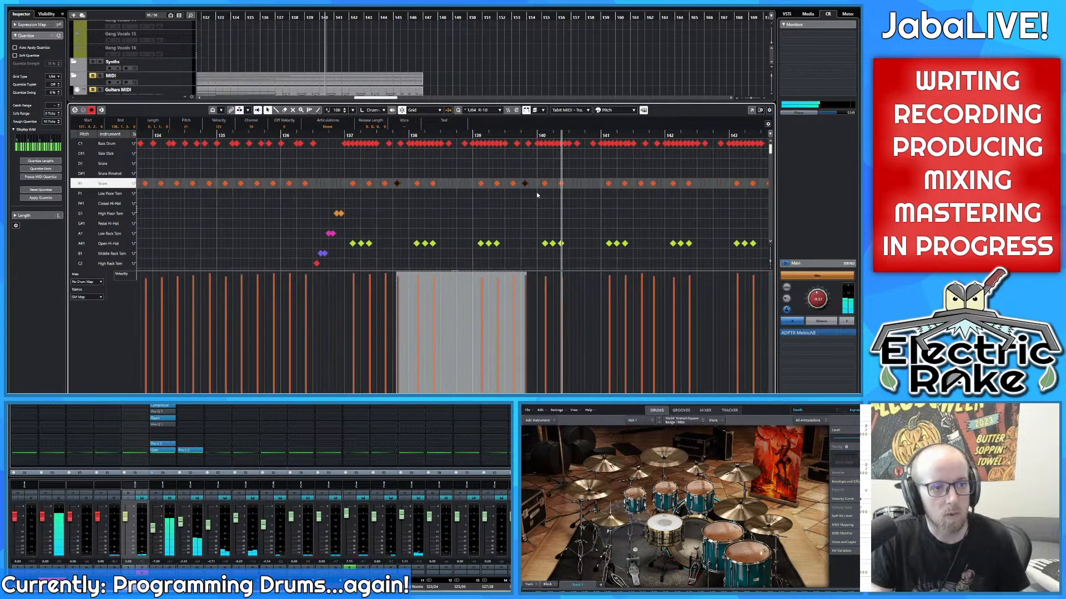
left_click(687, 184, "shift")
left_click(687, 182, "shift")
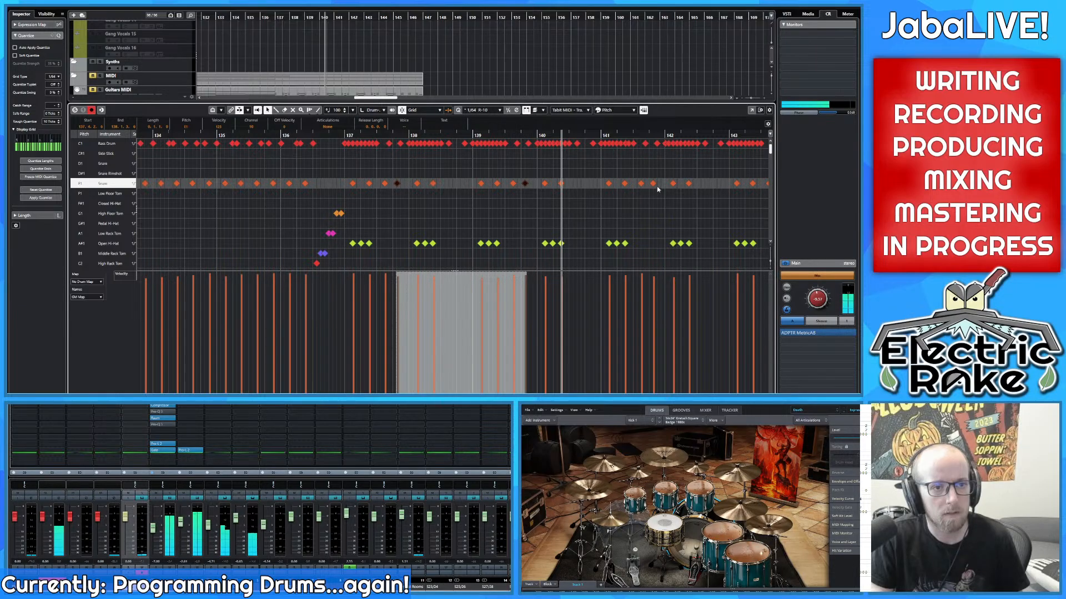
left_click(655, 185, "shift")
scroll(610, 186, "right", 6)
left_click(586, 184, "shift")
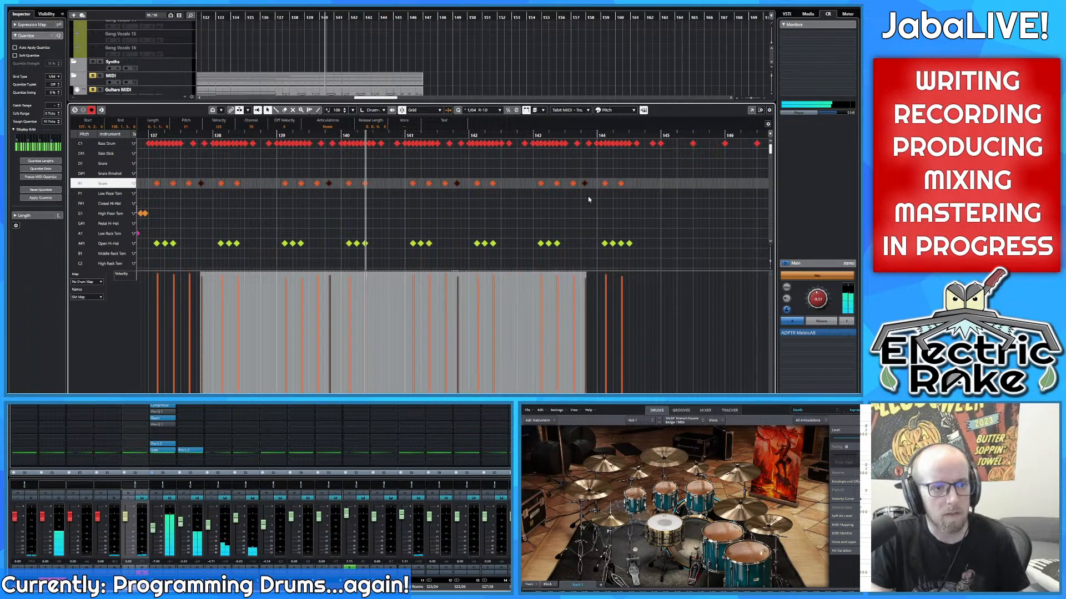
scroll(536, 204, "left", 1)
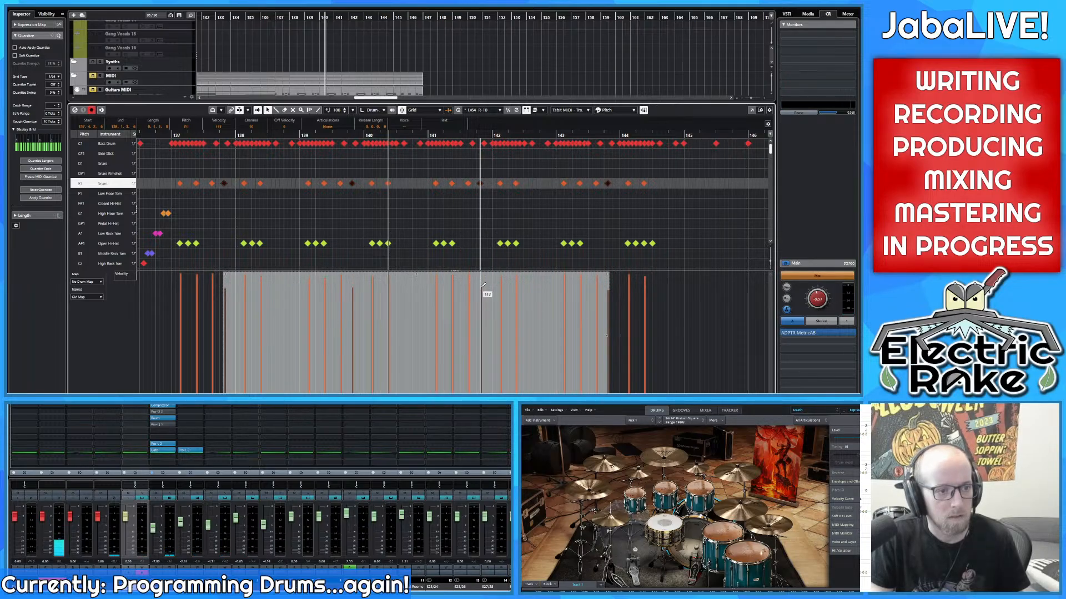
Step: Replay the drums from just before bar 136 into bar 147, clearing the note selection along the way
scroll(385, 163, "left", 3)
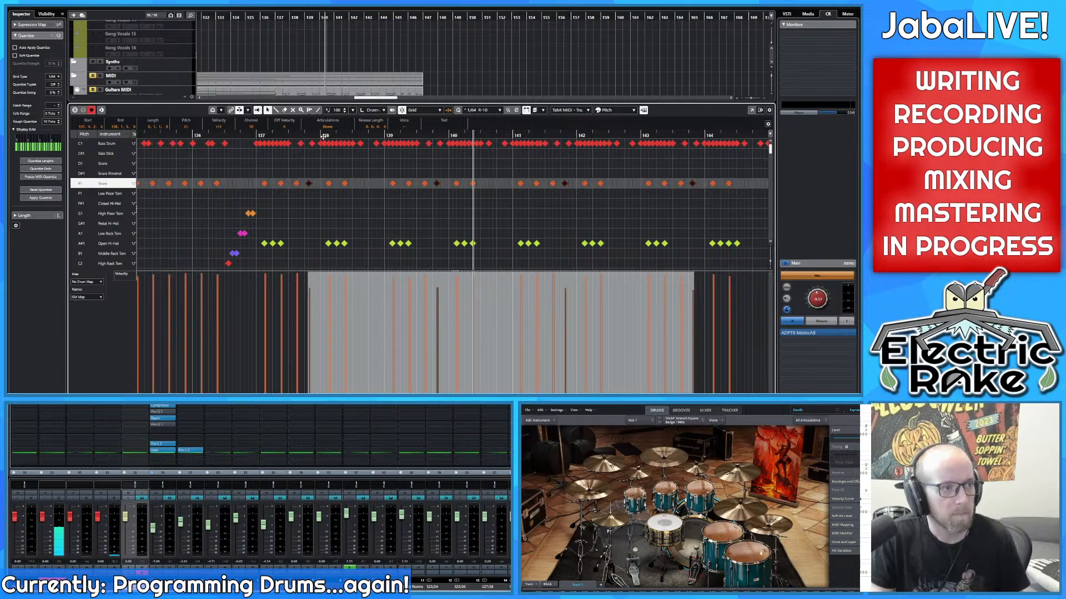
left_click_drag(323, 136, 178, 136)
key("space")
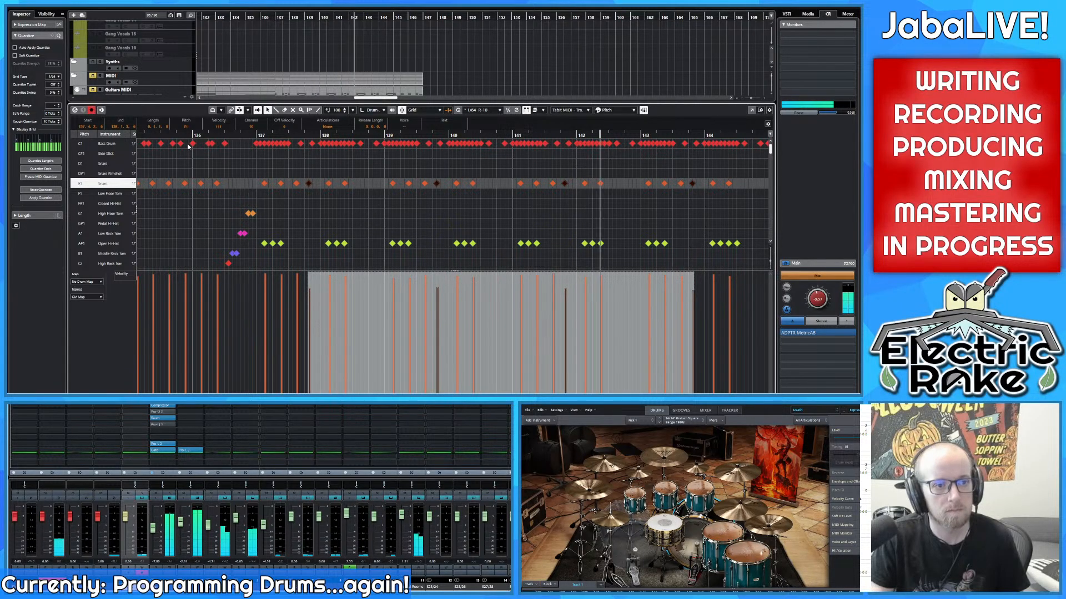
left_click_drag(554, 211, 518, 213)
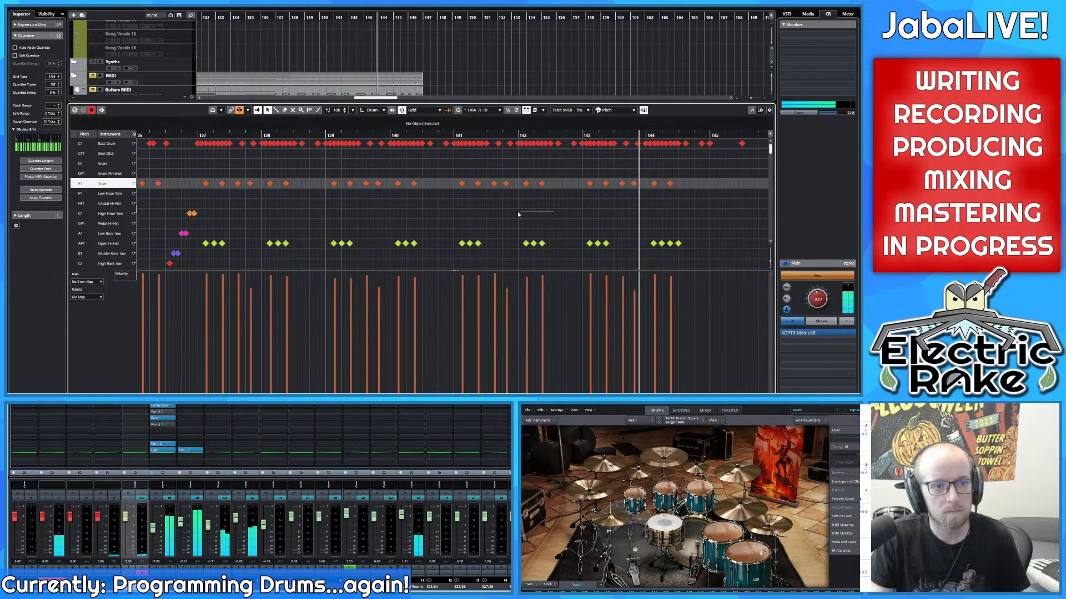
left_click_drag(607, 214, 478, 220)
scroll(561, 192, "down", 2)
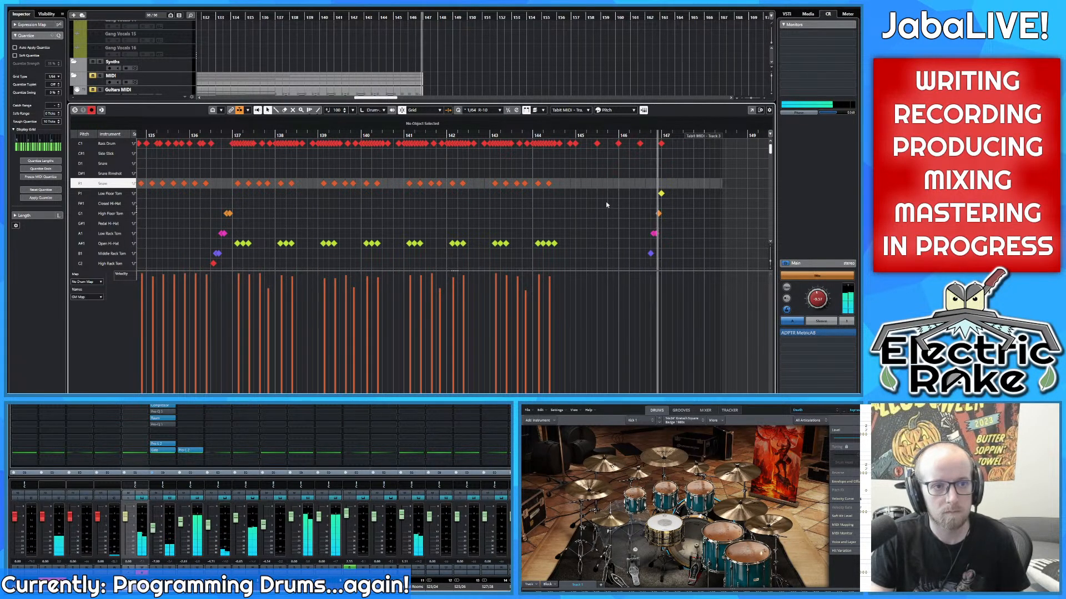
Step: Adjust the velocities of the tom hits in bar 146's closing fill and the low floor tom hit on bar 147
scroll(607, 205, "down", 3)
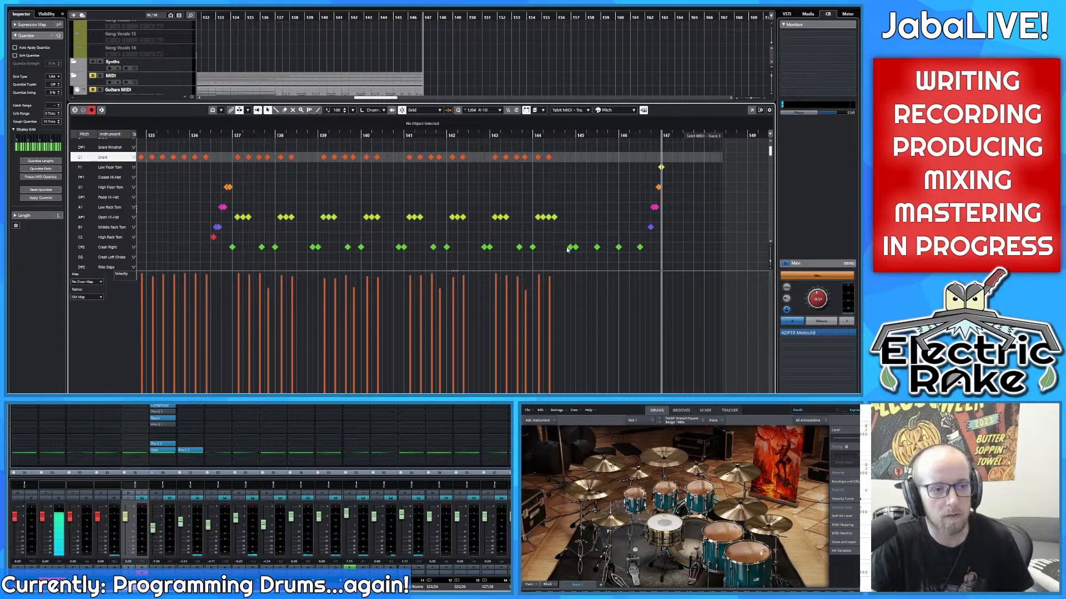
scroll(584, 202, "up", 1)
scroll(584, 201, "down", 1)
scroll(654, 225, "up", 2)
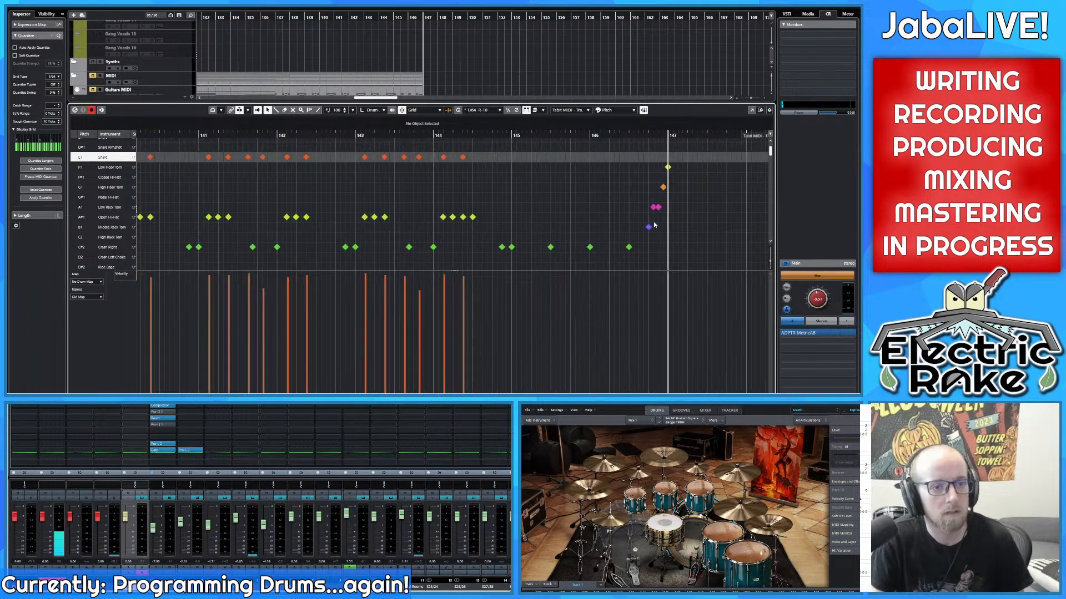
scroll(654, 224, "up", 3)
left_click(541, 237)
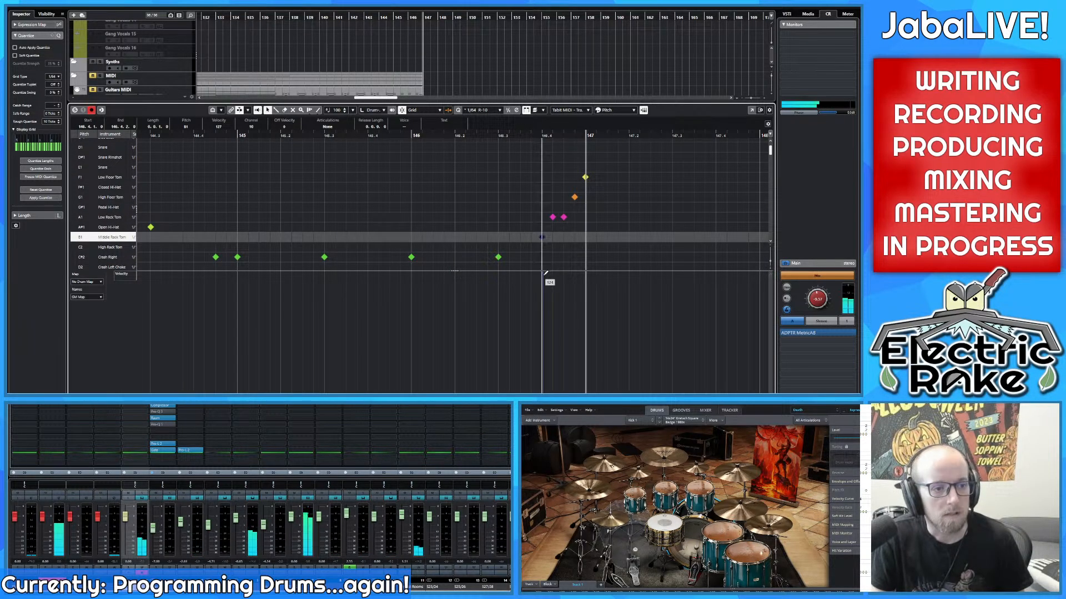
left_click(553, 217)
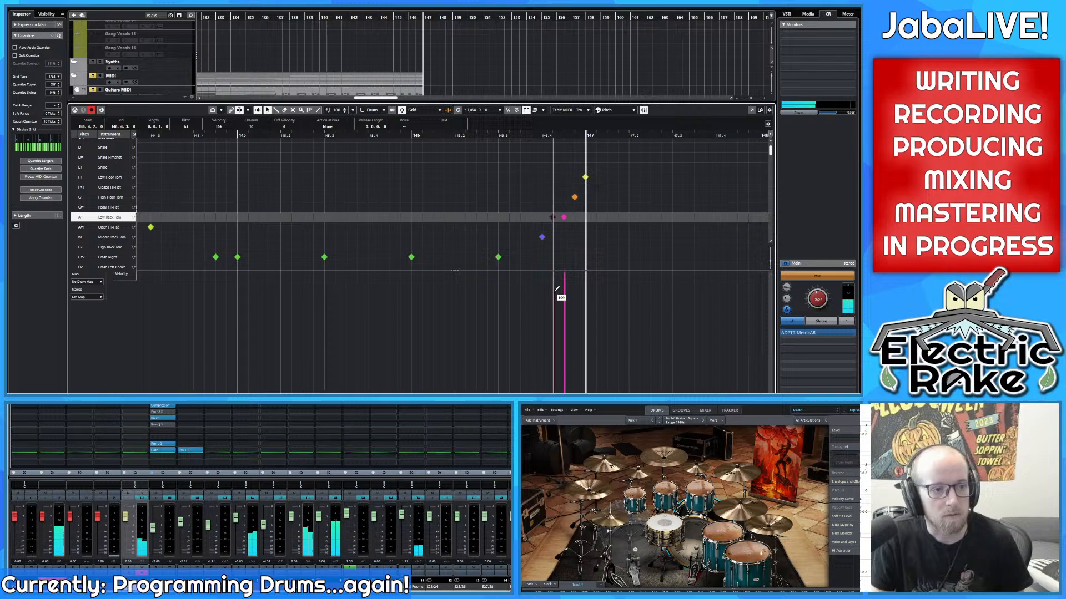
left_click(564, 217)
left_click_drag(573, 278, 567, 280)
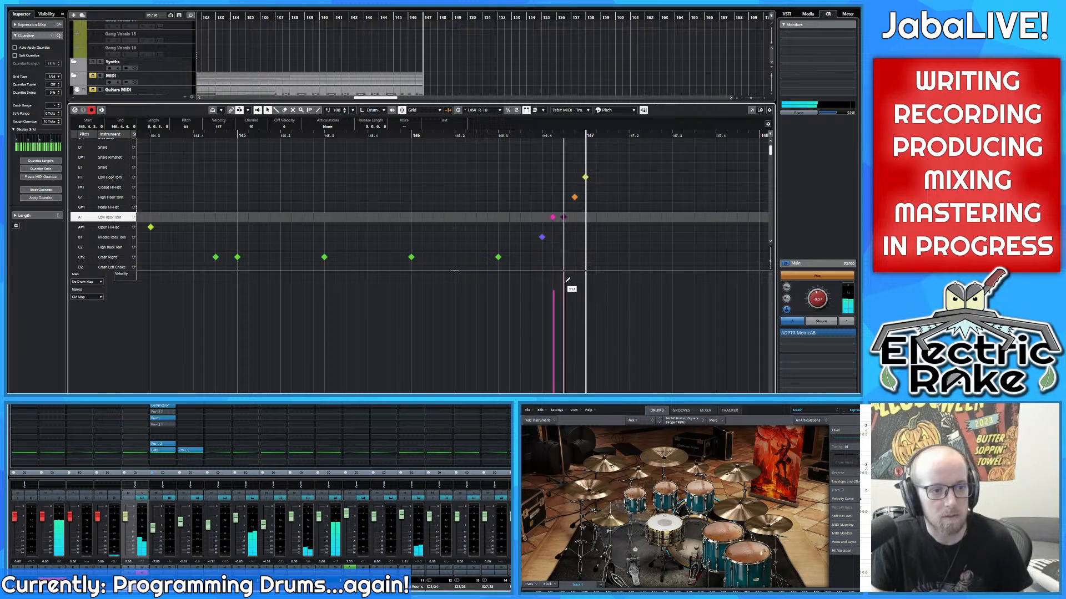
left_click(574, 197)
left_click(577, 290)
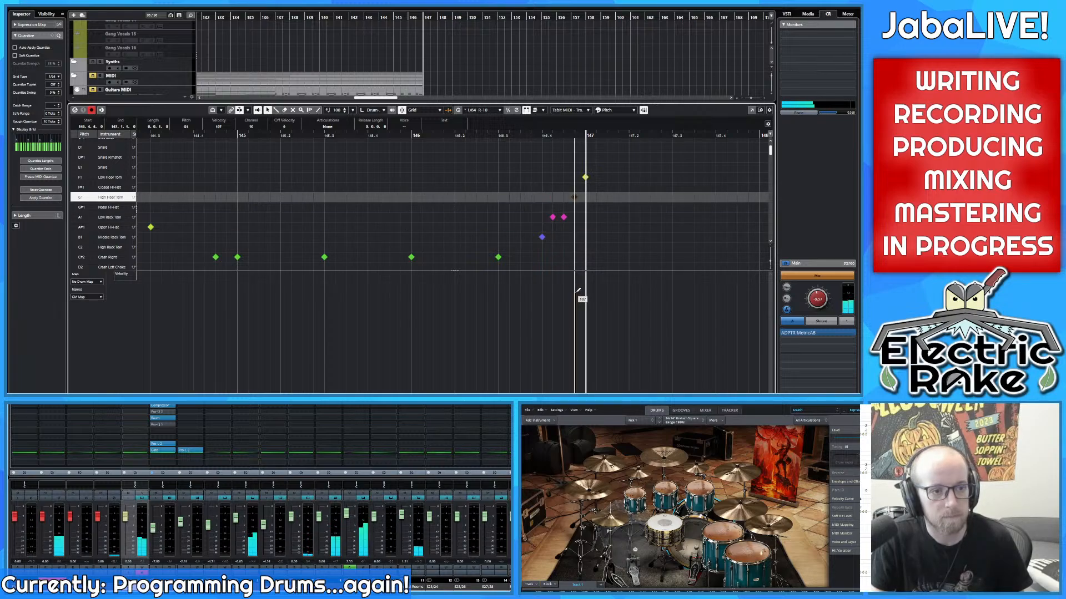
left_click(585, 177)
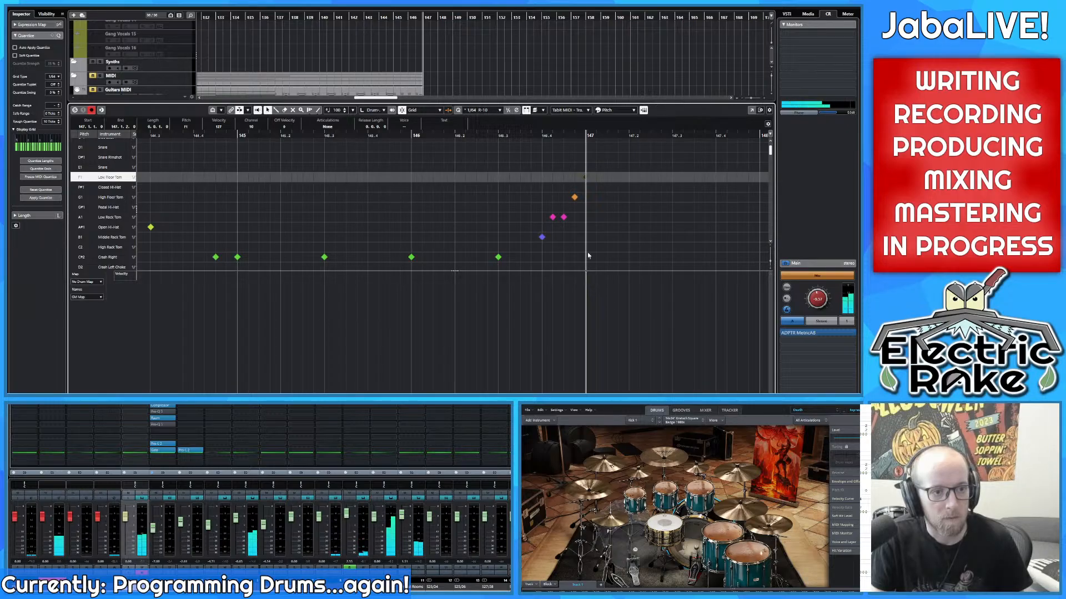
Step: Replay the tom fill at the end of bar 146 through the end of the drum part, and stop playback
scroll(591, 165, "up", 2)
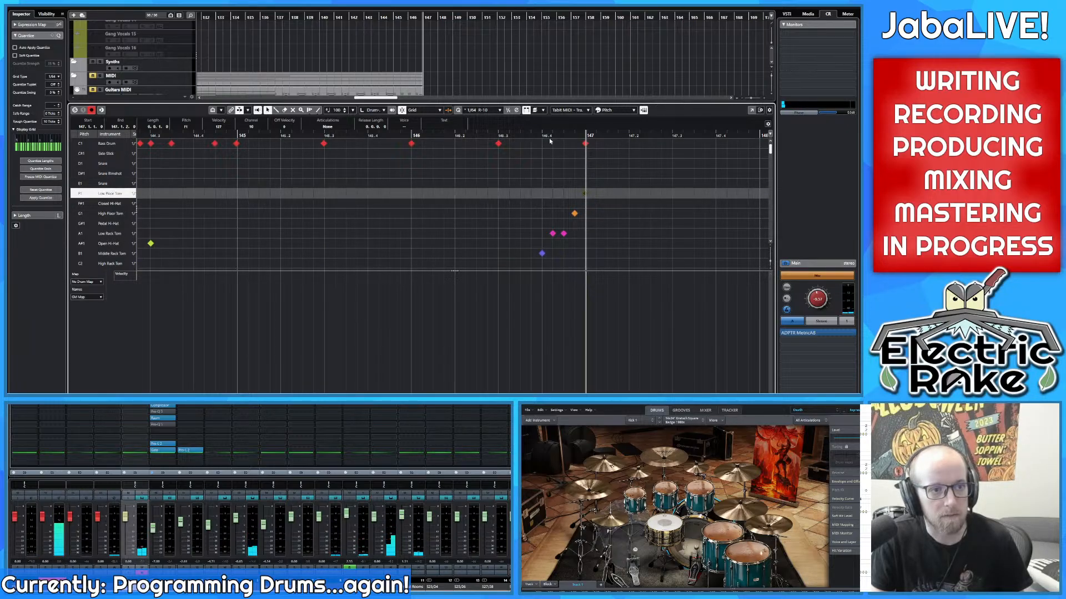
key("space")
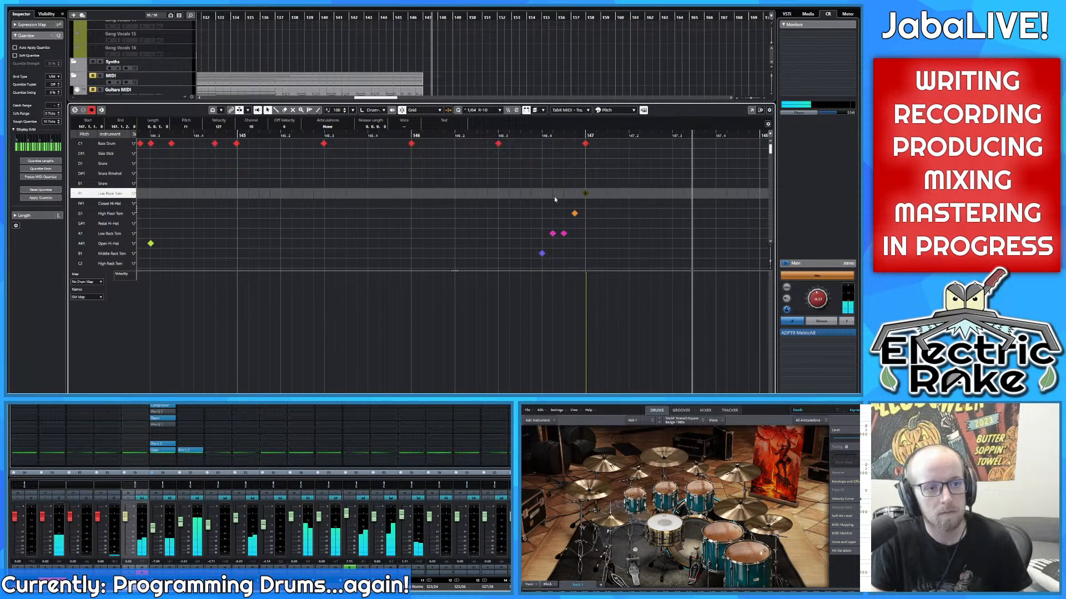
scroll(554, 196, "down", 3)
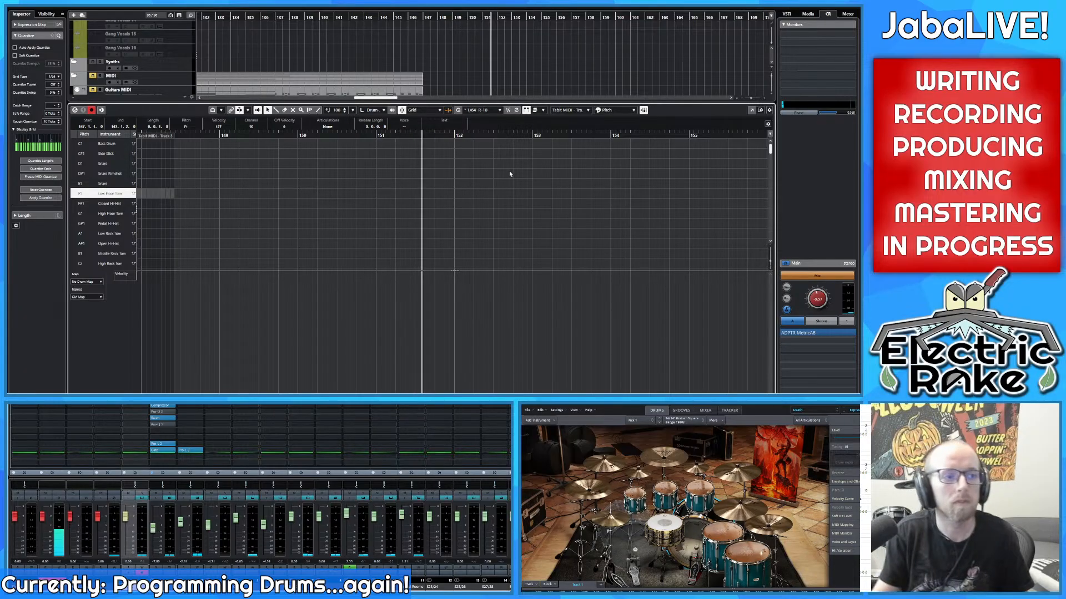
key("space")
Step: Look back over the drum part from the ending bars to the opening section around bars 13 to 25
scroll(508, 171, "down", 4)
left_click_drag(341, 198, 560, 200)
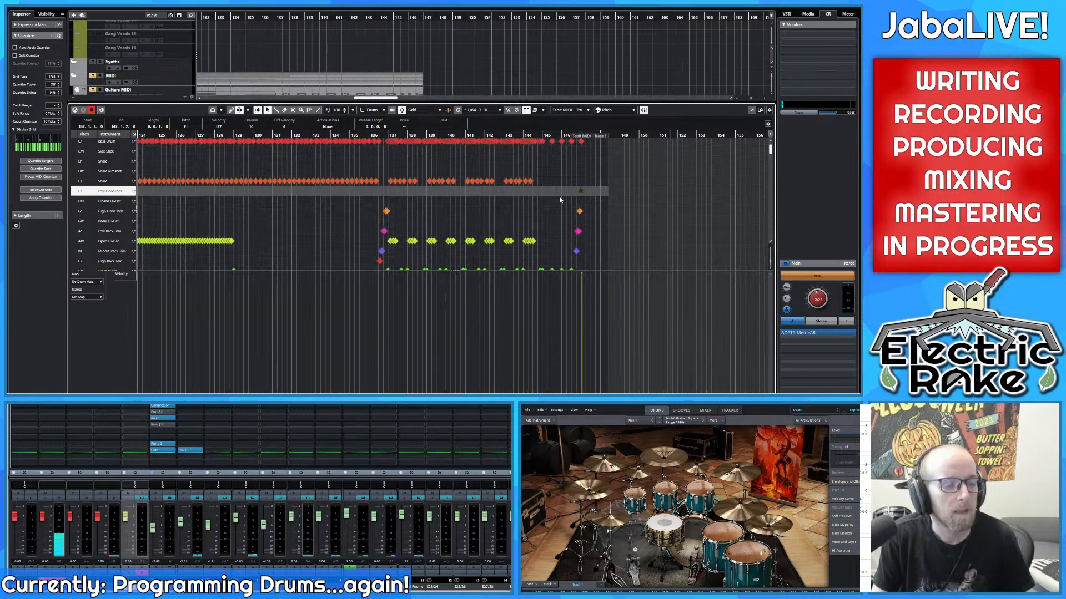
scroll(555, 201, "down", 2)
left_click_drag(457, 219, 491, 179)
scroll(517, 214, "up", 4)
scroll(469, 204, "down", 2)
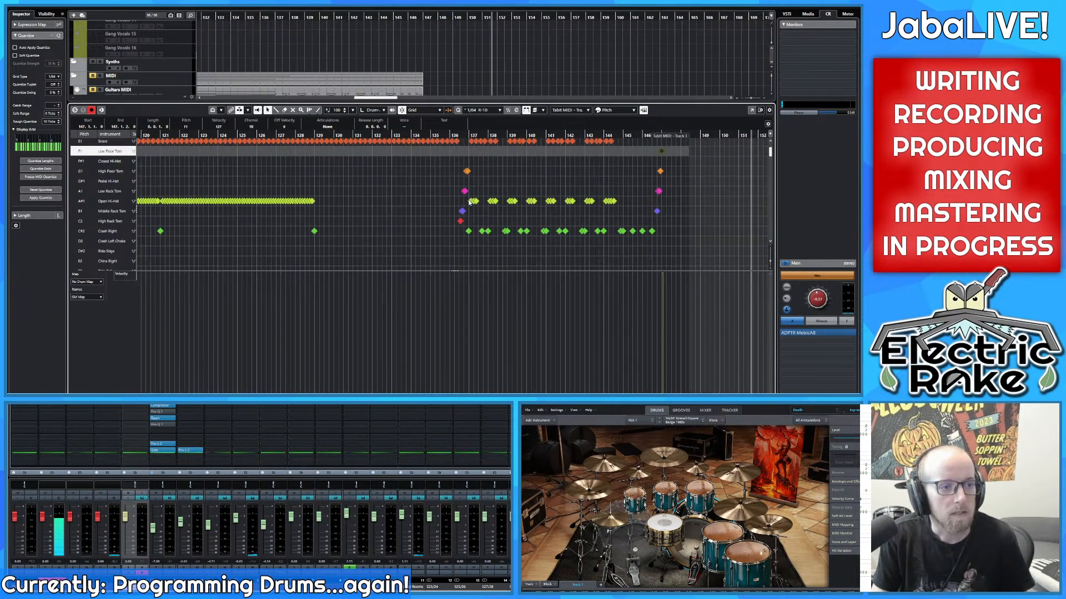
scroll(466, 202, "down", 5)
left_click_drag(355, 189, 450, 212)
scroll(311, 231, "up", 1)
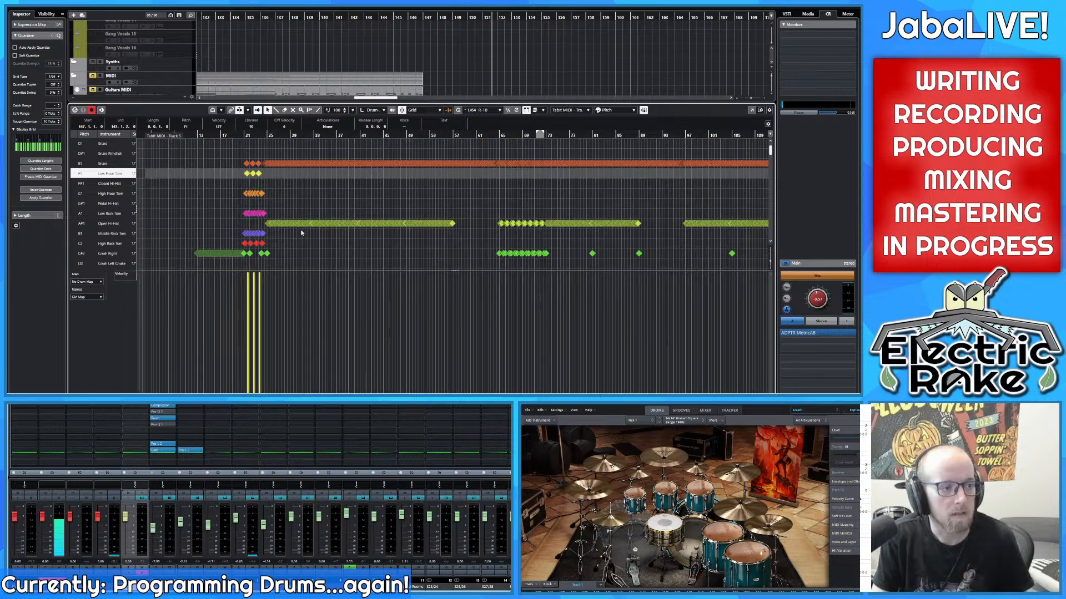
Step: Examine the opening tom fills in bars 21 to 24 and the left and right crash hits around them
scroll(311, 228, "up", 3)
scroll(358, 222, "down", 4)
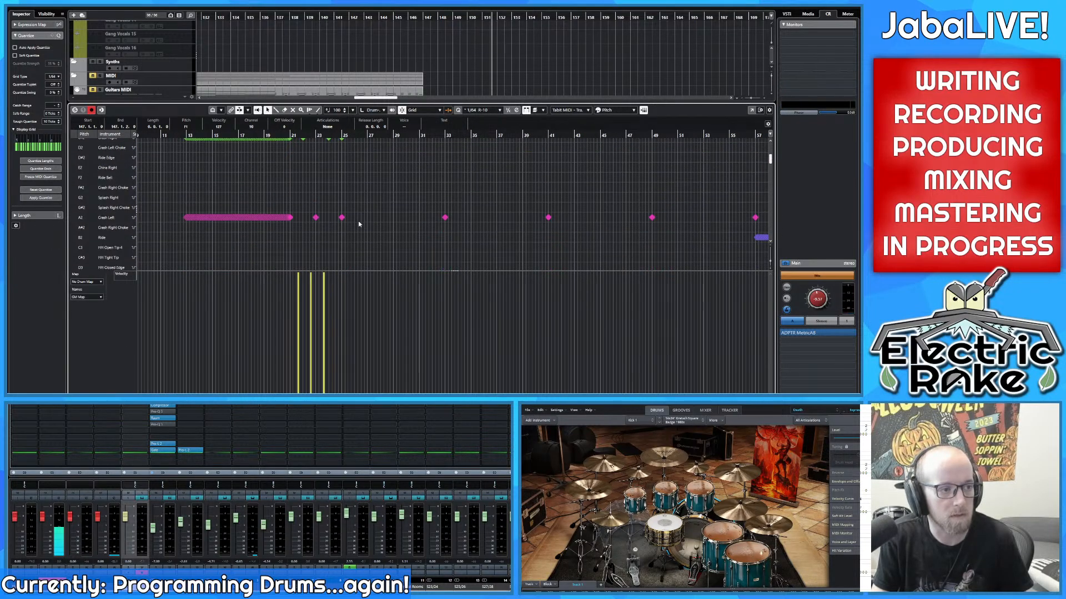
scroll(361, 225, "down", 3)
scroll(263, 186, "up", 2)
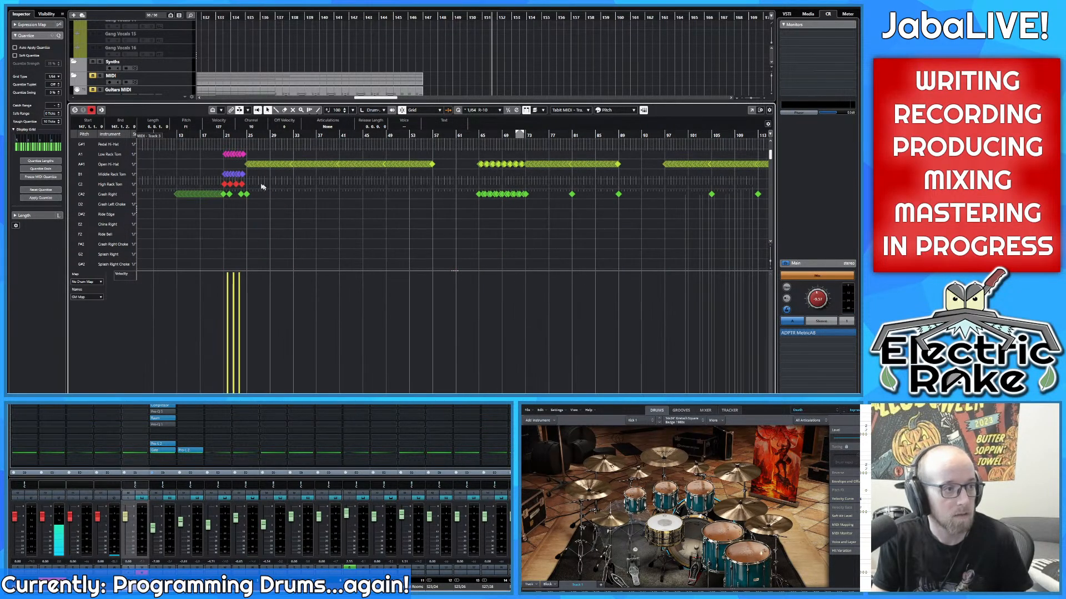
scroll(259, 183, "up", 6)
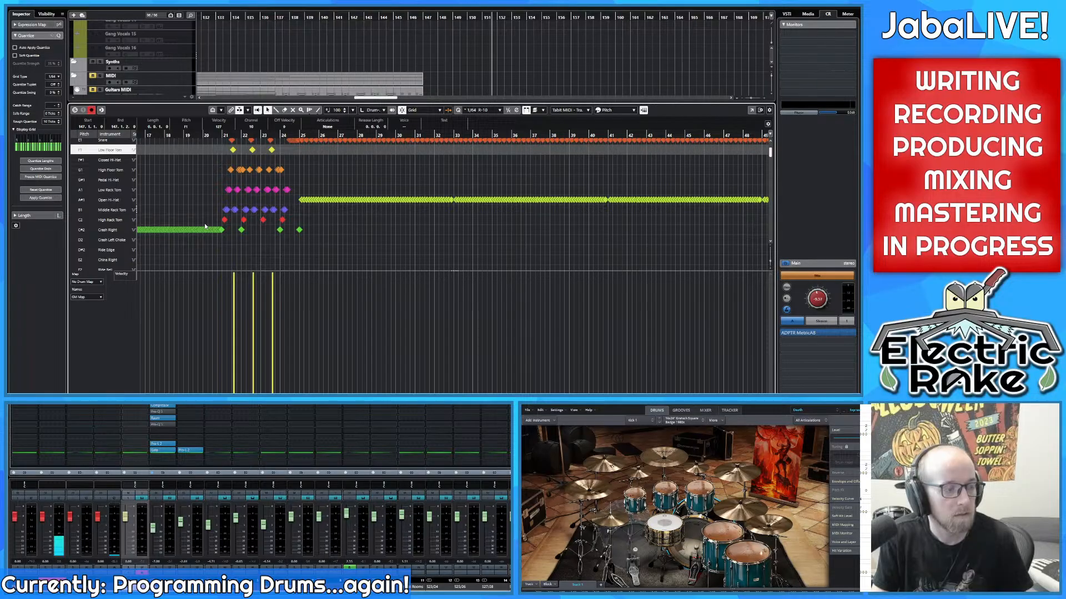
scroll(296, 194, "up", 2)
scroll(336, 235, "down", 4)
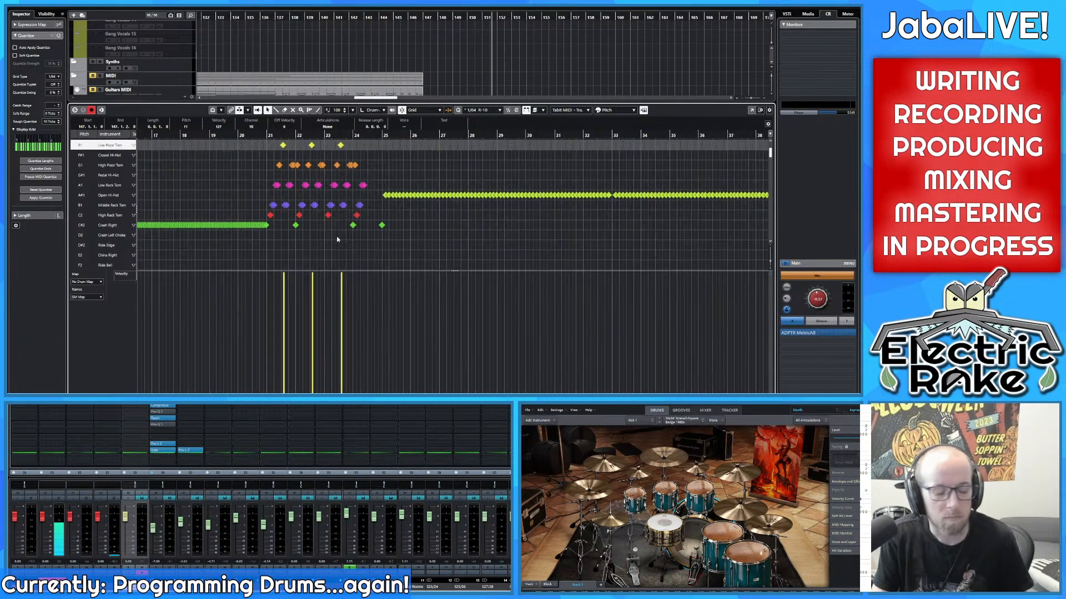
scroll(363, 192, "down", 2)
scroll(362, 193, "down", 1)
scroll(355, 215, "down", 1)
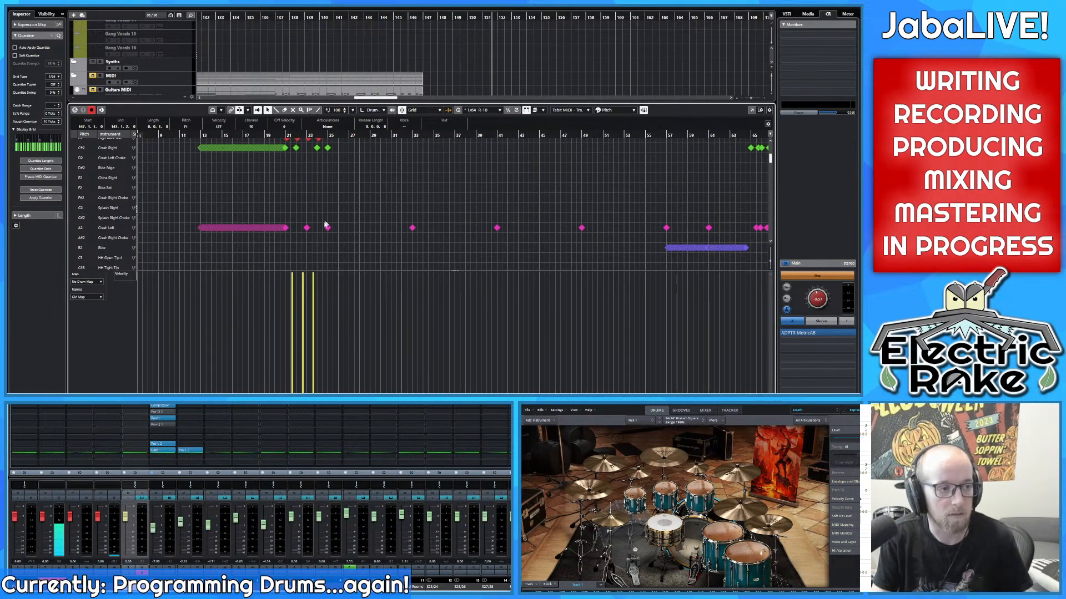
scroll(319, 226, "up", 5)
scroll(345, 255, "up", 4)
scroll(339, 244, "down", 3)
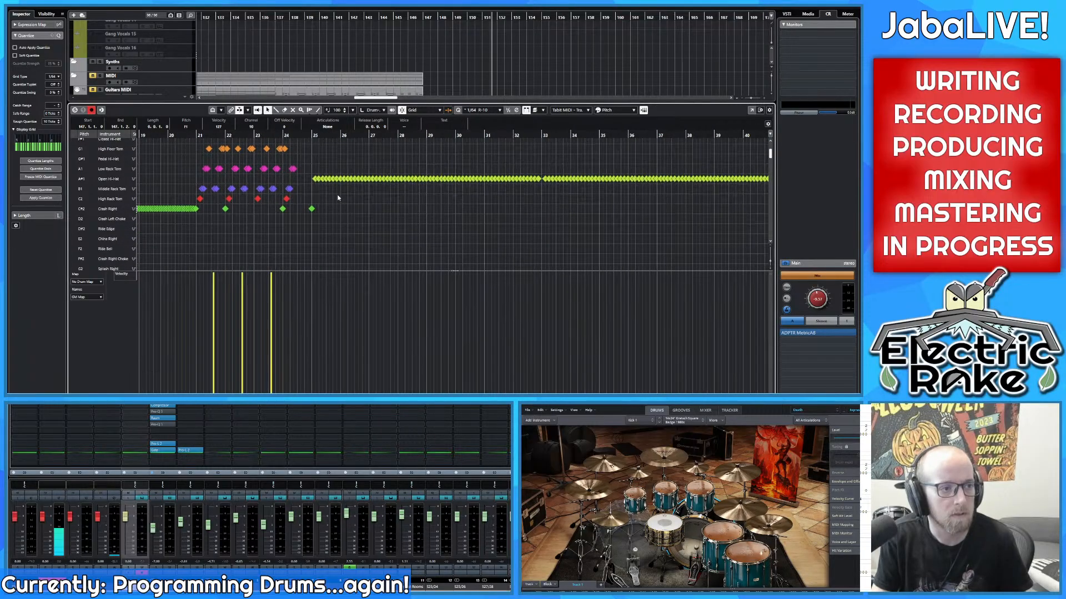
Step: Examine the left and right crash hits from bar 25 through bar 89 of the drum part
scroll(320, 221, "right", 3)
scroll(320, 221, "right", 10)
scroll(434, 213, "down", 1)
scroll(434, 213, "up", 1)
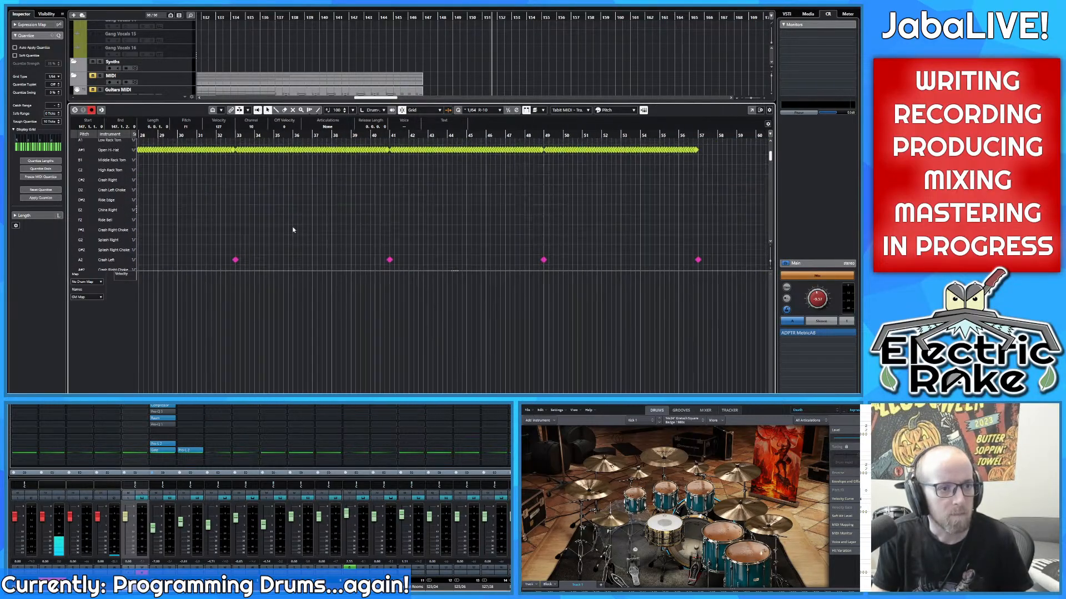
left_click_drag(535, 200, 522, 200)
left_click_drag(616, 221, 528, 210)
scroll(528, 208, "up", 2)
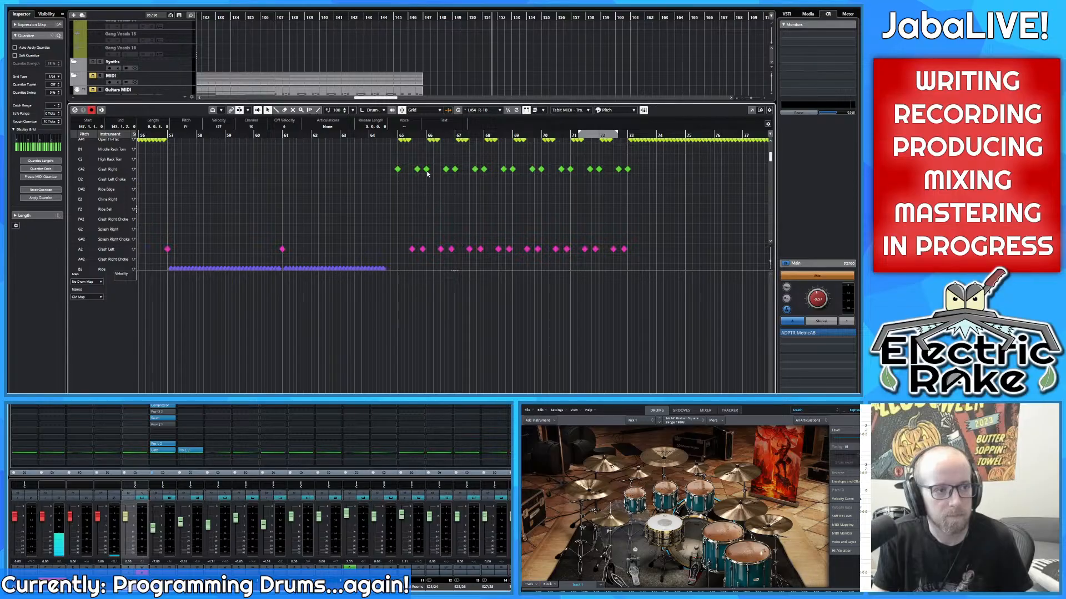
left_click_drag(577, 201, 378, 223)
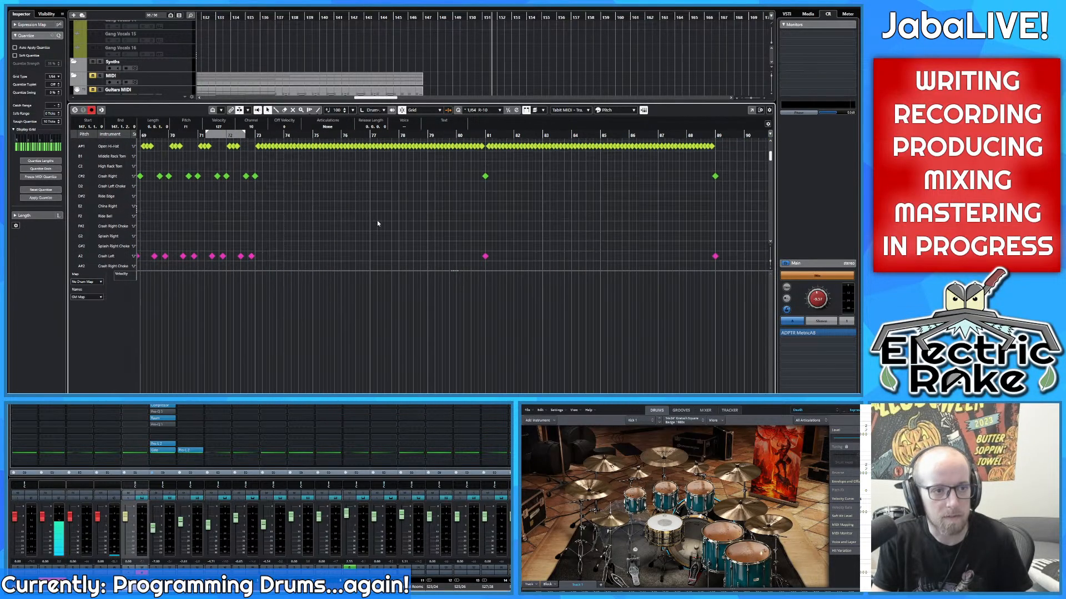
left_click_drag(556, 214, 487, 207)
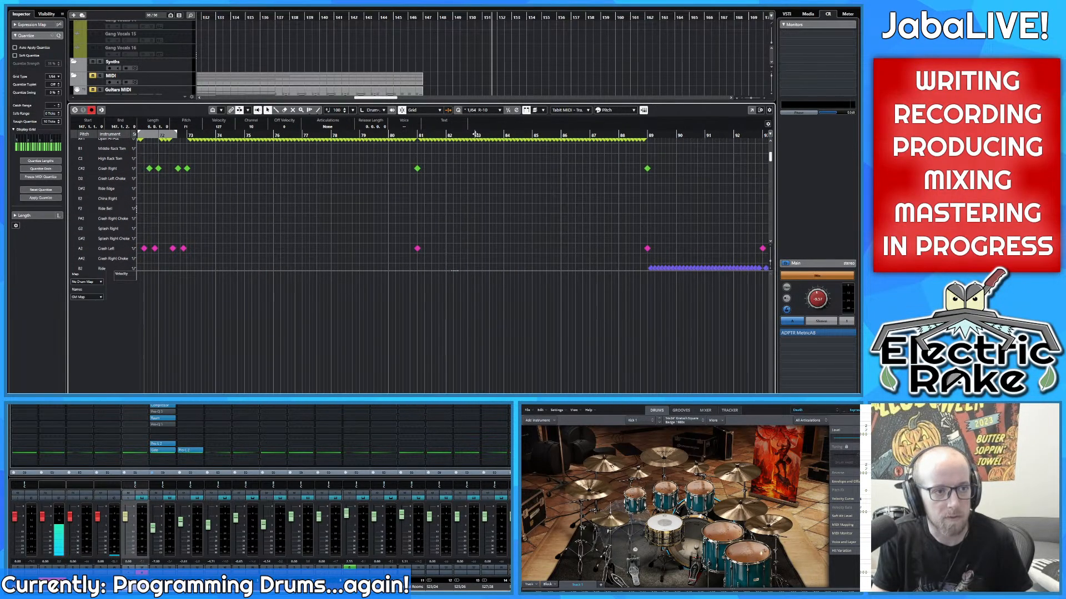
Step: Play the section around bar 81 and reduce its doubled crash to a single left crash hit
left_click_drag(413, 135, 403, 144)
key("space")
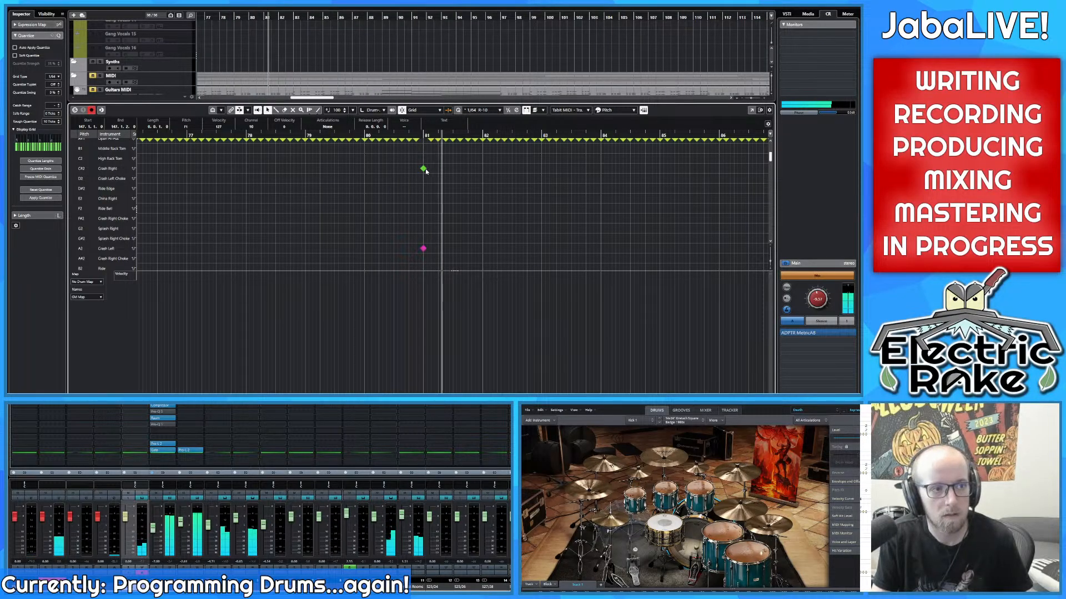
left_click(423, 168)
Step: Reduce the doubled crash on bar 89 to a single right crash hit
scroll(625, 188, "right", 5)
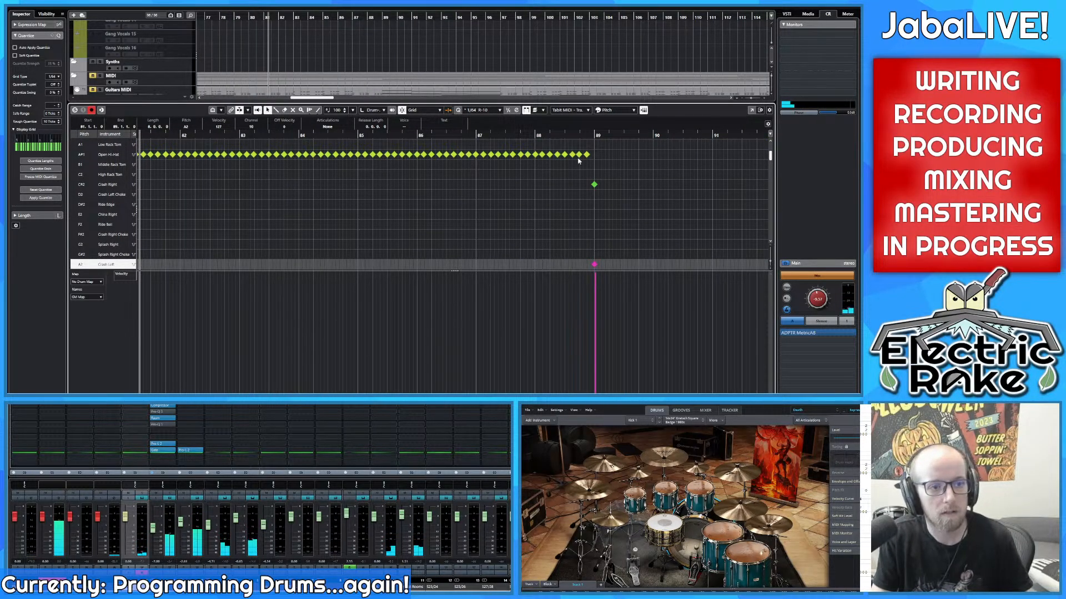
left_click_drag(573, 140, 420, 185)
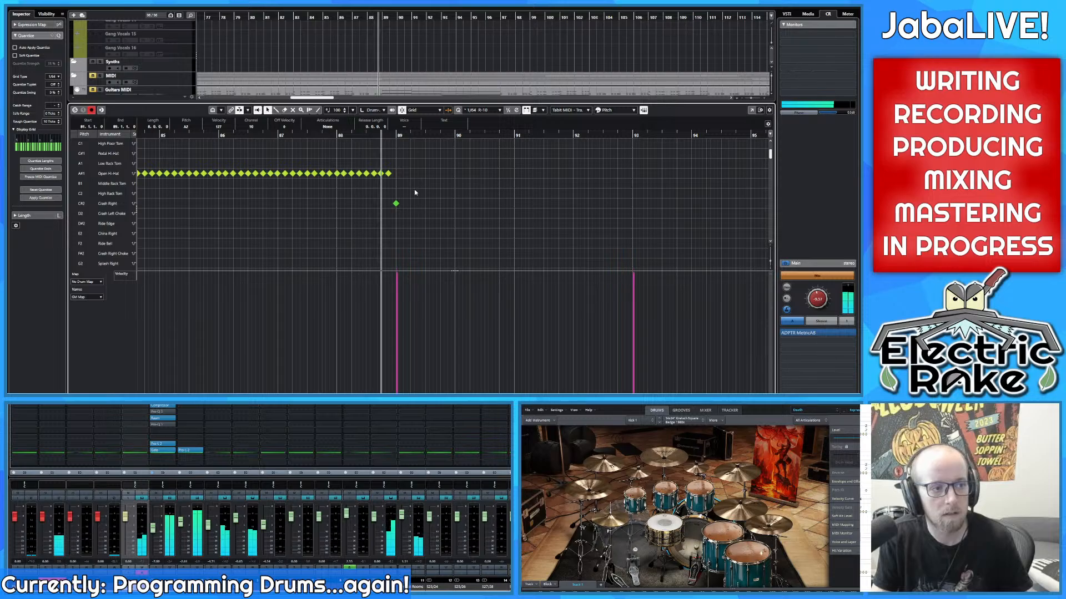
scroll(412, 196, "down", 2)
left_click(421, 203)
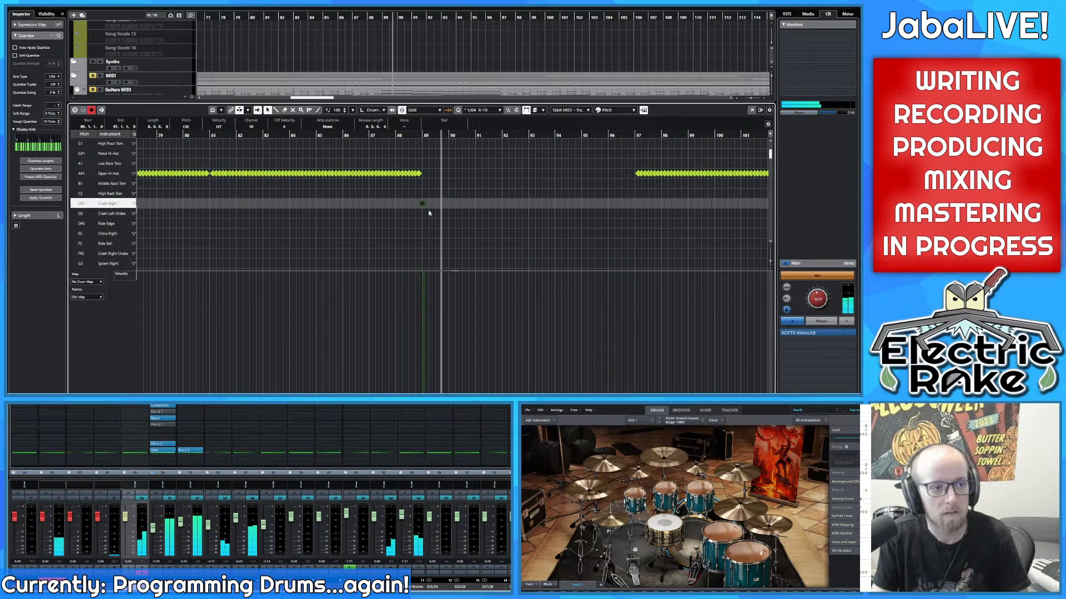
scroll(404, 229, "down", 2)
left_click(406, 244)
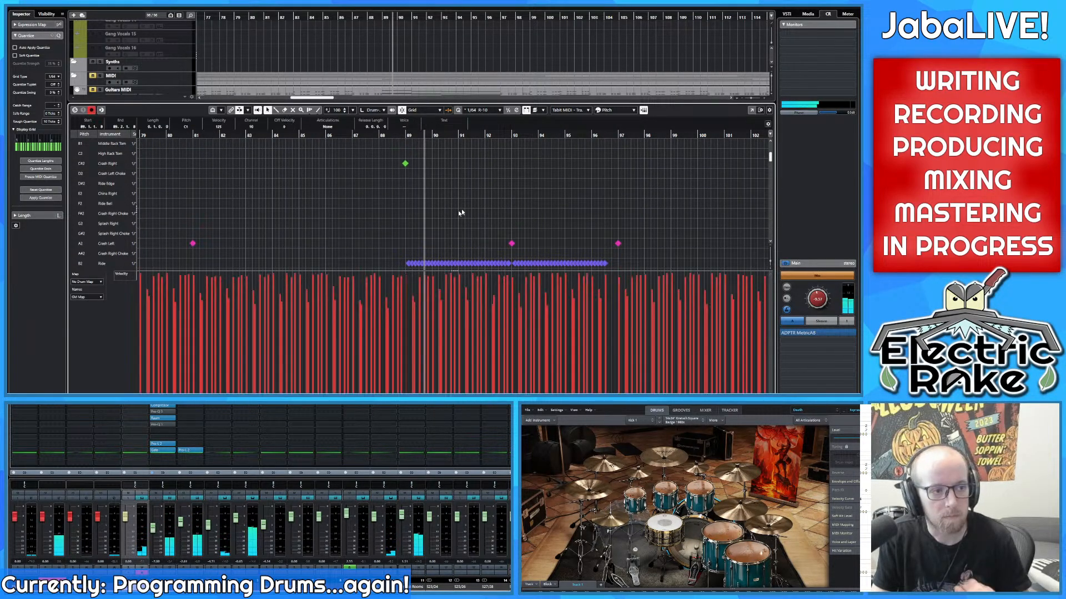
left_click_drag(461, 209, 380, 217)
left_click(311, 178)
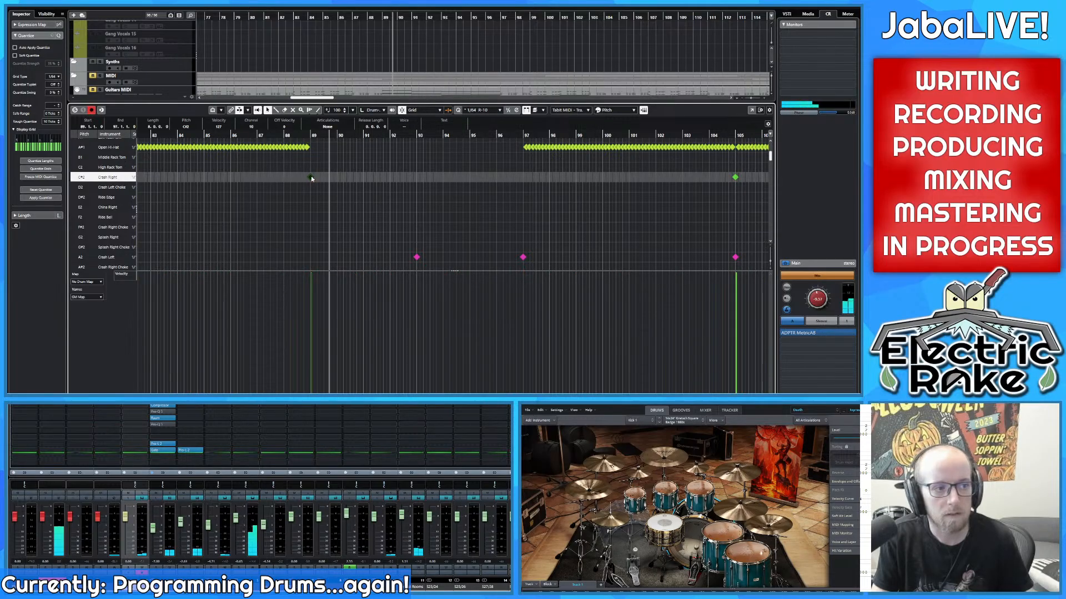
Step: Move the left crash hits on bars 93 and 97 to the right crash
scroll(357, 183, "right", 4)
scroll(357, 184, "down", 2)
scroll(340, 205, "up", 2)
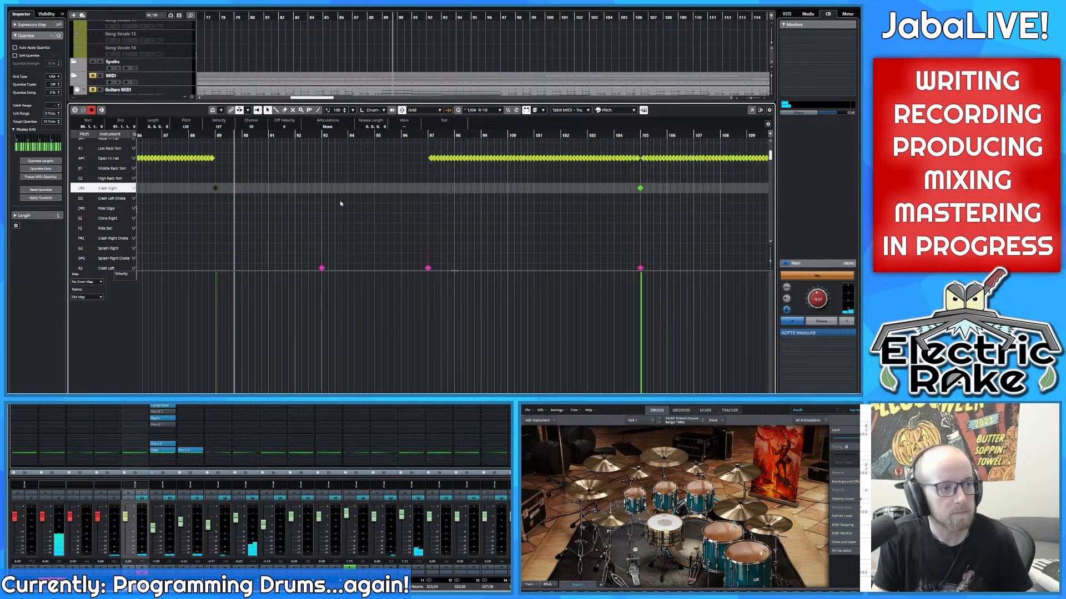
scroll(340, 203, "down", 3)
scroll(300, 211, "up", 3)
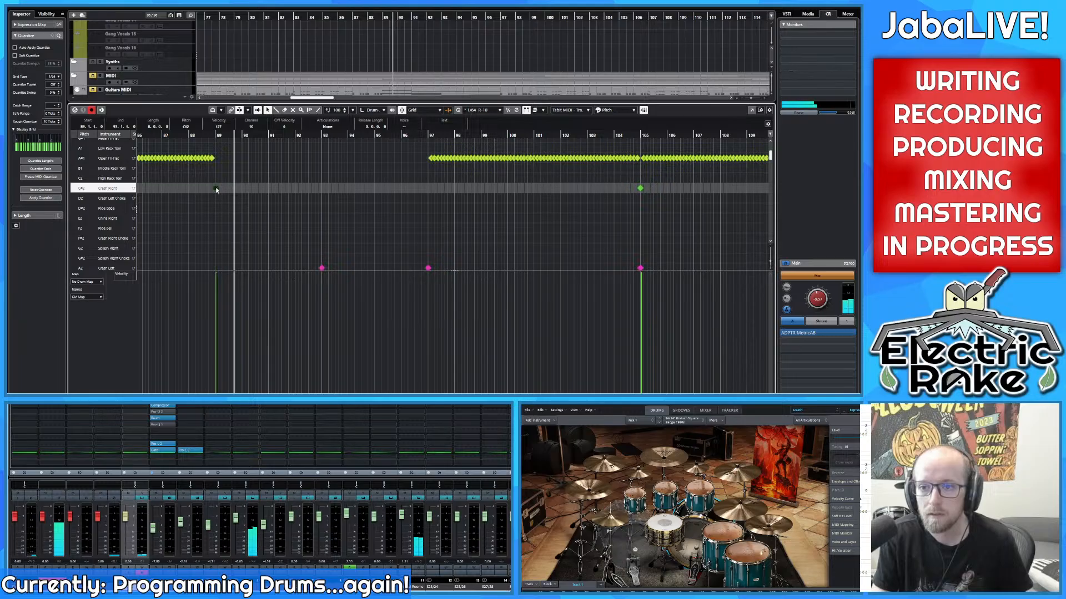
scroll(299, 244, "down", 3)
scroll(299, 244, "right", 1)
left_click(308, 235)
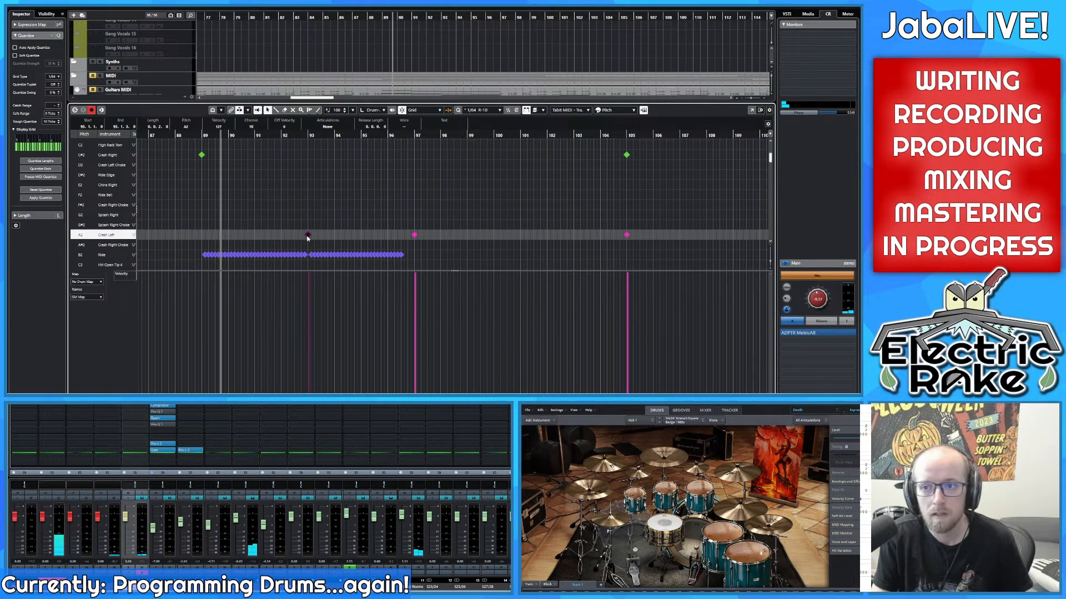
left_click_drag(474, 226, 317, 161)
scroll(351, 203, "up", 2)
scroll(351, 202, "down", 5)
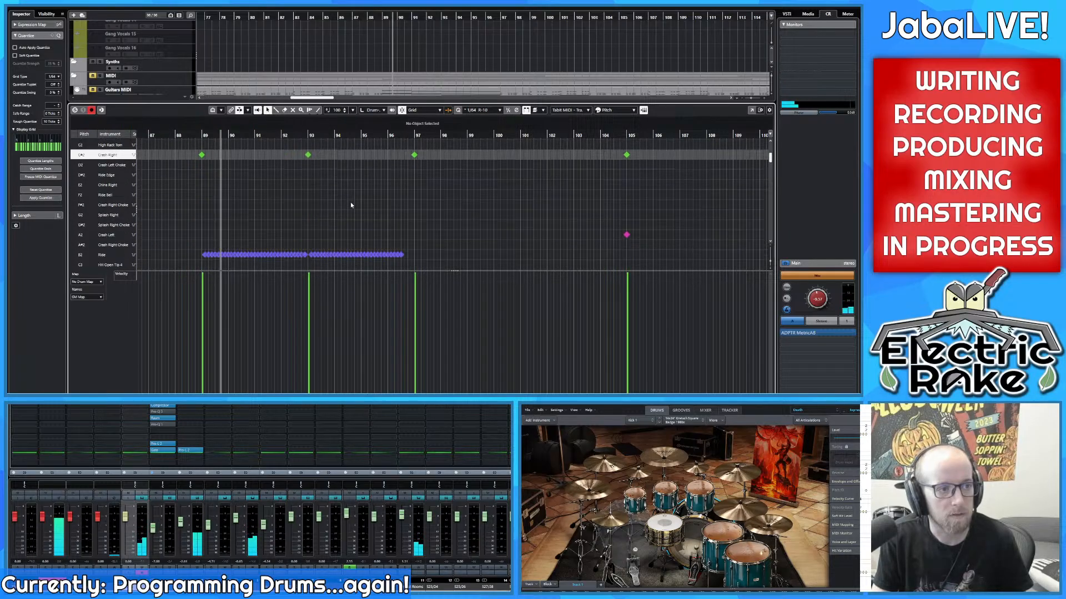
Step: Move the left crash hits on bars 57 and 61 to the right crash
scroll(344, 202, "up", 3)
scroll(319, 197, "left", 6)
scroll(585, 191, "down", 3)
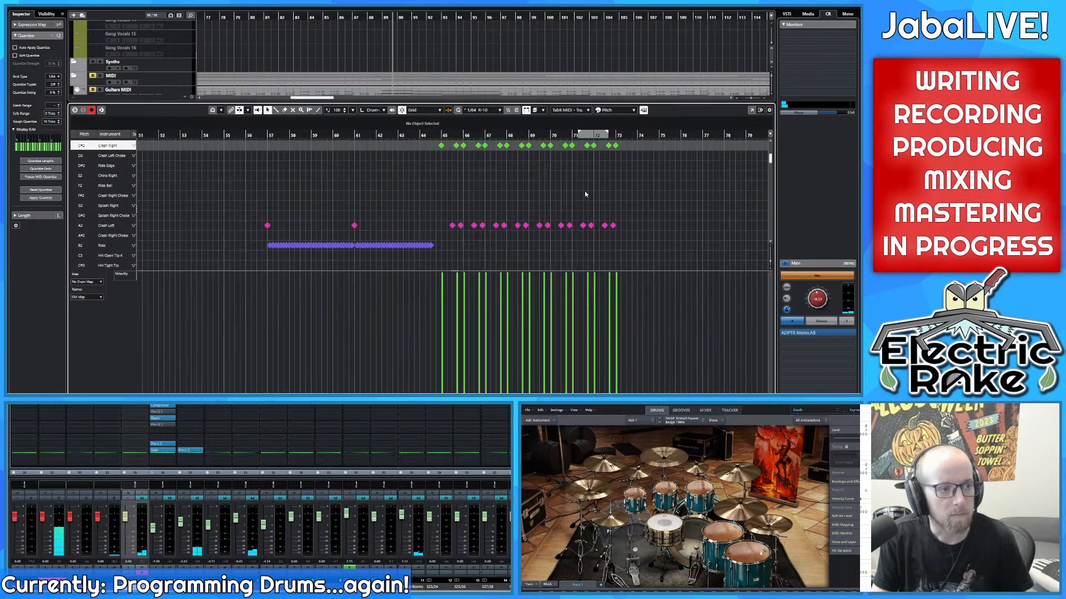
scroll(337, 236, "left", 5)
left_click_drag(343, 213, 556, 184)
scroll(413, 226, "up", 3)
scroll(455, 180, "down", 4)
left_click(464, 189)
left_click_drag(660, 184, 504, 188)
scroll(531, 199, "up", 4)
Step: Play the transition into bar 97, move its right crash hit back to the left crash, and replay the transition
left_click_drag(566, 208, 463, 195)
key("space")
left_click_drag(464, 137, 487, 162)
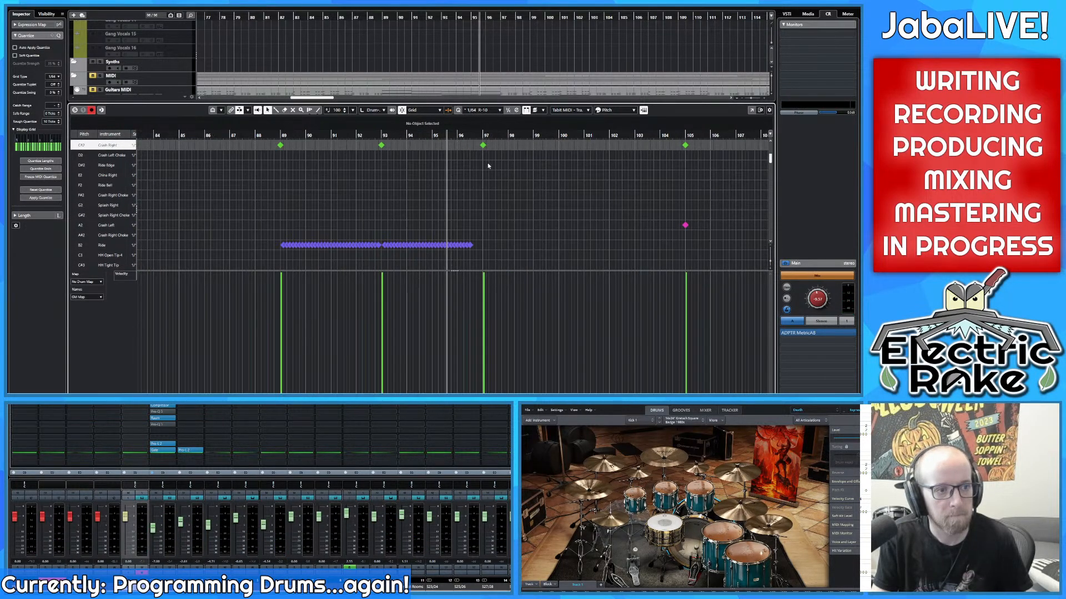
scroll(495, 175, "up", 1)
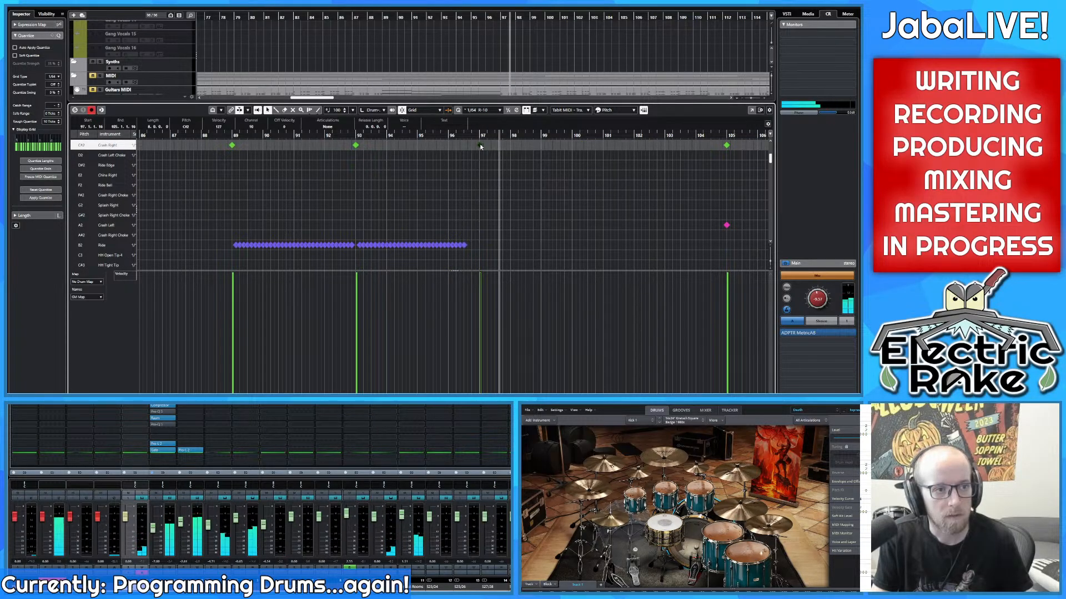
left_click_drag(481, 146, 486, 227)
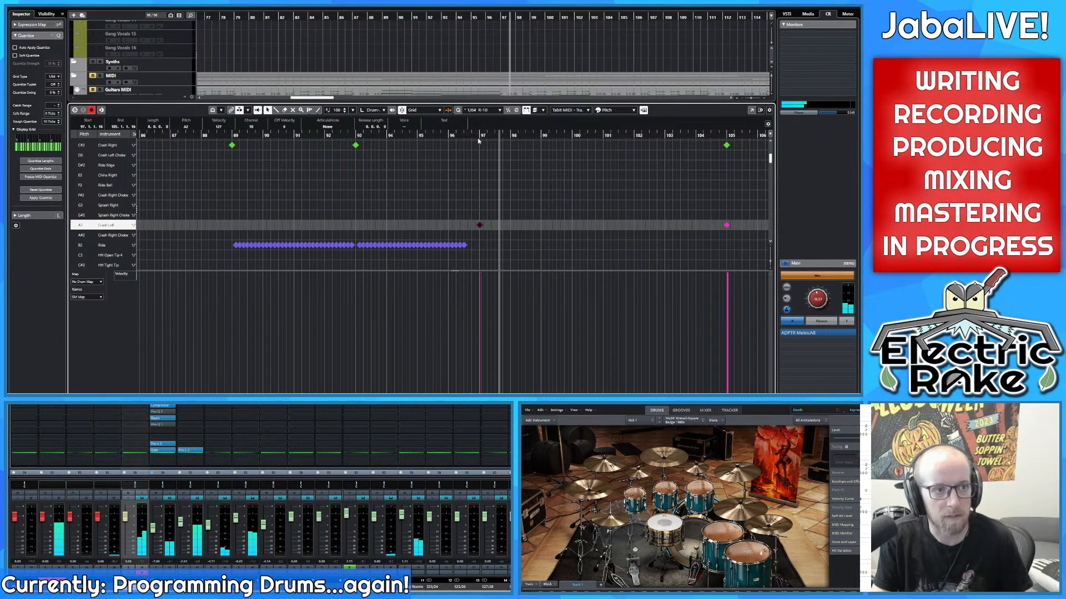
left_click(458, 137)
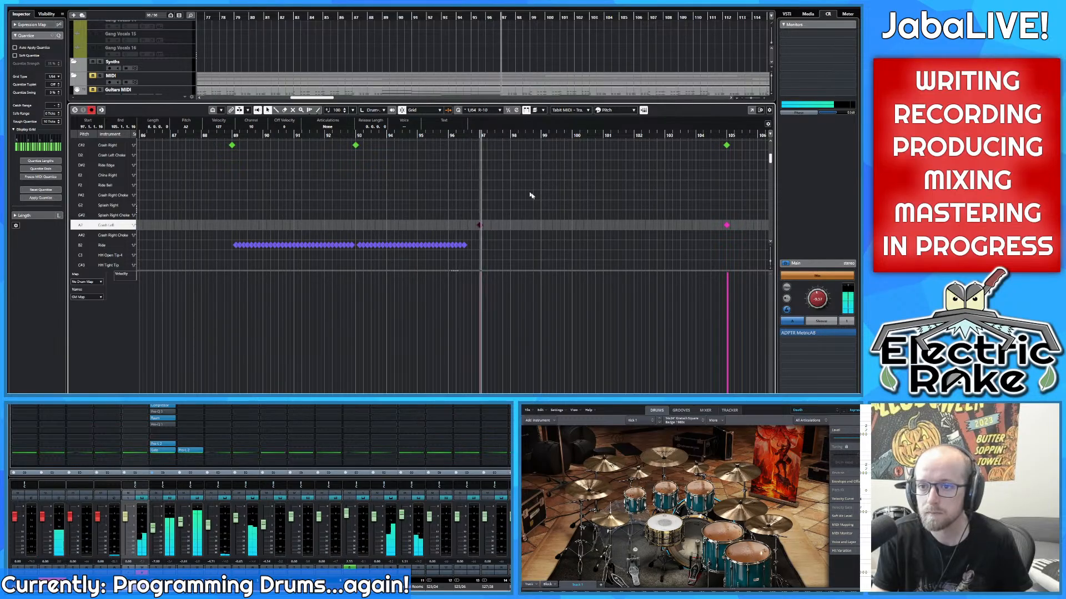
Step: Reduce the doubled crashes on bars 105, 113 and 121 to single left crash hits
scroll(530, 196, "right", 9)
scroll(388, 194, "up", 2)
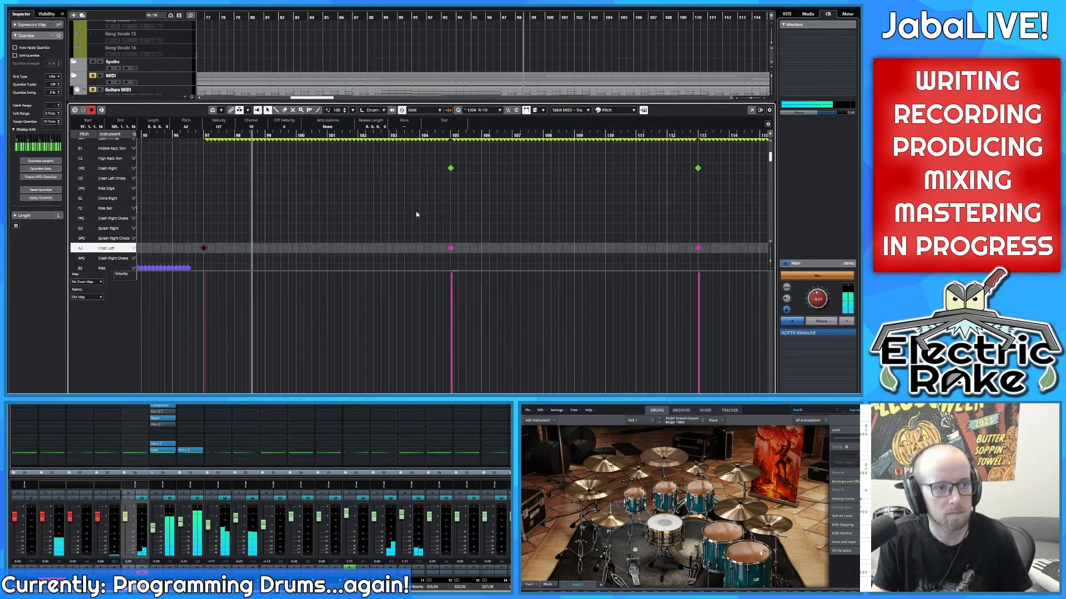
left_click(416, 212)
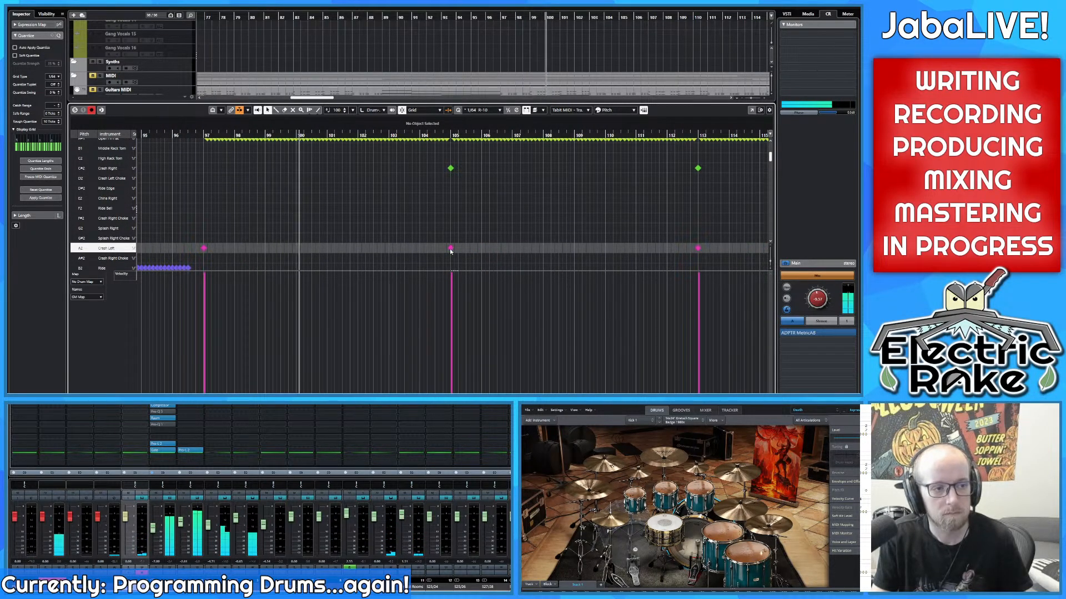
left_click_drag(450, 168, 450, 248)
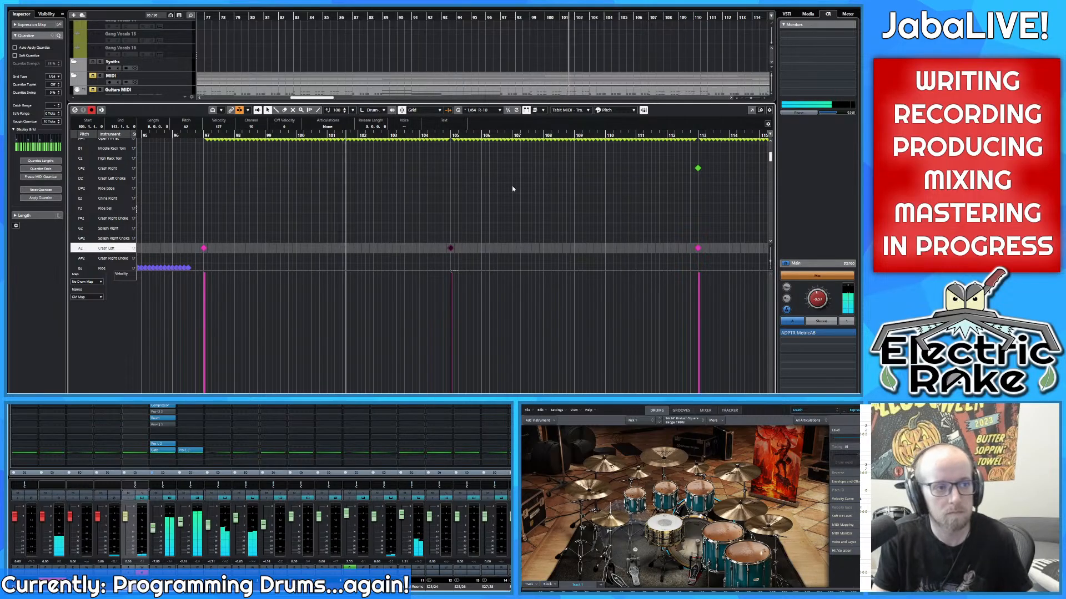
scroll(512, 186, "right", 8)
scroll(543, 178, "up", 1)
left_click_drag(454, 174, 454, 256)
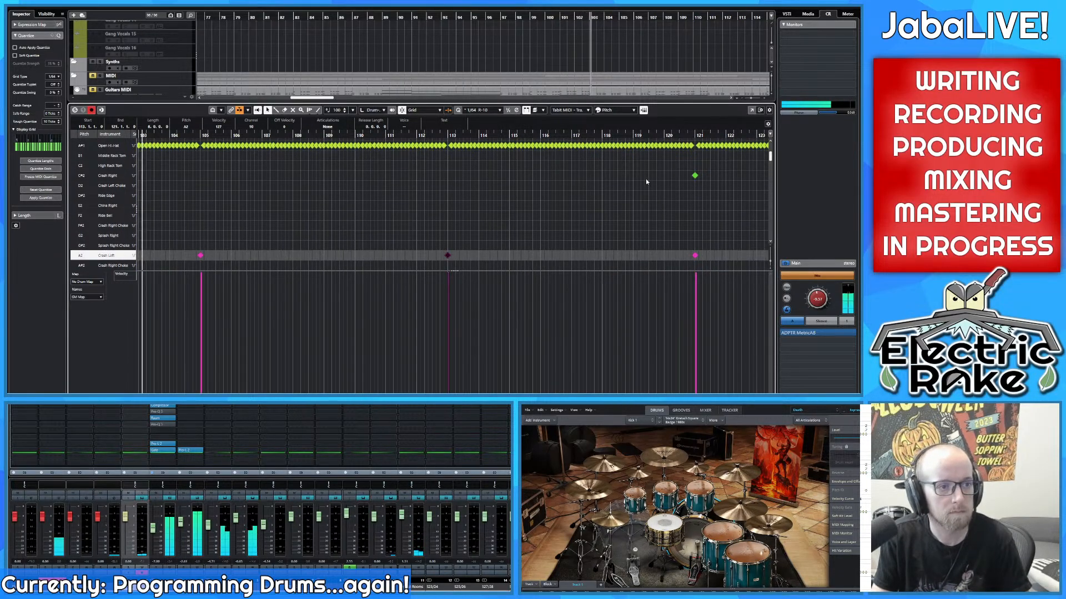
left_click_drag(568, 176, 568, 256)
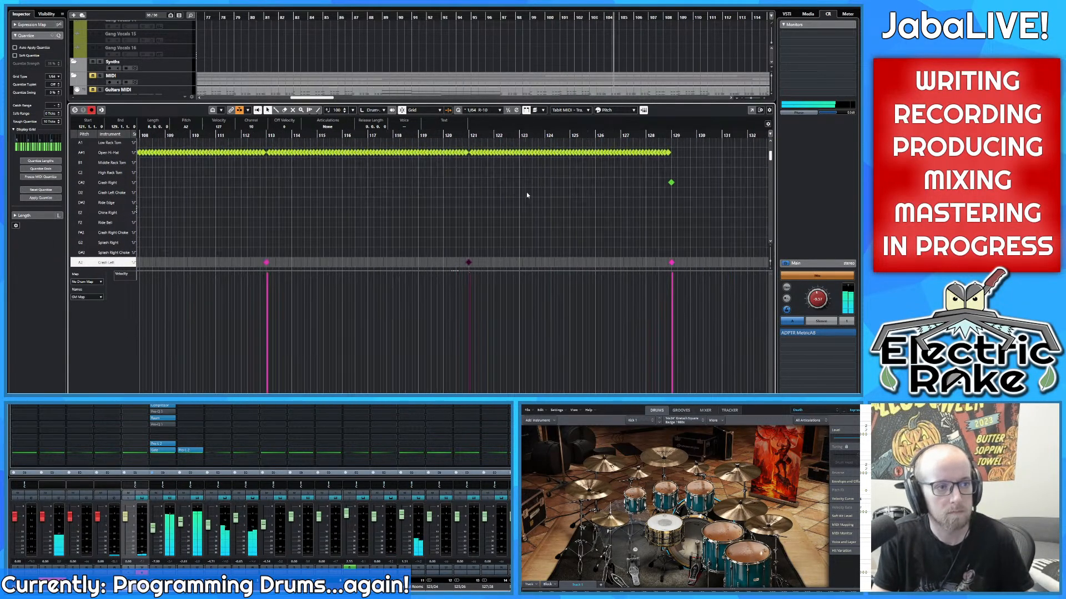
Step: Review the overall crash pattern from about bar 49 to the end of the drum part around bar 147
scroll(526, 192, "down", 3)
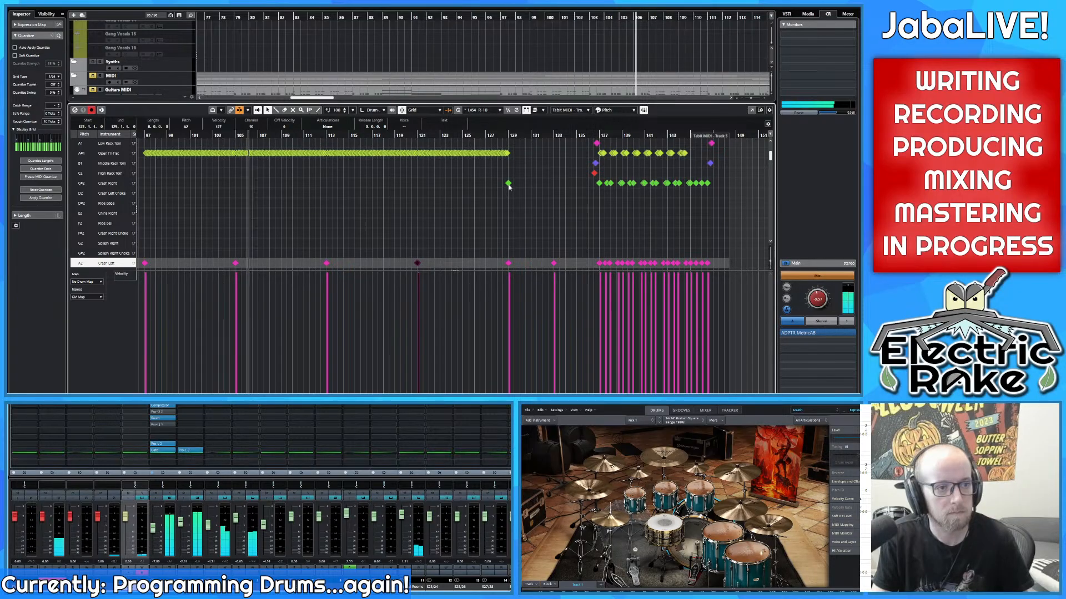
scroll(329, 265, "left", 5)
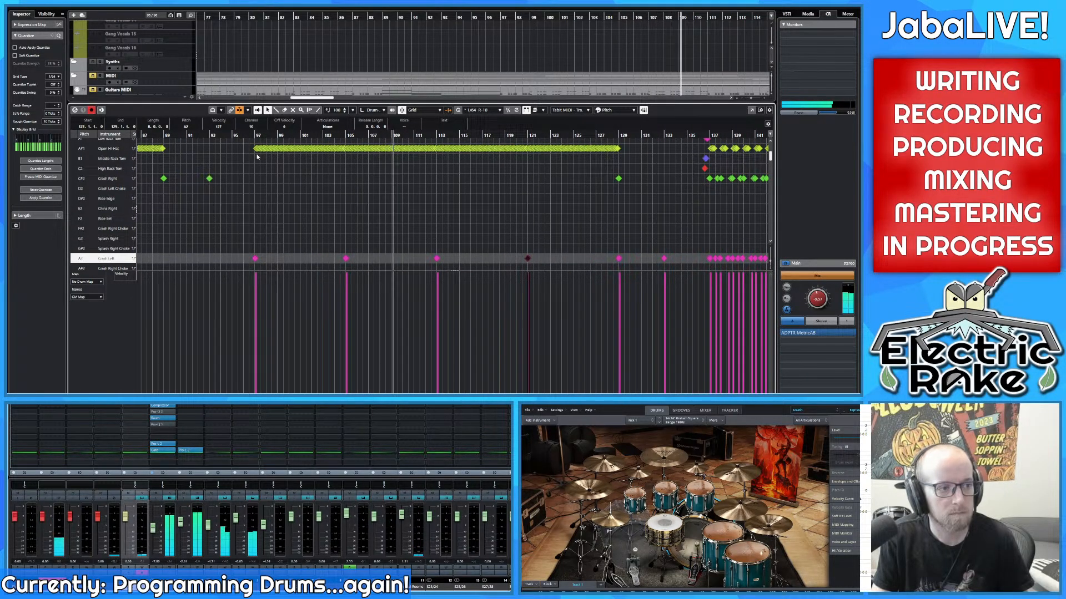
scroll(481, 199, "right", 2)
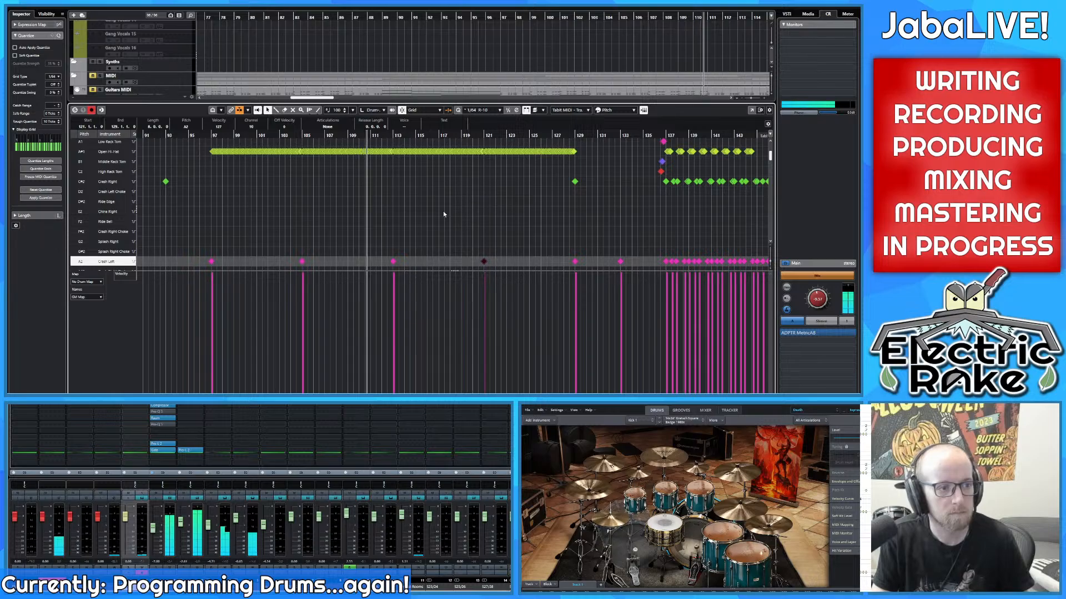
key("g")
key("g")
key("g")
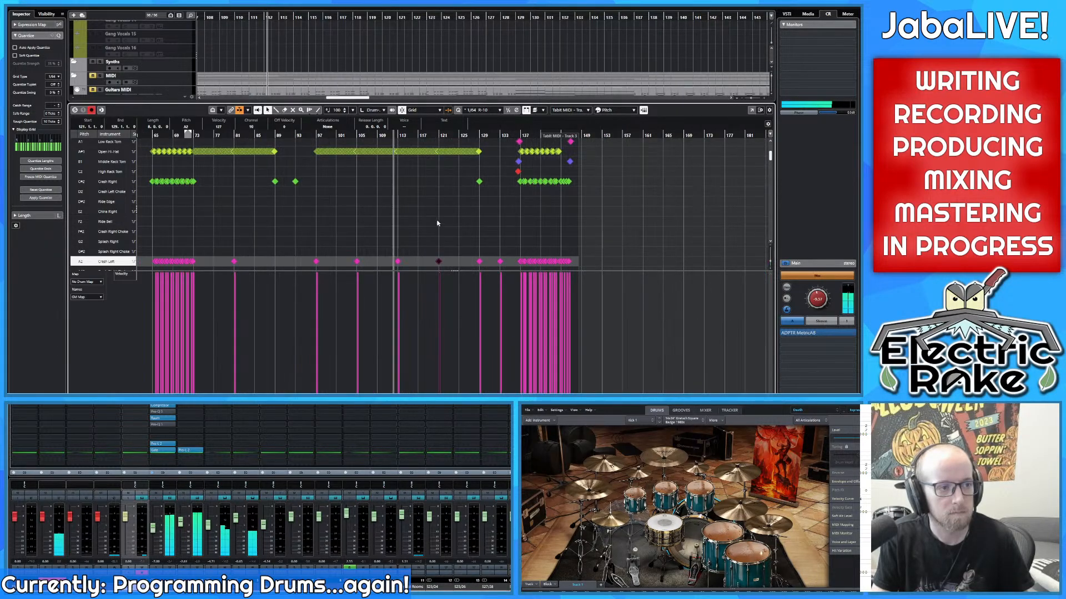
key("g")
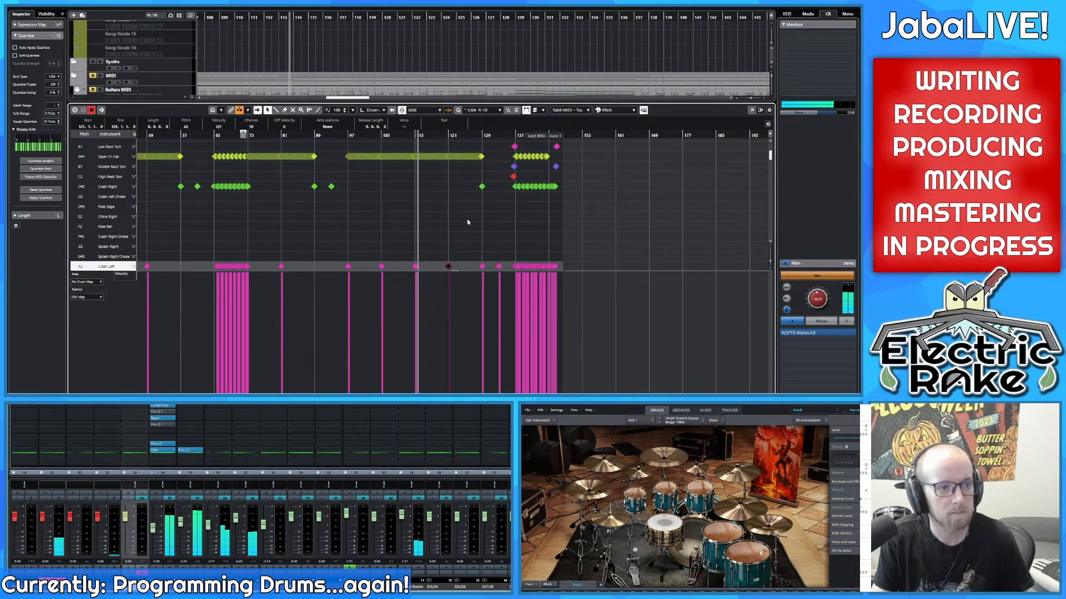
left_click(472, 187)
key("h")
key("h")
key("h")
key("h")
key("h")
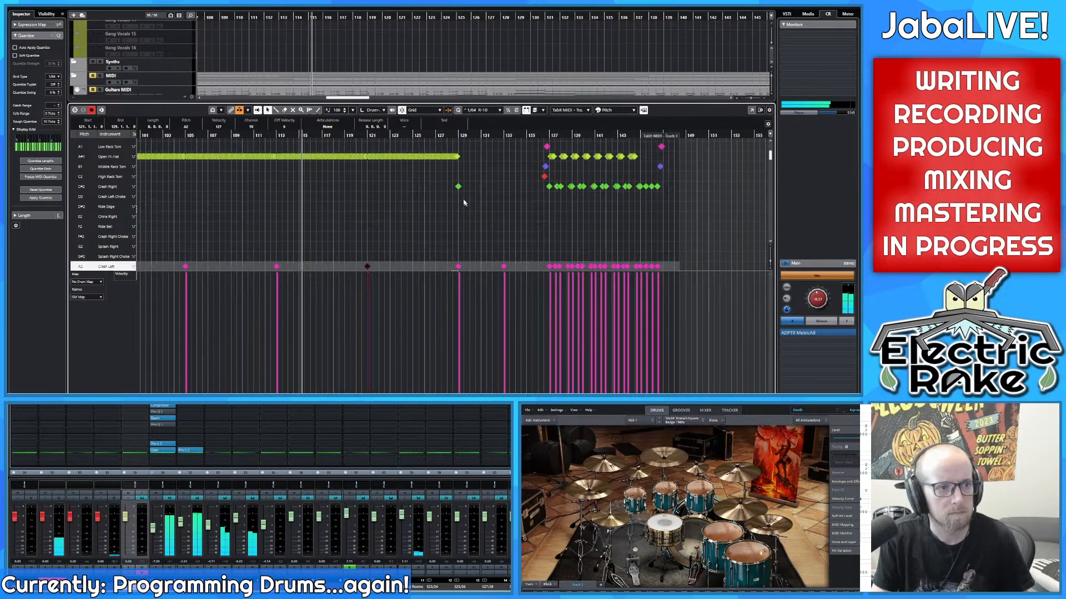
Step: Delete the left crash hit on bar 129, keeping only the right crash
scroll(459, 187, "down", 3)
left_click(456, 186)
scroll(491, 199, "down", 1)
scroll(490, 198, "up", 4)
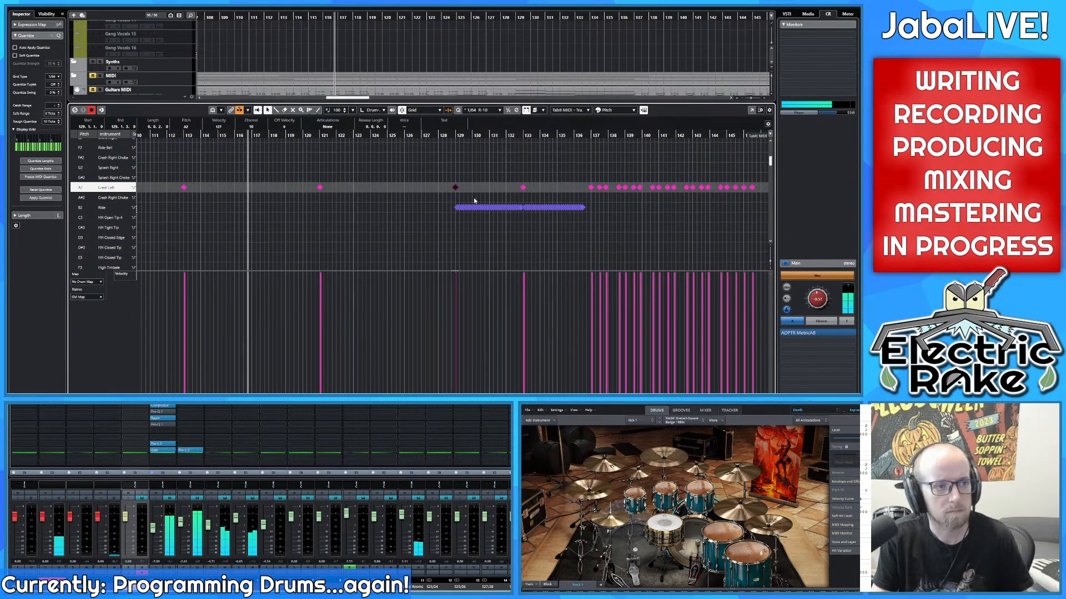
scroll(472, 198, "down", 2)
scroll(466, 200, "up", 2)
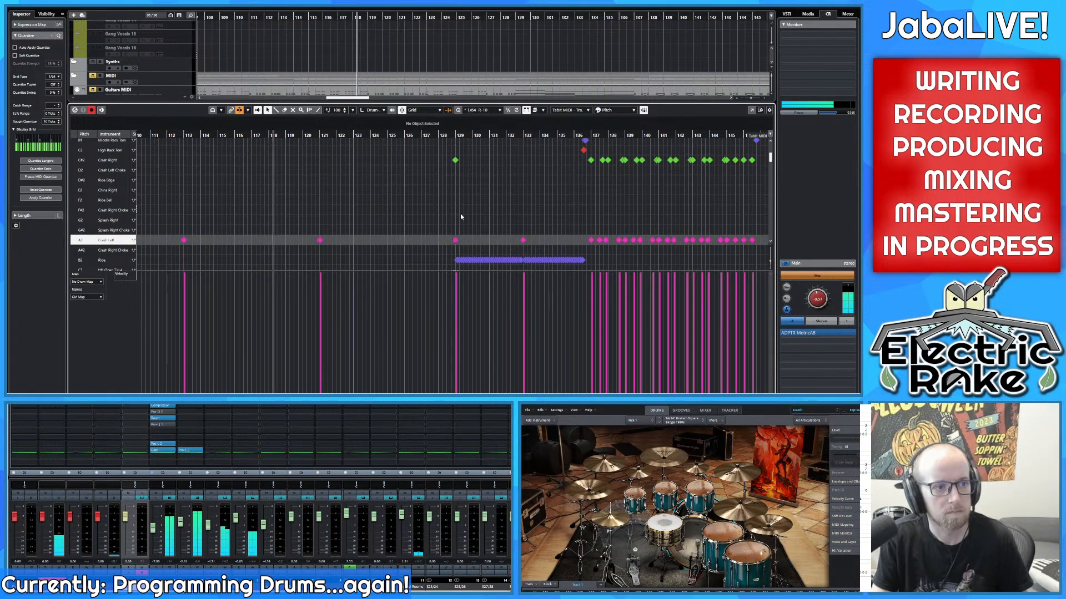
key("Delete")
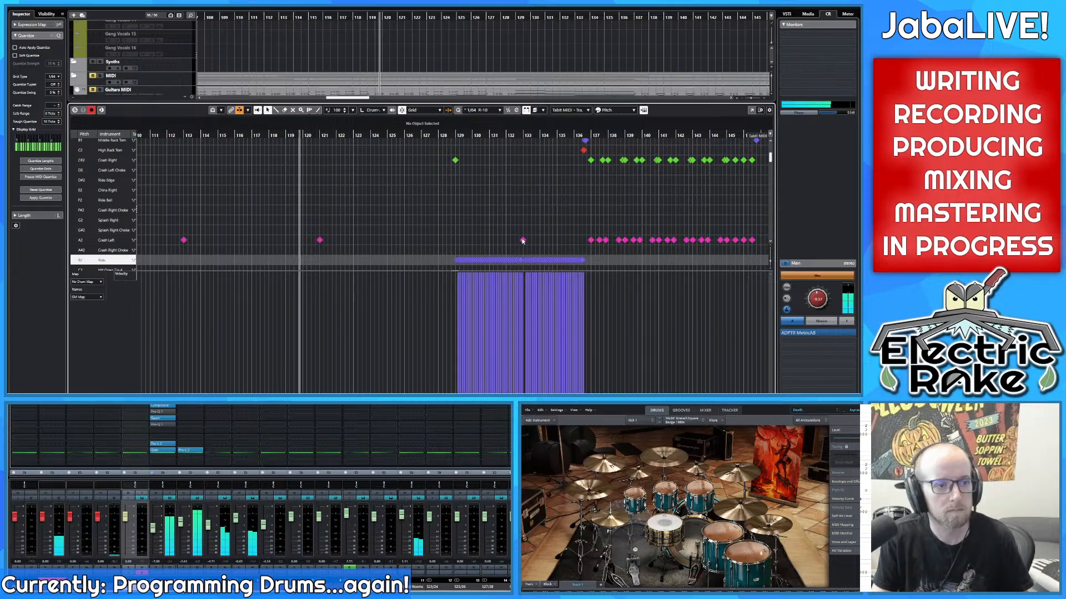
Step: Move the left crash hit on bar 133 to the right crash and listen to the section during playback
left_click_drag(523, 241, 521, 161)
scroll(451, 212, "up", 3)
left_click_drag(451, 212, 442, 206)
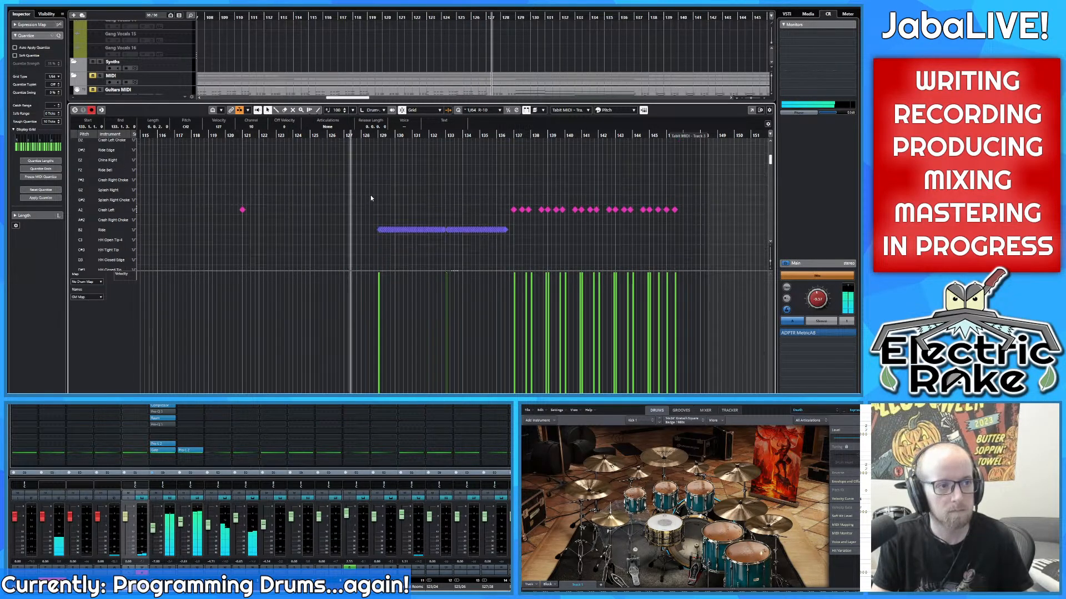
scroll(371, 199, "down", 1)
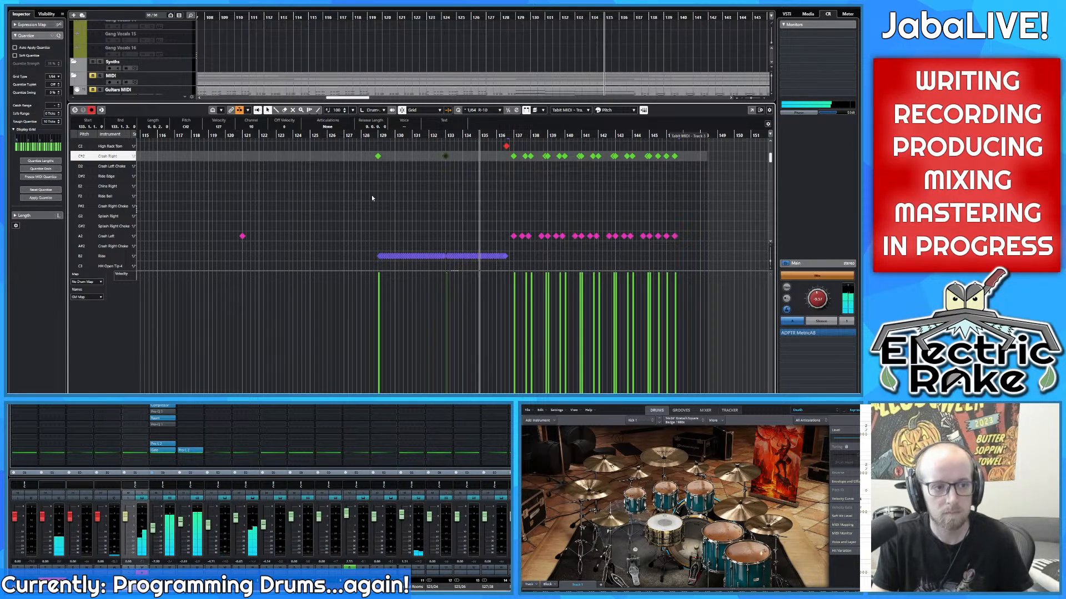
Step: Examine the kick, snare, tom, hi-hat and crash hits in the final section from about bar 137 during playback
scroll(464, 206, "right", 2)
left_click_drag(464, 206, 446, 205)
left_click(447, 205)
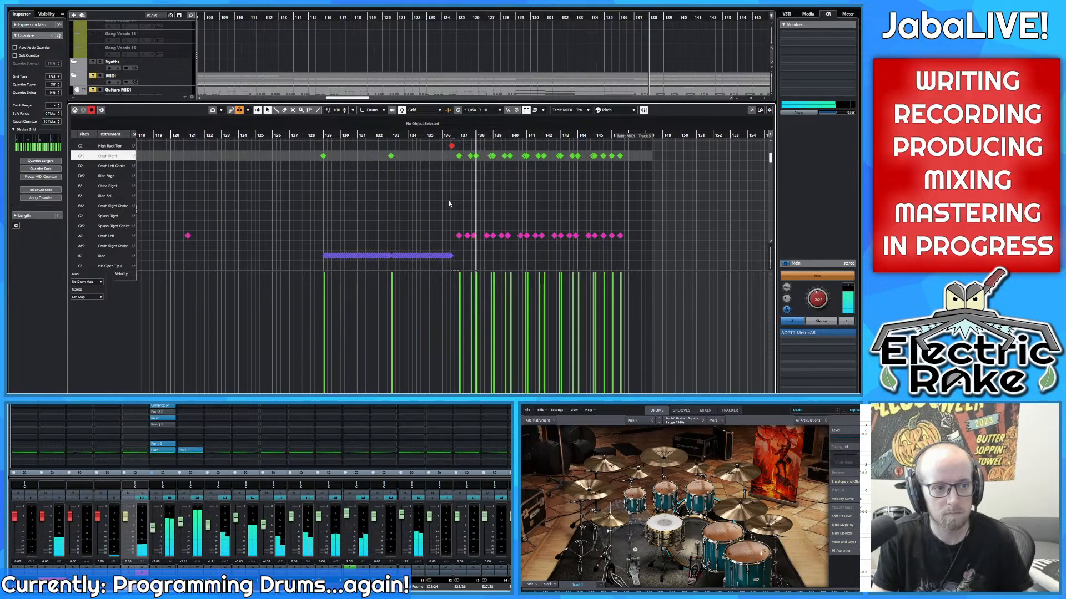
scroll(449, 201, "up", 4)
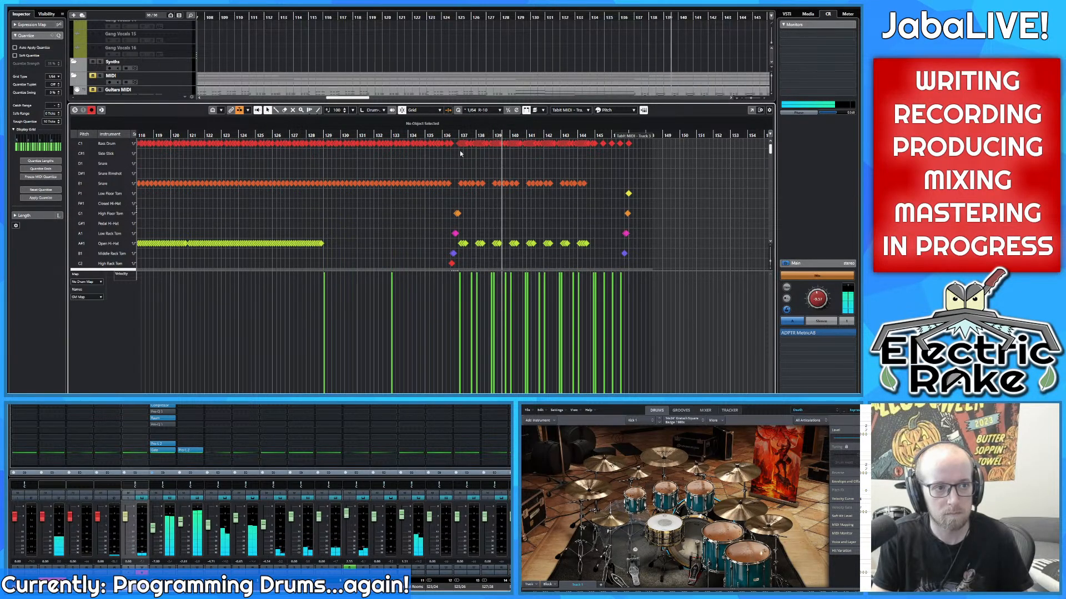
left_click_drag(458, 149, 595, 140)
left_click(566, 164)
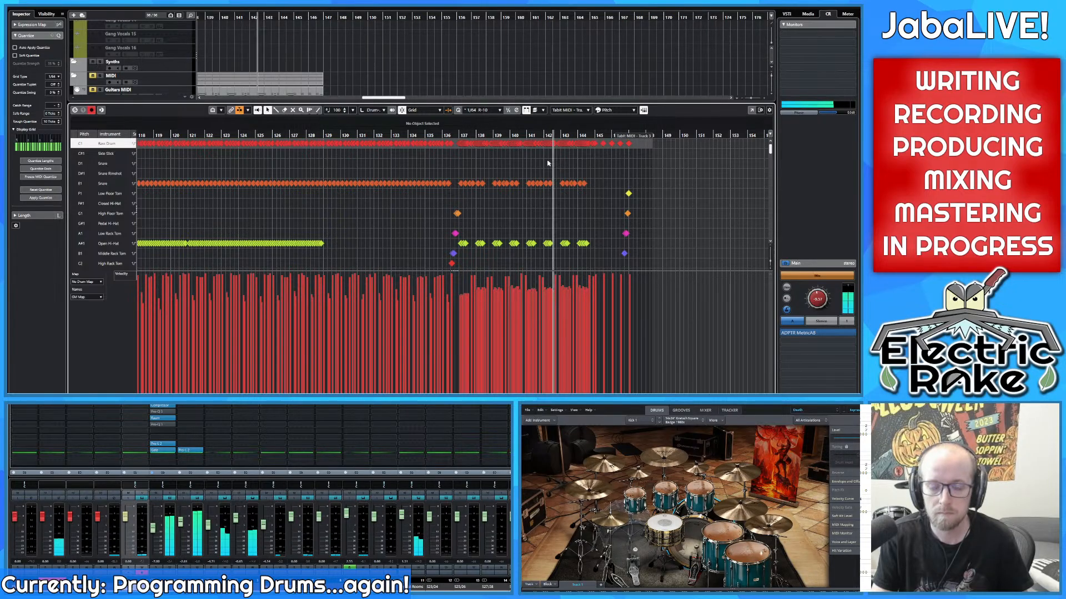
scroll(535, 162, "down", 1)
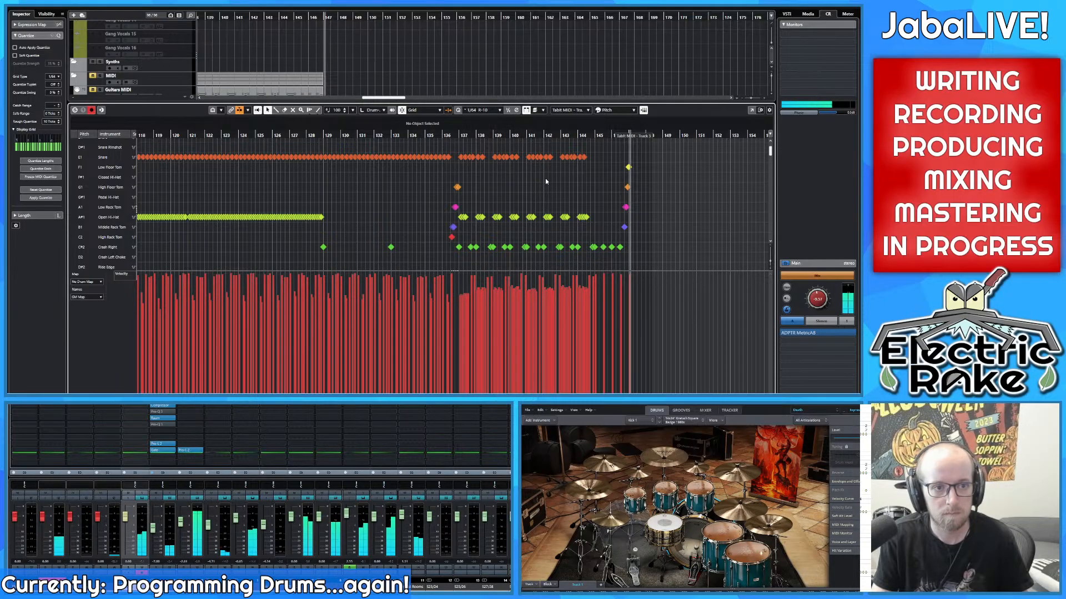
scroll(416, 181, "down", 3)
Step: Review the crash and ride patterns across the whole drum part and place the playback position at about bar 57
left_click_drag(416, 181, 609, 199)
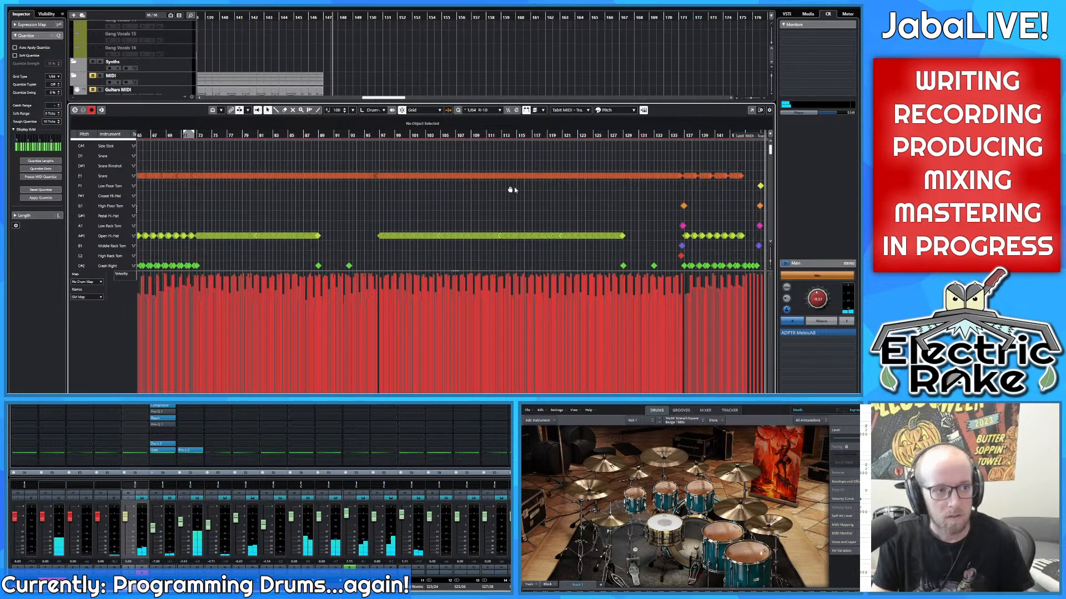
left_click_drag(515, 189, 537, 192)
scroll(537, 192, "down", 3)
scroll(439, 201, "down", 5)
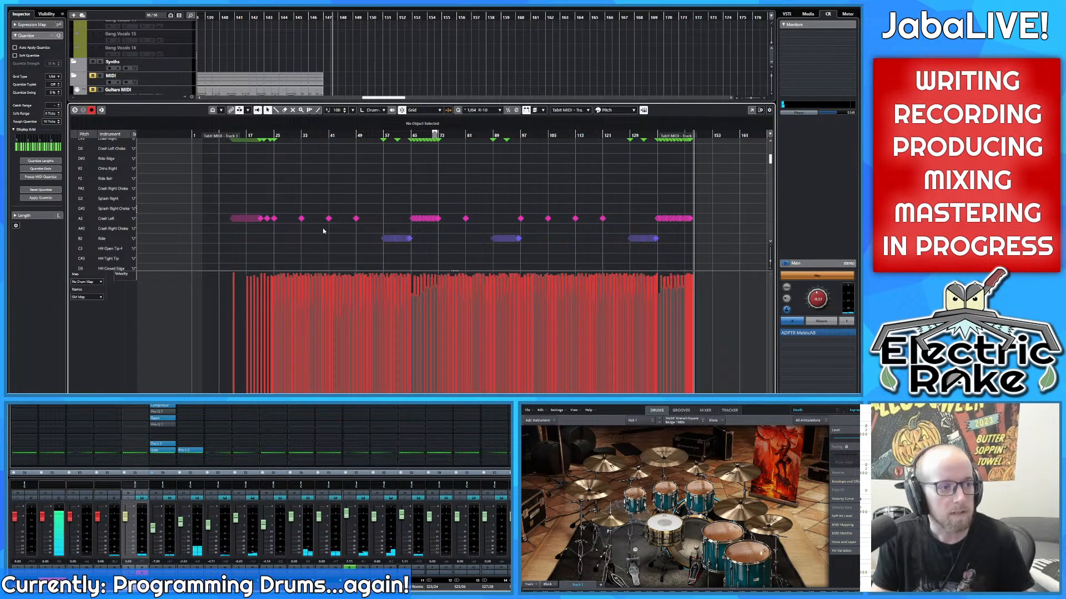
scroll(324, 230, "up", 6)
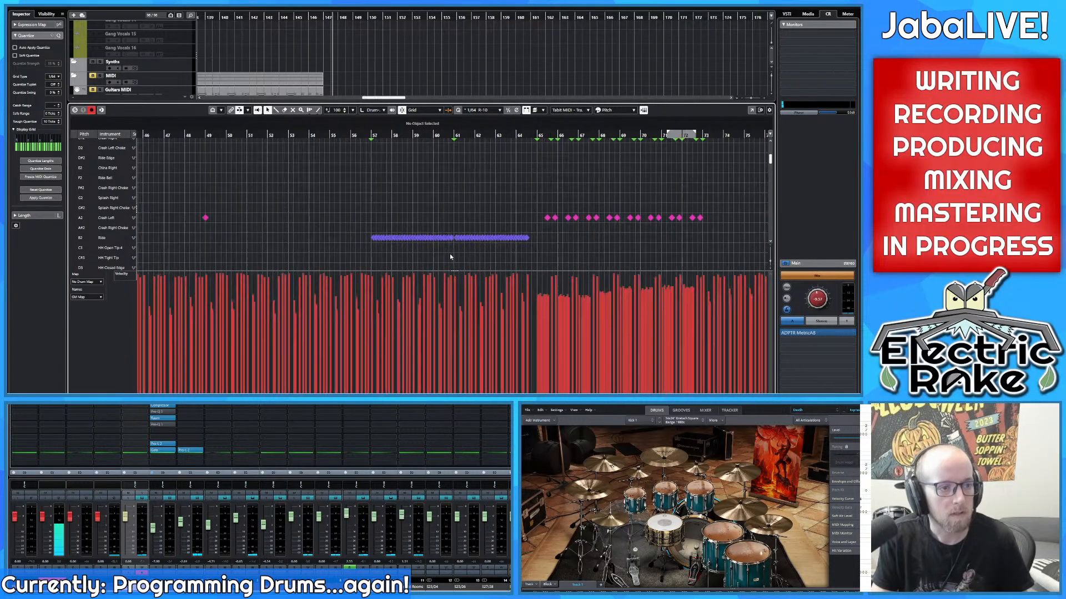
scroll(425, 253, "down", 3)
scroll(400, 249, "up", 6)
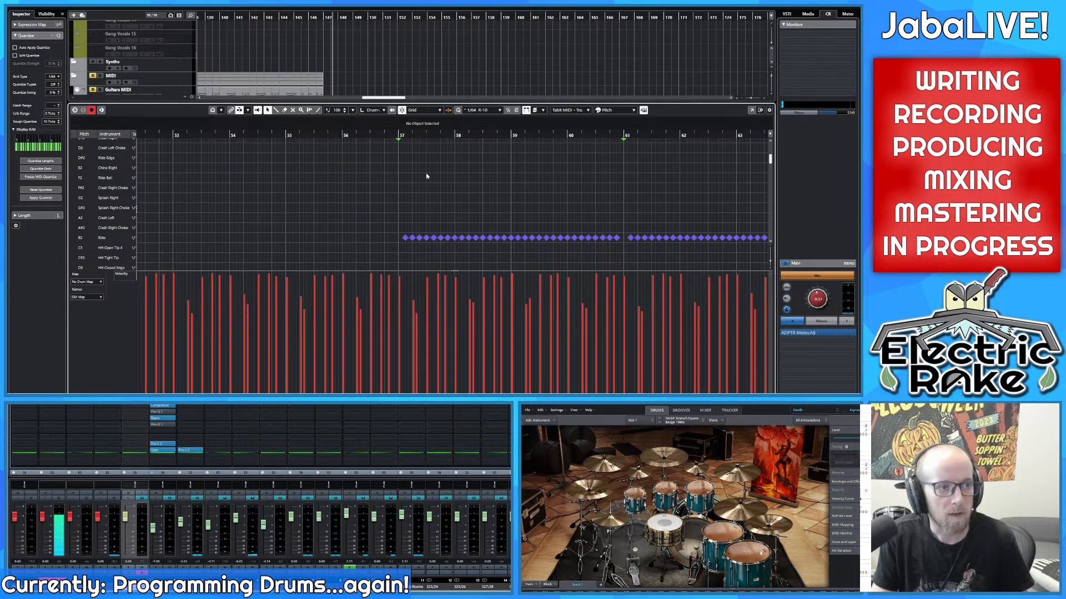
left_click(404, 136)
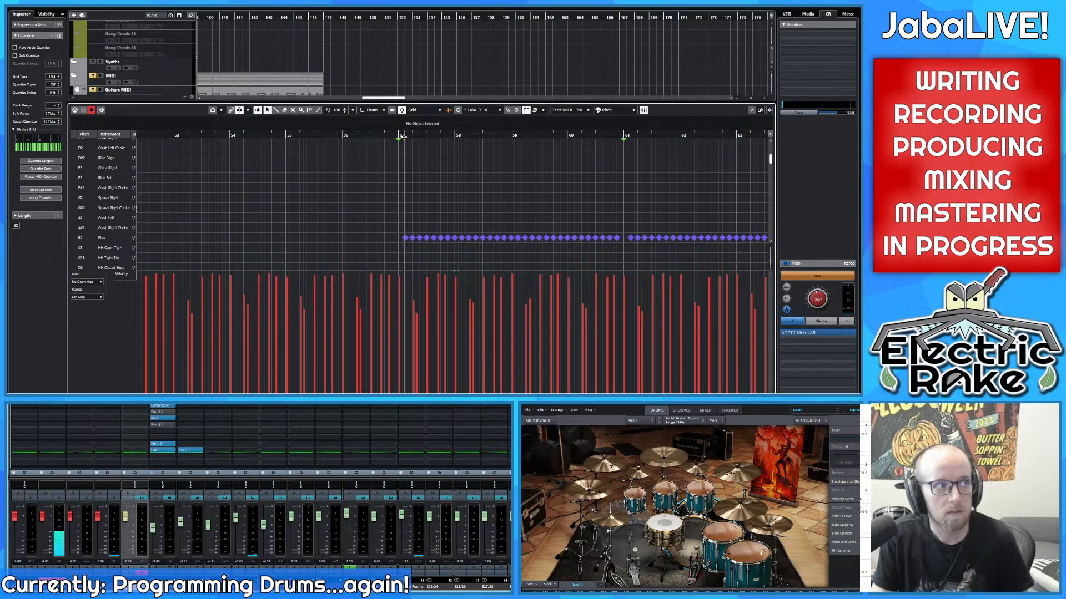
scroll(389, 210, "down", 5)
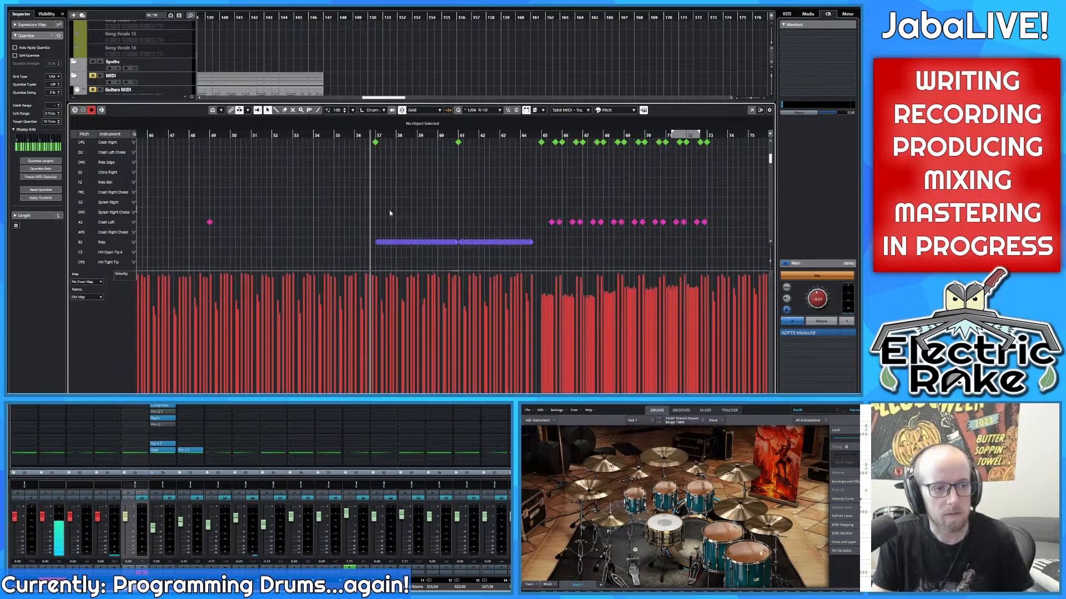
scroll(258, 231, "down", 3)
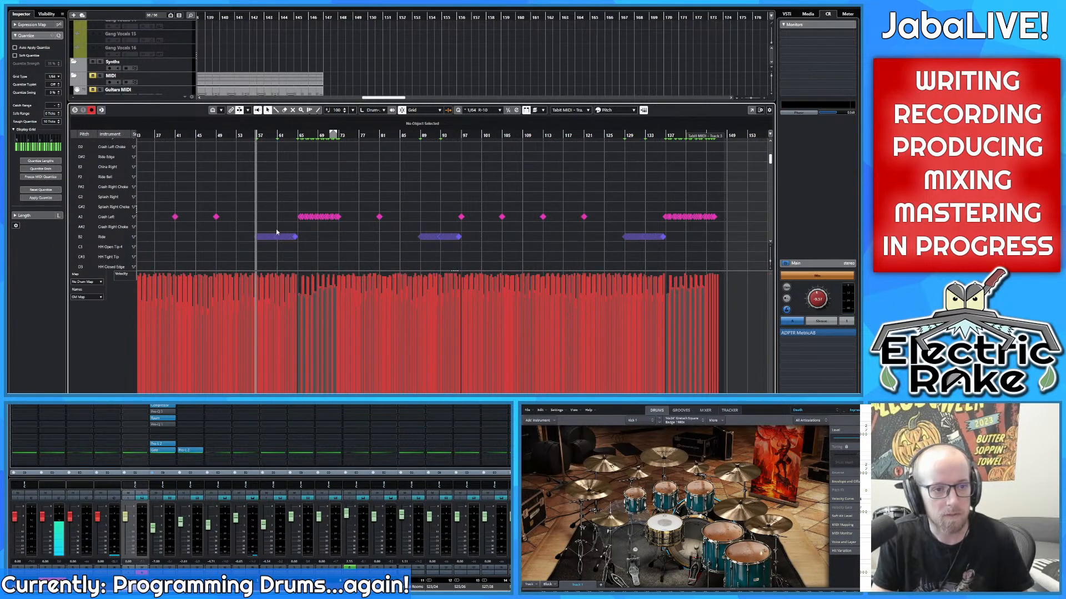
Step: Randomize the velocities of all ride hits in the three ride sections between 121 and 126 with the Logical Editor
left_click_drag(202, 246, 513, 238)
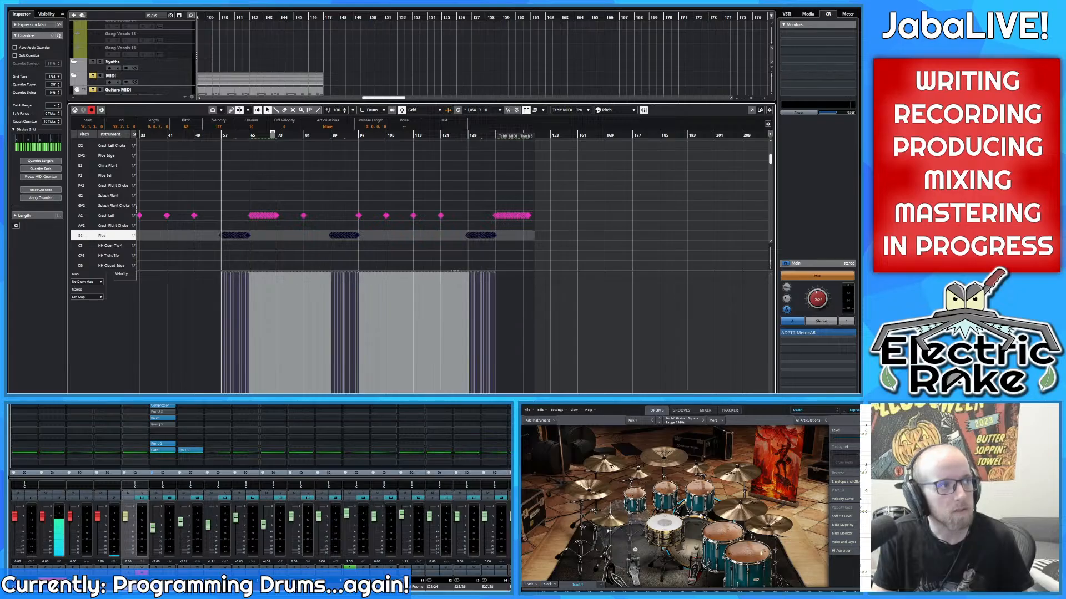
left_click(83, 7)
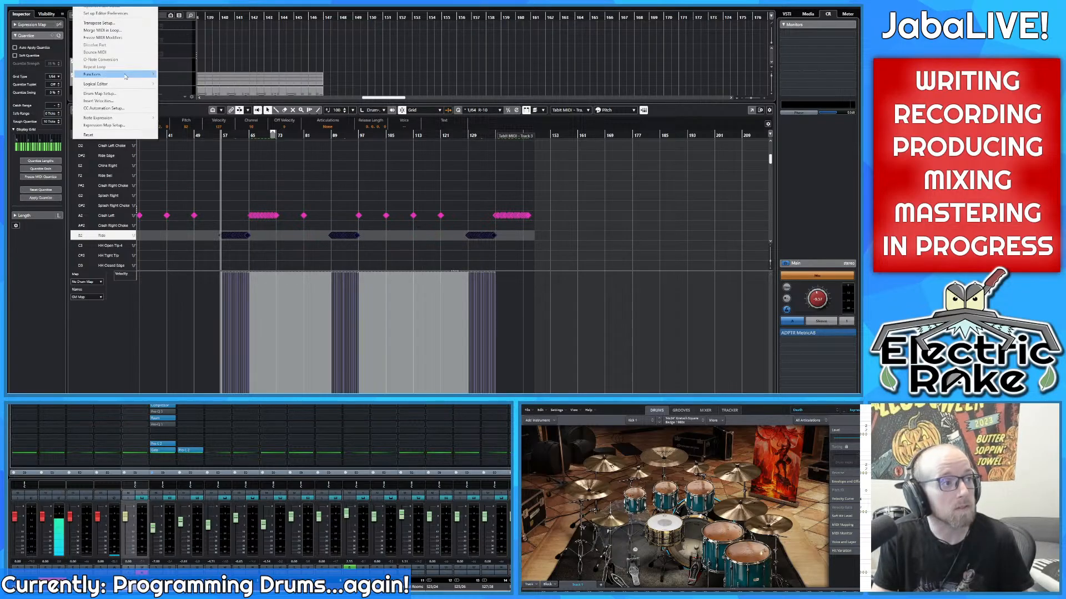
left_click(178, 91)
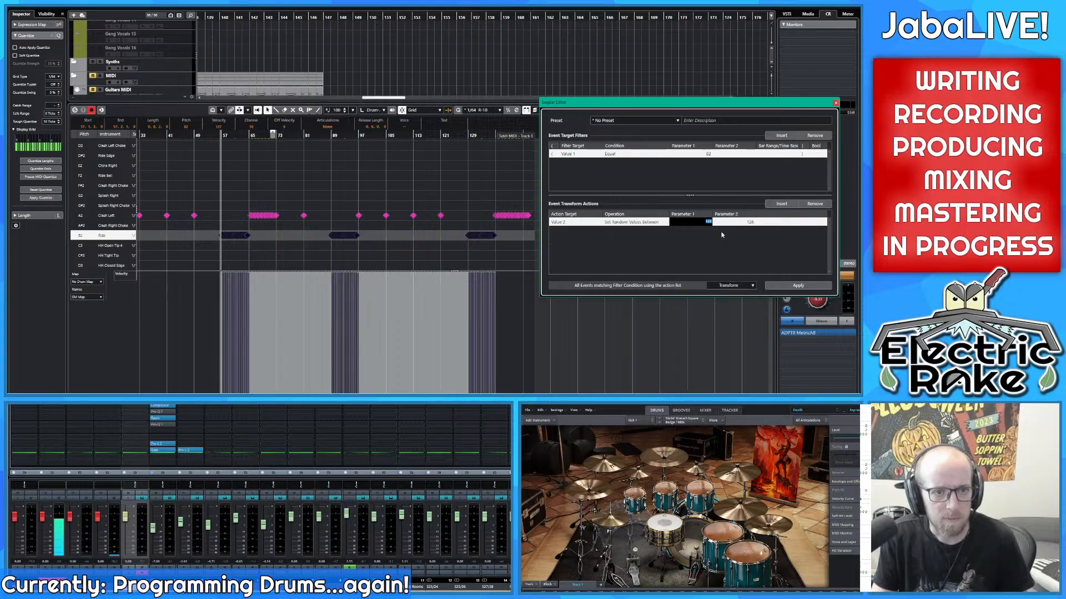
key("Return")
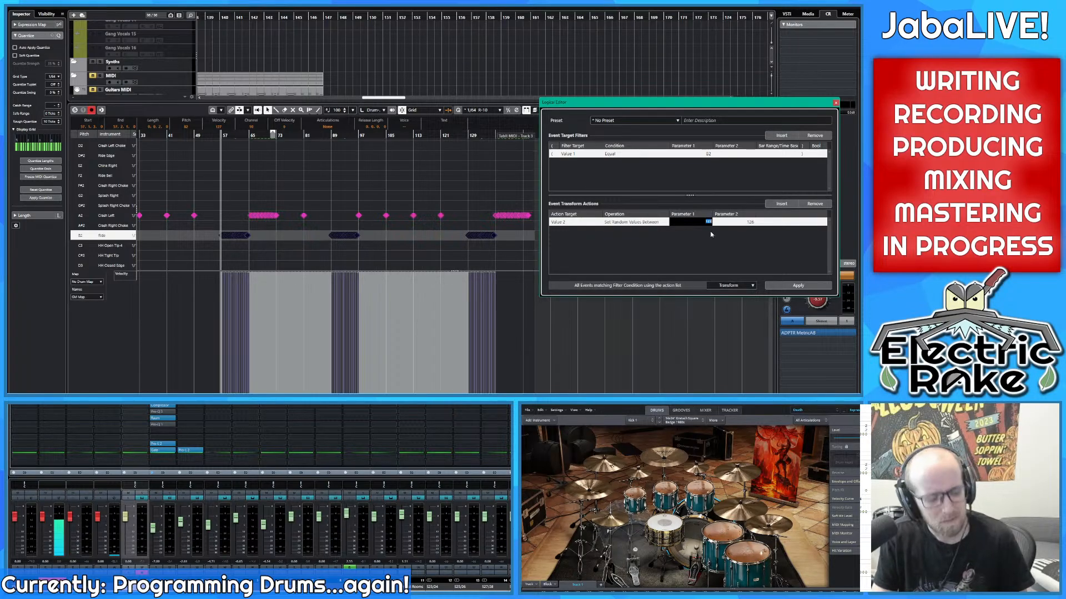
type("121")
key("Return")
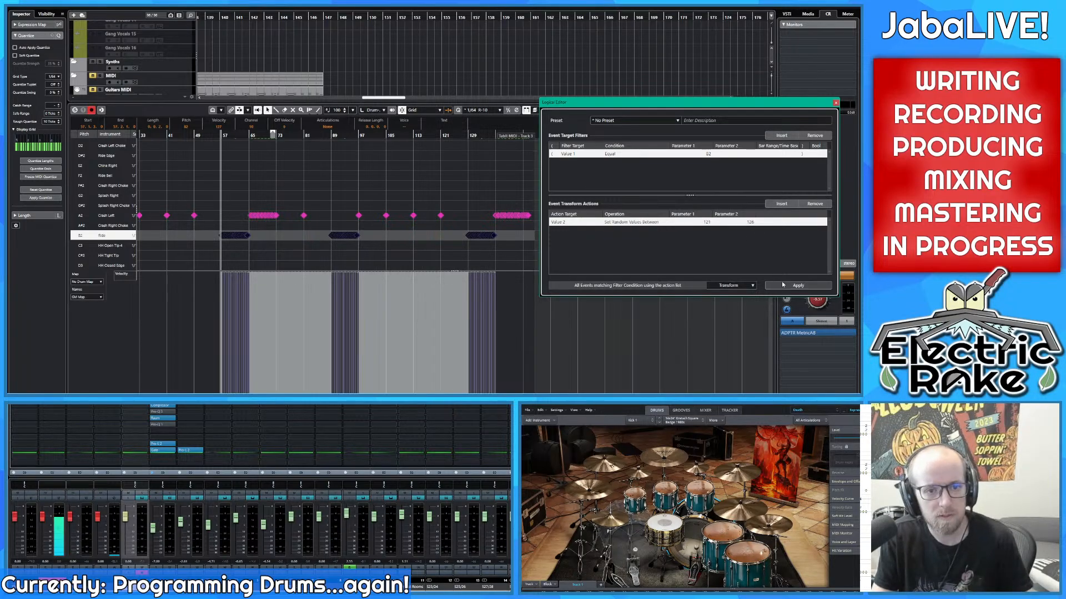
Step: Select every second ride hit from bar 57 through bar 60, starting with the second hit
scroll(233, 223, "up", 8)
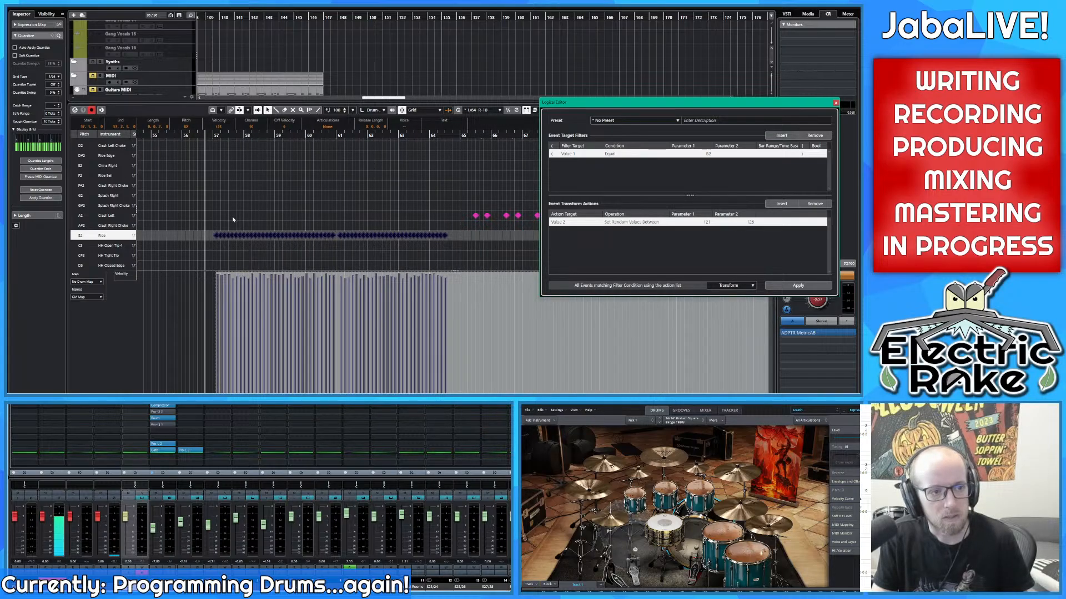
scroll(234, 247, "up", 3)
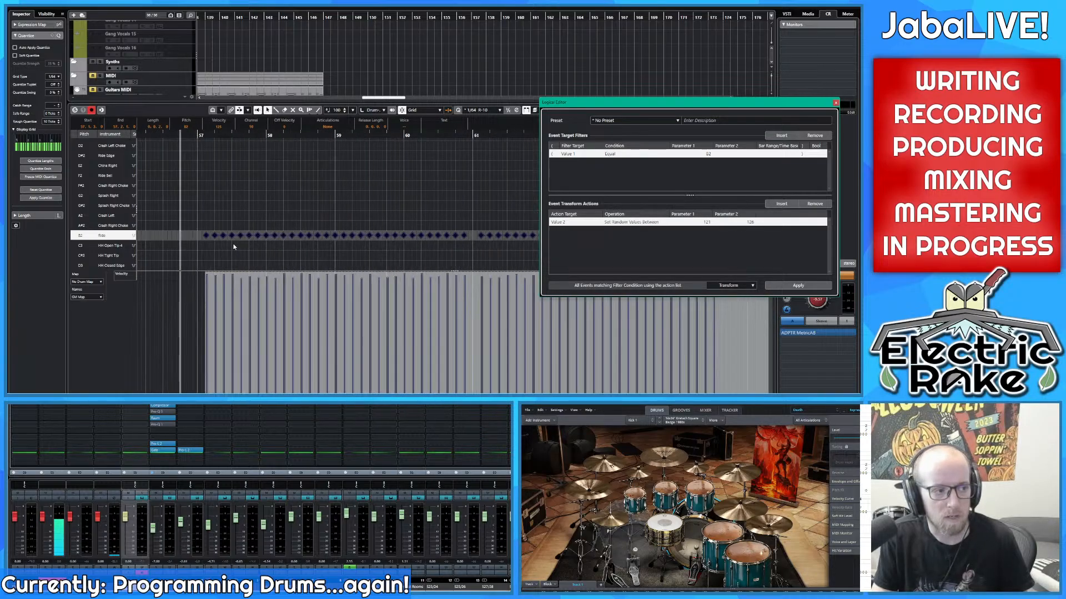
scroll(216, 238, "up", 4)
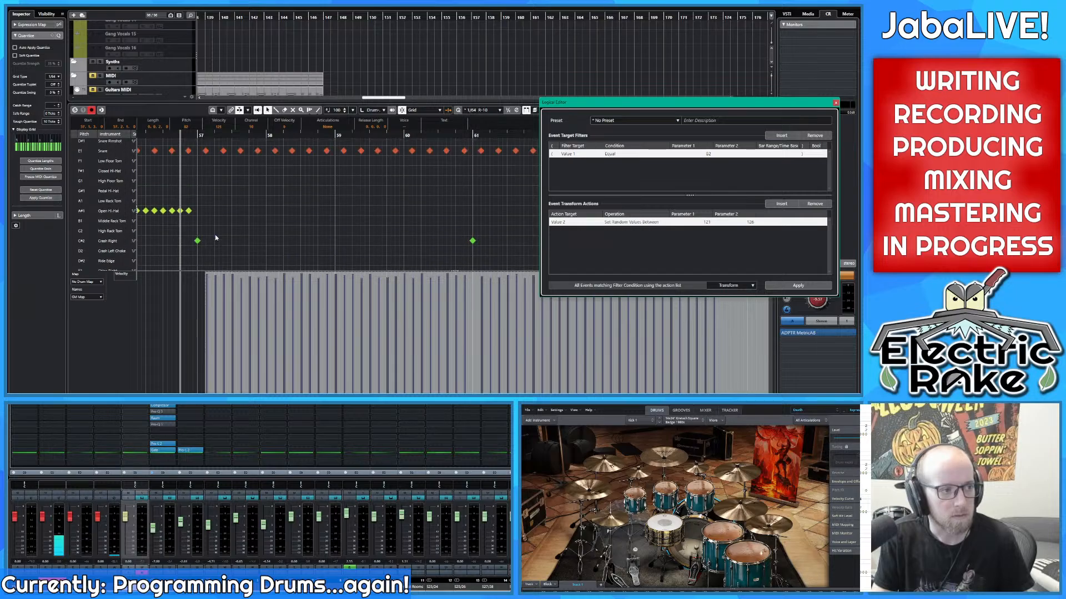
scroll(215, 234, "up", 3)
scroll(206, 233, "down", 5)
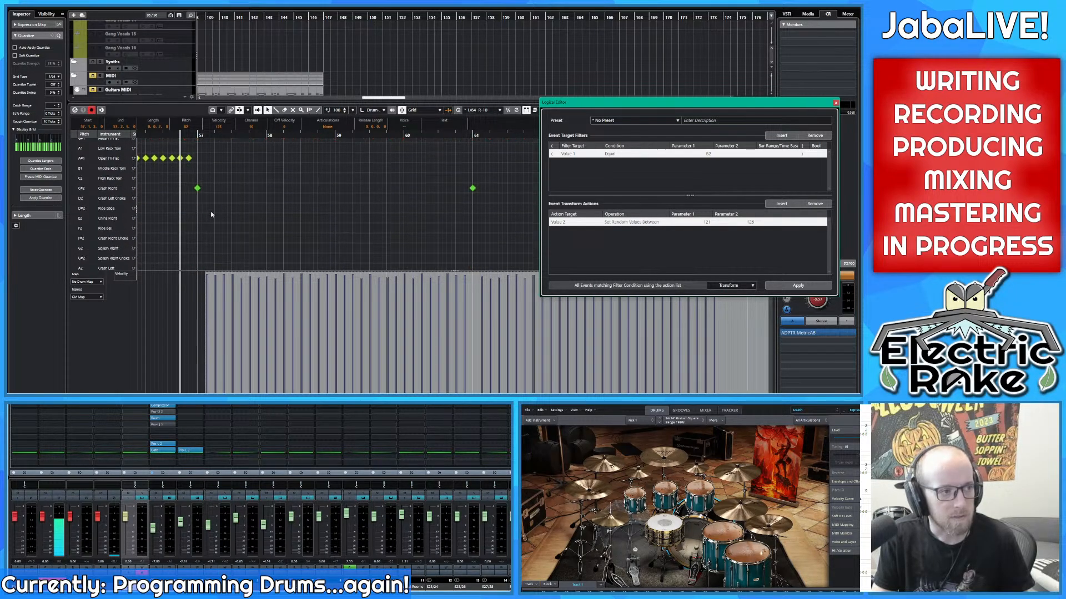
left_click(206, 262)
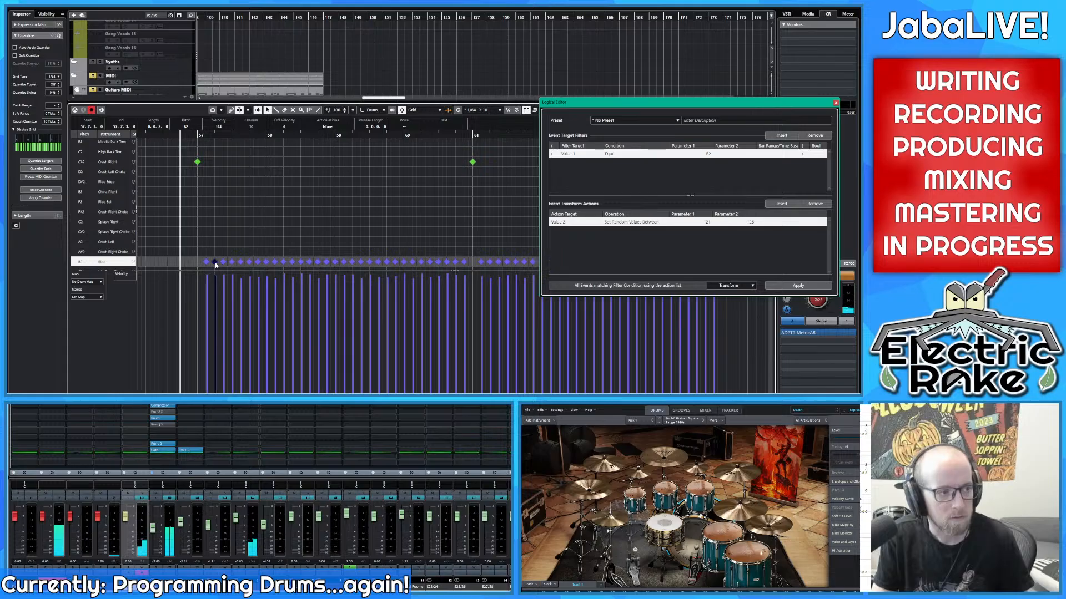
left_click(232, 262, "shift")
left_click(249, 262, "shift")
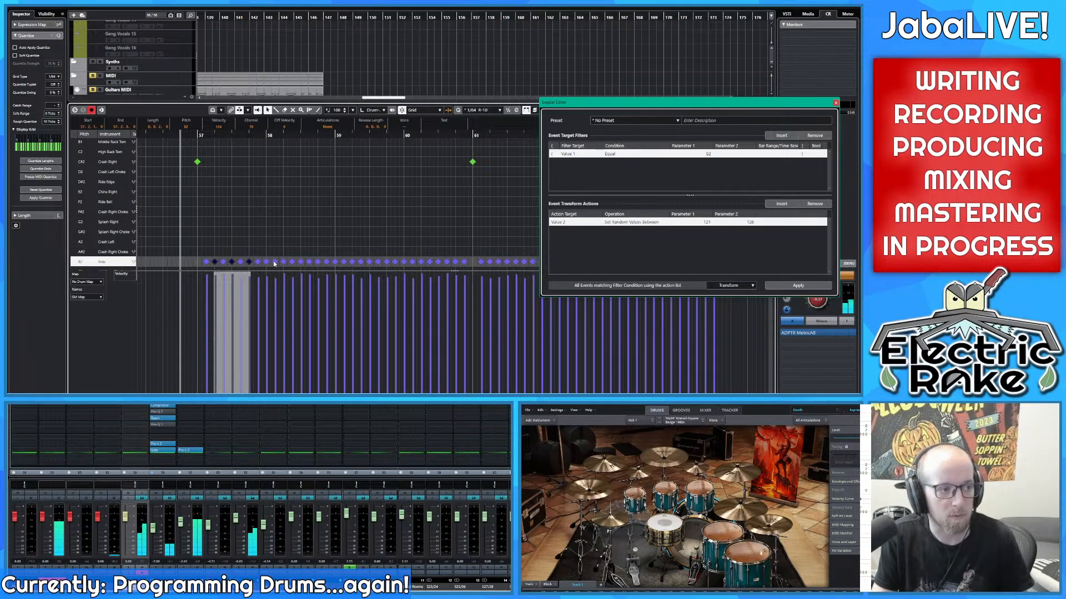
left_click(268, 262, "shift")
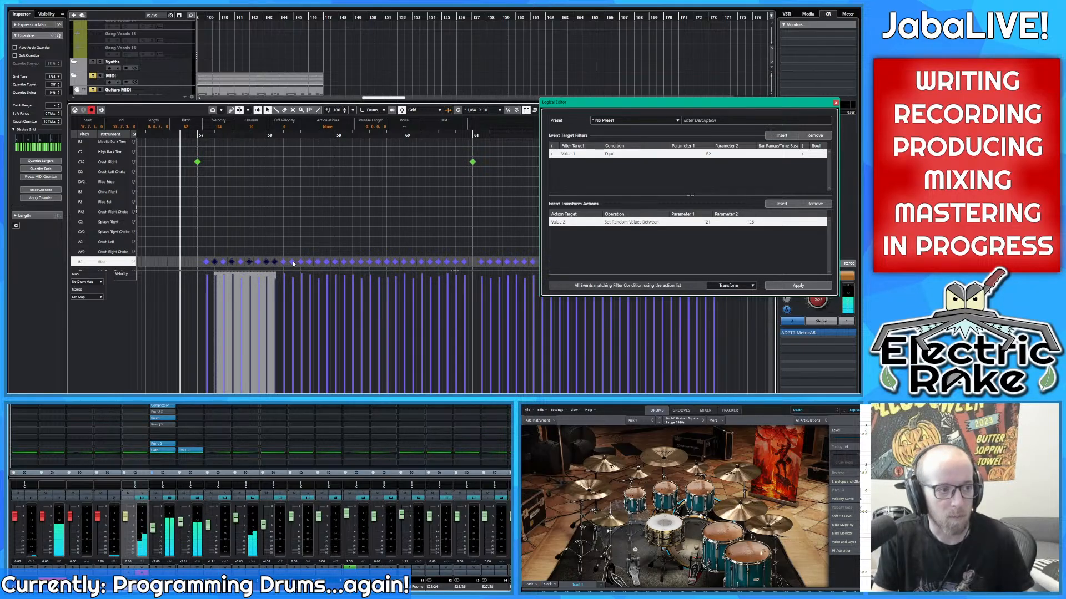
left_click(293, 262, "shift")
left_click(309, 263, "shift")
left_click(326, 262, "shift")
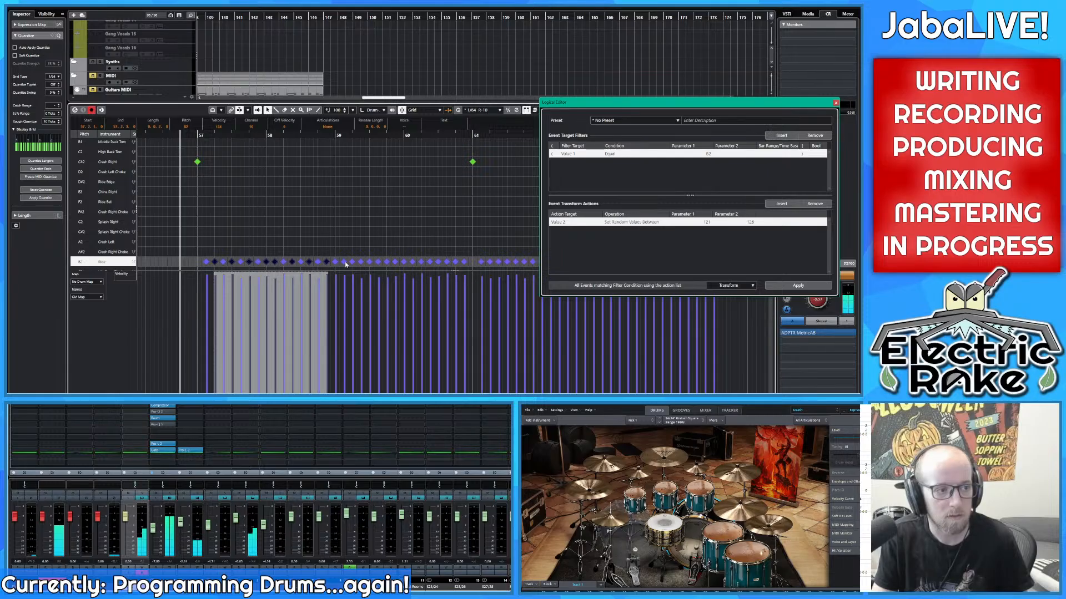
left_click(343, 263, "shift")
left_click(361, 263, "shift")
left_click(378, 263, "shift")
left_click(395, 262, "shift")
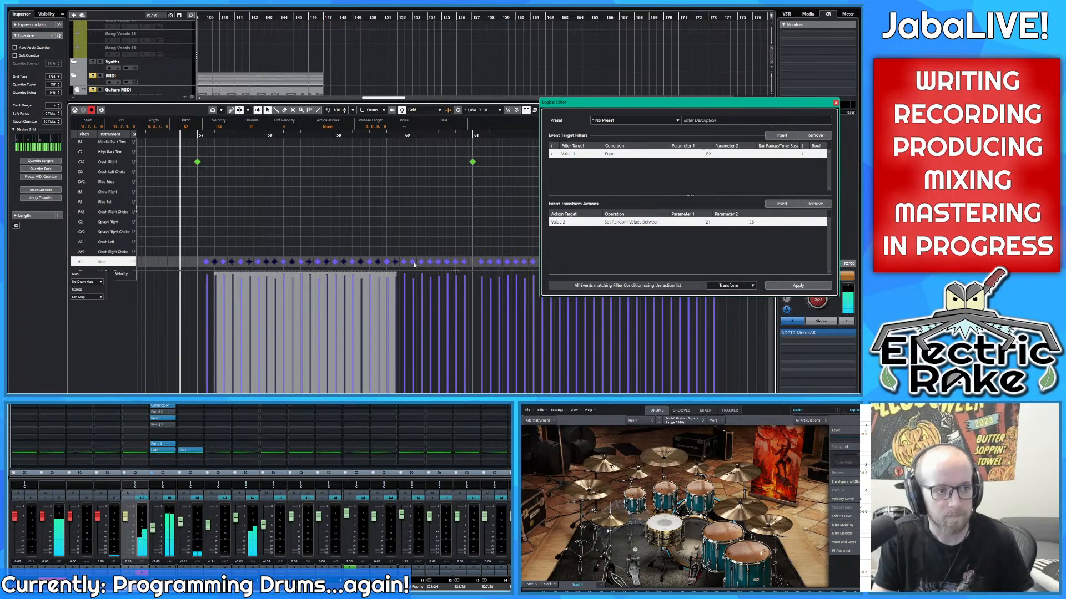
left_click(412, 263, "shift")
left_click(430, 263, "shift")
left_click(447, 263, "shift")
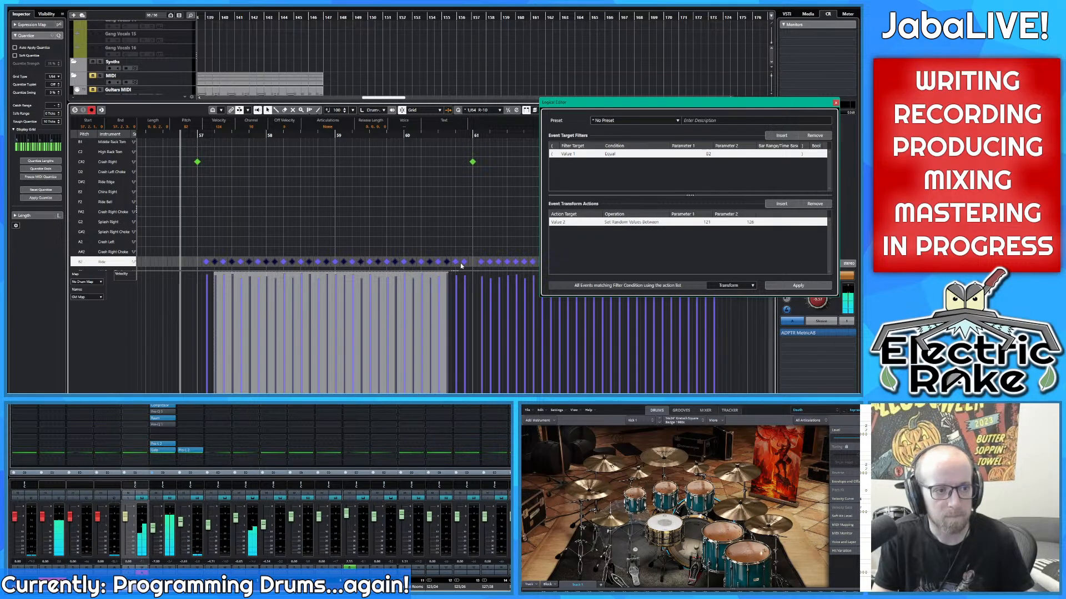
left_click(464, 263, "shift")
scroll(439, 256, "right", 2)
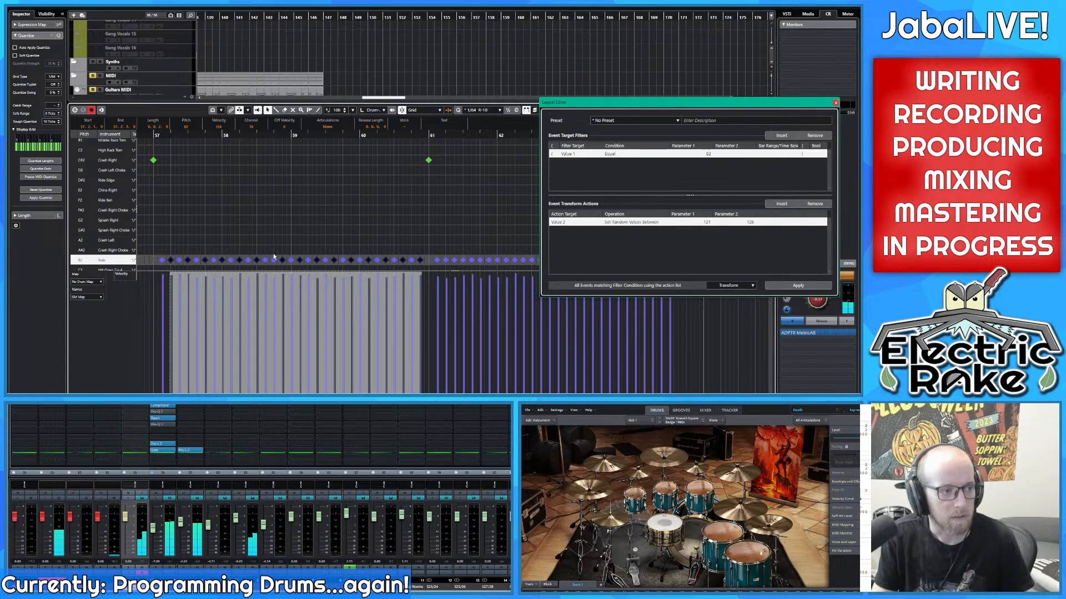
scroll(337, 259, "right", 5)
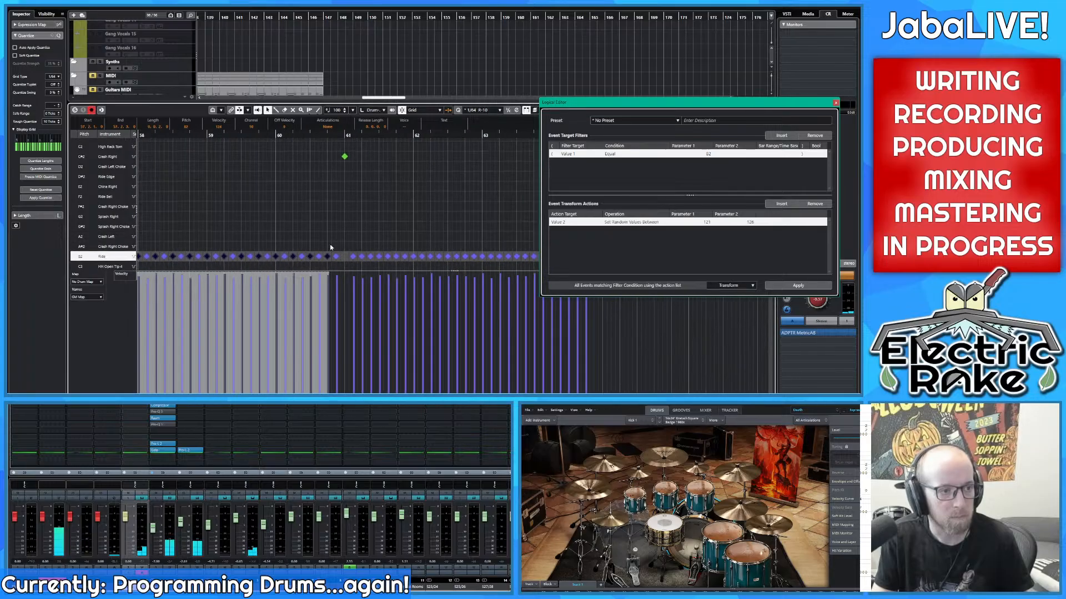
Step: Extend the selection with every second ride hit from bar 61 to the end of the ride section in bar 64
left_click(334, 259, "shift")
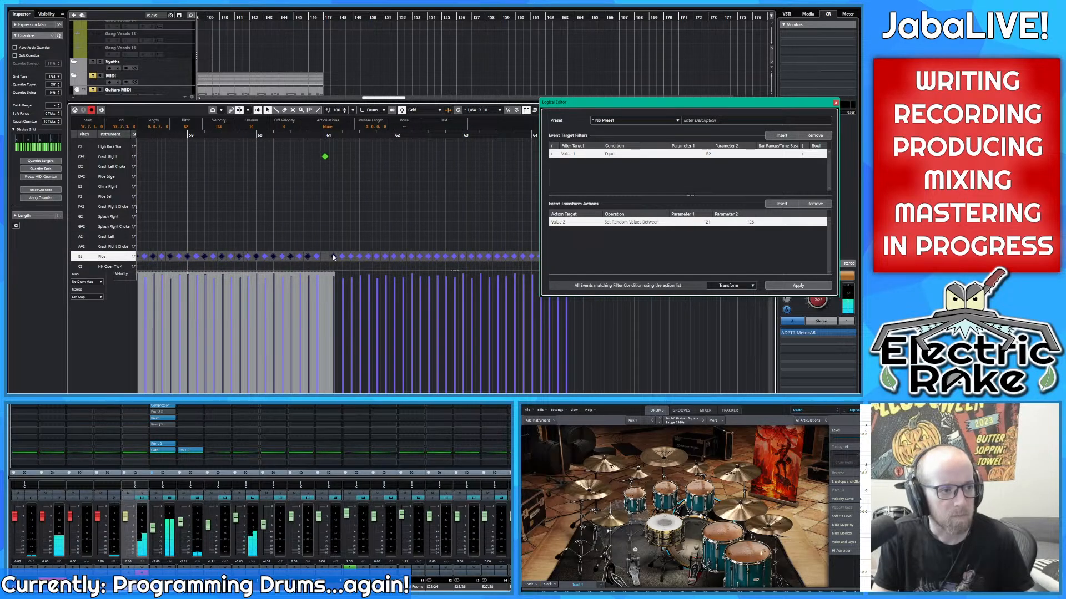
left_click(342, 257, "shift")
left_click(360, 257, "shift")
left_click(377, 256, "shift")
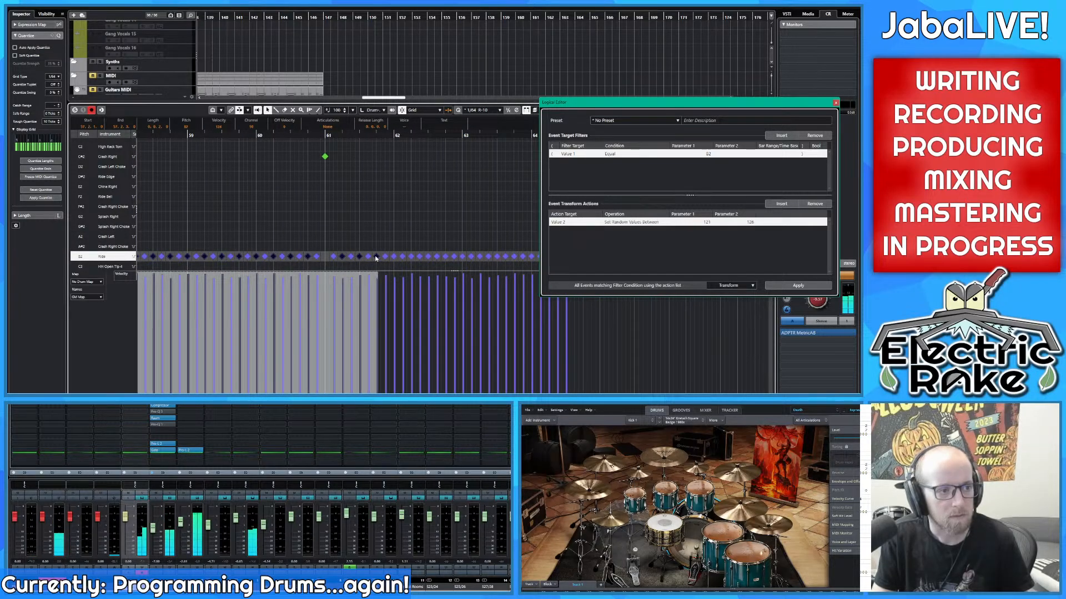
left_click(394, 257, "shift")
left_click(410, 257, "shift")
left_click(428, 257, "shift")
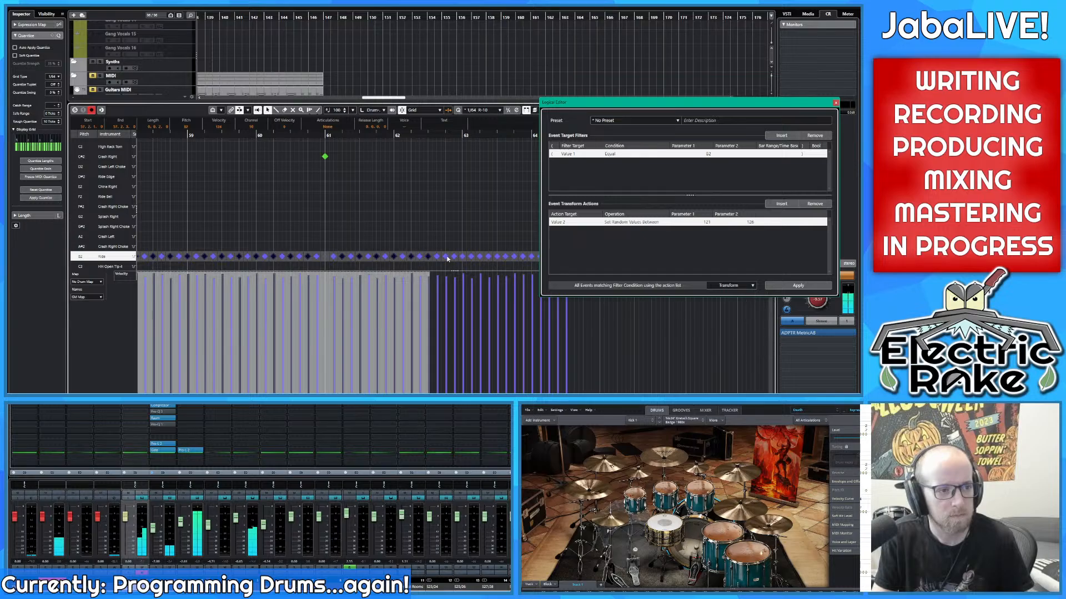
left_click(445, 257, "shift")
left_click(463, 257, "shift")
left_click(479, 257, "shift")
left_click(497, 257, "shift")
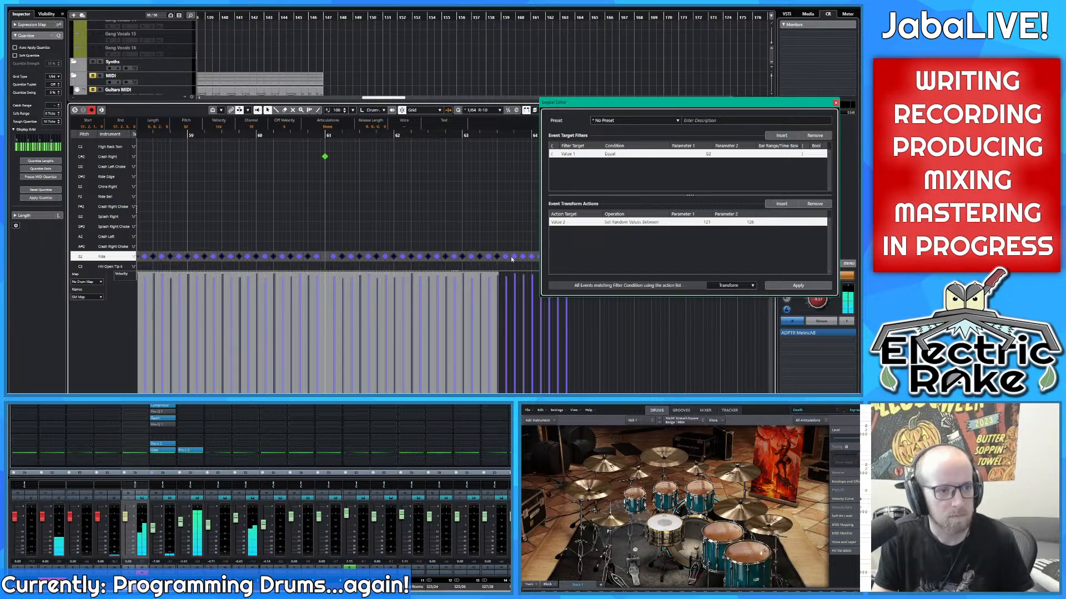
left_click(514, 257, "shift")
left_click_drag(523, 257, 382, 266)
left_click(389, 265, "shift")
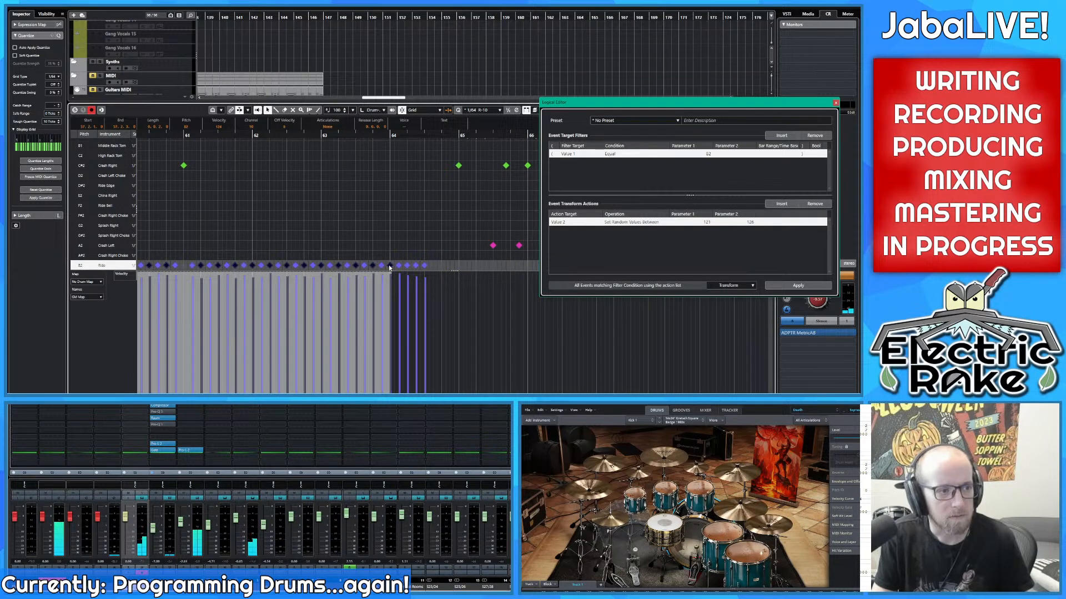
left_click(407, 267, "shift")
left_click(424, 266, "shift")
left_click_drag(424, 267, 550, 268)
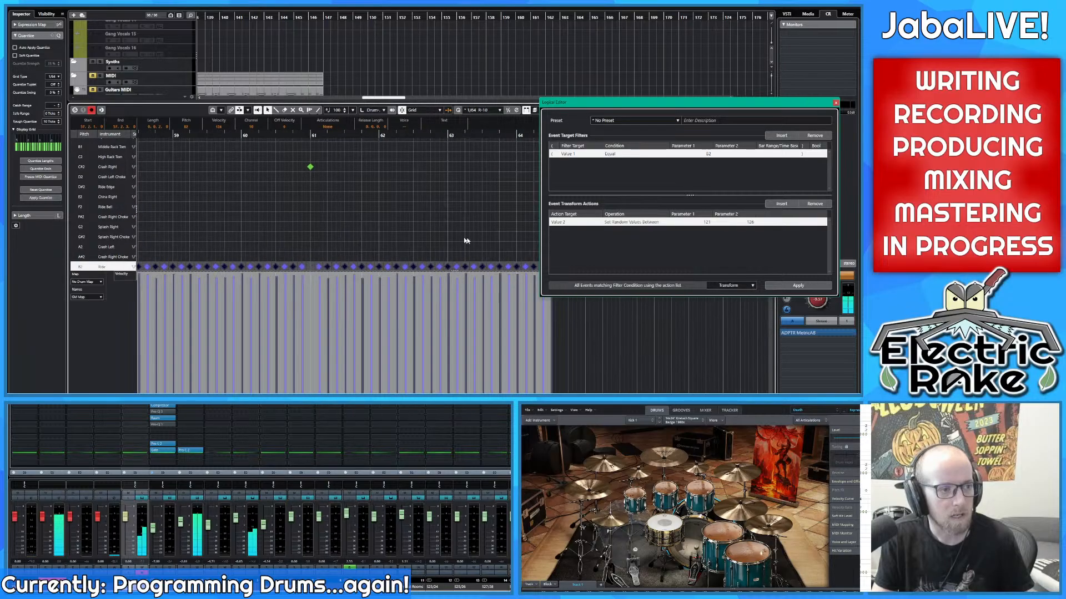
scroll(445, 244, "down", 3)
scroll(432, 245, "up", 2)
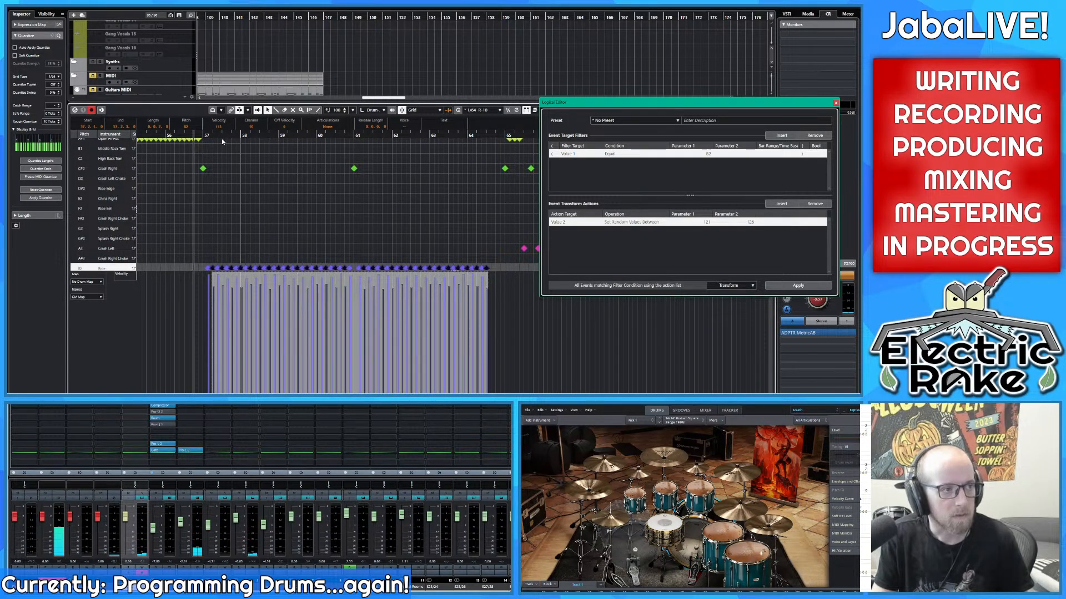
Step: Lower the velocities of the selected alternate ride hits in bars 57 to 64 while playing the section back, and clear the selection
scroll(202, 136, "down", 1)
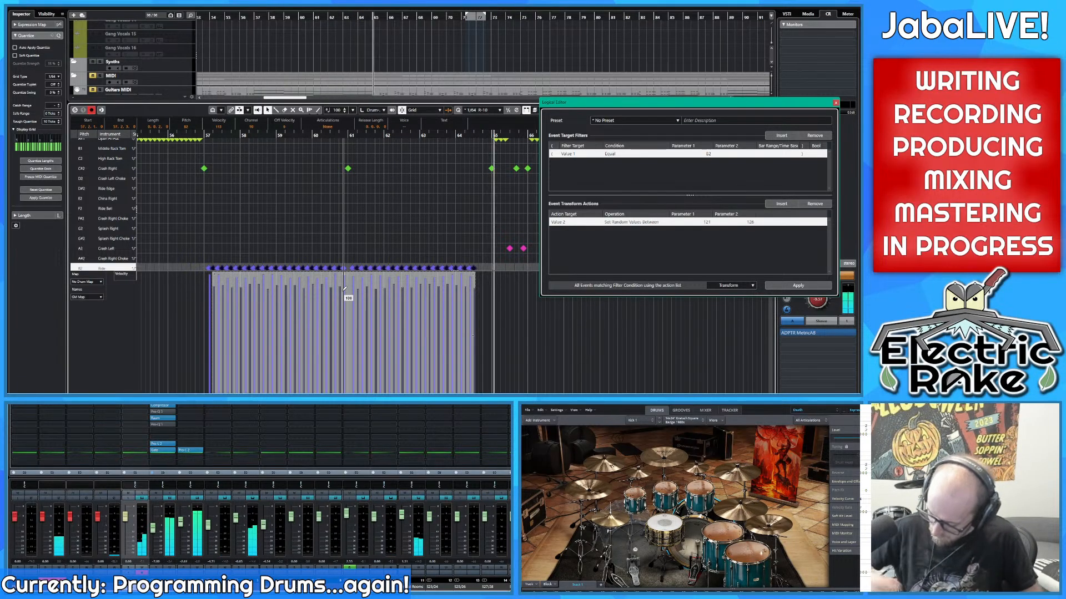
key("space")
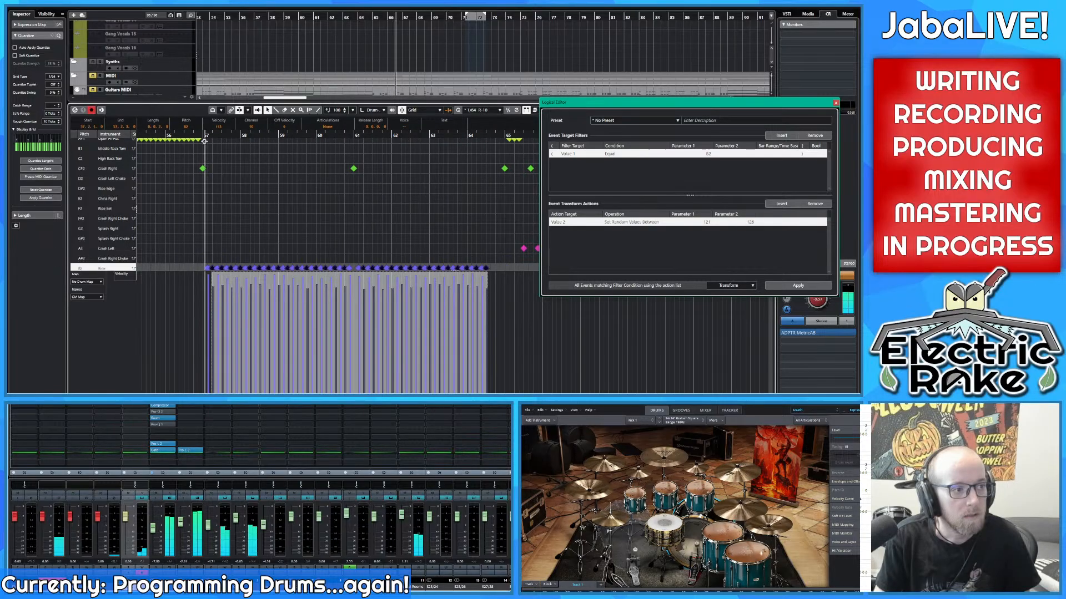
left_click(349, 274)
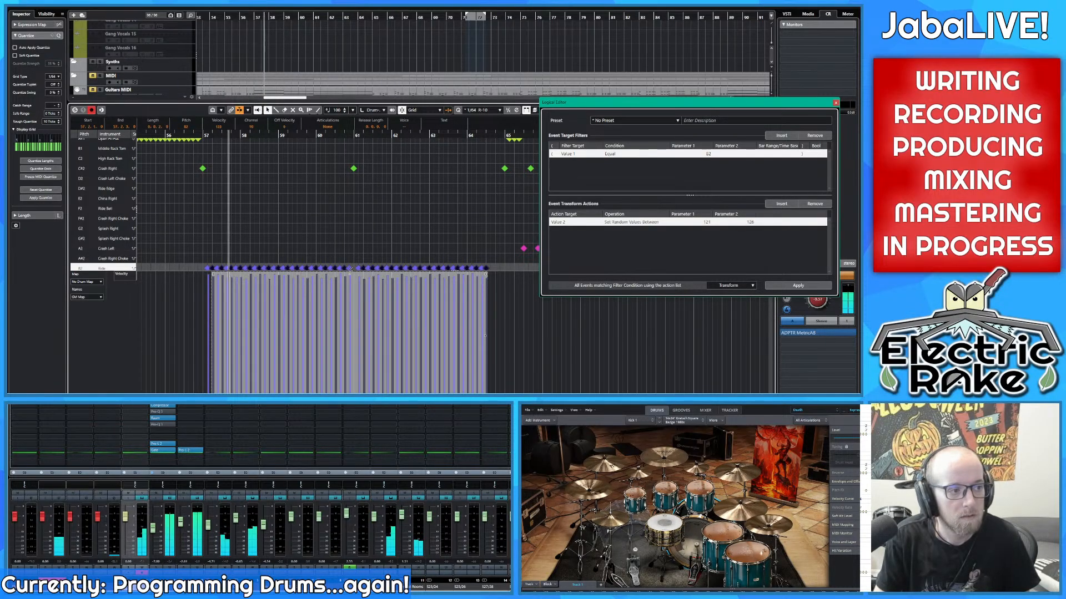
left_click_drag(350, 270, 352, 293)
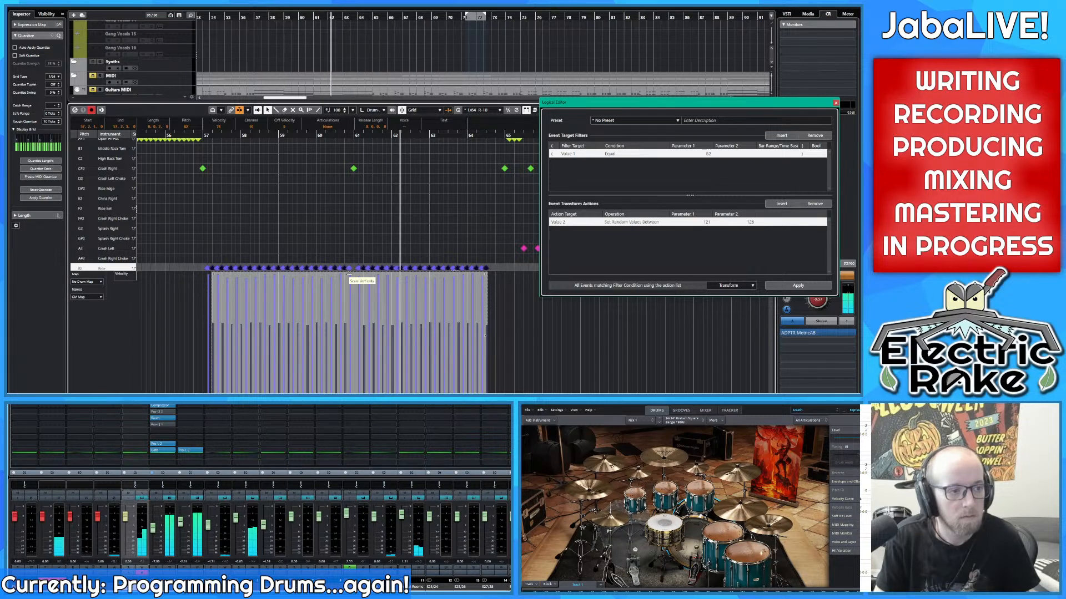
left_click_drag(349, 272, 352, 268)
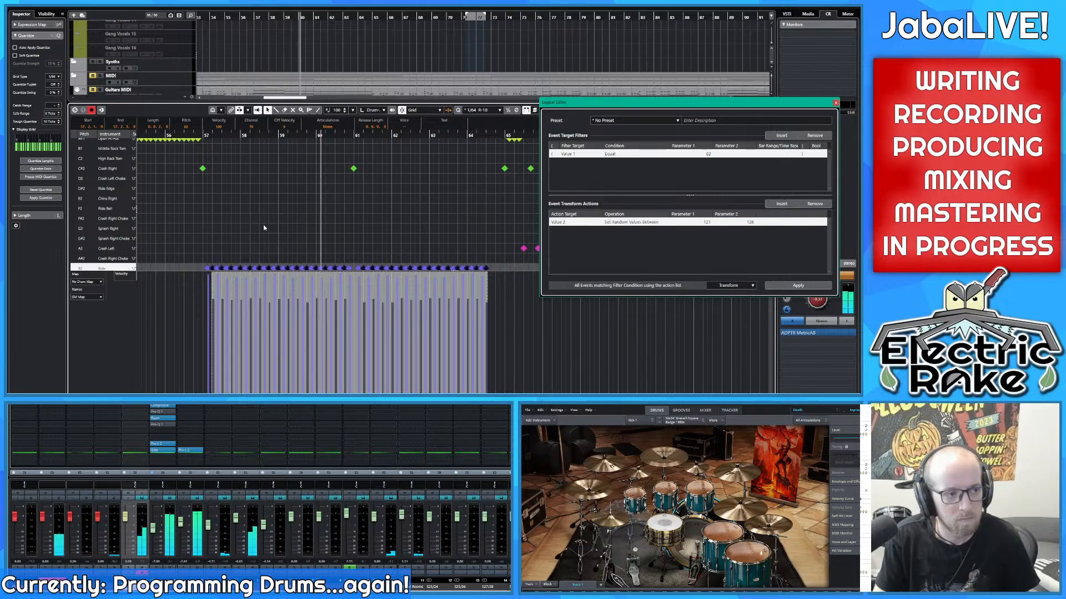
scroll(332, 229, "right", 3)
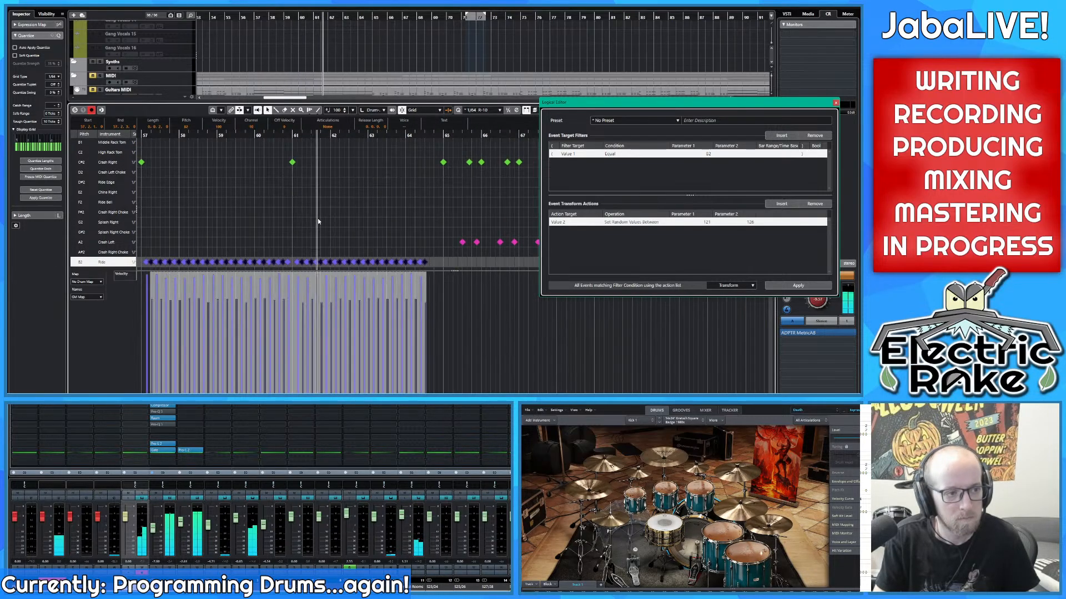
scroll(311, 219, "left", 2)
scroll(311, 219, "up", 1)
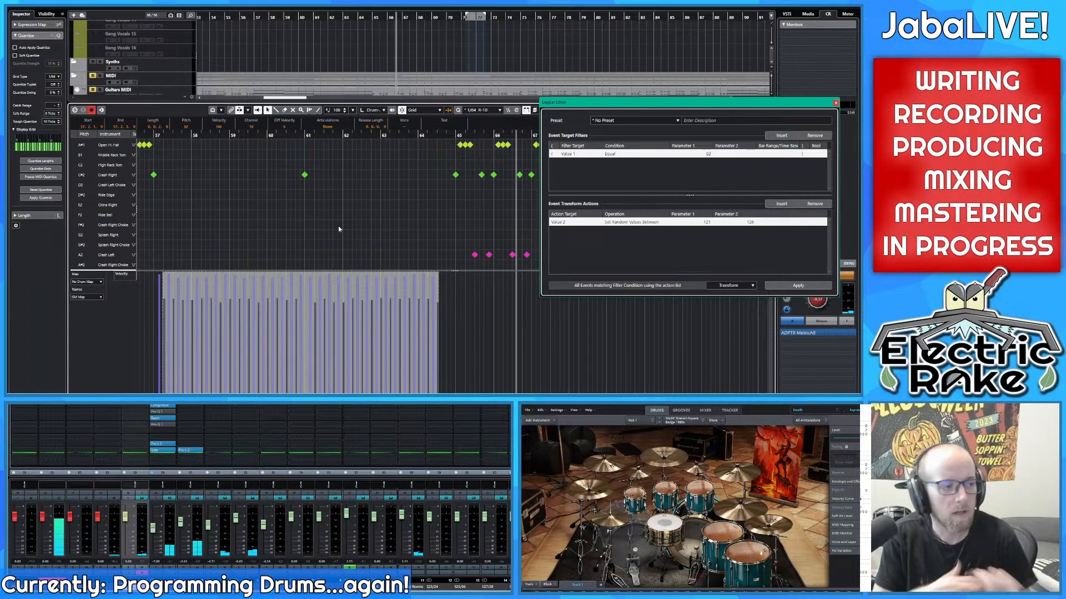
left_click(319, 234)
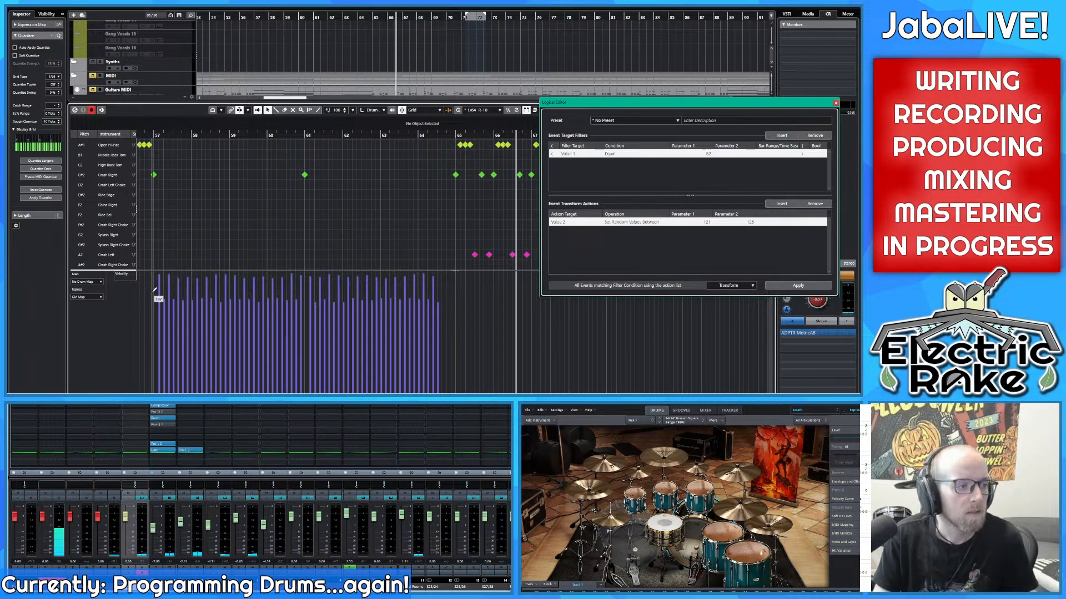
Step: Replace the second ride section, starting at bar 89, with a copy of the alternating-velocity ride section from bar 57
scroll(261, 235, "down", 3)
scroll(292, 218, "left", 1)
scroll(355, 224, "down", 4)
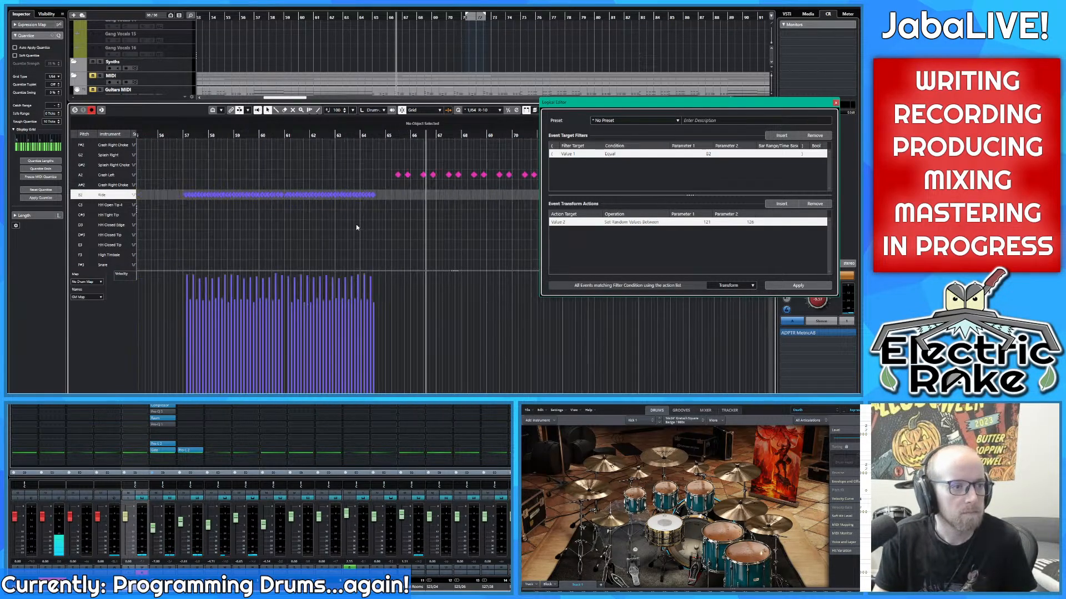
left_click_drag(443, 200, 443, 200)
scroll(346, 222, "right", 5)
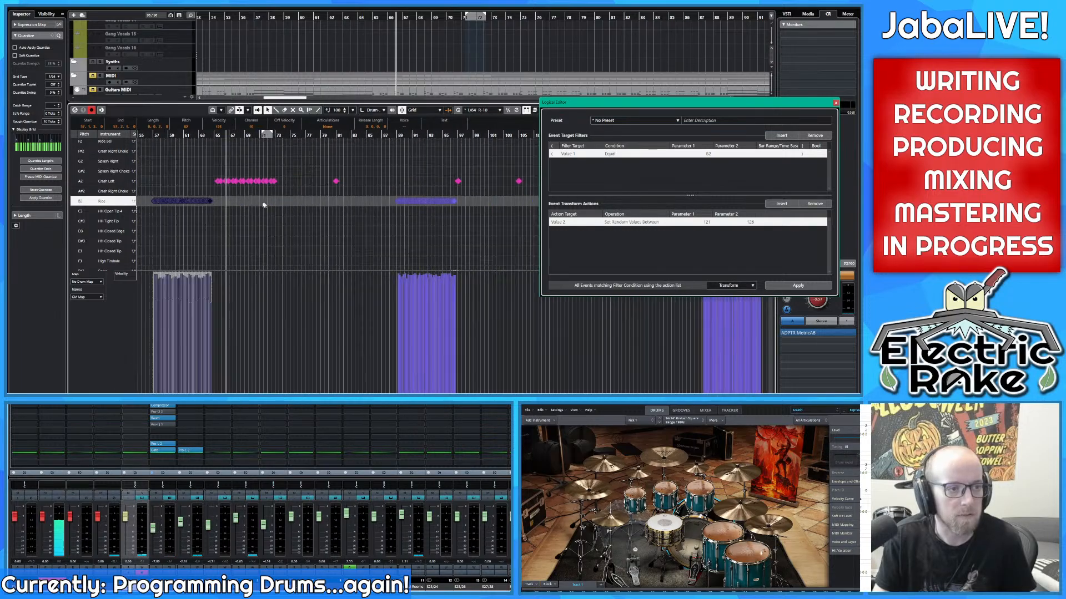
left_click_drag(347, 220, 441, 199)
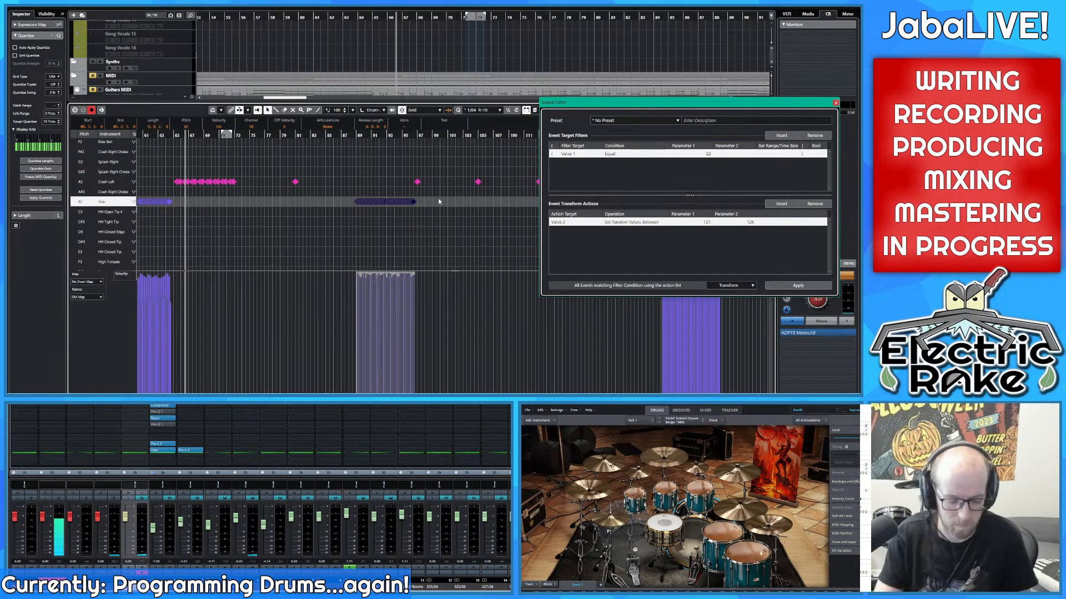
key("l")
scroll(221, 237, "right", 9)
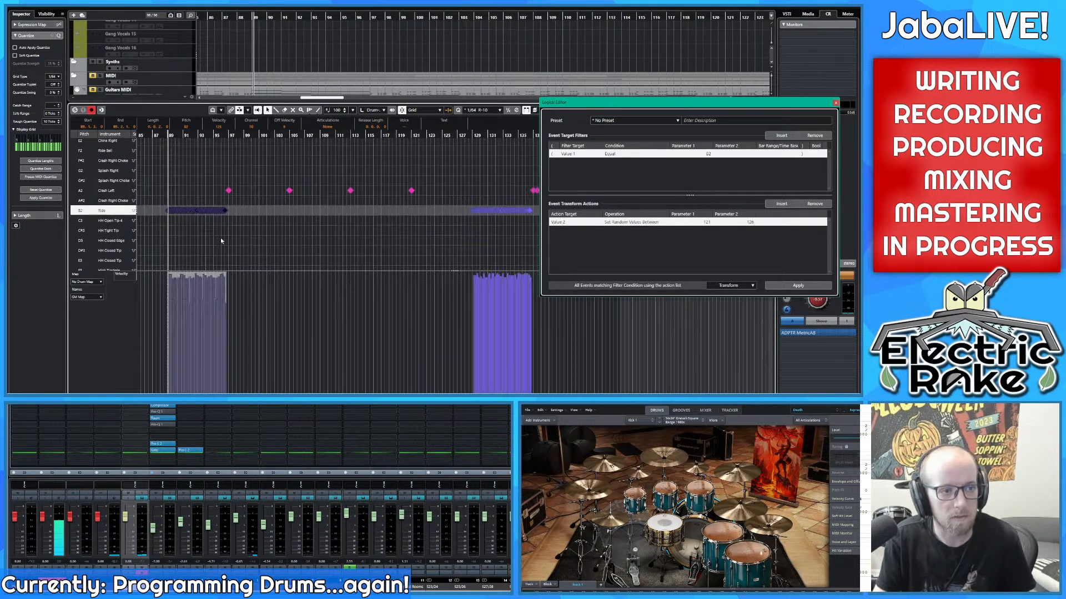
left_click_drag(401, 194, 400, 196)
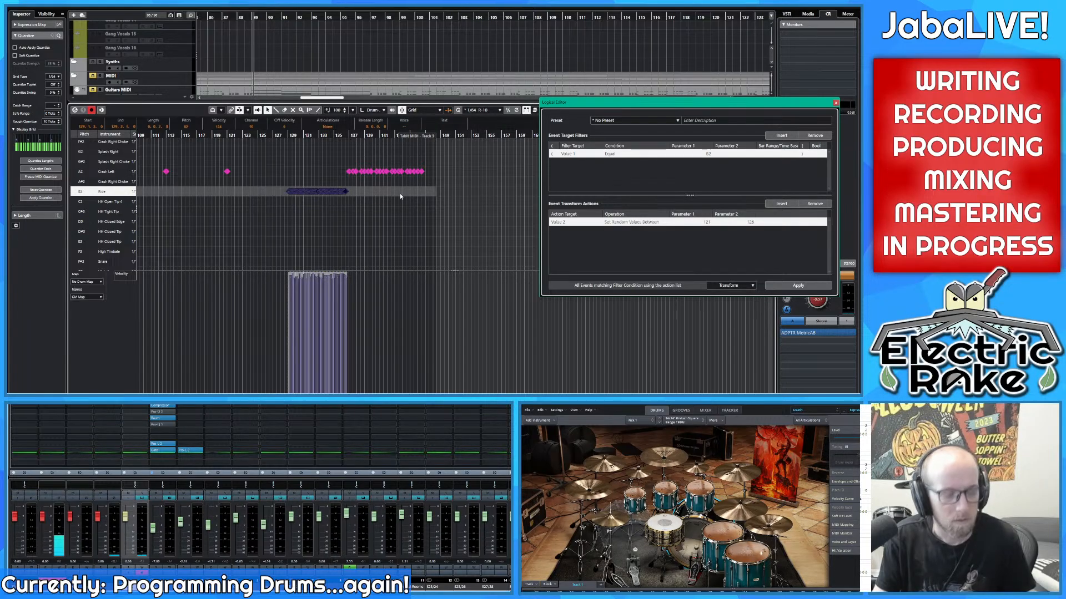
left_click(400, 194)
scroll(464, 205, "left", 12)
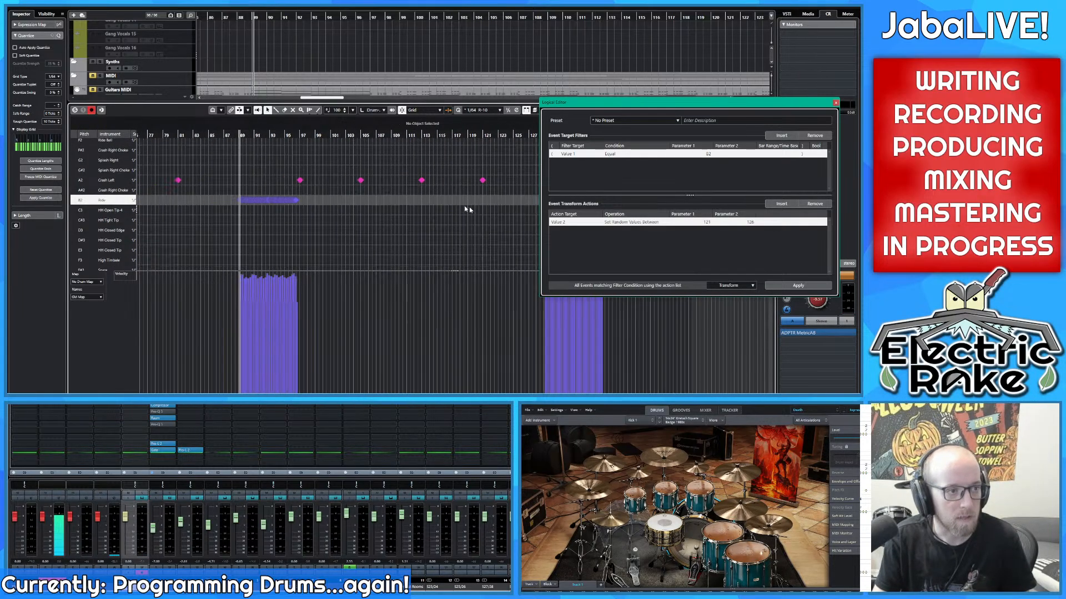
Step: Set Rough Quantize to 12 ticks, apply the quantize to all ride hits in bars 57 to 64, and play the section back
scroll(341, 225, "up", 2)
scroll(274, 243, "up", 8)
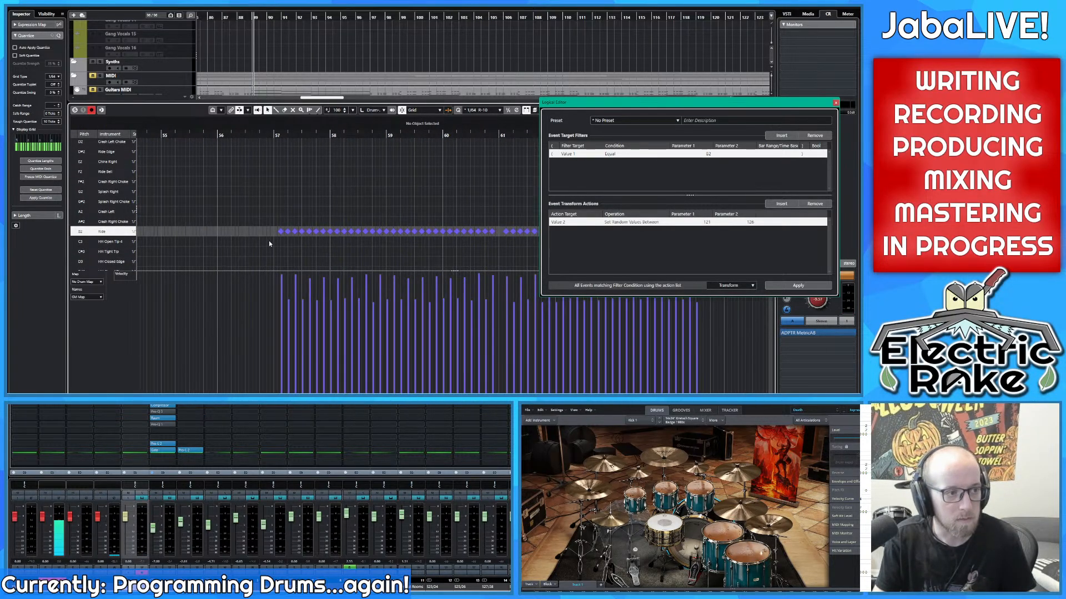
left_click_drag(533, 240, 491, 249)
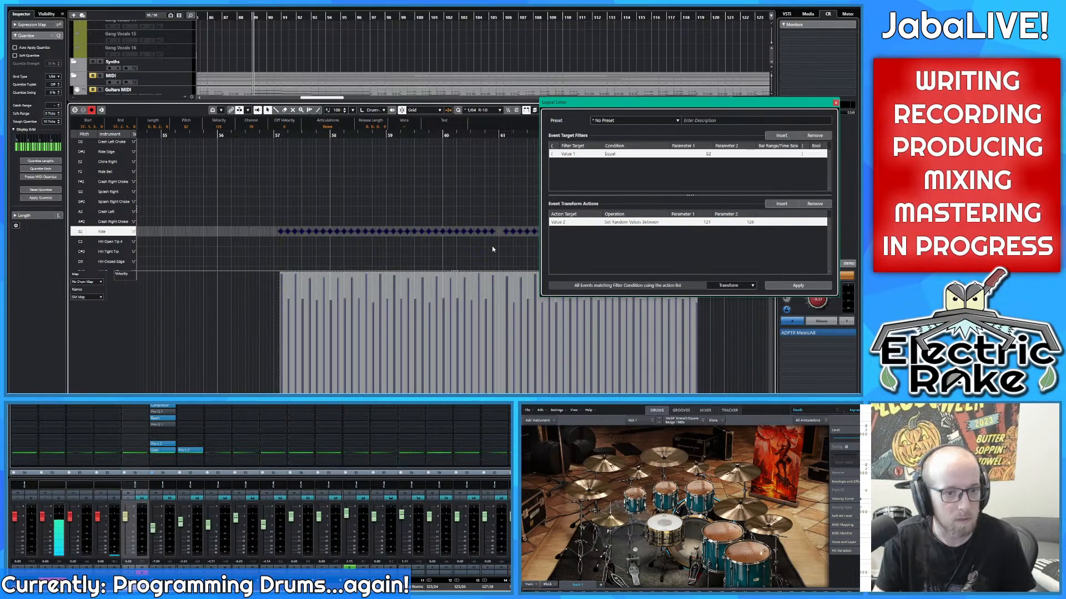
scroll(383, 259, "up", 4)
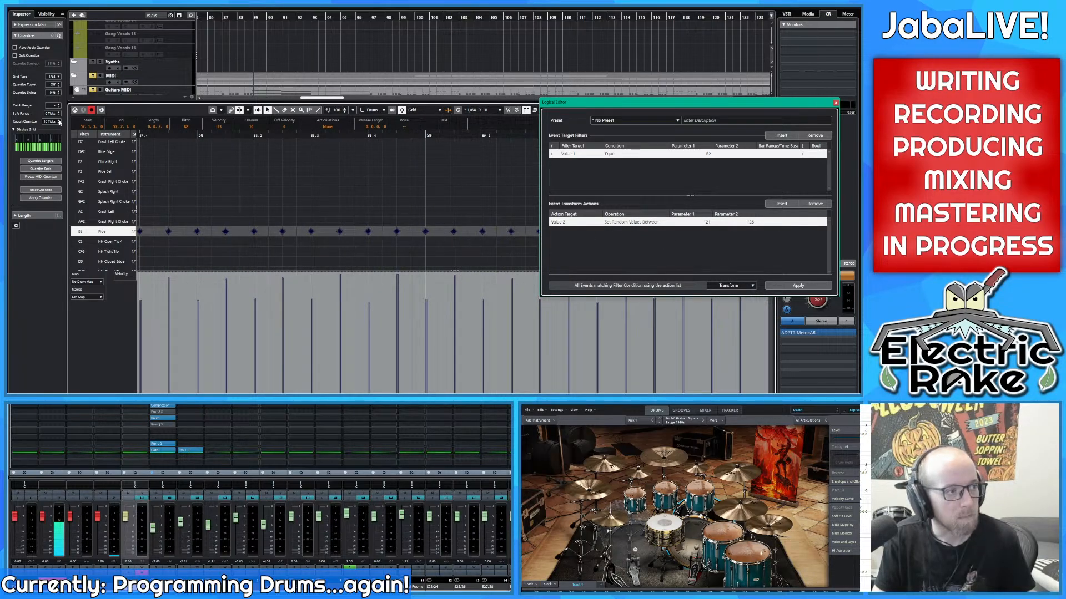
scroll(59, 122, "up", 2)
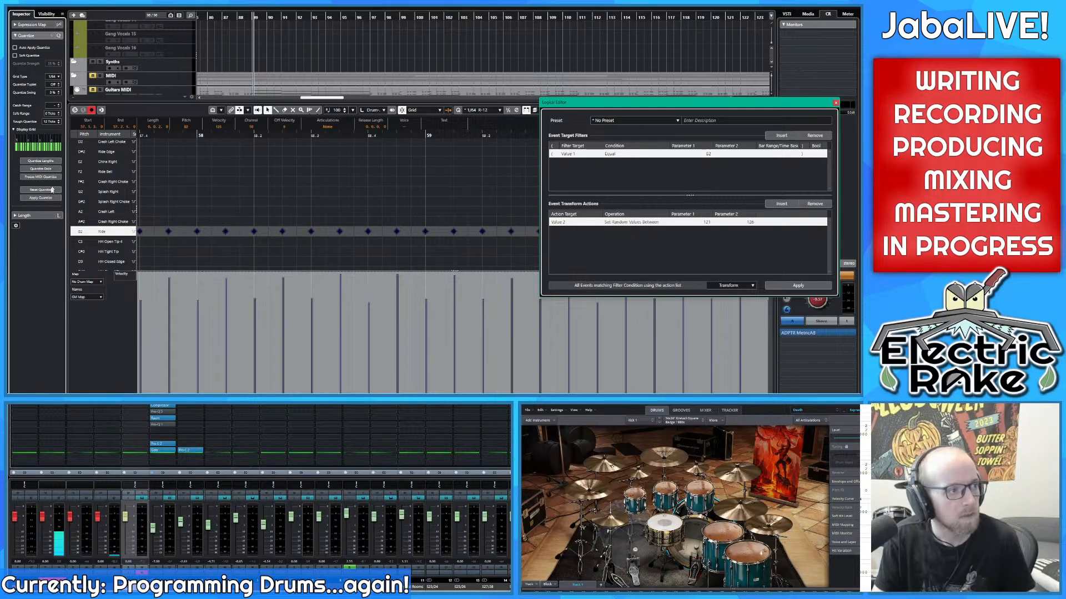
scroll(253, 184, "down", 5)
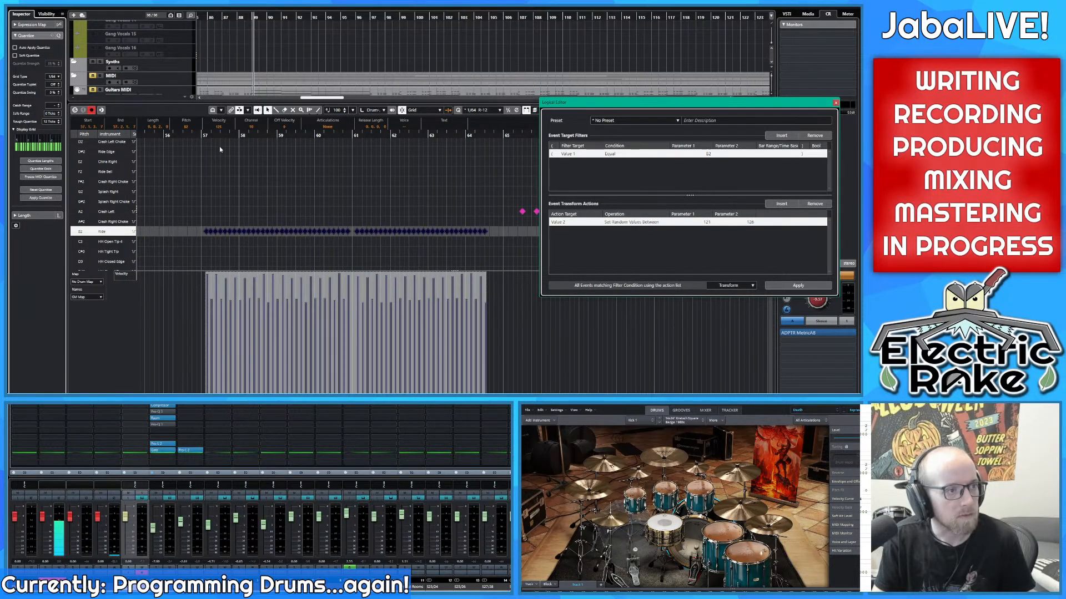
key("space")
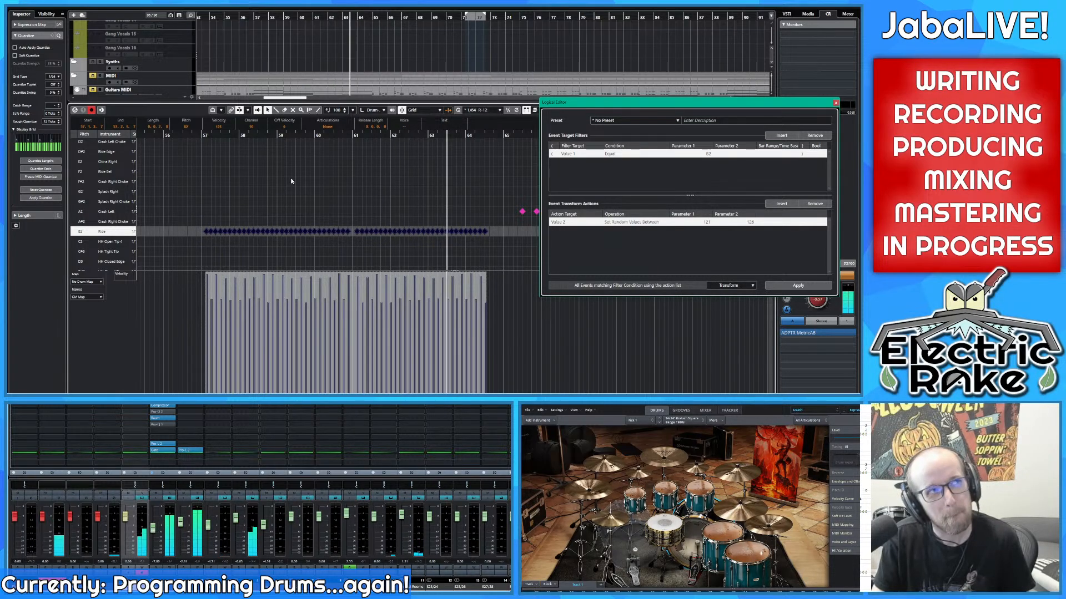
Step: Replace the third ride section, starting at bar 129, with the copied alternating-velocity ride pattern from bar 57
left_click_drag(355, 178, 220, 182)
scroll(268, 181, "down", 4)
left_click_drag(356, 197, 283, 202)
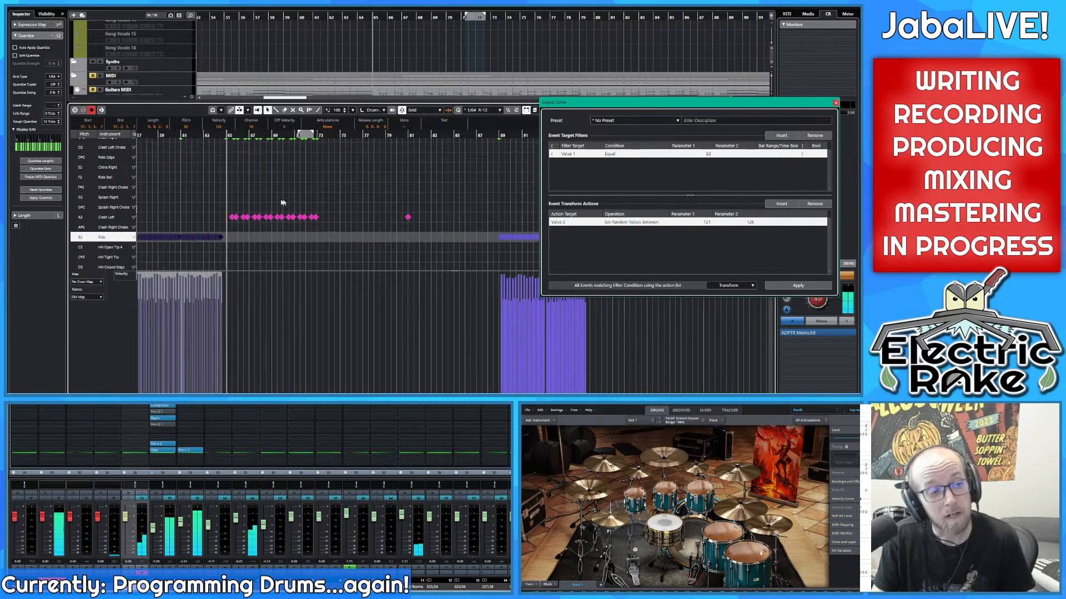
left_click_drag(478, 236, 192, 228)
left_click(264, 237)
left_click(435, 224)
left_click_drag(433, 229, 260, 217)
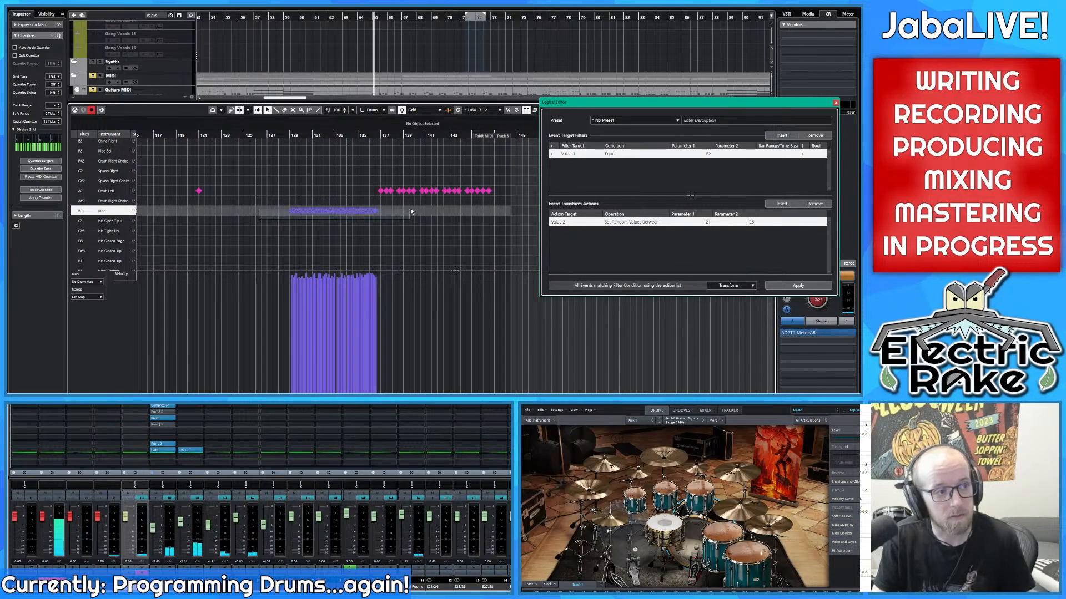
left_click_drag(411, 210, 411, 210)
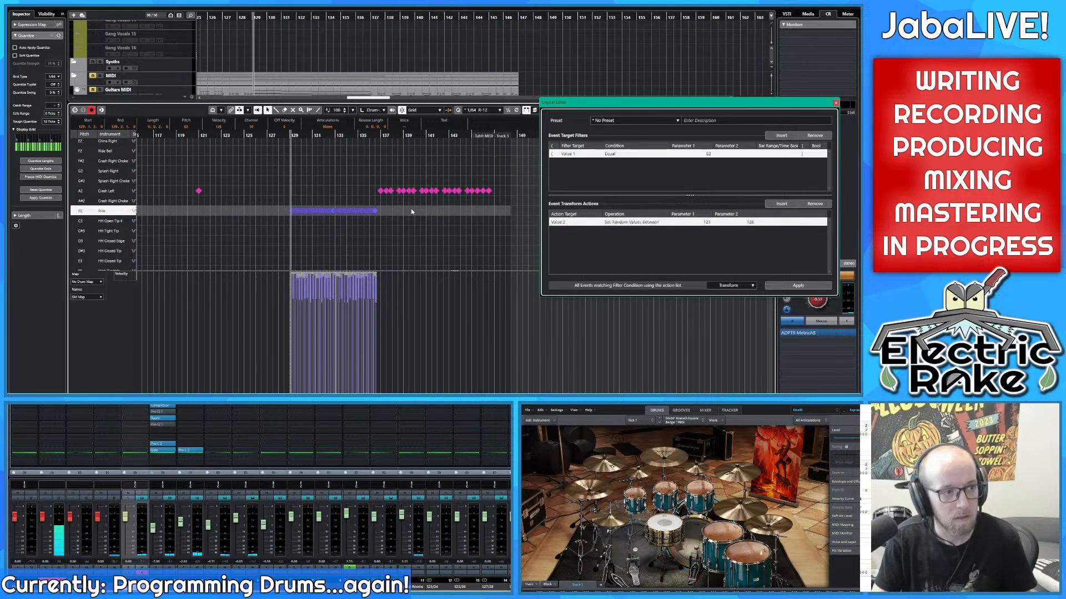
left_click(411, 212)
left_click_drag(276, 237, 537, 185)
key("Delete")
key("ctrl+z")
scroll(527, 192, "up", 3)
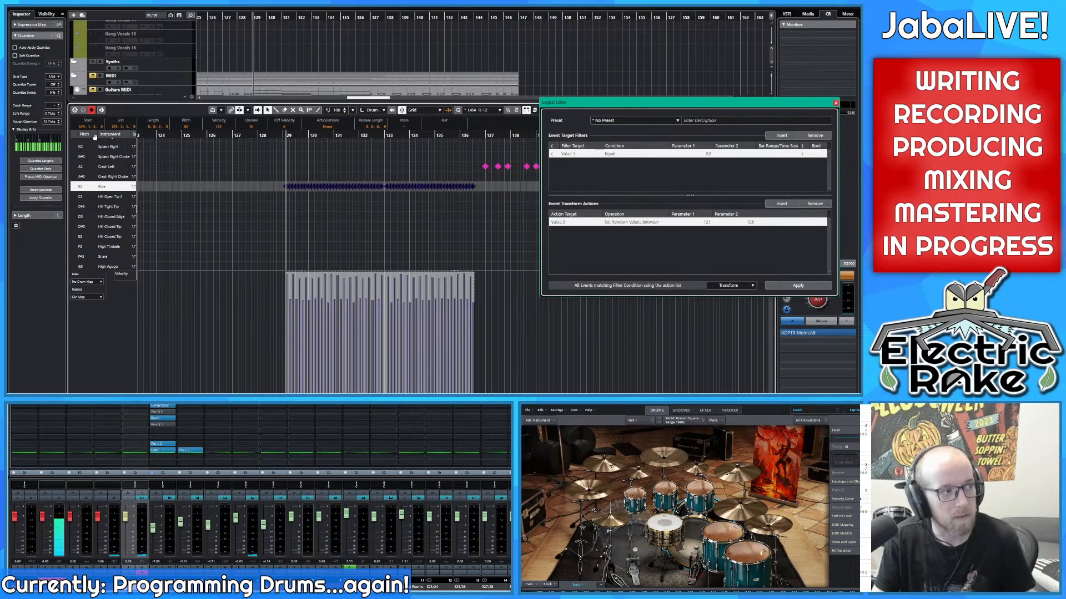
Step: Apply the same quantize to the ride sections starting at bars 129 and 89, and play back the one at bar 89
left_click(43, 198)
left_click_drag(359, 195, 535, 197)
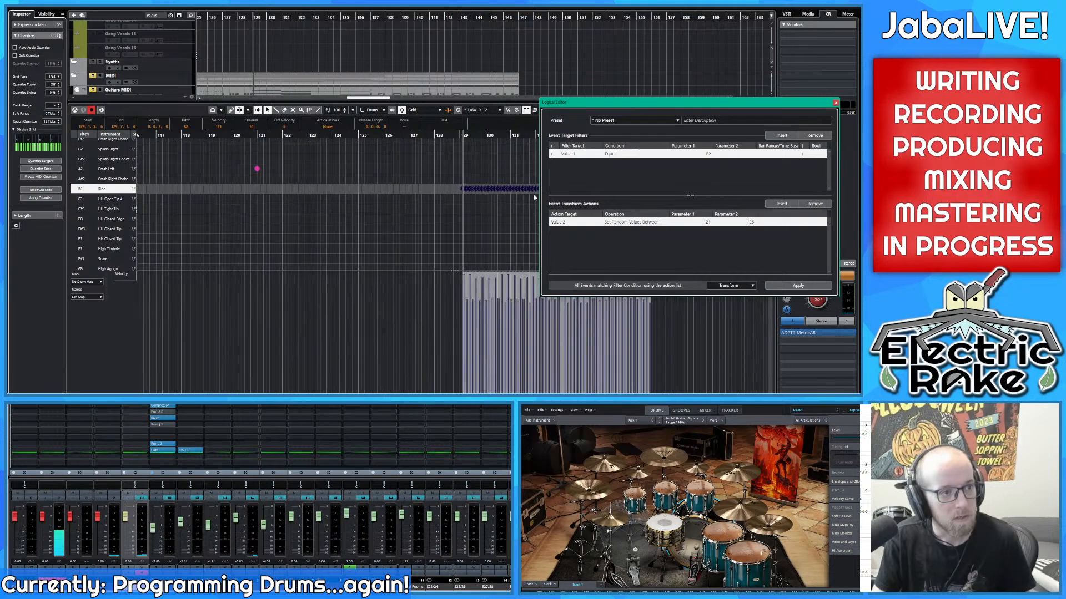
scroll(488, 197, "down", 3)
left_click_drag(317, 193, 562, 199)
left_click_drag(489, 189, 399, 201)
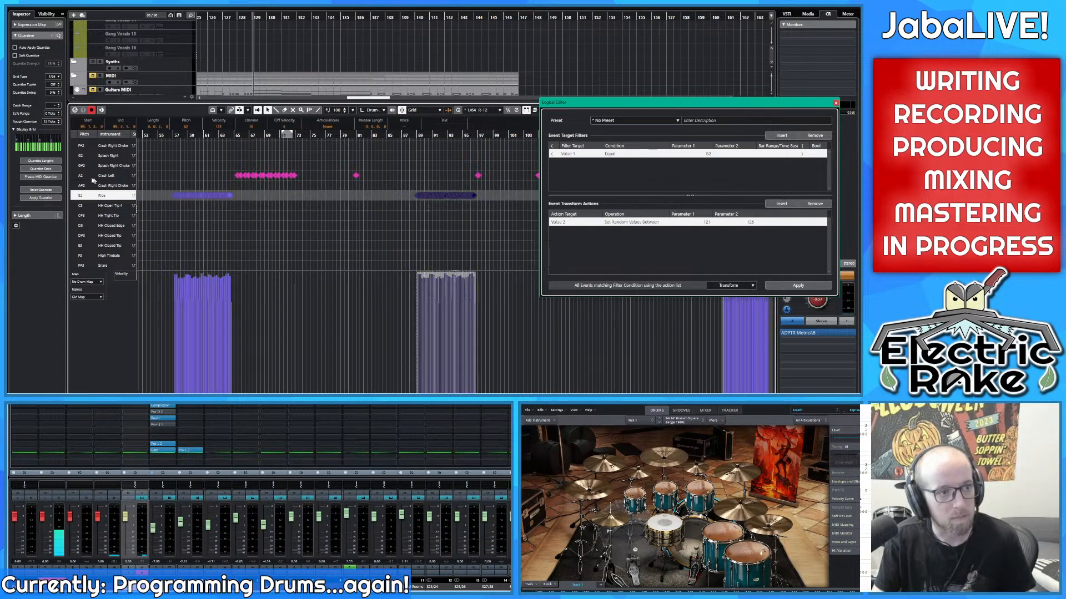
scroll(425, 144, "up", 3)
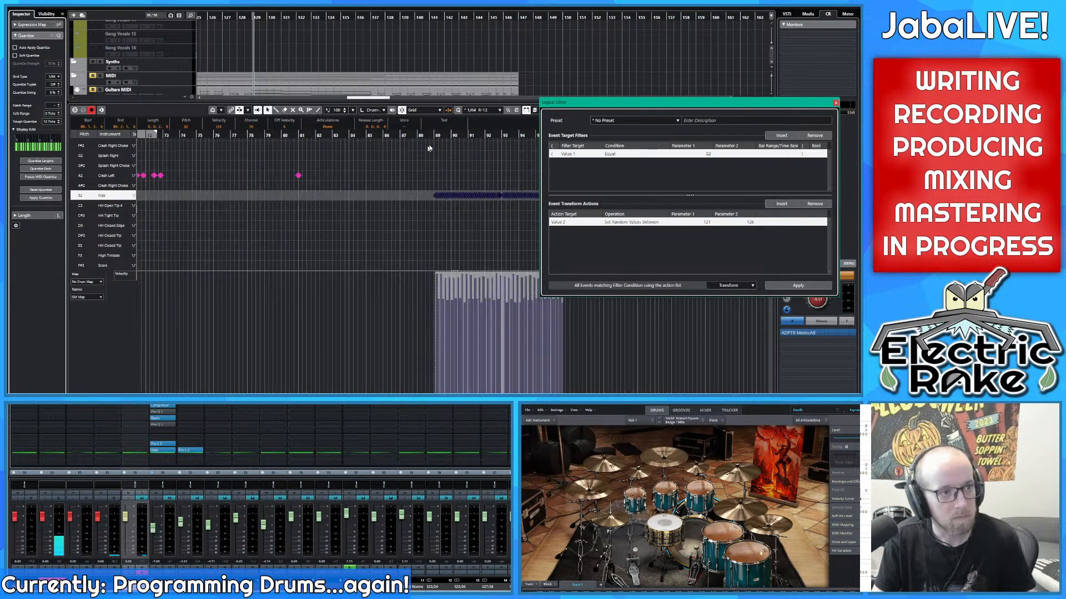
key("space")
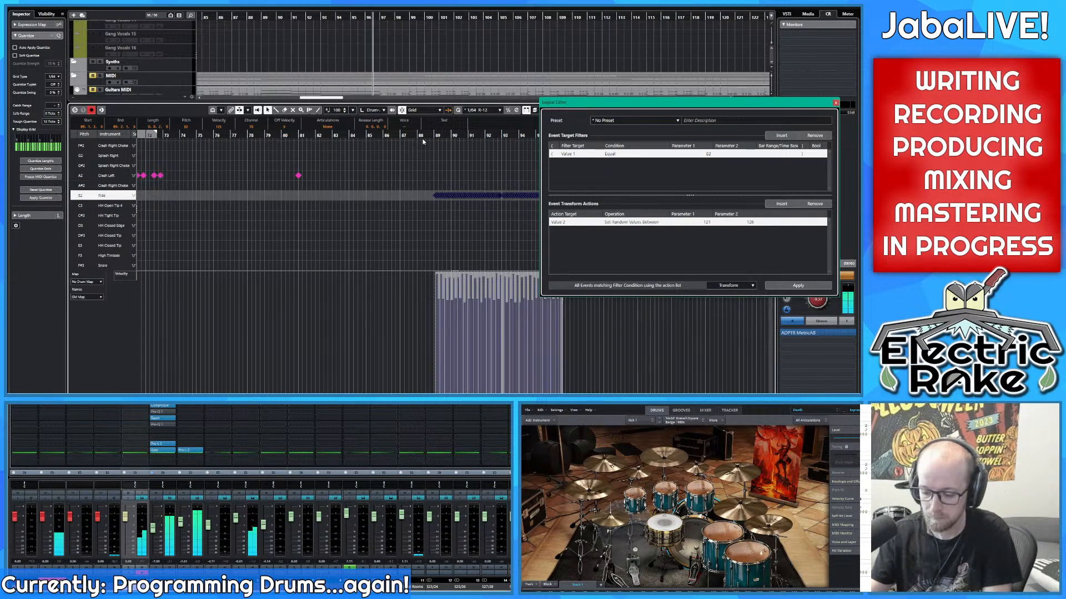
Step: Select all Crash Right and Crash Left hits from about bar 33 to the end of the drum part
left_click_drag(449, 174, 347, 202)
scroll(348, 192, "down", 8)
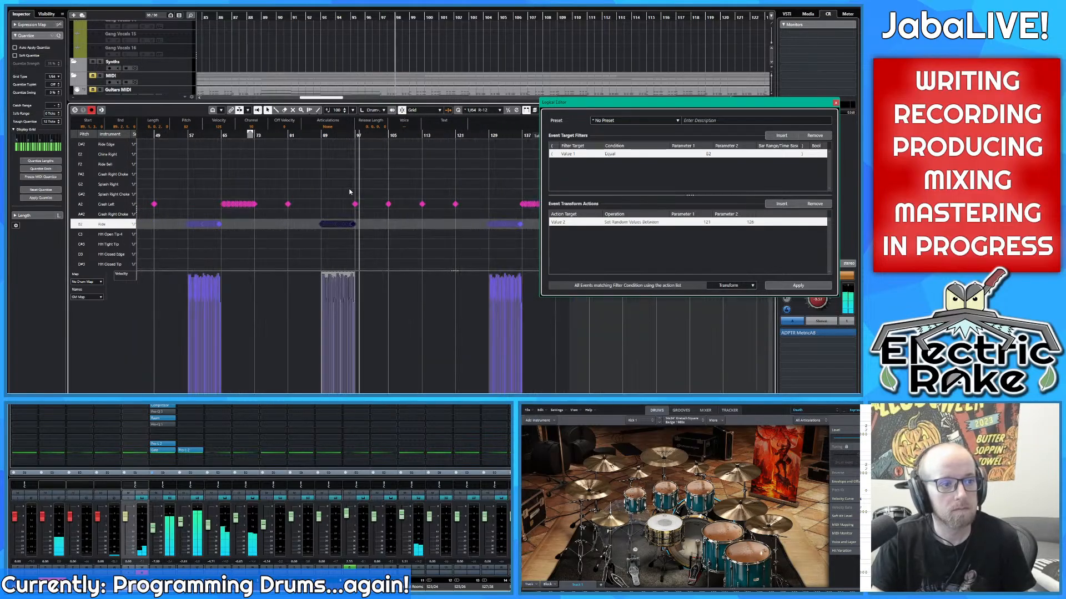
left_click(330, 193)
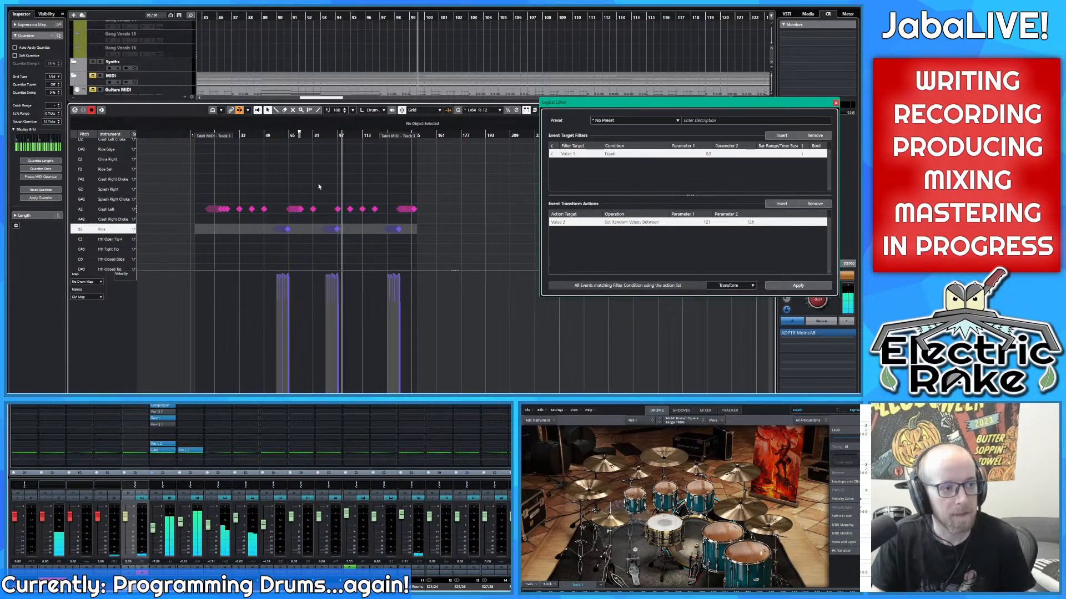
scroll(317, 188, "up", 4)
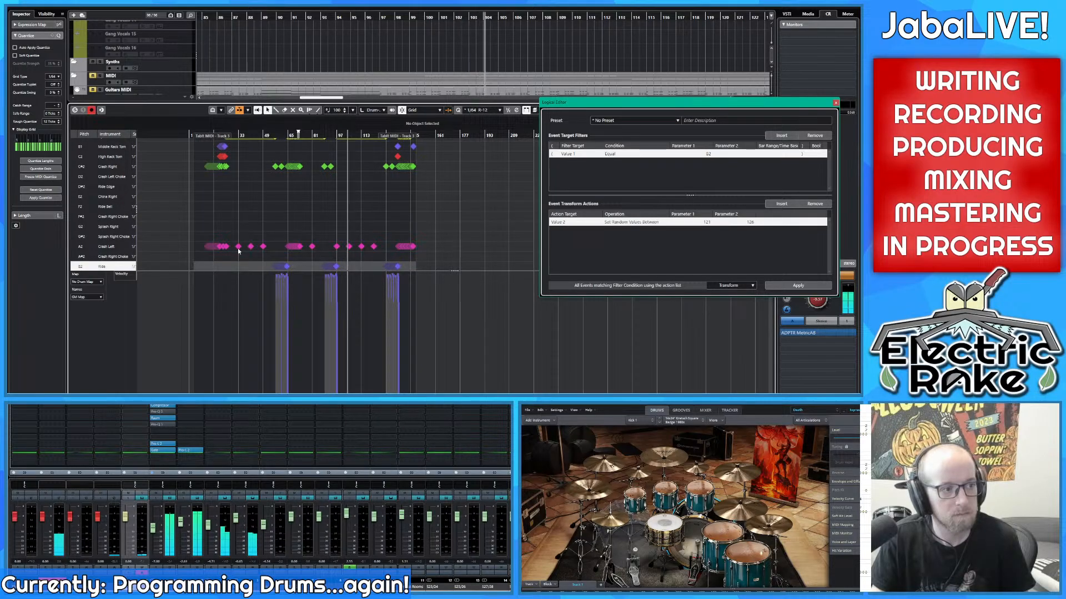
left_click_drag(235, 252, 436, 163)
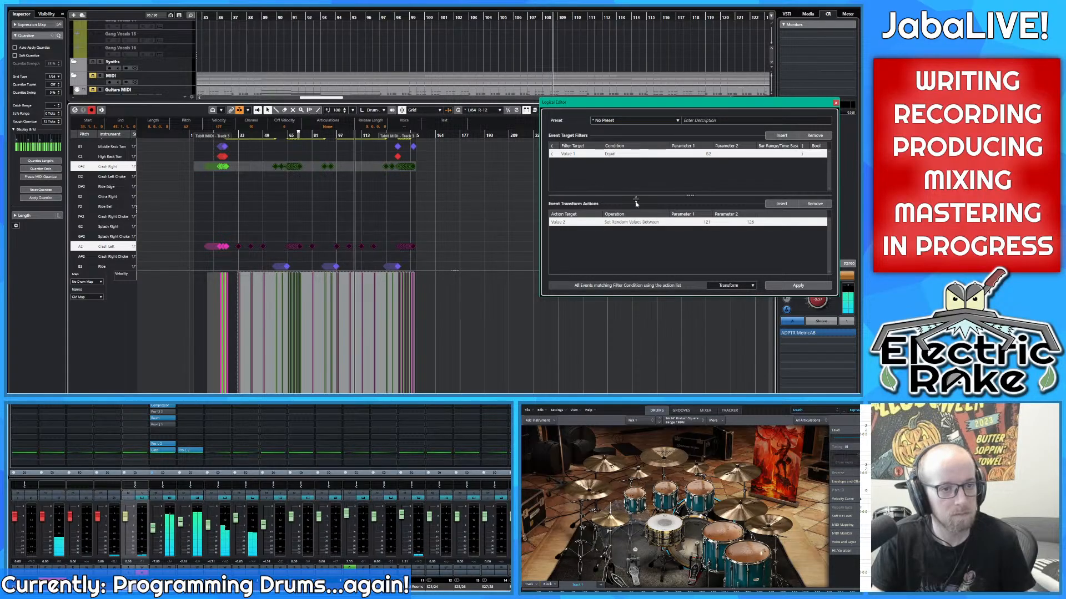
Step: Set the Logical Editor's pitch filter to C#2 and the lower limit of the random velocity range to 124
left_click(693, 159)
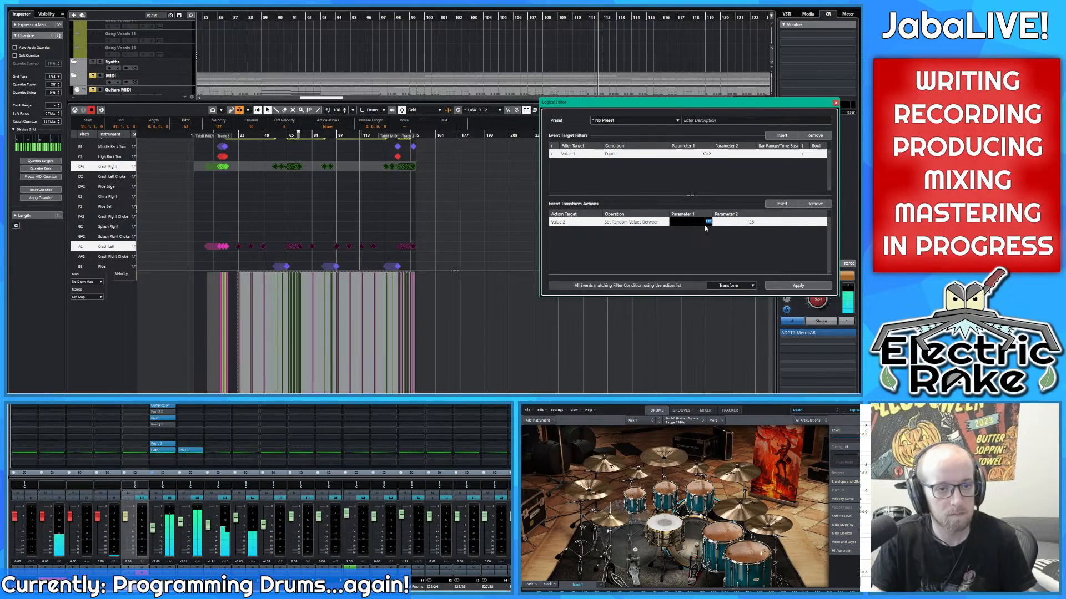
type("14")
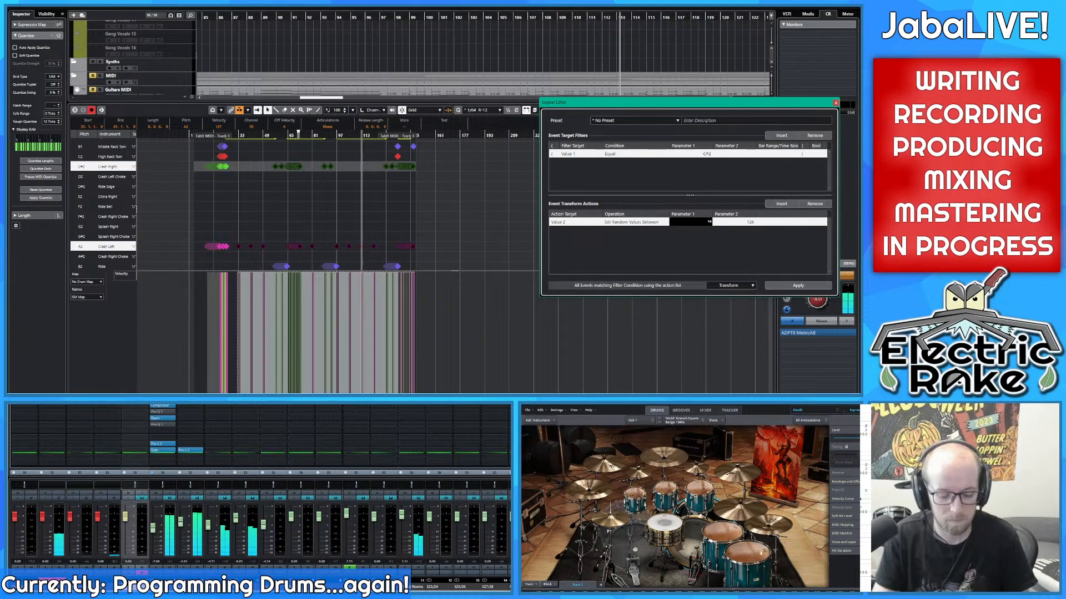
key("BackSpace")
type("24")
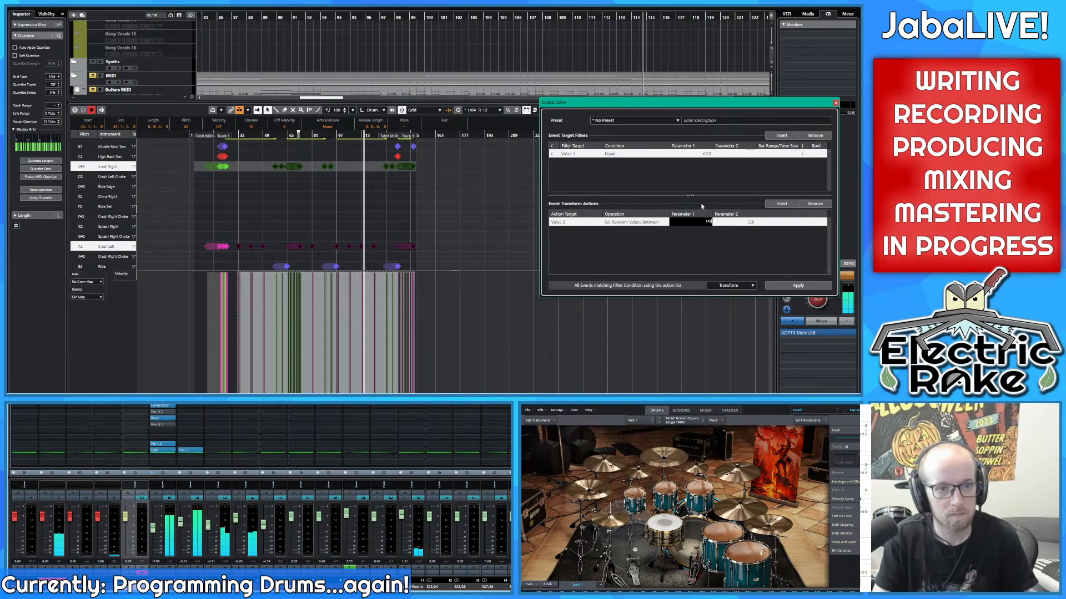
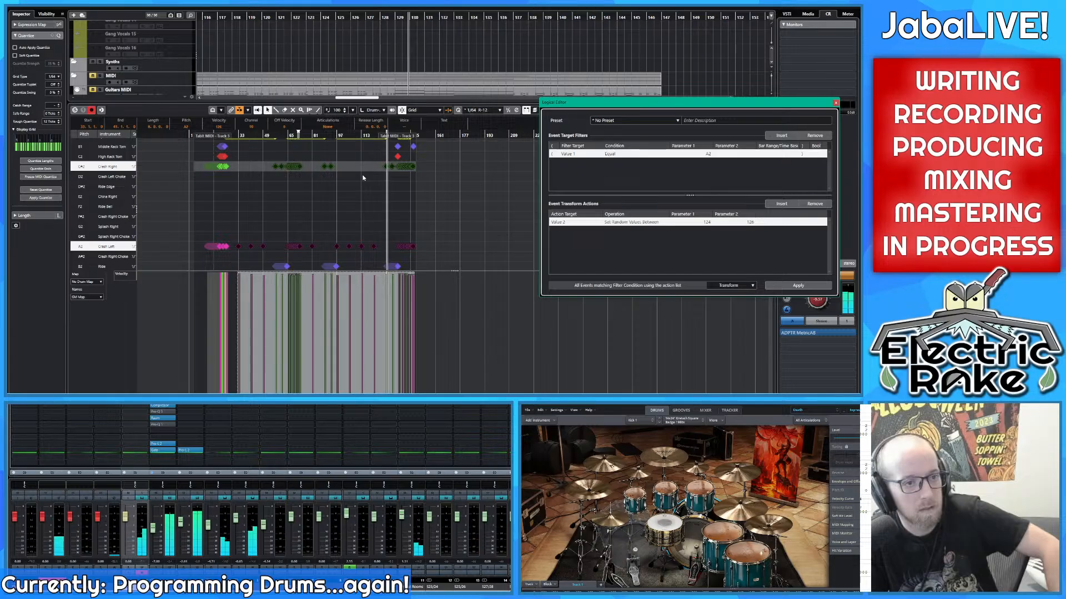
Step: Set the random velocity range to 125–127 and apply it to the selected Crash Left (A2) hits
double_click(707, 223)
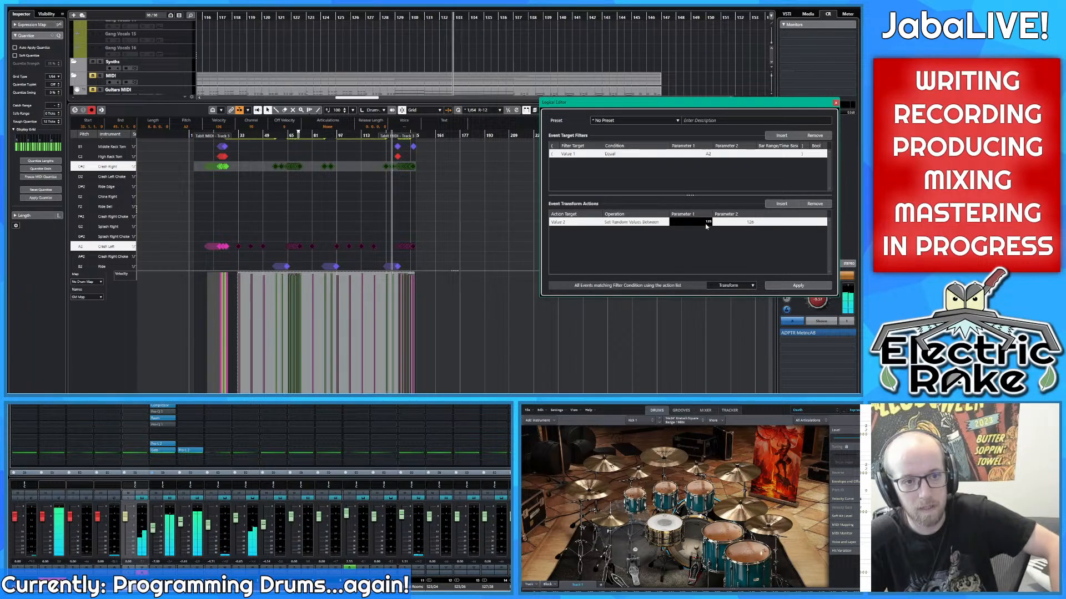
type("127")
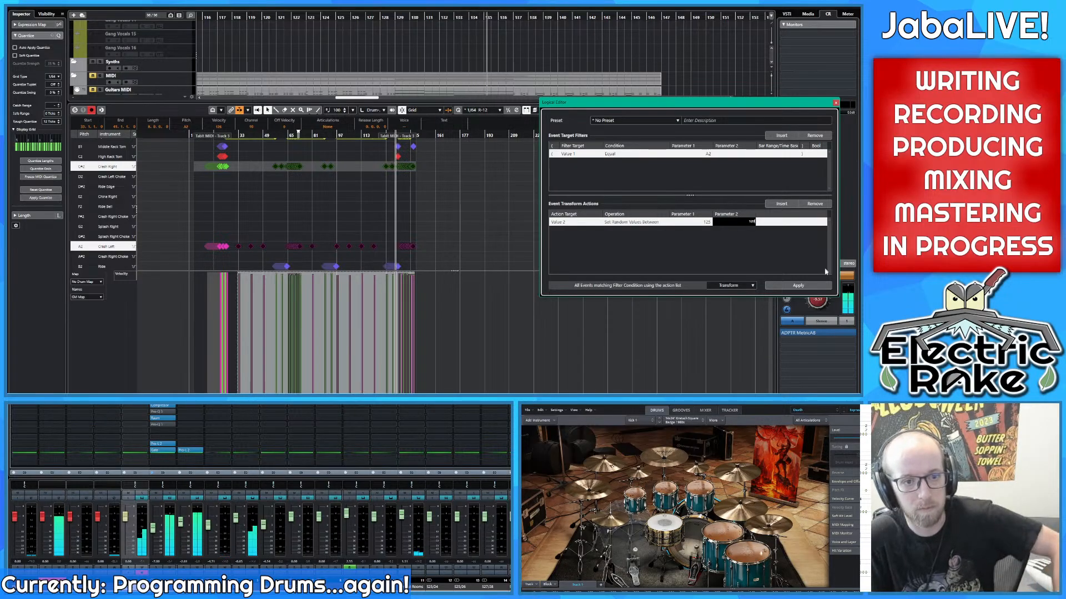
key("Return")
left_click(799, 287)
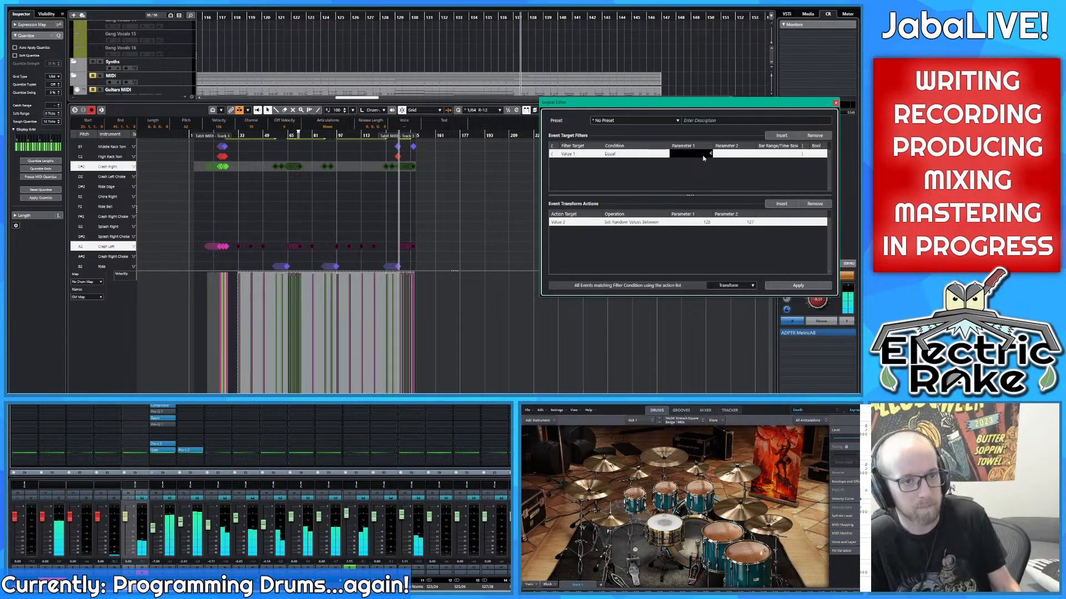
Step: Switch the pitch filter to C#2, apply the same velocity randomization to the Crash Right hits, and clear the selection
type("c#2")
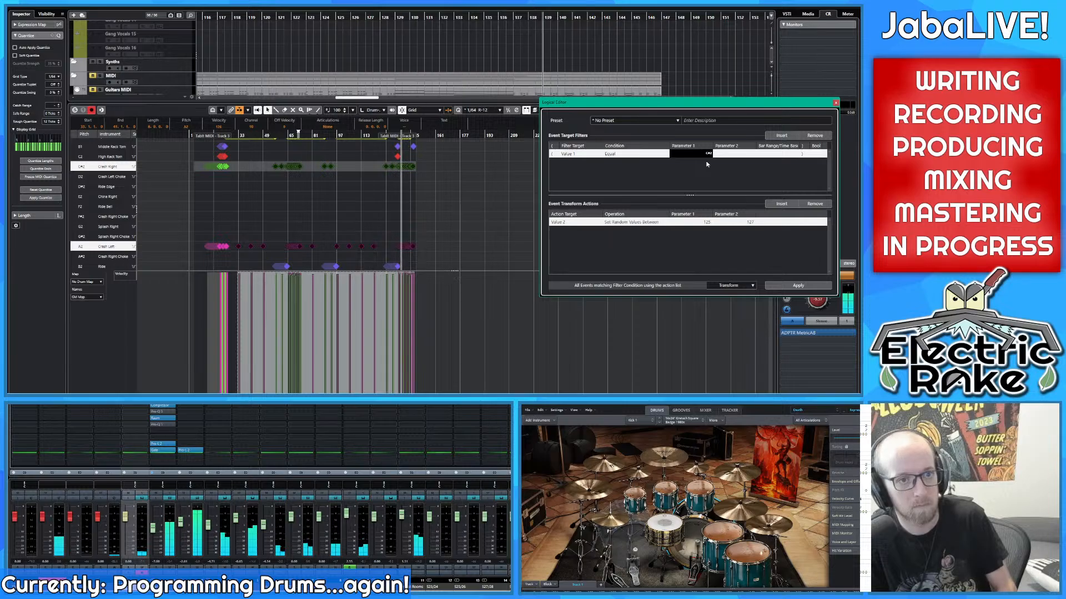
key("Return")
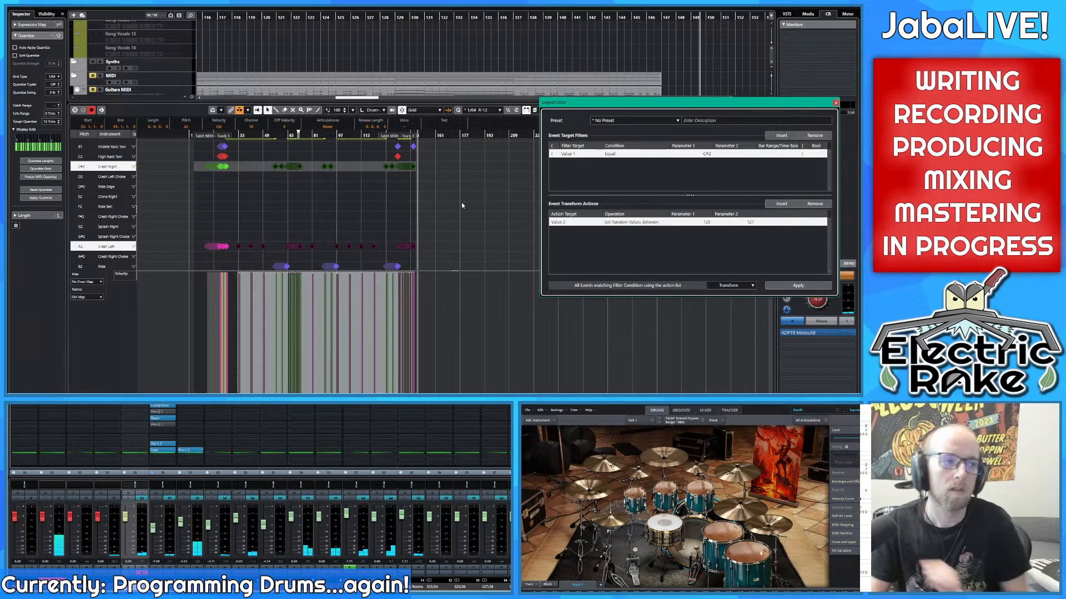
left_click(428, 189)
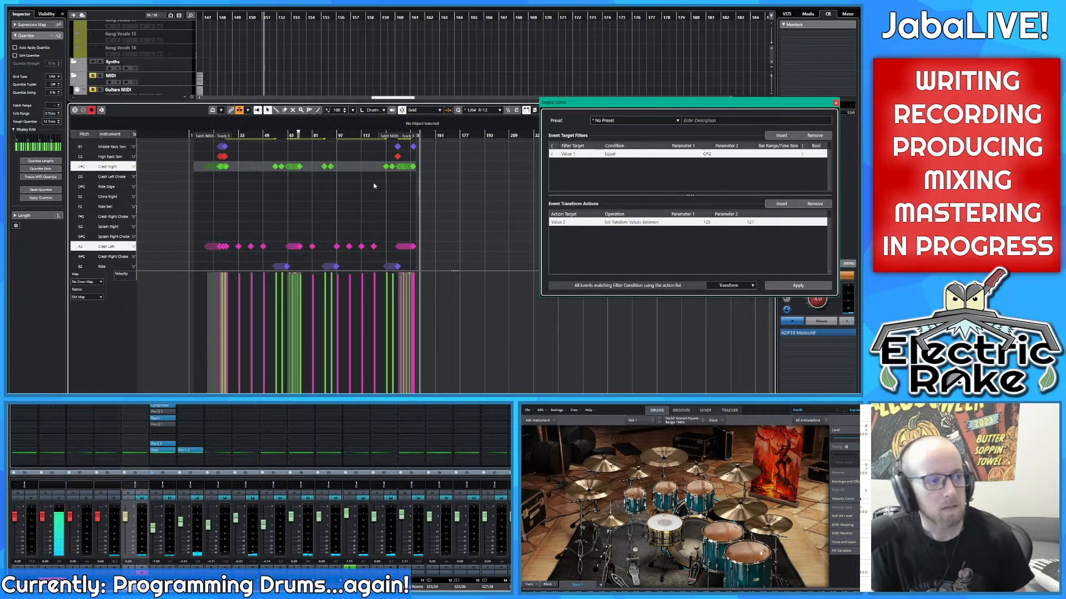
Step: Review the crash hits and their velocities across the drum part, and play back the final crash section starting at bar 137
scroll(355, 192, "up", 4)
scroll(482, 184, "up", 4)
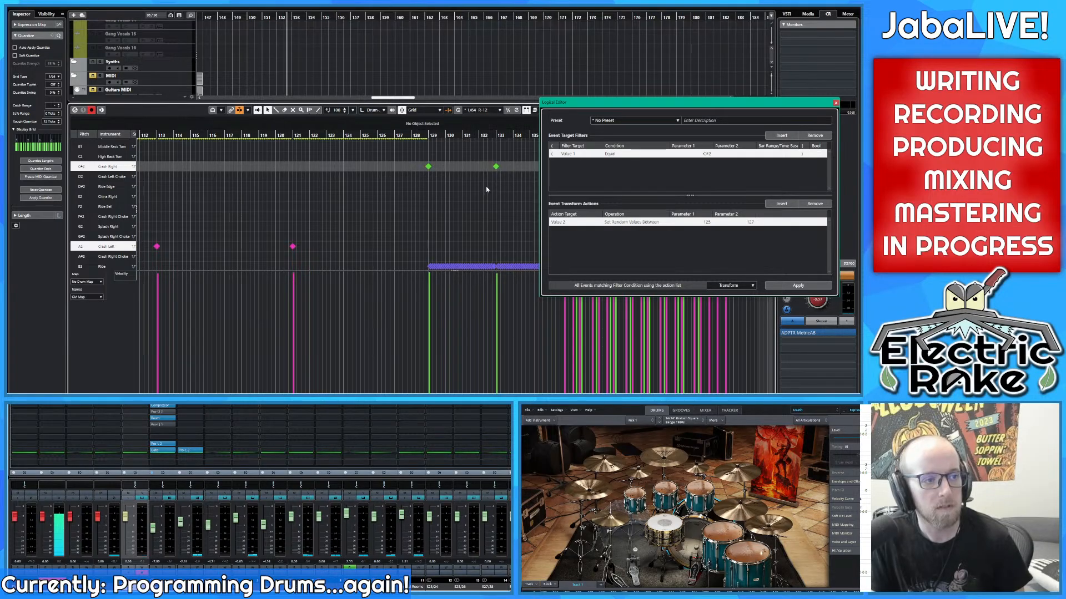
scroll(485, 186, "down", 3)
scroll(499, 186, "up", 3)
scroll(493, 235, "right", 3)
scroll(485, 237, "up", 3)
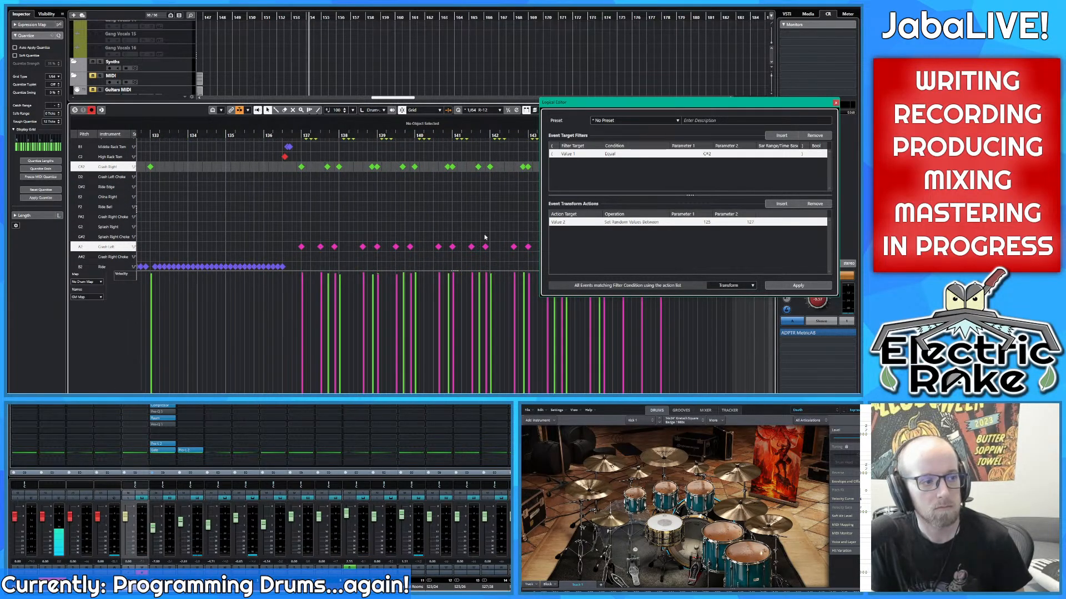
scroll(472, 235, "down", 5)
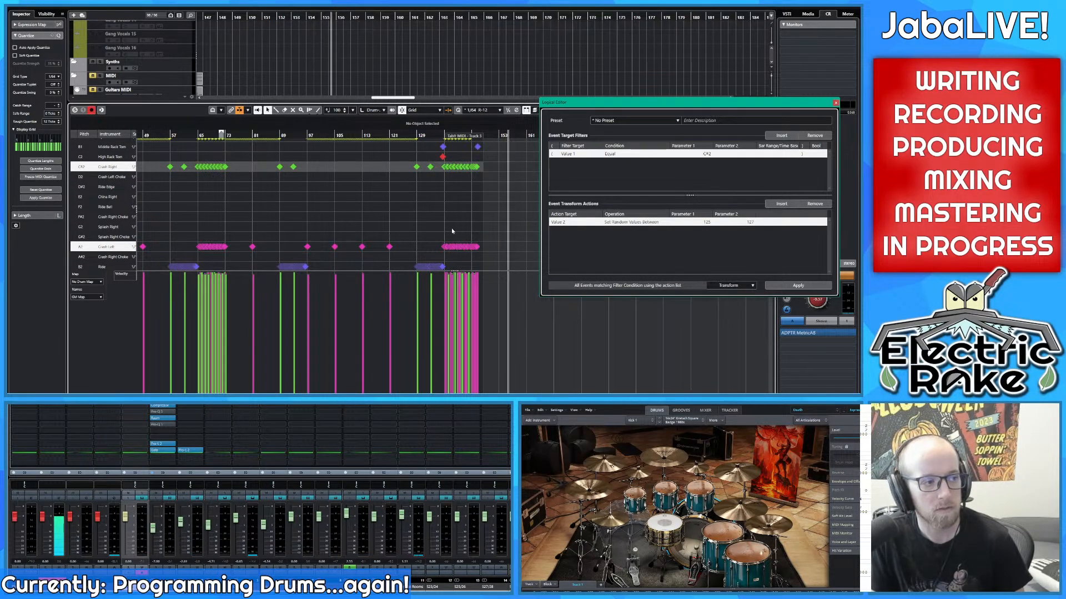
left_click_drag(240, 194, 385, 200)
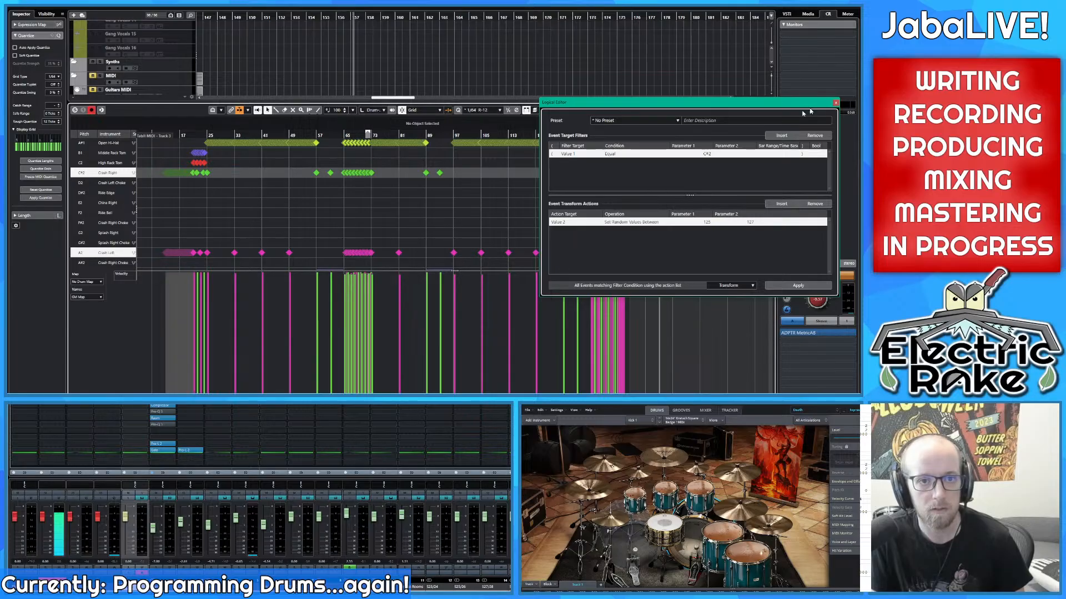
scroll(405, 195, "down", 3)
scroll(408, 183, "up", 5)
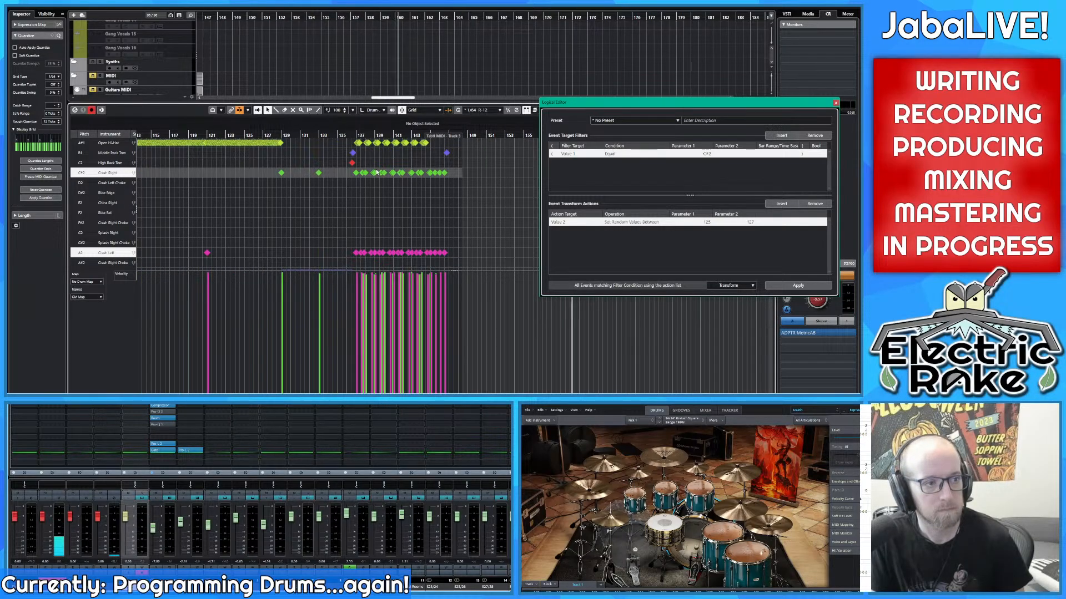
scroll(356, 134, "up", 2)
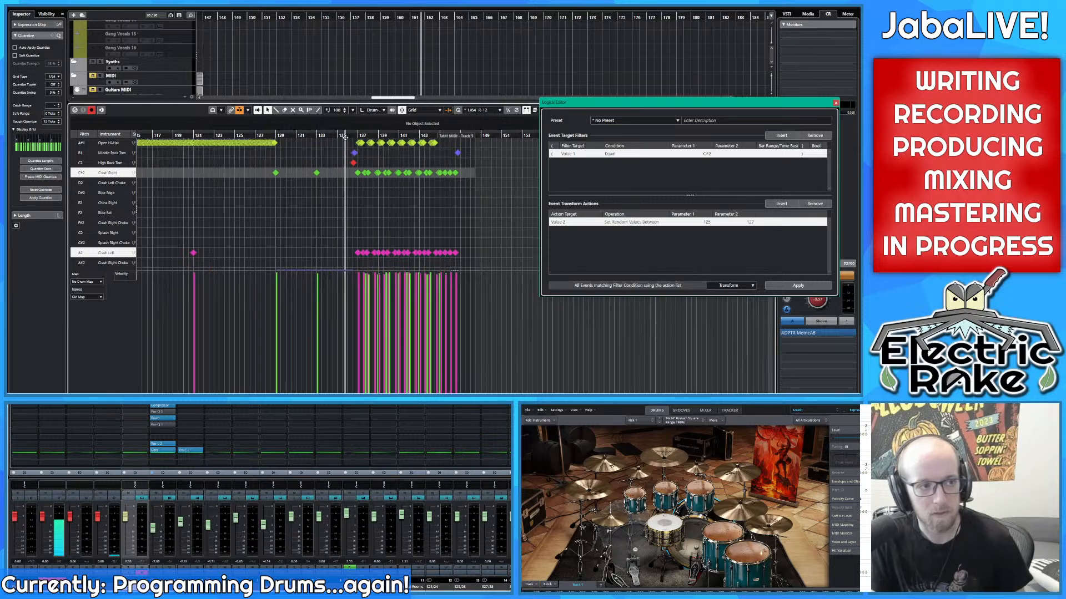
key("h")
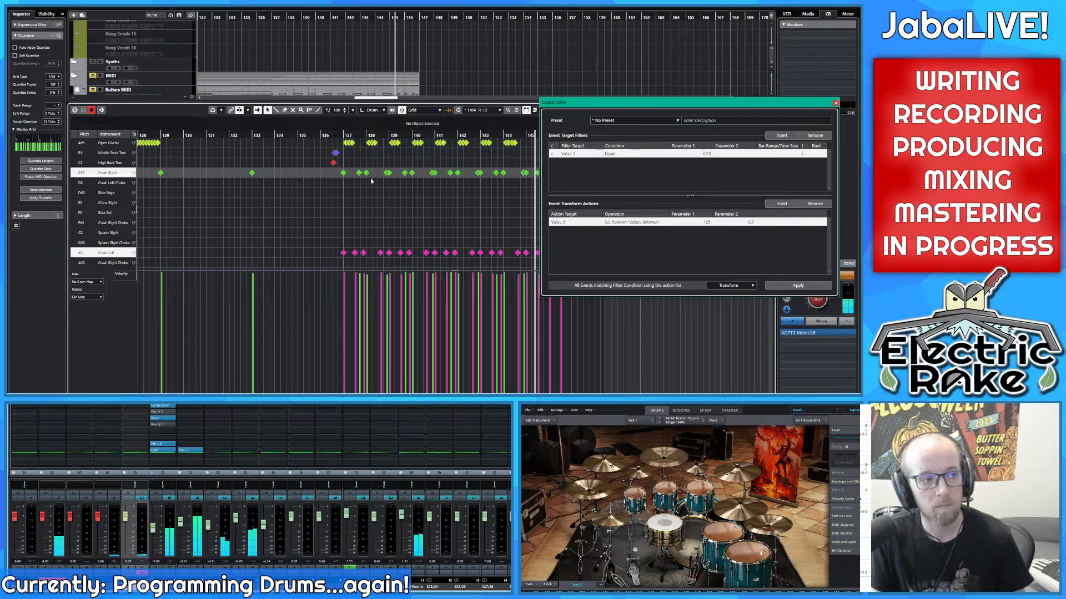
Step: Replay the final crash section and move the Crash Right hit just before bar 139 to Crash Left
left_click(332, 136)
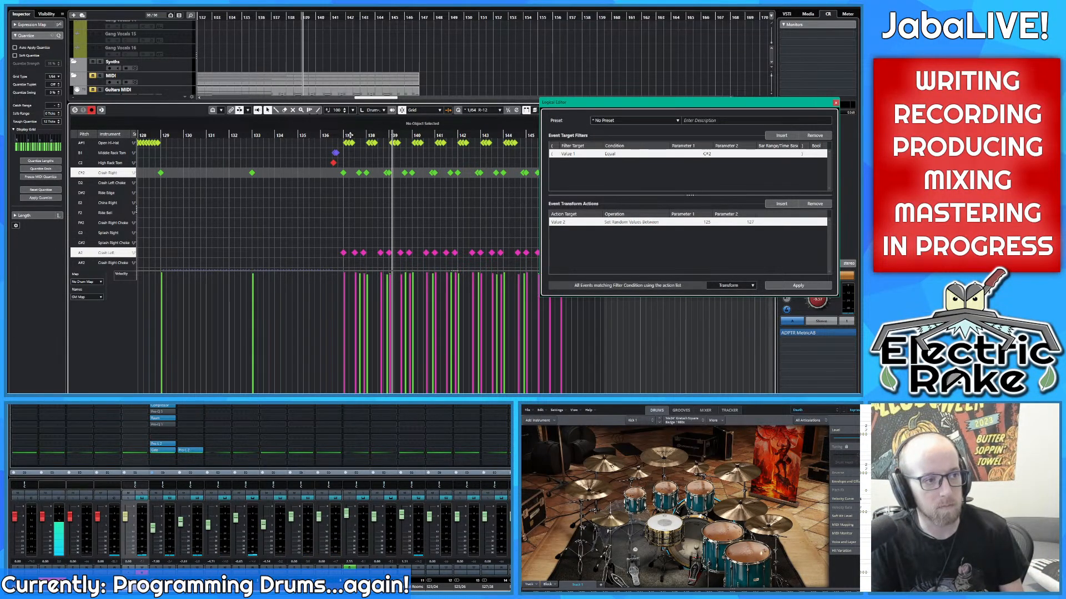
left_click_drag(350, 136, 377, 181)
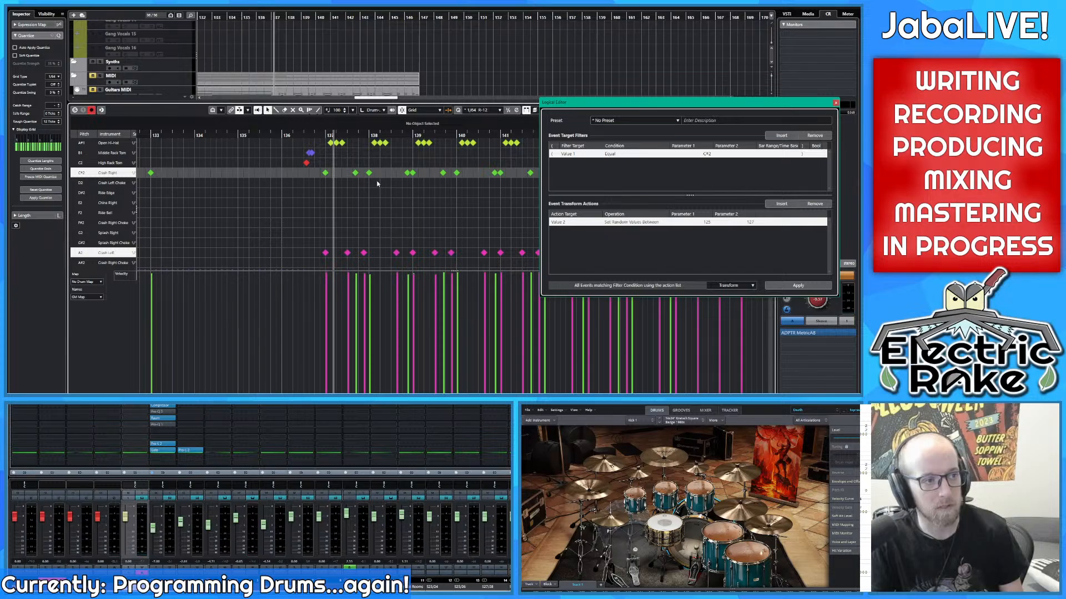
key("space")
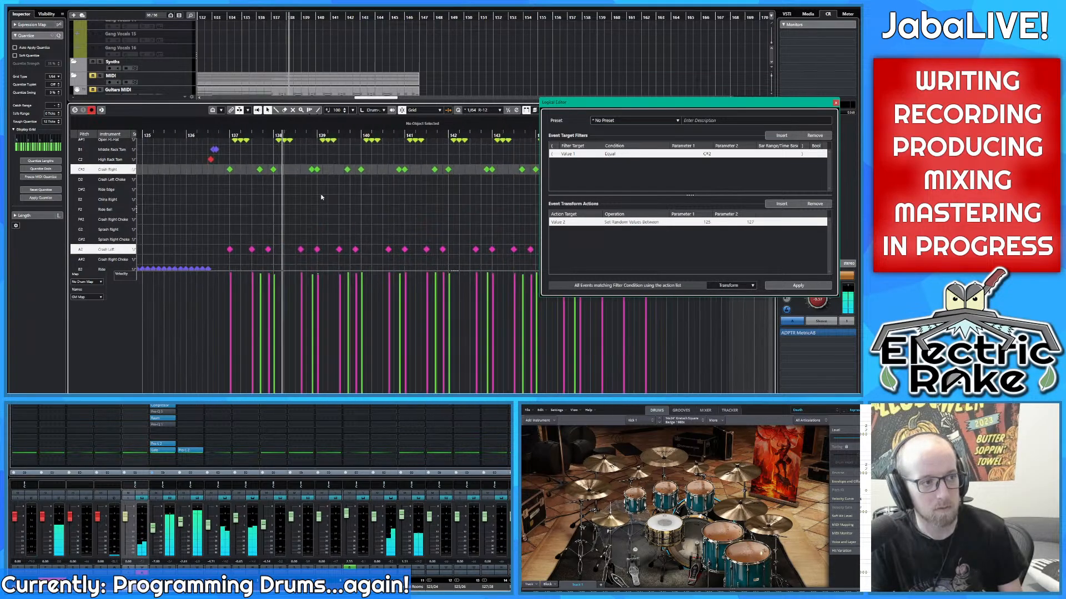
left_click(311, 169)
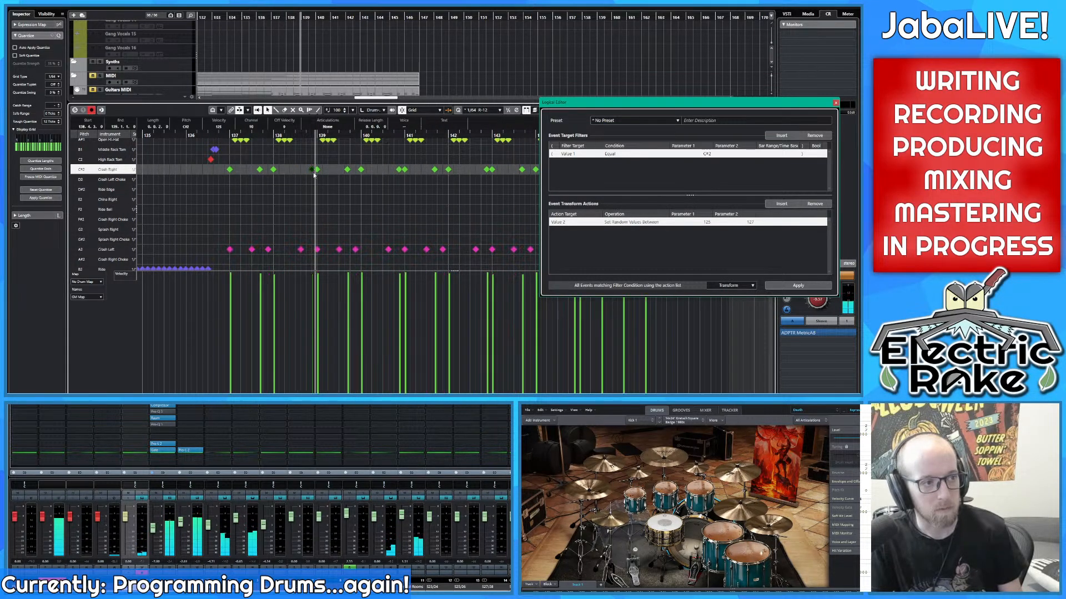
left_click(311, 249)
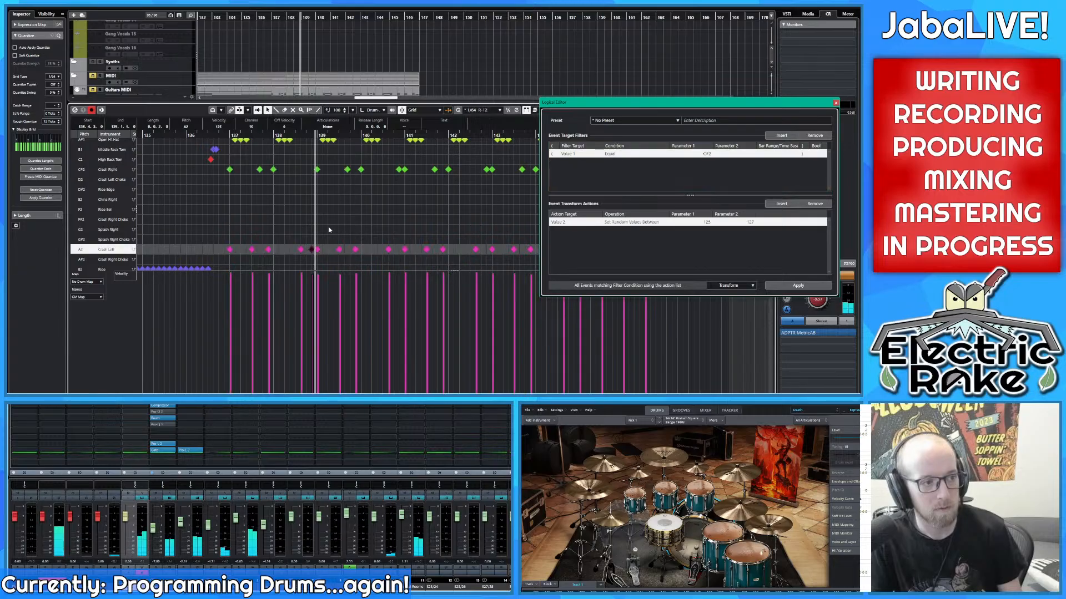
left_click(312, 249)
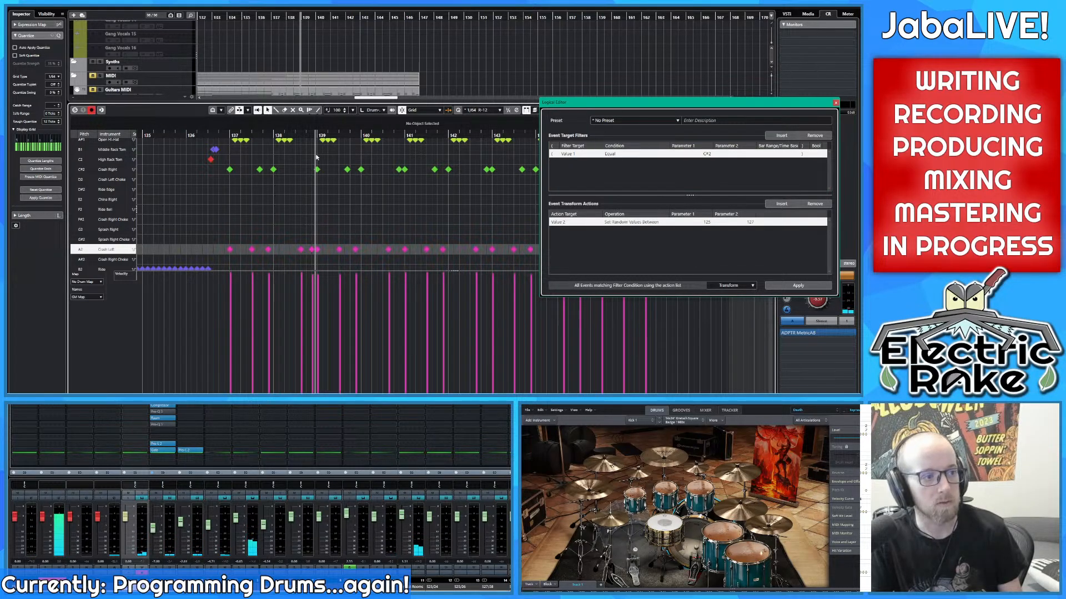
Step: Play back from bar 136 and delete the Crash Left hit at the start of bar 139
left_click_drag(309, 135, 187, 142)
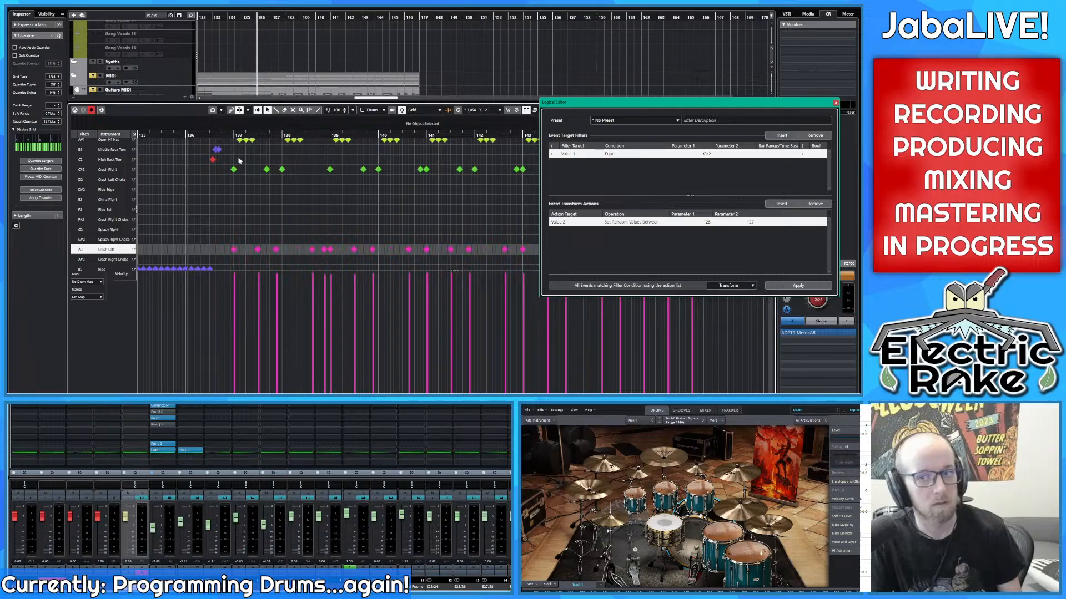
key("space")
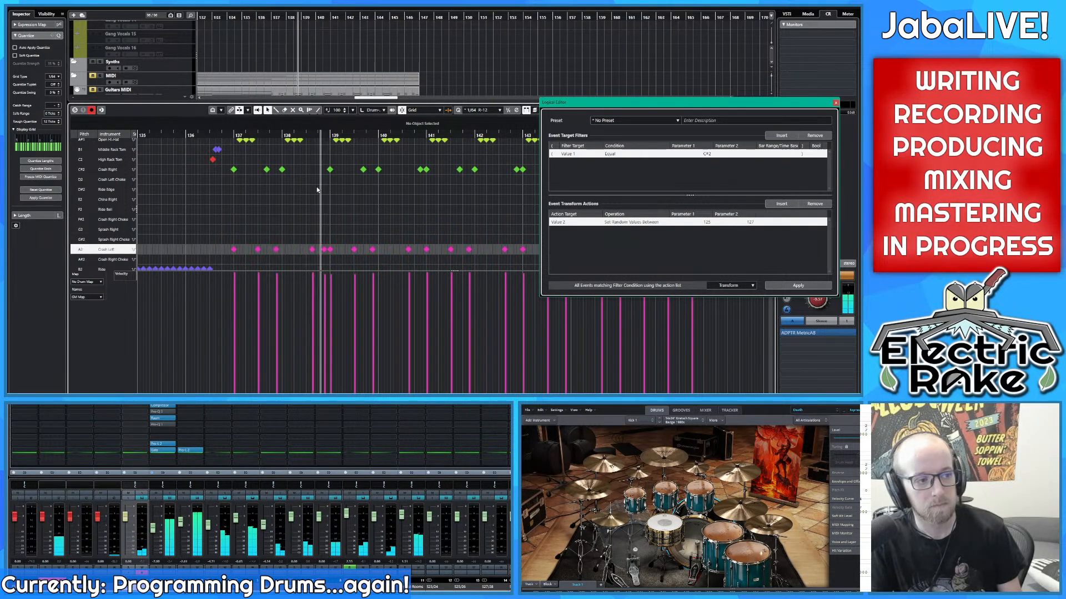
double_click(331, 252)
left_click_drag(362, 217, 312, 219)
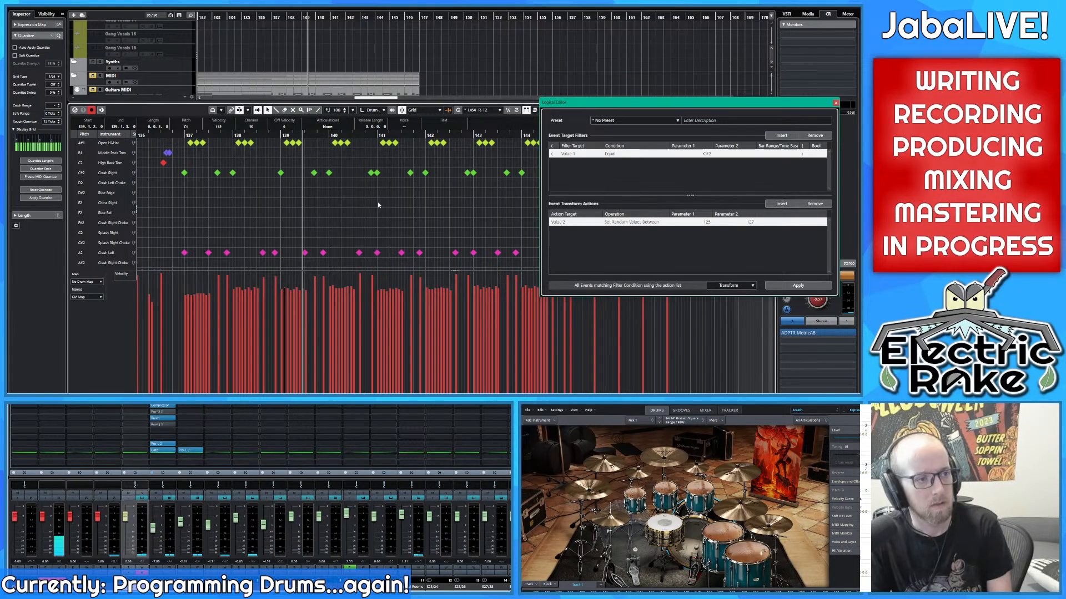
Step: Move the Crash Right hit just before bar 141 to Crash Left and delete the Crash Left hit at the start of bar 141
key("space")
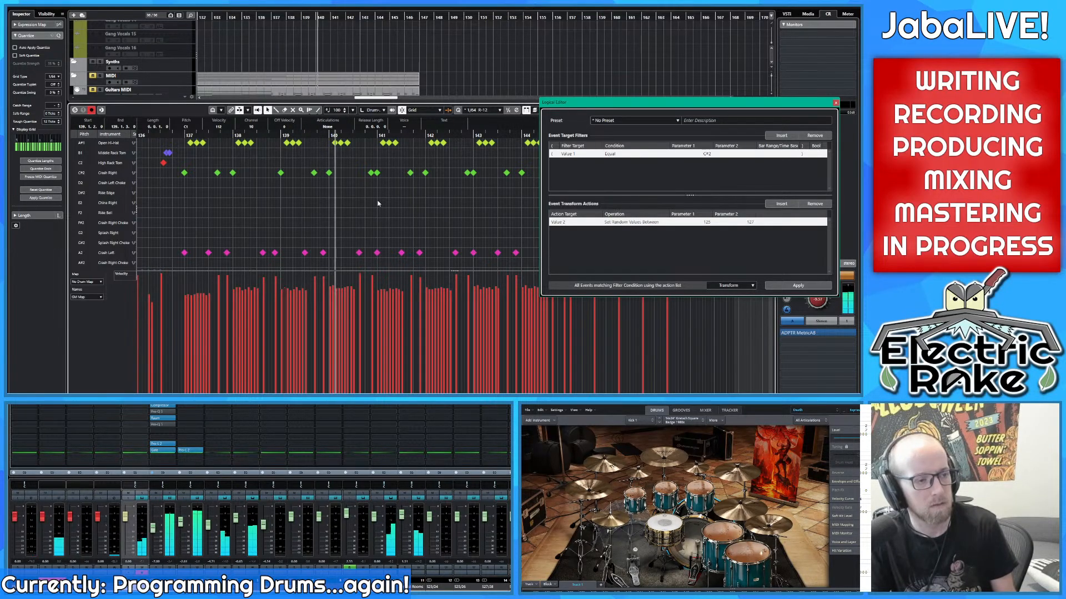
left_click(370, 172)
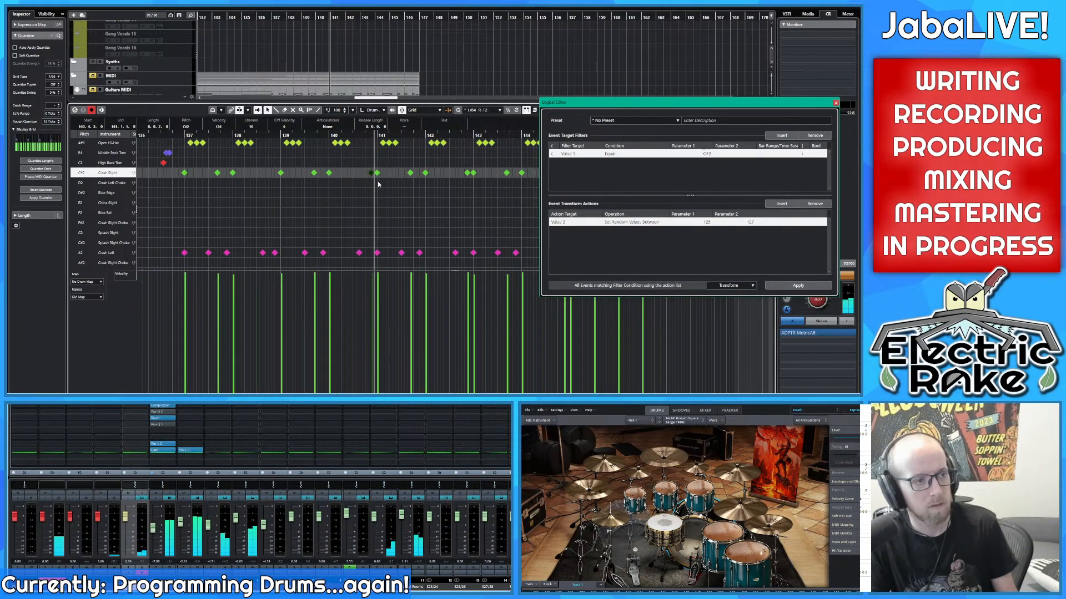
left_click(373, 252)
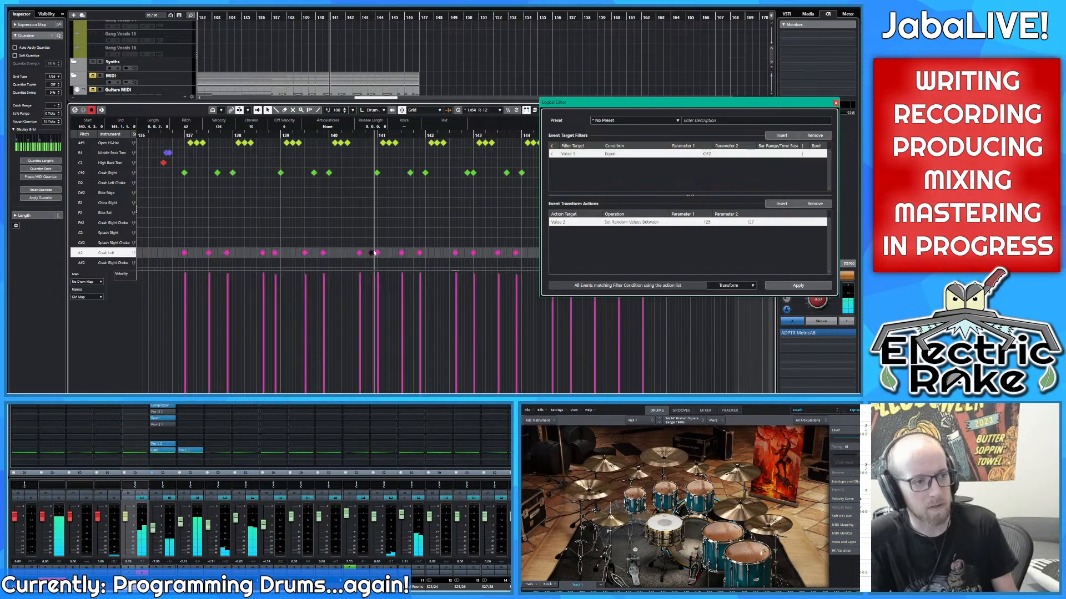
key("Delete")
left_click_drag(398, 236, 305, 231)
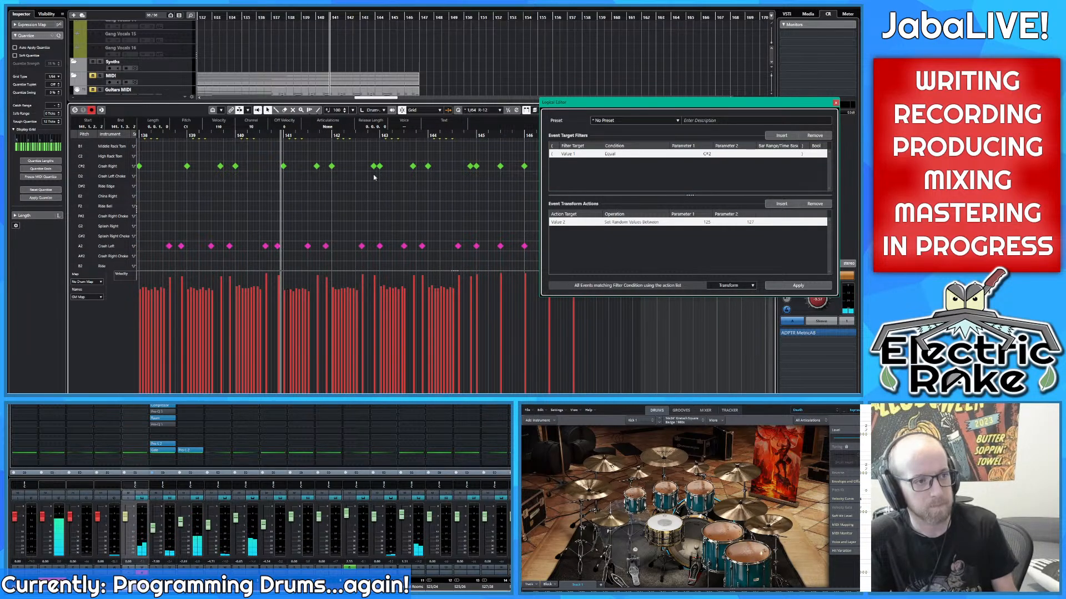
Step: Move the Crash Right hits just before bars 143 and 145 to Crash Left, removing the Crash Left hits on those downbeats
left_click_drag(373, 167, 327, 231)
key("Delete")
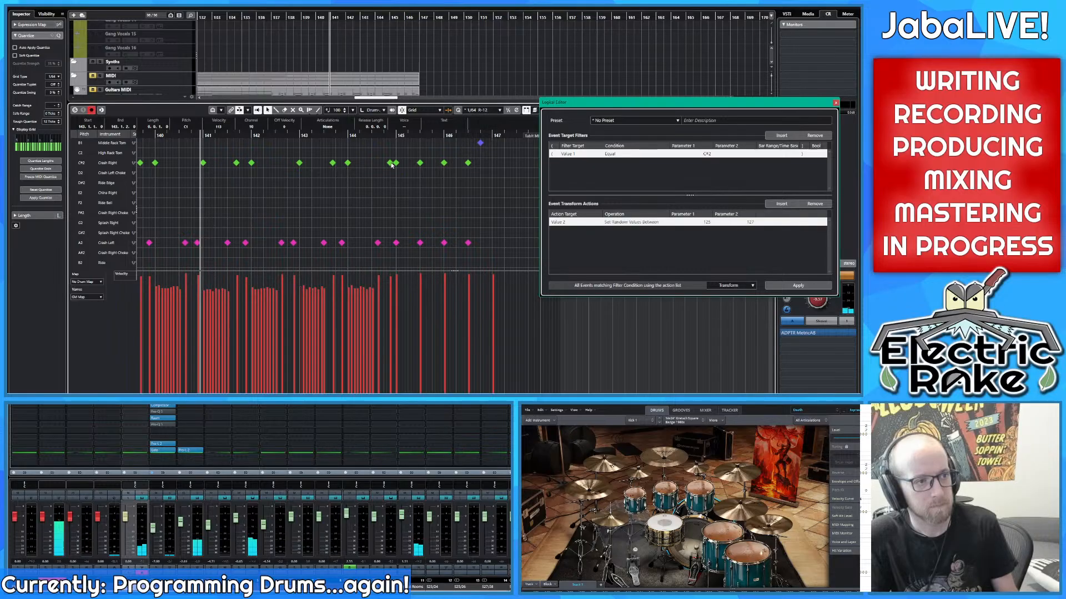
left_click_drag(392, 165, 383, 242)
key("ctrl+a")
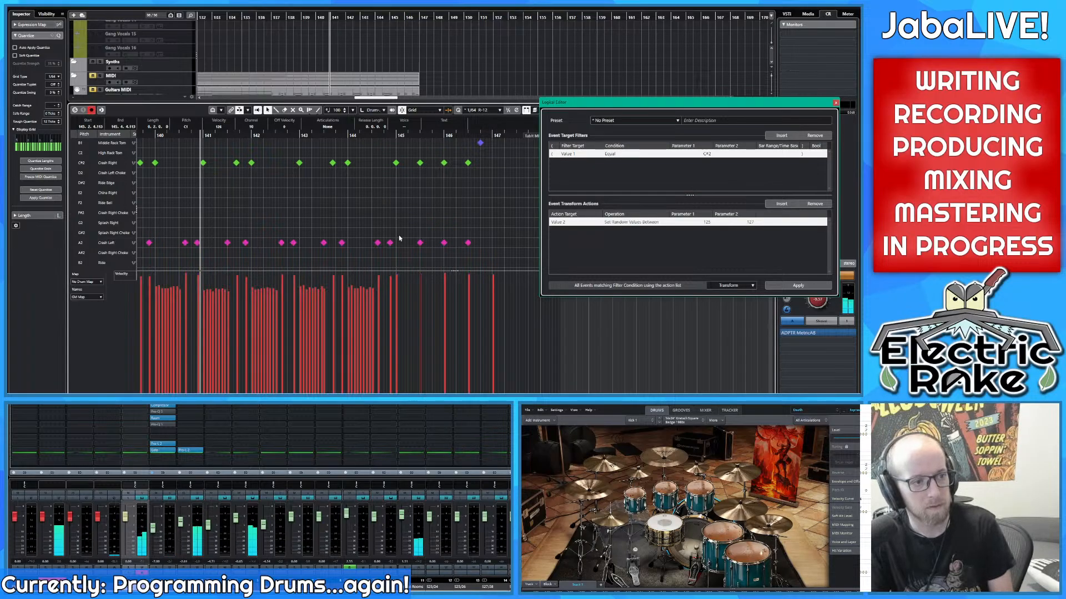
Step: Play back the revised crash pattern in bars 137 to 145
key("g")
key("g")
key("g")
key("h")
key("h")
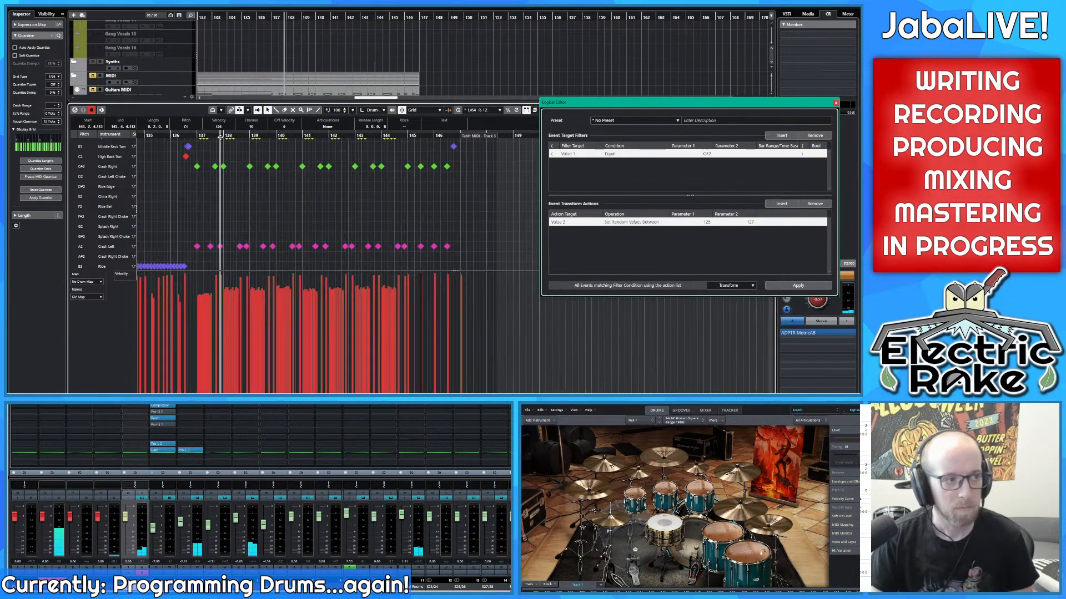
key("space")
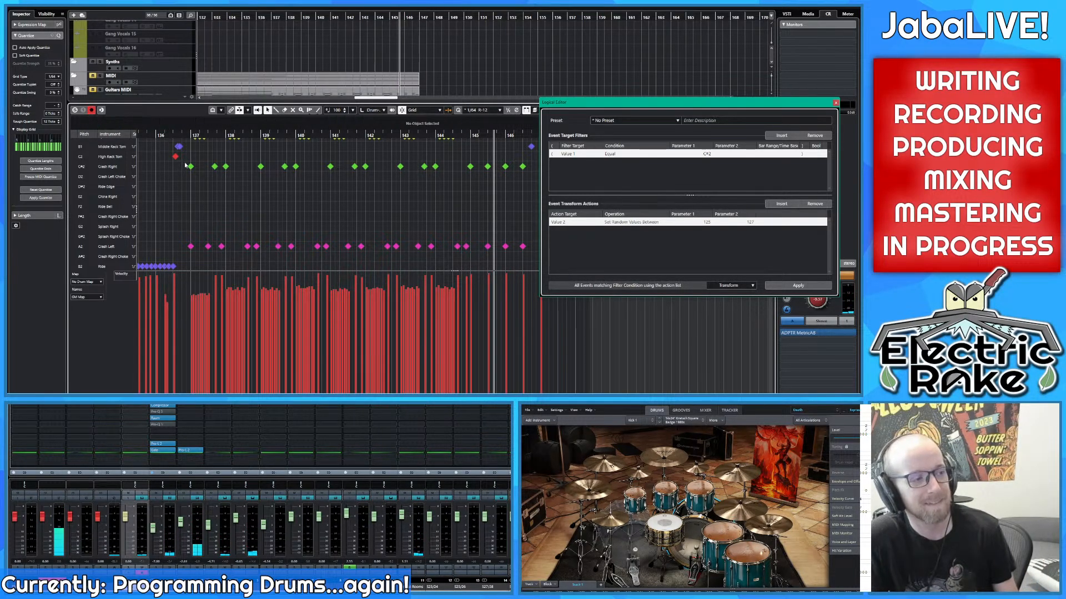
left_click_drag(185, 165, 537, 167)
key("ctrl+z")
left_click_drag(314, 174, 271, 178)
scroll(271, 179, "down", 3)
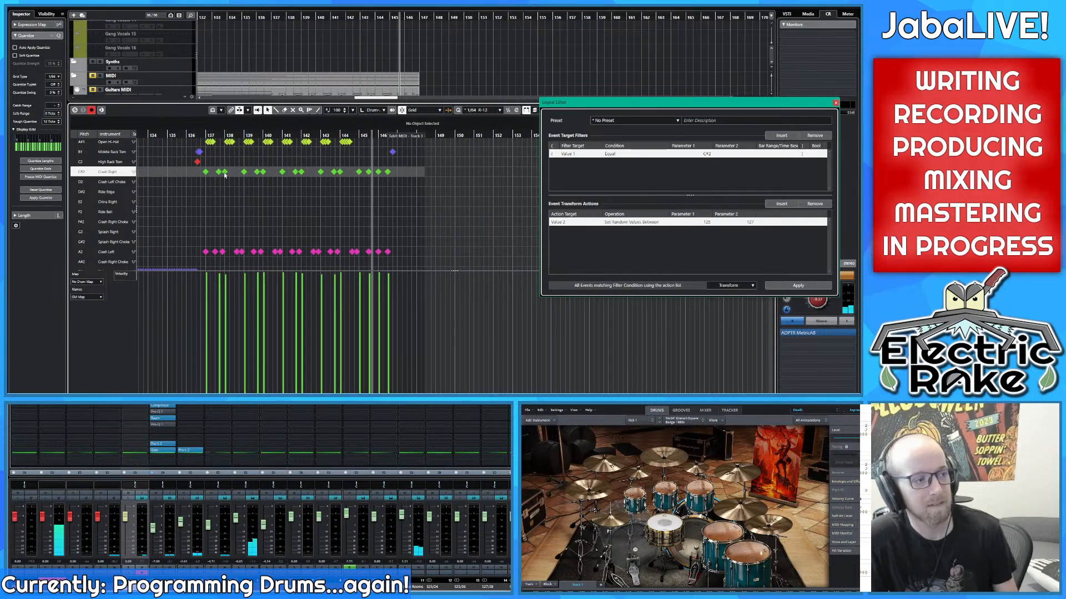
Step: Try swapping all Crash Right and Crash Left hits across bars 137 to 146 and play back the result
left_click_drag(202, 168, 391, 185)
left_click(249, 230)
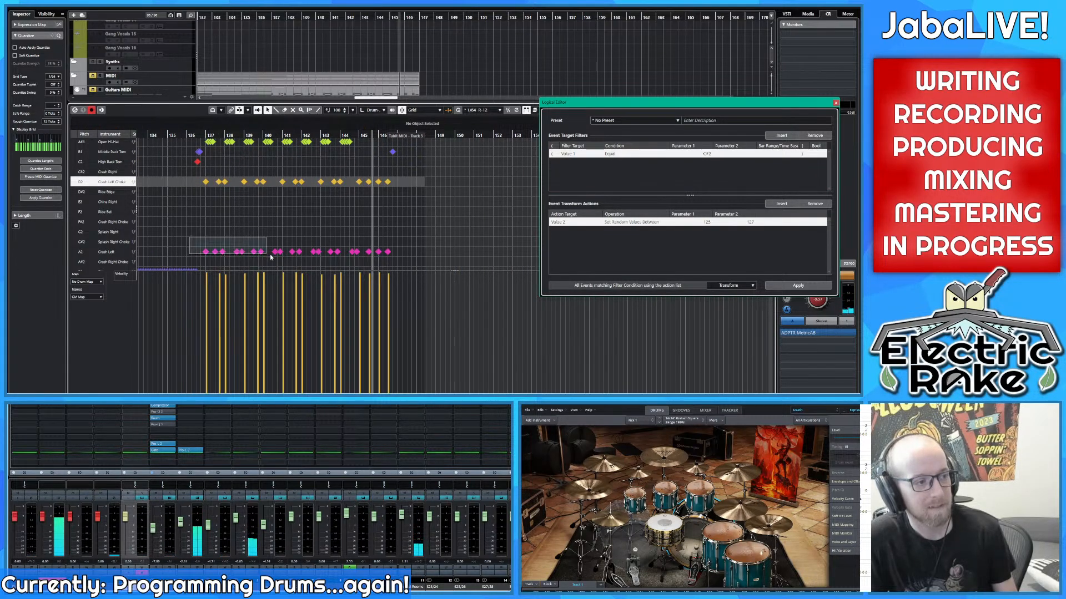
left_click_drag(271, 257, 388, 252)
left_click(191, 193)
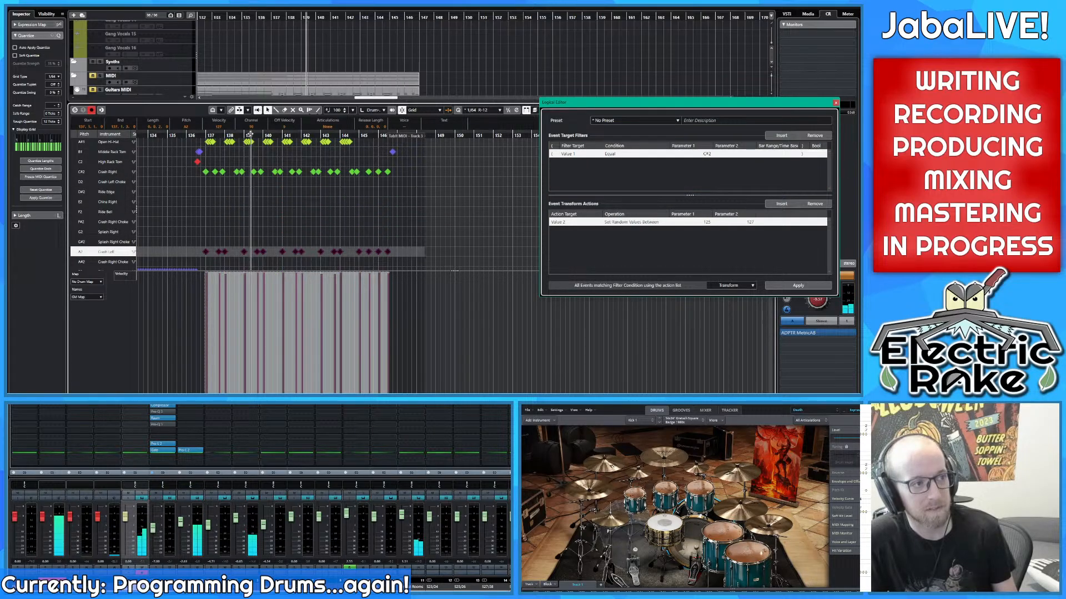
left_click(184, 135)
key("space")
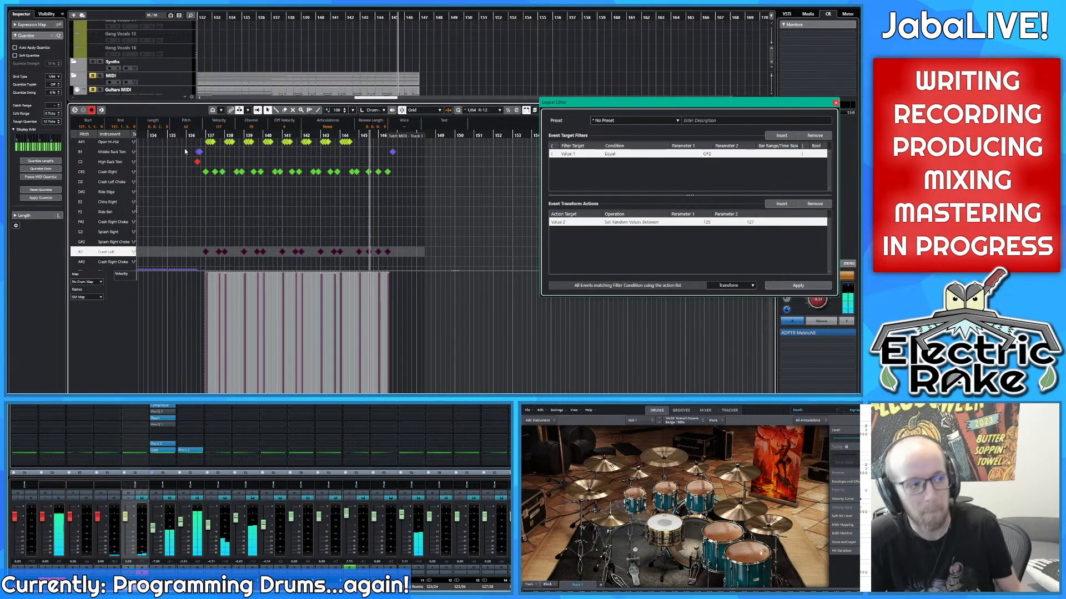
Step: Undo the full swap of the Crash Right and Crash Left hits
left_click(265, 217)
key("ctrl+z")
key("ctrl+z")
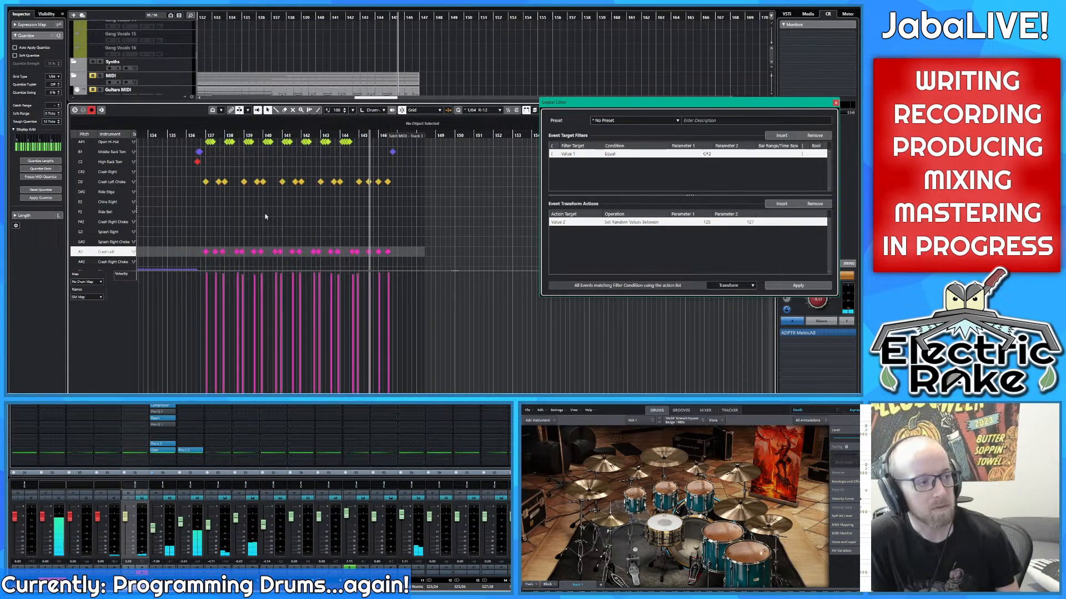
Step: Play back the crash pattern from bar 136 into bar 139
left_click(194, 135)
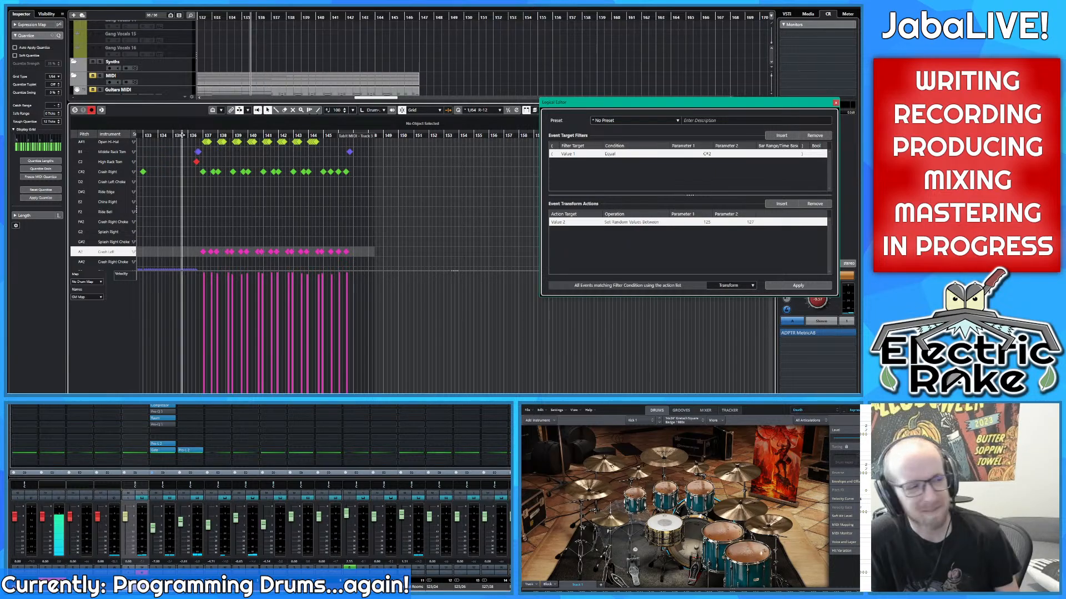
scroll(207, 190, "up", 2)
key("space")
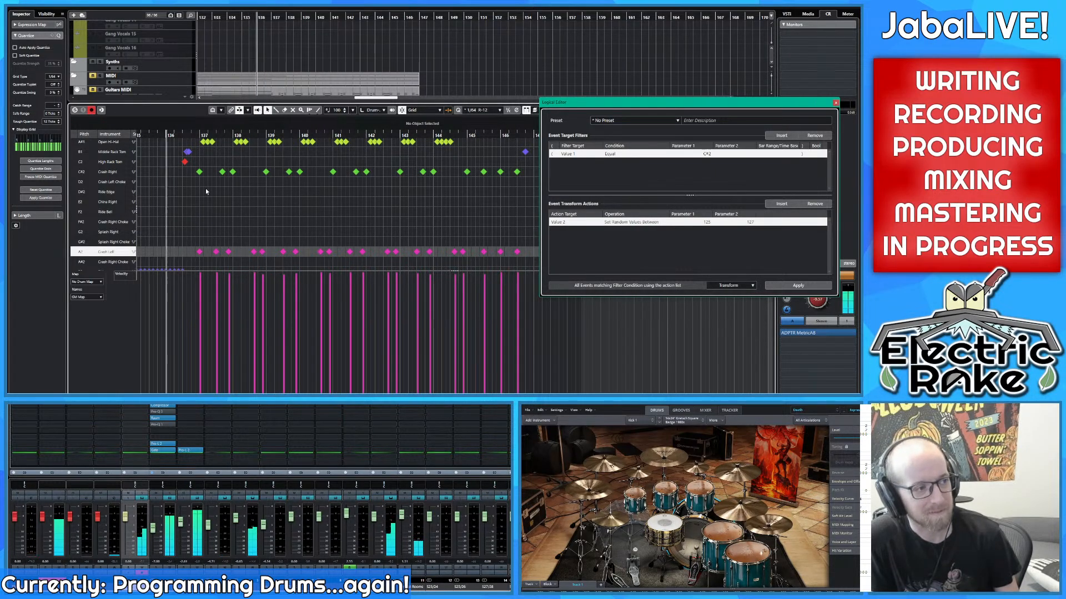
scroll(209, 192, "up", 1)
scroll(227, 199, "down", 2)
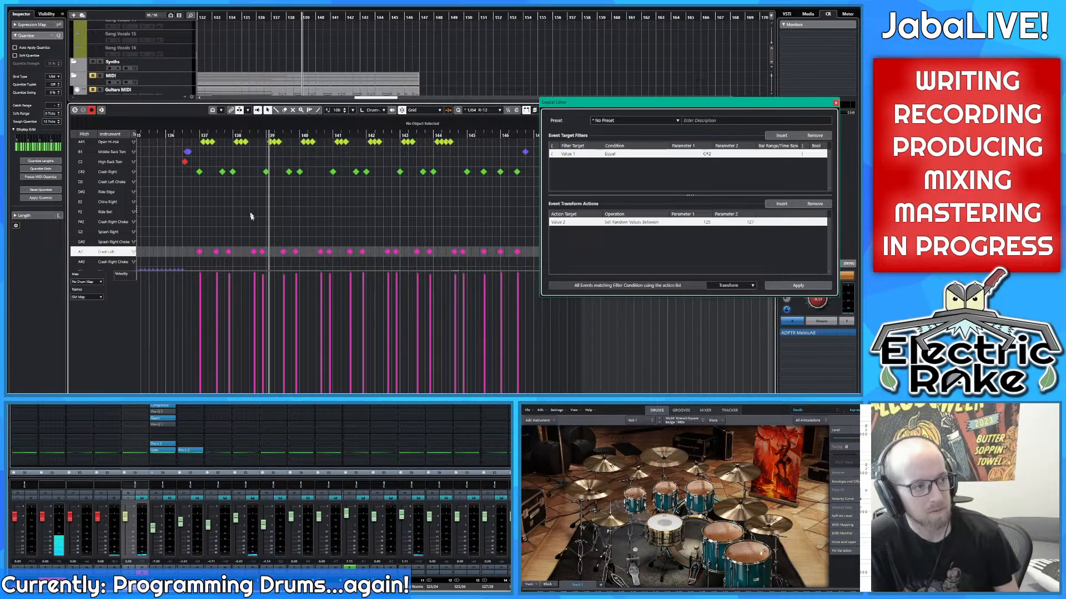
Step: Try swapping the Crash Right and Crash Left hits from just before bar 139 into bar 141
left_click_drag(250, 234, 272, 253)
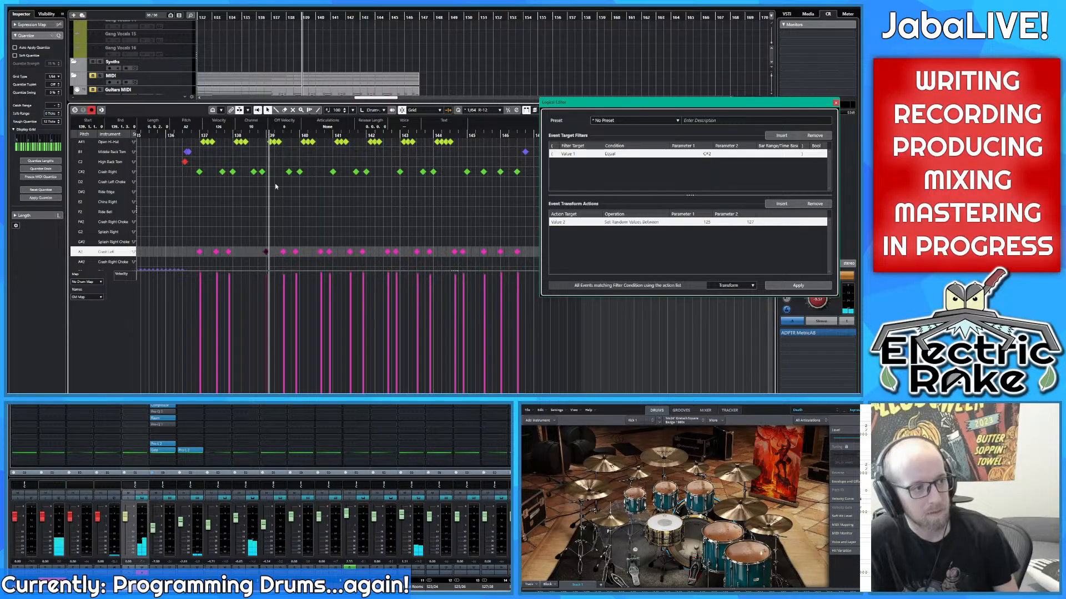
left_click_drag(283, 176, 251, 187)
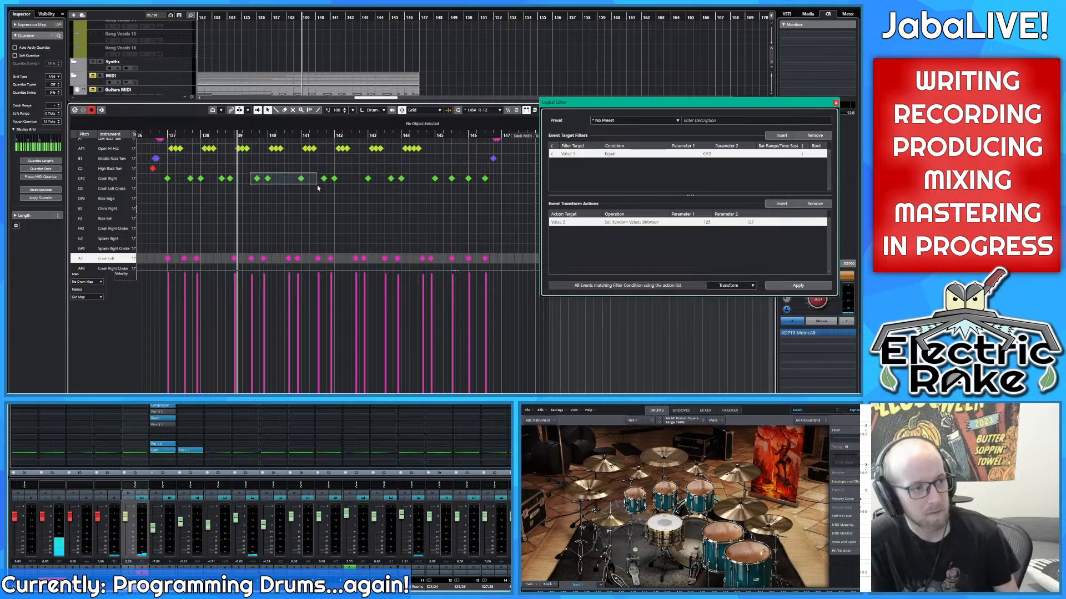
mouse_move(327, 189)
left_mouse_down()
mouse_move(252, 173)
mouse_move(324, 189)
left_mouse_up()
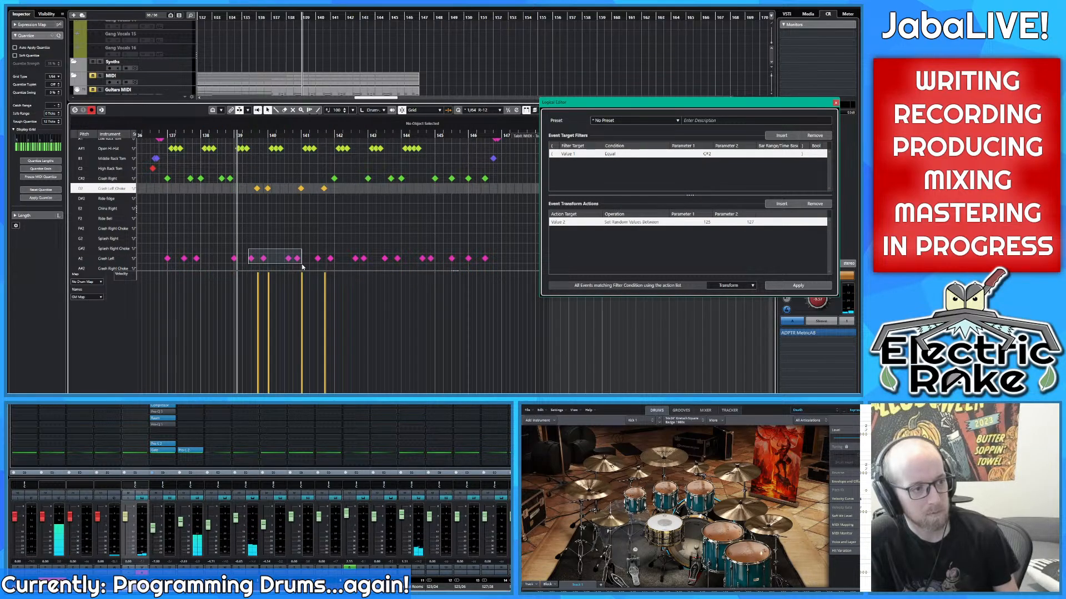
left_click_drag(323, 263, 256, 258)
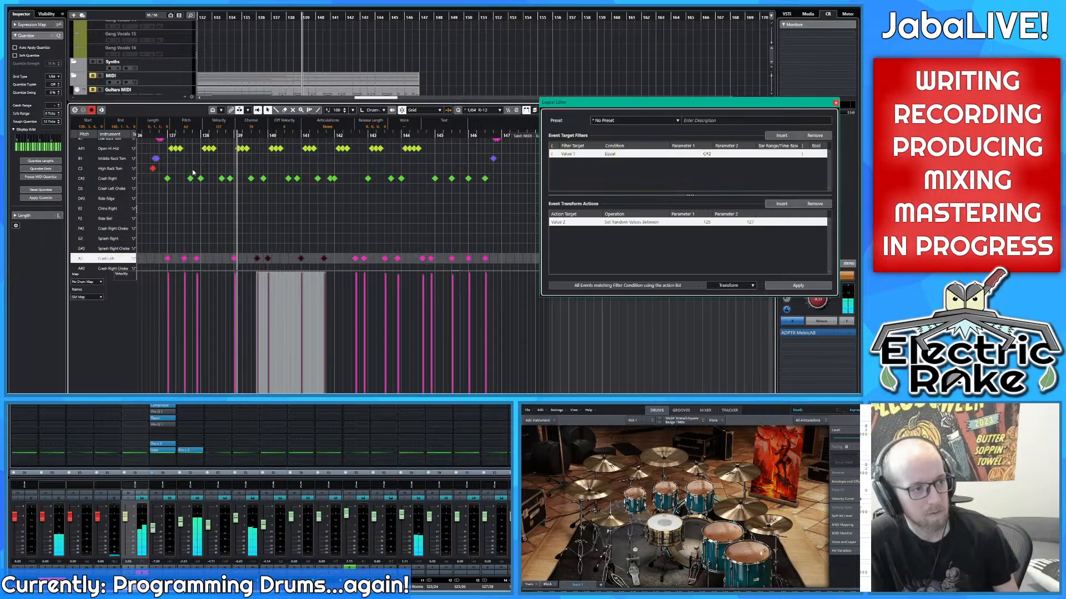
Step: Play back the partly swapped crash pattern from bar 136
left_click_drag(180, 135, 146, 140)
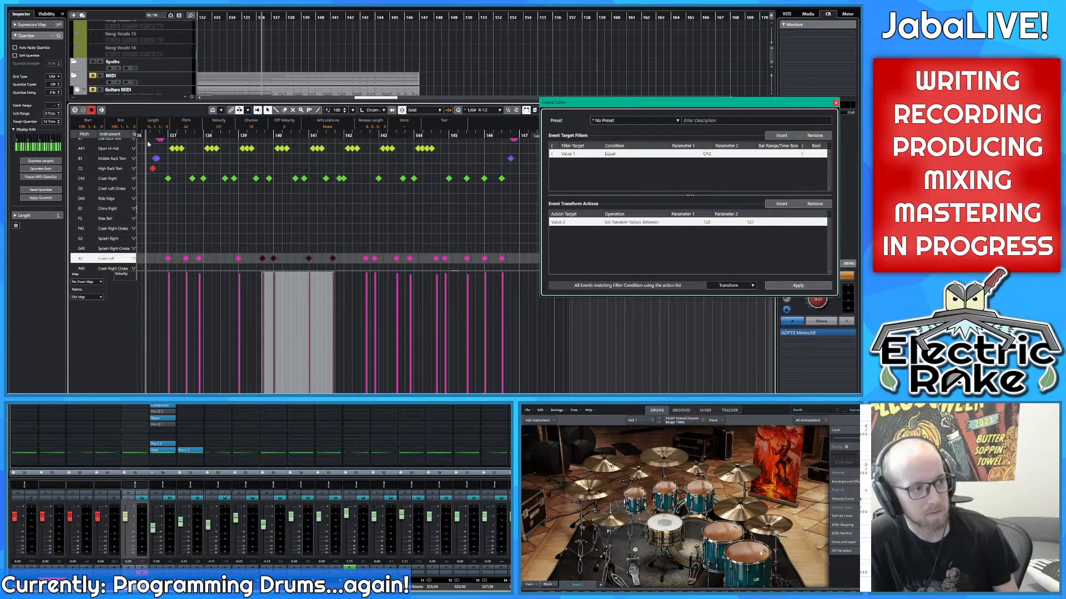
key("space")
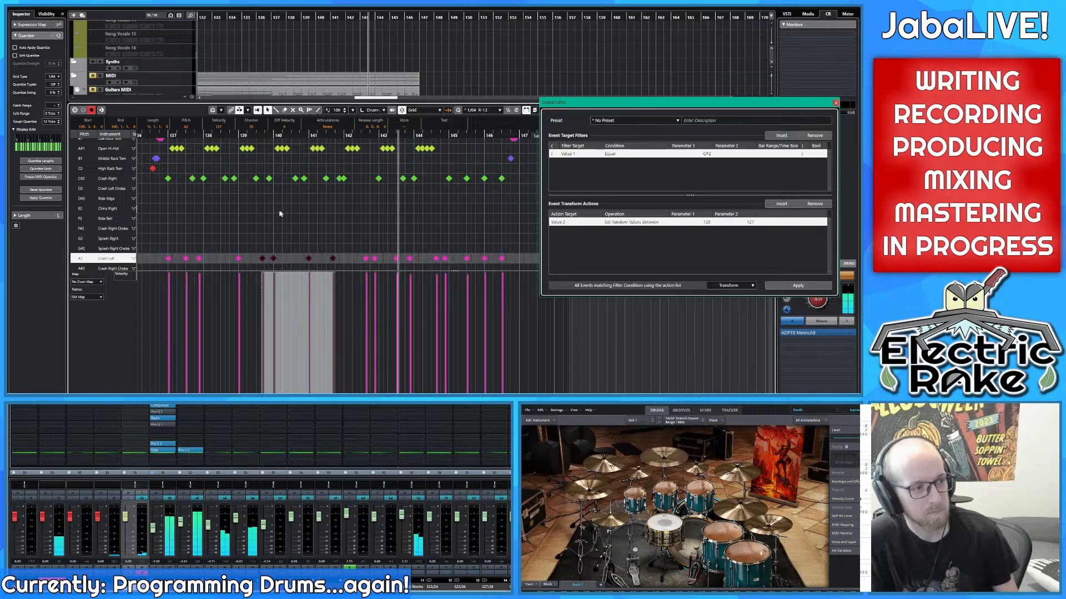
left_click_drag(231, 135, 176, 148)
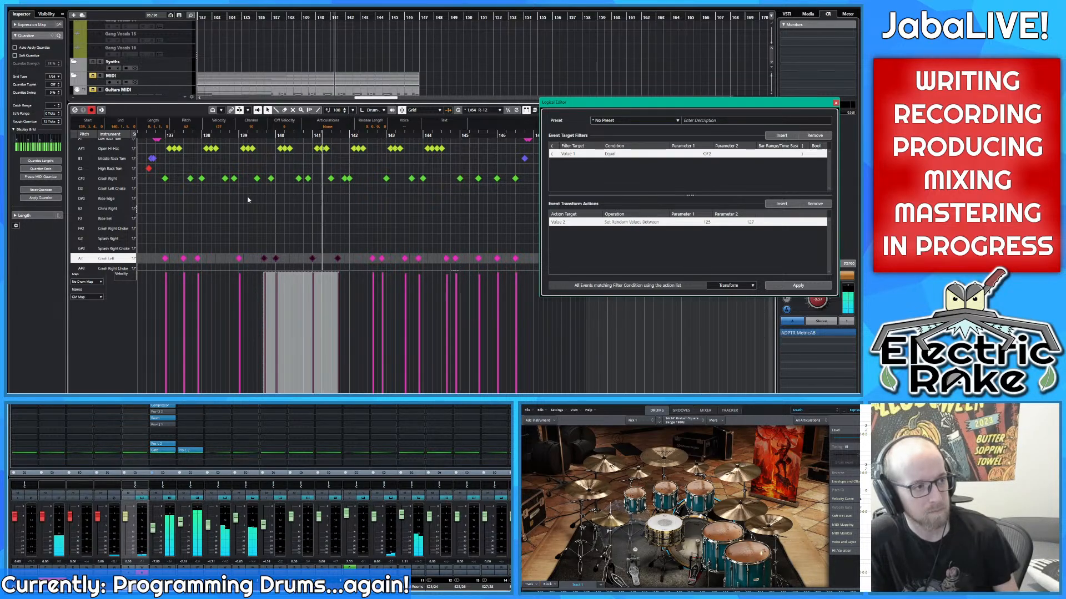
Step: Try moving the two Crash Right hits just before bar 139 to Crash Left and play back from before bar 137
left_click(222, 192)
left_click_drag(222, 192, 225, 259)
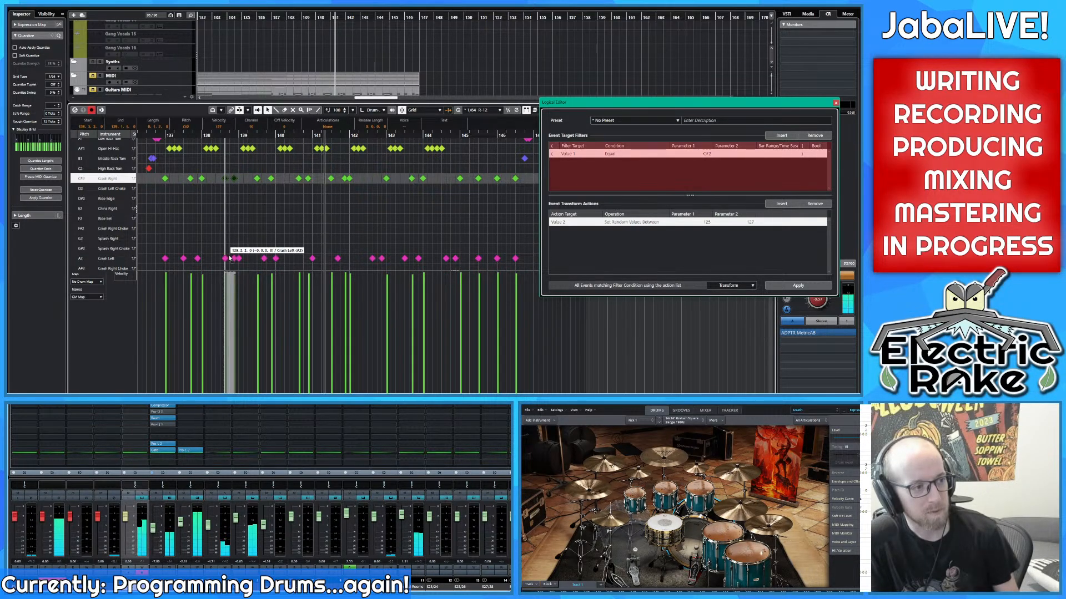
left_click_drag(213, 134, 150, 143)
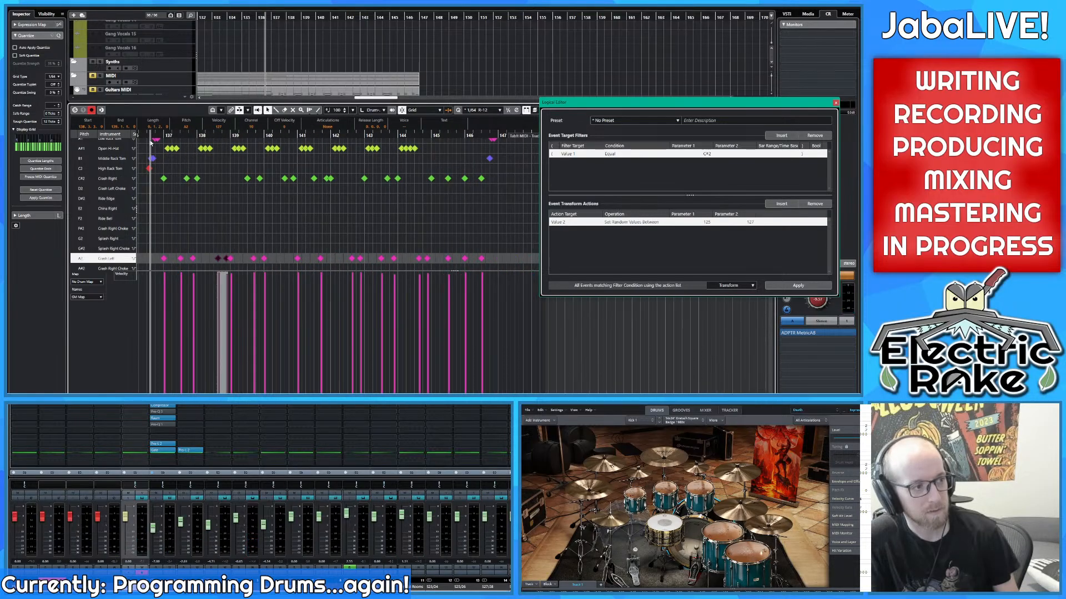
key("space")
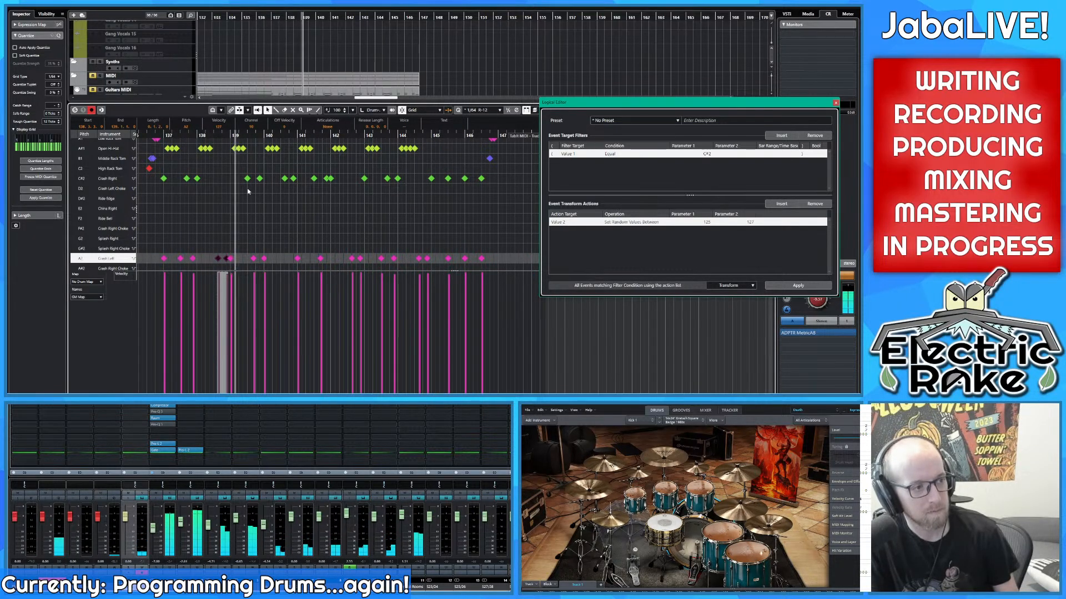
key("space")
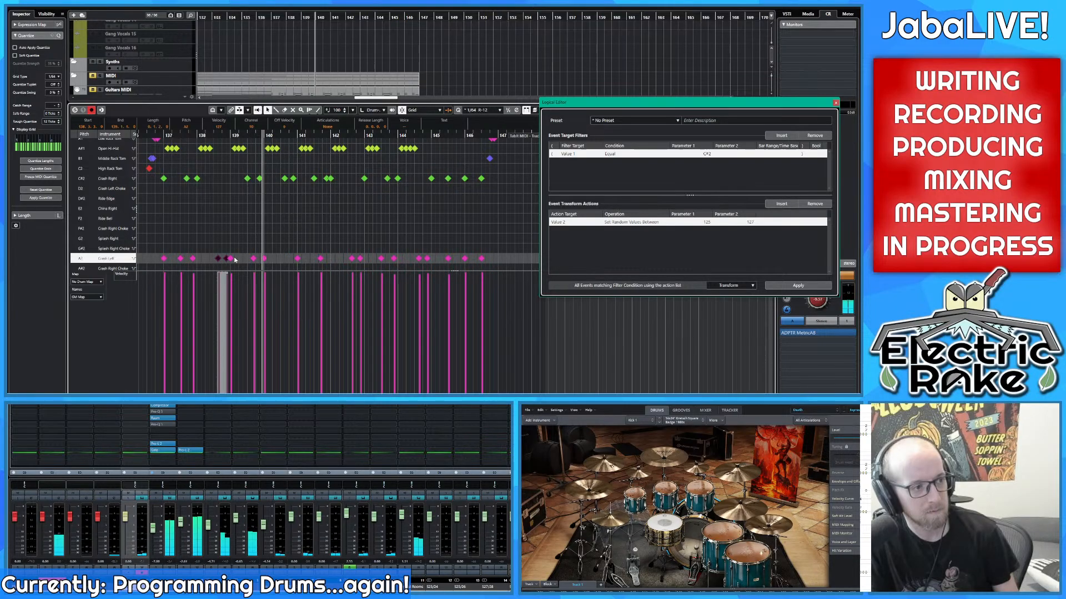
Step: Try moving the Crash Left hit at the start of bar 139 to Crash Right and play it back
left_click(232, 259)
left_click_drag(231, 259, 230, 178)
left_click_drag(210, 135, 169, 146)
key("space")
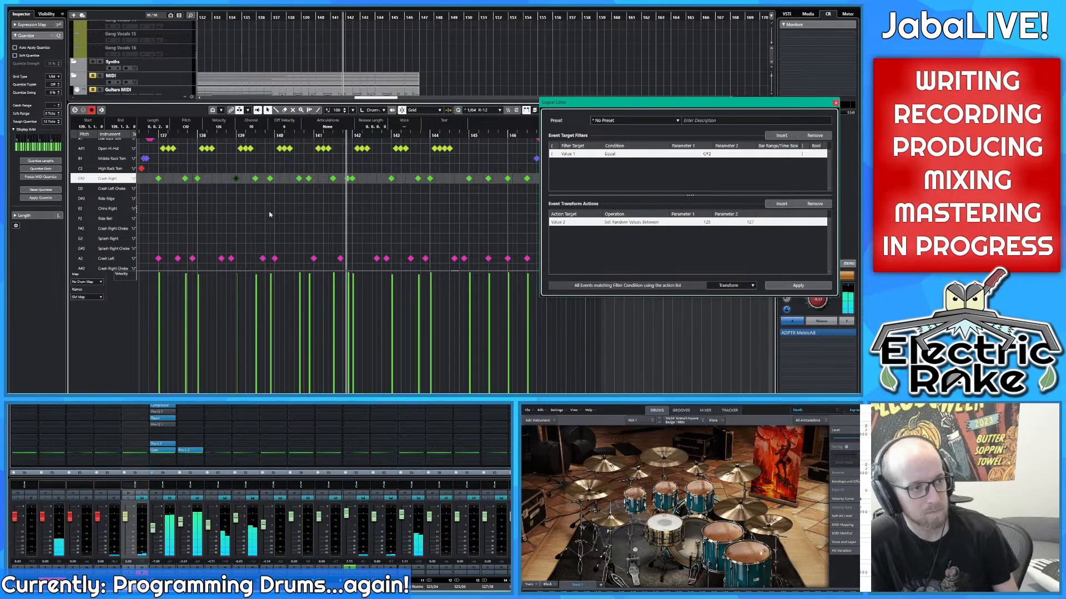
Step: Undo the crash edits made after the first swap at bar 139 and play back from the start of the section
key("ctrl+z")
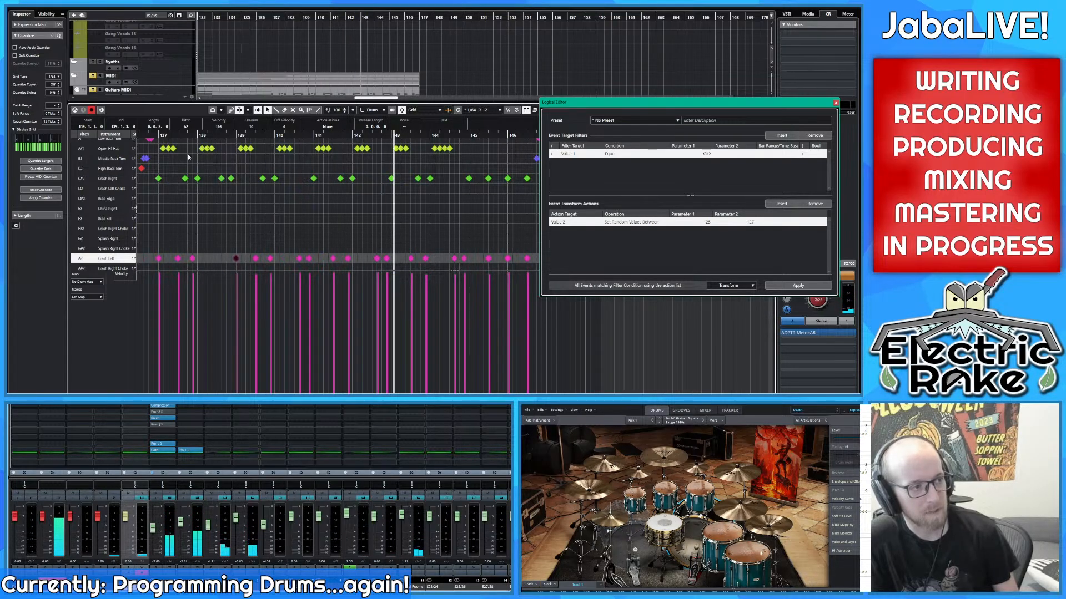
left_click_drag(181, 137, 151, 147)
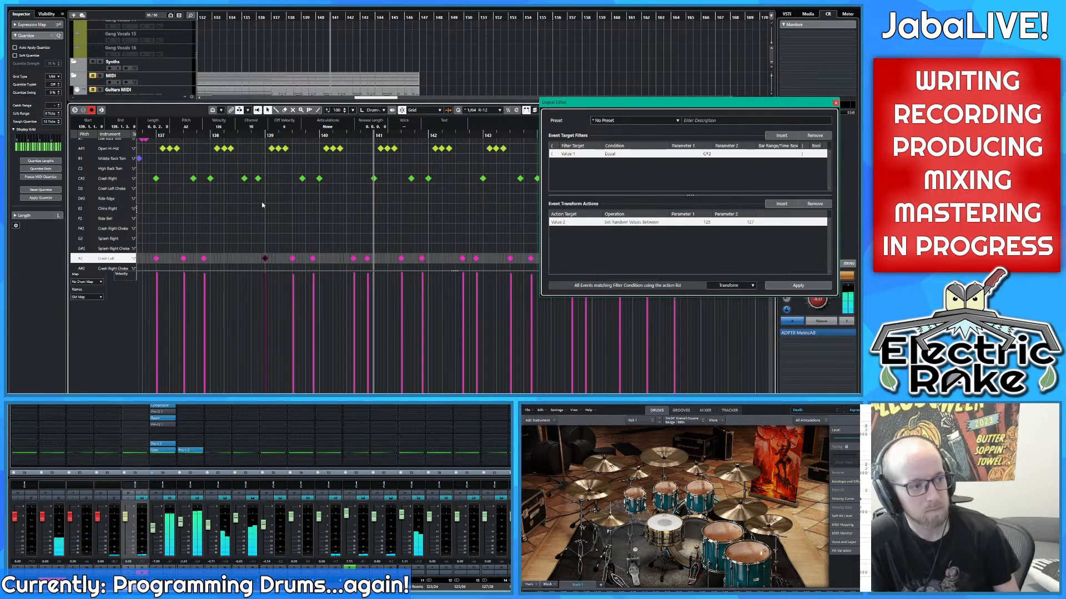
Step: Undo the remaining crash swap around the start of bar 139 and play back the restored pattern
key("ctrl+z")
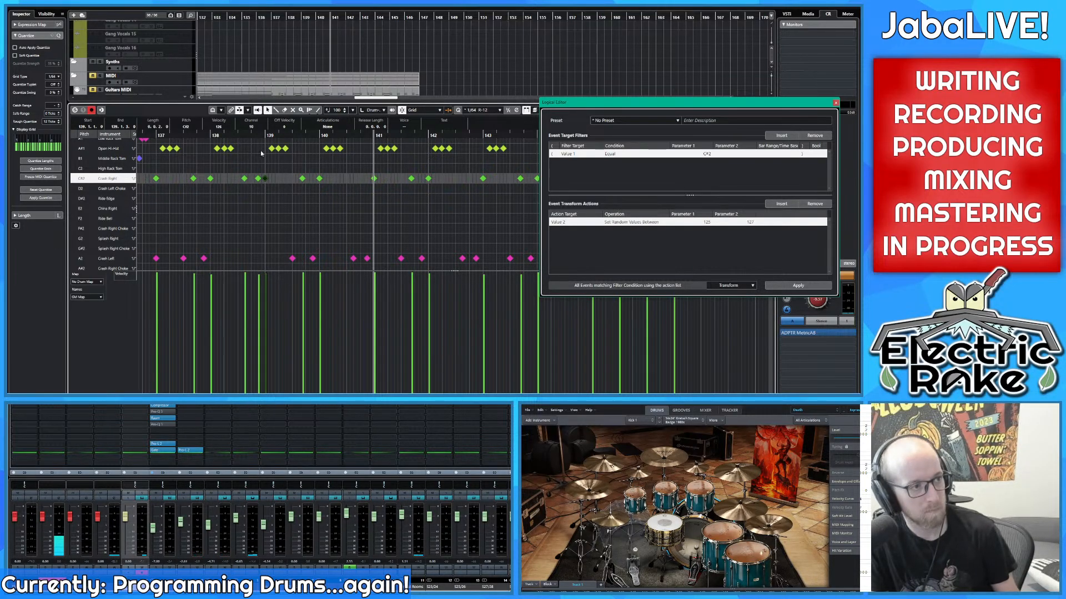
key("ctrl+z")
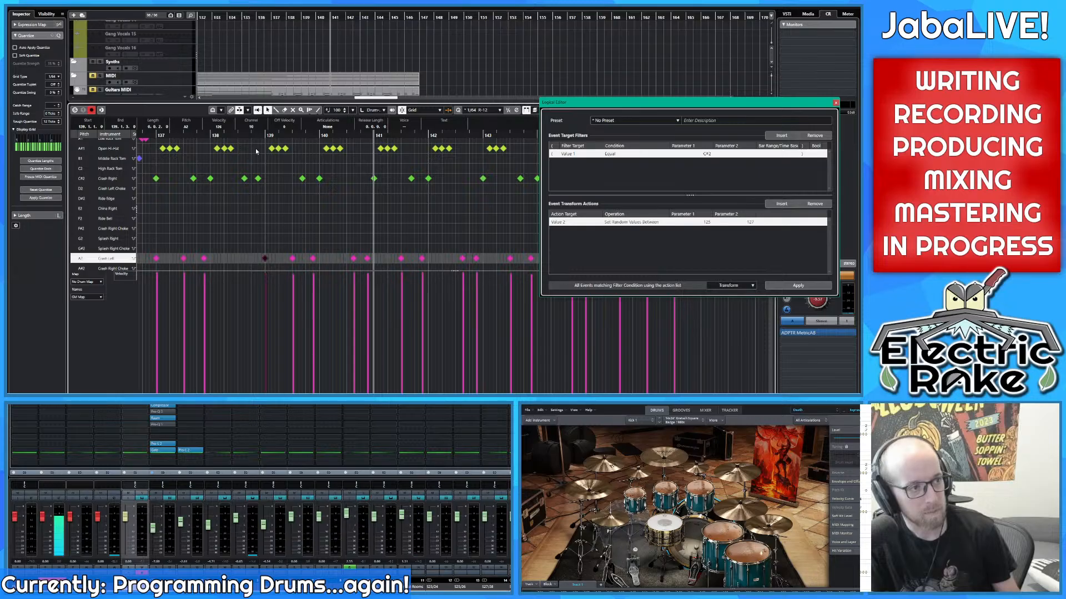
left_click_drag(159, 140, 159, 135)
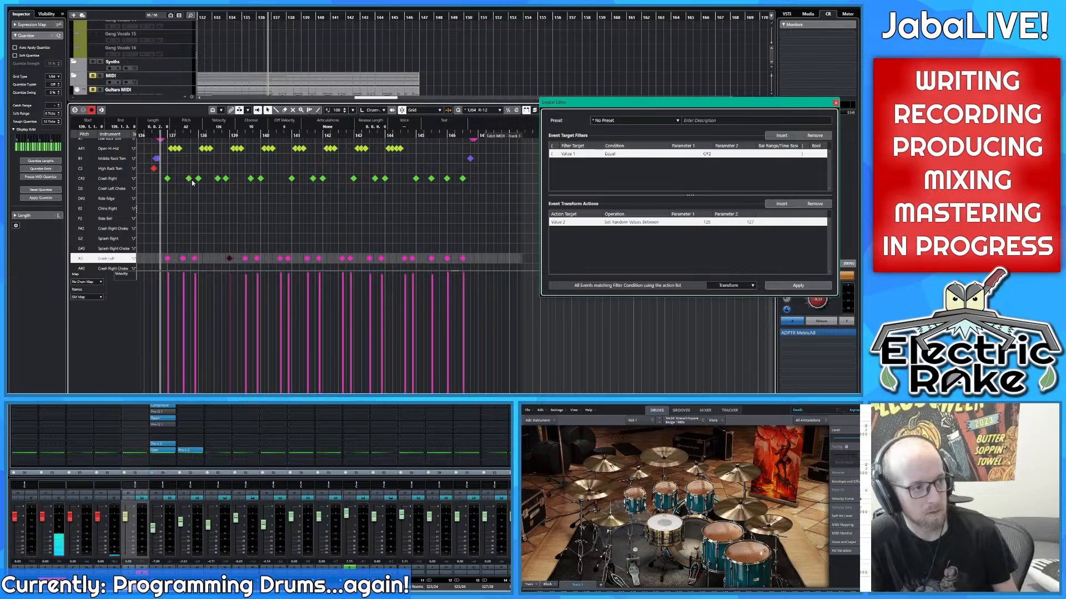
key("ctrl+shift+z")
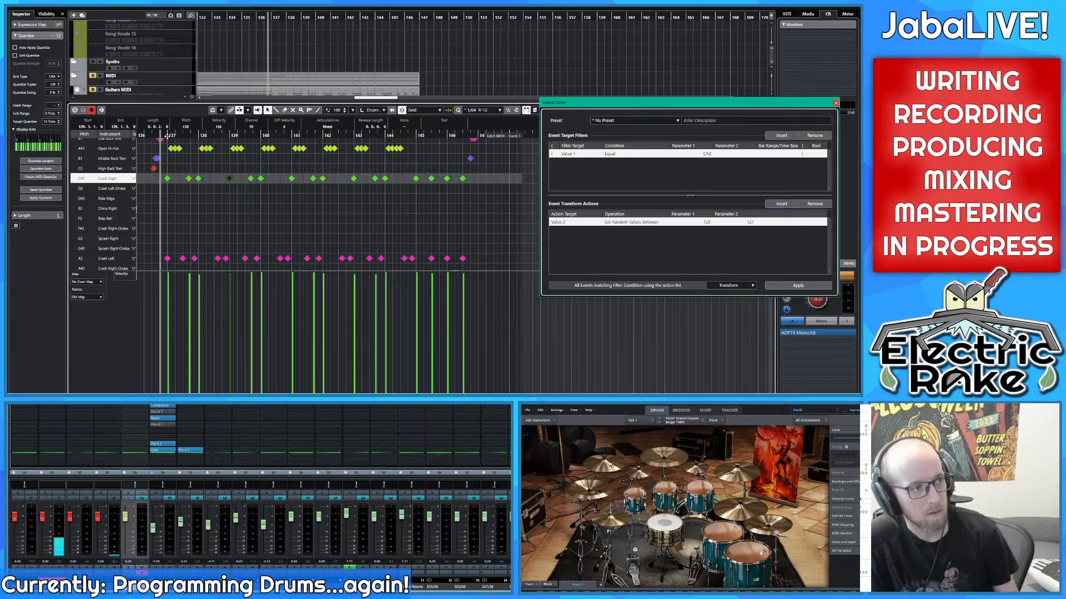
left_click_drag(157, 136, 174, 180)
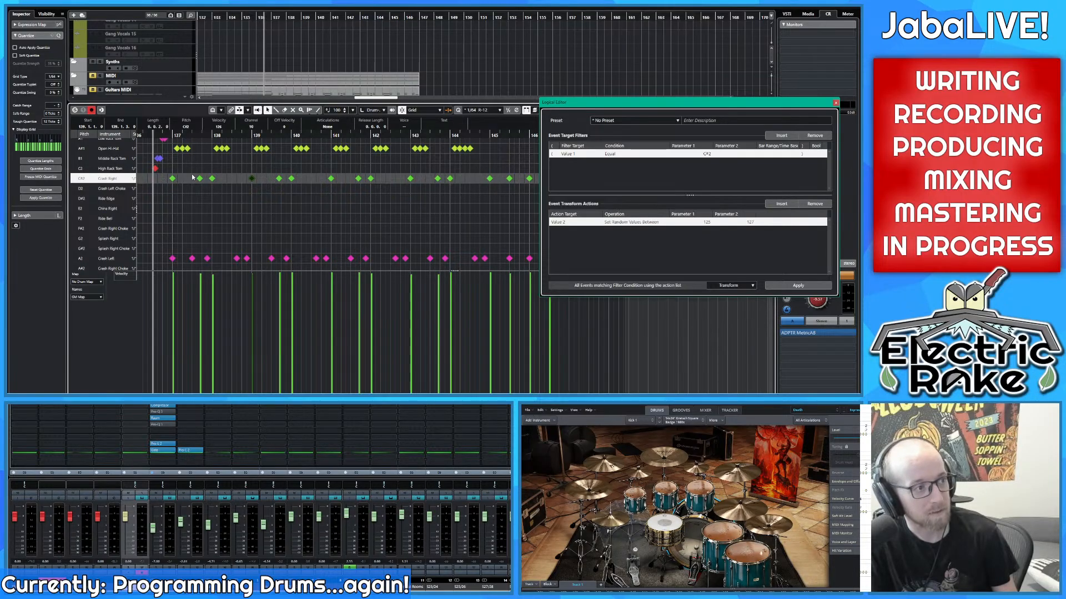
key("space")
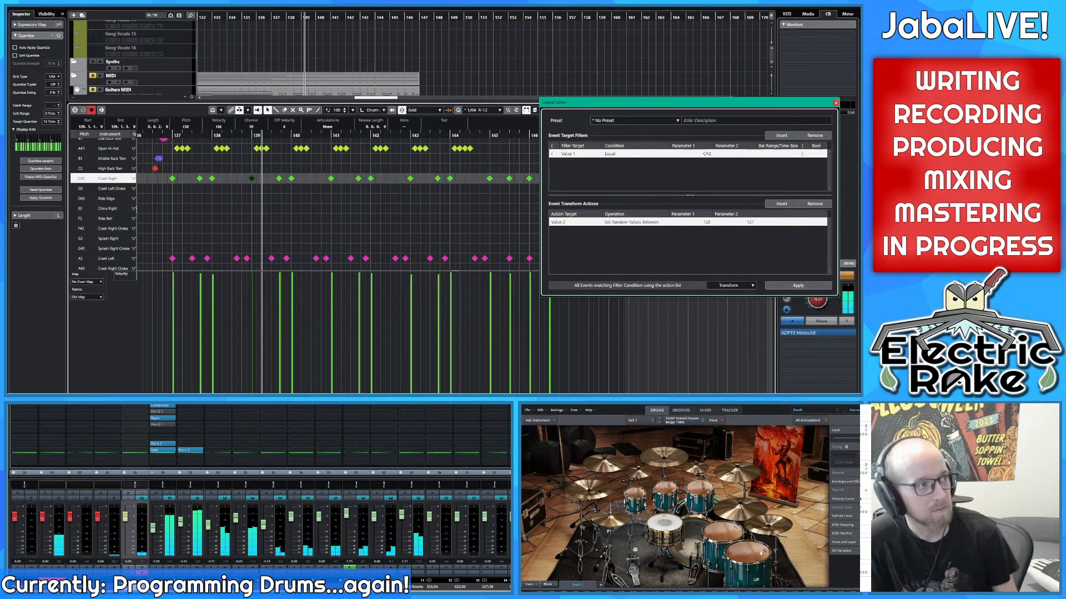
Step: Check in the Key Commands dialog which functions Ctrl+Y and Ctrl+Shift+Z are assigned to
left_click(38, 4)
left_click(72, 214)
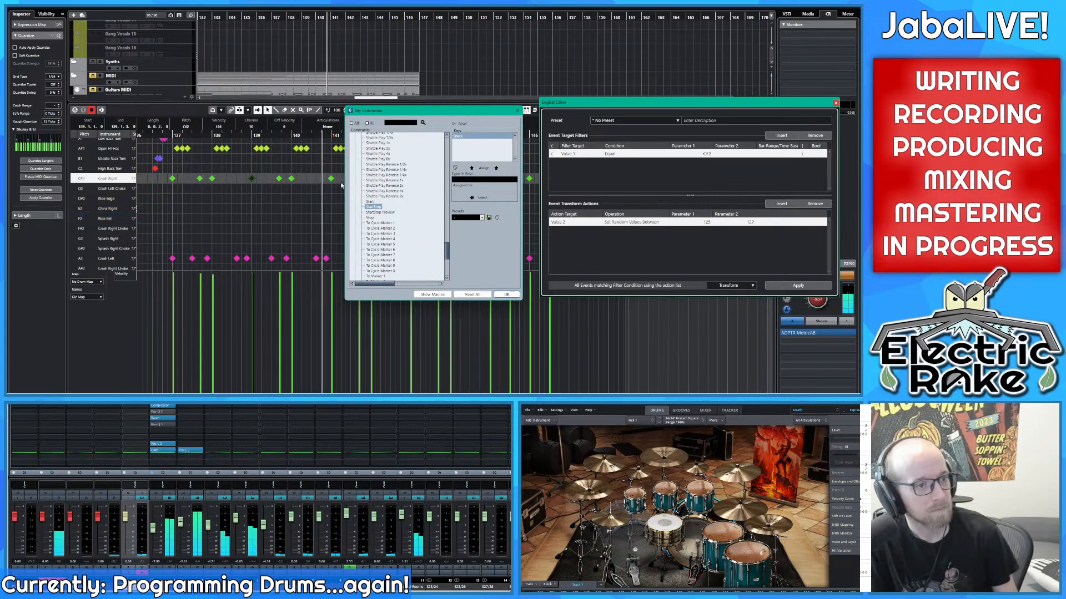
left_click(460, 181)
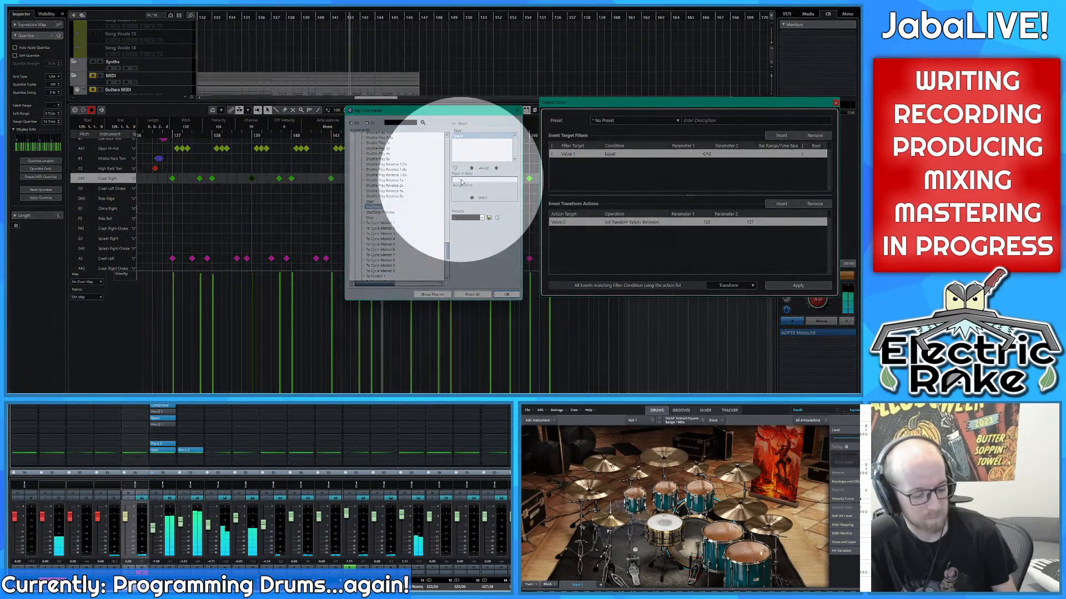
key("ctrl+y")
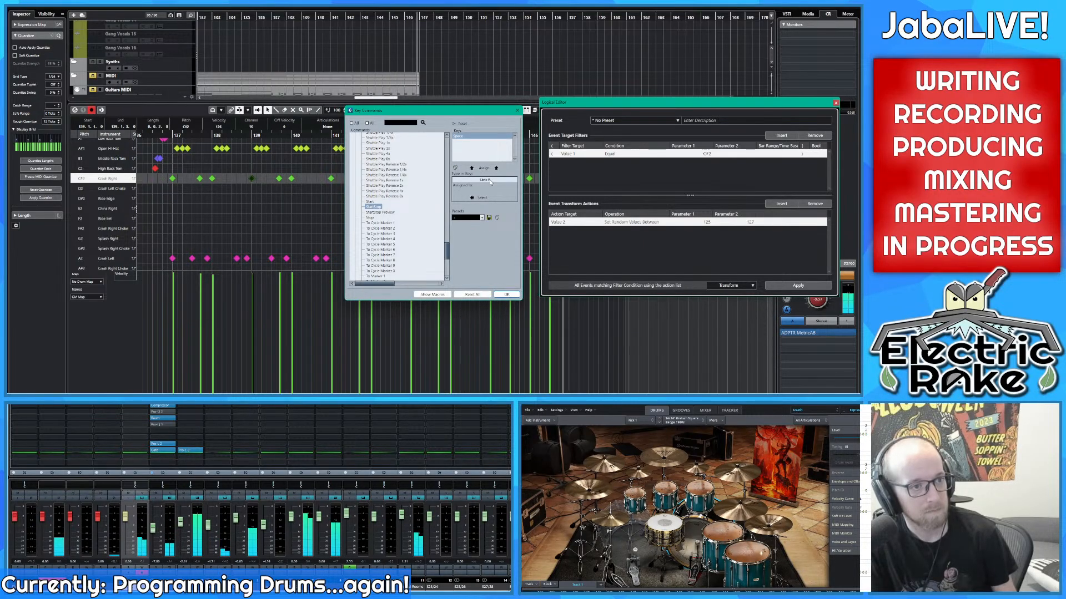
key("ctrl+shift+z")
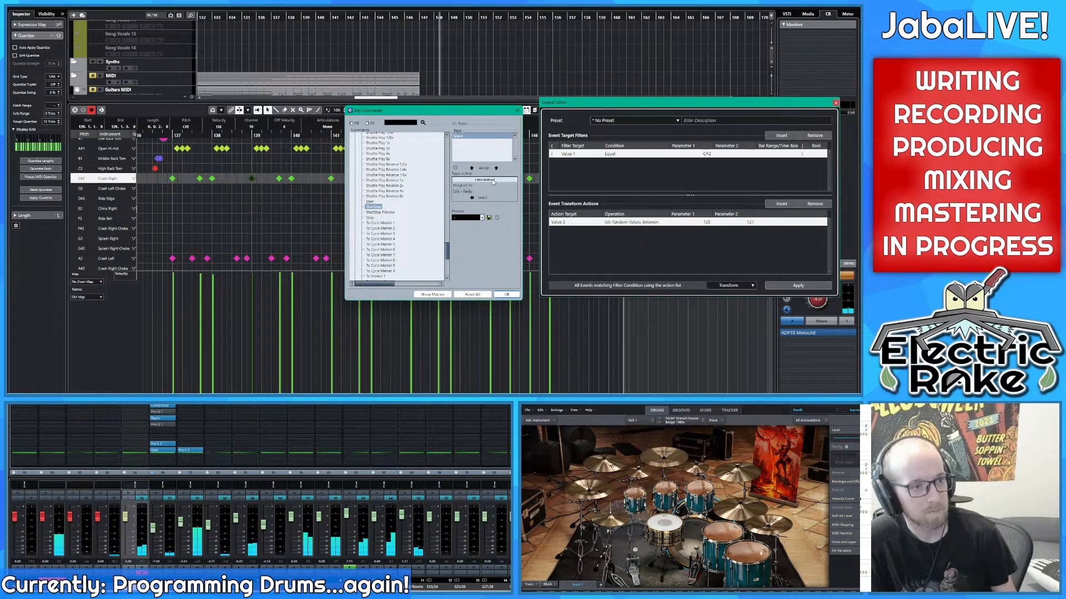
key("ctrl+y")
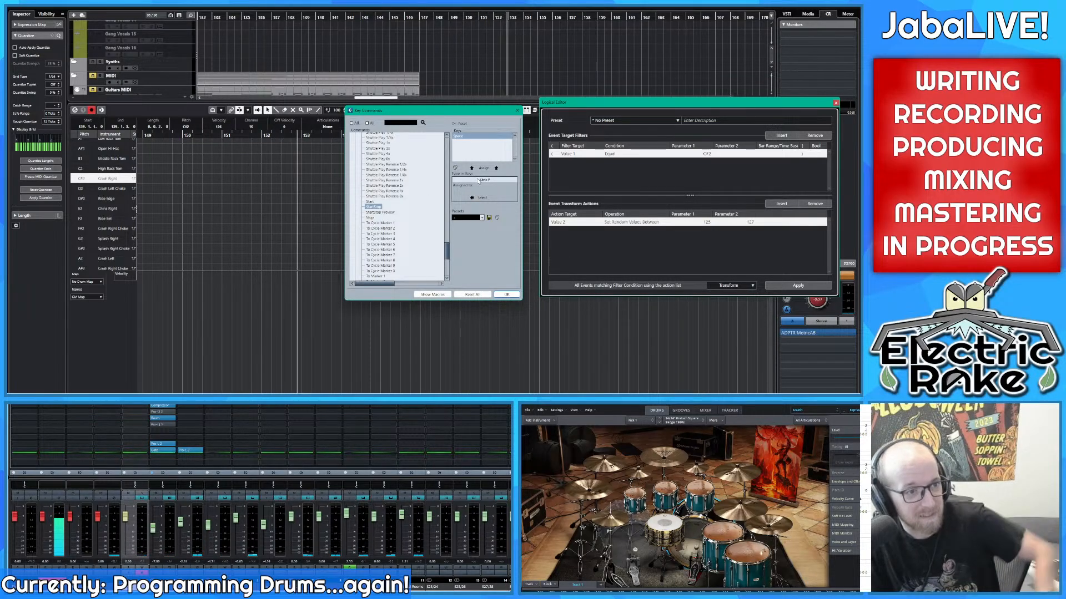
key("ctrl+shift+z")
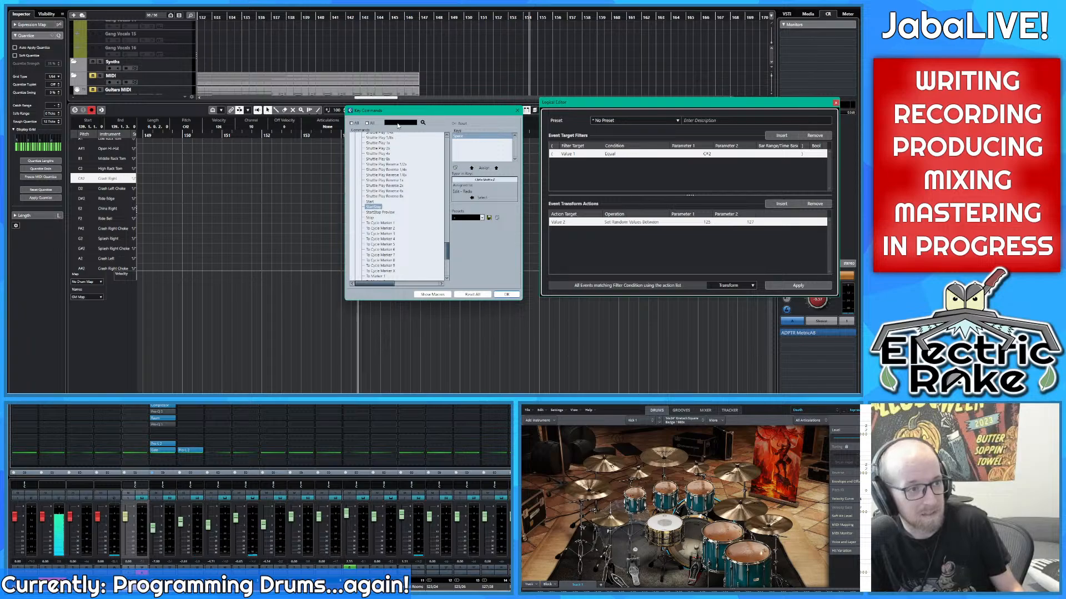
Step: Search the key commands for "redo" and assign Ctrl+Y to the Redo Zoom command
type("redo")
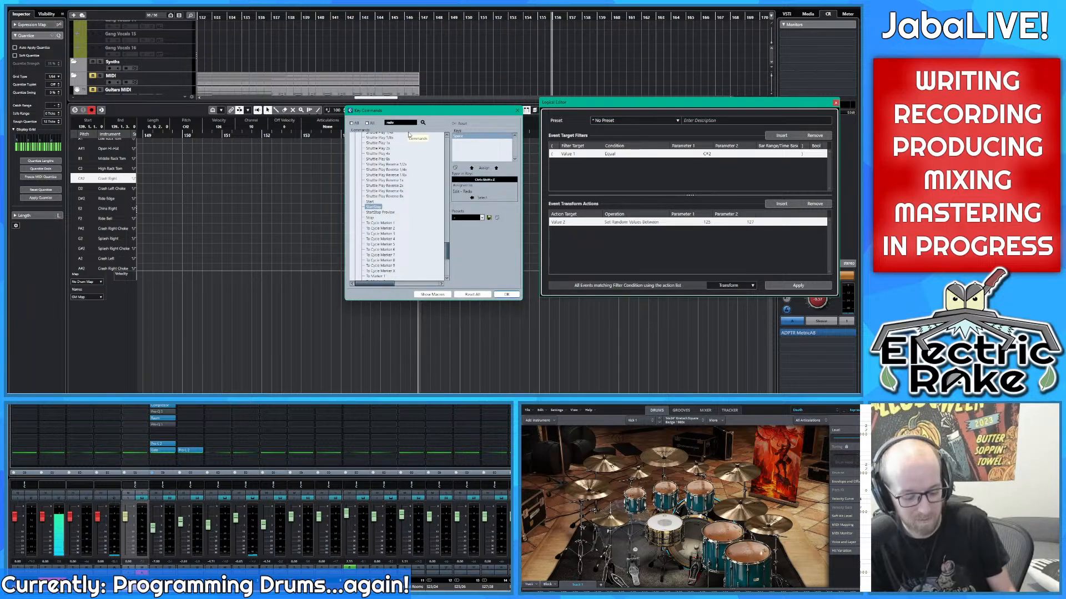
key("Return")
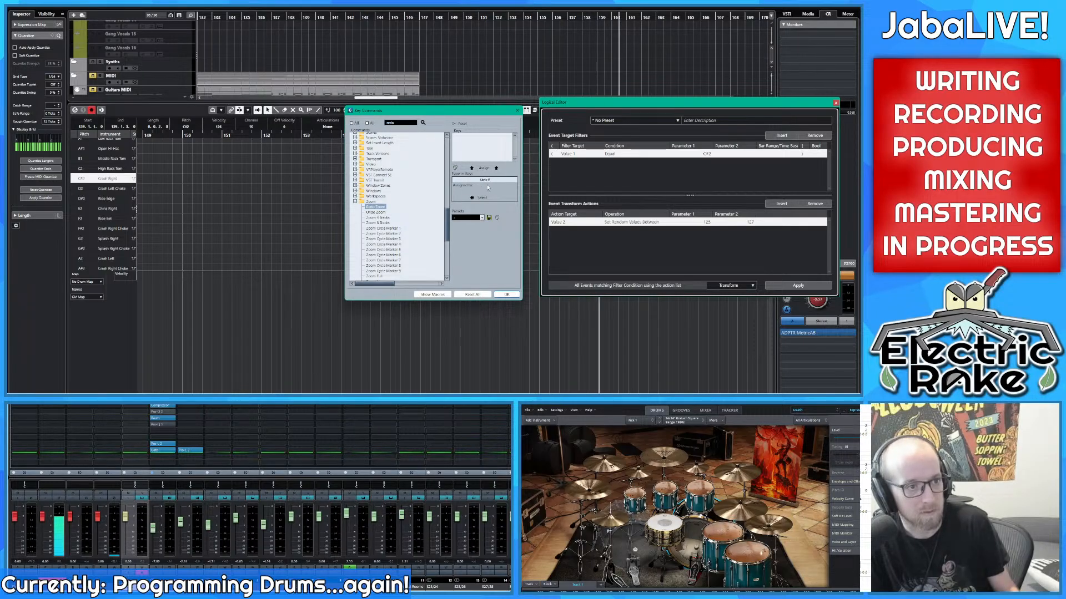
left_click(482, 169)
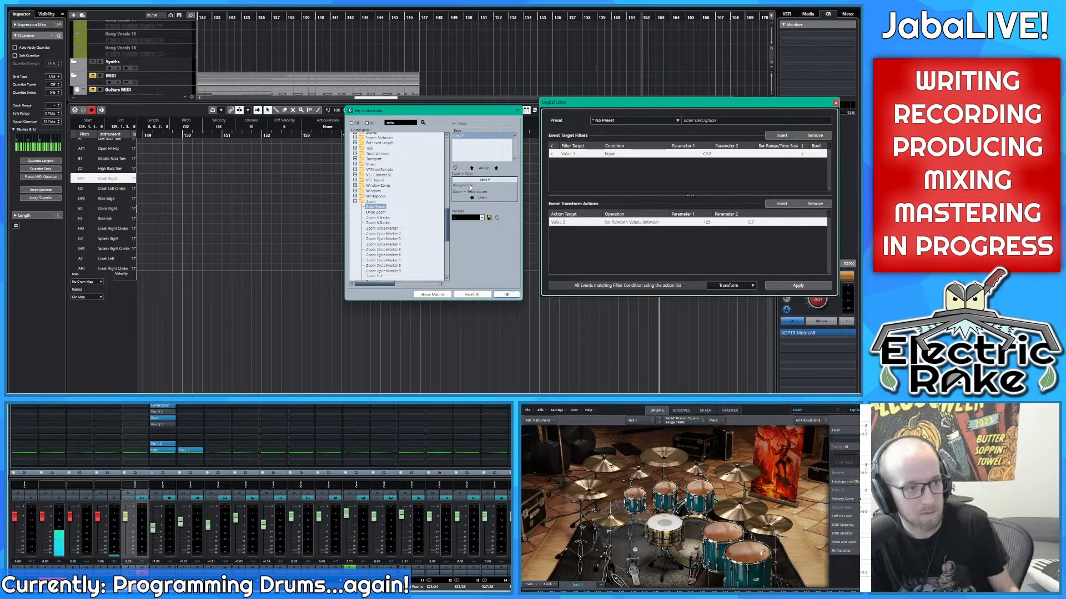
Step: Try to assign Ctrl+Shift+Z to Redo Zoom as well, cancel the reassignment and close the key commands
key("ctrl+shift+y")
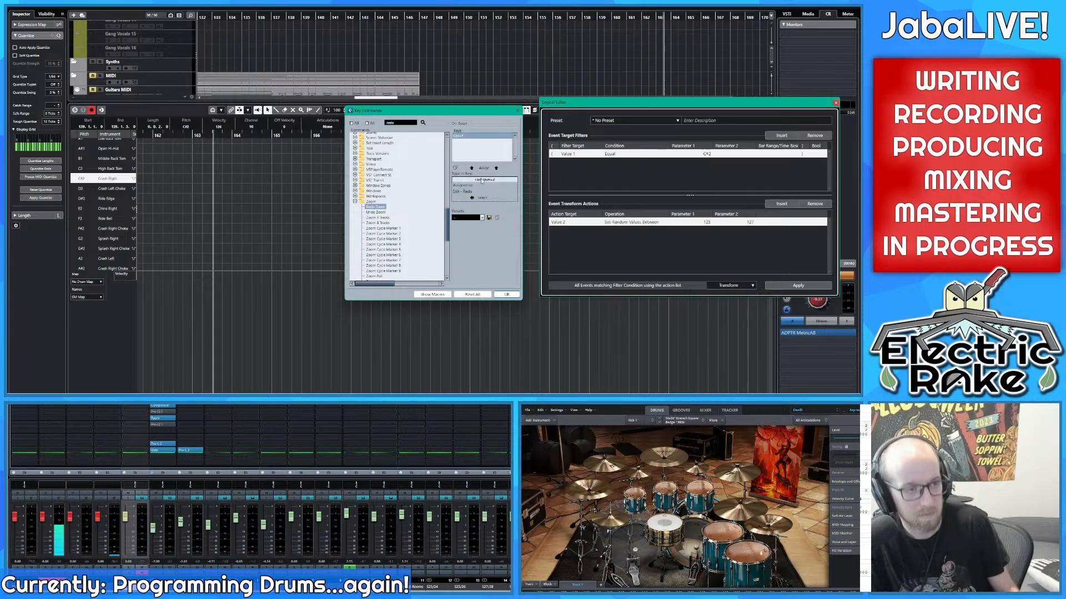
left_click(483, 168)
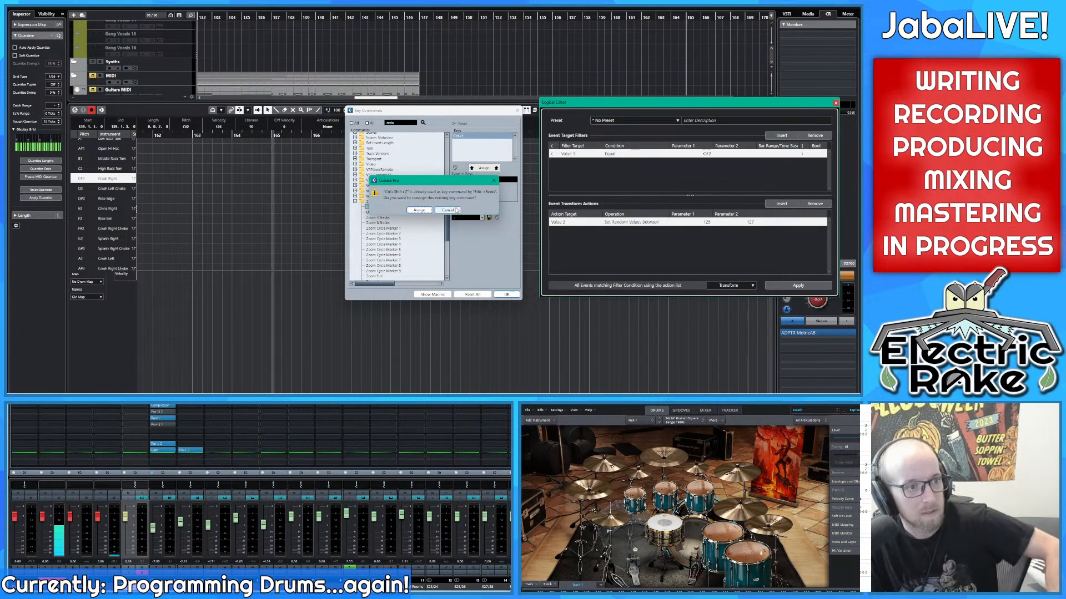
left_click(457, 210)
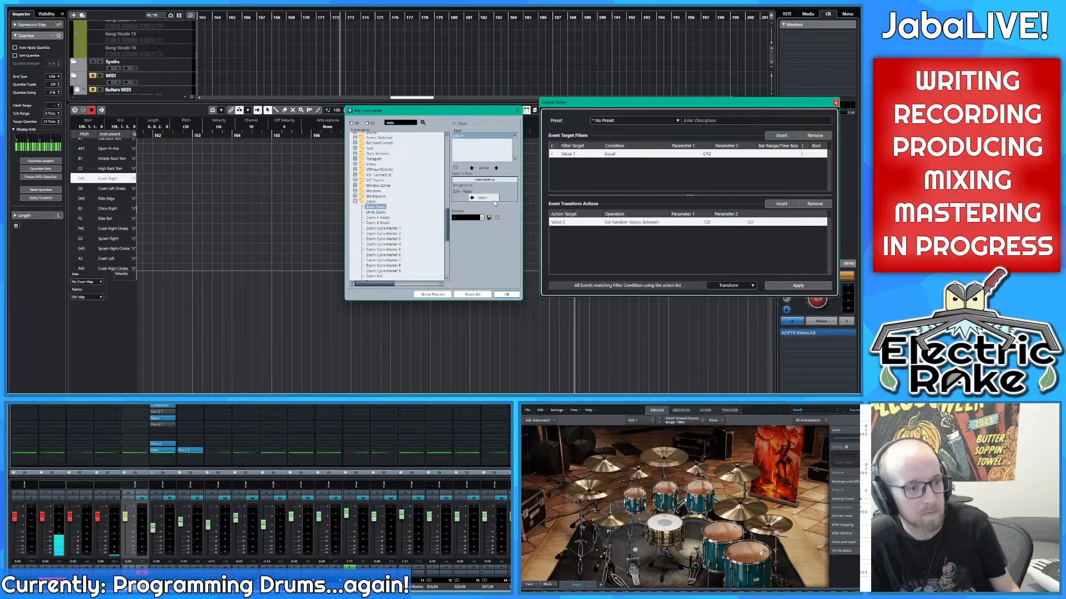
left_click(517, 111)
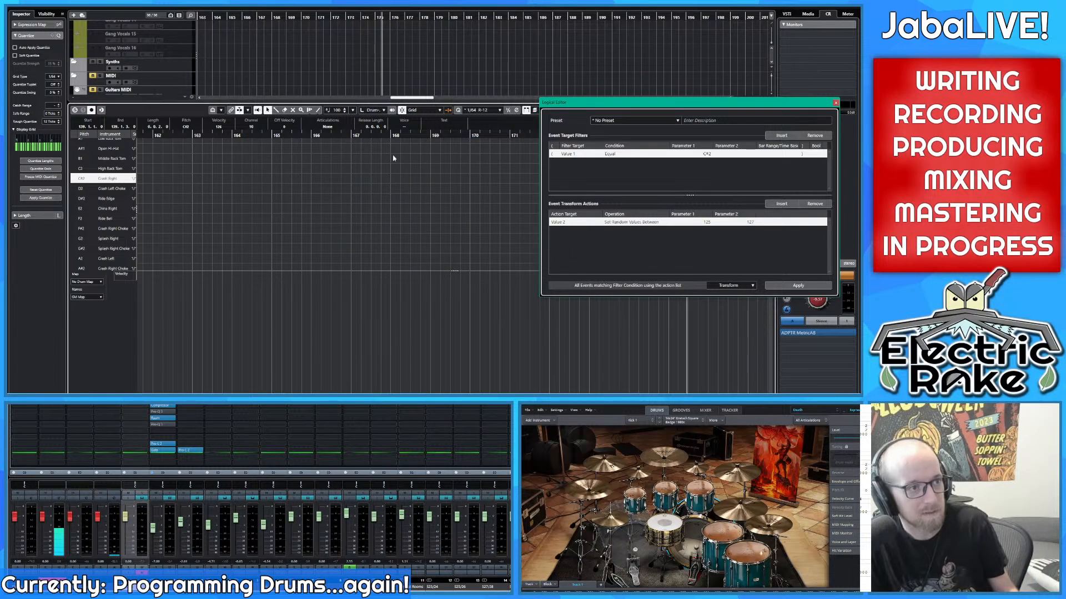
Step: Play back the final drum section from before bar 137 through its end to review the crash pattern
scroll(391, 161, "down", 8)
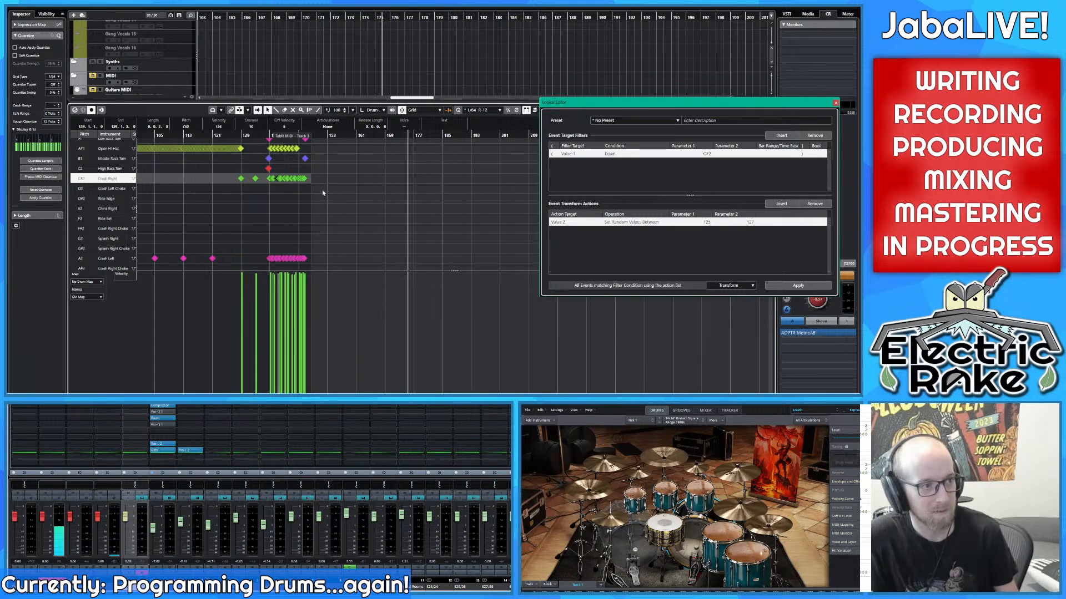
scroll(322, 189, "up", 8)
left_click_drag(314, 172, 357, 163)
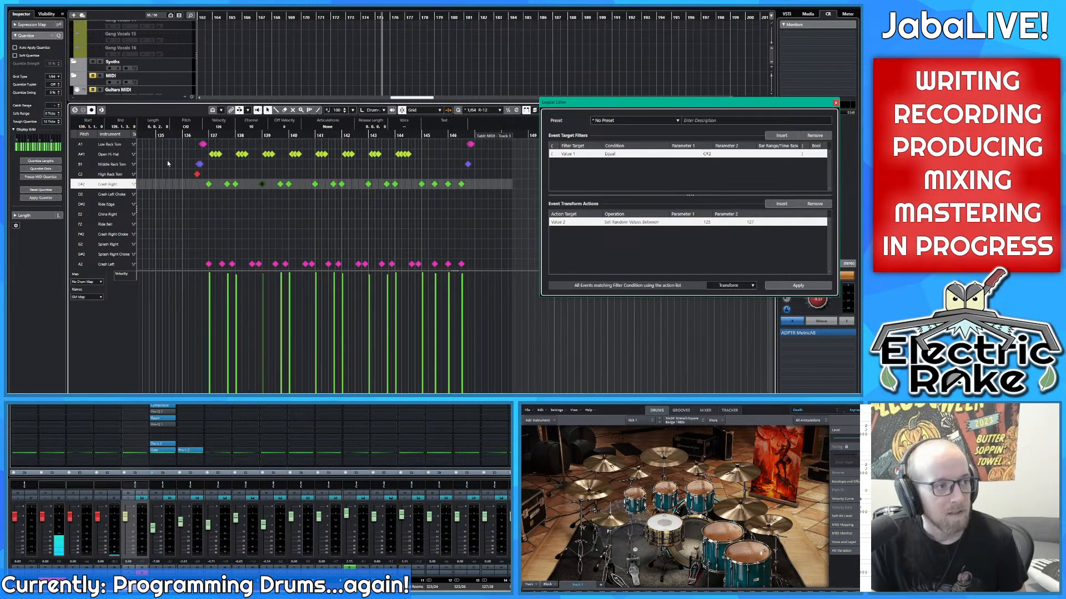
key("space")
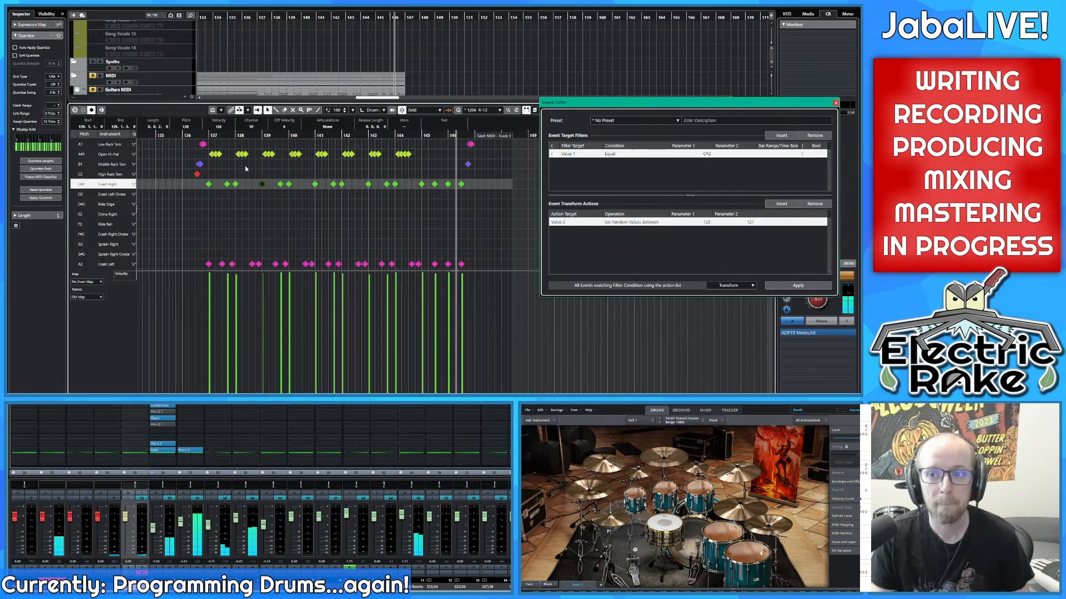
key("space")
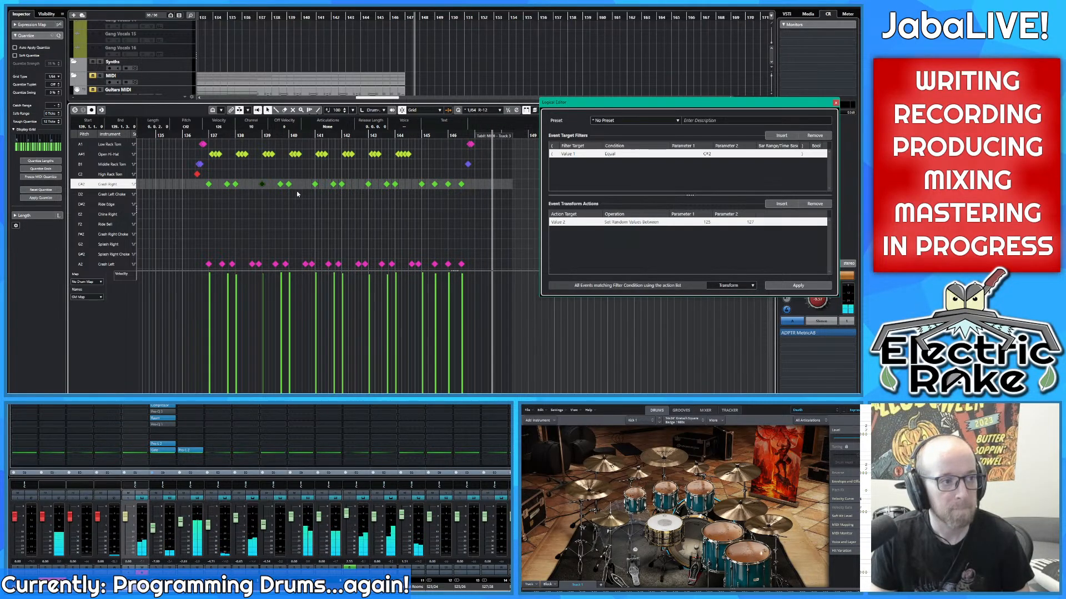
scroll(297, 193, "down", 4)
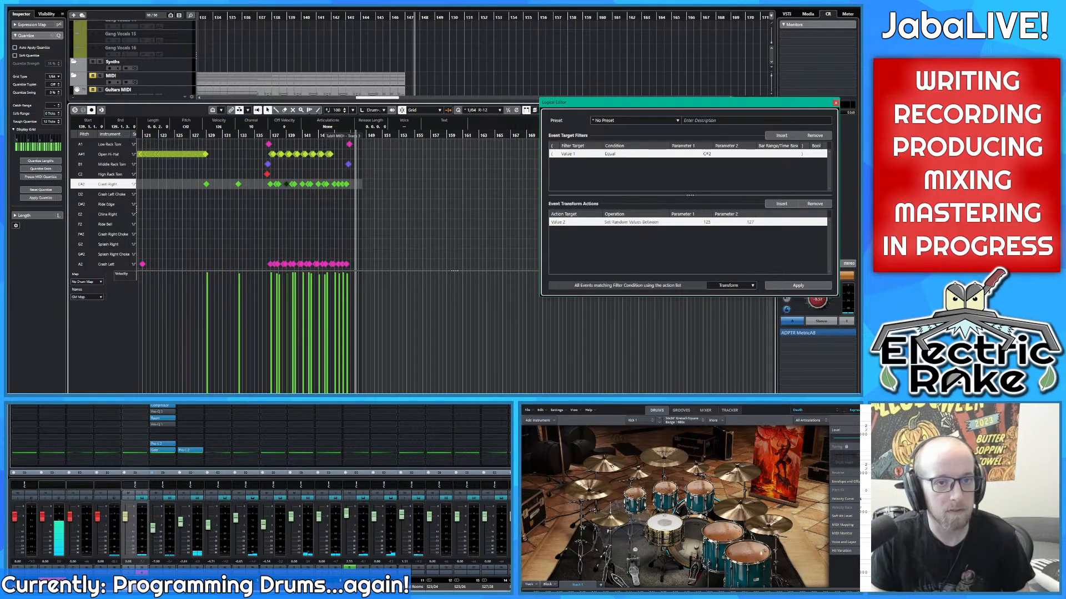
Step: Close the Logical Editor, locate the intro crash cymbal roll starting at bar 13, and play it back
left_click(836, 103)
scroll(669, 171, "down", 6)
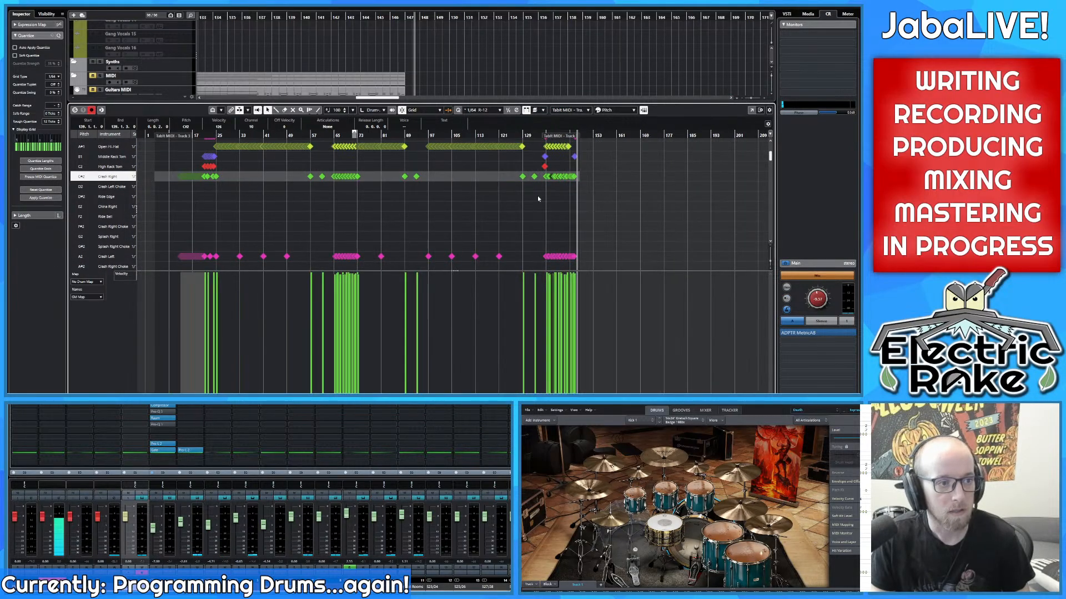
scroll(477, 217, "down", 4)
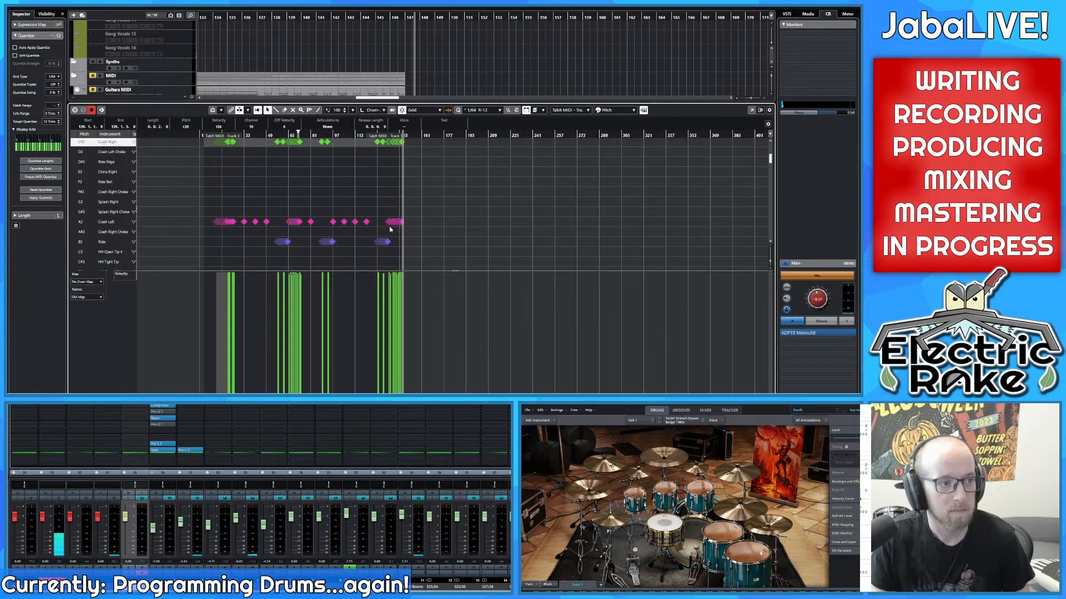
scroll(390, 228, "up", 8)
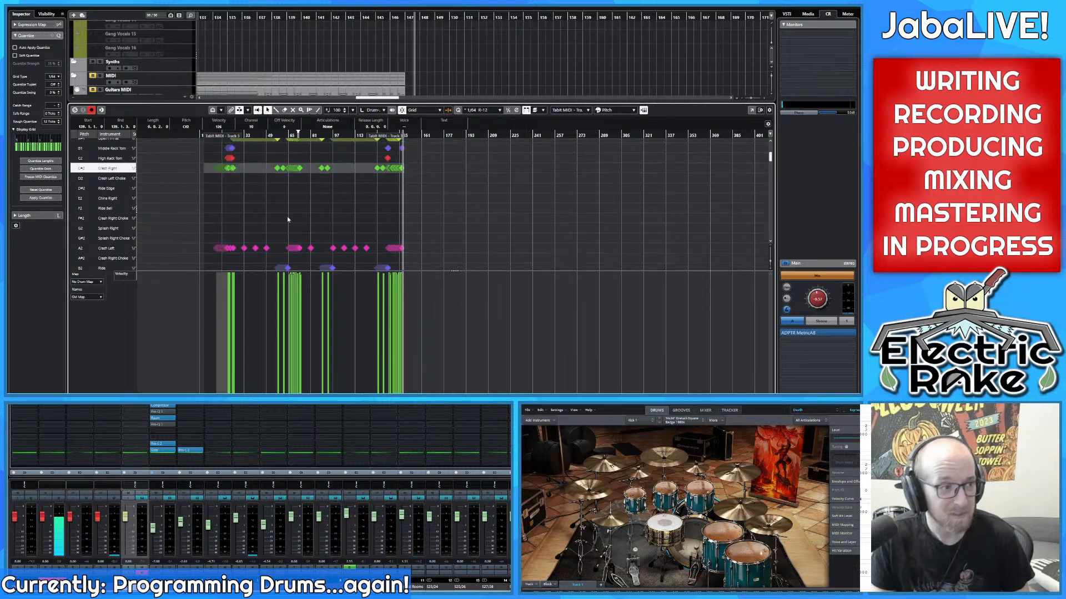
scroll(216, 197, "up", 6)
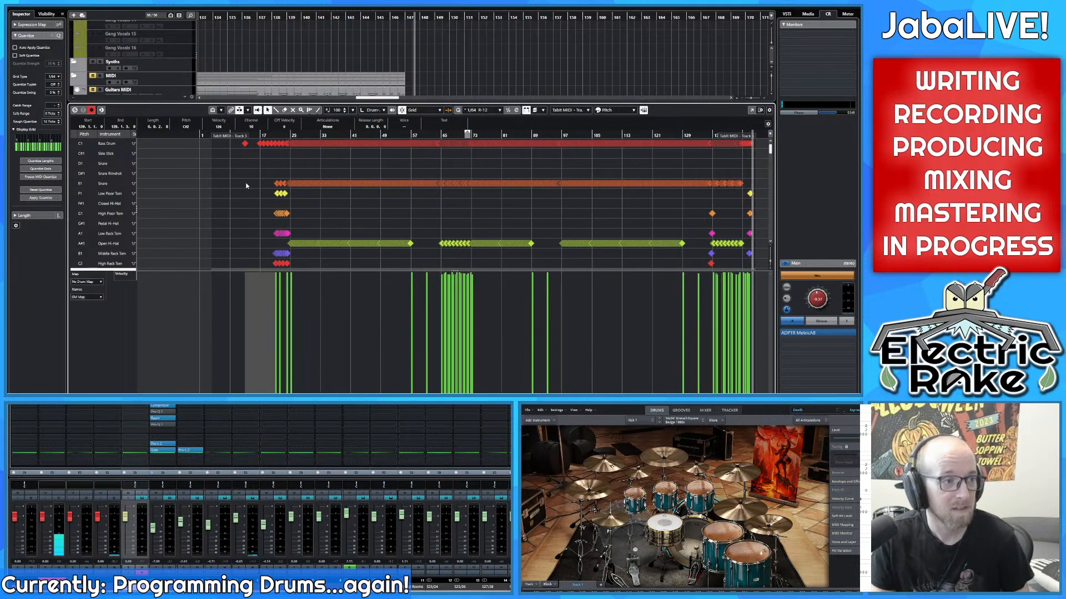
scroll(241, 177, "up", 2)
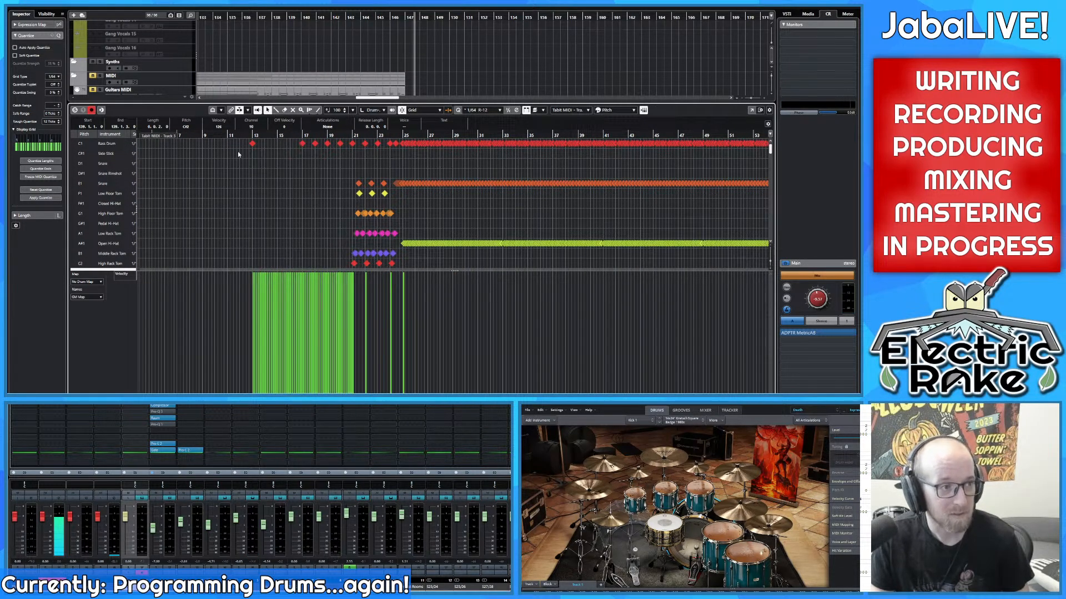
scroll(257, 135, "up", 3)
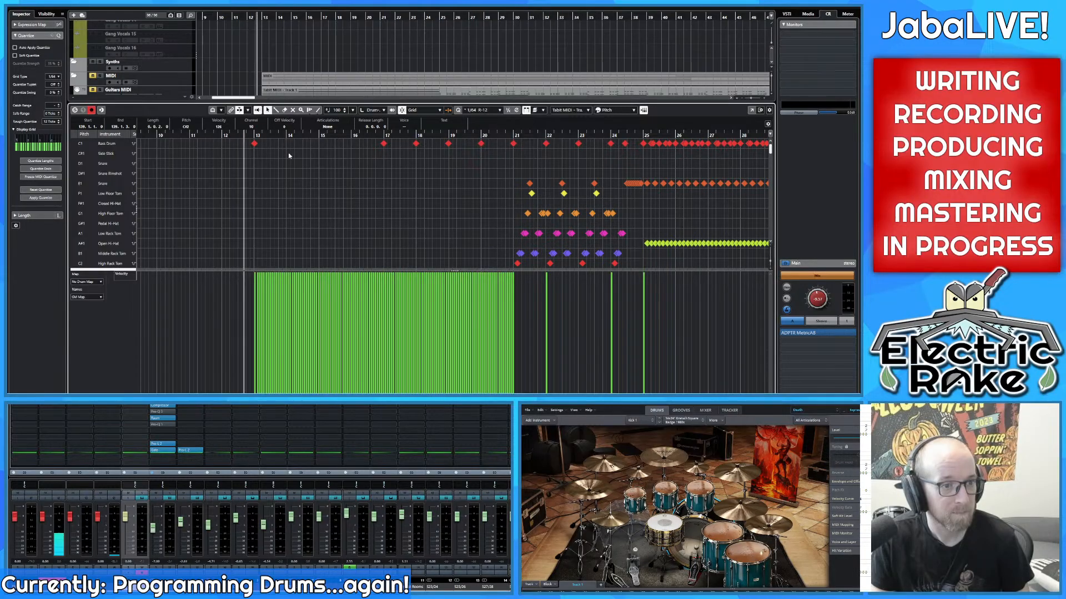
scroll(311, 155, "down", 5)
scroll(318, 153, "up", 4)
scroll(318, 153, "down", 3)
key("space")
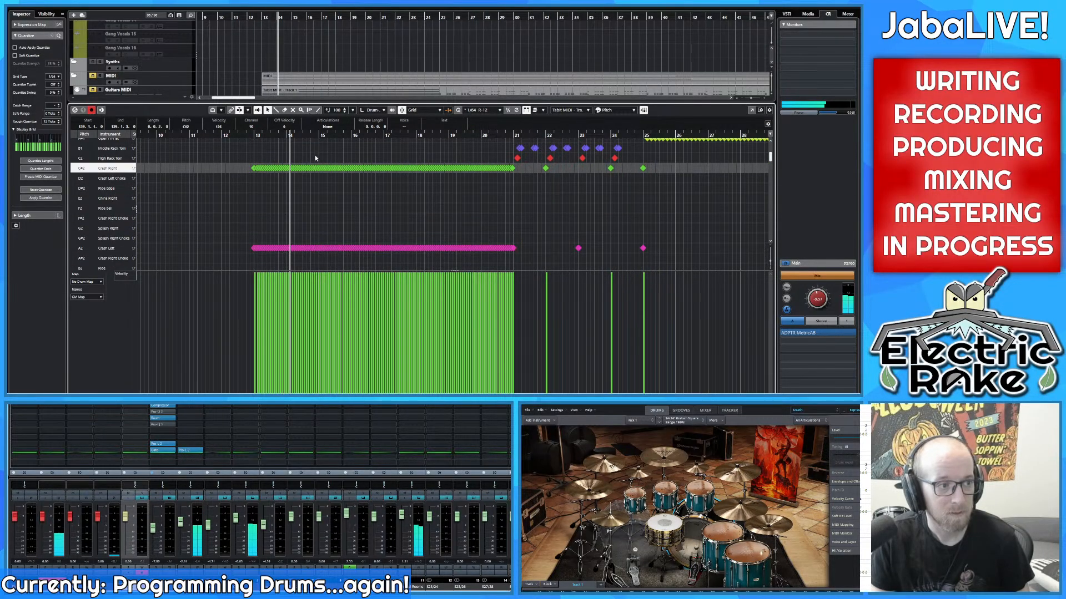
Step: Select the Crash Right and Crash Left notes from bar 13 to 21 and ramp their velocities from low up to high
scroll(269, 214, "down", 2)
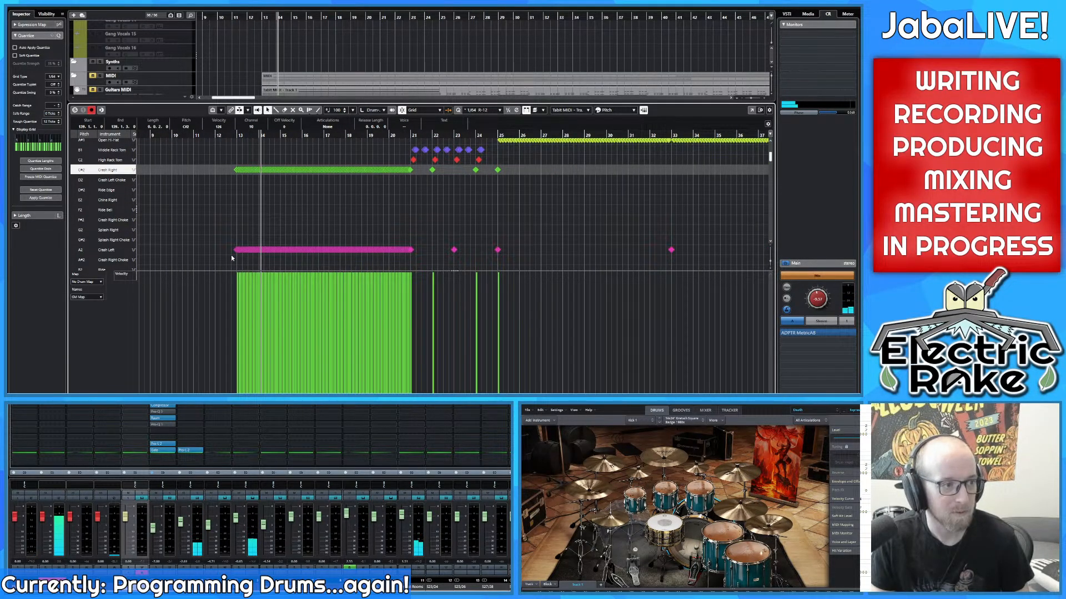
left_click_drag(223, 262, 415, 167)
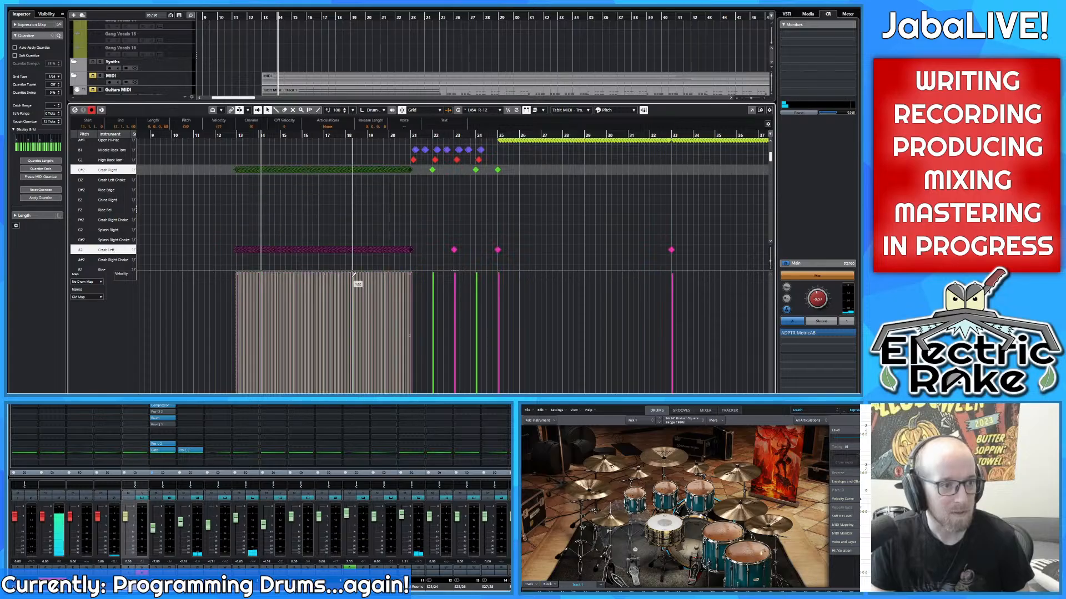
left_click_drag(341, 275, 337, 280)
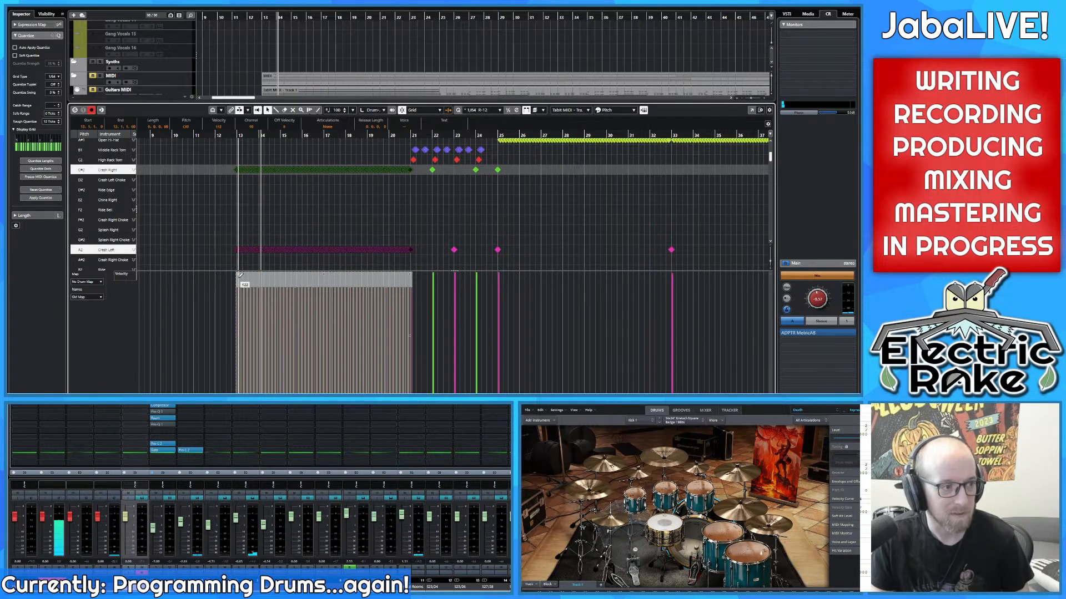
left_click_drag(238, 275, 236, 314)
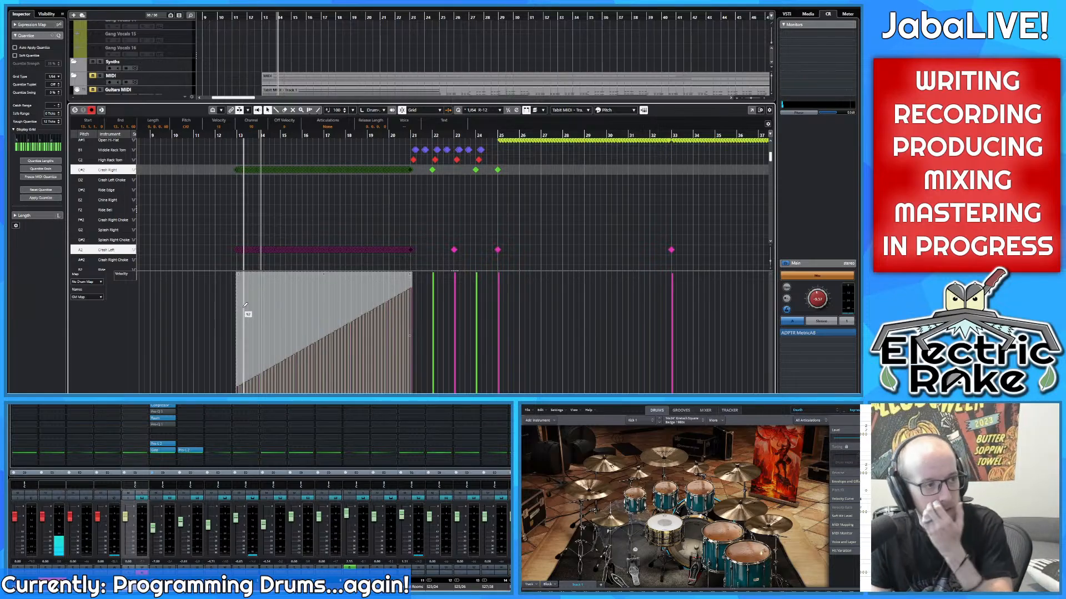
Step: Redraw the crash roll velocities with a loud opening hit at bar 13, a quick drop, and a gradual rise to bar 21
left_click(239, 278)
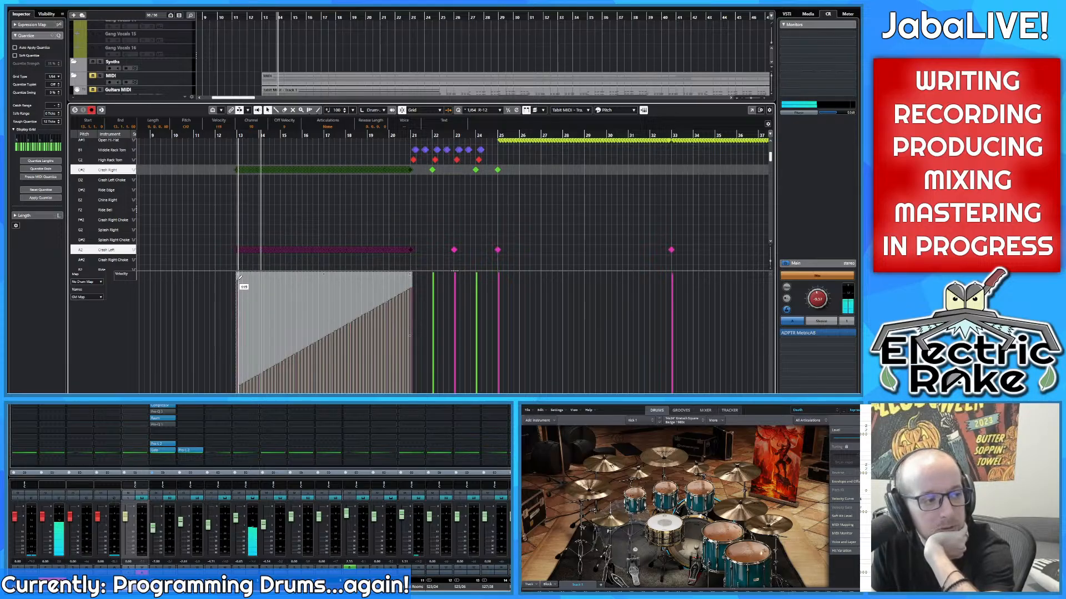
mouse_move(239, 277)
left_mouse_down()
mouse_move(248, 373)
mouse_move(259, 375)
left_mouse_up()
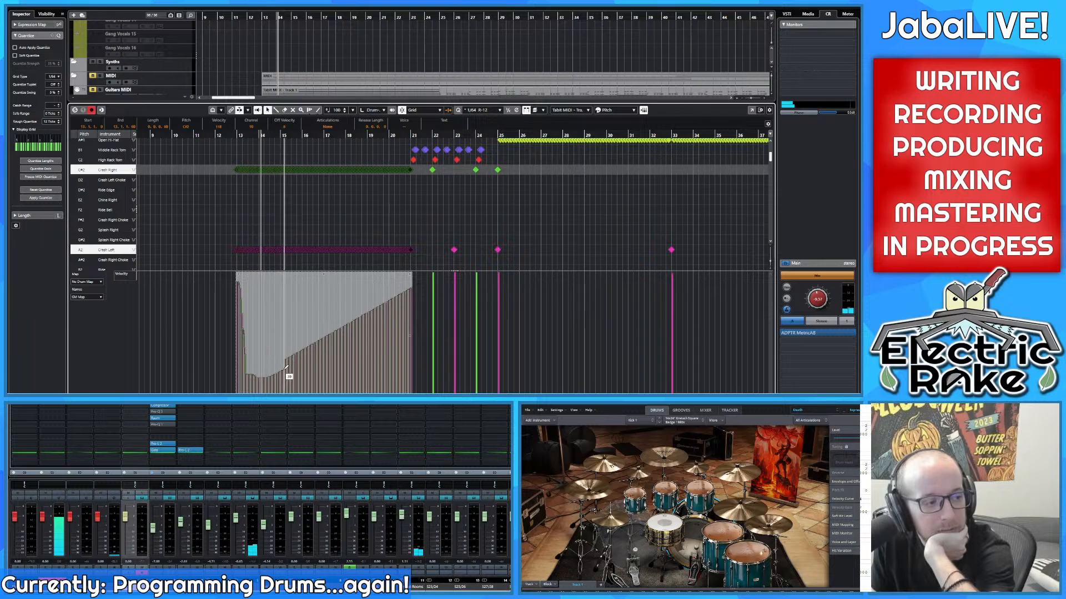
left_click_drag(331, 346, 412, 287)
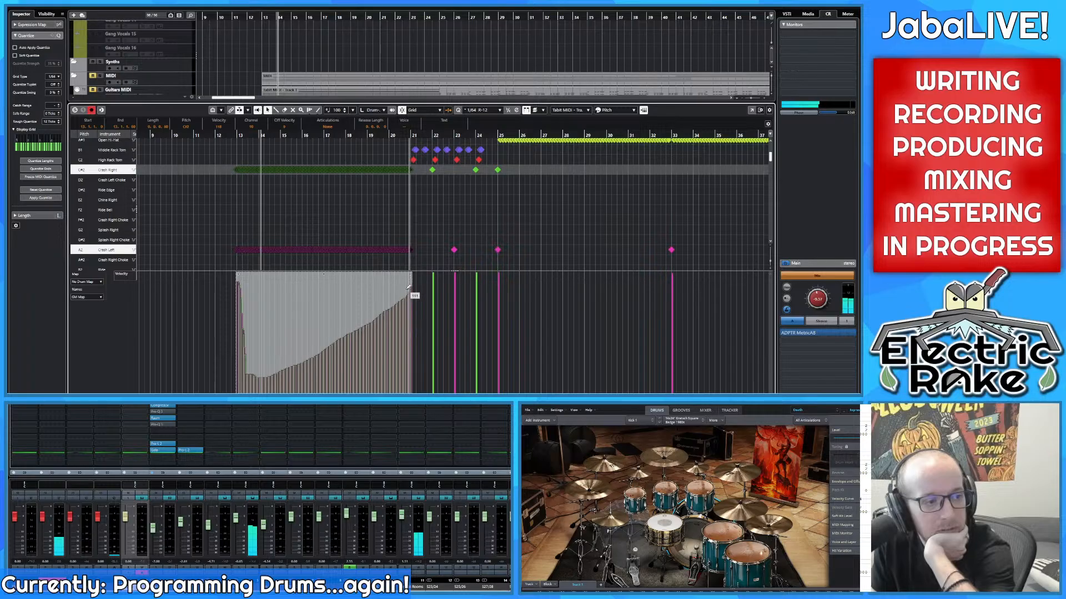
Step: Reshape the crash velocities so they dip right after the first hit, rise sooner through bars 14 to 16, and swell to bar 21
scroll(242, 315, "up", 8)
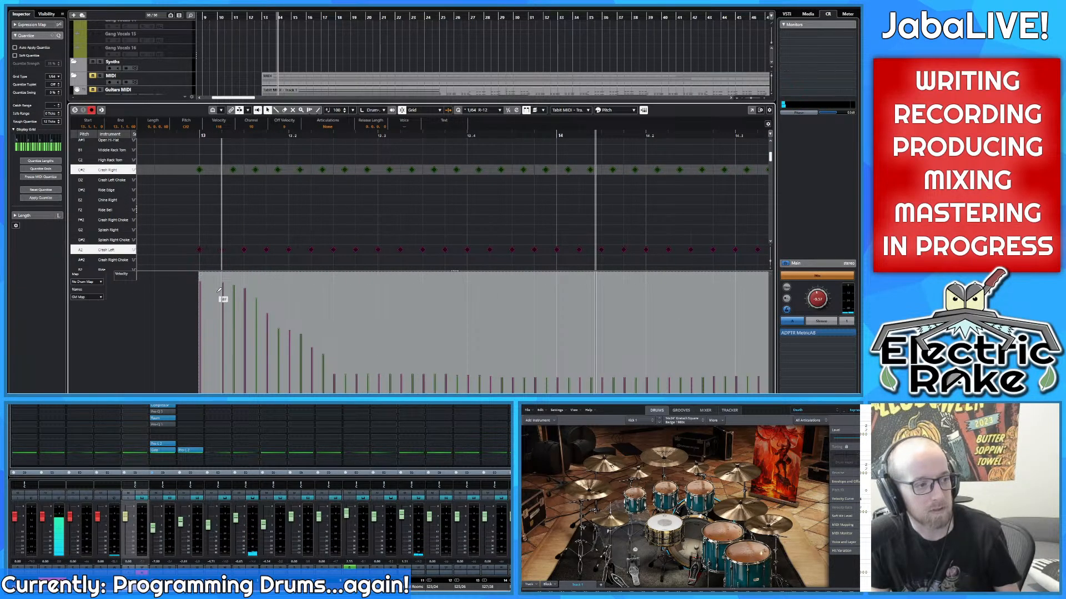
mouse_move(219, 290)
left_mouse_down()
mouse_move(241, 330)
mouse_move(231, 352)
mouse_move(279, 368)
left_mouse_up()
scroll(225, 329, "down", 3)
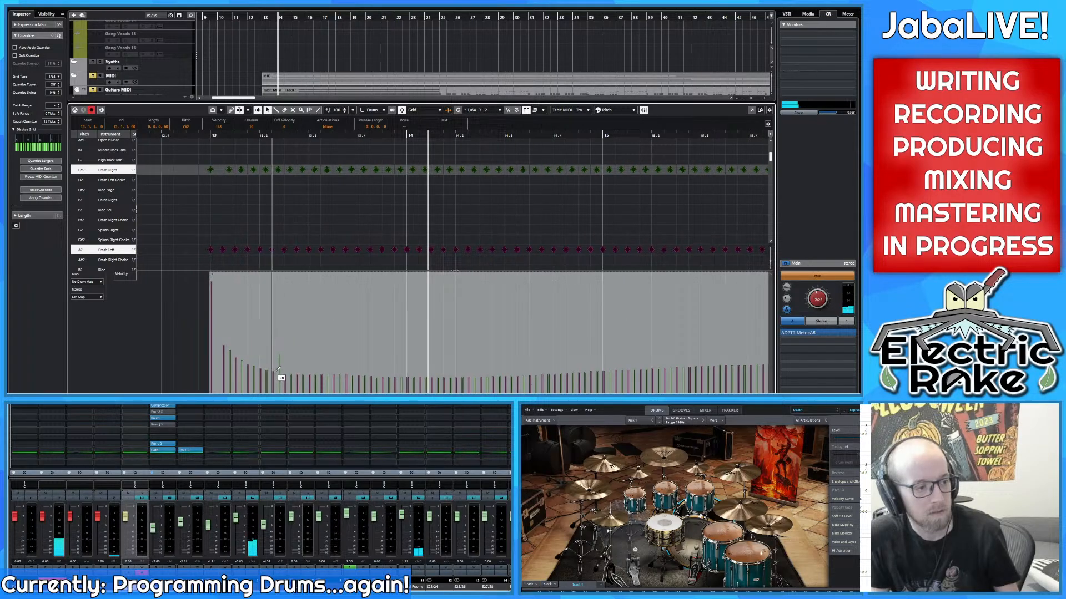
mouse_move(220, 333)
left_mouse_down()
mouse_move(239, 348)
mouse_move(307, 358)
left_mouse_up()
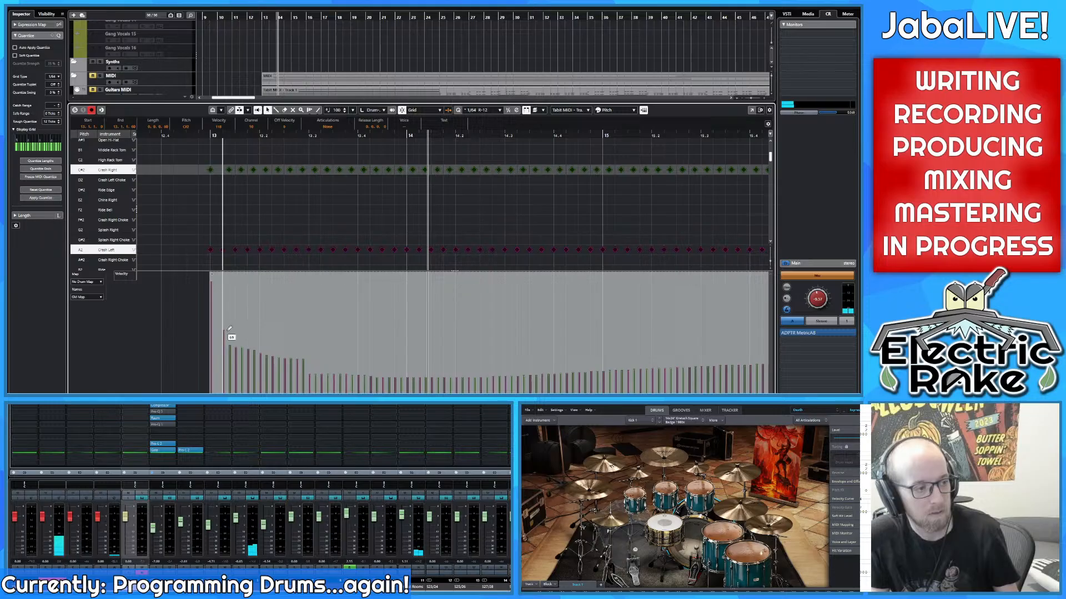
mouse_move(227, 332)
left_mouse_down()
mouse_move(234, 321)
mouse_move(388, 334)
mouse_move(673, 322)
mouse_move(338, 309)
mouse_move(678, 326)
mouse_move(707, 317)
mouse_move(194, 294)
mouse_move(229, 293)
mouse_move(252, 315)
mouse_move(354, 307)
mouse_move(409, 283)
left_mouse_up()
scroll(320, 300, "down", 3)
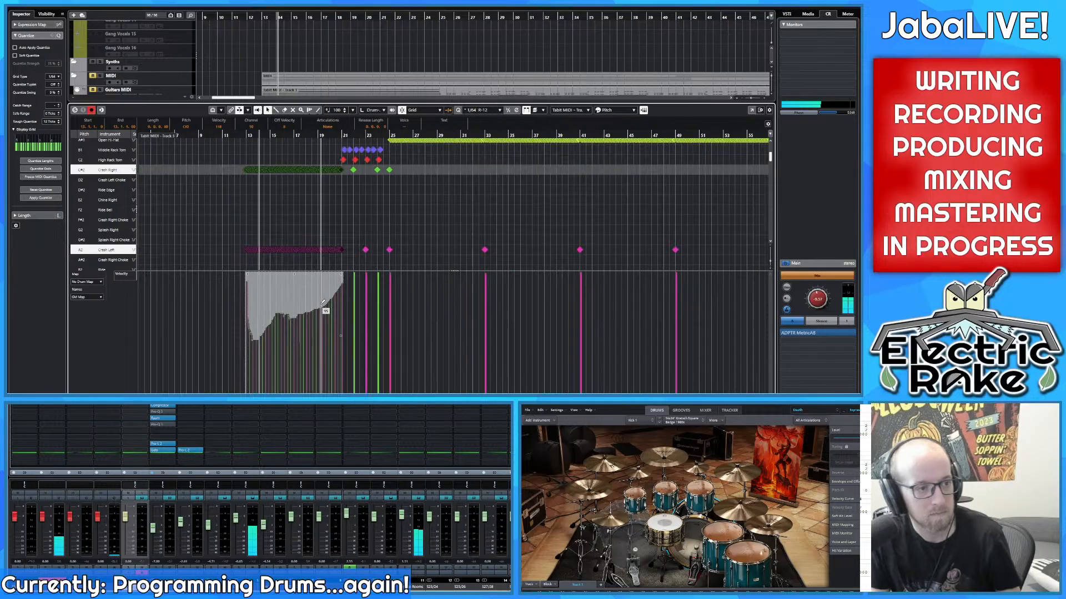
Step: Play back the reshaped crash roll from just before bar 13 into the tom section
scroll(264, 299, "left", 2)
scroll(283, 288, "up", 2)
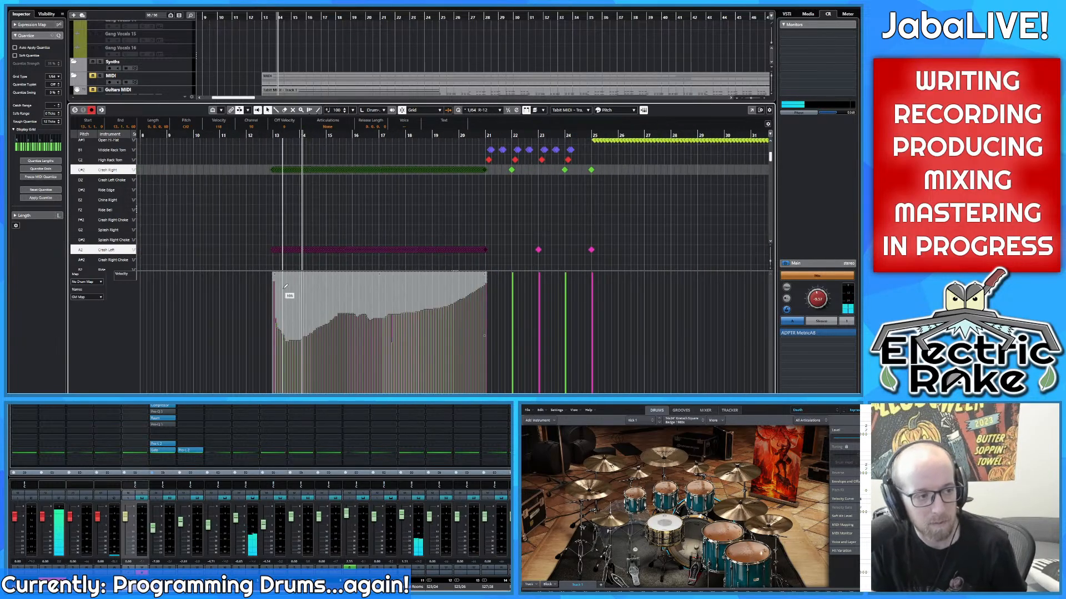
left_click(265, 136)
key("space")
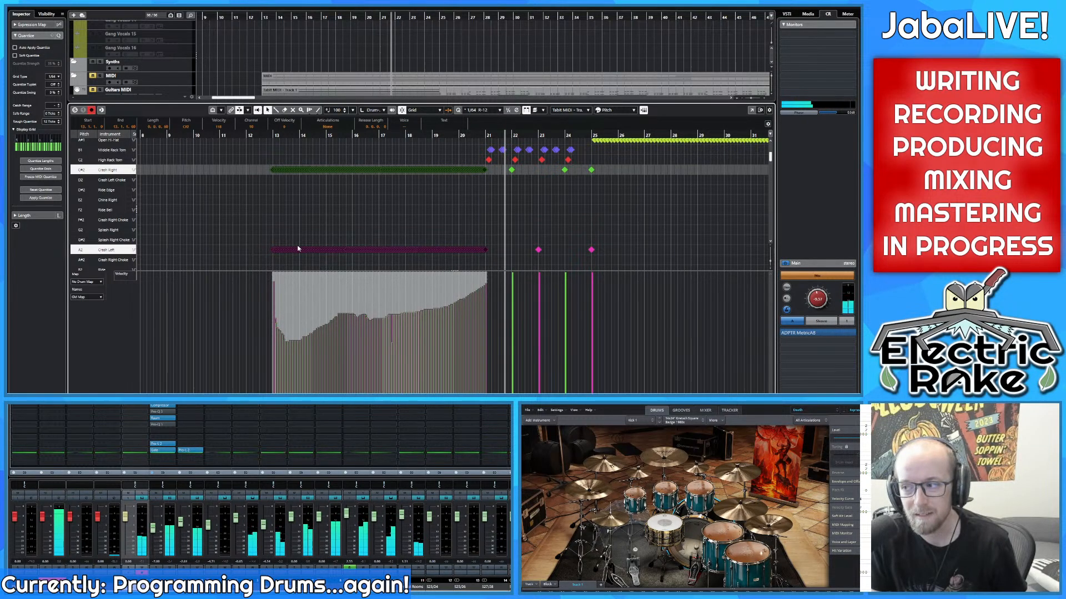
scroll(322, 276, "up", 2)
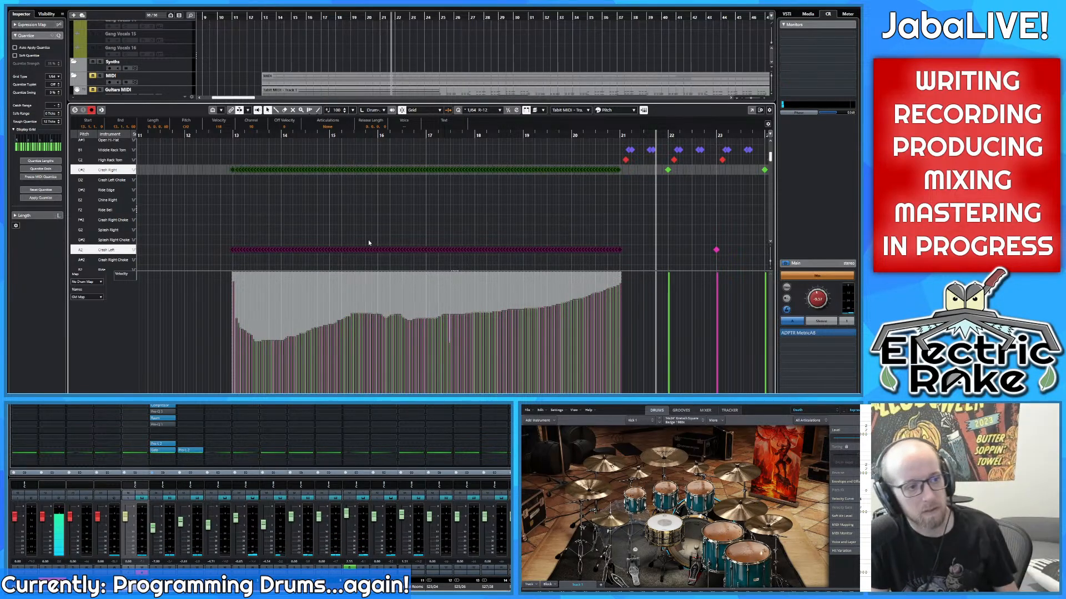
Step: Raise the crash velocities on the downbeats of bars 17, 18, 19 and 20 to accent them with the bass drum
scroll(367, 222, "up", 4)
left_click_drag(424, 135, 417, 143)
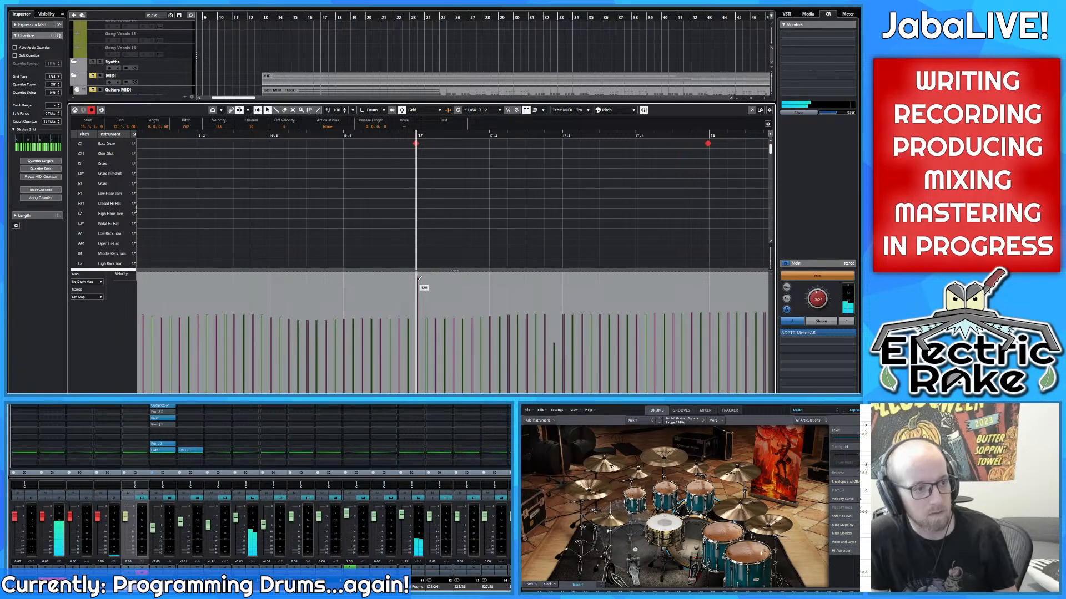
key("g")
key("g")
key("g")
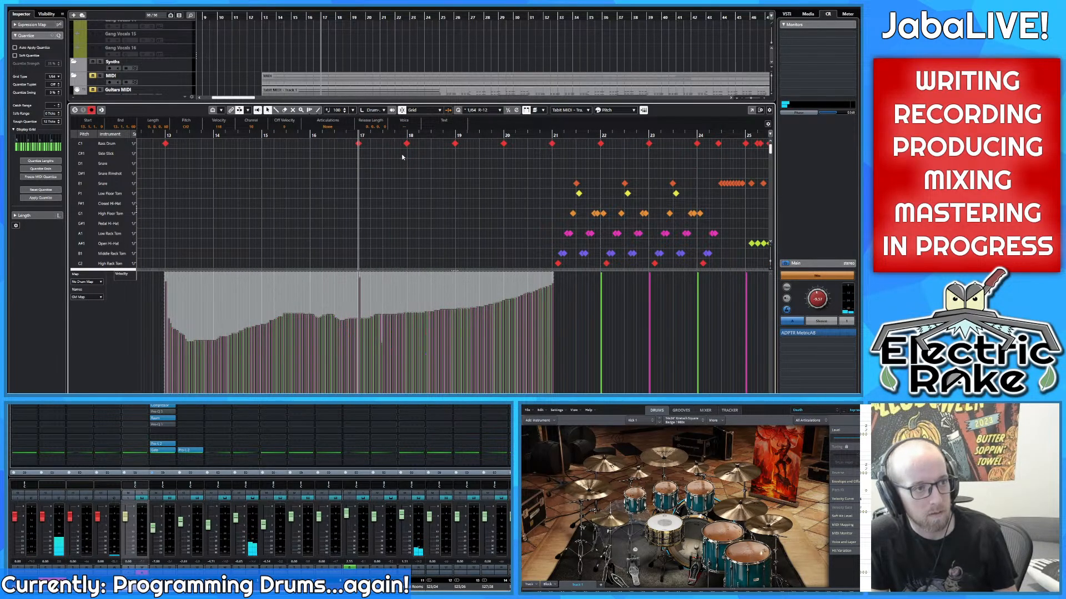
key("h")
key("h")
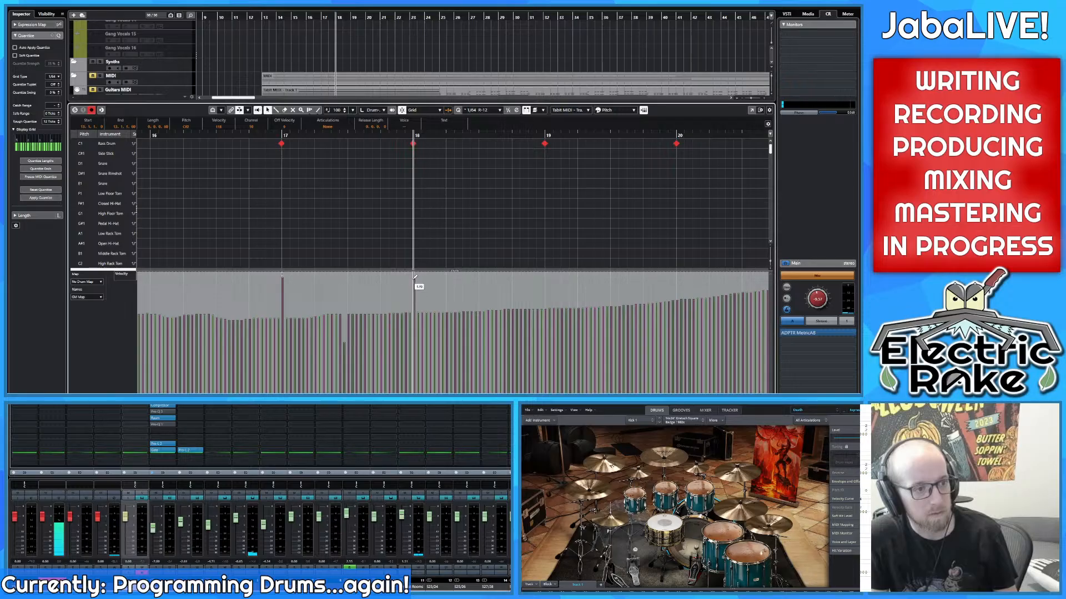
scroll(335, 148, "right", 2)
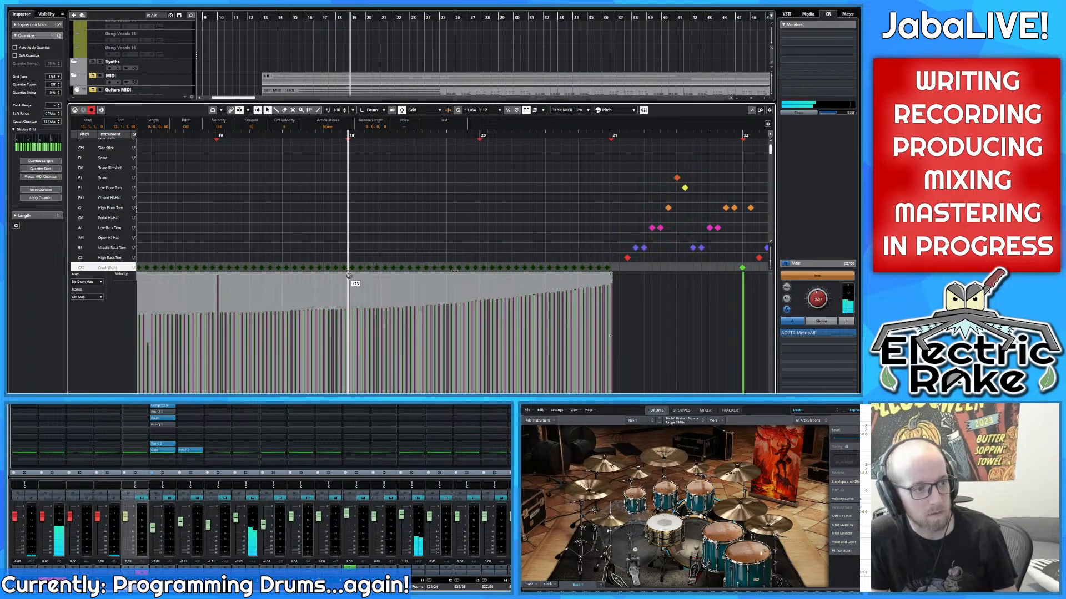
left_click(479, 137)
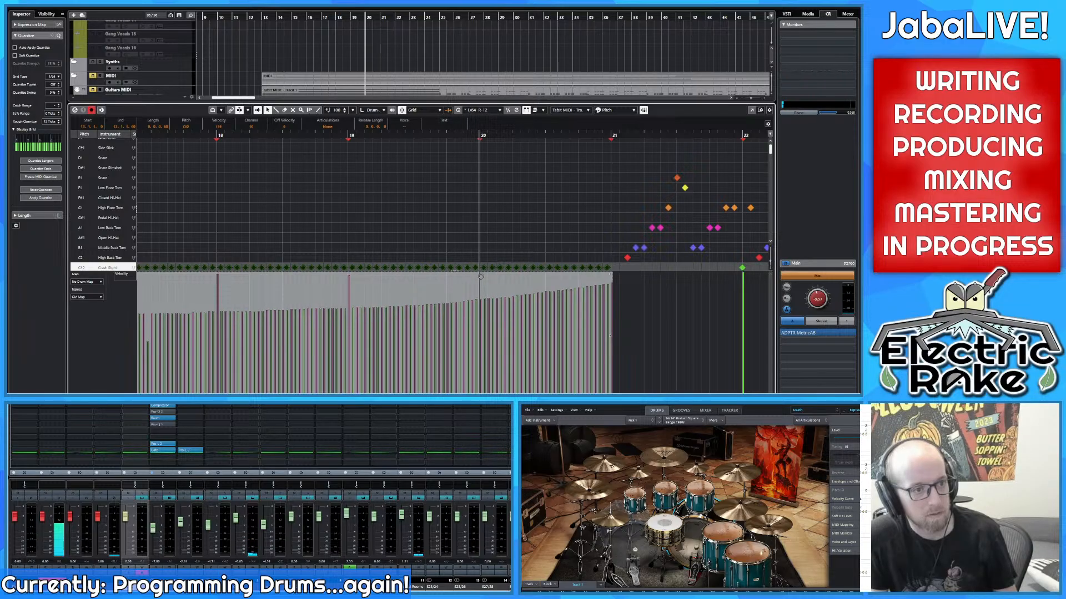
Step: Play the crash roll again from just before bar 13 to check the downbeat accents
scroll(481, 274, "down", 6)
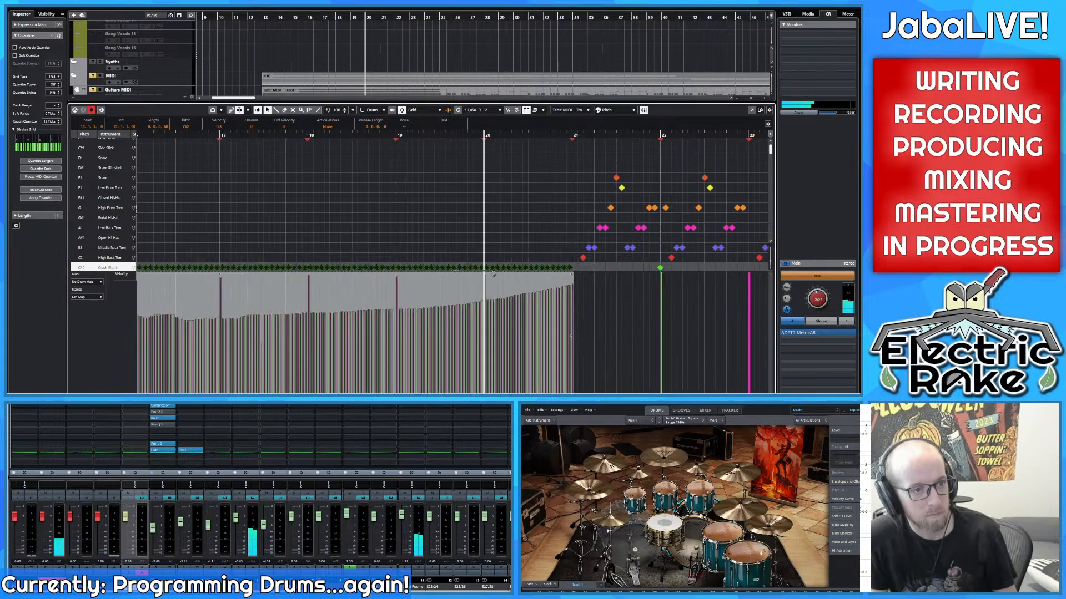
left_click_drag(239, 137, 266, 158)
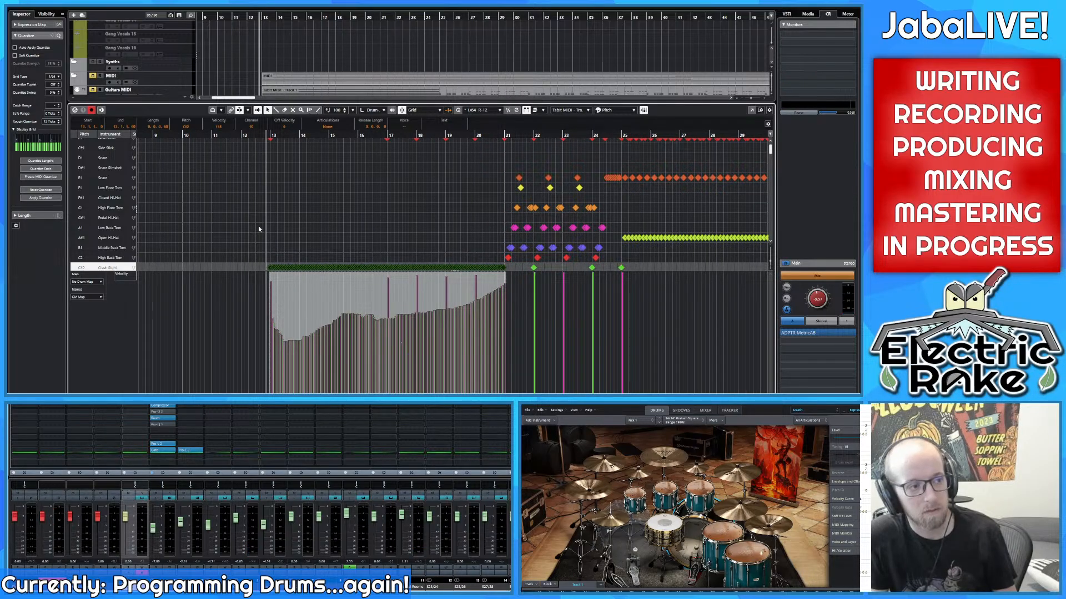
key("space")
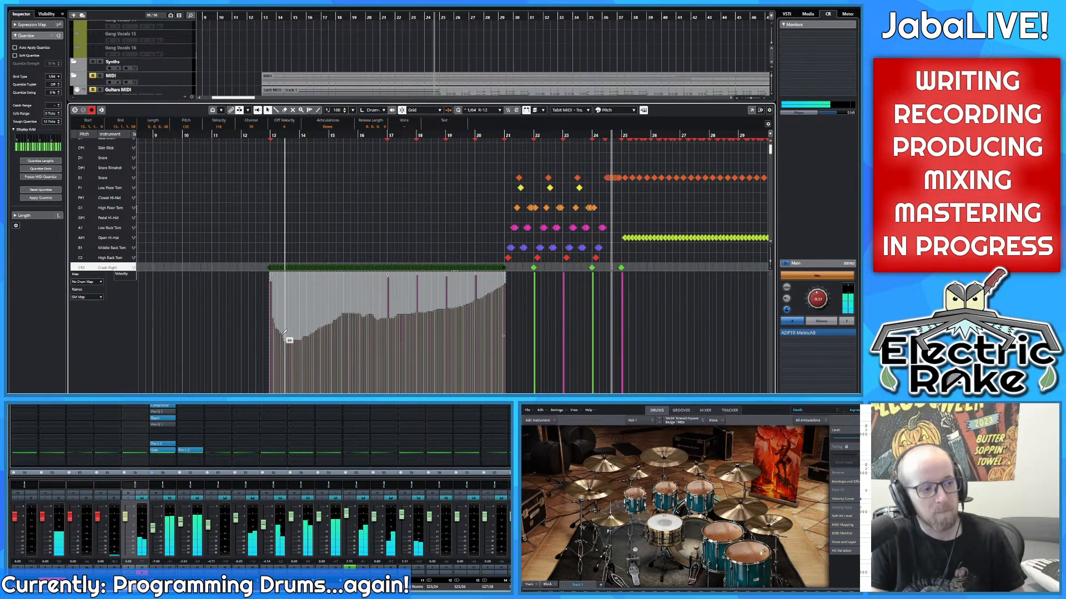
Step: Lower the crash velocities between the opening hit at bar 13 and the bar 18 accent, leaving the bar 17 accent loud
scroll(284, 333, "up", 3)
mouse_move(263, 327)
left_mouse_down()
mouse_move(278, 347)
mouse_move(377, 352)
left_mouse_up()
scroll(377, 352, "down", 3)
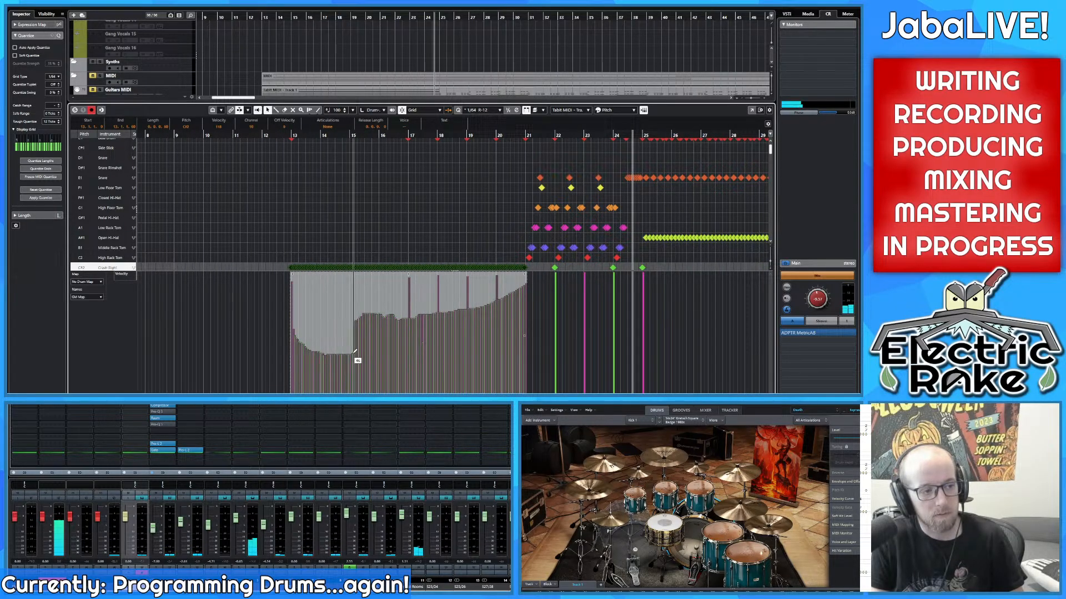
left_click_drag(395, 344, 406, 344)
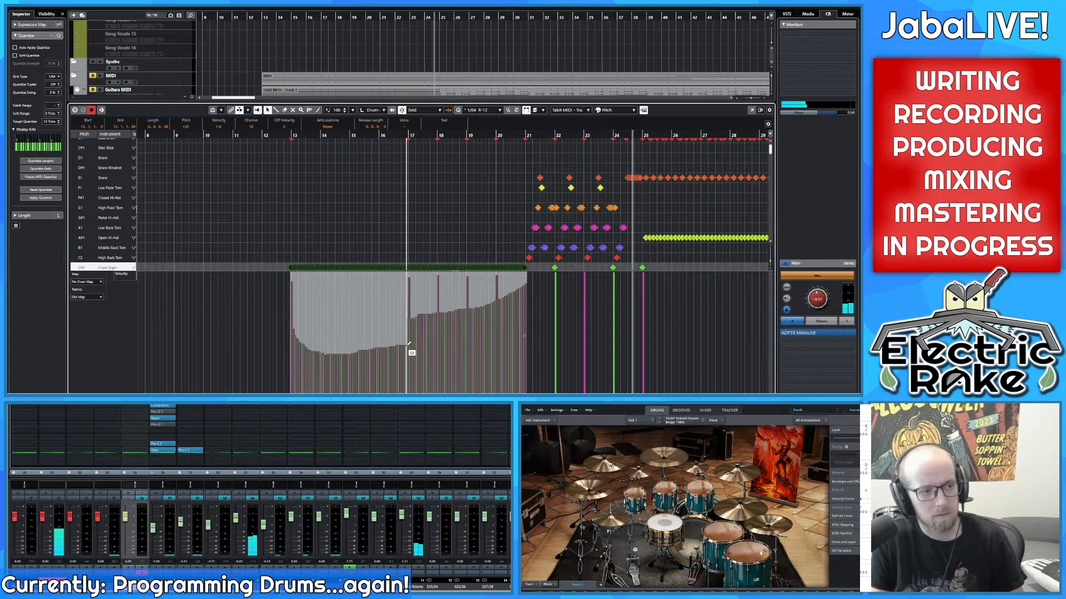
scroll(411, 345, "up", 6)
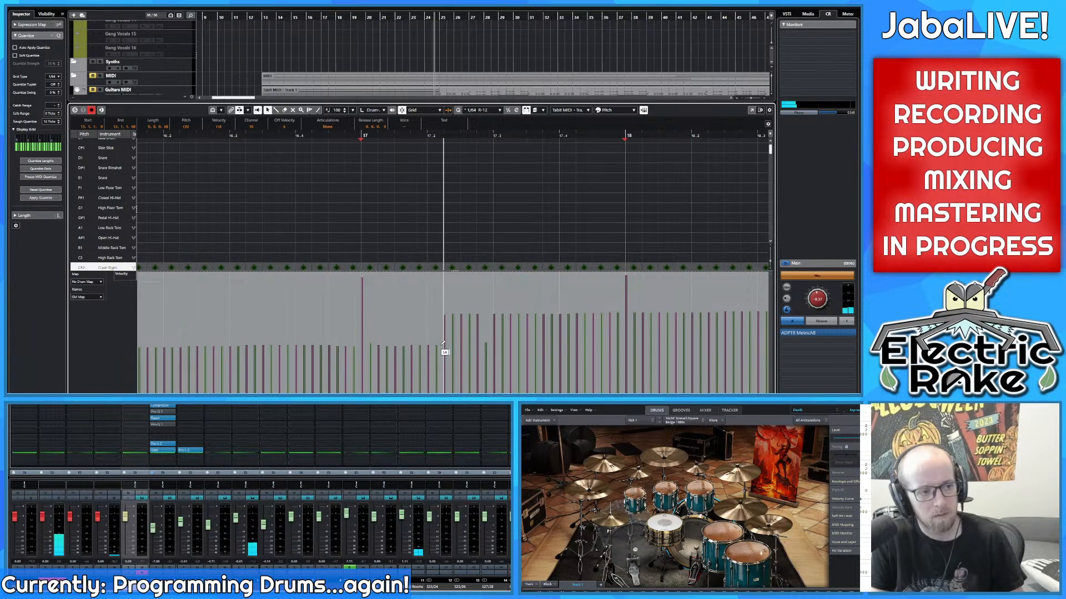
left_click_drag(496, 347, 568, 344)
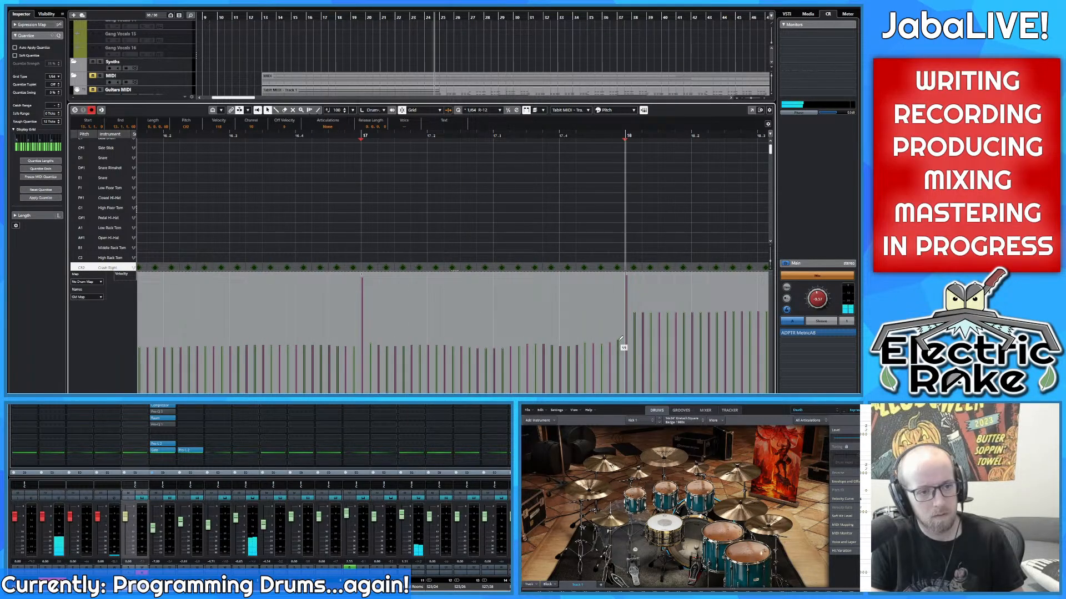
Step: Redraw the crash velocities from bar 17 to 19 so they dip after each downbeat accent and swell into the following one
scroll(591, 339, "down", 3)
scroll(527, 338, "right", 3)
scroll(341, 332, "up", 1)
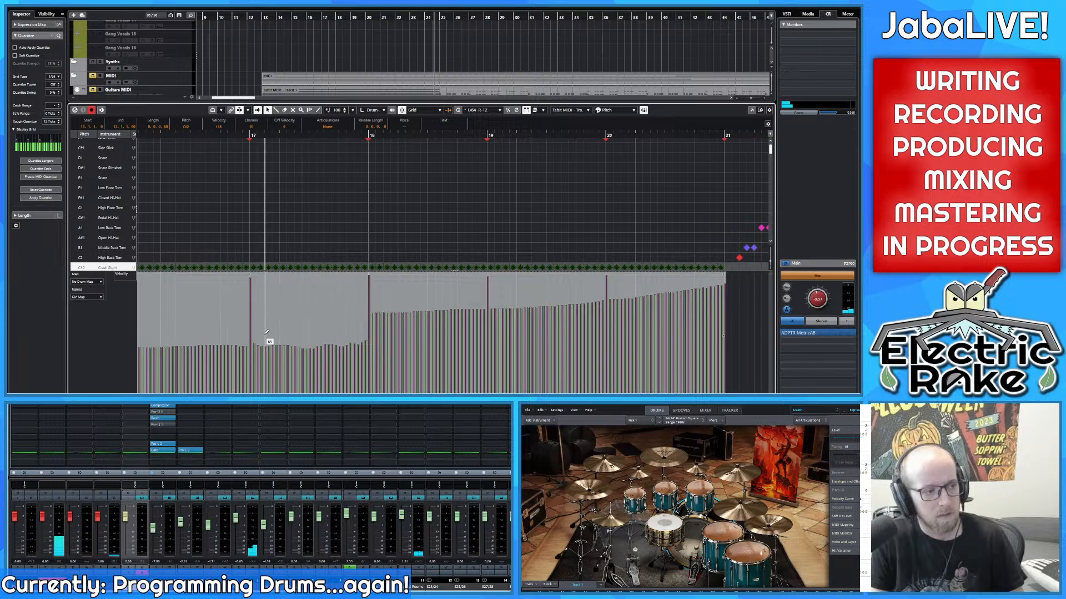
mouse_move(274, 318)
left_mouse_down()
mouse_move(418, 331)
mouse_move(497, 312)
left_mouse_up()
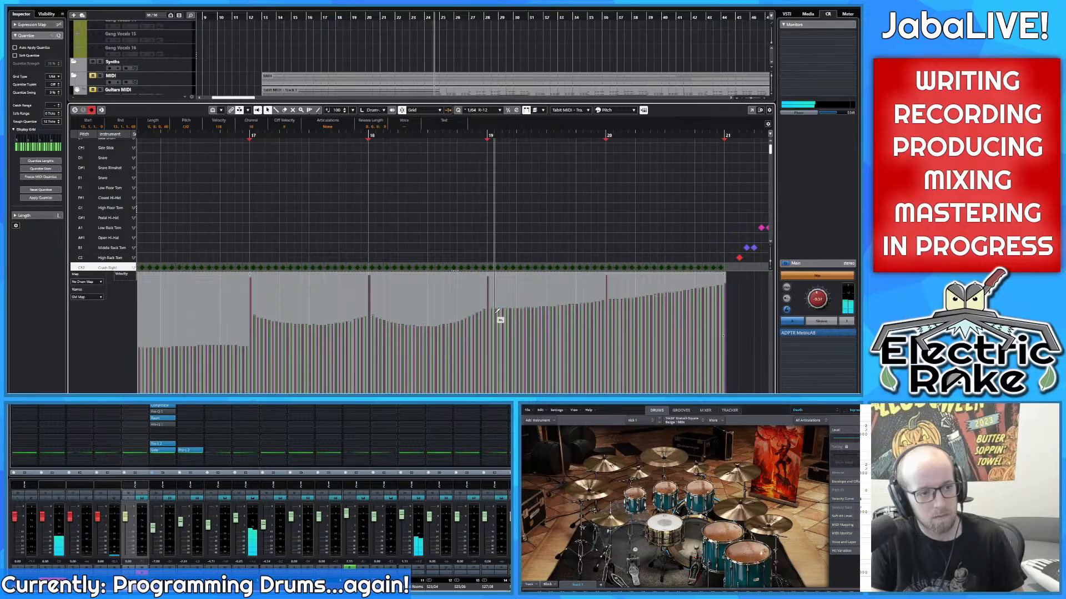
Step: Redraw the crash velocities from bar 19 to 21 so they dip and swell around the downbeats, and play the roll from before bar 13
left_click_drag(588, 307, 600, 307)
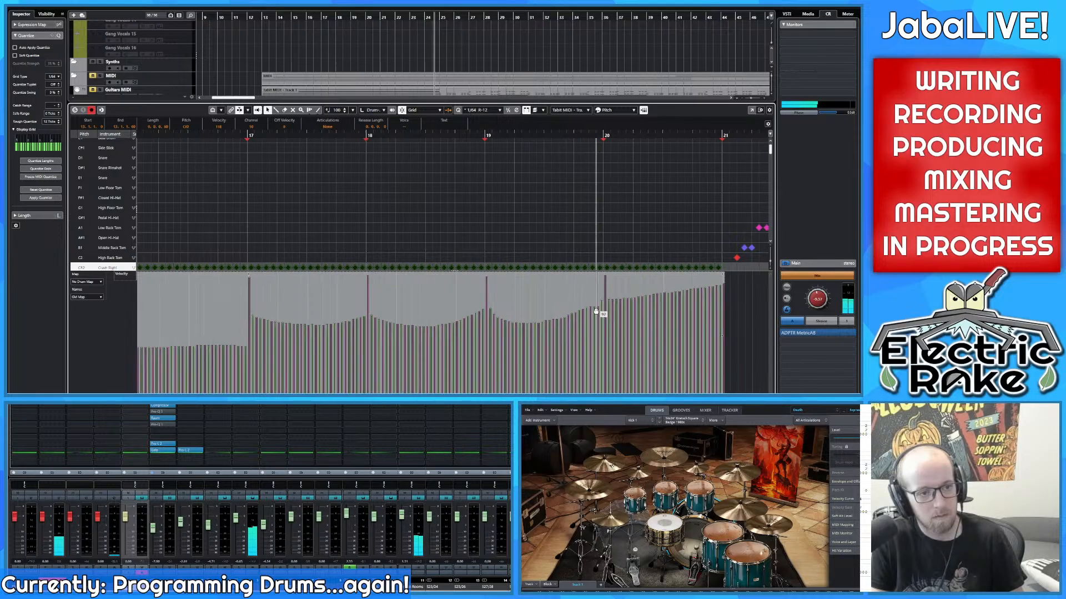
scroll(316, 302, "right", 5)
mouse_move(324, 300)
left_mouse_down()
mouse_move(368, 325)
mouse_move(405, 316)
mouse_move(433, 287)
left_mouse_up()
scroll(434, 287, "down", 5)
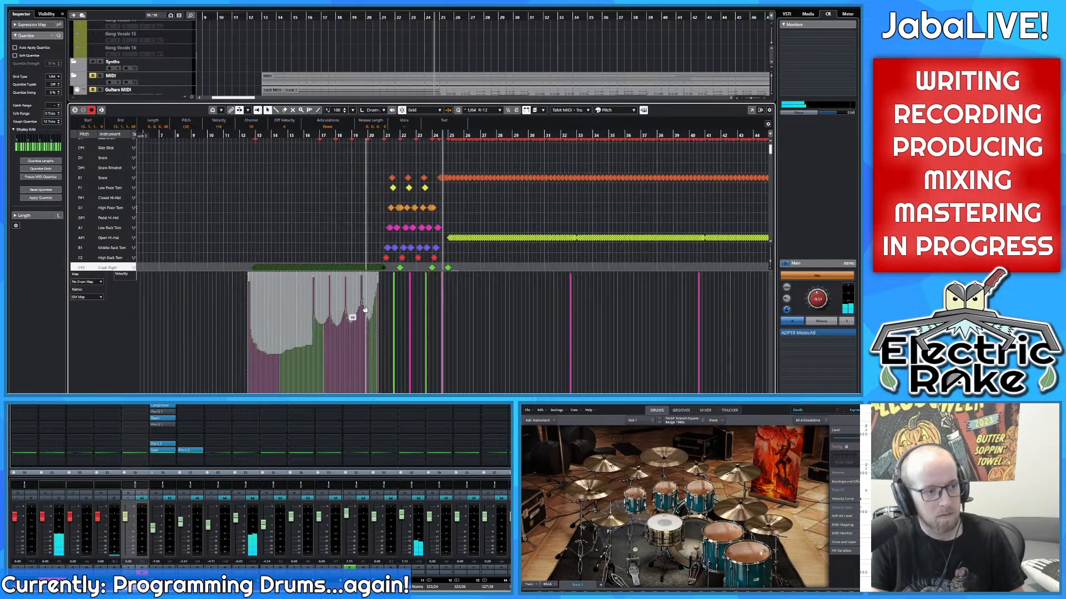
left_click(315, 136)
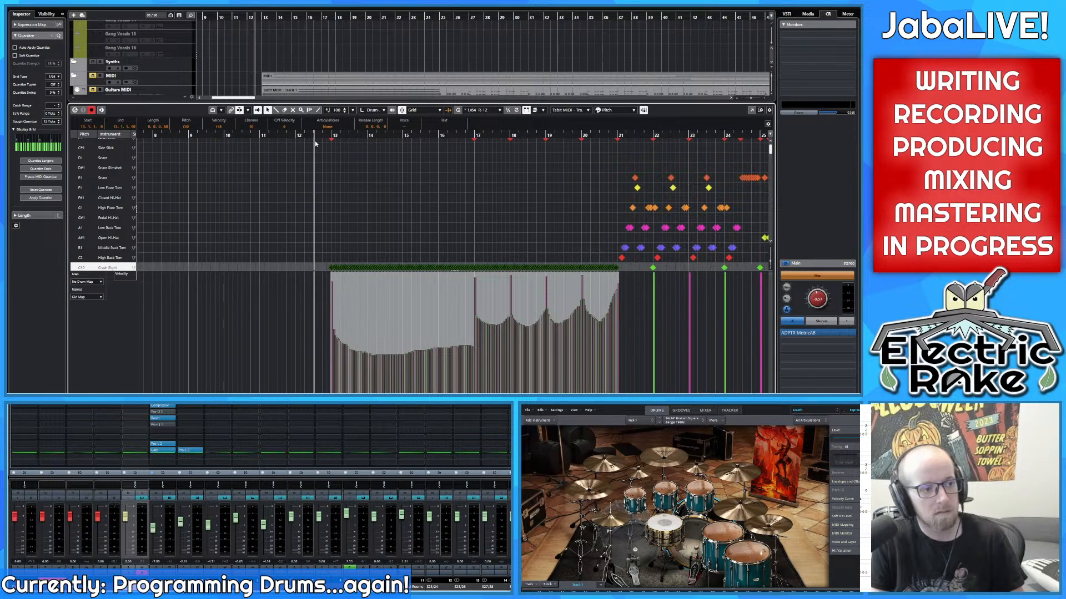
key("space")
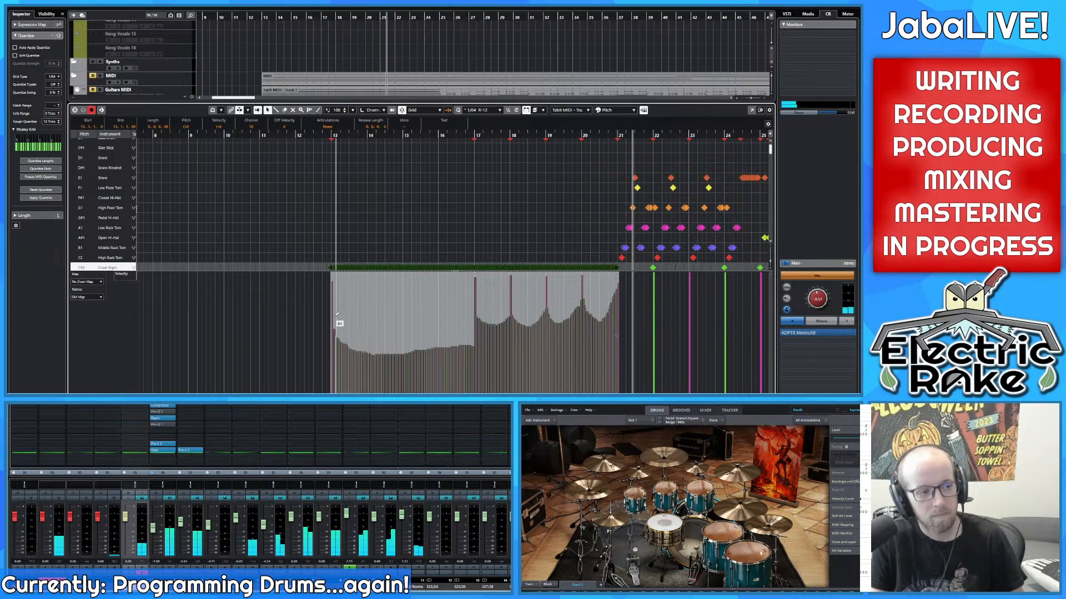
Step: Raise the crash velocities after the bar 13 hit into a shallow curve swelling into bar 17, and play the roll again
mouse_move(336, 314)
left_mouse_down()
mouse_move(361, 328)
mouse_move(456, 331)
left_mouse_up()
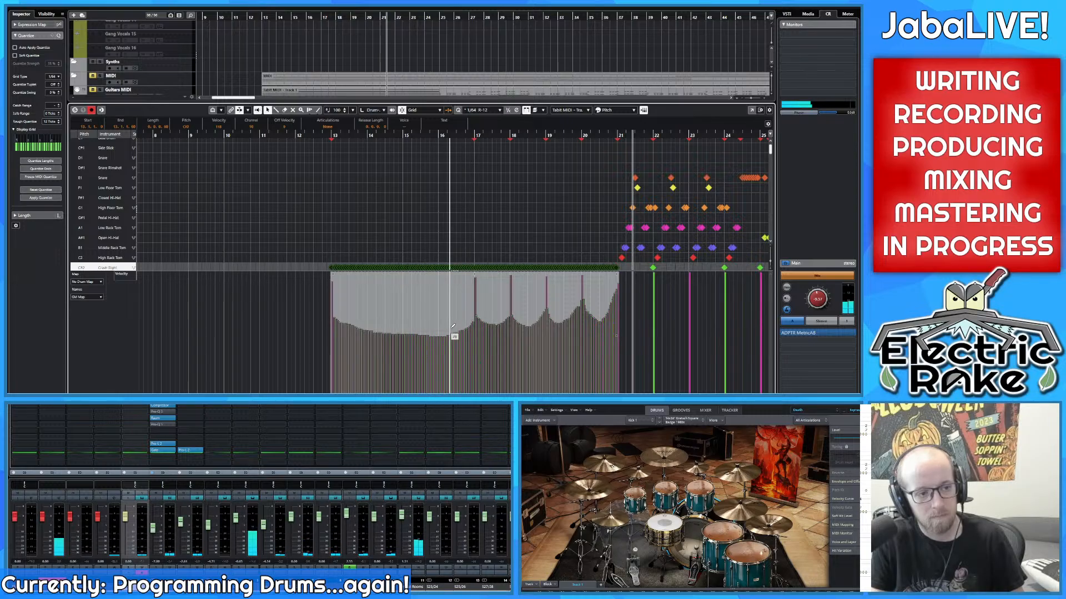
left_click_drag(359, 140, 313, 144)
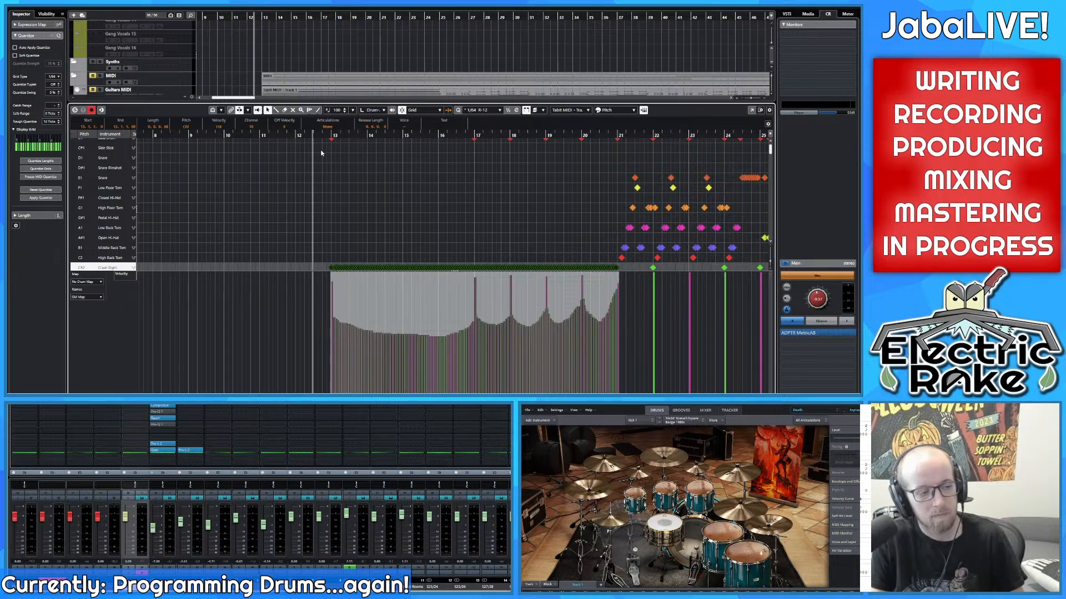
key("space")
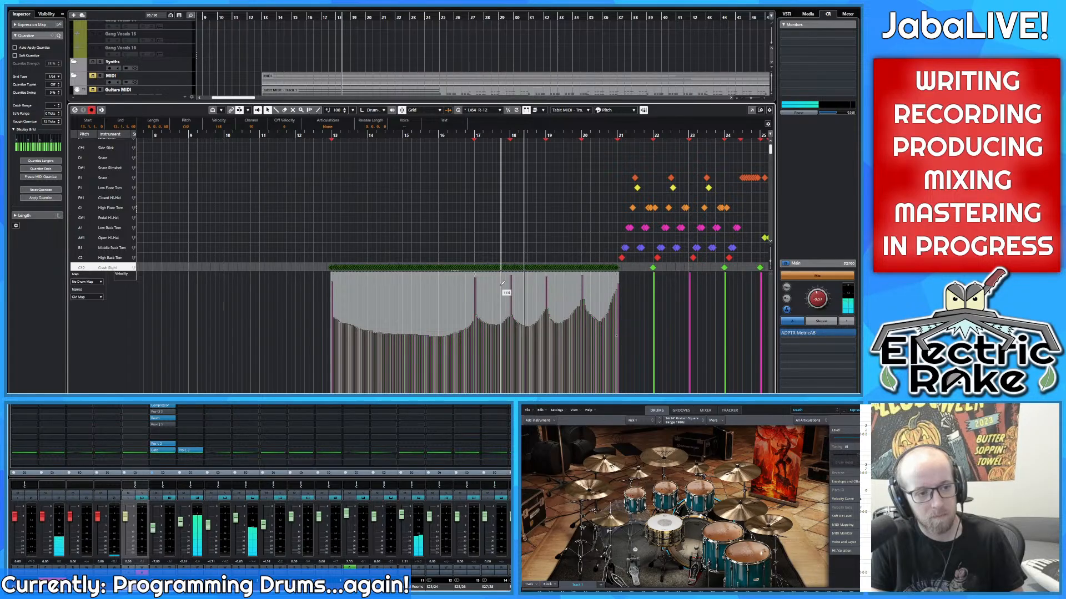
Step: Raise the crash hits immediately before and after the downbeat accents at bars 17, 18, 19 and 20
scroll(500, 285, "up", 5)
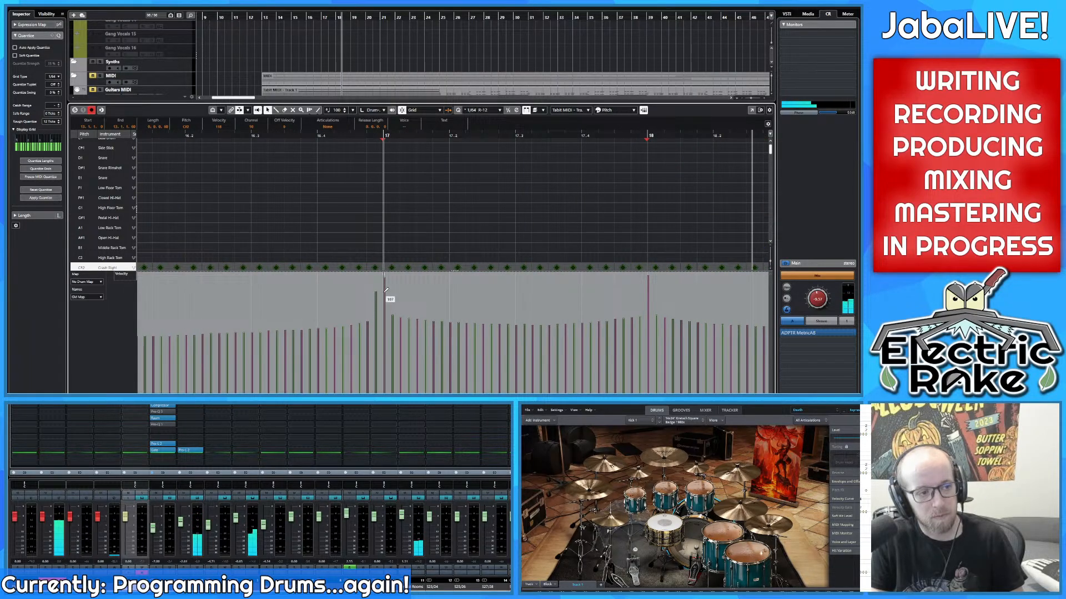
scroll(428, 295, "down", 3)
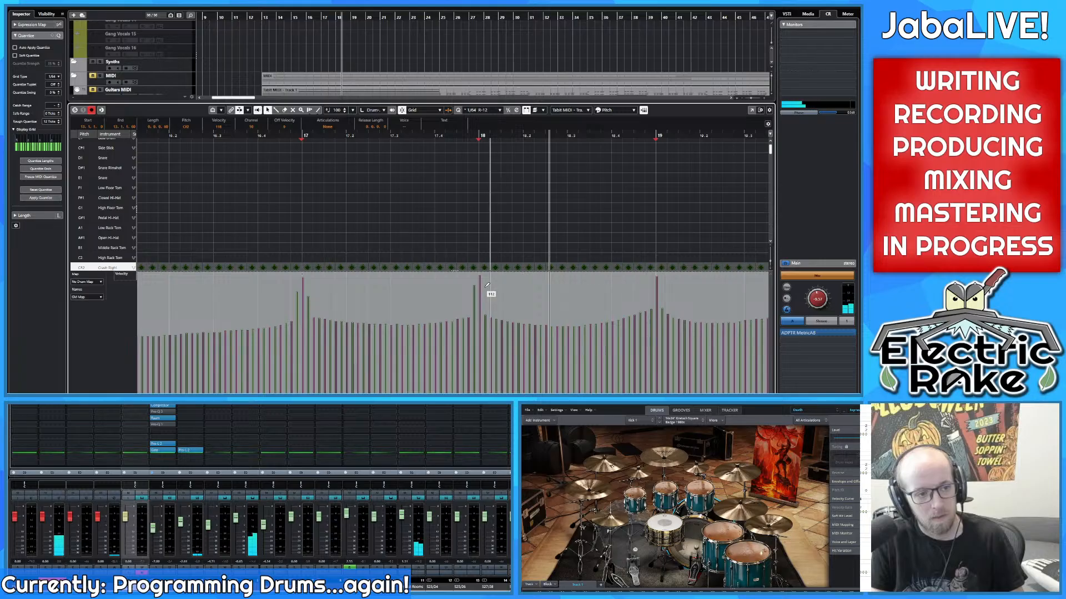
scroll(557, 288, "right", 2)
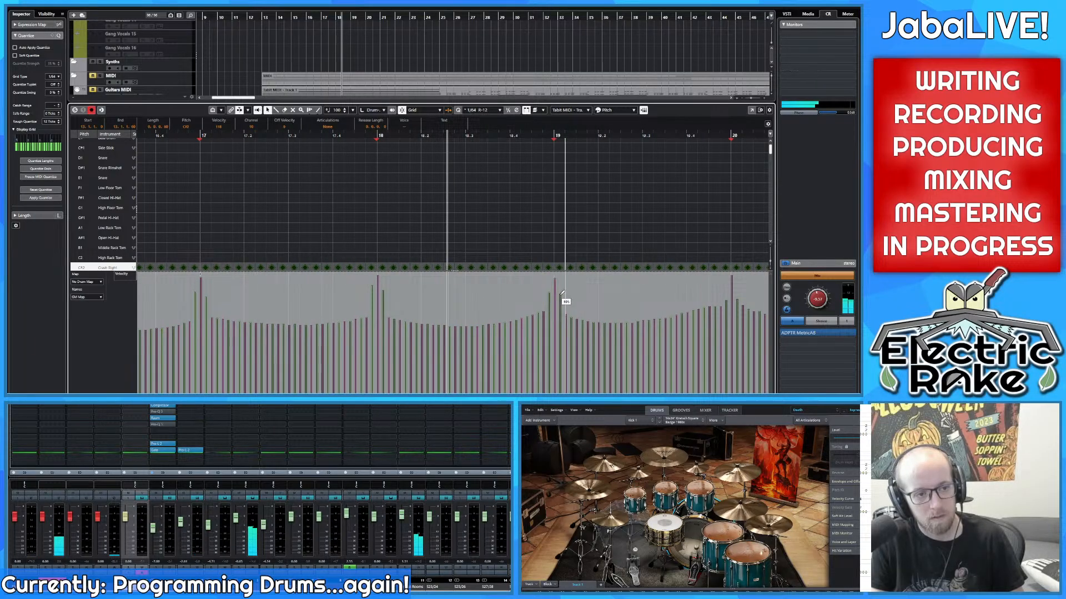
scroll(597, 292, "right", 2)
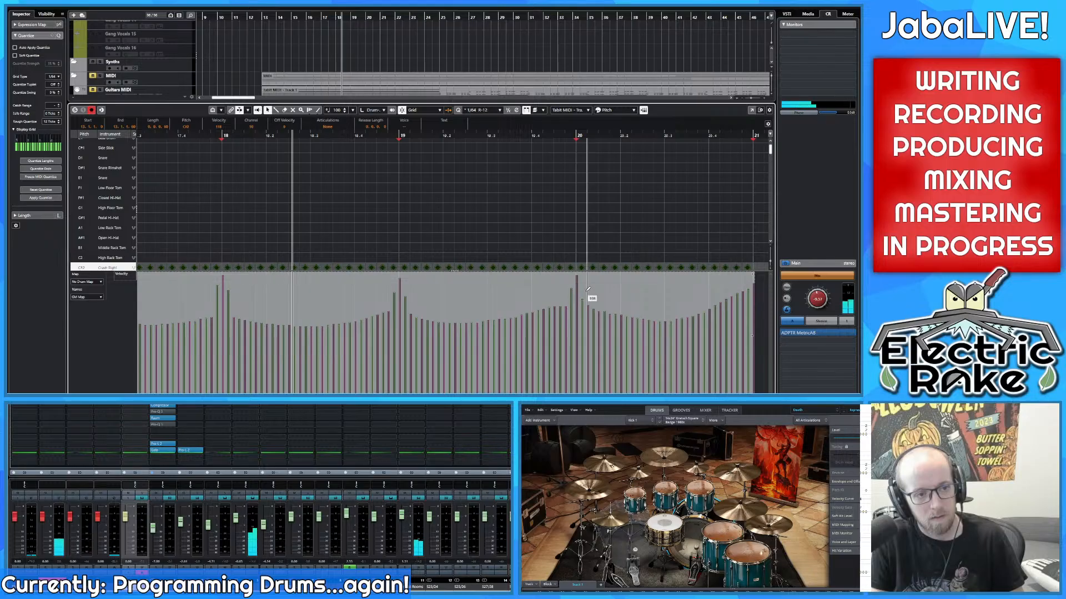
scroll(597, 296, "right", 3)
scroll(448, 287, "down", 4)
scroll(360, 251, "left", 5)
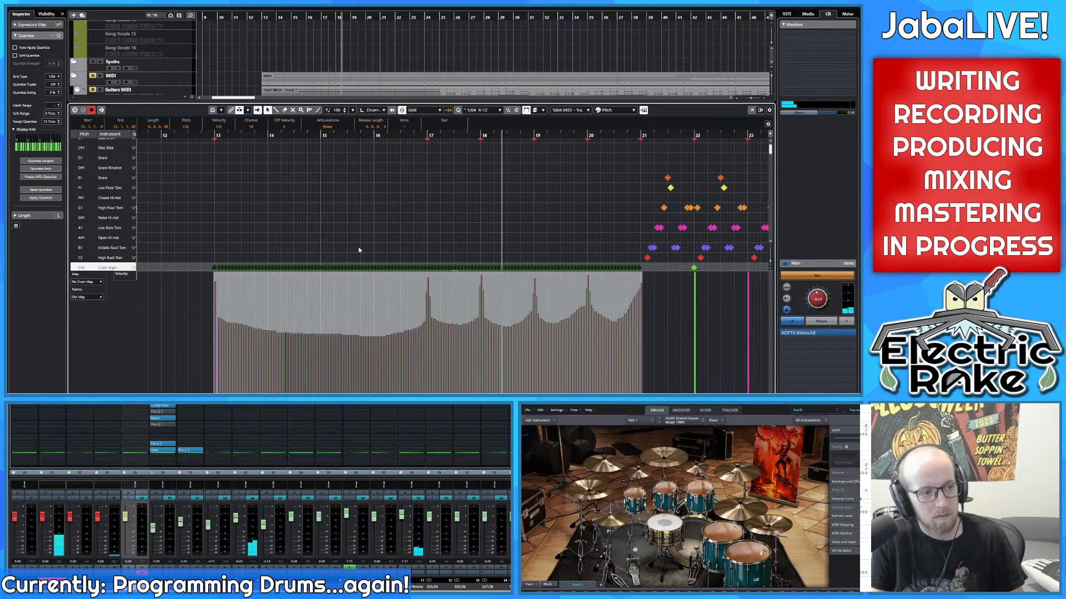
Step: Play the crash roll from just before bar 13 to check the softened transitions around the accents
left_click(210, 138)
scroll(211, 141, "up", 1)
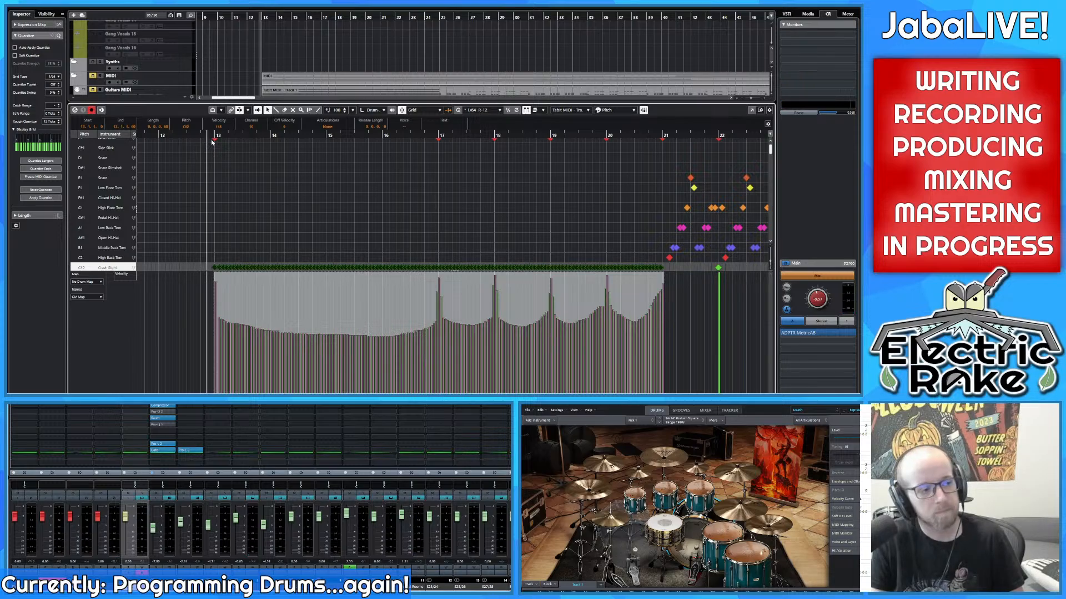
key("space")
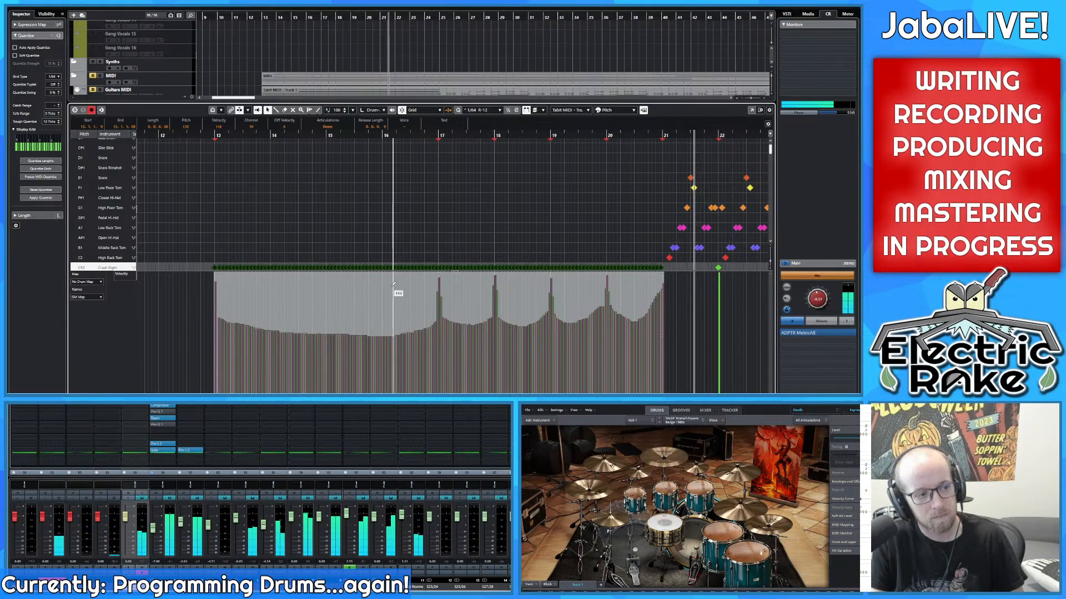
Step: Raise the quieter crash velocities between the accents from bar 13 to 20, keeping the dips and swells
scroll(393, 284, "down", 4)
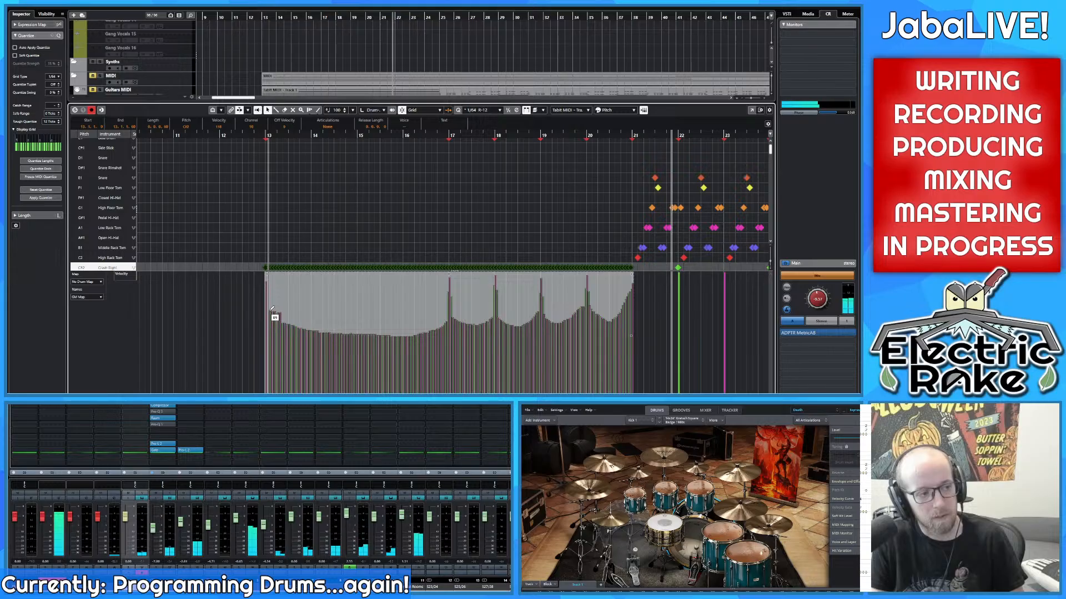
mouse_move(272, 309)
left_mouse_down()
mouse_move(400, 320)
mouse_move(455, 301)
mouse_move(489, 307)
left_mouse_up()
scroll(460, 293, "up", 3)
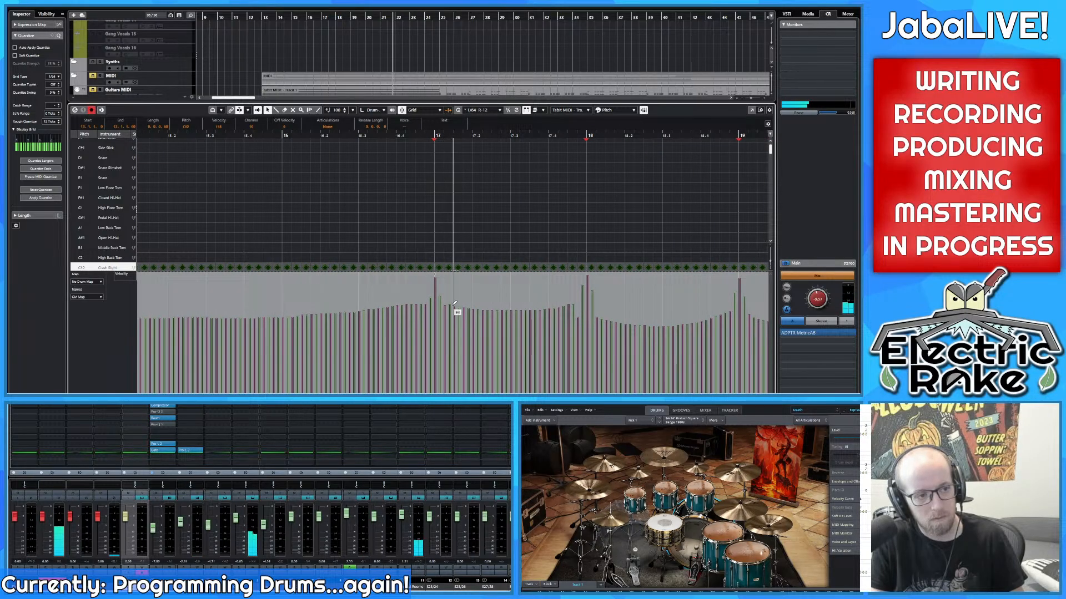
scroll(599, 302, "right", 2)
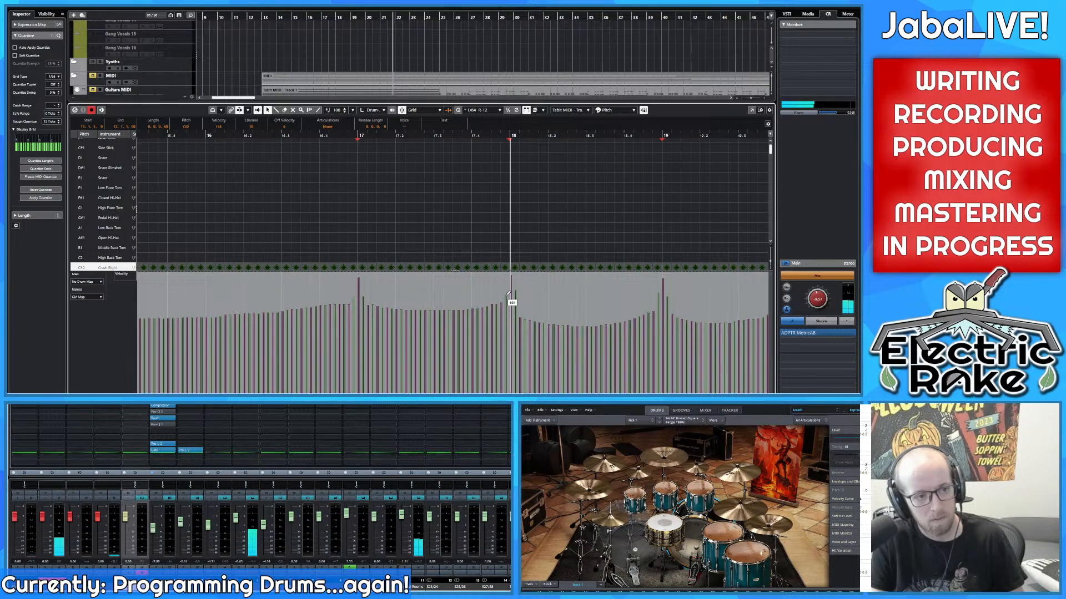
scroll(530, 309, "right", 1)
mouse_move(481, 307)
left_mouse_down()
mouse_move(554, 315)
mouse_move(592, 305)
left_mouse_up()
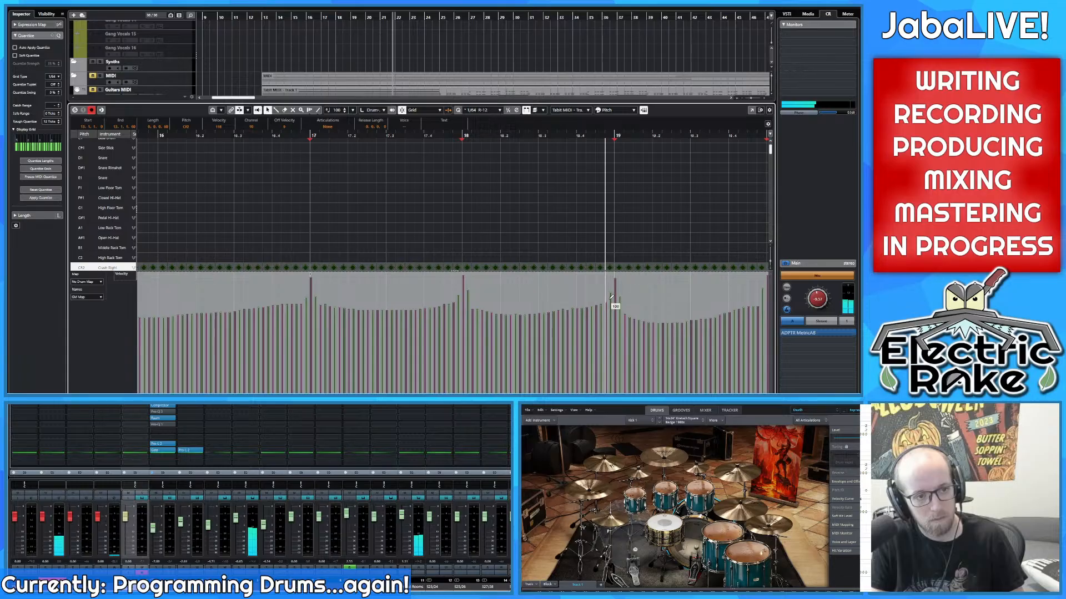
scroll(623, 300, "right", 2)
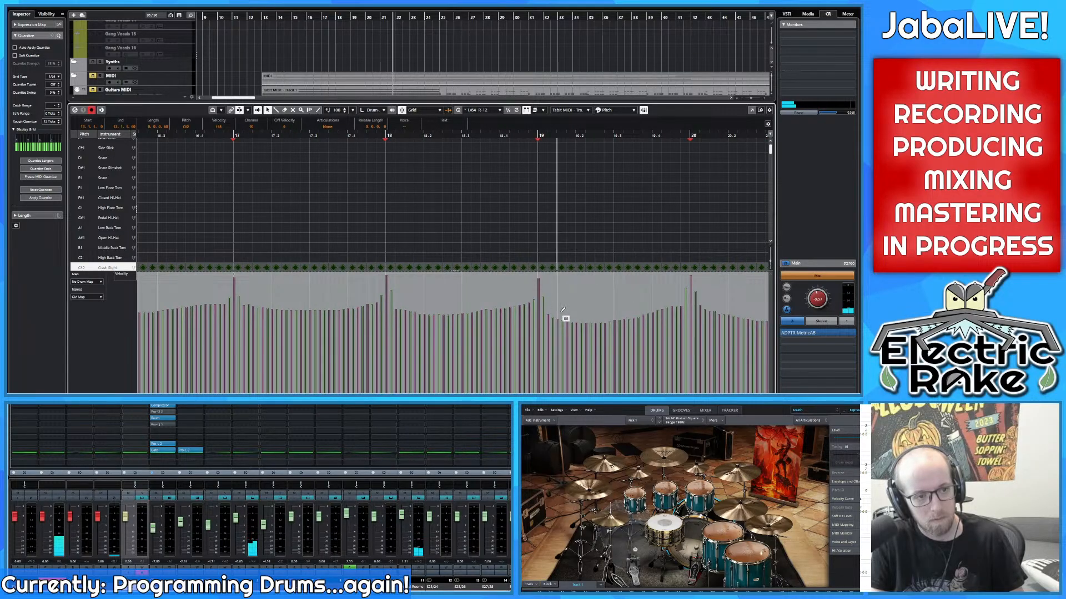
mouse_move(563, 310)
left_mouse_down()
mouse_move(670, 310)
mouse_move(687, 297)
left_mouse_up()
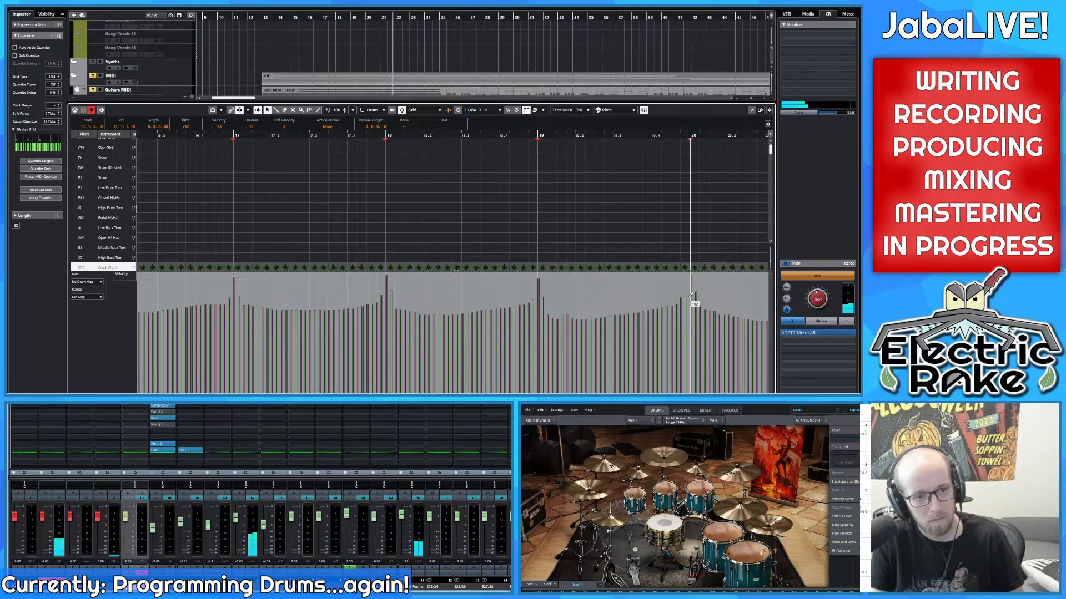
Step: Play the louder crash roll from just before bar 13 through the transition into the tom pattern at bar 21
scroll(476, 284, "right", 3)
scroll(477, 284, "down", 3)
scroll(343, 261, "left", 3)
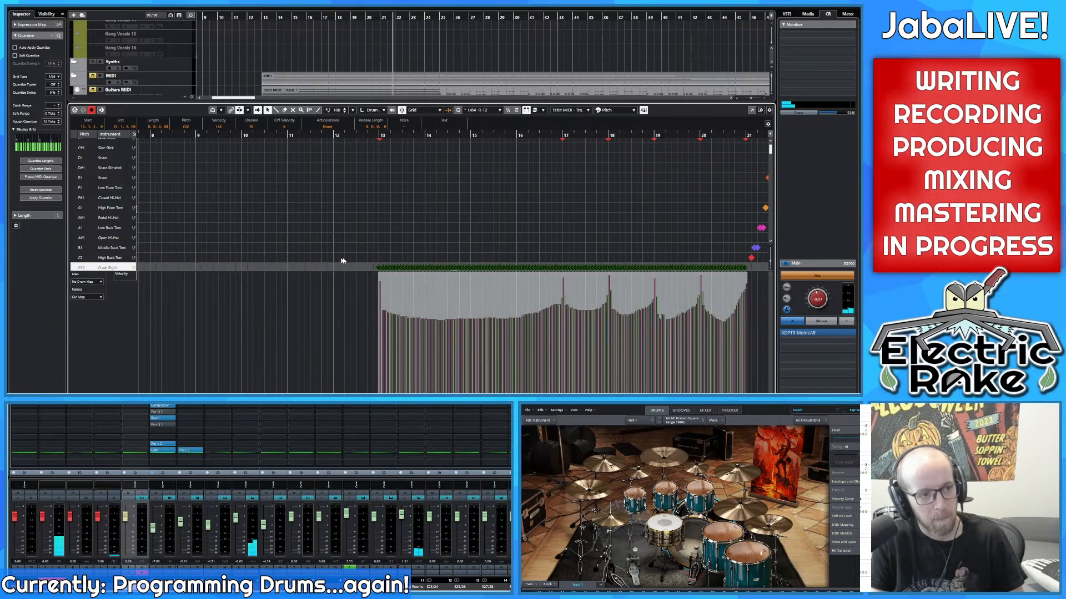
left_click_drag(378, 137, 374, 144)
key("space")
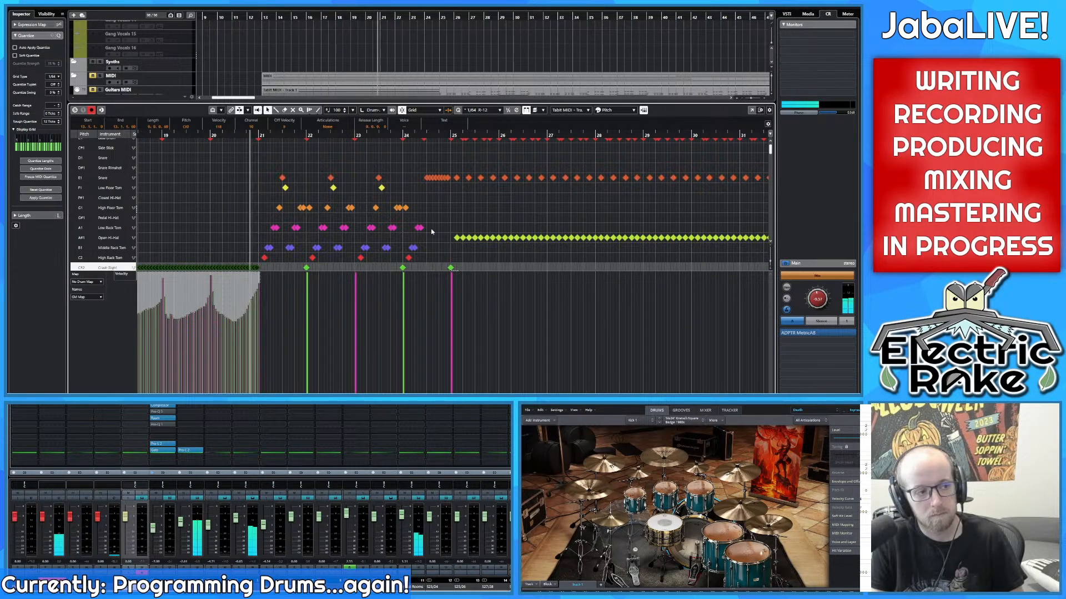
scroll(258, 283, "up", 5)
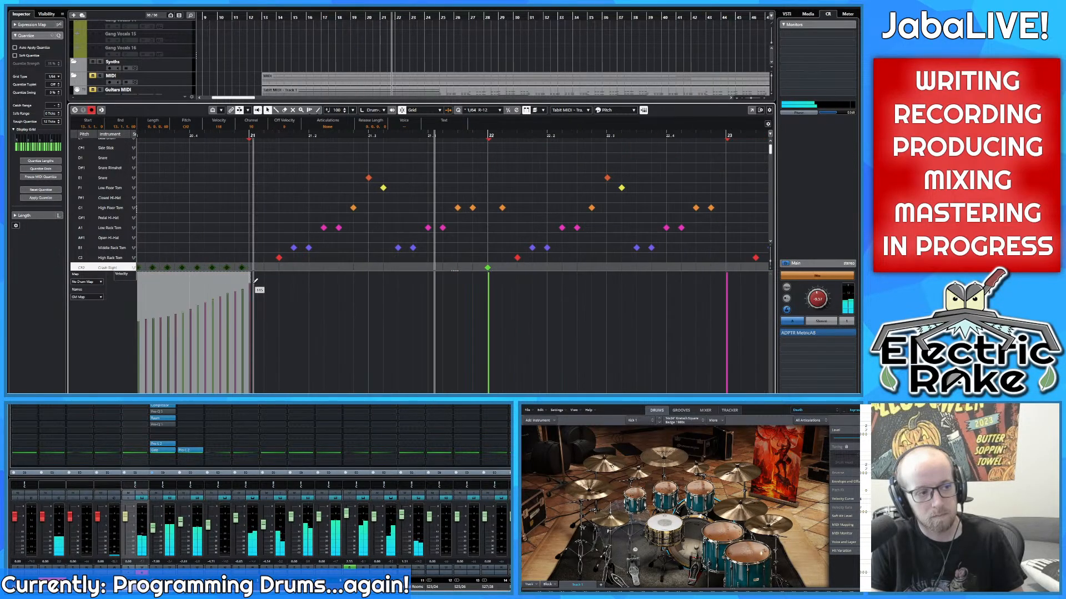
scroll(252, 276, "down", 10)
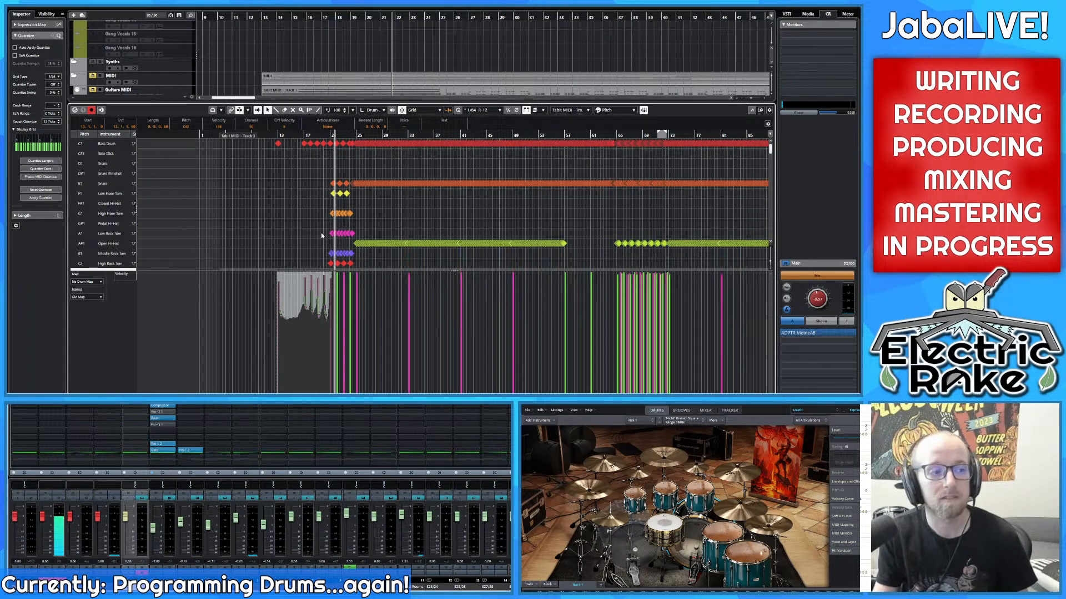
Step: Select the crash hits from bar 13 to 21 by their velocity bars, leaving out the downbeat accents
key("h")
key("h")
key("h")
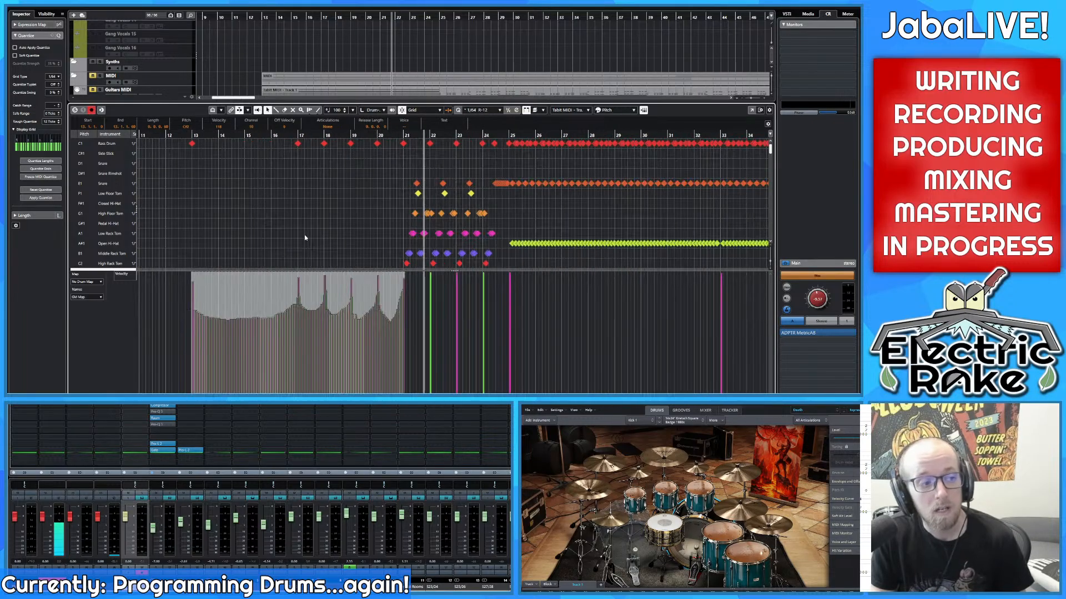
scroll(269, 242, "down", 2)
scroll(379, 216, "left", 2)
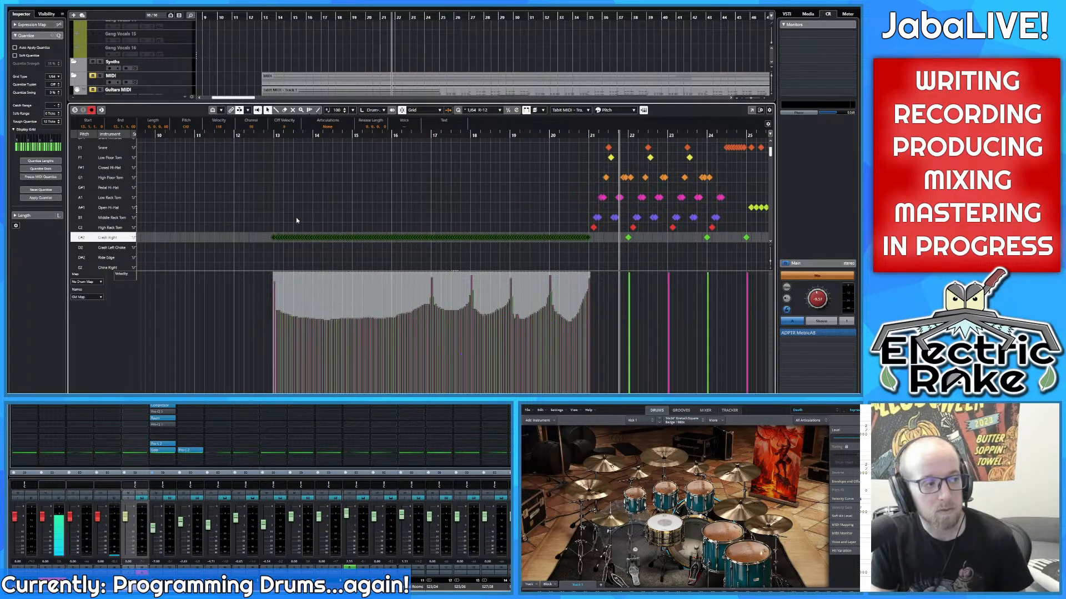
scroll(293, 222, "up", 2)
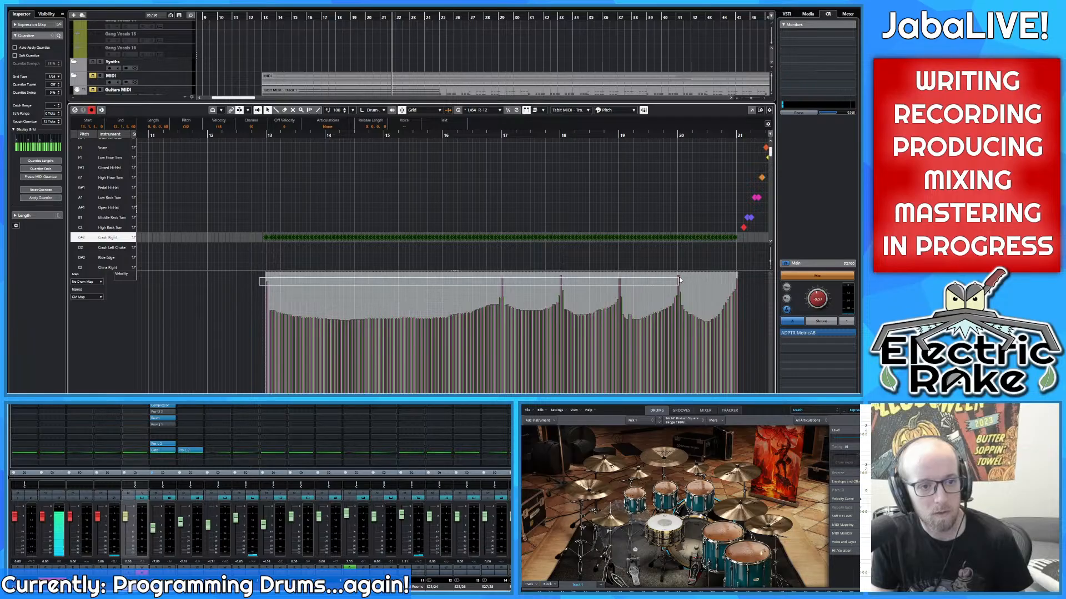
left_click_drag(679, 280, 655, 283)
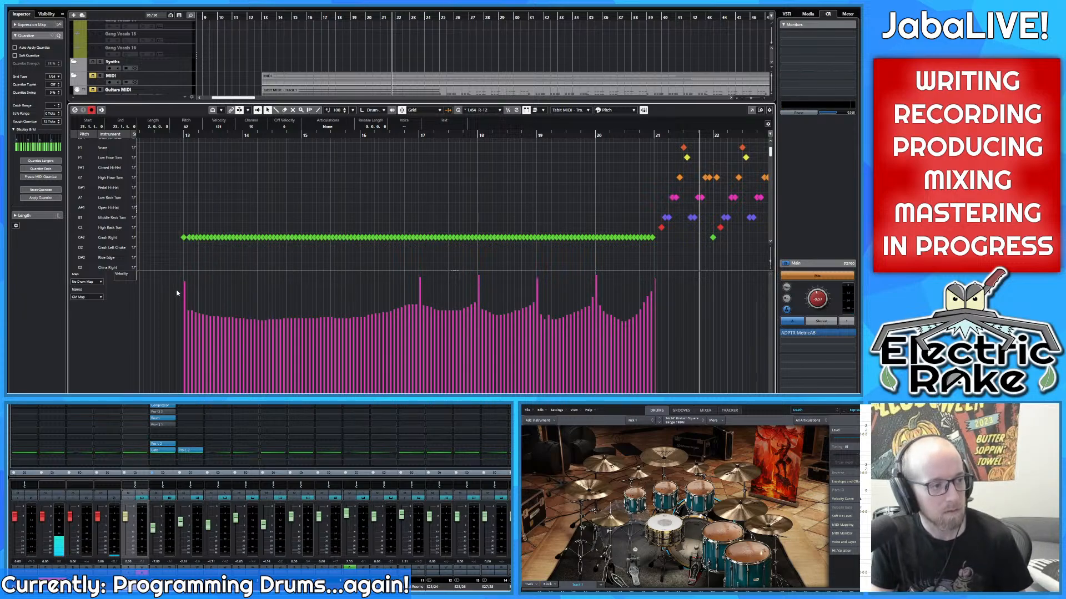
left_click_drag(176, 293, 671, 336)
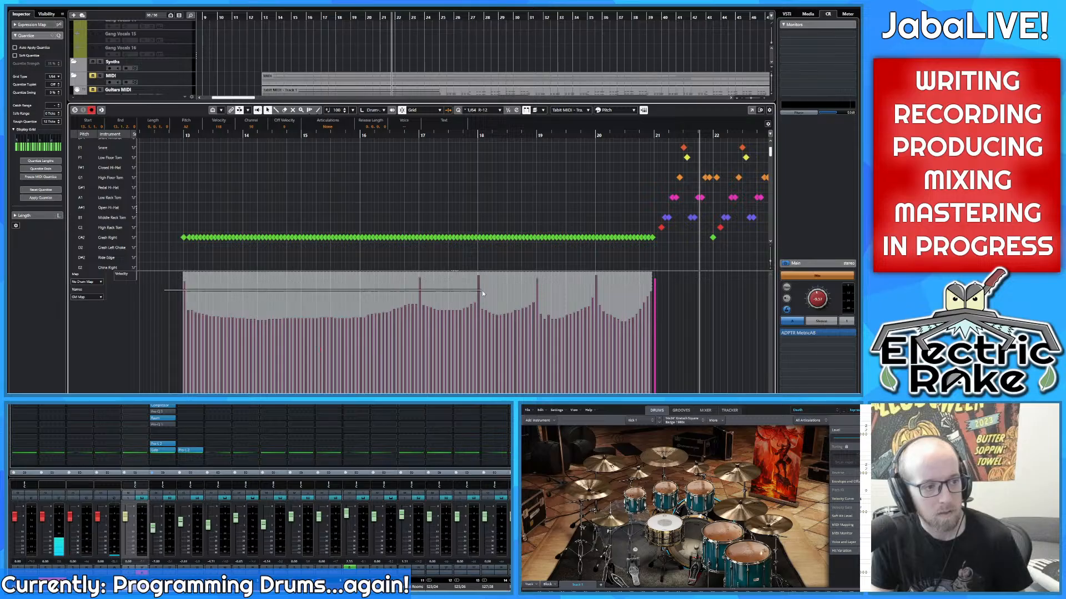
key("h")
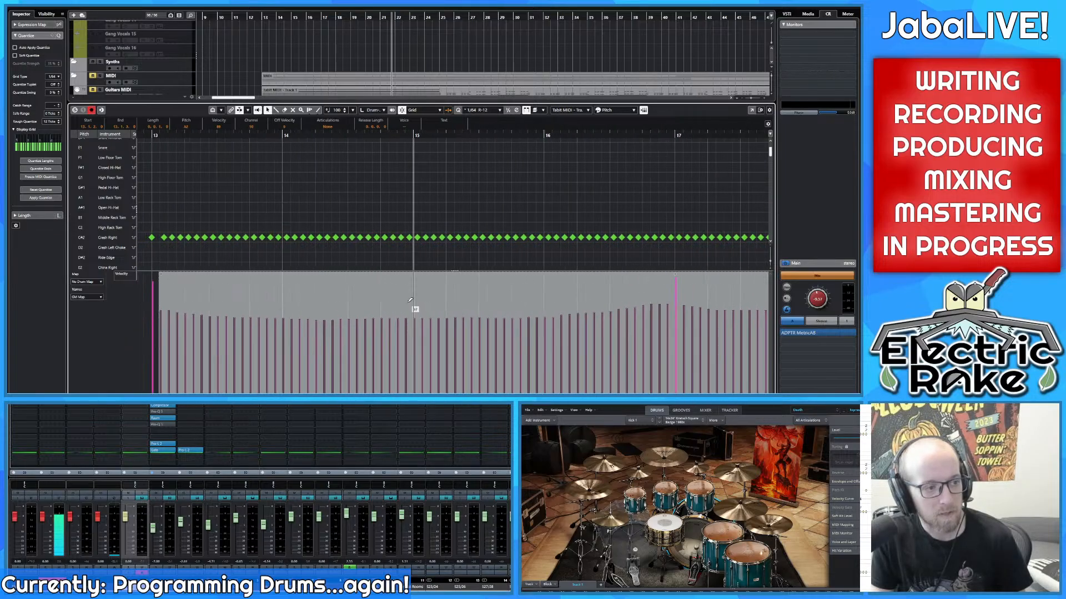
scroll(346, 304, "down", 1)
scroll(345, 304, "up", 2)
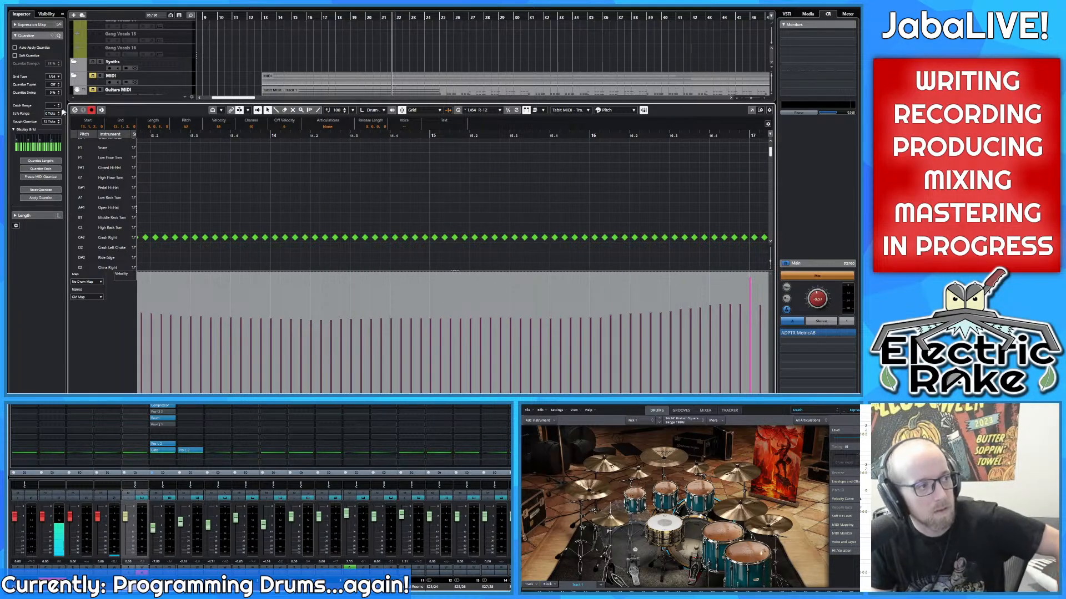
Step: Apply the current 1/64 quantize setting to the selected crash hits and inspect their timing across the roll
left_click(44, 198)
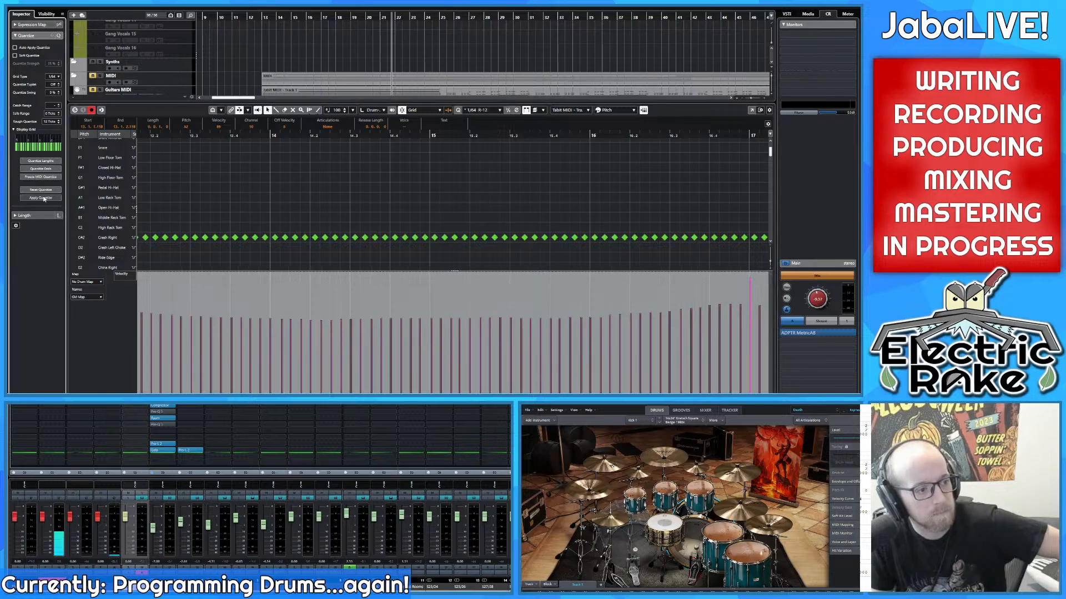
left_click(43, 198)
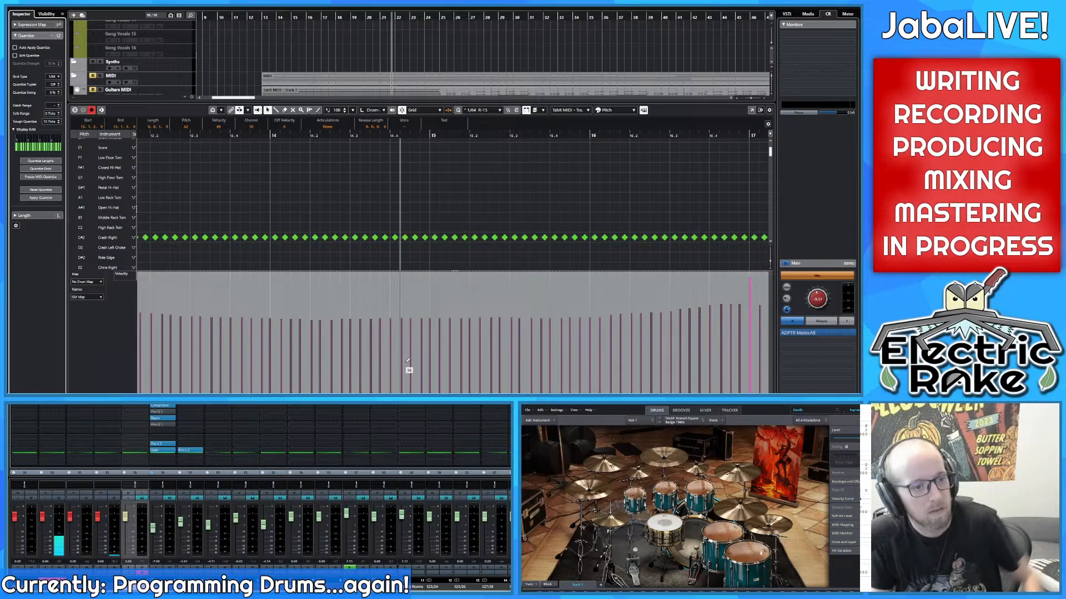
key("g")
key("g")
key("g")
key("g")
scroll(509, 315, "up", 3)
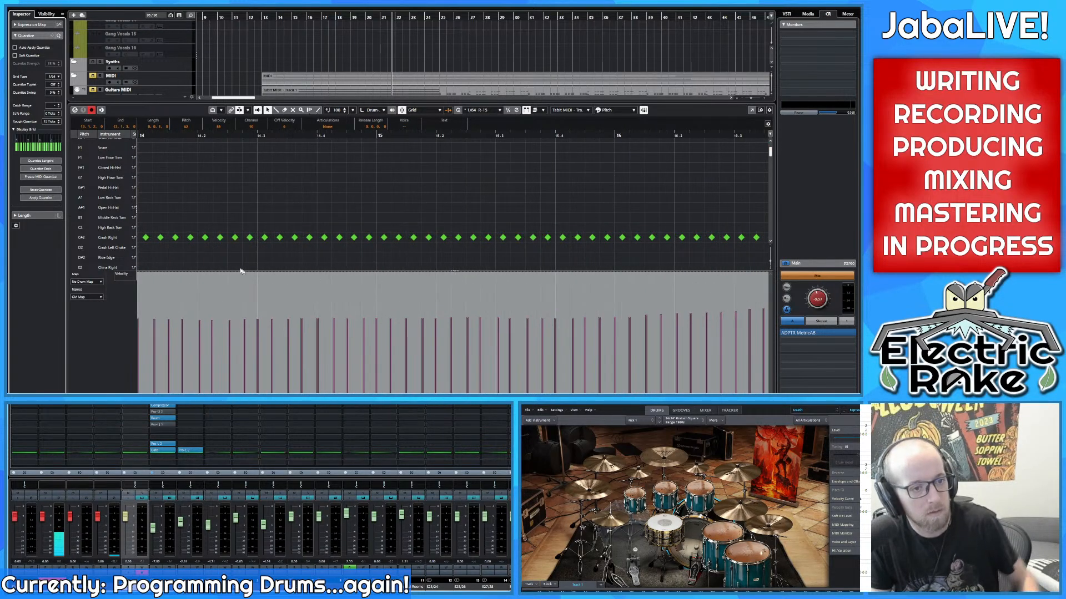
scroll(457, 302, "down", 2)
scroll(344, 258, "down", 2)
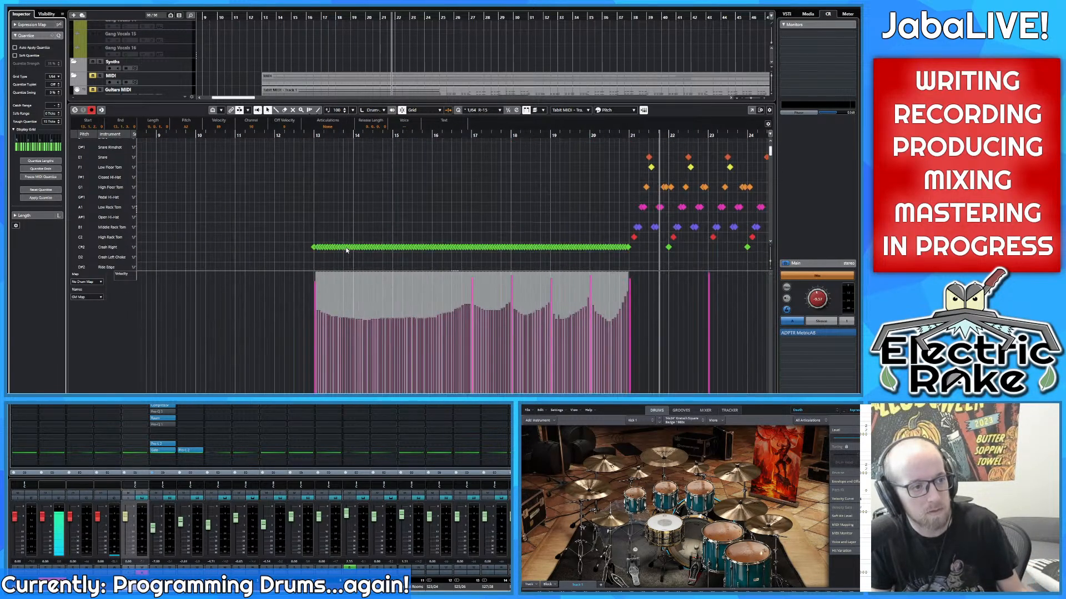
Step: Select the Crash Right hits from bar 13 to 21, using the note row and the velocity lane
scroll(338, 241, "down", 3)
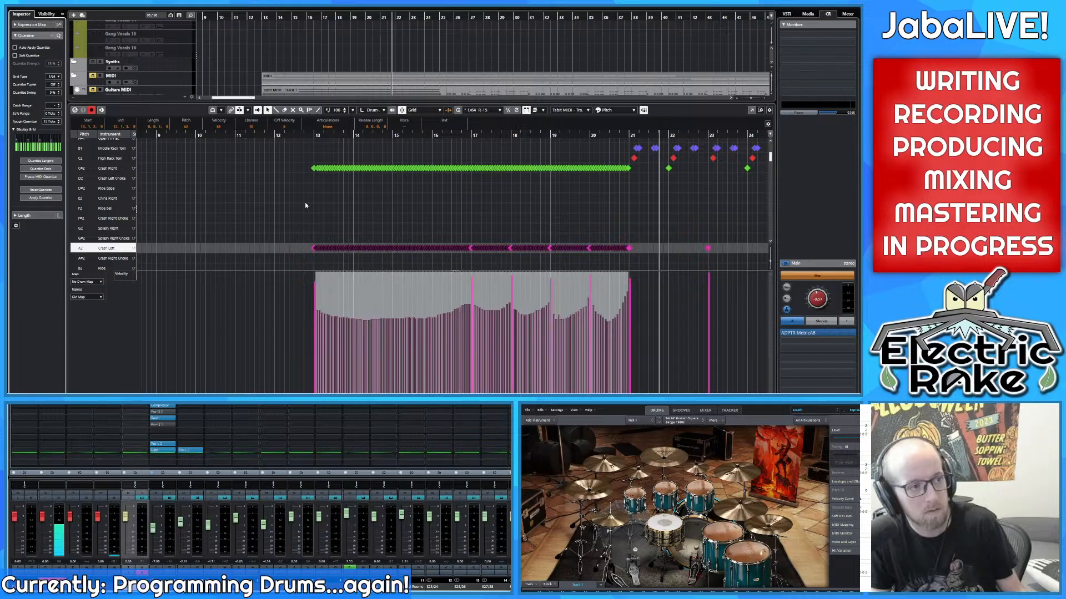
left_click_drag(303, 189, 629, 171)
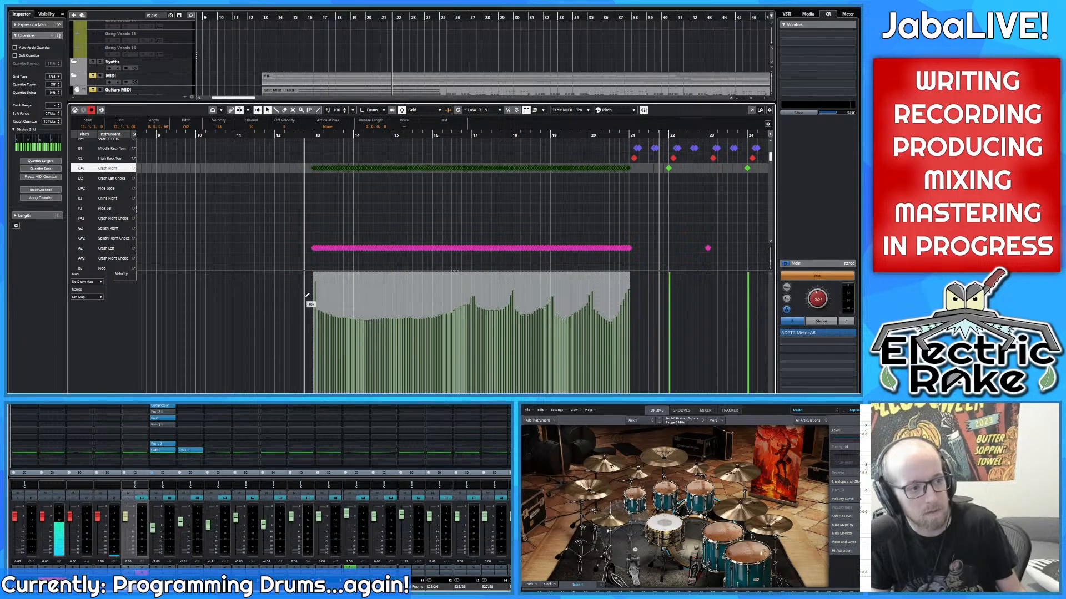
scroll(316, 289, "up", 2)
scroll(315, 288, "down", 3)
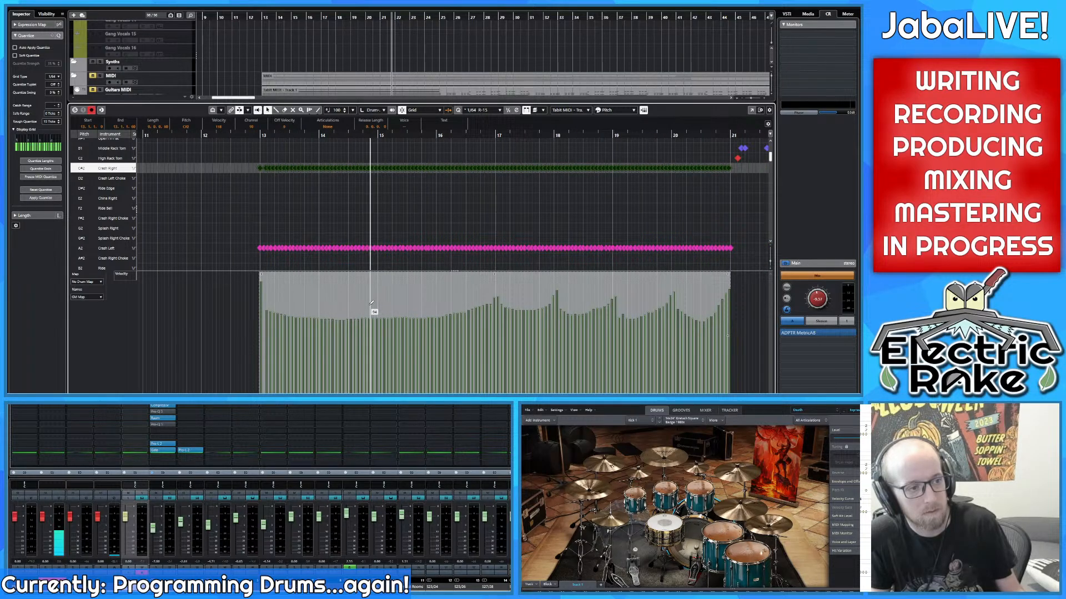
scroll(261, 304, "down", 2)
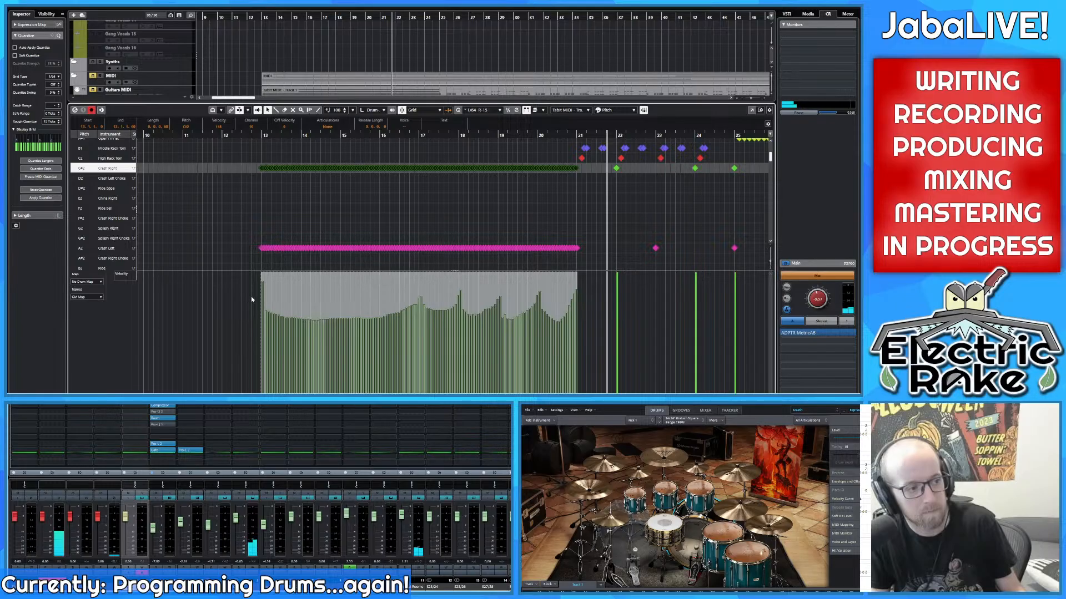
left_click_drag(252, 297, 309, 318)
left_click_drag(584, 335, 577, 334)
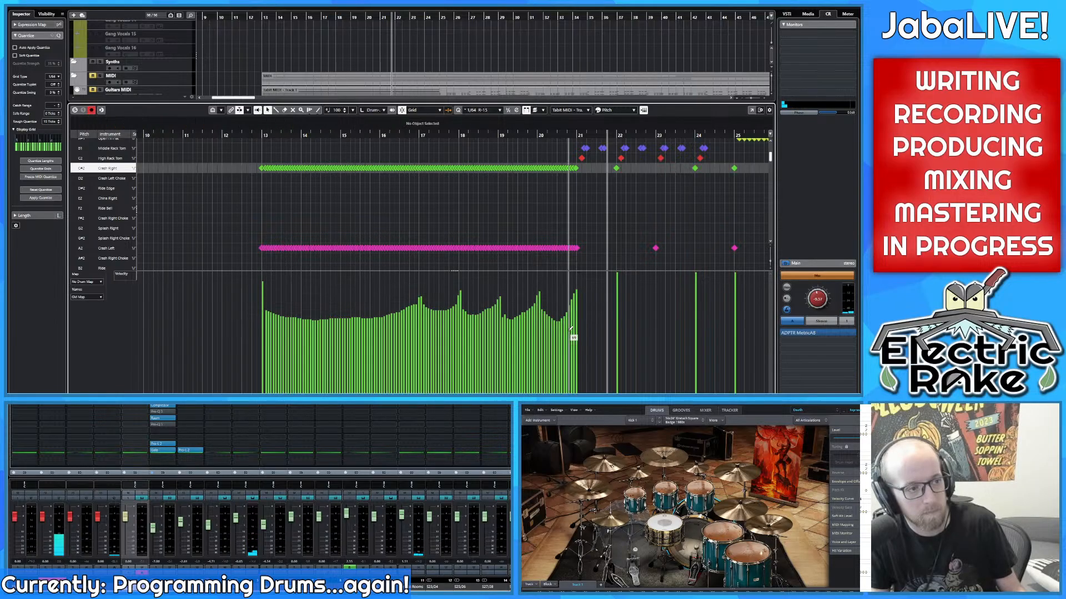
left_click_drag(260, 302, 576, 335)
Step: Exclude the opening accent at bar 13 from the Crash Right selection
scroll(328, 248, "up", 6)
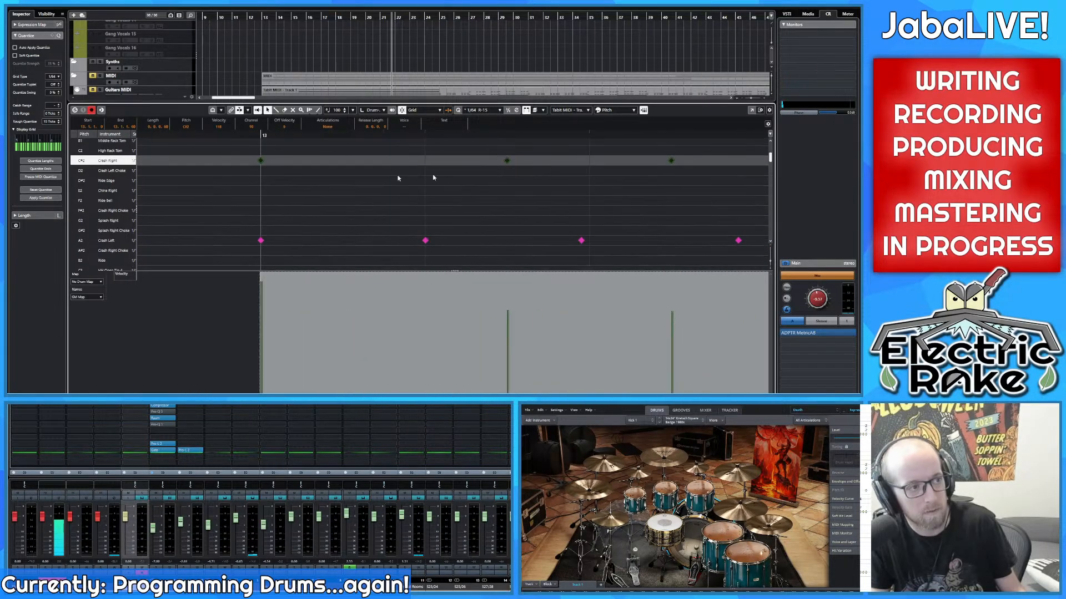
scroll(317, 178, "left", 3)
scroll(194, 179, "up", 1)
scroll(311, 197, "down", 4)
scroll(311, 198, "down", 3)
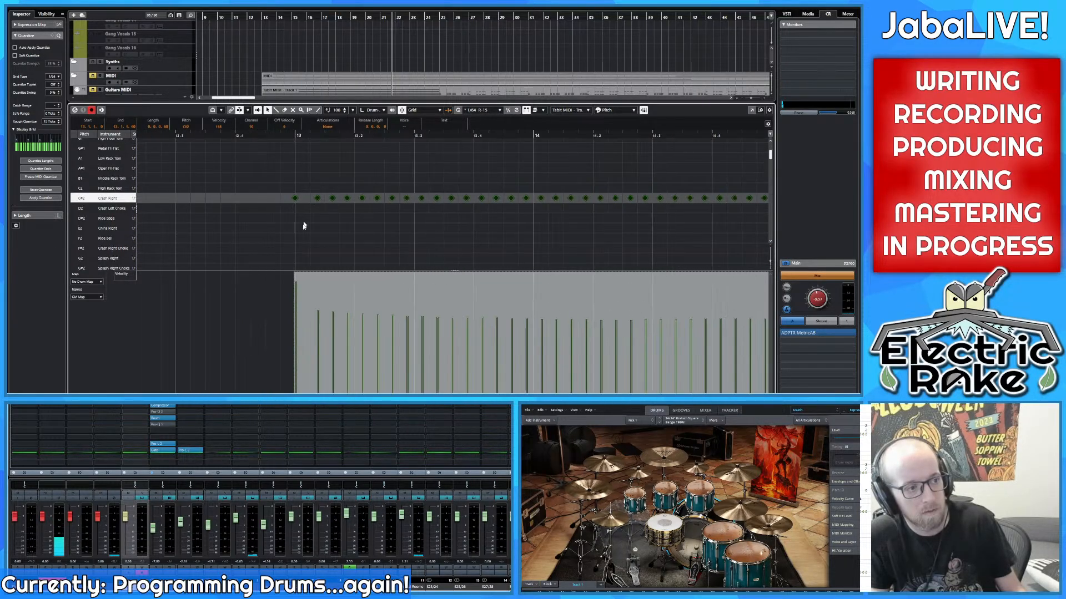
scroll(382, 278, "down", 4)
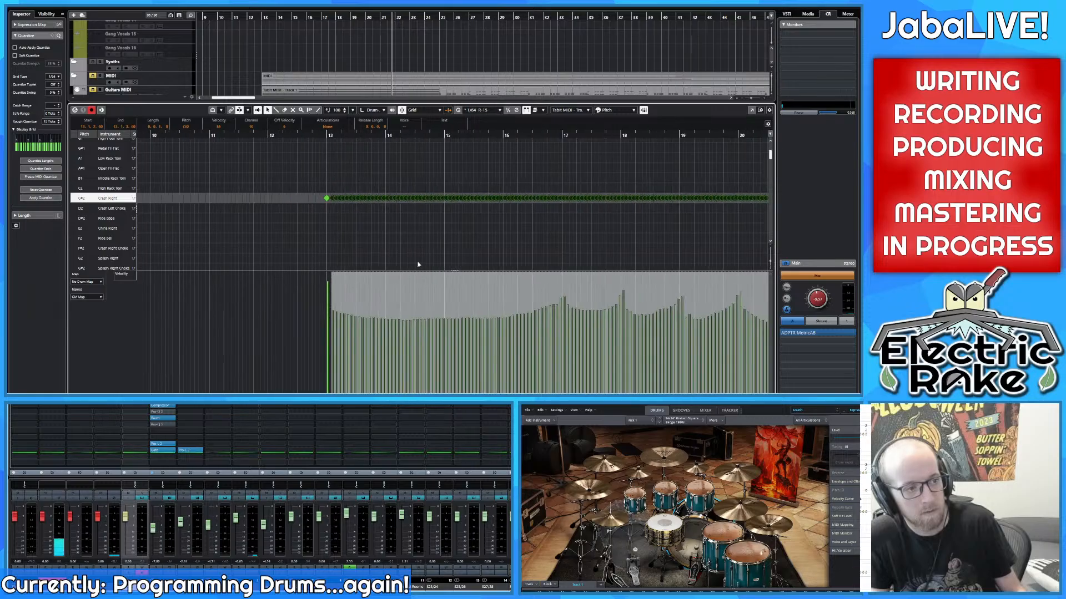
Step: Play the crash roll from before bar 13 into the tom pattern at bar 21 and review its hits
scroll(344, 292, "right", 4)
scroll(345, 293, "up", 1)
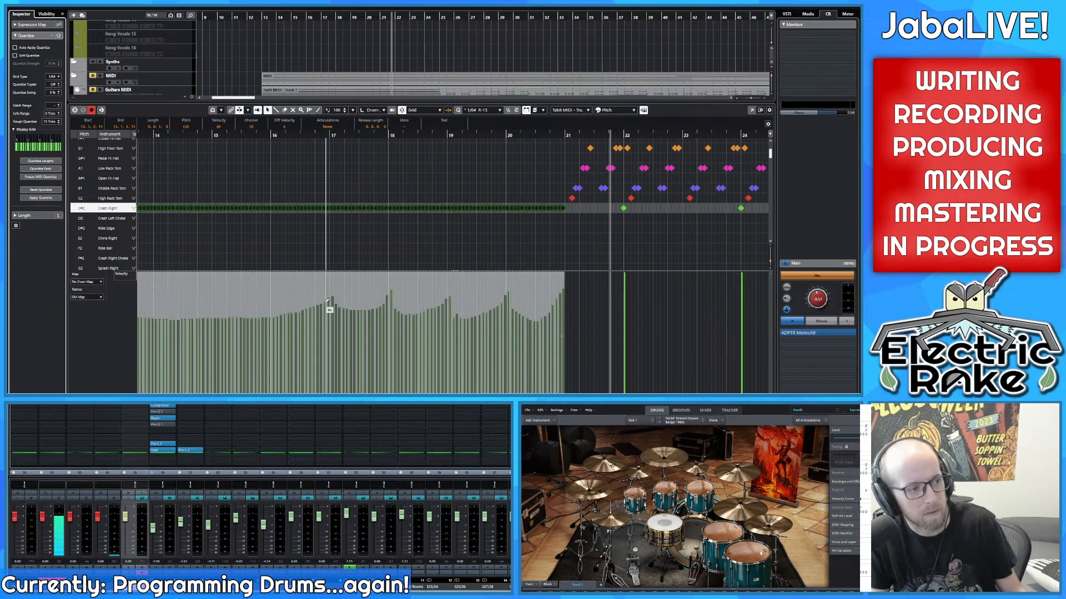
scroll(404, 275, "left", 3)
scroll(264, 144, "up", 1)
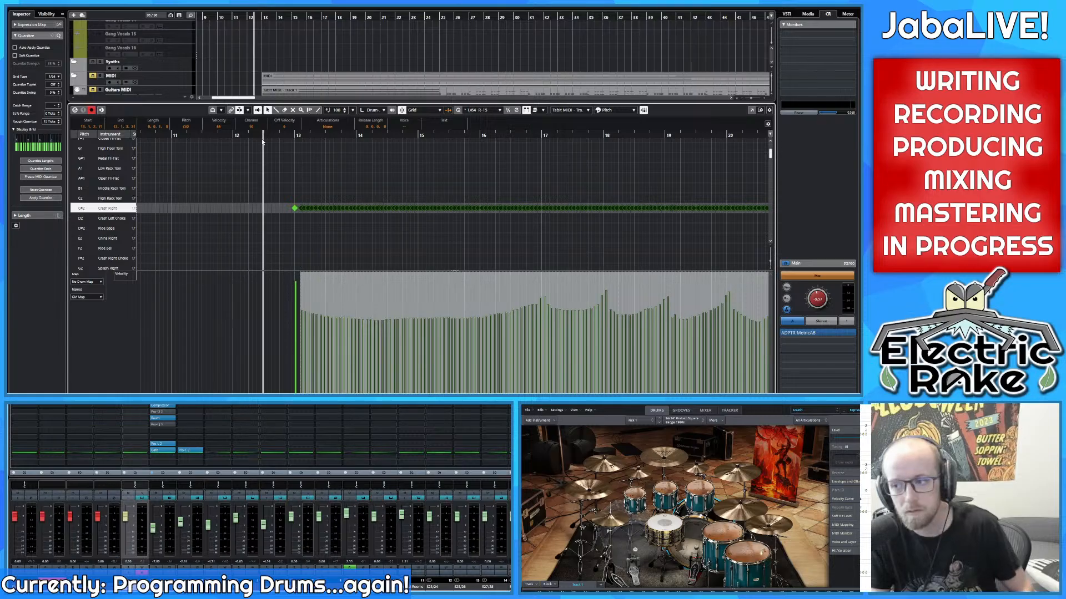
key("space")
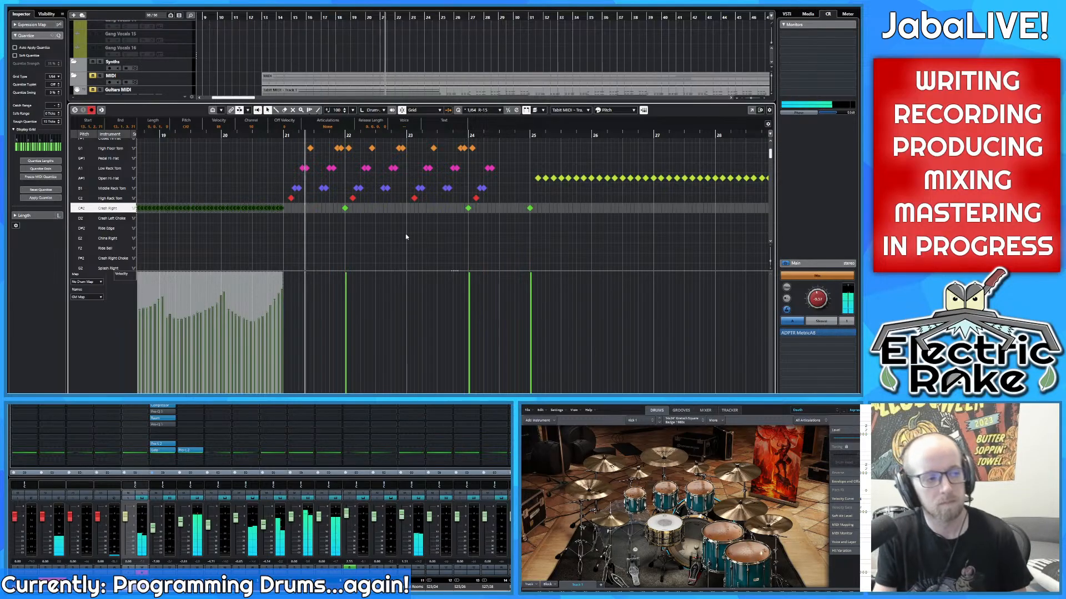
scroll(325, 238, "down", 1)
scroll(325, 238, "up", 4)
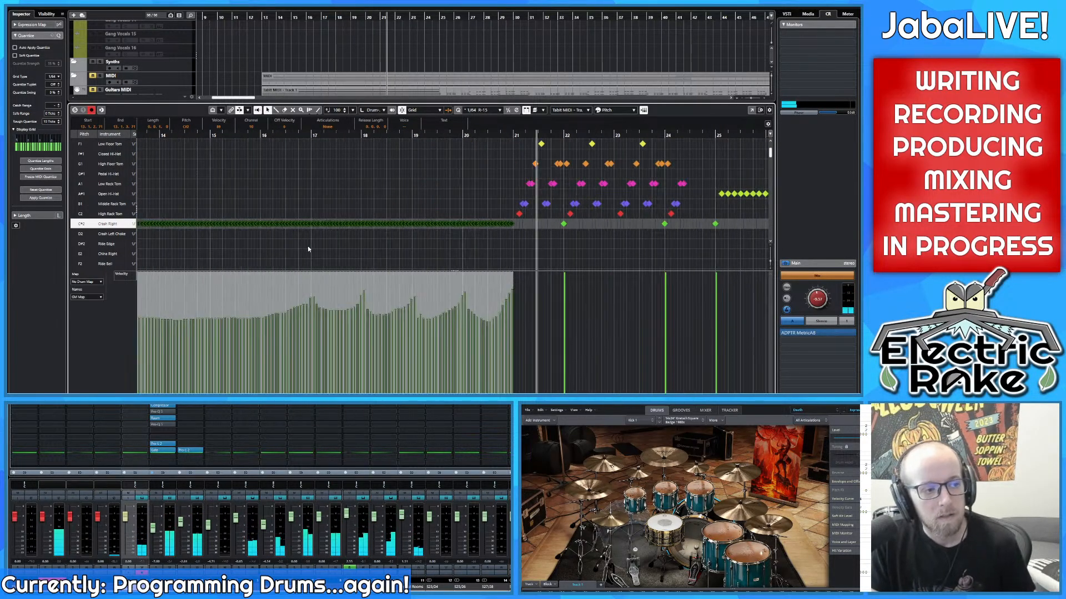
scroll(333, 238, "down", 3)
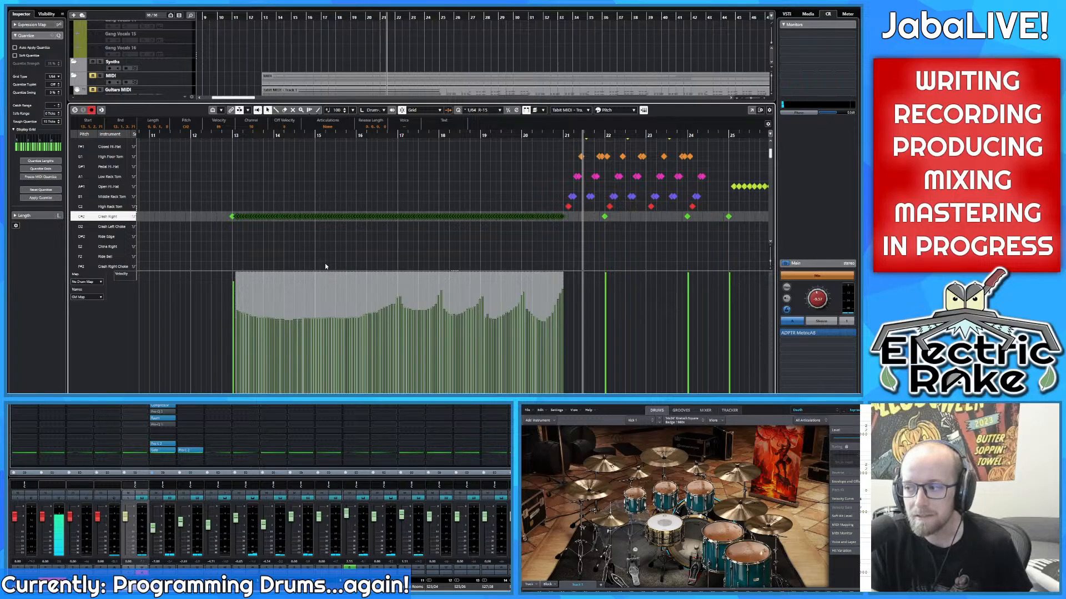
scroll(260, 298, "up", 2)
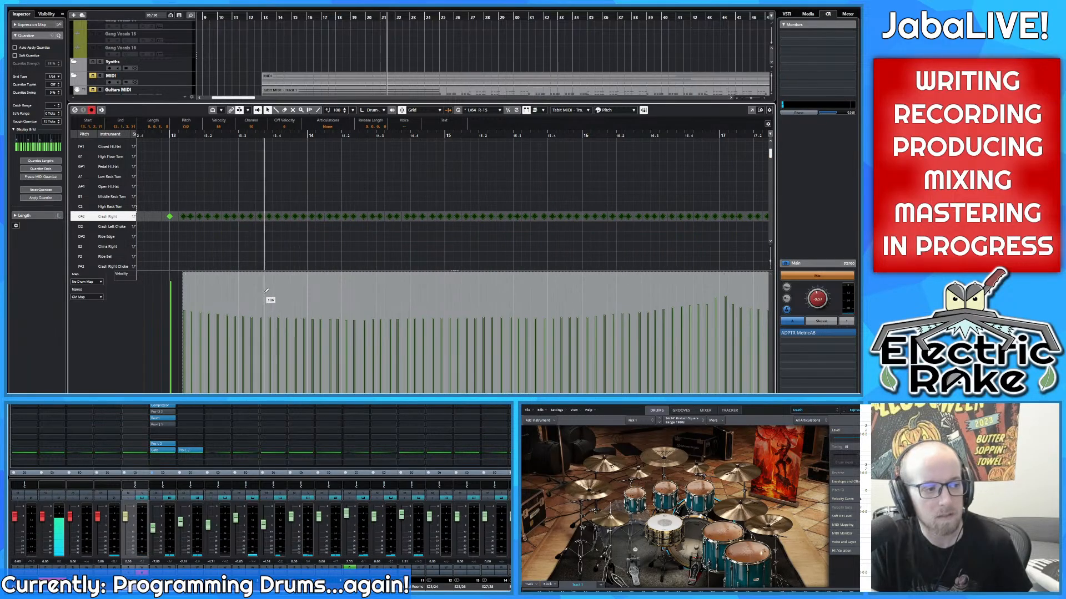
scroll(259, 292, "down", 1)
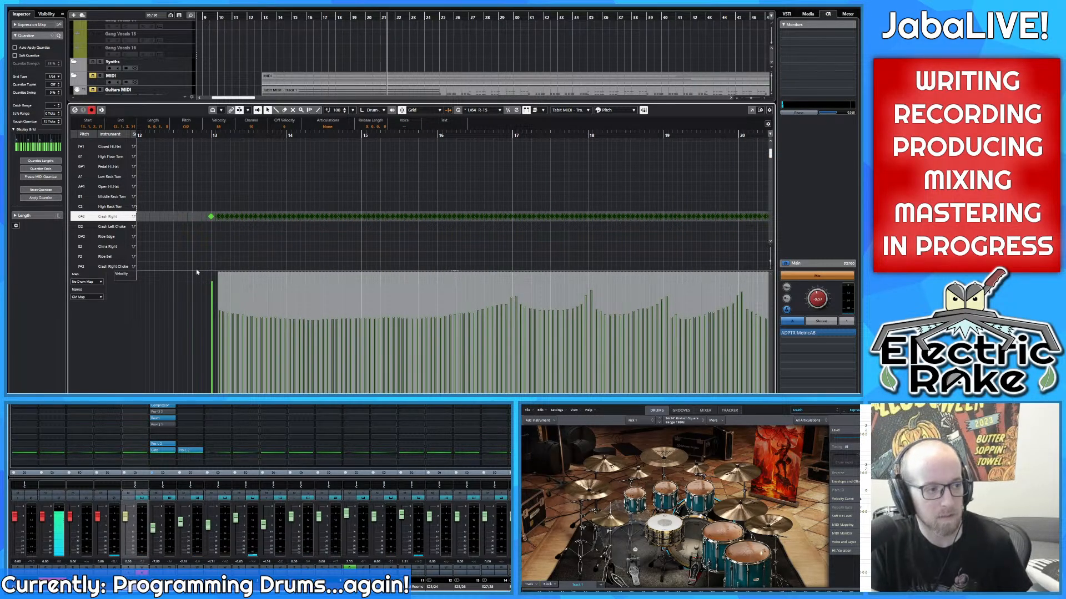
Step: Select individual crash hits at bar 13 and audition them one by one to the middle of the bar
left_click(202, 209)
left_click(211, 217)
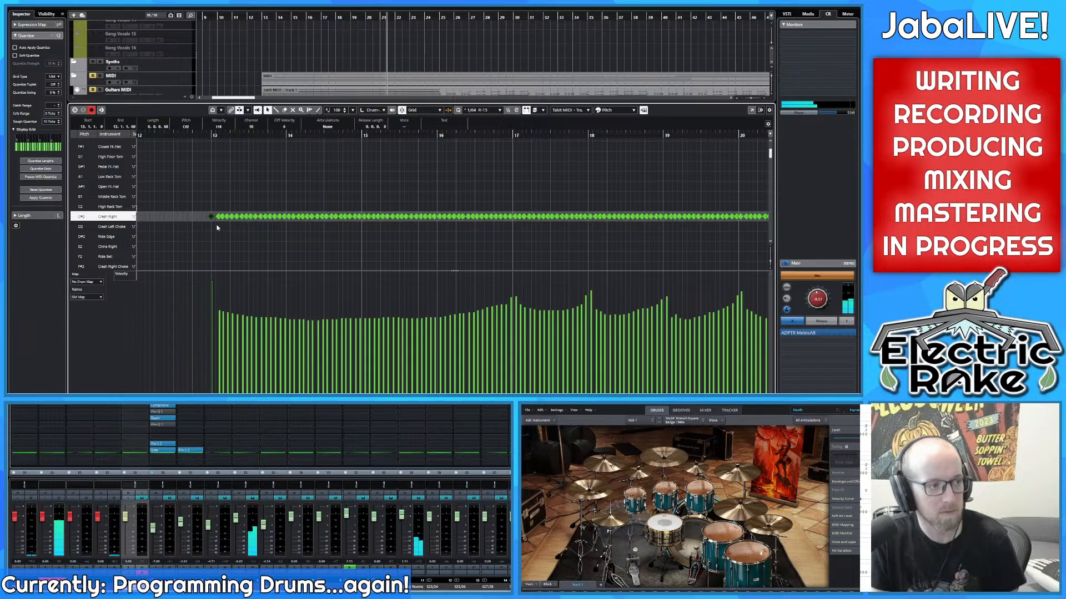
key("Delete")
scroll(219, 229, "up", 4)
left_click(220, 228)
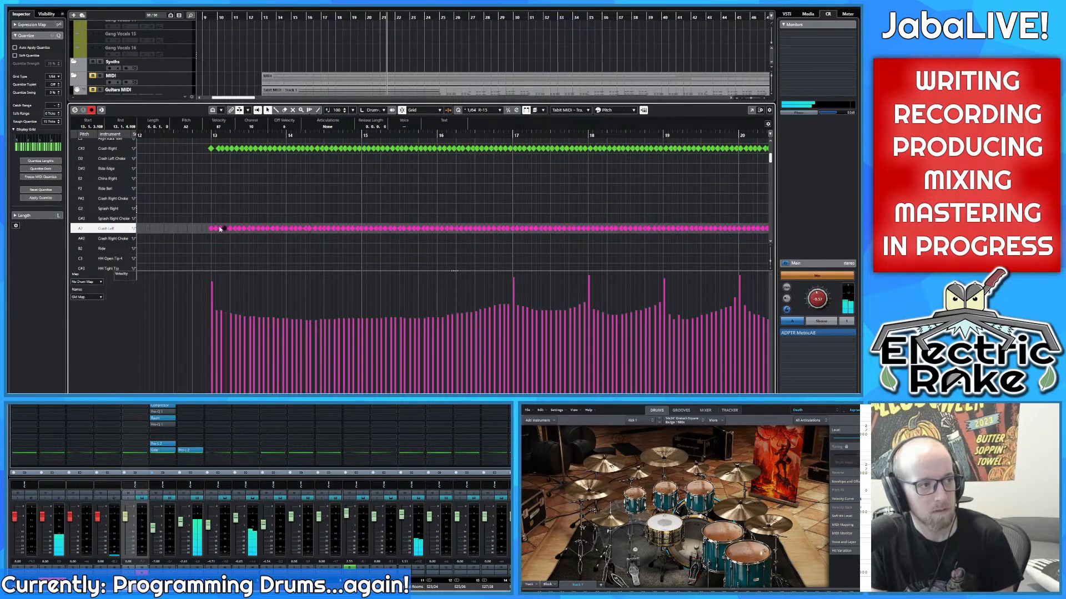
key("Right")
key("Right")
key("Right")
key("Right")
key("Right")
key("Right")
key("Right")
key("Right")
key("Right")
key("Right")
key("Right")
key("Right")
key("Right")
key("Right")
key("Right")
key("Right")
key("Right")
key("Right")
key("Right")
key("Right")
key("Right")
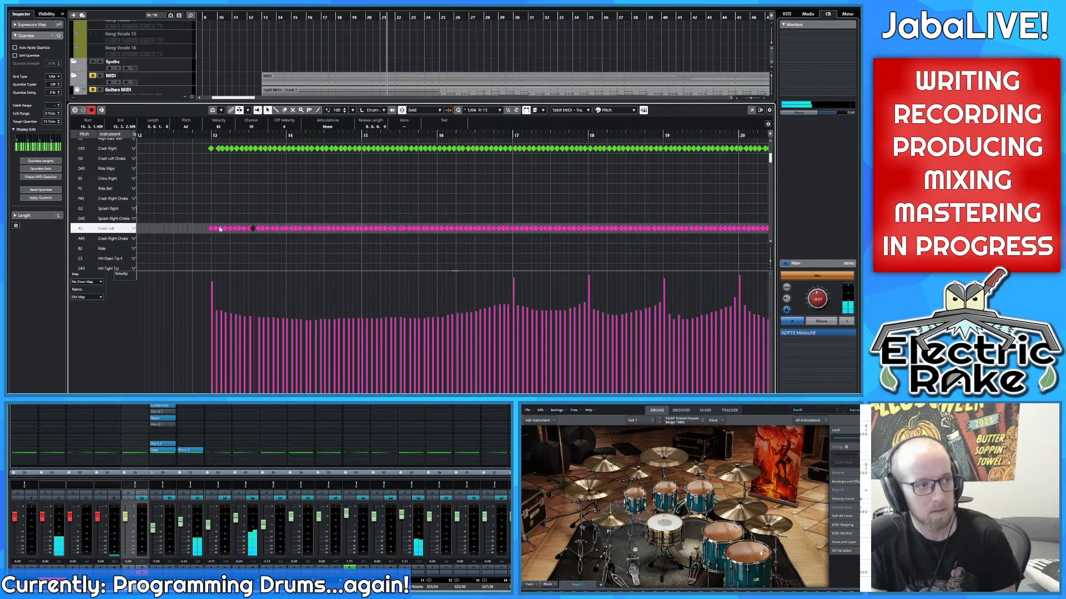
Step: Step back through the individual crash hits to the start of the roll at bar 13
key("Left")
key("Left")
key("Left")
key("Left")
key("Left")
key("Left")
key("Left")
key("Left")
key("Left")
key("Left")
key("Left")
key("Left")
key("Left")
key("Left")
key("Left")
key("Left")
key("Left")
key("Left")
key("Left")
key("Left")
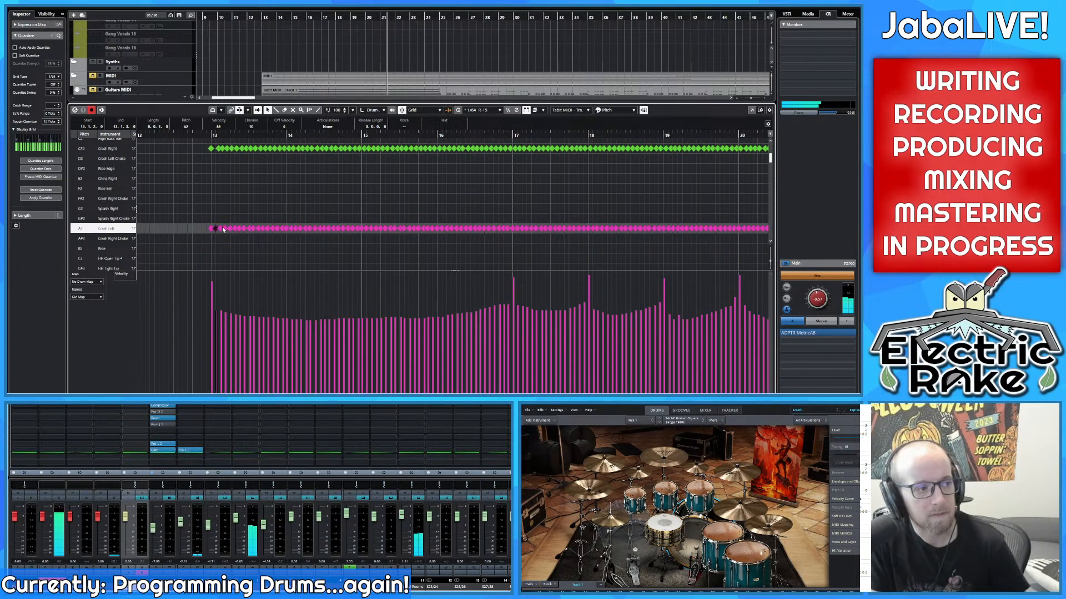
key("Left")
key("Left")
key("Left")
key("Left")
key("Left")
key("Left")
key("Left")
key("Left")
Step: Thin out the roll across bar 13 by deleting scattered Crash Right and Crash Left hits, leaving irregular gaps
key("Right")
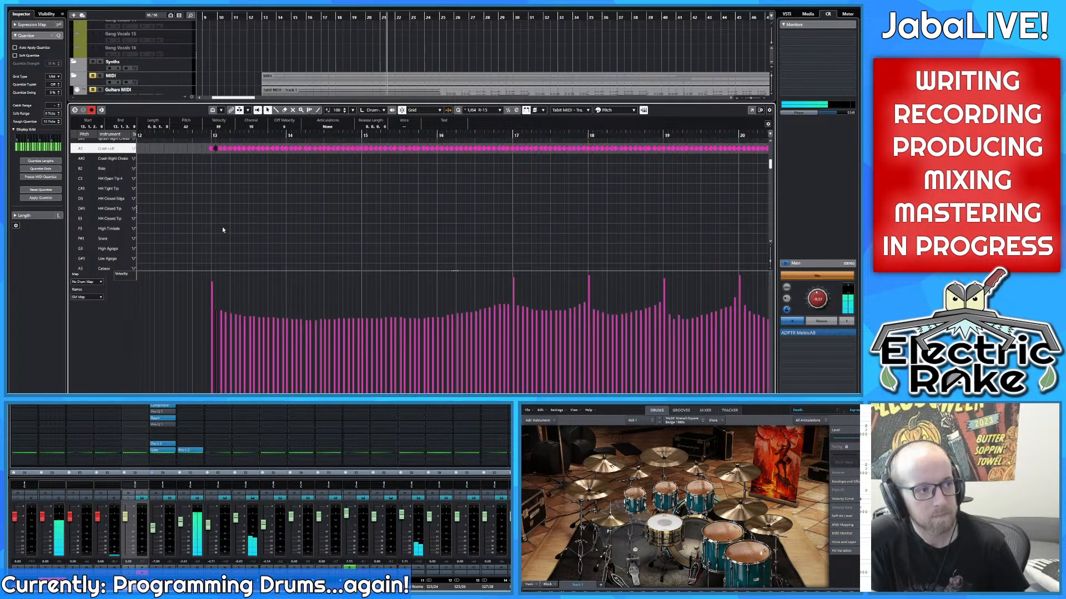
key("Right")
key("Right")
key("Right")
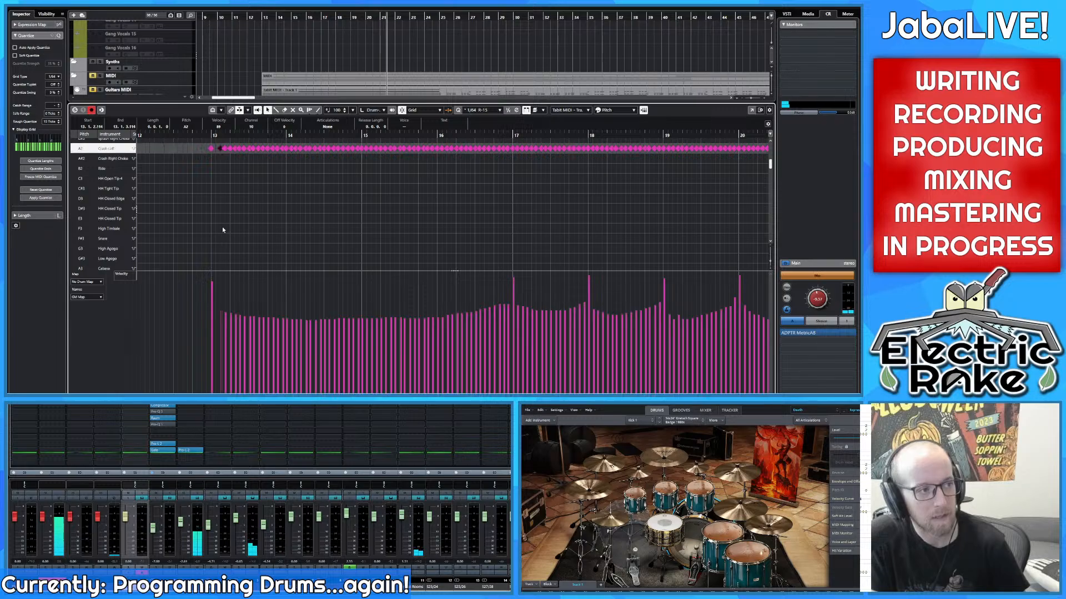
key("Right")
key("Right")
key("Right")
key("Right")
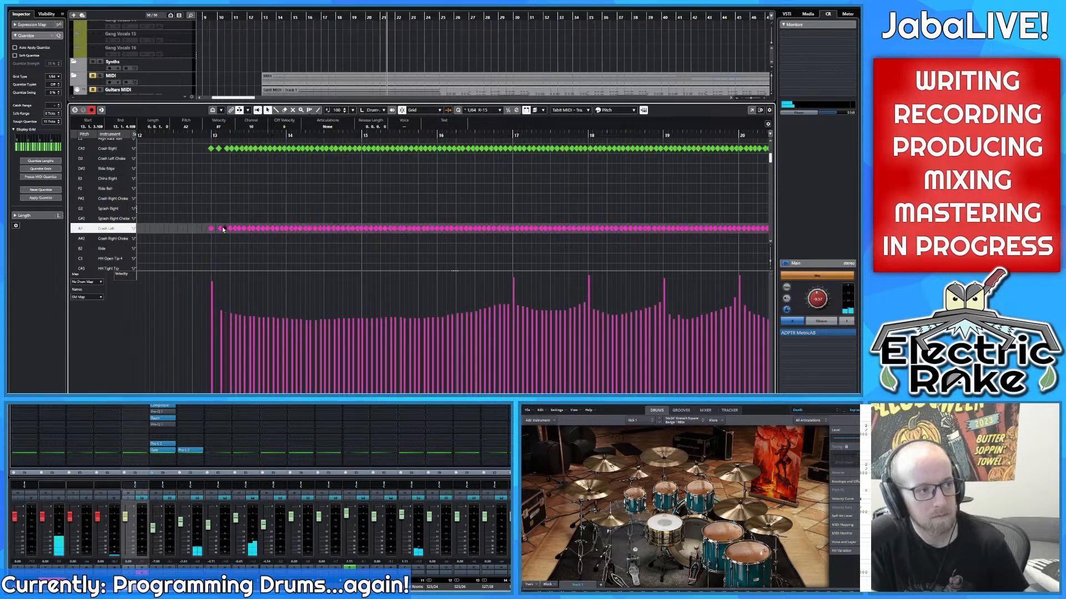
key("Right")
key("Right")
key("Right")
key("Right")
key("Right")
key("Right")
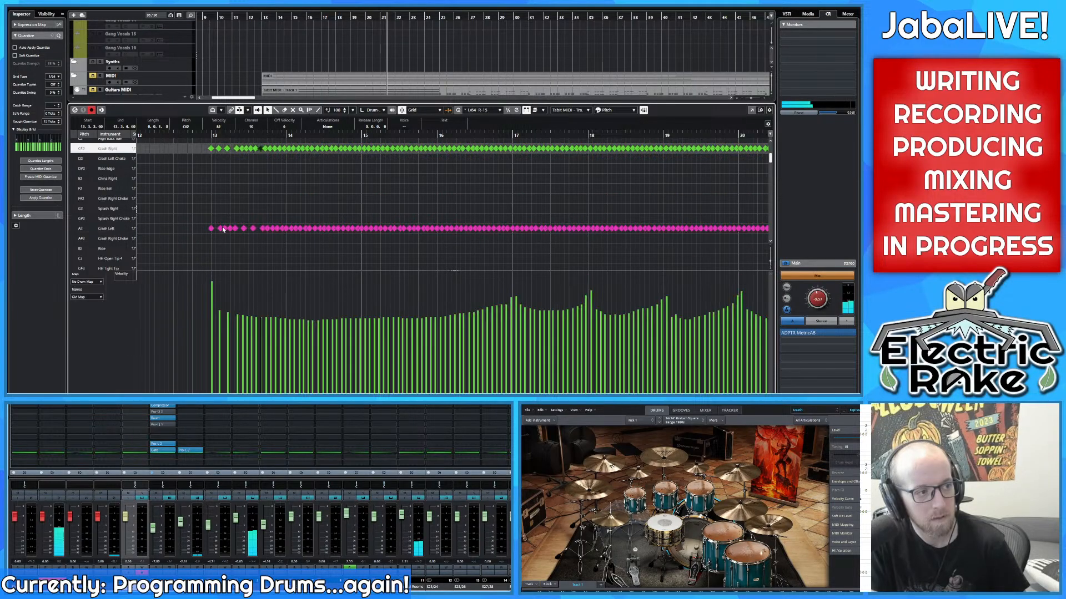
key("Right")
key("Right")
key("Right")
key("Right")
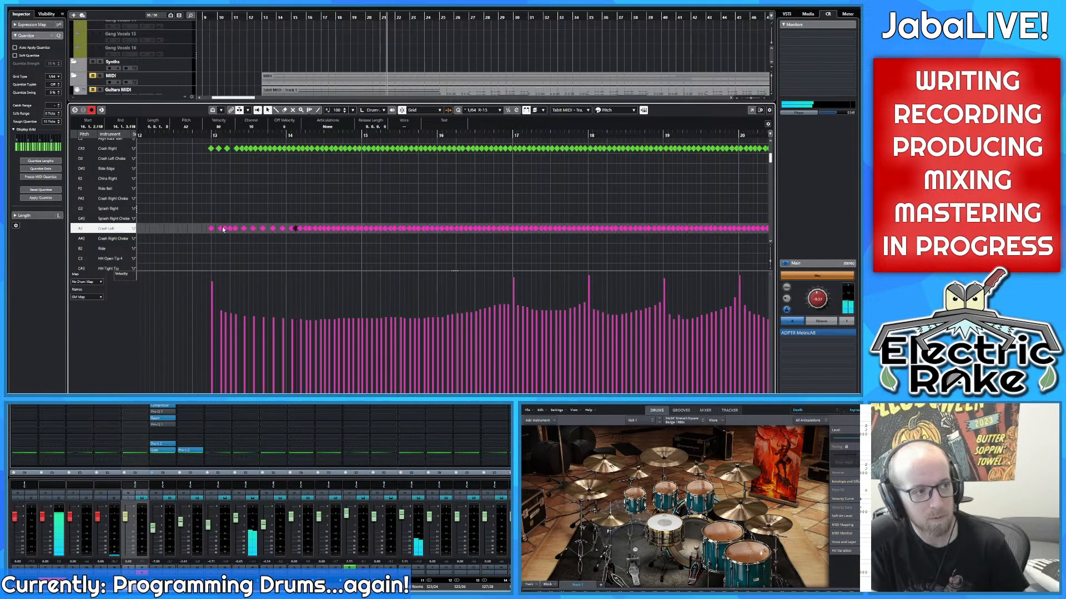
Step: Delete scattered hits from both crash lanes through bar 14 to keep the roll's spacing irregular
key("Right")
key("Right")
key("Right")
key("Right")
key("Right")
key("Right")
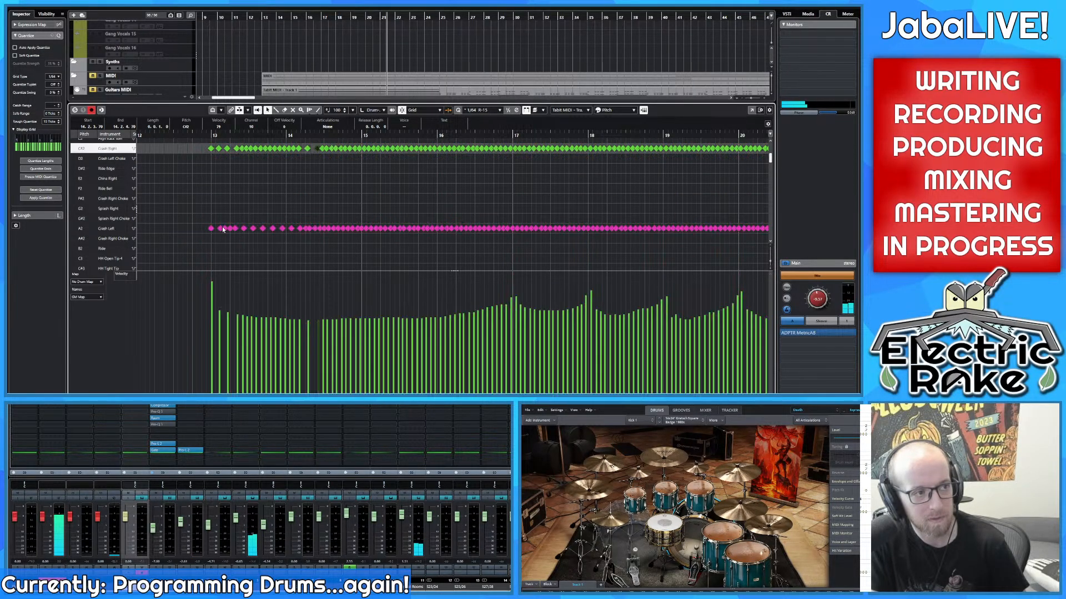
key("Right")
key("Right")
key("Right")
key("Right")
key("Right")
key("Right")
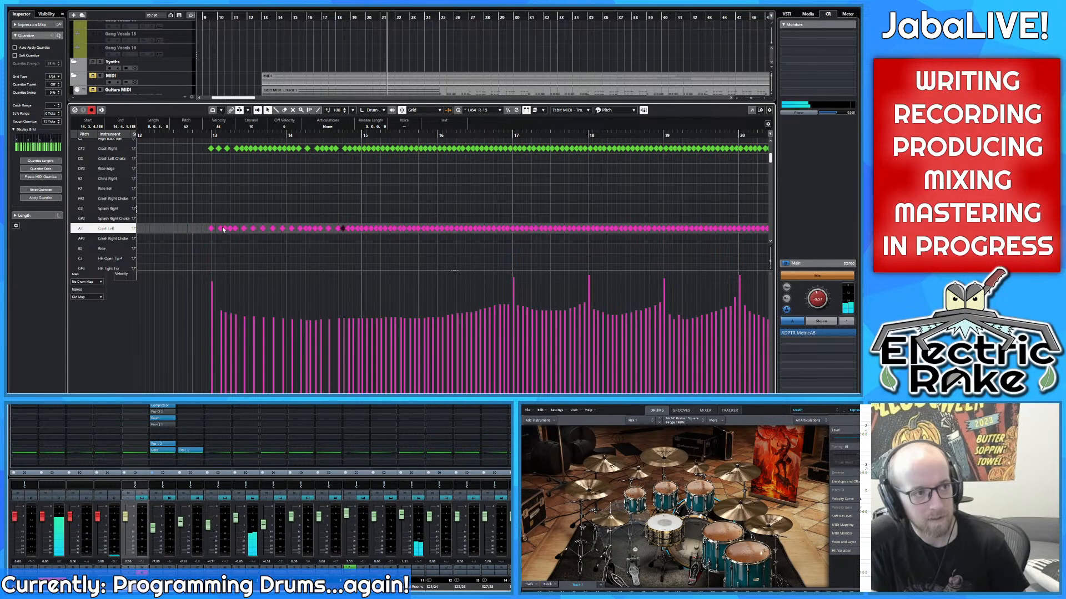
key("Right")
key("Right")
Step: Remove irregularly spaced left and right crash hits through bar 15 up to the start of bar 16
key("Right")
key("Right")
key("Right")
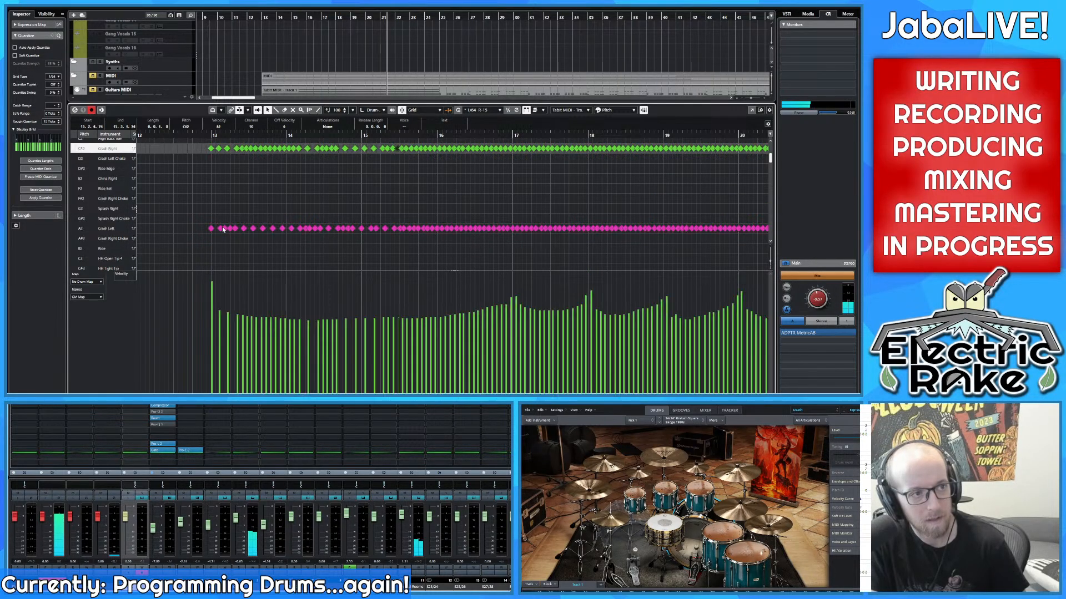
key("Right")
key("Right")
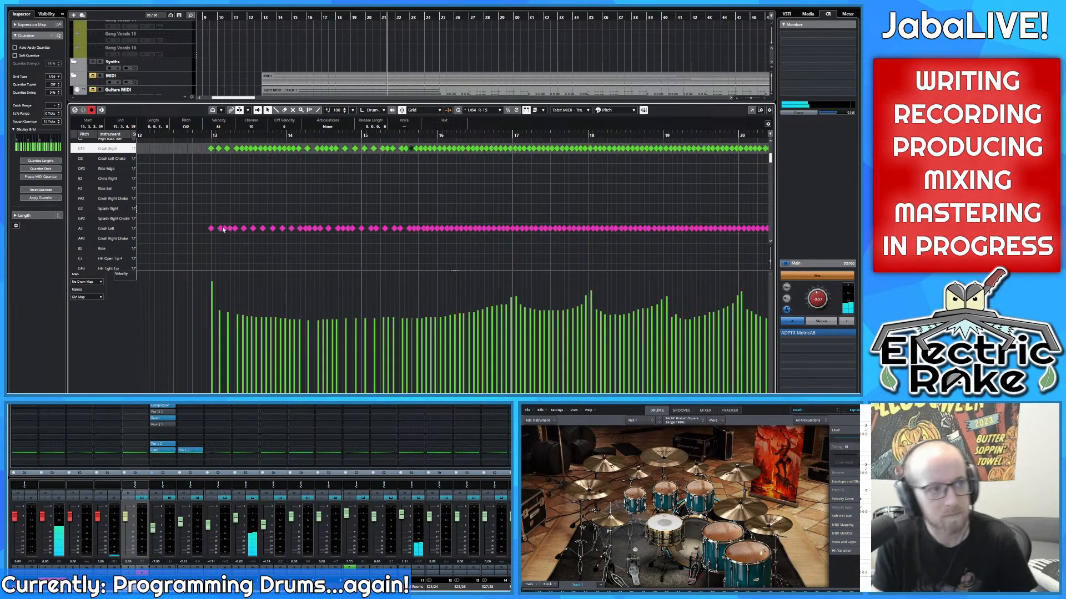
key("Right")
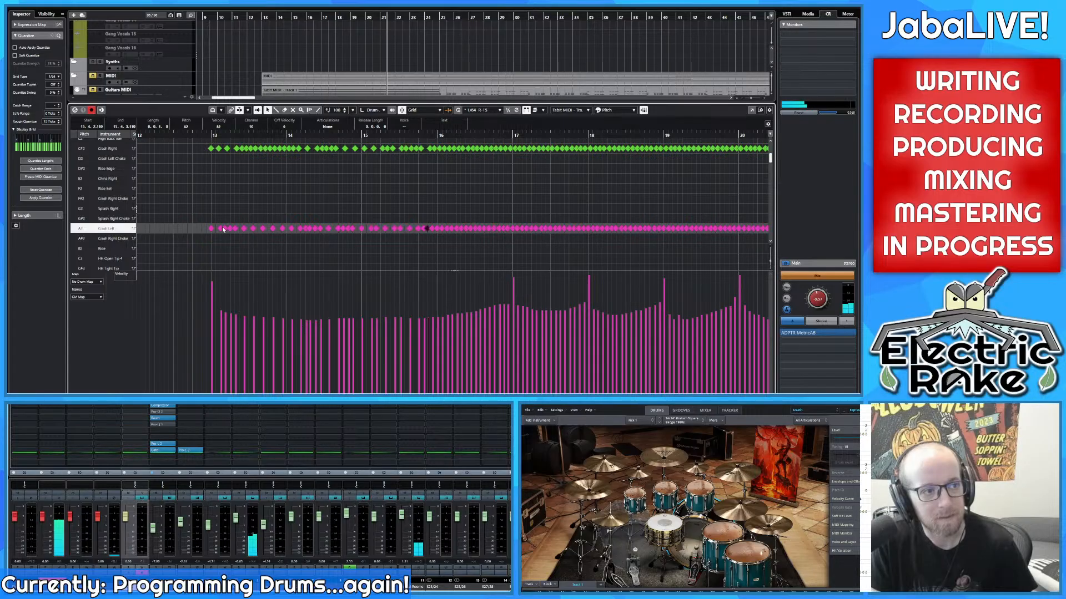
key("Right")
key("Right")
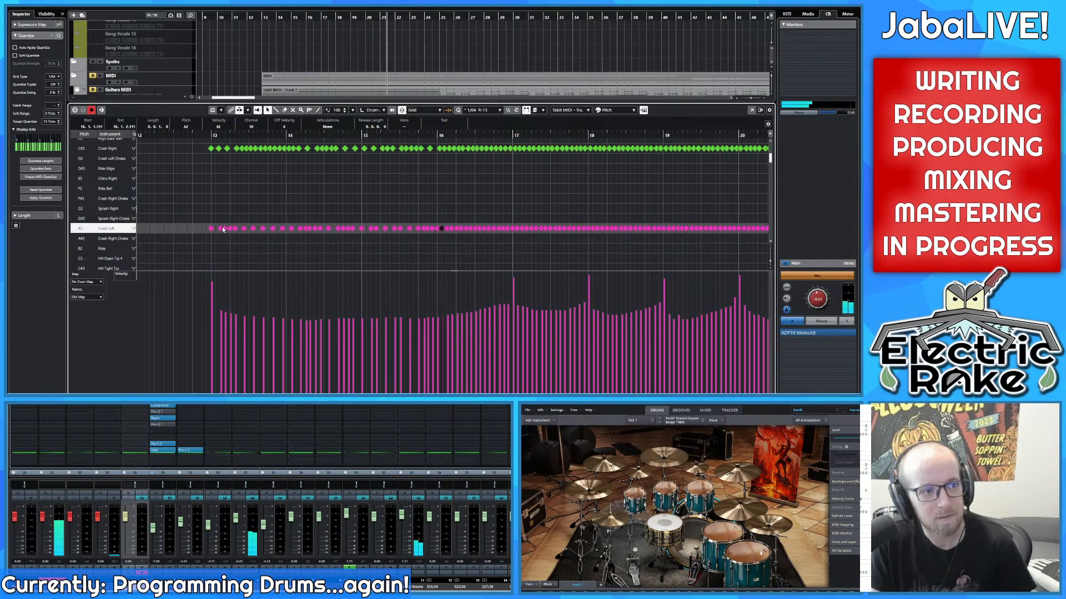
Step: Delete occasional Crash Left and Crash Right hits in the first half of bar 16
key("Right")
key("Right")
key("Right")
key("Right")
key("Right")
key("Right")
key("Right")
key("Right")
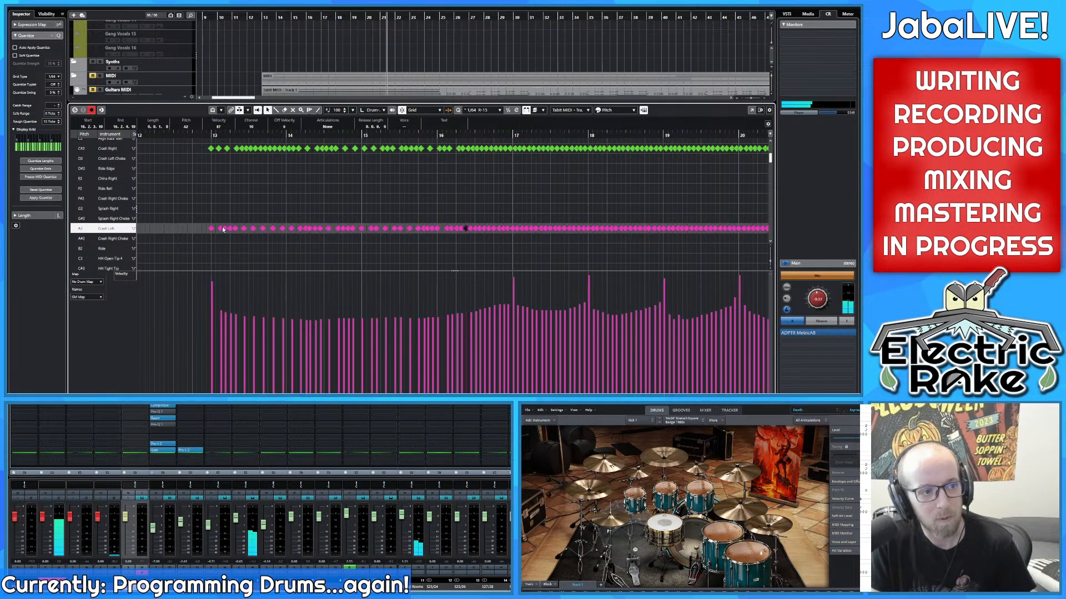
key("Right")
key("Right")
key("Right")
key("Right")
key("Right")
key("Right")
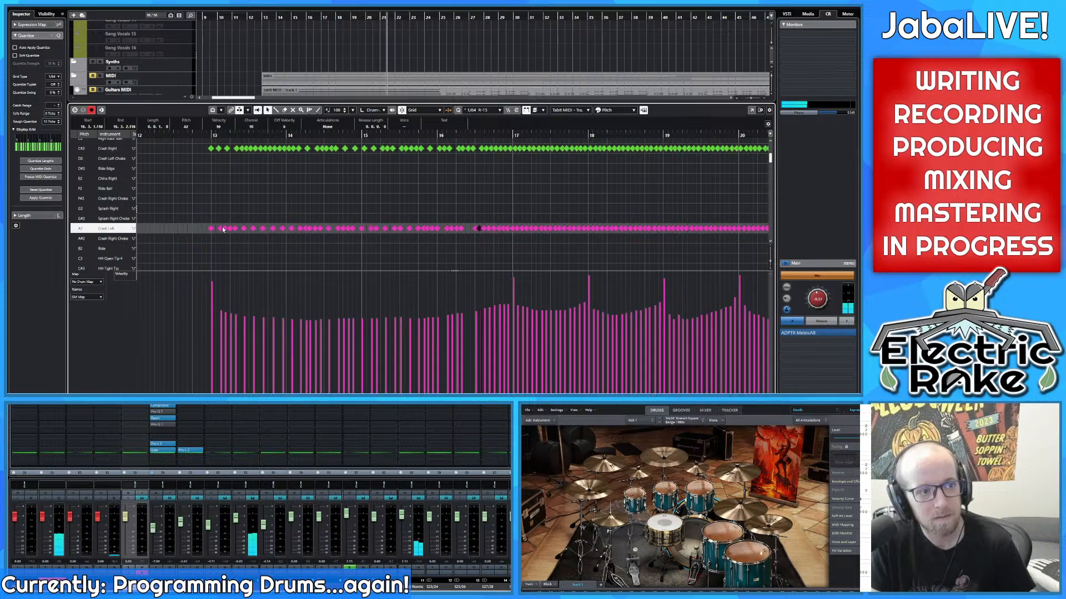
Step: Thin out the crash hits in the second half of bar 16, leading up to the bar 17 downbeat
key("Right")
key("Right")
key("Right")
key("Right")
key("Right")
key("Right")
key("Right")
key("Right")
key("Right")
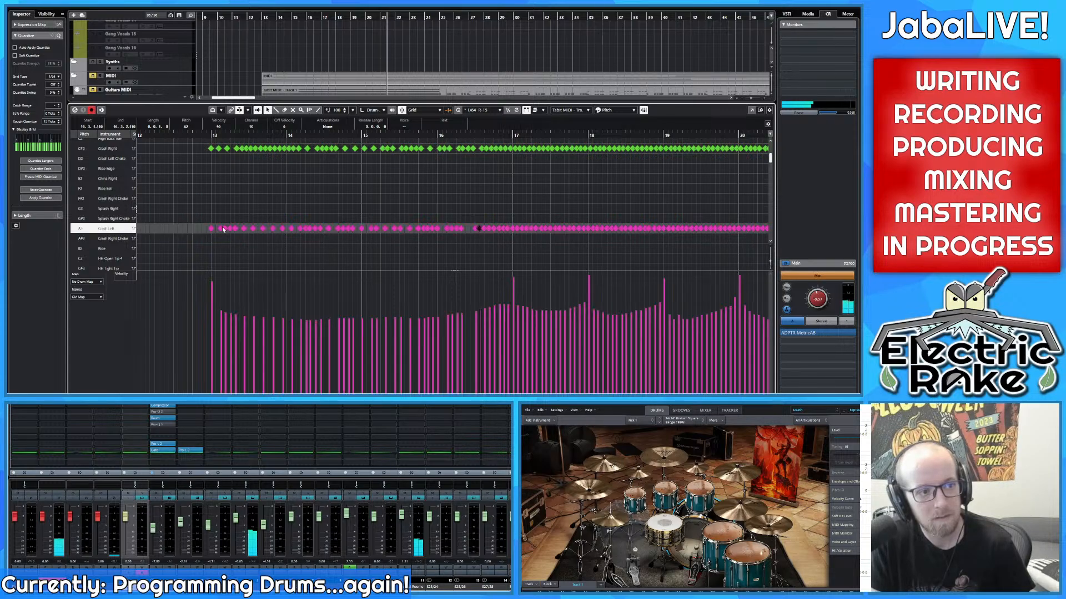
key("Right")
key("Right")
key("Right")
key("Right")
key("Right")
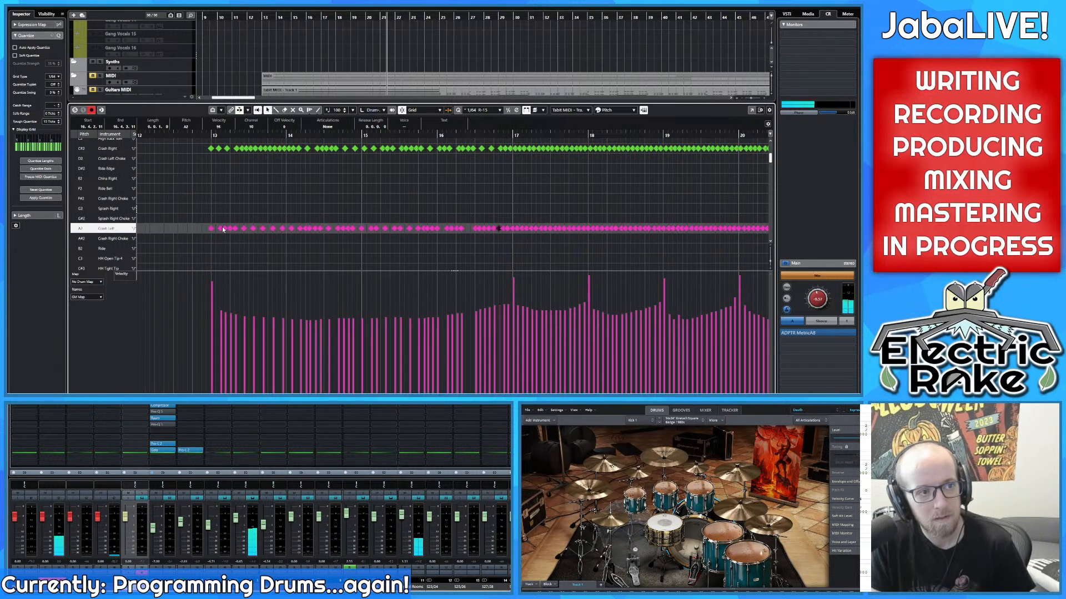
key("Right")
key("Right")
key("Right")
key("Right")
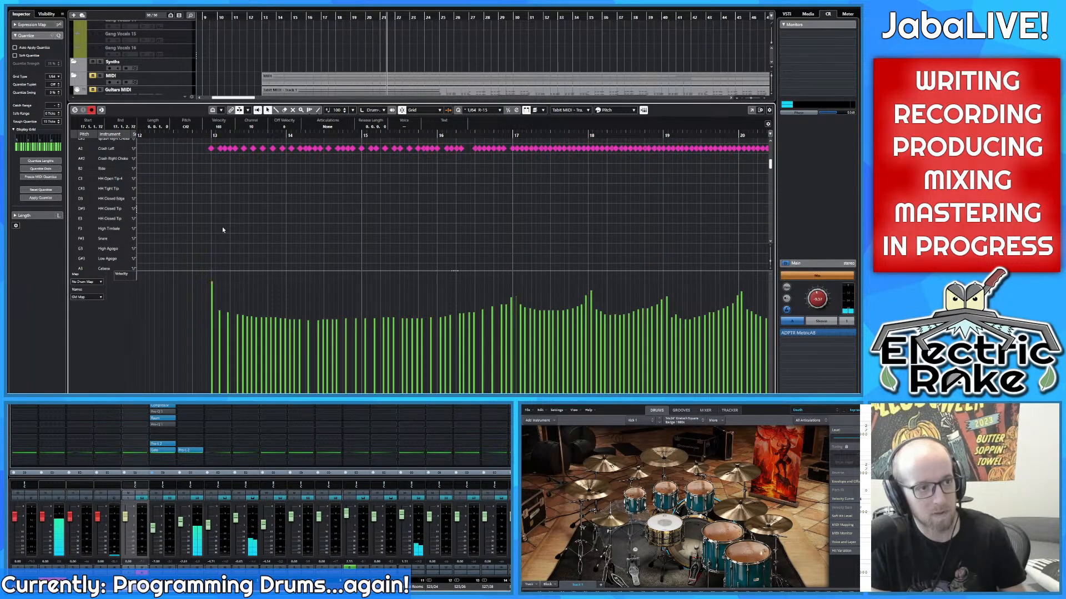
Step: Delete a couple more Crash Left hits on beats 3 and 4 of bar 16 to break up the even spacing
key("space")
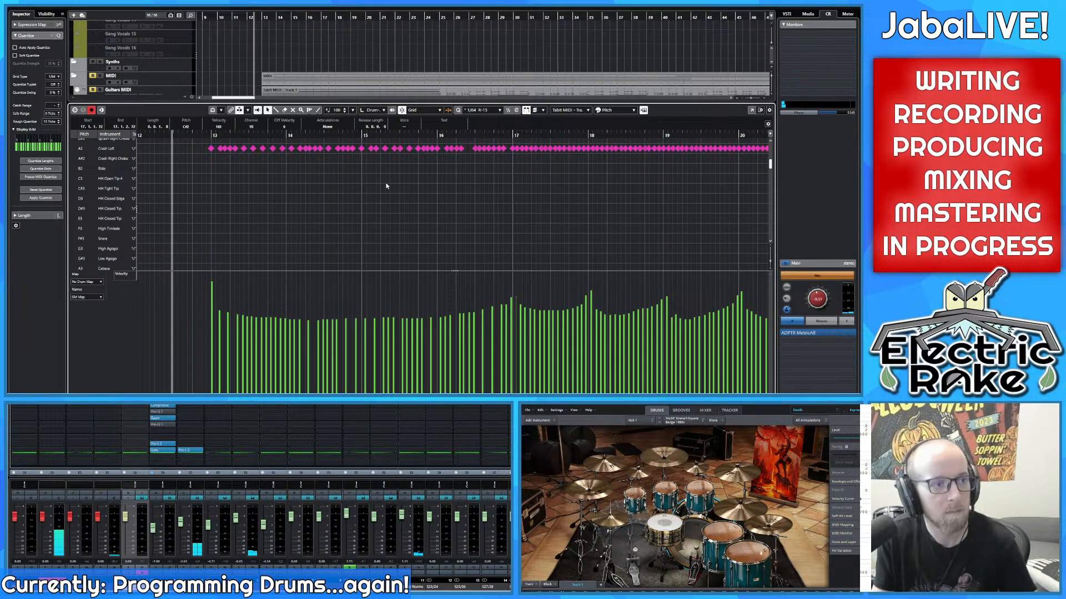
scroll(480, 149, "up", 3)
left_click(482, 148)
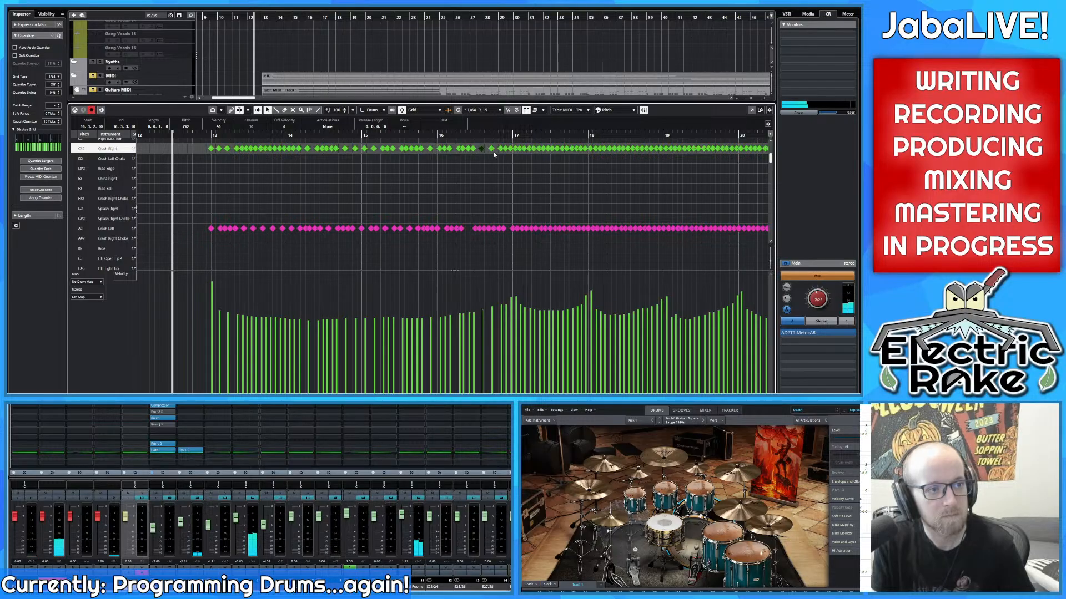
left_click(488, 228)
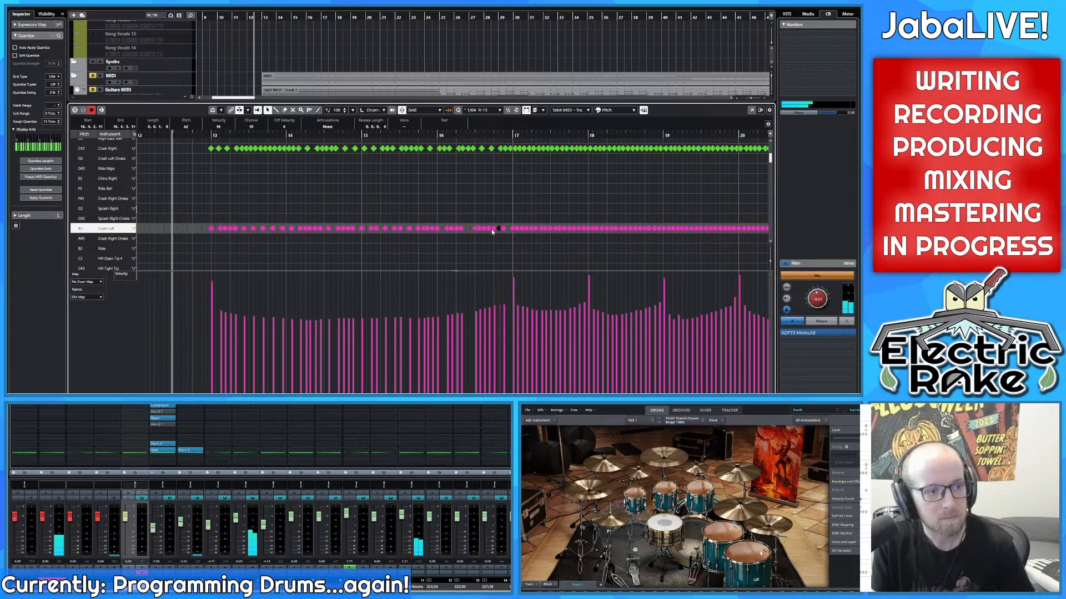
key("Left")
key("Left")
key("Left")
key("Left")
key("Left")
key("Left")
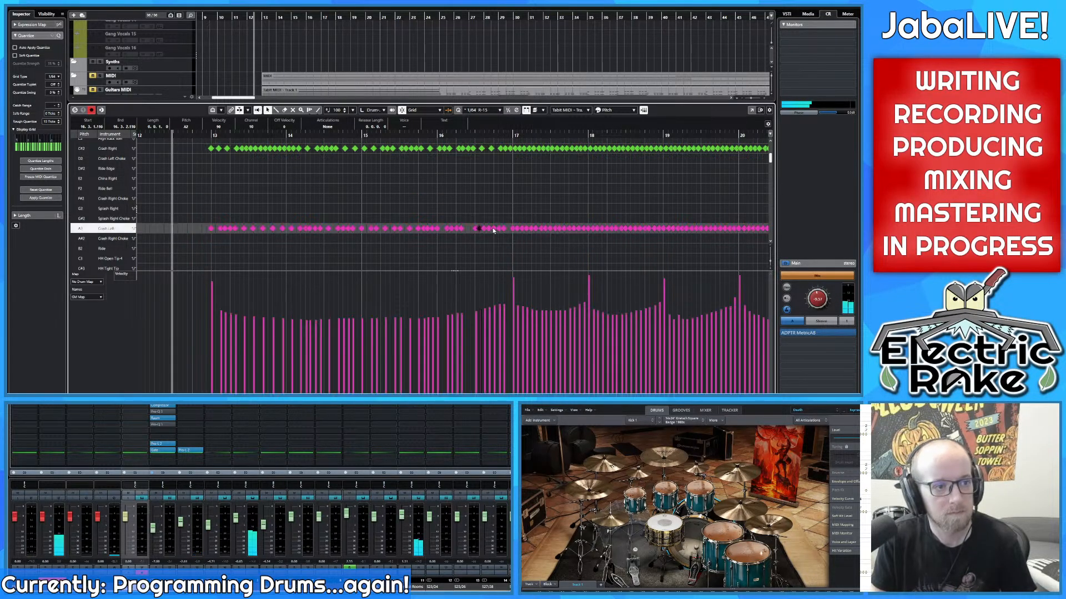
key("Right")
key("Right")
key("Right")
key("Right")
key("Right")
key("Right")
key("Right")
key("Right")
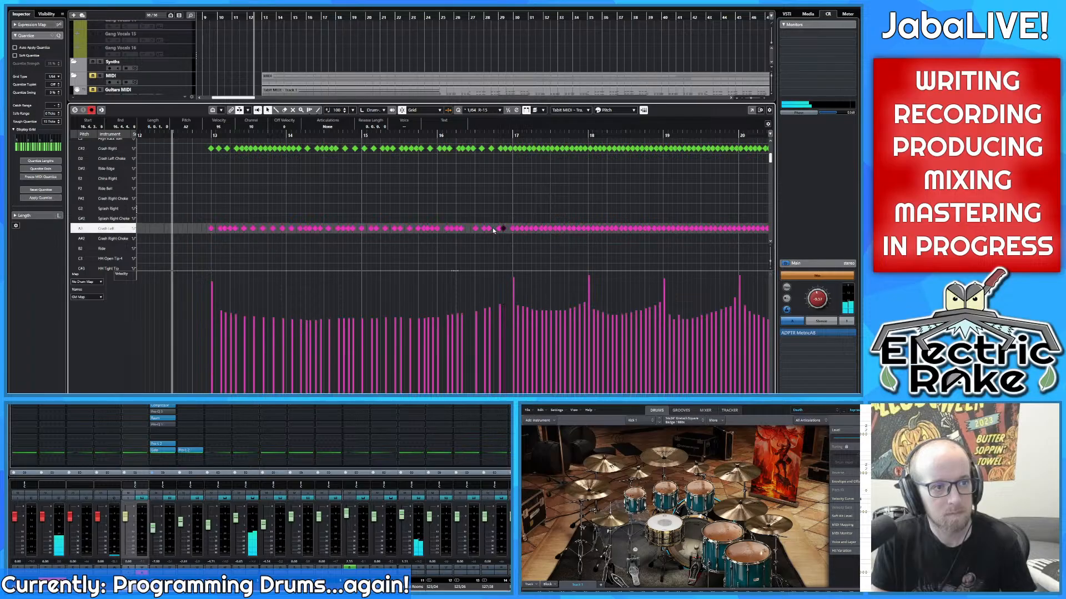
Step: Remove crash hits from both lanes around the bar 17 downbeat and through its first beat
key("Right")
key("Right")
key("Right")
key("Left")
key("Left")
key("Left")
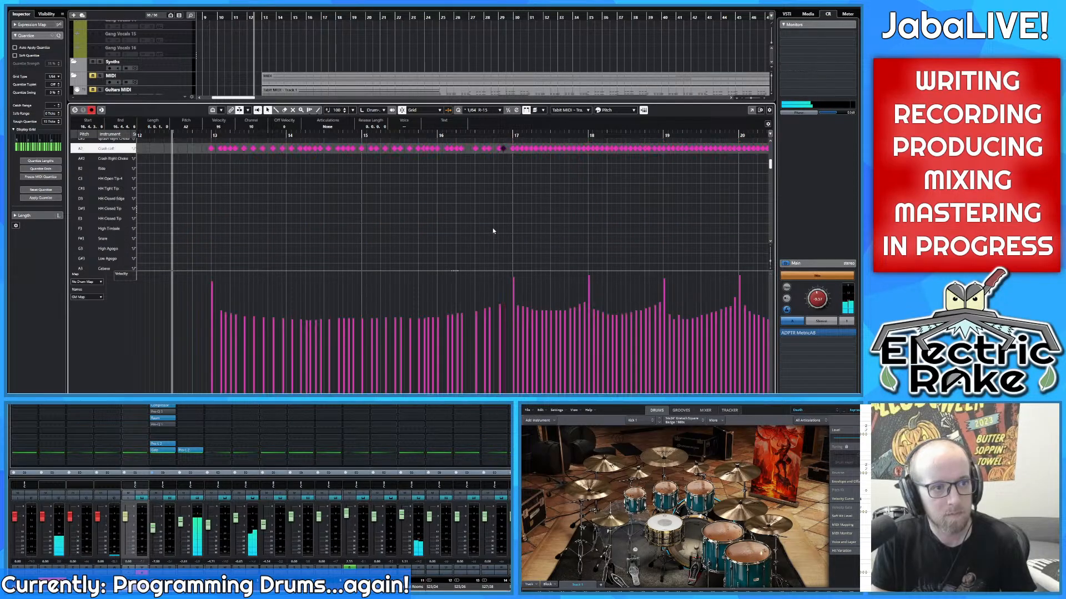
key("Right")
key("Left")
key("Right")
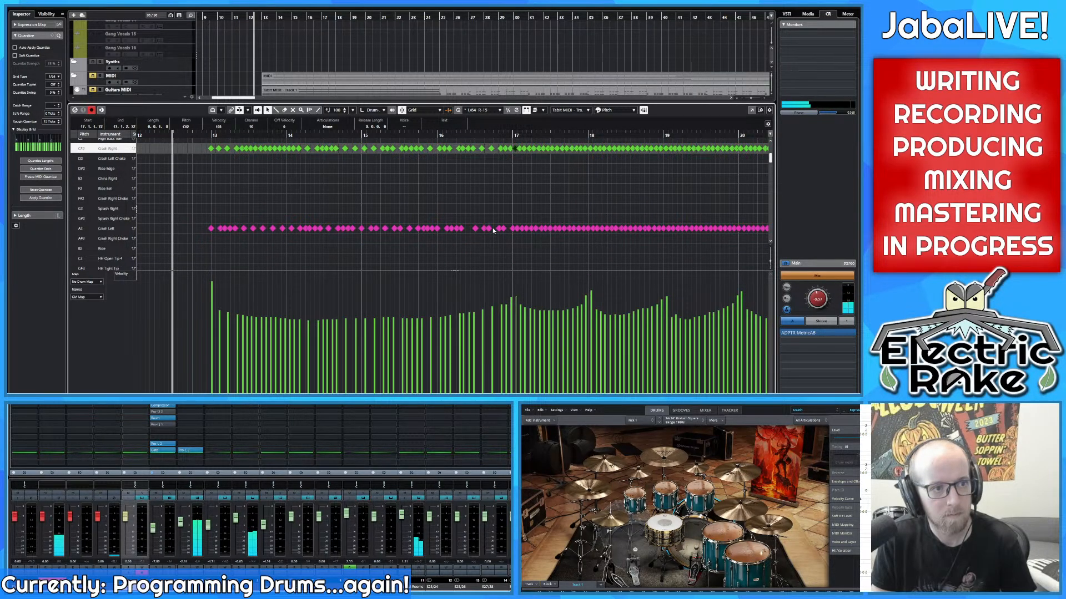
key("Right")
key("Left")
key("Delete")
key("Right")
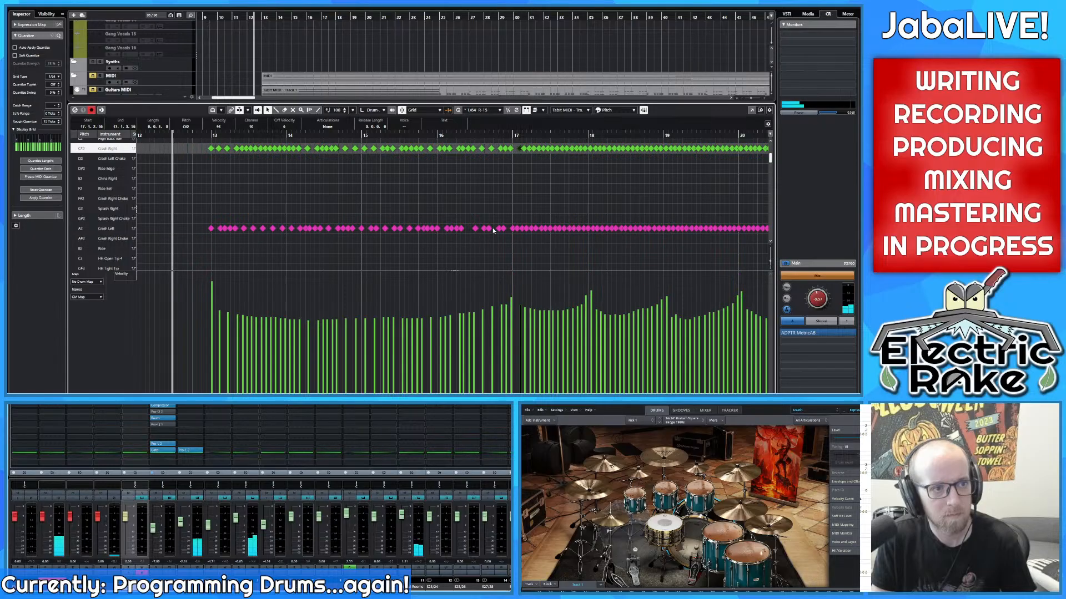
key("Right")
key("Delete")
key("Right")
key("Right")
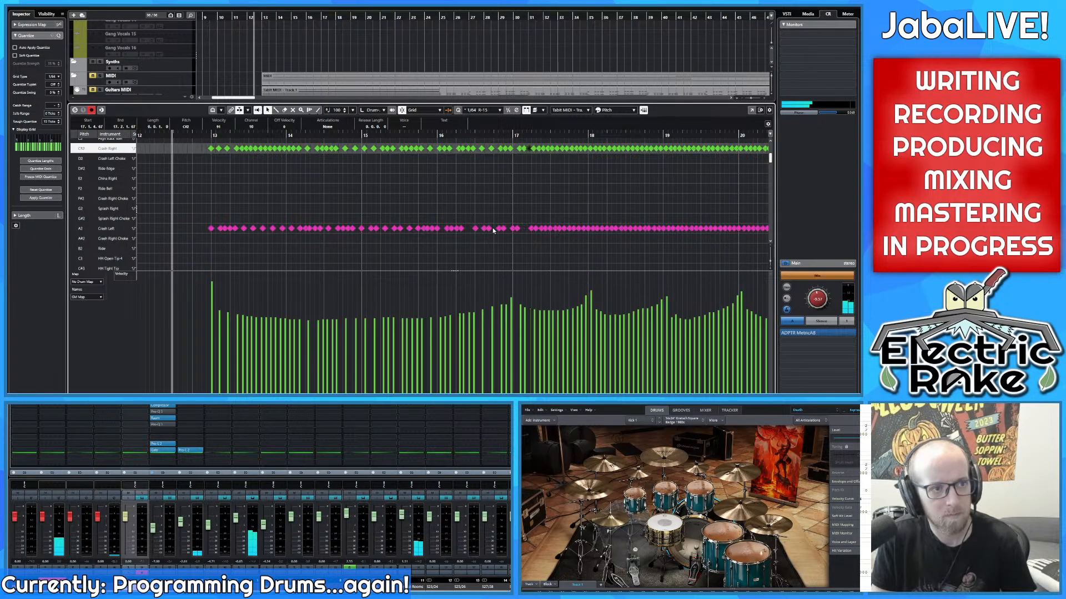
Step: Thin out the Crash Left and Crash Right hits irregularly through the rest of bar 17
key("Left")
key("Right")
key("Right")
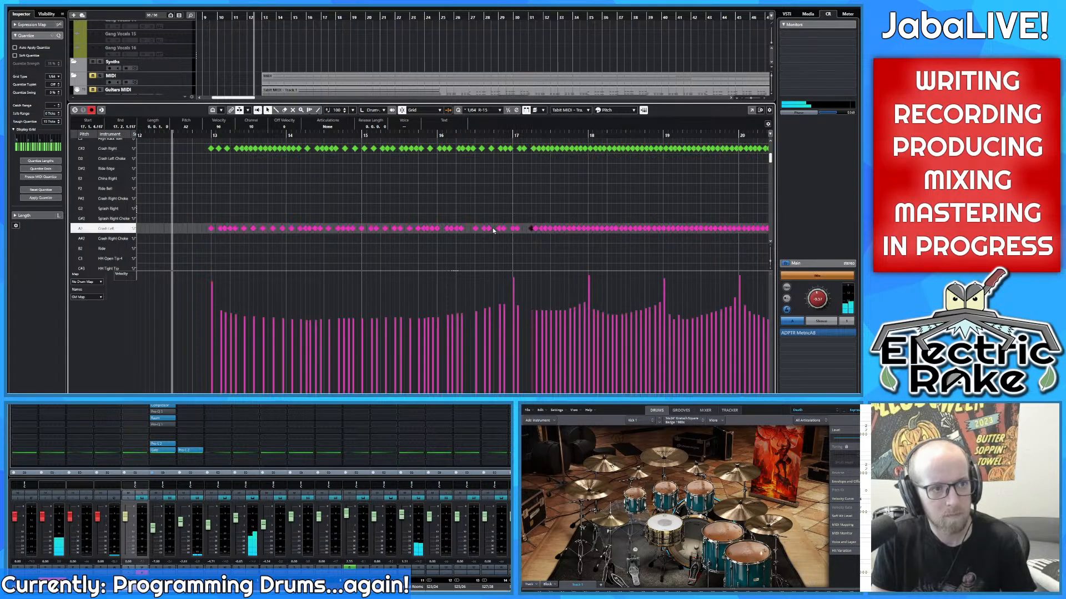
key("Right")
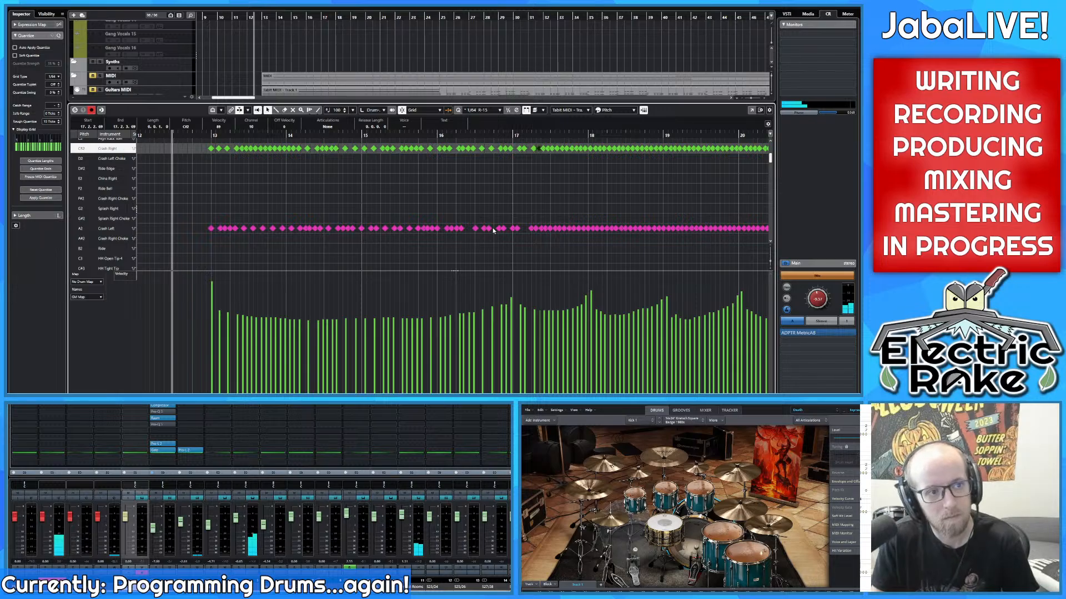
key("Right")
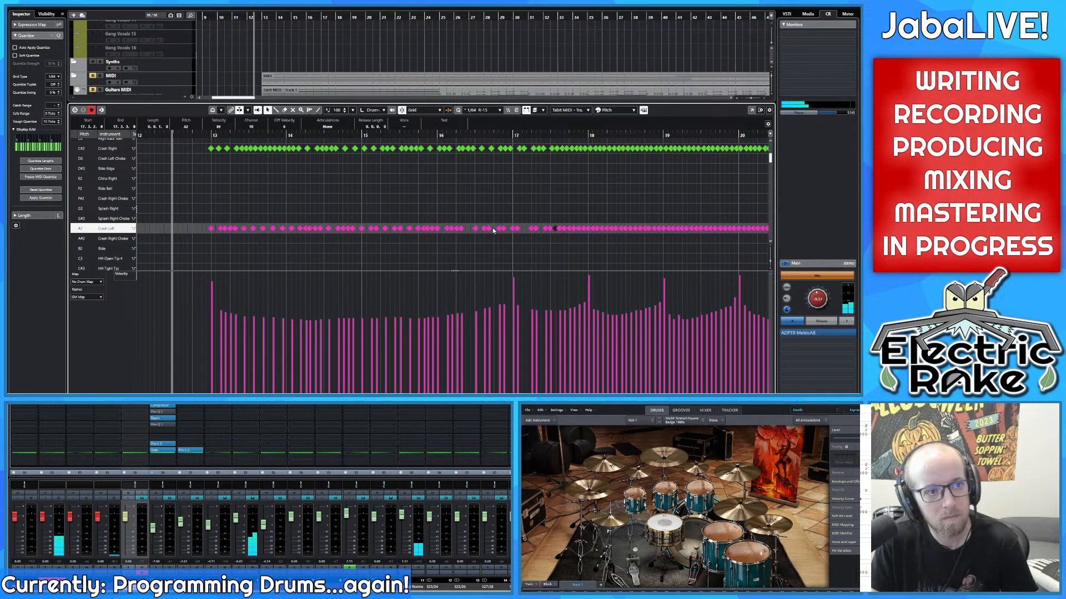
key("Right")
key("Right")
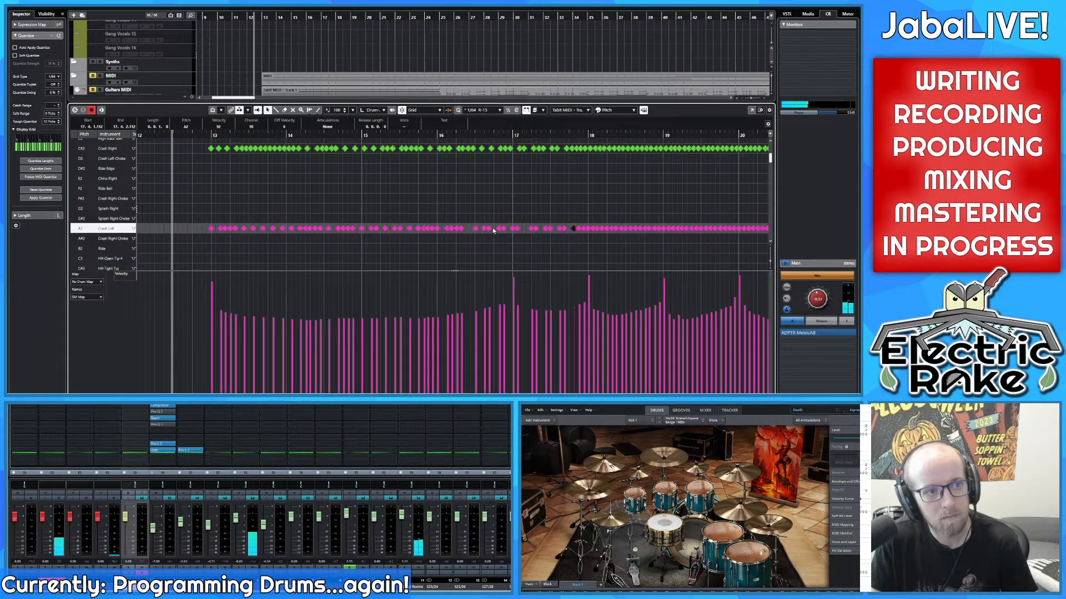
key("Right")
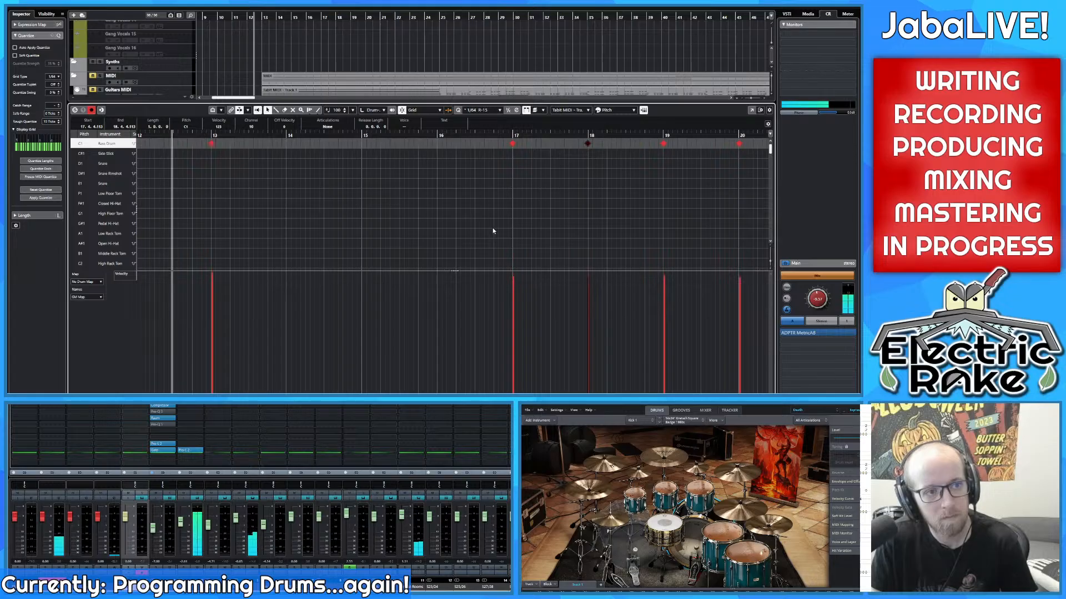
key("Right")
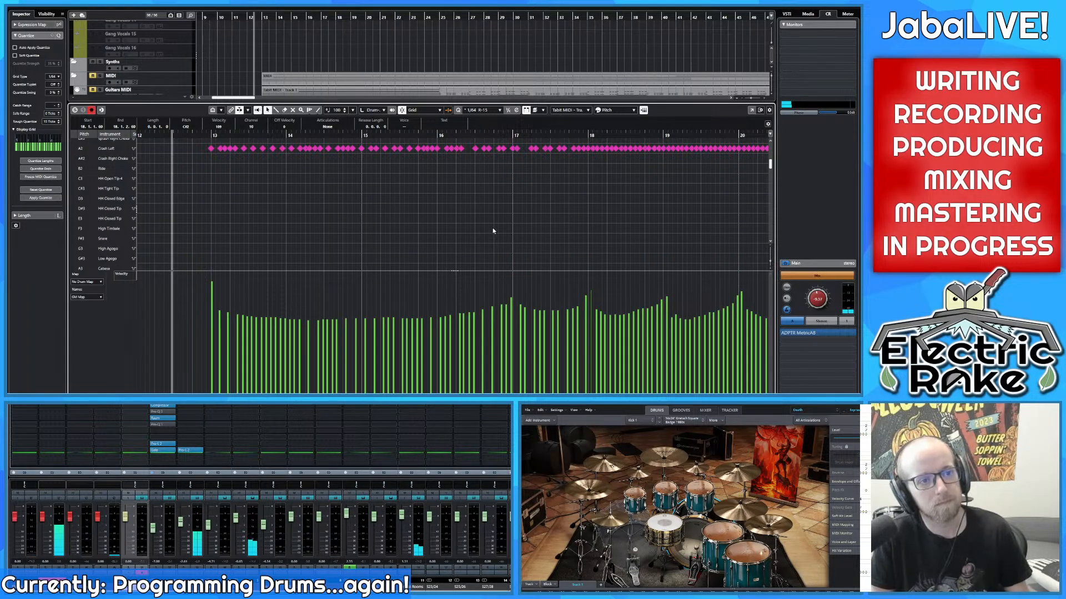
Step: Delete occasional hits from both crash lanes on beats 1 and 2 of bar 18
key("Right")
key("Right")
key("Right")
key("Right")
key("Right")
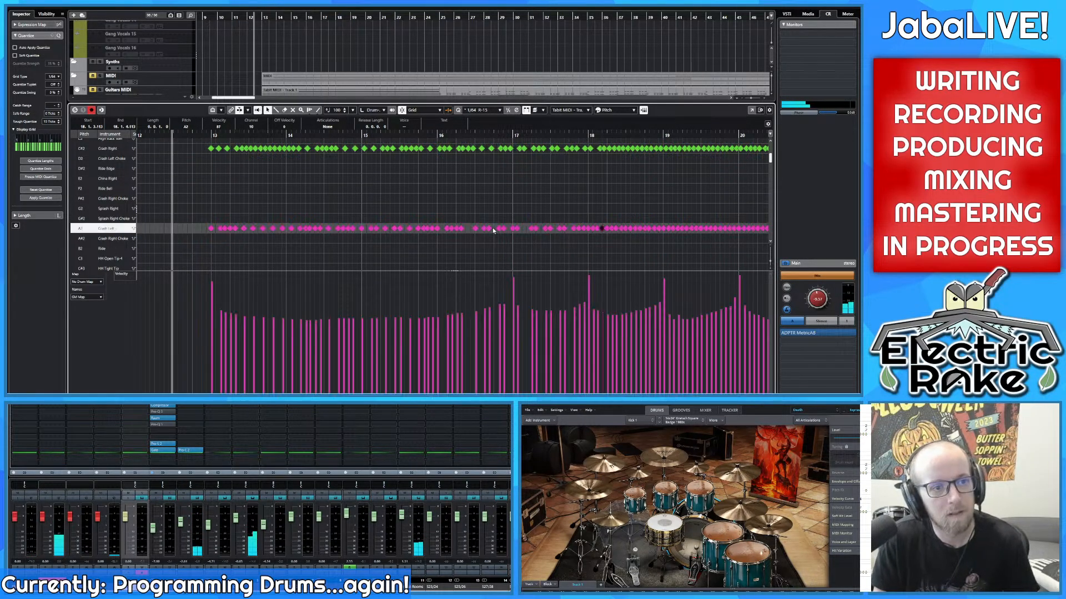
key("Left")
key("Left")
key("Right")
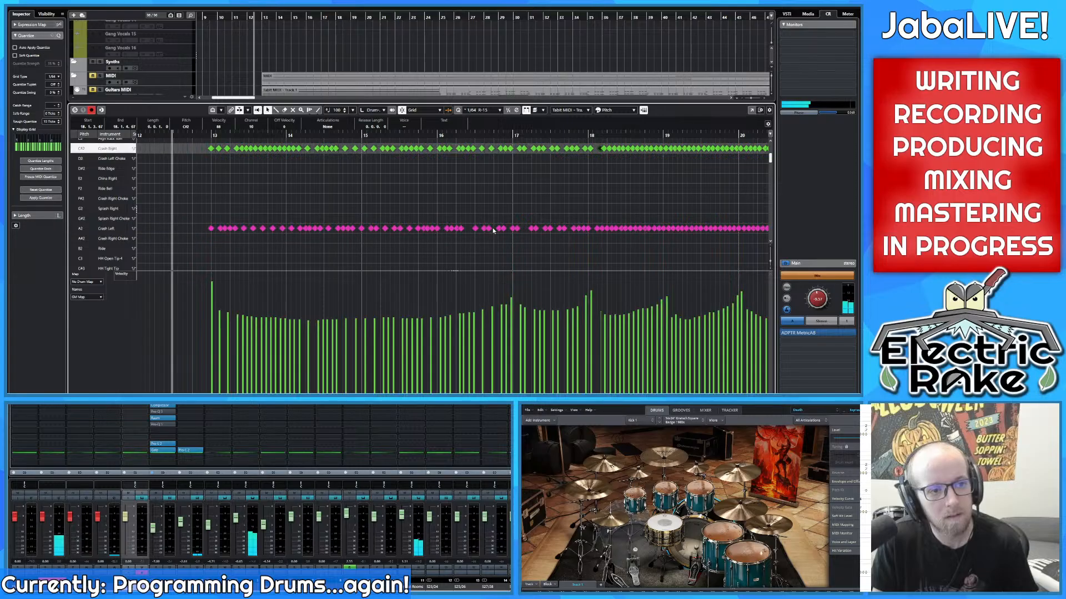
key("Right")
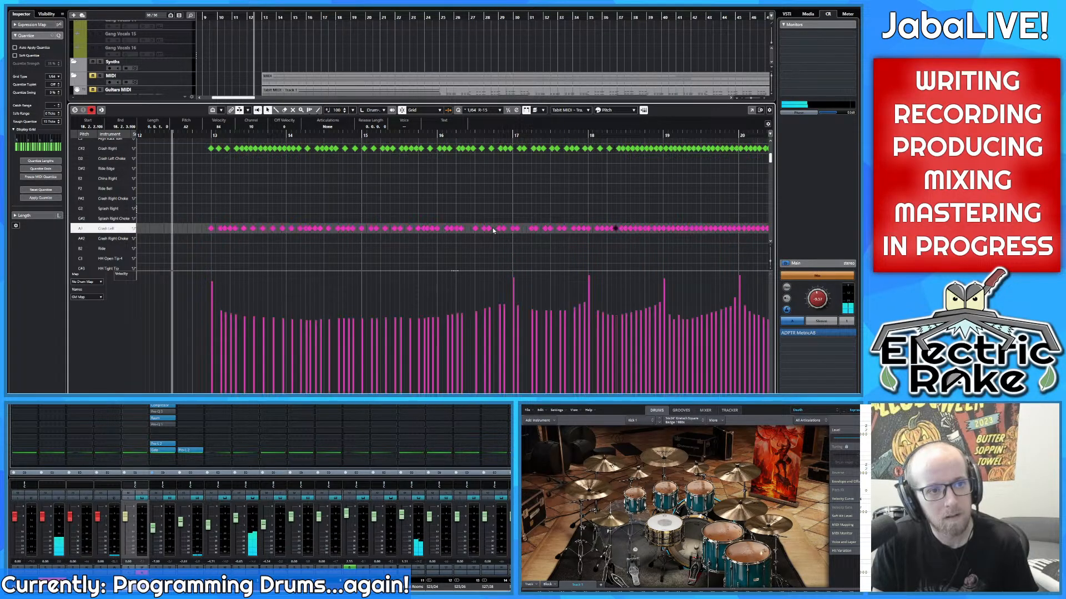
key("Left")
key("Left")
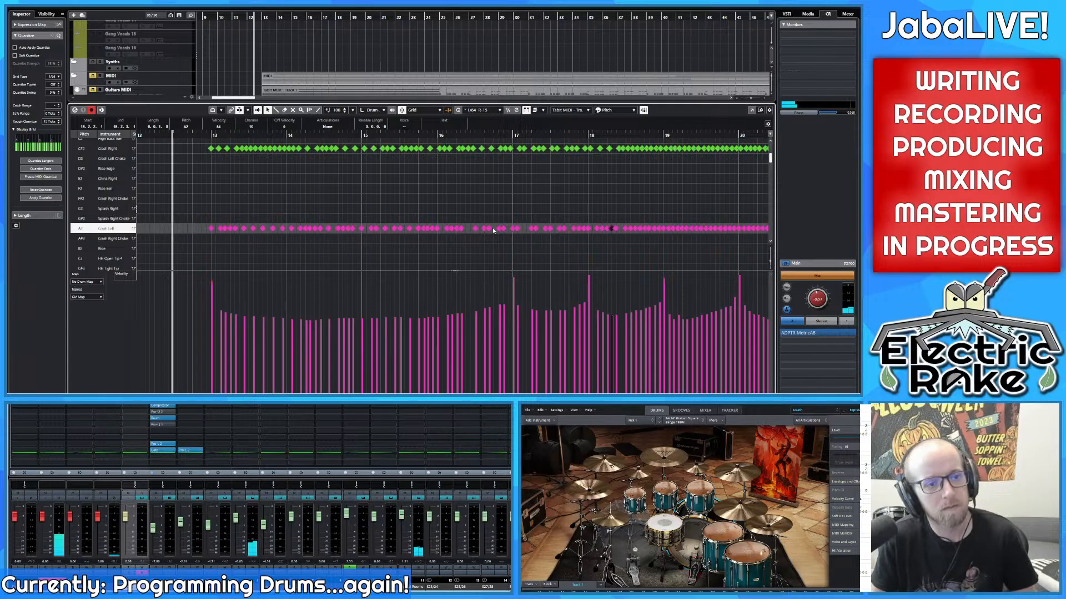
Step: Delete scattered crash hits from the end of beat 2 through beat 3 of bar 18
key("Right")
key("Right")
key("Right")
key("Right")
key("Right")
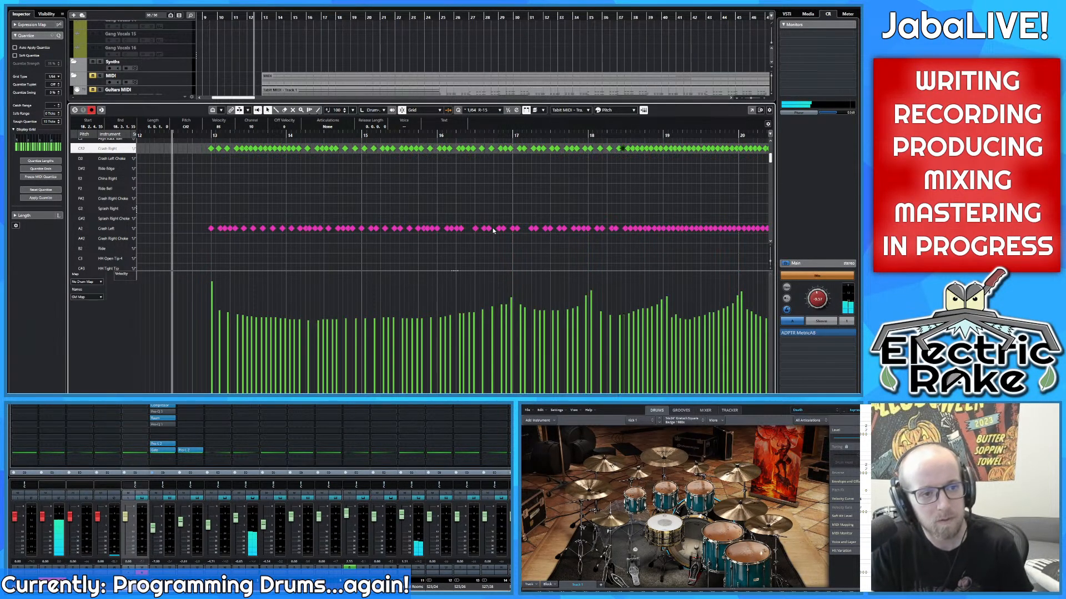
key("Right")
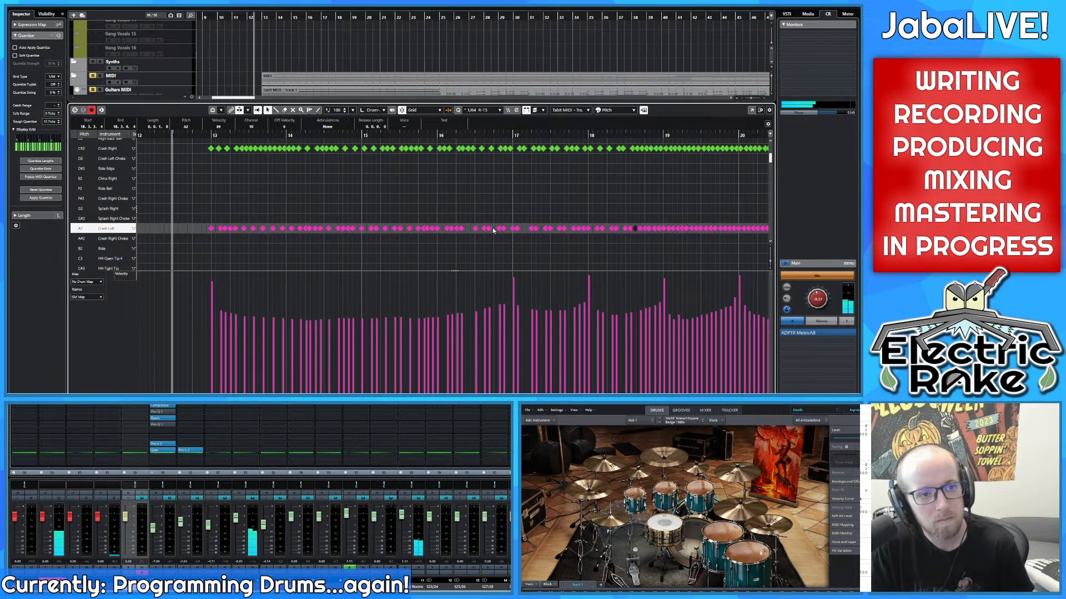
key("Delete")
key("Right")
key("Right")
key("Delete")
key("Right")
key("Right")
key("Right")
key("Right")
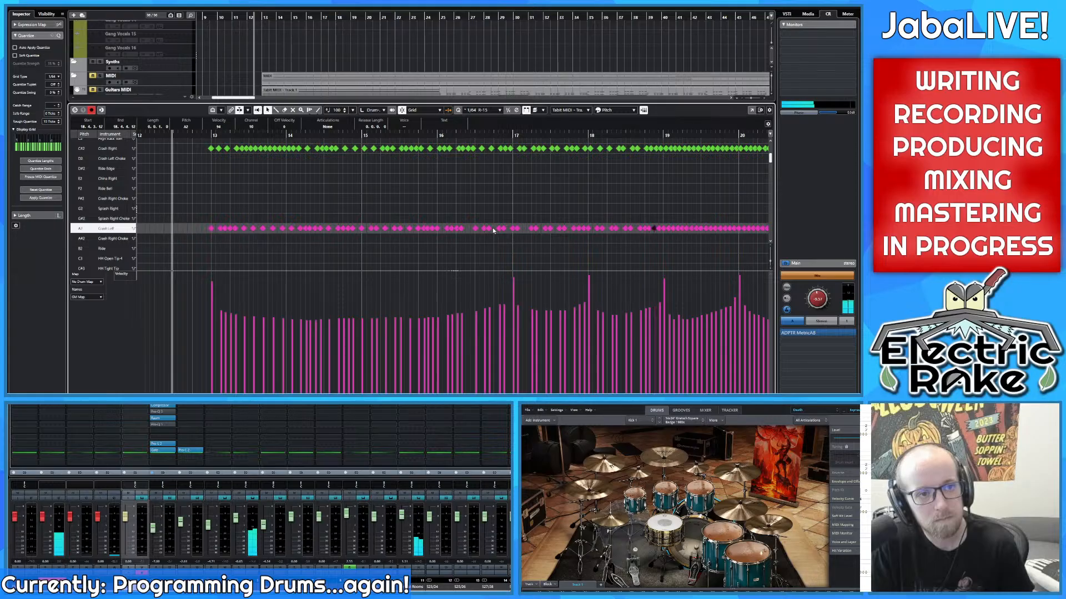
Step: Remove irregularly spaced crash hits from beat 4 of bar 18 into the start of bar 19
key("Delete")
key("Right")
key("Right")
key("Delete")
key("Right")
key("Right")
key("Delete")
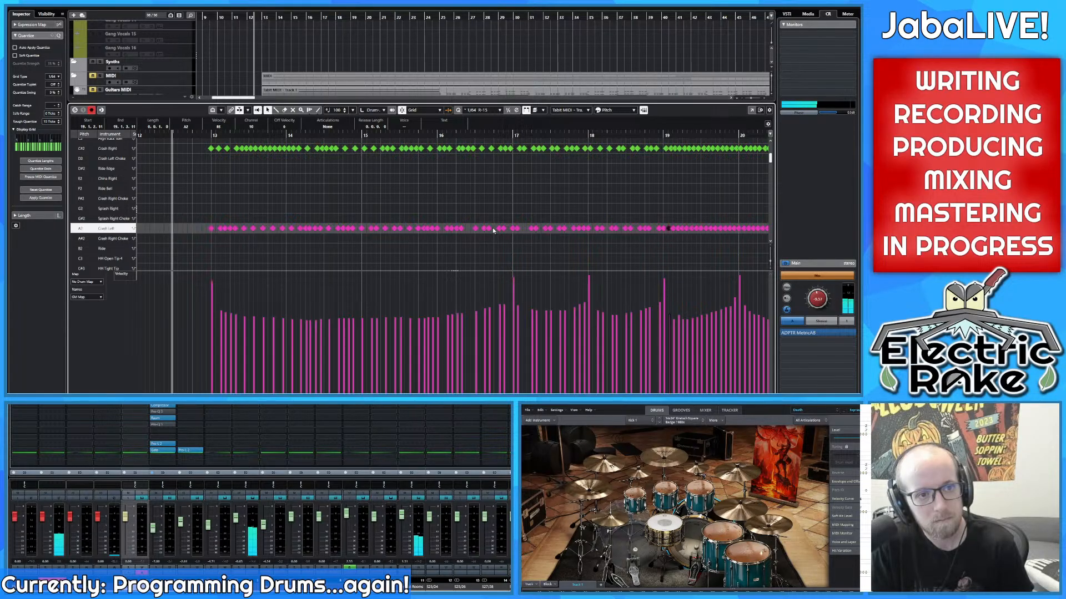
key("Right")
key("Right")
key("Right")
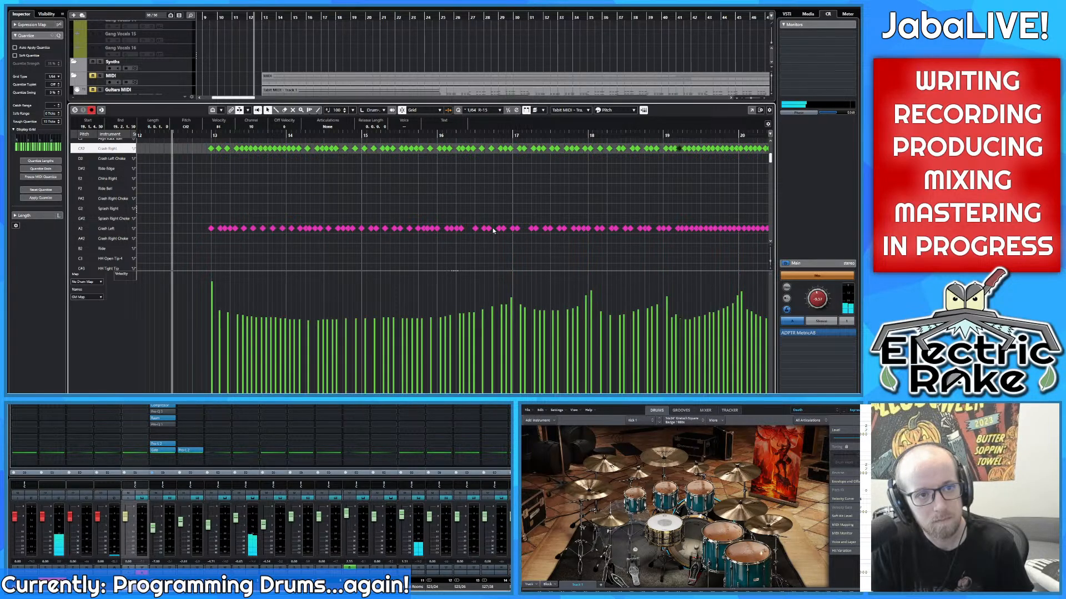
Step: Thin out the left and right crash hits through the first three beats of bar 19
key("Delete")
key("Right")
key("Right")
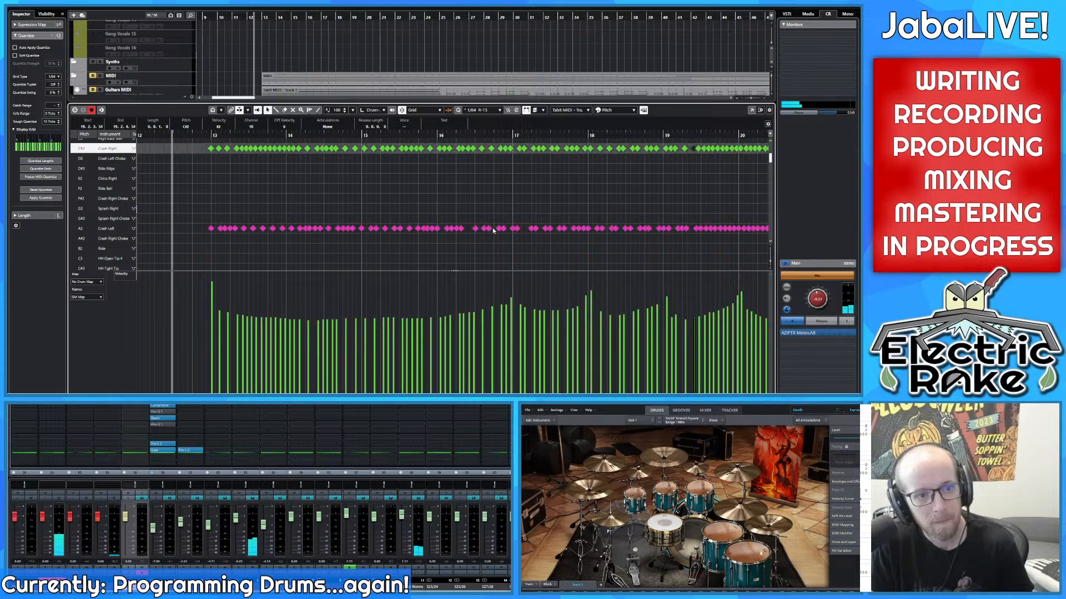
key("Right")
key("Right")
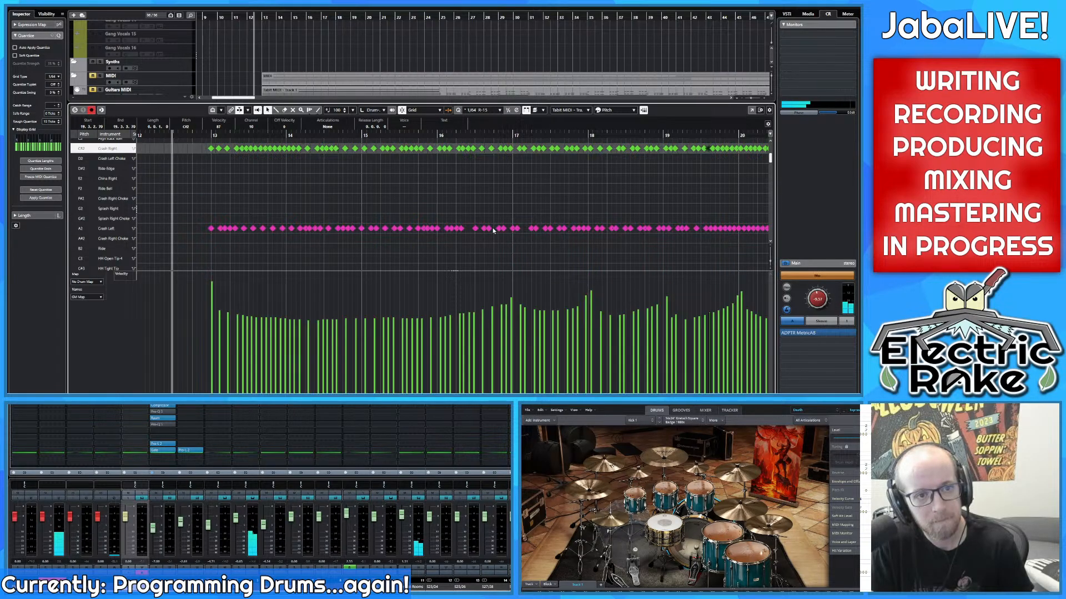
key("Right")
key("Right")
key("Right")
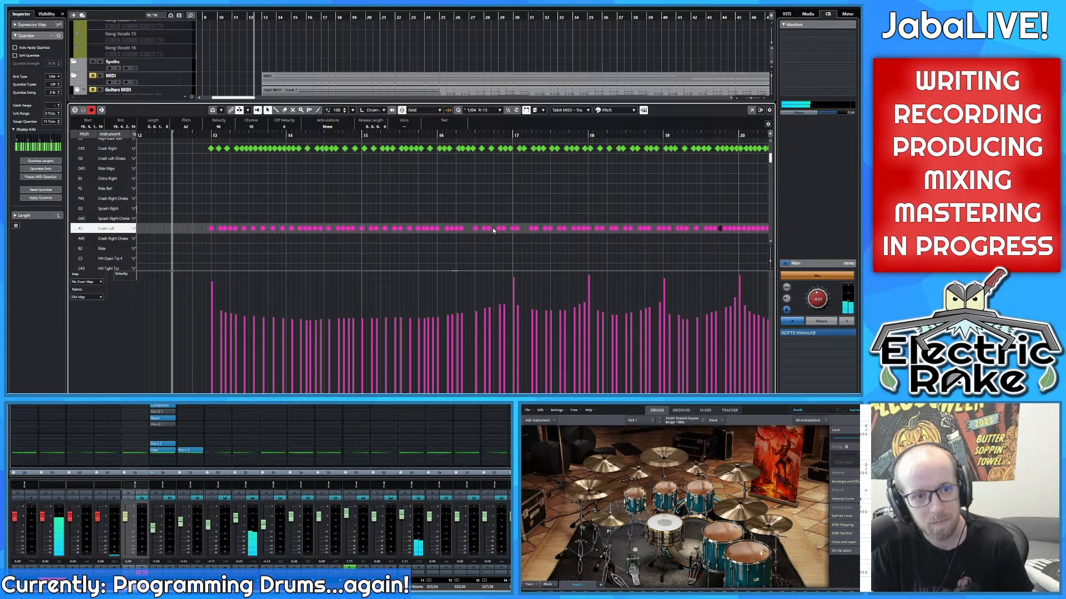
Step: Delete the Crash Left hit at the start of beat 4 in bar 19
key("Right")
key("Right")
key("Right")
key("Right")
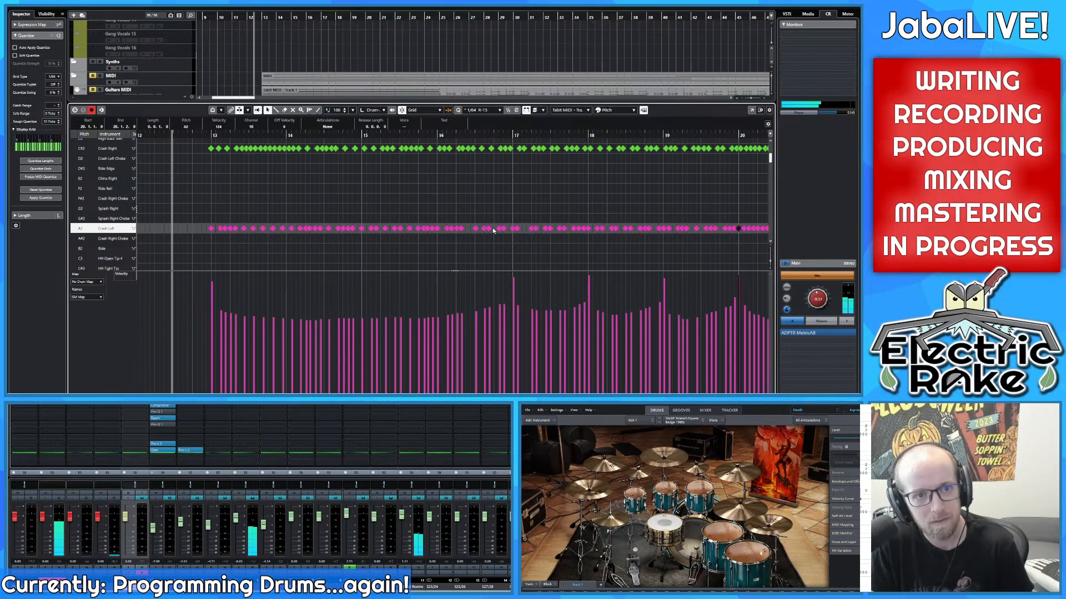
key("Right")
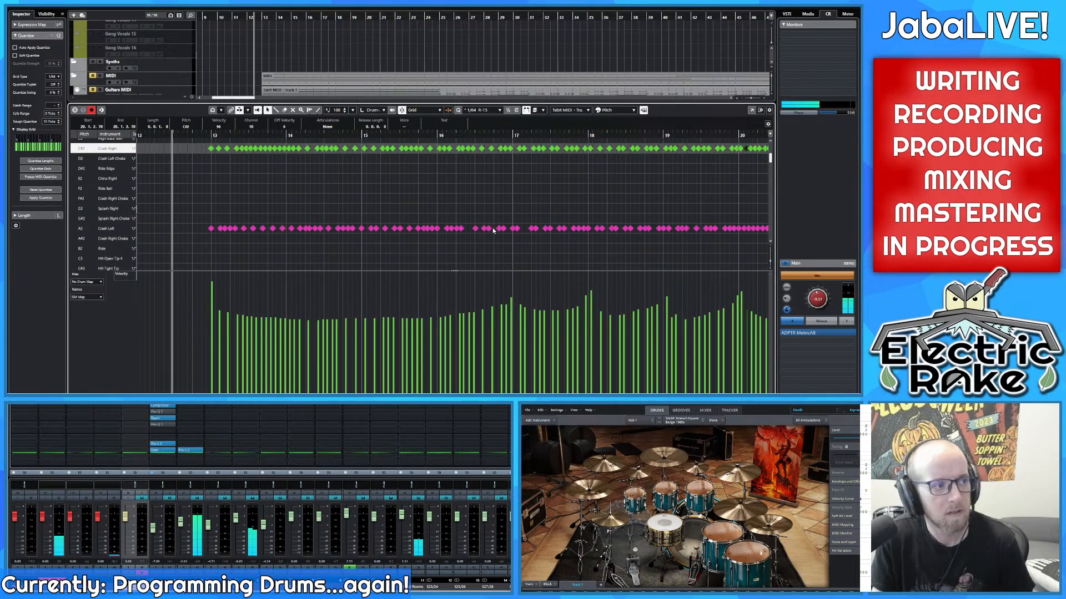
key("Right")
key("Right")
key("Right")
Step: Delete the Crash Left hit just before the bar 20 downbeat and continue thinning into bar 20
scroll(506, 205, "down", 3)
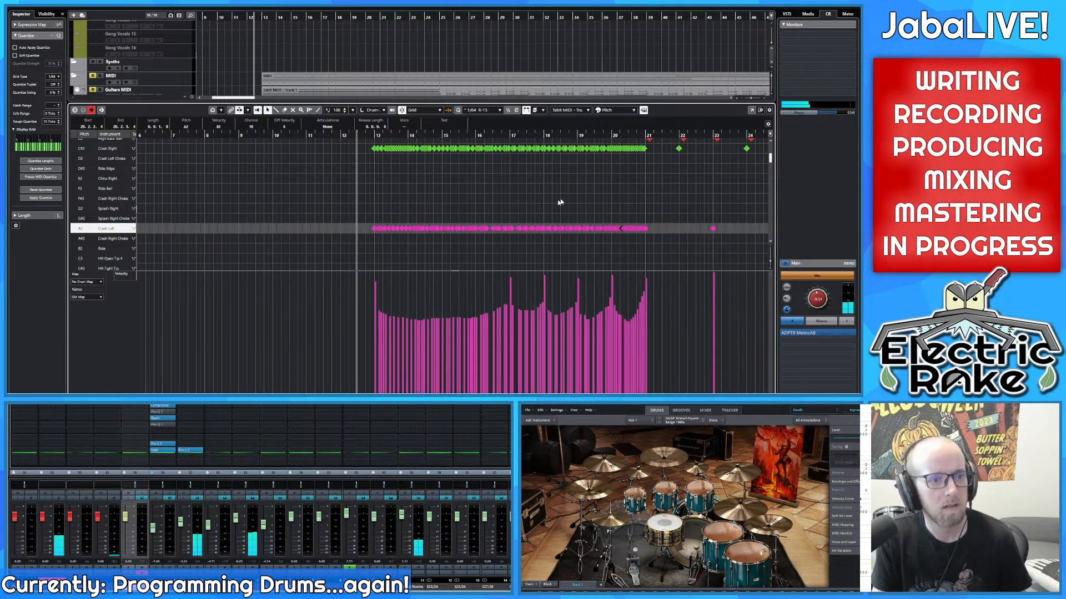
scroll(538, 203, "up", 4)
key("Left")
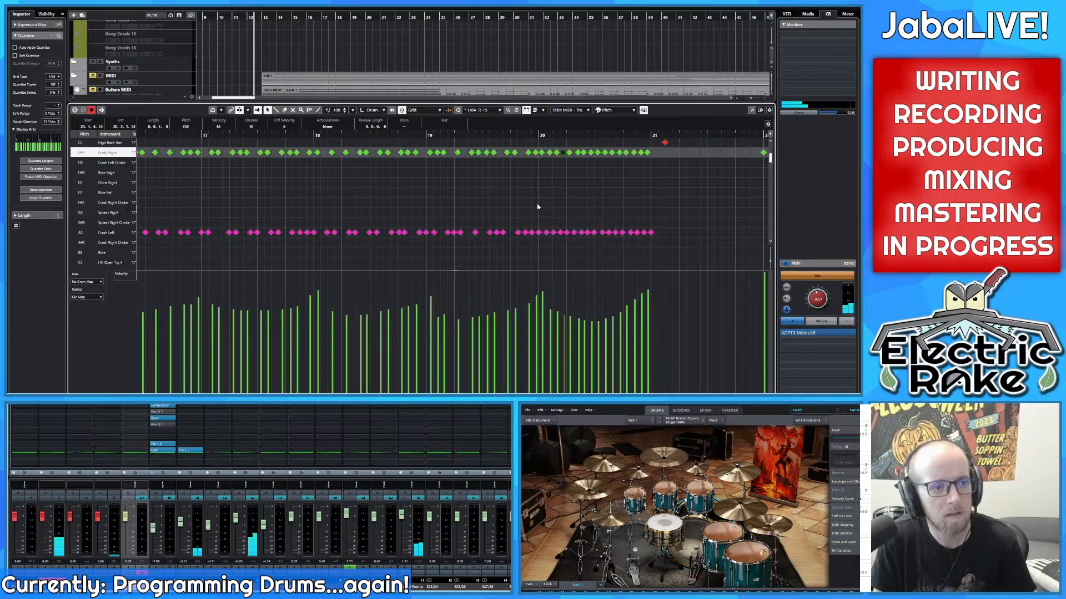
key("Left")
key("Left")
key("Left")
key("Left")
key("Left")
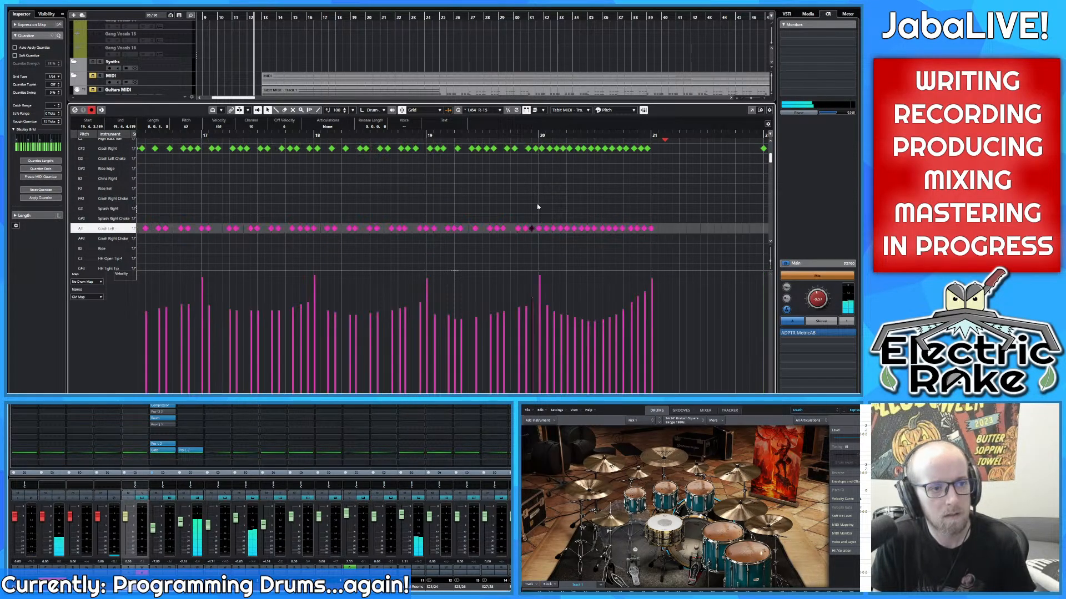
key("Right")
key("Right")
key("Right")
key("Right")
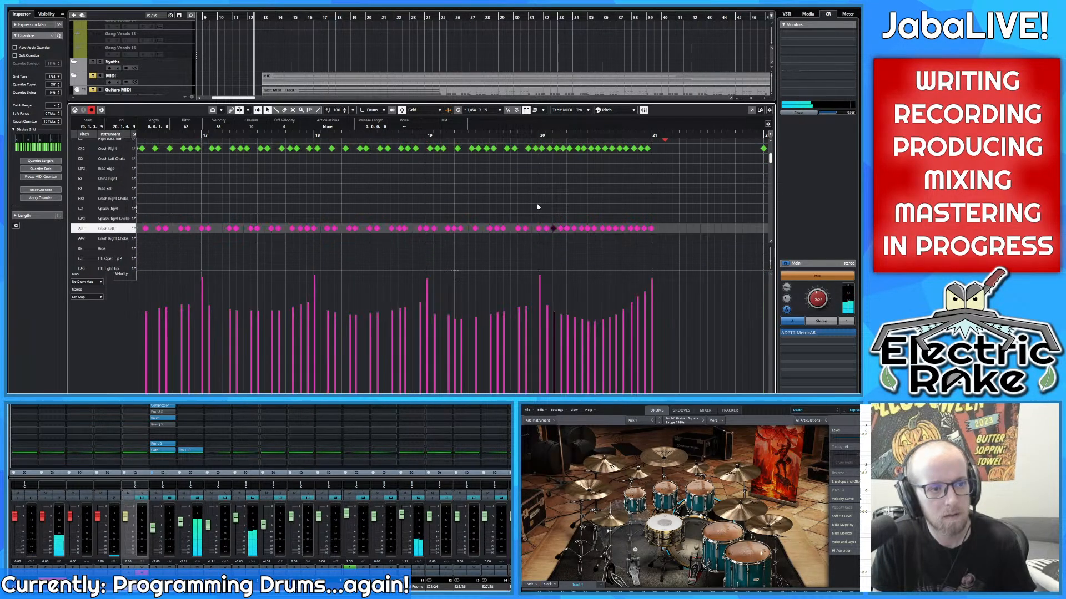
Step: Delete scattered Crash Left and Crash Right hits through the first half of bar 20
key("Right")
key("Right")
key("Right")
key("Right")
key("Right")
key("Right")
key("Right")
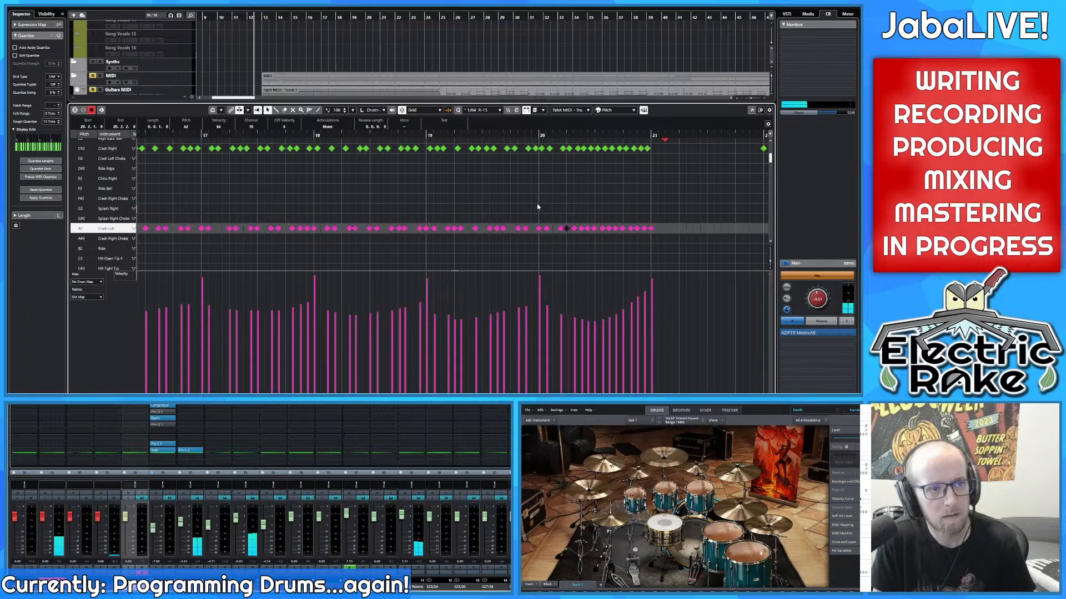
key("Right")
key("Right")
key("Right")
key("Right")
key("Right")
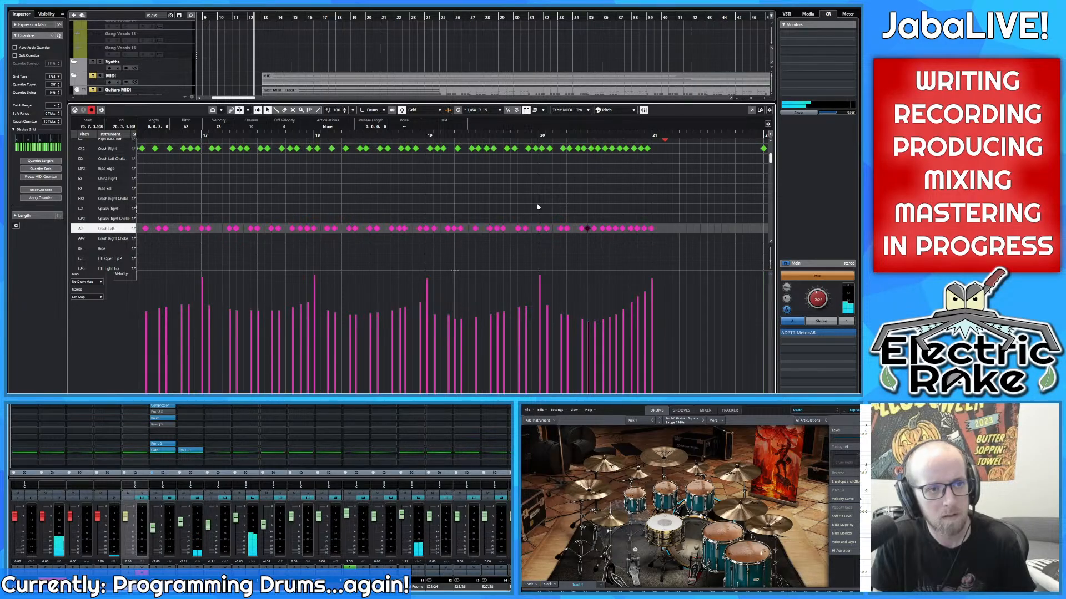
Step: Delete scattered Crash Left and Crash Right hits through the second half of bar 20
key("Right")
key("Right")
key("Right")
key("Right")
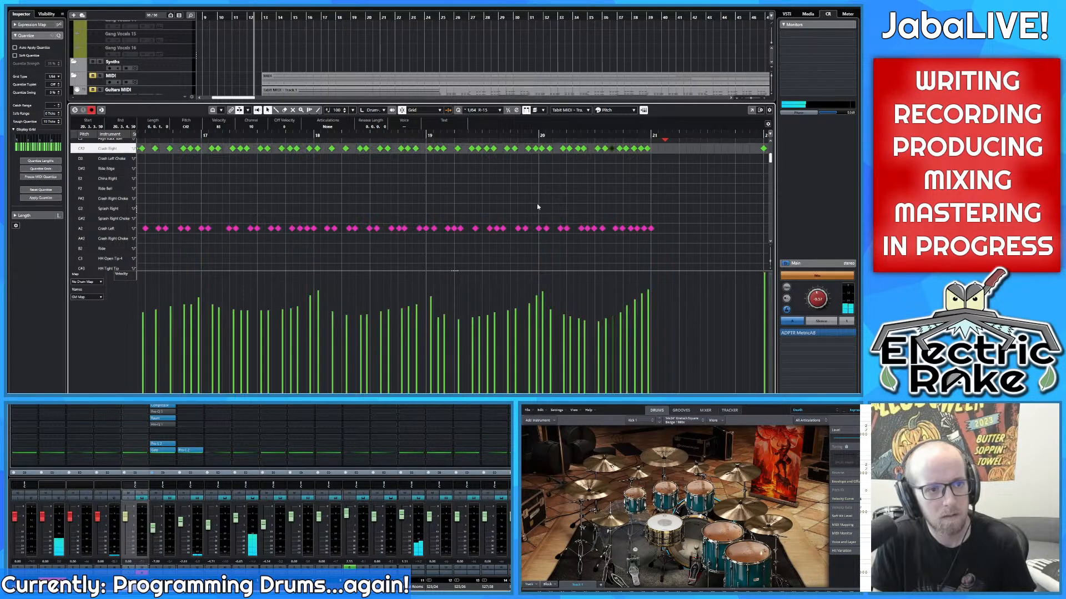
key("Right")
key("Right")
key("Right")
key("Right")
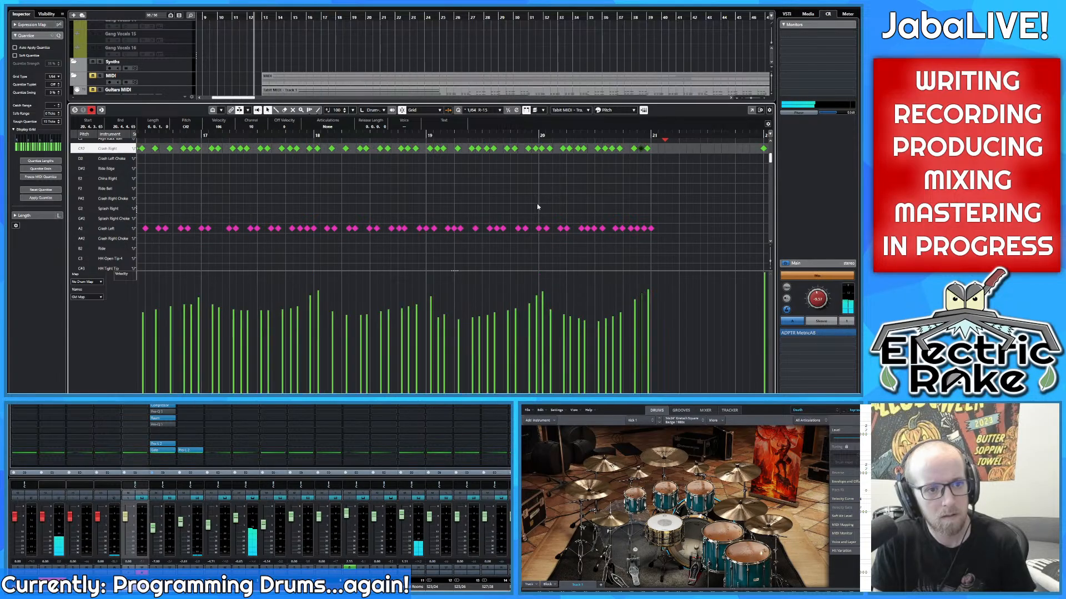
key("Right")
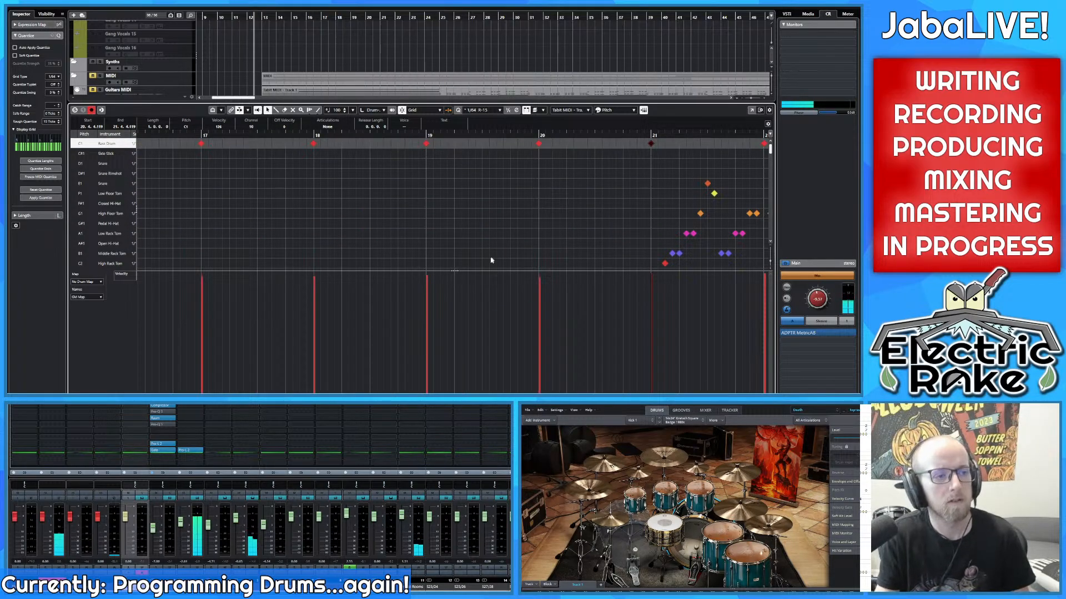
Step: Play back the thinned crash roll from just before bar 13 to check how it sounds
key("g")
key("g")
key("g")
key("g")
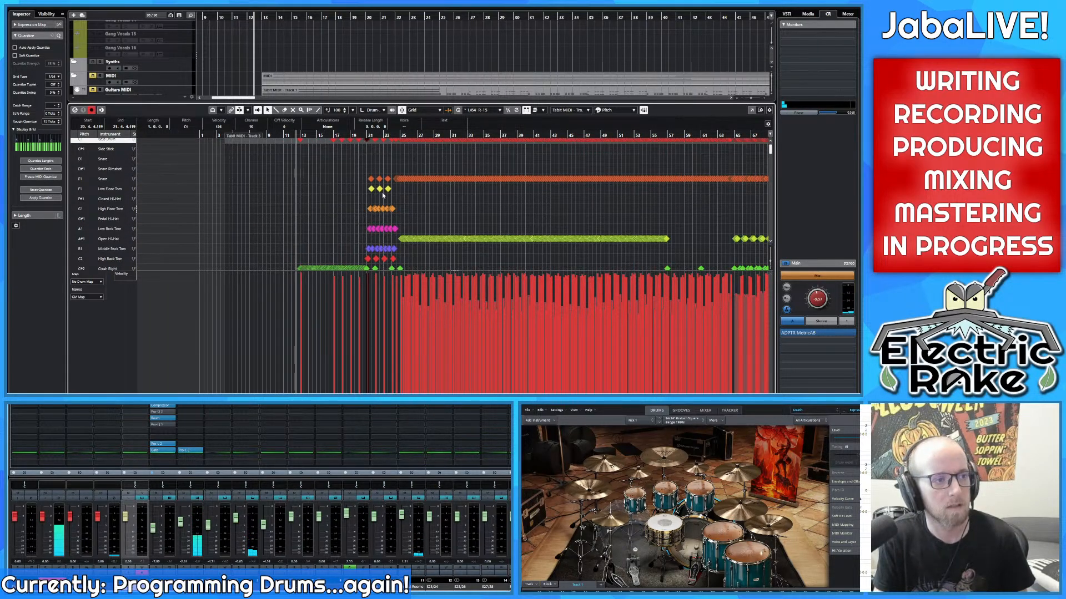
scroll(328, 198, "down", 3)
key("h")
key("h")
key("h")
key("h")
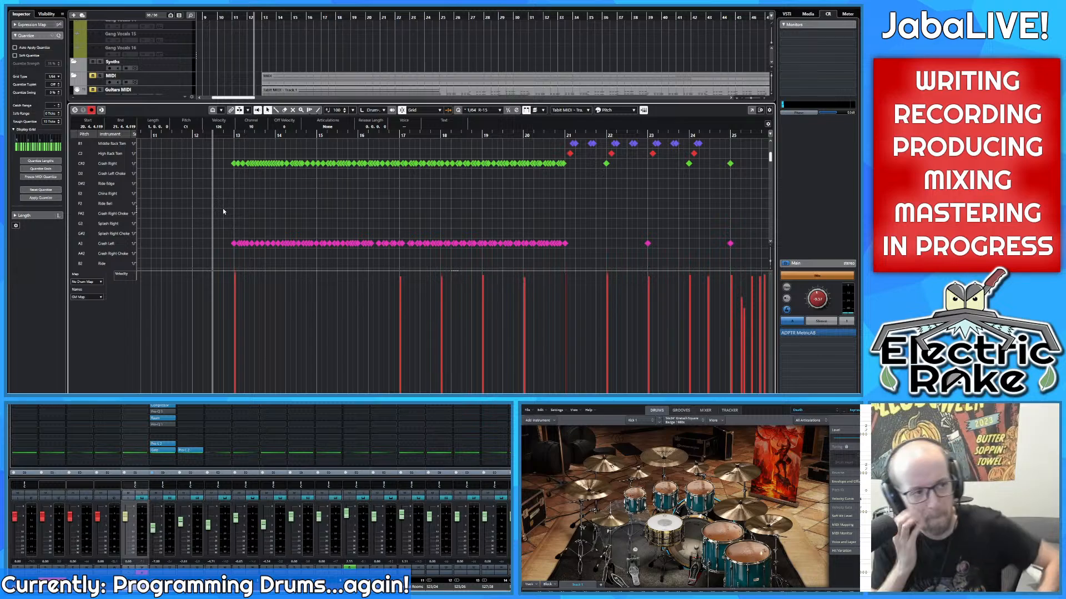
key("space")
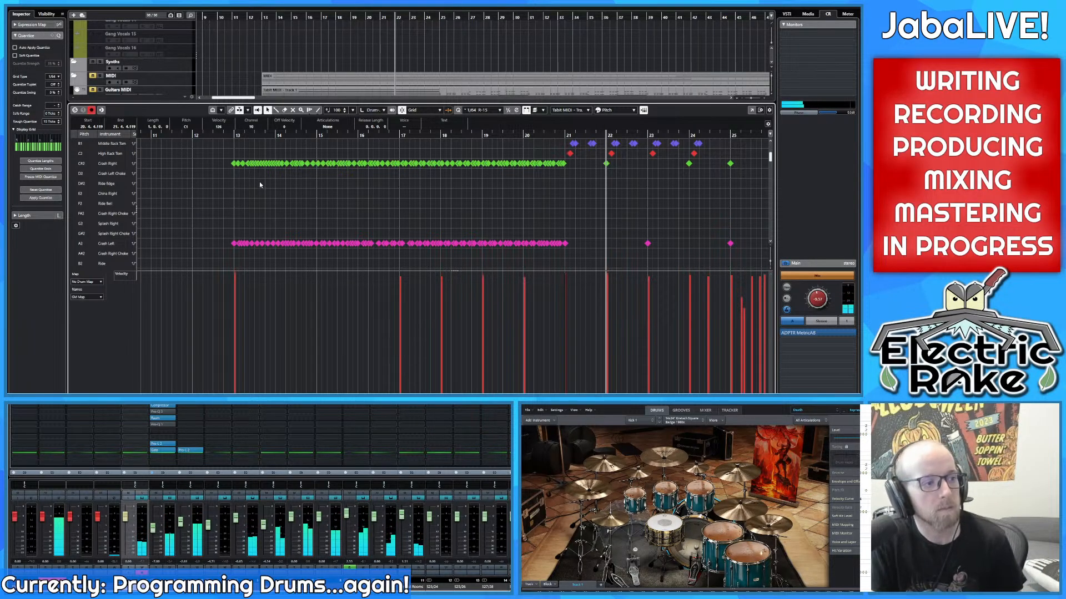
Step: Delete crowded Crash Right hits from beat 2 of bar 13 through beat 2 of bar 14
scroll(250, 176, "up", 5, "ctrl")
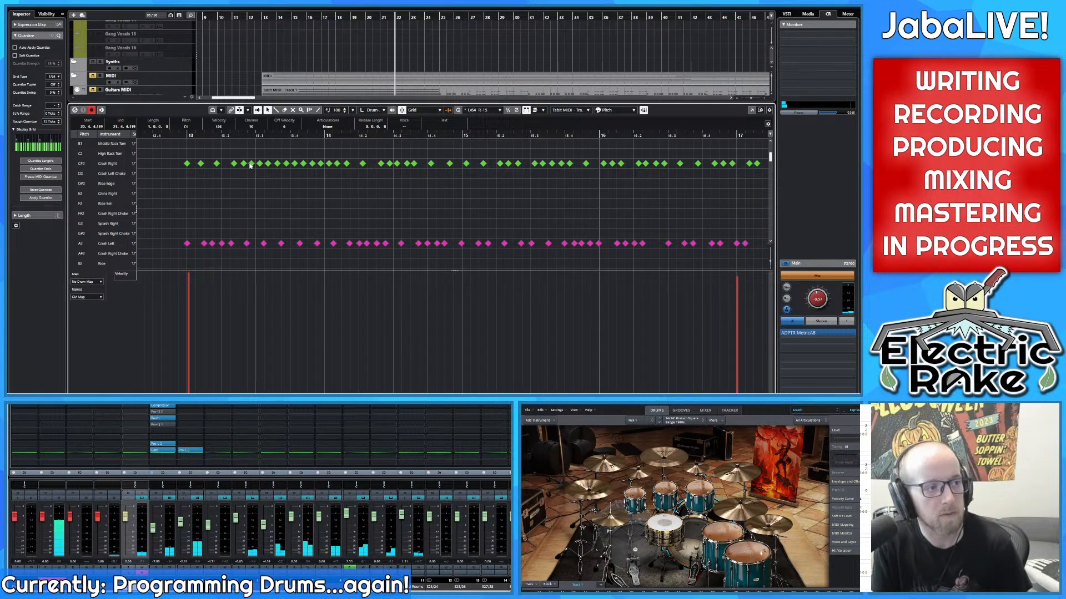
left_click(259, 163)
double_click(286, 163)
double_click(312, 163)
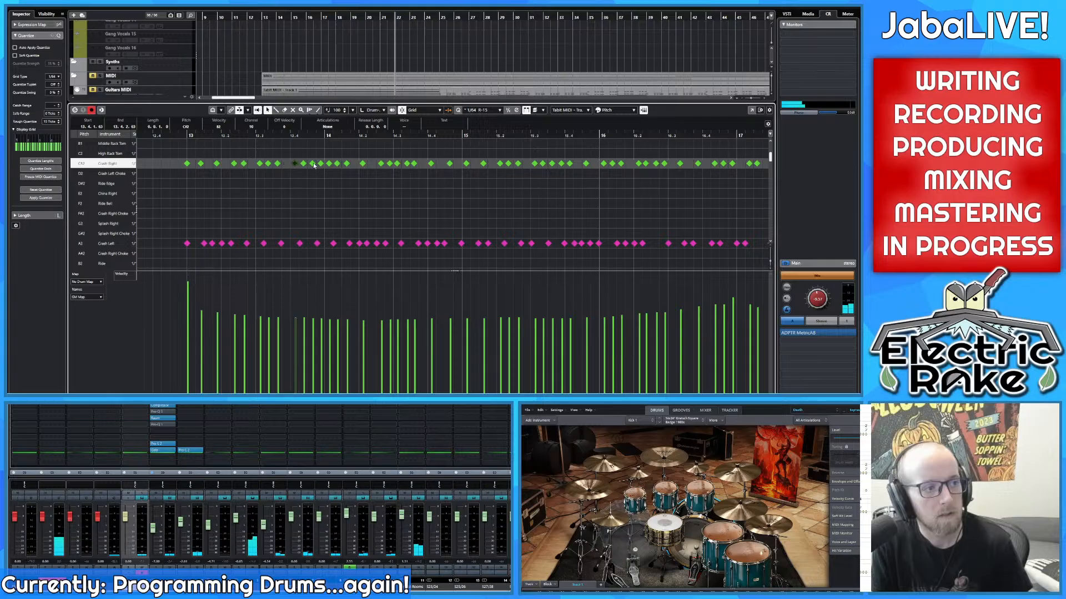
left_click(338, 164)
left_click_drag(342, 165, 412, 167)
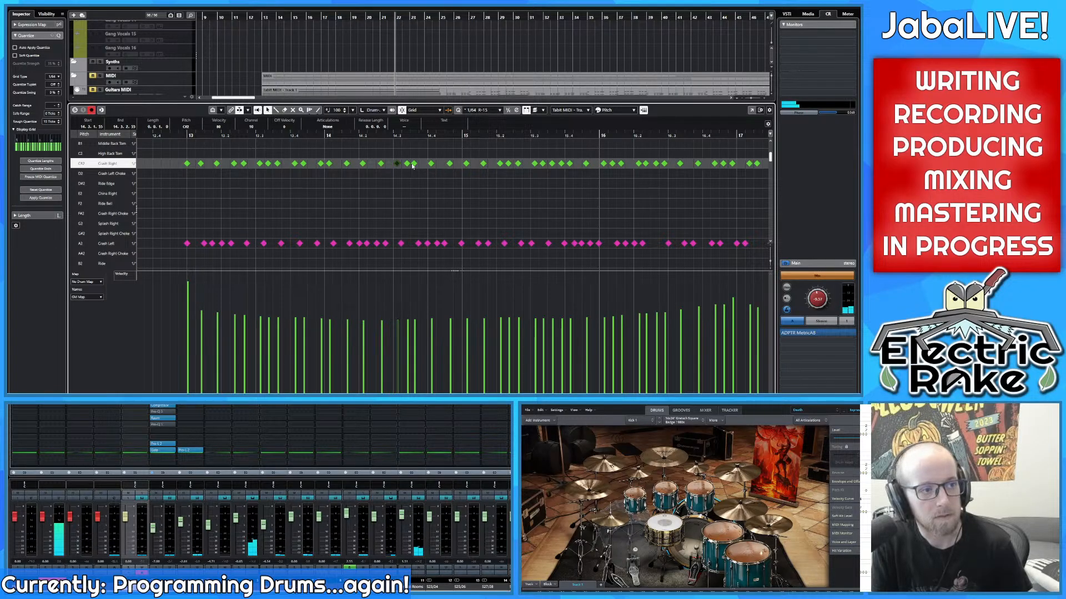
Step: Delete crowded Crash Left hits through bars 13 and 14, and shift the hit on beat 2 of bar 13 slightly later
double_click(213, 245)
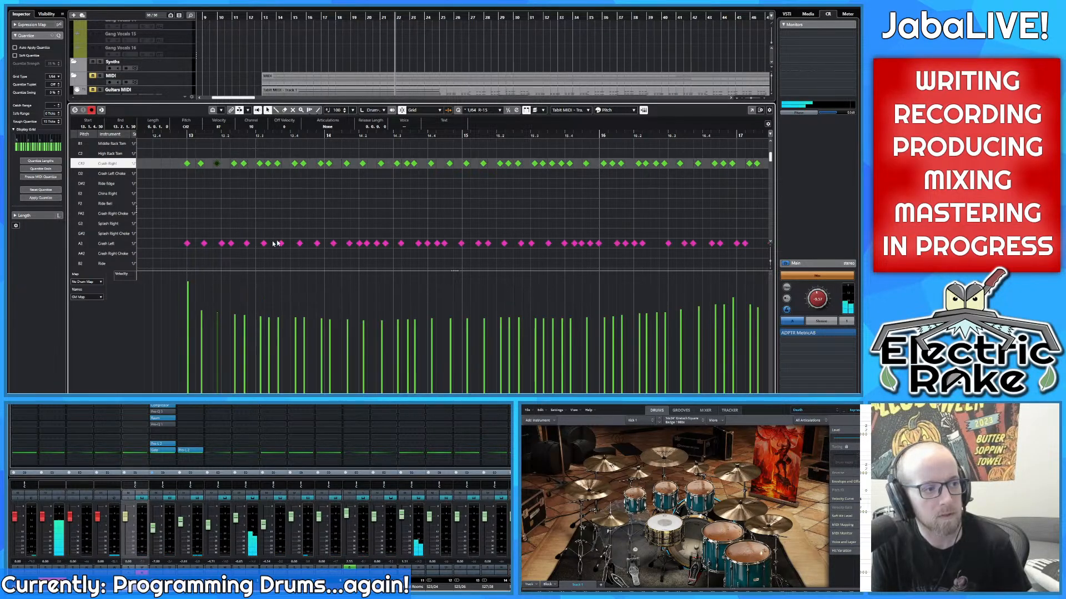
double_click(366, 245)
left_click(377, 244)
left_click(387, 244)
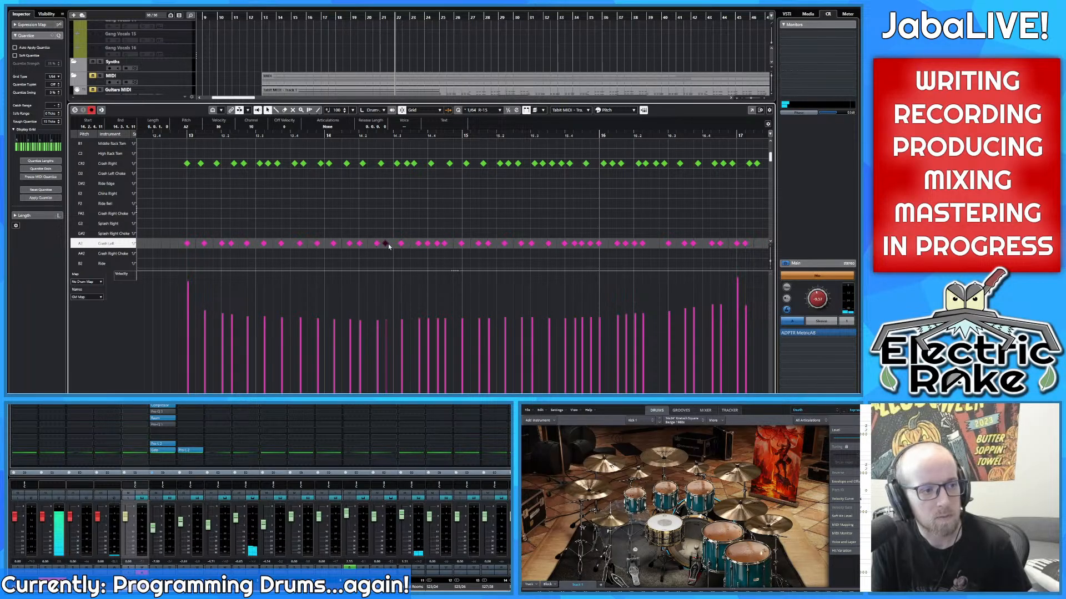
double_click(427, 244)
double_click(445, 244)
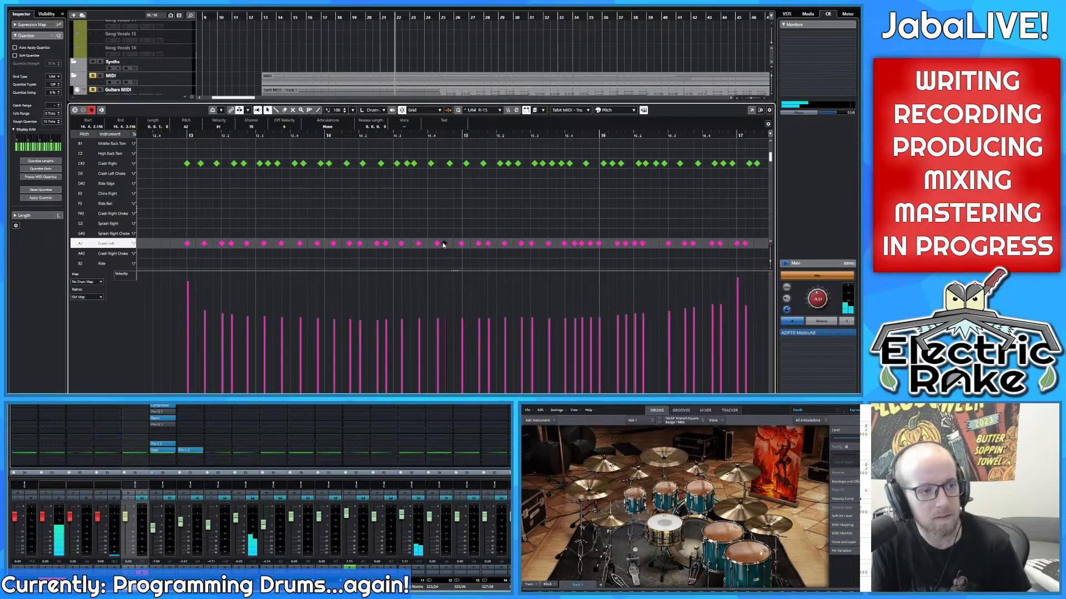
left_click(387, 244)
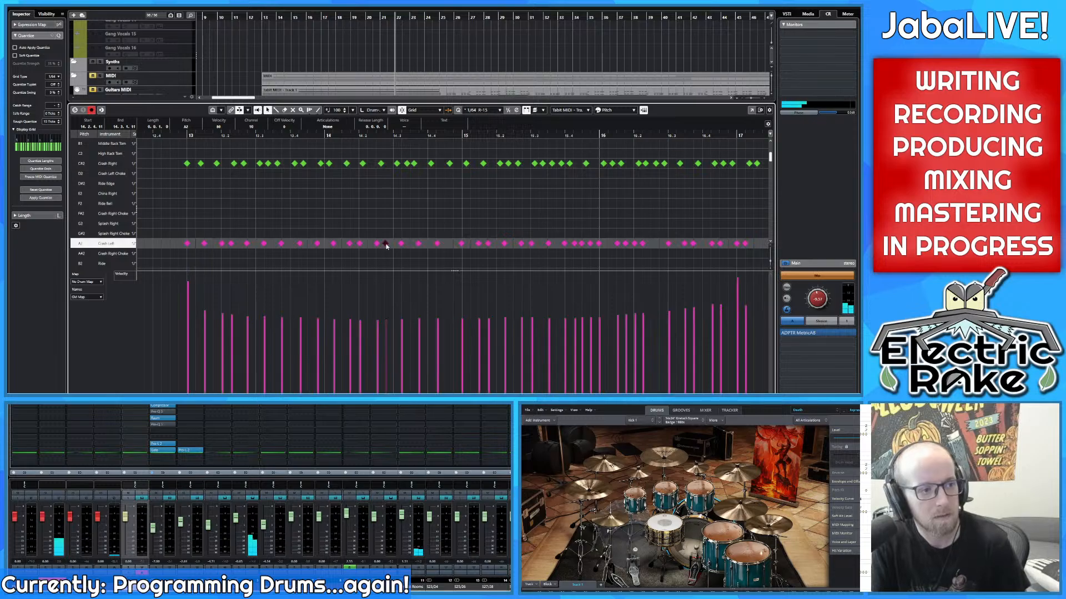
left_click(349, 245)
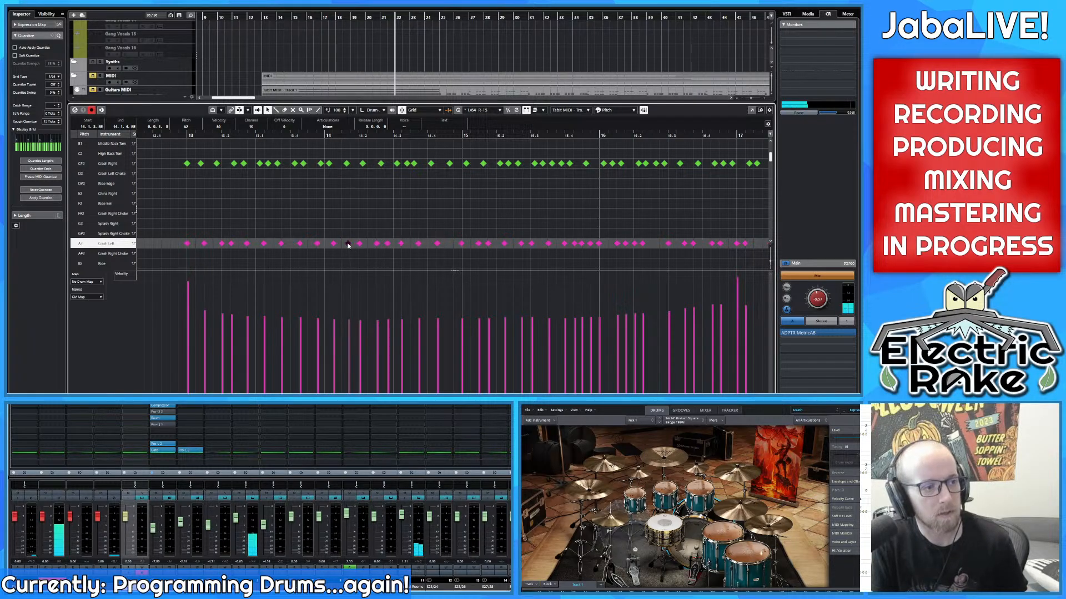
double_click(232, 244)
left_click_drag(222, 244, 226, 244)
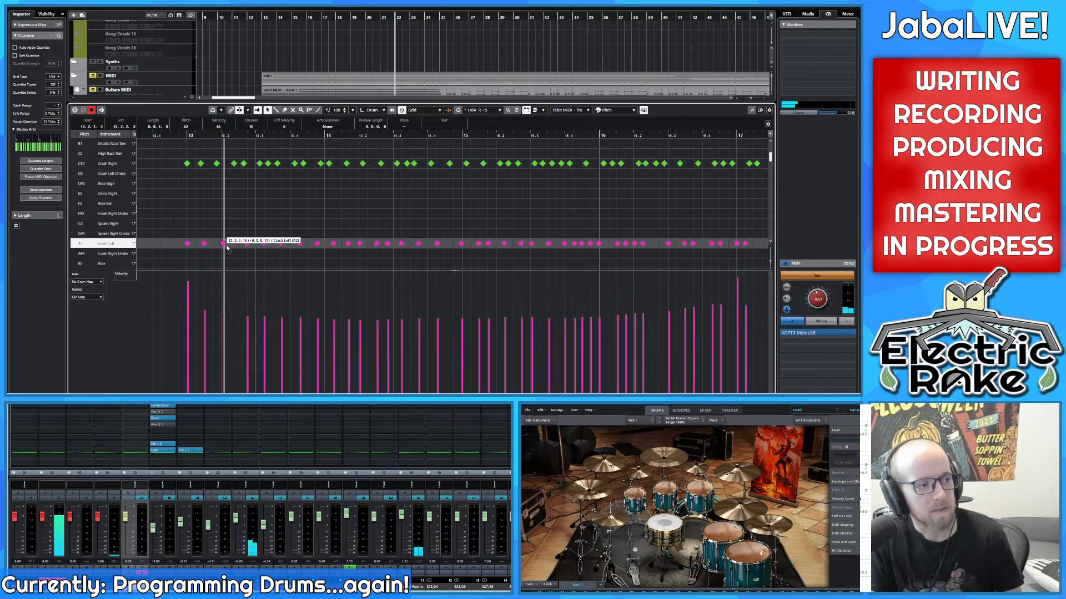
Step: Thin and respace the Crash Right hits from beat 2 of bar 13 into the first beat of bar 14
left_click(235, 163)
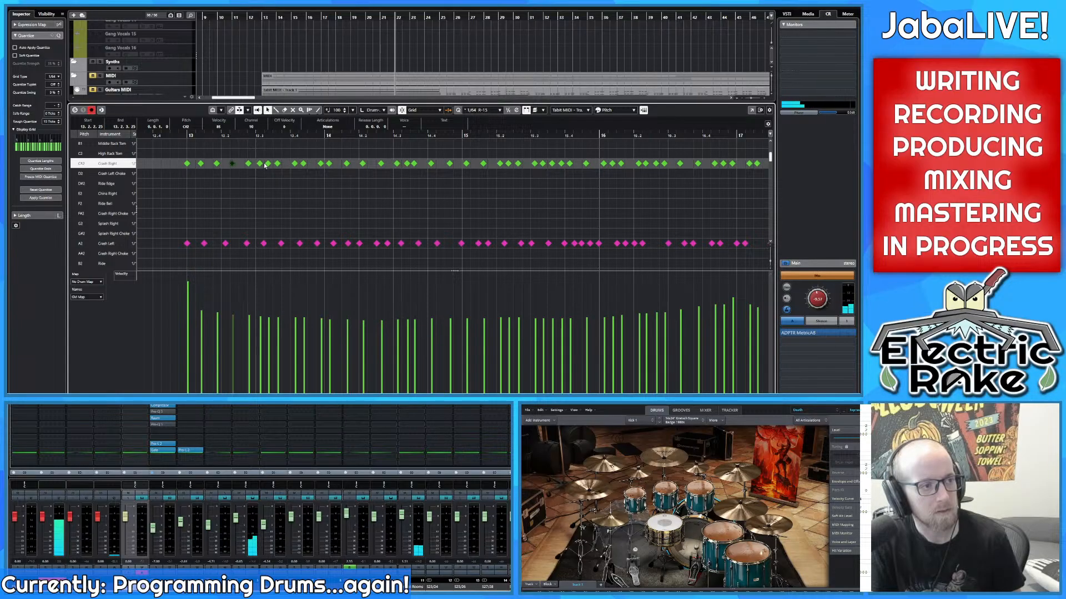
double_click(267, 164)
left_click(278, 165)
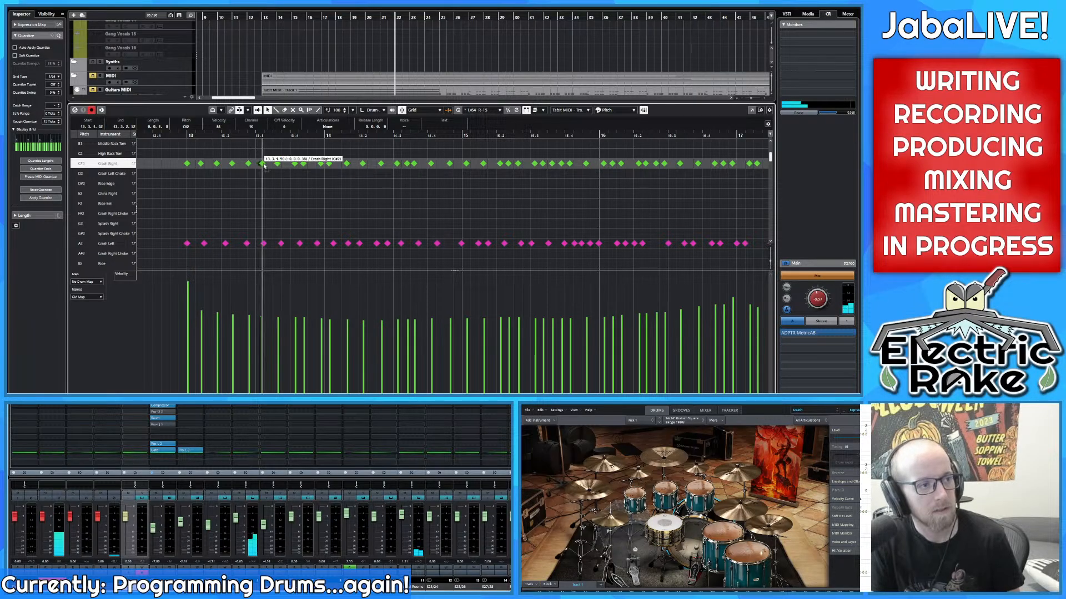
left_click_drag(261, 163, 334, 167)
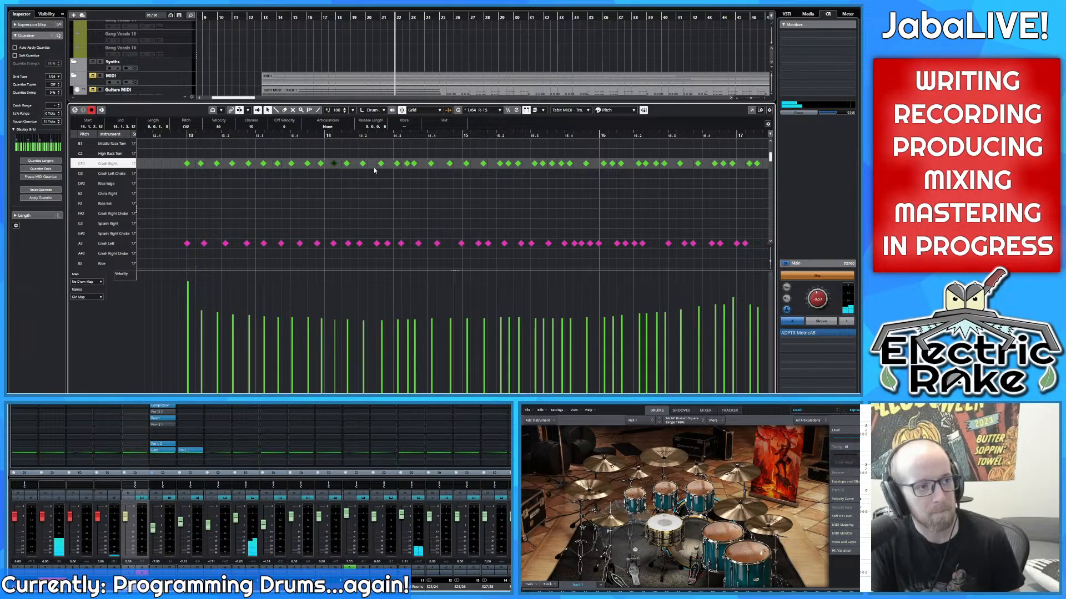
Step: Space out the Crash Right and Crash Left hits in the second half of bar 14
left_click_drag(407, 164, 413, 165)
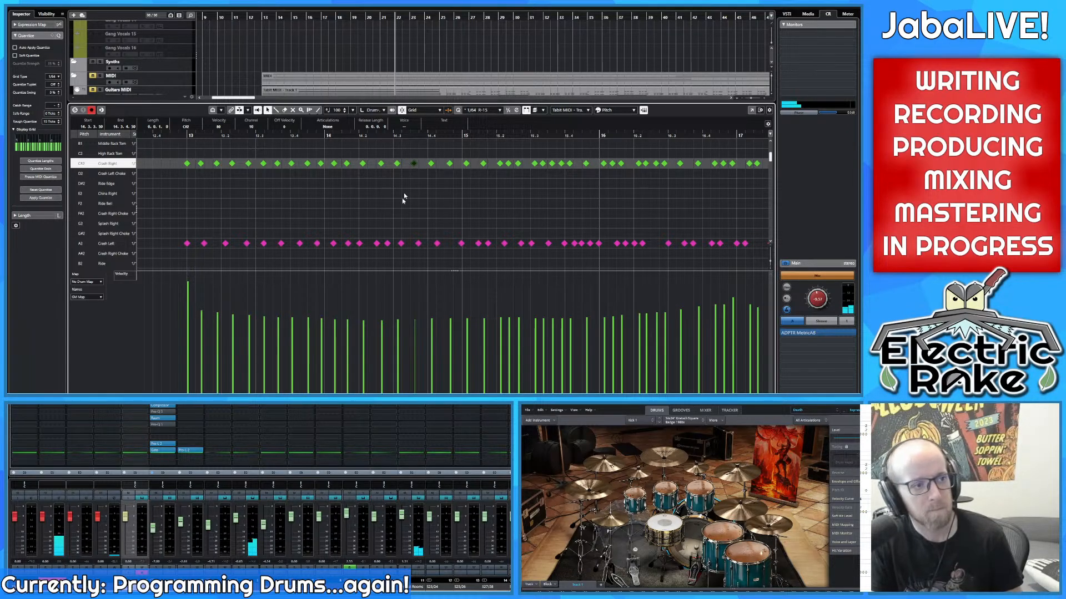
mouse_move(388, 245)
left_mouse_down()
mouse_move(374, 244)
mouse_move(404, 245)
left_mouse_up()
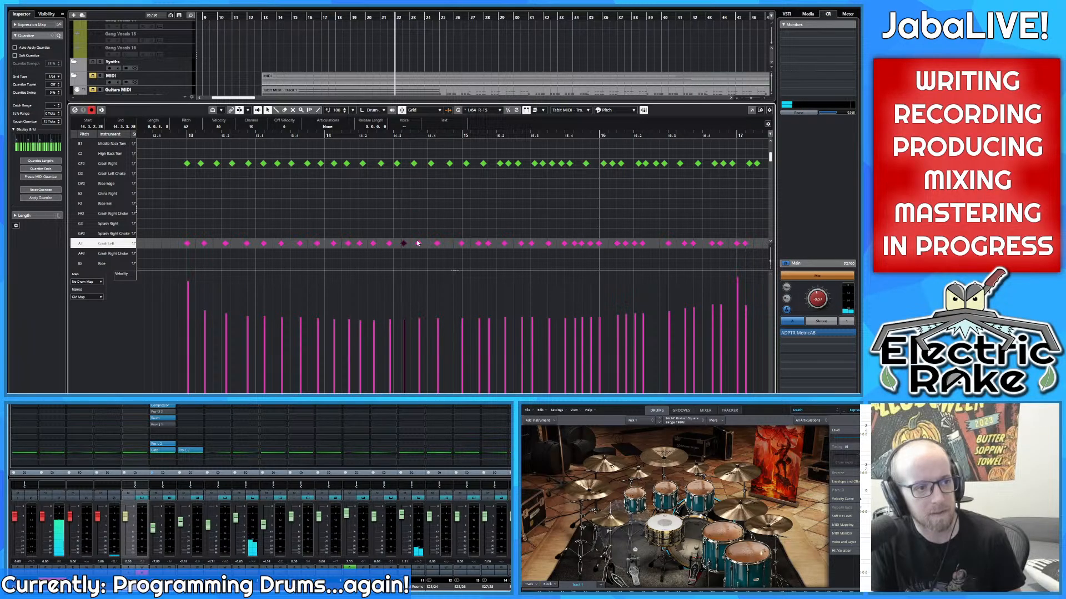
left_click(451, 165)
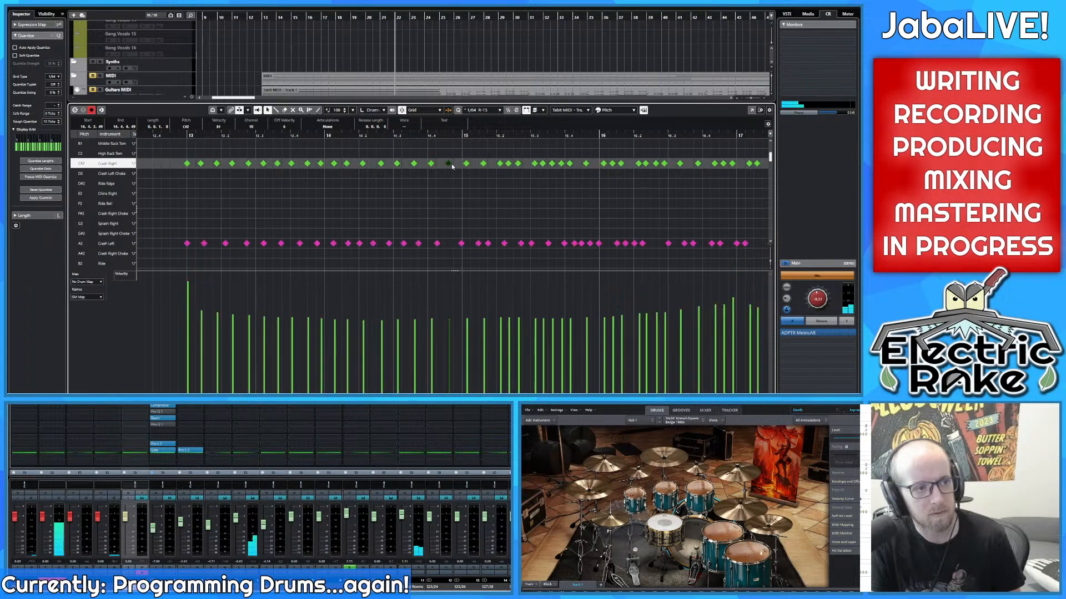
Step: Thin and respace the Crash Right and Crash Left hits from the start of bar 15 to beat 3
mouse_move(499, 164)
left_mouse_down()
mouse_move(523, 164)
mouse_move(511, 163)
left_mouse_up()
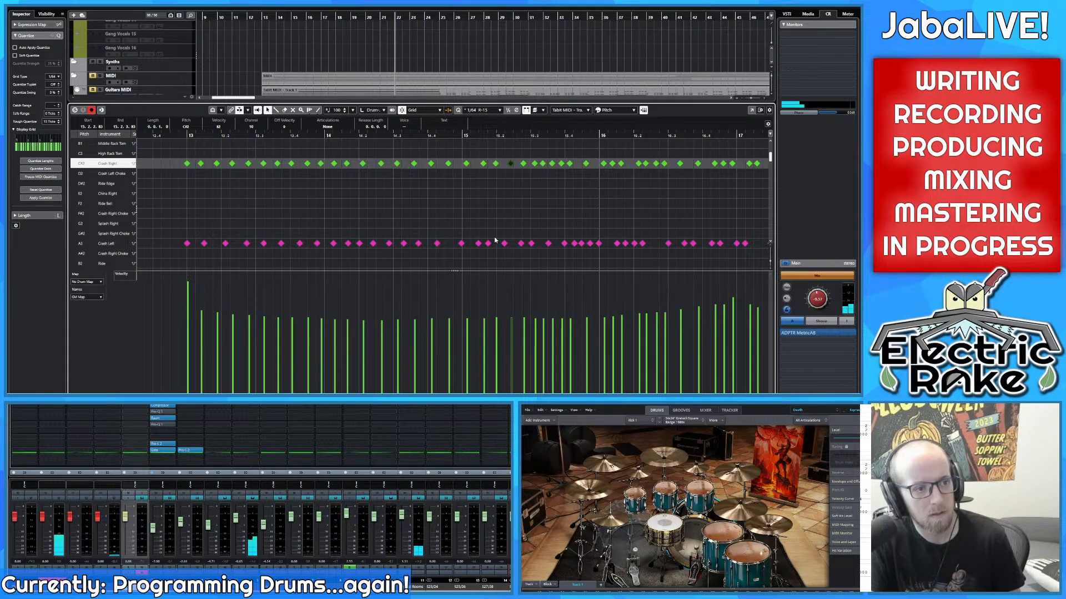
left_click_drag(460, 244, 534, 244)
left_click(543, 164)
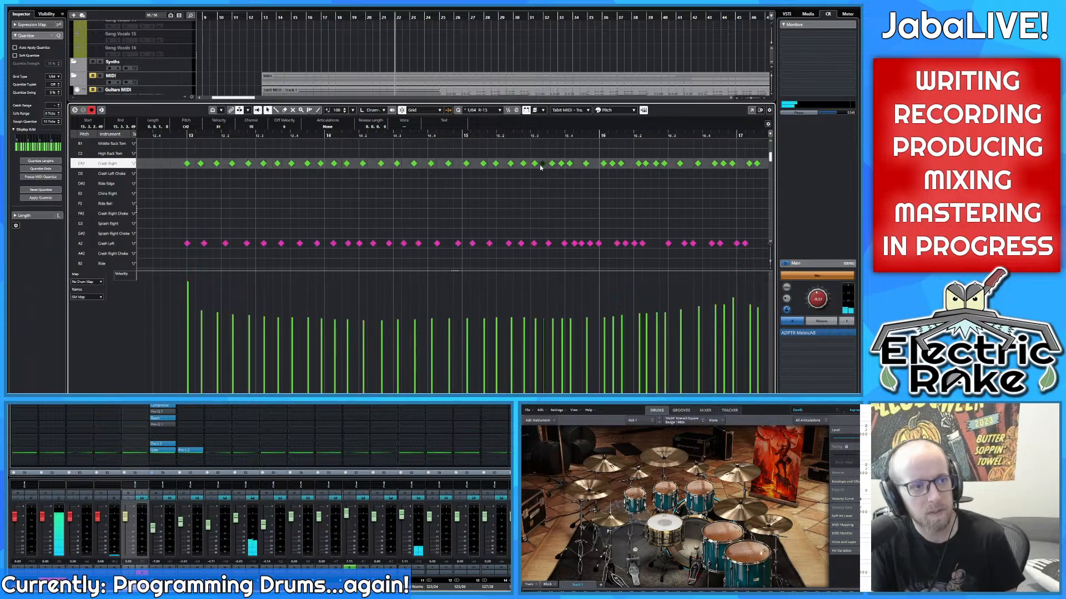
Step: Delete and shift crash hits on both sides from beat 3 of bar 15 to the bar 16 downbeat for wider spacing
left_click(561, 164)
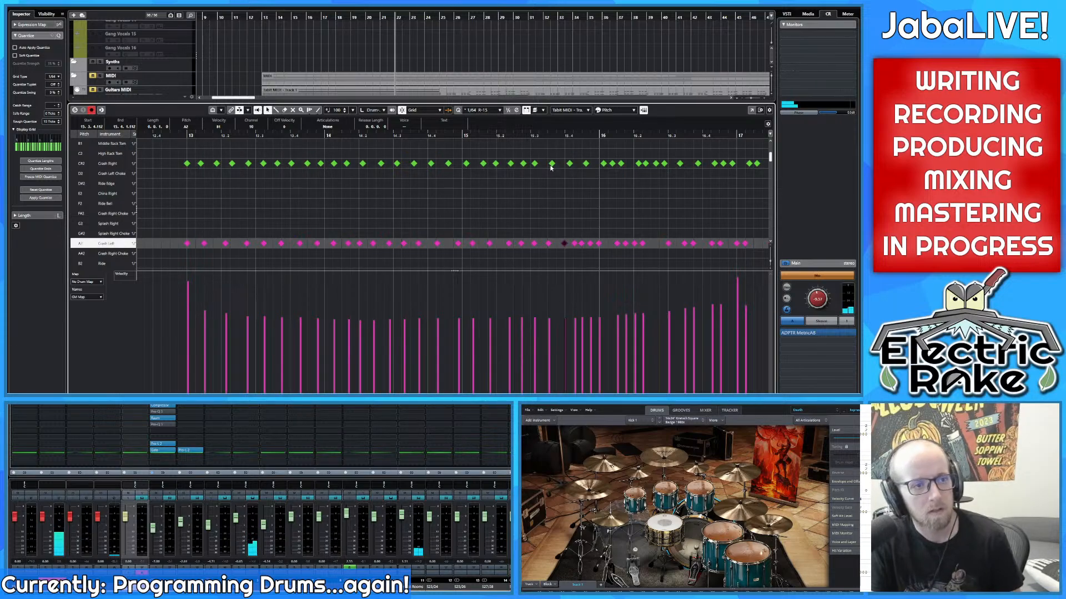
left_click_drag(538, 165, 566, 165)
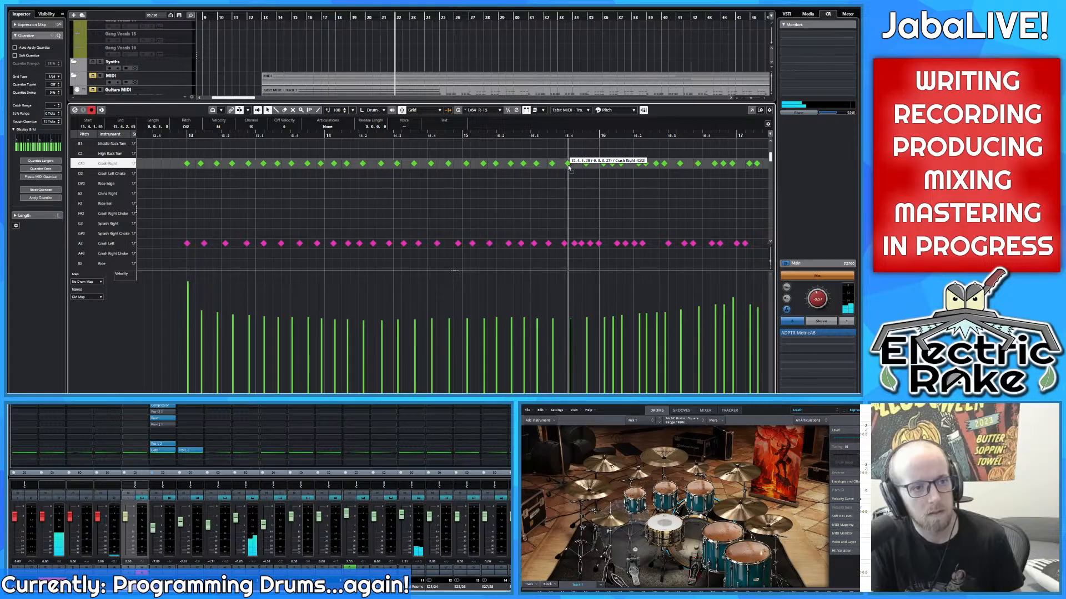
left_click(586, 164, "shift")
left_click(563, 244)
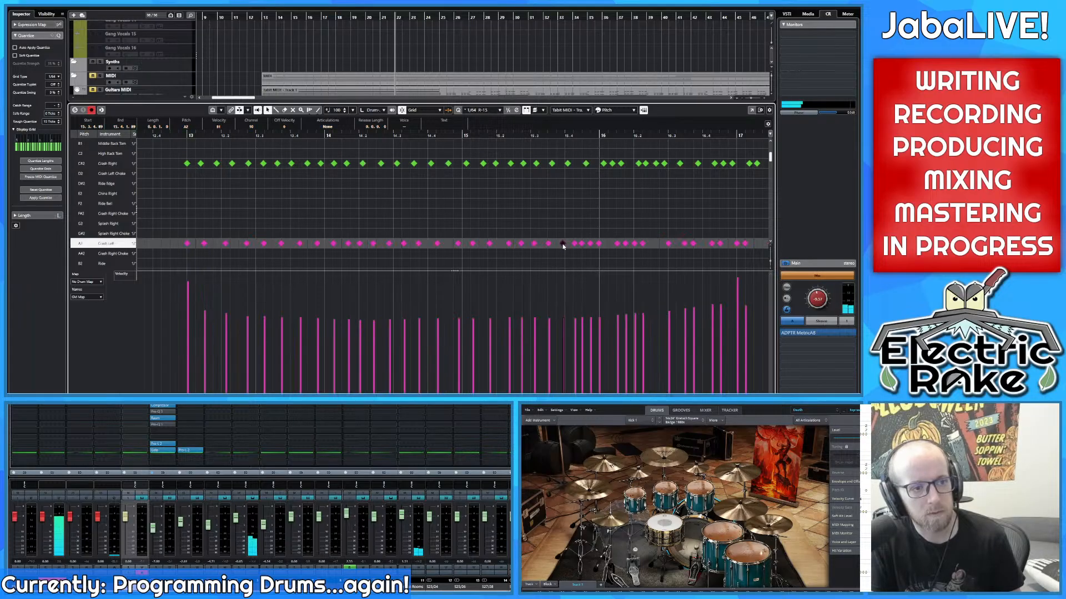
left_click(581, 246)
key("Delete")
left_click_drag(598, 244, 600, 244)
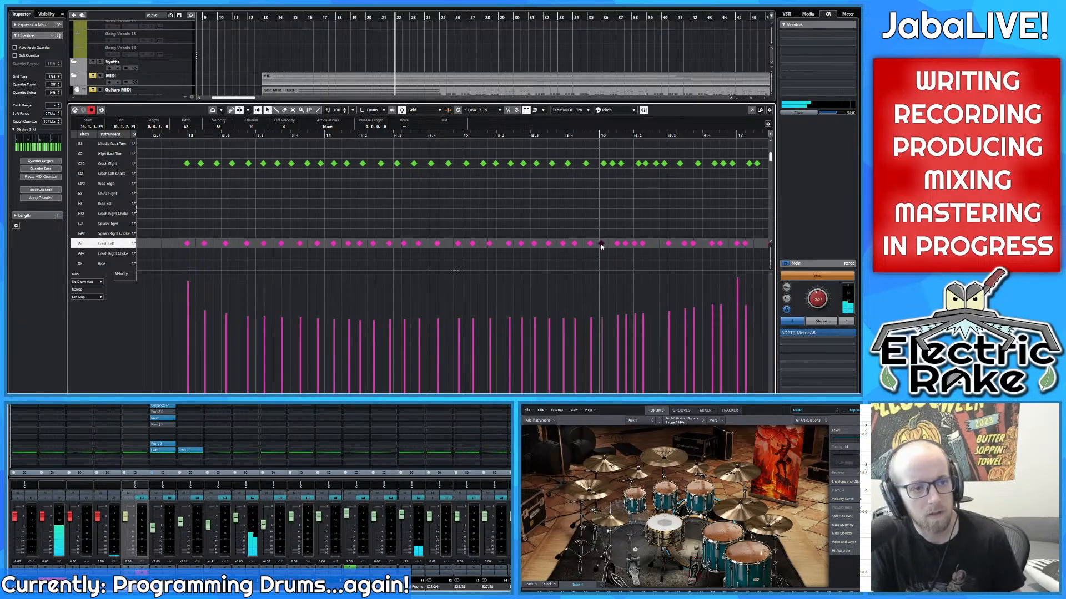
Step: Thin and respace the Crash Right and Crash Left hits through the first three beats of bar 16
left_click_drag(621, 163, 617, 245)
key("Delete")
left_click_drag(639, 164, 700, 164)
key("Delete")
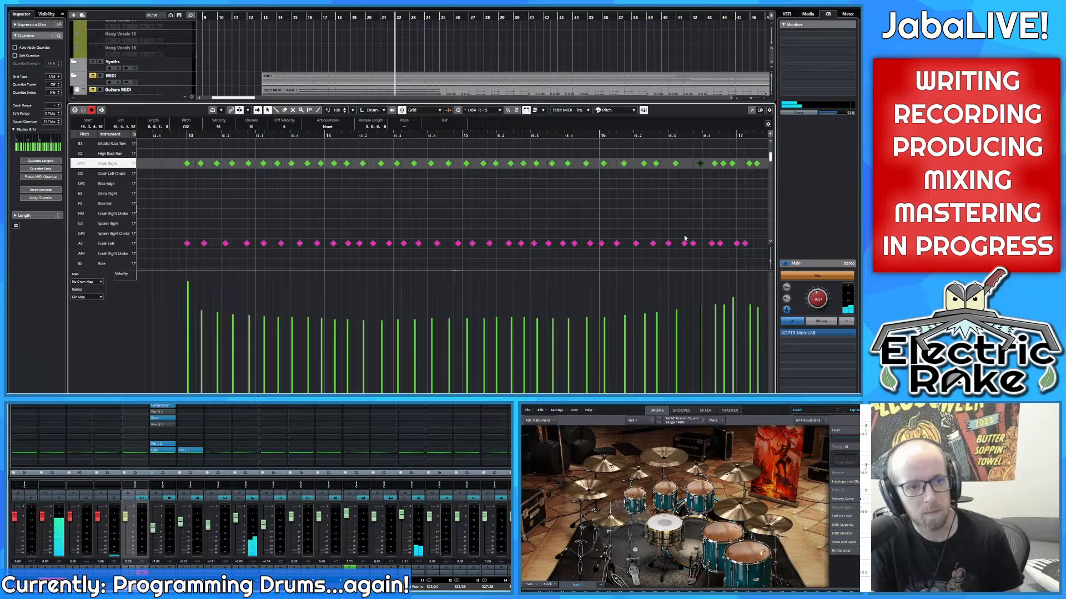
Step: Thin and respace both crashes' hits from beat 4 of bar 16 into the first beat of bar 17
mouse_move(686, 244)
left_mouse_down()
mouse_move(722, 245)
mouse_move(694, 245)
left_mouse_up()
scroll(731, 247, "right", 3)
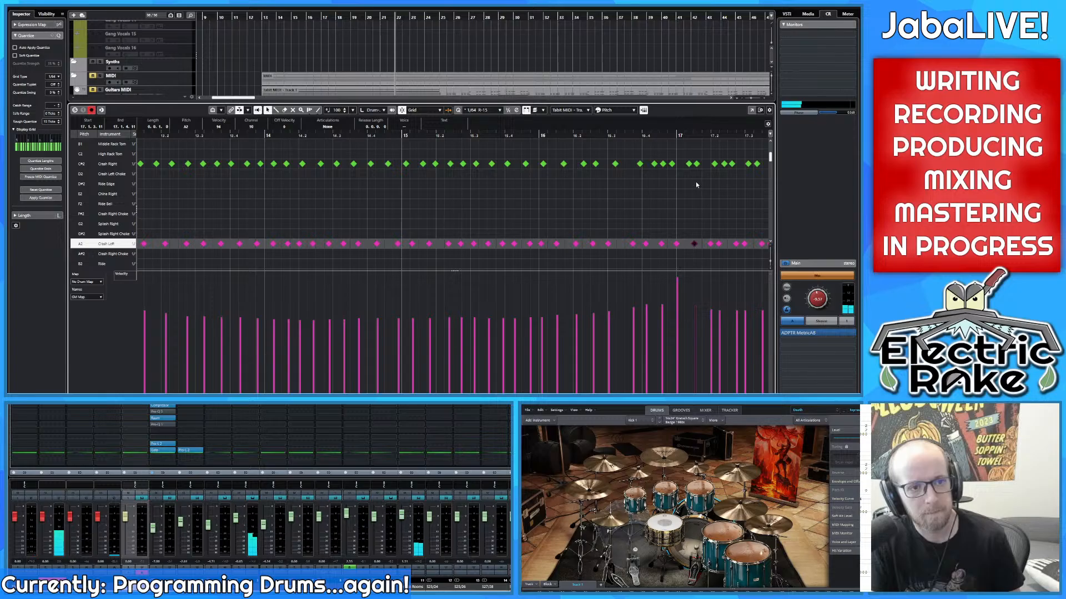
left_click(662, 166)
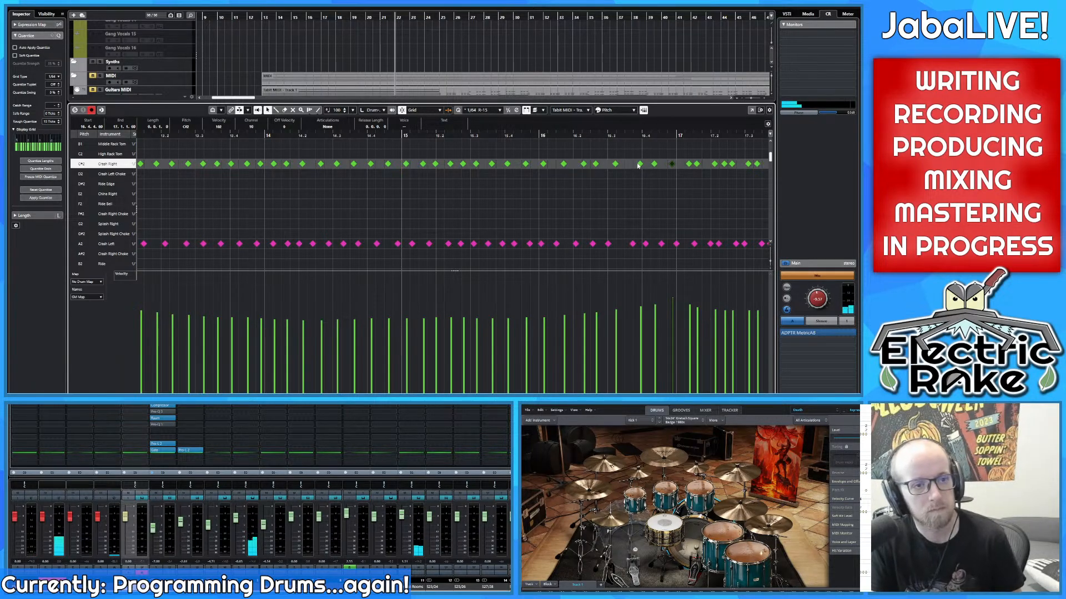
left_click_drag(640, 165, 702, 167)
scroll(652, 192, "right", 6)
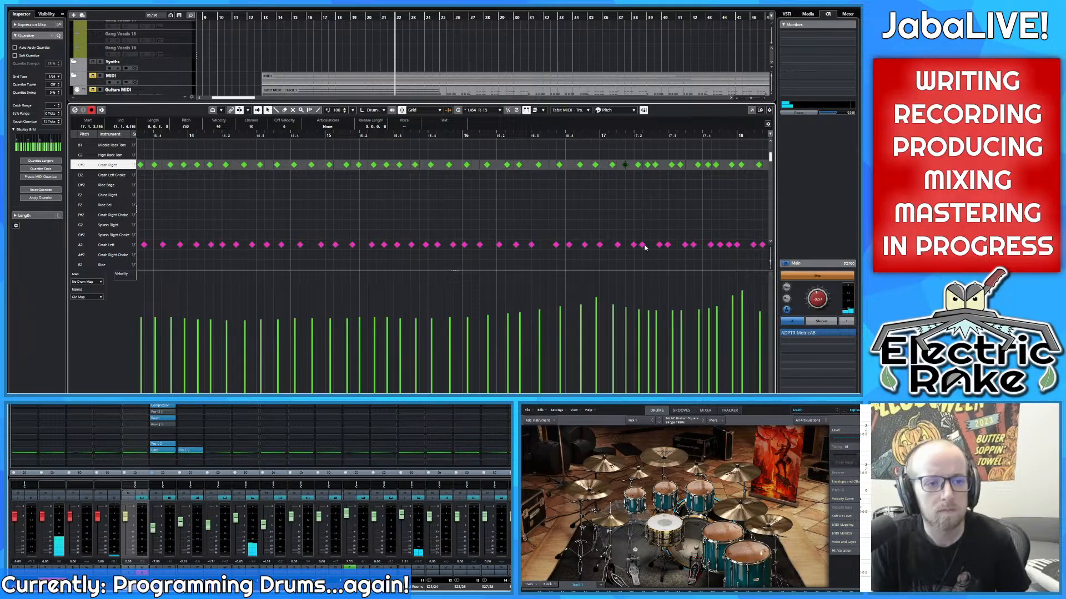
Step: Delete and shift Crash Left and Crash Right hits around beats 2 and 3 of bar 17 to open up their spacing
left_click_drag(645, 247, 650, 245)
left_click_drag(655, 168, 651, 167)
key("ctrl+z")
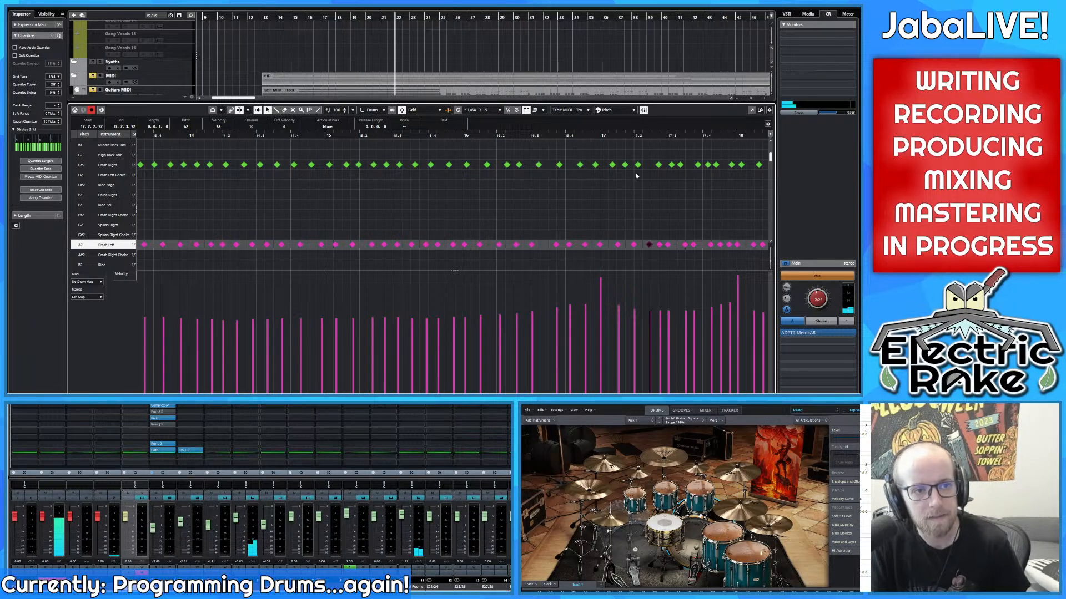
left_click(638, 166)
left_click_drag(640, 169, 644, 168)
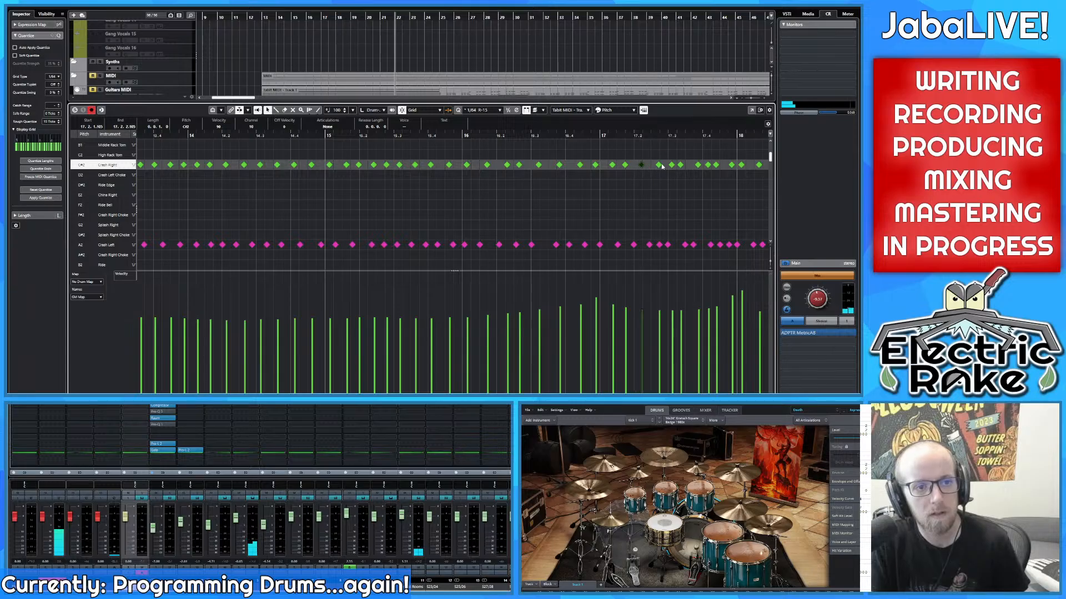
left_click_drag(658, 245, 667, 245)
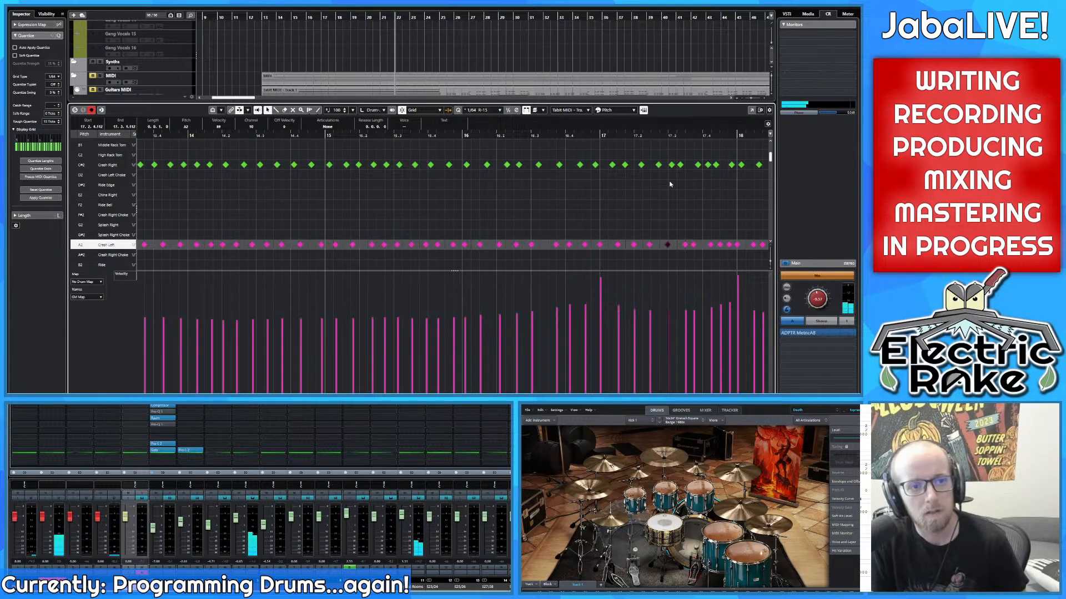
left_click_drag(678, 168, 686, 168)
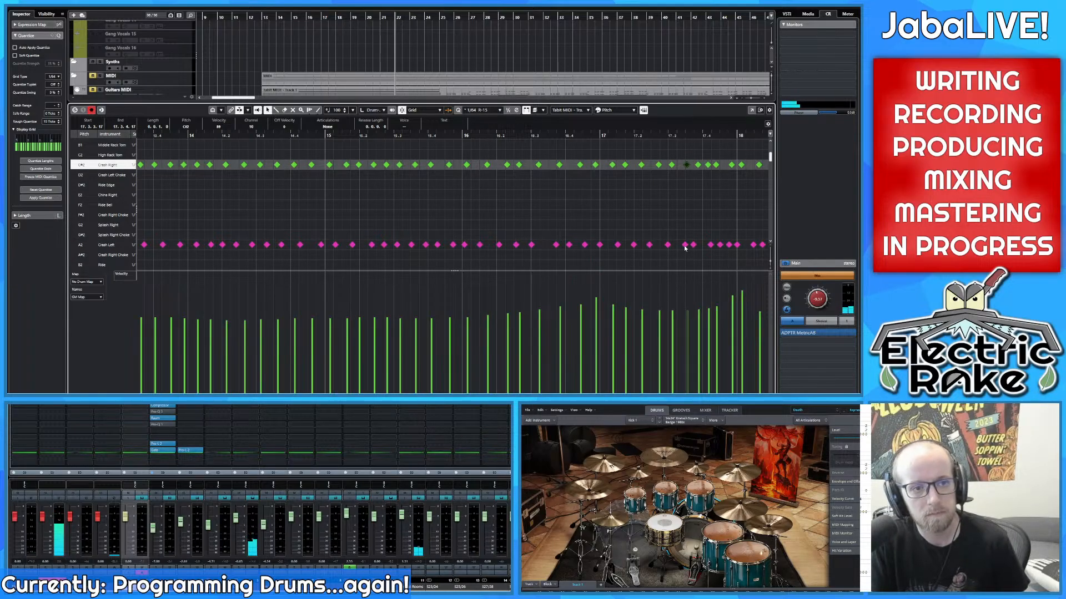
Step: Thin and respace the Crash Left and Crash Right hits from beat 3 of bar 17 to the bar 18 downbeat
left_click_drag(685, 247, 697, 245)
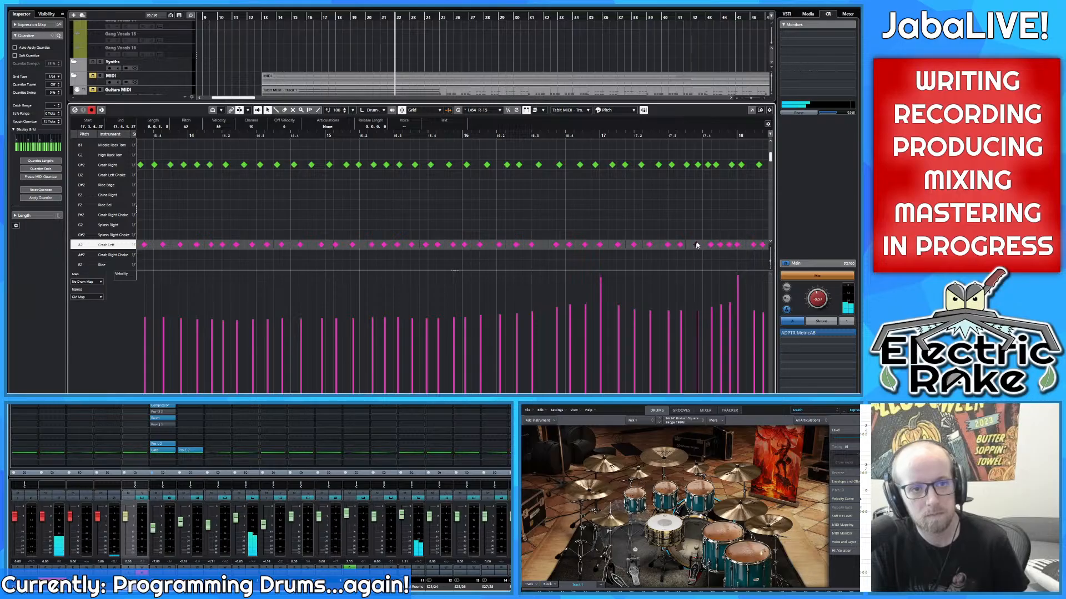
left_click(698, 166)
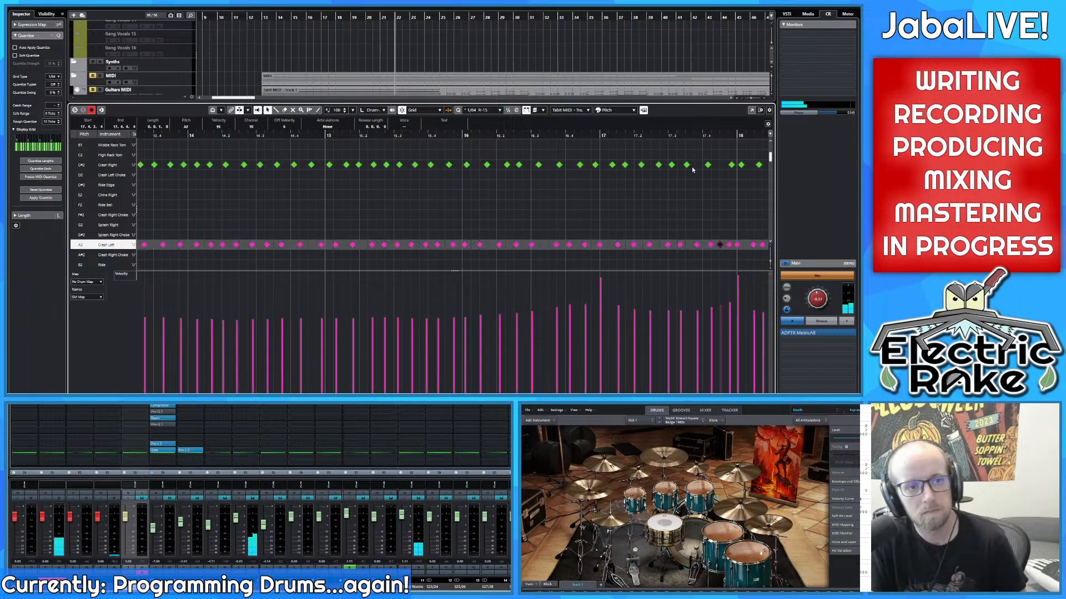
left_click(691, 166)
left_click(705, 165)
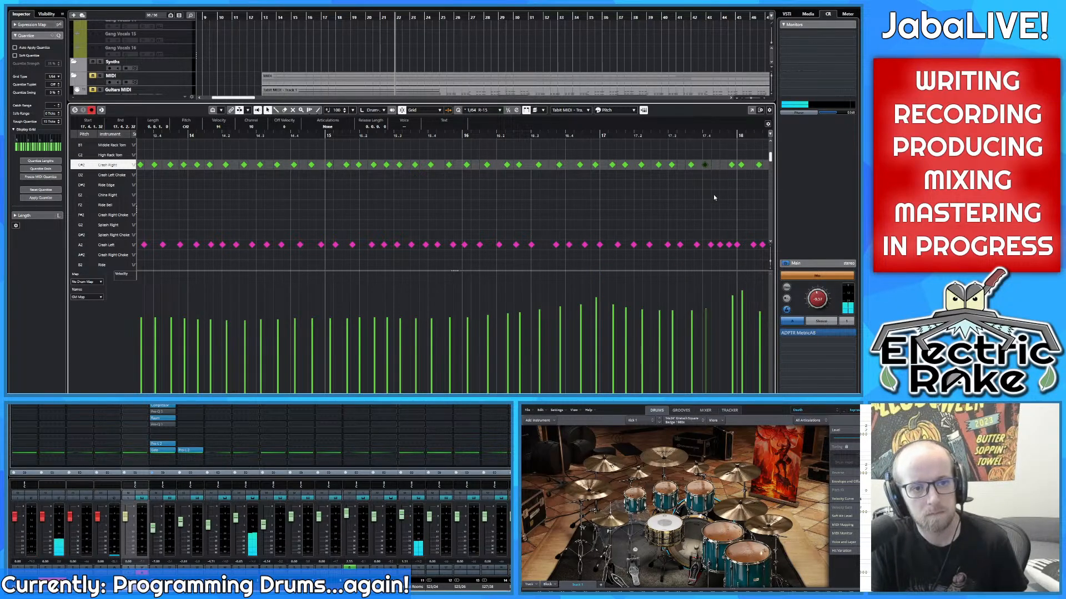
left_click_drag(721, 248, 725, 245)
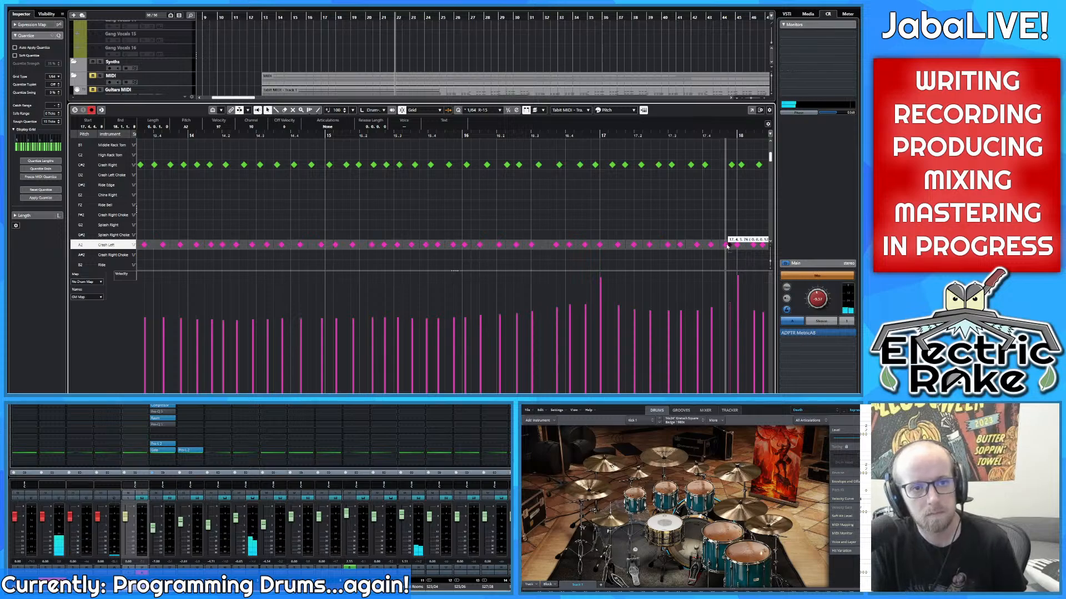
left_click_drag(731, 166, 719, 166)
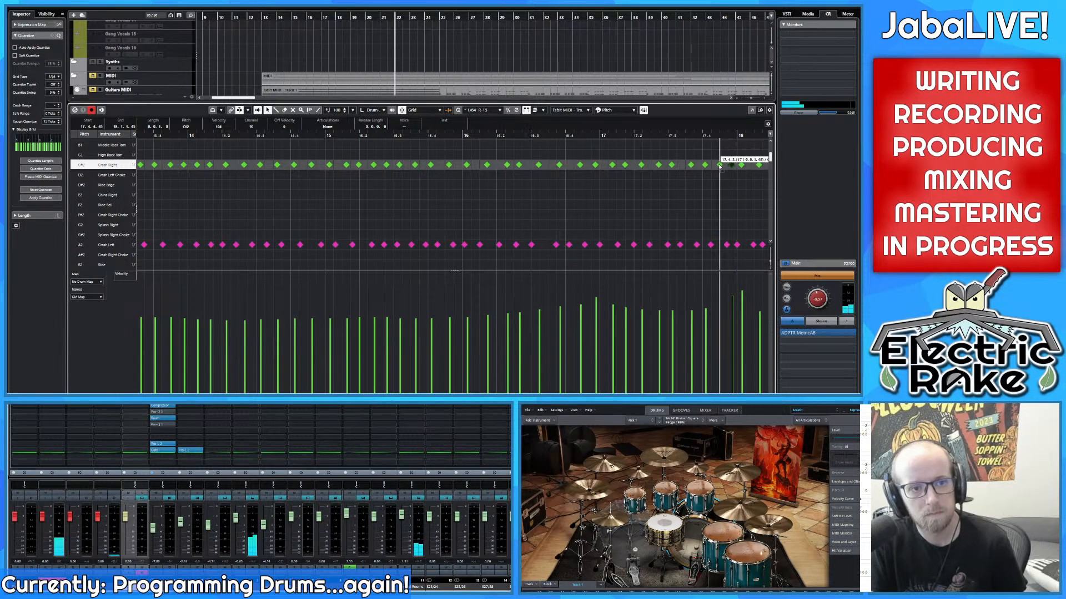
left_click(742, 166)
left_click(737, 245)
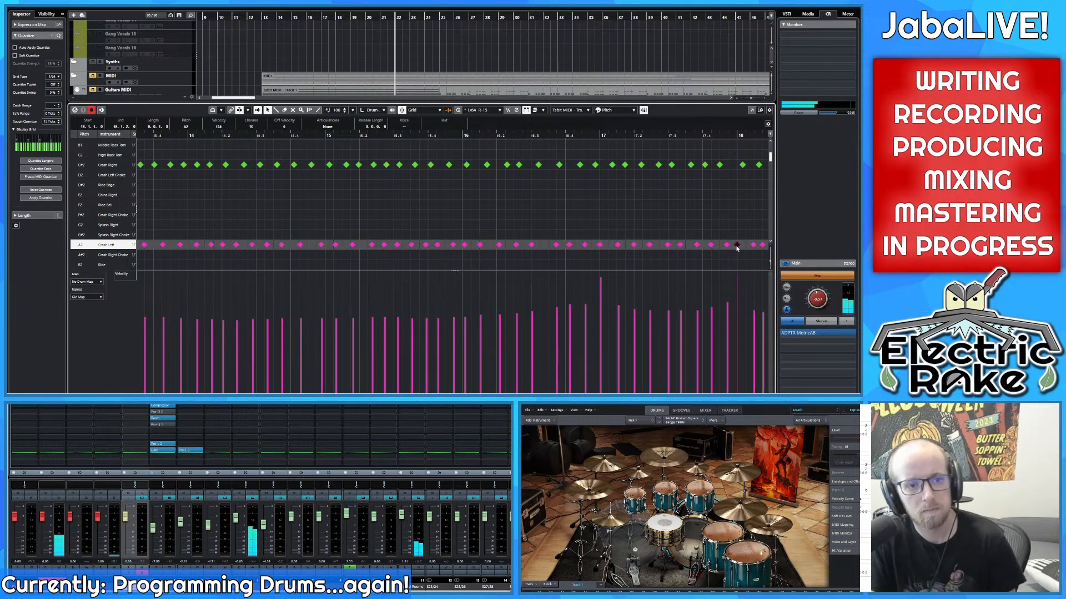
key("Delete")
Step: Shift the Crash Right and Crash Left hits through the first two beats of bar 18 for more even spacing
scroll(742, 240, "right", 3)
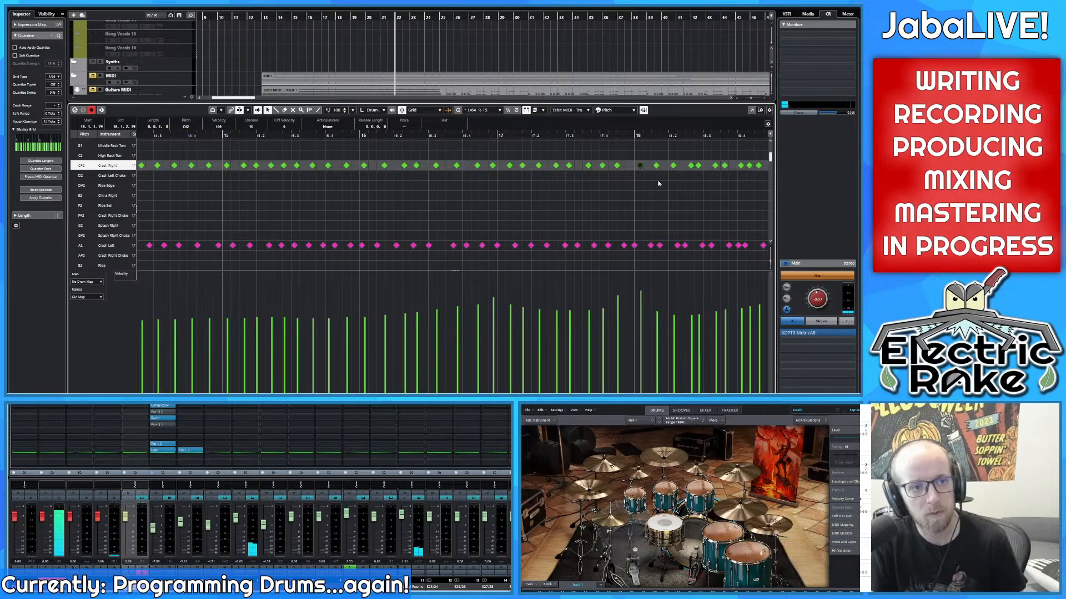
left_click_drag(657, 165, 653, 165)
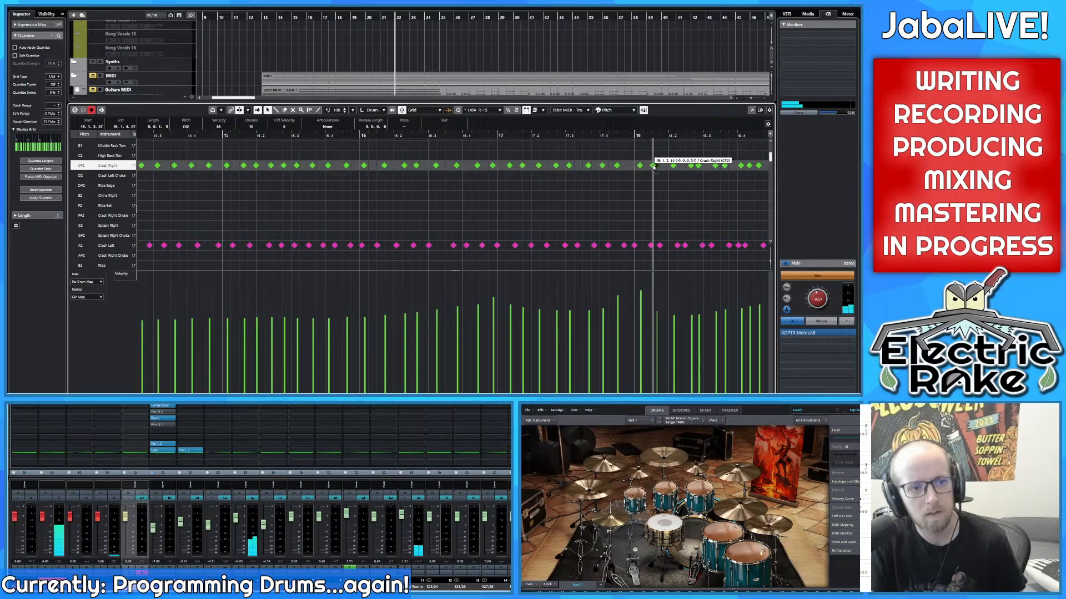
left_click(651, 245)
key("Delete")
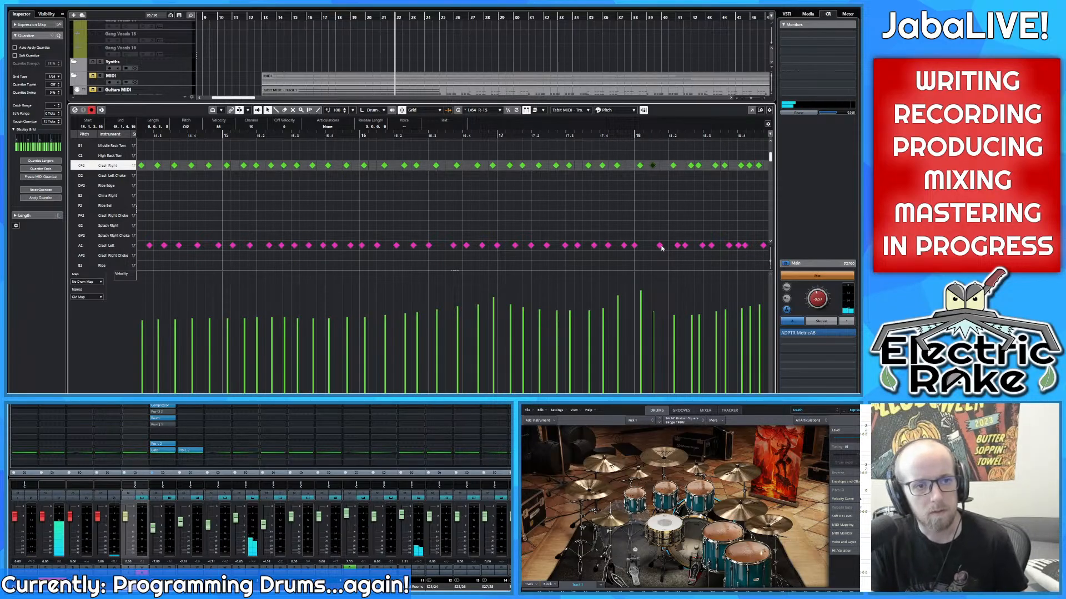
left_click(660, 246)
mouse_move(653, 166)
left_mouse_down()
mouse_move(655, 247)
mouse_move(660, 166)
left_mouse_up()
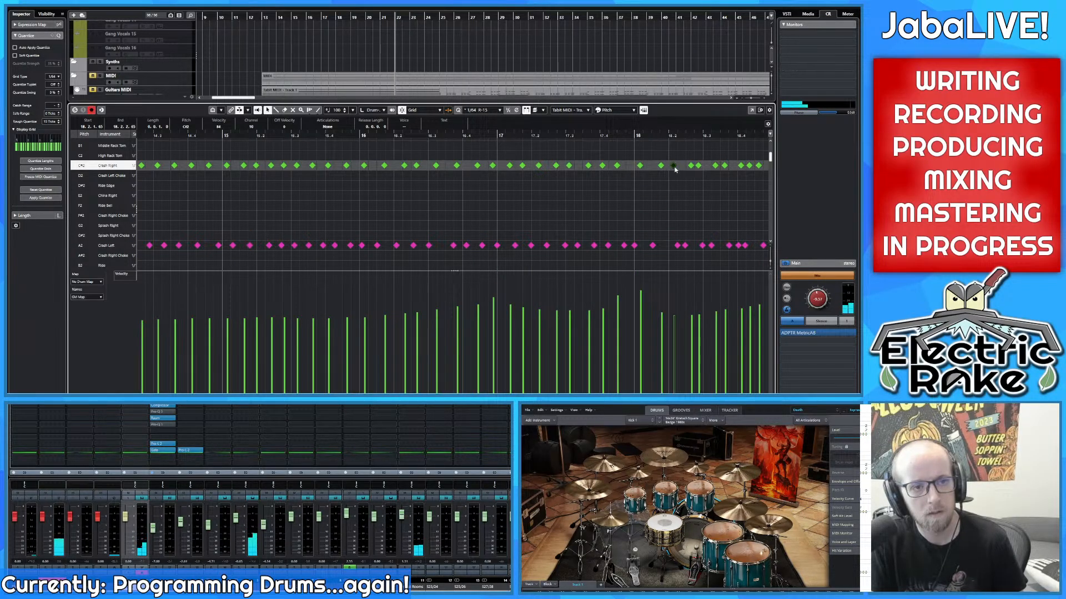
key("Delete")
left_click(678, 248)
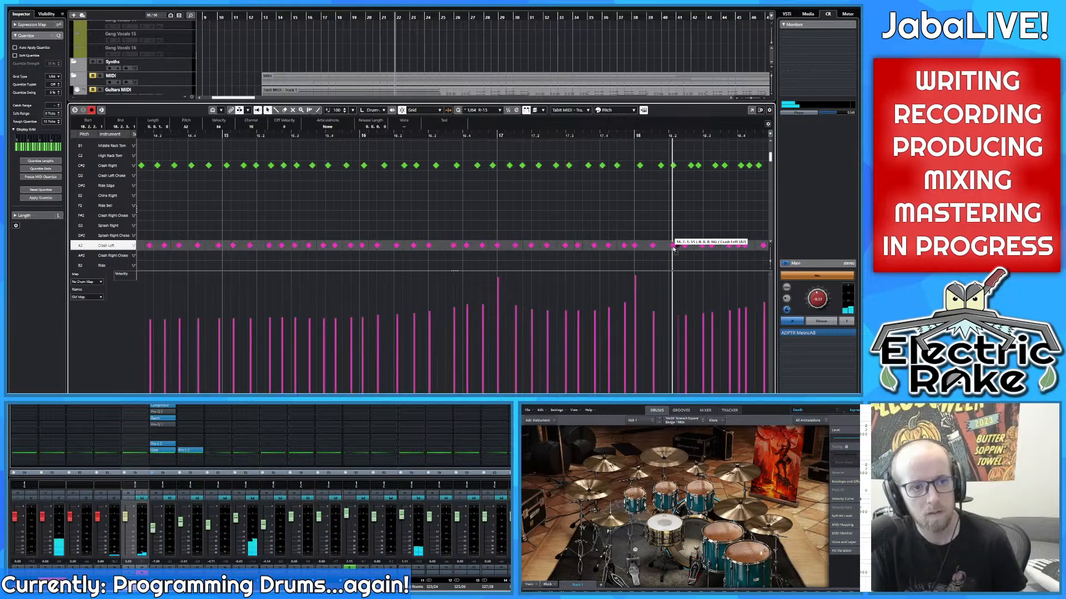
left_click(673, 165)
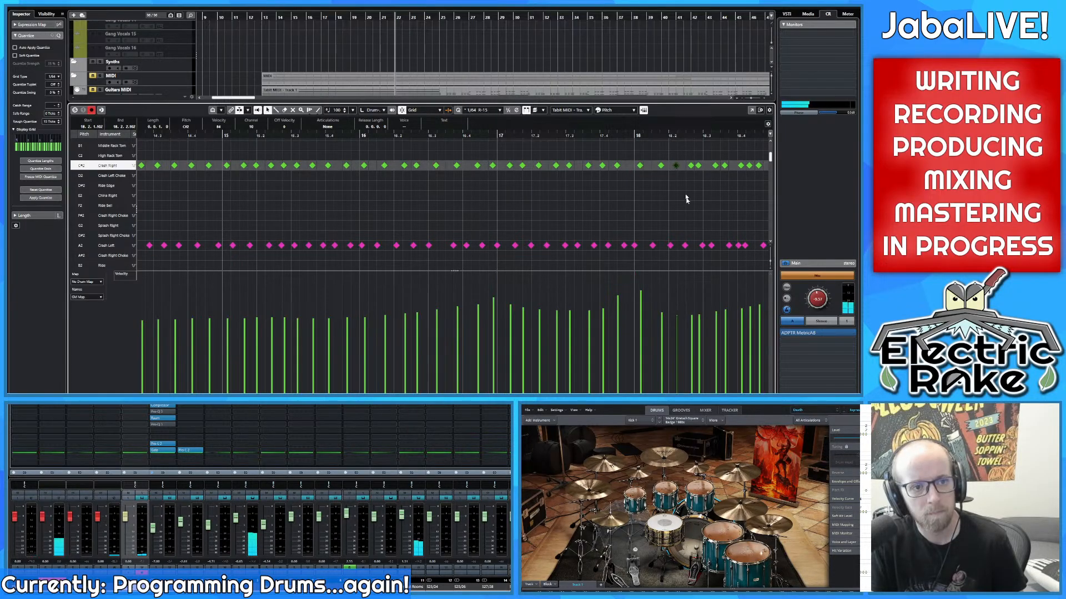
Step: Respace both crashes' hits around beat 3 of bar 18 and remove the crowded Crash Right hit there
left_click_drag(692, 167, 704, 168)
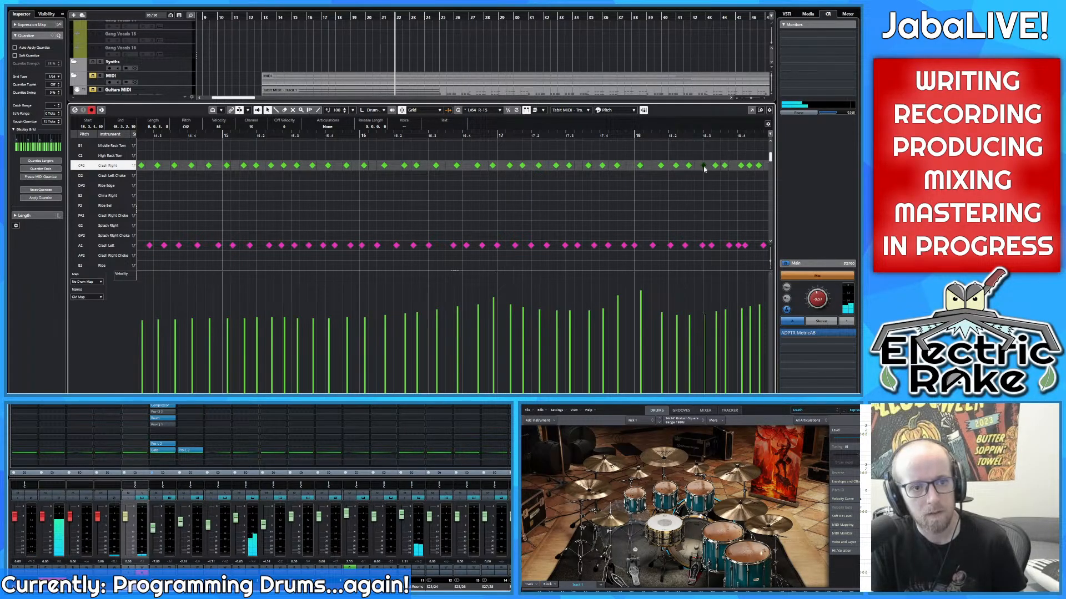
left_click(702, 246)
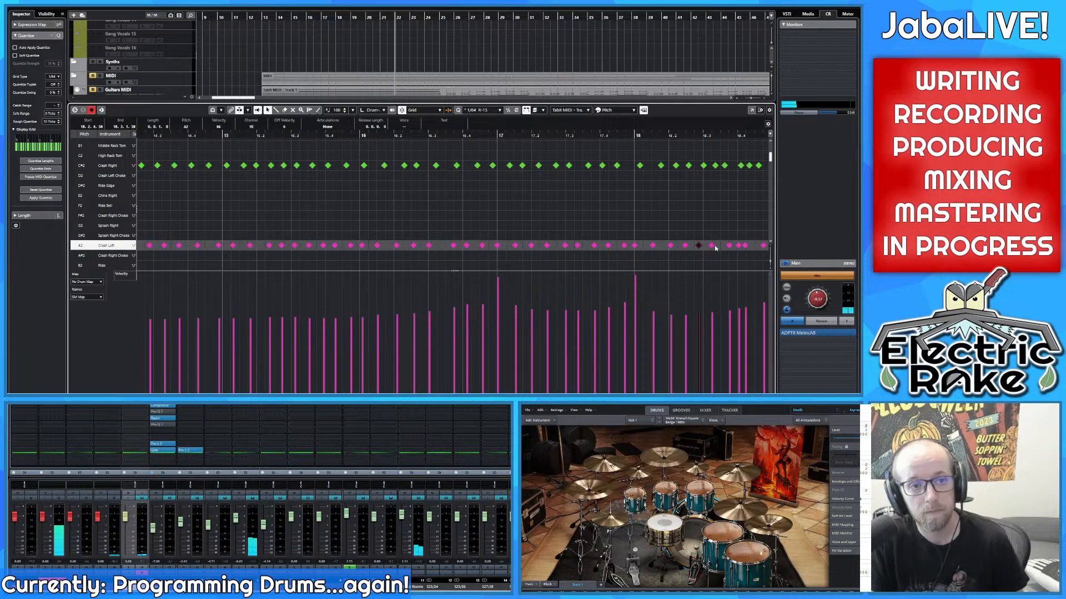
left_click(711, 246, "shift")
left_click_drag(710, 247, 713, 247)
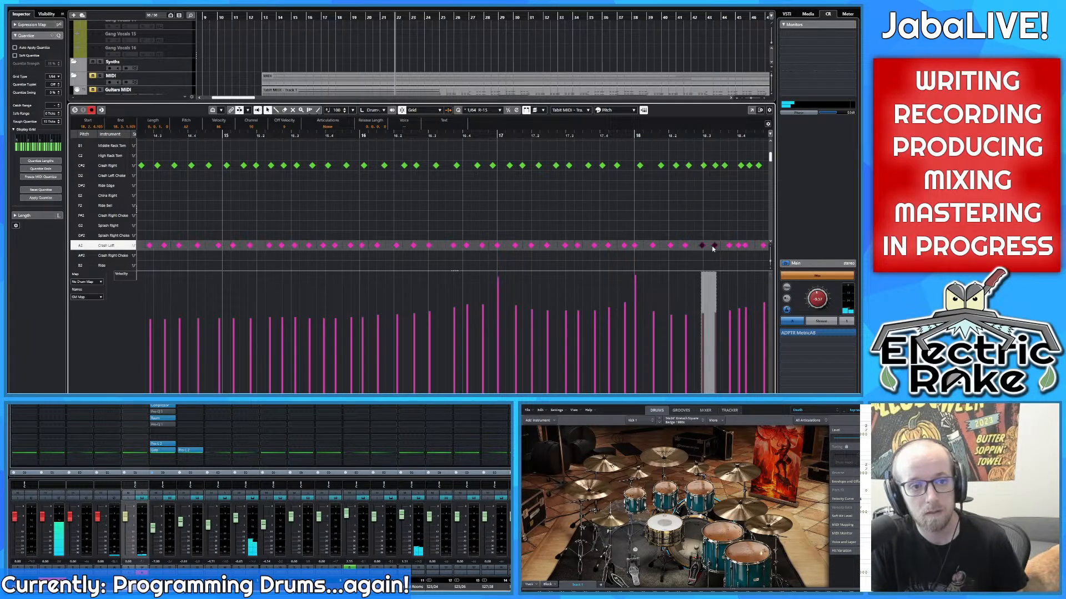
key("ctrl+z")
left_click(716, 168)
key("Delete")
Step: Delete crowded Crash Right and Crash Left hits from beat 4 of bar 18 to beat 2 of bar 19
left_click_drag(720, 170, 655, 173)
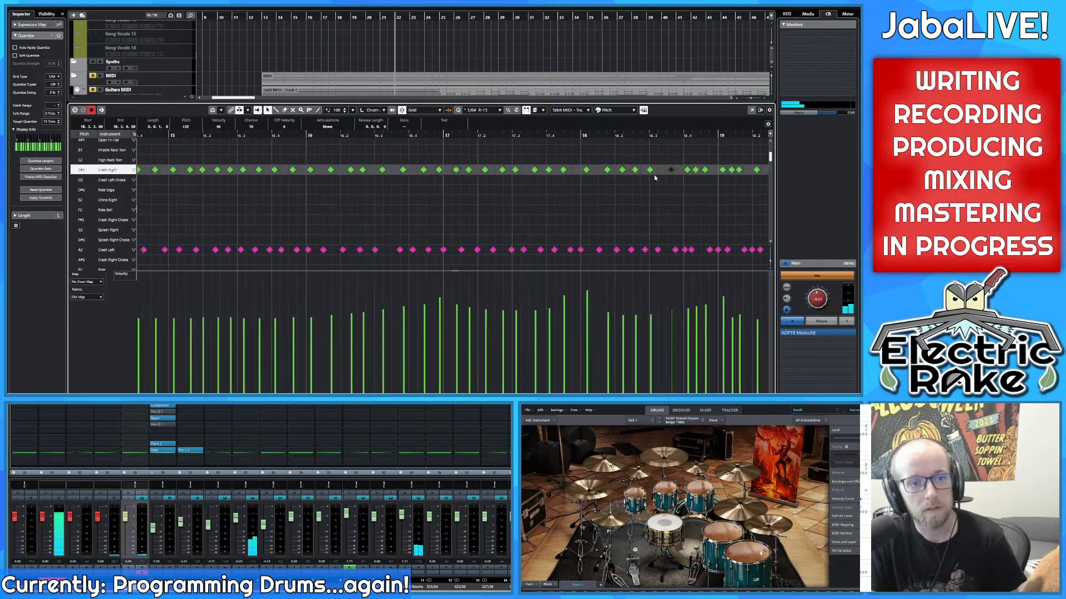
left_click(682, 170)
key("Delete")
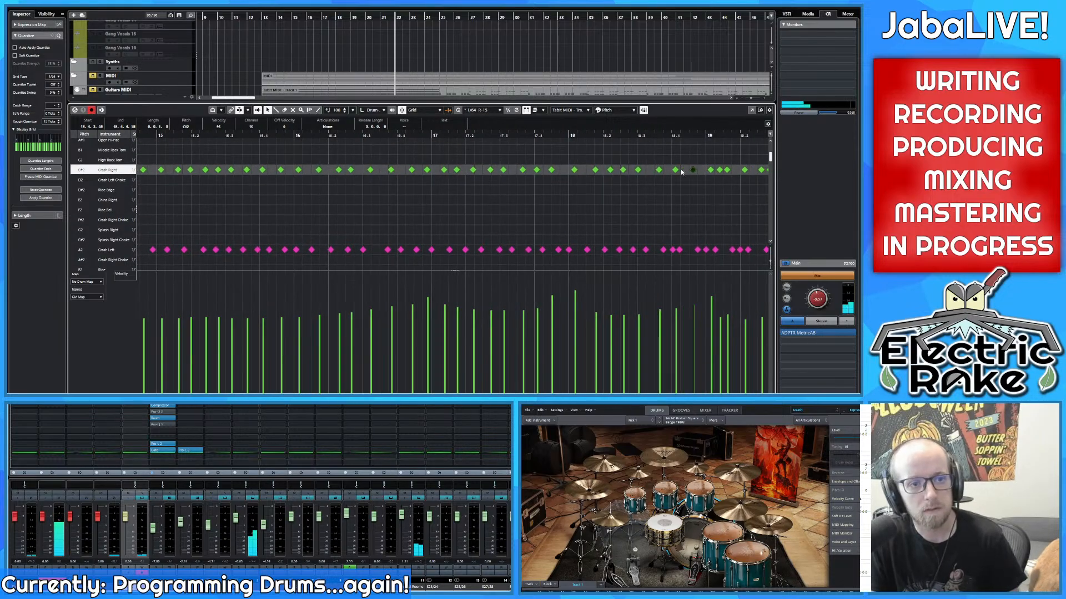
left_click(673, 249)
key("Delete")
left_click(706, 249)
key("Delete")
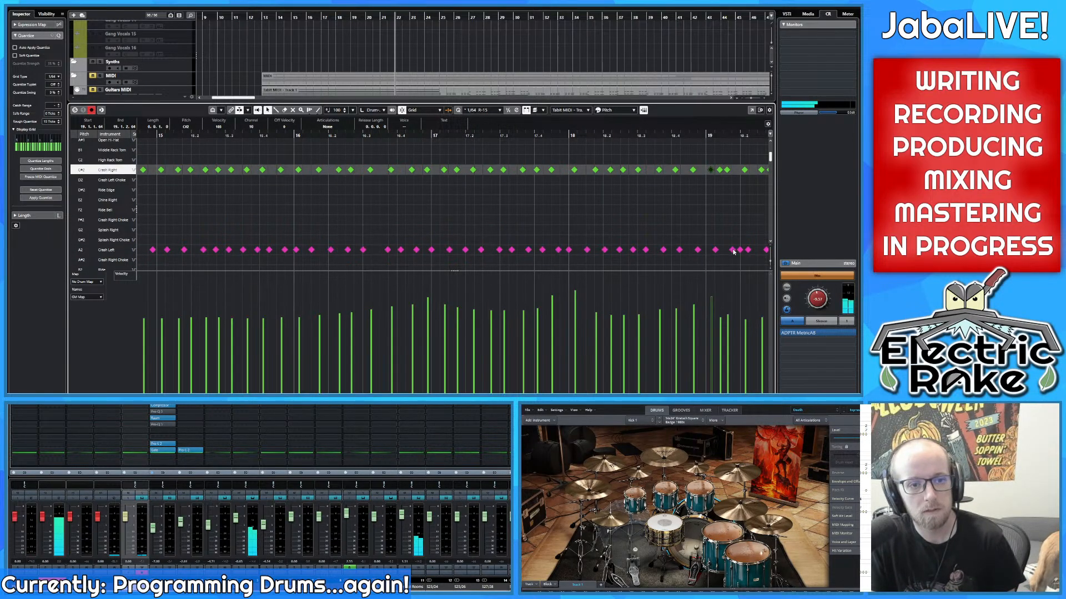
left_click(740, 250)
key("Delete")
Step: Thin the Crash Right hits across bar 19 up to the bar 20 downbeat, along with Crash Left around beat 3
left_click_drag(673, 236, 619, 227)
scroll(619, 228, "down", 2)
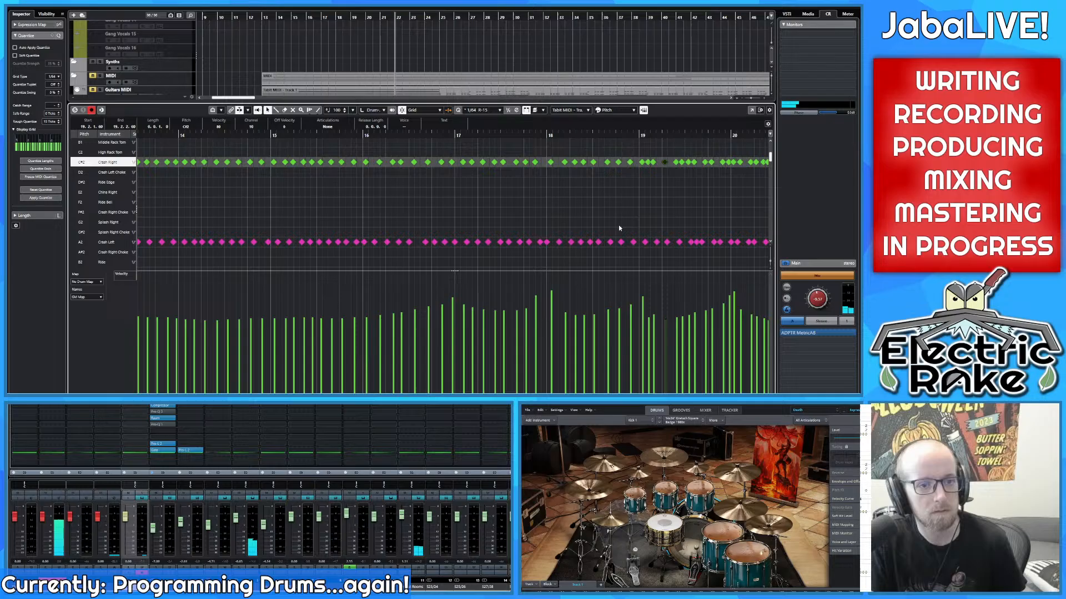
left_click(696, 243)
left_click(647, 162)
key("Delete")
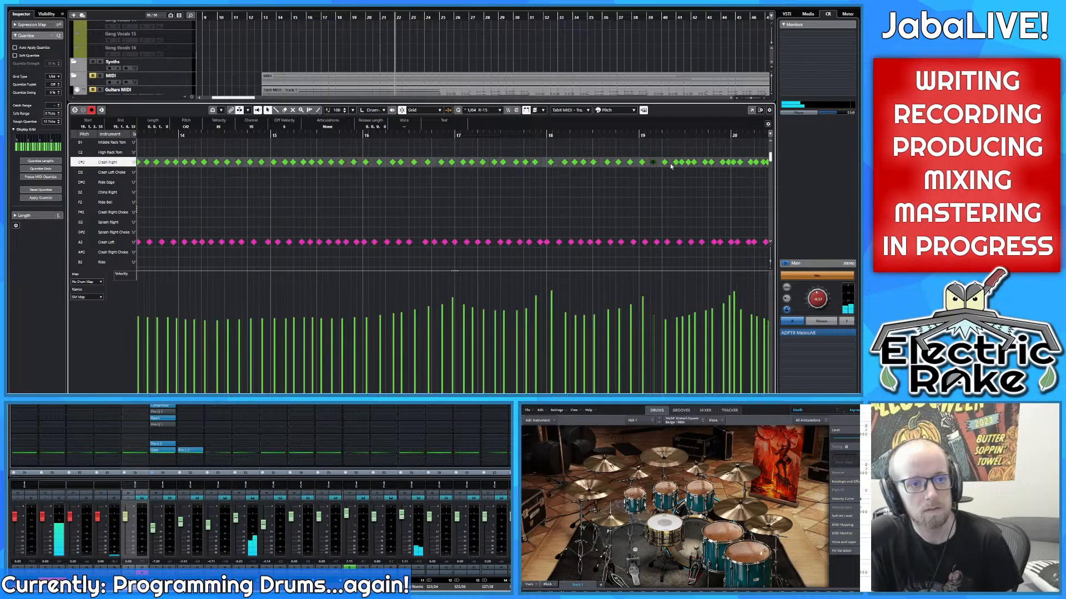
left_click(682, 162)
key("Delete")
left_click(694, 162)
key("Delete")
left_click(711, 163)
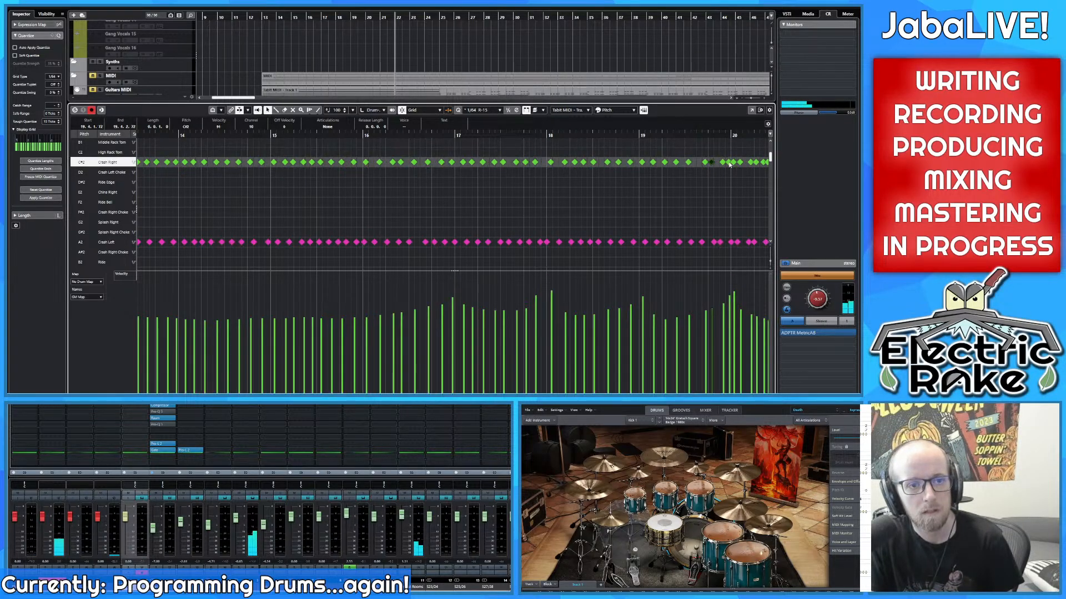
key("Delete")
left_click(728, 163)
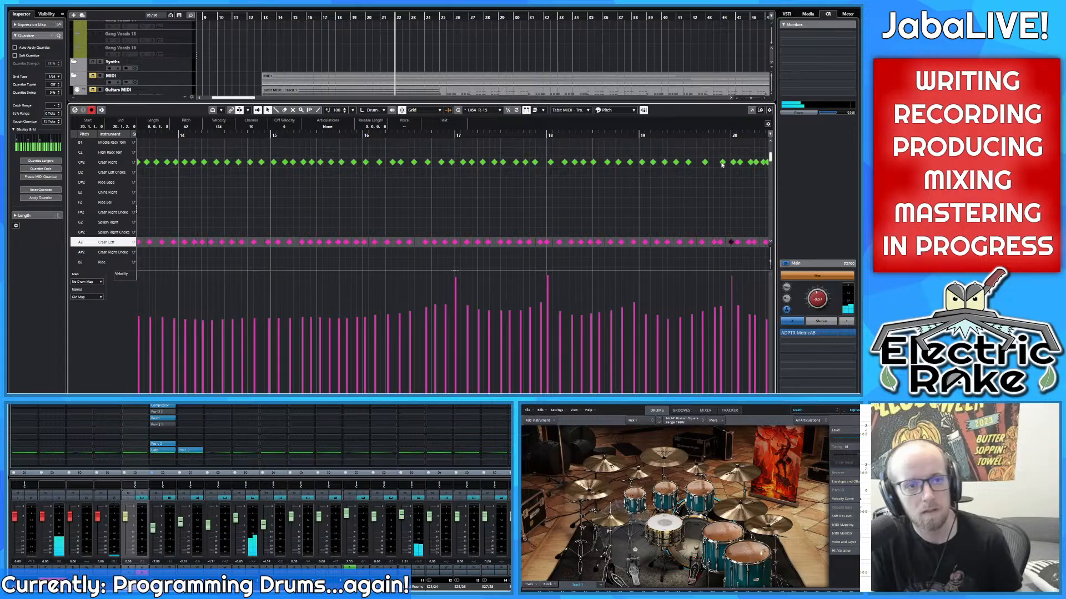
Step: Even out the crash spacing around beats 2 and 3 of bar 18 and the Crash Left hits late in bar 17
left_click(576, 163)
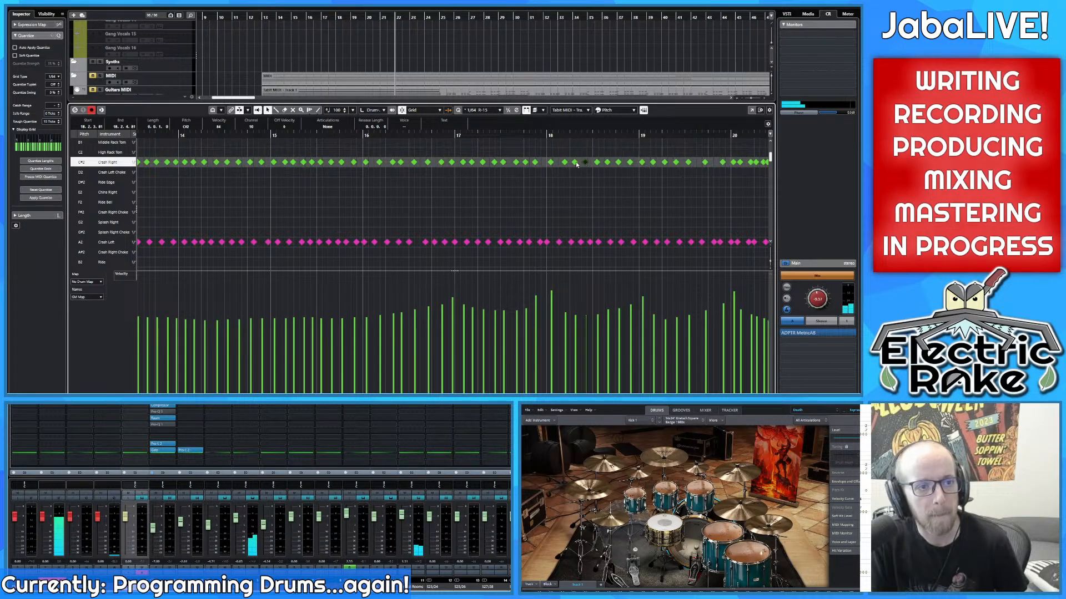
left_click(597, 243)
key("Delete")
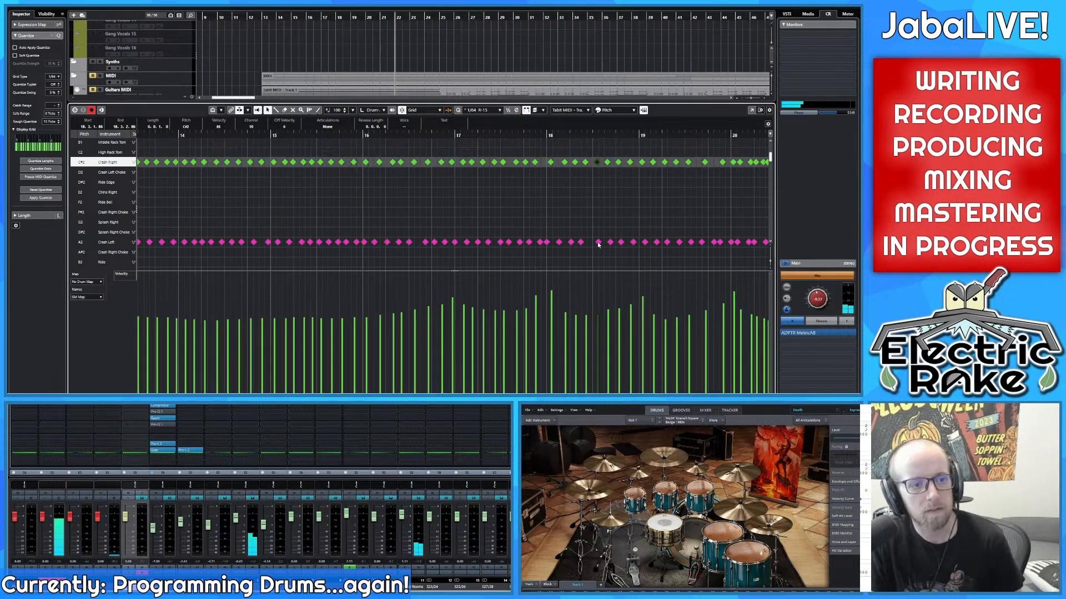
mouse_move(599, 243)
left_mouse_down()
mouse_move(584, 245)
mouse_move(599, 238)
left_mouse_up()
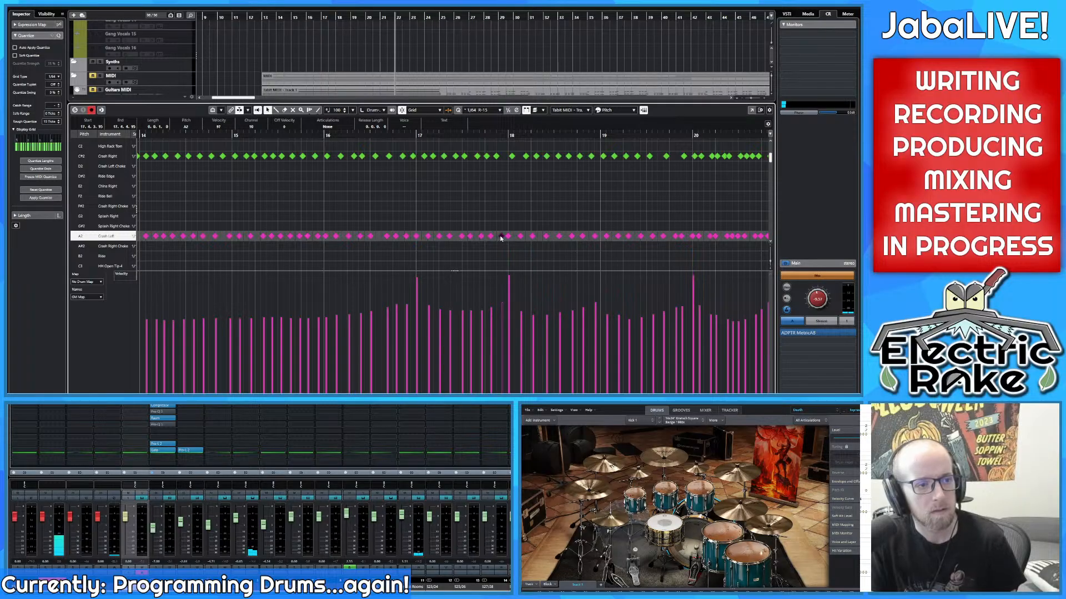
key("Delete")
left_click_drag(493, 238, 475, 237)
Step: Delete the crowded Crash Right hits throughout bar 20
left_click_drag(600, 226, 520, 227)
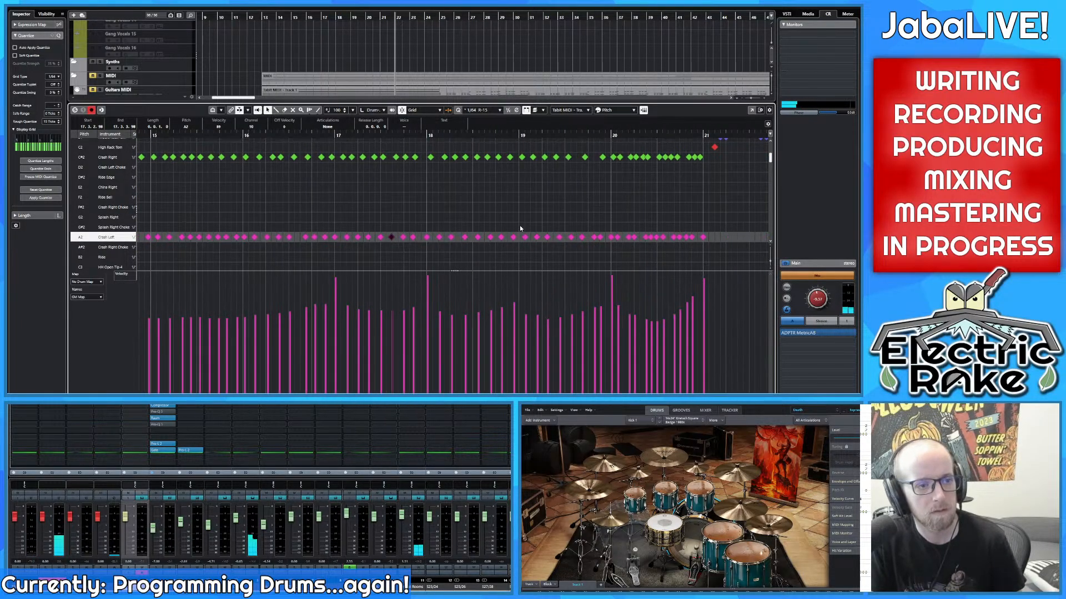
left_click(620, 159)
key("Delete")
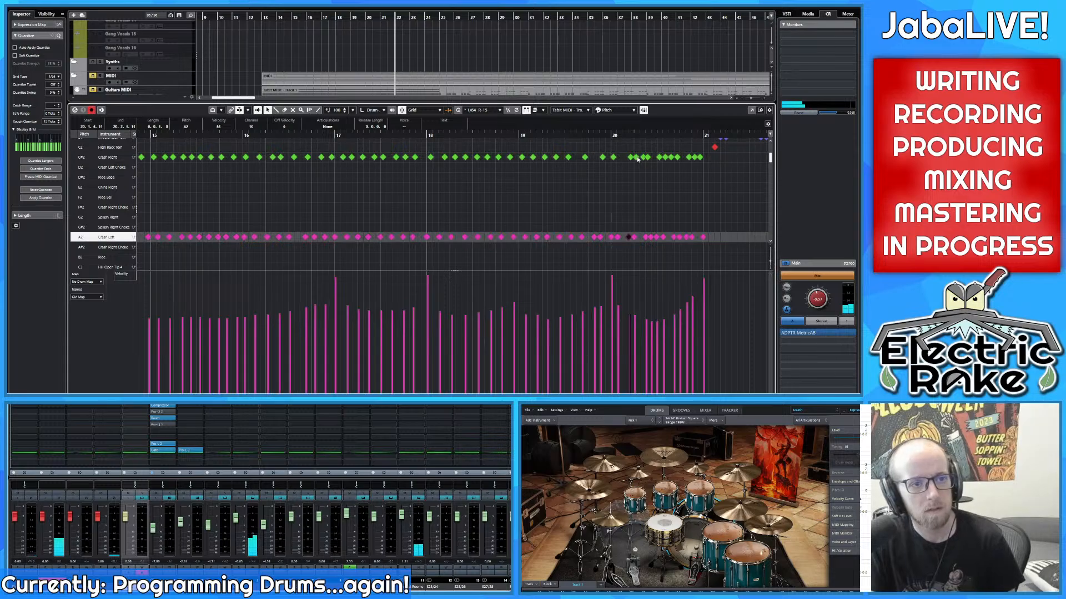
left_click(636, 158)
key("Delete")
left_click(648, 159)
key("Delete")
left_click(671, 158)
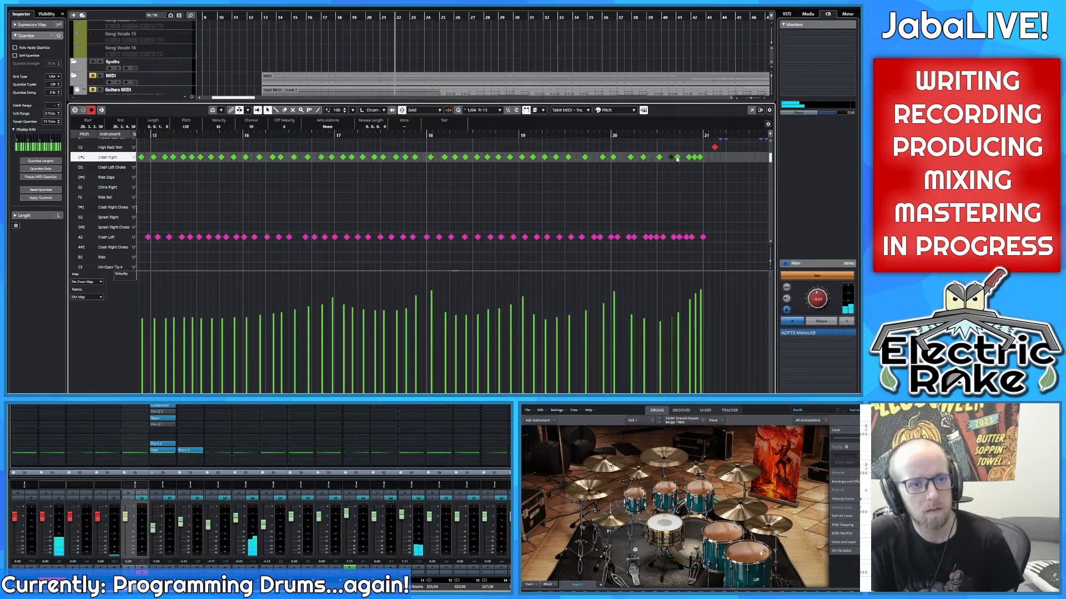
left_click(677, 158)
key("Delete")
Step: Respace the remaining Crash Right hits in bar 20 by shifting them toward an even spread
left_click_drag(694, 157, 673, 157)
left_click(644, 157)
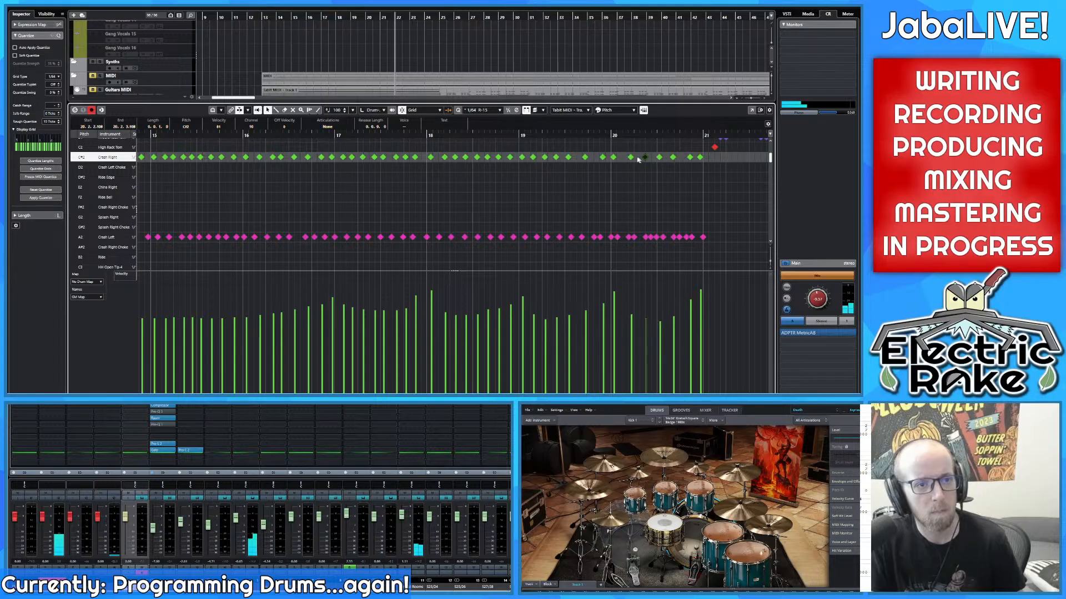
left_click(632, 157)
left_click(615, 158)
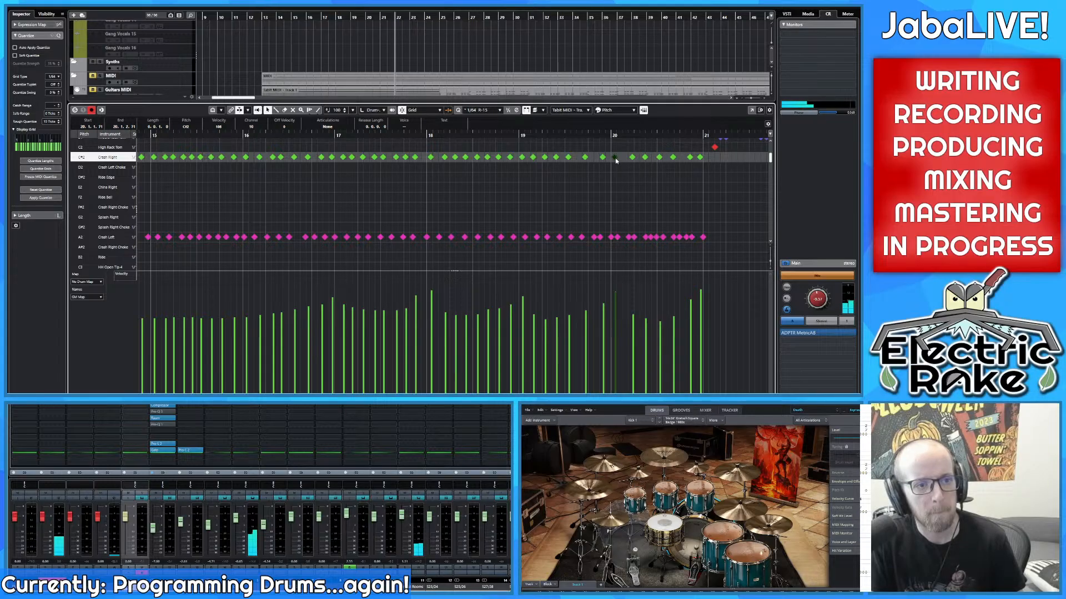
Step: Thin the crowded Crash Left hits across bar 20
left_click(616, 238)
left_click(635, 237)
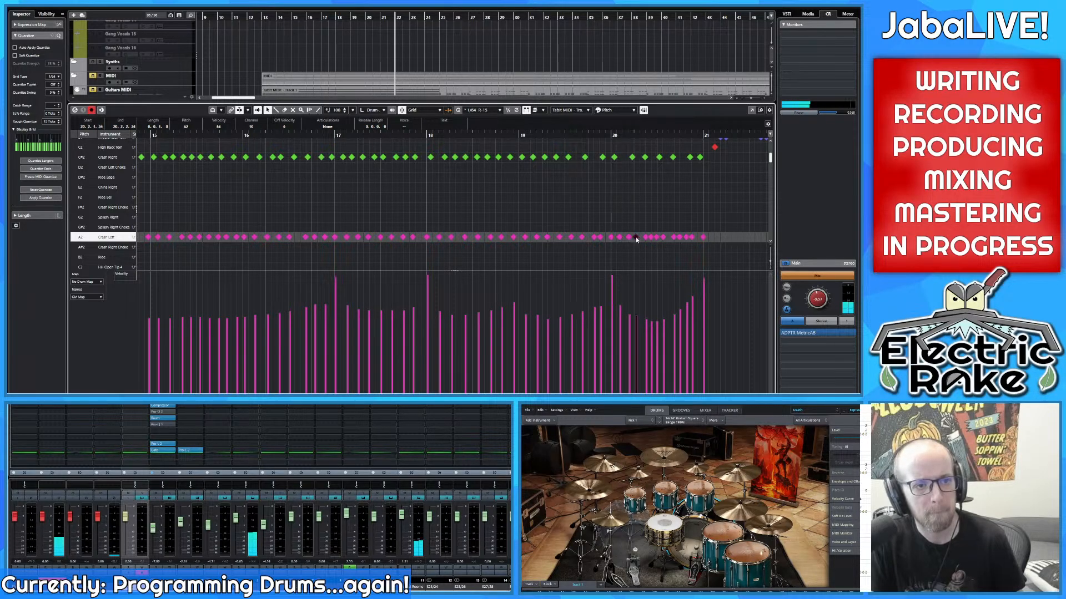
key("Delete")
left_click(650, 237)
key("Delete")
left_click(680, 238)
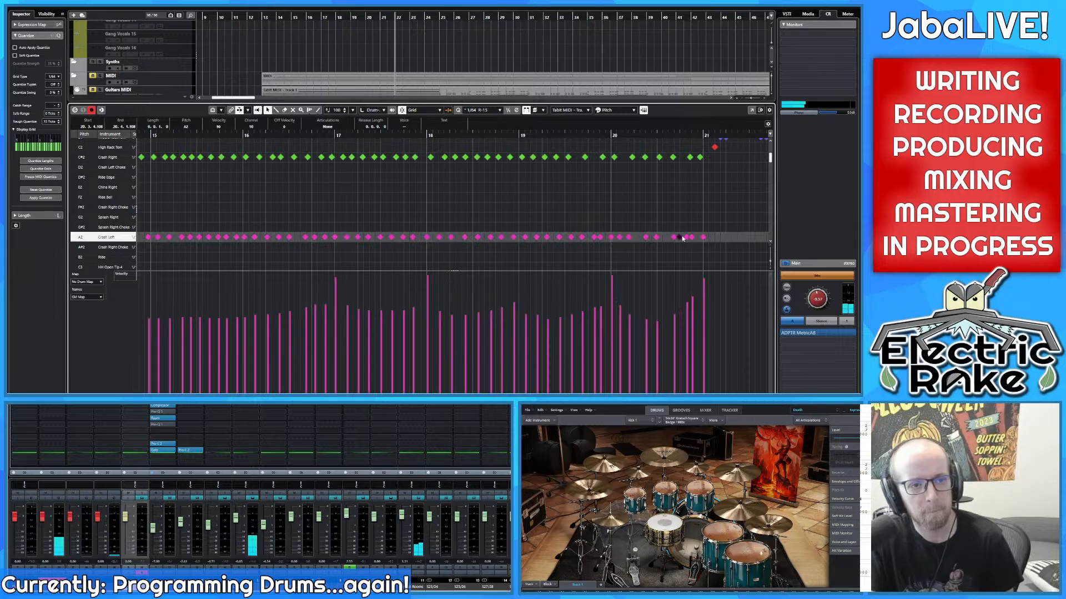
key("Right")
Step: Shift the remaining Crash Left hits in bar 20 to spread them evenly toward the bar 21 downbeat
left_click(687, 237)
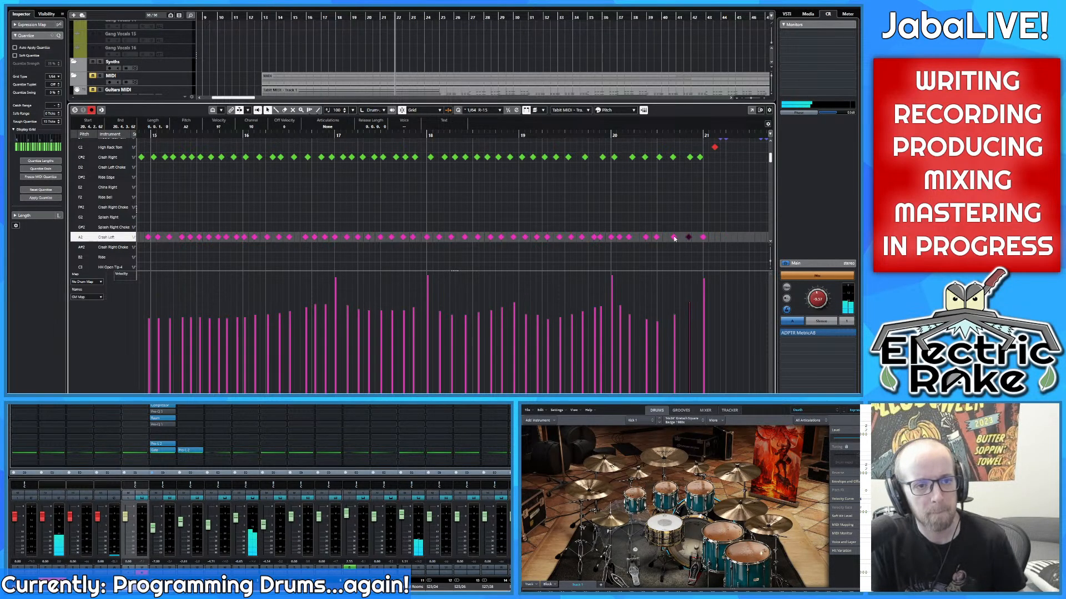
left_click(676, 237)
left_click(659, 237)
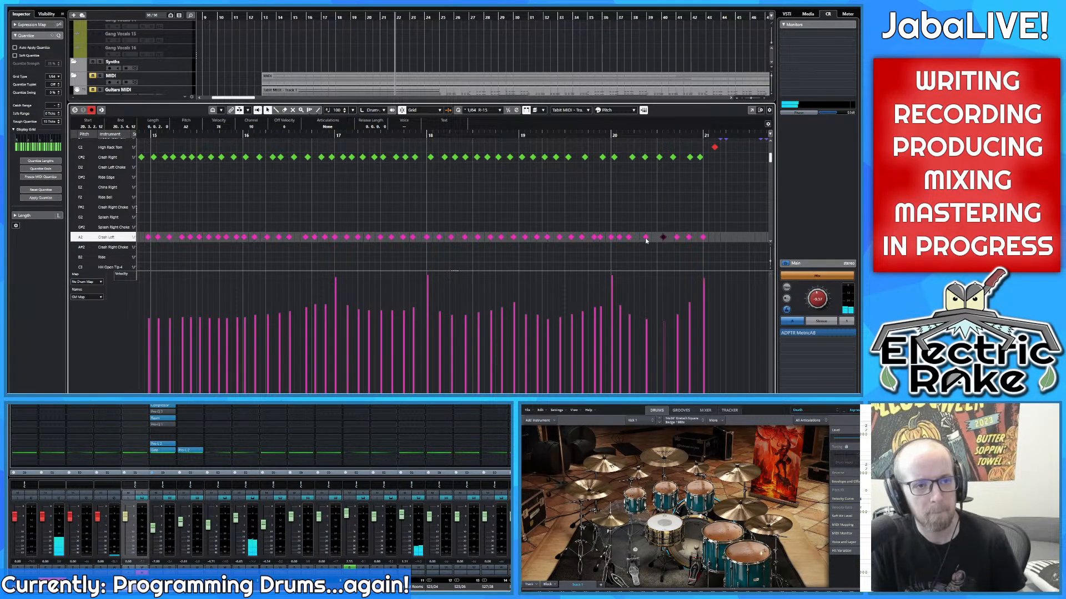
left_click_drag(646, 238, 623, 237)
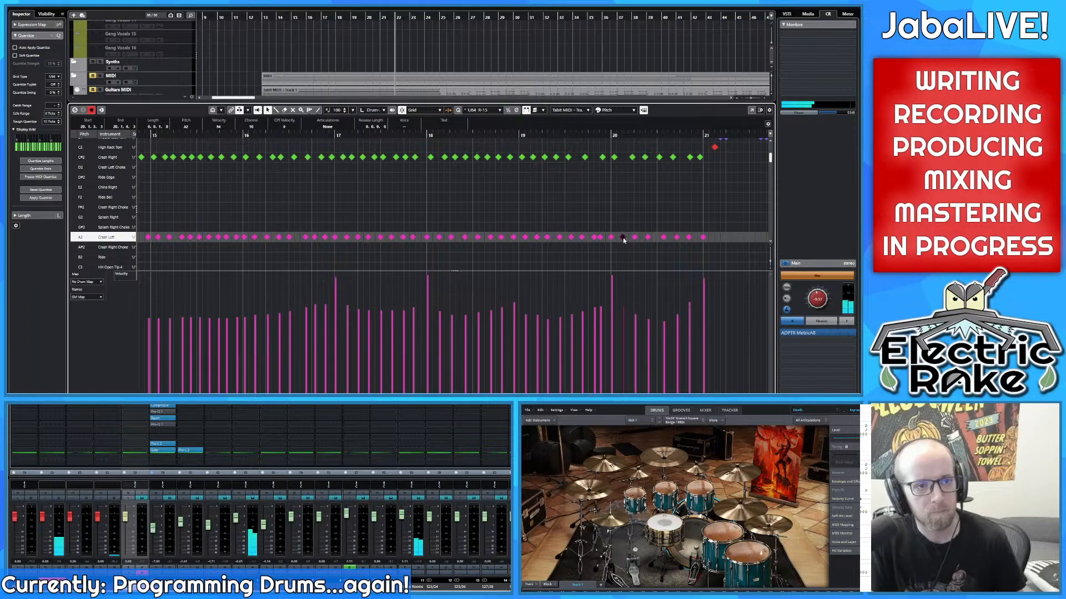
Step: Shift the crowded Crash Left hits late in bar 19 earlier to even out their spacing toward bar 20
scroll(636, 224, "up", 3)
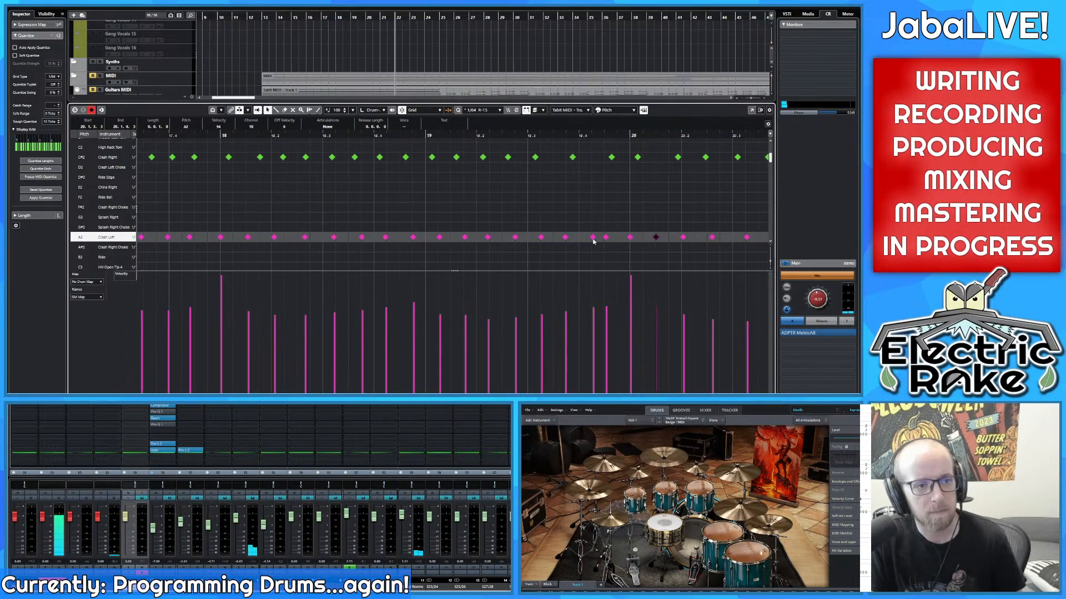
left_click_drag(593, 237, 555, 238)
scroll(602, 203, "down", 6)
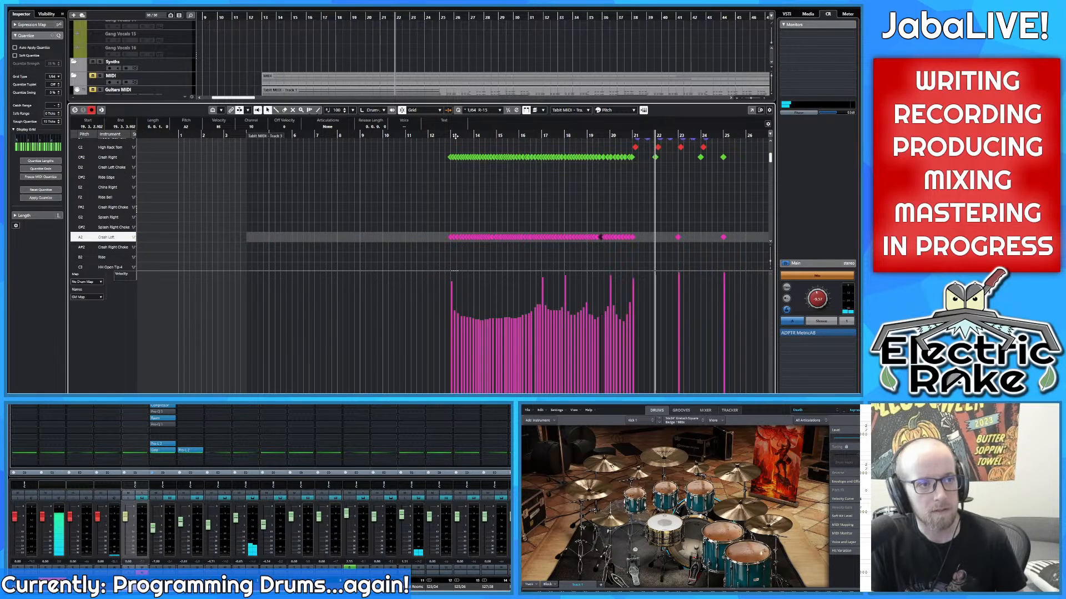
Step: Play back the full crash roll from just before bar 13 through the bar 21 downbeat
left_click_drag(455, 136, 444, 136)
key("space")
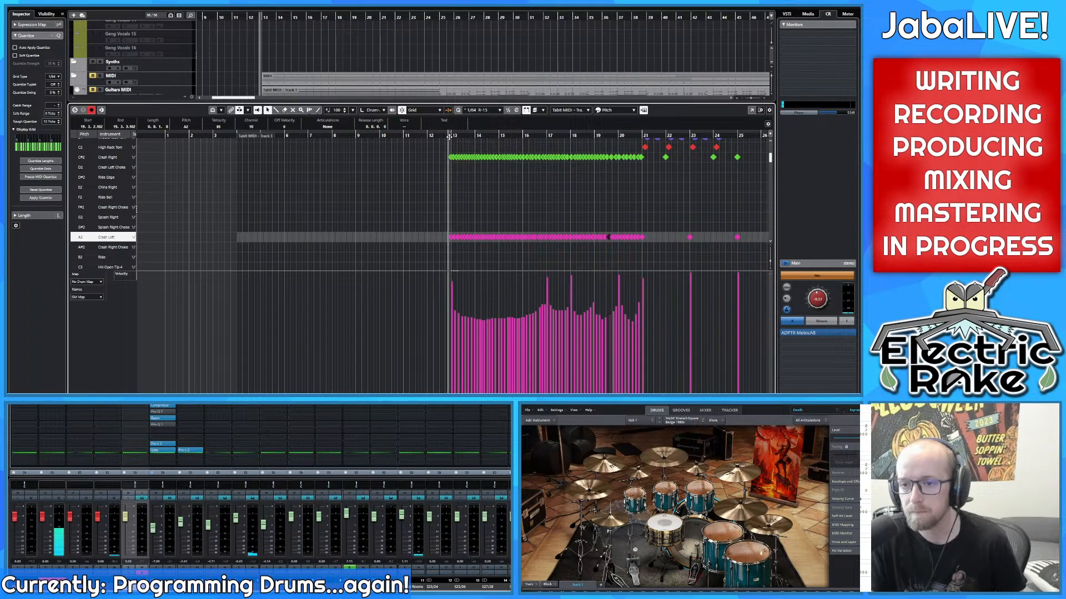
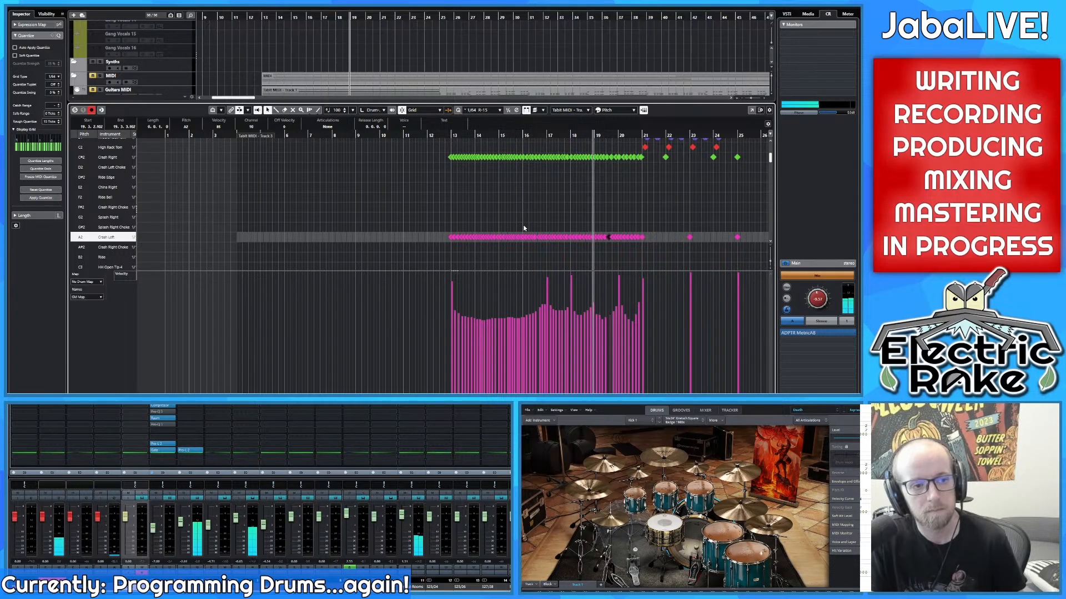
scroll(594, 303, "up", 3)
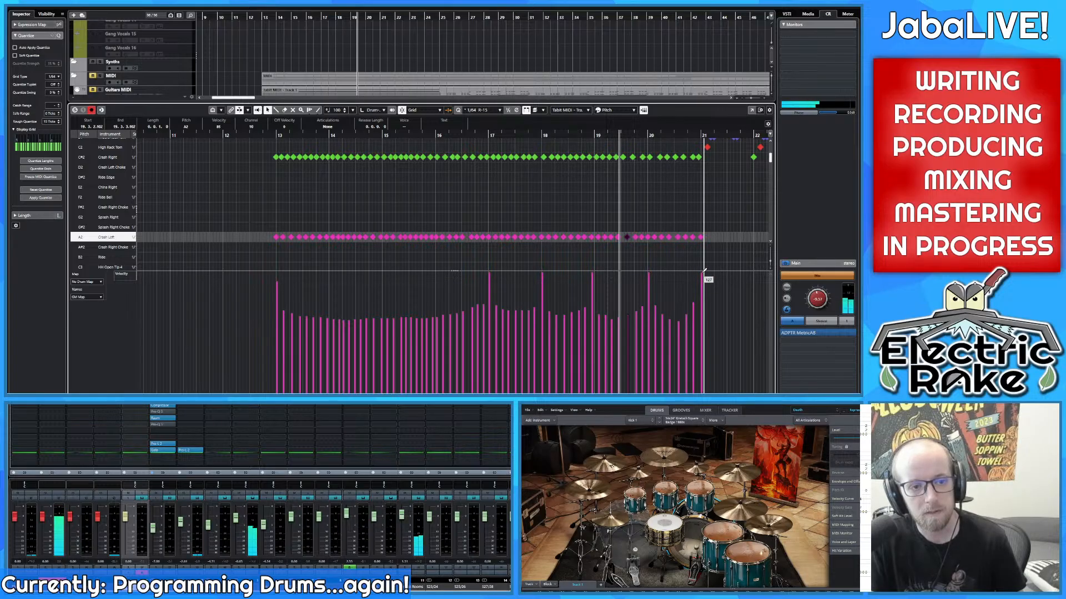
scroll(691, 263, "down", 3)
key("space")
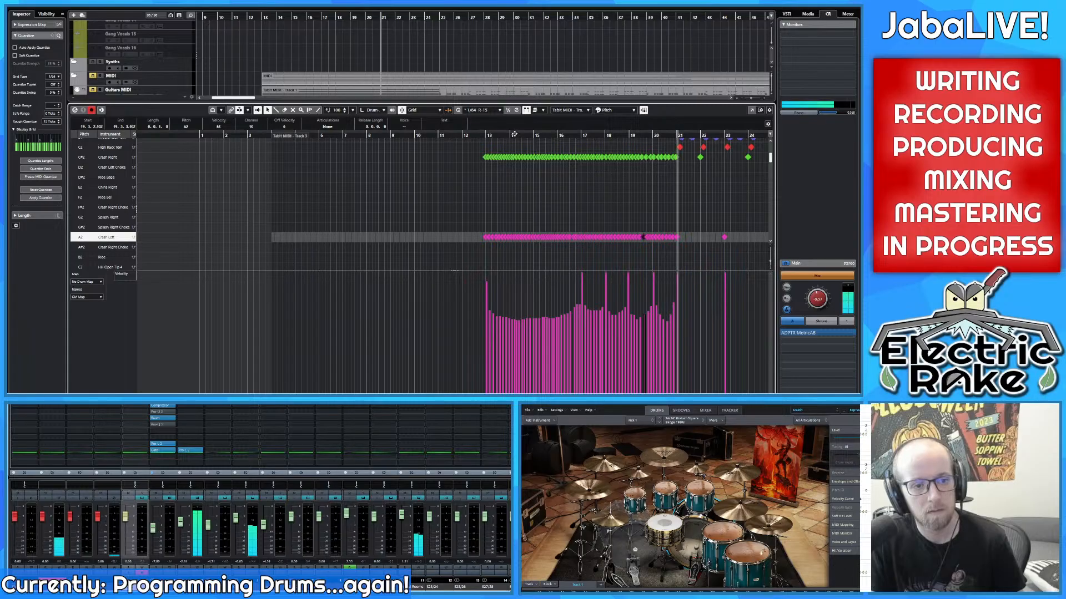
Step: Replay the opening of the roll from about bar 12, then examine the Crash Left velocities around the bar 17 accent
key("space")
left_click(460, 149)
scroll(555, 238, "up", 3)
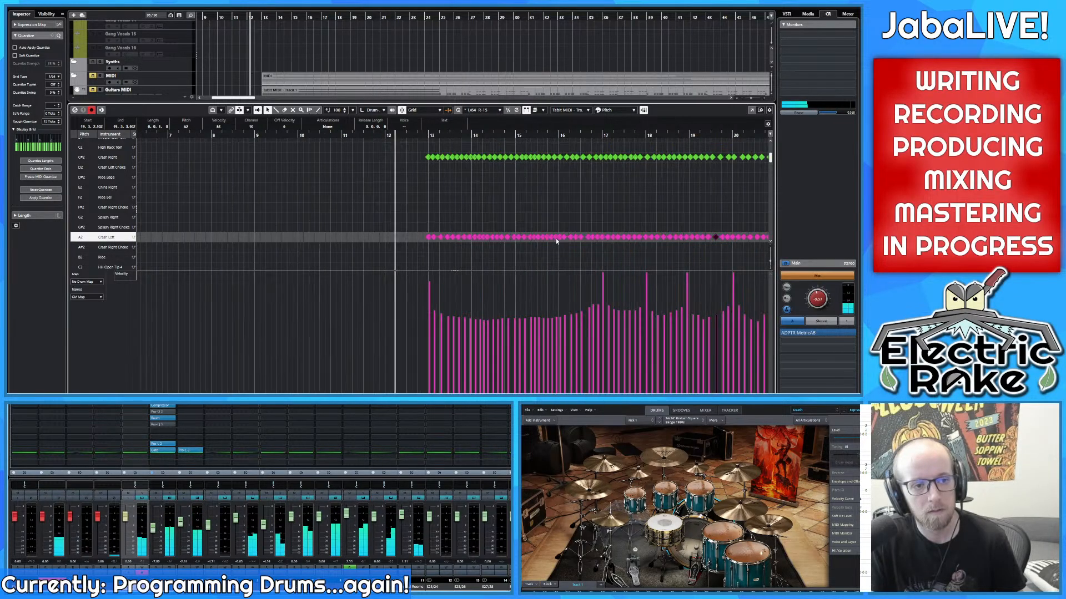
key("space")
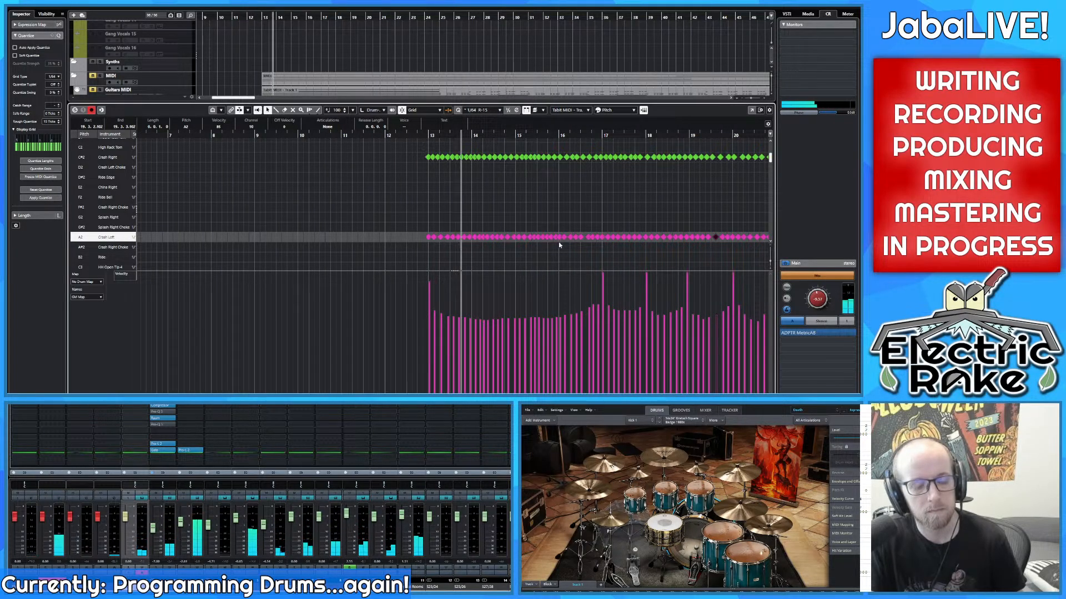
scroll(650, 328, "up", 4)
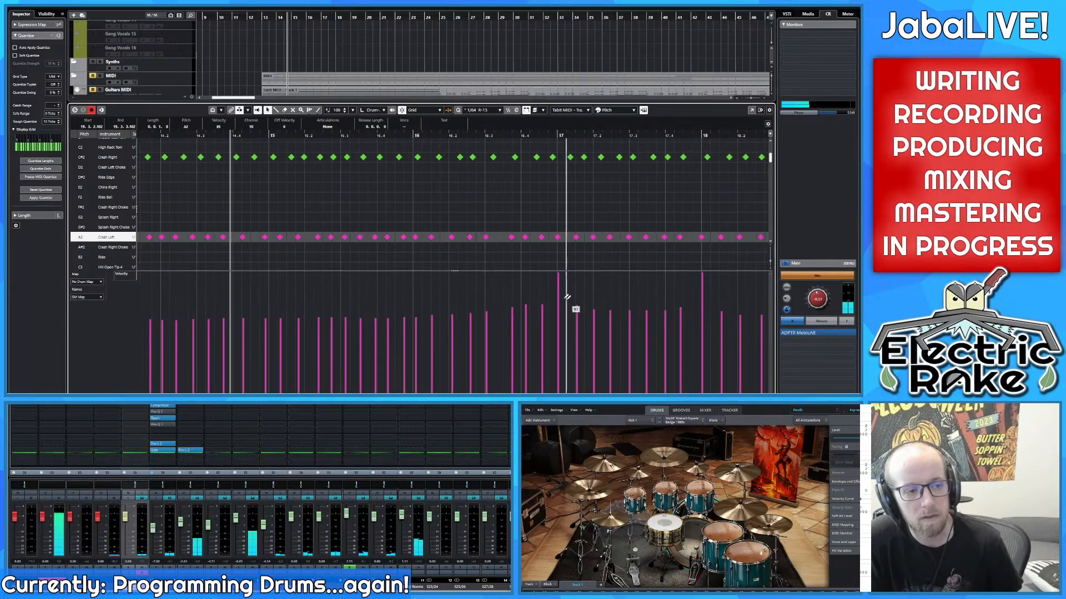
scroll(410, 285, "down", 3)
scroll(489, 304, "up", 2)
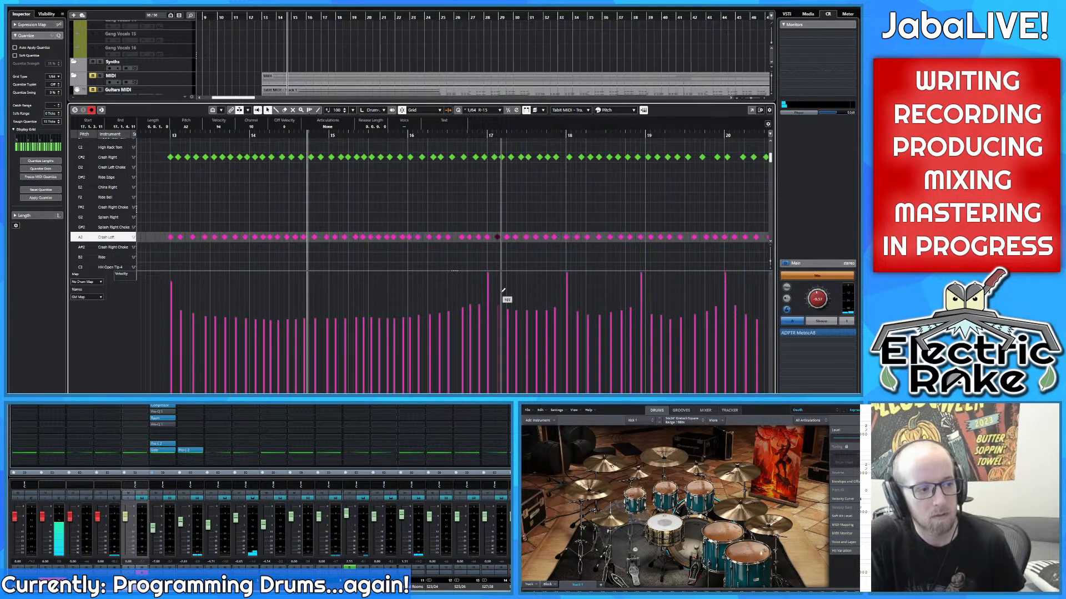
scroll(491, 303, "down", 1)
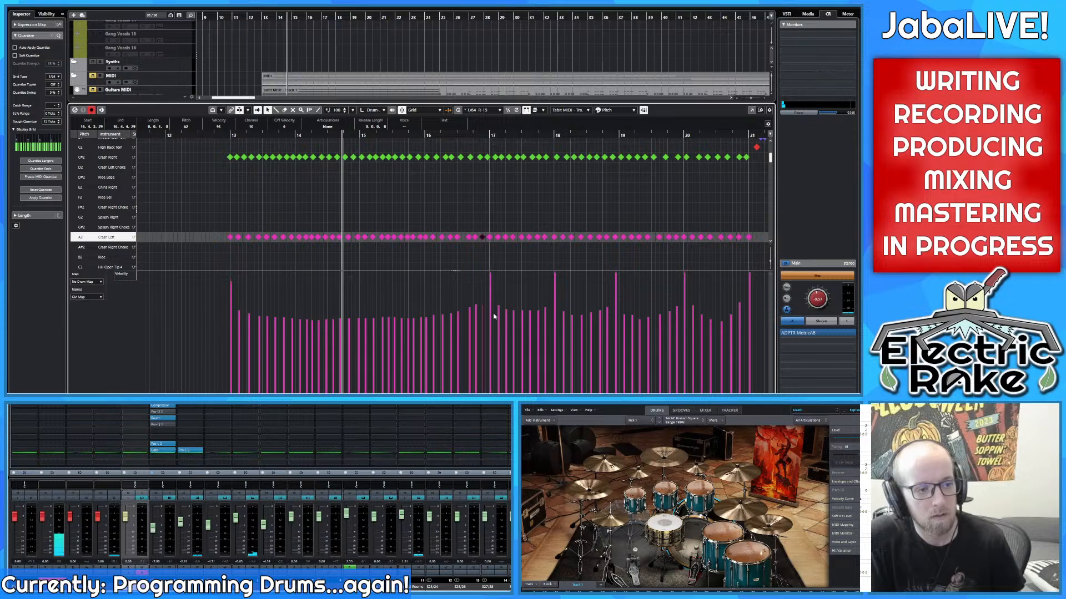
left_click(499, 312)
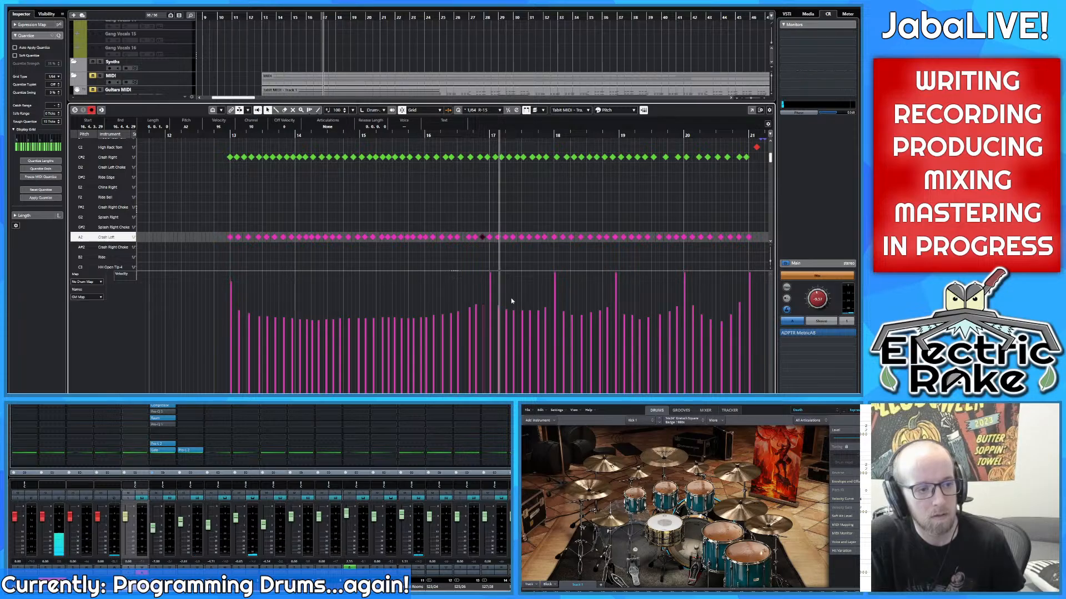
left_click(511, 298)
left_click(498, 307)
left_click(483, 312)
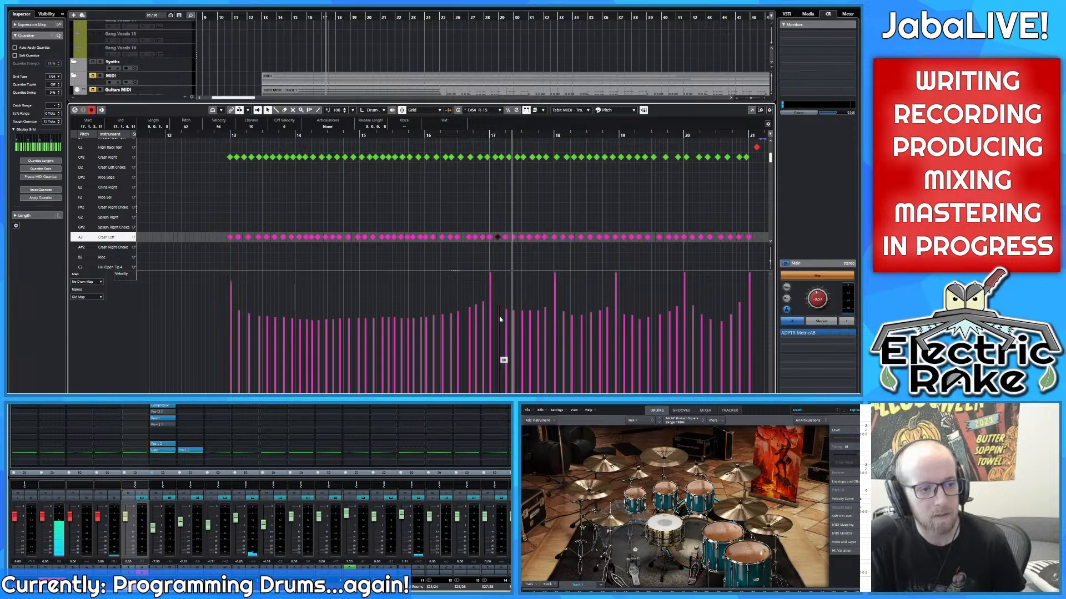
left_click(484, 310)
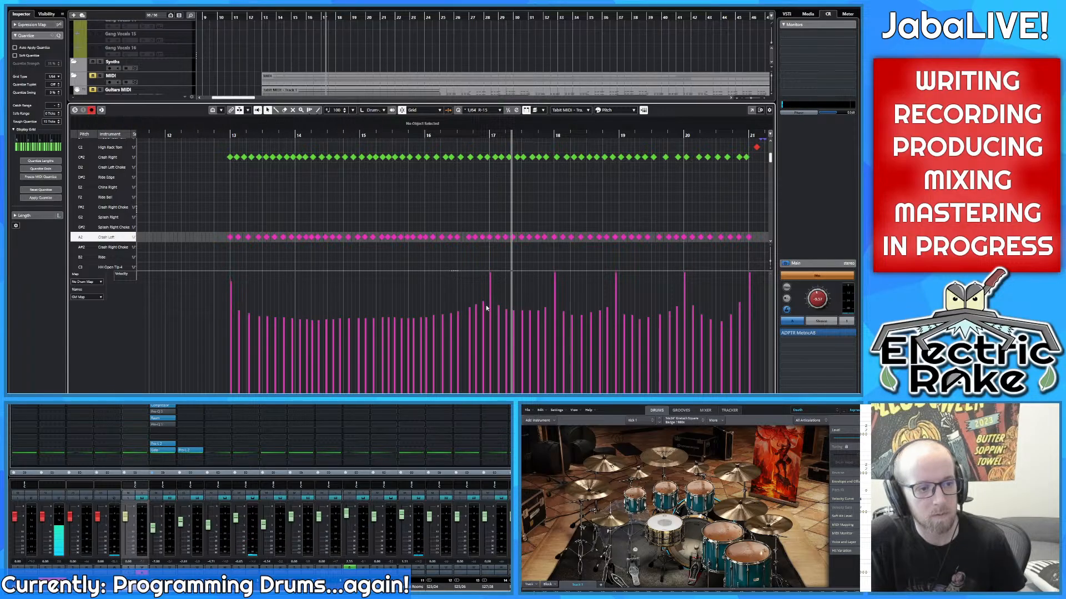
left_click(496, 306)
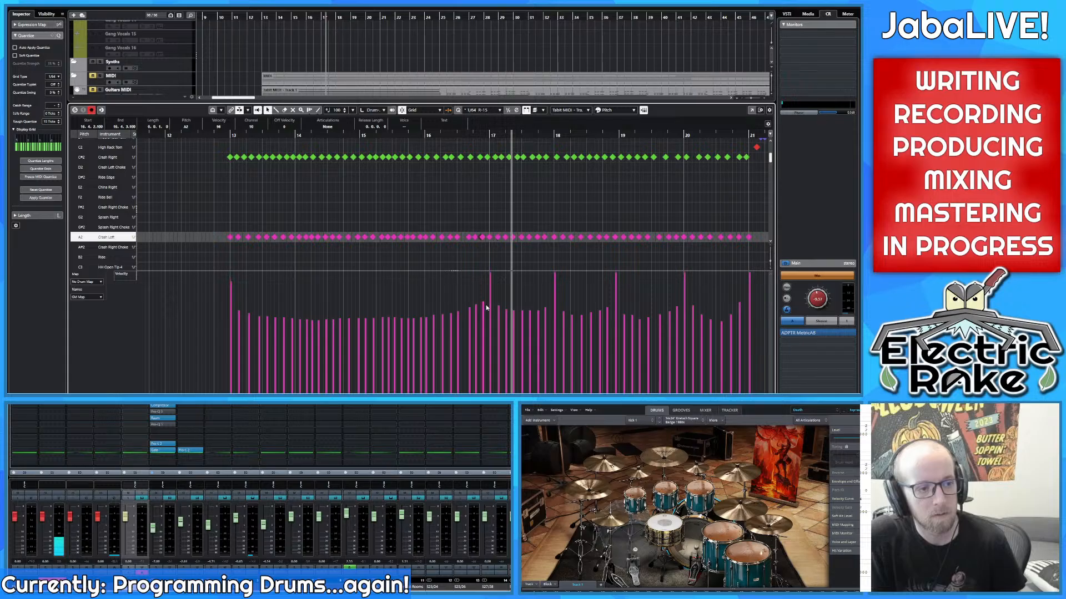
left_click(487, 306)
left_click(484, 304)
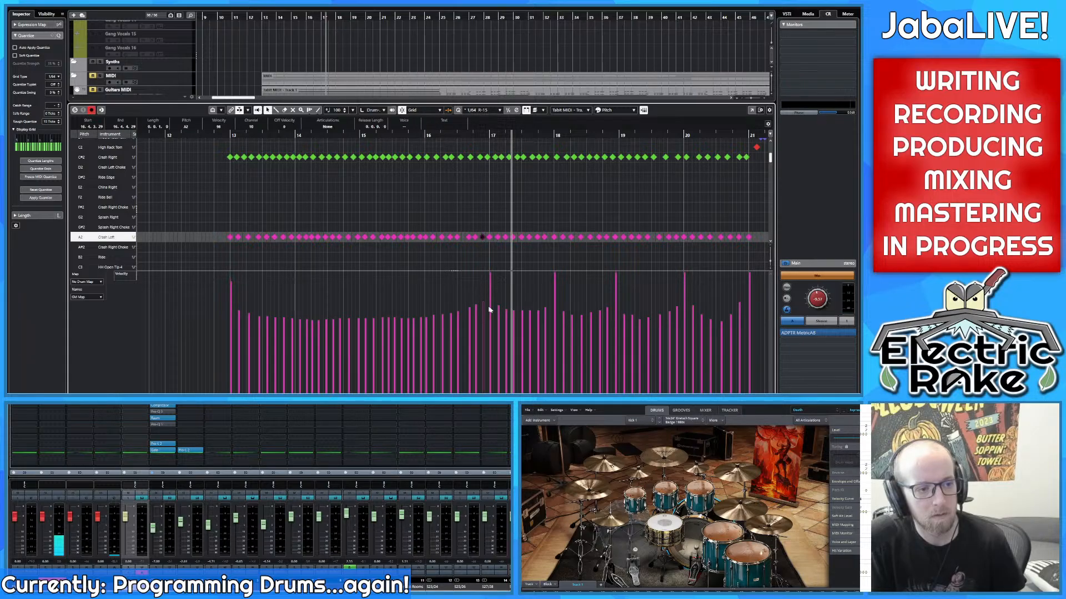
left_click(497, 304, "shift")
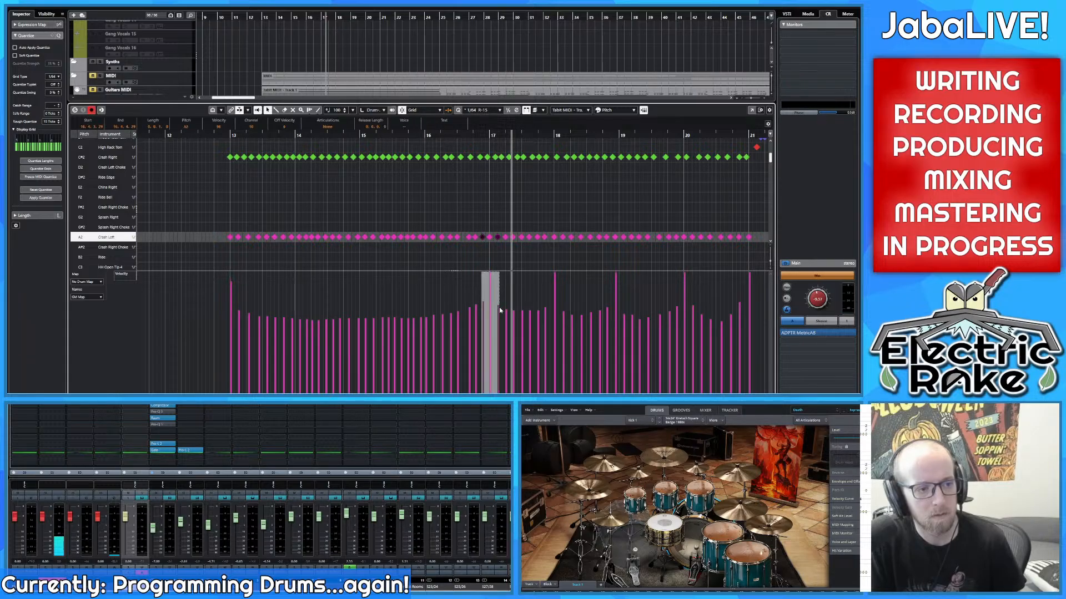
left_click(544, 306, "shift")
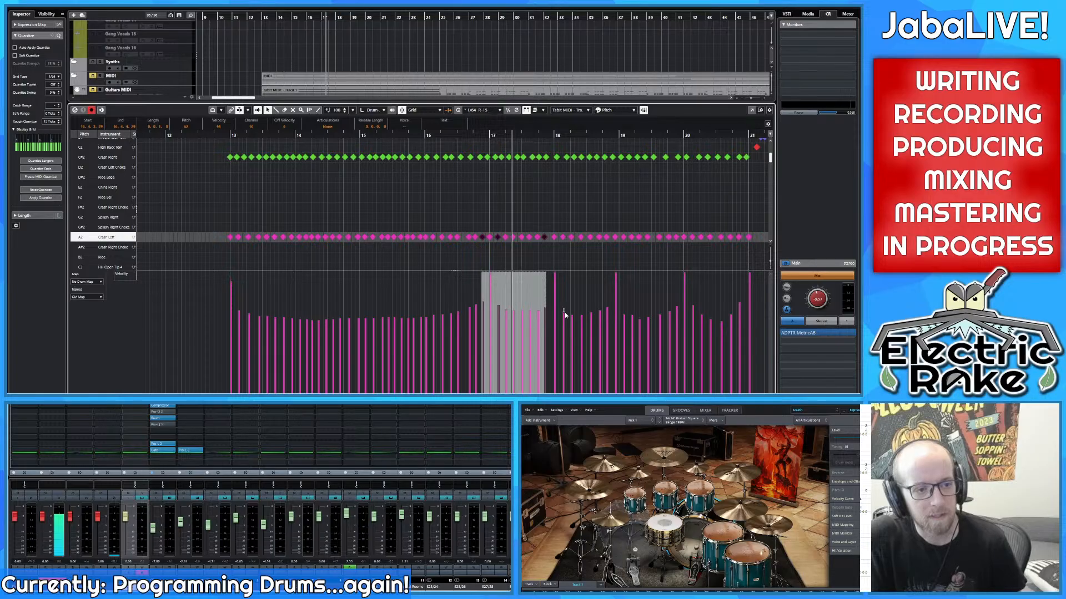
left_click(564, 312, "shift")
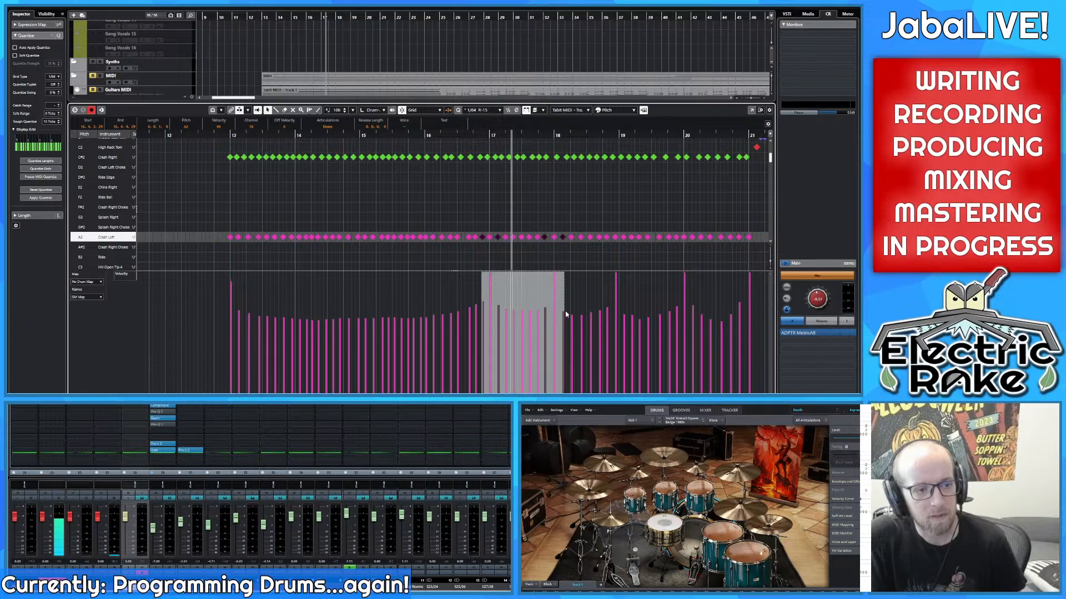
Step: Delete the Crash Left hits directly before and after the bar 17, 19 and 20 accents, plus the one before bar 21
left_click(609, 311)
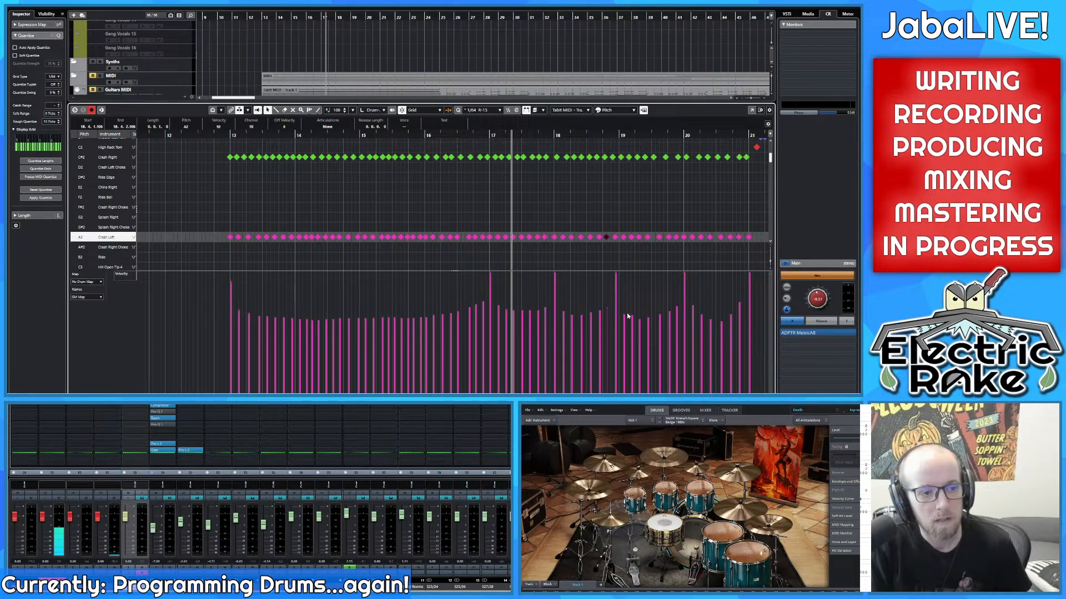
left_click(483, 303, "shift")
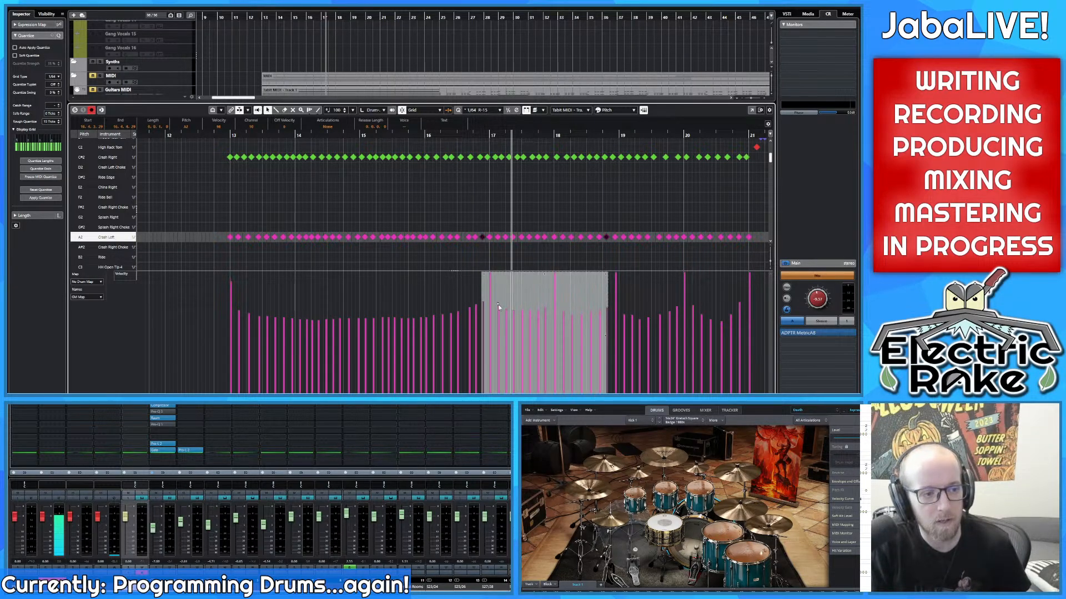
left_click(498, 305, "shift")
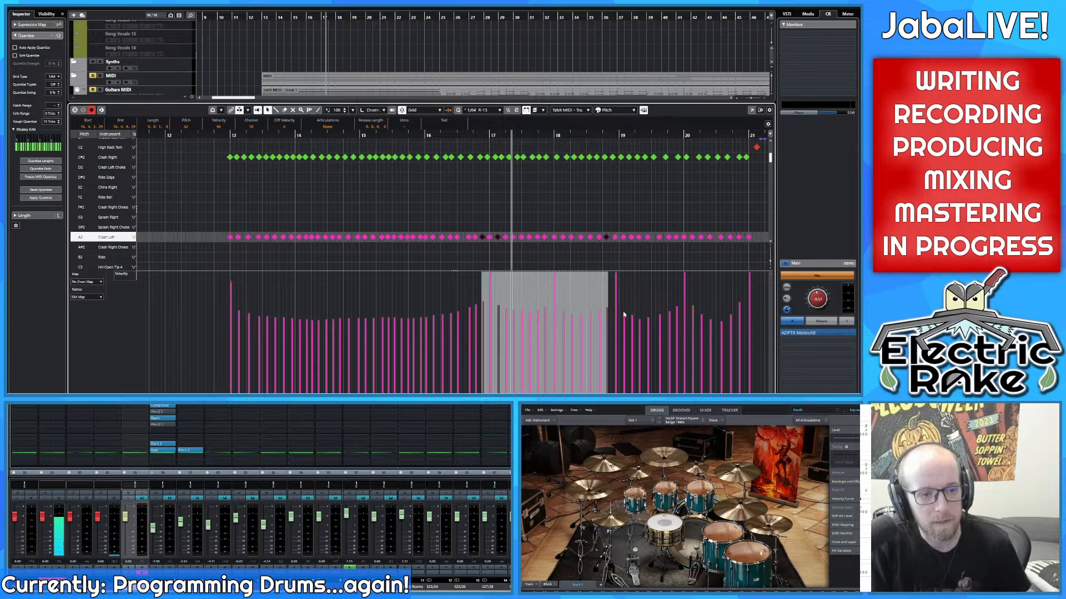
left_click(624, 318, "shift")
left_click(677, 309, "shift")
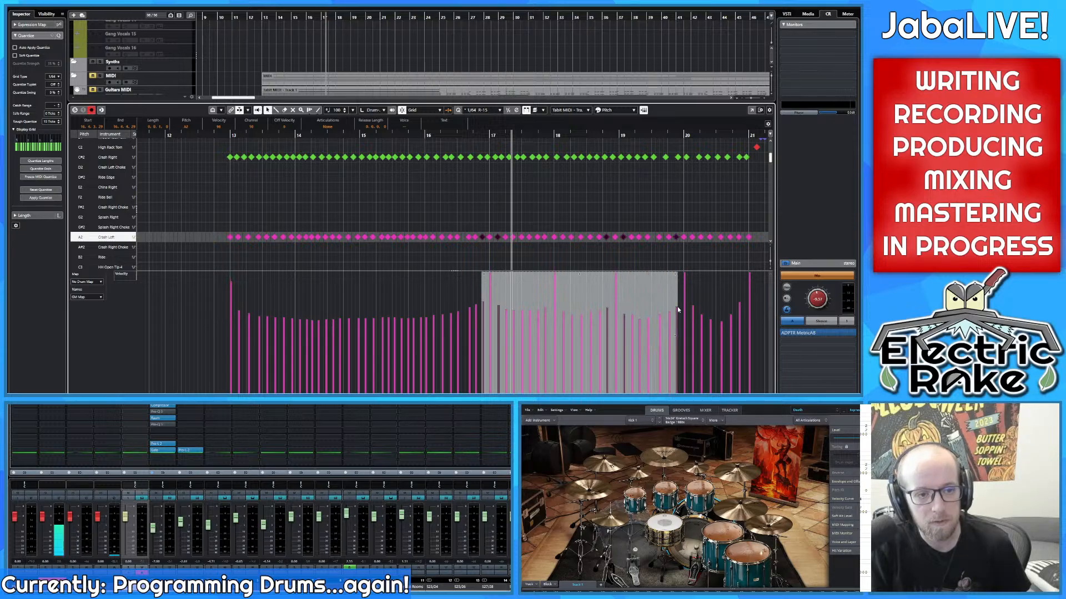
left_click(692, 306, "shift")
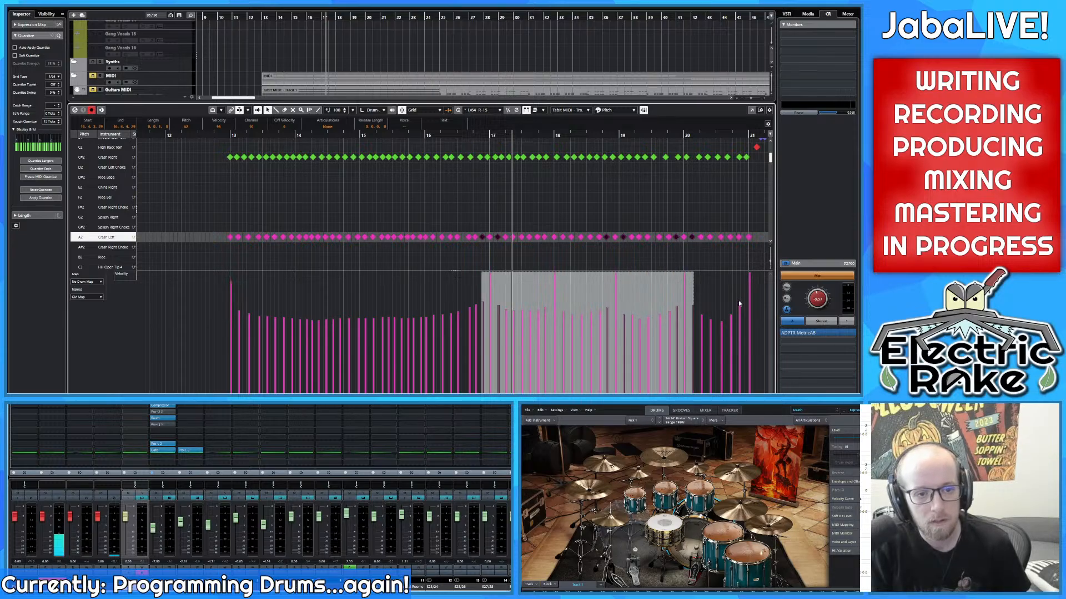
left_click(738, 304, "shift")
scroll(711, 304, "right", 3)
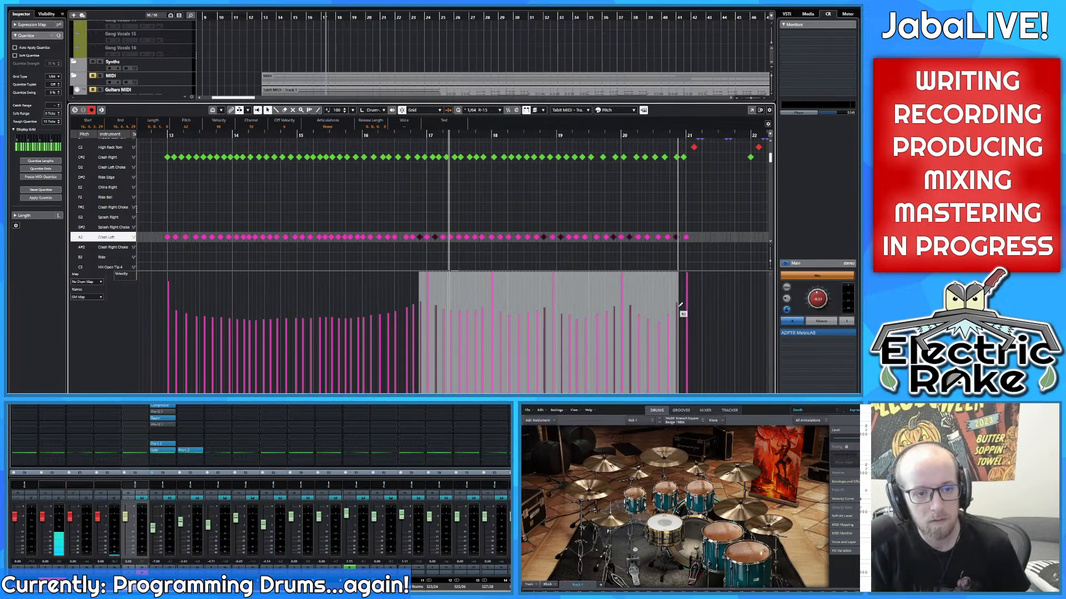
left_click(688, 309)
key("g")
key("g")
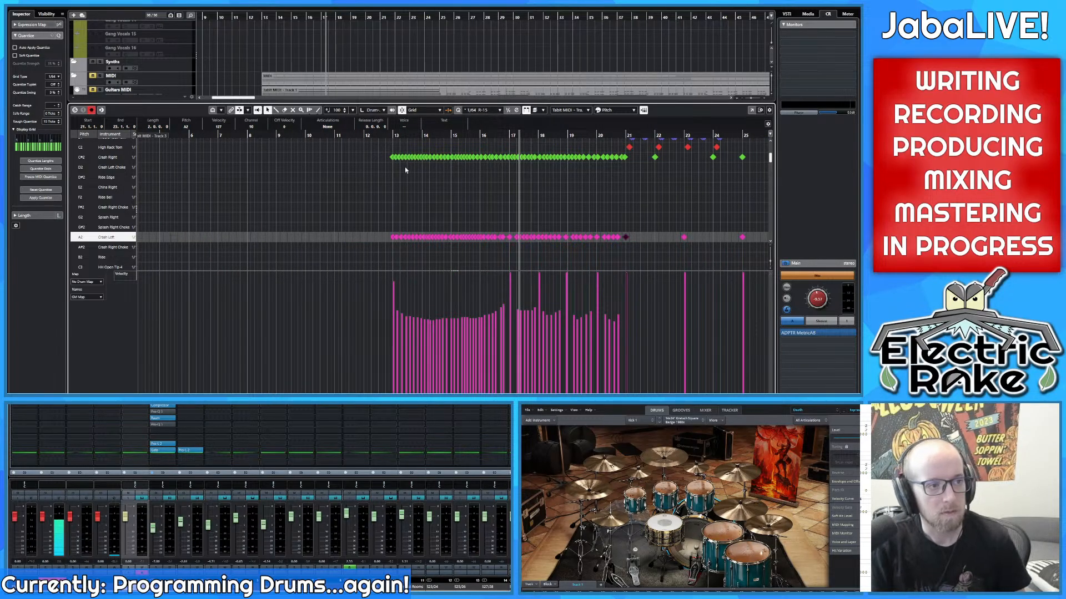
Step: Try deleting the second Crash Left hit in bar 13 and audition the roll's opening without it
left_click(381, 137)
key("h")
key("h")
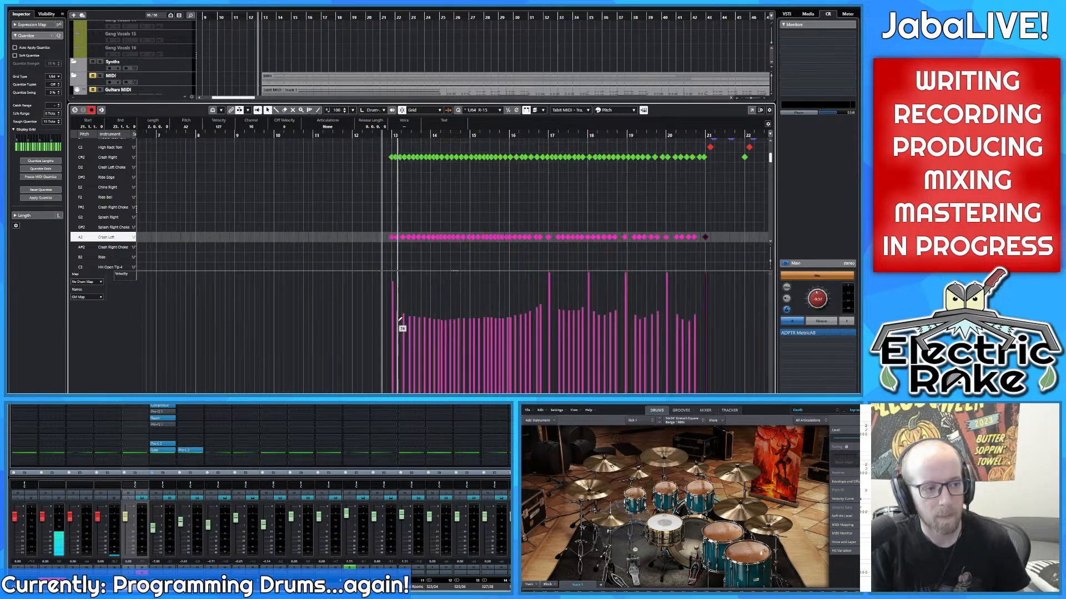
left_click(393, 300)
key("Delete")
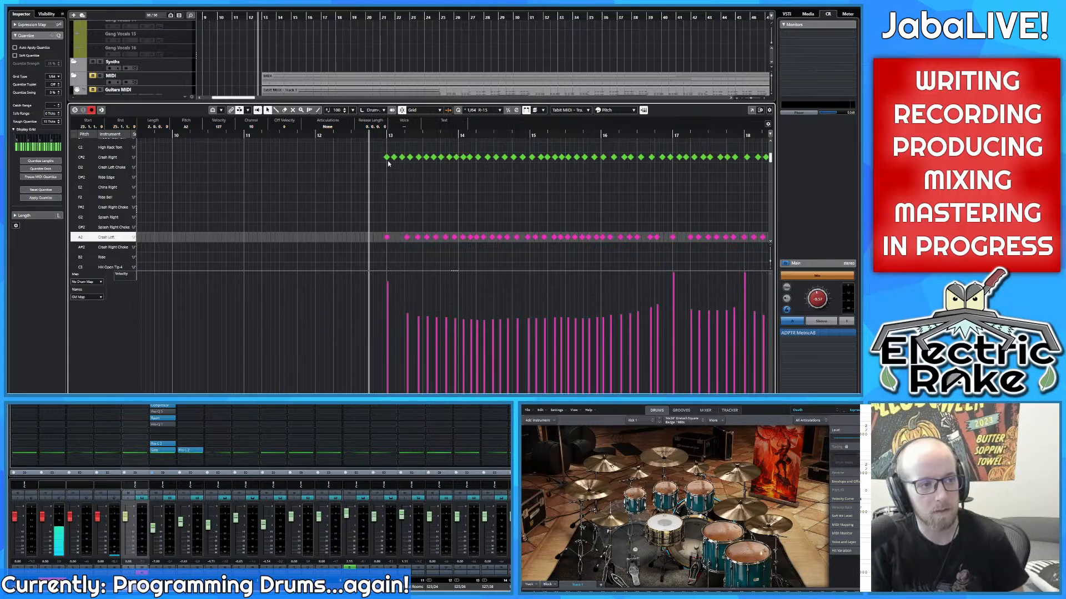
left_click_drag(366, 135, 338, 137)
key("space")
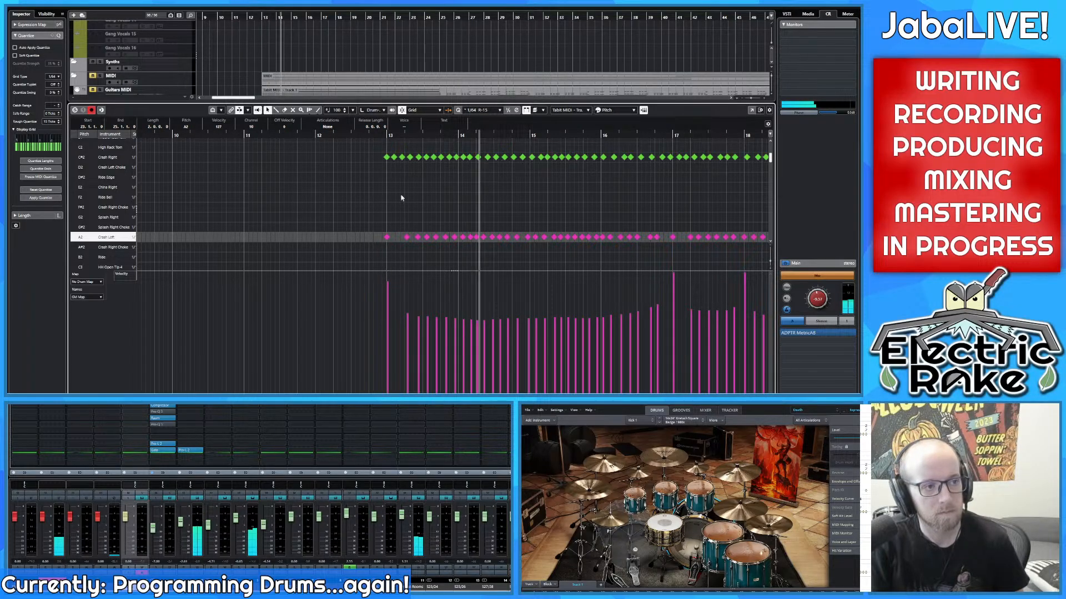
key("space")
key("ctrl+z")
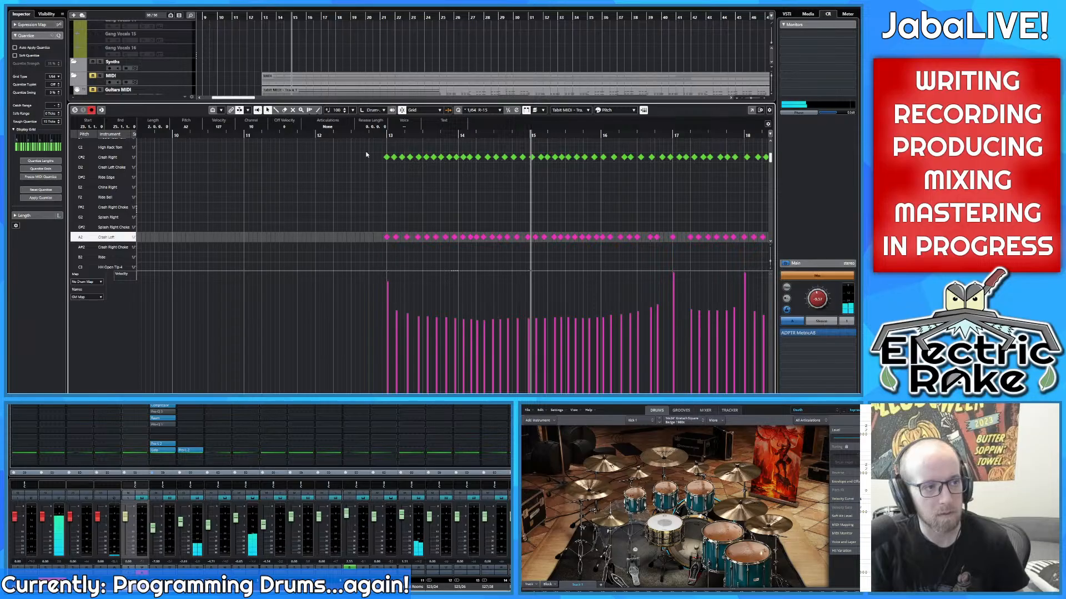
Step: Replay the roll's opening and raise the velocity of the Crash Right hit on the bar 13 downbeat to about 124
left_click_drag(376, 136, 365, 136)
key("space")
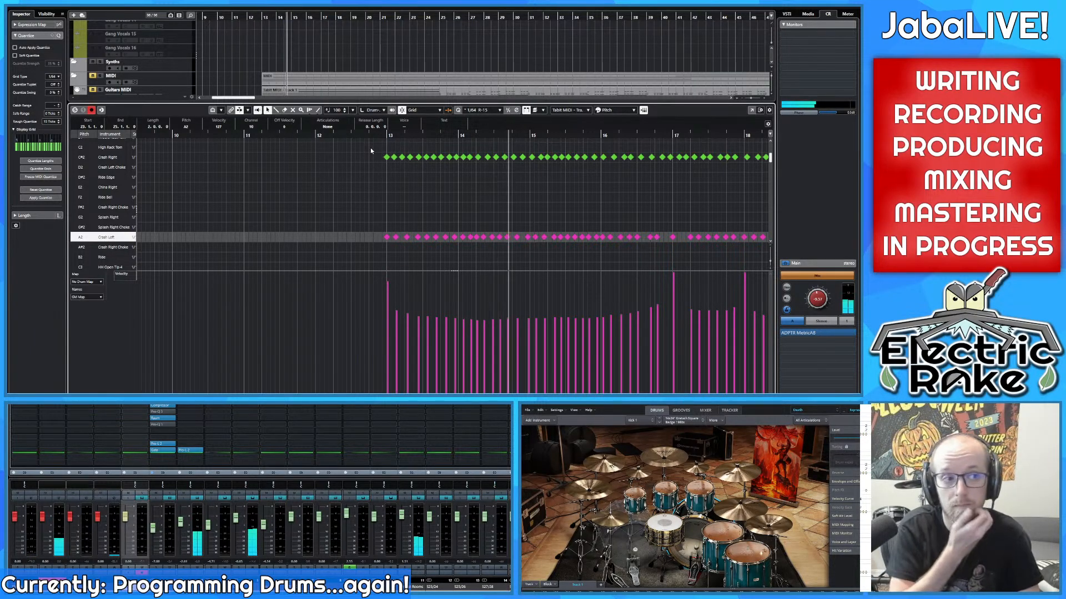
scroll(387, 162, "up", 4)
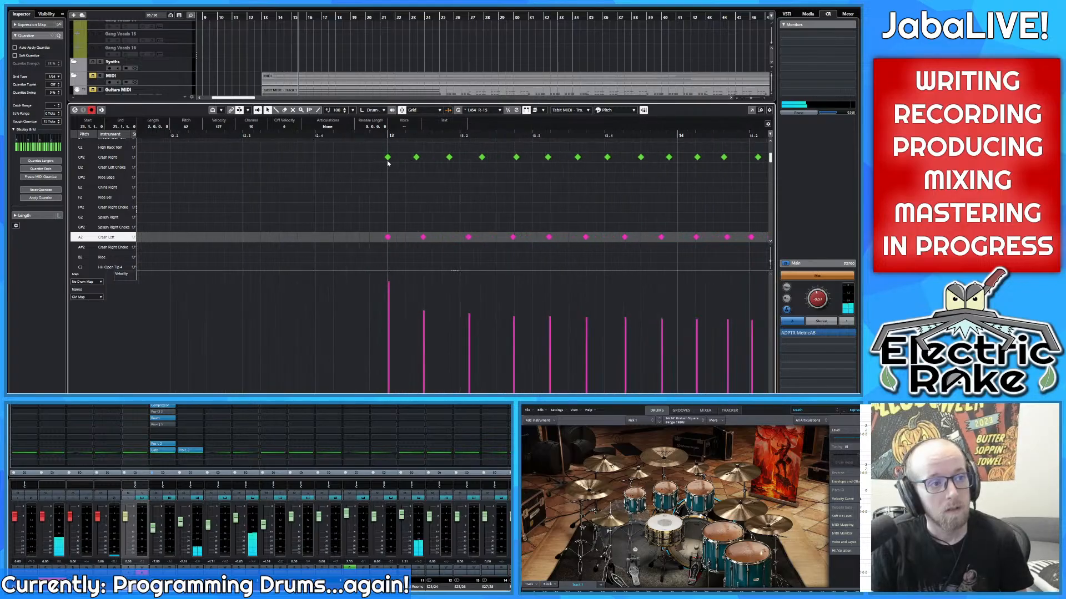
left_click(387, 159)
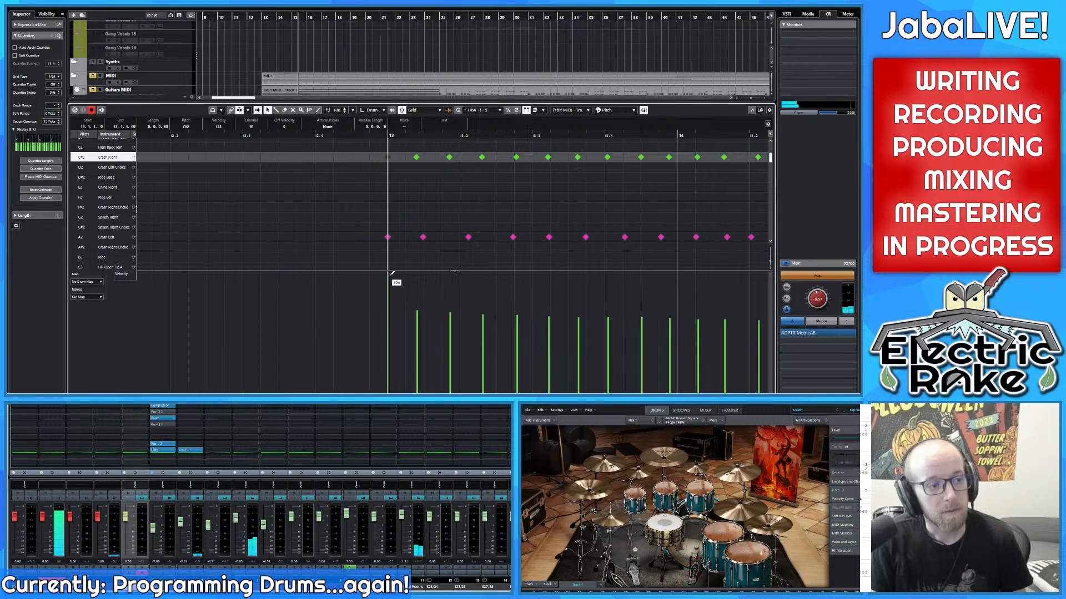
left_click(392, 273)
Step: Shift the second Crash Right hit in bar 13 slightly later, away from the accented downbeat
left_click(411, 169)
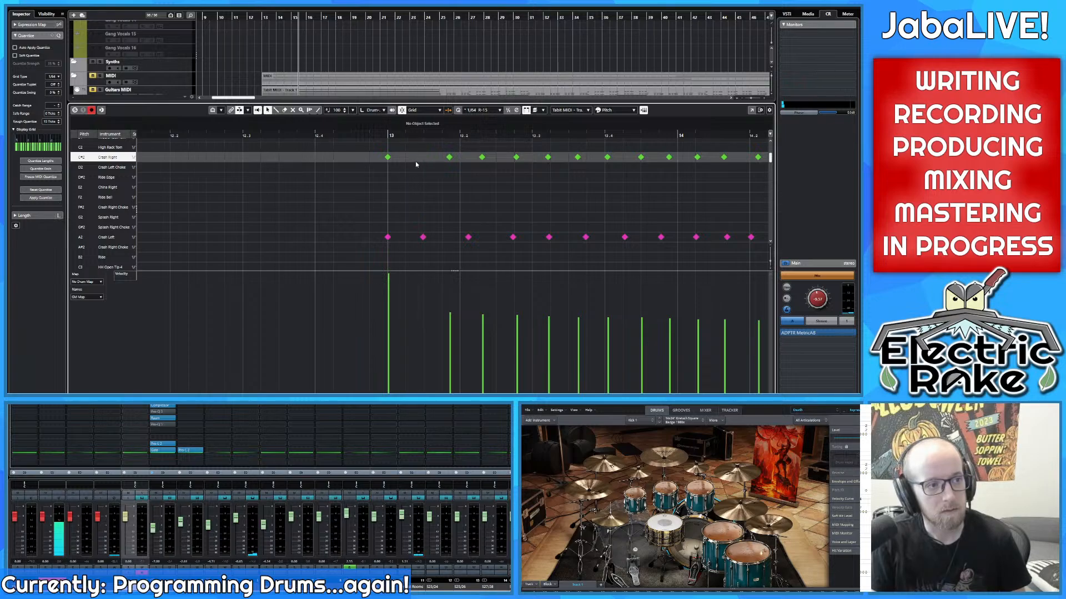
left_click_drag(416, 157, 426, 157)
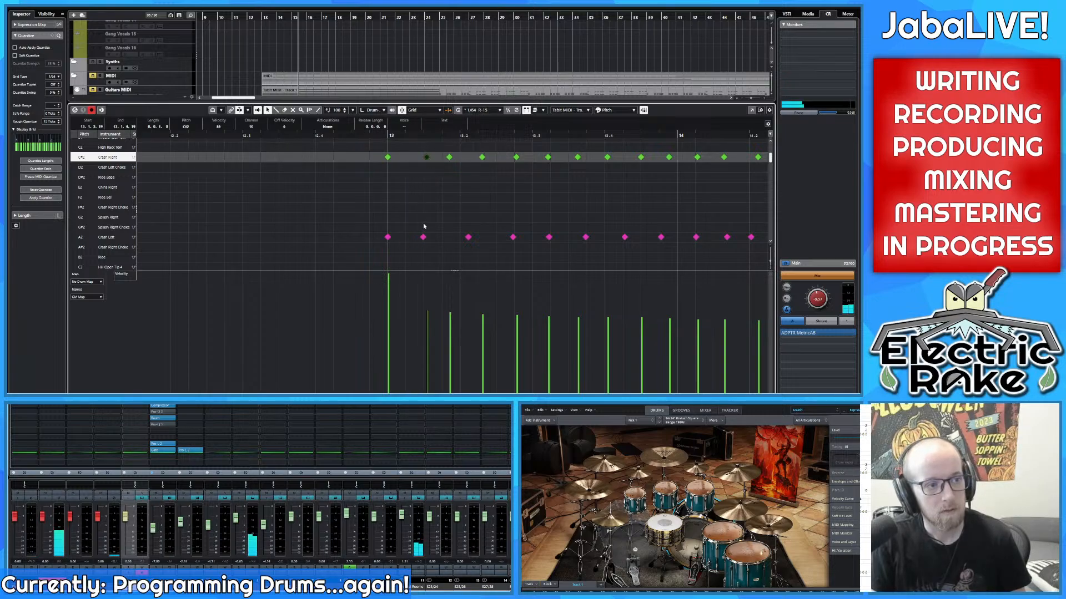
Step: Shift the second Crash Left hit in bar 13 slightly later, just behind the second Crash Right hit
left_click_drag(423, 237, 433, 237)
left_click(426, 158)
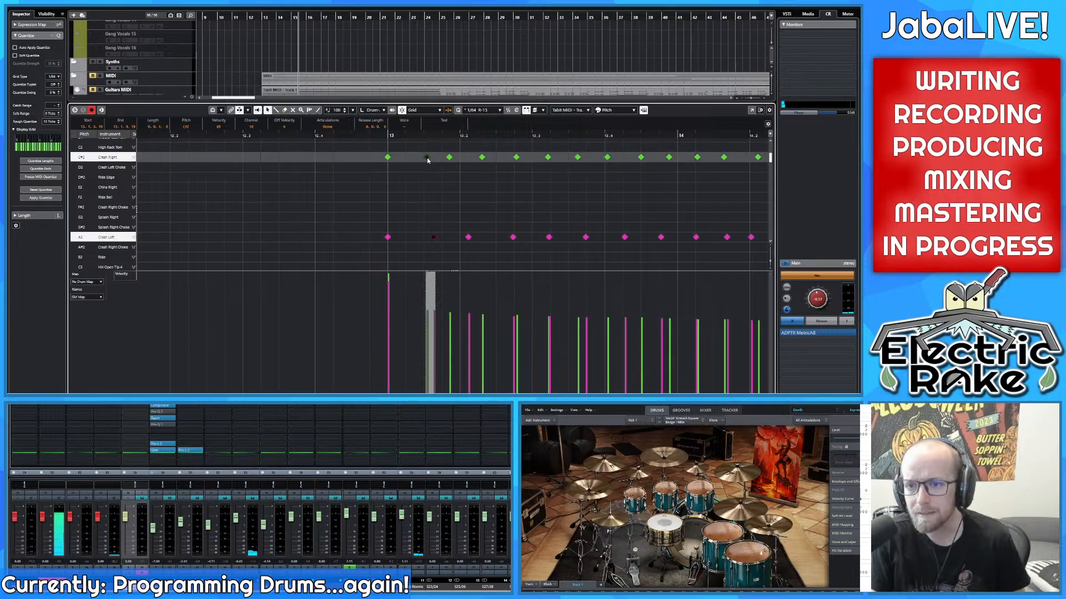
left_click(431, 202)
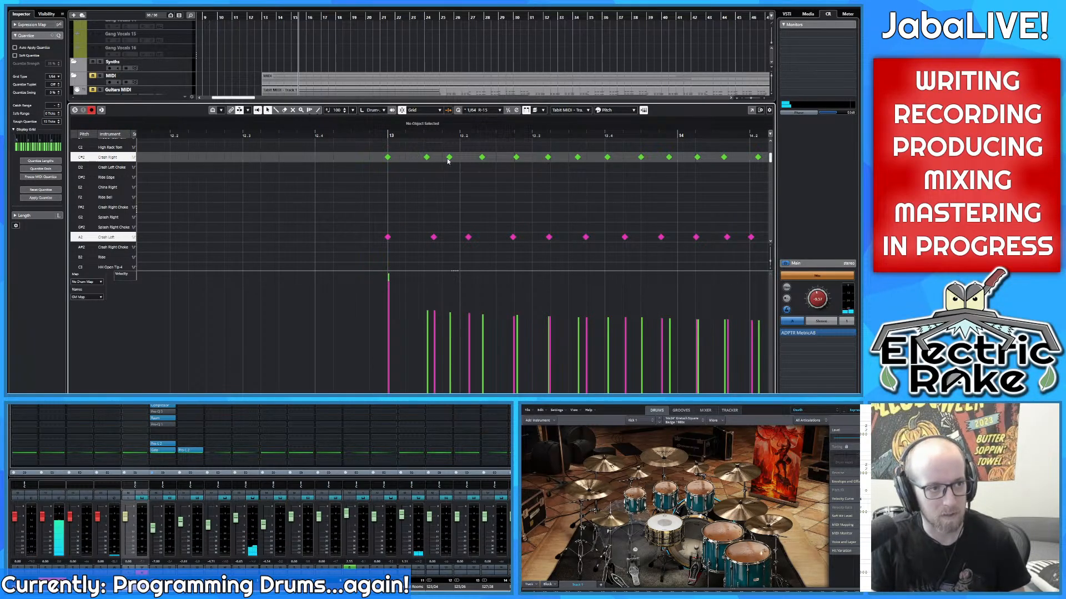
left_click(434, 237)
Step: Play the crash roll from bar 12 through the bar 21 downbeat to audition the respaced opening
key("g")
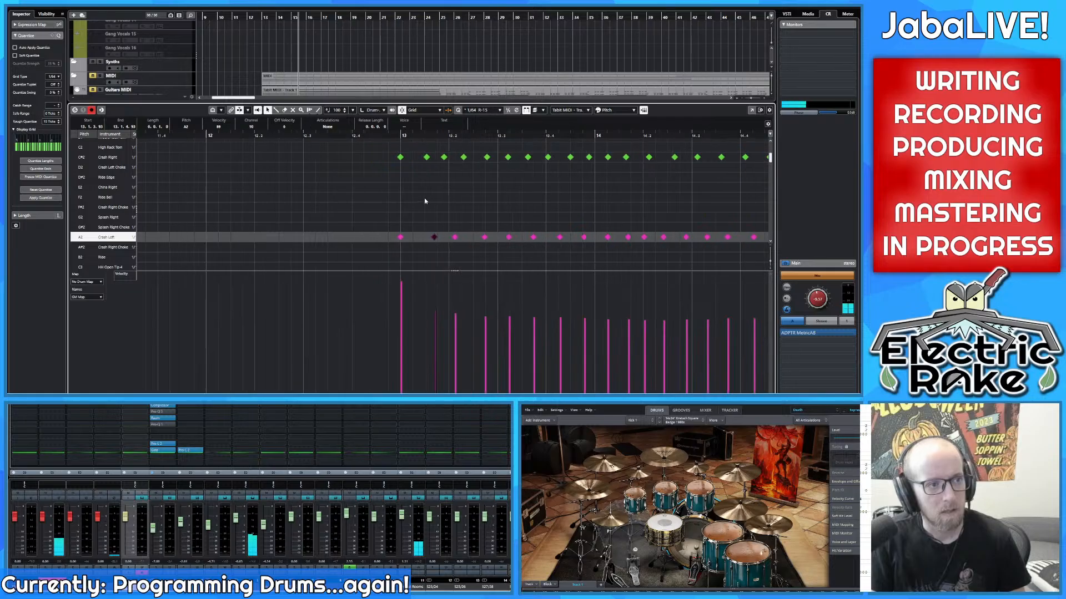
key("g")
left_click(338, 135)
key("space")
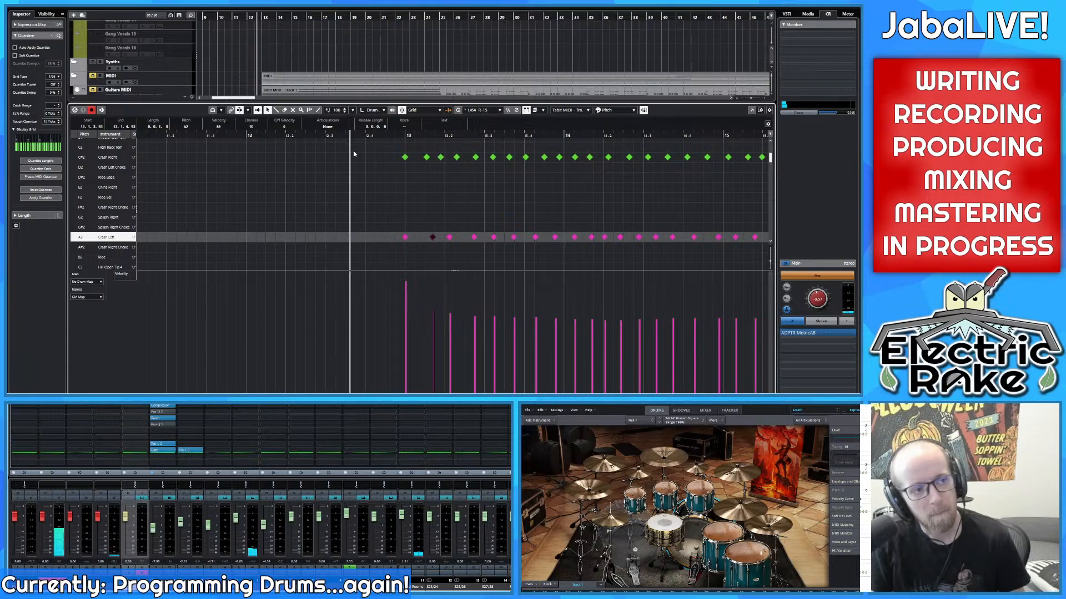
key("g")
key("g")
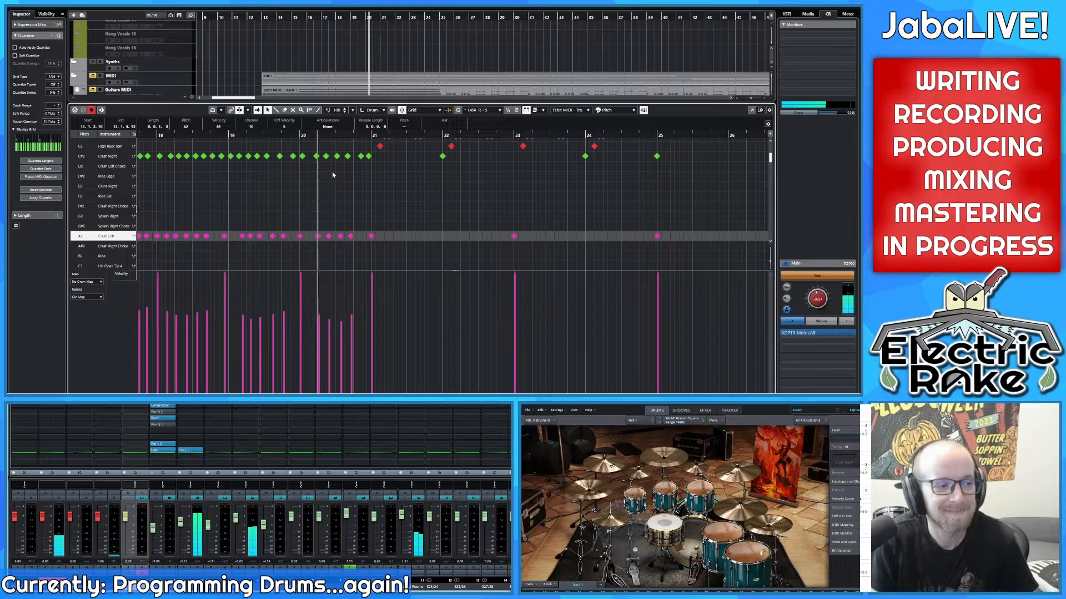
key("space")
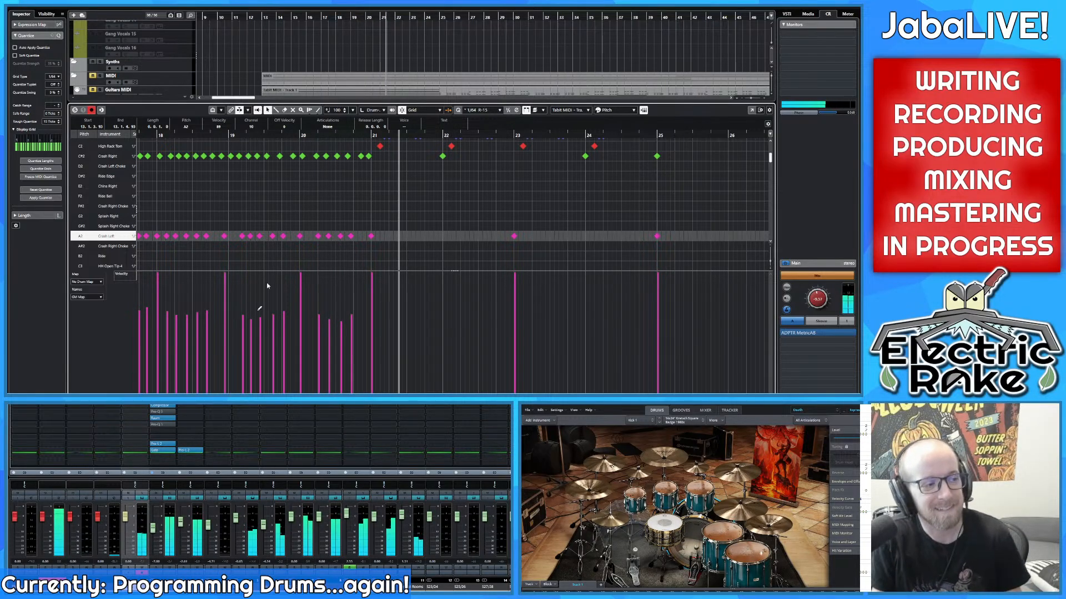
Step: Move the early Crash Left accent onto the bar 19 downbeat and nudge the hit before it slightly later
scroll(221, 308, "up", 2)
scroll(256, 293, "up", 2)
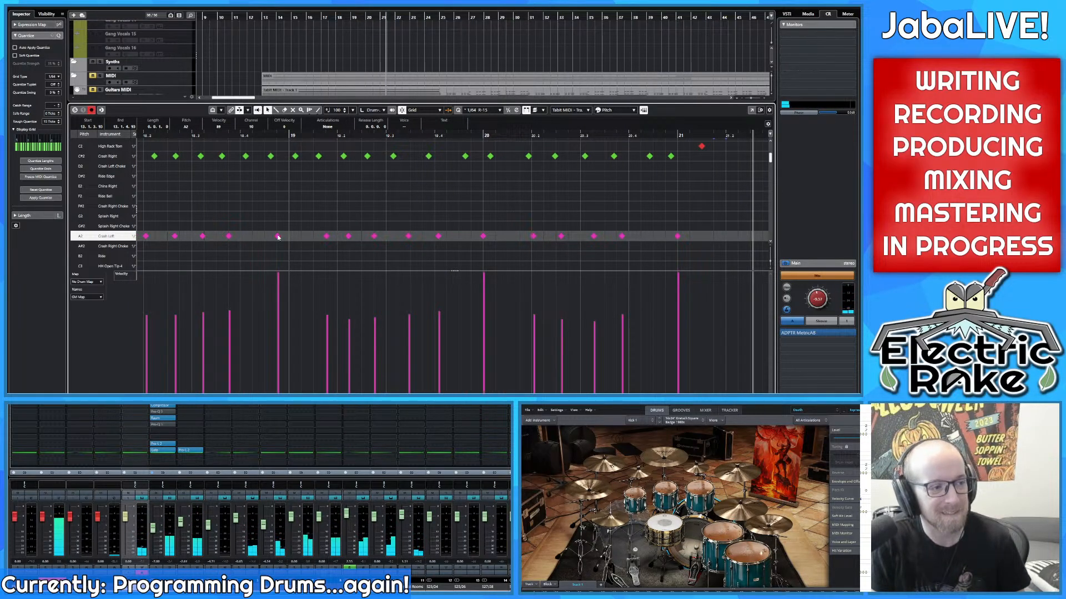
left_click_drag(278, 238, 288, 237)
left_click(230, 236)
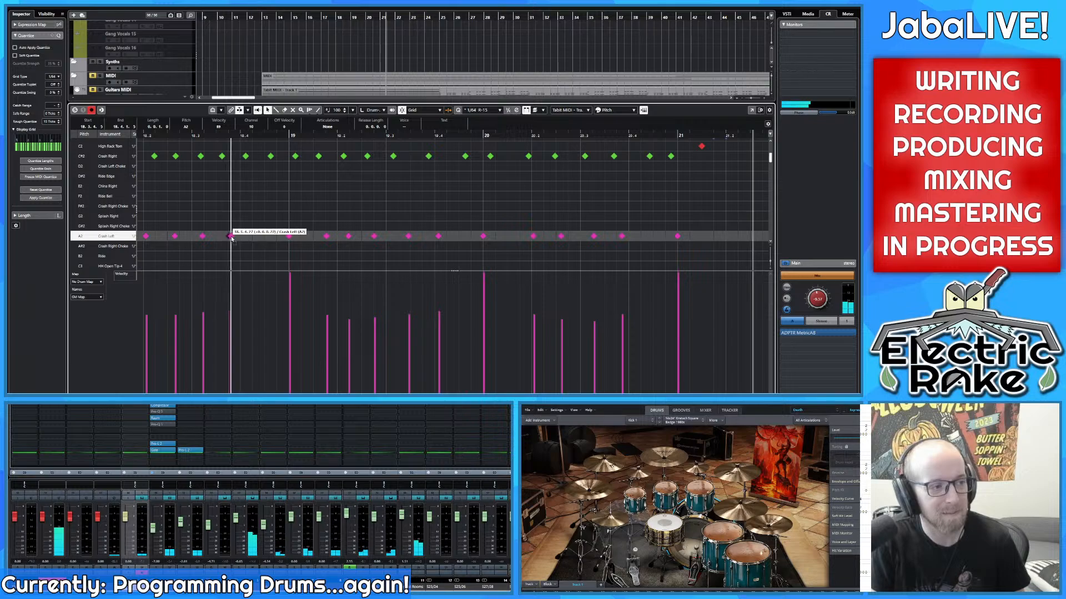
Step: Paste a Crash Left hit into the last beat of bar 18, shift it slightly earlier and raise its velocity
left_click(266, 135)
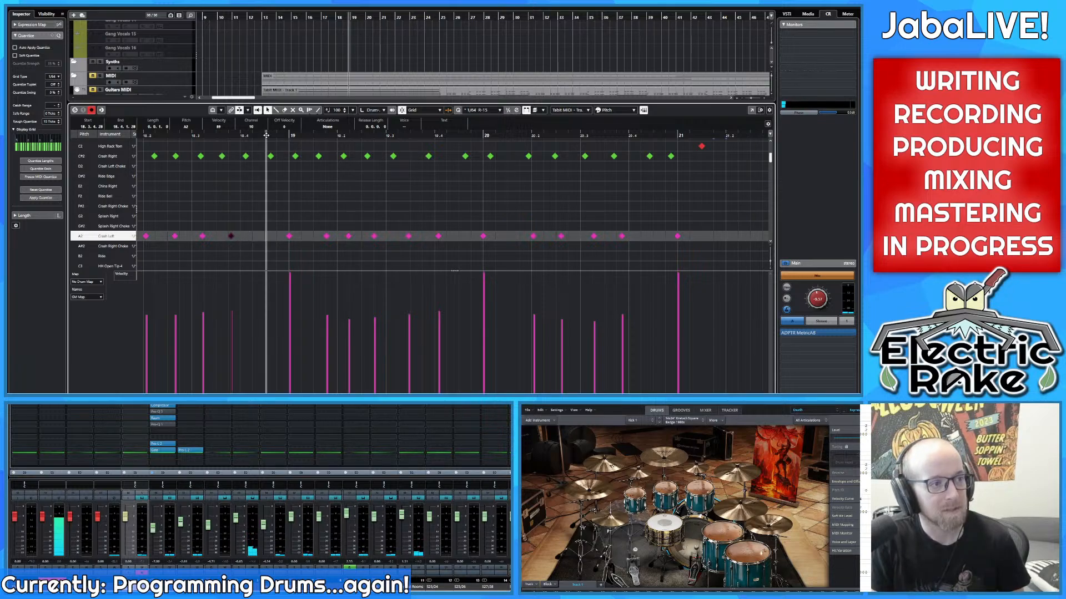
key("ctrl+v")
left_click_drag(263, 236, 259, 236)
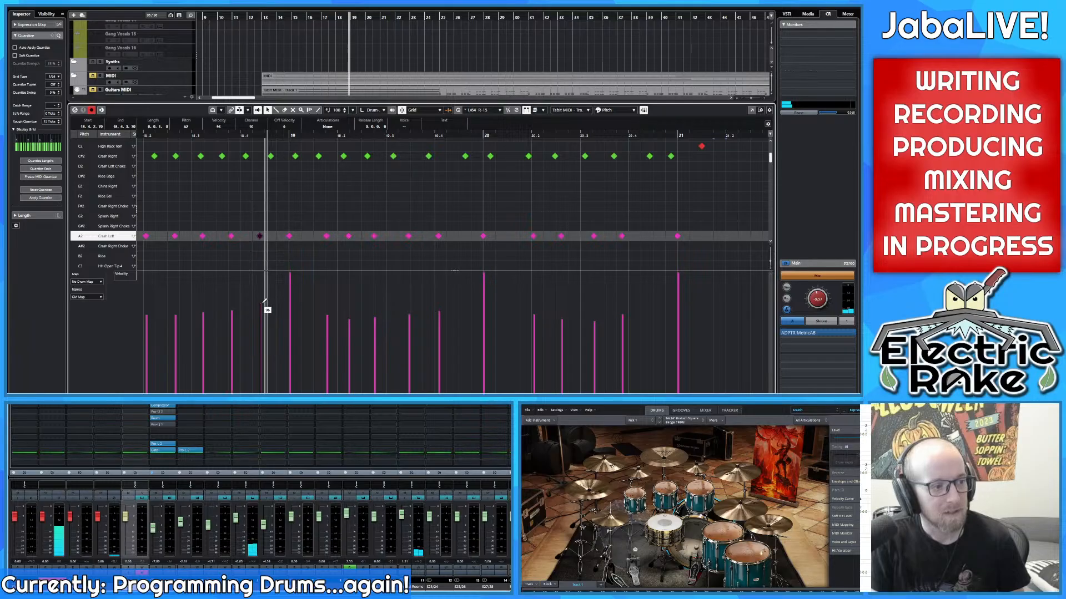
scroll(300, 269, "down", 3)
scroll(308, 302, "up", 5)
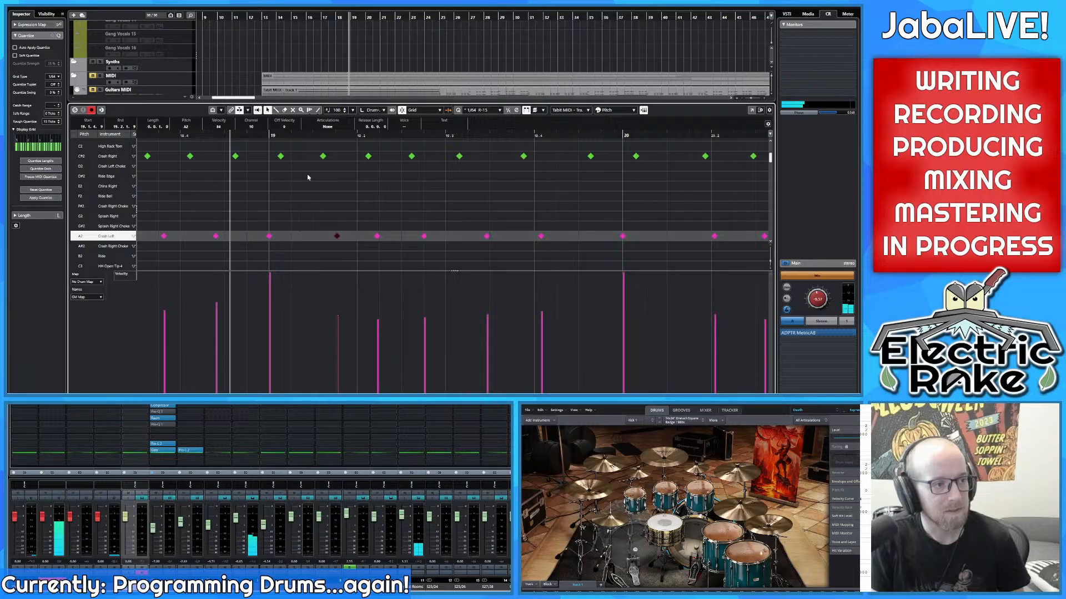
Step: Play back from bar 16 to audition the accented crashes leading into the tom fill after bar 21
scroll(309, 204, "down", 3)
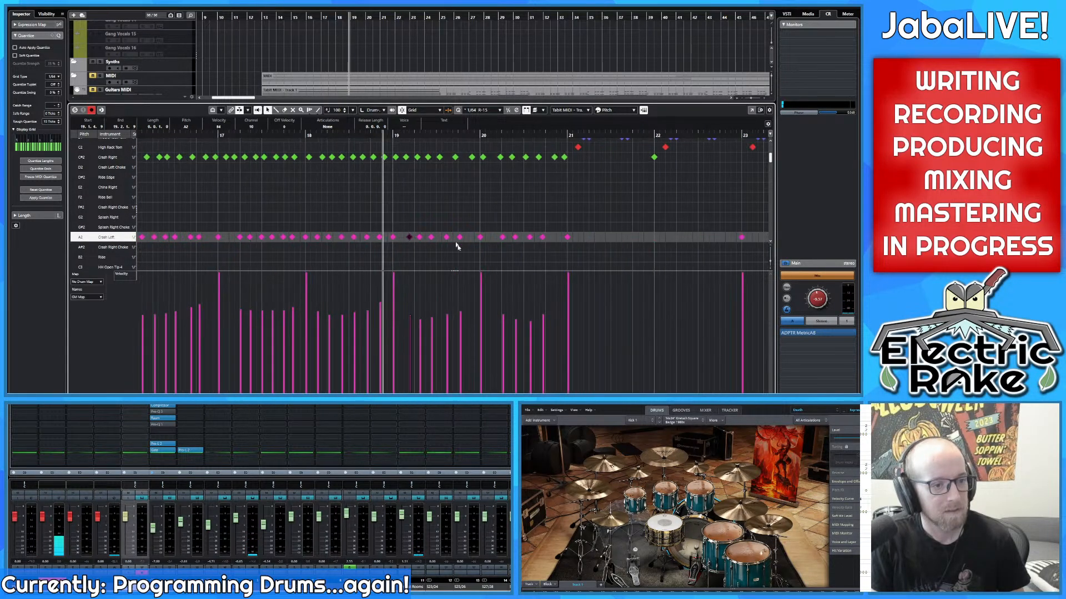
scroll(381, 235, "down", 2)
scroll(344, 232, "down", 2)
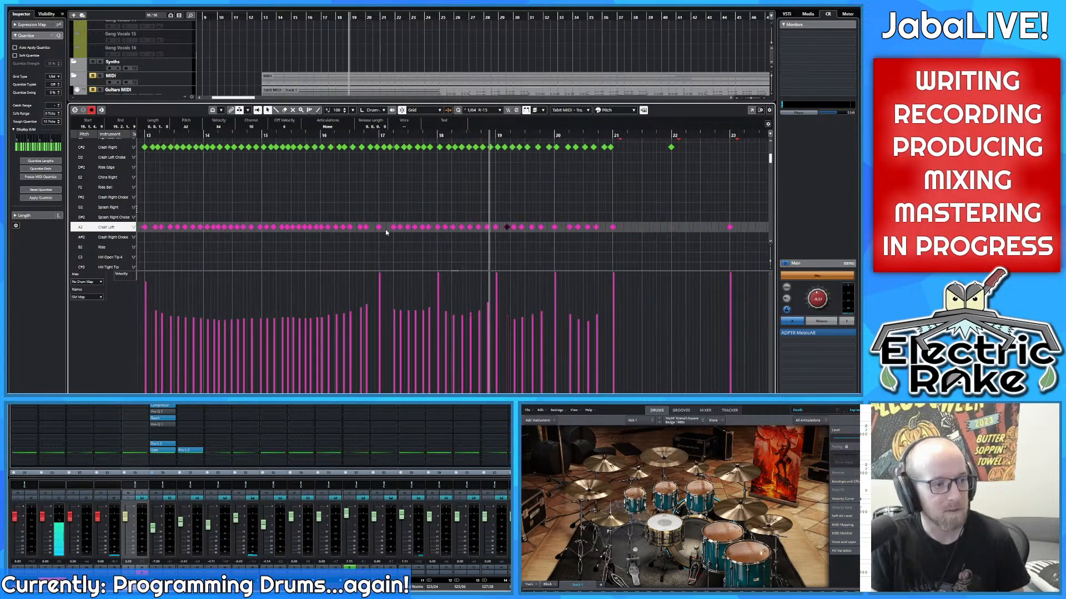
scroll(366, 189, "down", 2)
left_click_drag(418, 133, 390, 135)
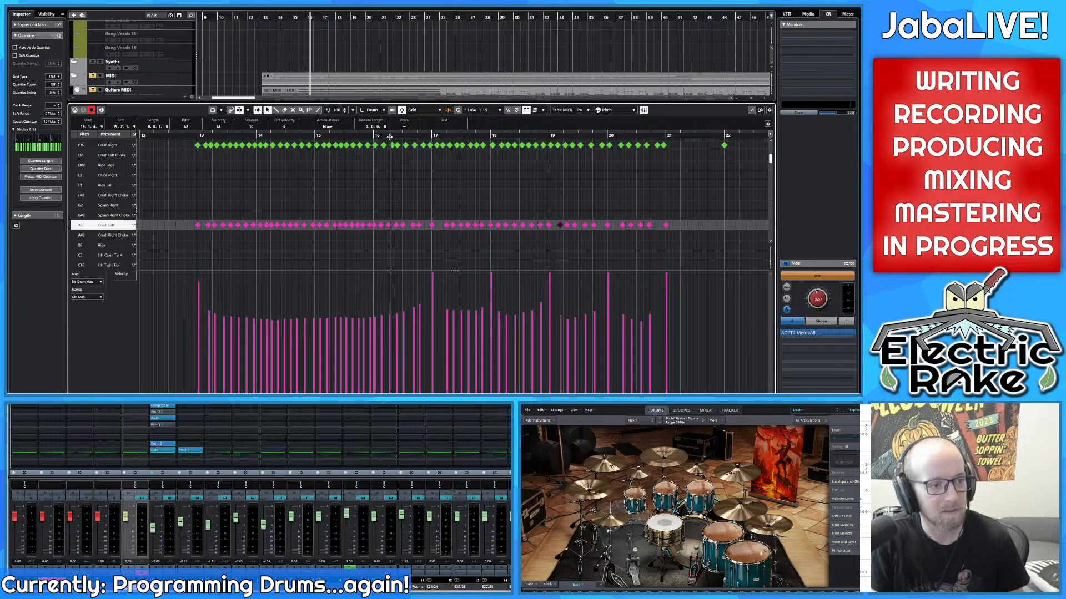
key("space")
left_click_drag(448, 186, 371, 207)
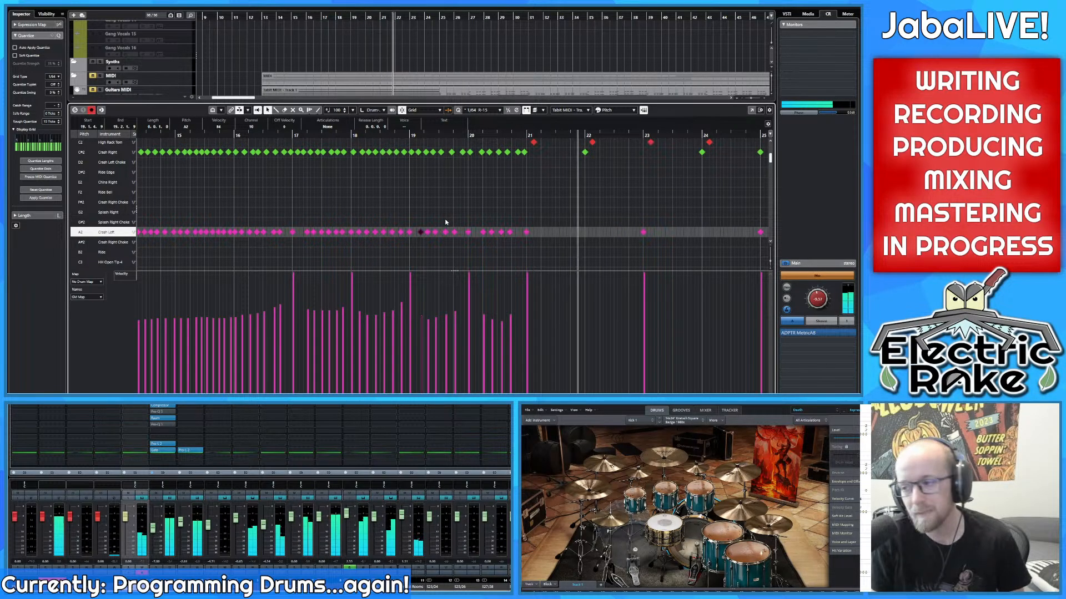
scroll(459, 220, "down", 4)
scroll(478, 217, "up", 2)
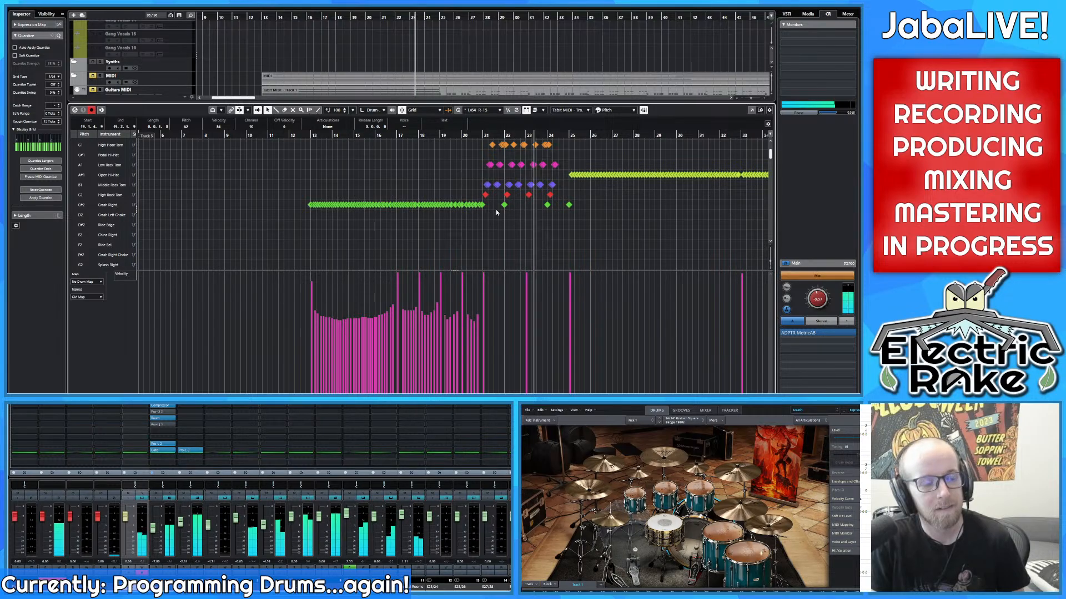
scroll(495, 211, "up", 2)
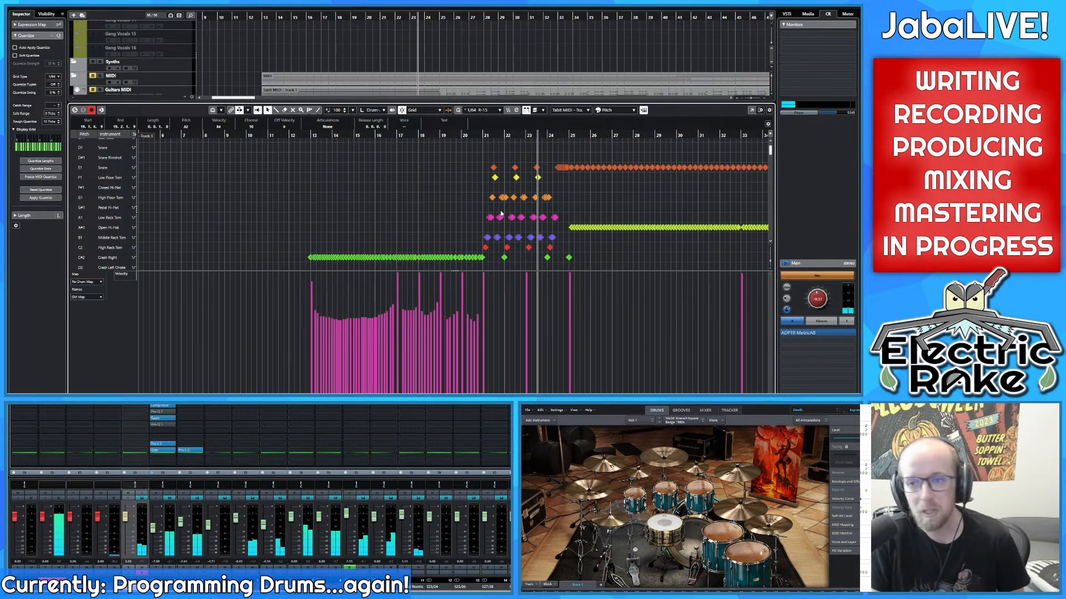
Step: Examine the tom fill in bars 21 to 24 and audition its opening High, Middle and Low Rack Tom hits
scroll(499, 212, "up", 7)
left_click_drag(482, 213, 420, 181)
scroll(433, 195, "down", 4)
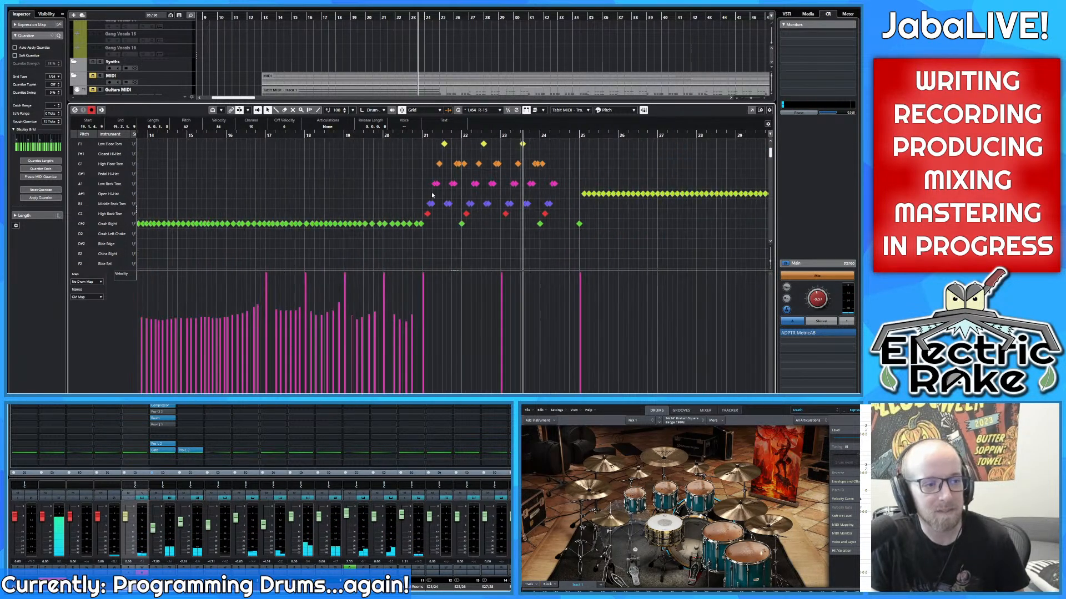
scroll(439, 203, "down", 3)
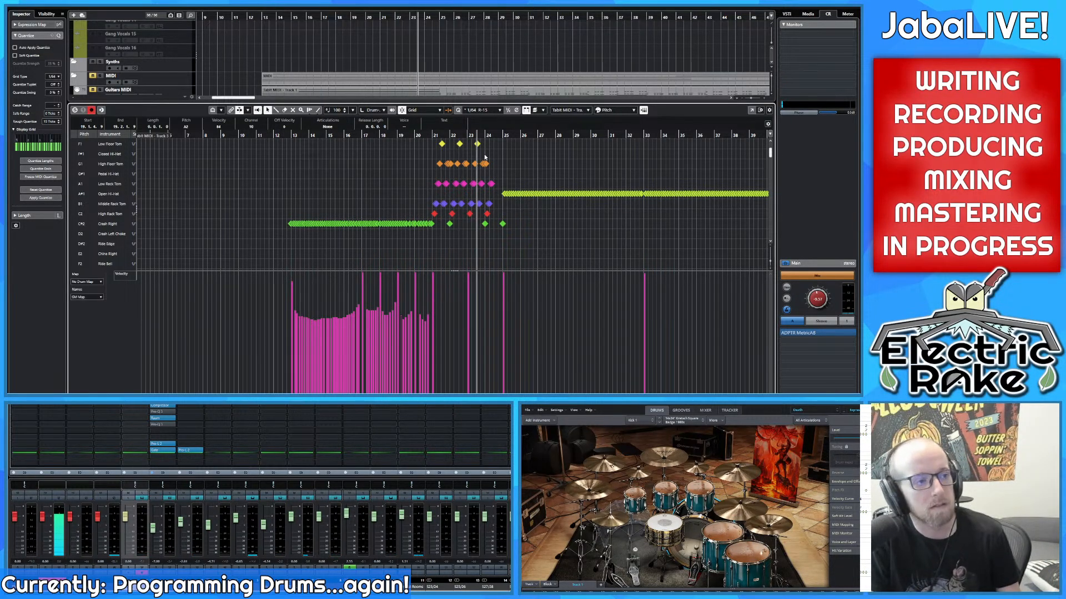
scroll(484, 158, "up", 6)
left_click(404, 207)
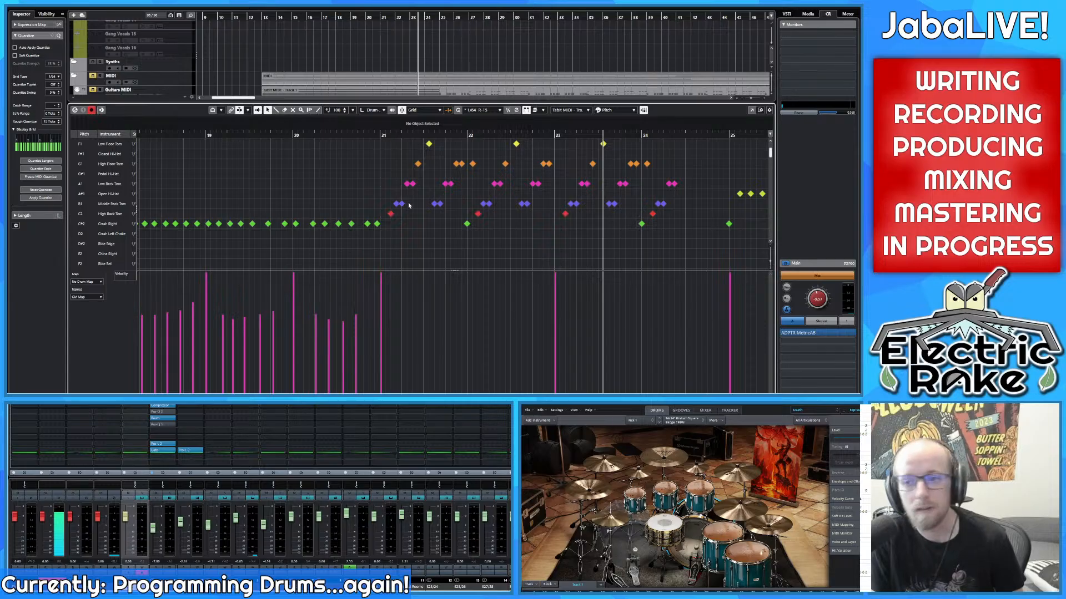
left_click(391, 215)
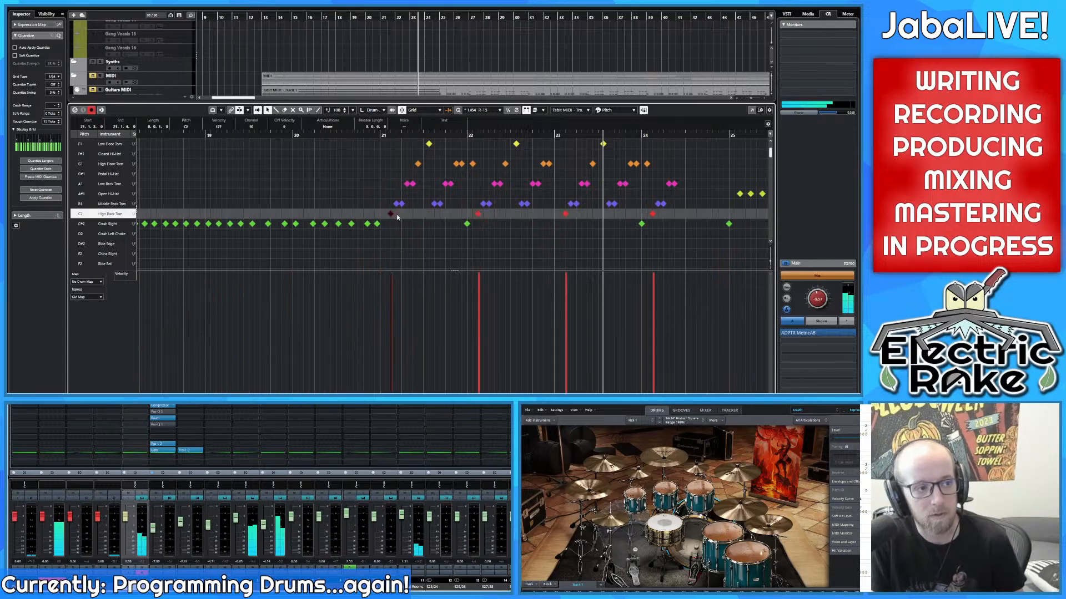
left_click(396, 204)
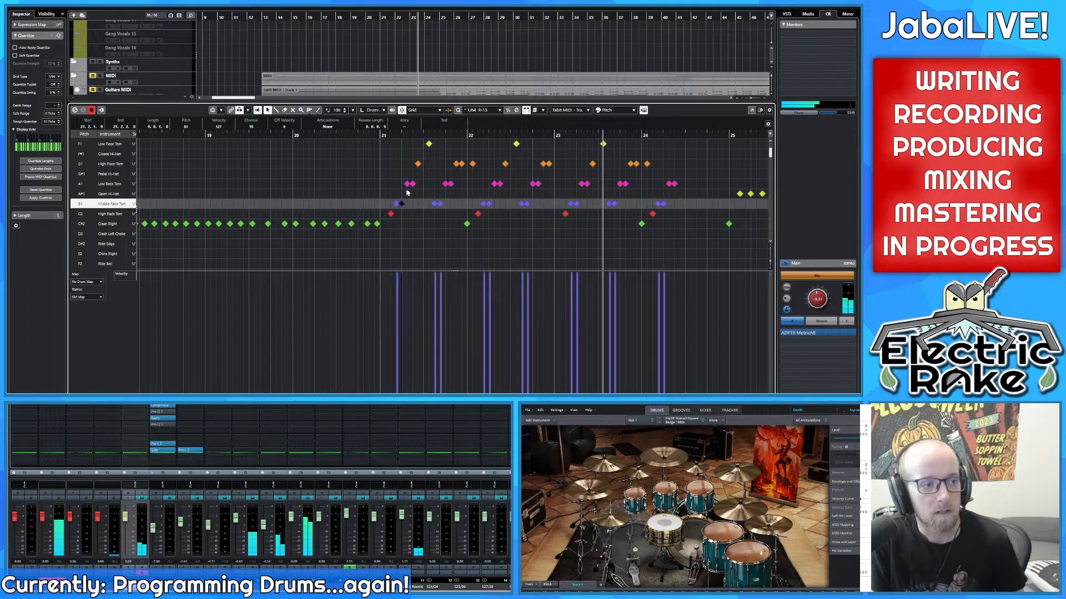
left_click(407, 184)
scroll(366, 229, "down", 4)
scroll(382, 230, "up", 4)
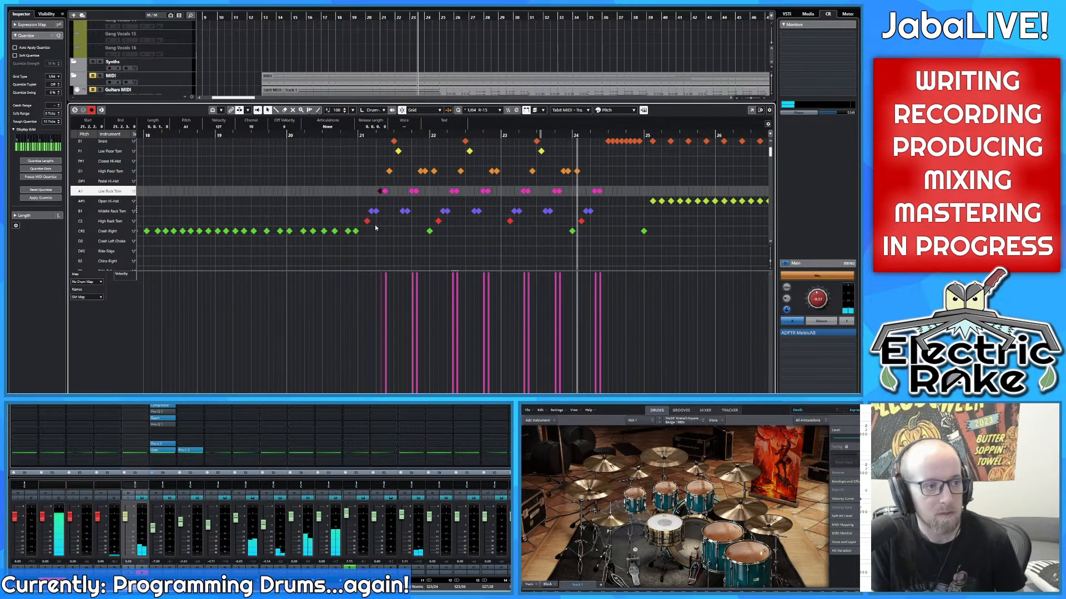
scroll(357, 222, "up", 2)
left_click(358, 212)
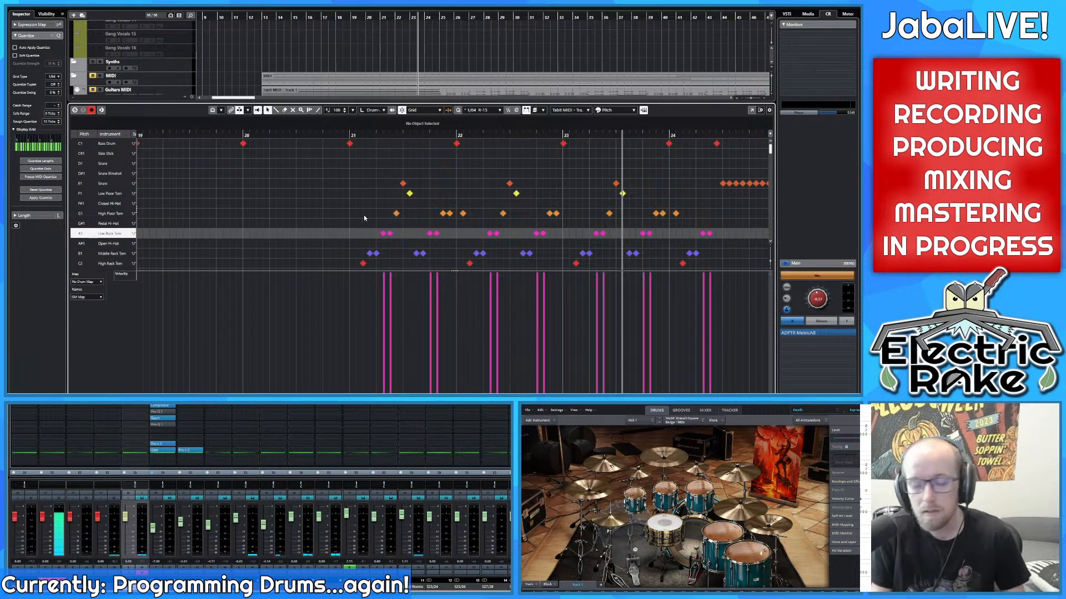
Step: Lower the velocity of the first High Rack Tom hit in bar 21 to about 110
scroll(369, 219, "up", 2)
scroll(362, 229, "down", 2)
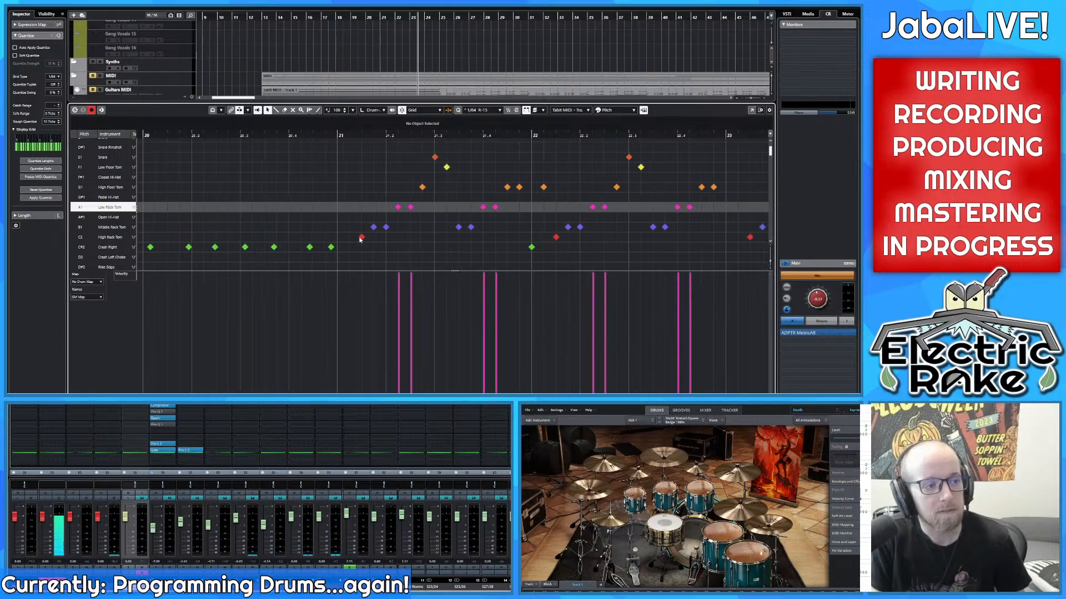
left_click(360, 238)
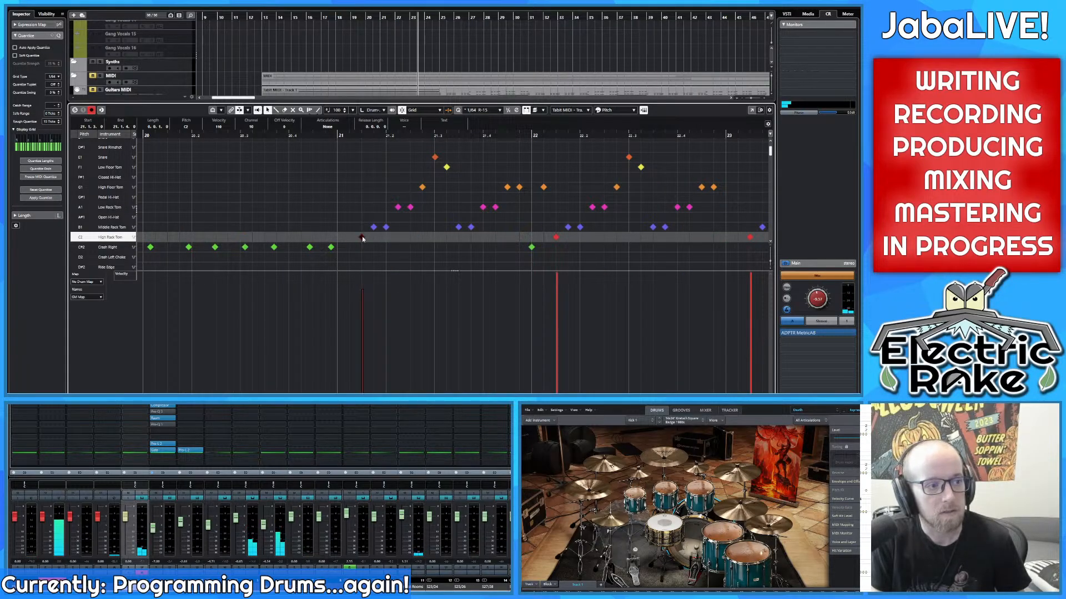
scroll(361, 235, "up", 2)
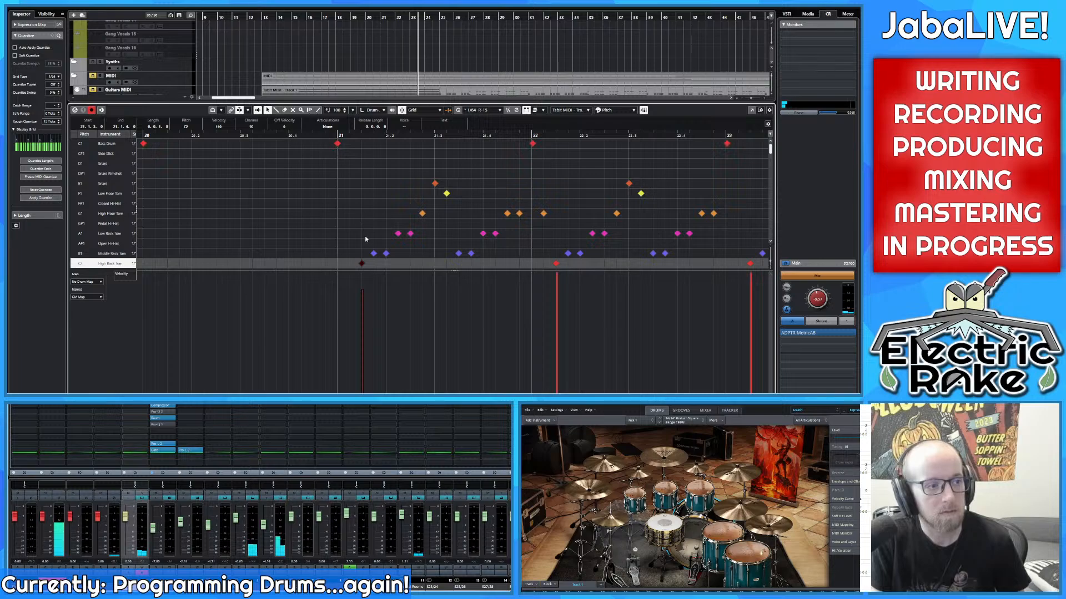
scroll(363, 235, "down", 2)
scroll(356, 226, "up", 2)
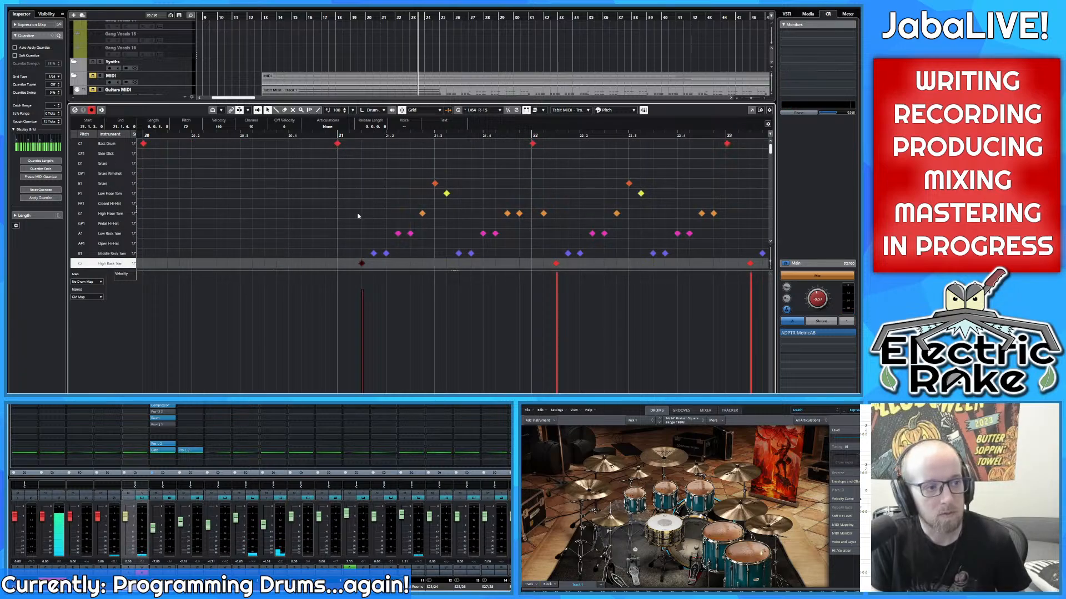
Step: Lower the first Middle Rack Tom hit and first two Low Rack Tom hits in bar 21 to velocities of about 110
left_click(373, 253)
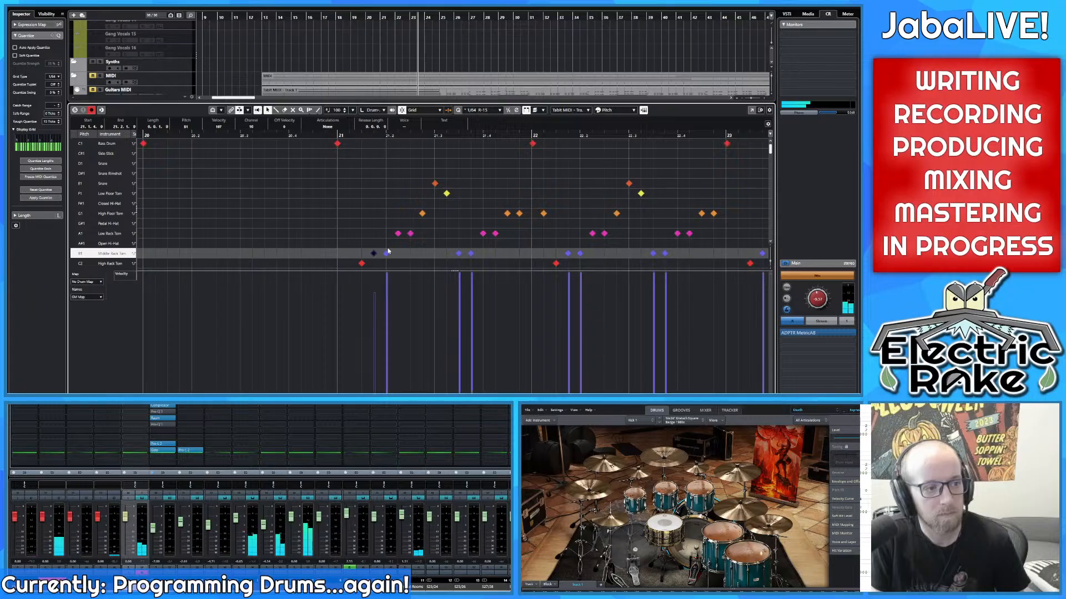
left_click(397, 233)
left_click(403, 283)
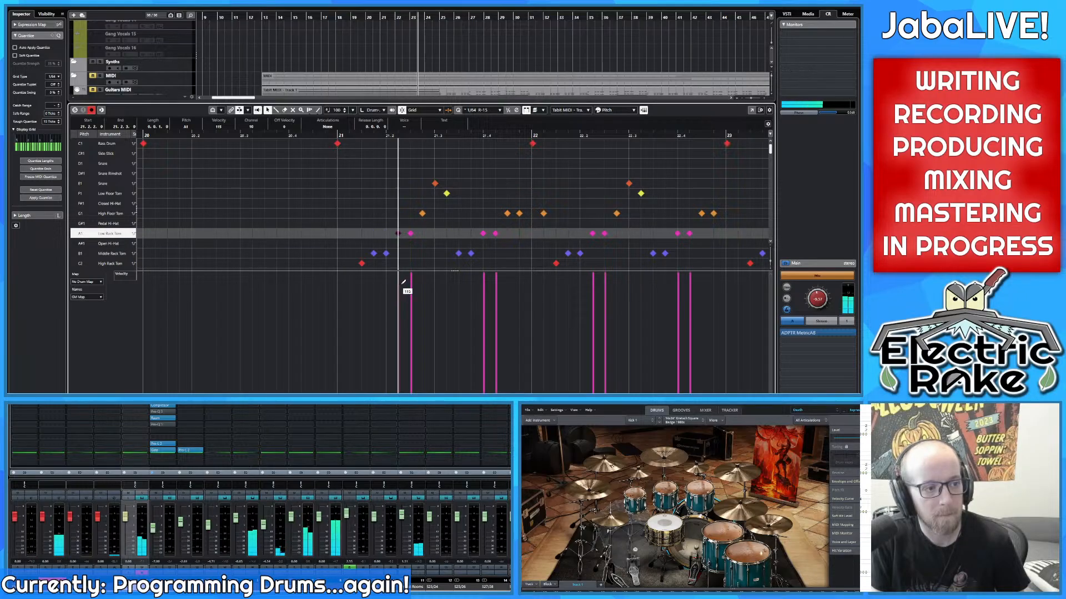
left_click(415, 282)
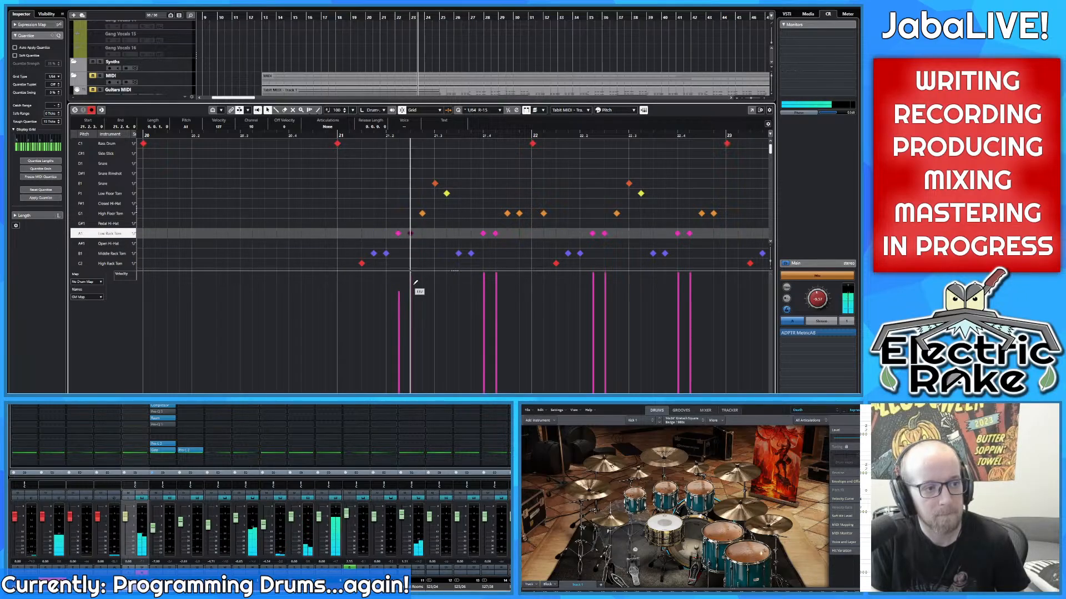
Step: Lower the velocities of the first High Floor Tom and Low Floor Tom hits in bar 21, checking the Snare hit between them
left_click(421, 213)
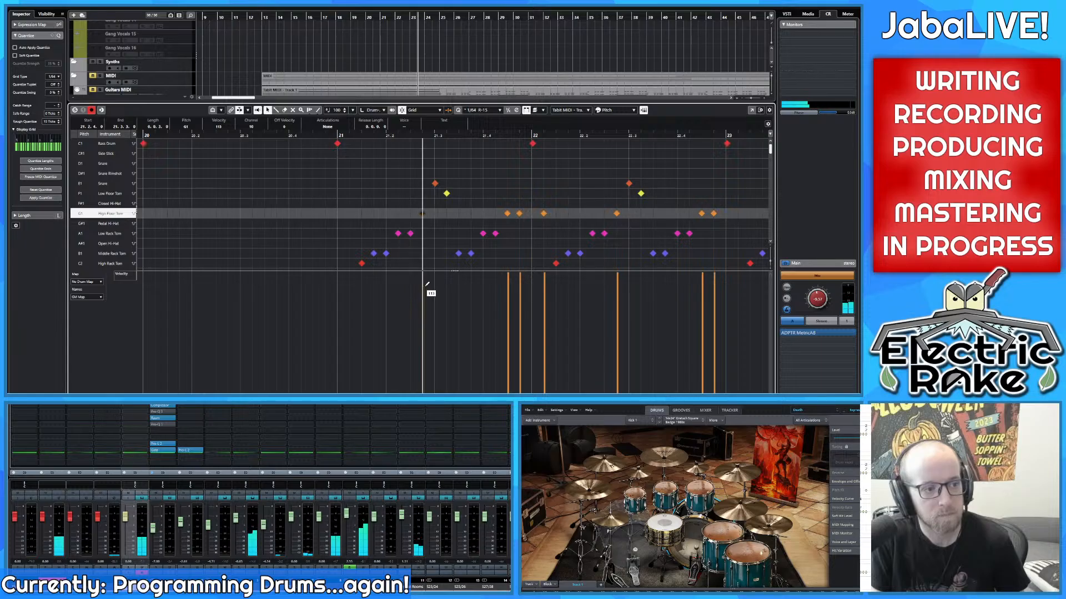
left_click(435, 183)
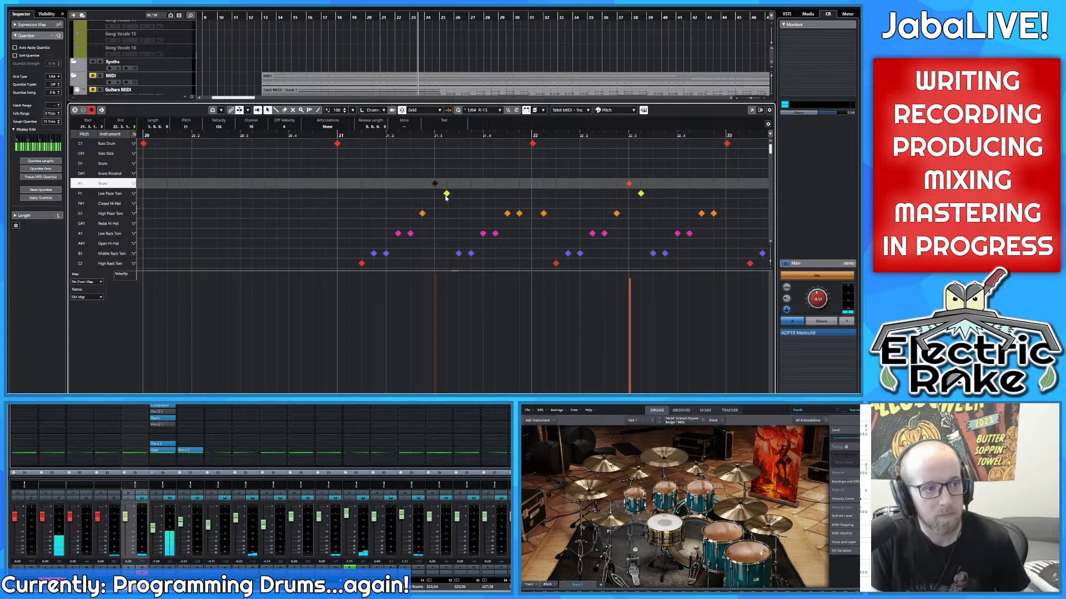
left_click(446, 194)
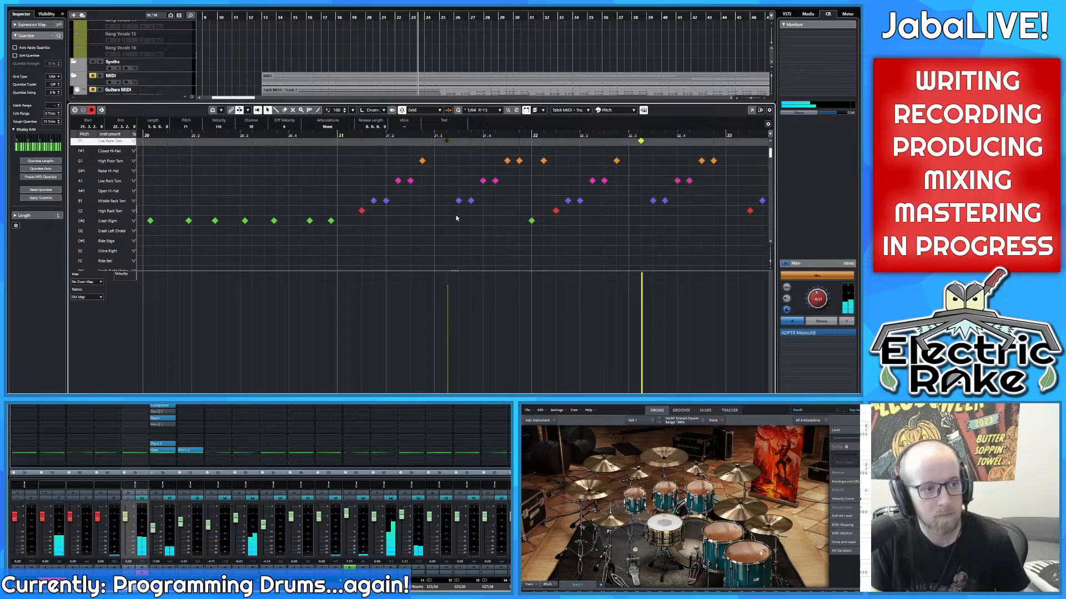
scroll(454, 211, "down", 3)
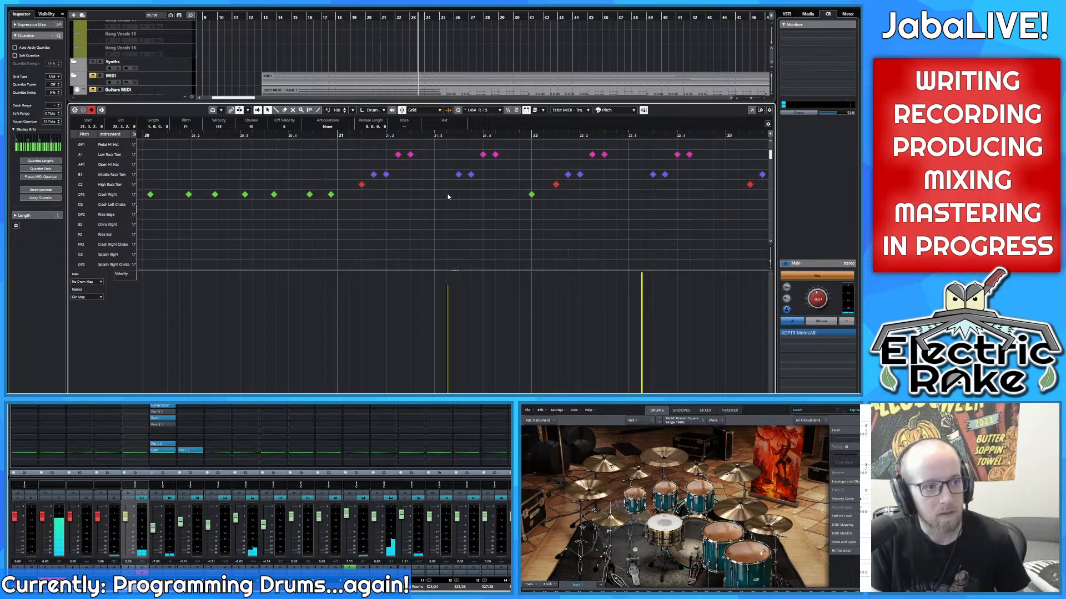
Step: Lower the velocity of the first Middle Rack Tom hit in the second half of bar 21
scroll(451, 203, "up", 3)
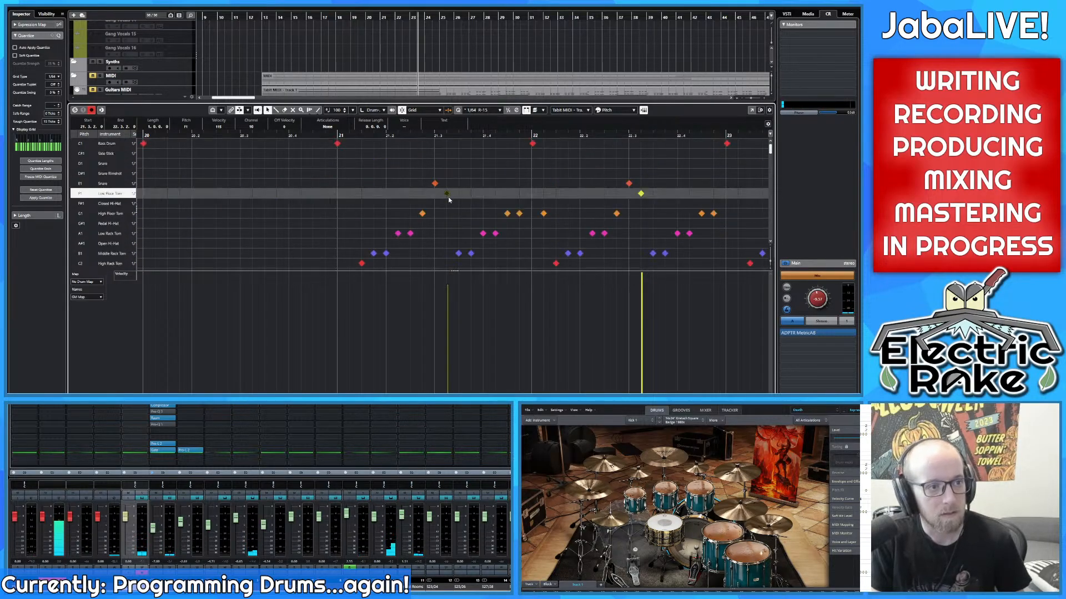
left_click(459, 253)
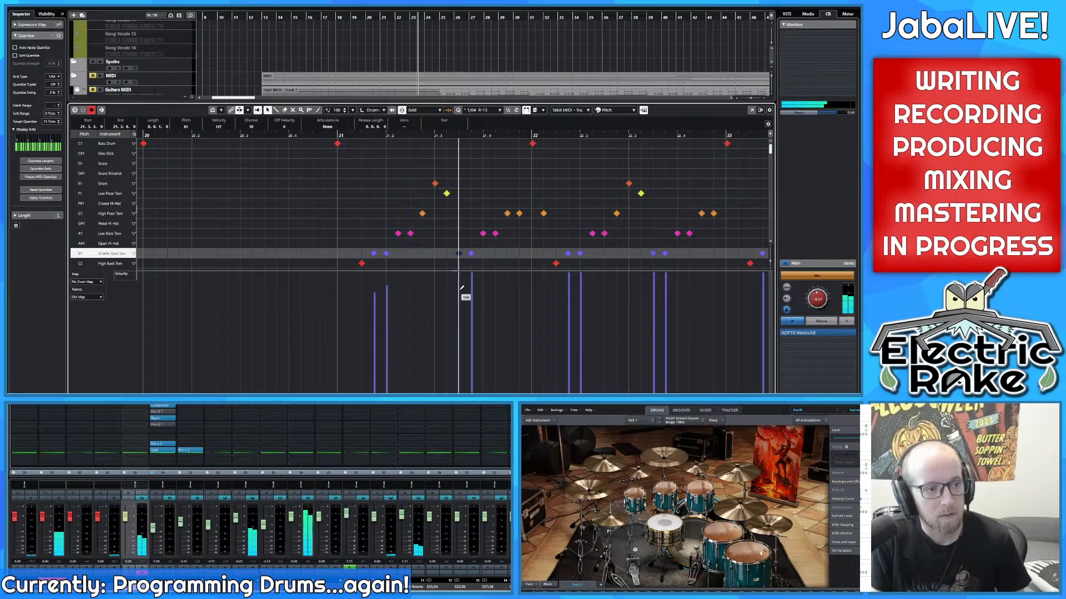
scroll(461, 233, "down", 4)
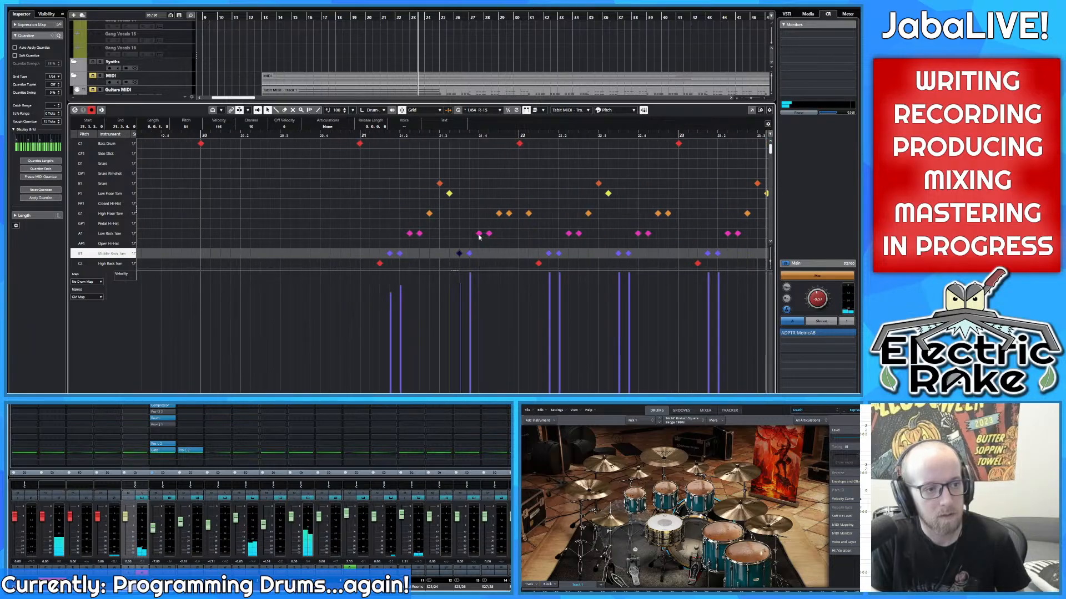
Step: Select the fill in bars 21 to 24 and give its hits varied lower velocities from late bar 21 through bar 22
scroll(460, 233, "down", 2)
scroll(422, 234, "right", 1)
left_click_drag(399, 252, 589, 151)
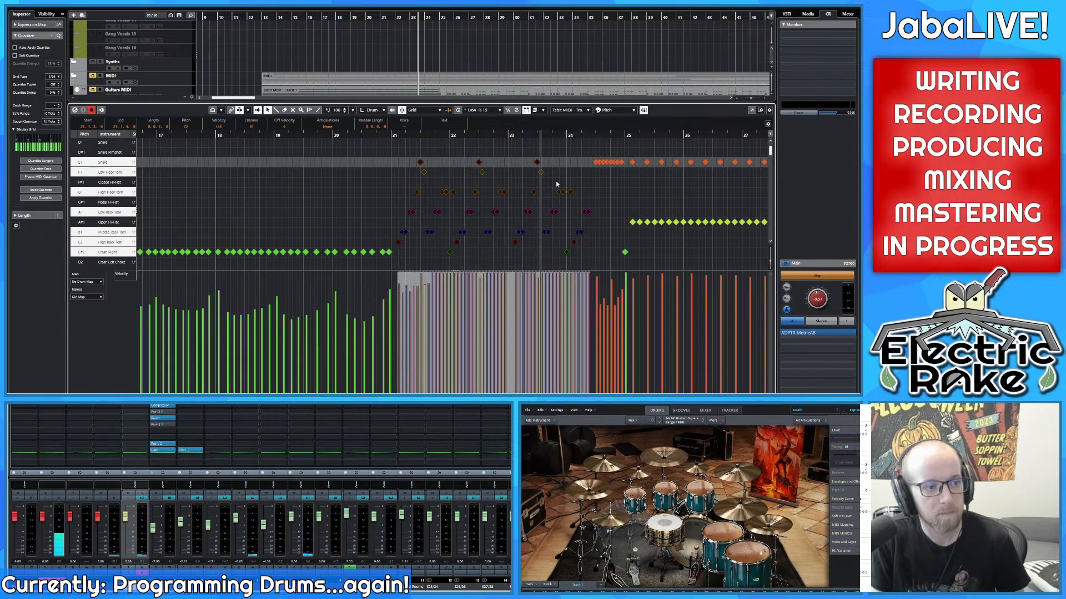
scroll(417, 256, "up", 3)
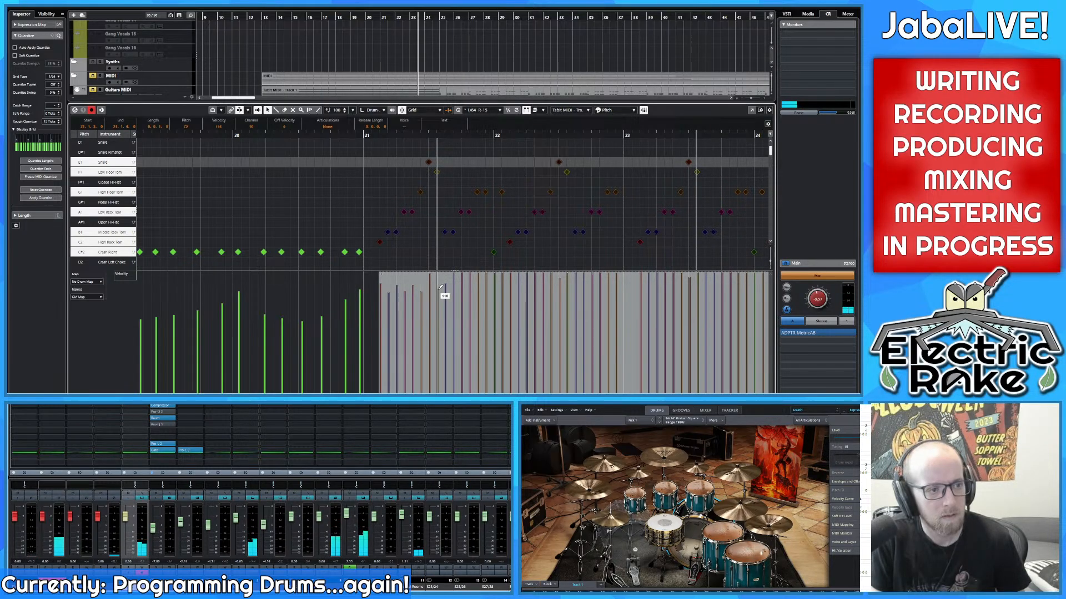
left_click(495, 276)
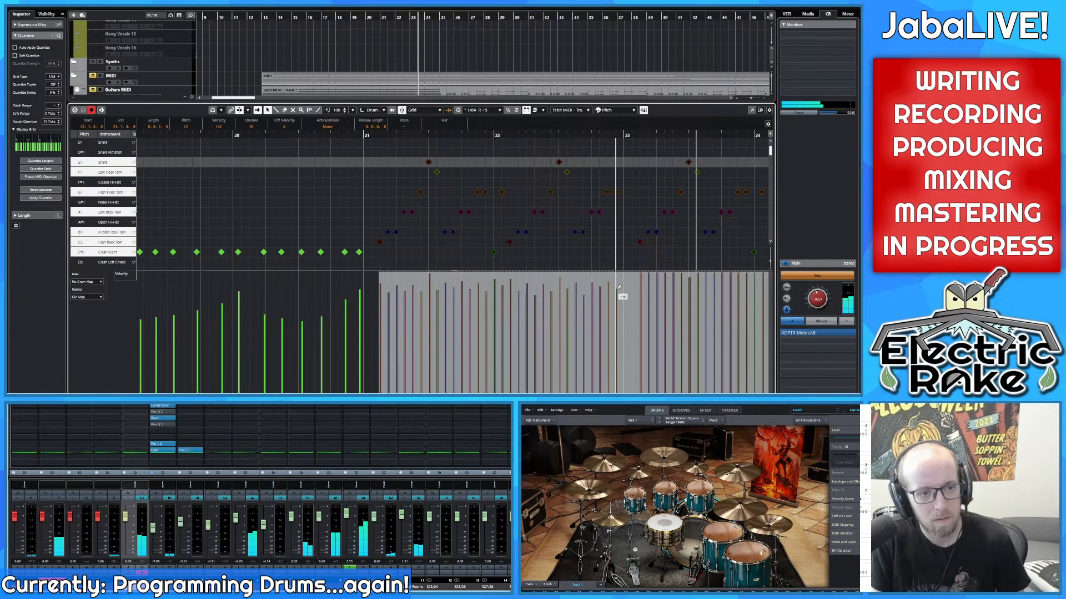
Step: Check the Crash Left hit on bar 23 and select the fill from the end of bar 22 into bar 24
scroll(618, 187, "up", 2)
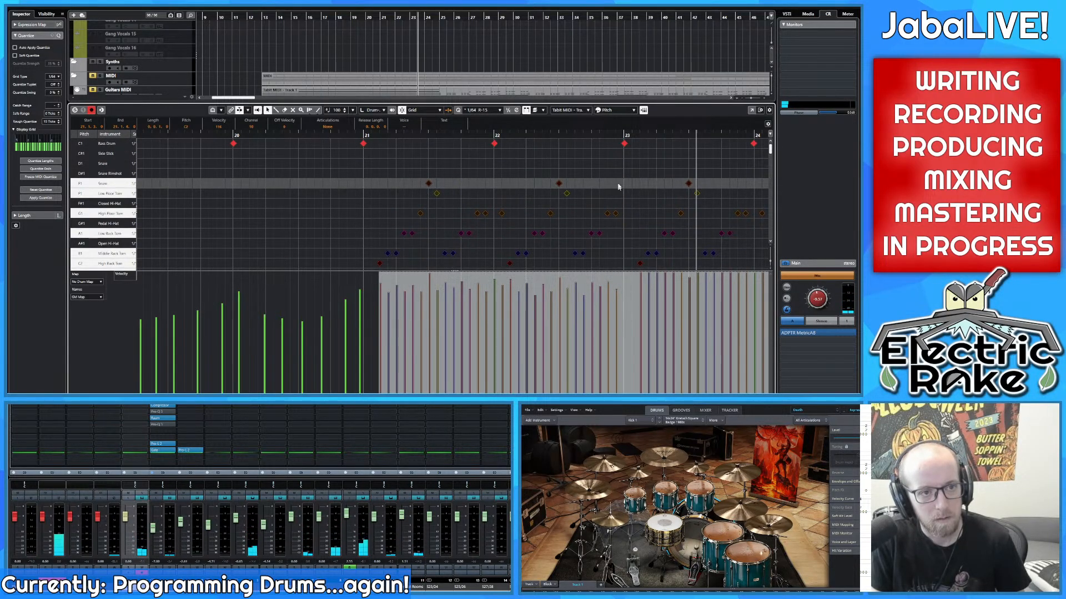
scroll(624, 183, "down", 5)
left_click(624, 221)
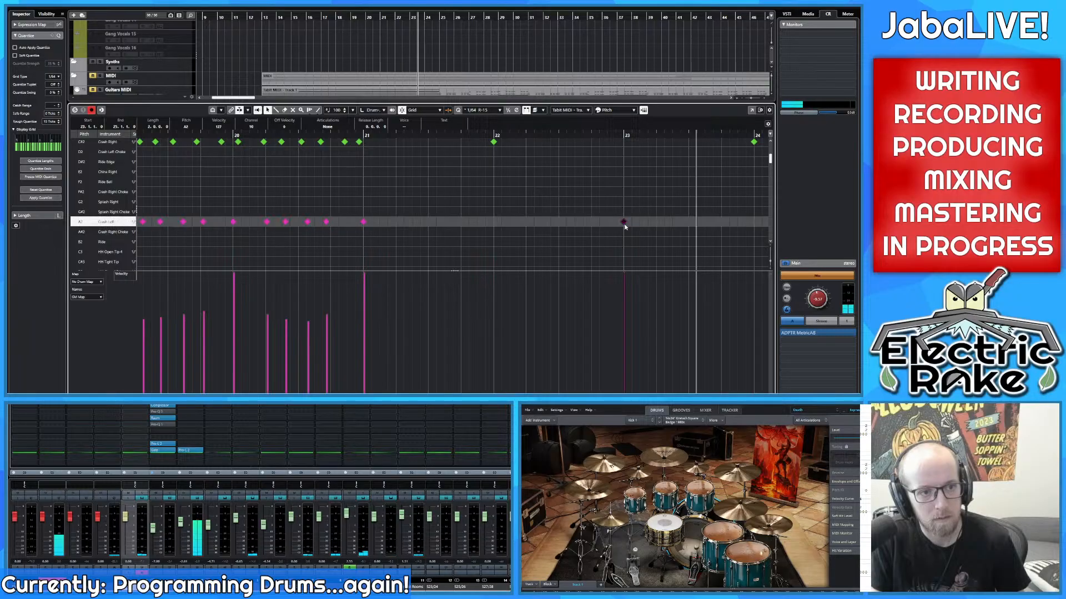
scroll(625, 220, "up", 2)
scroll(629, 215, "down", 1)
left_click_drag(629, 215, 603, 149)
scroll(567, 224, "down", 3)
scroll(546, 238, "down", 2)
scroll(544, 238, "down", 2)
scroll(547, 236, "up", 3)
scroll(594, 167, "up", 1)
scroll(603, 150, "up", 2)
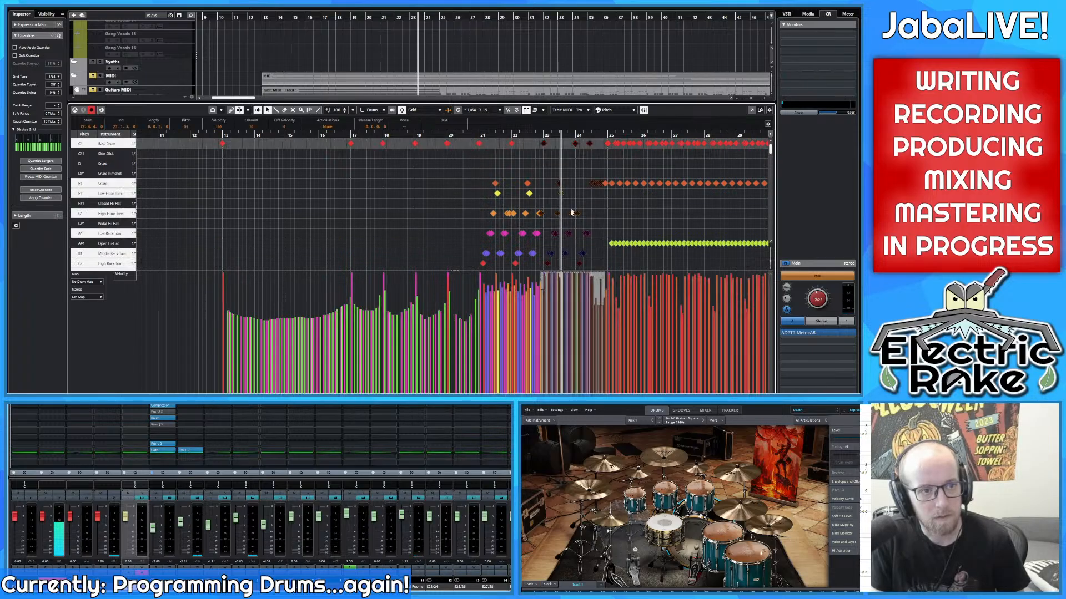
Step: Exclude the Bass Drum hits in bars 23 and 24 from the selected crash, tom and snare hits
scroll(547, 250, "down", 2)
scroll(548, 222, "up", 8)
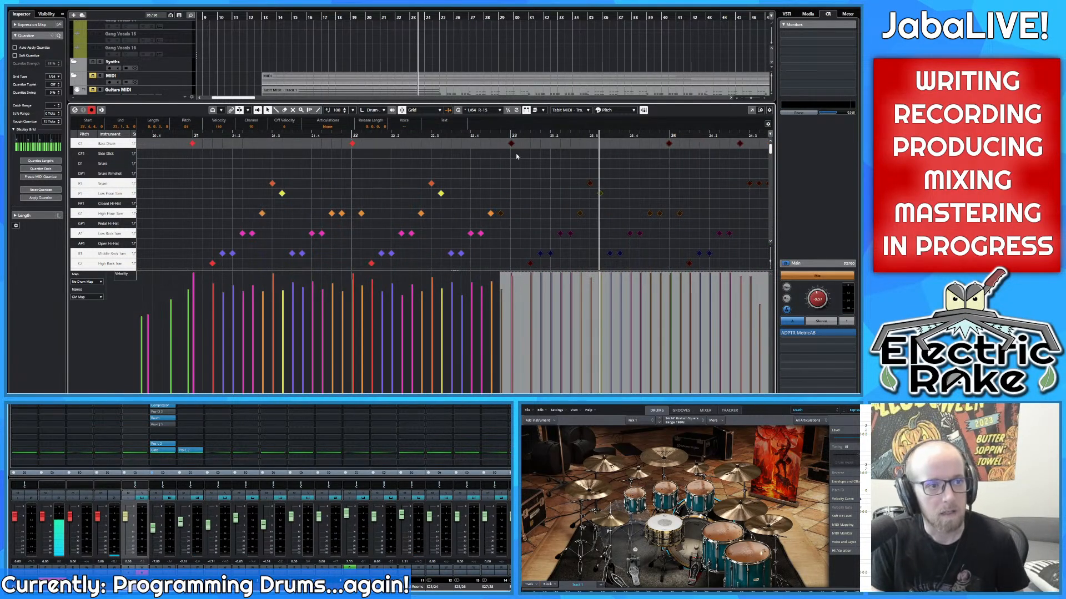
scroll(547, 222, "right", 2)
left_click_drag(408, 162, 662, 140)
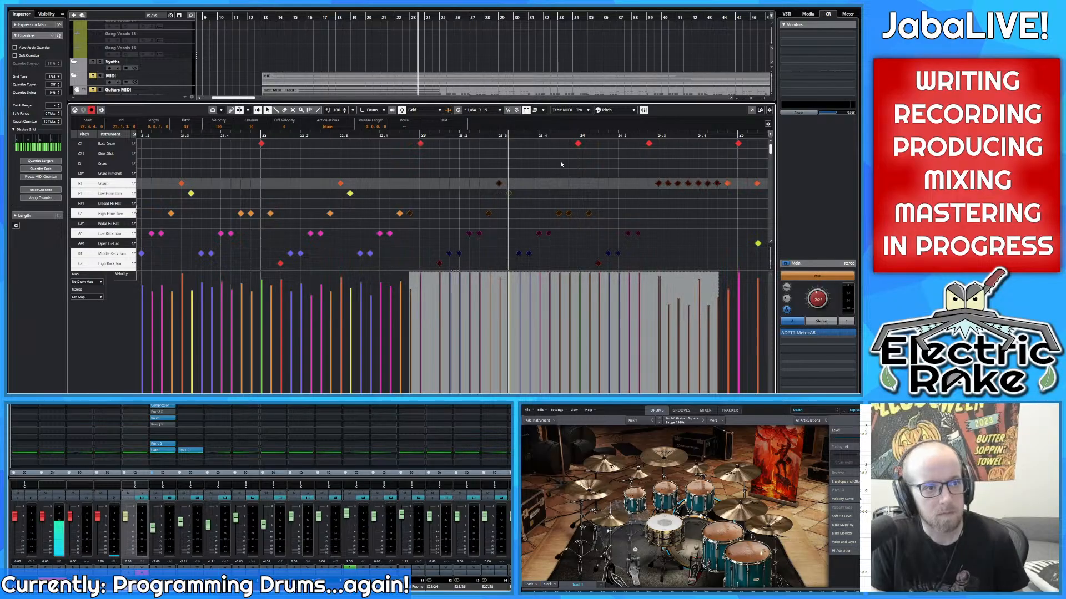
scroll(560, 164, "down", 3)
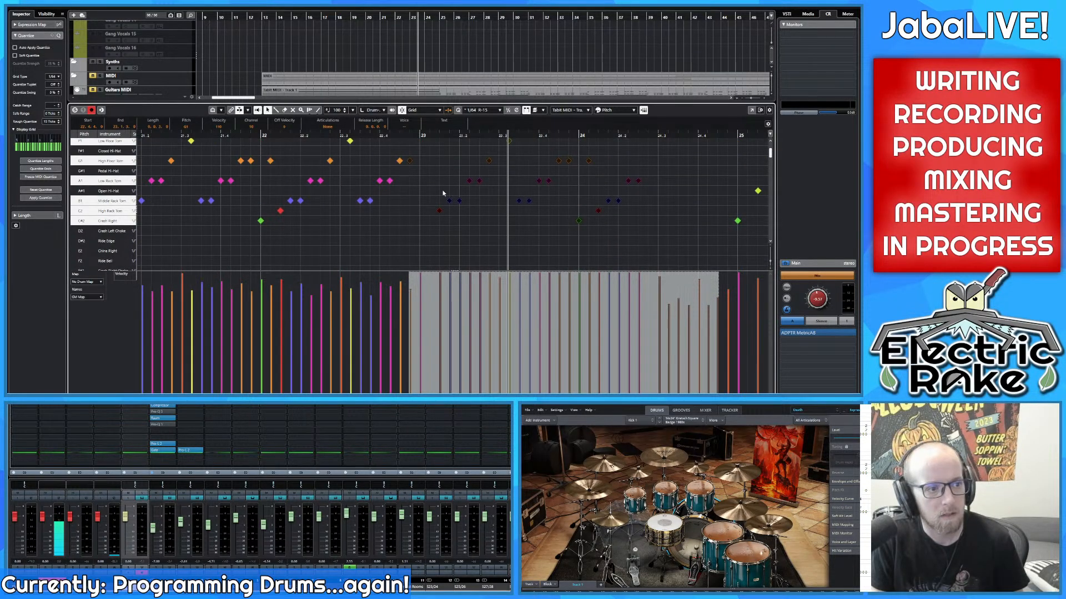
Step: Lower the velocities of bar 23's opening Crash Left, High Rack Tom and first Middle Rack Tom hits by uneven amounts
scroll(443, 194, "up", 2)
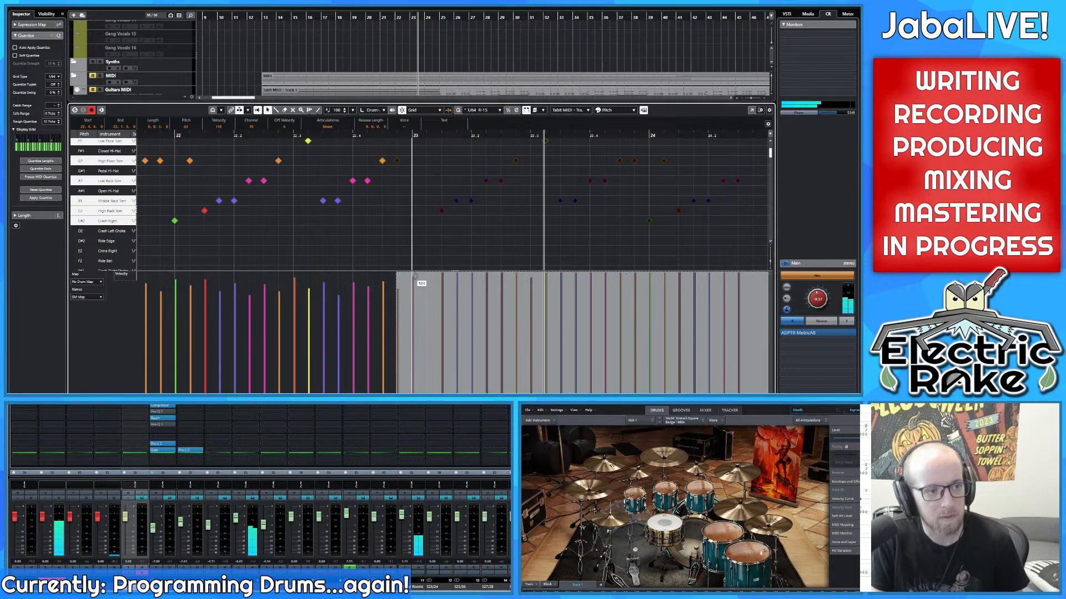
scroll(451, 247, "down", 3)
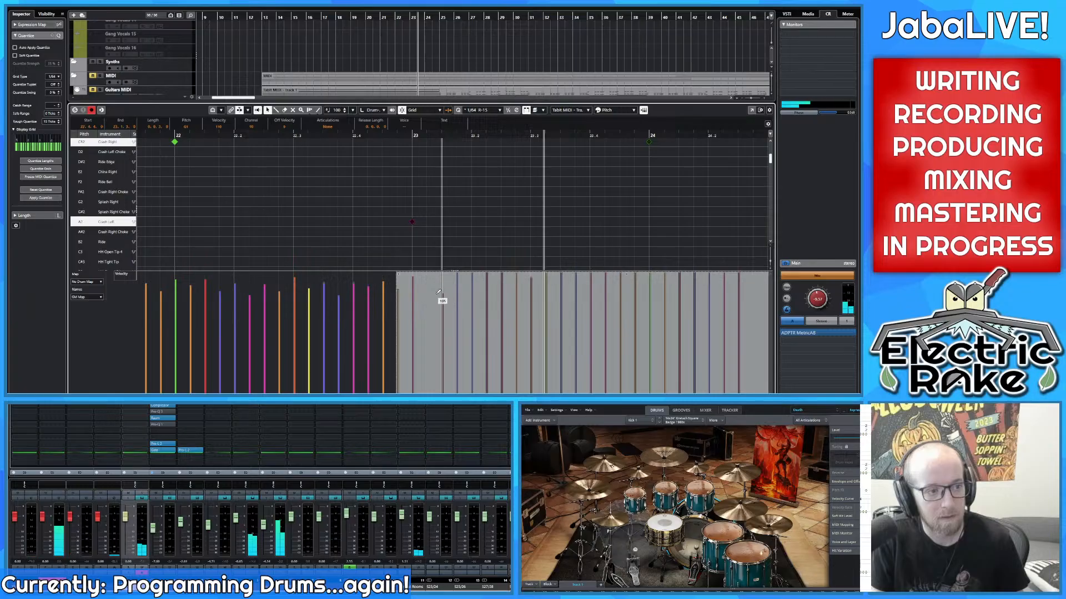
scroll(431, 225, "up", 5)
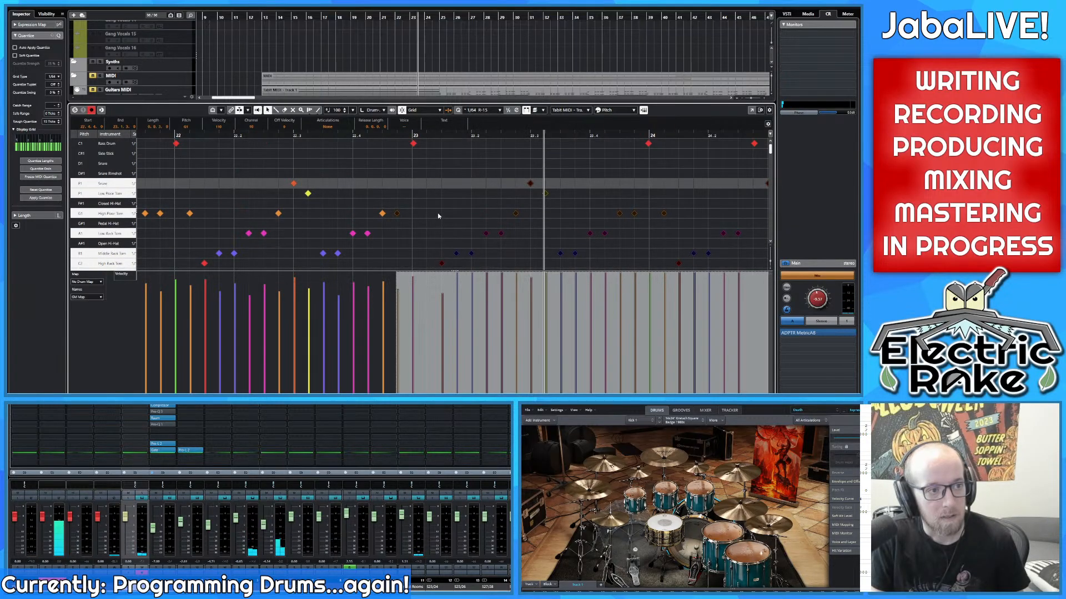
scroll(438, 214, "down", 4)
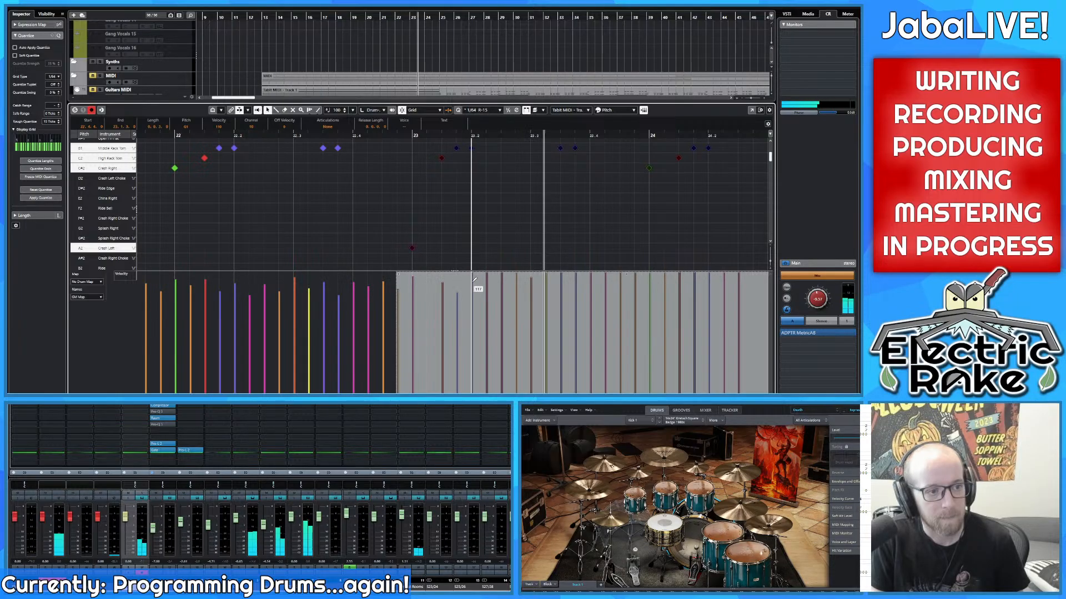
Step: Vary the velocities of the remaining tom and snare hits in bar 23 at lower, uneven levels
scroll(478, 222, "up", 1)
scroll(481, 302, "up", 2)
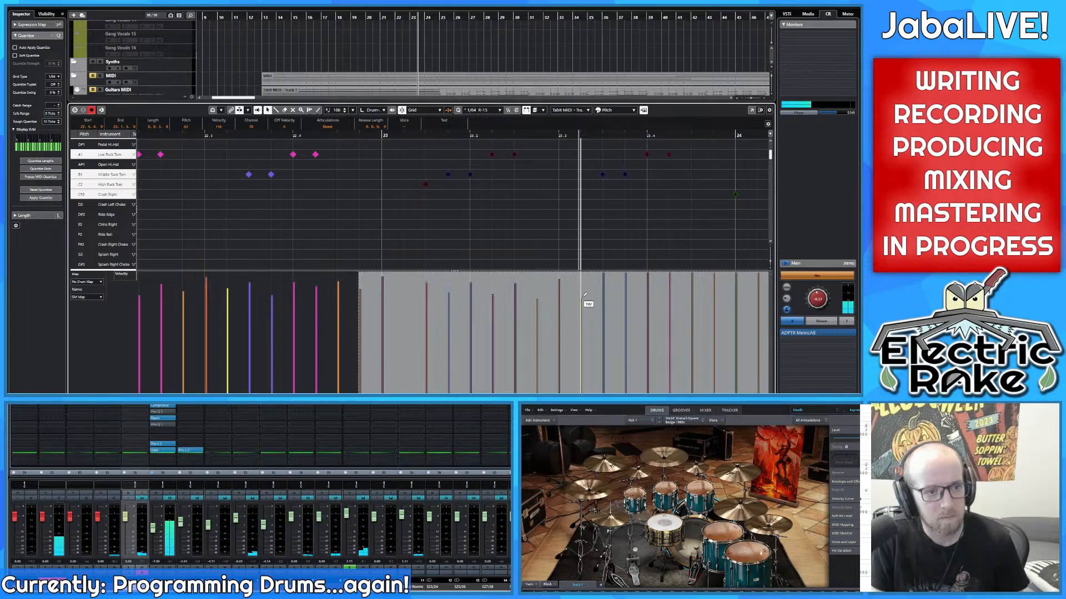
left_click(626, 303)
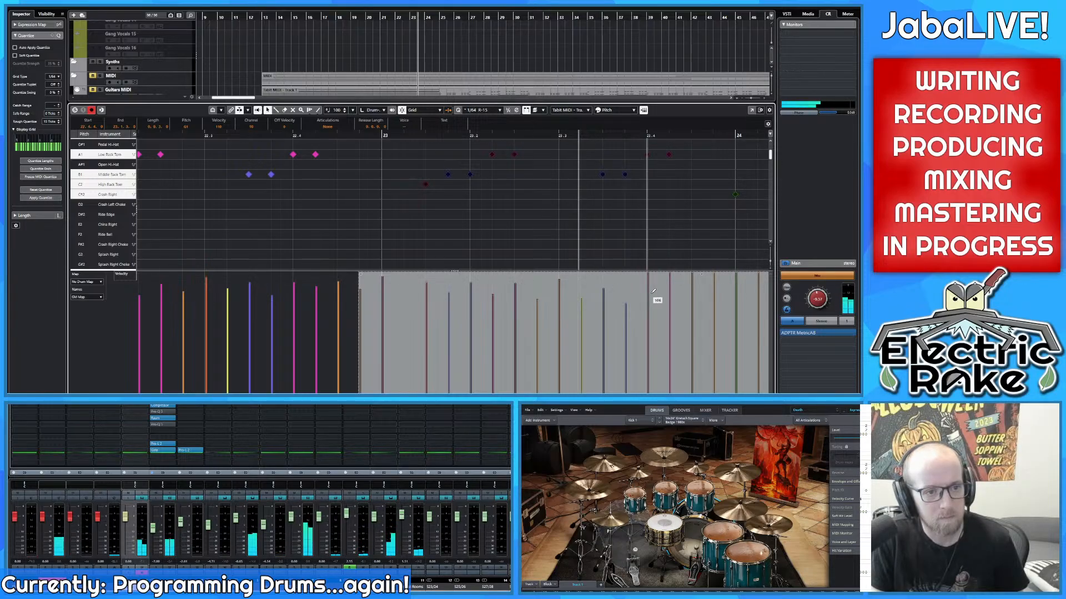
left_click(670, 298)
left_click(692, 287)
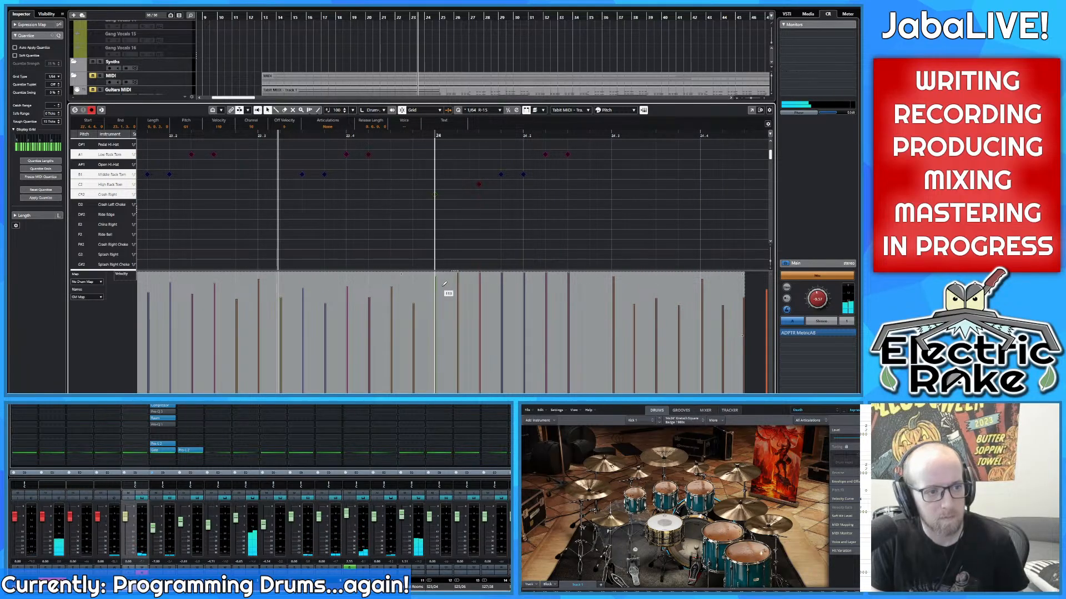
Step: Lower the velocities of the Crash Right and tom hits in the first half of bar 24, checking the snare roll that follows
left_click_drag(437, 279, 464, 301)
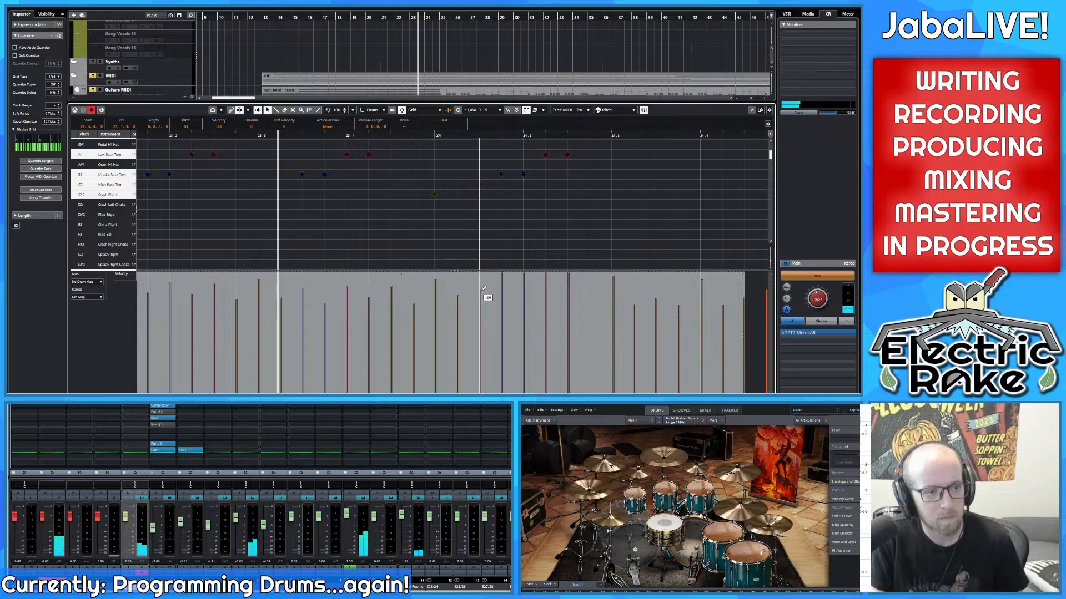
mouse_move(484, 288)
left_mouse_down()
mouse_move(504, 302)
mouse_move(564, 291)
left_mouse_up()
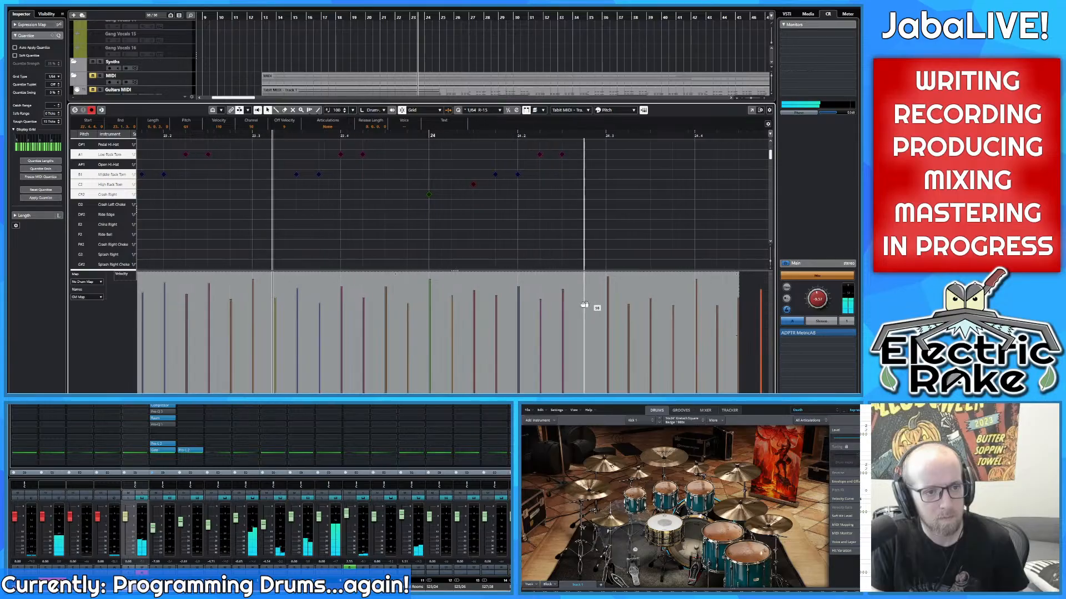
scroll(590, 309, "right", 2)
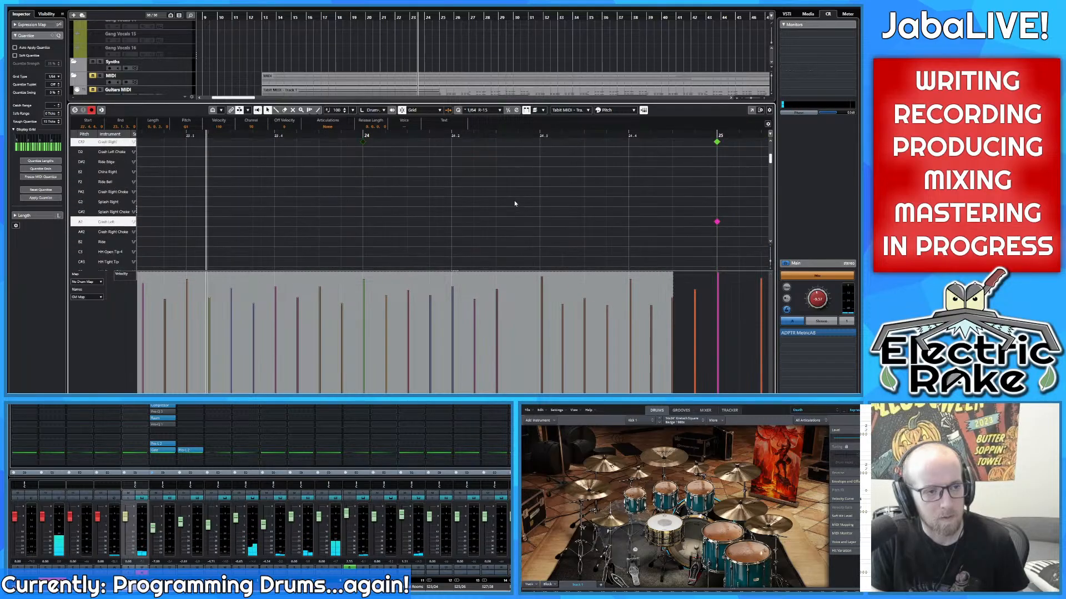
scroll(519, 224, "up", 4)
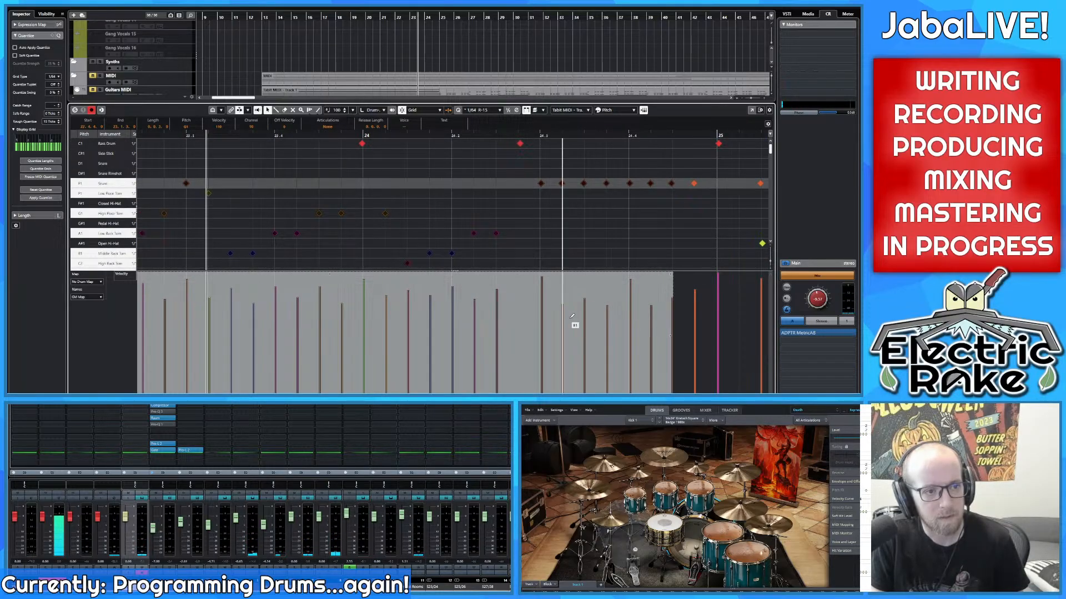
scroll(644, 304, "down", 3, "ctrl")
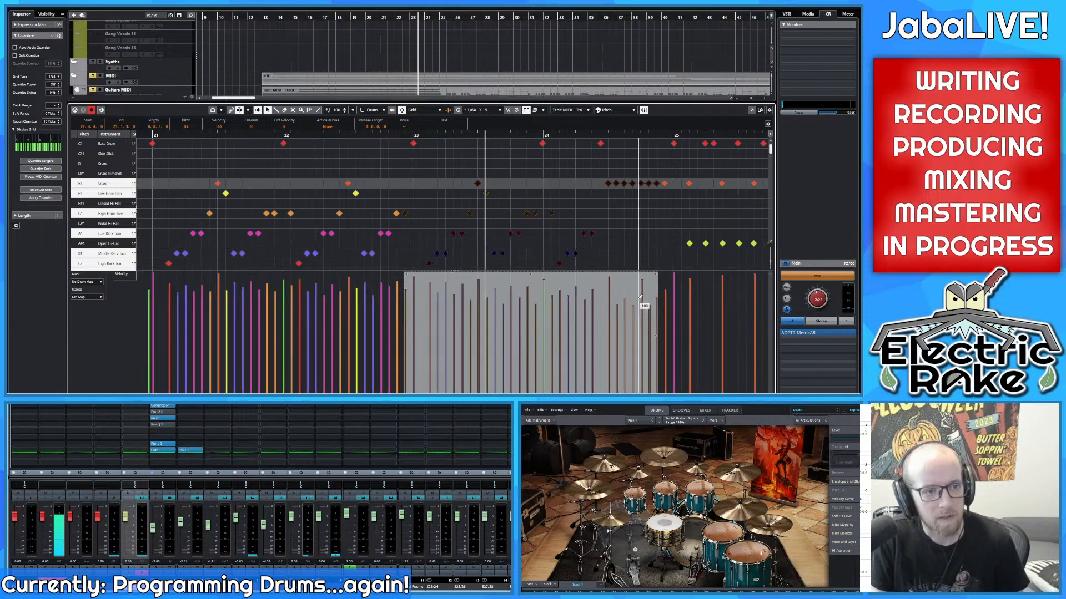
Step: Play back the edited fill from late bar 22 into the groove at bar 25
left_click_drag(420, 134, 372, 139)
key("space")
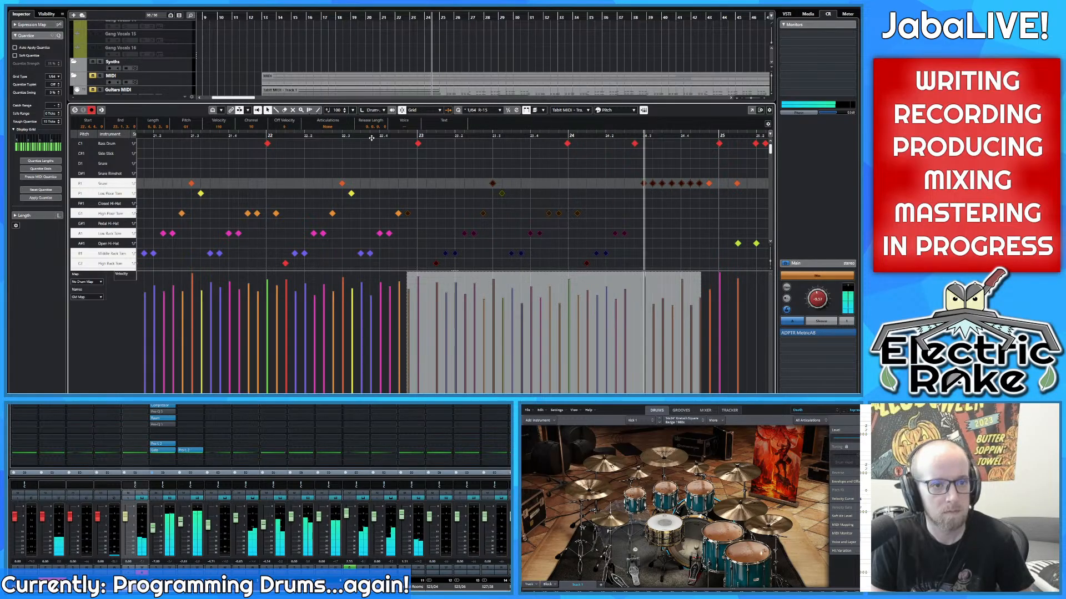
scroll(371, 155, "down", 5, "ctrl")
scroll(359, 163, "down", 2, "ctrl")
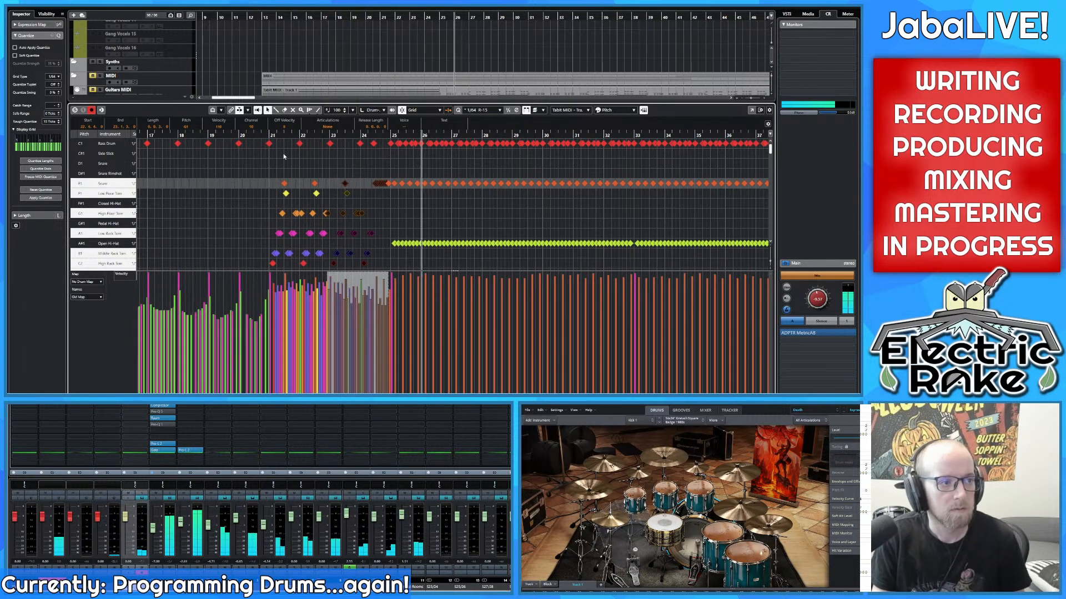
Step: Play back the crash roll's ending and the whole tom fill from bar 20 into bar 25
left_click_drag(242, 135, 245, 161)
scroll(267, 163, "down", 3, "ctrl")
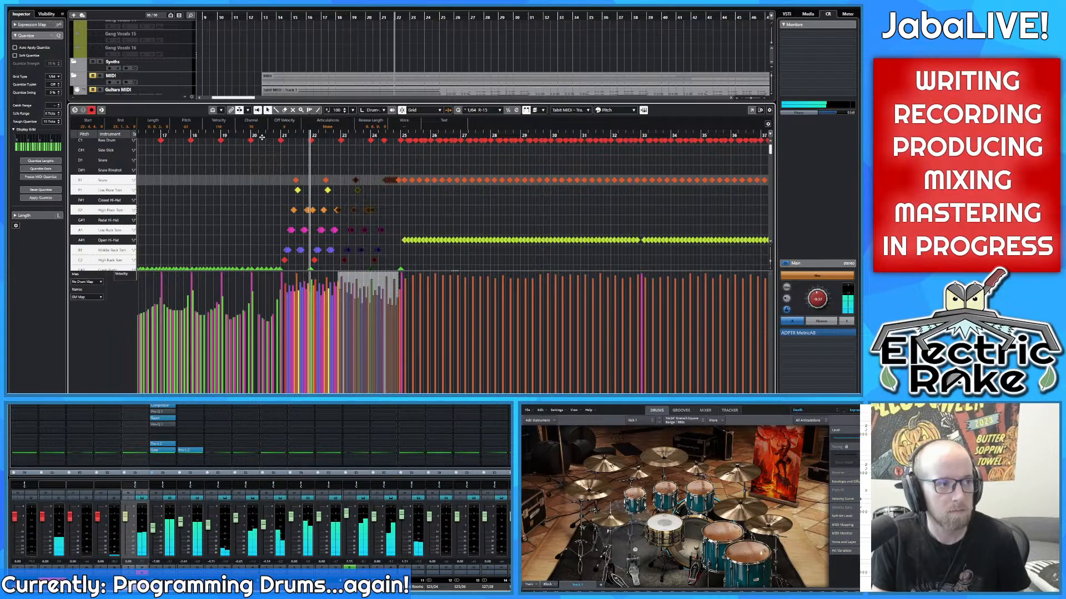
scroll(288, 209, "up", 5, "ctrl")
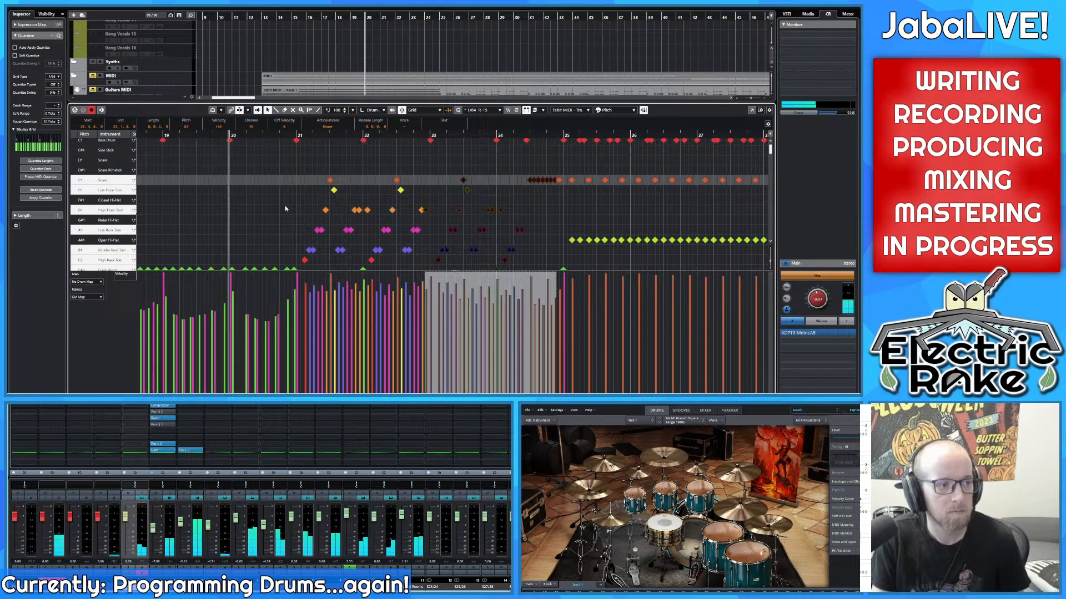
scroll(283, 201, "down", 3)
scroll(281, 194, "down", 4, "ctrl")
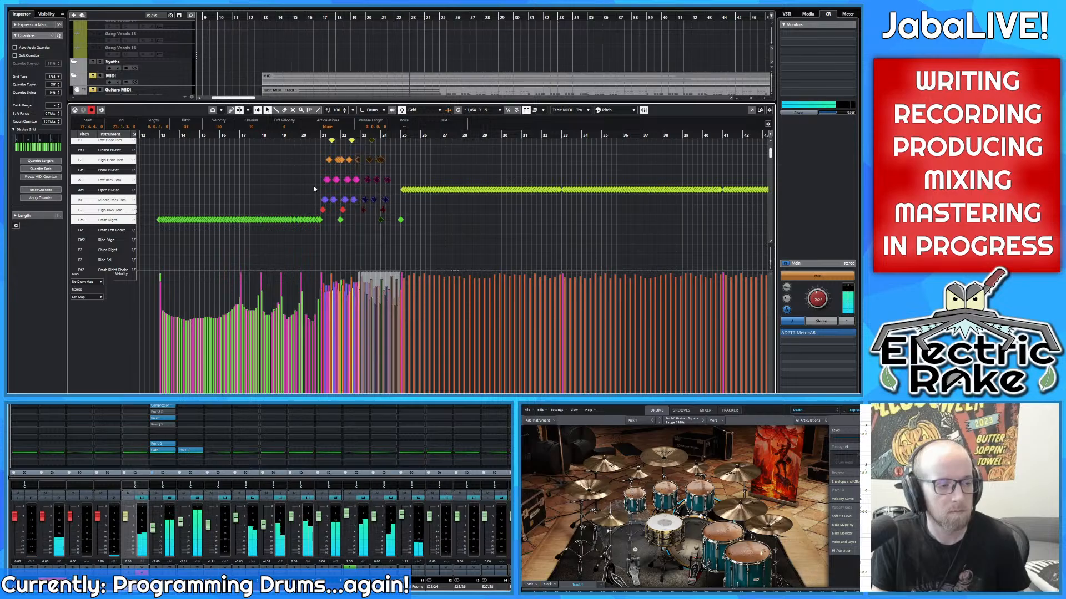
scroll(420, 186, "up", 6)
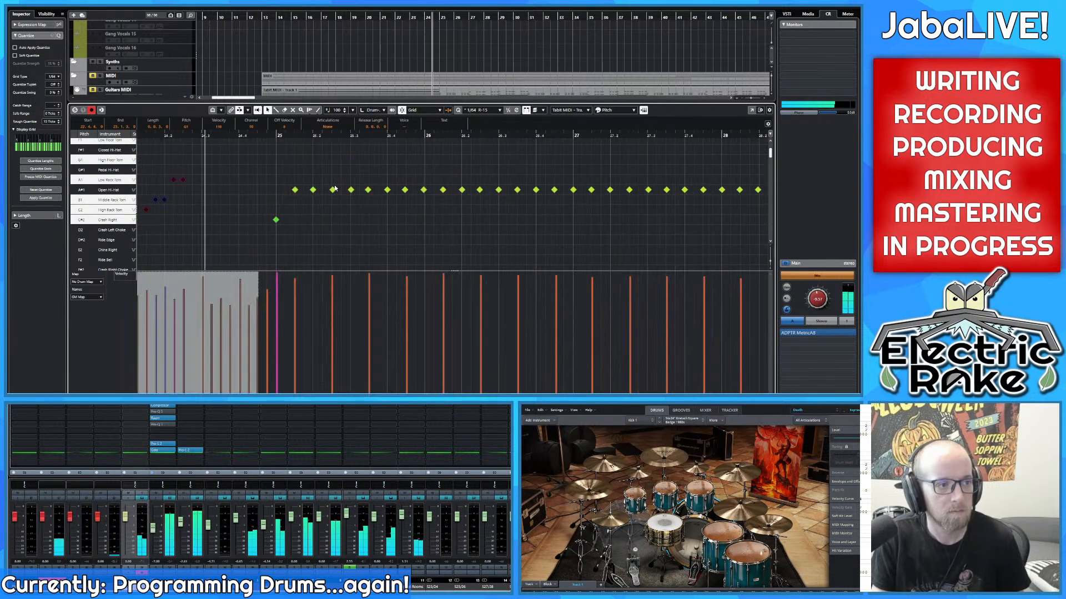
left_click_drag(236, 195, 378, 187)
key("space")
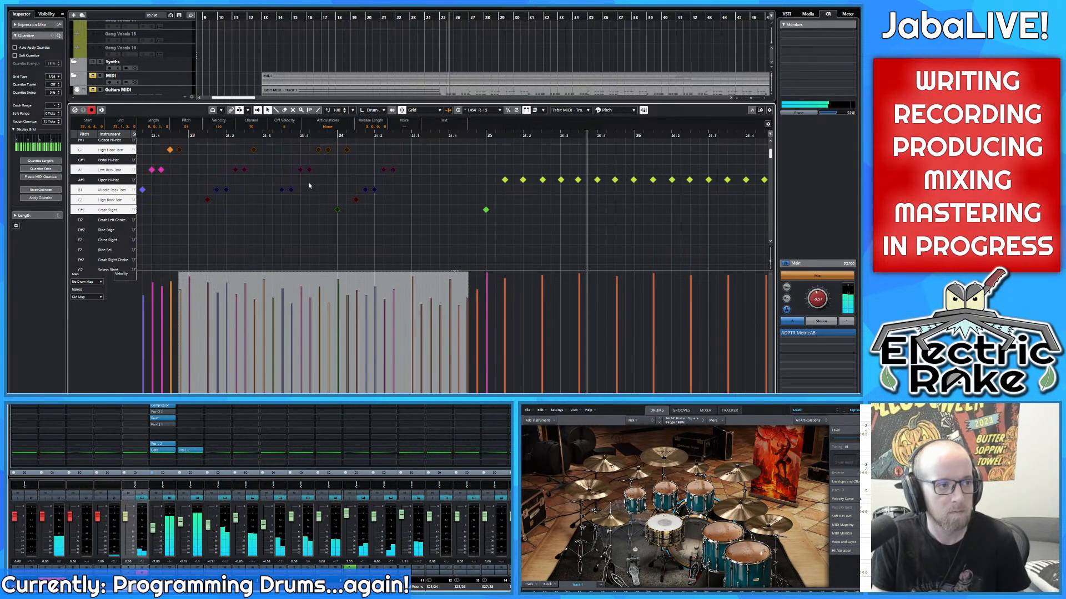
Step: Return to the crash roll and move the last Crash Left hit in bar 19 slightly later
left_click_drag(309, 185, 623, 181)
left_click_drag(355, 183, 570, 174)
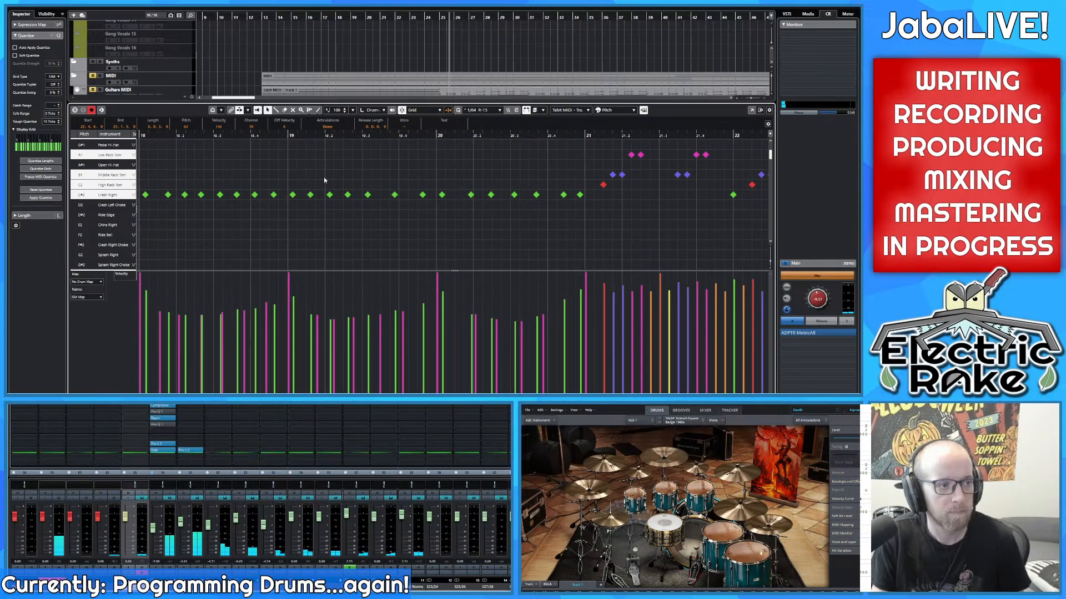
left_click_drag(234, 185, 523, 171)
left_click_drag(364, 179, 487, 150)
scroll(466, 170, "down", 4)
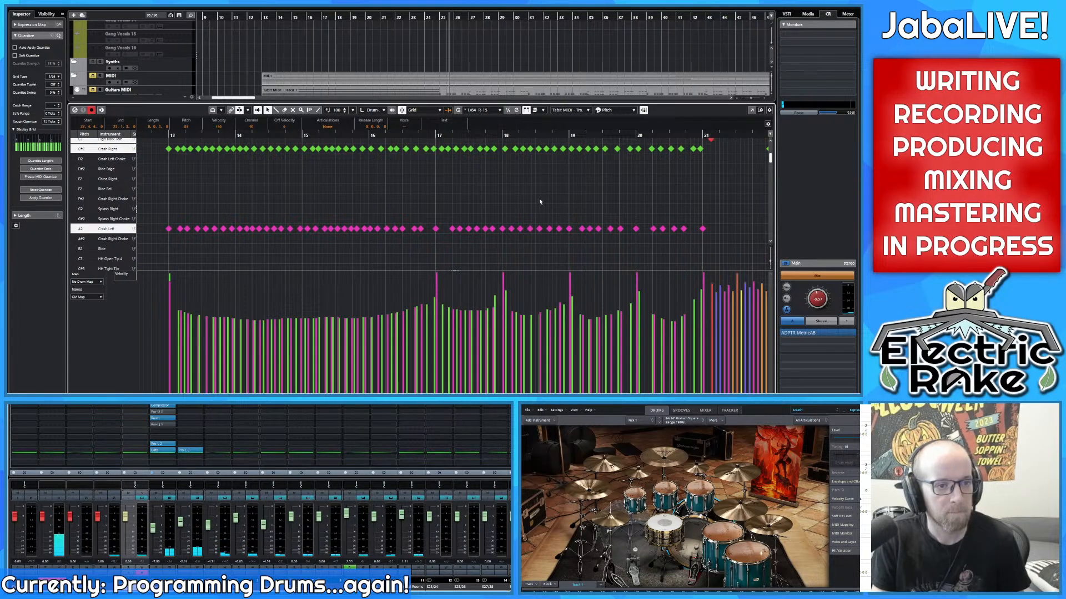
scroll(648, 205, "up", 4)
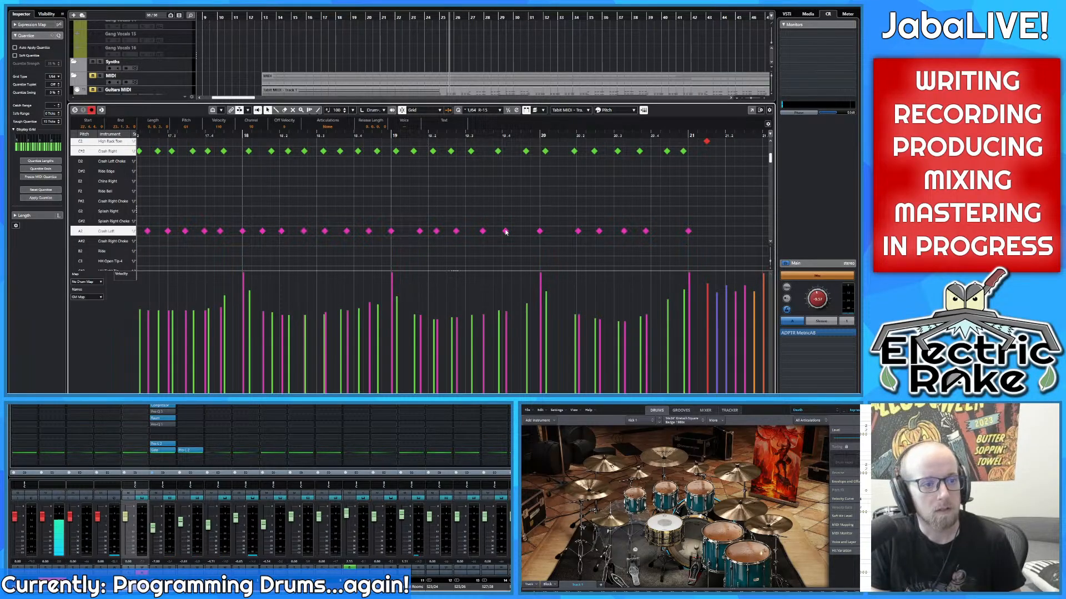
left_click_drag(506, 231, 513, 232)
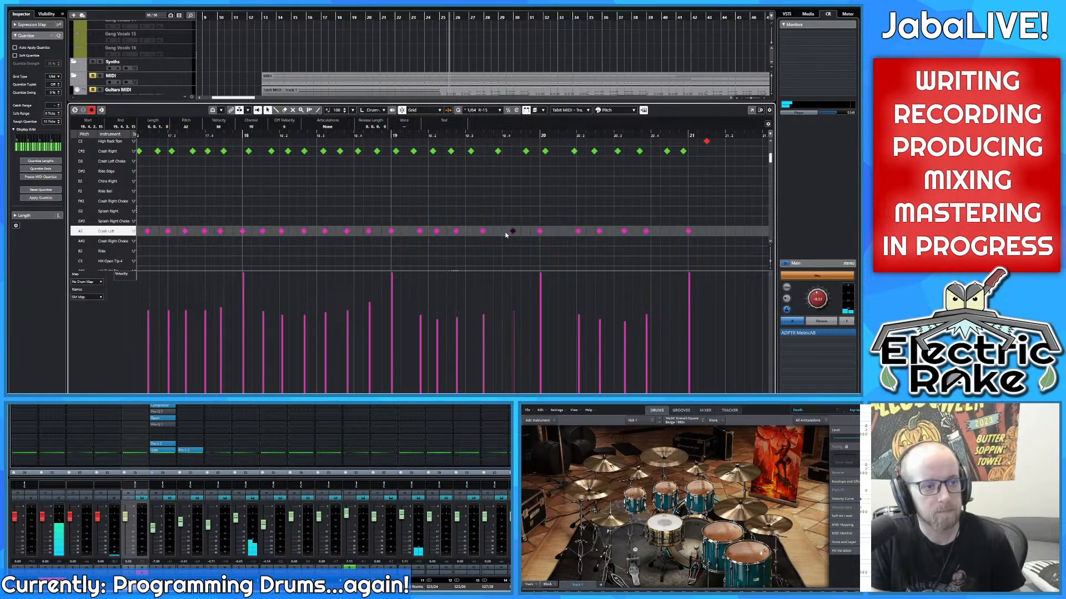
Step: Nudge the last Crash Left hit in bar 19 a little further to the right in time
scroll(487, 203, "down", 1)
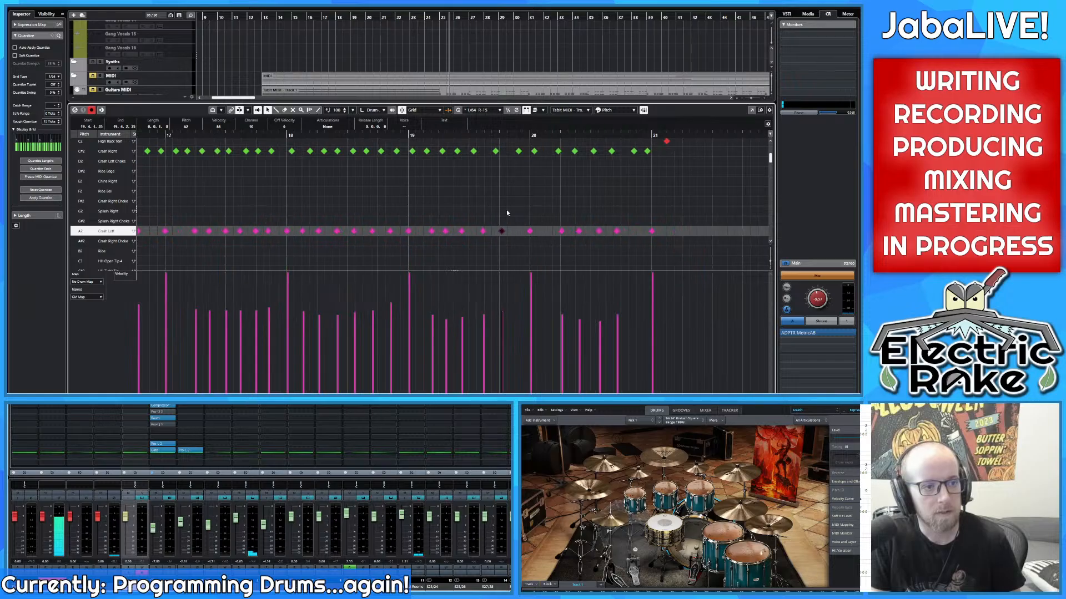
left_click_drag(503, 232, 509, 233)
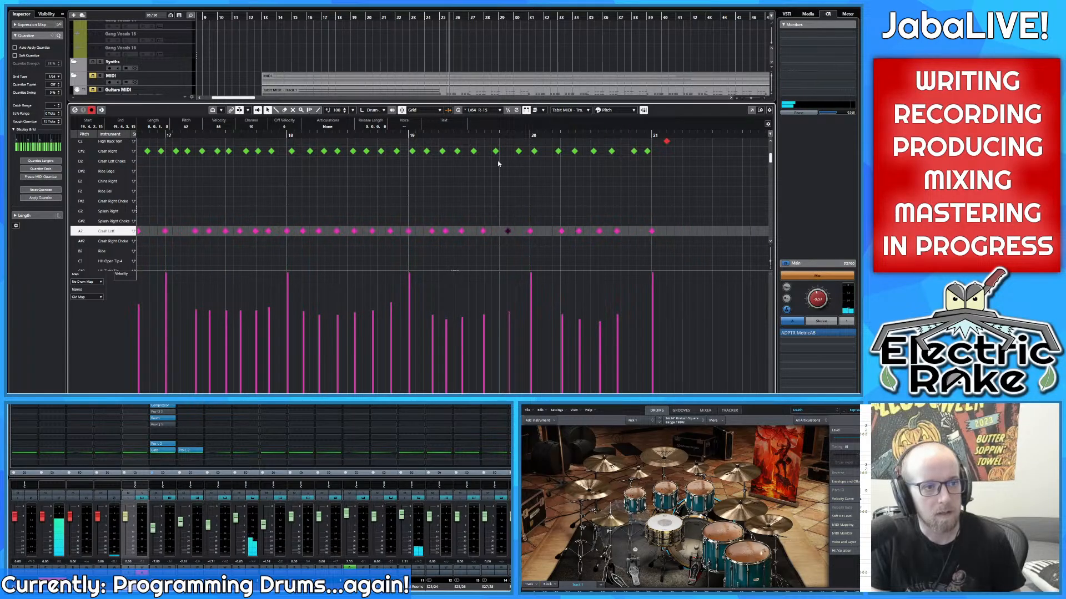
Step: Play back the whole crash roll from just before bar 13 through the tom fill and into the groove after bar 25
left_click_drag(489, 134, 299, 159)
scroll(297, 158, "down", 4)
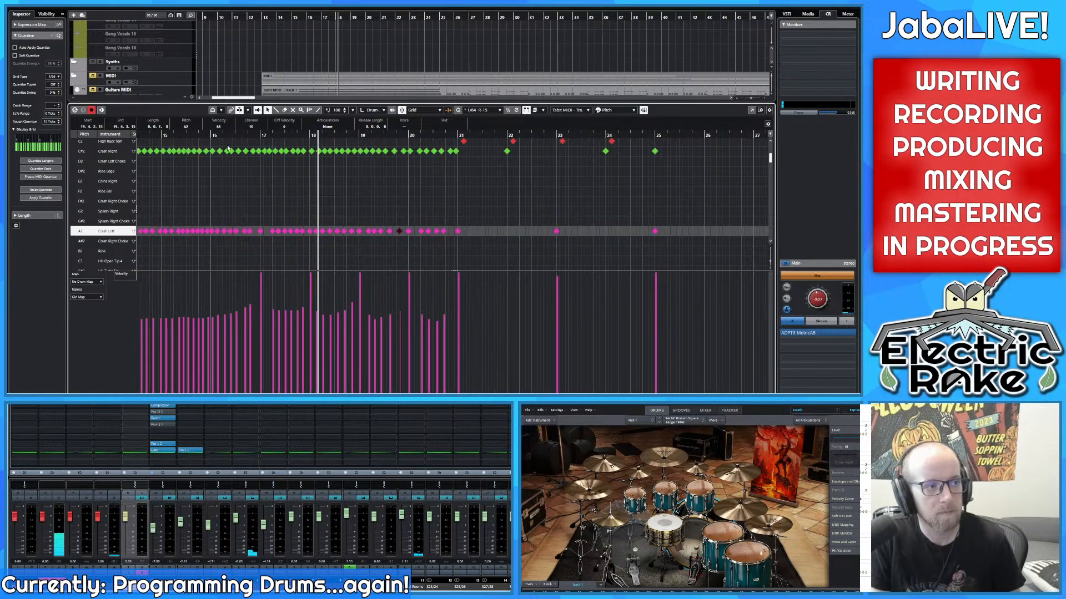
left_click(214, 138)
scroll(265, 178, "up", 3)
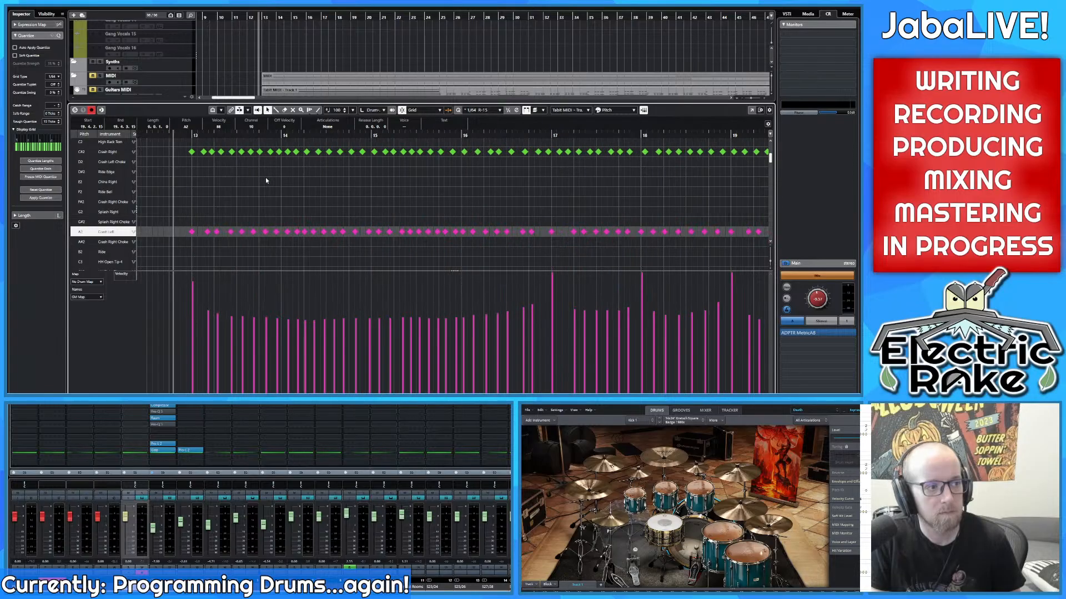
key("space")
scroll(266, 179, "down", 3)
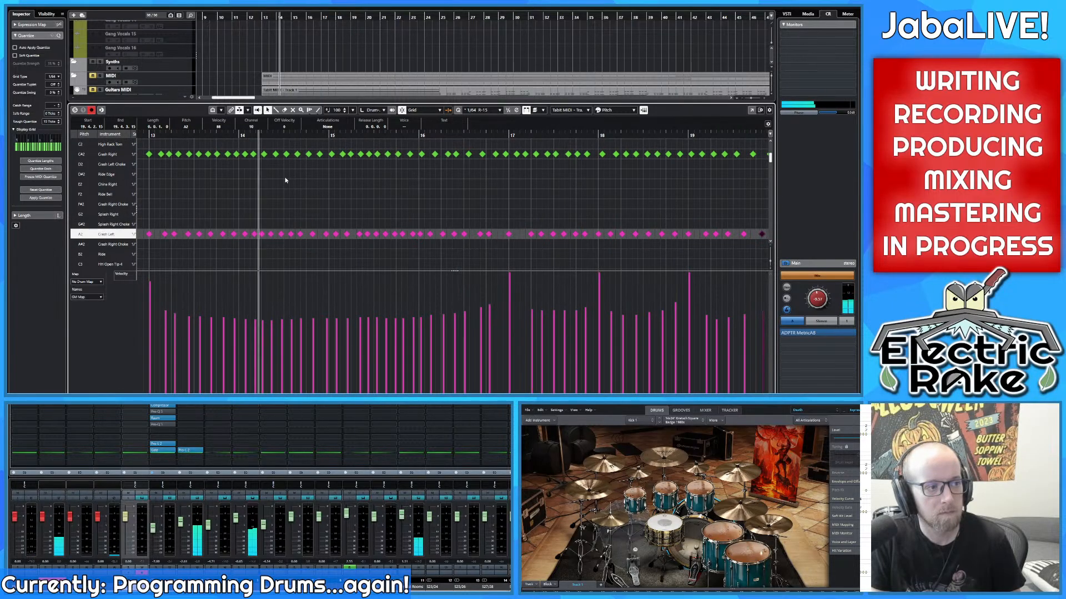
scroll(283, 174, "up", 2)
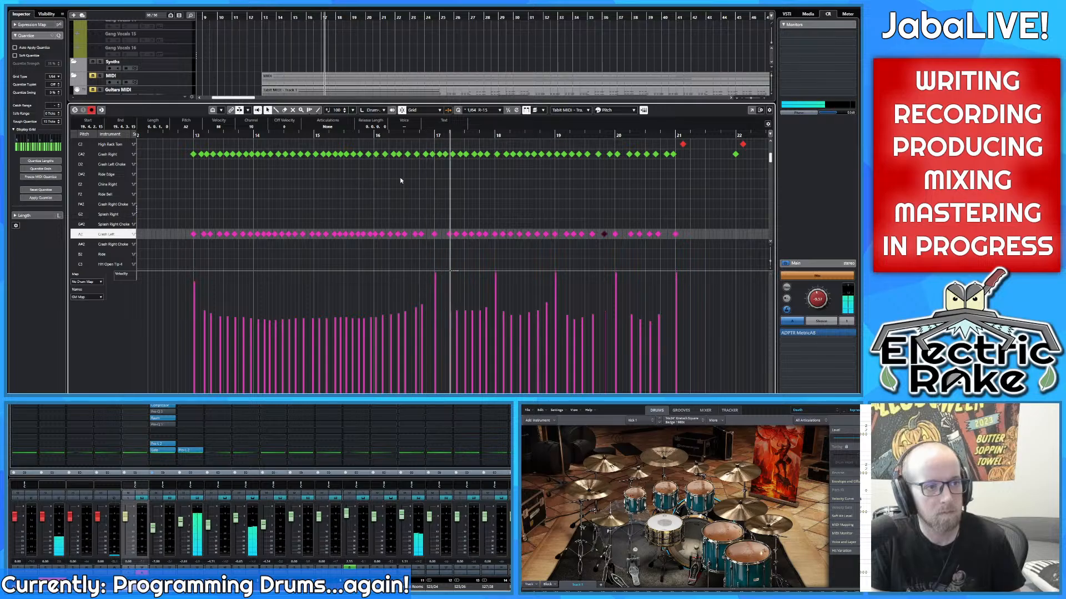
scroll(372, 179, "right", 2)
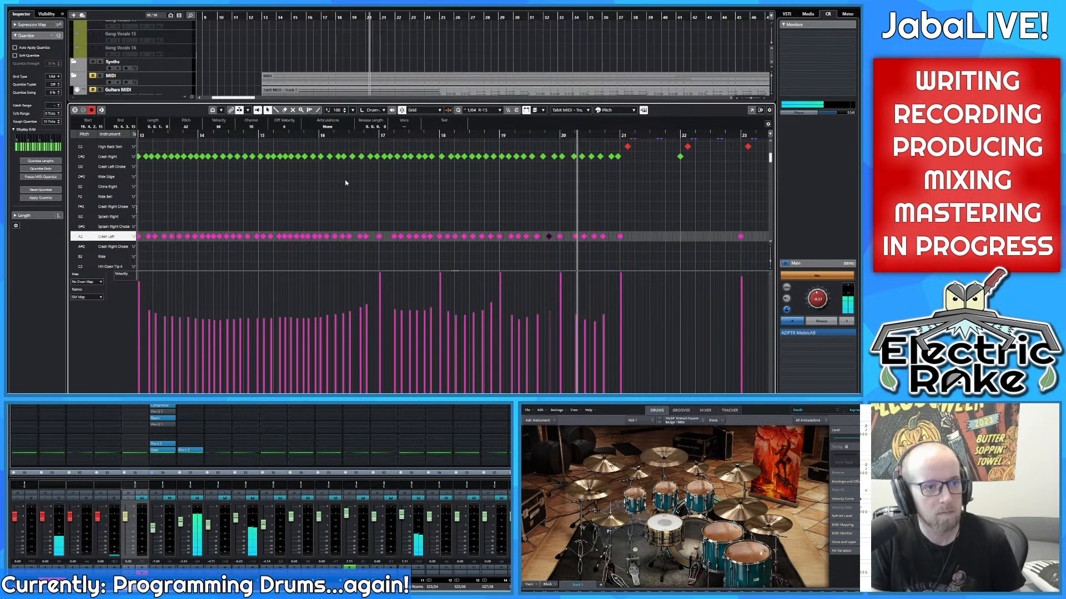
scroll(385, 195, "right", 2)
scroll(386, 195, "up", 1)
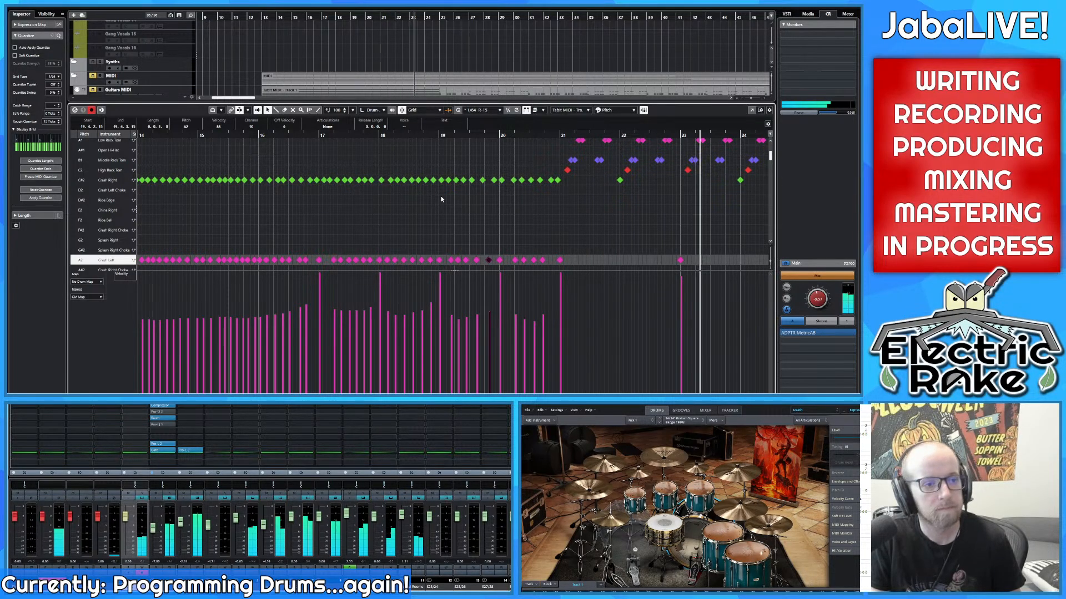
key("g")
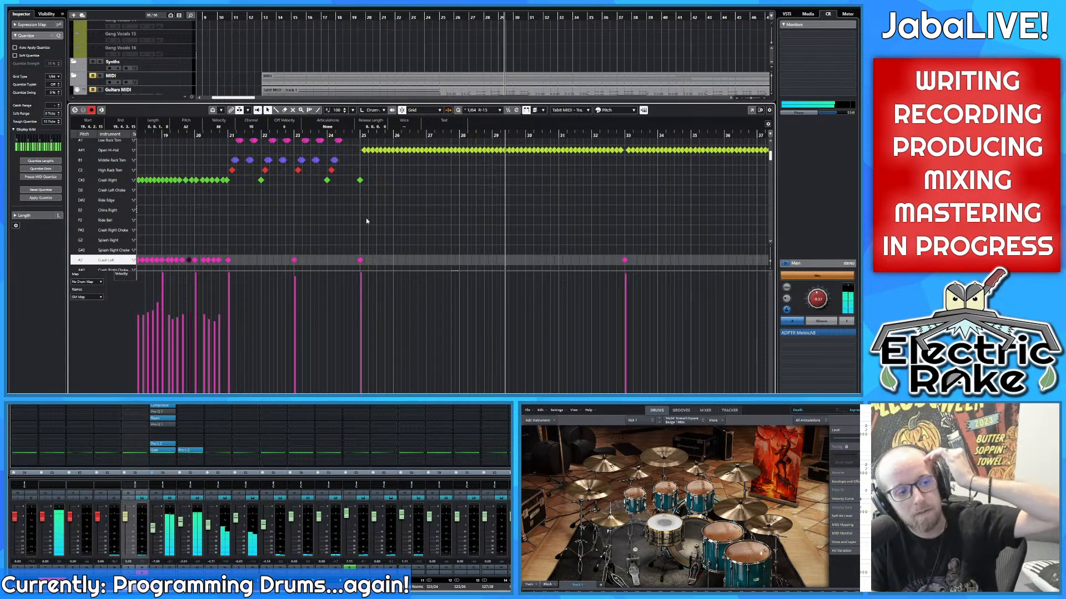
Step: Delete the Crash Right hit at the start of bar 25, keeping the Crash Left hit by undoing its removal
scroll(349, 196, "down", 1)
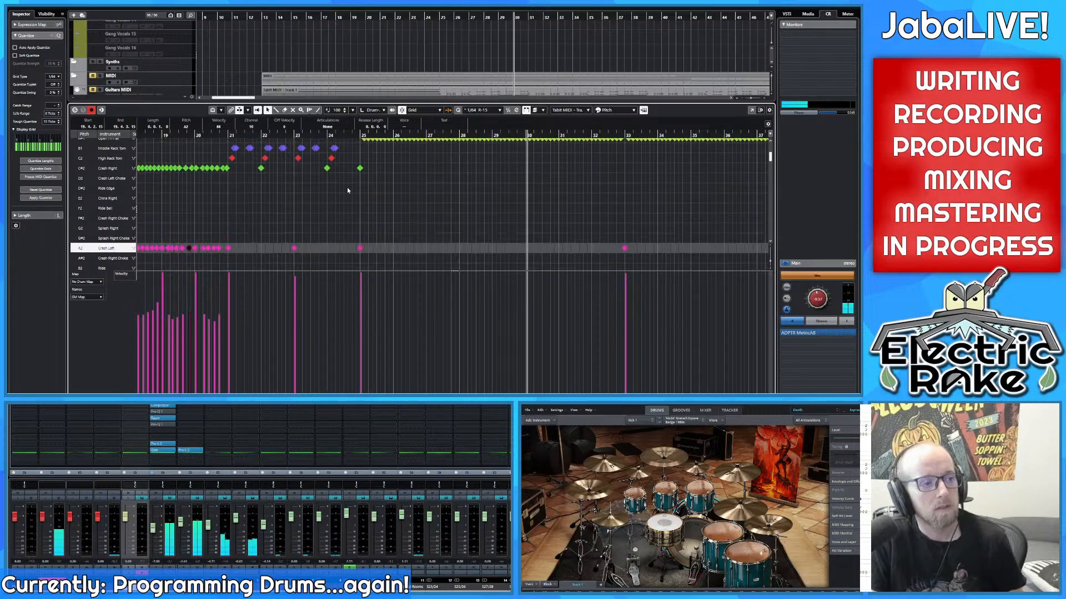
left_click(361, 170)
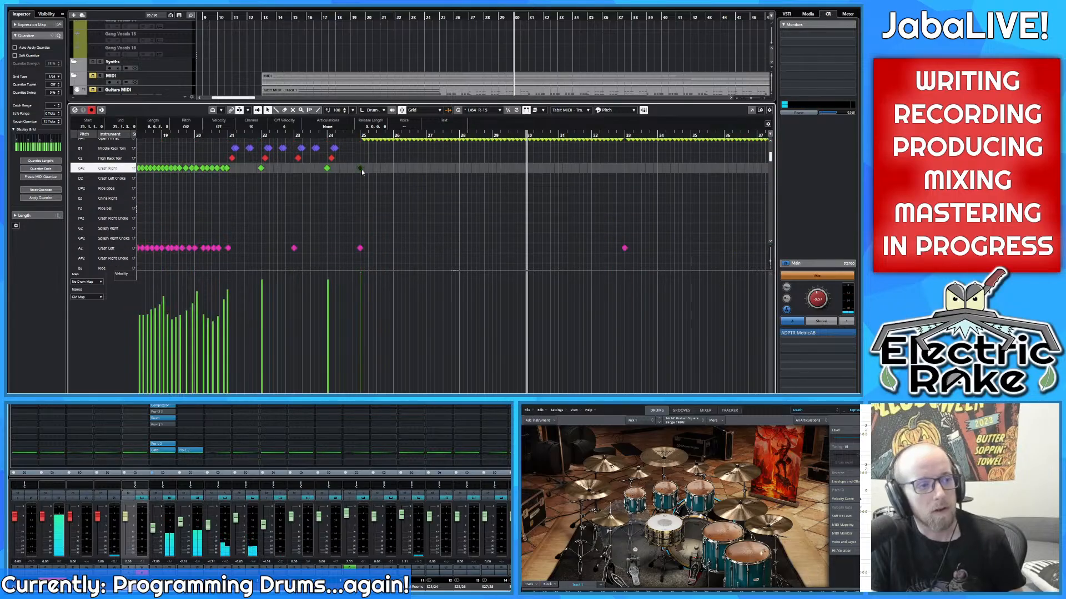
left_click(360, 249)
key("ctrl+z")
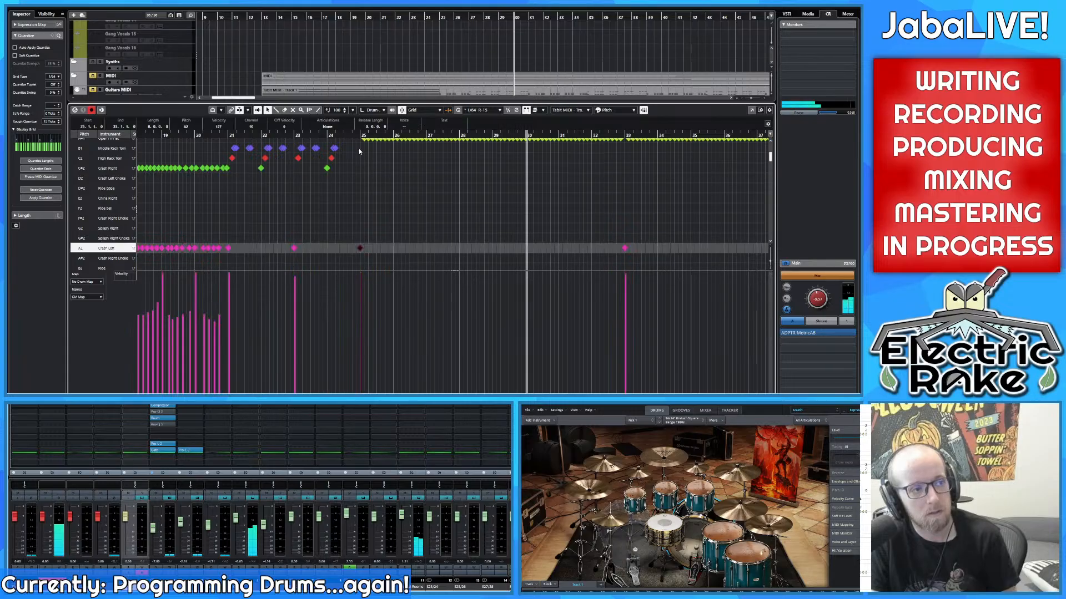
Step: Play back from bar 23 through the edited bar 25 entry and on into the song, viewing the full drum part
left_click_drag(357, 137, 293, 152)
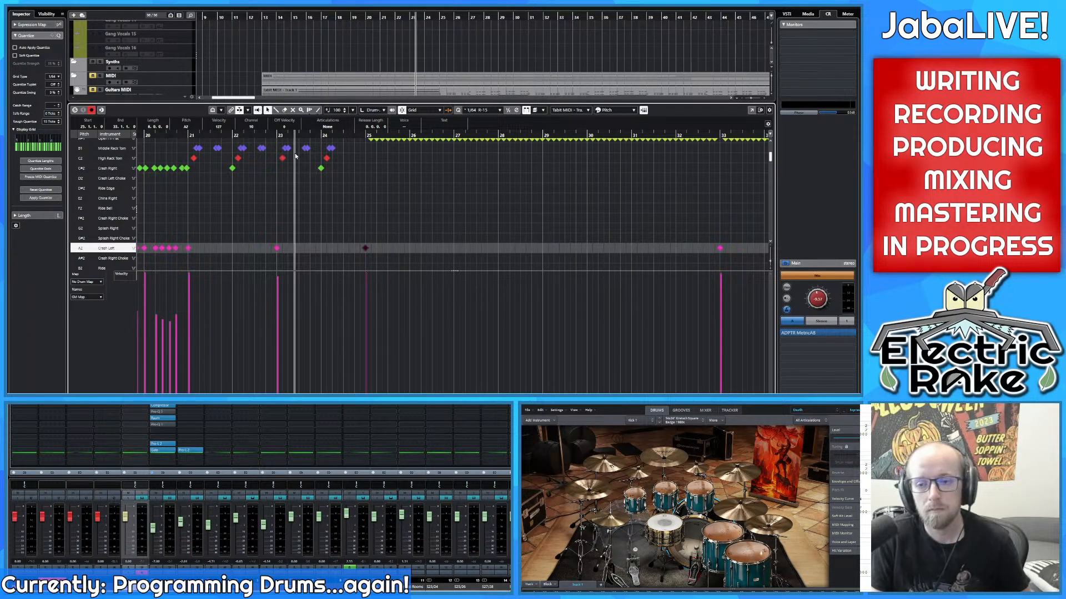
key("space")
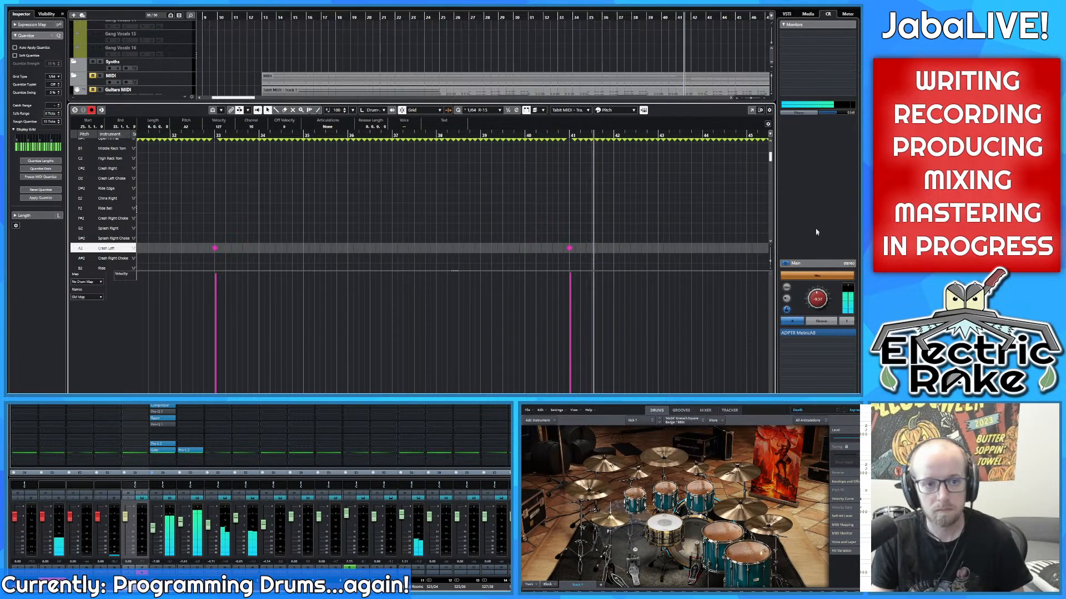
key("shift+f")
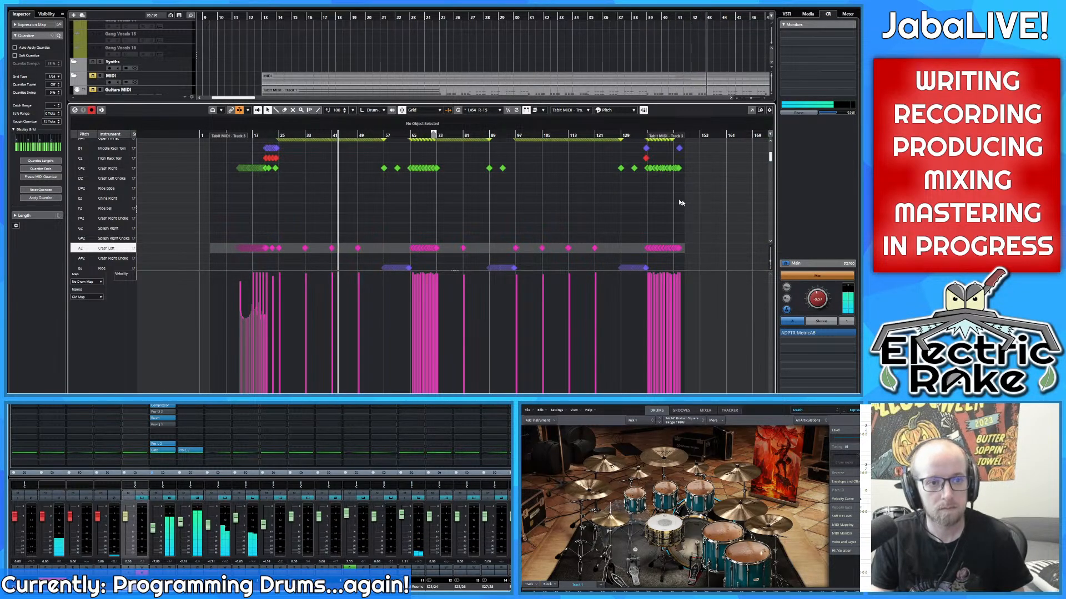
scroll(666, 195, "down", 2)
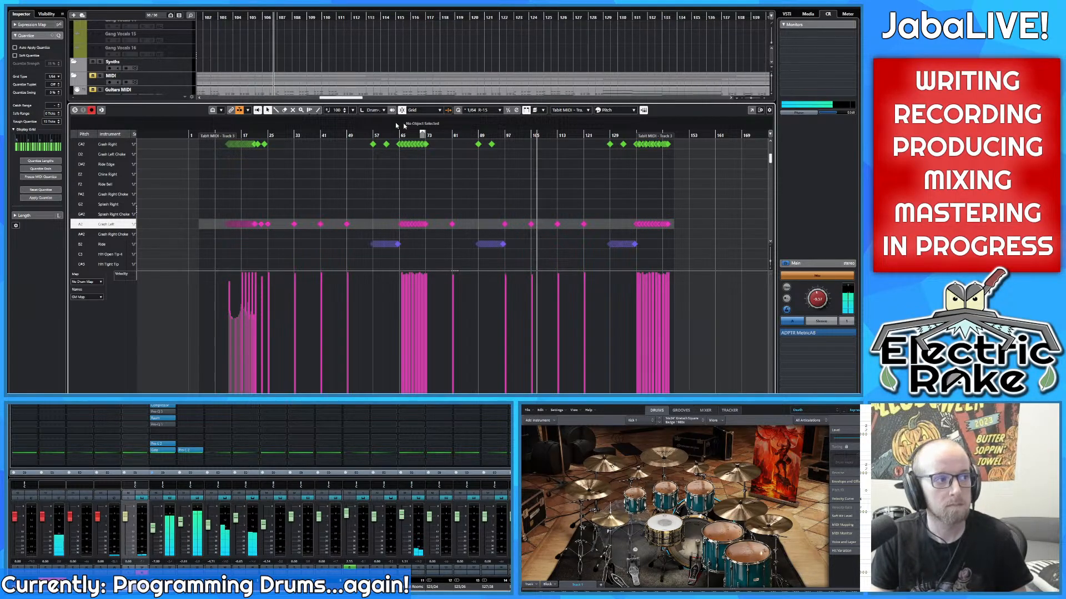
scroll(275, 67, "down", 1)
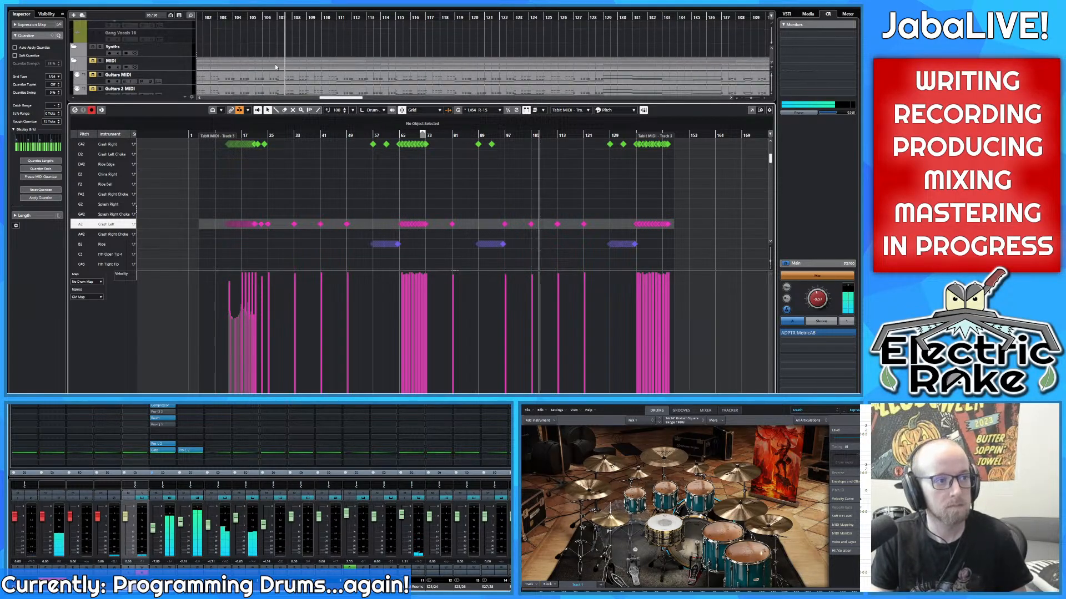
Step: Look through the project's track list down to the mix tracks and back to the Drums track while playback continues
left_click(94, 76)
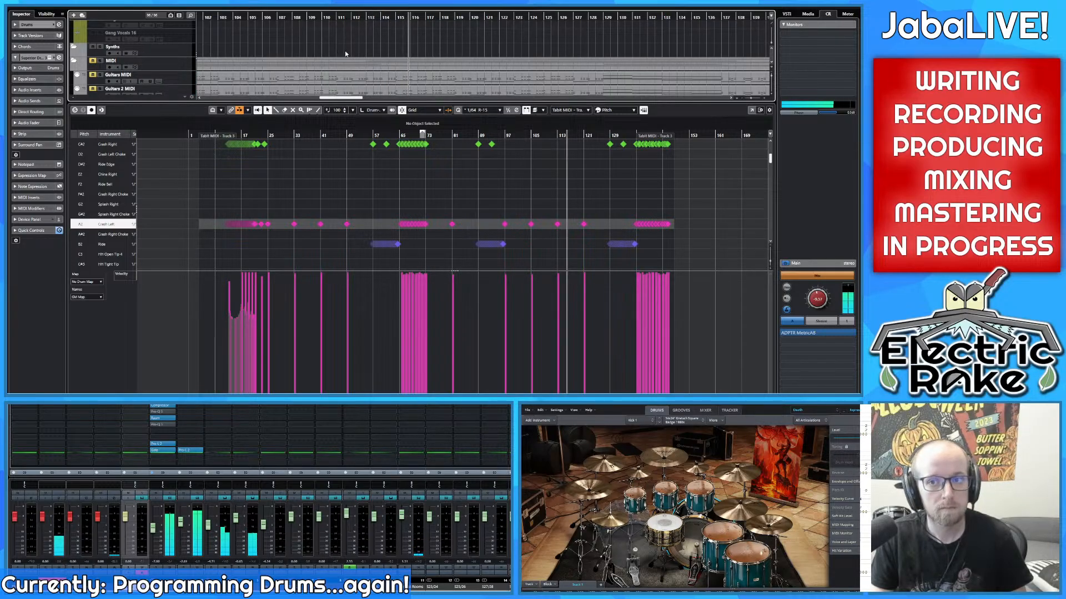
scroll(345, 56, "up", 1)
scroll(345, 56, "down", 1)
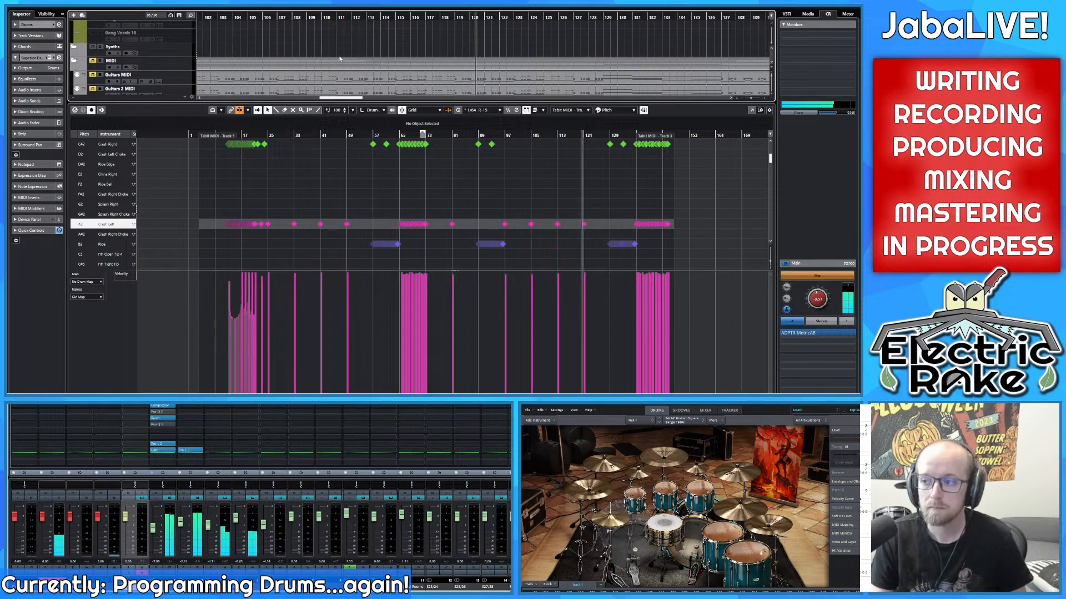
scroll(361, 58, "down", 3)
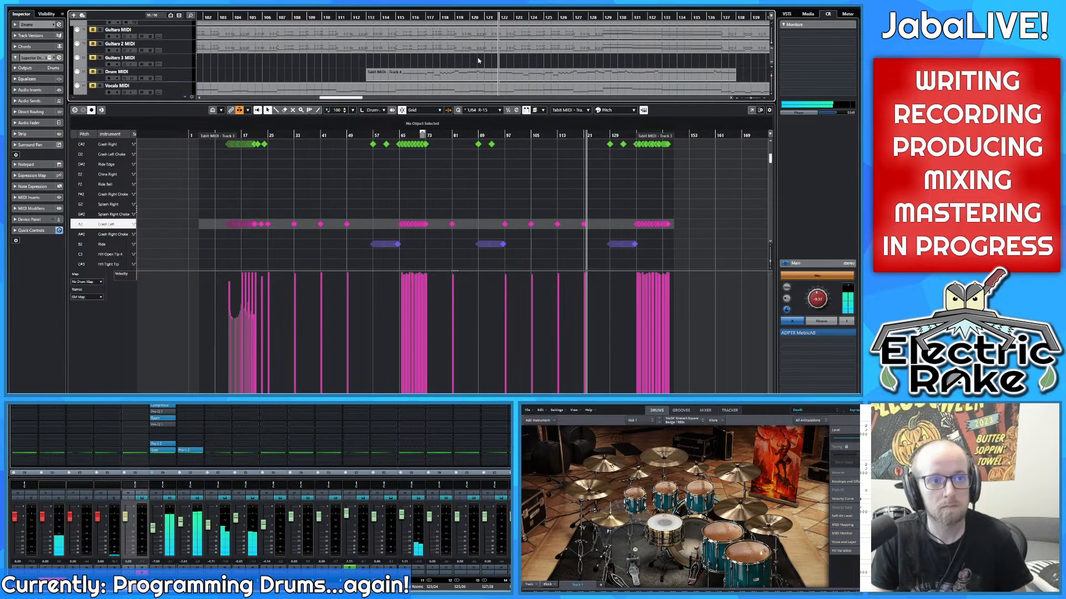
scroll(478, 60, "down", 4)
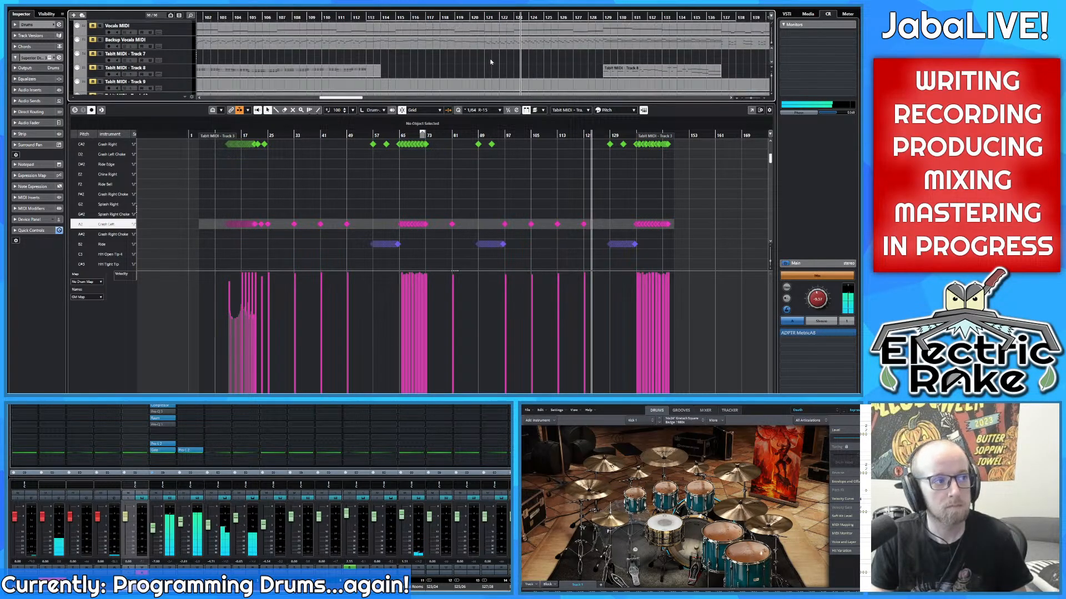
scroll(491, 60, "down", 8)
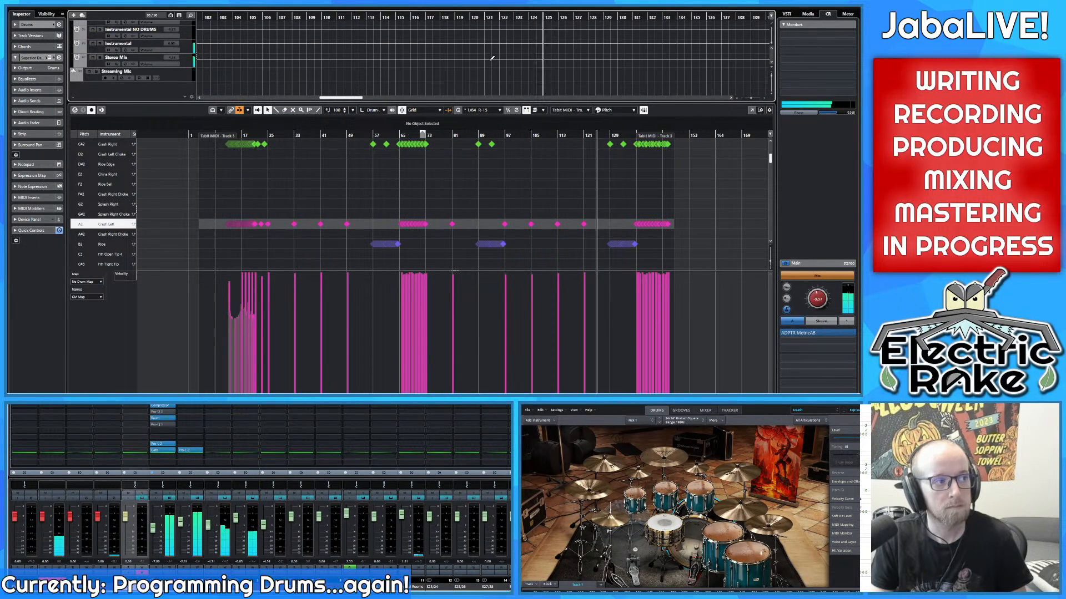
scroll(488, 60, "up", 10)
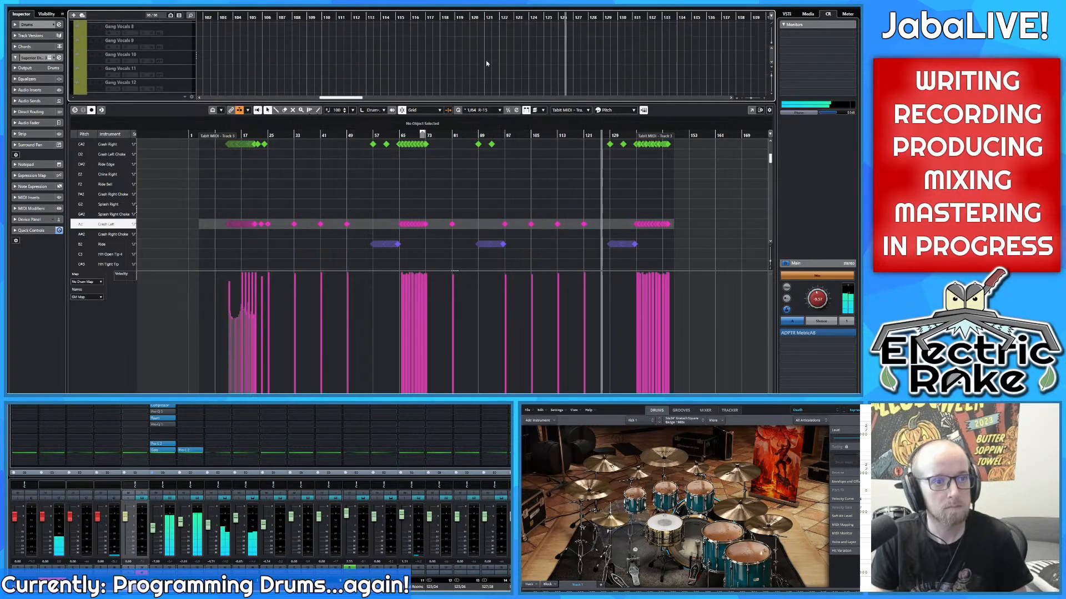
scroll(485, 62, "up", 8)
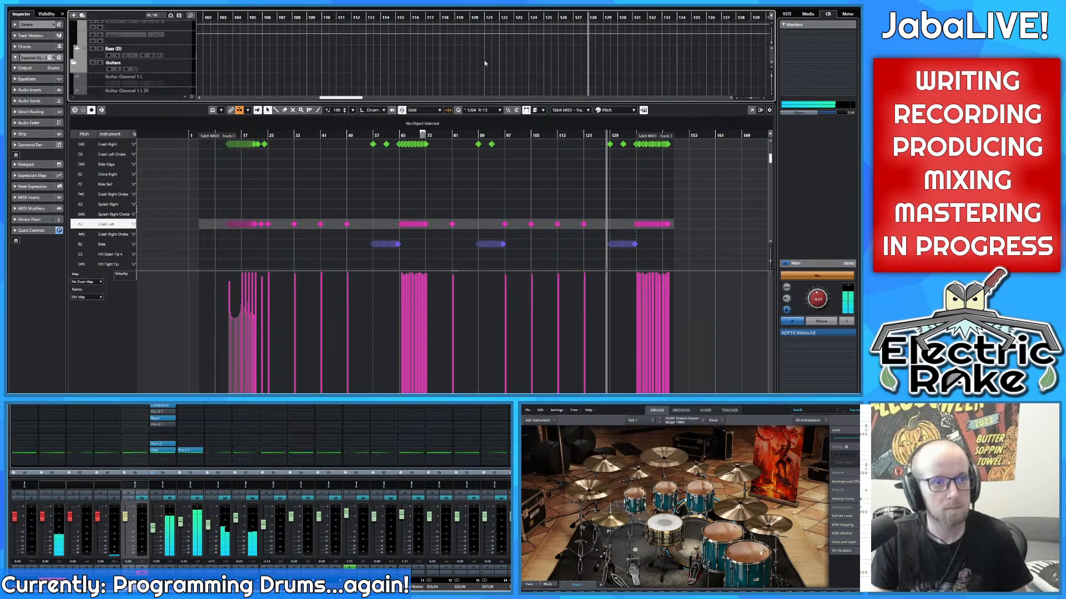
scroll(484, 60, "up", 6)
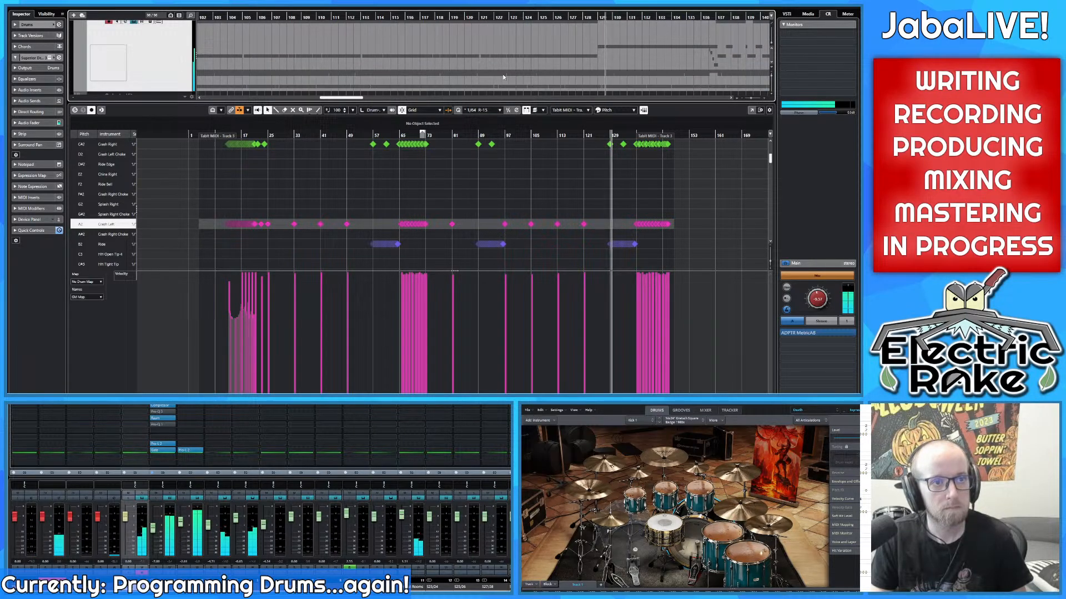
scroll(503, 77, "up", 5)
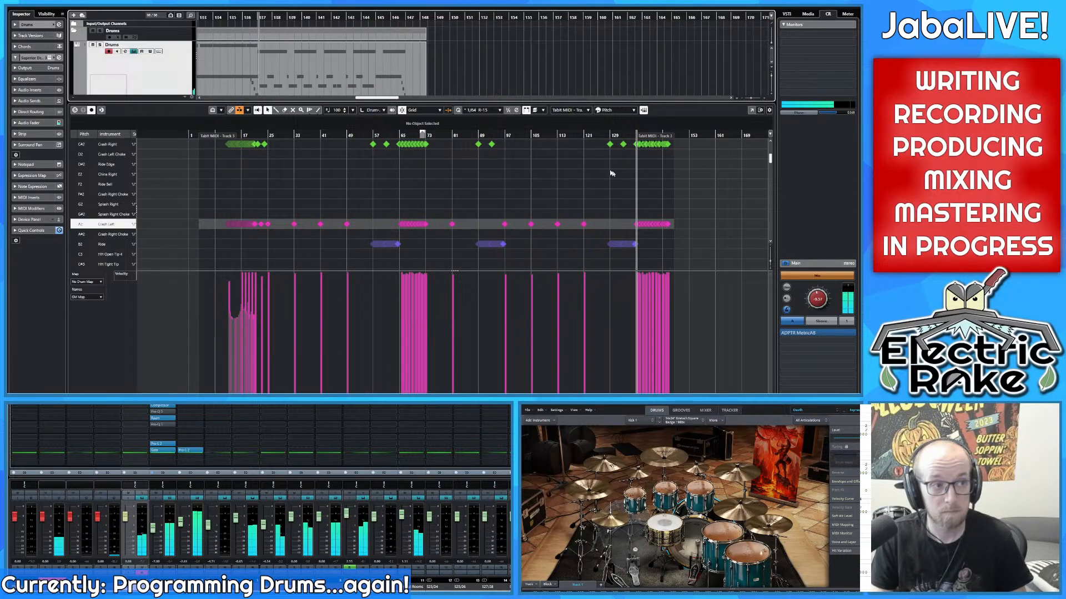
Step: Listen to the drum part through to its end with the kick, snare and tom lanes in view, and stop playback
scroll(613, 173, "up", 5)
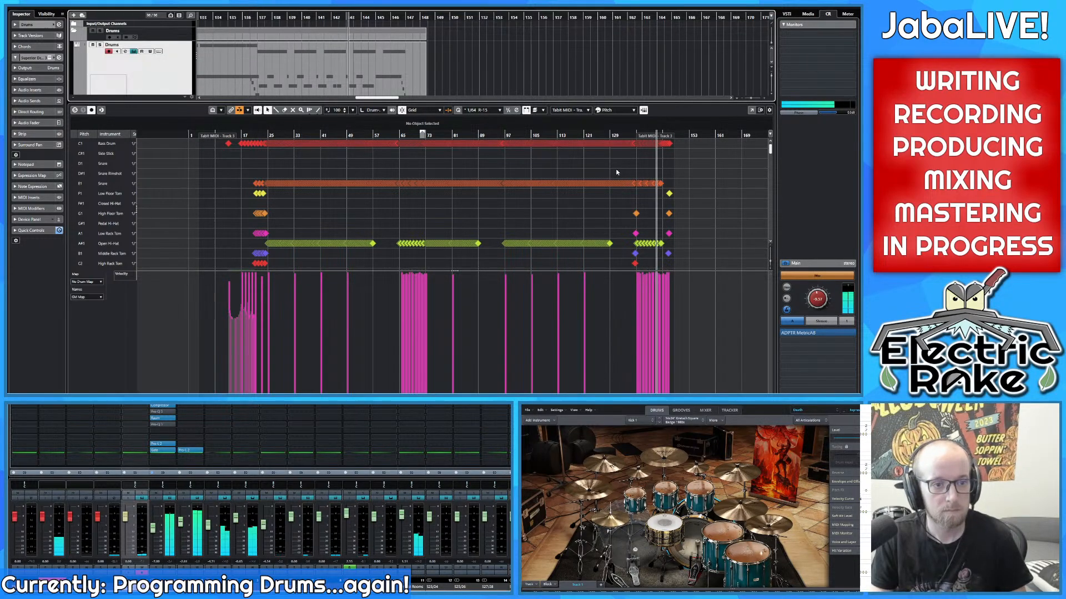
scroll(625, 175, "down", 1)
scroll(631, 176, "up", 1)
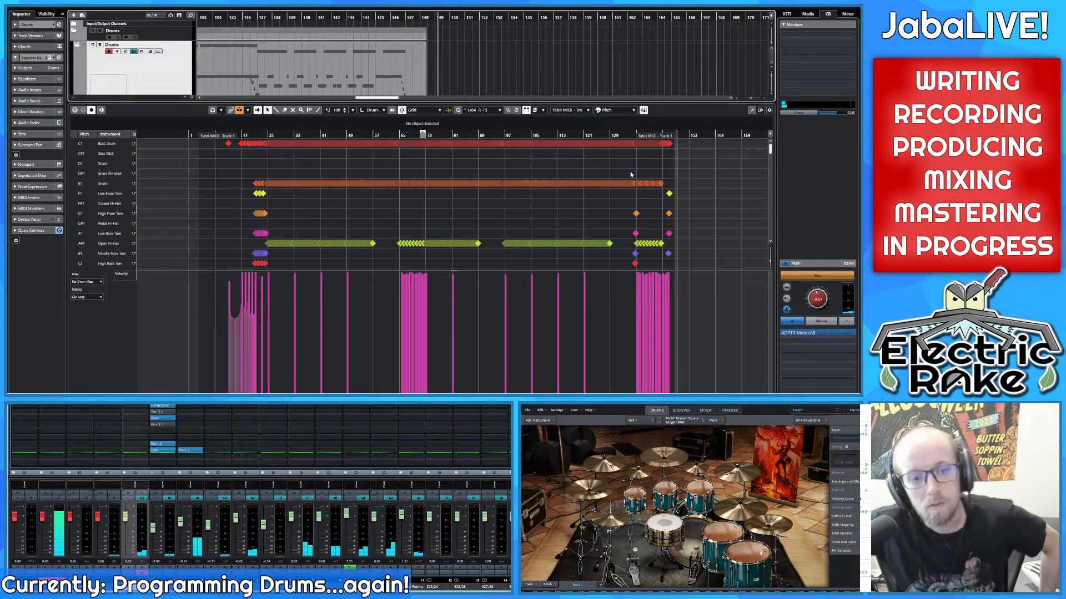
left_click(709, 181)
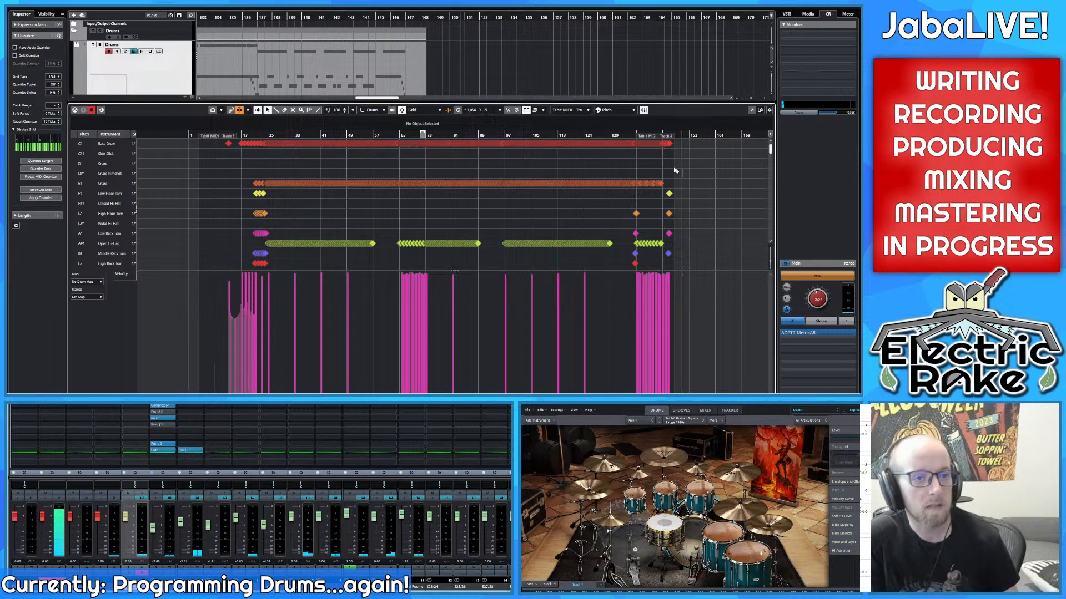
key("g")
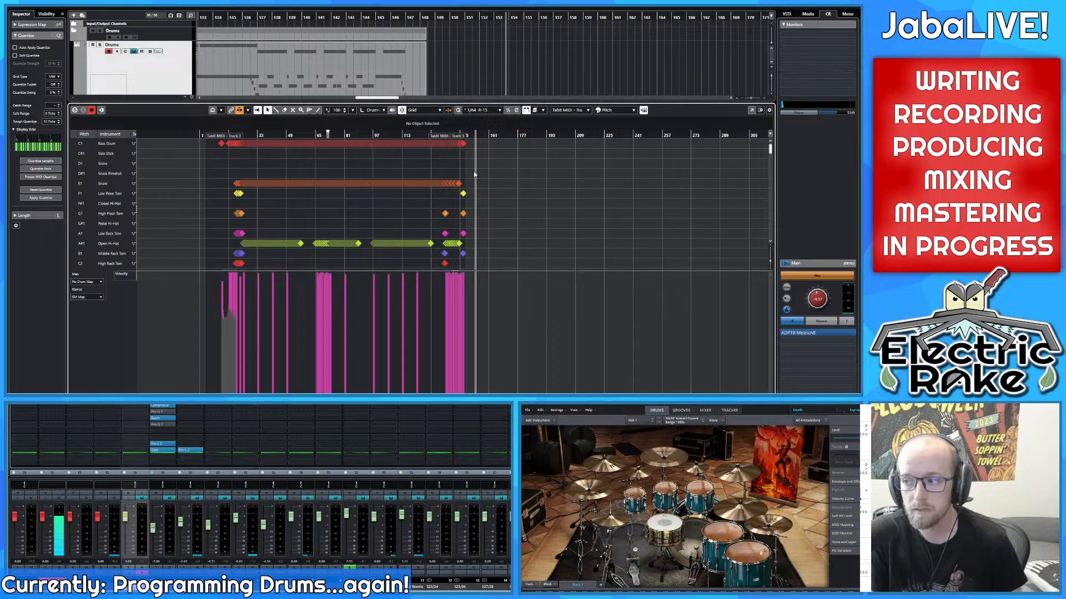
key("space")
Step: Examine the hits across all drum lanes over the whole song, including the ending section from bar 137 to 147
scroll(384, 176, "down", 6)
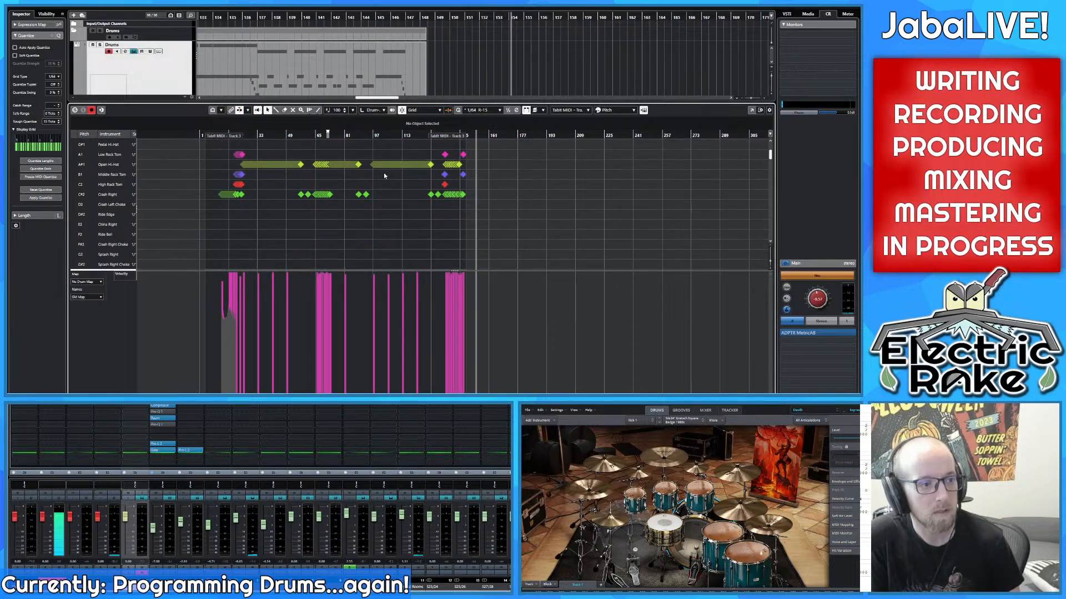
scroll(385, 176, "up", 5)
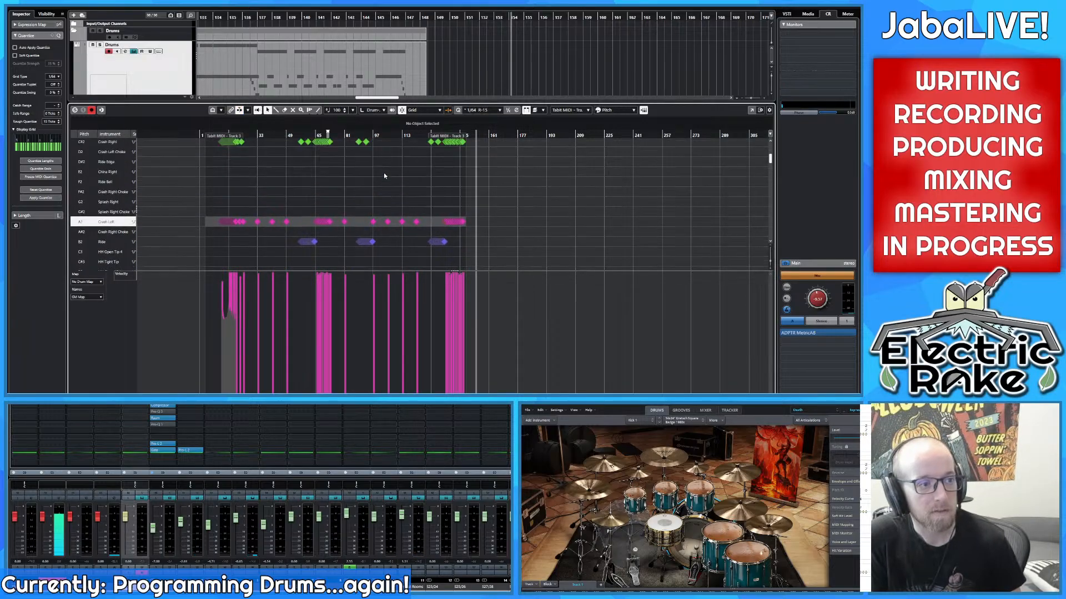
scroll(386, 176, "up", 2)
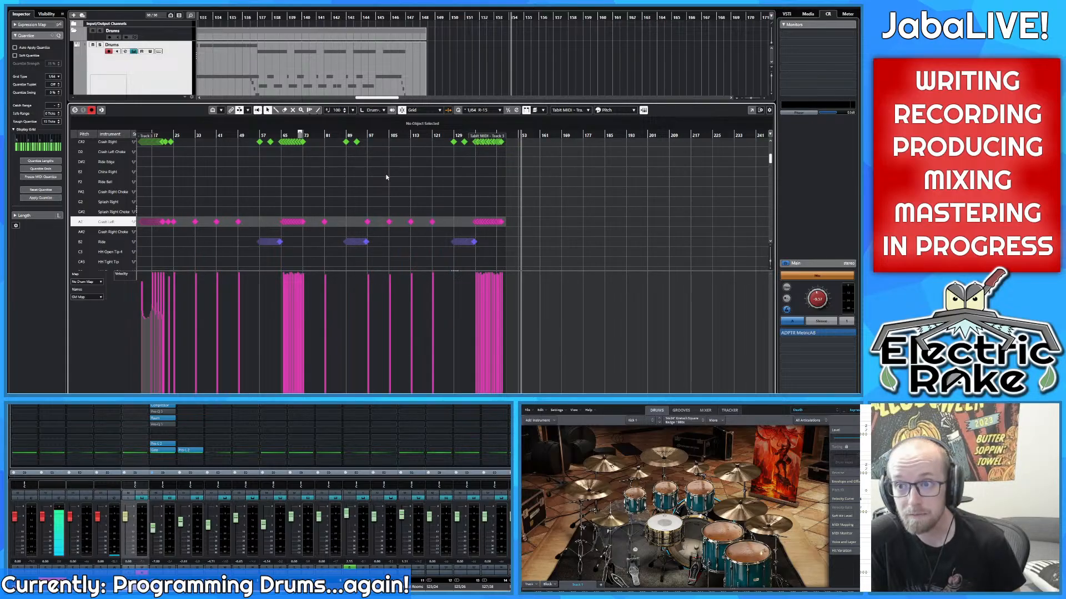
scroll(386, 177, "up", 4)
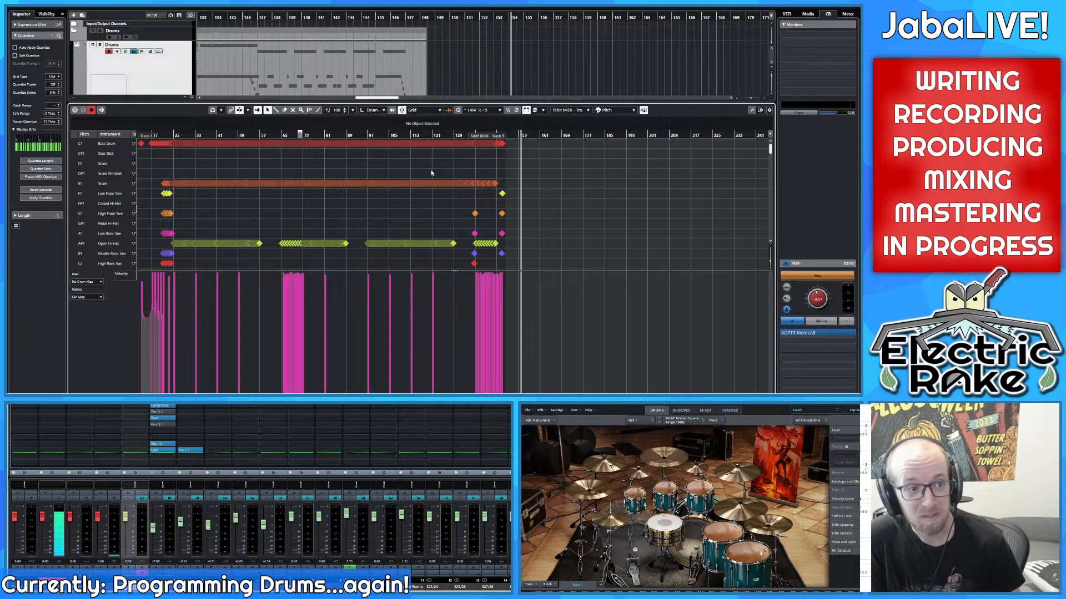
scroll(430, 172, "down", 4)
scroll(395, 177, "down", 3)
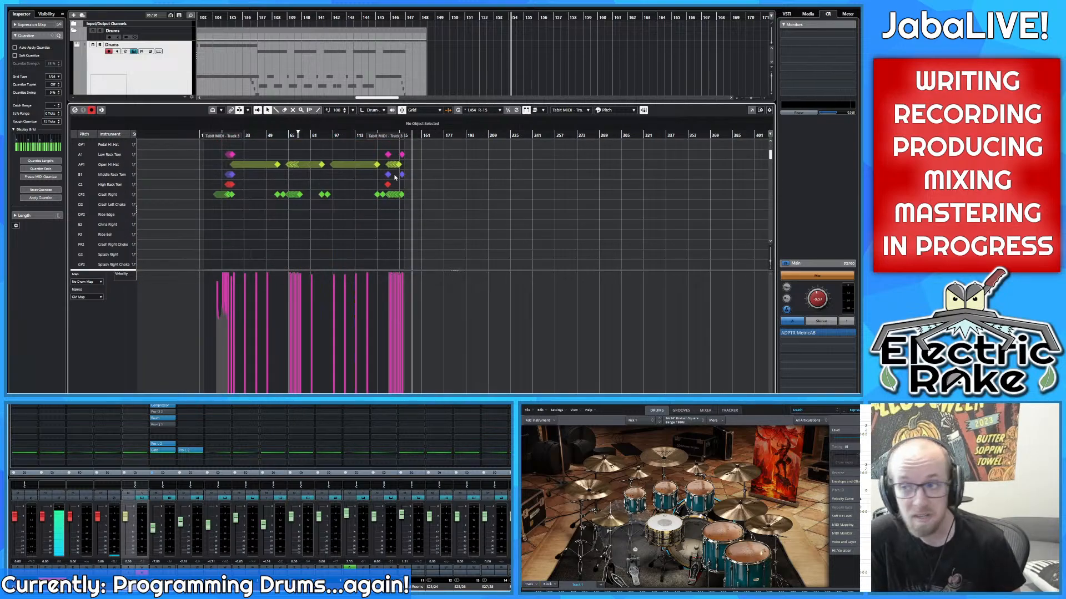
scroll(395, 177, "up", 3)
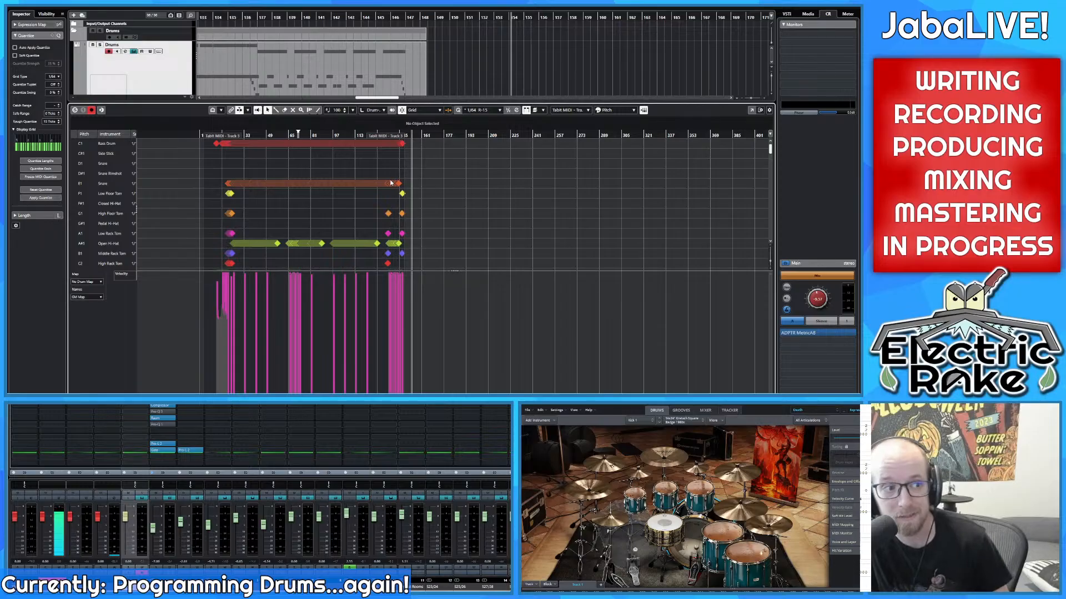
scroll(390, 183, "up", 8)
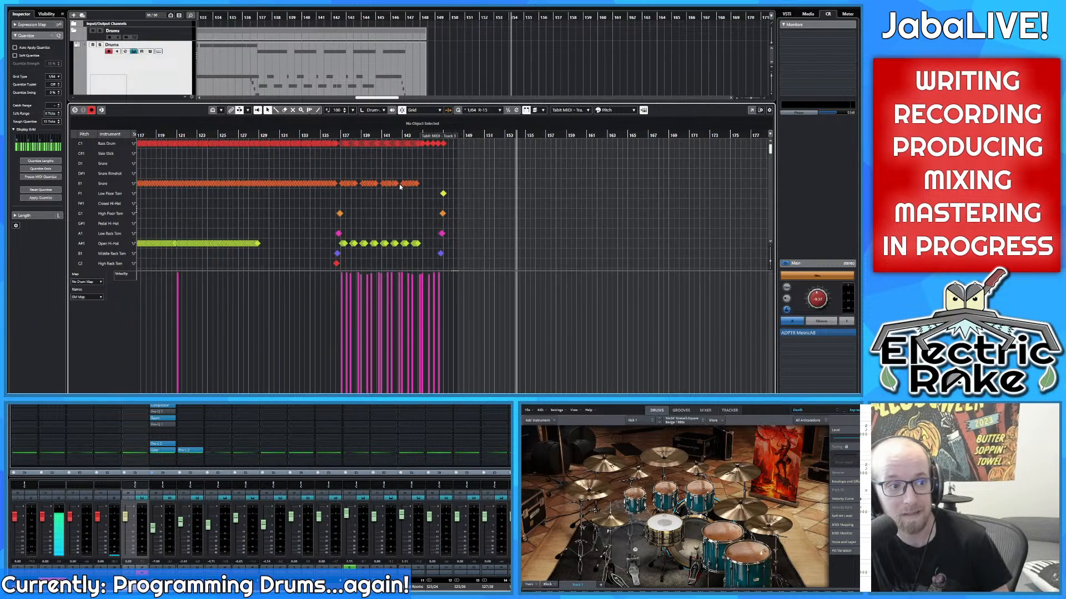